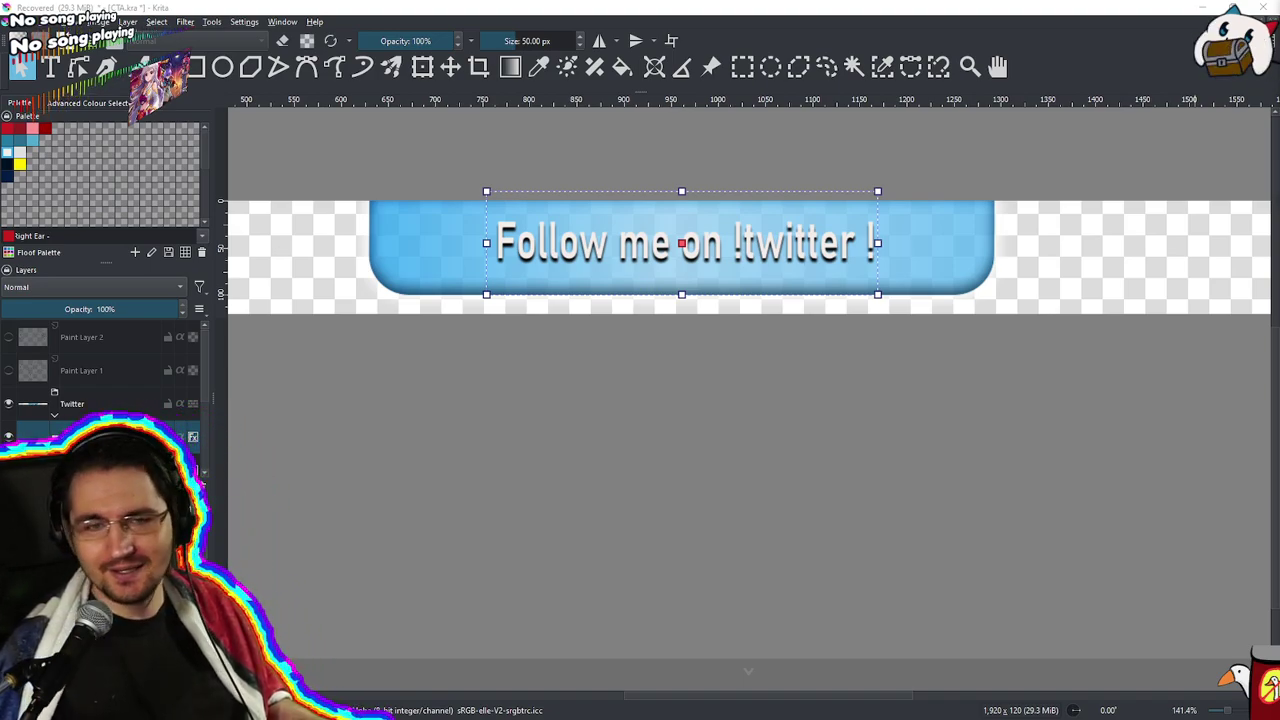
Scale the "Follow me on !twitter !" text down slightly and reposition it near the middle of the blue banner
left_click_drag(878, 294, 858, 290)
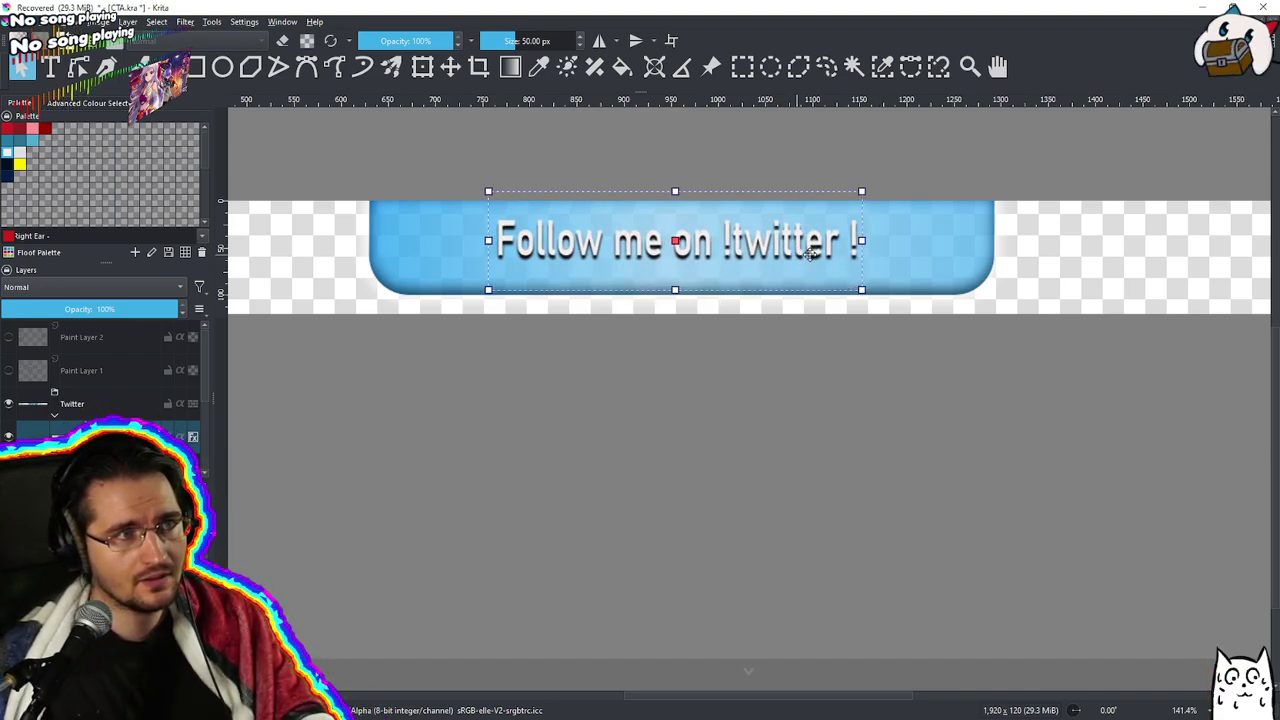
left_click_drag(808, 253, 828, 253)
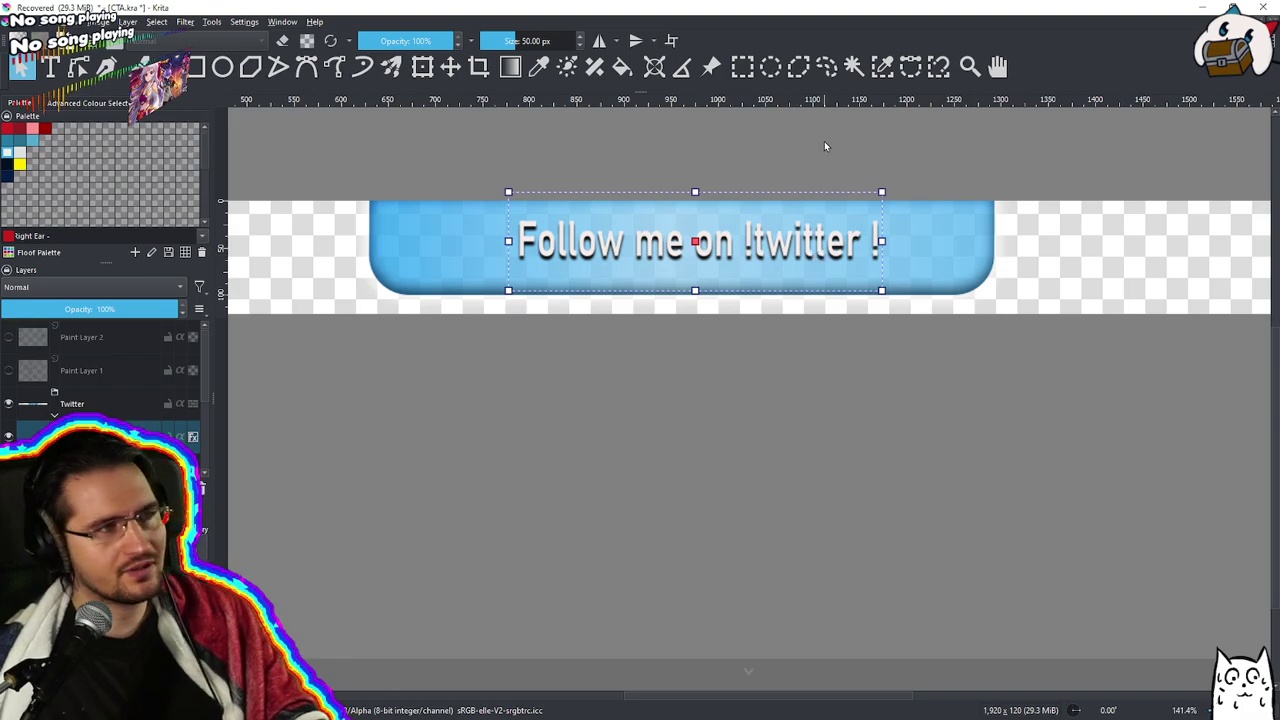
left_click_drag(762, 237, 761, 240)
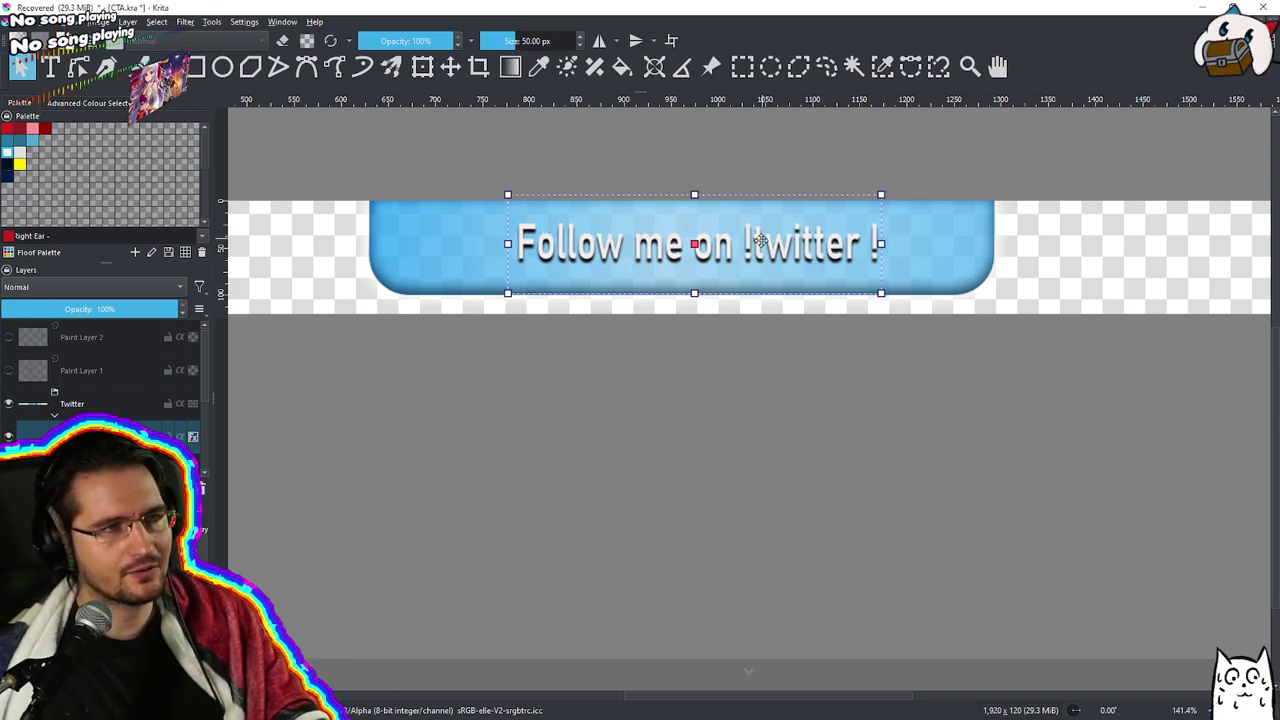
key("Return")
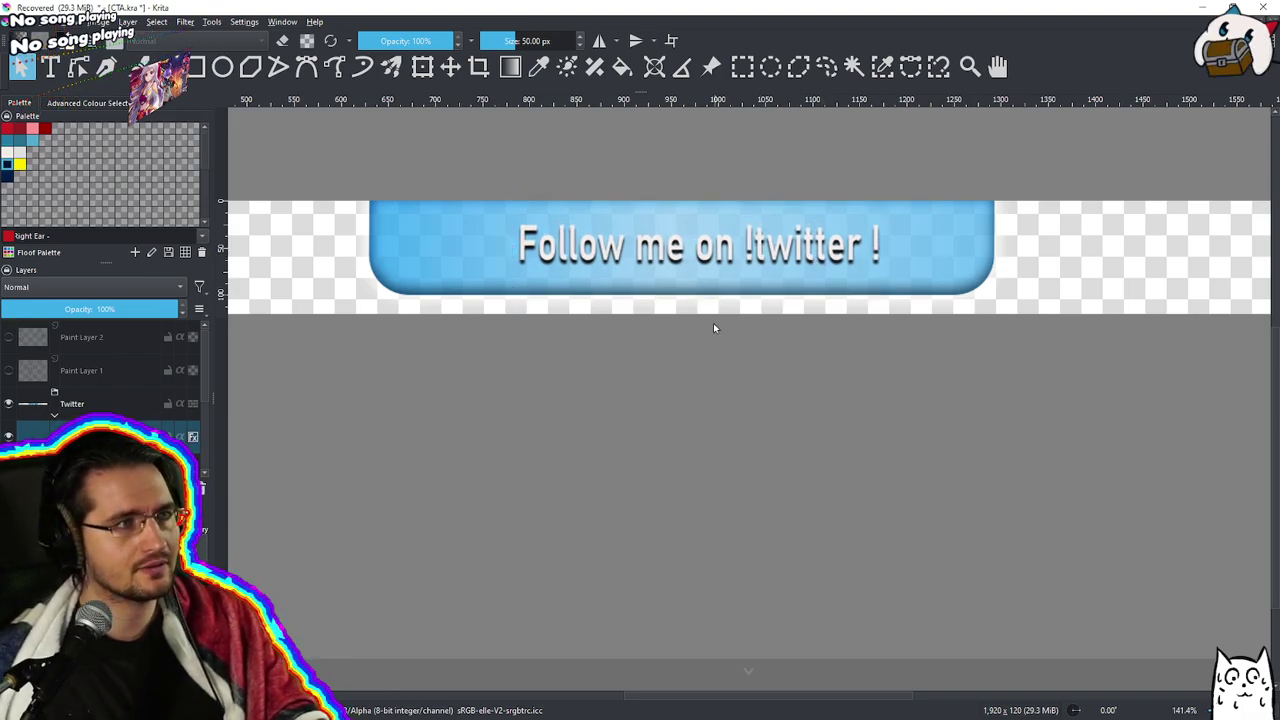
scroll(715, 325, "down", 3)
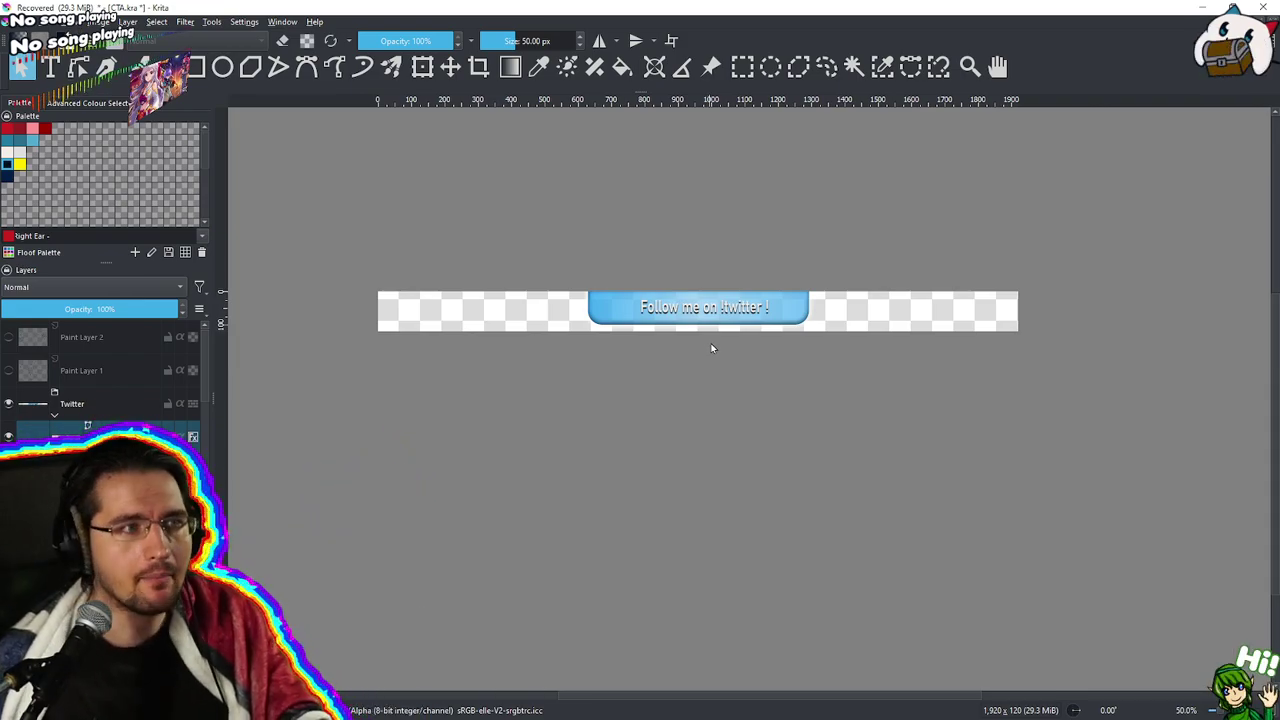
Stretch the banner text wider at both ends and move it back to the middle of the banner
scroll(710, 325, "up", 2)
left_click(712, 322)
mouse_move(688, 312)
left_mouse_down()
mouse_move(668, 310)
mouse_move(686, 329)
mouse_move(697, 310)
left_mouse_up()
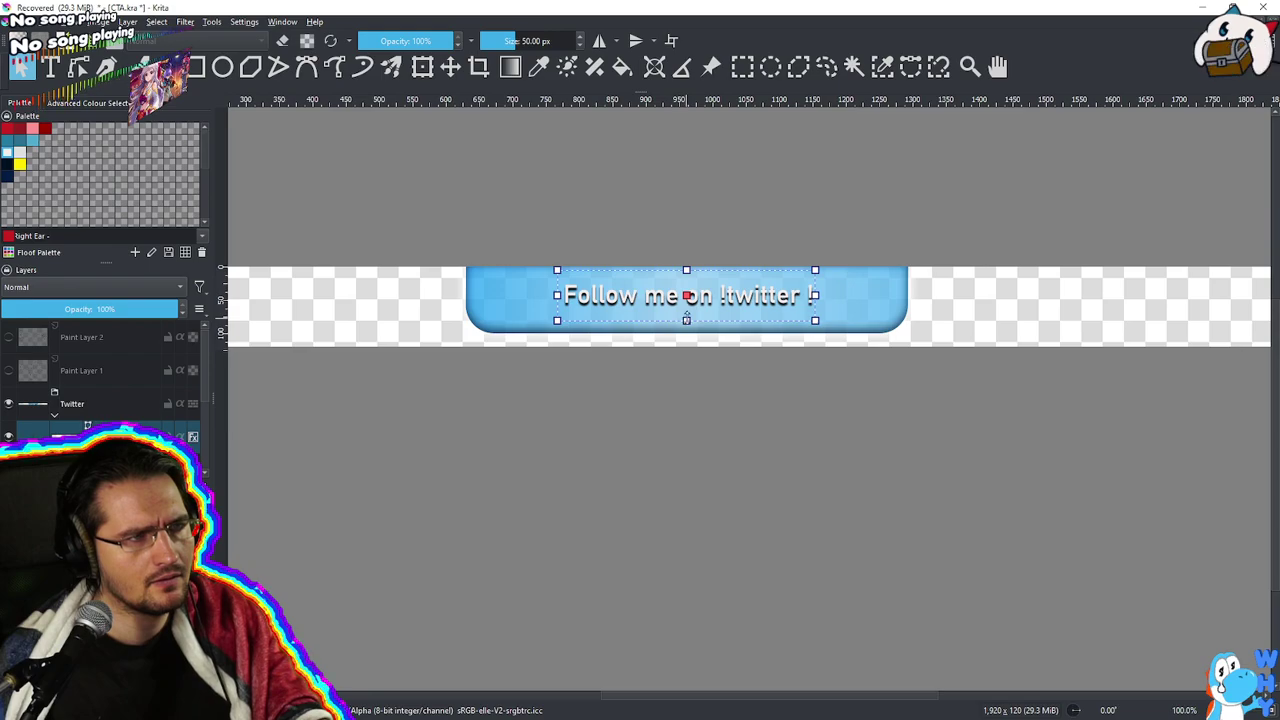
mouse_move(812, 319)
left_mouse_down()
mouse_move(832, 325)
mouse_move(818, 321)
left_mouse_up()
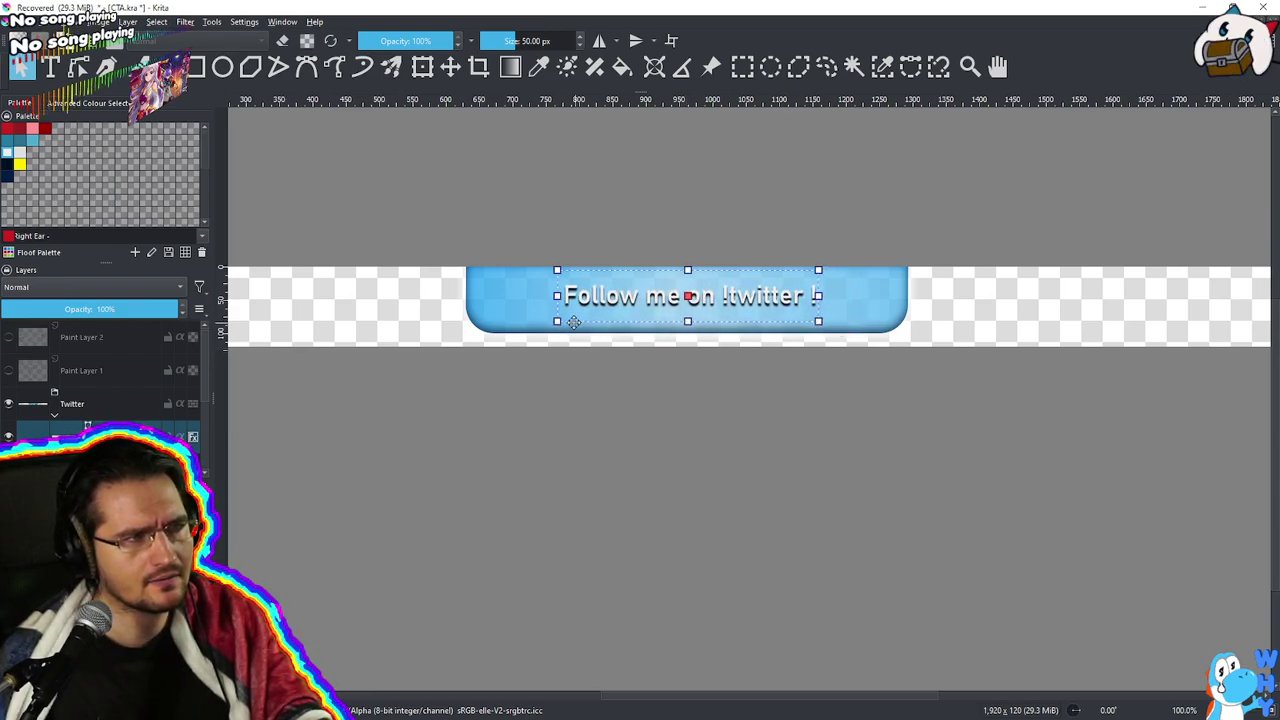
left_click_drag(557, 320, 527, 327)
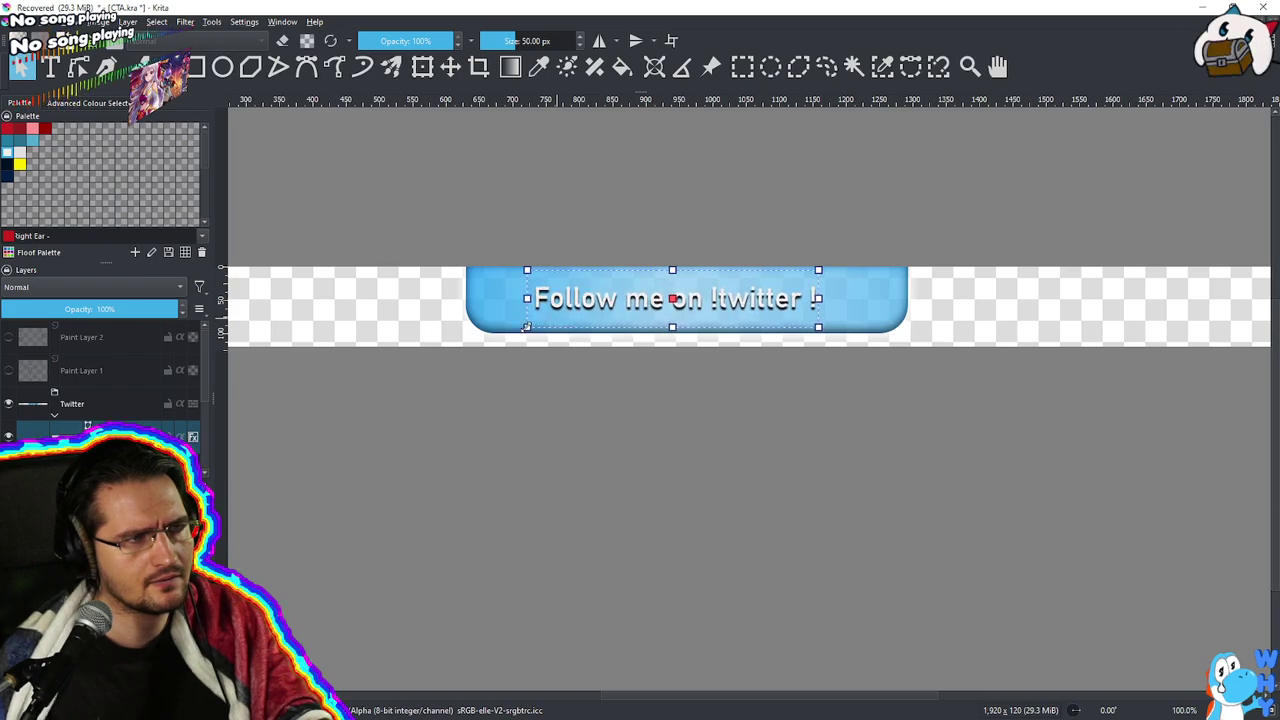
left_click_drag(622, 316, 657, 302)
left_click(663, 390)
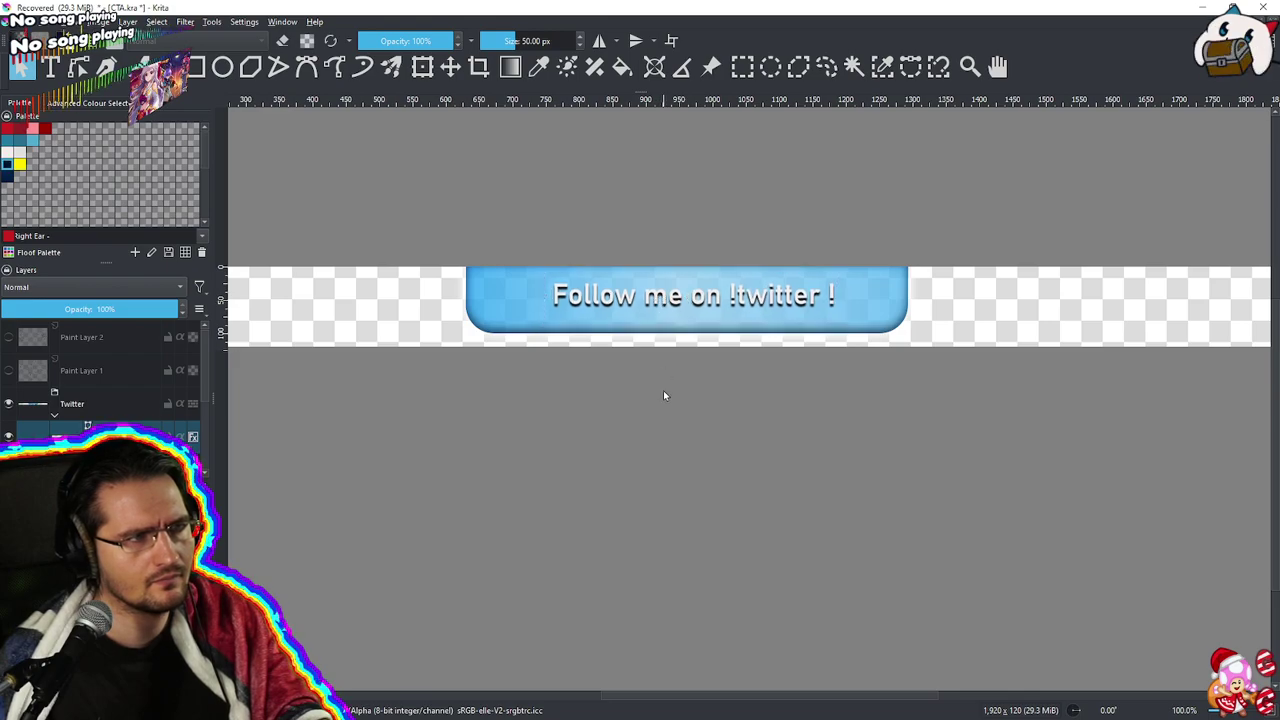
Open the banner text for editing and look through the available font sizes without choosing another one
scroll(684, 523, "down", 4)
scroll(700, 490, "up", 3)
scroll(709, 477, "up", 3)
left_click(770, 280)
left_click_drag(776, 278, 772, 290)
double_click(772, 290)
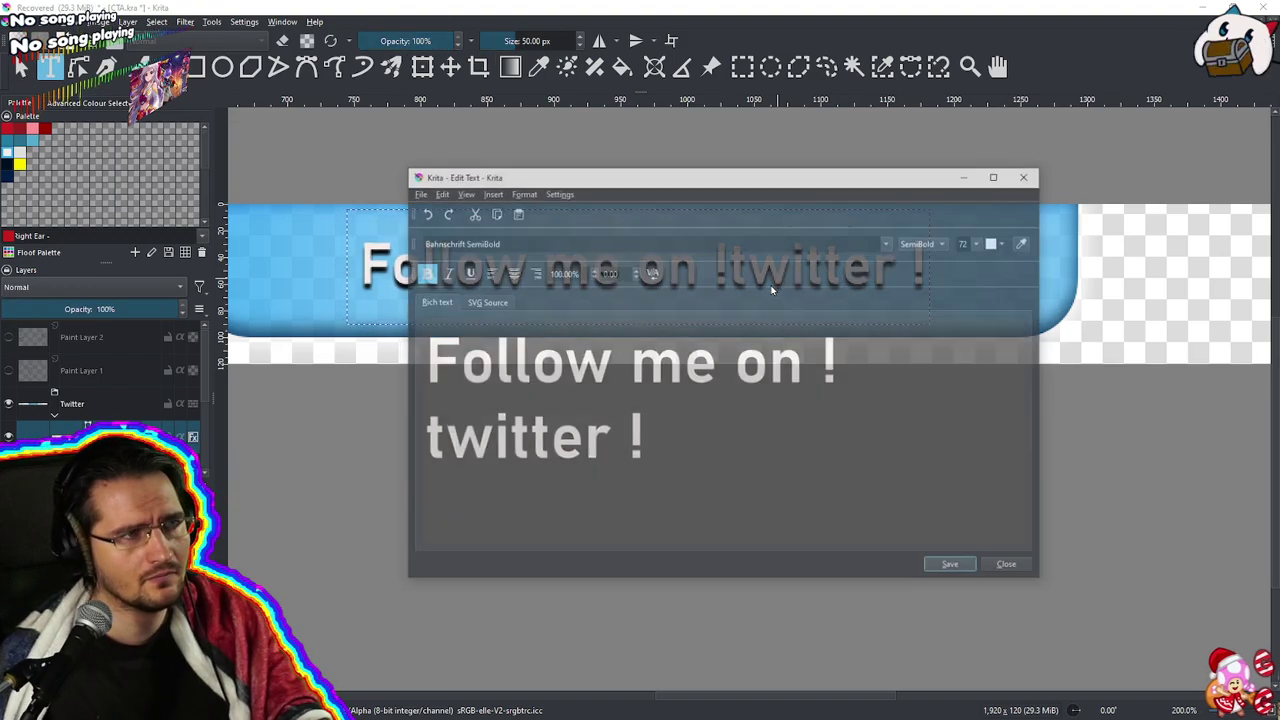
left_click(981, 243)
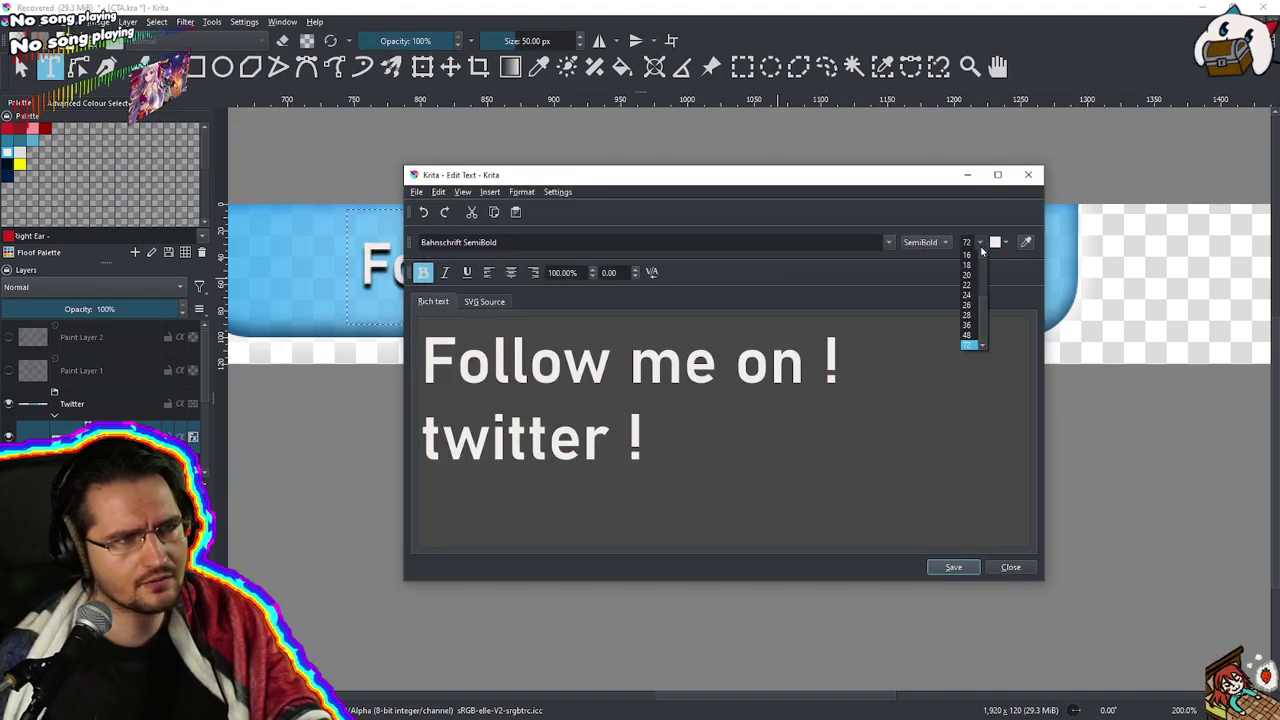
left_click(1009, 302)
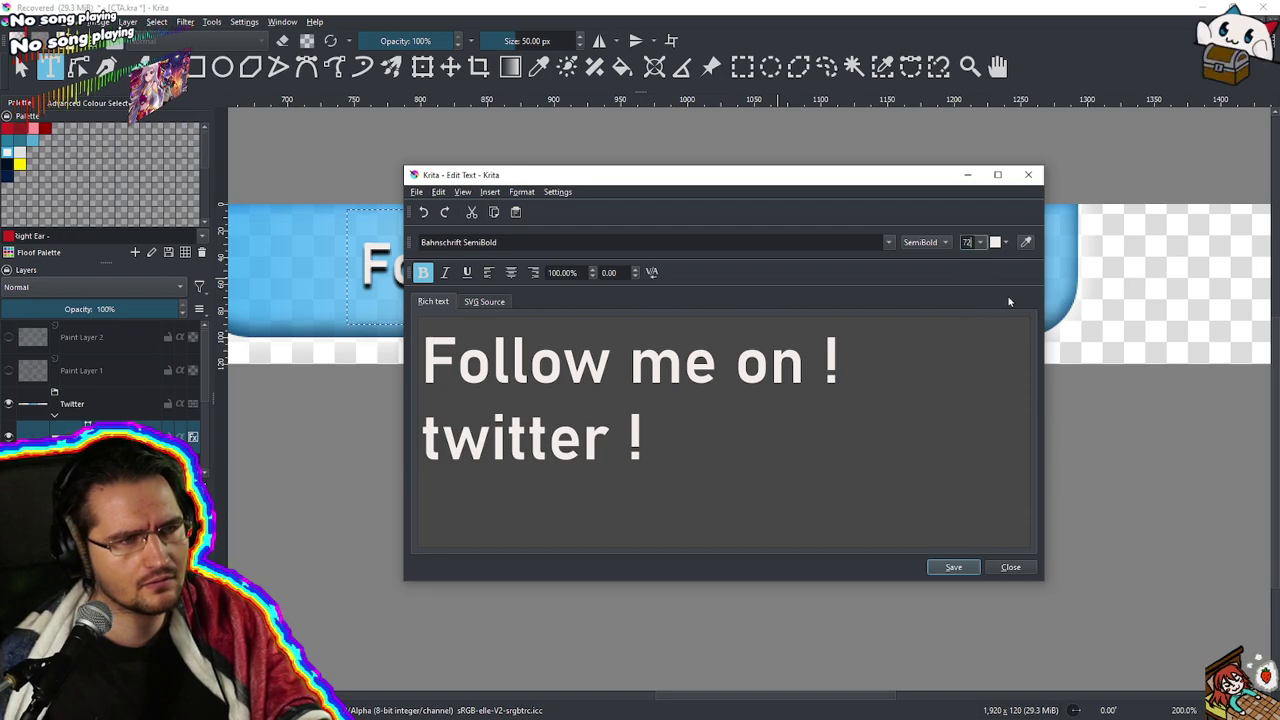
left_click(975, 568)
Nudge the banner text slightly sideways and check its placement on the blue banner
scroll(697, 309, "down", 2)
left_click_drag(697, 309, 704, 309)
left_click(450, 509)
scroll(640, 430, "down", 3)
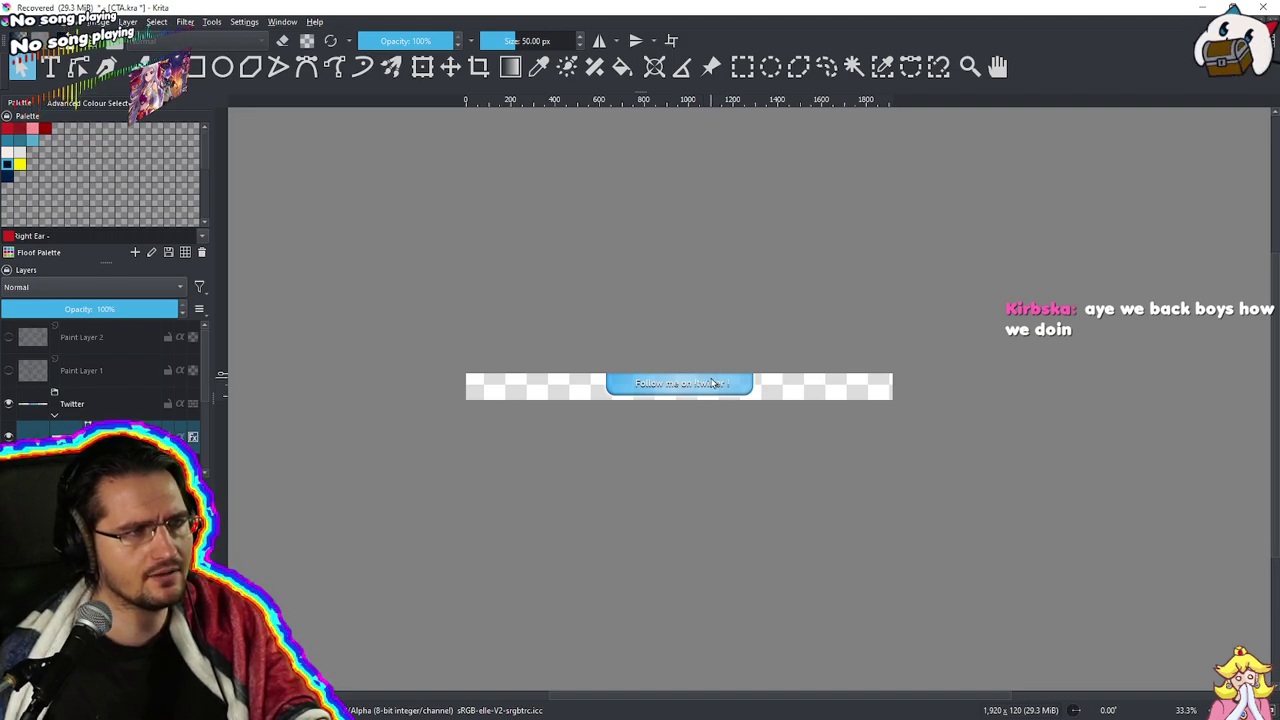
scroll(715, 395, "up", 3)
scroll(690, 390, "up", 2)
scroll(700, 370, "down", 1)
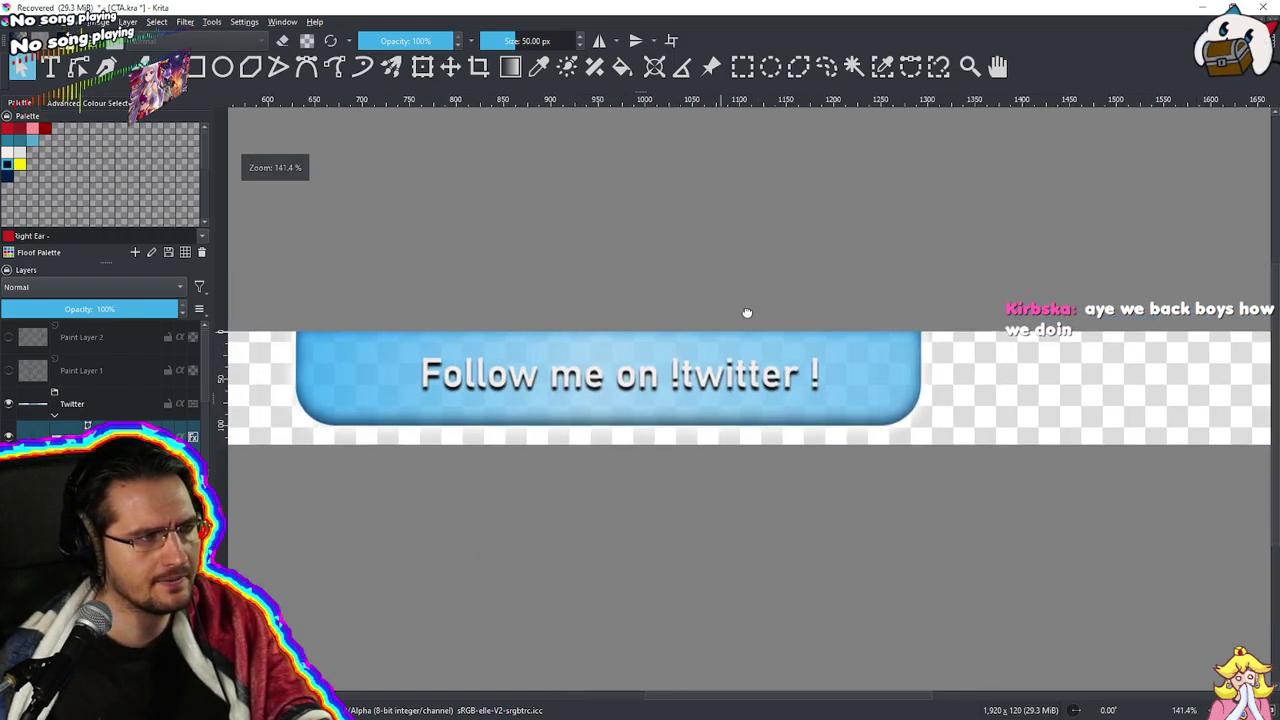
Enlarge the "Follow me on !twitter !" text until it nearly spans the blue banner and center it there
left_click(707, 345)
left_click_drag(707, 345, 678, 332)
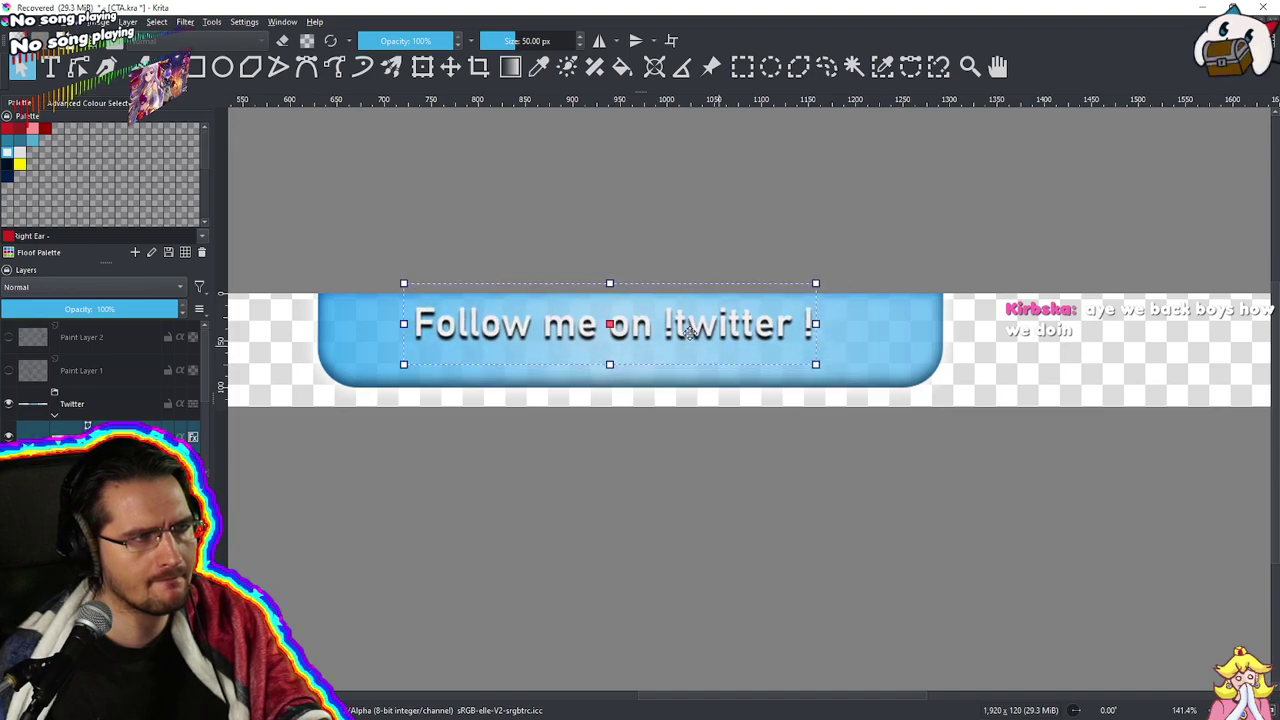
left_click_drag(816, 366, 763, 348)
mouse_move(853, 370)
left_mouse_down()
mouse_move(886, 390)
mouse_move(845, 355)
left_mouse_up()
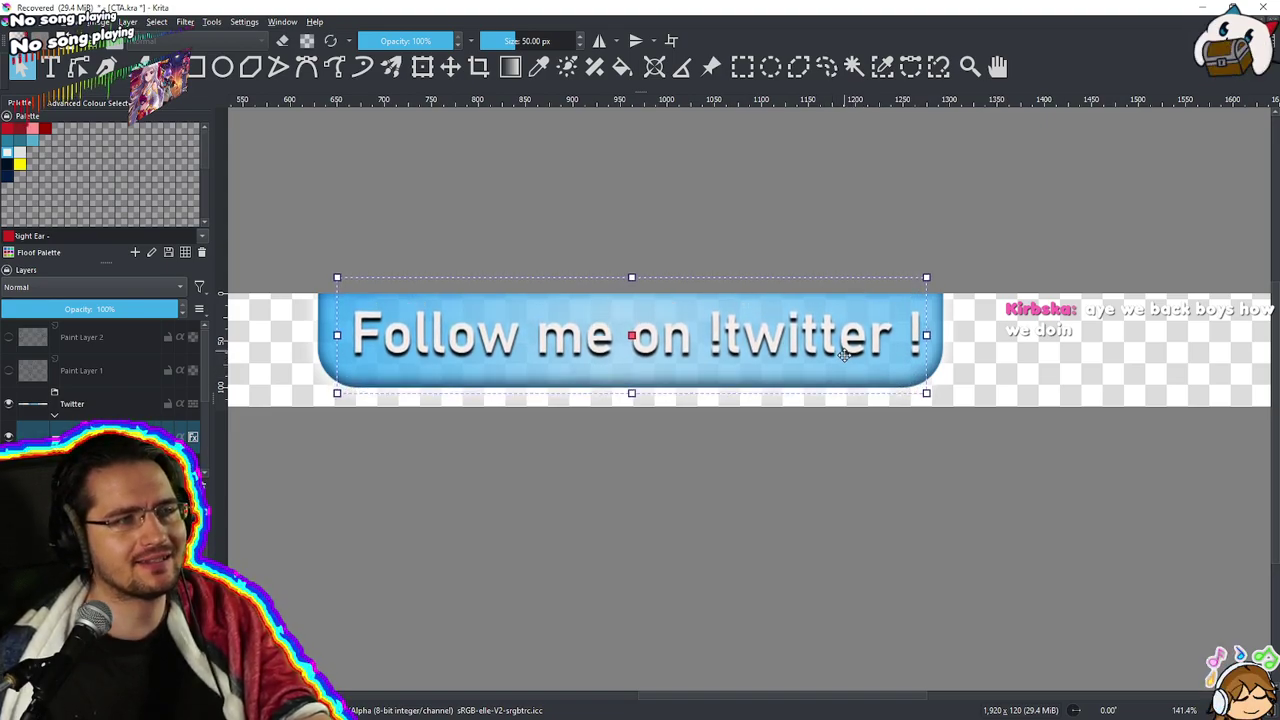
scroll(712, 463, "down", 4)
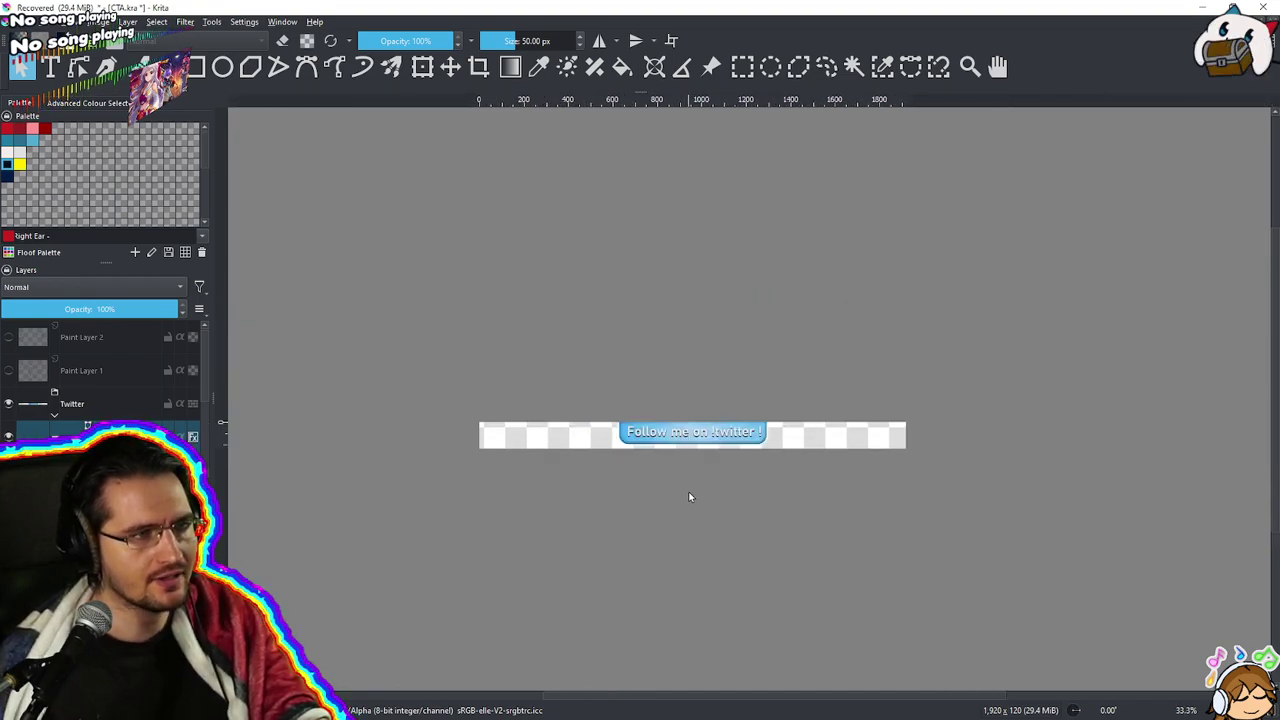
scroll(688, 493, "up", 2)
scroll(695, 496, "up", 1)
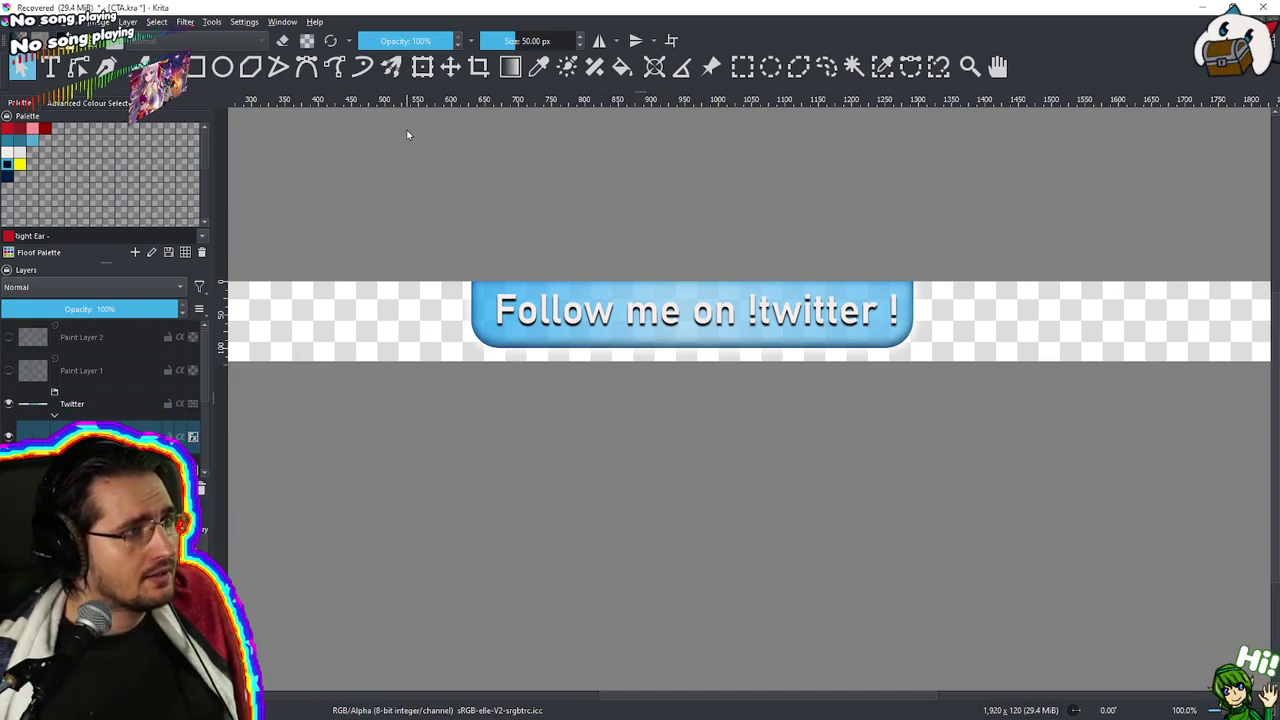
Start exporting the image to the CTAs folder inside Stupid ideas, with PNG image as the file type
left_click(26, 25)
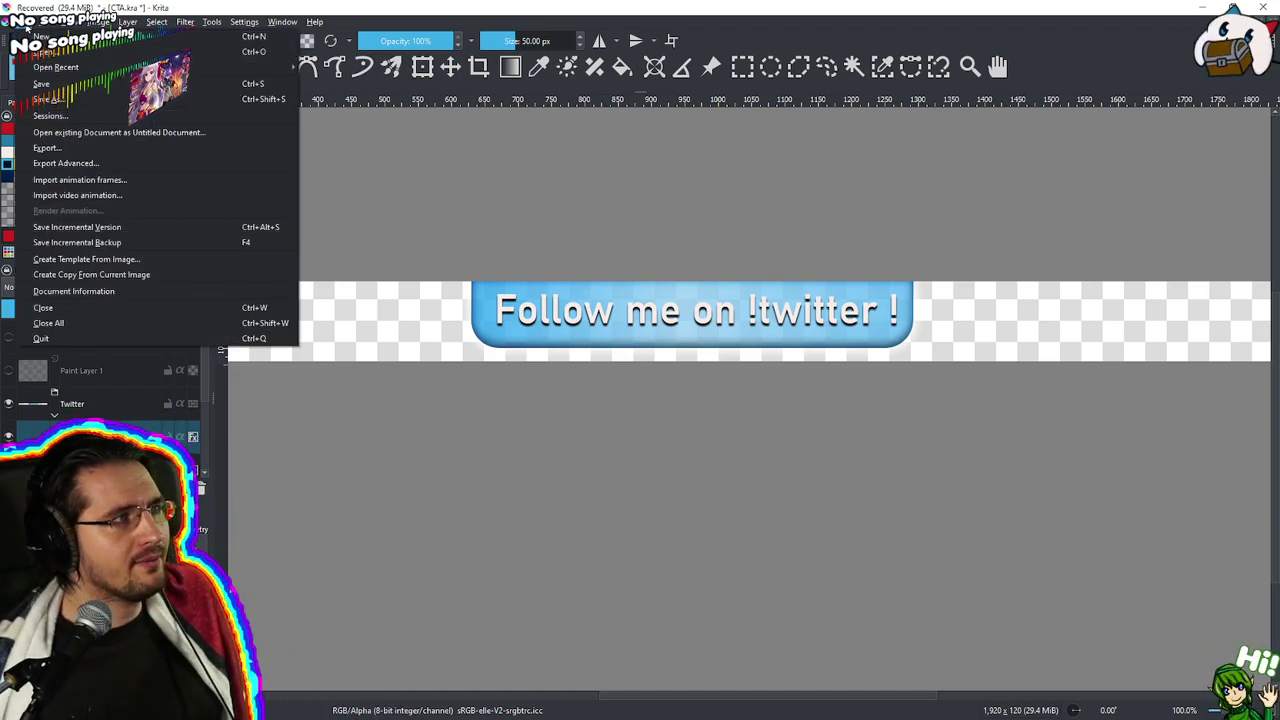
left_click(67, 149)
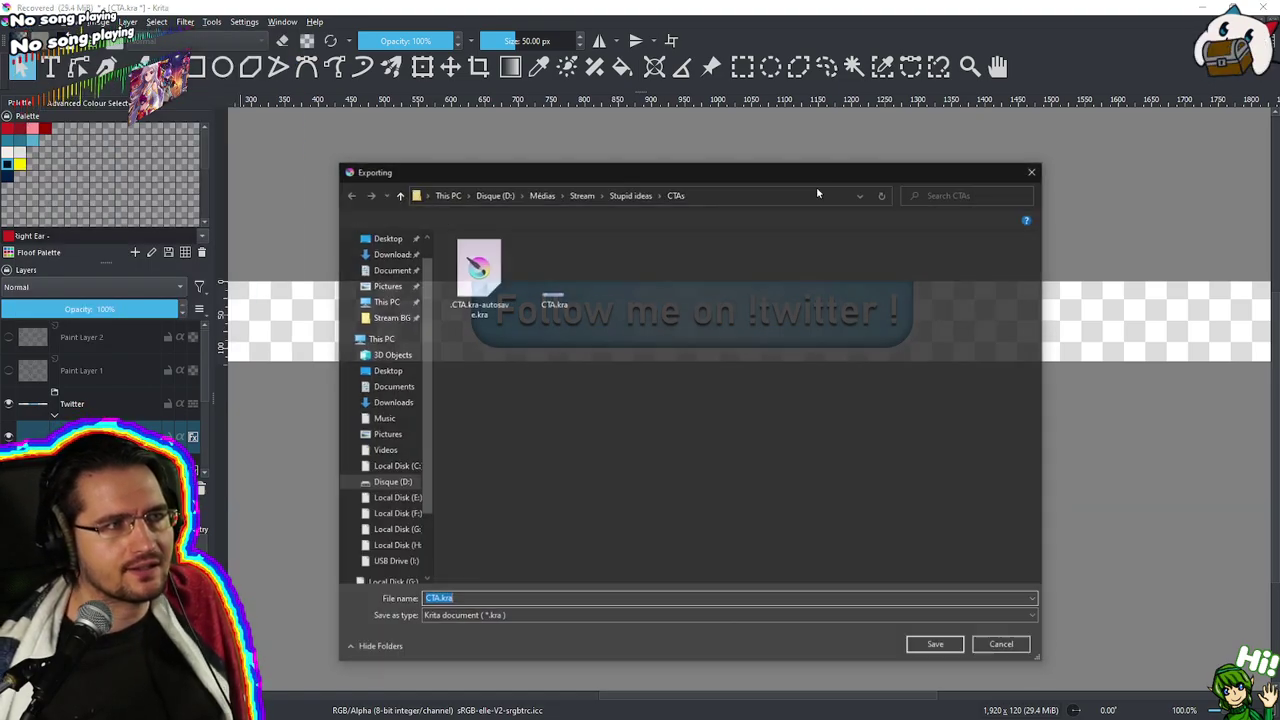
left_click(645, 196)
left_click(480, 385)
double_click(480, 385)
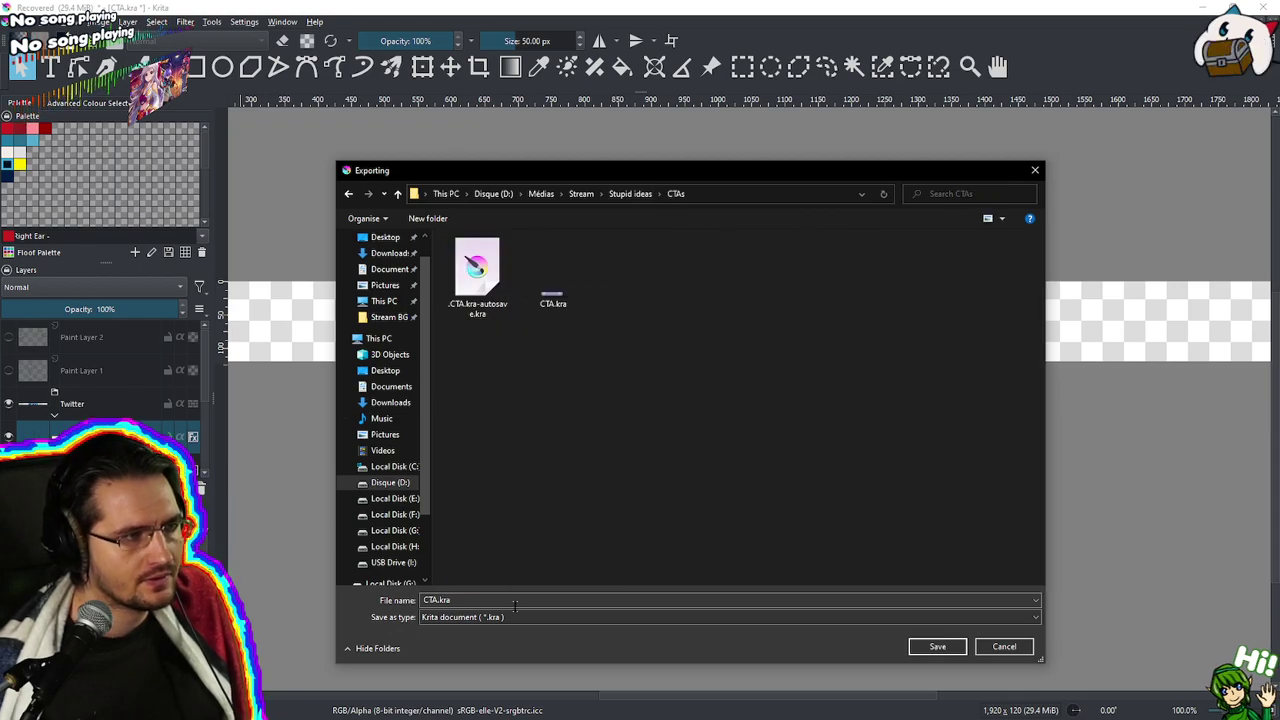
left_click(480, 617)
left_click(467, 465)
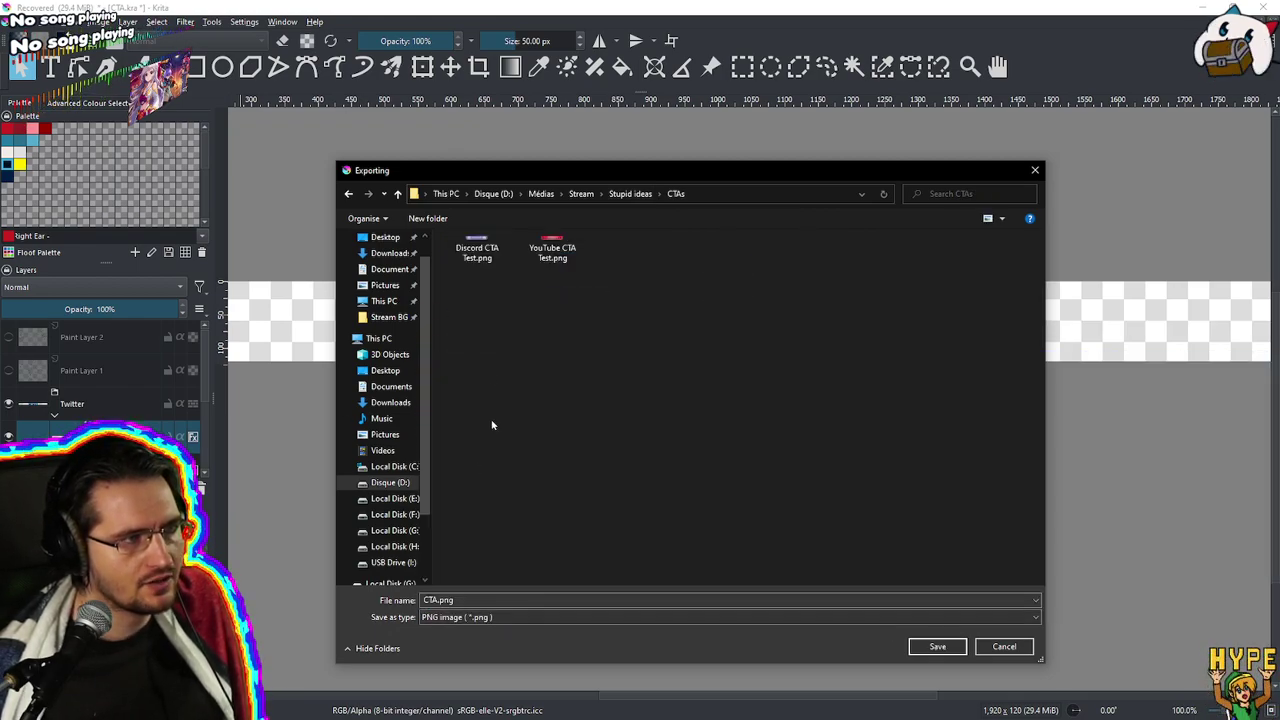
Base the file name on the Discord test image, change it to "Twitter CTA Test.png", and export the PNG
left_click(477, 252)
left_click(453, 600)
left_click_drag(453, 600, 422, 600)
key("BackSpace")
type("Twitter")
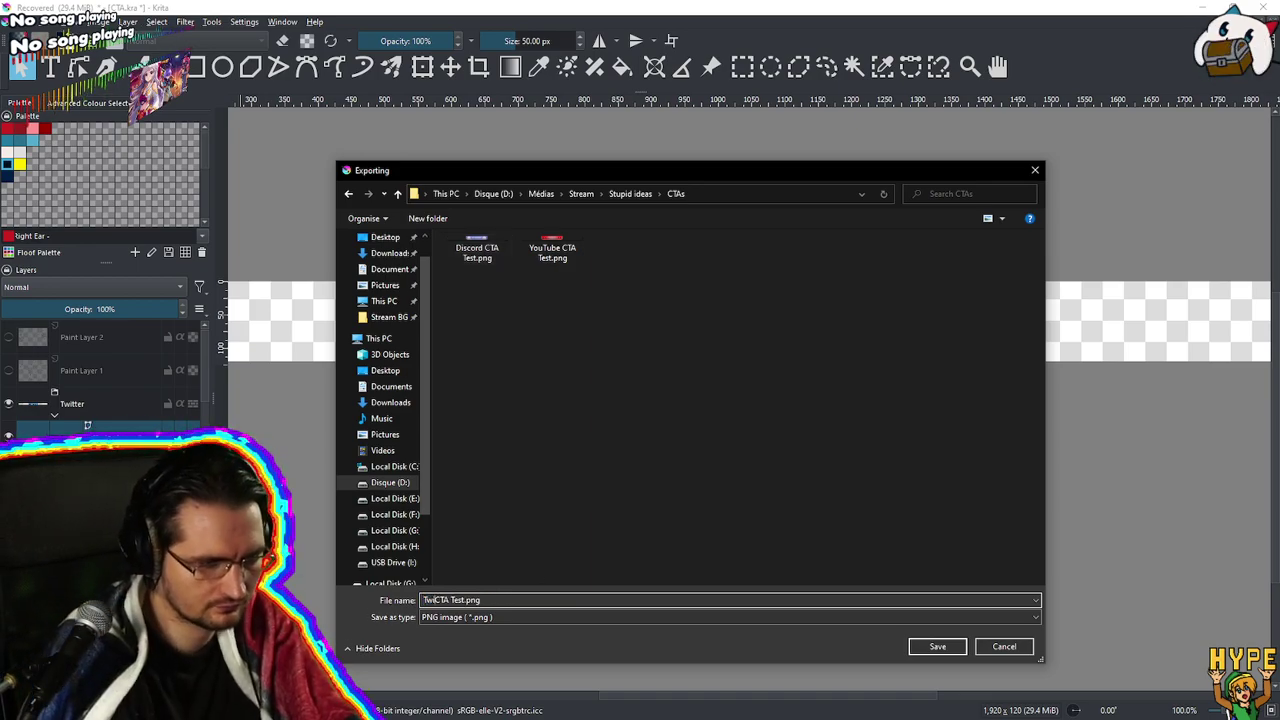
left_click(950, 646)
left_click(794, 538)
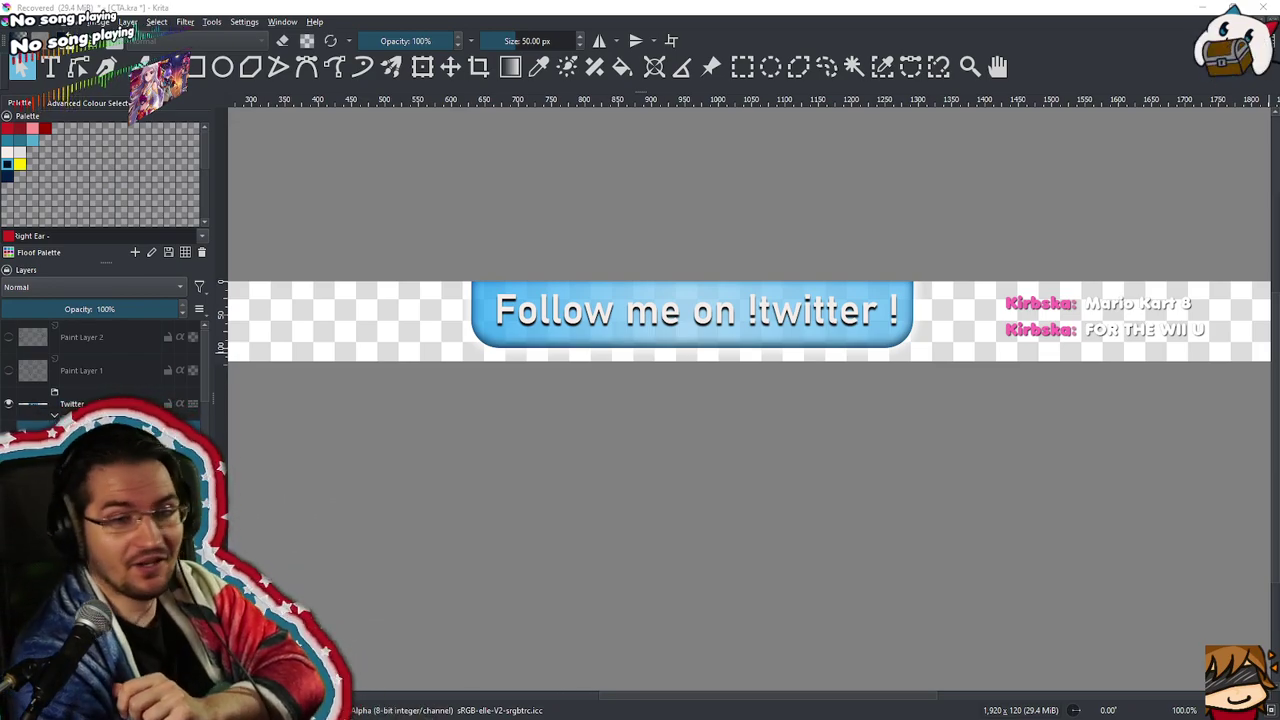
type("Twitter")
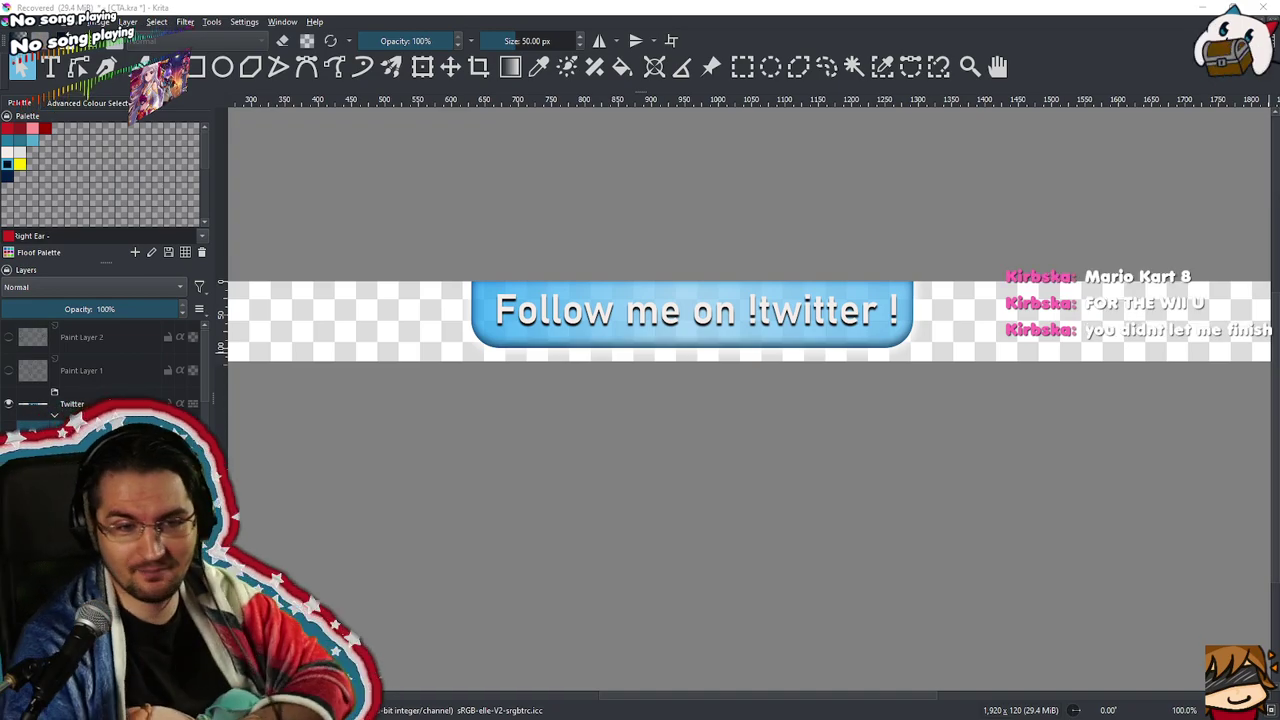
key("Return")
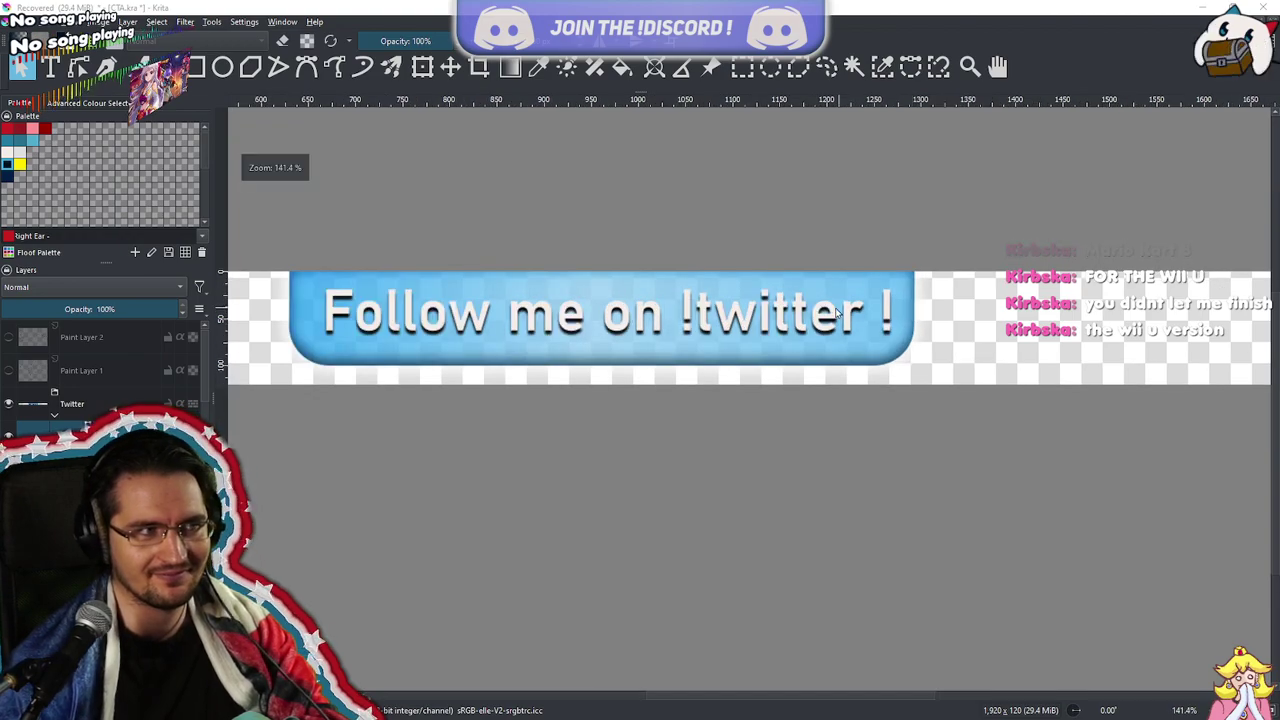
key("plus")
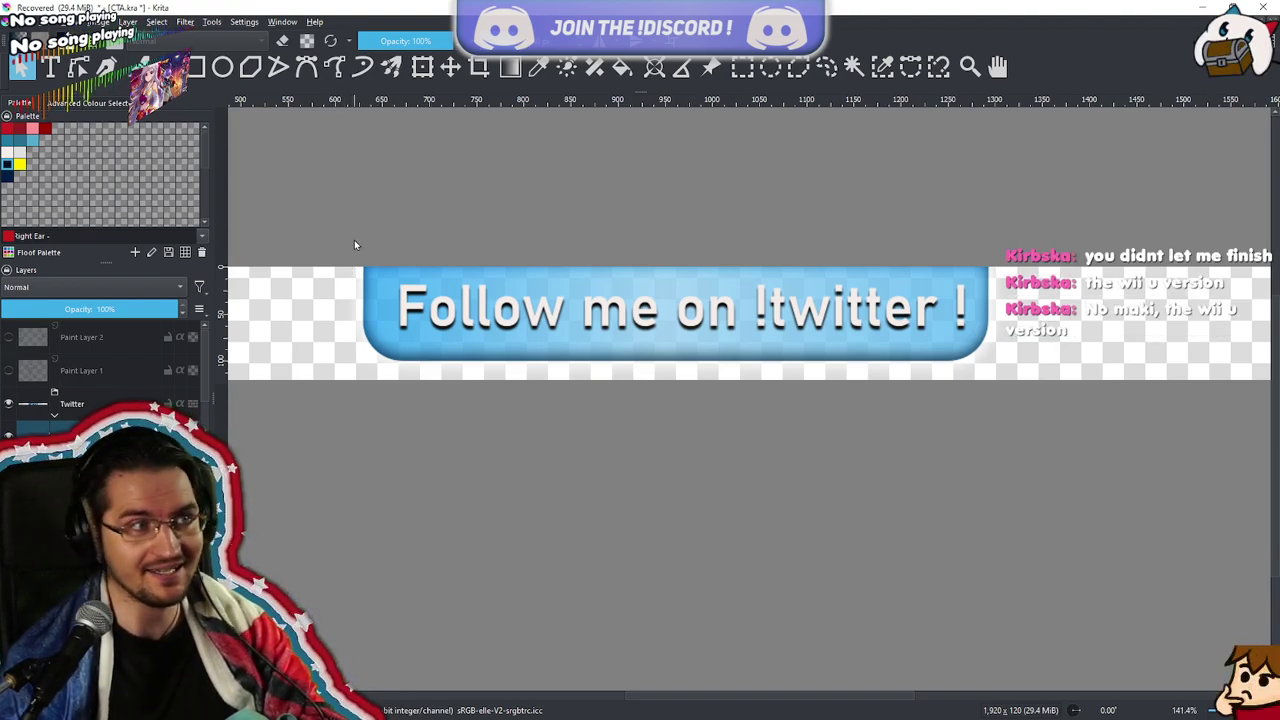
key("1")
left_click_drag(349, 243, 471, 265)
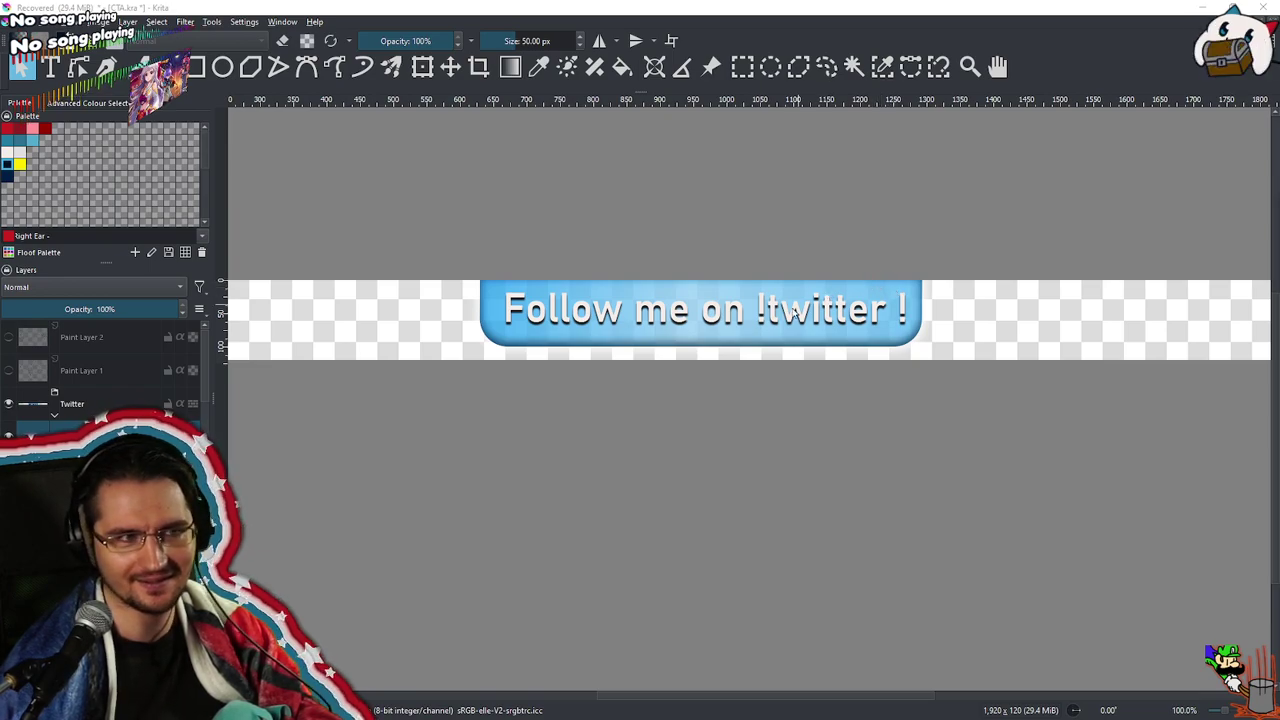
Hide the Twitter group, select it, and show it again to check what it contains
left_click(10, 404)
left_click(87, 408)
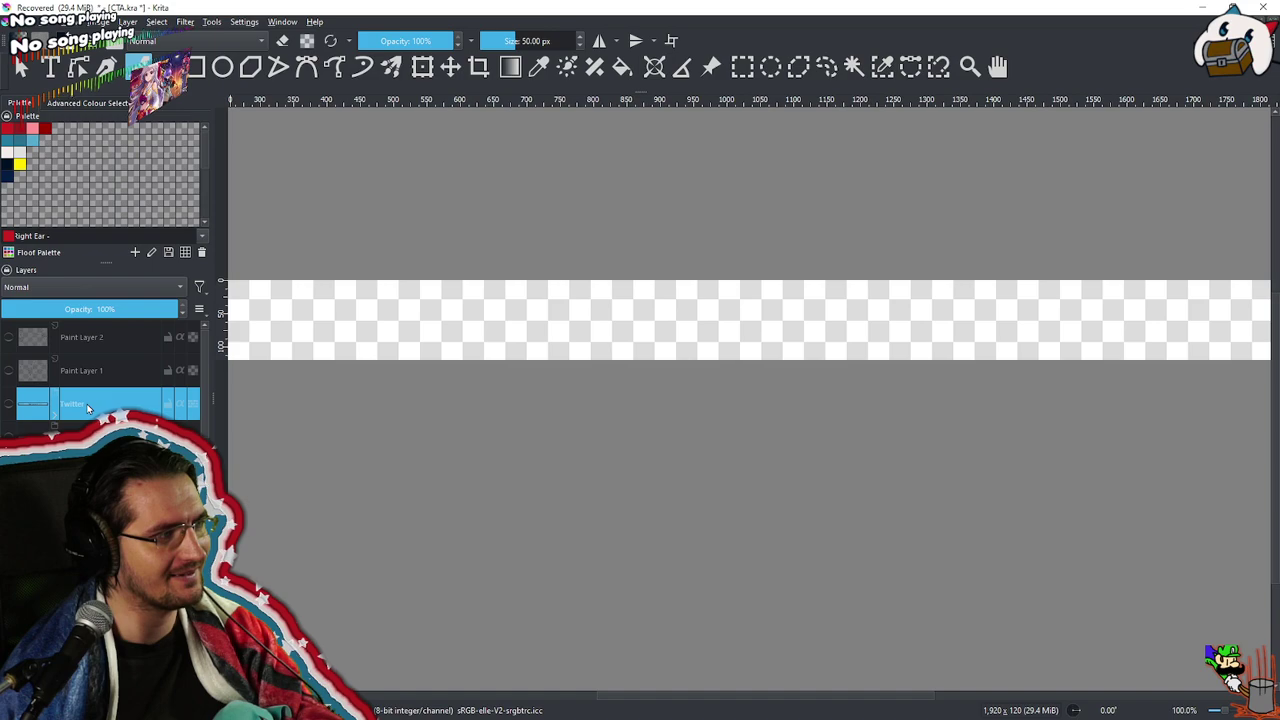
left_click(10, 404)
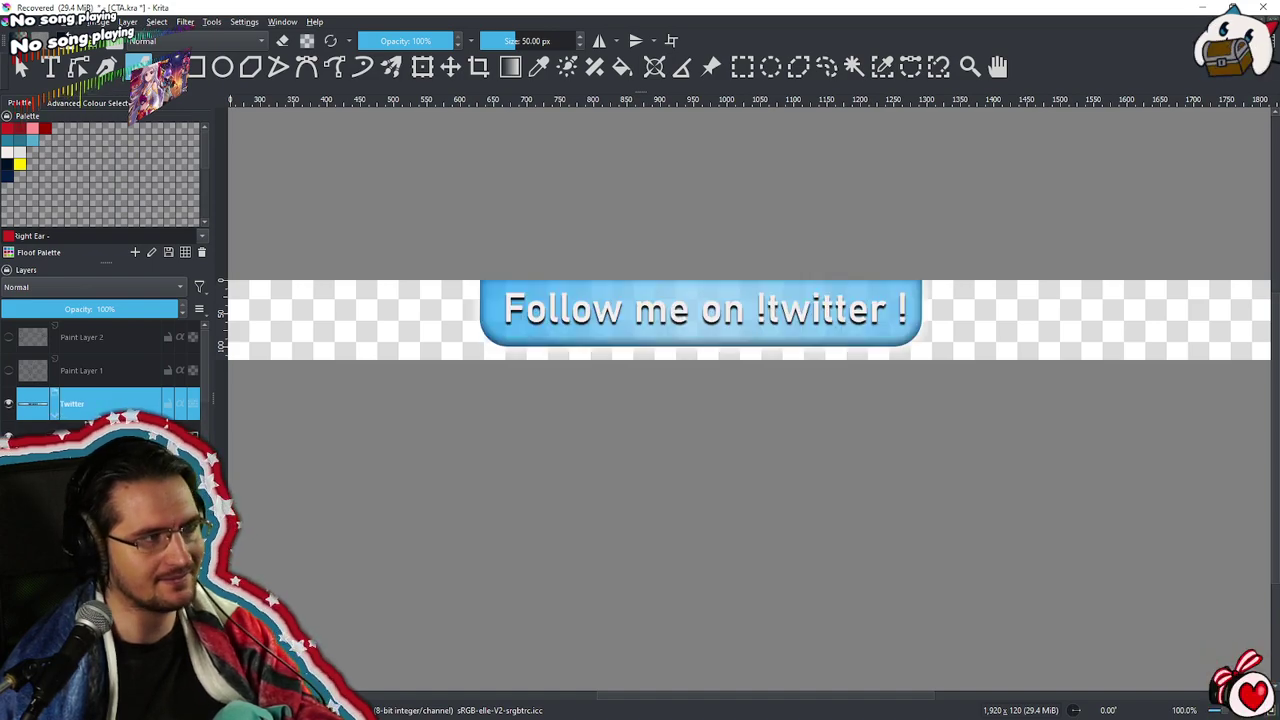
Select the blue banner's vector layer inside the Twitter group and copy that layer
left_click(55, 404)
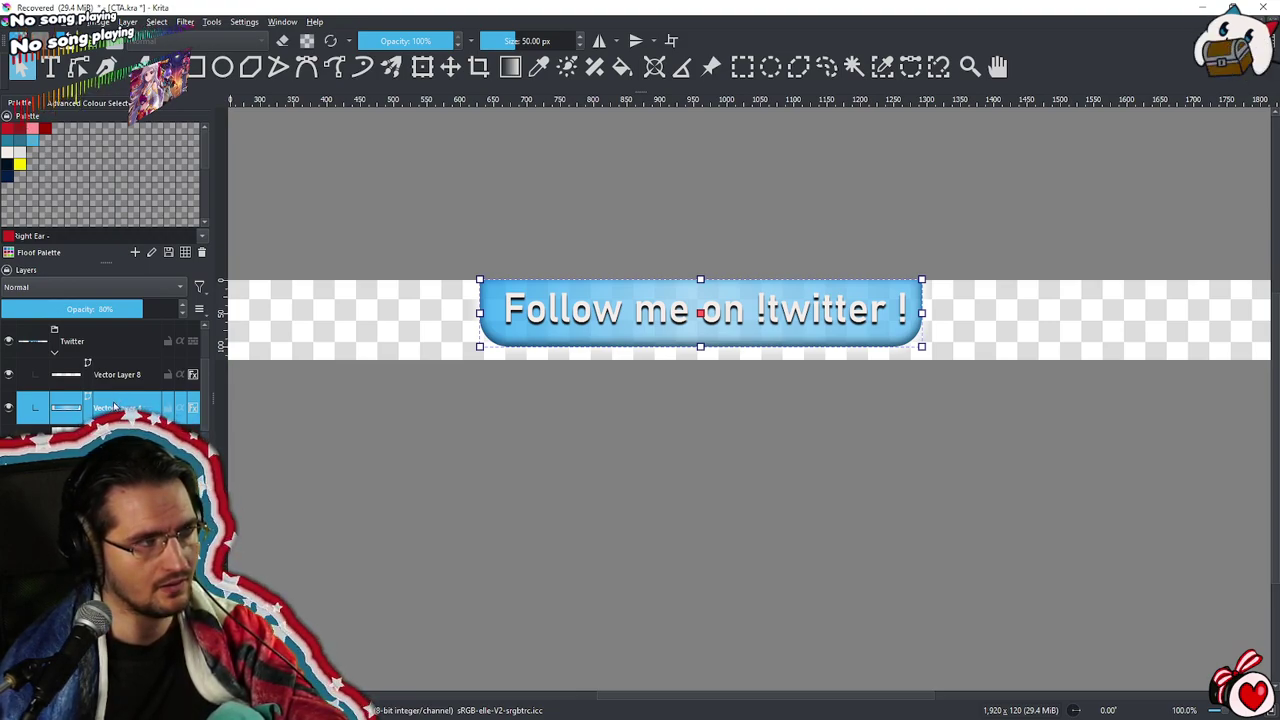
right_click(114, 406)
mouse_move(172, 314)
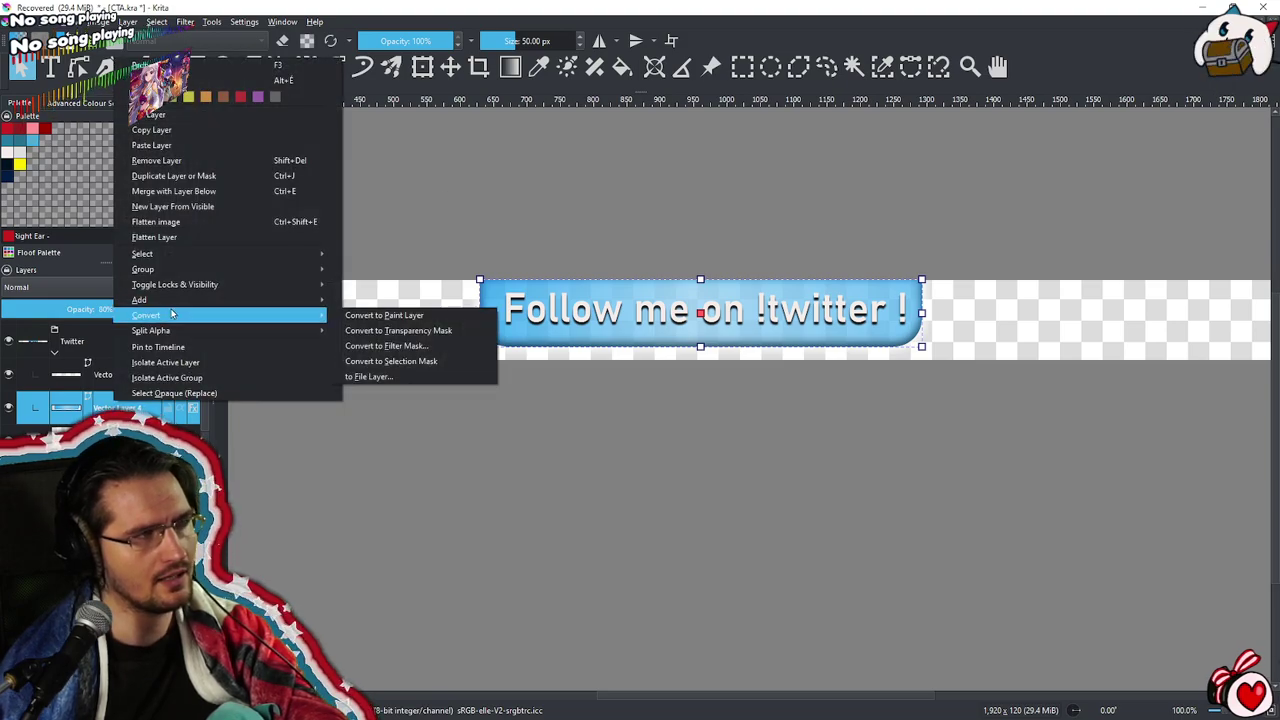
left_click(175, 128)
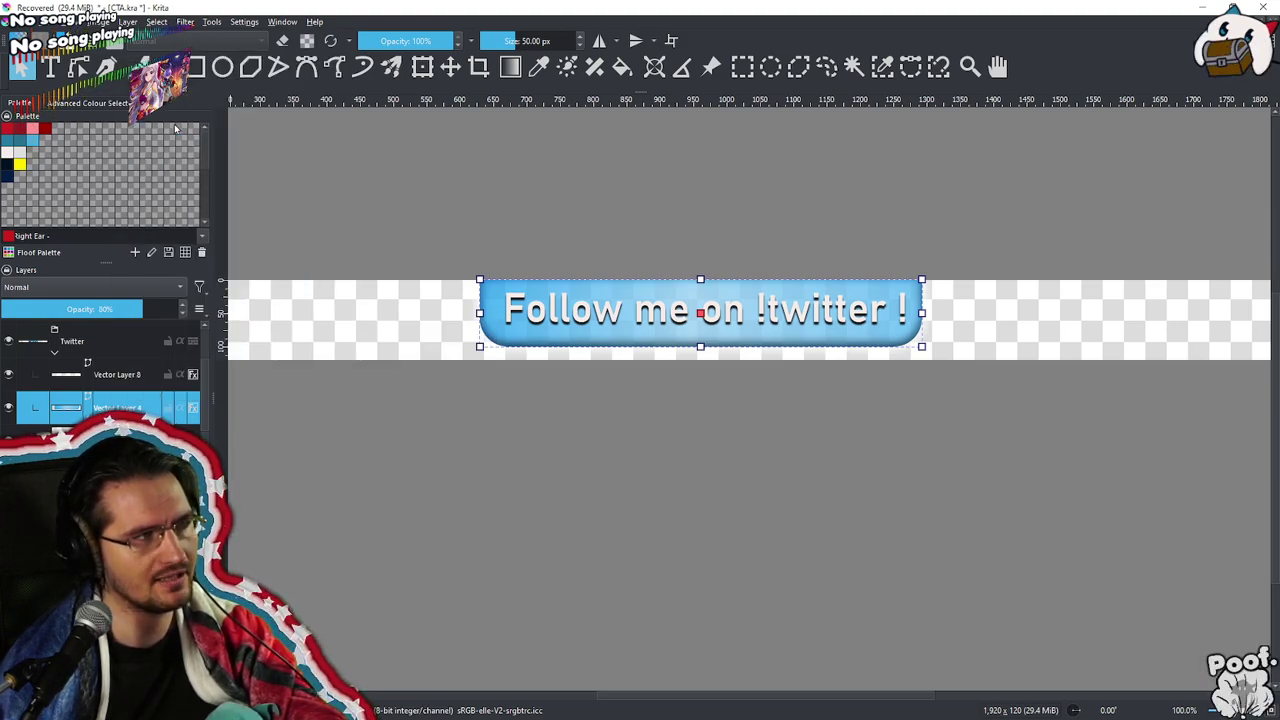
Collapse the Twitter group and add a new paint layer directly above it
left_click(54, 352)
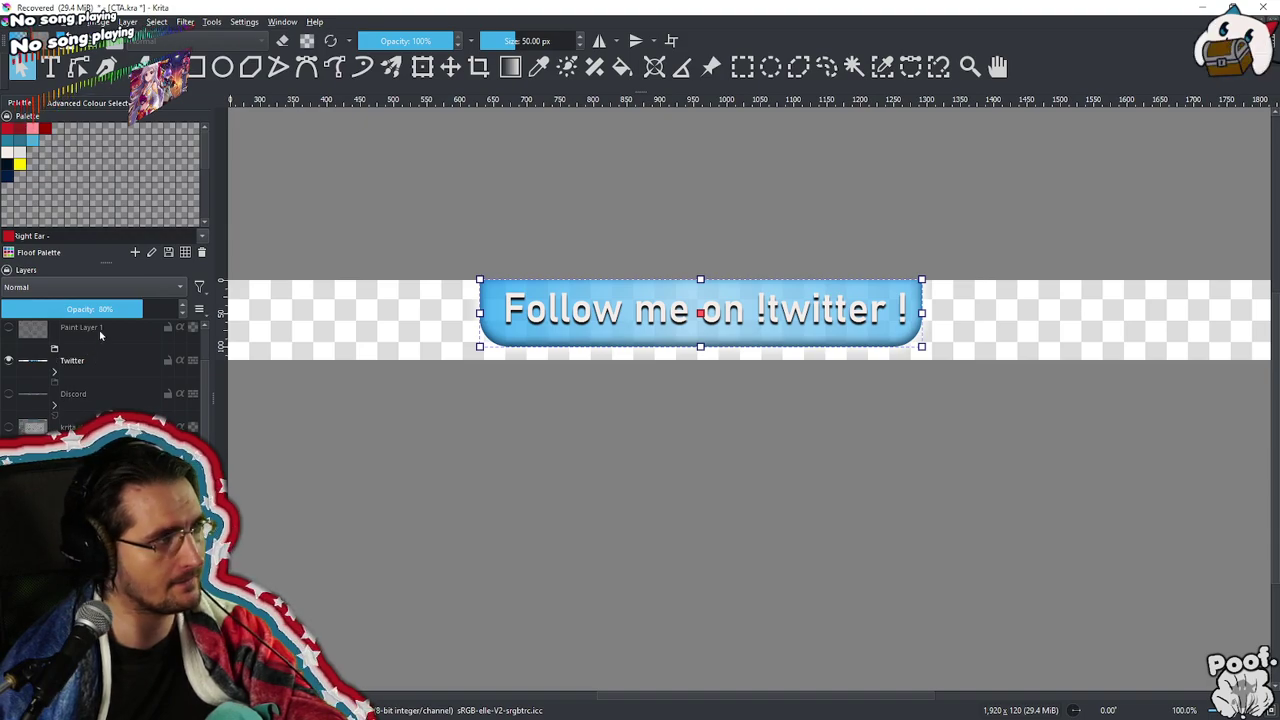
key("Insert")
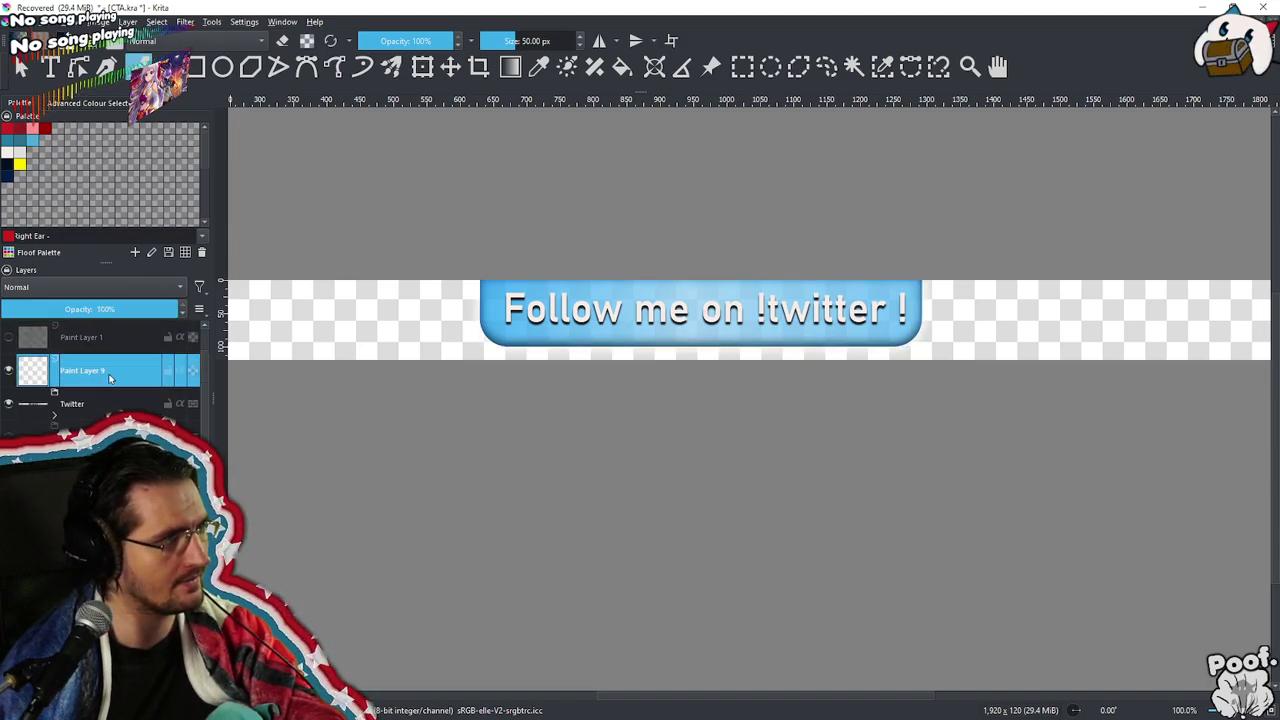
Put the new paint layer in a group with the copied blue vector layer pasted inside, and save the document
key("ctrl+g")
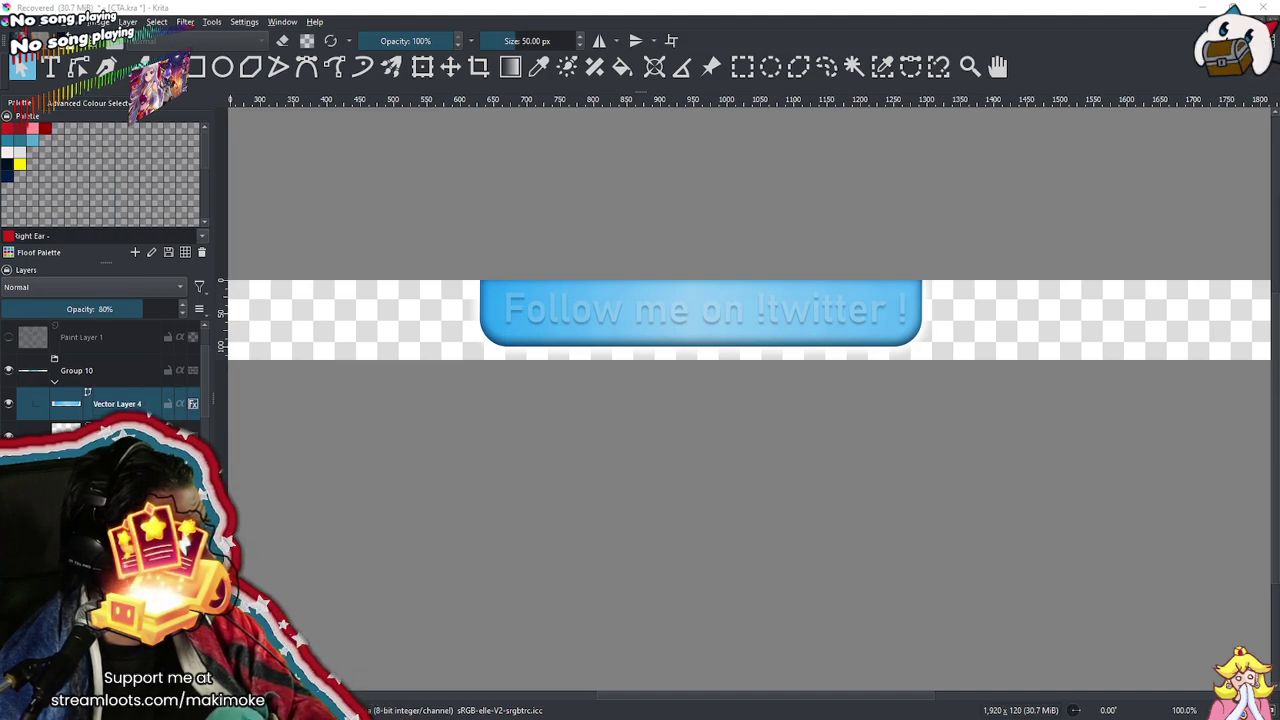
key("ctrl+s")
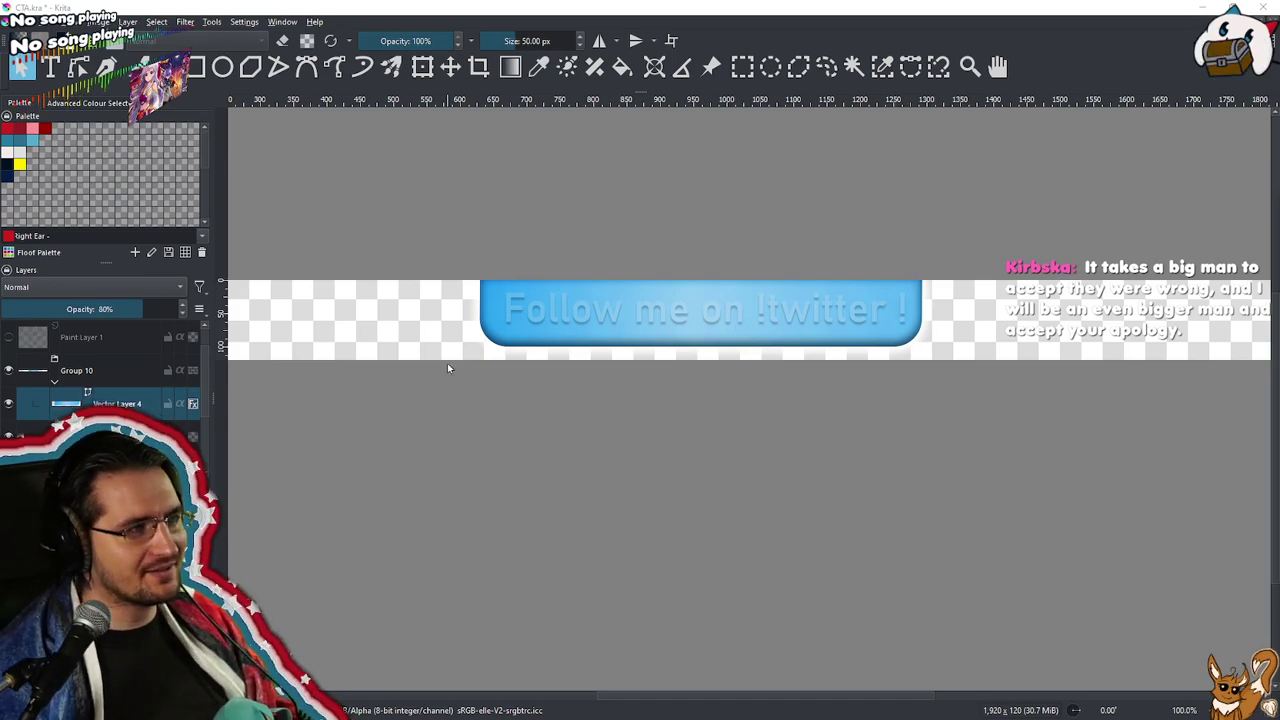
Hide the Twitter group and inspect the pasted blue banner on its own
key("ctrl+z")
key("ctrl+z")
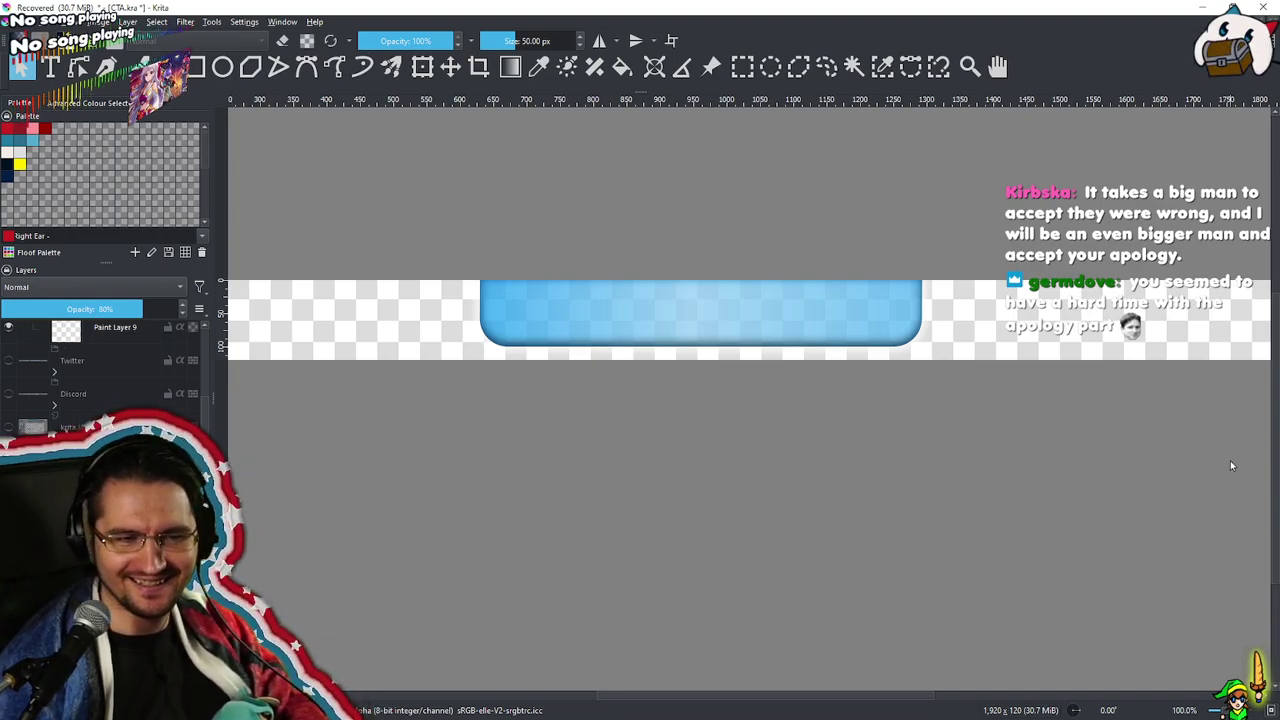
scroll(709, 391, "up", 3)
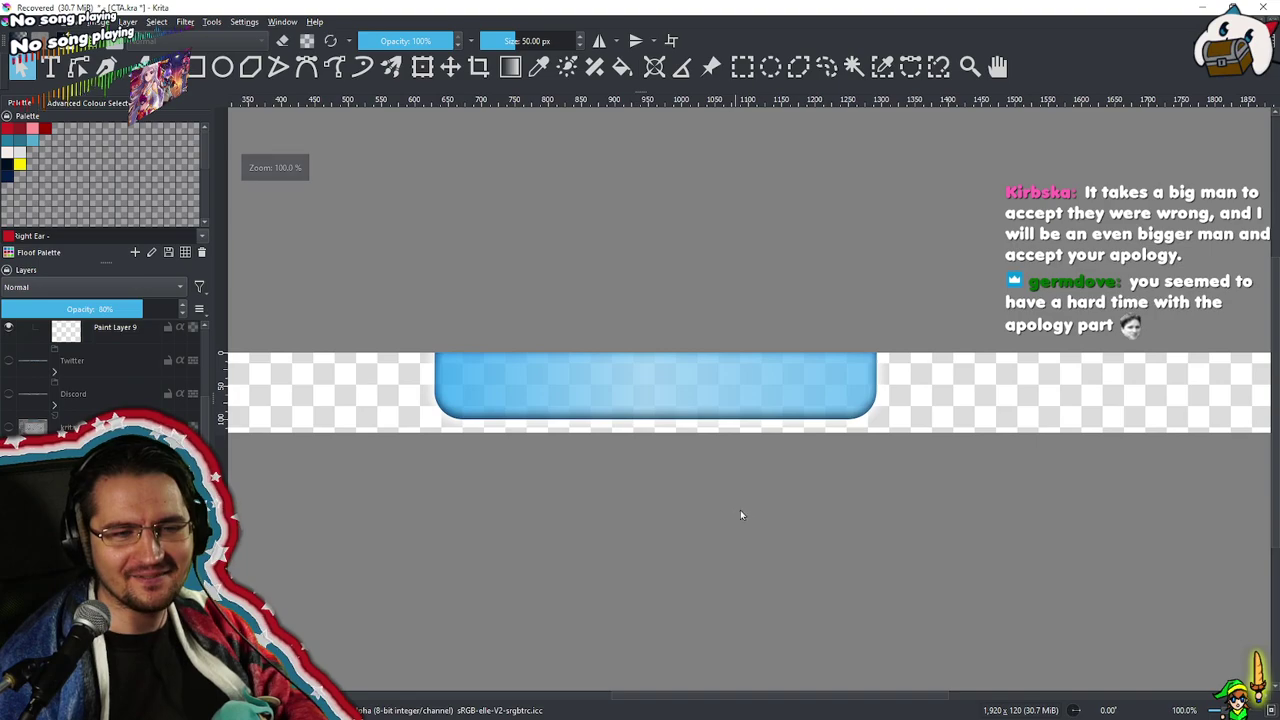
scroll(649, 413, "up", 1)
left_click_drag(643, 400, 746, 466)
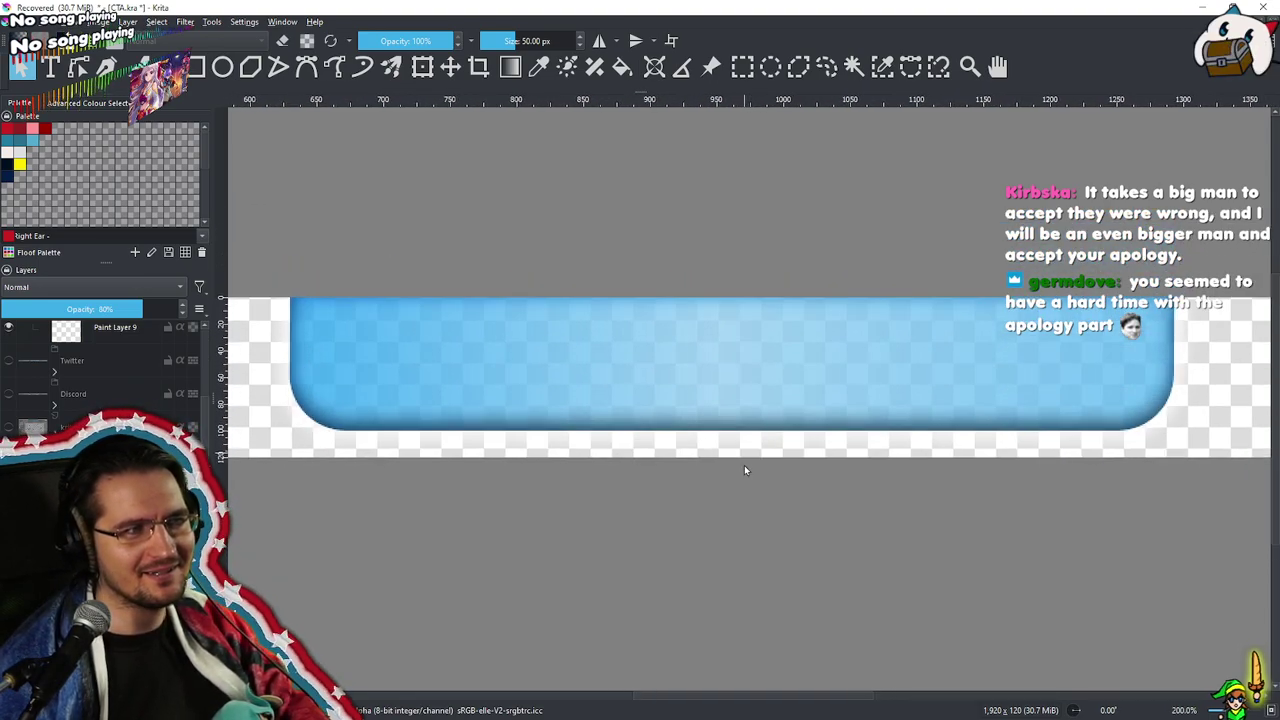
scroll(740, 458, "down", 1)
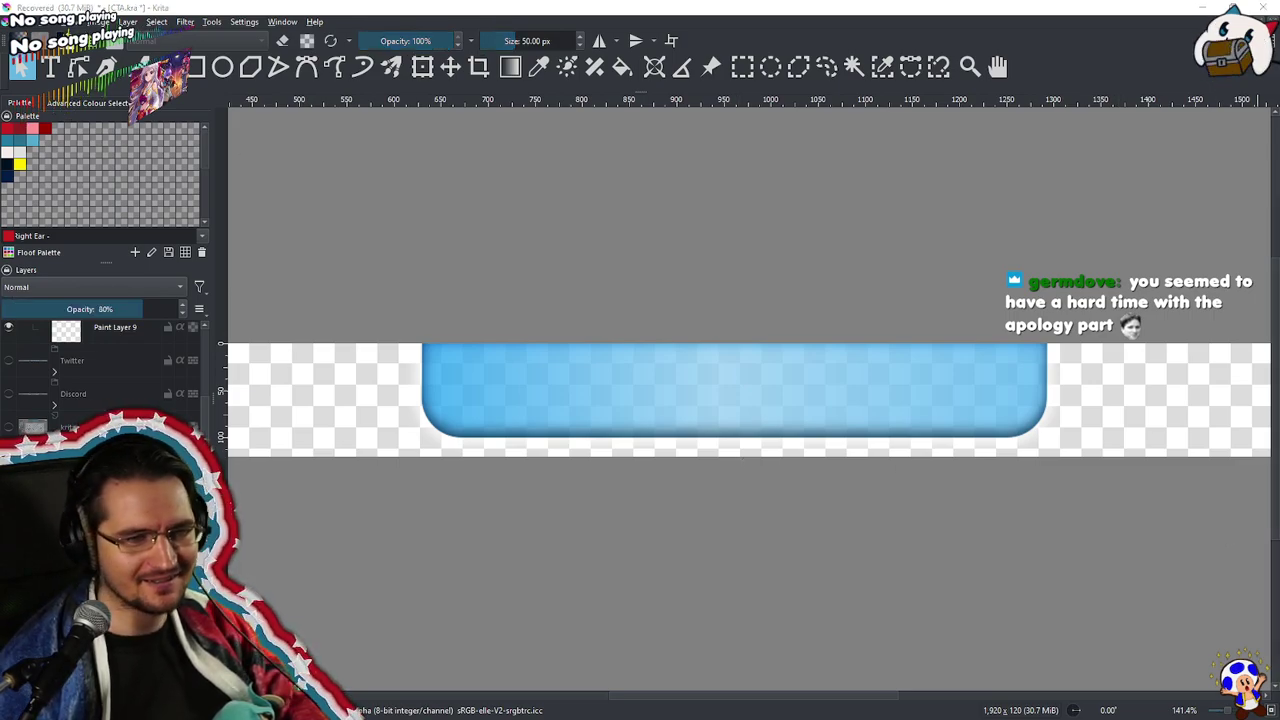
scroll(132, 384, "down", 3)
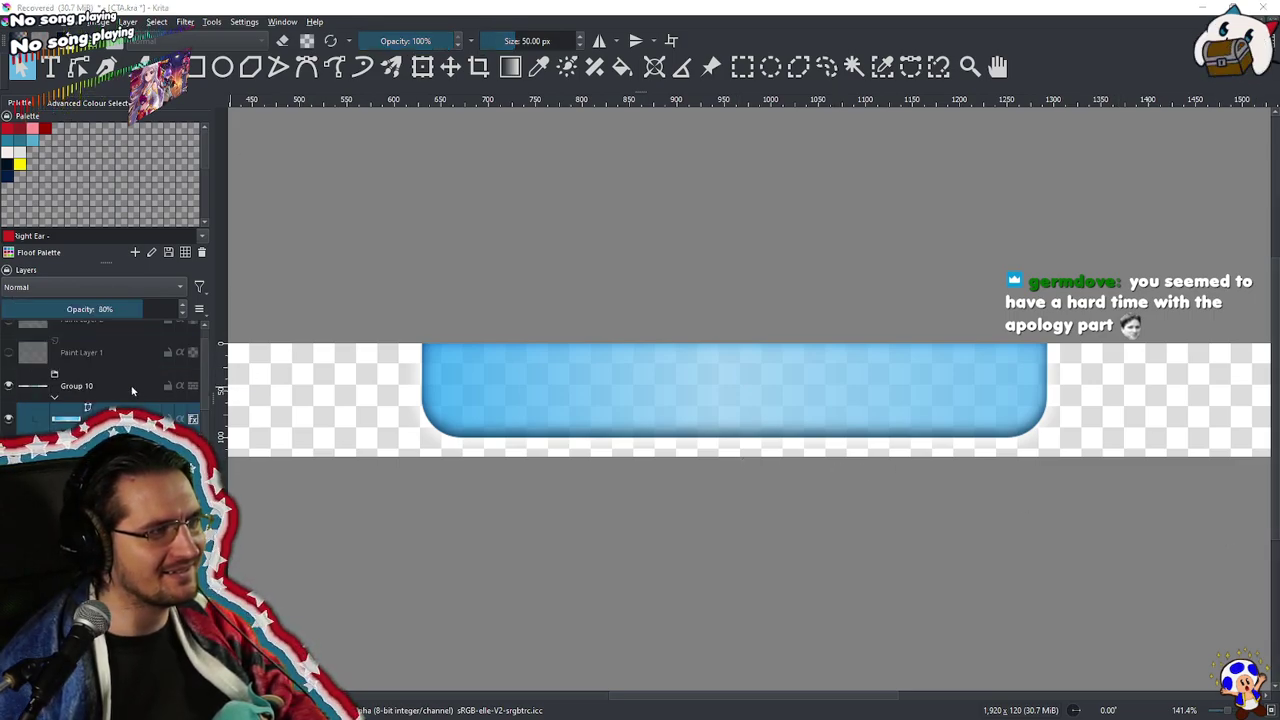
Add a vector layer directly above the blue banner shape and start a text box on it over the banner
left_click(110, 418)
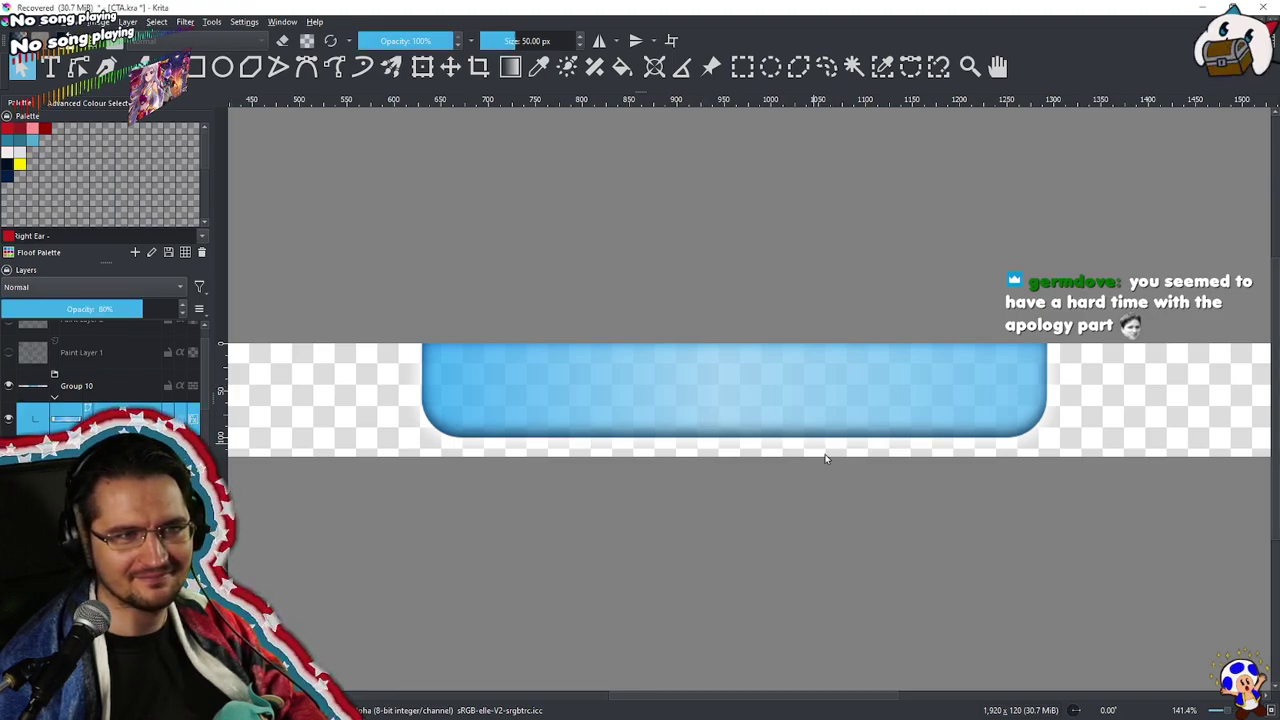
left_click(843, 487)
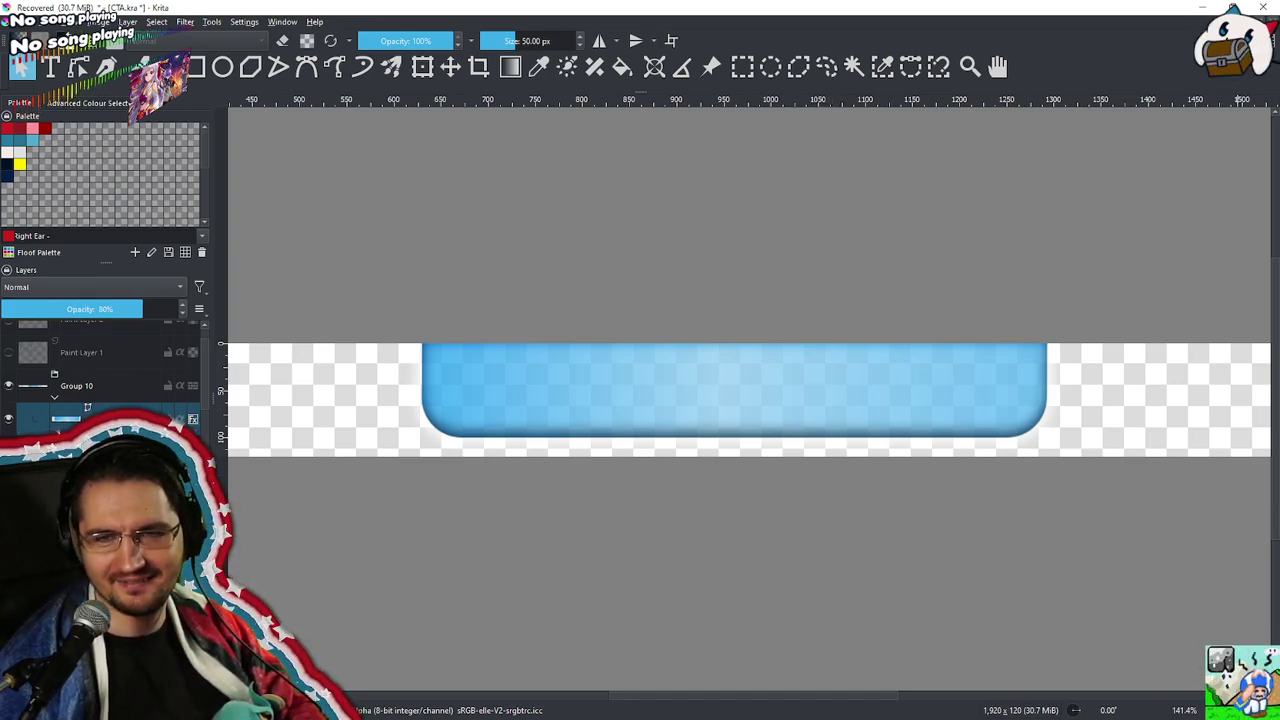
left_click(573, 22)
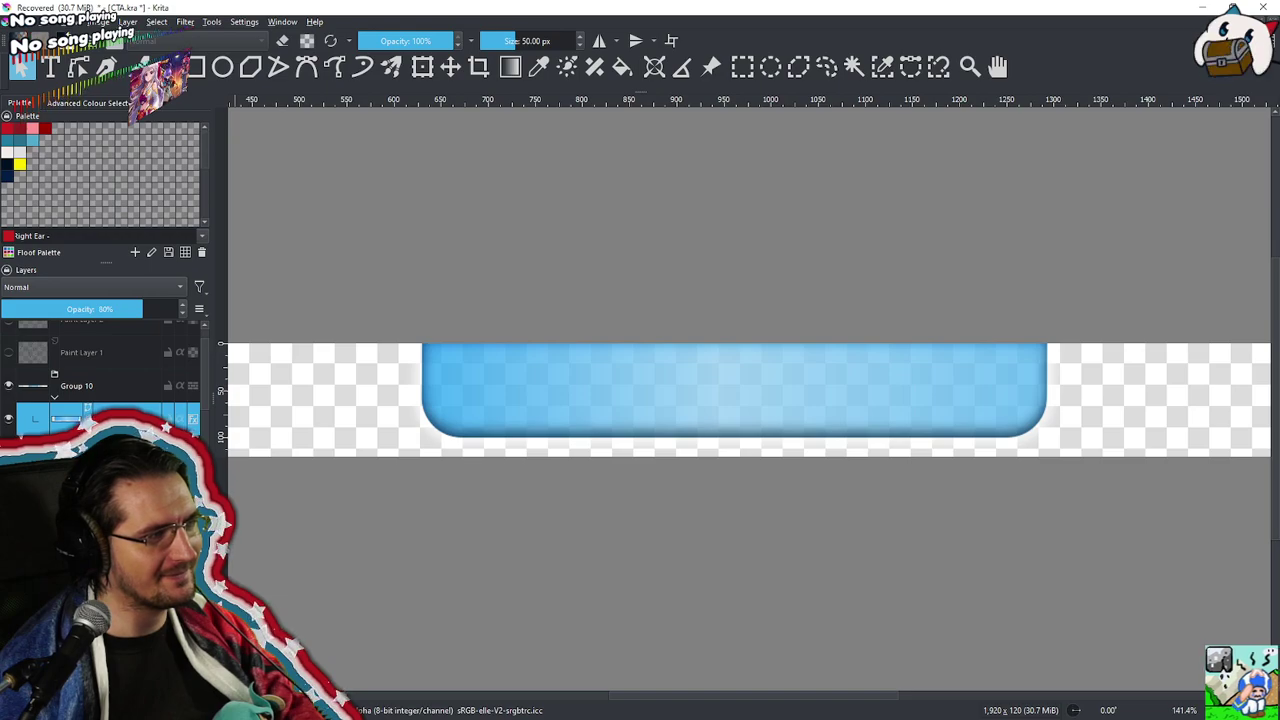
key("Insert")
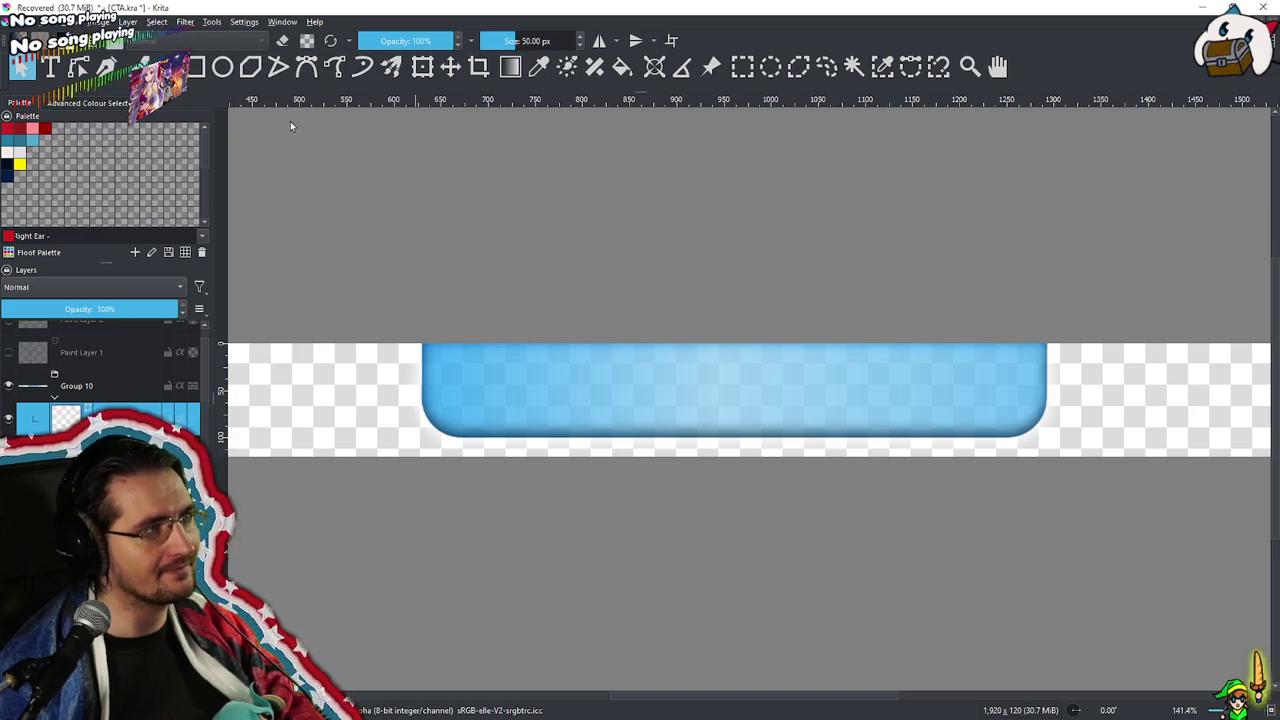
left_click(530, 552)
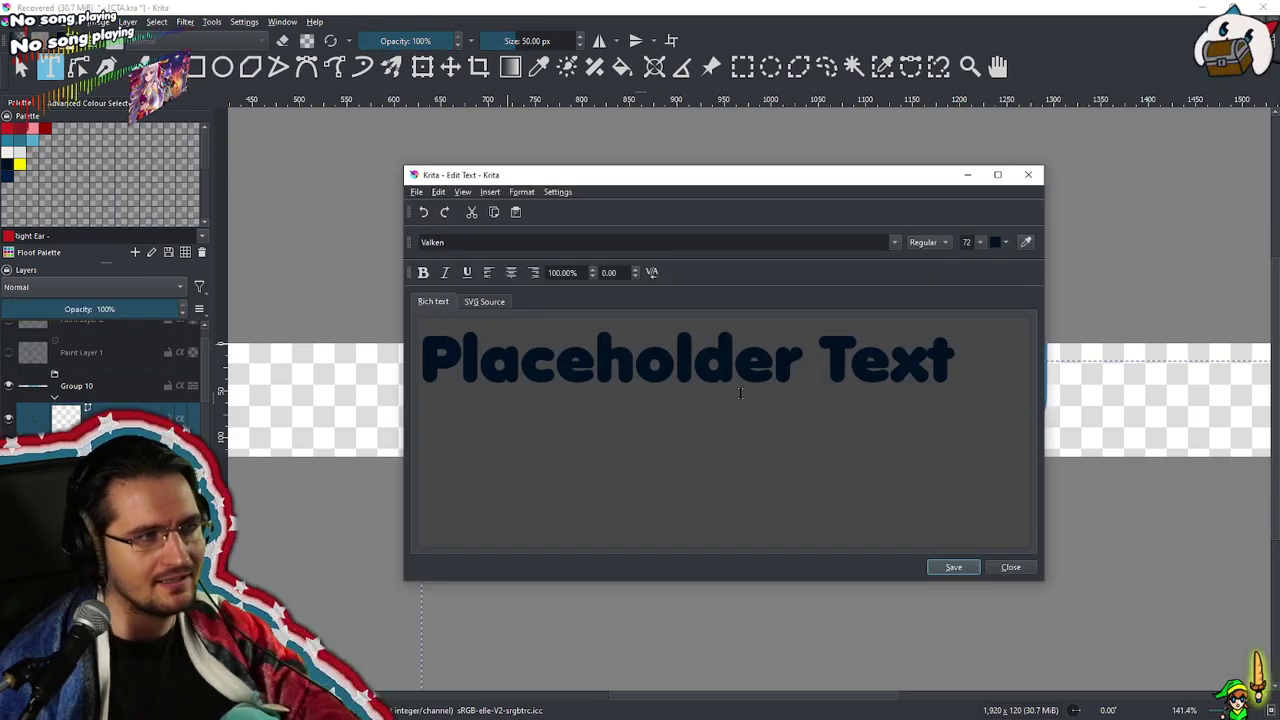
Clear all of the placeholder text from the new text box
key("ctrl+a")
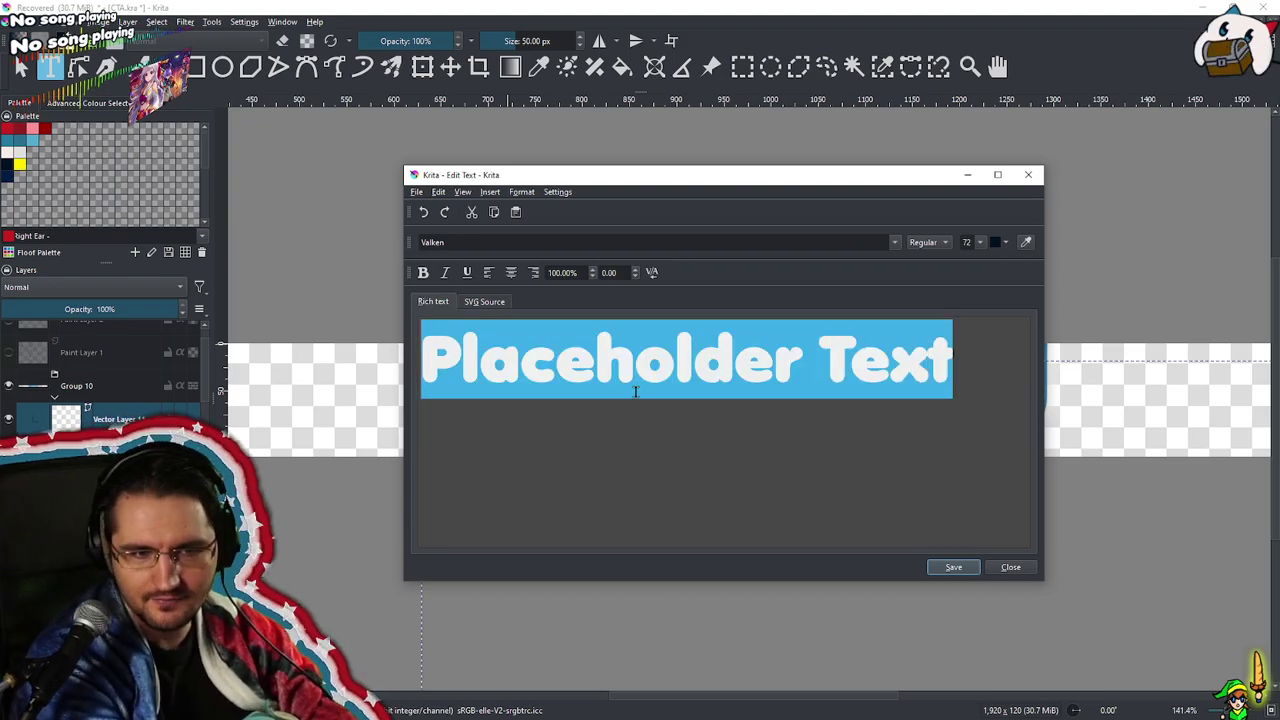
type("Twt")
key("BackSpace")
key("BackSpace")
key("BackSpace")
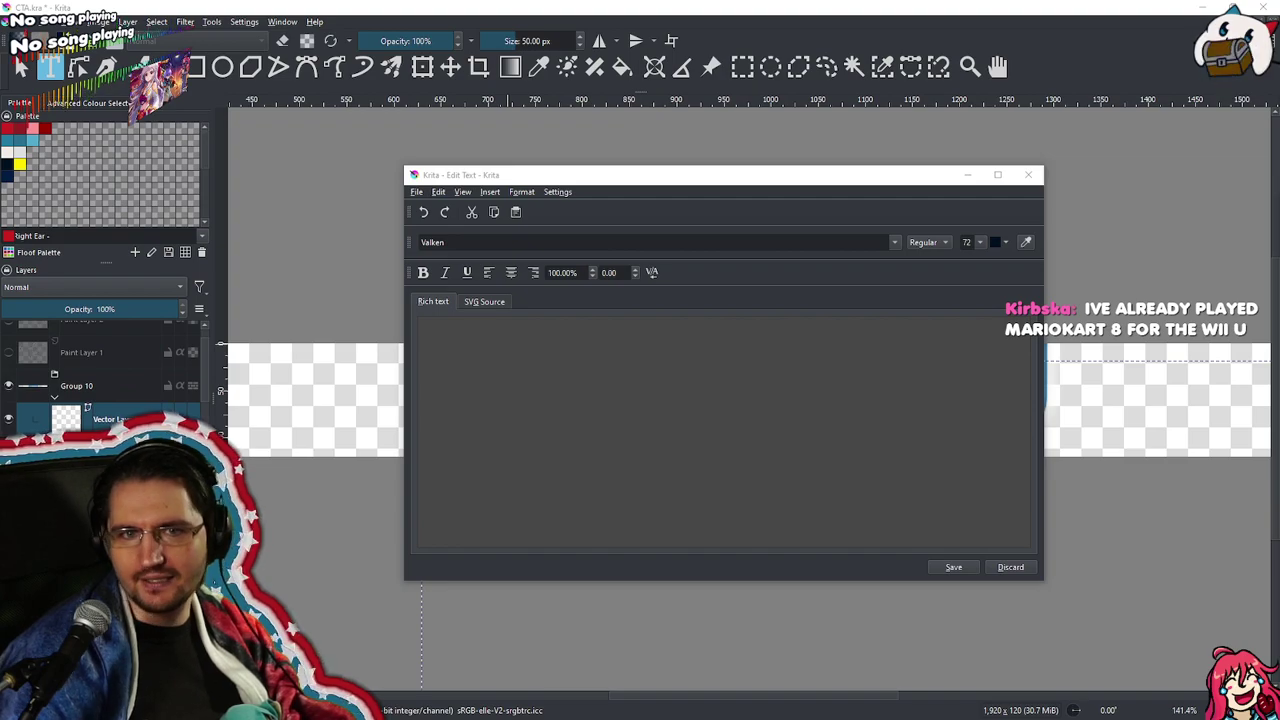
Switch to the Mix It Up timers list and run the Discord timer
left_click_drag(1279, 40, 694, 74)
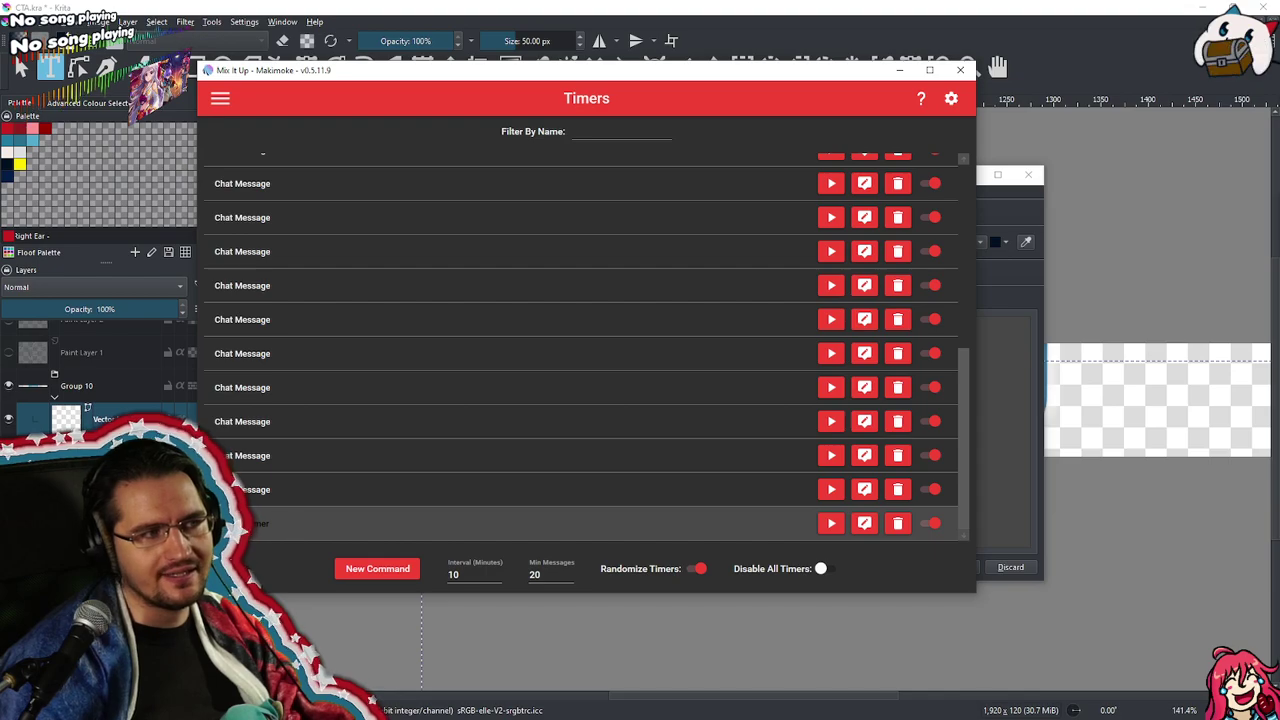
left_click(831, 525)
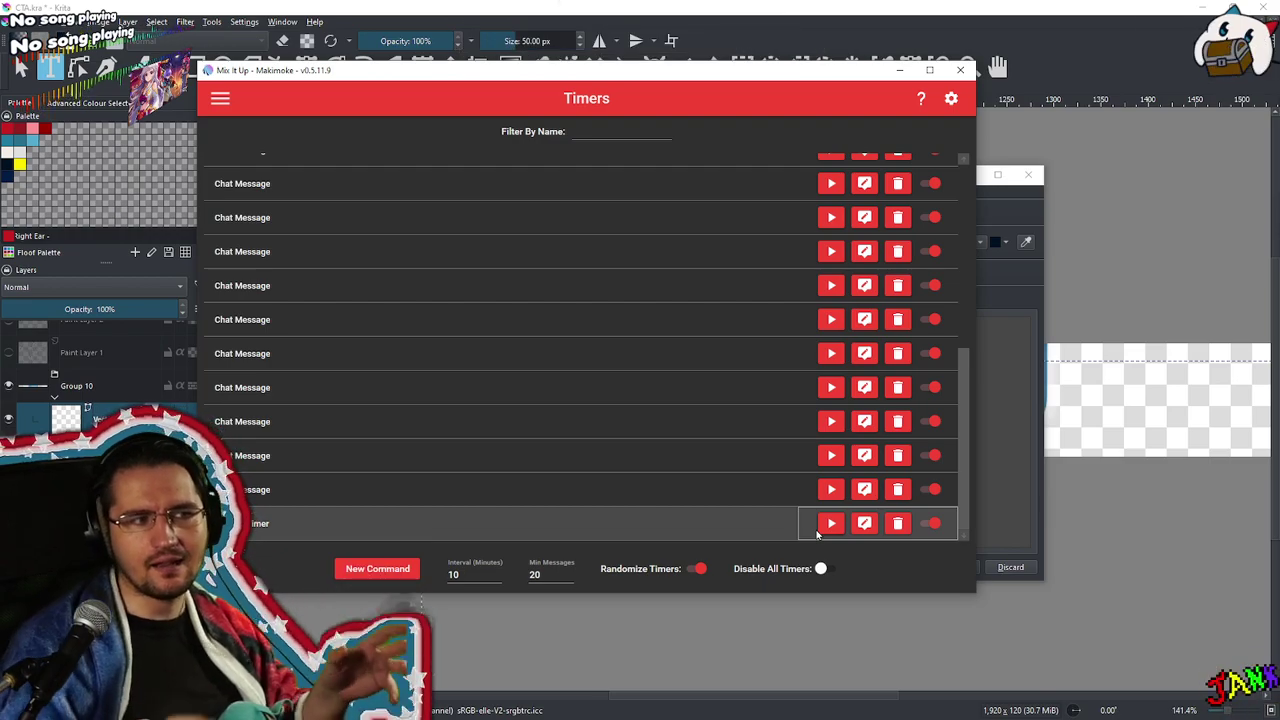
left_click(817, 532)
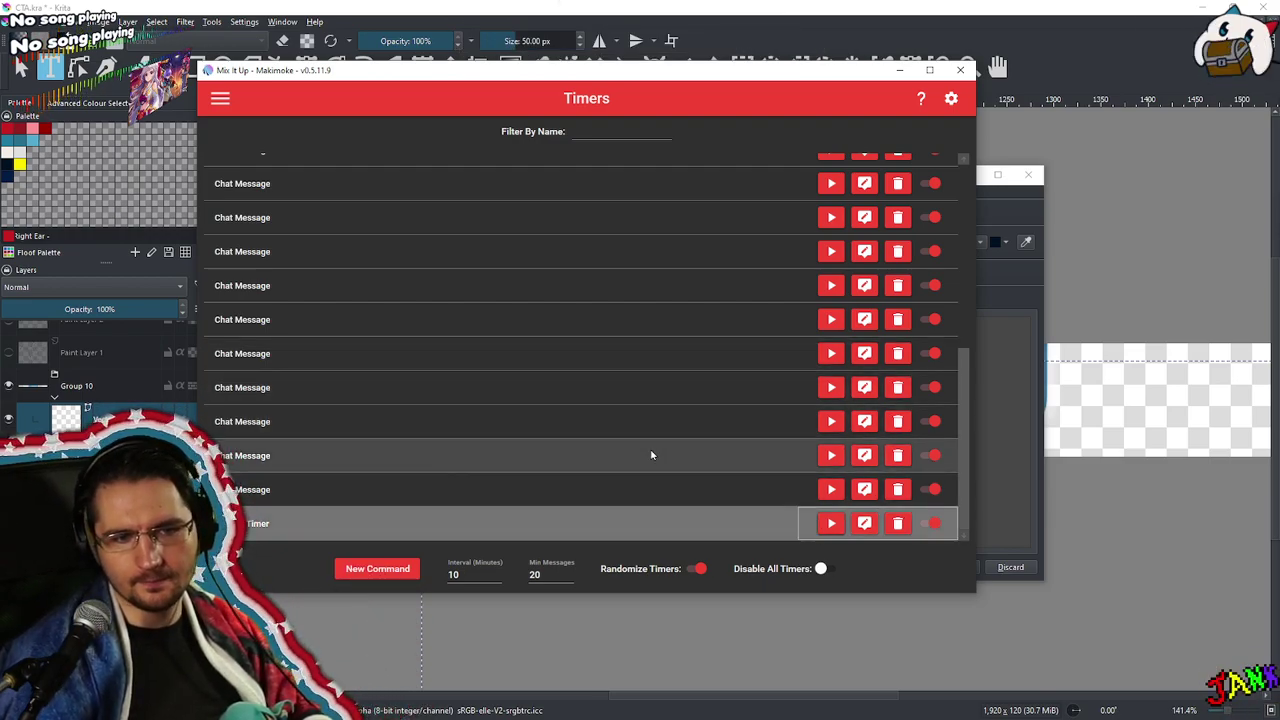
Open the Mix It Up chat page to check the timer's Discord message, and return to Krita
left_click(219, 99)
left_click(323, 103)
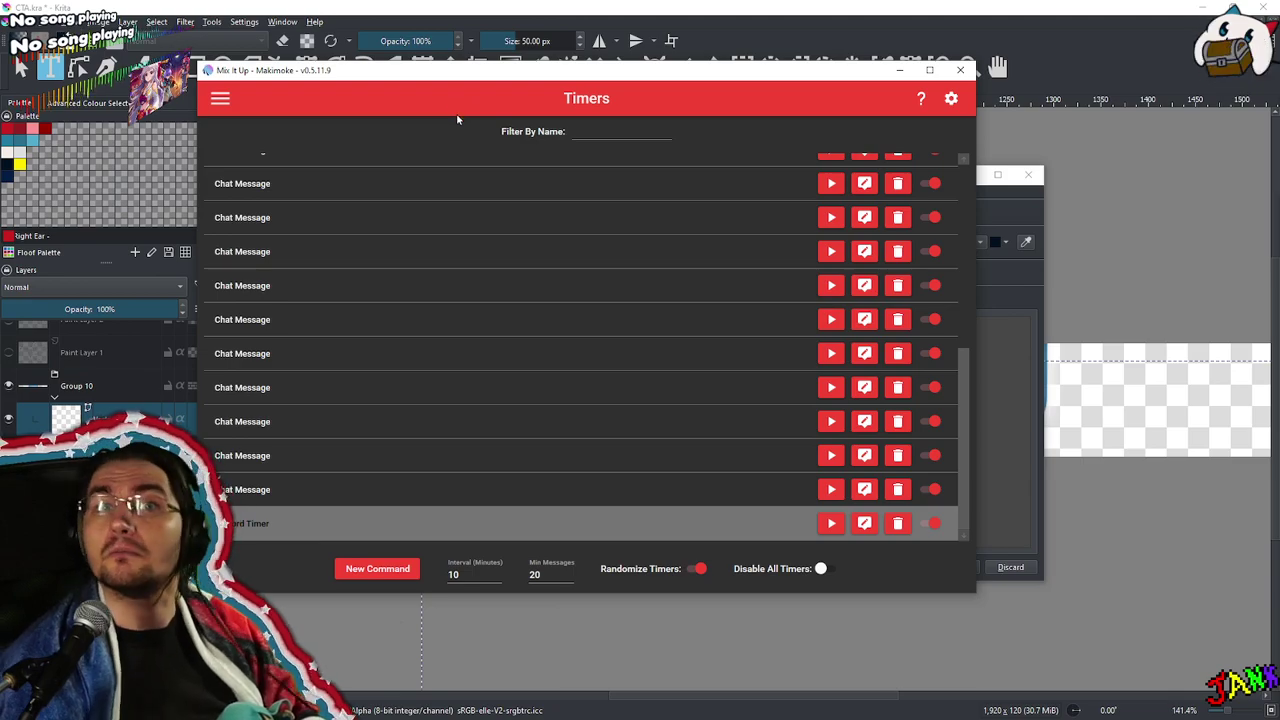
left_click(219, 99)
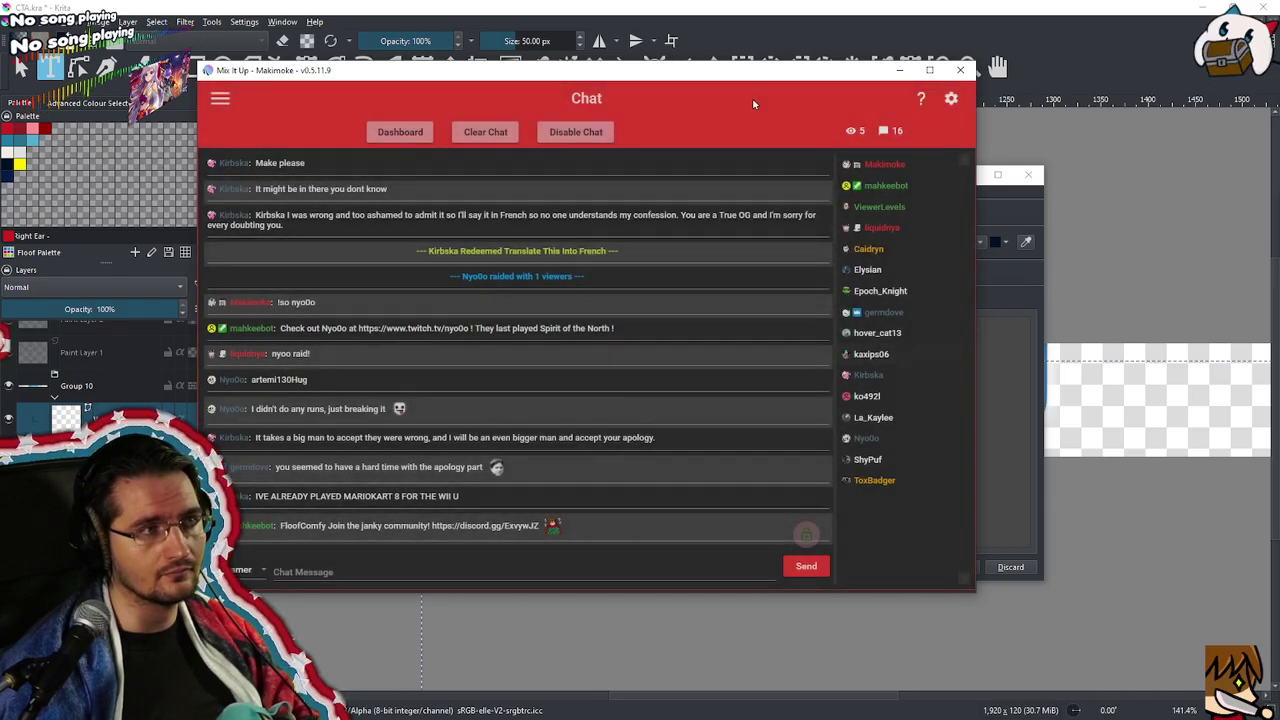
left_click_drag(753, 80, 1279, 215)
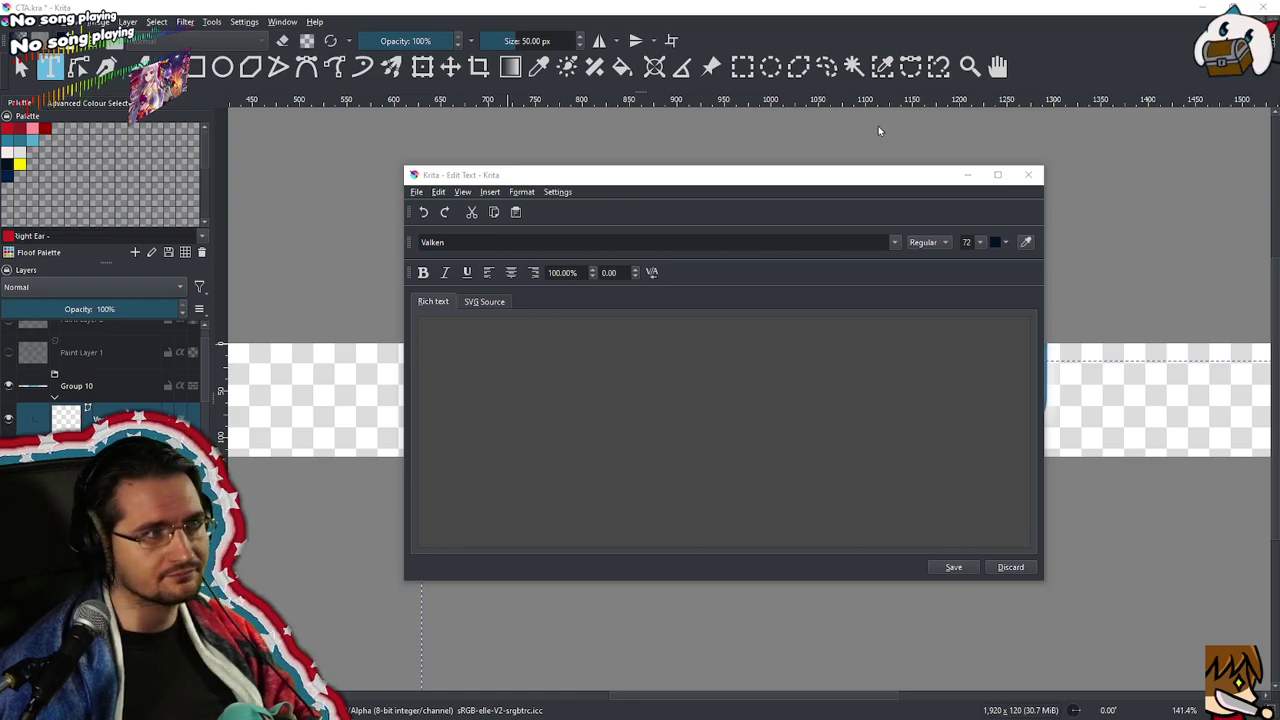
Save the text box empty and close the text editor
left_click_drag(728, 180, 549, 190)
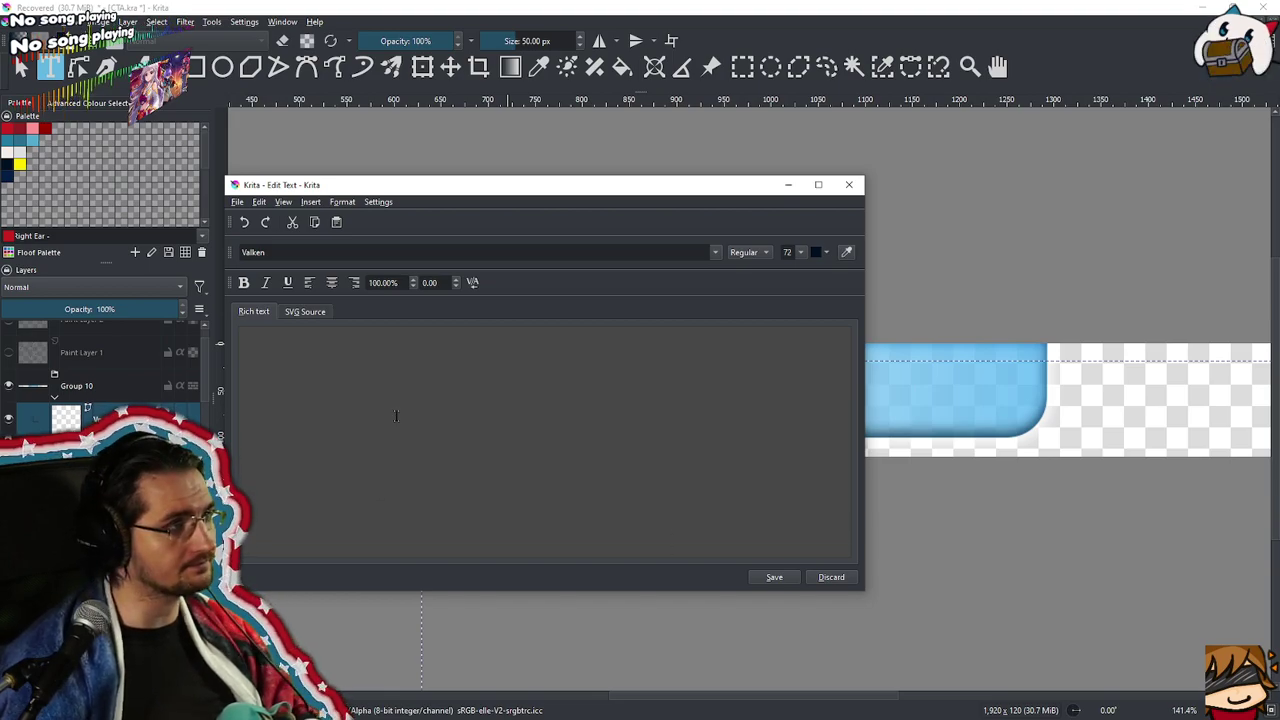
left_click_drag(469, 189, 551, 234)
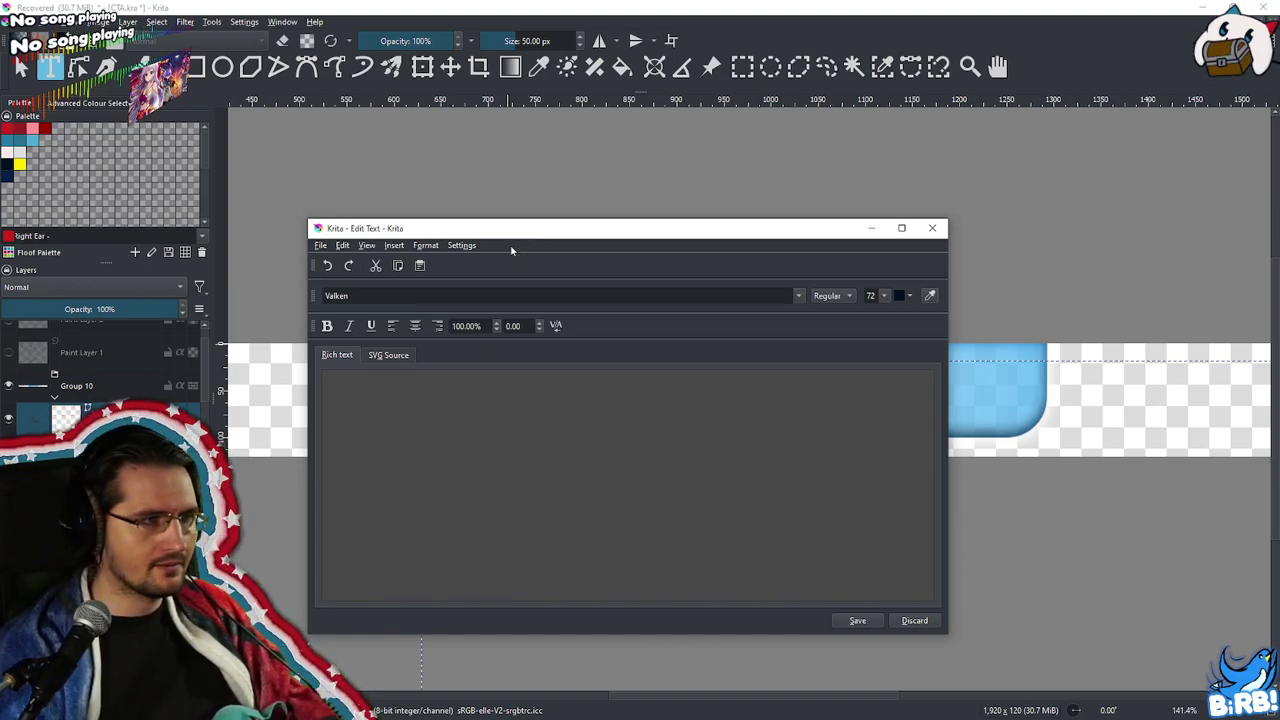
left_click_drag(514, 247, 491, 213)
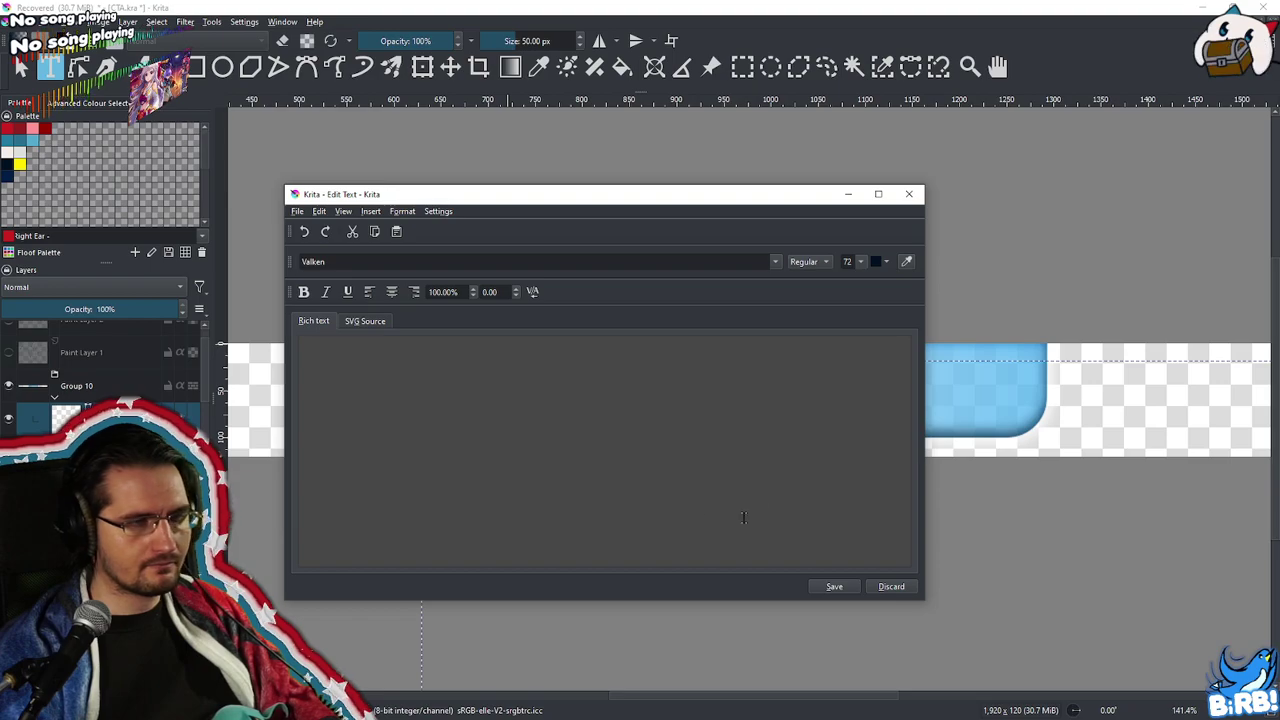
left_click(837, 587)
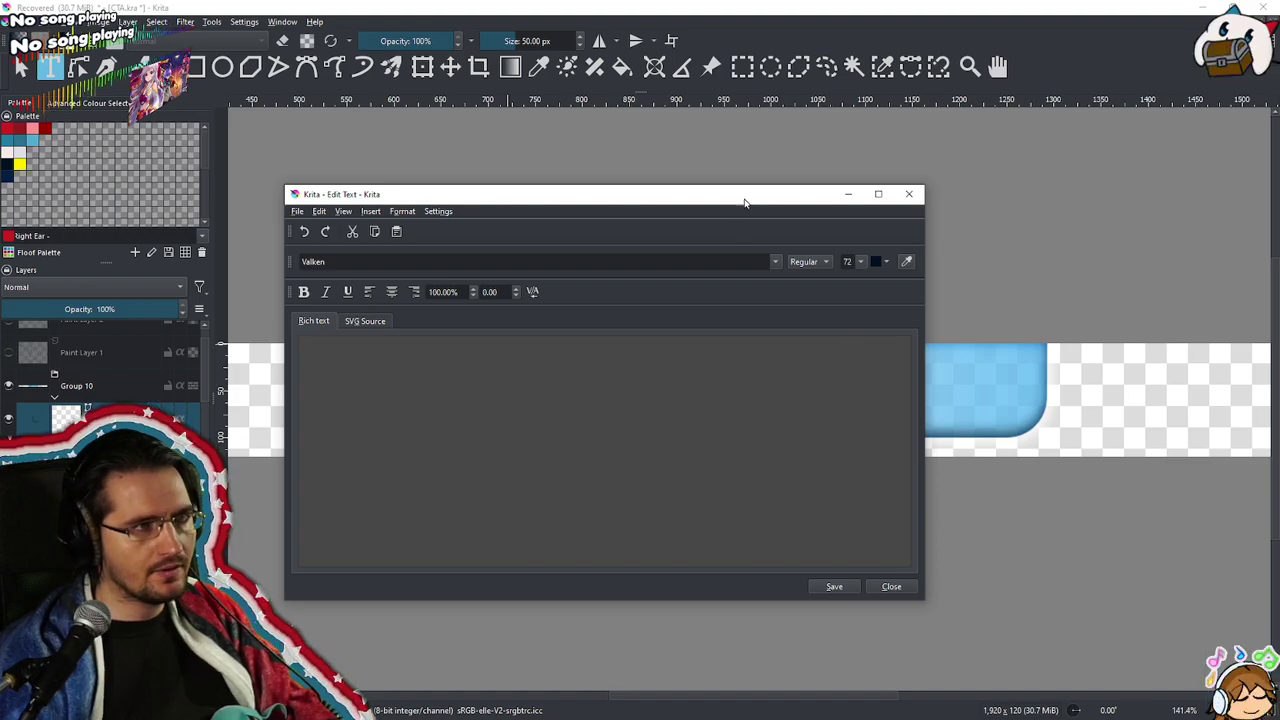
left_click_drag(740, 196, 782, 197)
left_click(951, 196)
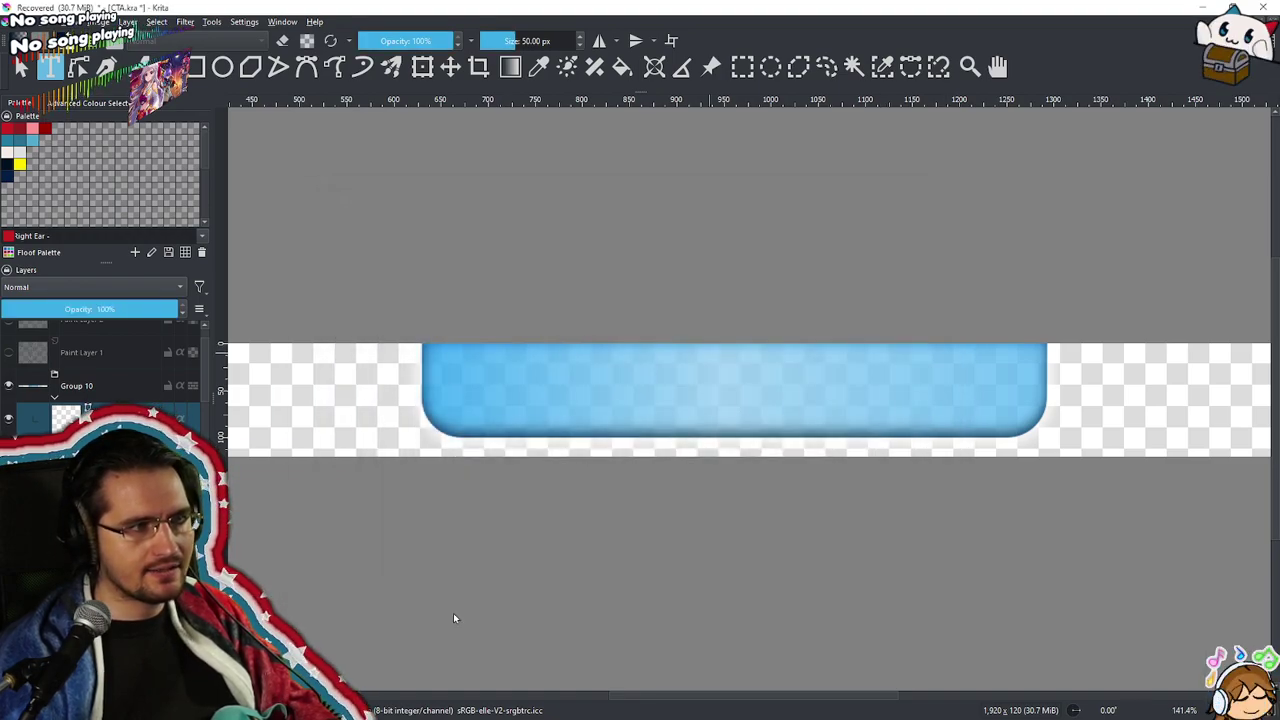
left_click(1252, 21)
left_click_drag(328, 102, 552, 325)
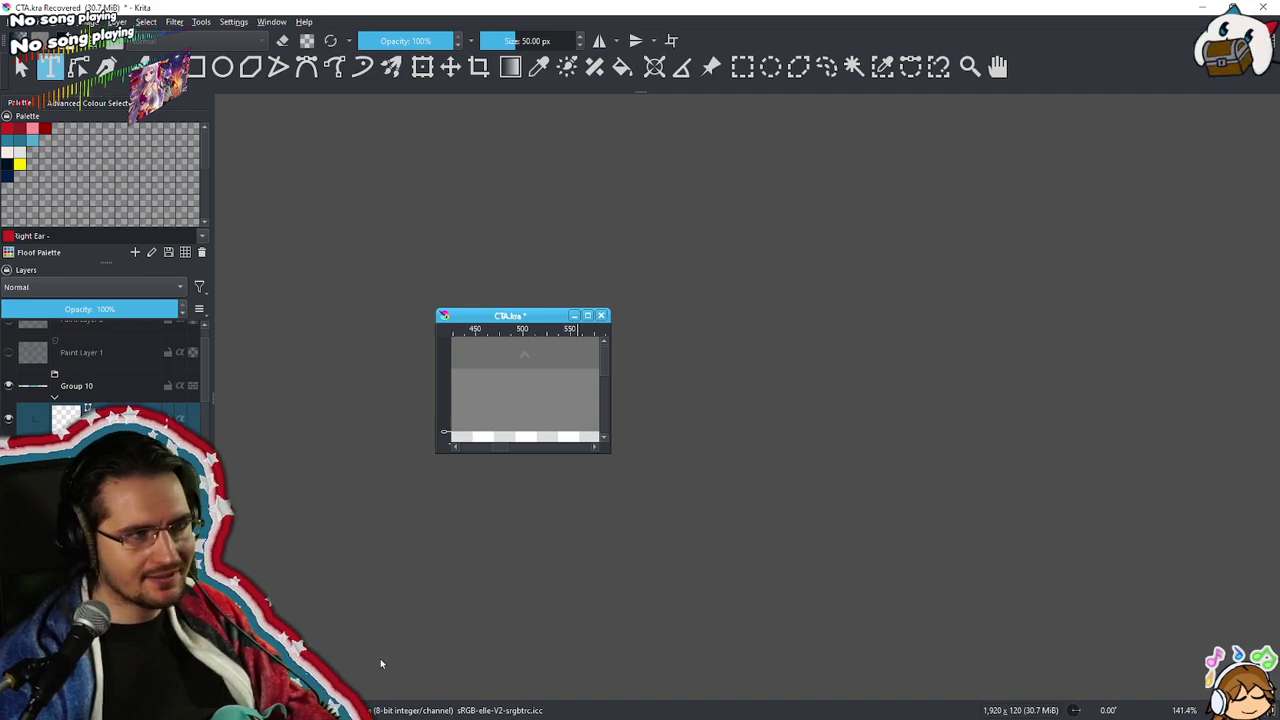
left_click_drag(540, 316, 519, 147)
left_click(562, 152)
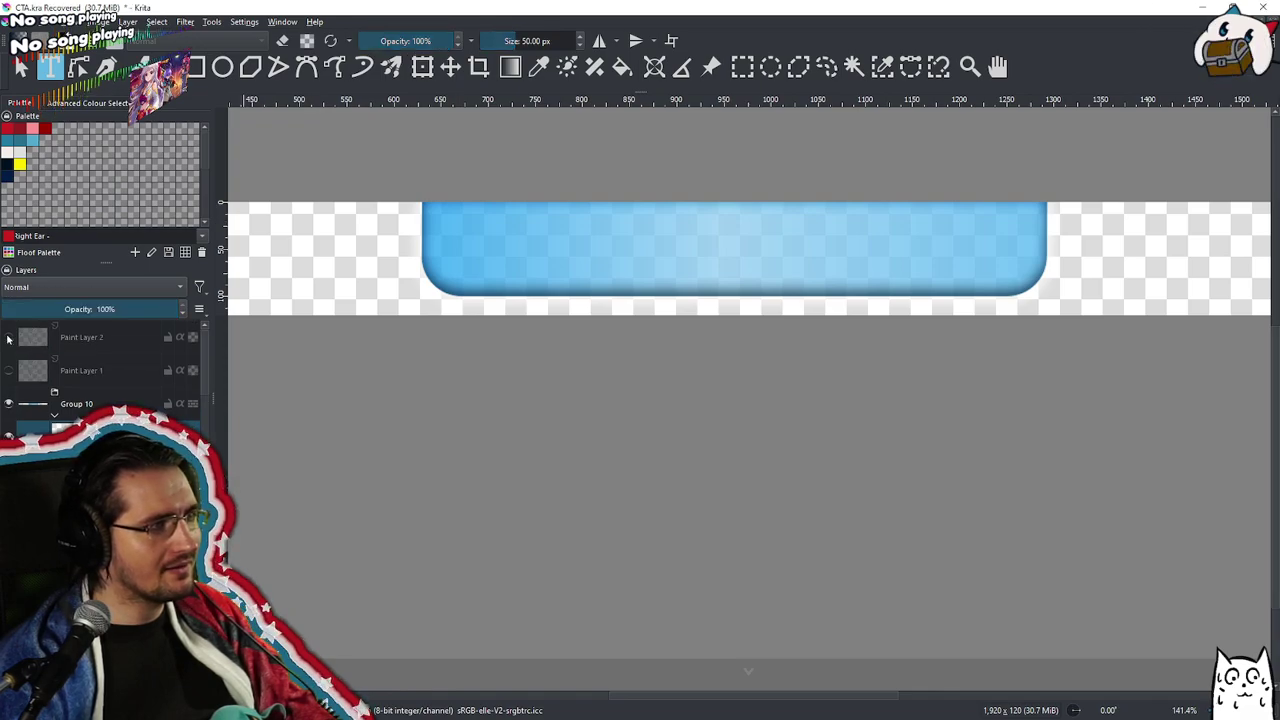
Toggle the visibility of Paint Layer 2 to check the sketch it holds, leaving it hidden and selected
left_click(8, 338)
left_click(8, 338)
left_click(8, 338)
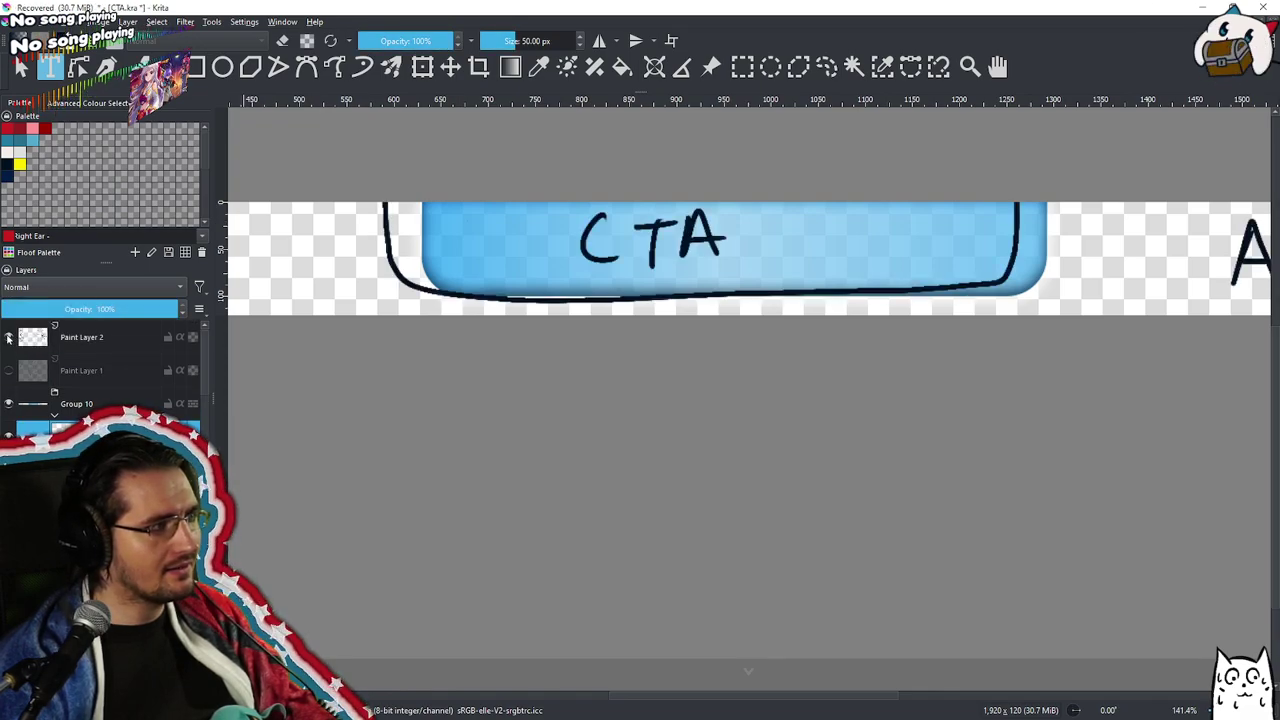
left_click(8, 338)
left_click(106, 344)
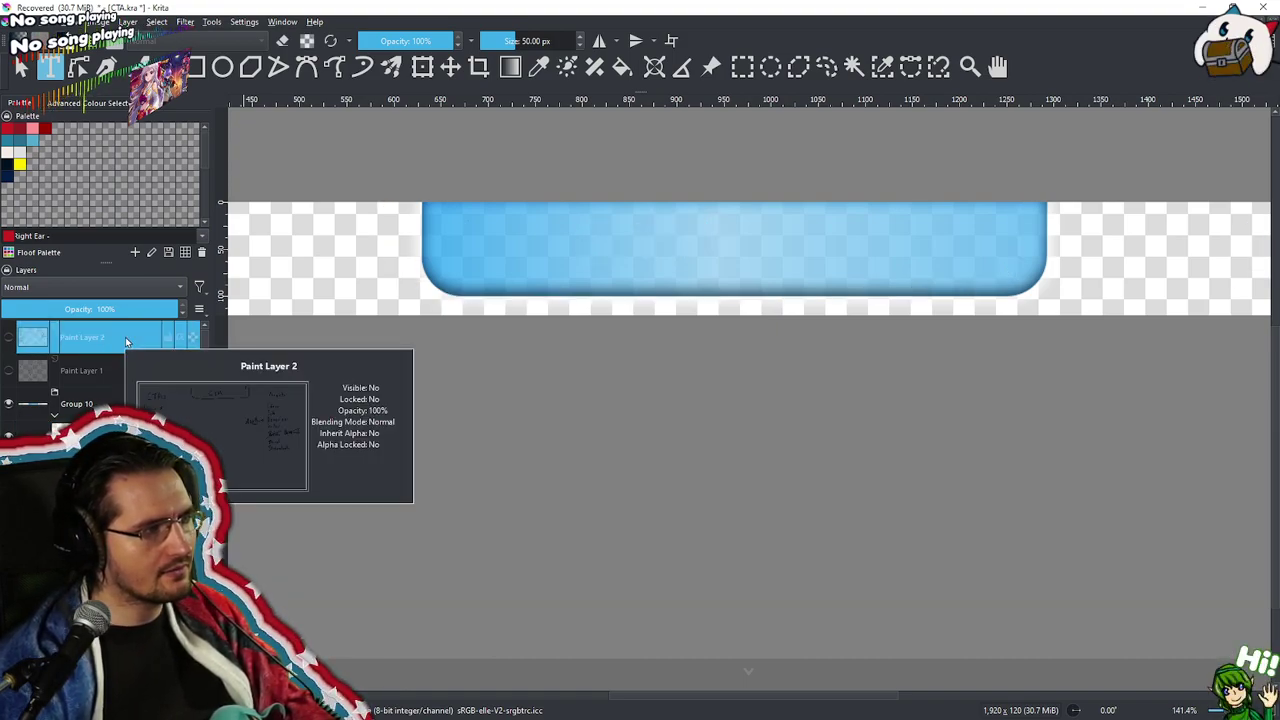
Remove the hidden Paint Layer 1 from the banner document
left_click(110, 370)
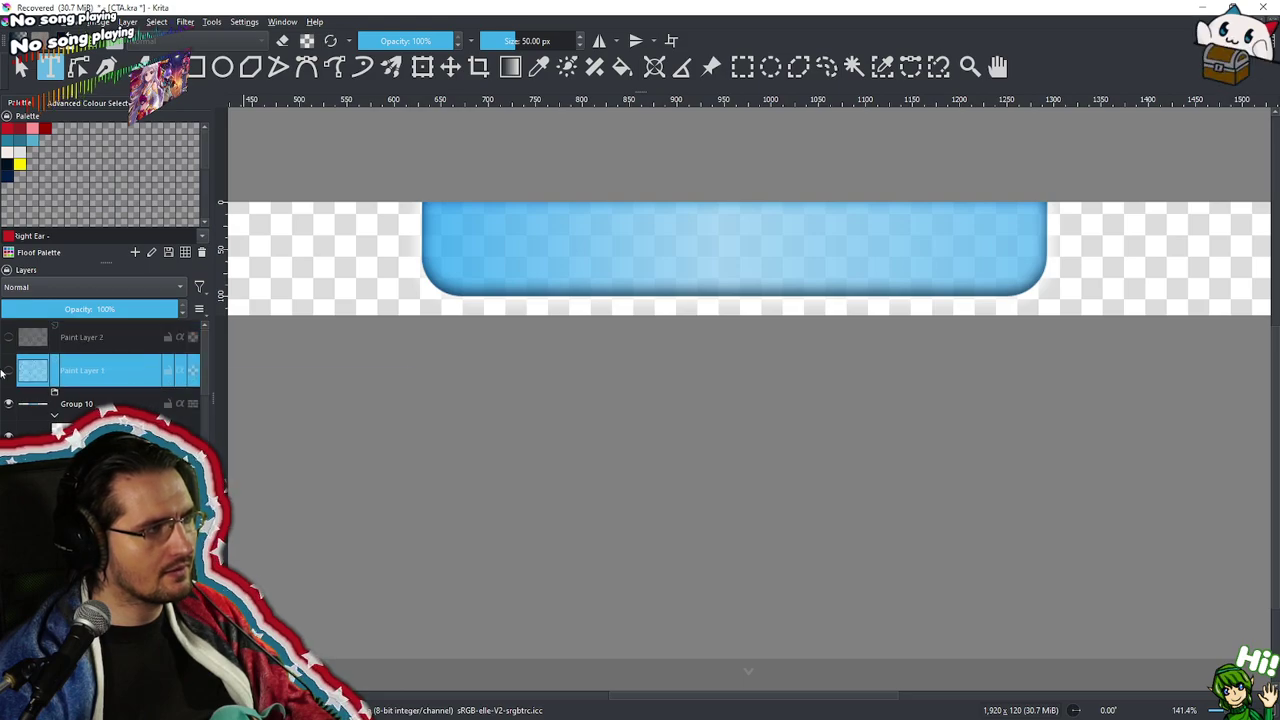
right_click(132, 371)
left_click(262, 475)
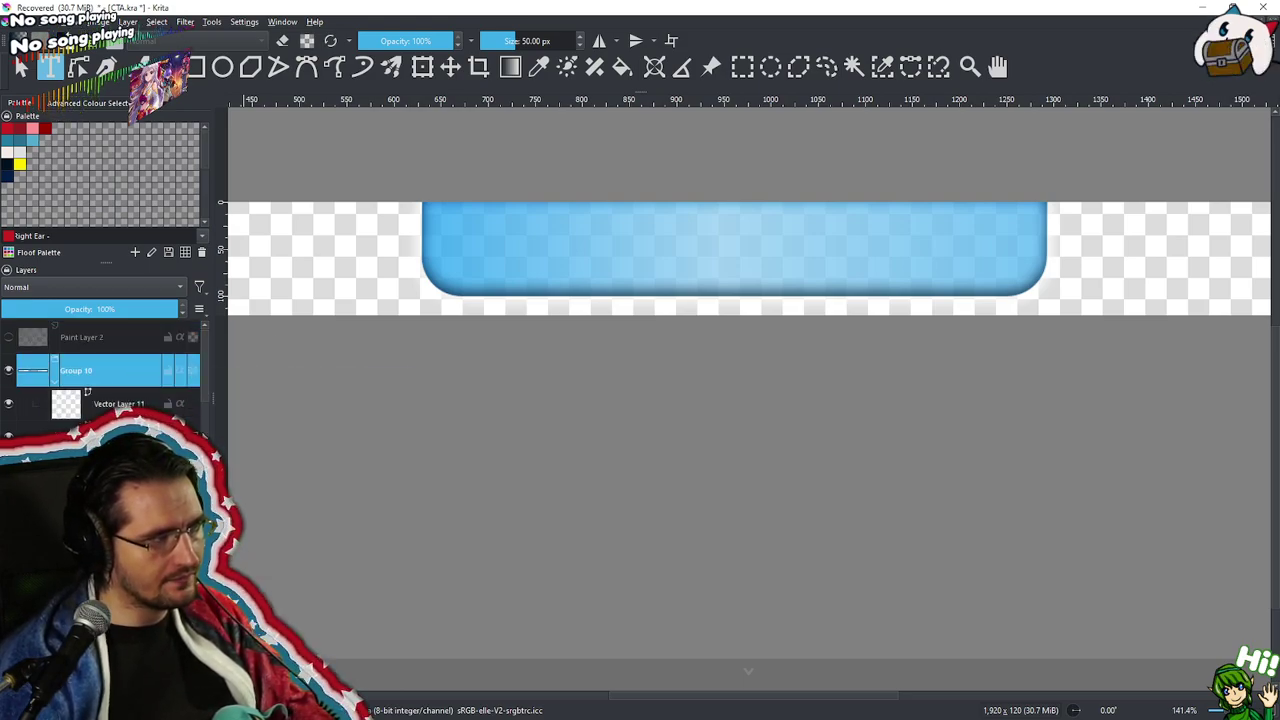
Copy the sketch on Paint Layer 2 and paste it as a layer into a new 1920 × 1080 px document at 300 pixels/inch
right_click(92, 344)
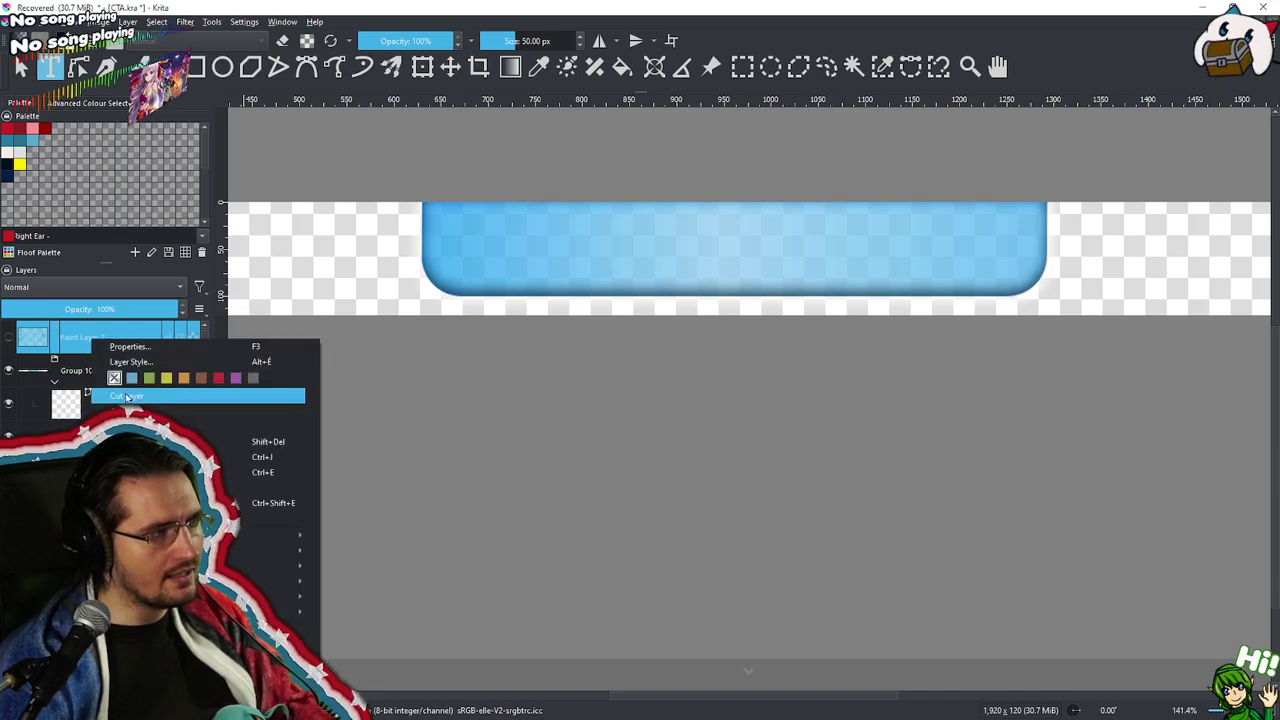
left_click(85, 335)
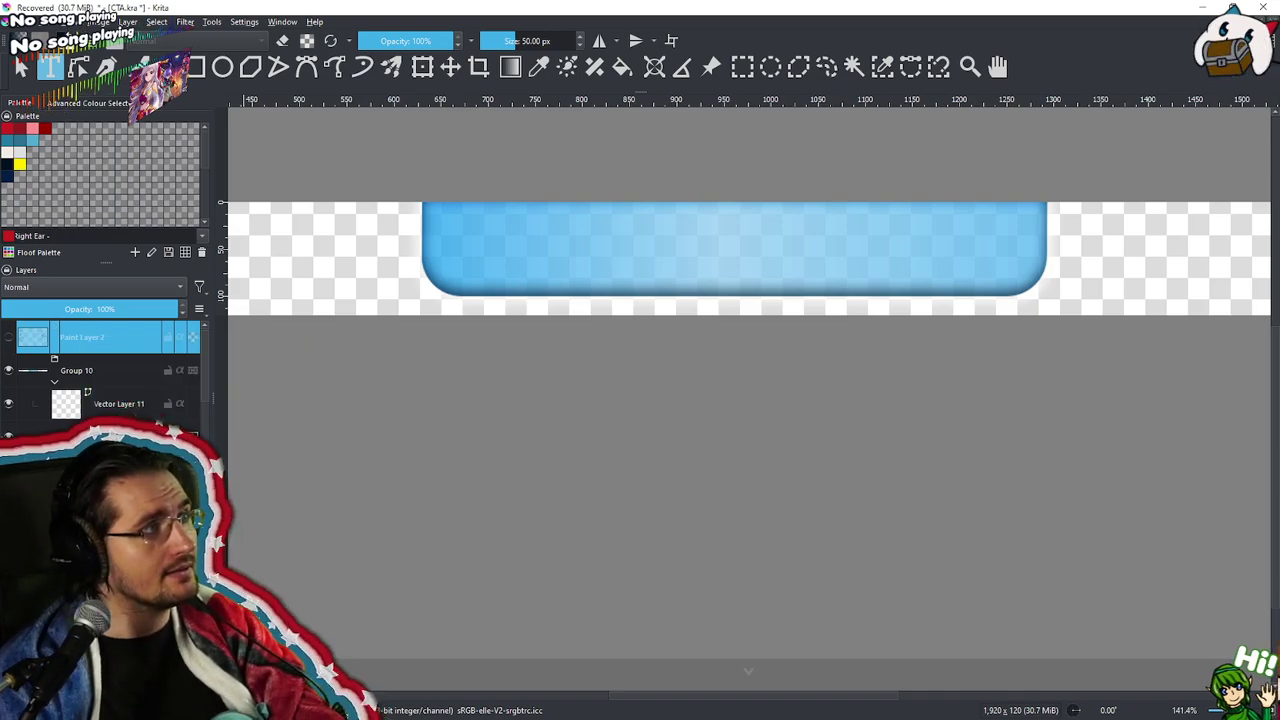
left_click(22, 21)
key("Escape")
key("ctrl+n")
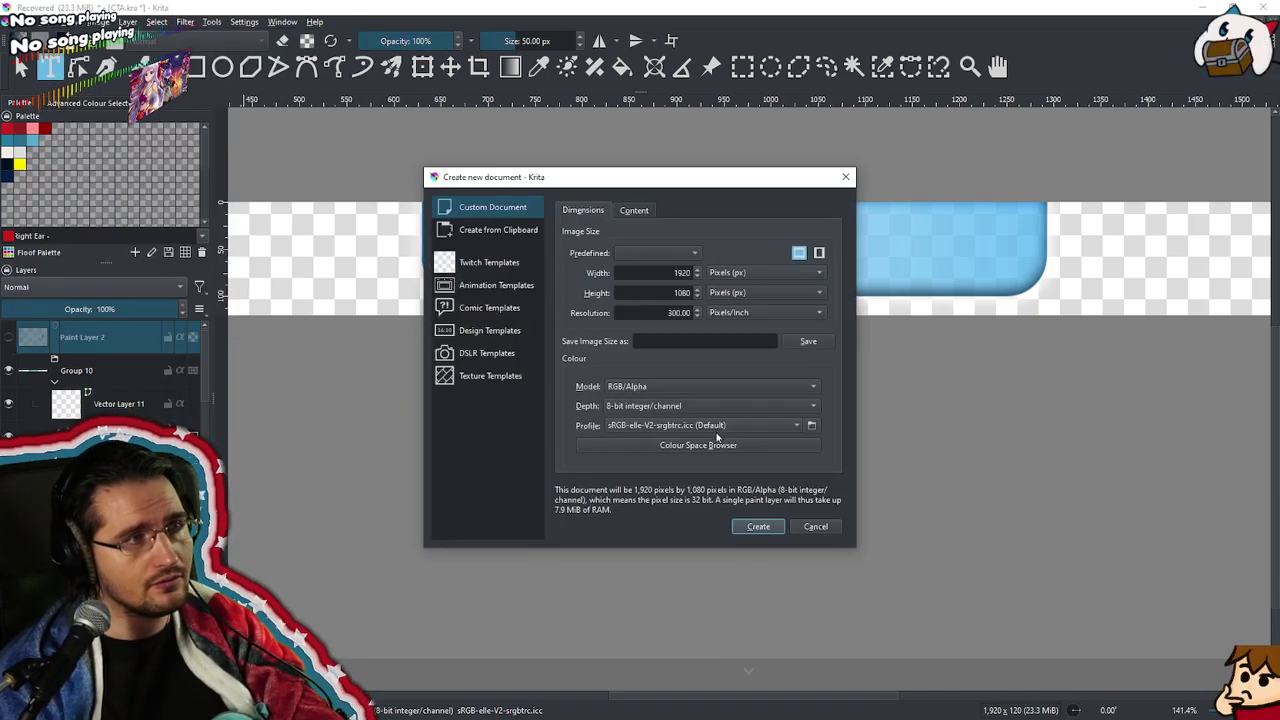
left_click(758, 527)
key("Insert")
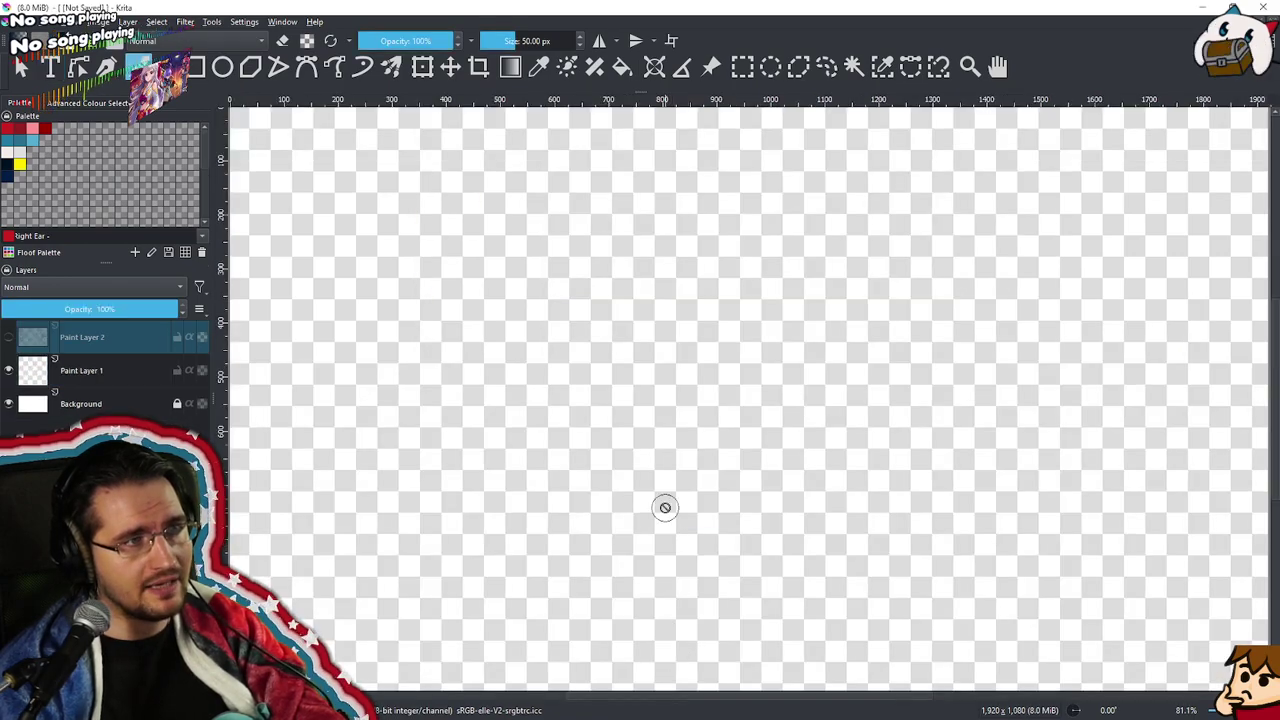
Make the pasted sketch on Paint Layer 2 visible in the new document
scroll(660, 514, "down", 3)
scroll(597, 497, "up", 1)
left_click(8, 337)
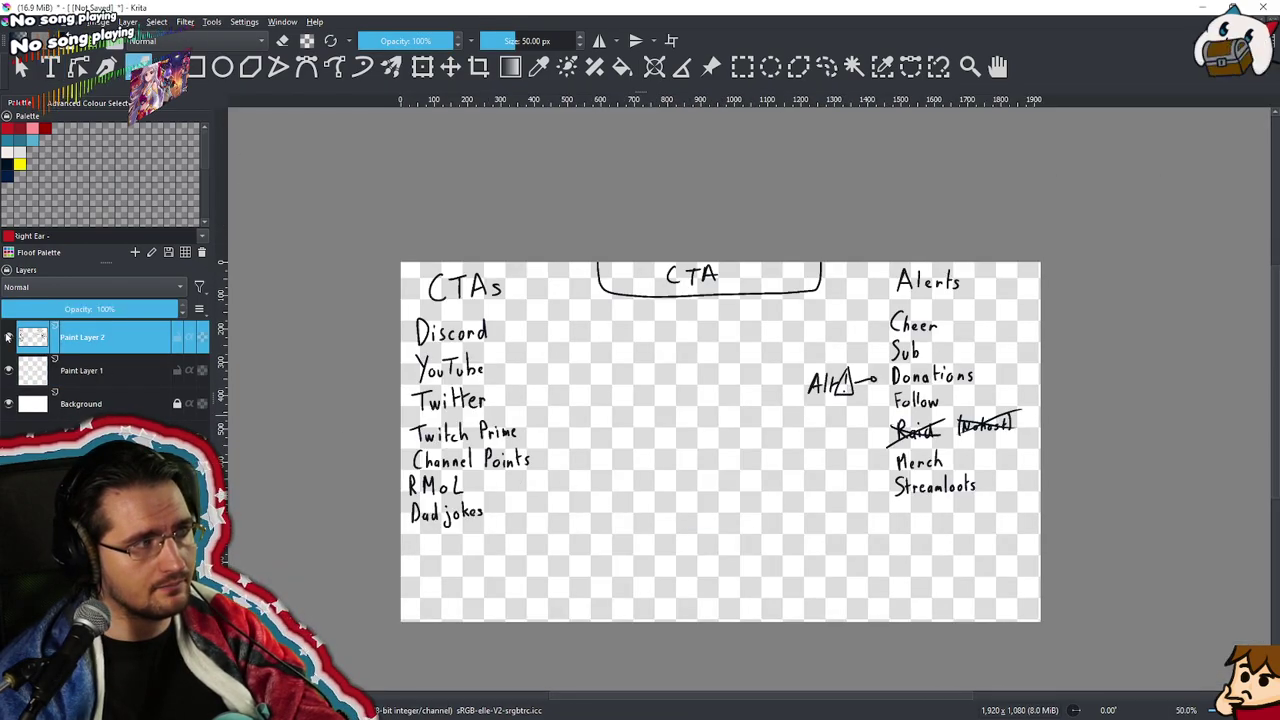
Examine the handwritten lists of CTAs and alerts in the planning sketch
scroll(586, 418, "up", 1)
left_click_drag(554, 534, 523, 489)
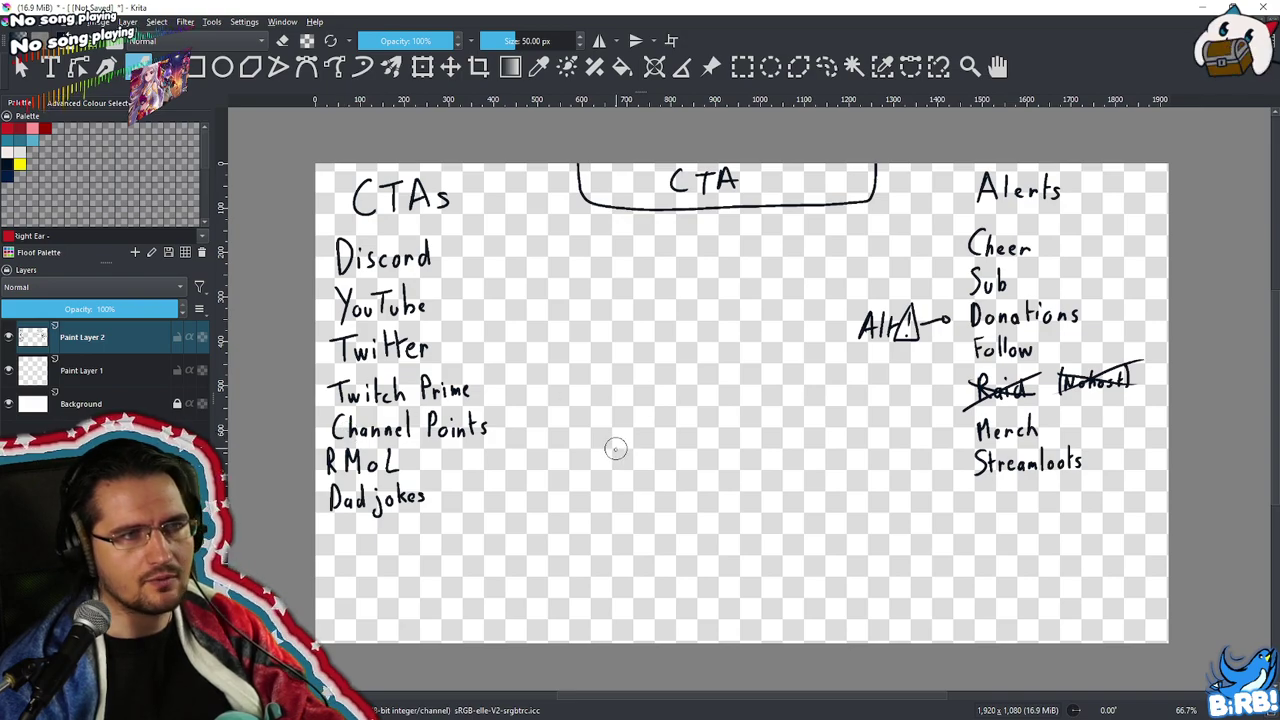
scroll(849, 553, "up", 1)
scroll(572, 597, "down", 1)
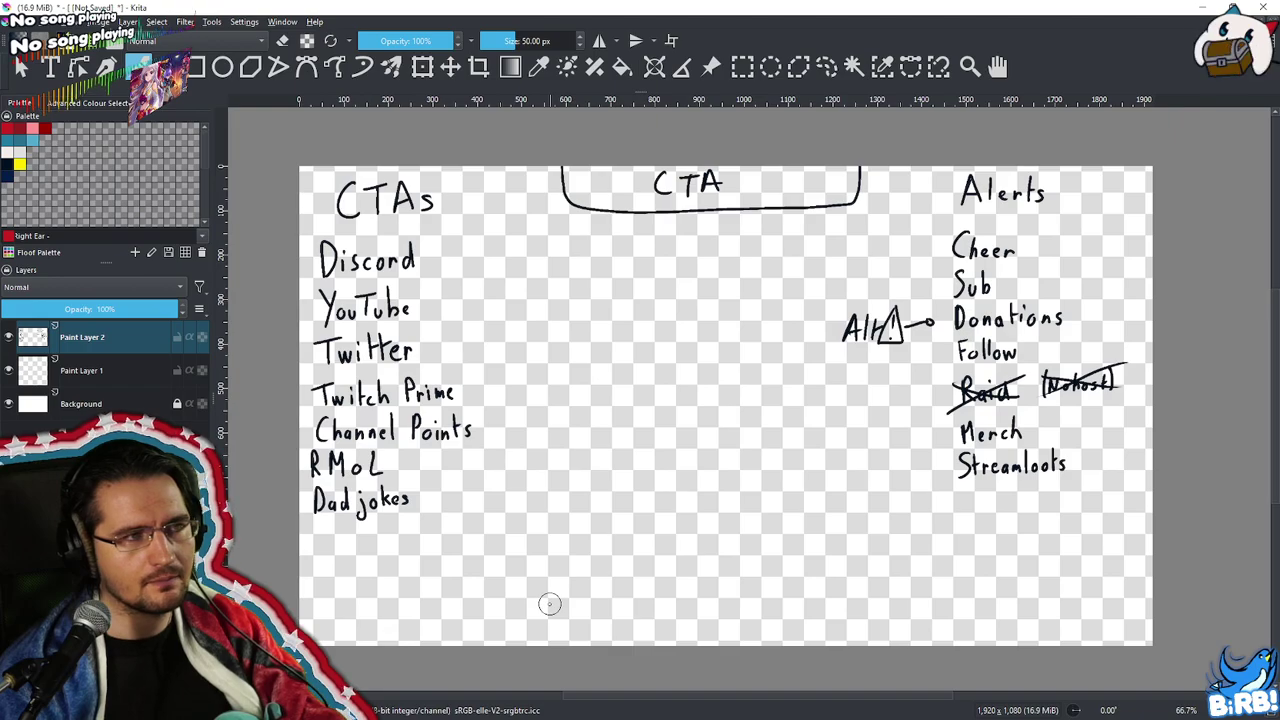
scroll(578, 588, "up", 1)
left_click_drag(586, 586, 499, 630)
scroll(499, 630, "down", 1)
mouse_move(614, 594)
left_mouse_down()
mouse_move(640, 477)
mouse_move(633, 494)
left_mouse_up()
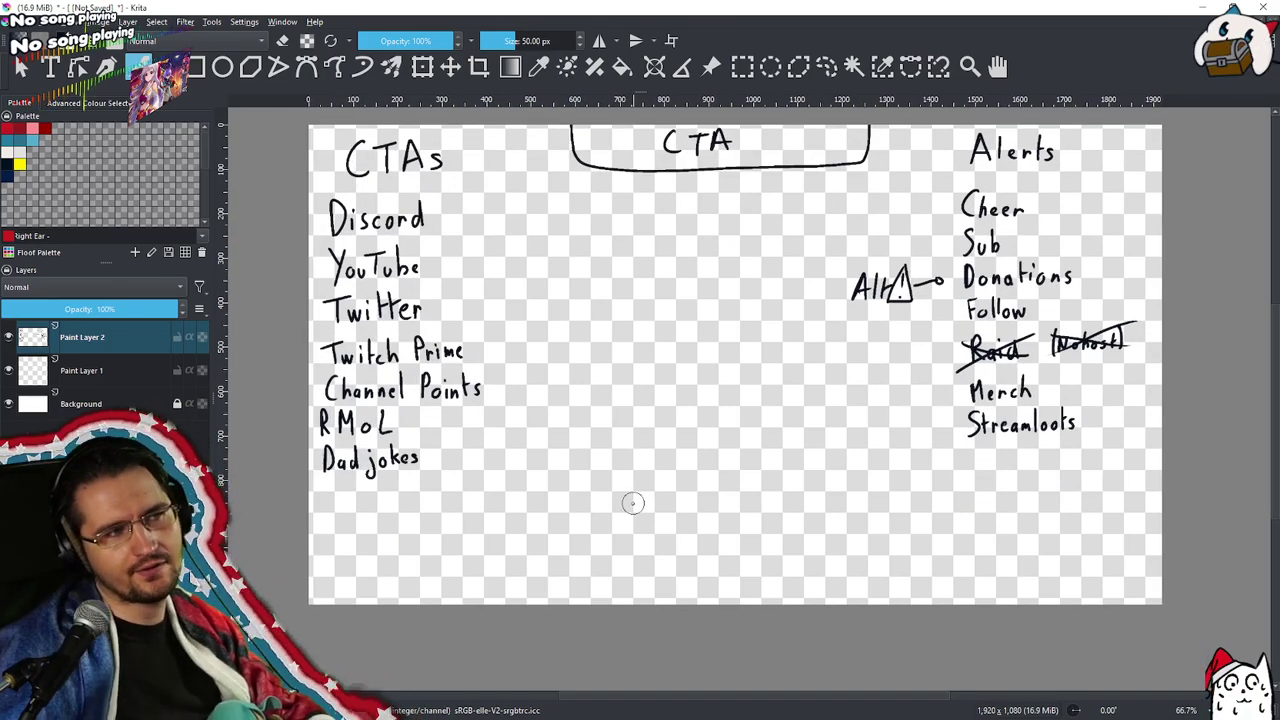
mouse_move(660, 485)
left_mouse_down()
mouse_move(651, 543)
mouse_move(617, 609)
mouse_move(614, 663)
mouse_move(608, 651)
left_mouse_up()
scroll(642, 543, "up", 1)
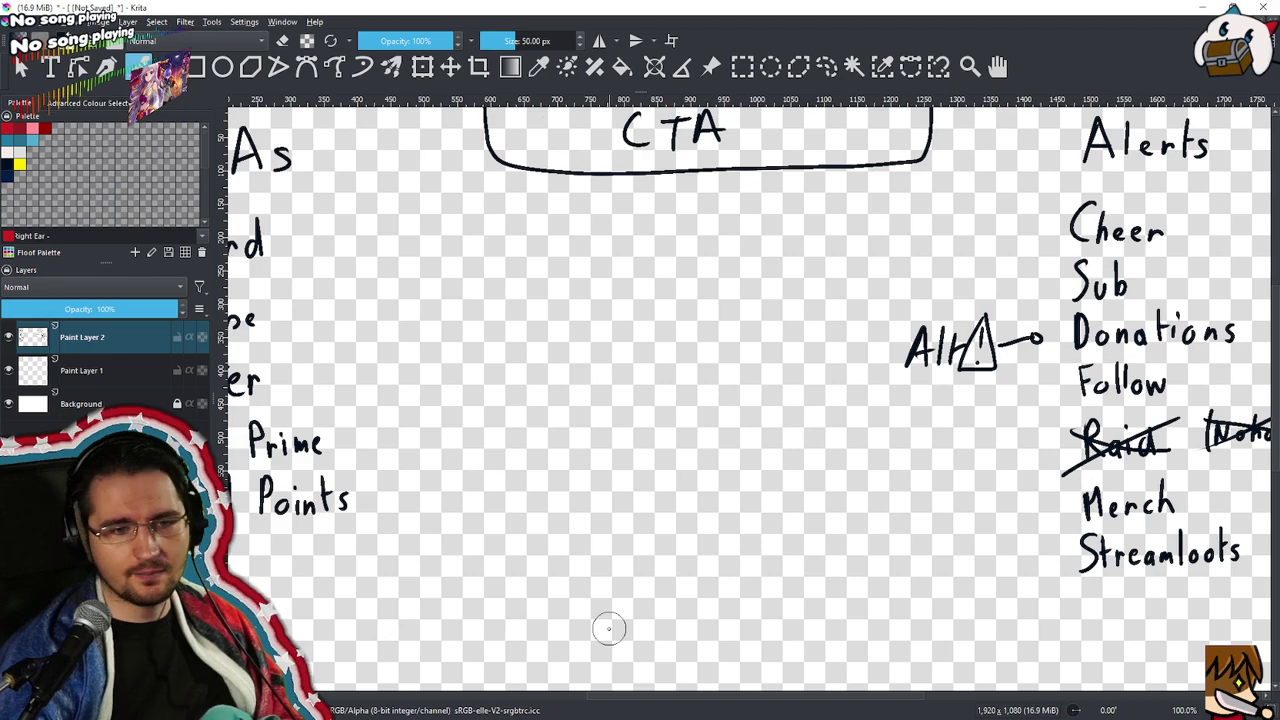
key("minus")
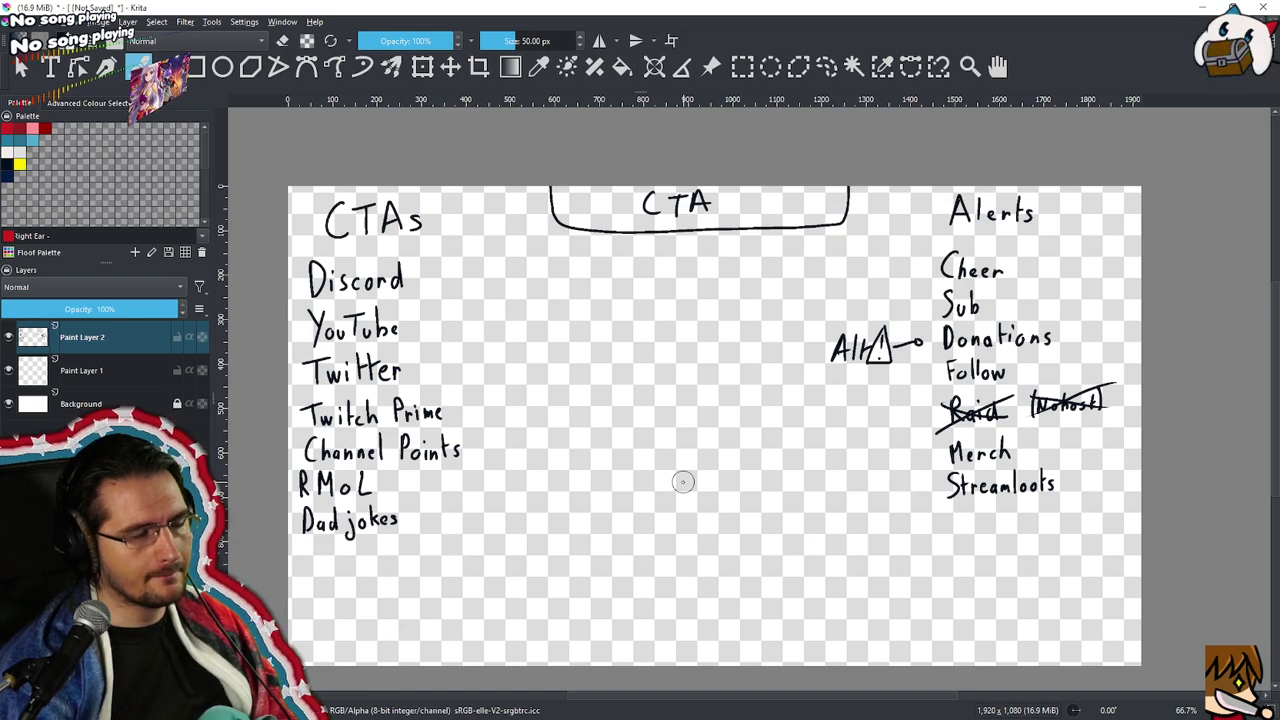
left_click_drag(646, 522, 636, 464)
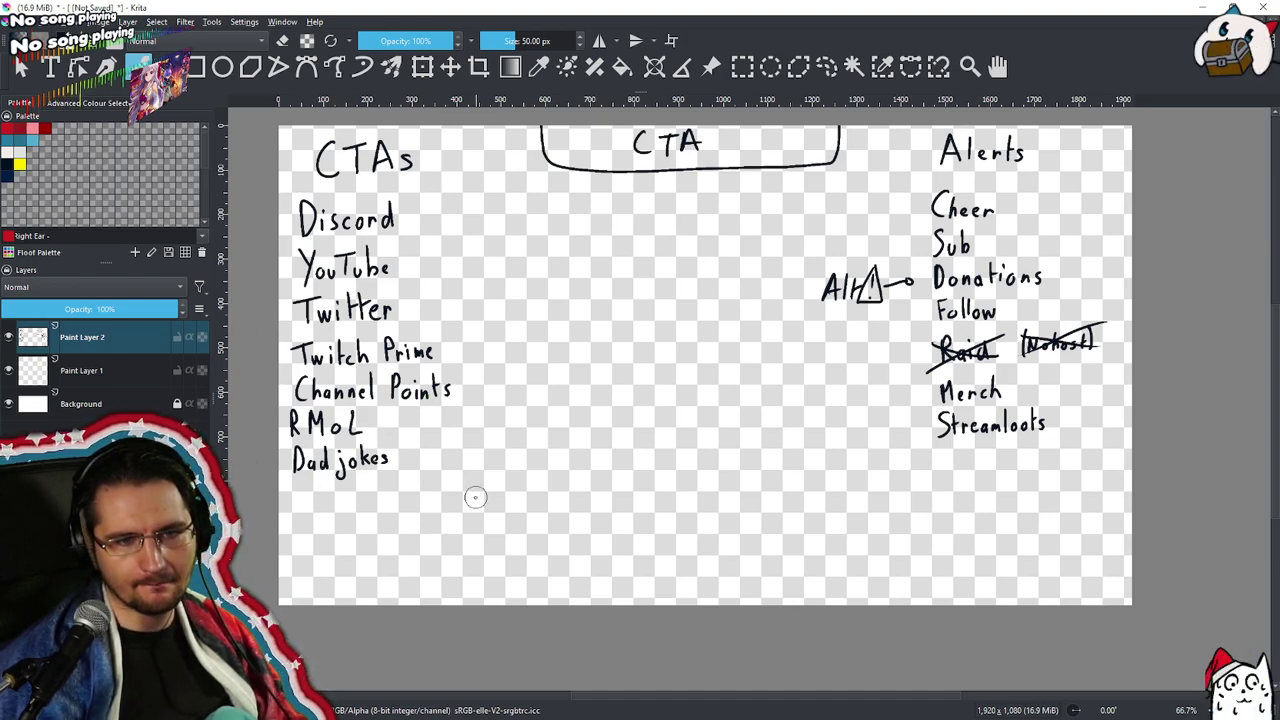
scroll(665, 460, "up", 2)
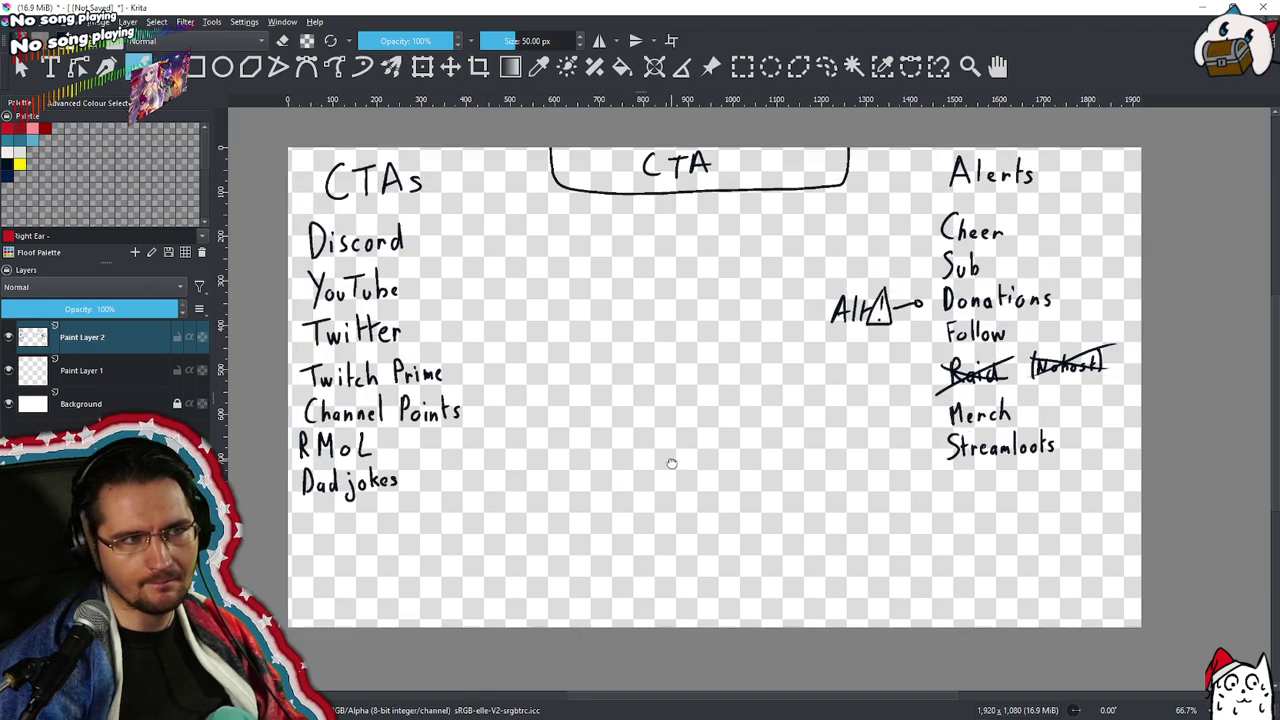
left_click(110, 343)
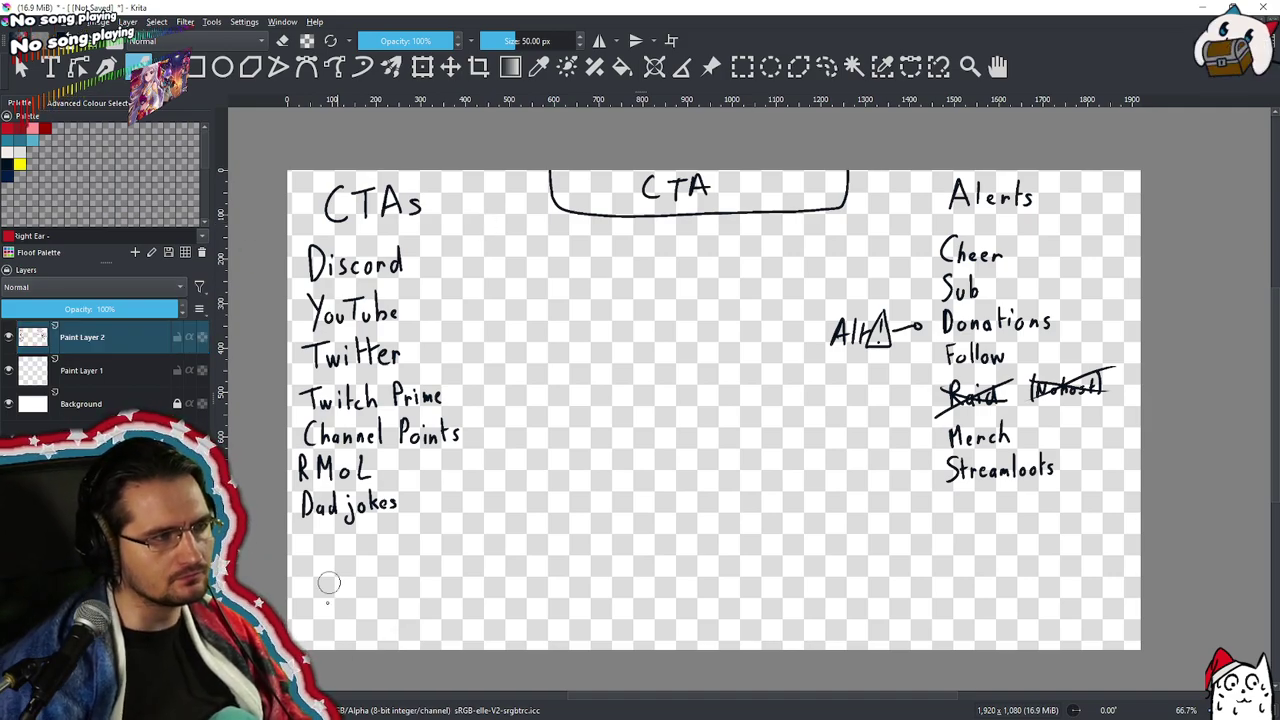
Return to the CTA.kra banner document and select Vector Layer 4, which holds the blue banner shape
key("ctrl+Tab")
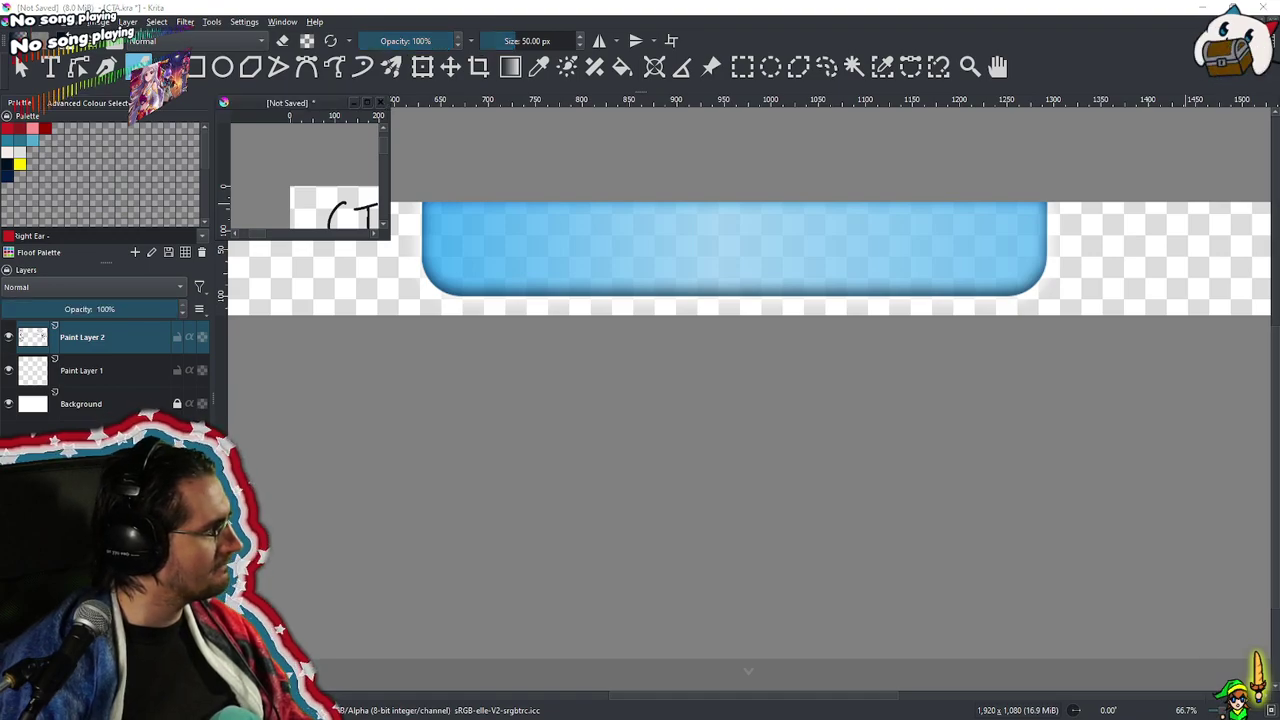
left_click(544, 258)
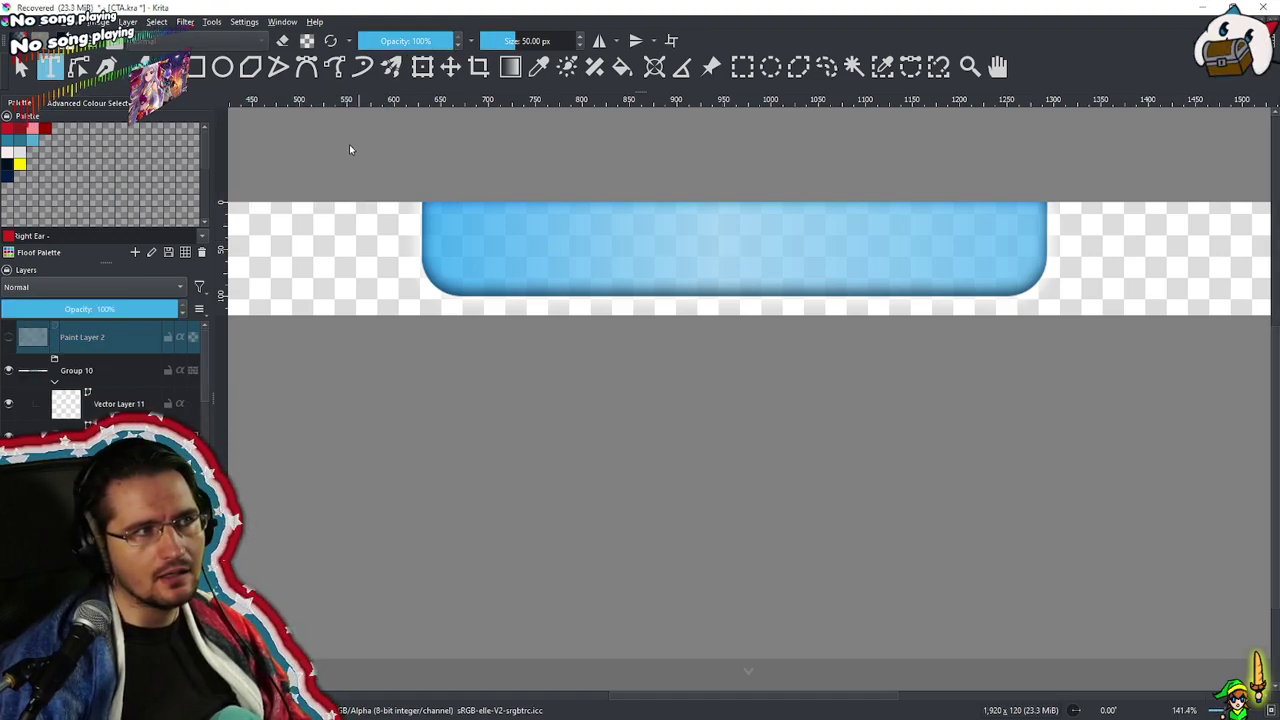
scroll(660, 253, "up", 1)
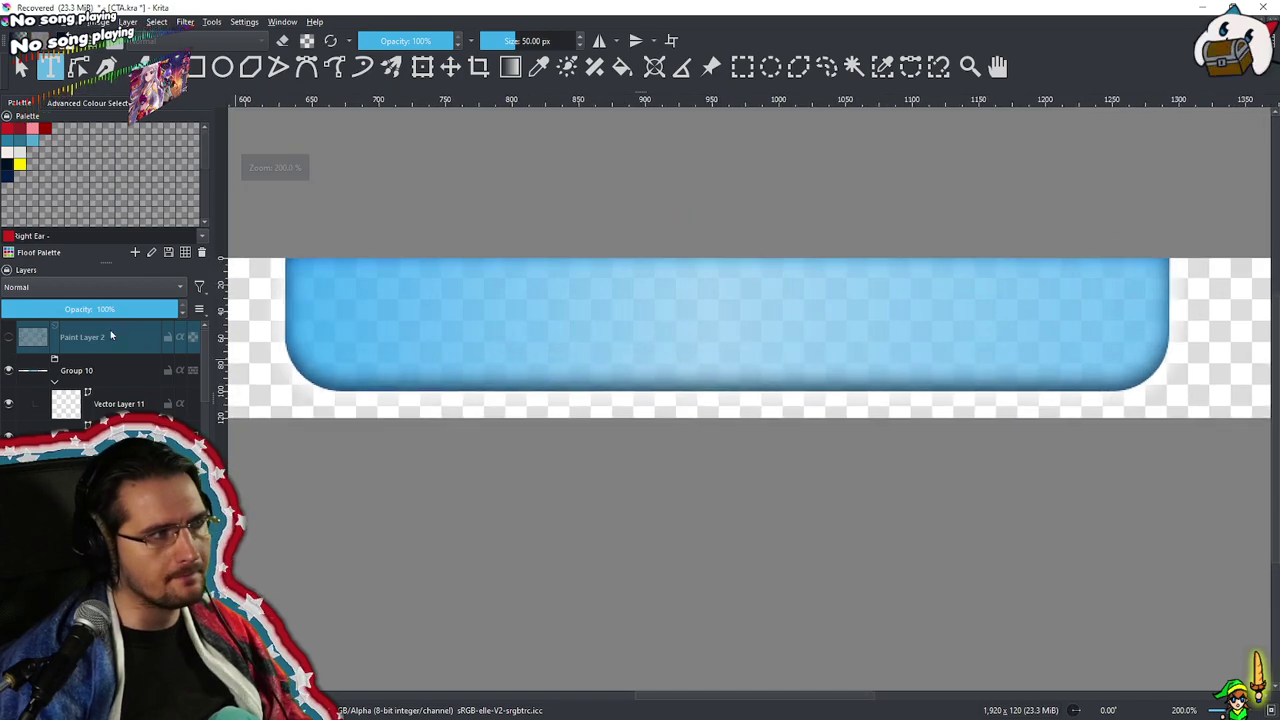
scroll(115, 407, "down", 2)
left_click(126, 377)
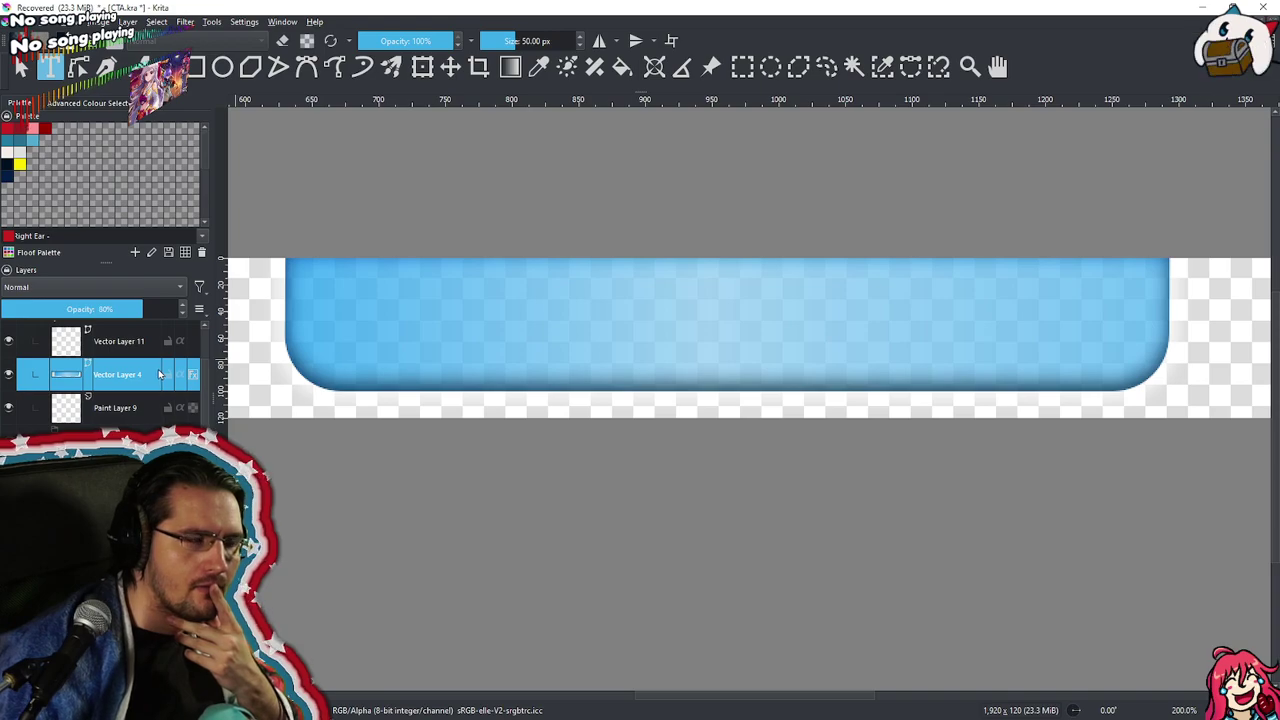
mouse_move(145, 373)
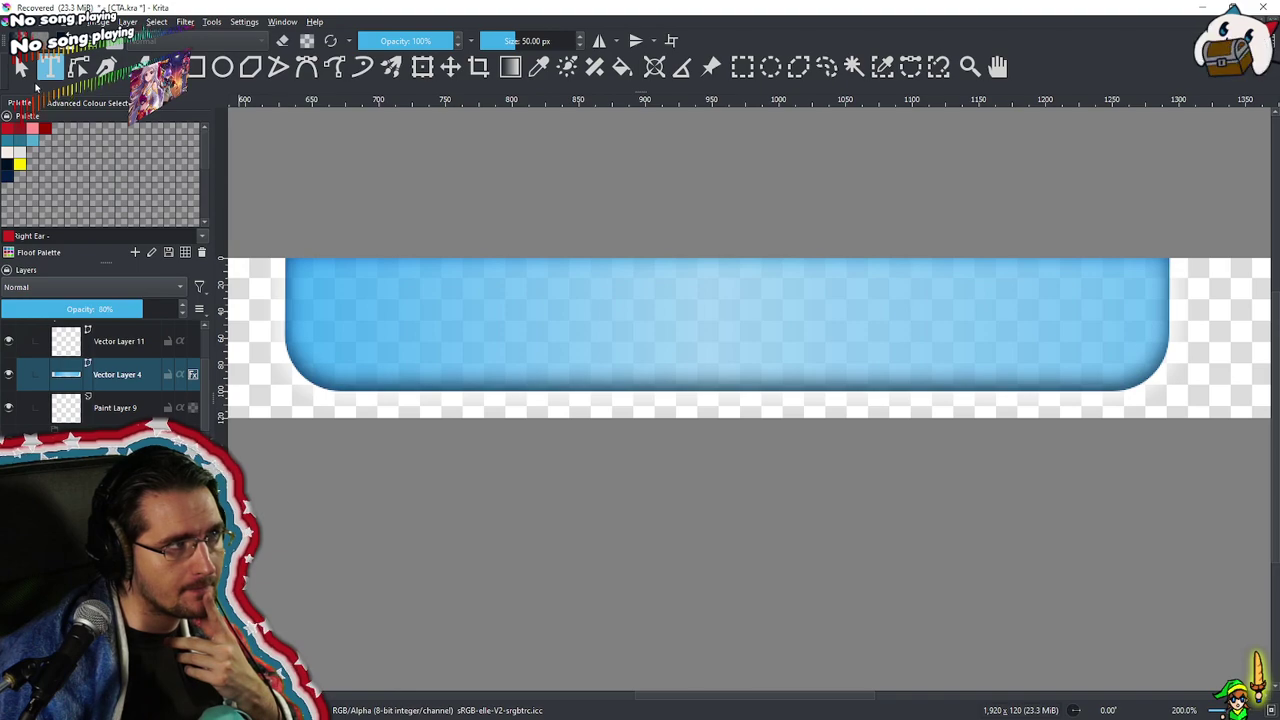
Select the banner shape and set its gradient's start stop to the Left Ear palette colour, #247ba0
left_click(606, 348)
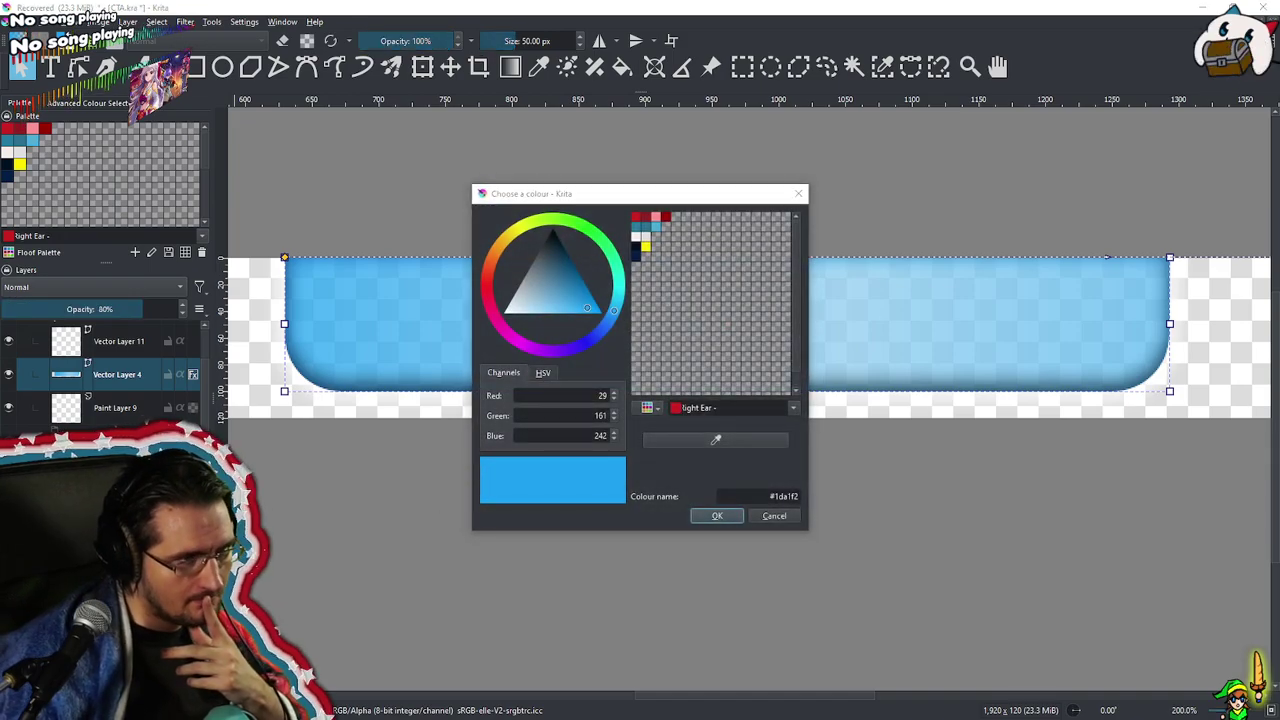
left_click_drag(594, 309, 613, 338)
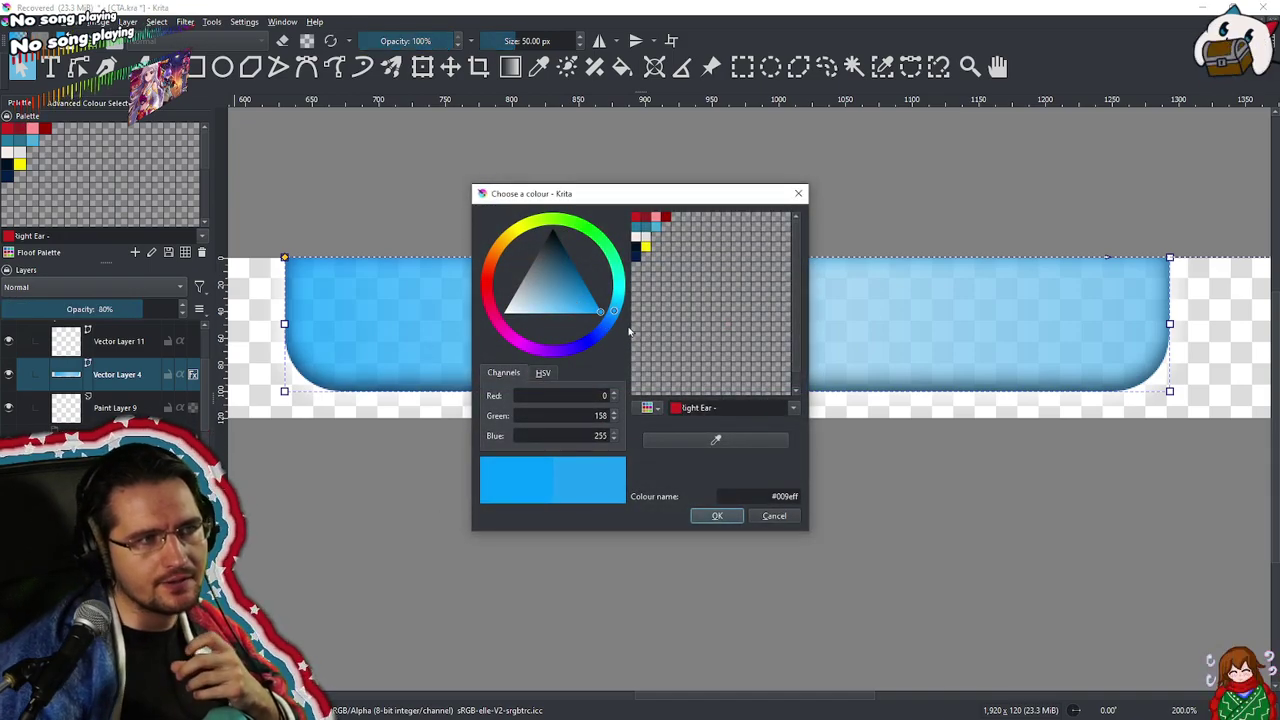
left_click(597, 306)
left_click(640, 229)
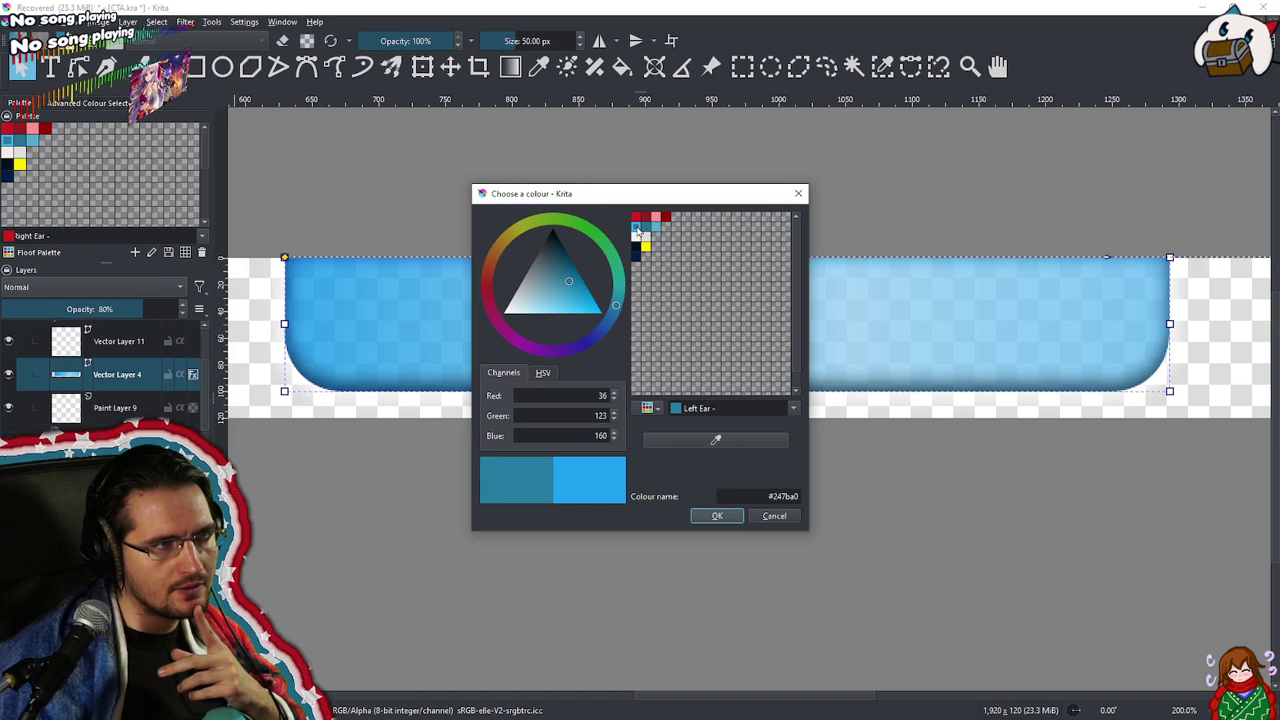
left_click(720, 518)
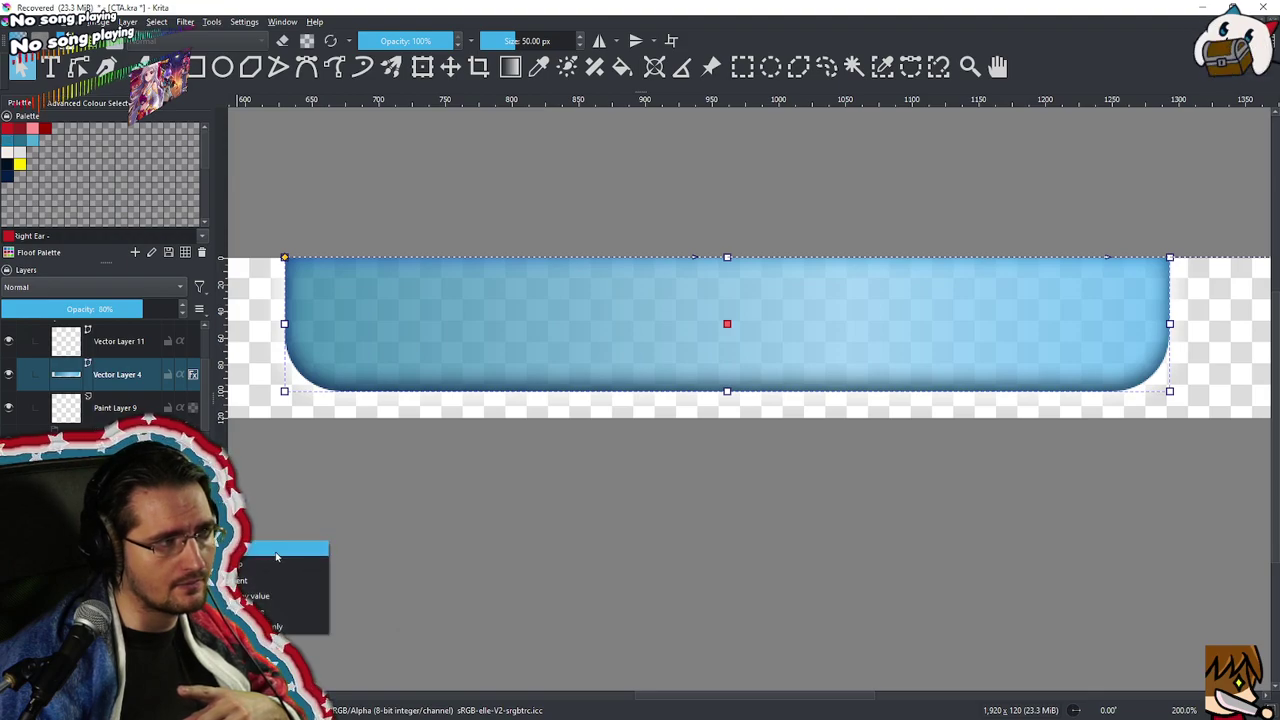
Set the banner gradient's end stop to the Right Ear palette colour, #cc2021
double_click(735, 281)
left_click(621, 368)
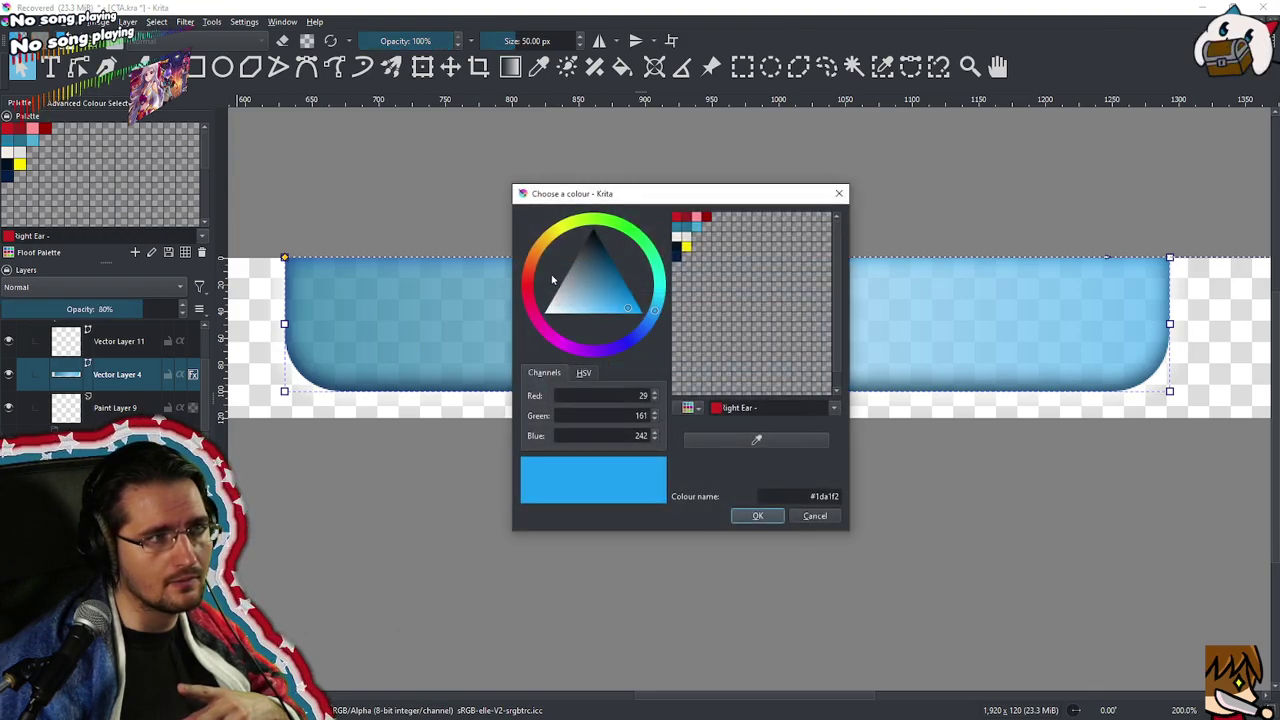
left_click(680, 217)
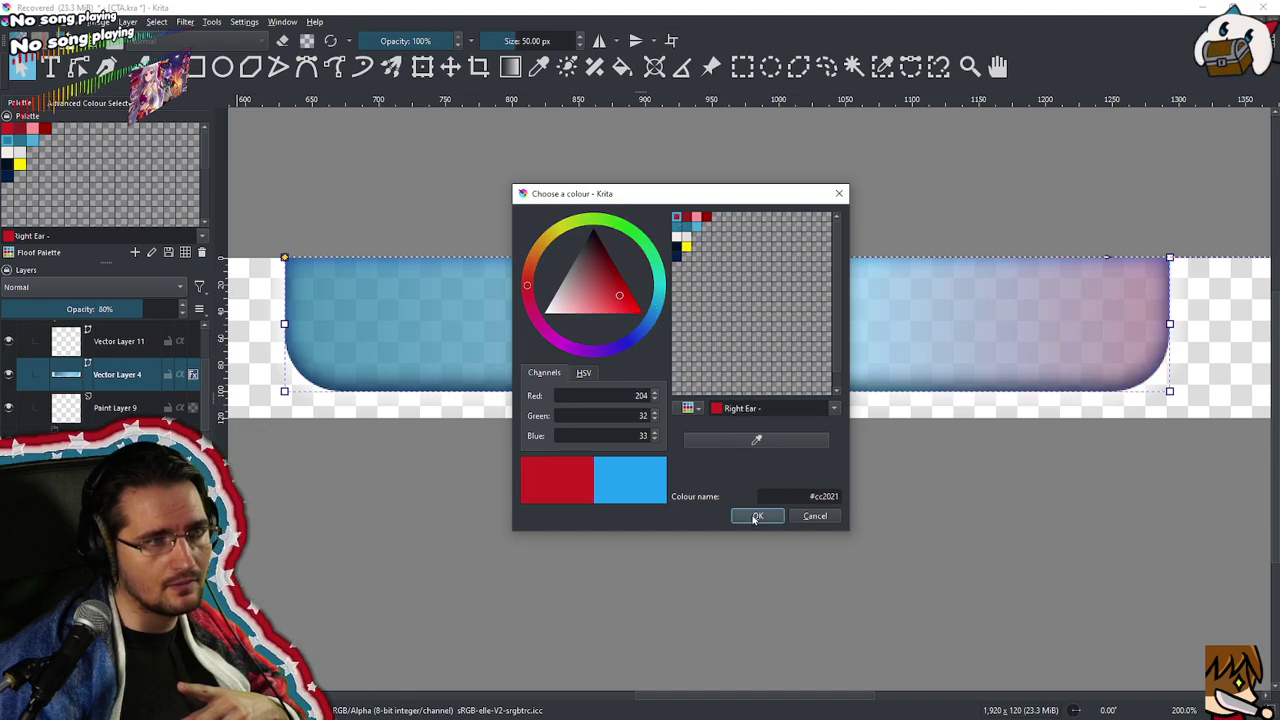
left_click(755, 515)
left_click(803, 303)
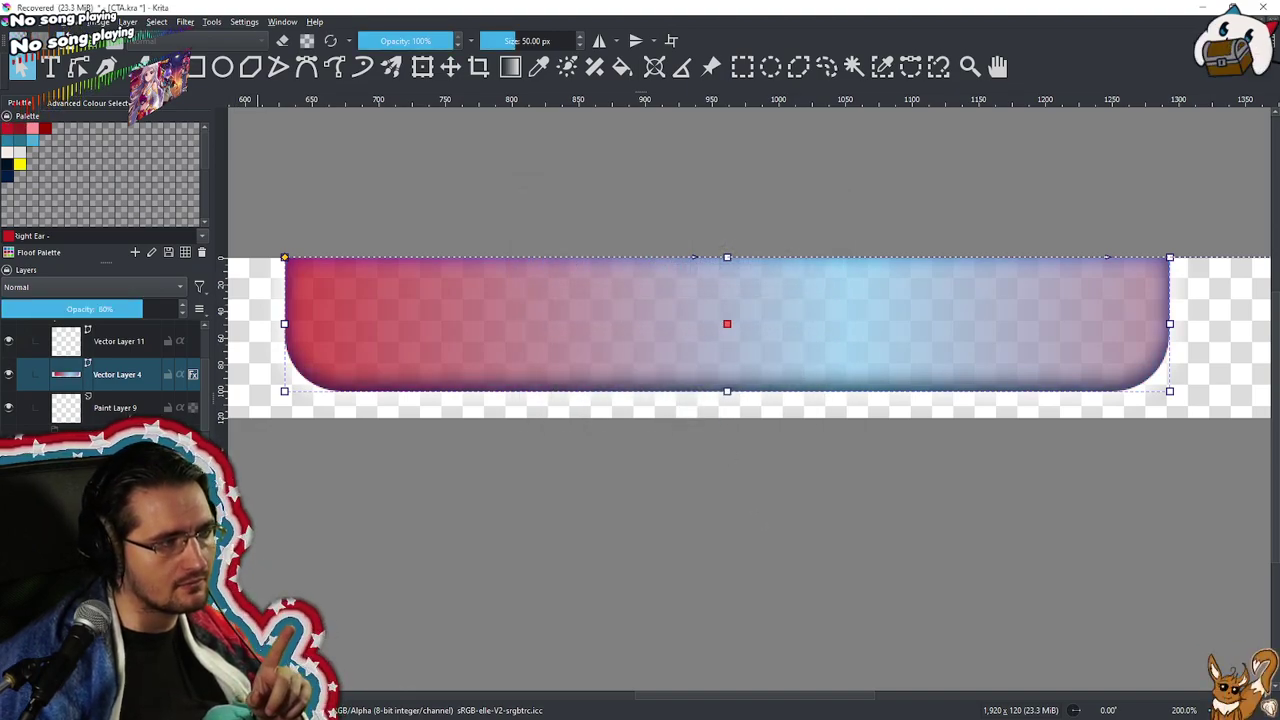
Edit the banner gradient's middle stop and set its colour to the Fur palette colour, #f4edea
right_click(220, 541)
left_click(279, 552)
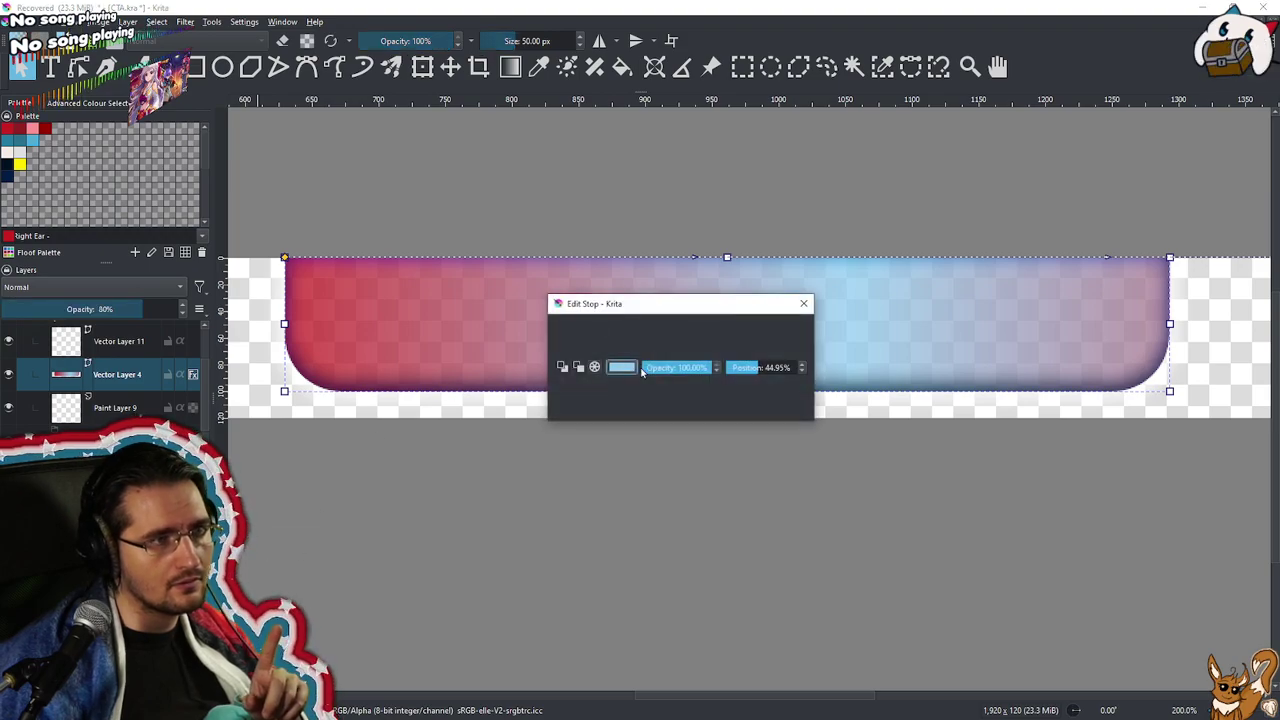
left_click(610, 366)
left_click(678, 236)
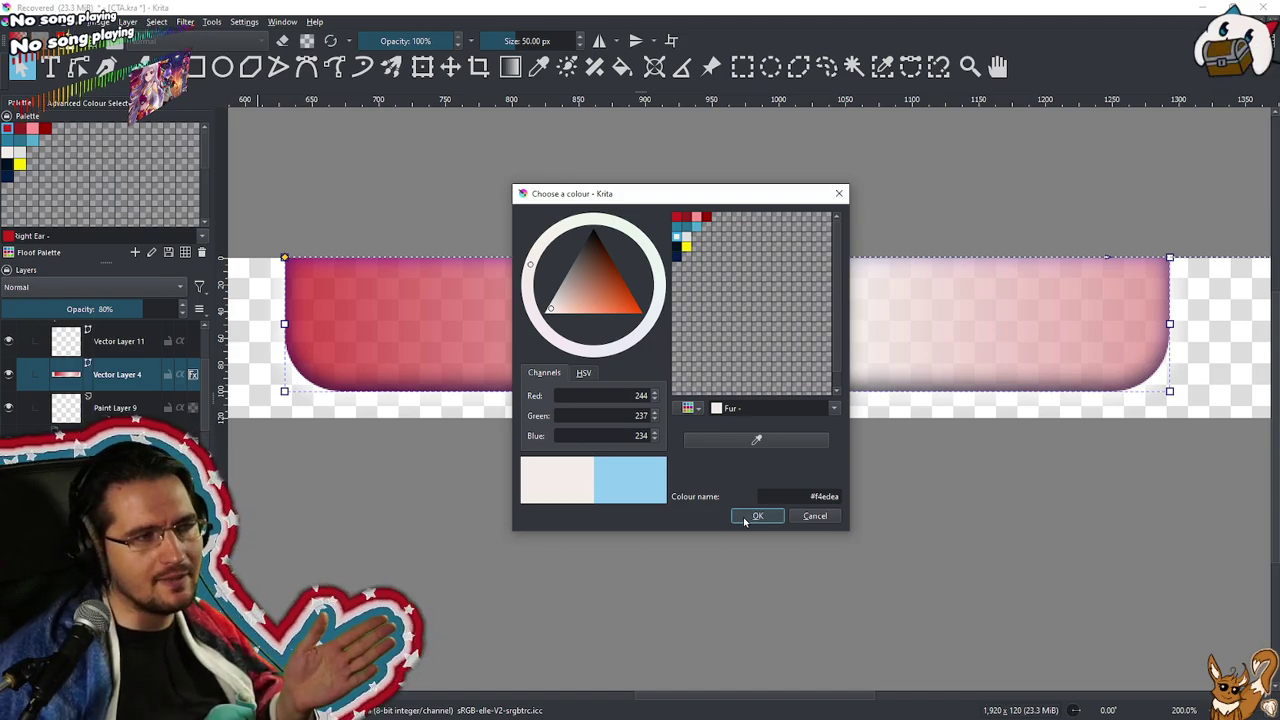
left_click(756, 516)
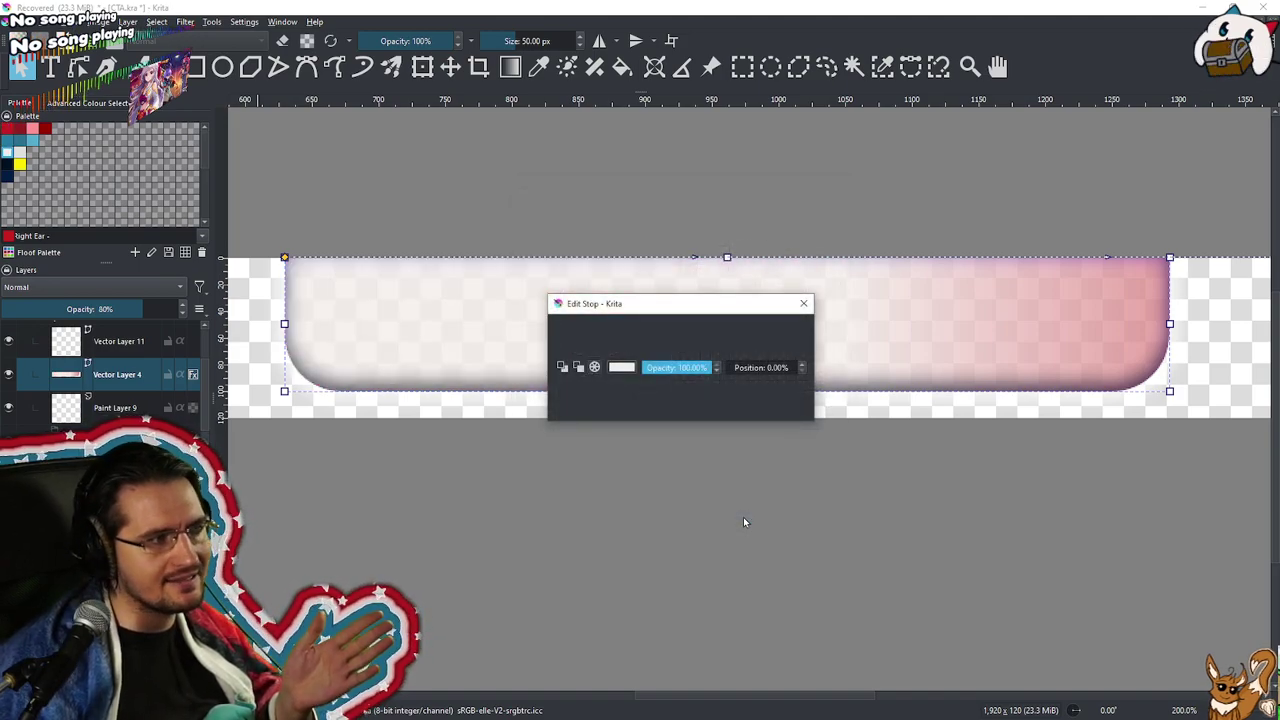
left_click(804, 304)
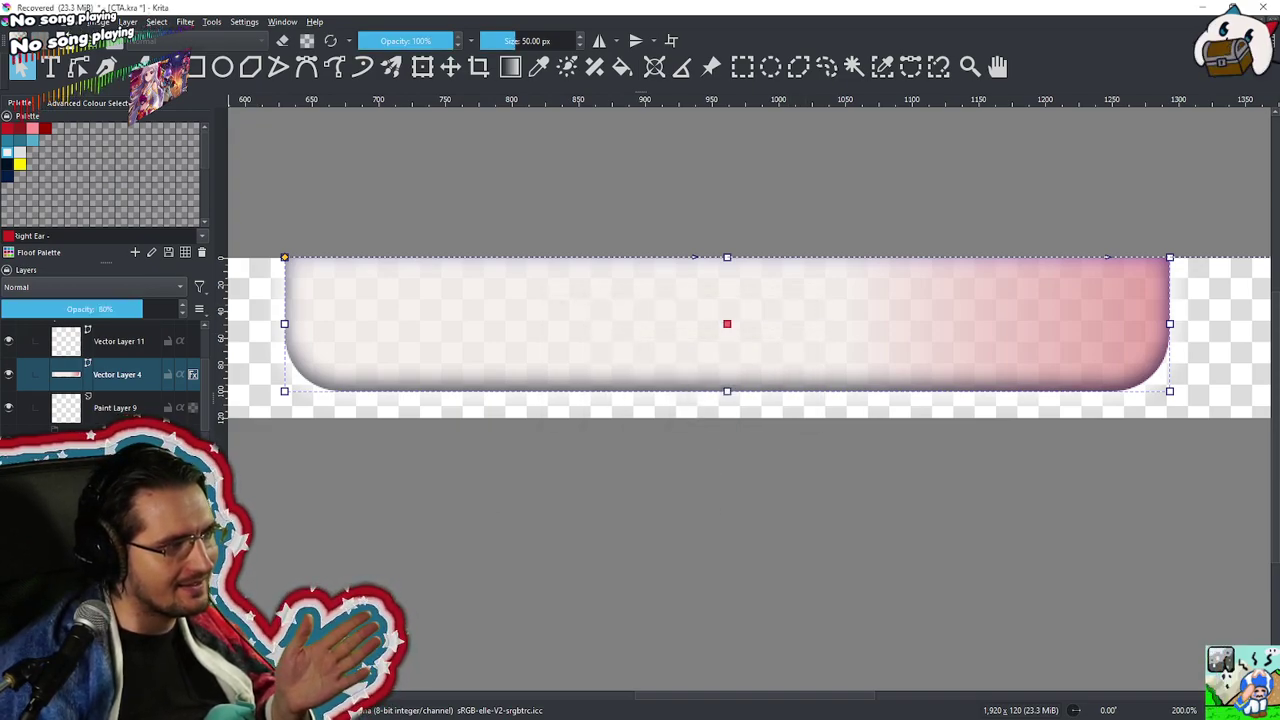
Recolour the banner gradient's stop at position 0% with the Left Ear palette colour, #247ba0
double_click(284, 257)
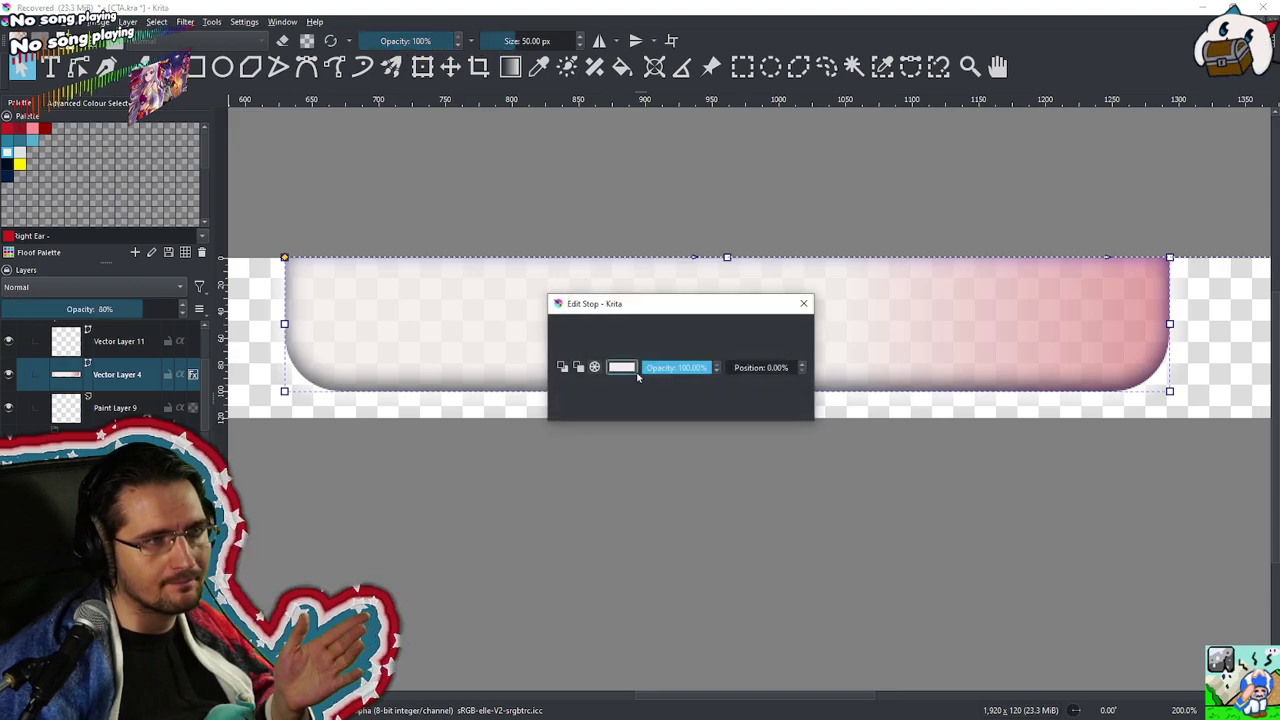
left_click(621, 367)
left_click(676, 225)
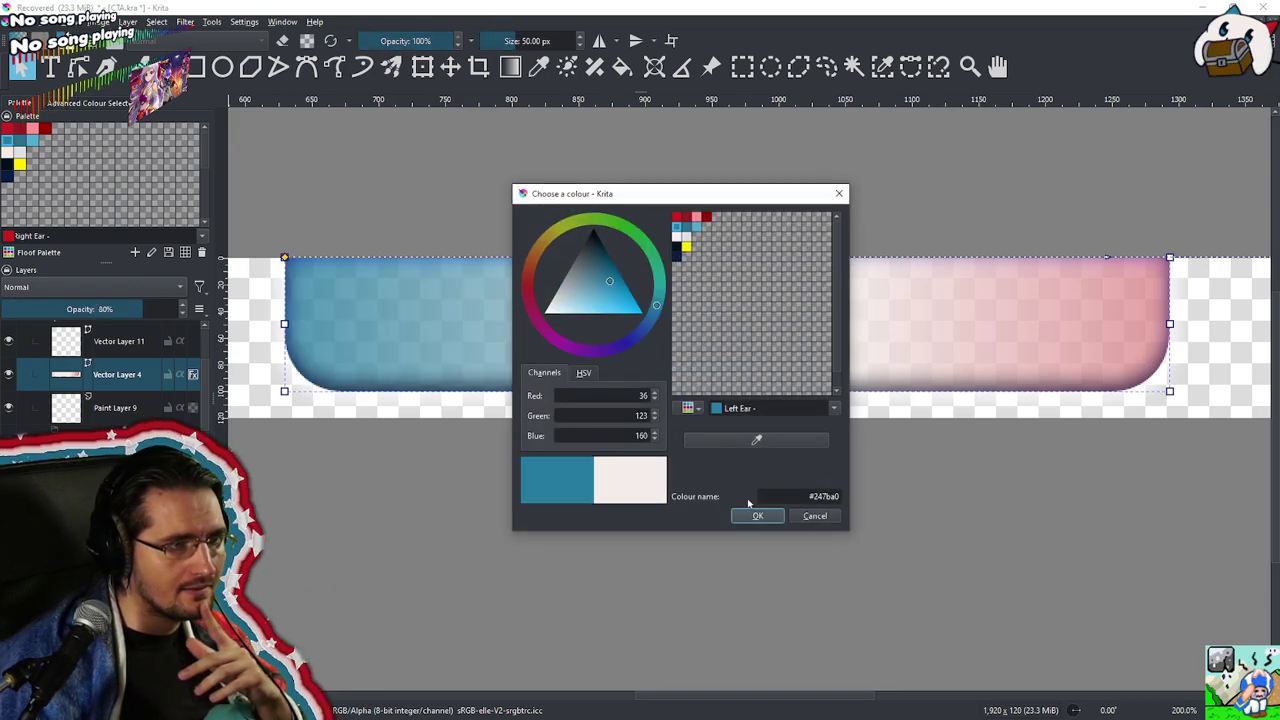
left_click(745, 516)
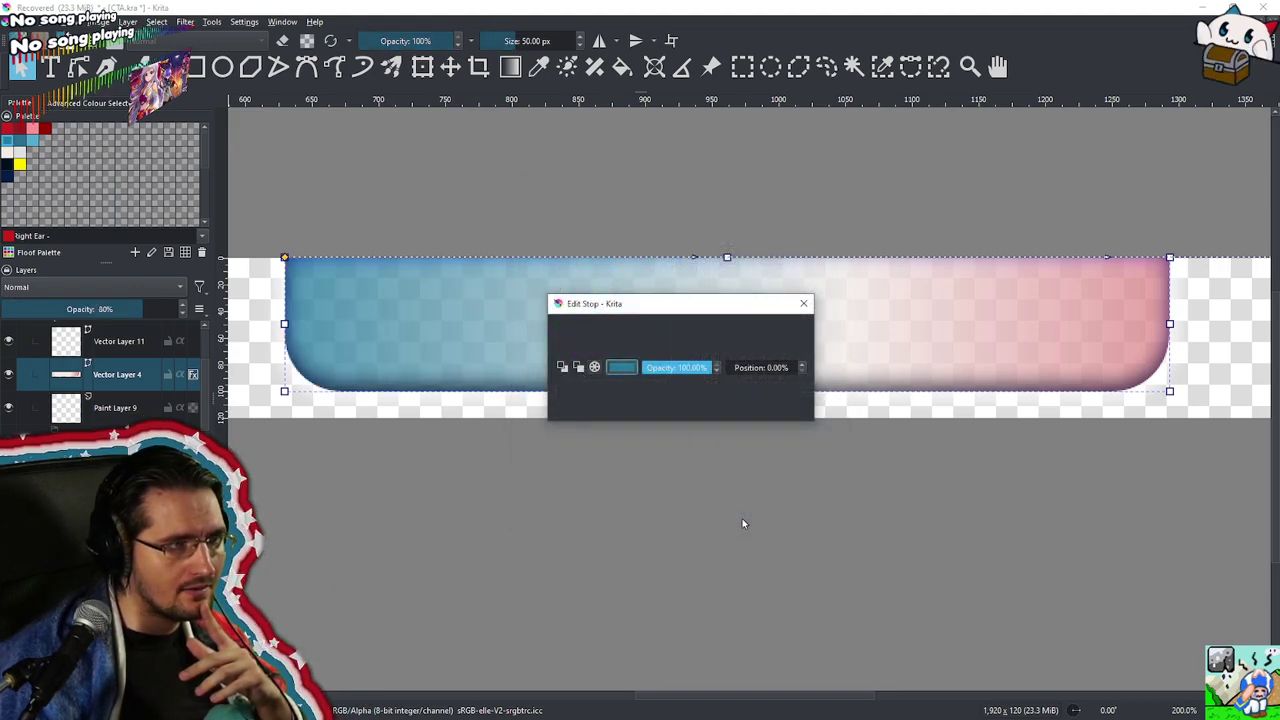
left_click(802, 304)
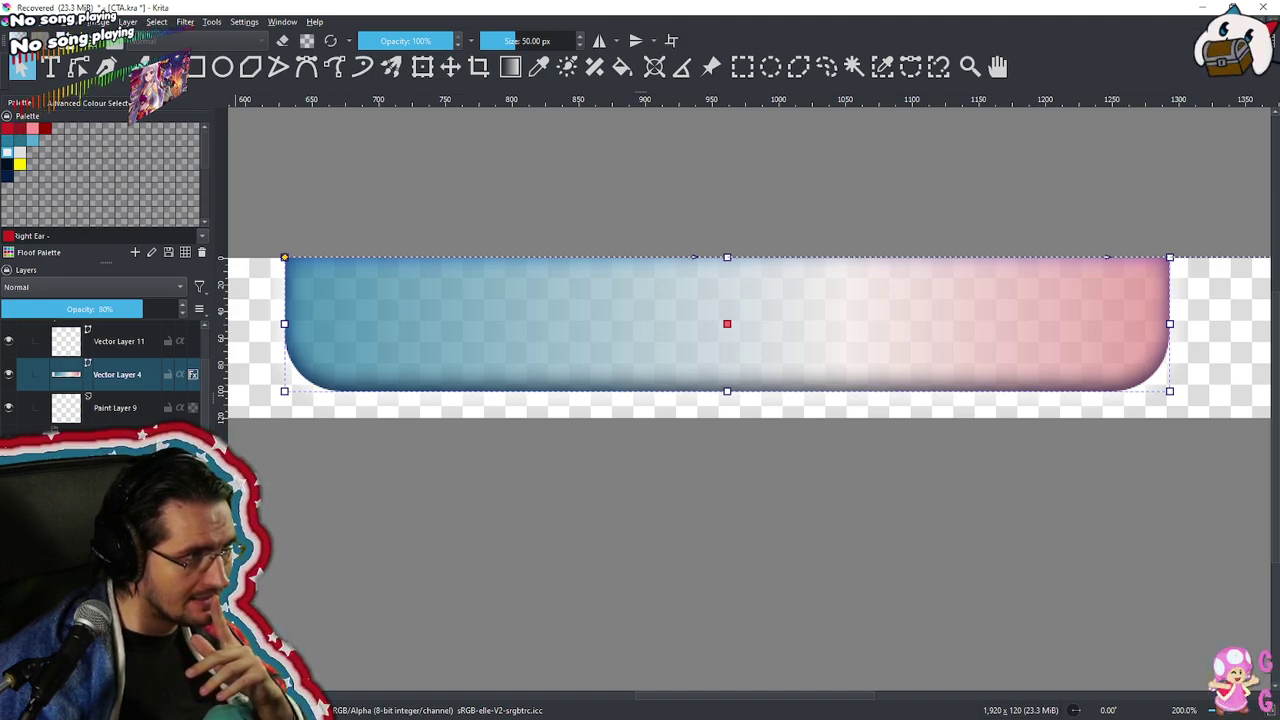
Edit the banner gradient's white middle stop and adjust its position to 10.28%
right_click(246, 543)
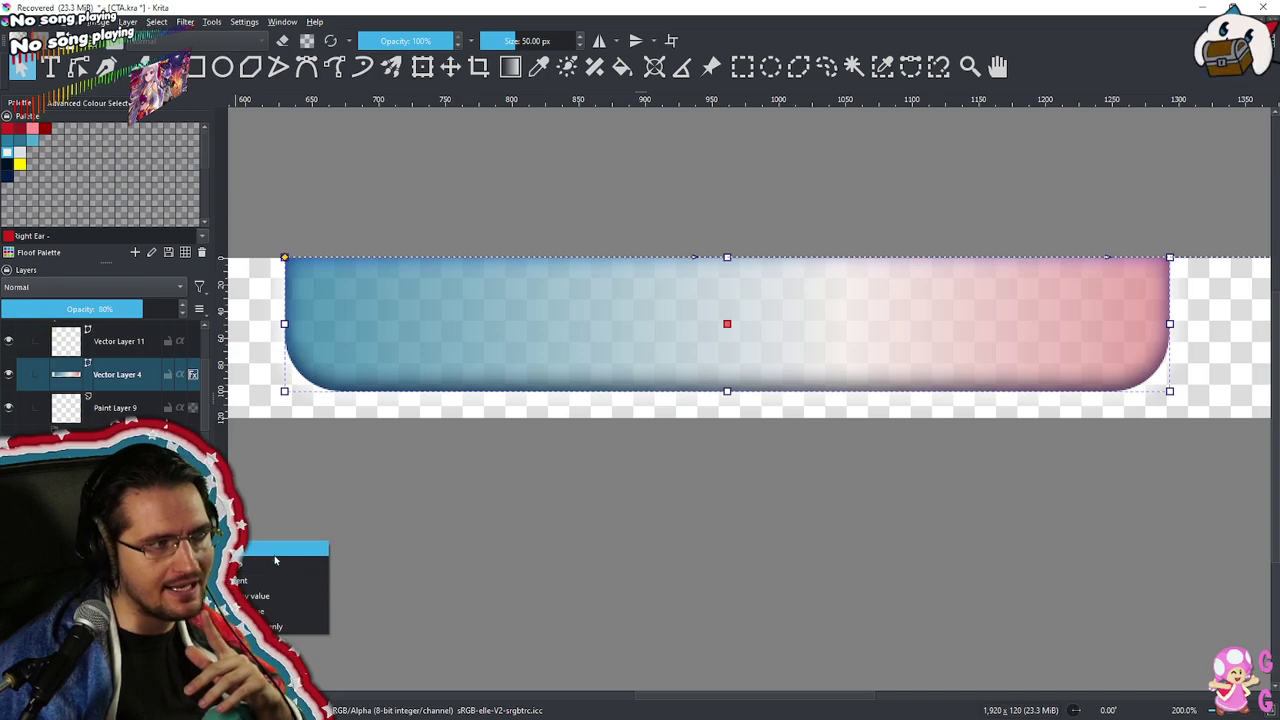
left_click(275, 558)
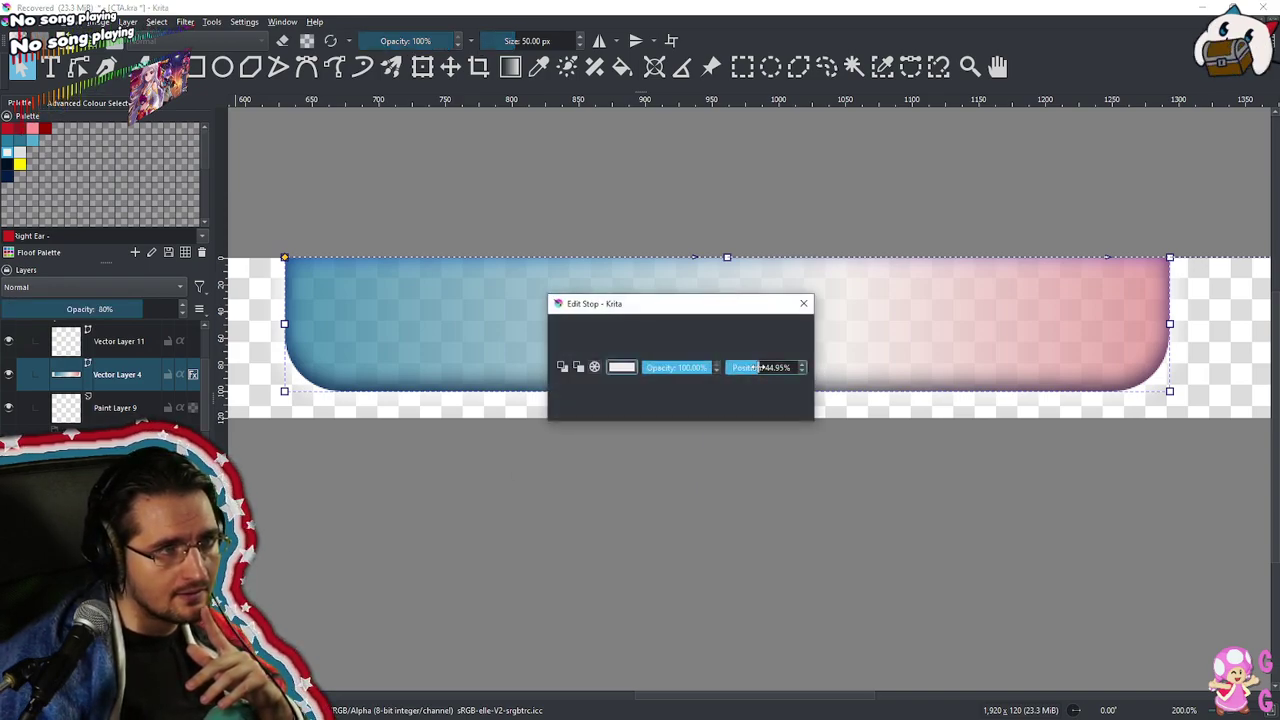
left_click(760, 367)
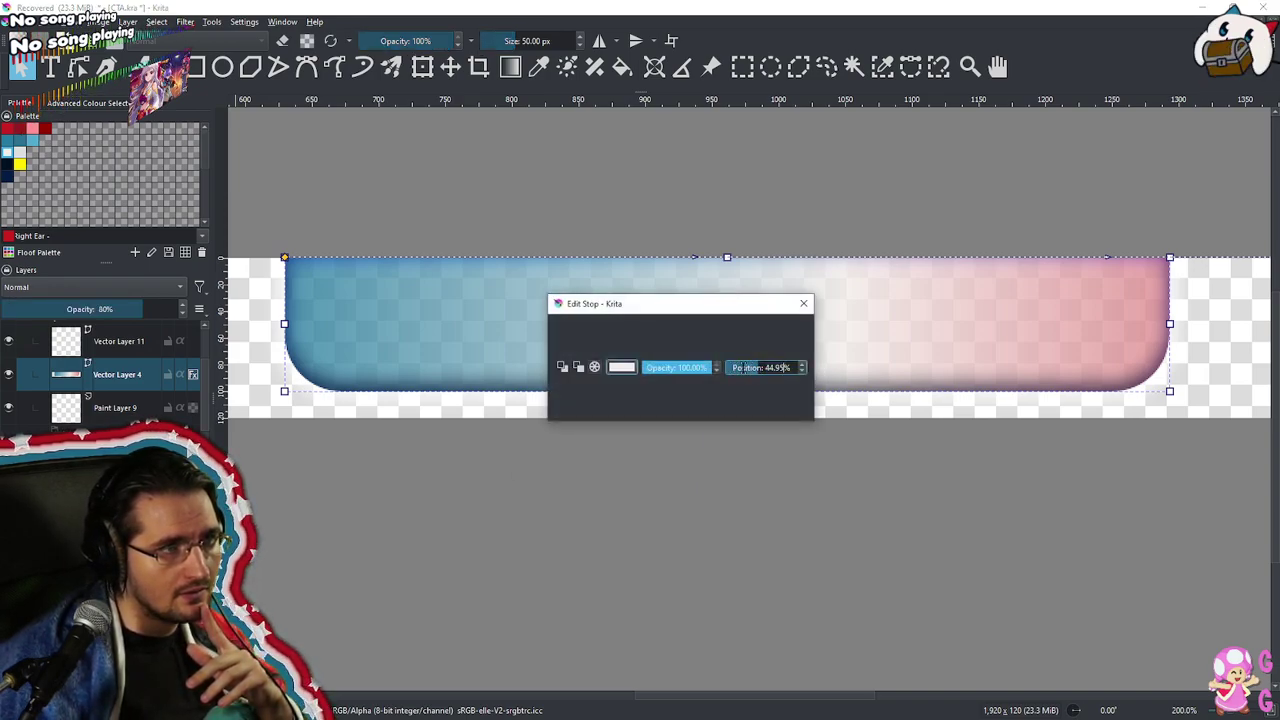
left_click_drag(785, 367, 749, 367)
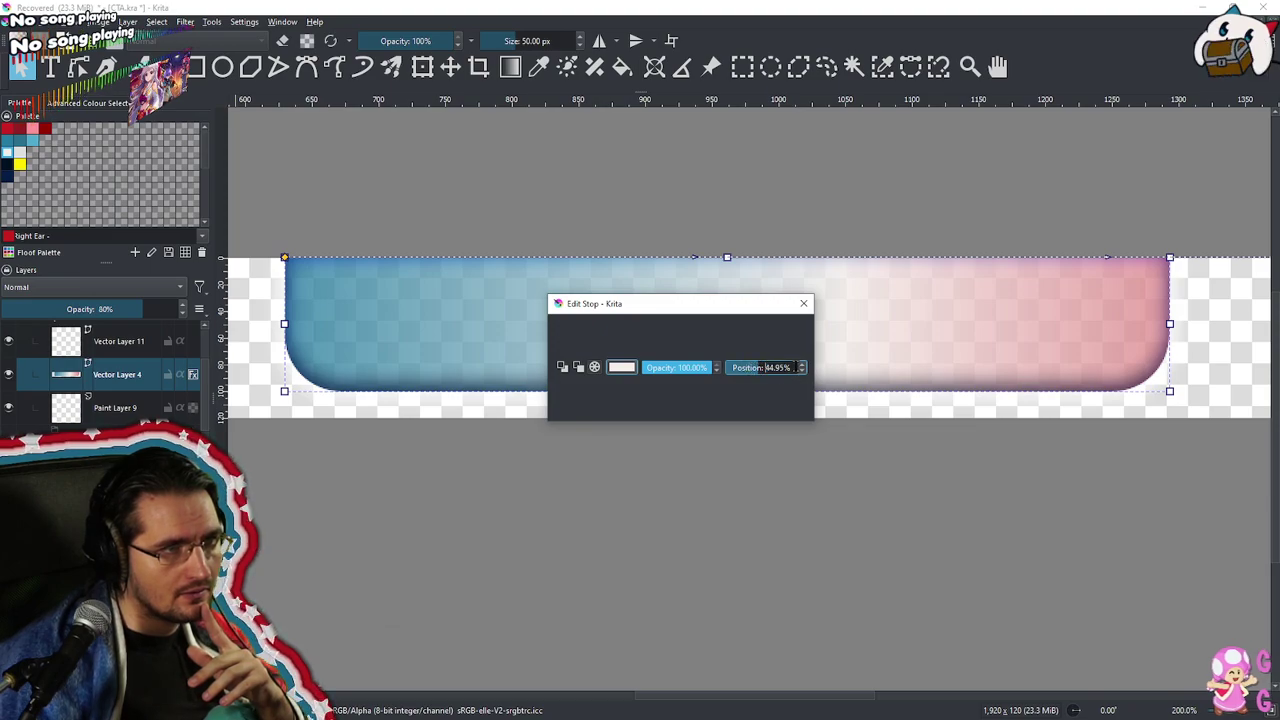
left_click(802, 366)
mouse_move(729, 367)
left_mouse_down()
mouse_move(746, 367)
mouse_move(733, 368)
left_mouse_up()
left_click_drag(736, 368, 733, 368)
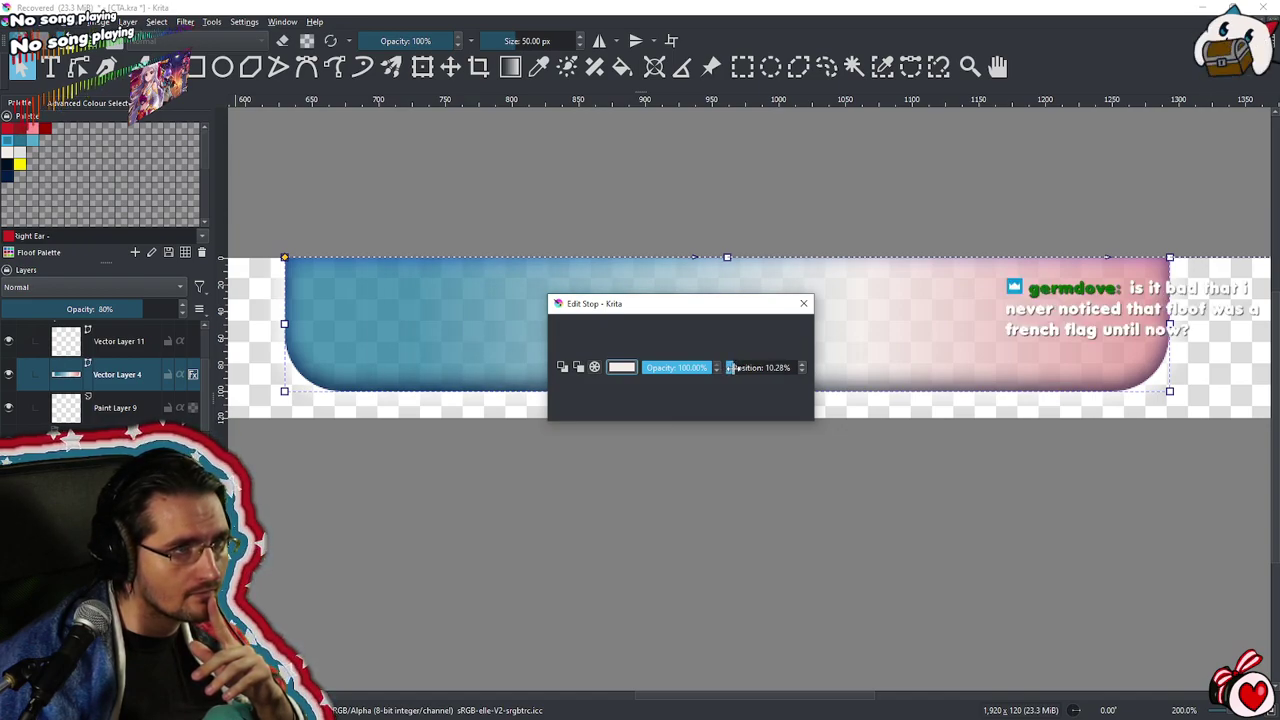
left_click(803, 304)
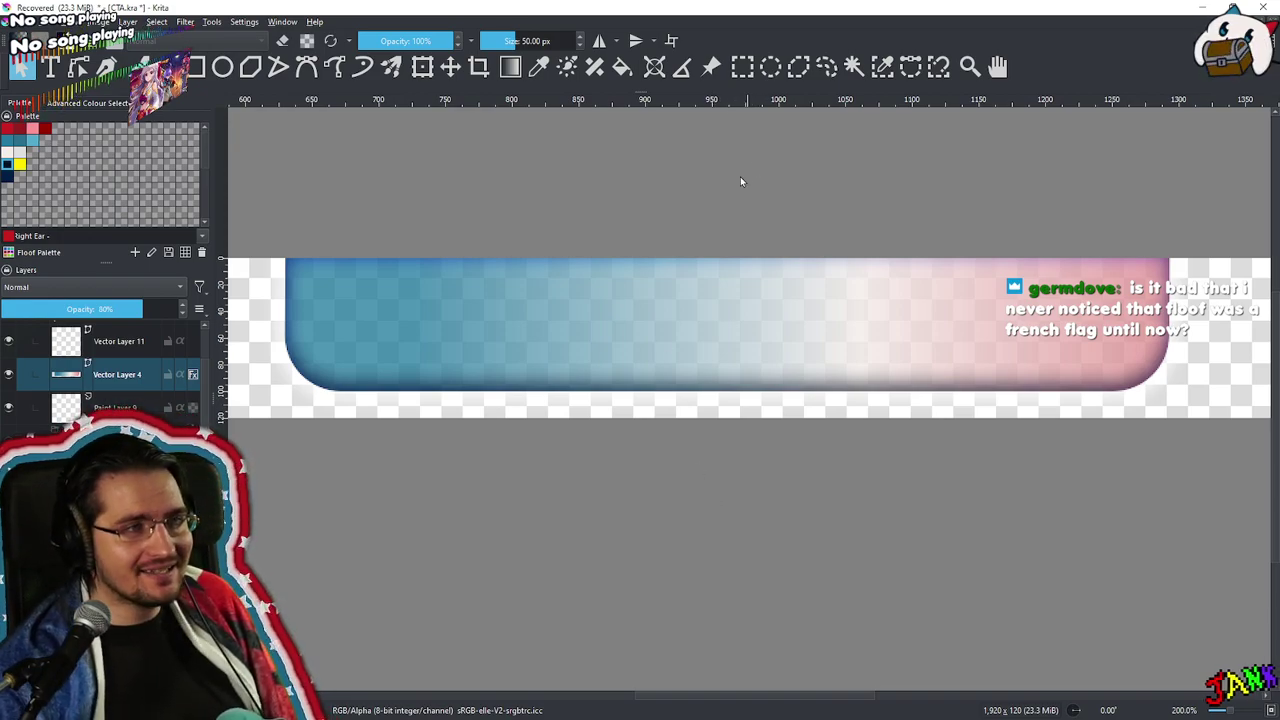
Try to recolour the banner gradient's pink stop, #e3b8b6, with the Fur palette colour, #f4edea
scroll(684, 312, "down", 1)
scroll(680, 379, "up", 2)
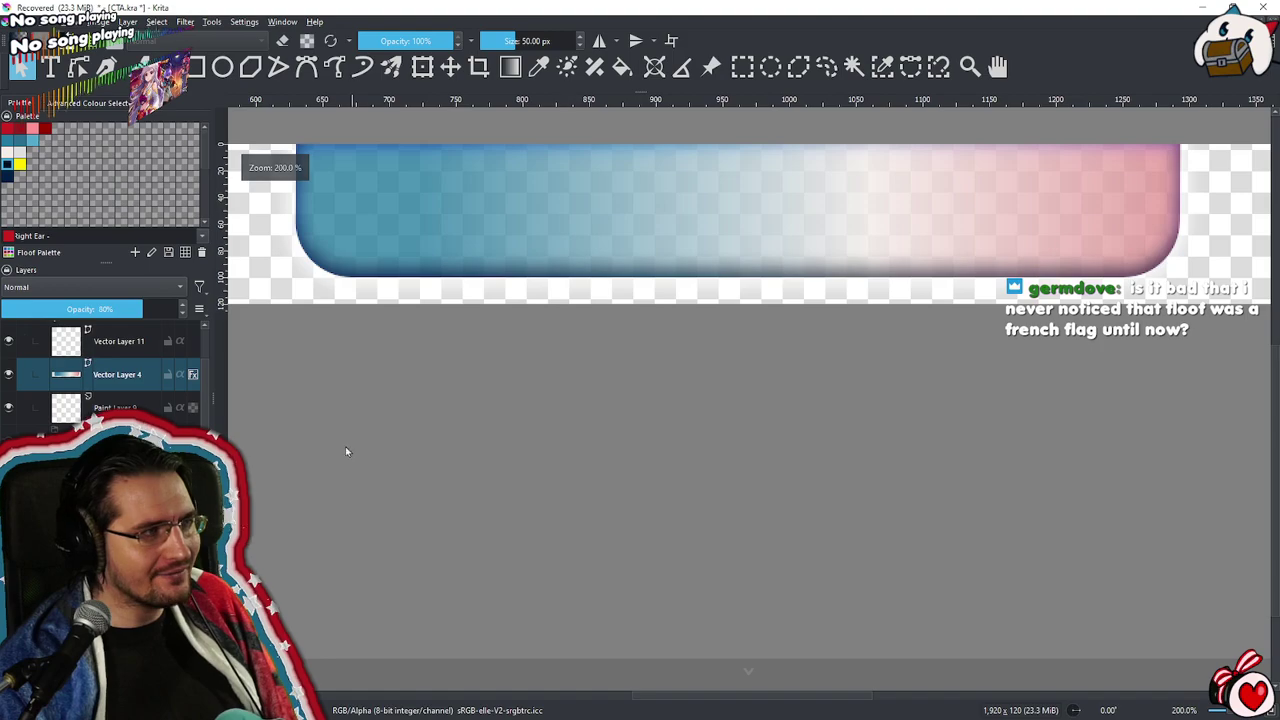
left_click(419, 248)
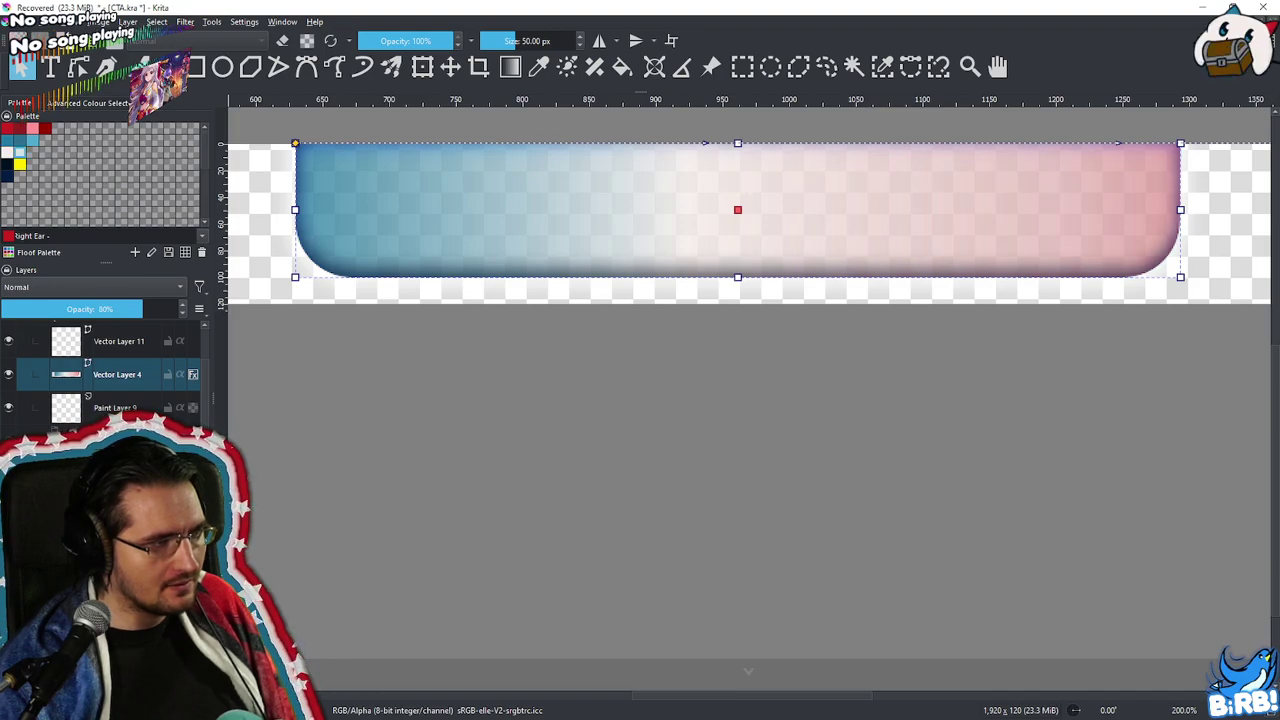
double_click(737, 209)
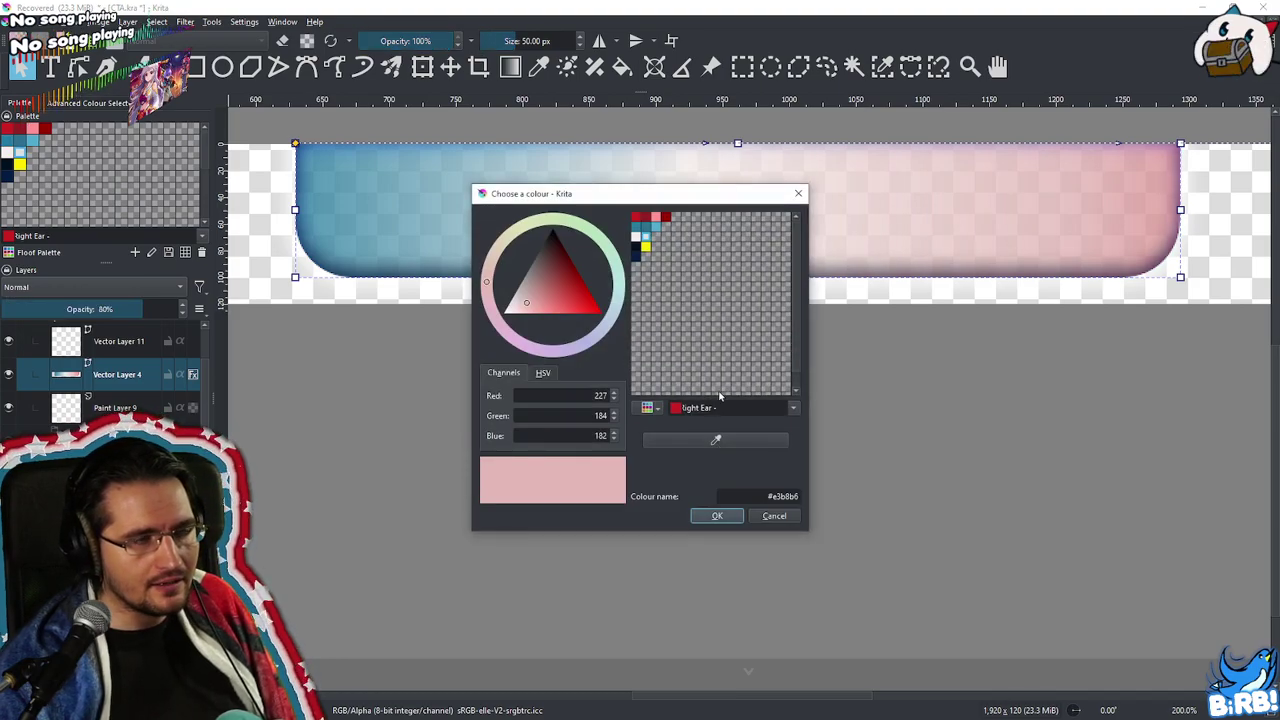
left_click(645, 243)
left_click(711, 516)
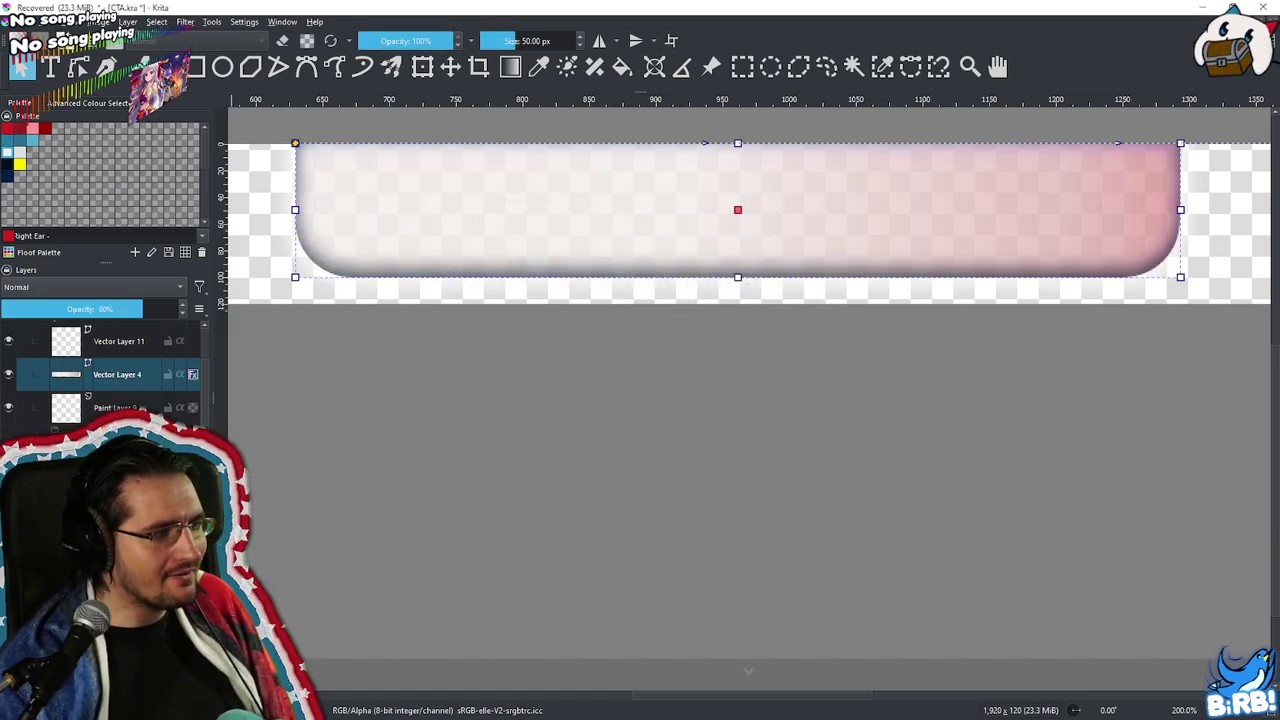
double_click(737, 209)
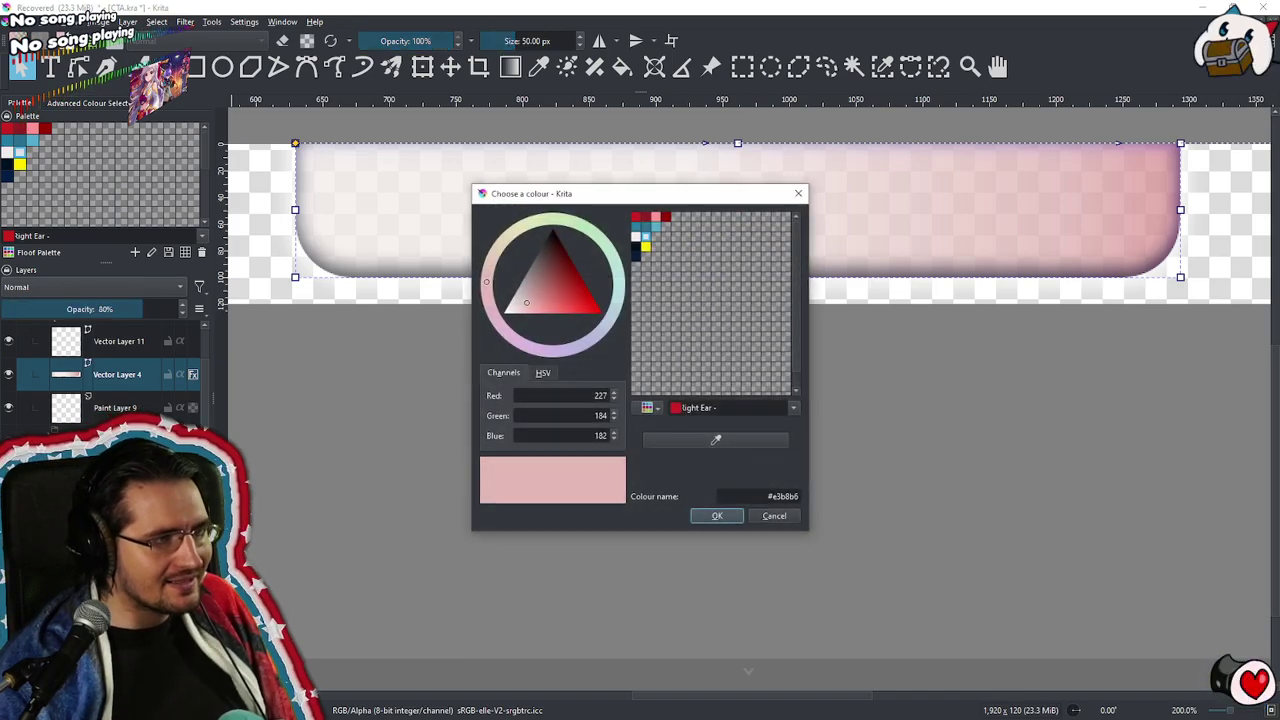
left_click(641, 237)
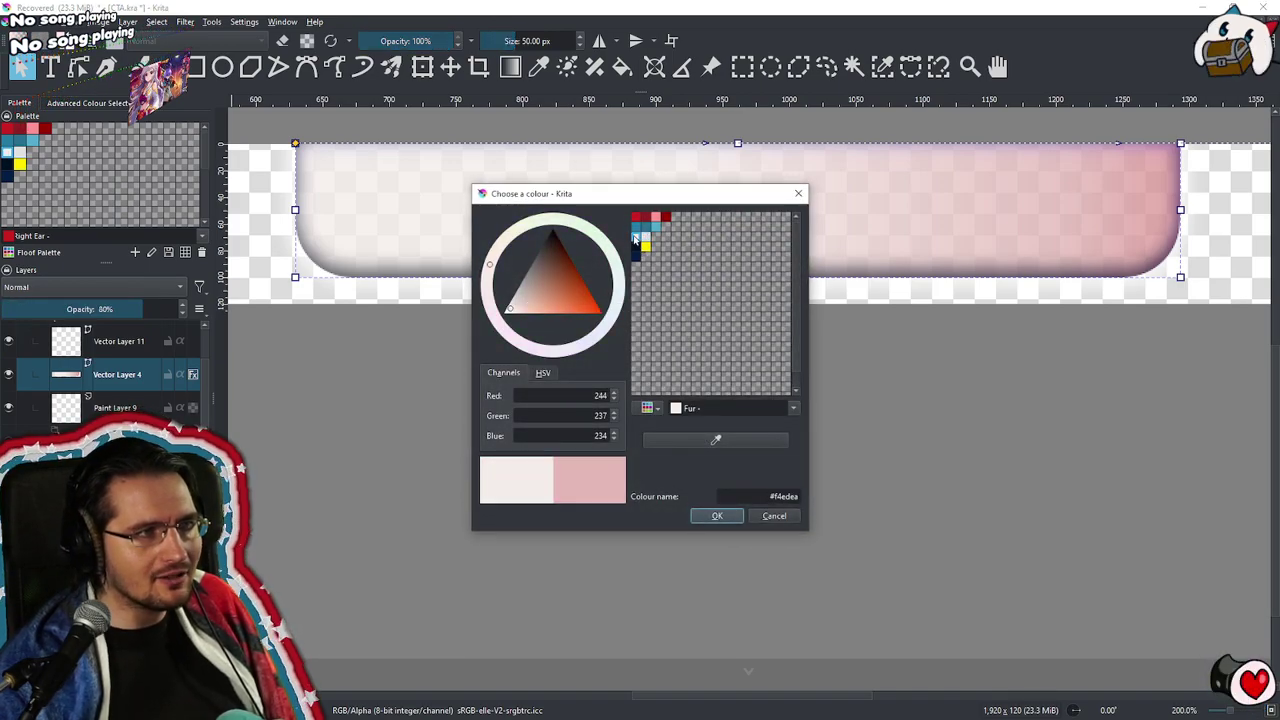
left_click(724, 518)
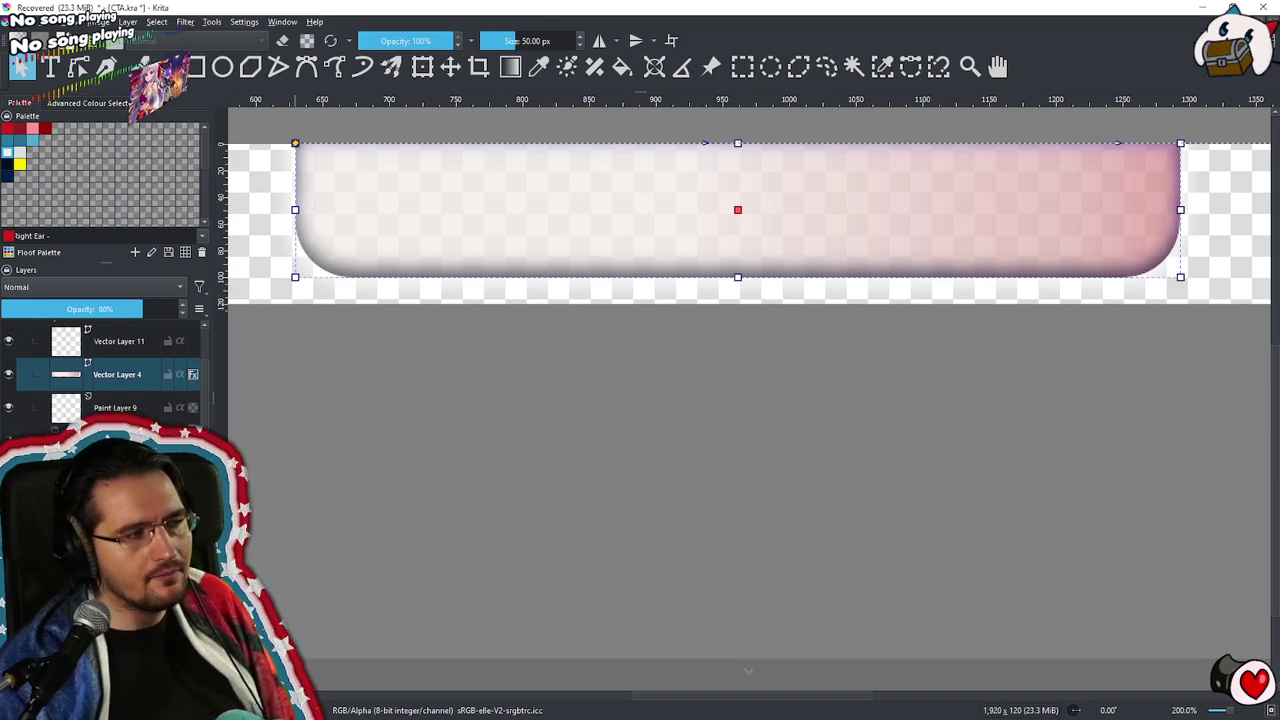
double_click(1117, 143)
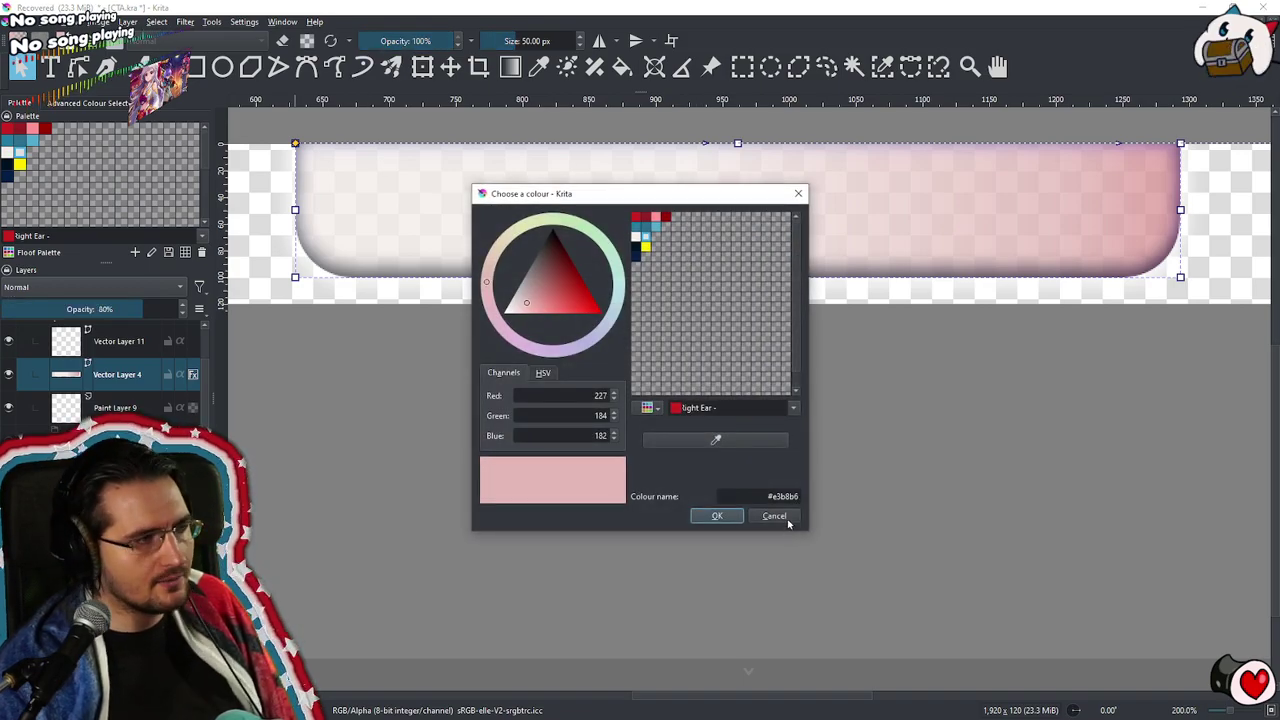
left_click(771, 515)
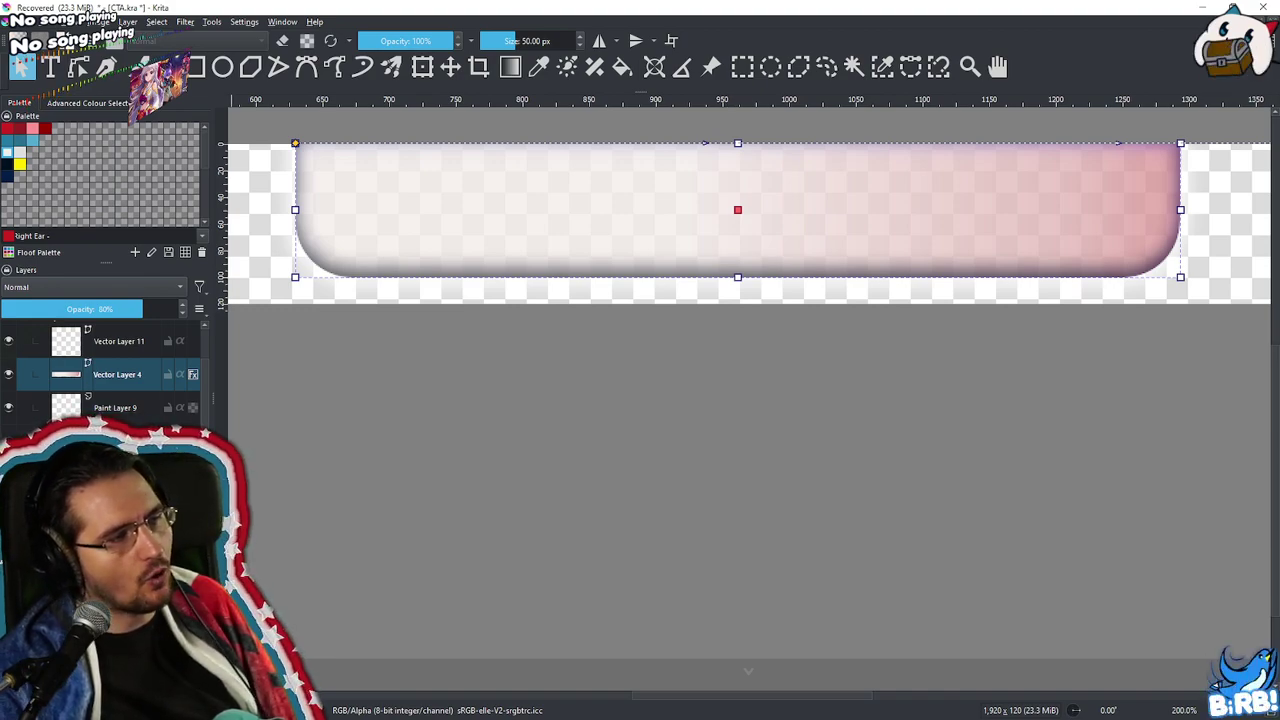
Try palette Colour 8, #e0e0e0, on the banner gradient's pink stop, replacing it with the Fur colour, #f4edea
right_click(232, 543)
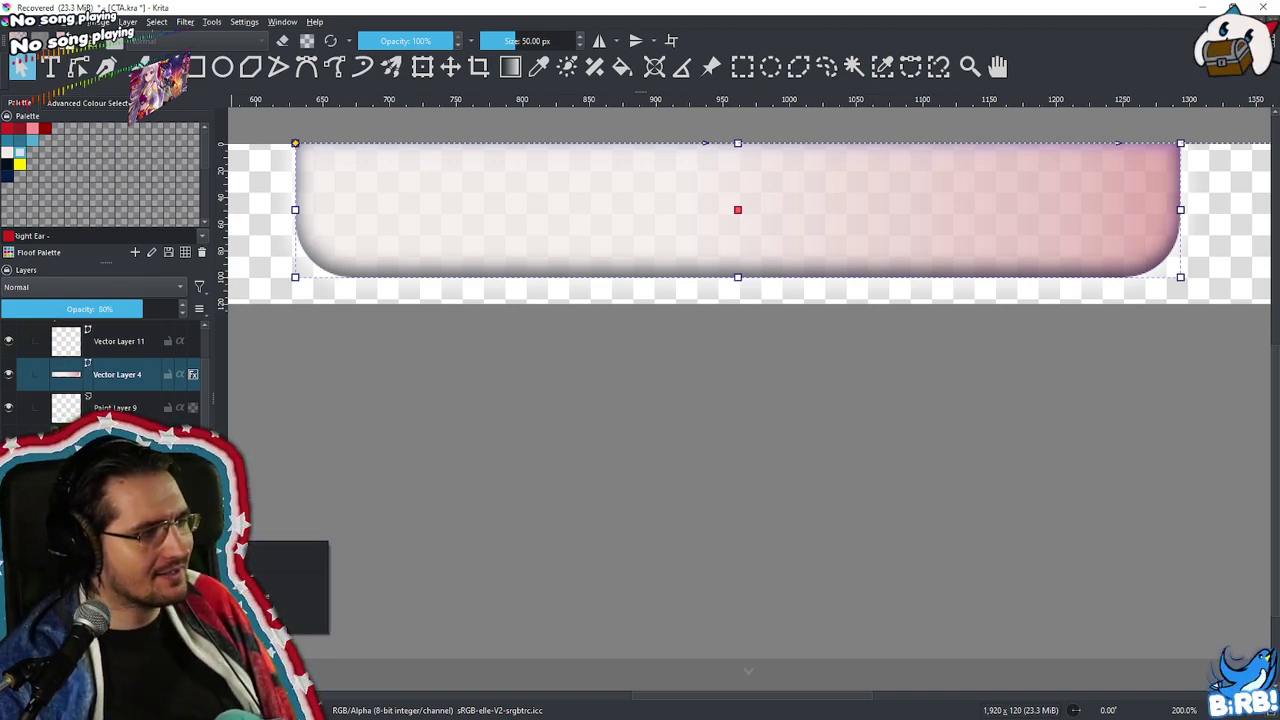
left_click(293, 562)
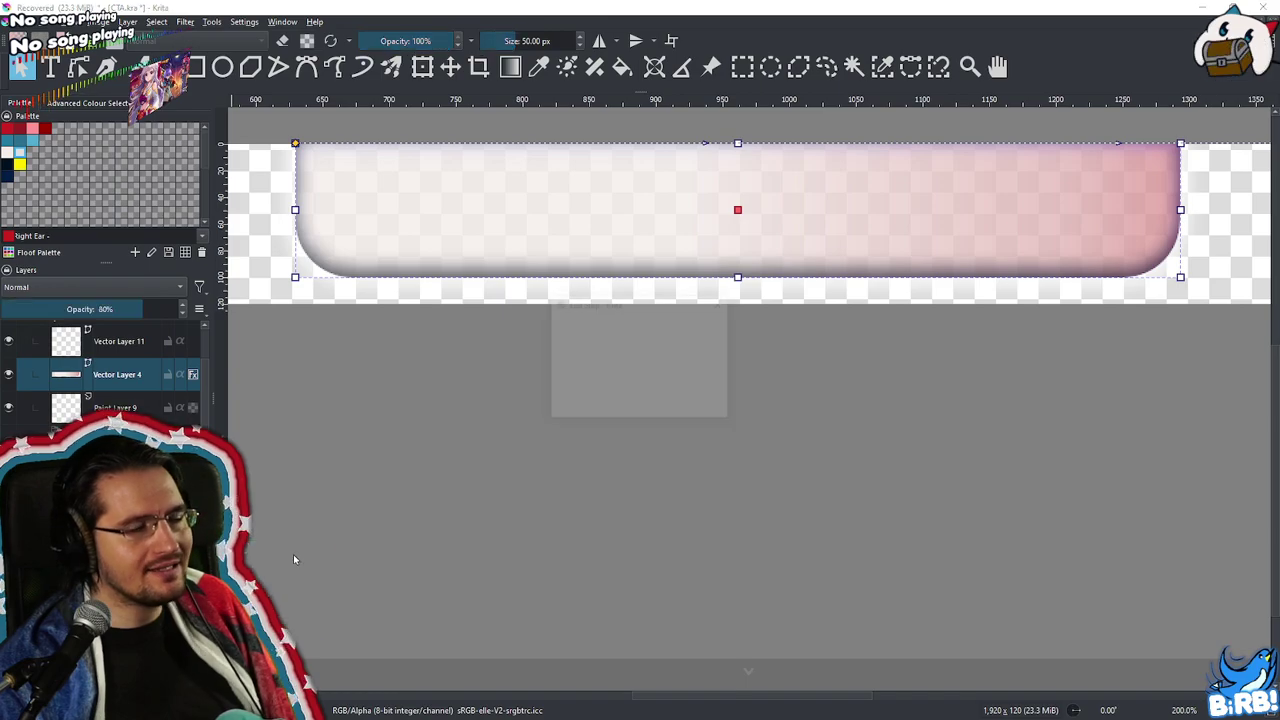
left_click(618, 366)
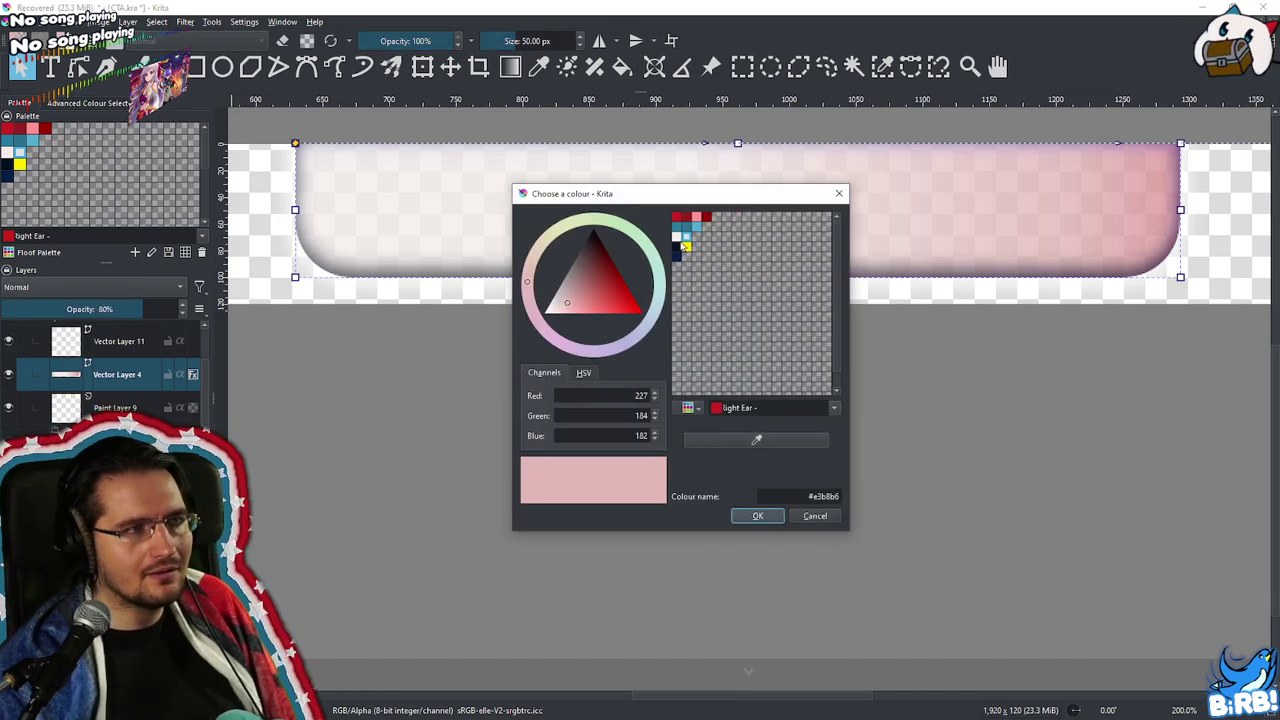
left_click(678, 237)
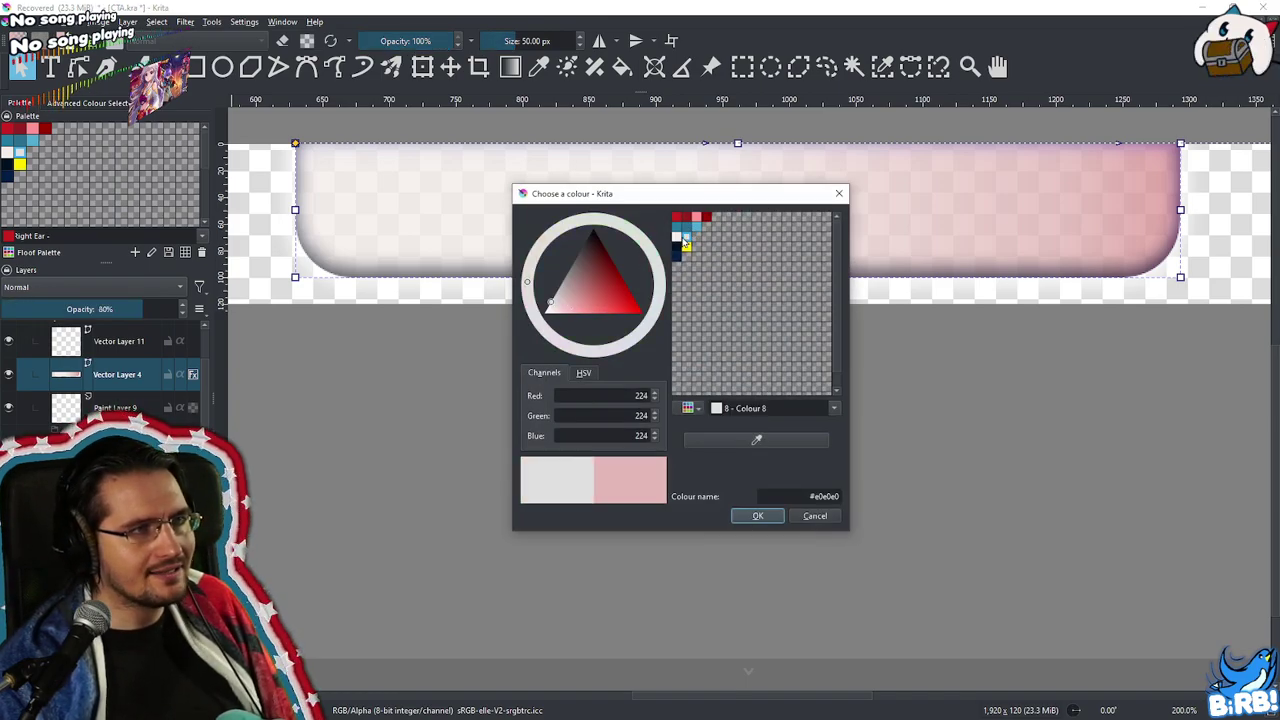
left_click(756, 516)
left_click(806, 304)
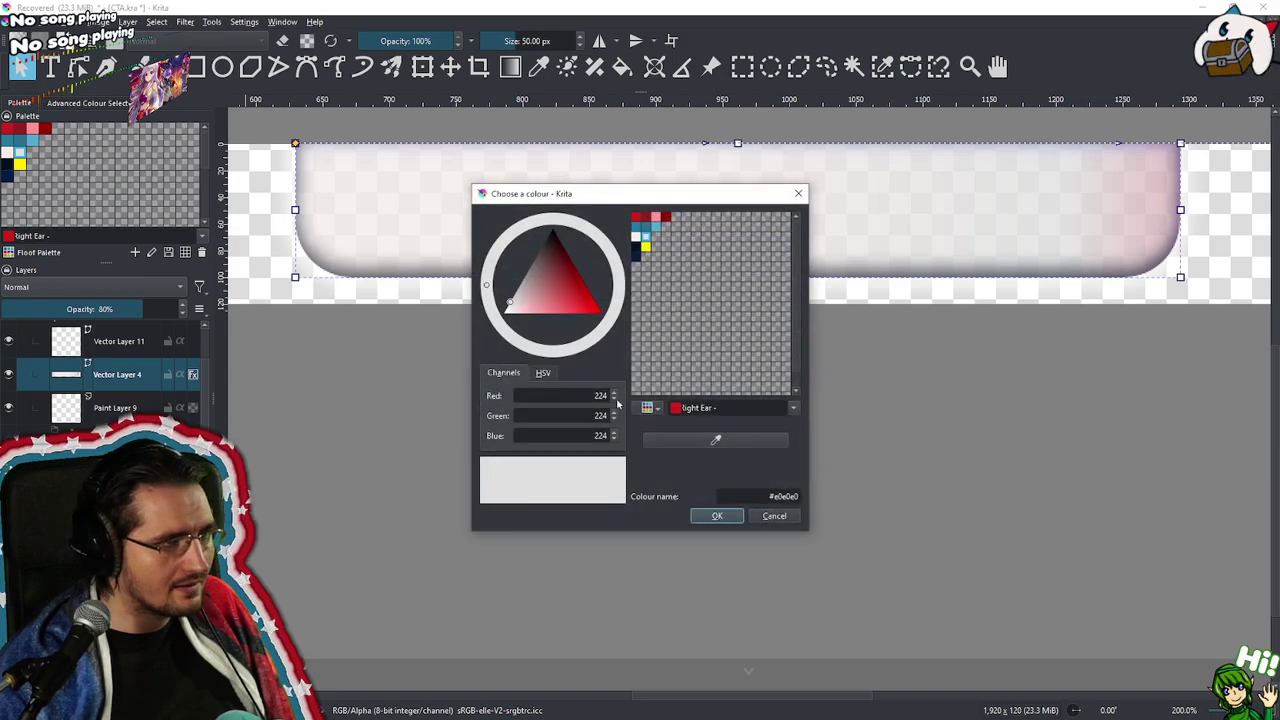
left_click(637, 236)
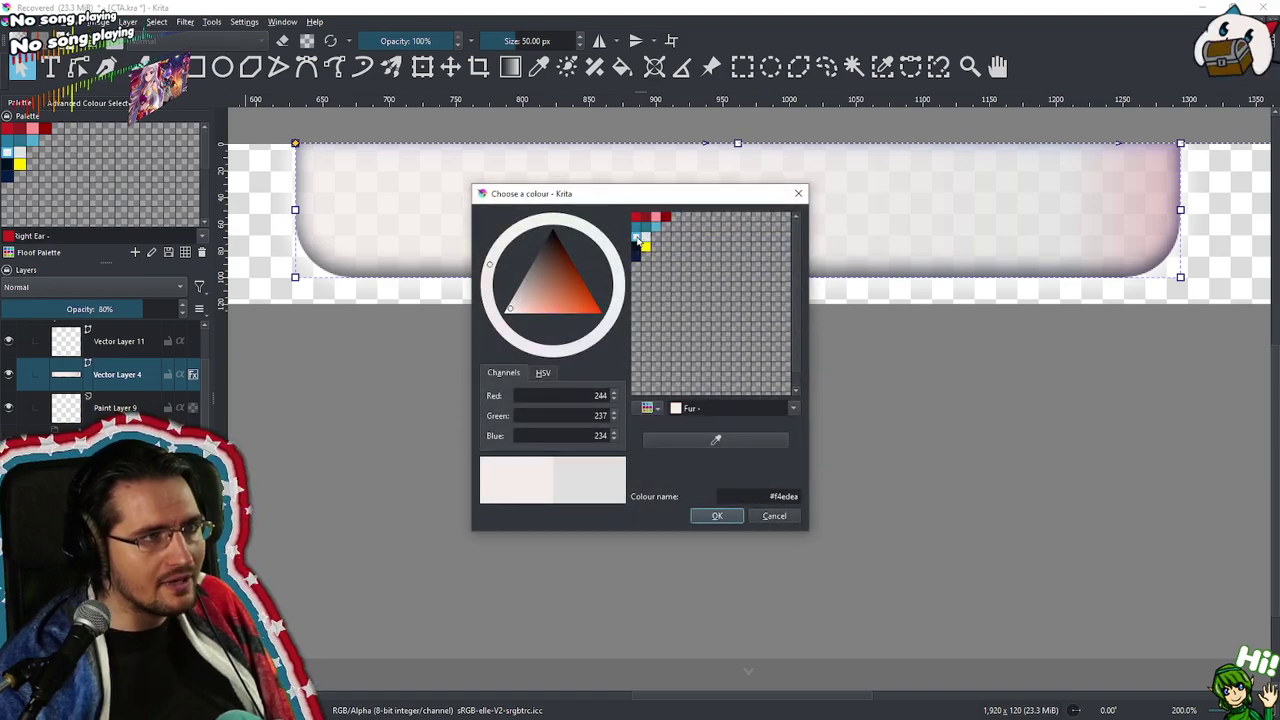
left_click(716, 516)
Recolour the banner gradient's #f4edea stop with the blue palette colour
double_click(737, 207)
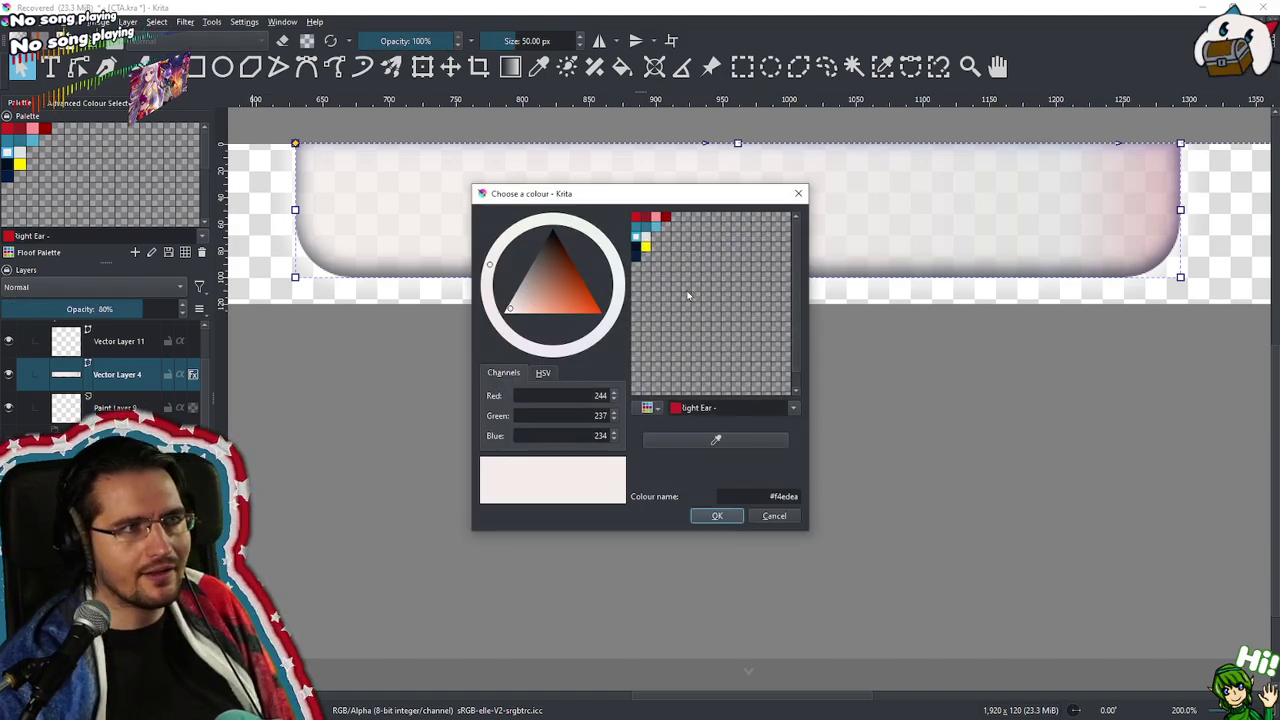
left_click(636, 226)
left_click(716, 516)
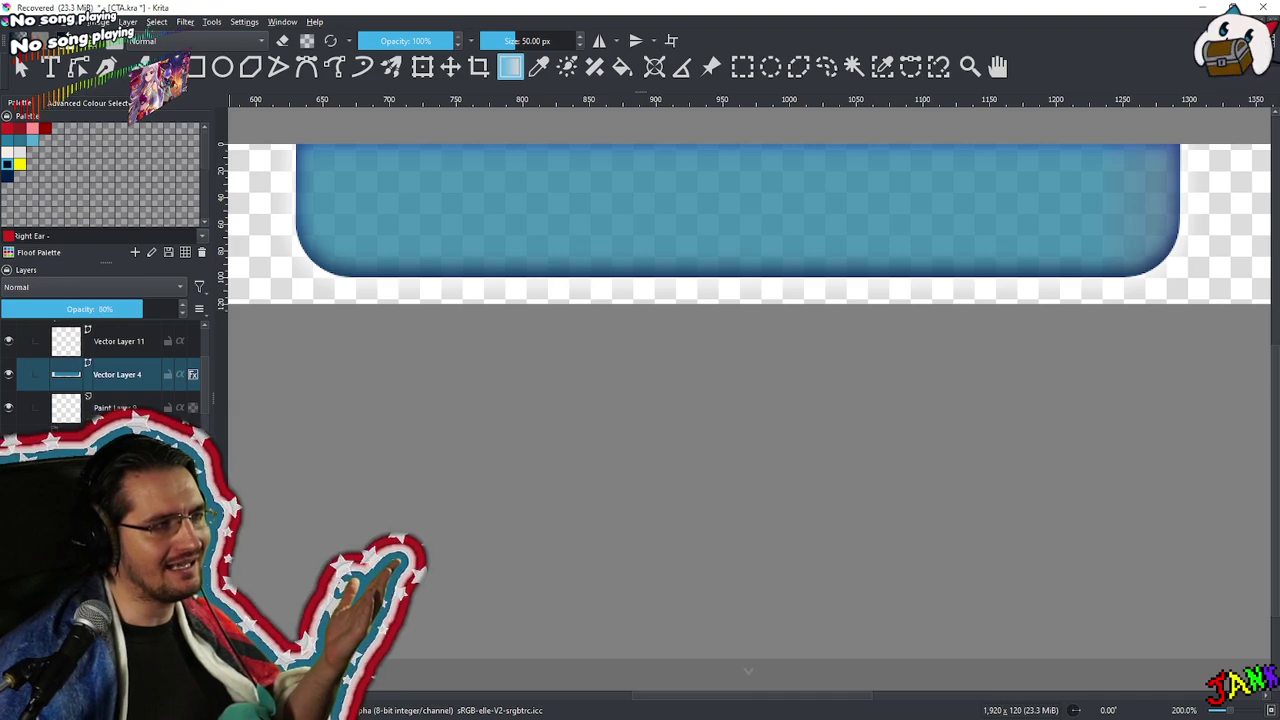
Select the banner shape on Vector Layer 4, show its gradient fill options and enlarge them for a wider gradient bar
left_click(177, 376)
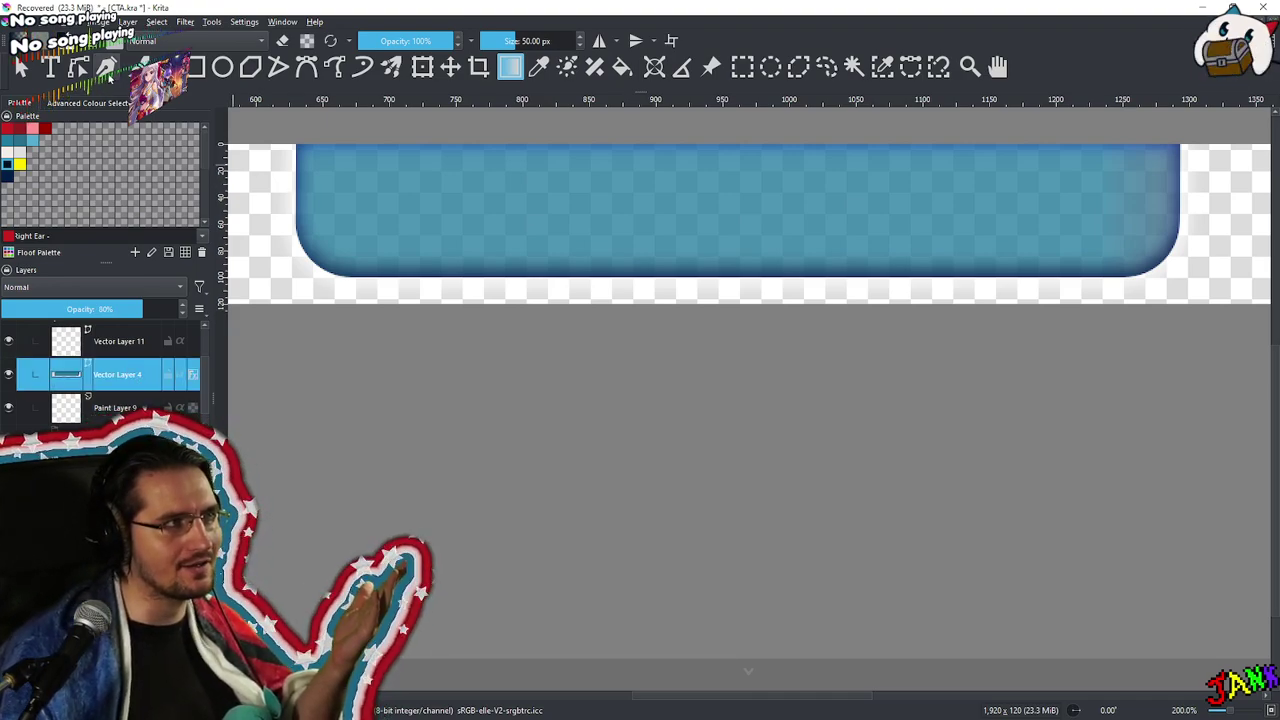
left_click(20, 67)
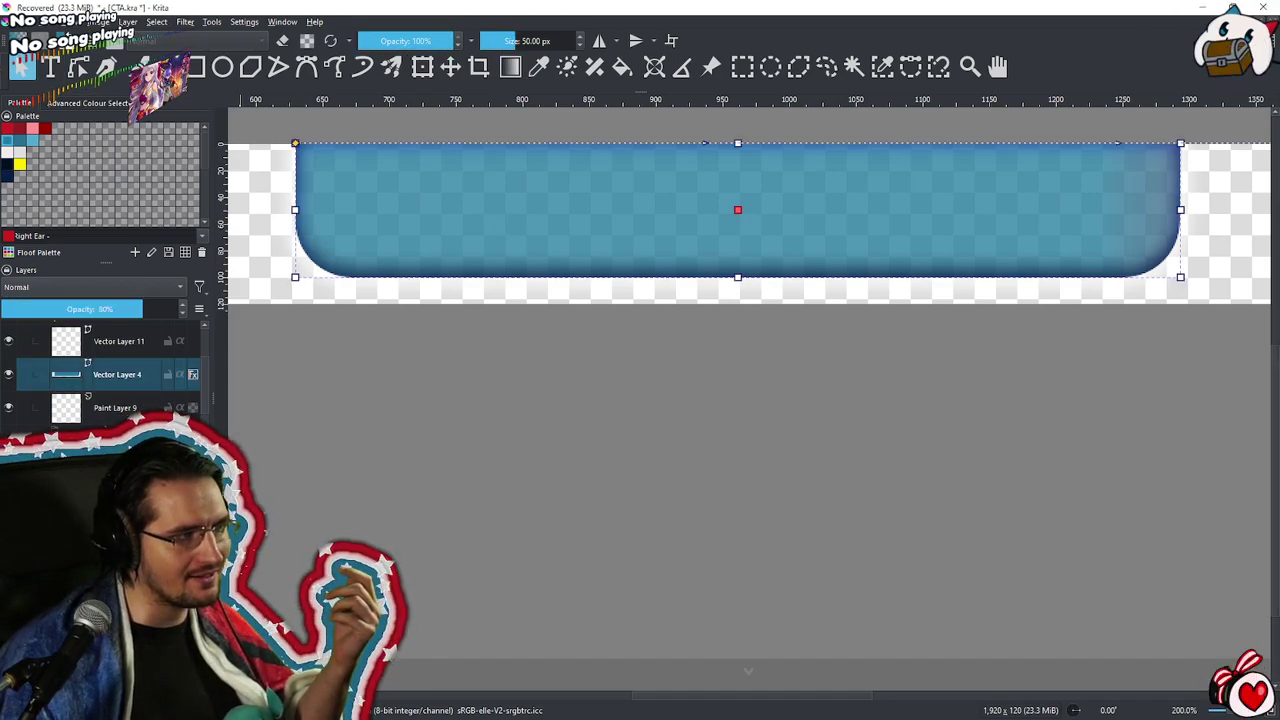
key("backslash")
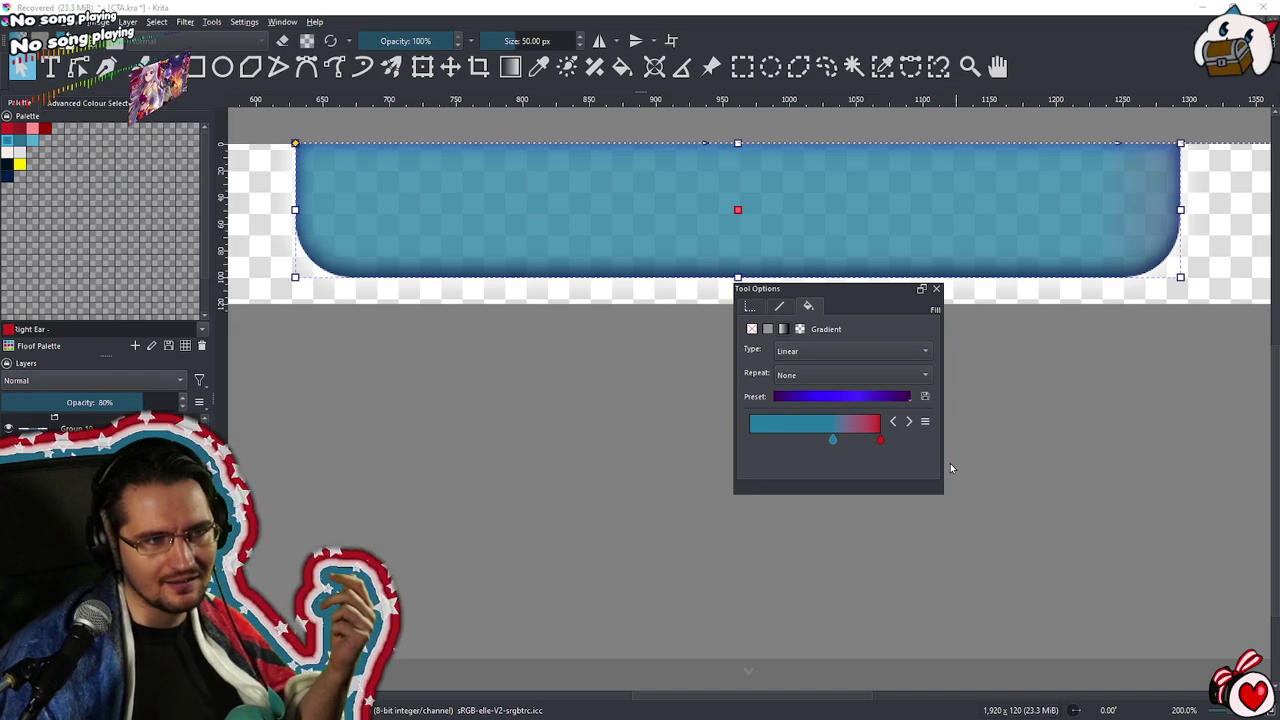
left_click_drag(943, 492, 1168, 494)
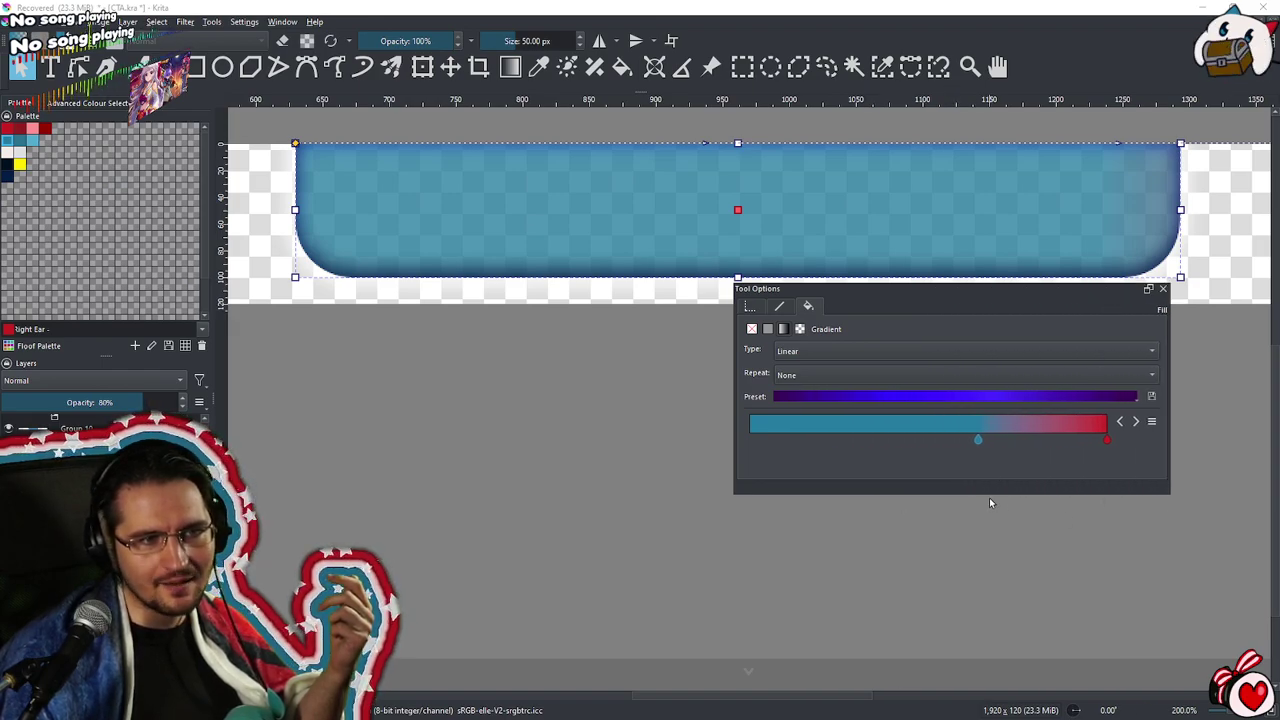
left_click_drag(994, 494, 1015, 631)
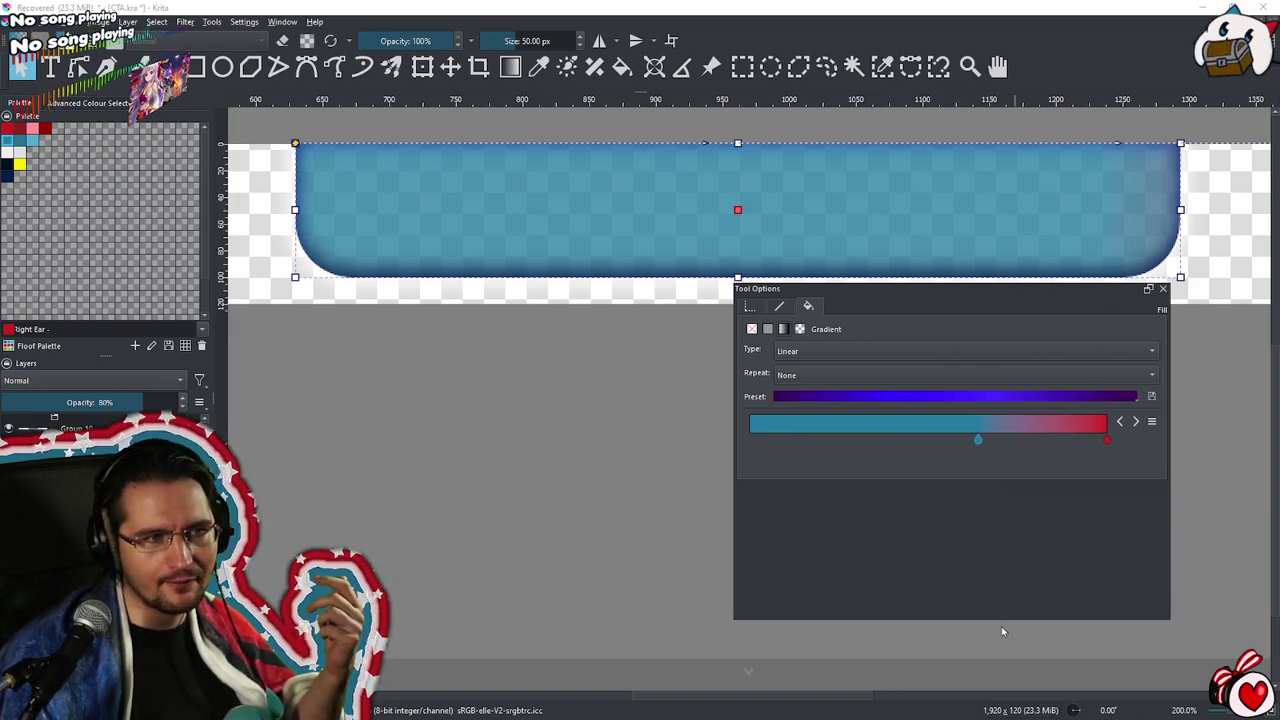
left_click_drag(735, 540, 262, 540)
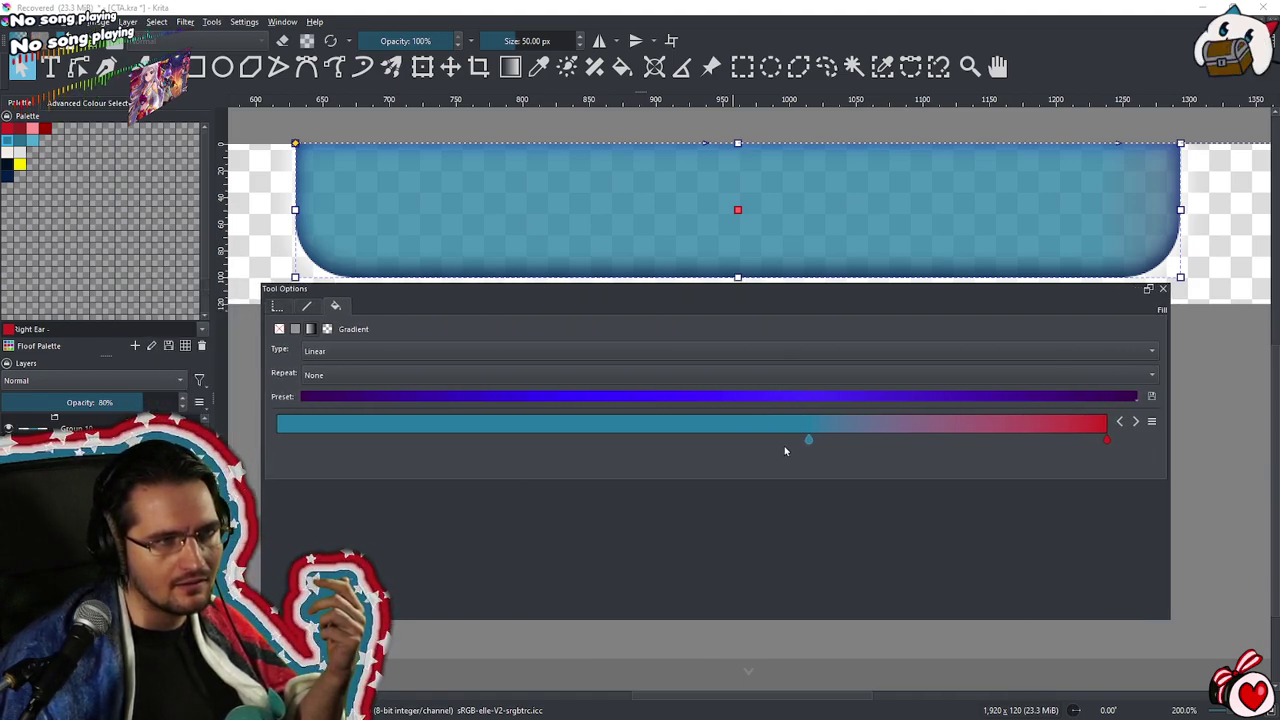
Move the banner gradient's blue stop to the very start and the red stop to just before the end
left_click_drag(808, 438, 277, 440)
left_click_drag(1105, 441, 920, 446)
left_click_drag(278, 441, 292, 442)
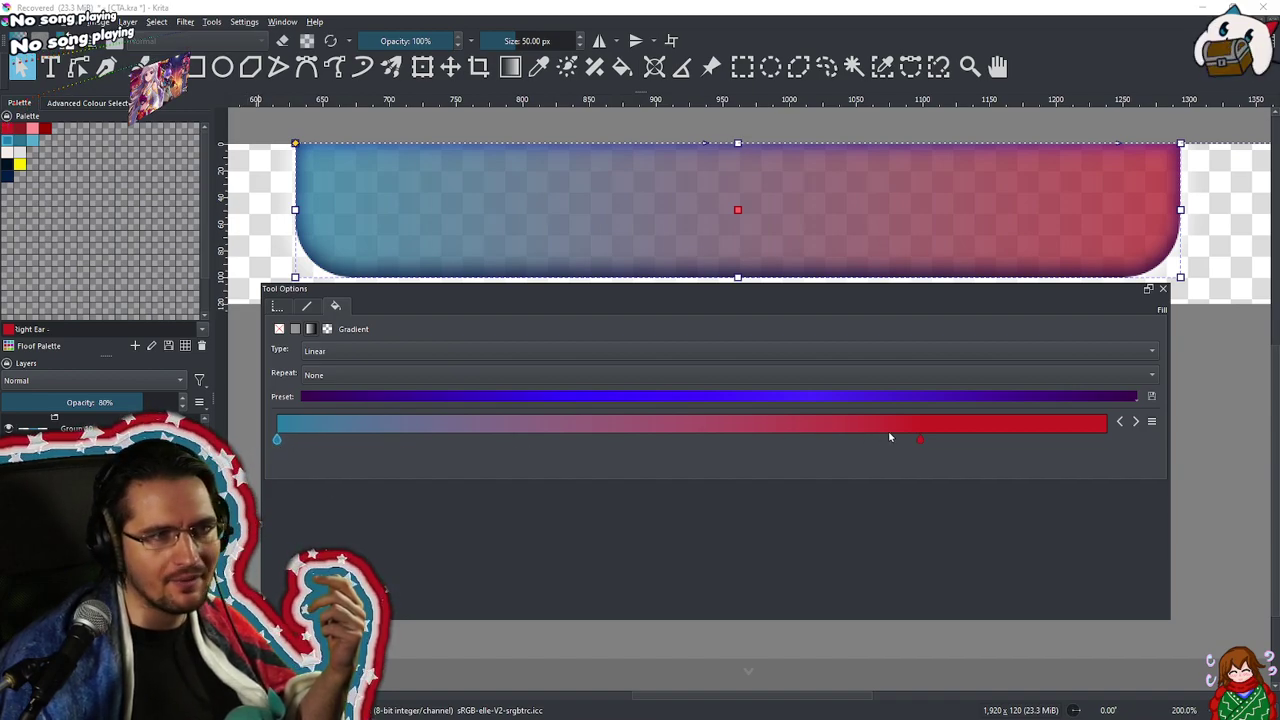
left_click_drag(920, 439, 1054, 444)
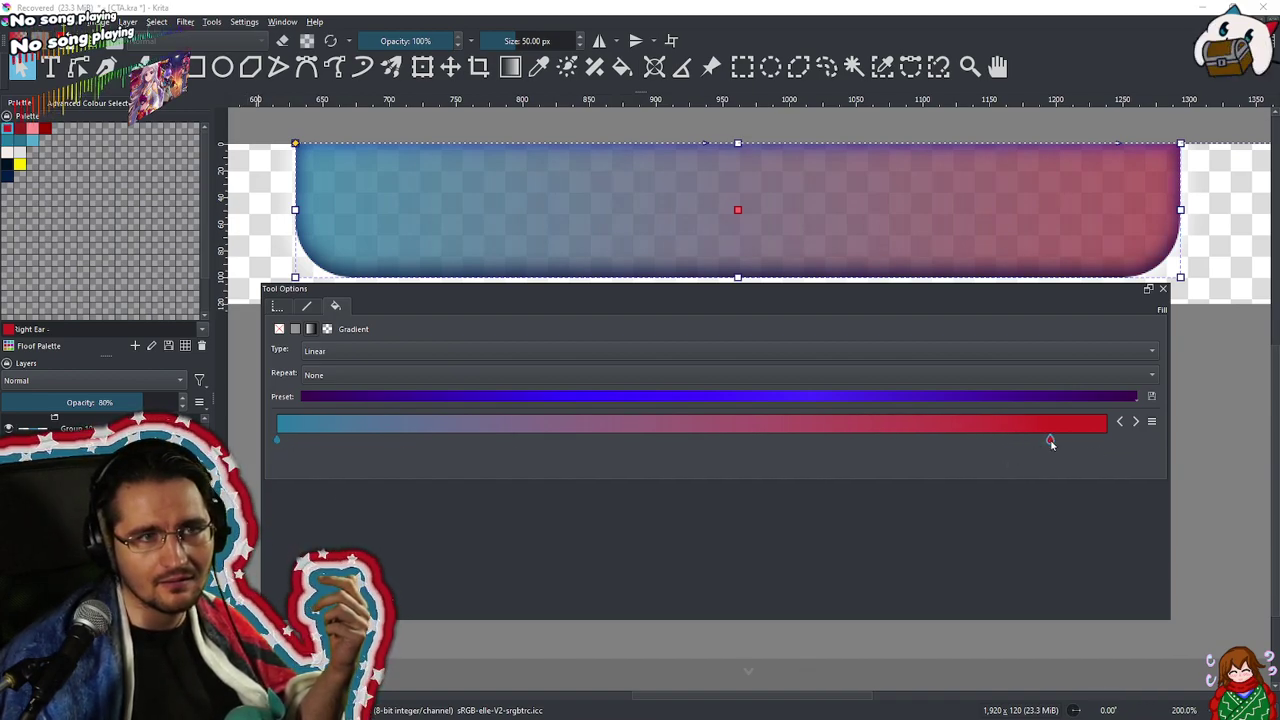
Add a stop near the middle of the banner gradient and try to recolour it white
left_click(663, 438)
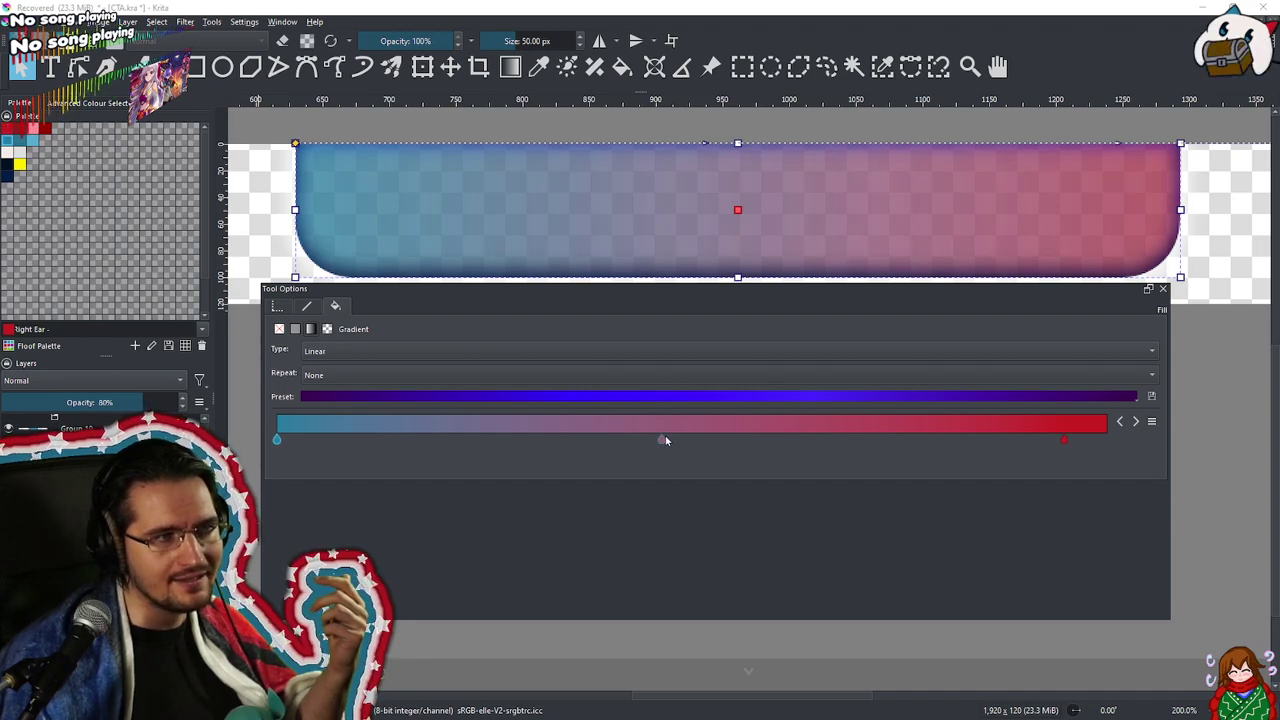
double_click(663, 438)
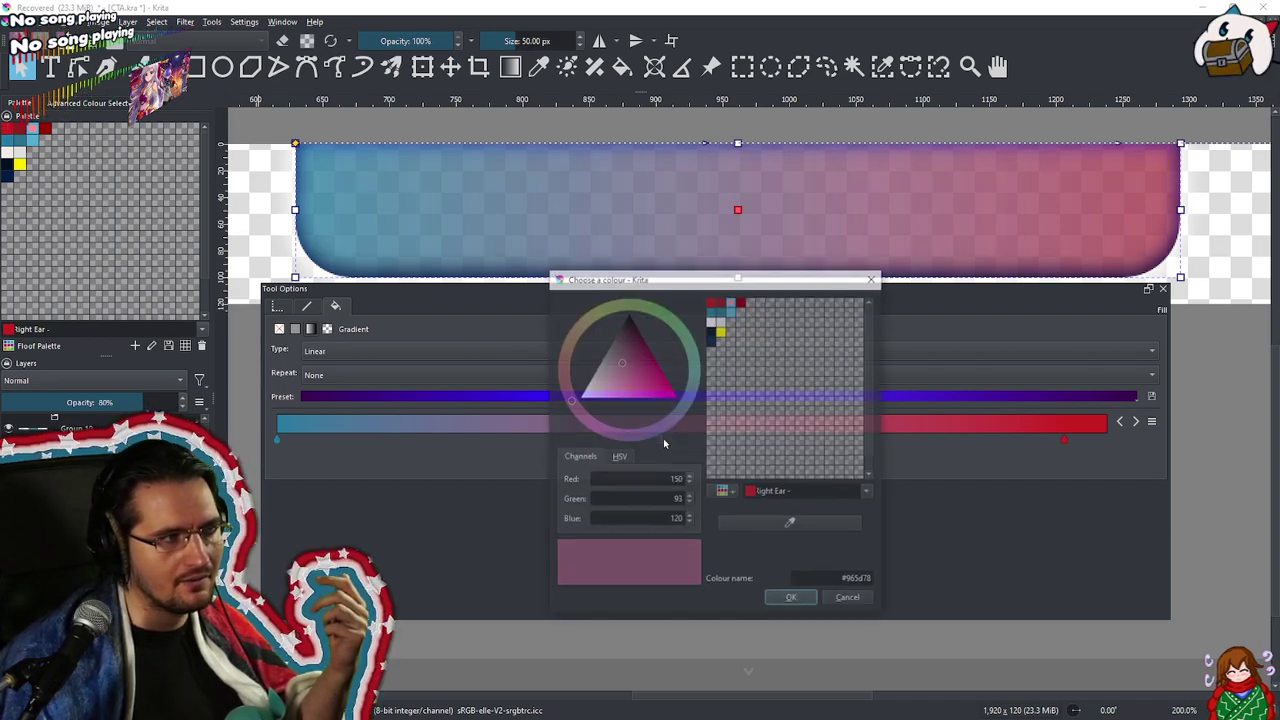
left_click(582, 396)
left_click(790, 596)
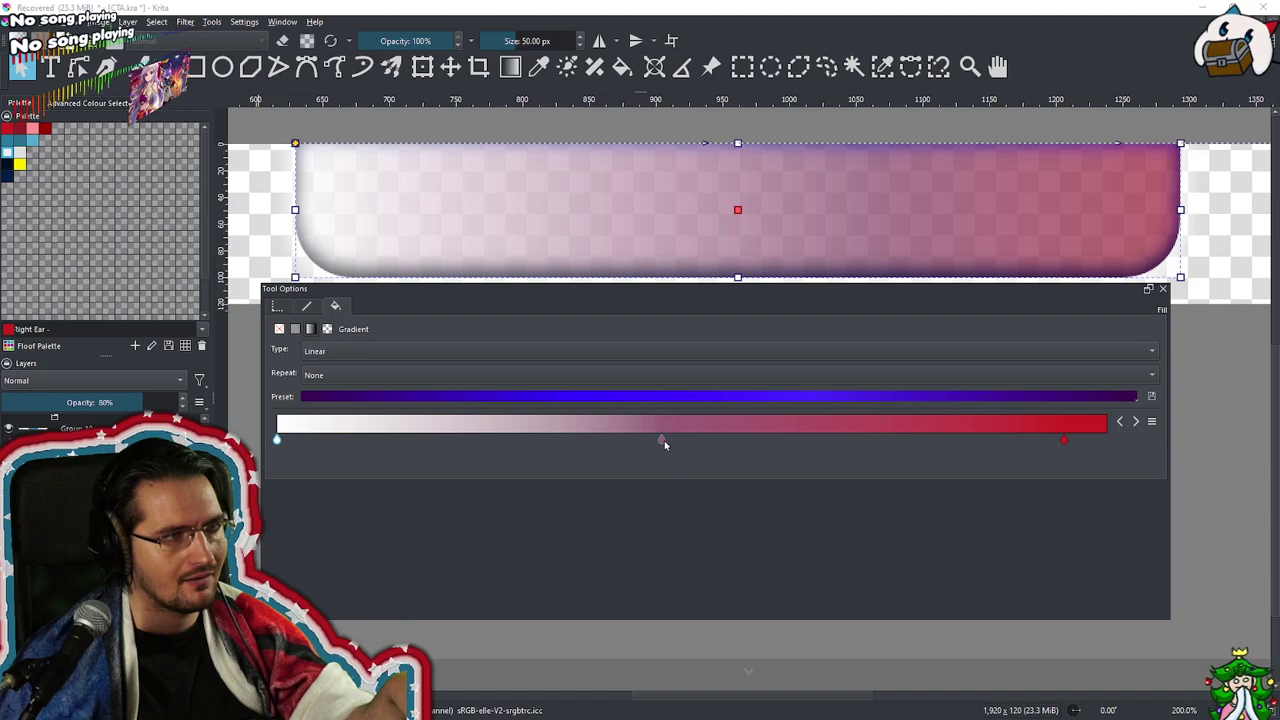
Remove the white stop from the banner gradient and move the purple stop to the start
left_click_drag(664, 440, 547, 440)
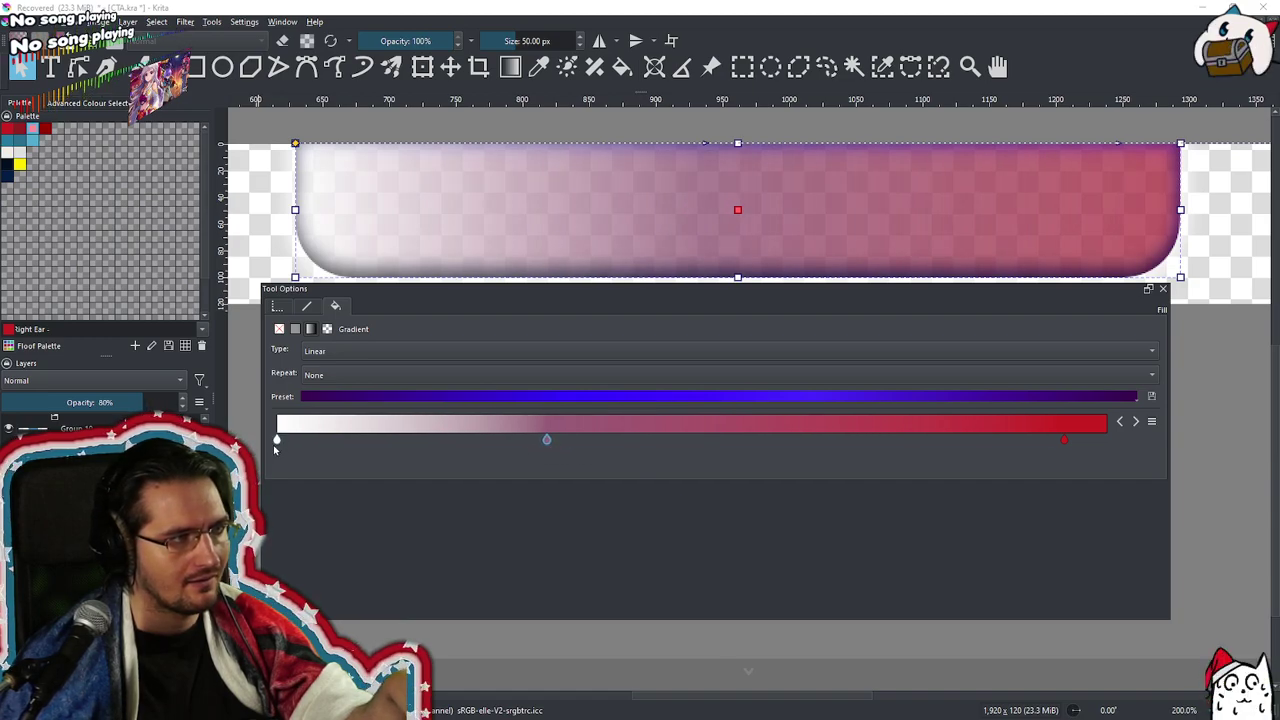
left_click_drag(276, 441, 909, 489)
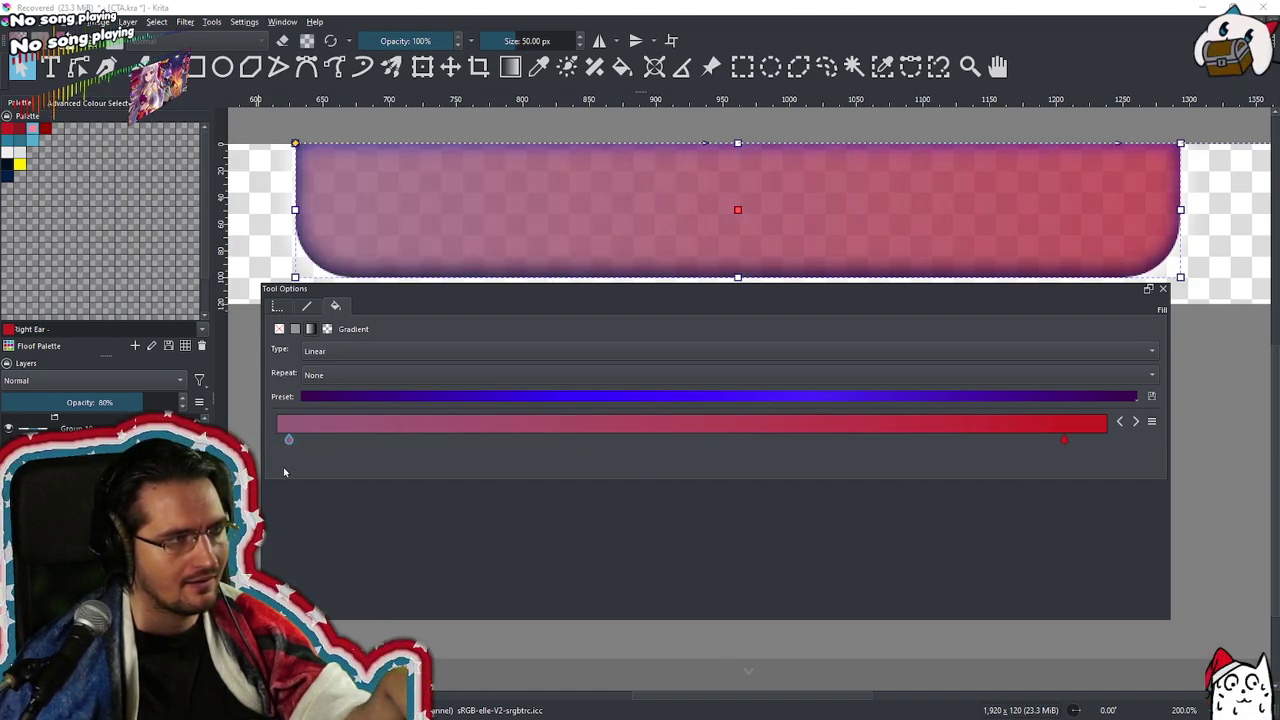
Add two intermediate stops to the banner gradient and spread its stops out along the bar
left_click(677, 440)
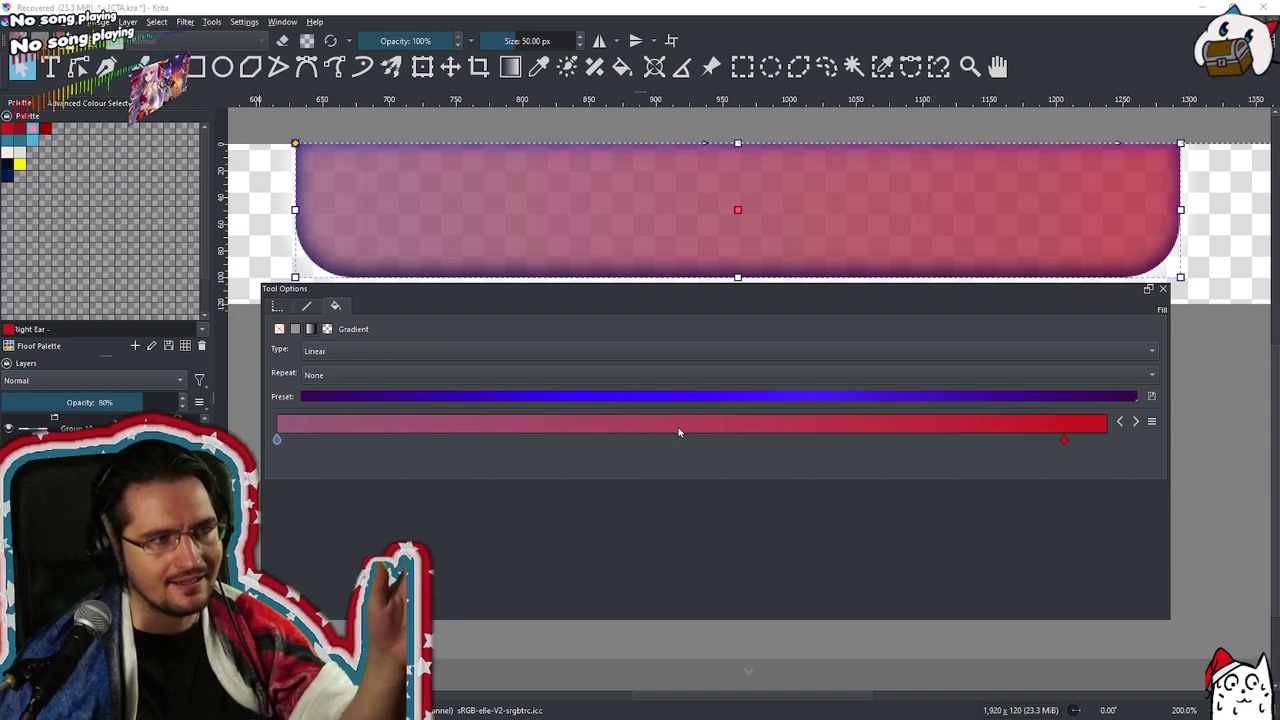
left_click_drag(677, 440, 761, 440)
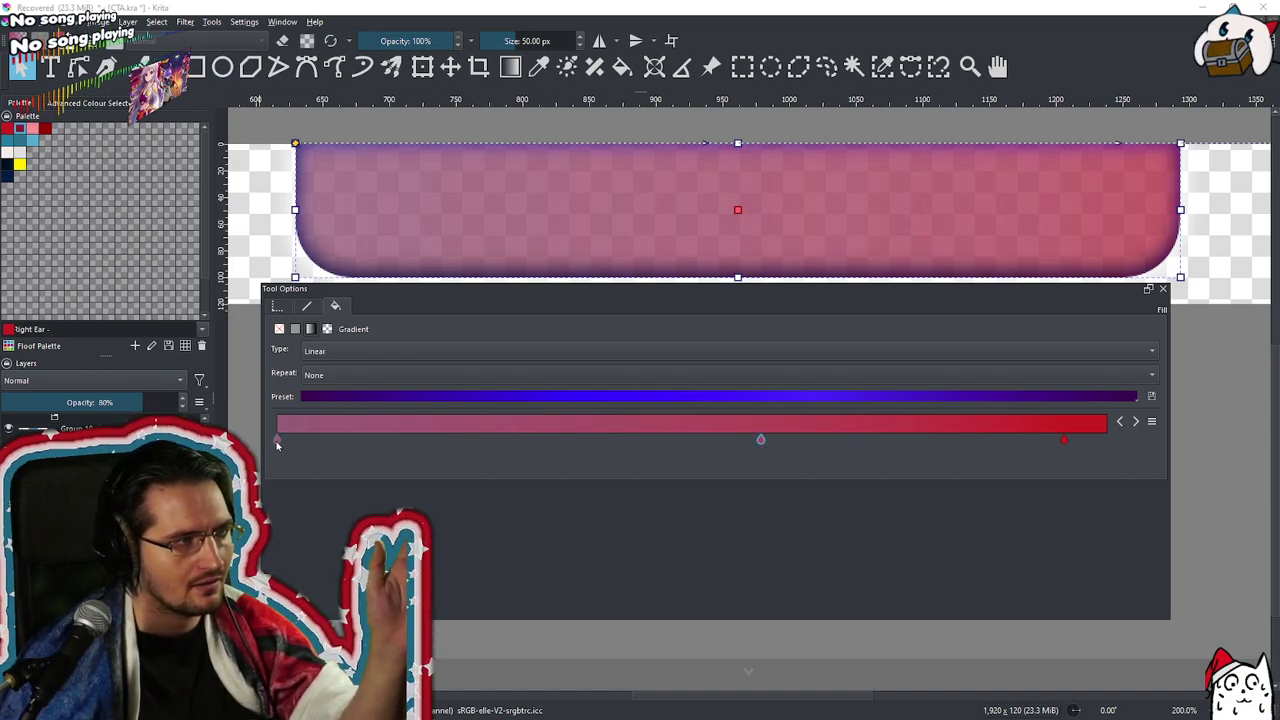
left_click_drag(277, 441, 360, 443)
left_click_drag(758, 441, 777, 442)
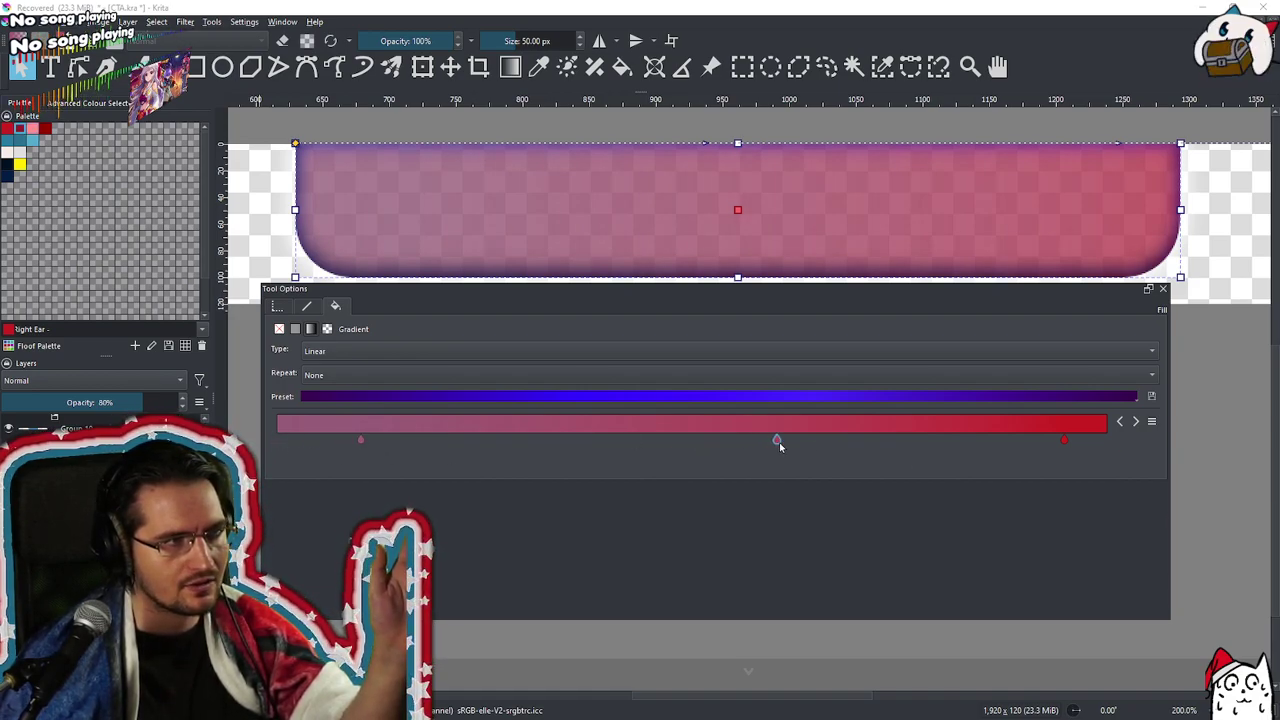
left_click_drag(1064, 440, 1028, 442)
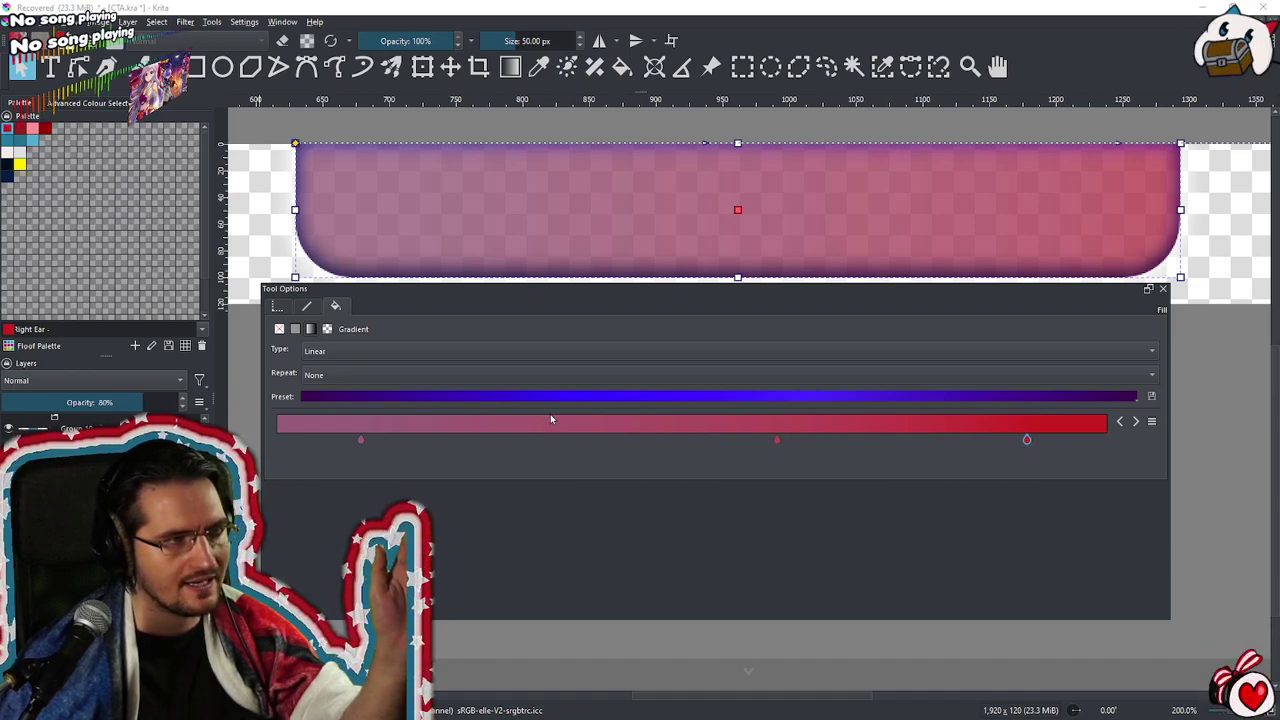
left_click(548, 440)
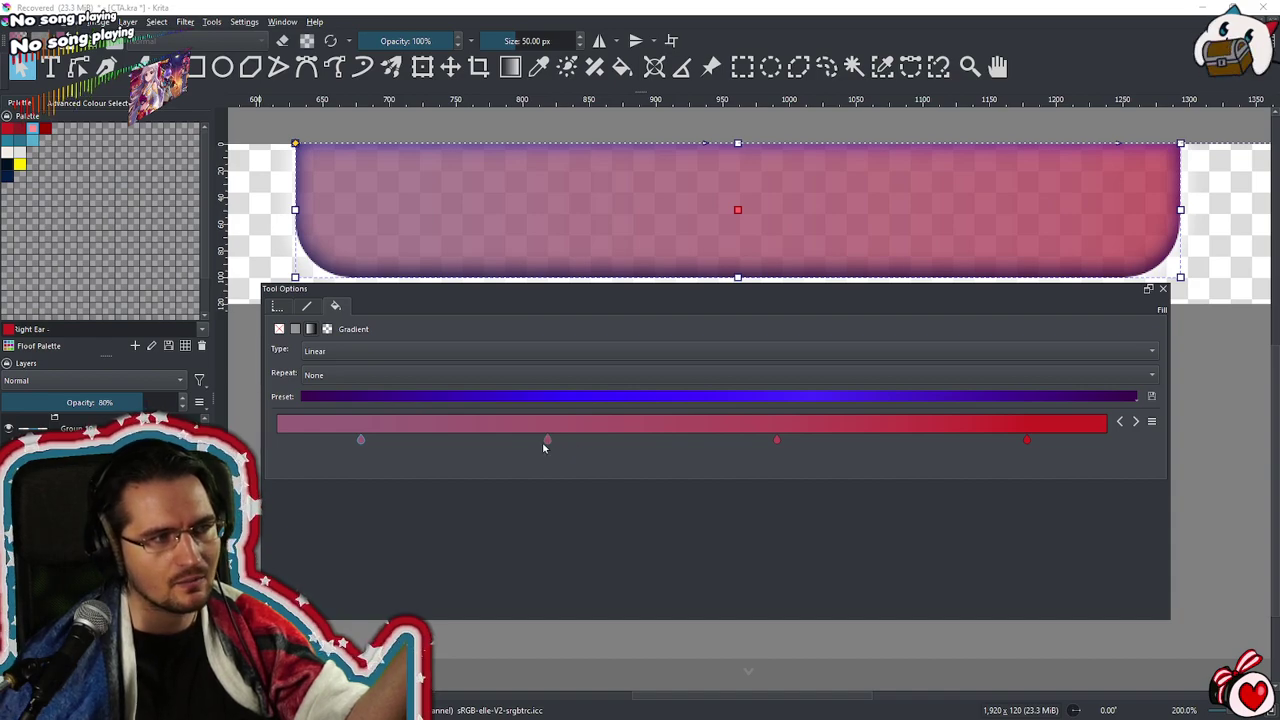
Spread the banner gradient's four stops along the bar, placing the outer two at the very start and very end
left_click_drag(602, 440, 342, 473)
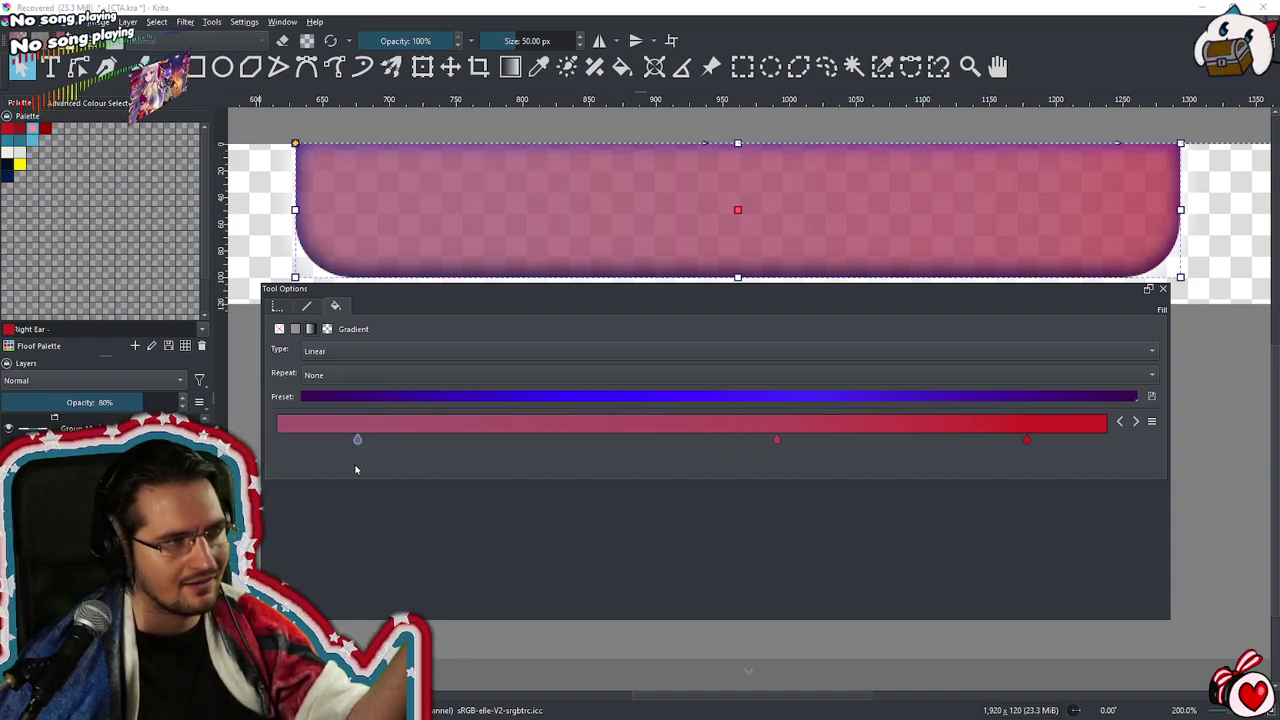
left_click_drag(387, 440, 418, 441)
left_click_drag(305, 437, 323, 495)
left_click(329, 439)
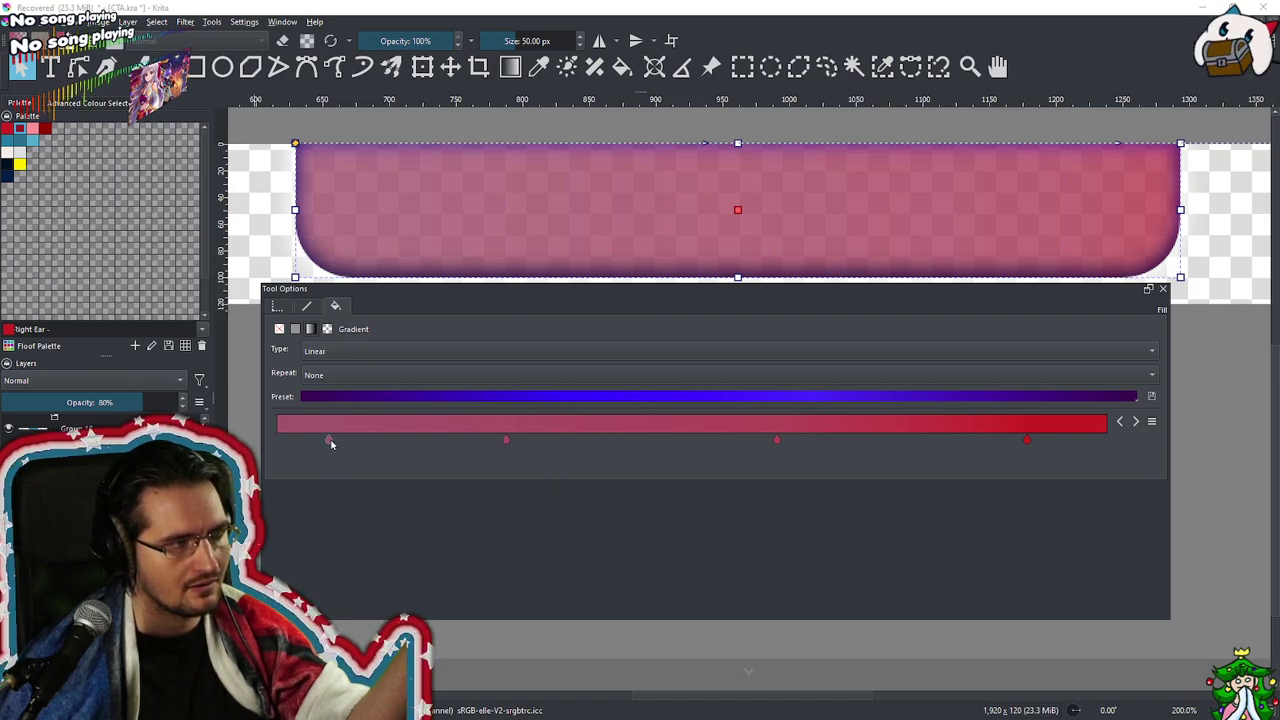
left_click_drag(506, 441, 471, 452)
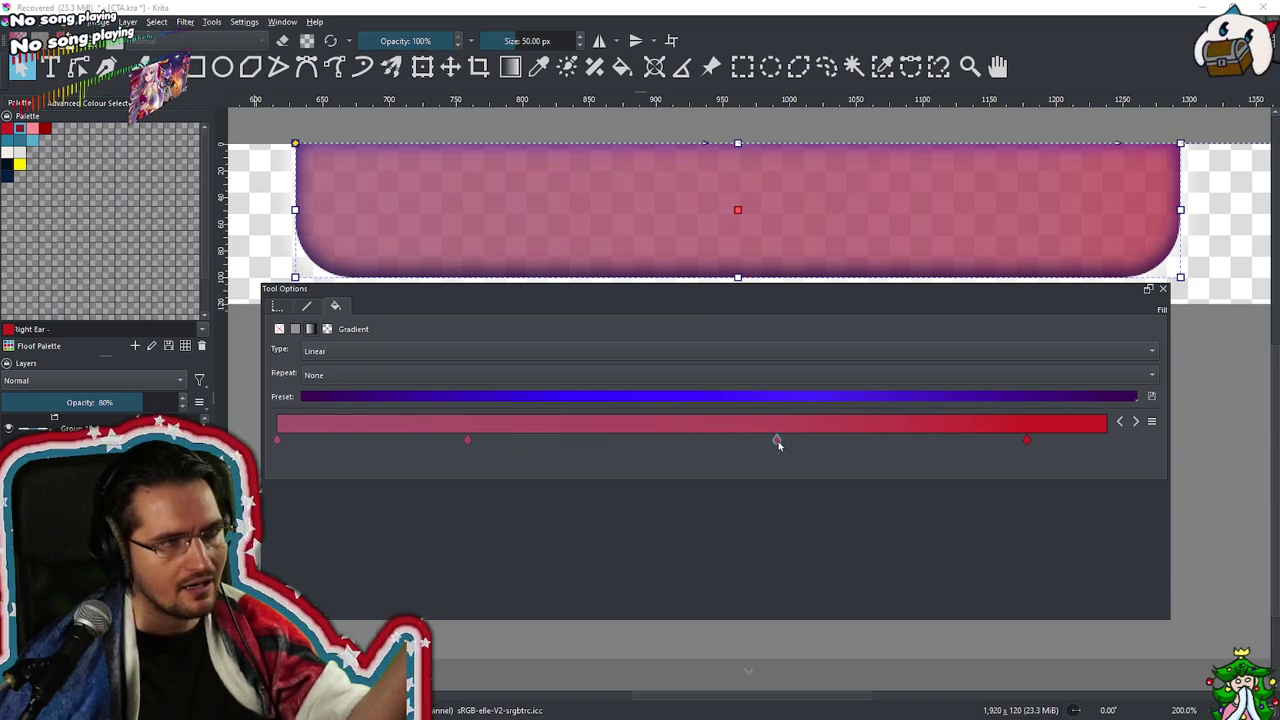
left_click_drag(801, 447, 809, 447)
left_click_drag(1033, 446, 1038, 446)
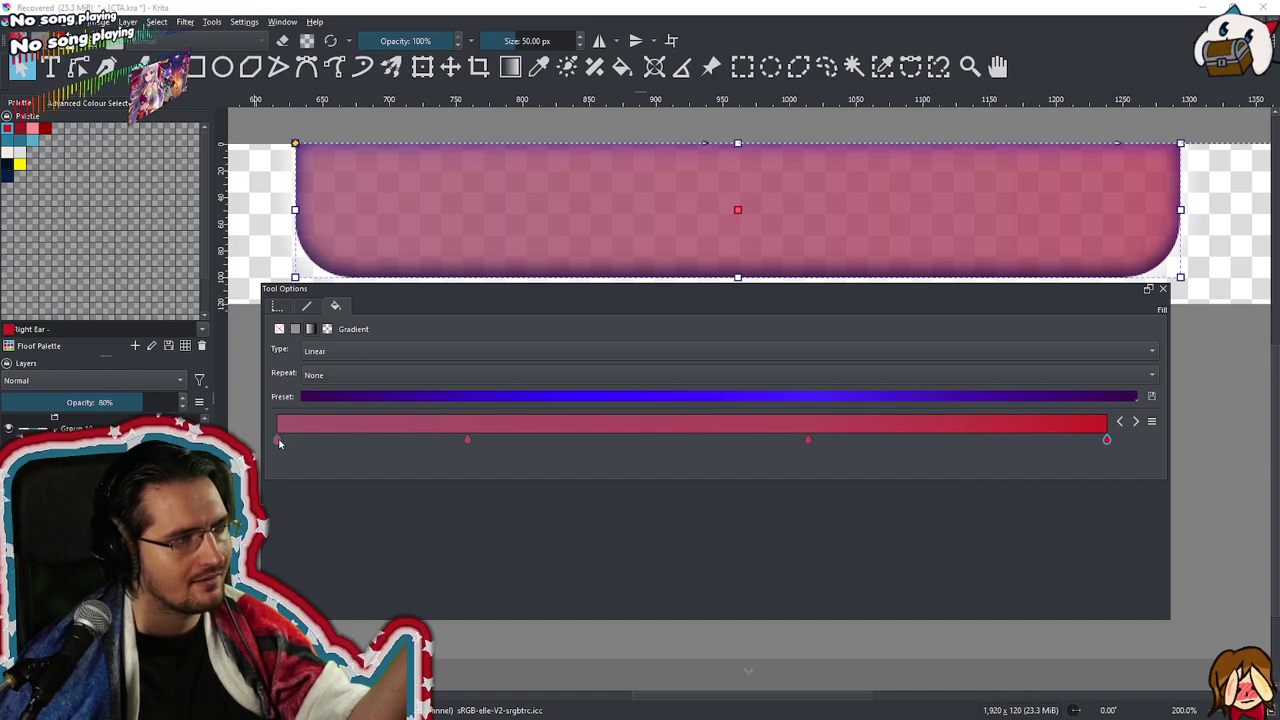
left_click_drag(279, 443, 288, 445)
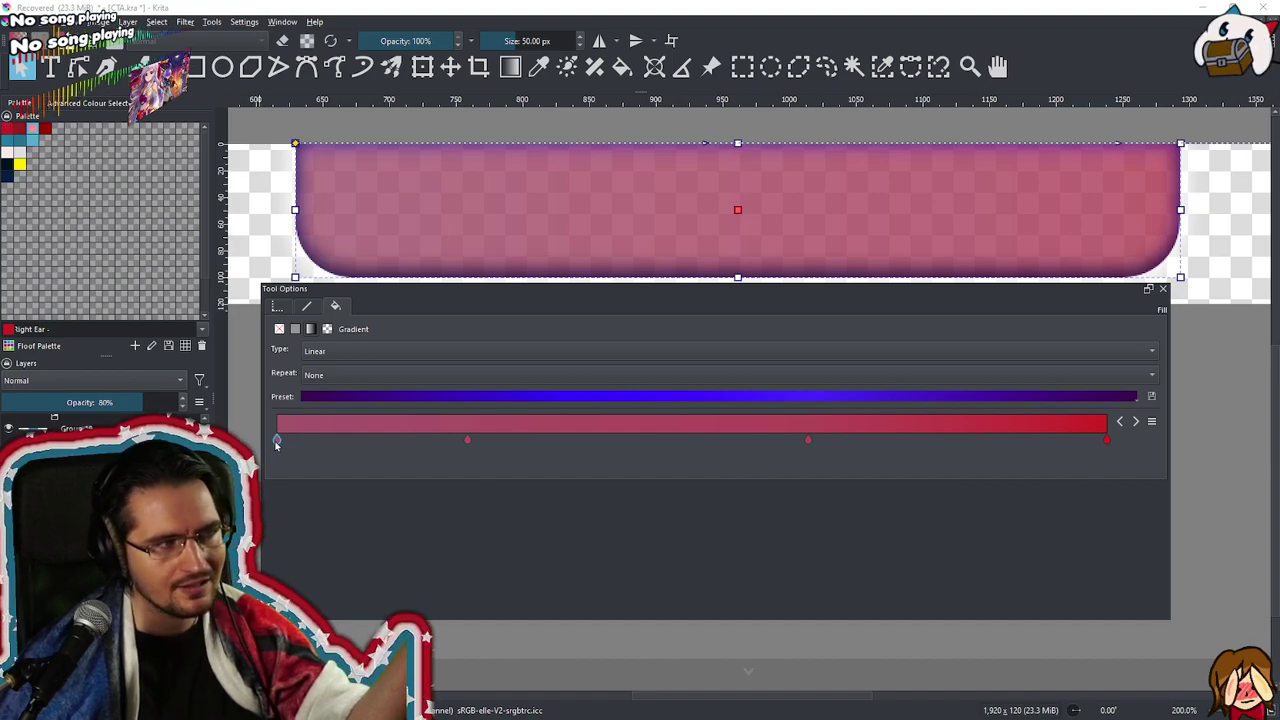
Recolour the banner gradient's first stop with the Left Ear palette blue, #247ba0
double_click(277, 442)
left_click(713, 314)
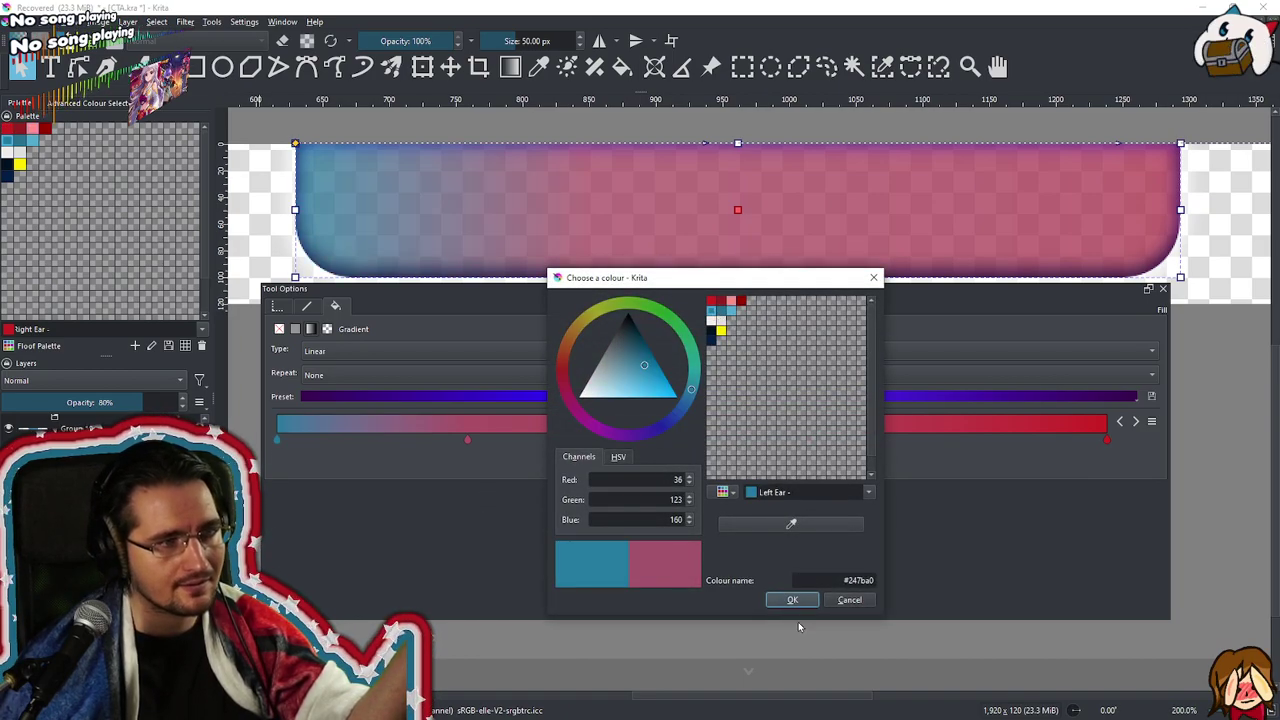
left_click(792, 600)
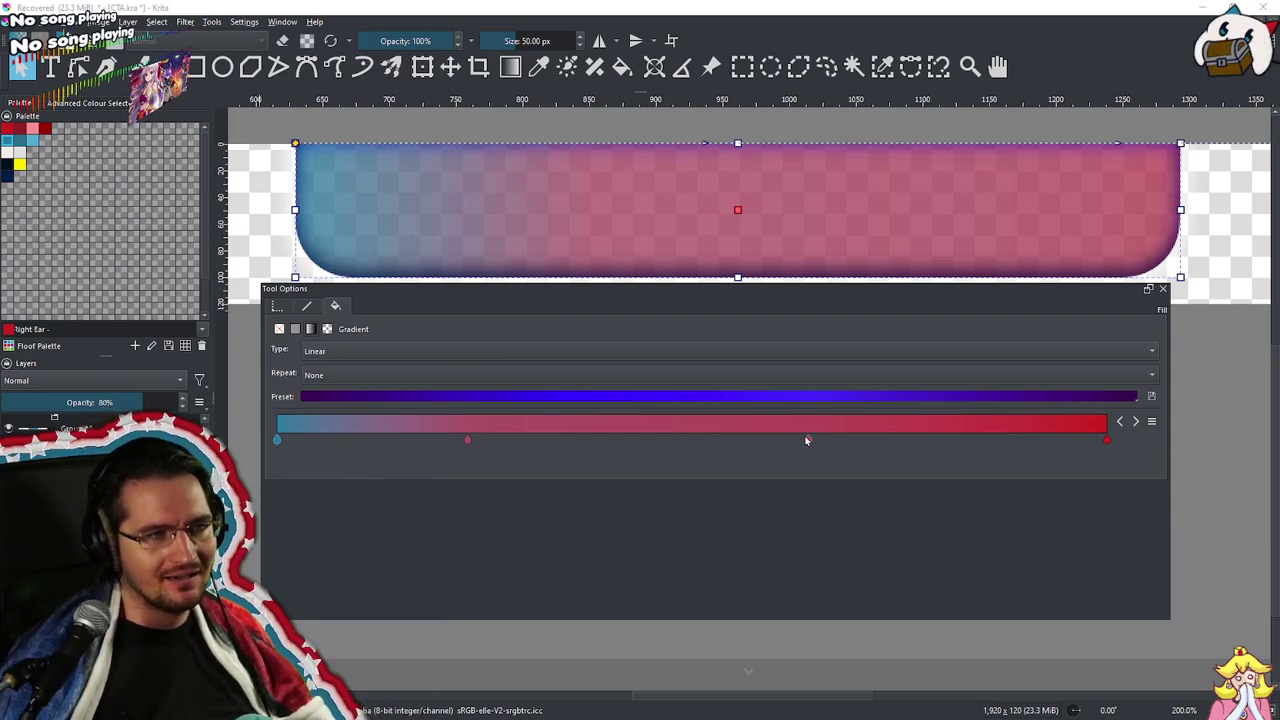
Replace the banner gradient's second stop with a fresh one and try to recolour it with the palette white
left_click(806, 440)
left_click_drag(469, 440, 471, 488)
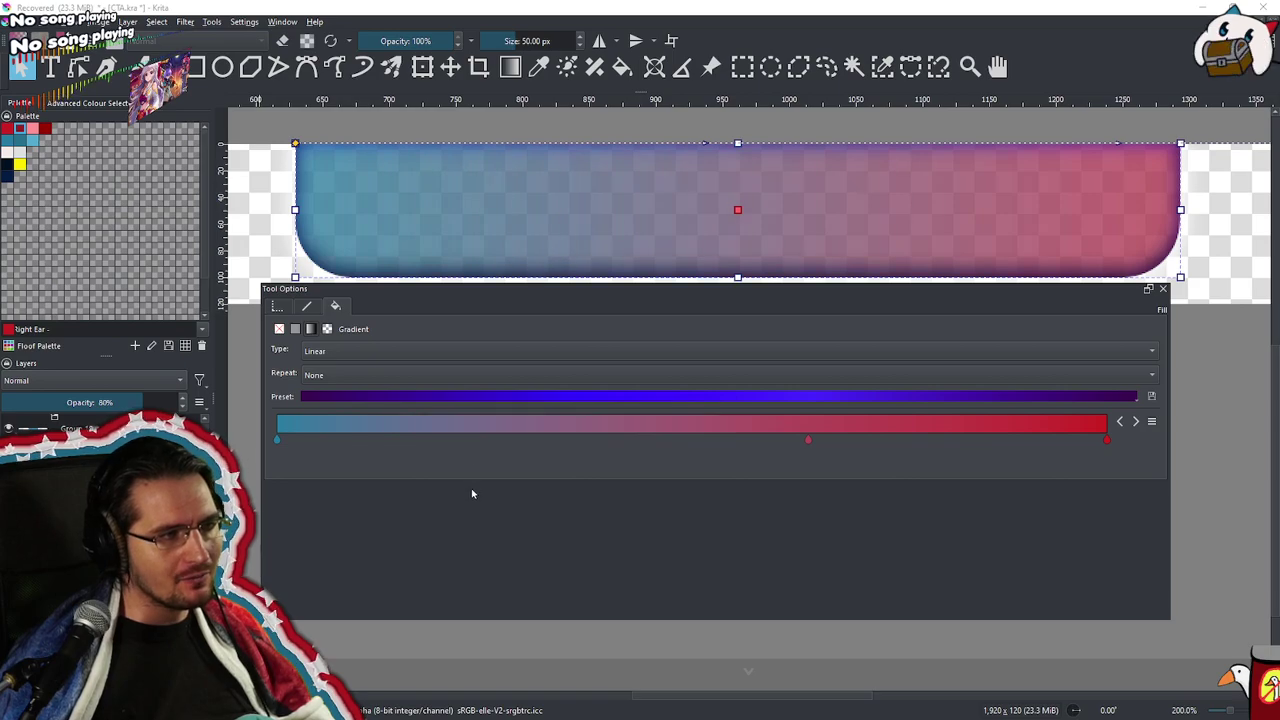
left_click(485, 440)
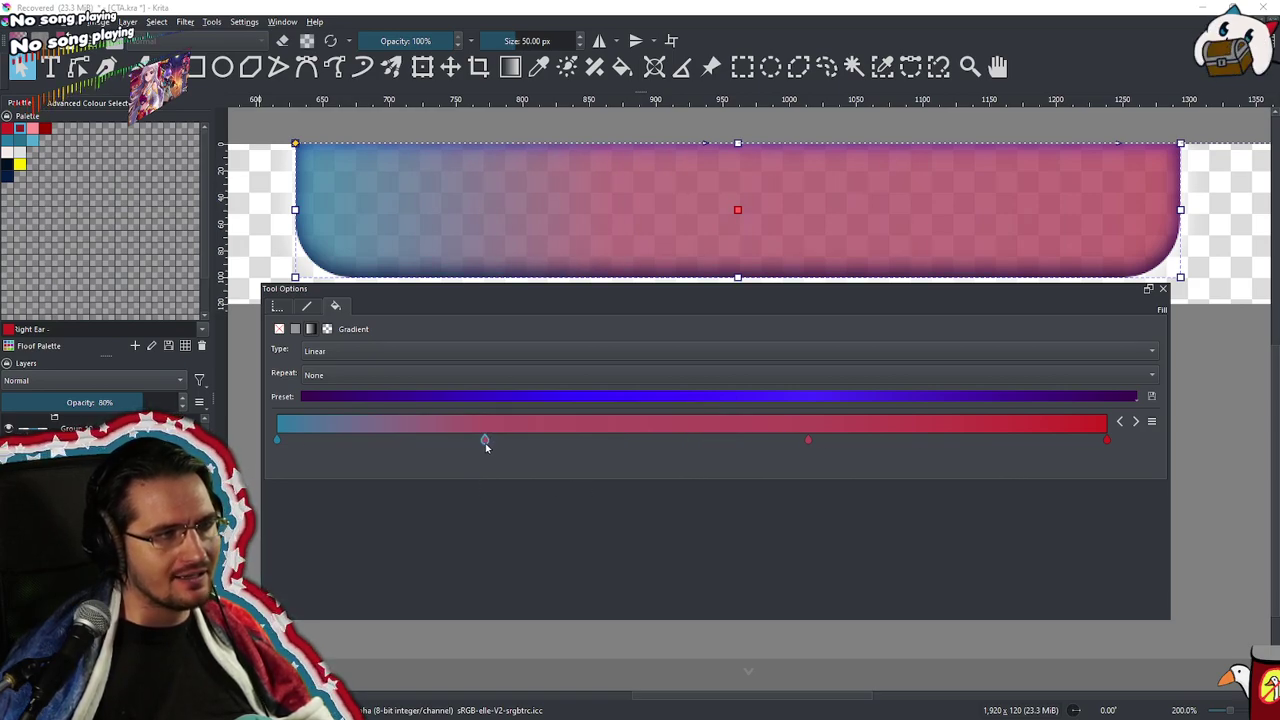
double_click(461, 442)
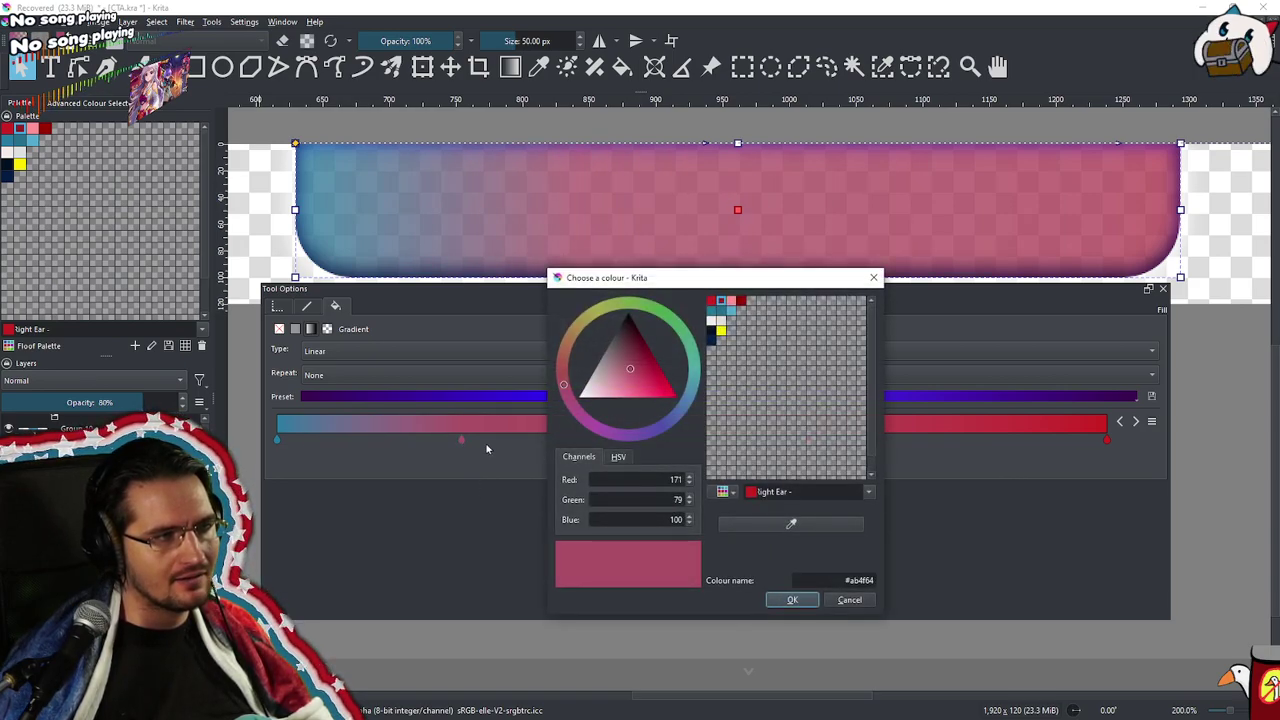
left_click(716, 336)
left_click(778, 599)
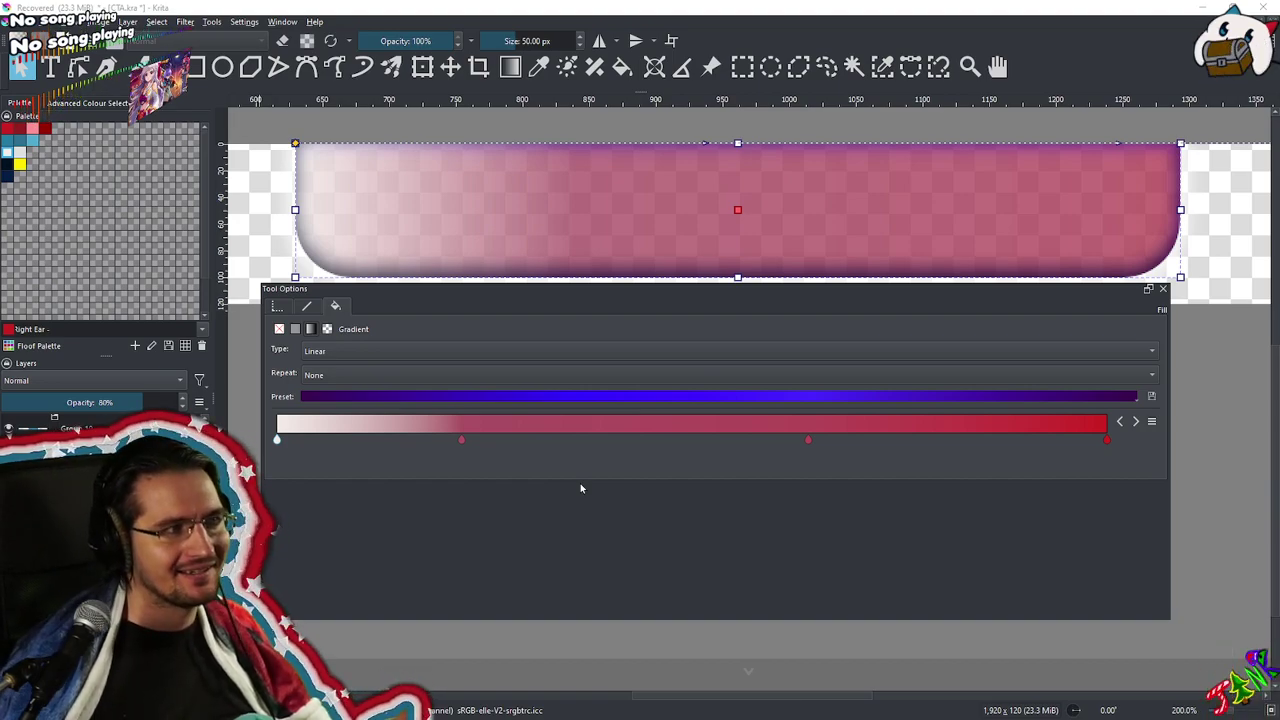
Switch the banner gradient's type to Radial and back to Linear
left_click(388, 351)
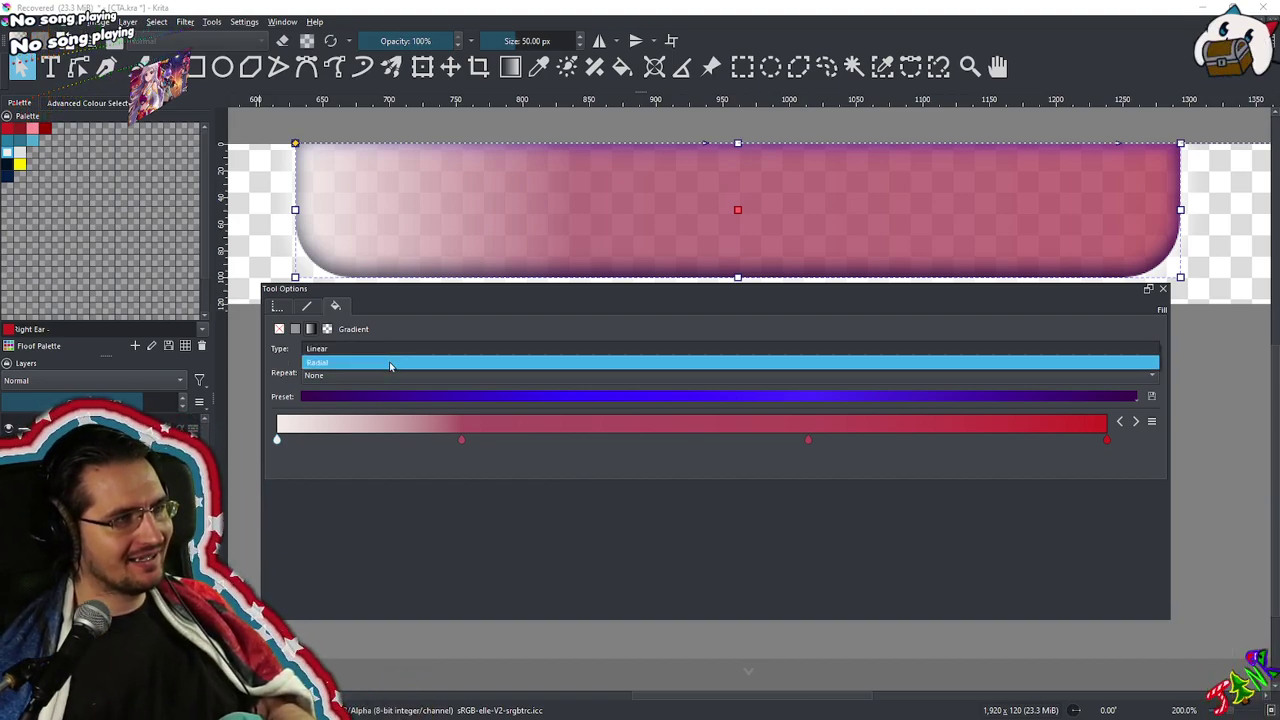
left_click(390, 363)
left_click(402, 352)
left_click(416, 340)
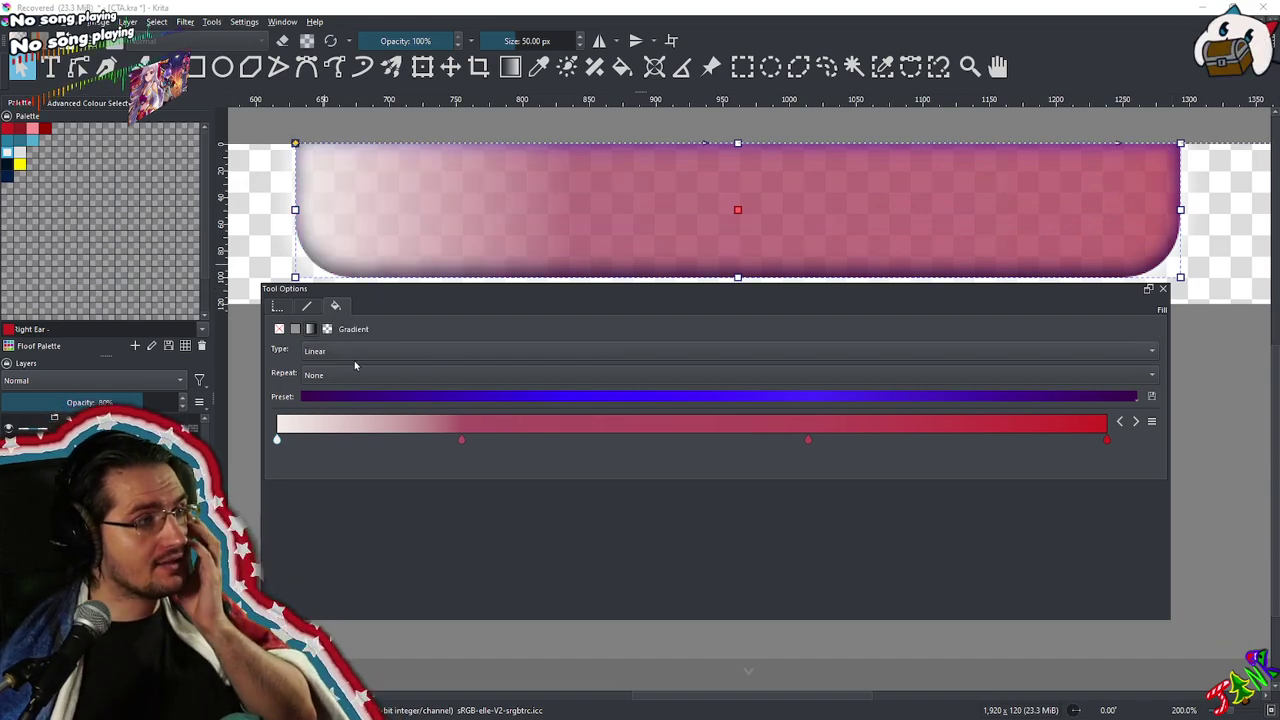
left_click(100, 21)
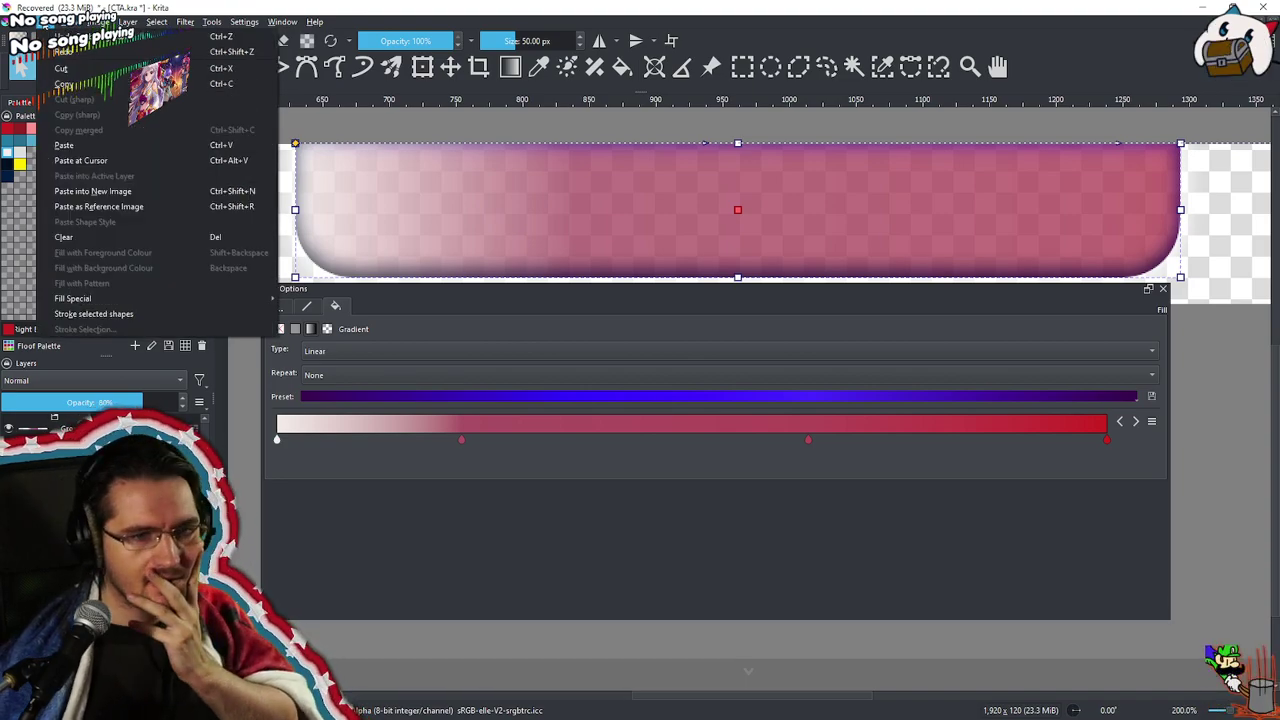
mouse_move(66, 24)
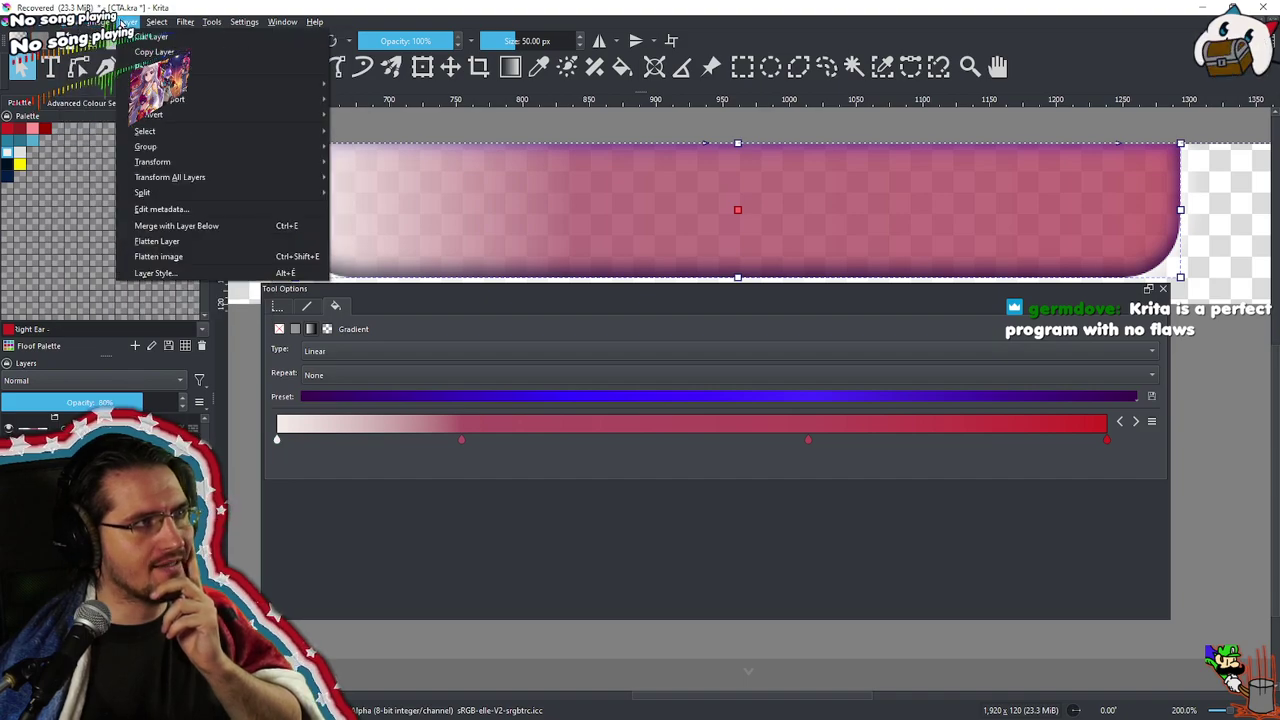
left_click(138, 6)
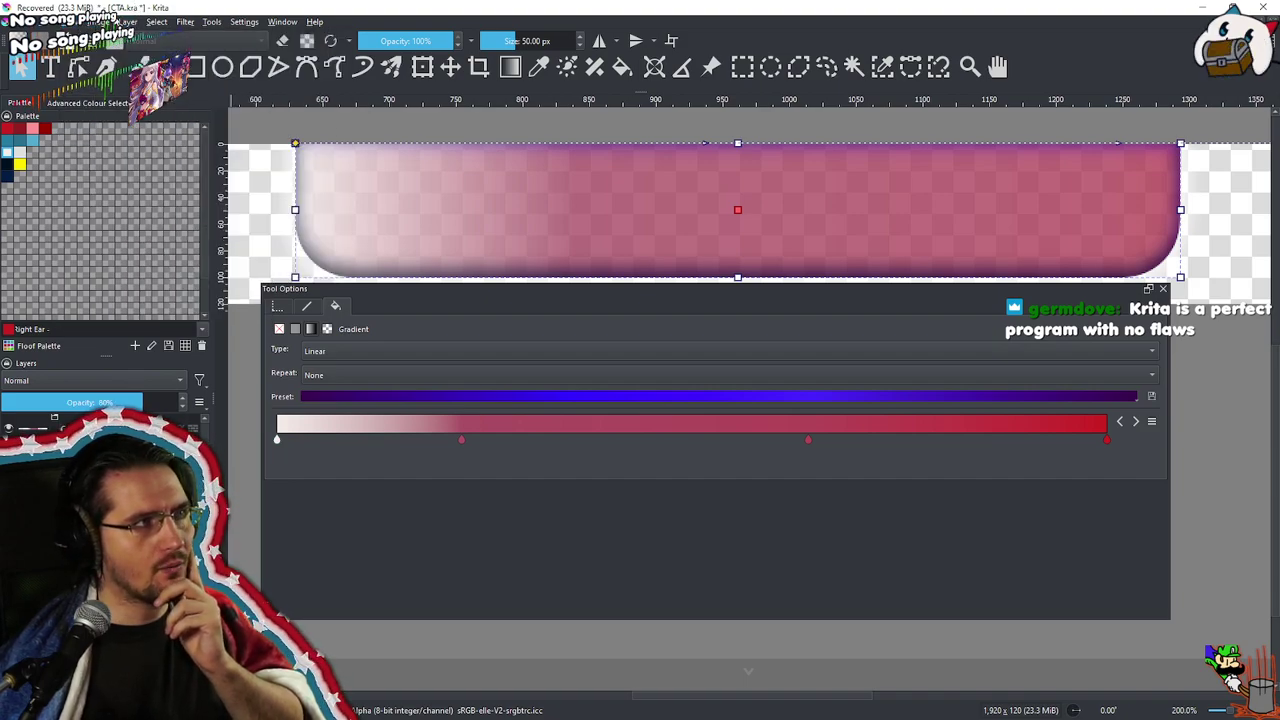
left_click(128, 22)
left_click(174, 21)
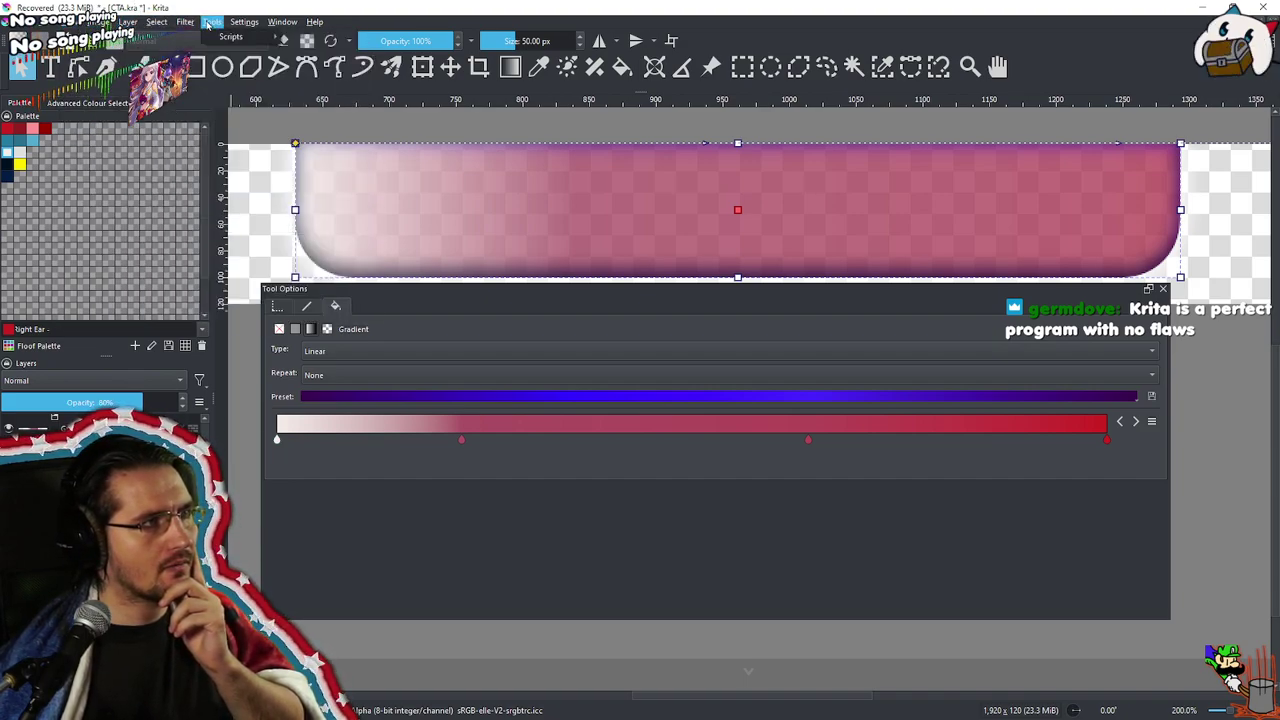
Show the Patterns docker and dock it together with the Palette docker
left_click(235, 23)
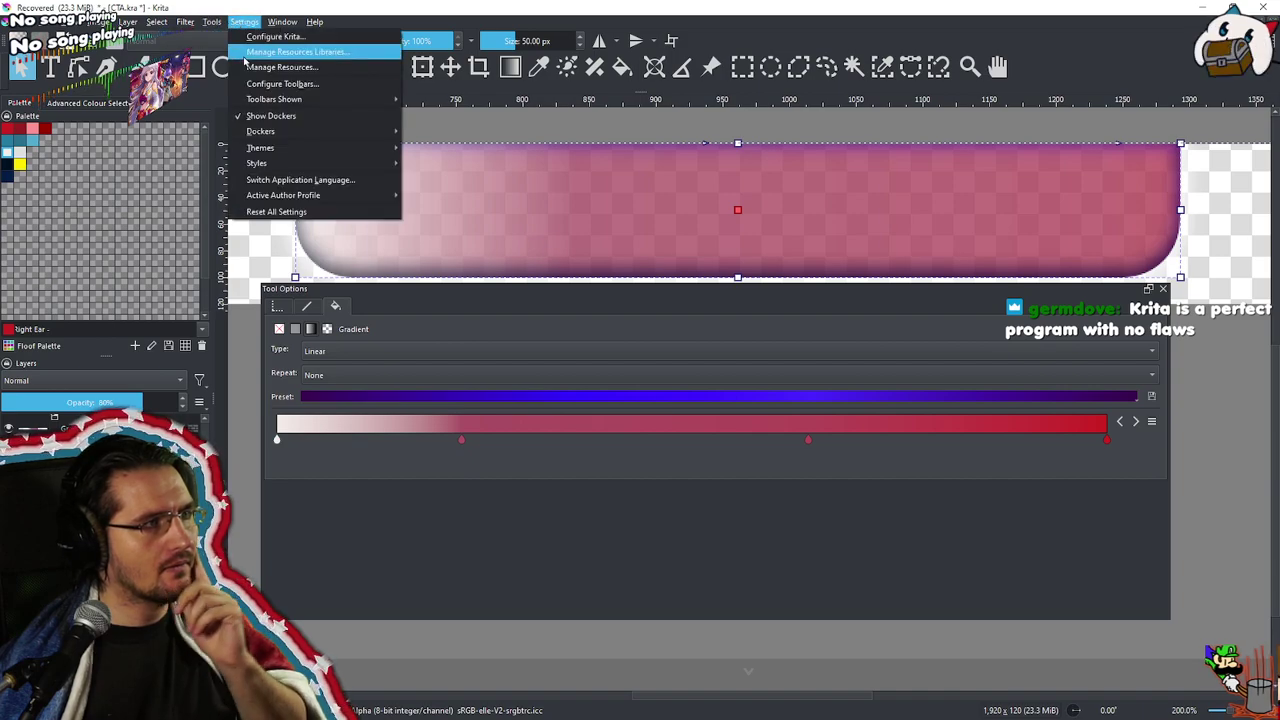
mouse_move(262, 131)
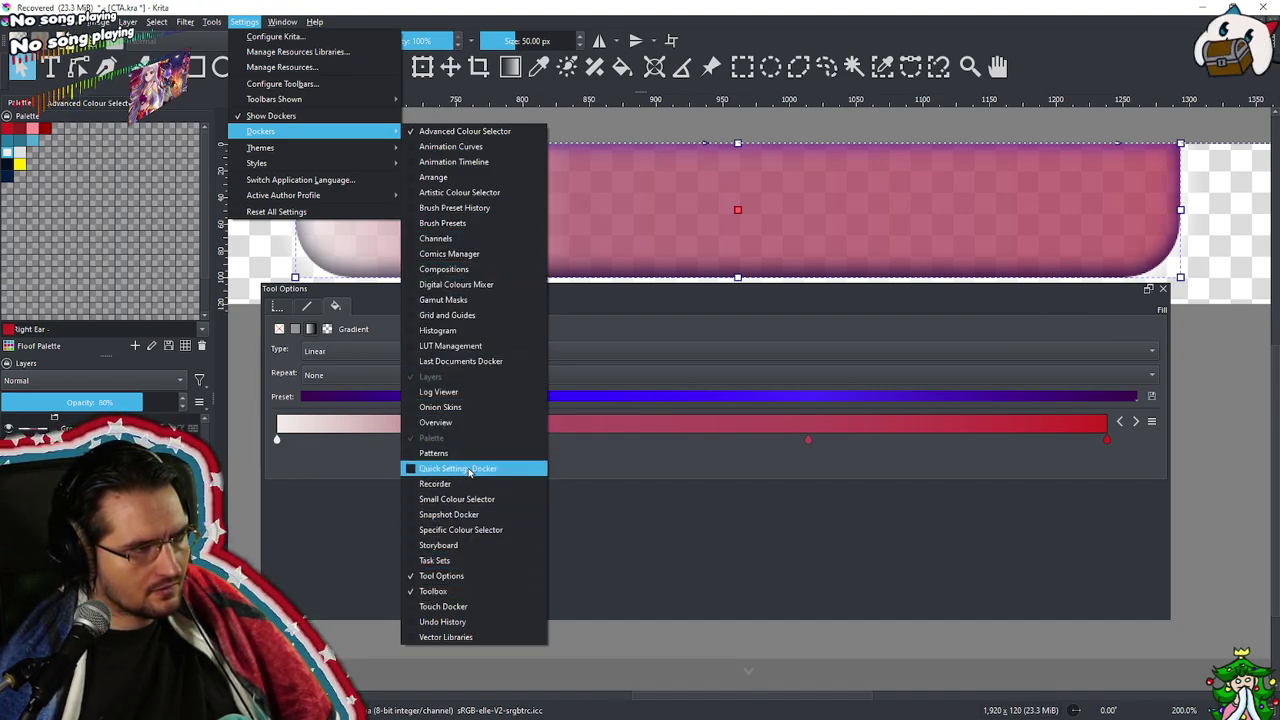
key("Escape")
key("Escape")
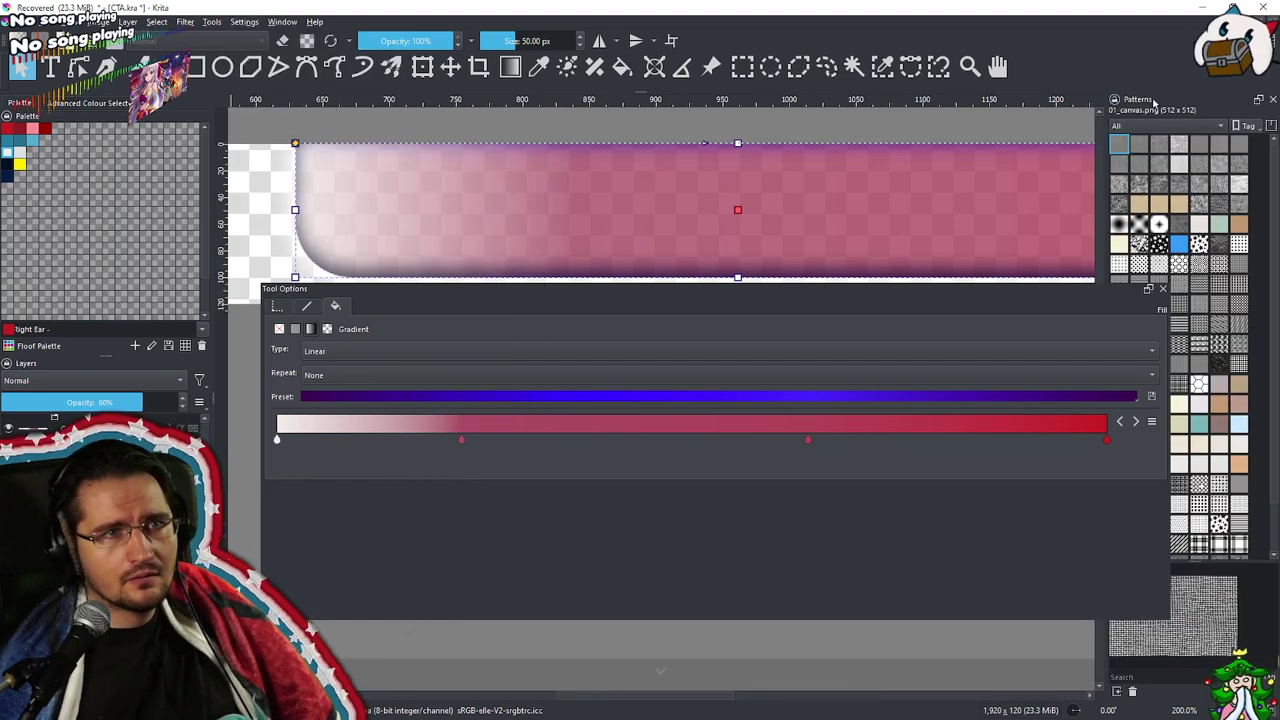
left_click_drag(1155, 99, 67, 110)
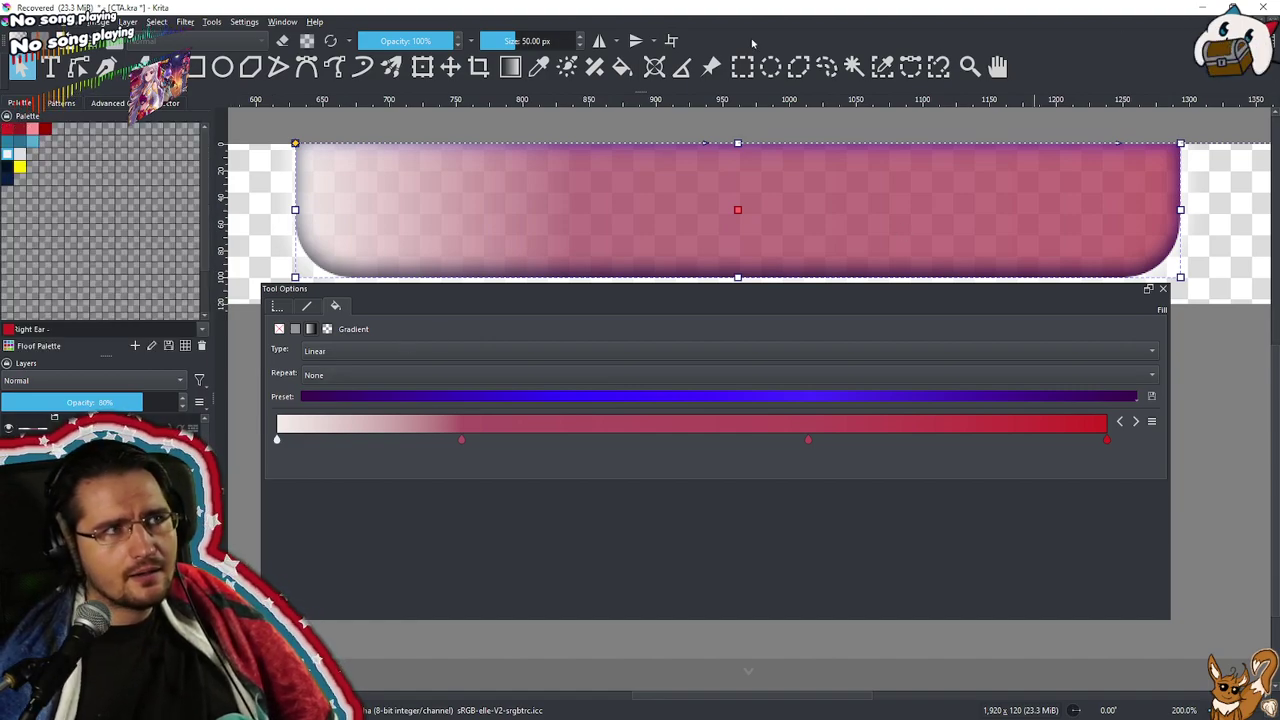
left_click(157, 21)
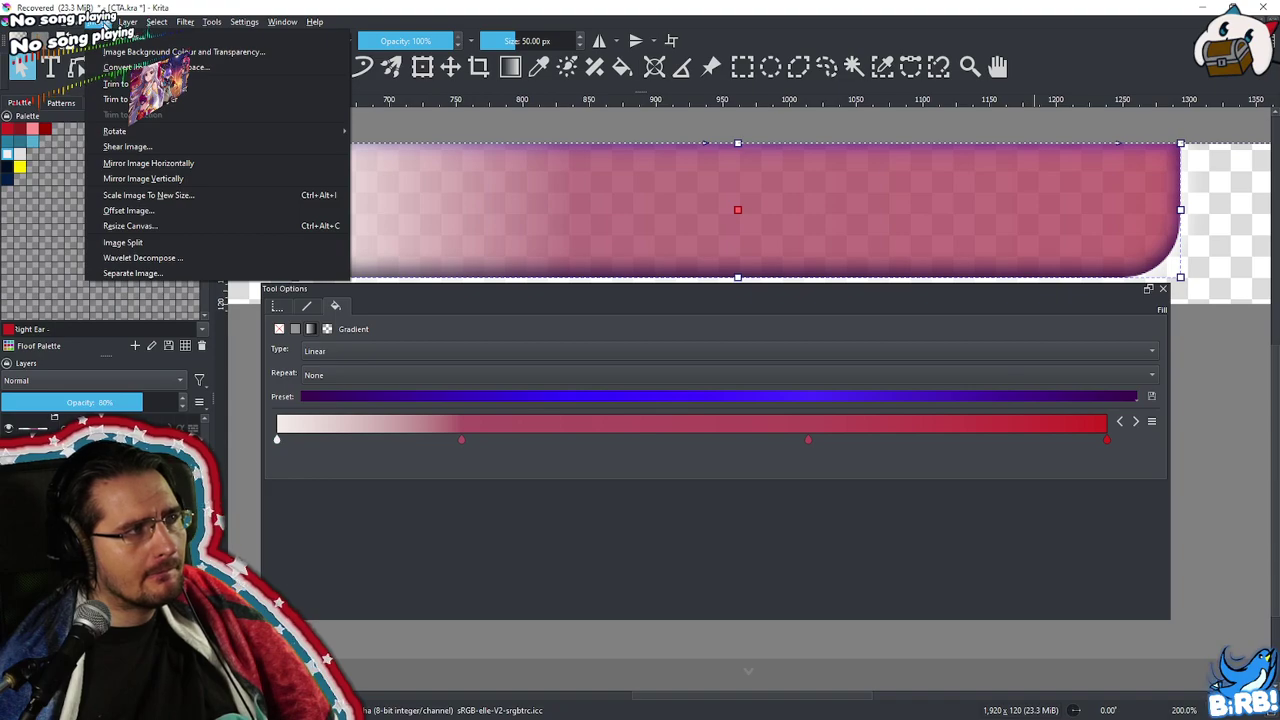
left_click(100, 21)
left_click(72, 21)
left_click(72, 21)
left_click(45, 21)
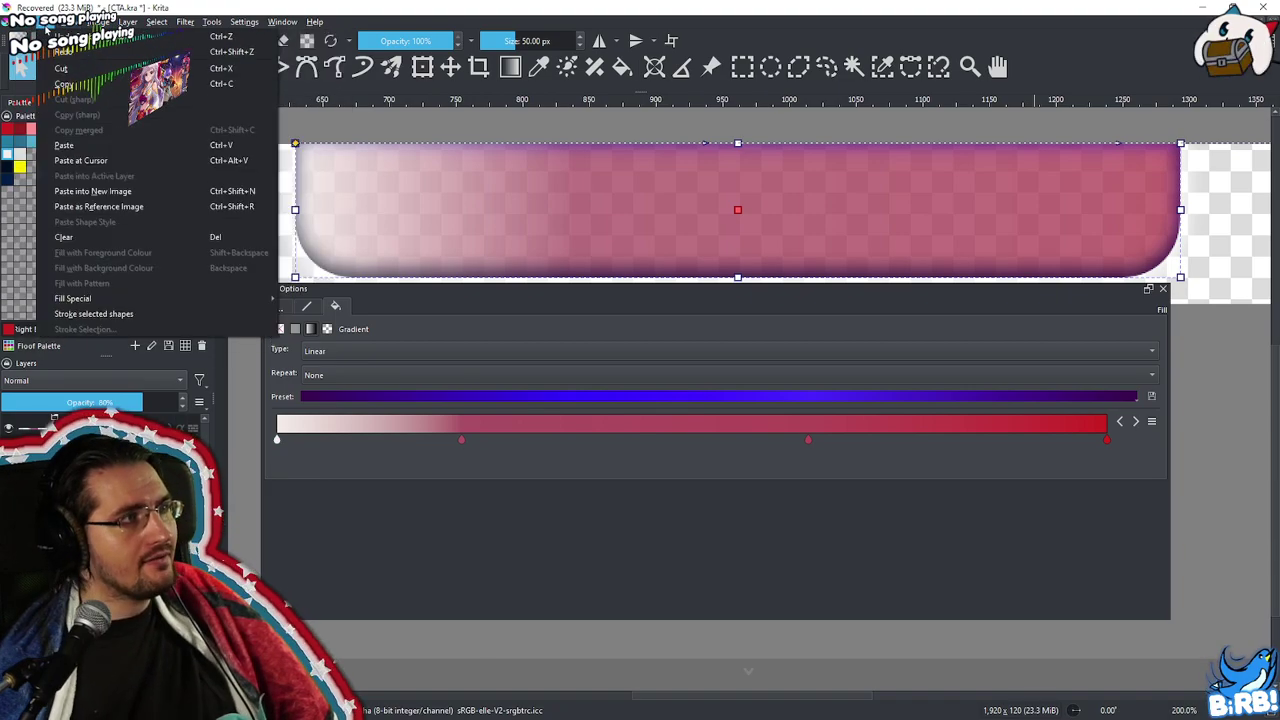
key("Left")
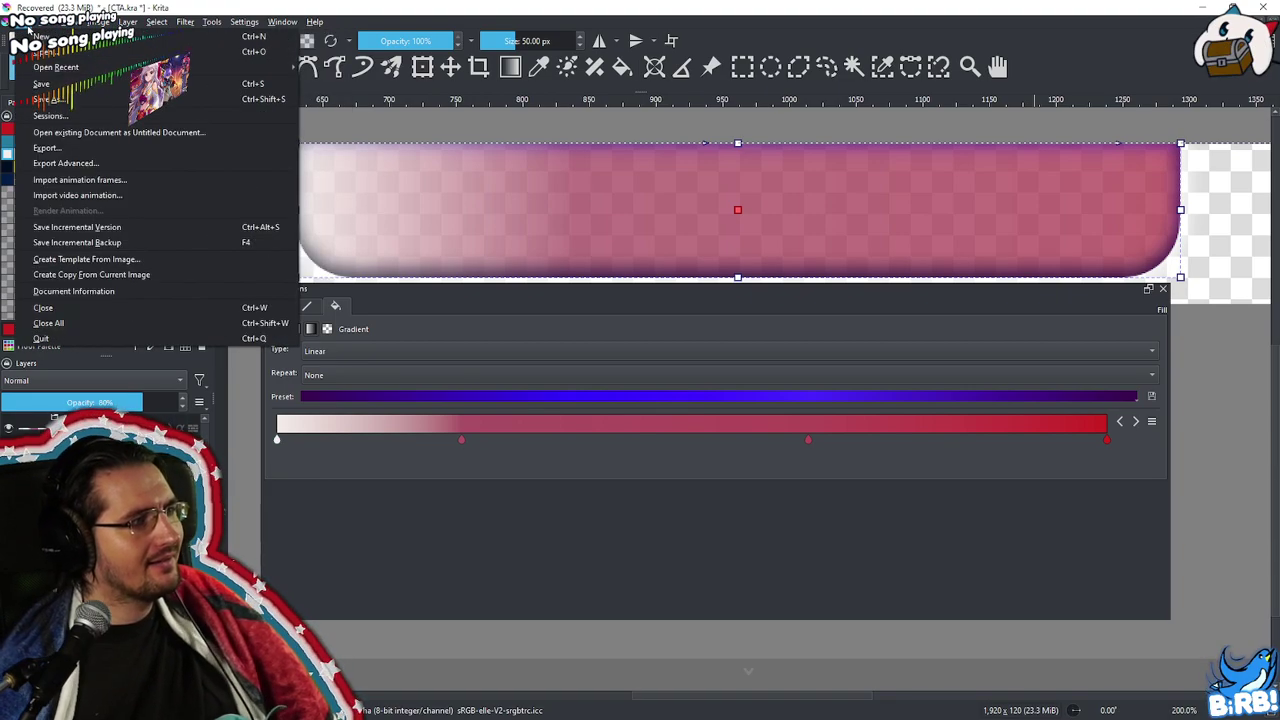
key("Escape")
left_click(72, 21)
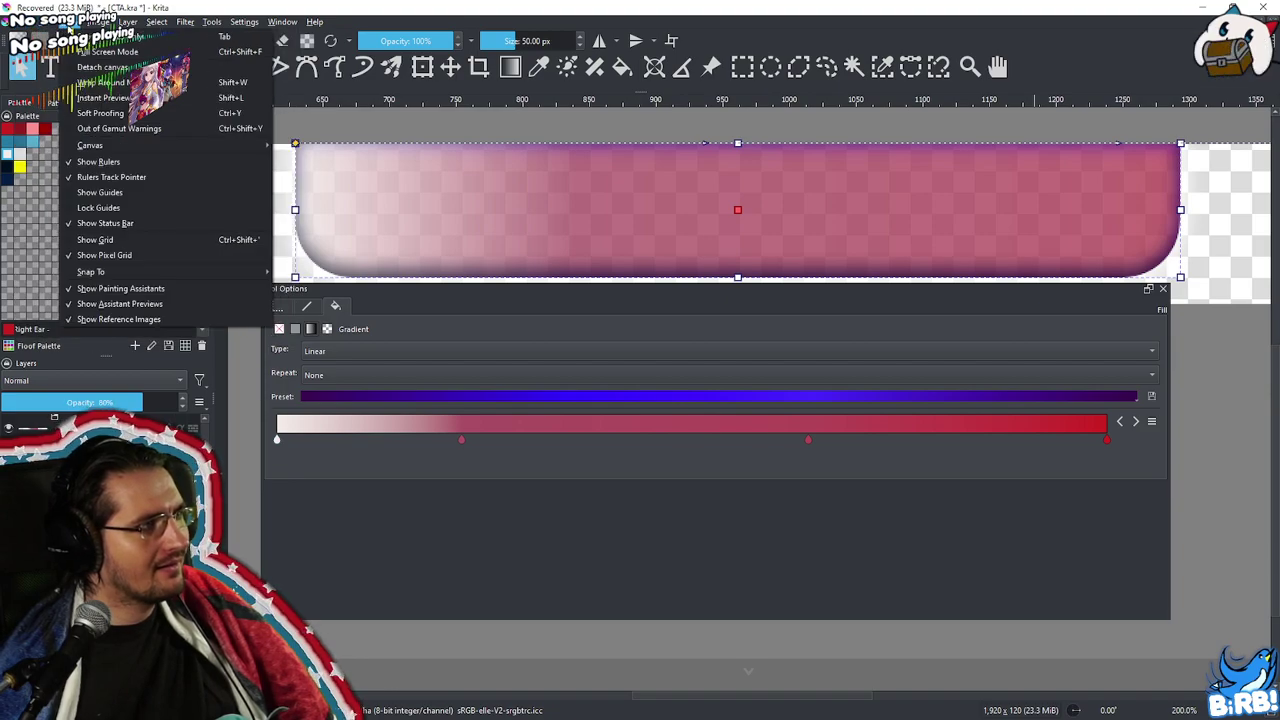
key("Right")
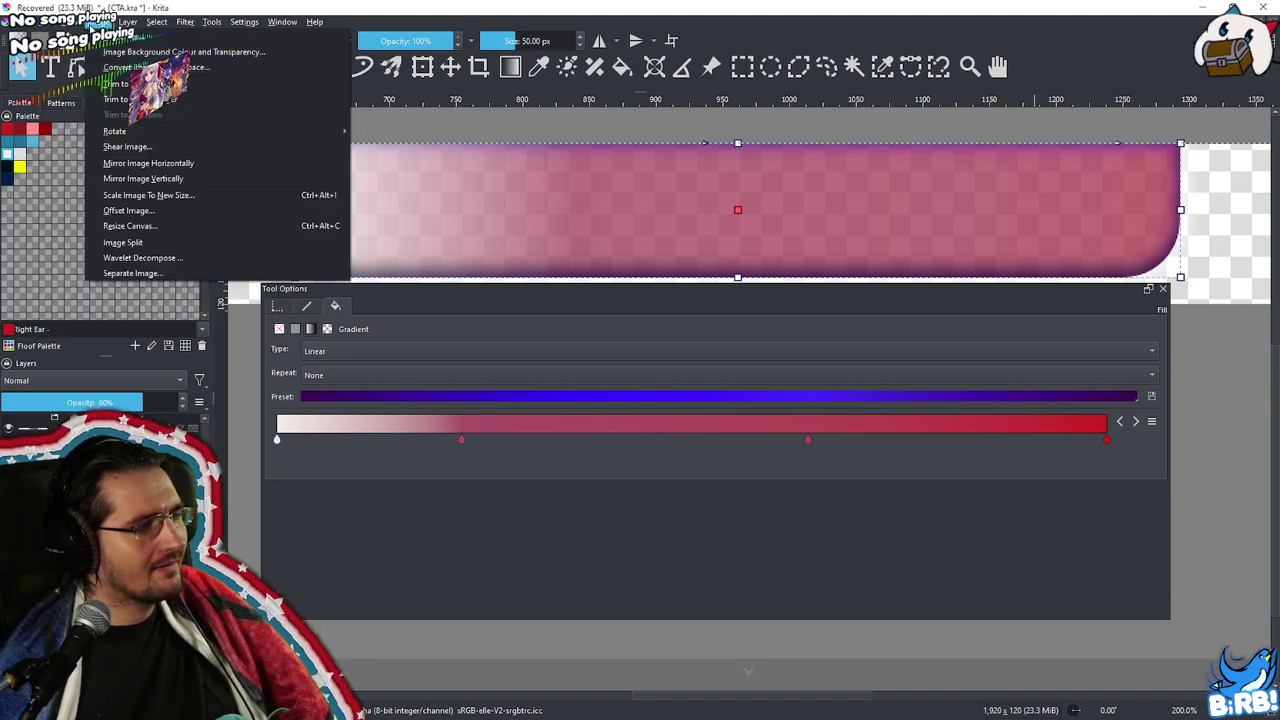
key("Right")
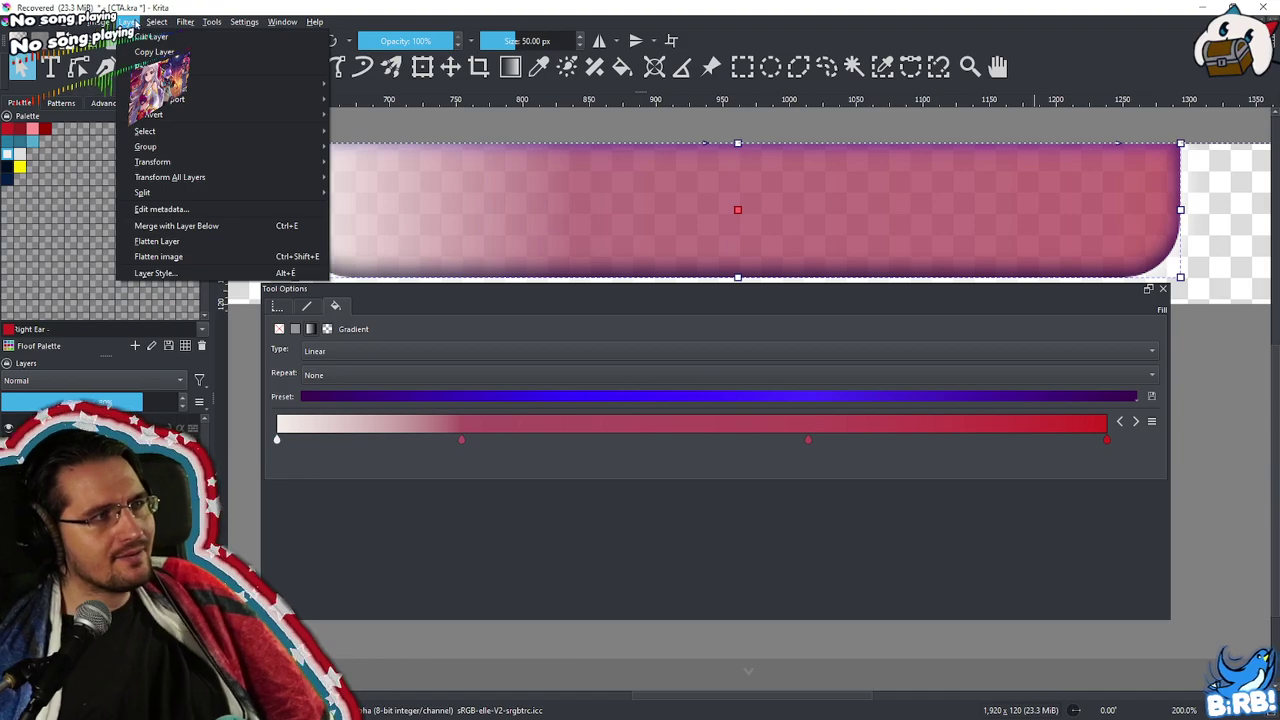
key("Right")
left_click(167, 12)
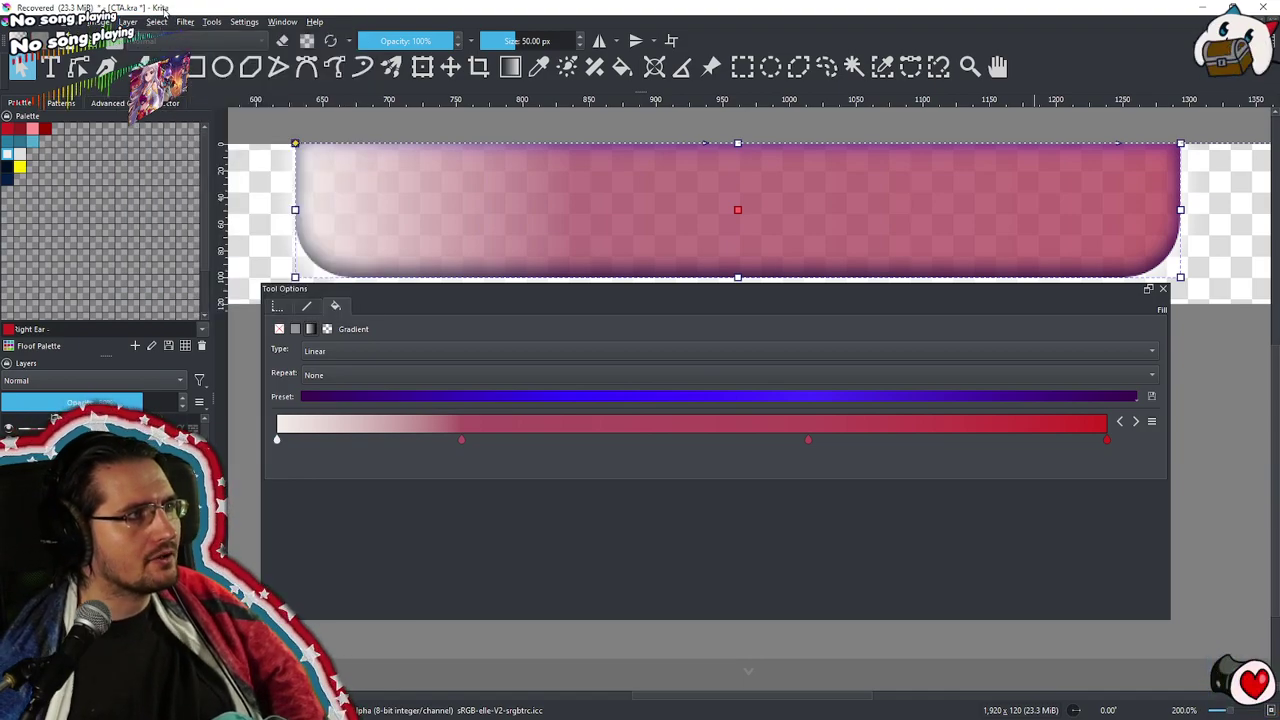
Close the floating Tool Options and start a new custom stop gradient from the gradient chooser
left_click(30, 40)
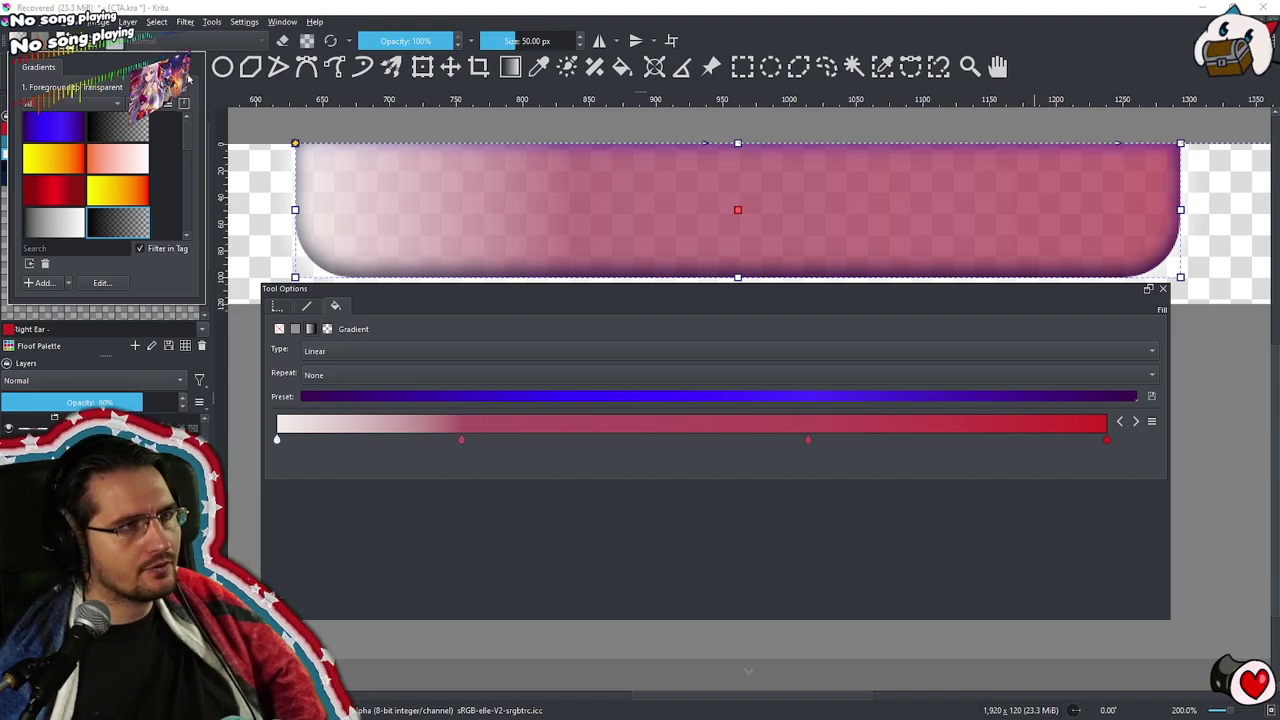
key("Escape")
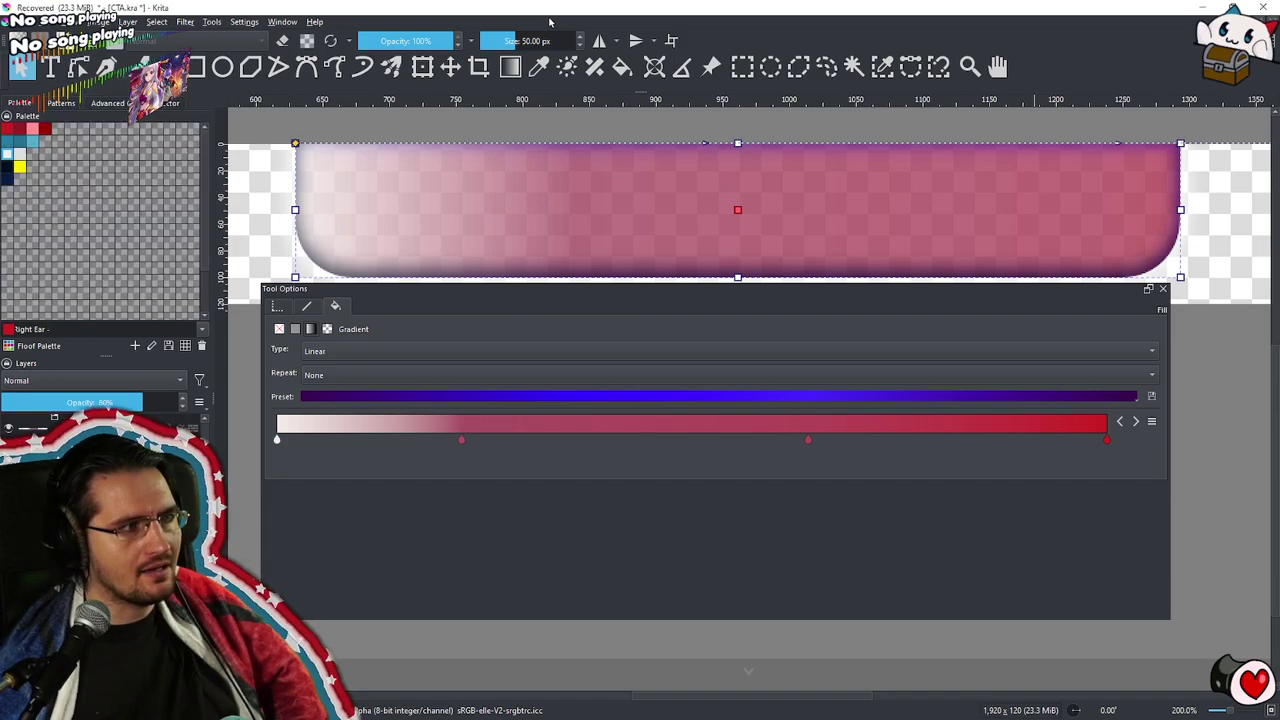
left_click(1163, 290)
left_click(100, 40)
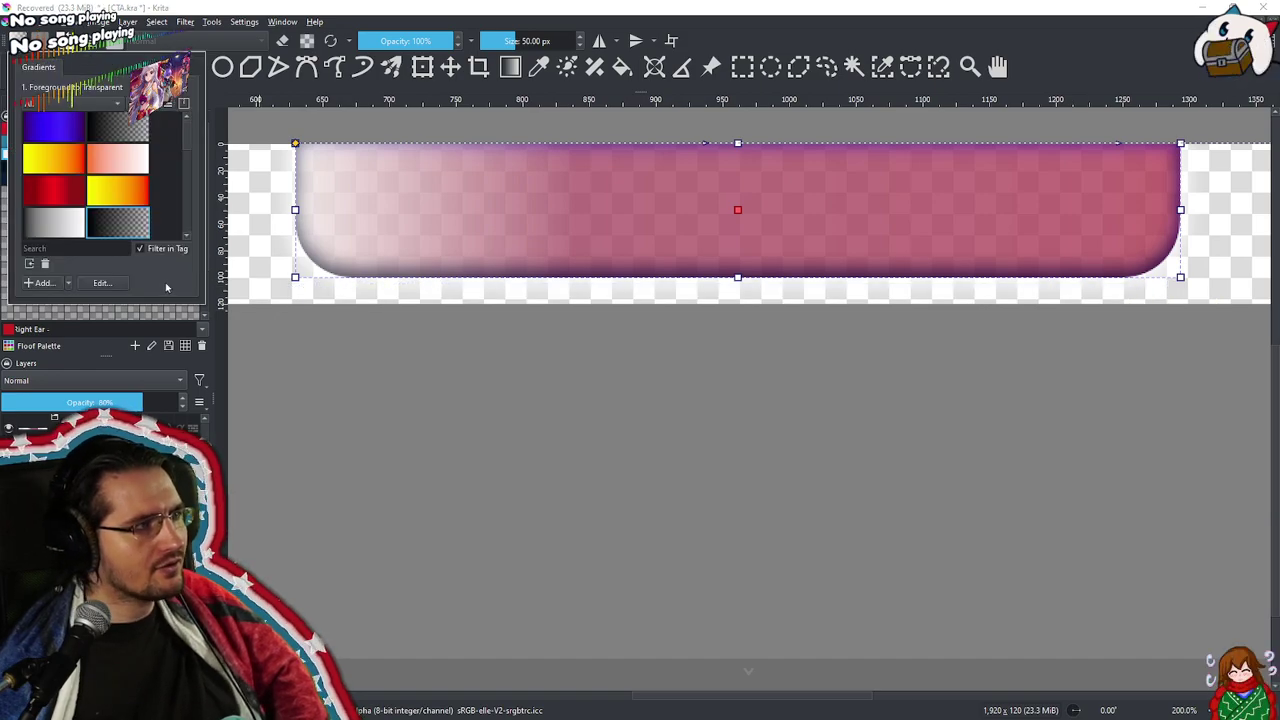
left_click(102, 282)
left_click_drag(195, 97, 761, 353)
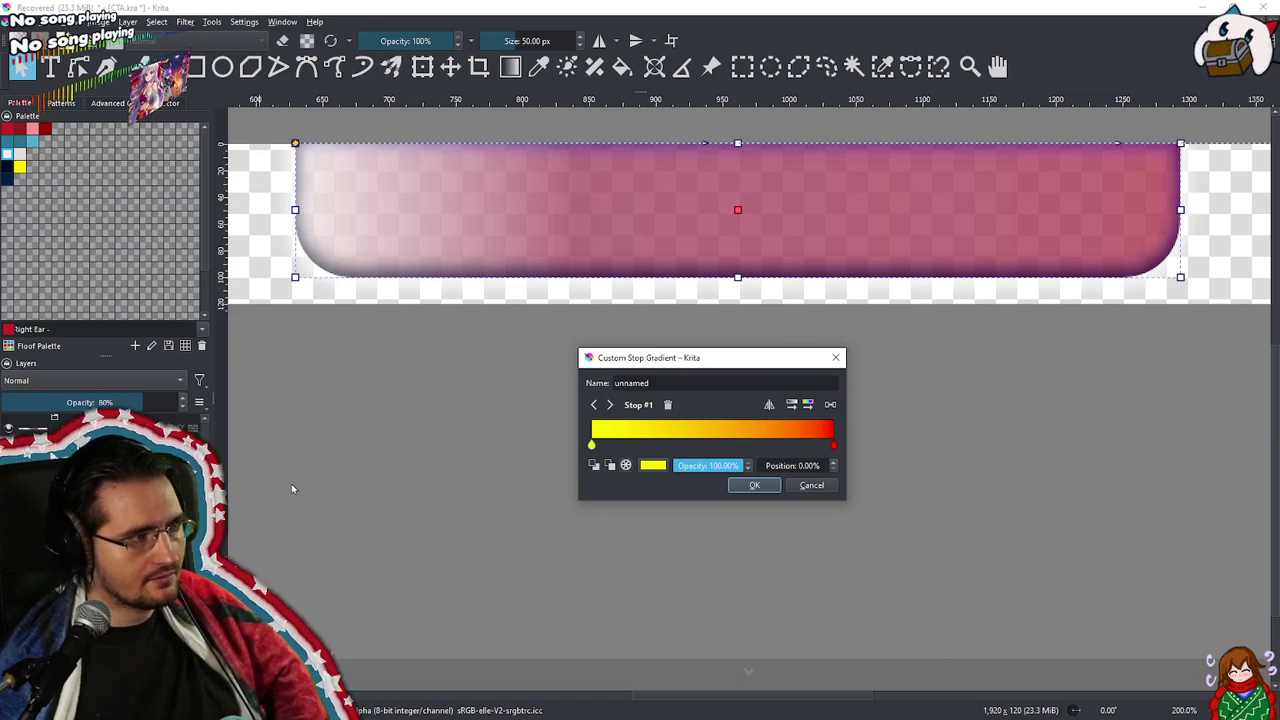
Add two intermediate stops to the new custom gradient, at roughly a quarter and two thirds of its length
left_click(591, 444)
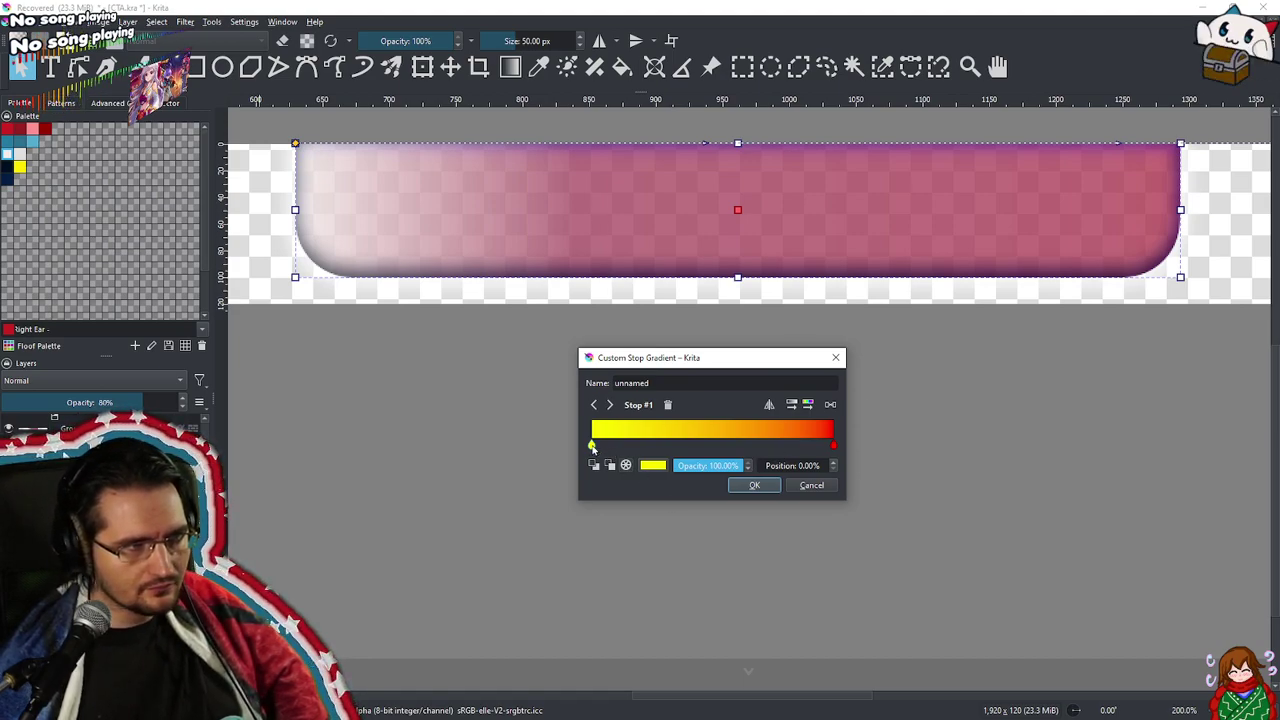
left_click(648, 444)
left_click(746, 444)
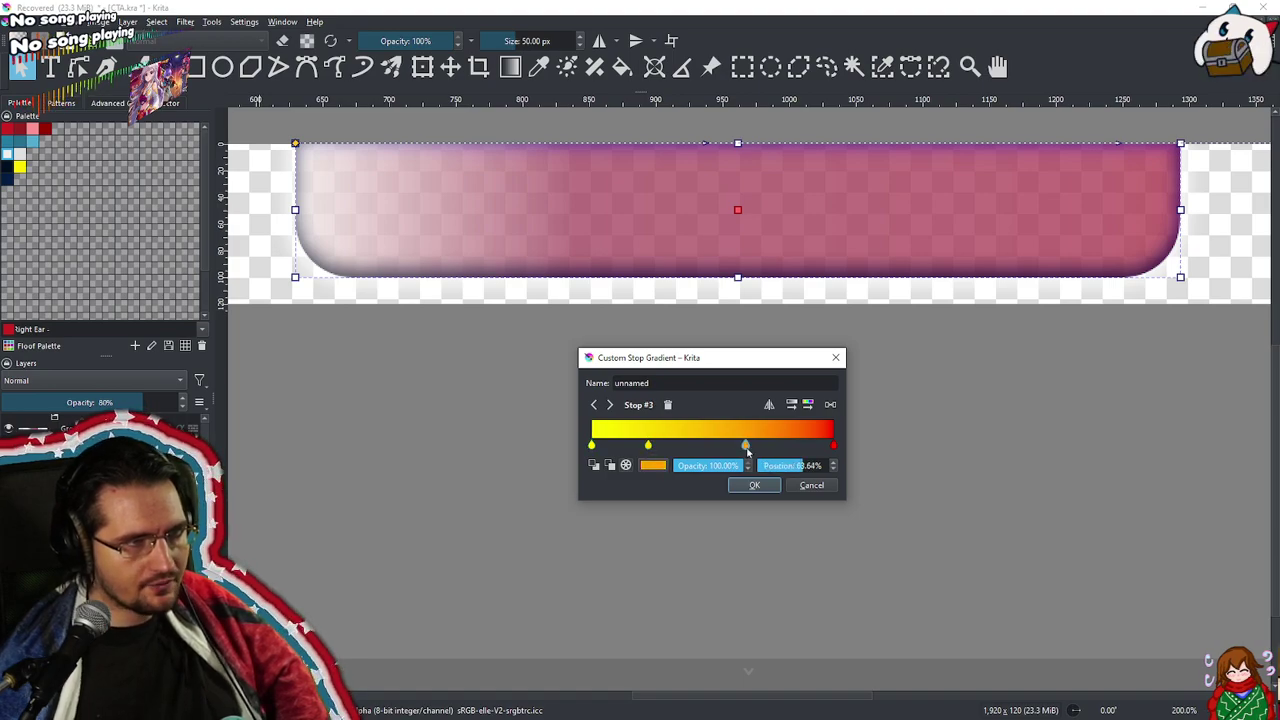
Recolour the custom gradient's first stop with the palette blue and its second stop with the off-white Fur swatch
left_click(591, 444)
left_click(653, 466)
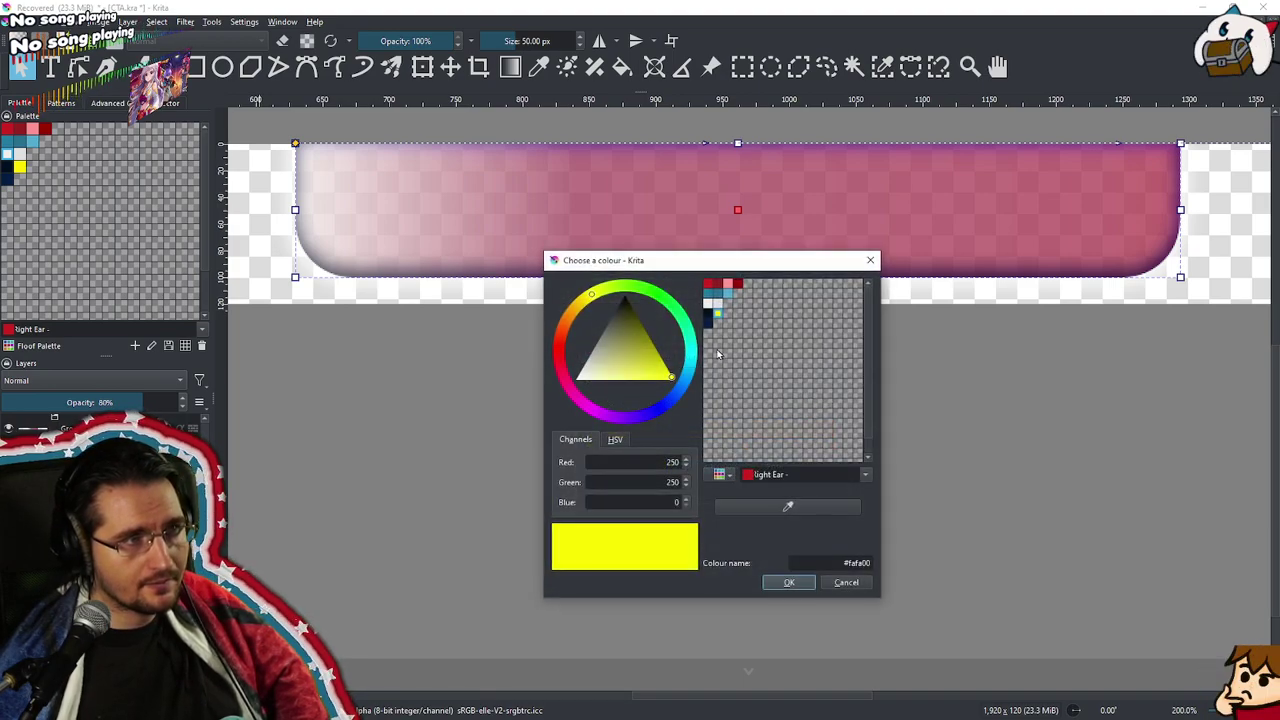
left_click(708, 293)
left_click(789, 582)
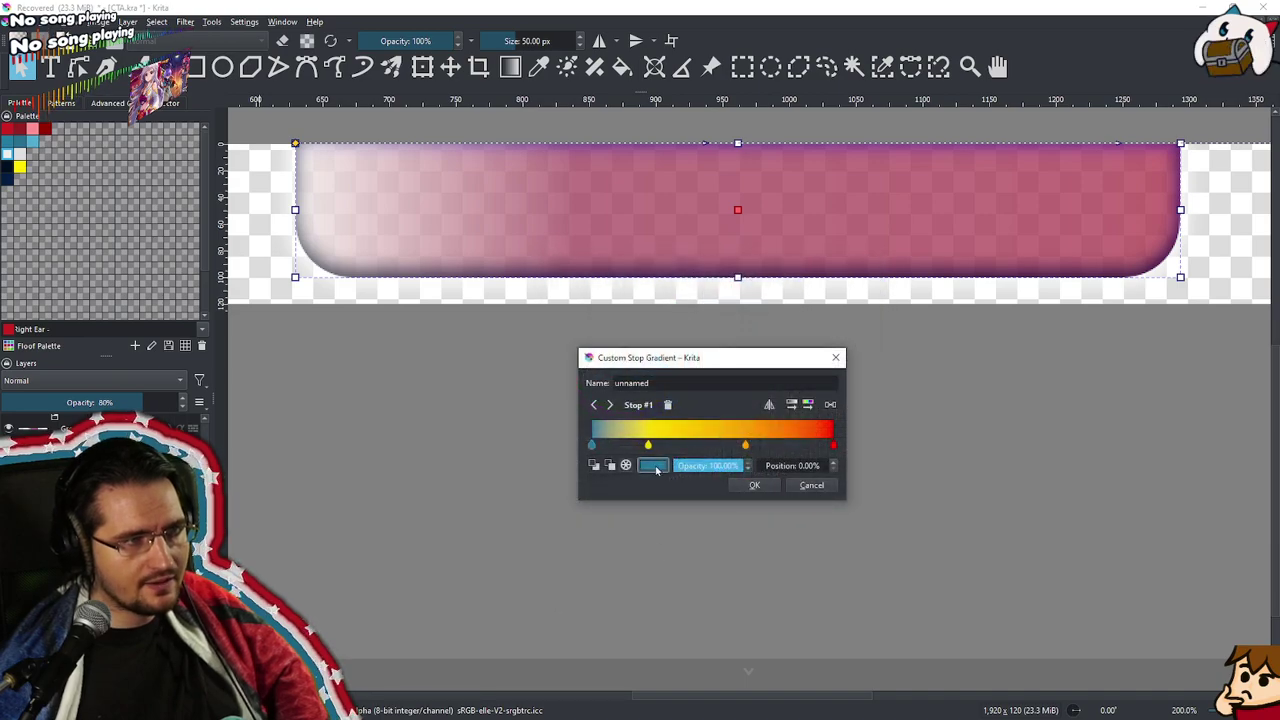
left_click(648, 444)
left_click(668, 466)
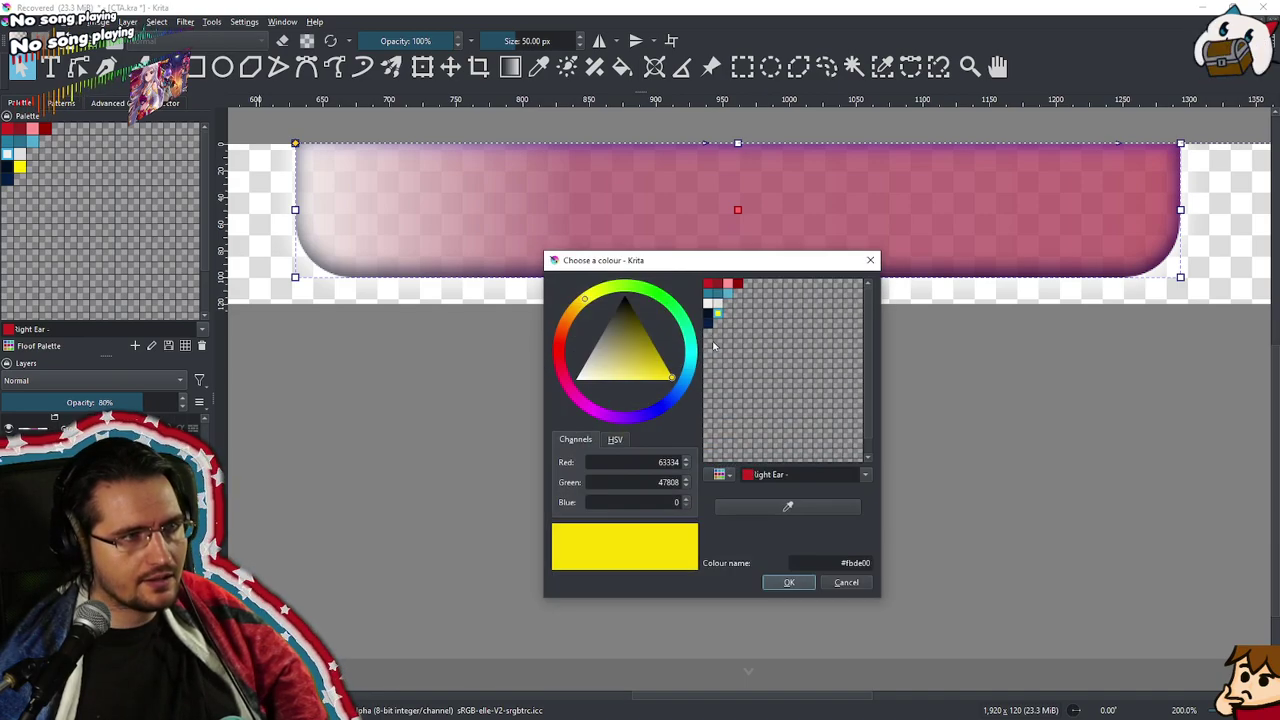
left_click(722, 286)
left_click(778, 580)
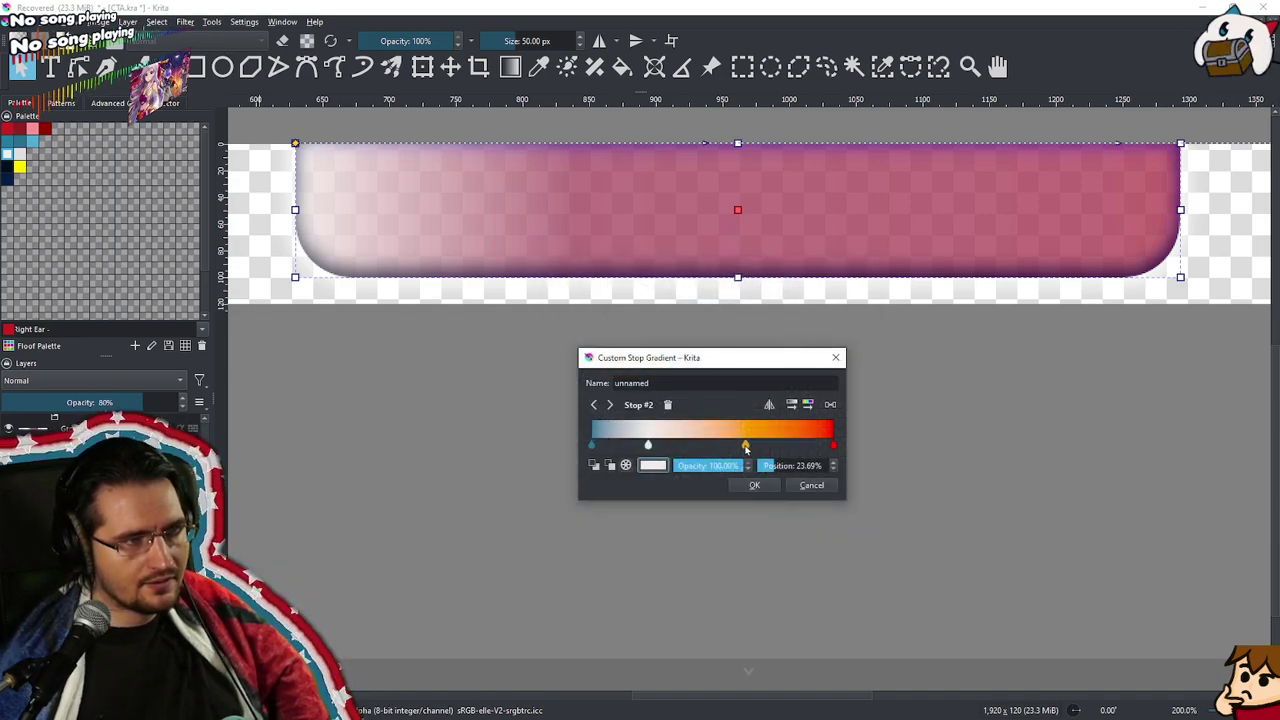
Recolour the third gradient stop with Fur (#f4edea) and the last stop with the Right Ear red (#cc2021)
left_click(745, 444)
left_click(653, 466)
left_click(710, 302)
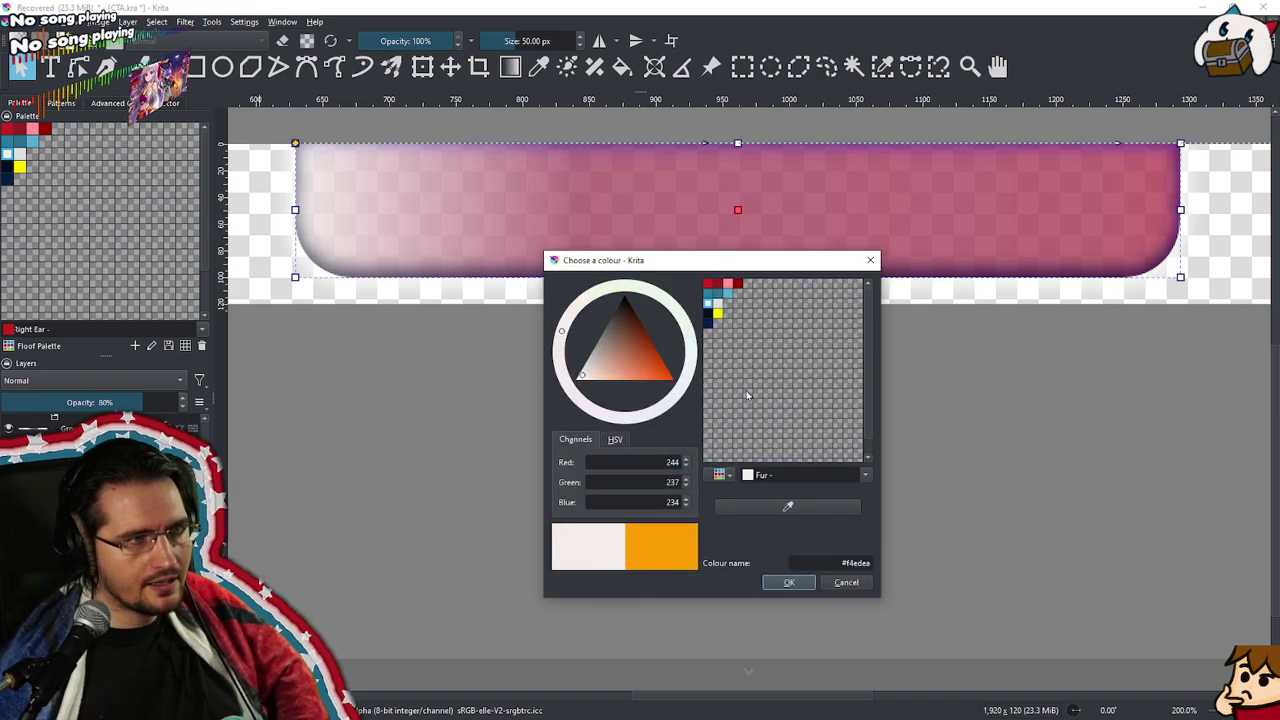
left_click(789, 582)
left_click(834, 446)
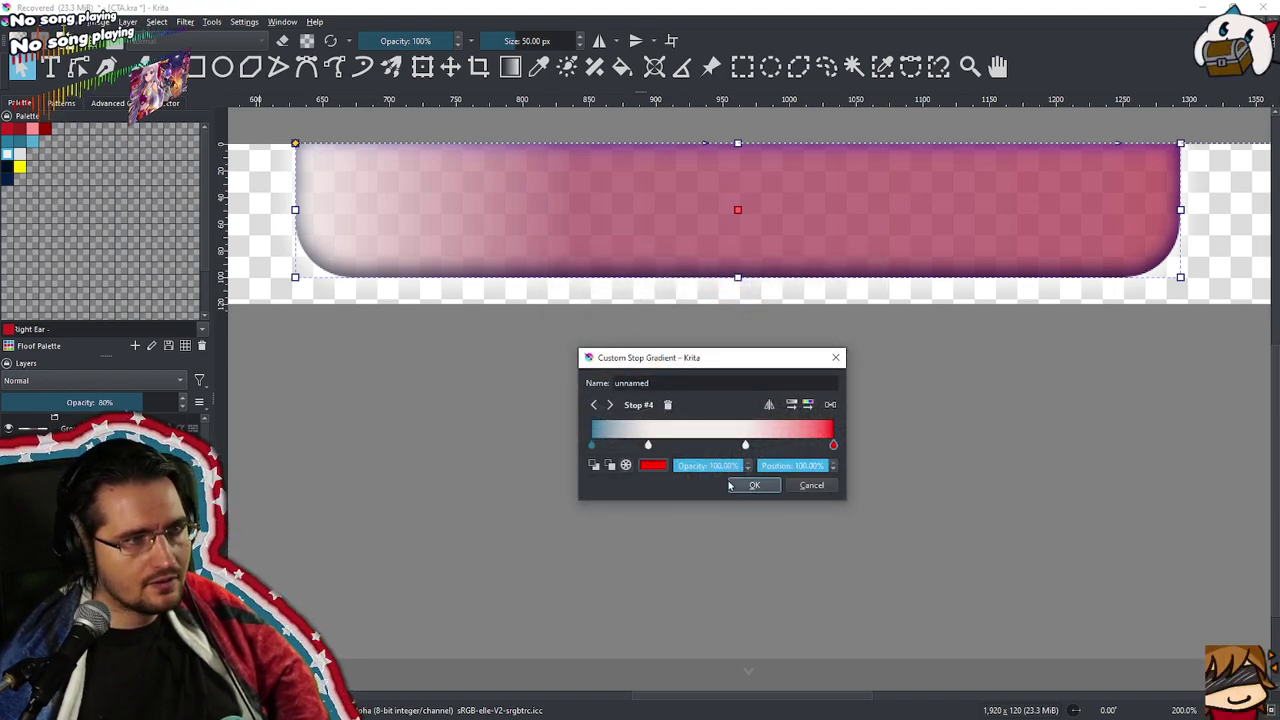
left_click(653, 467)
left_click(709, 290)
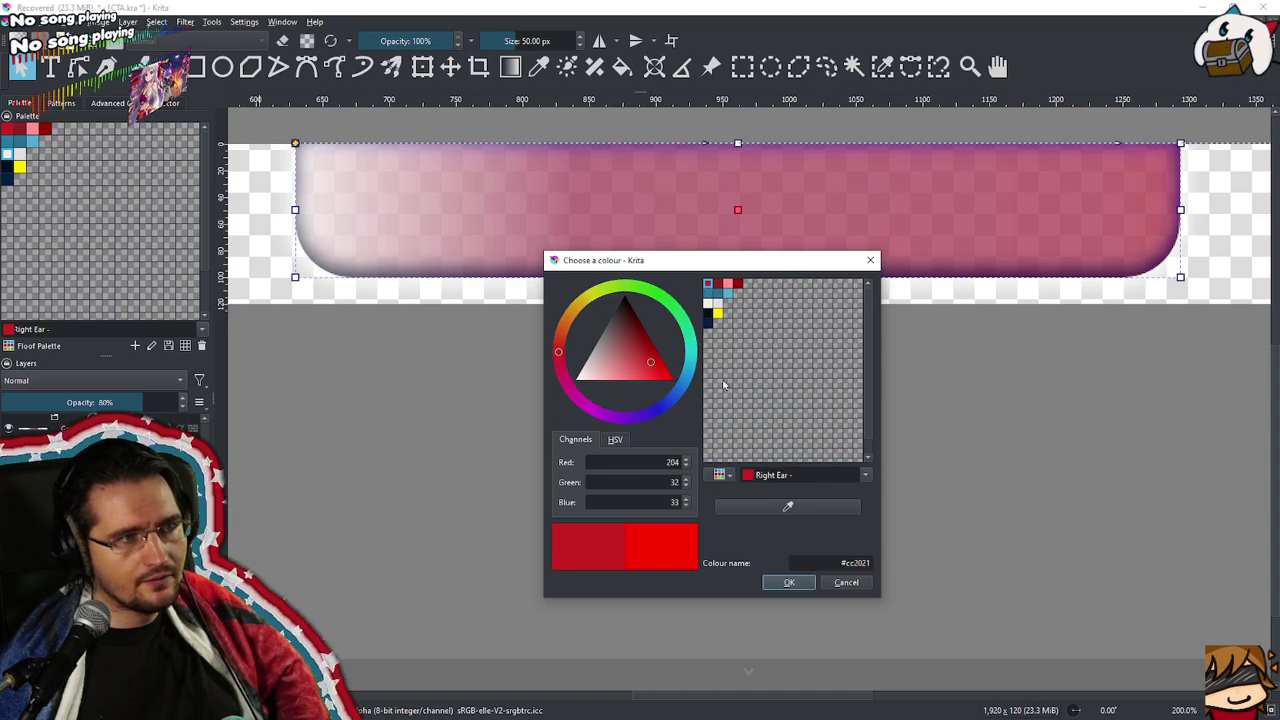
left_click(785, 581)
Move the blue and red end stops inward by hand and place the second stop at 33.61%
left_click(650, 445)
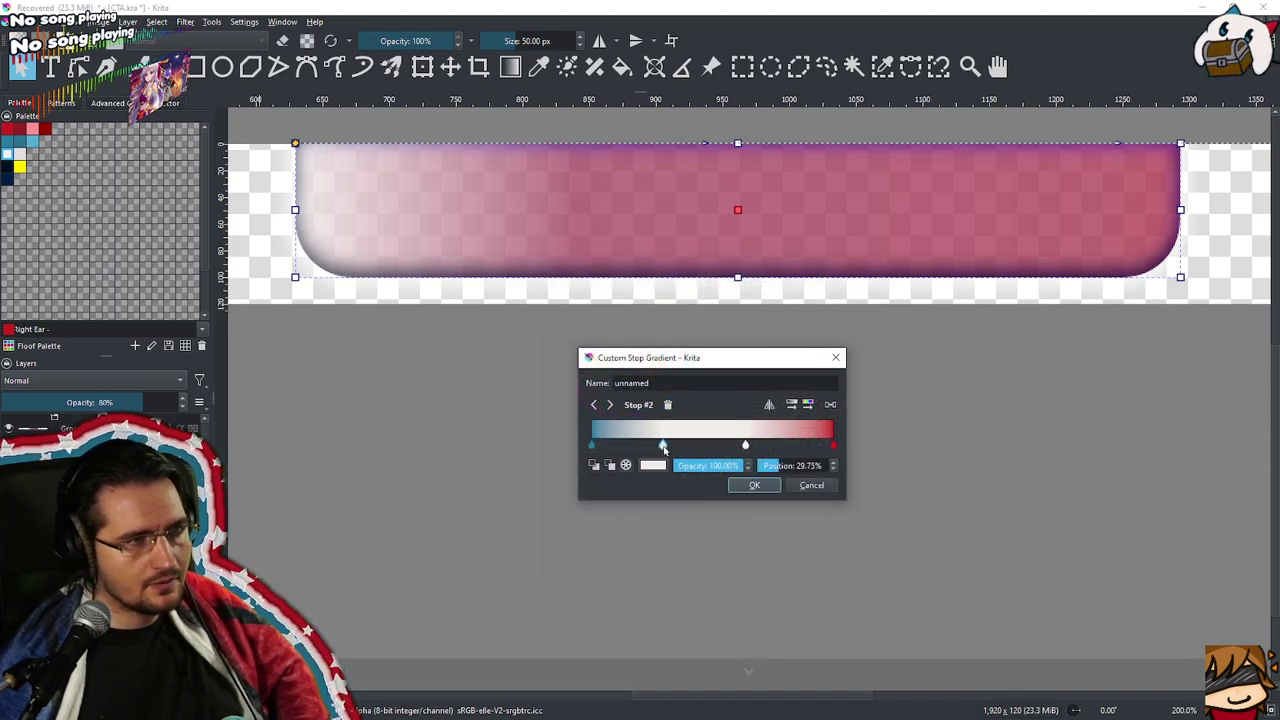
left_click_drag(594, 447, 680, 447)
left_click(644, 446)
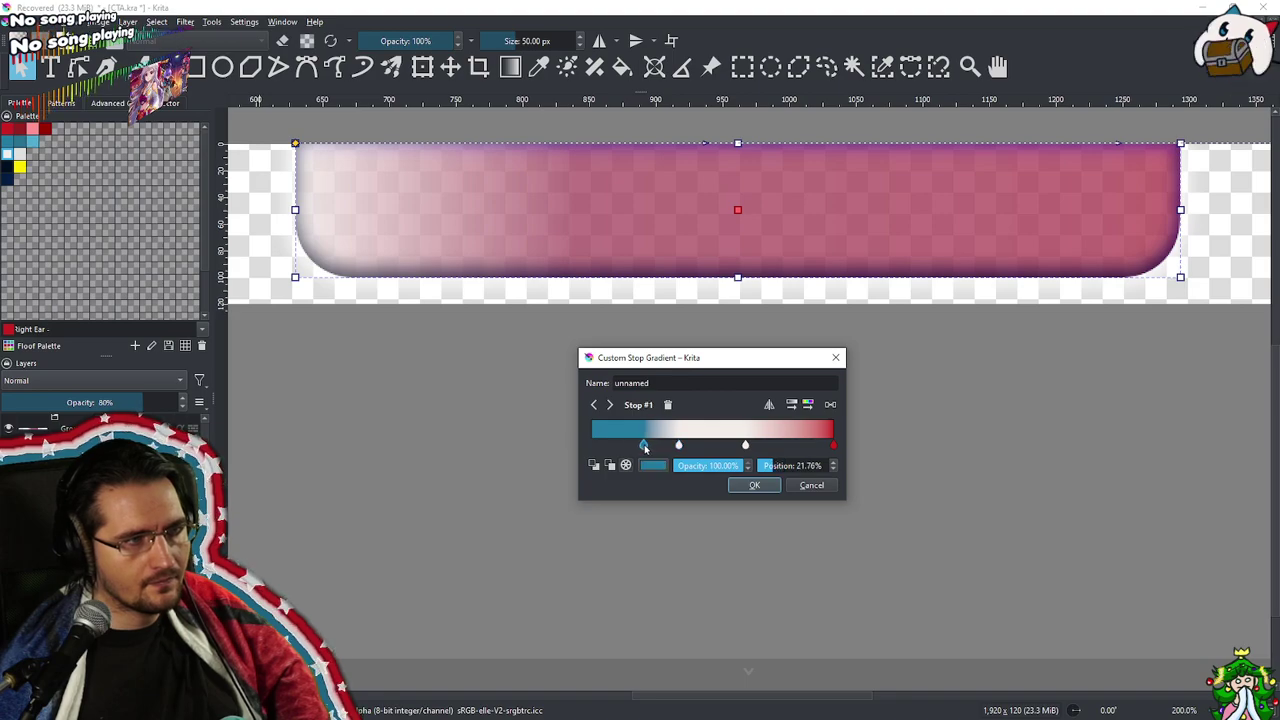
left_click_drag(833, 446, 673, 446)
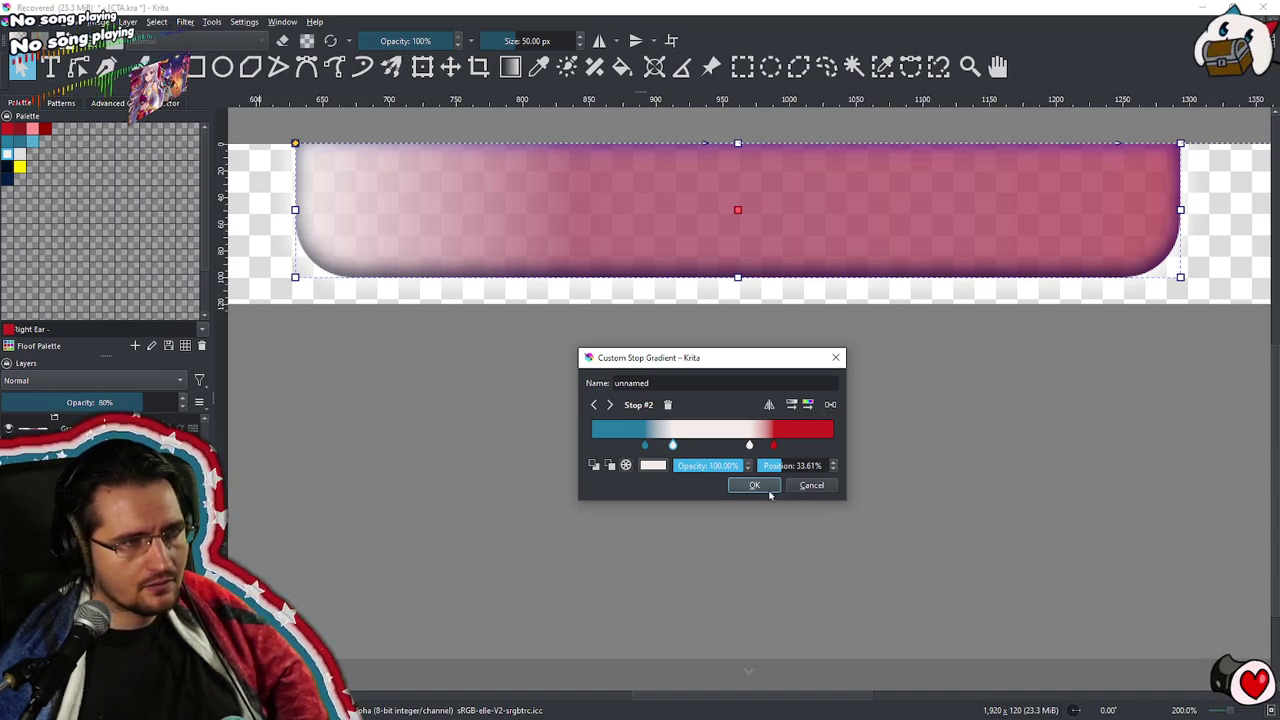
Space the gradient stops evenly, move the blue stop to about 22% and the red stop to about 77%, and accept the gradient
left_click(830, 405)
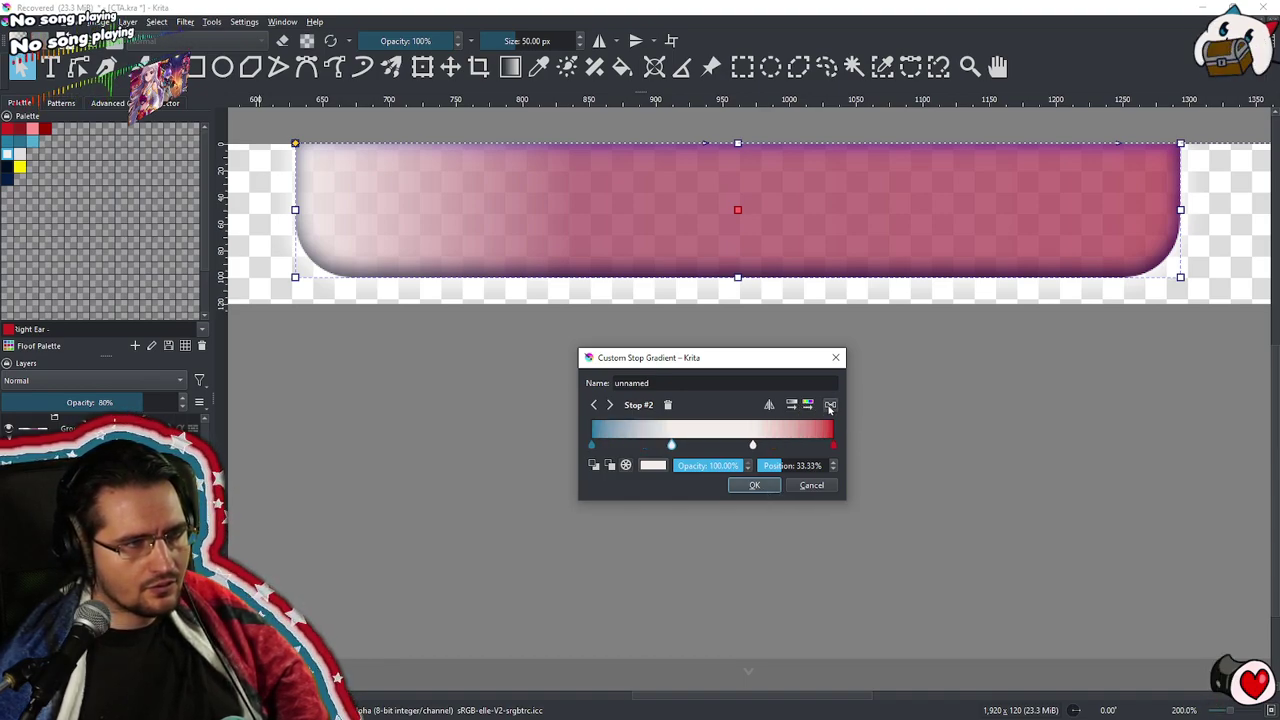
left_click_drag(592, 445, 644, 447)
left_click_drag(833, 445, 779, 447)
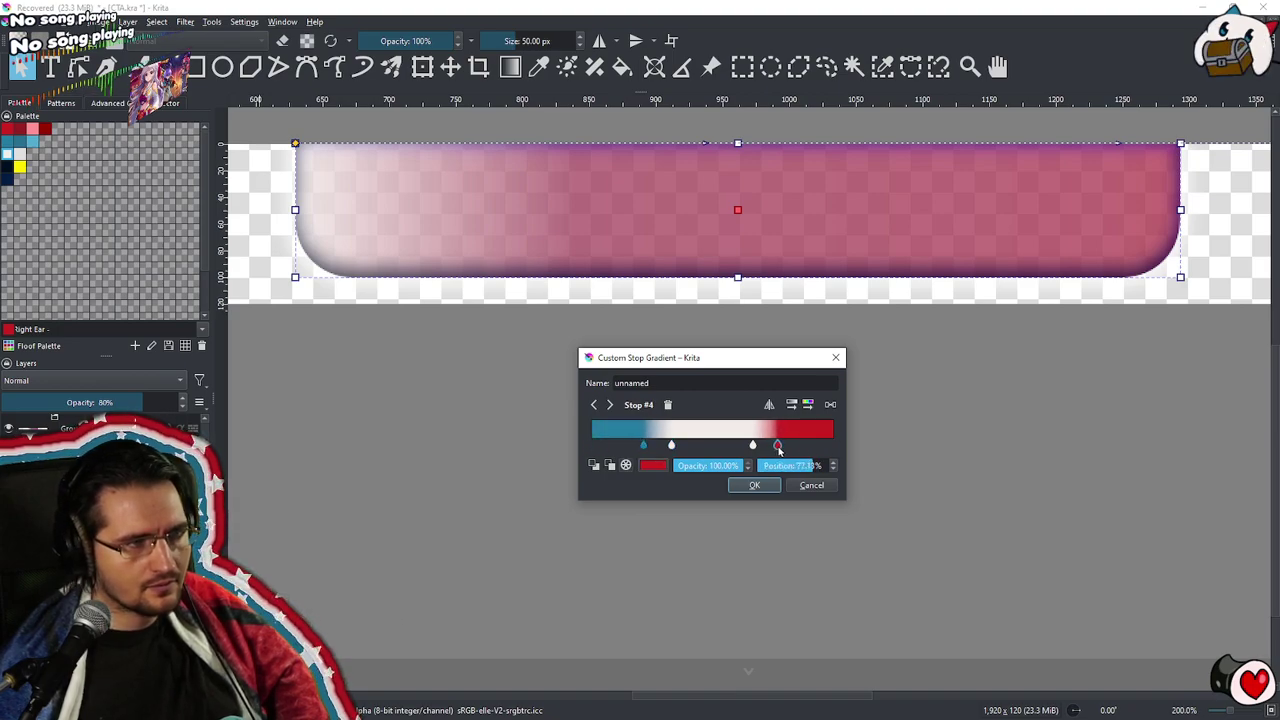
left_click(755, 485)
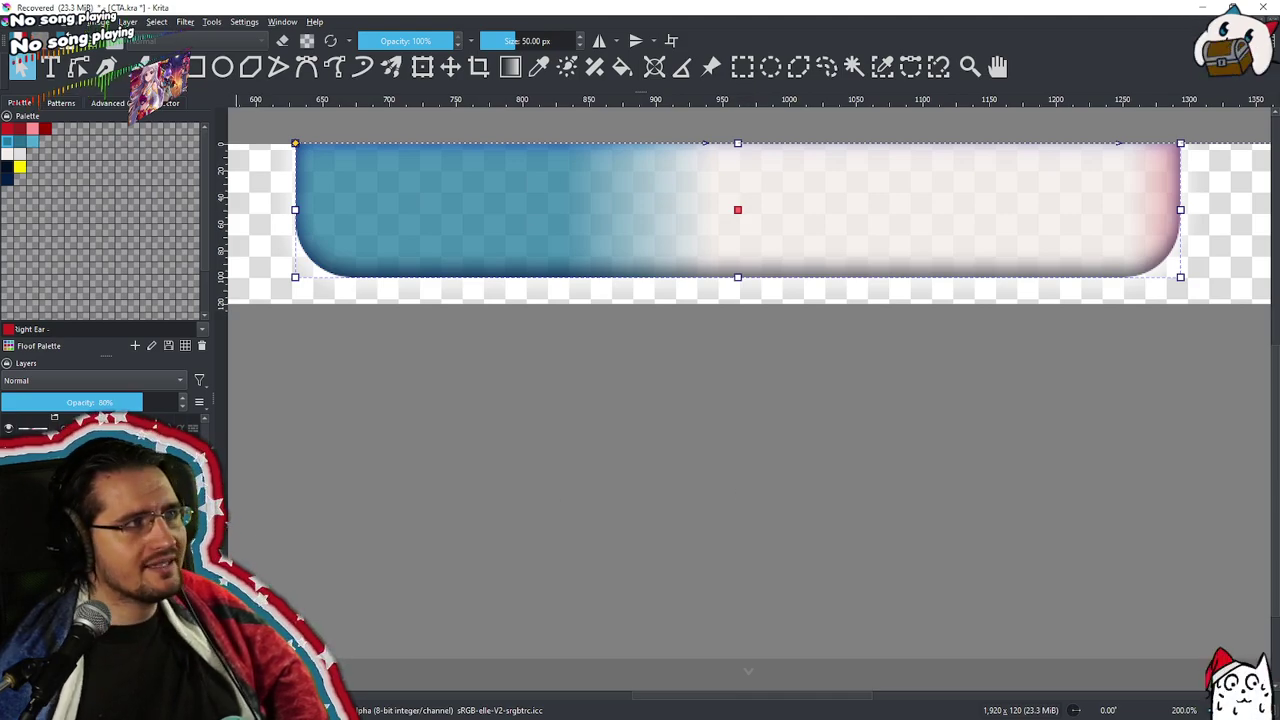
Try to redraw the banner's gradient with the Gradient tool and check that tool's options
left_click(510, 66)
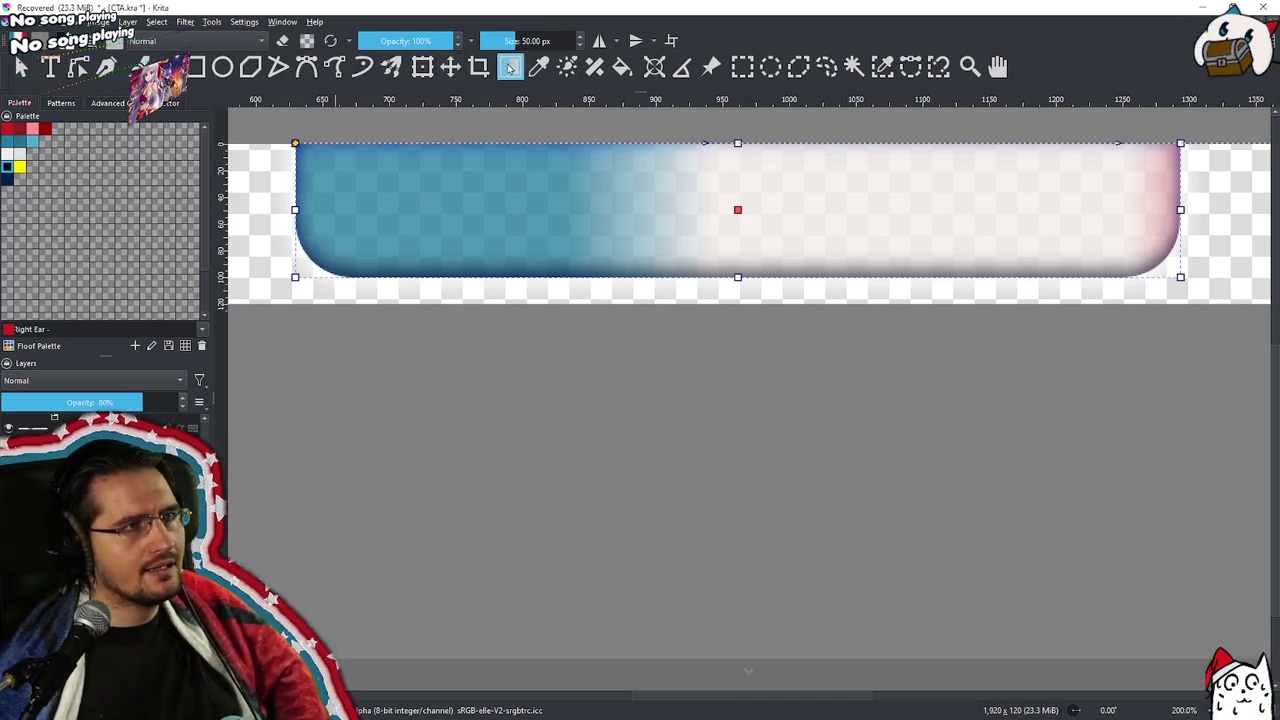
left_click_drag(586, 149, 738, 260)
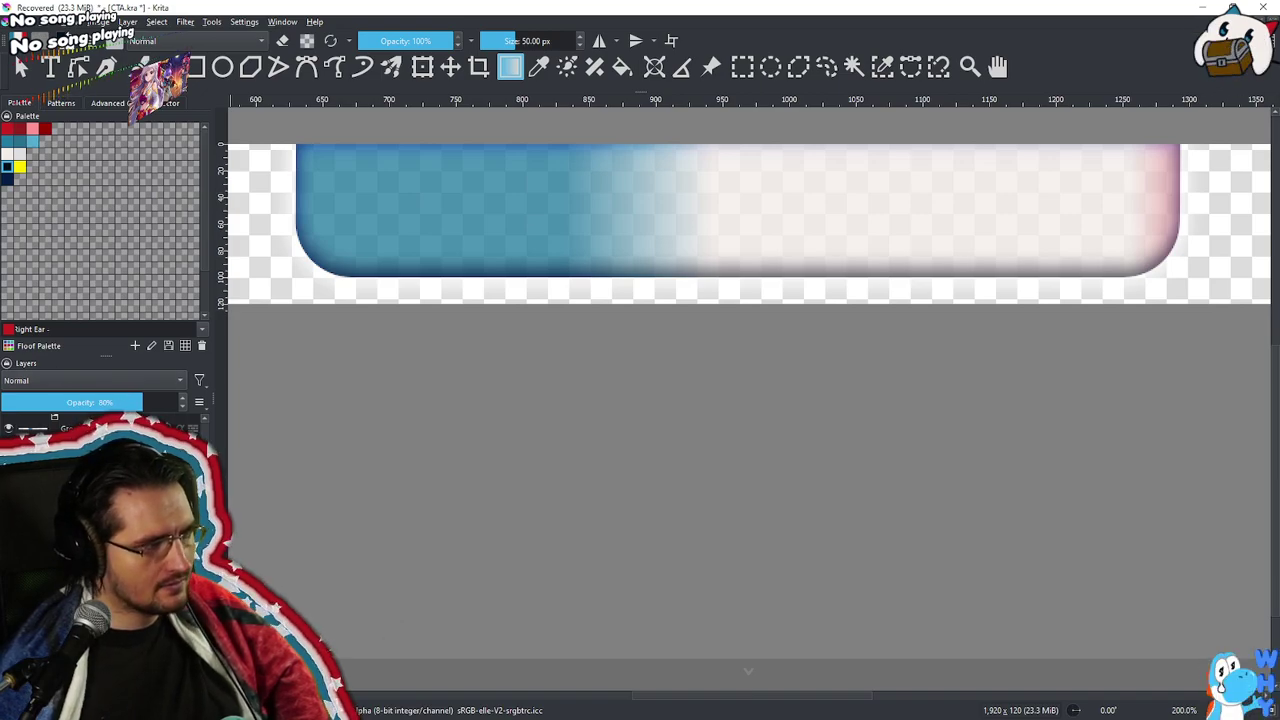
left_click(244, 21)
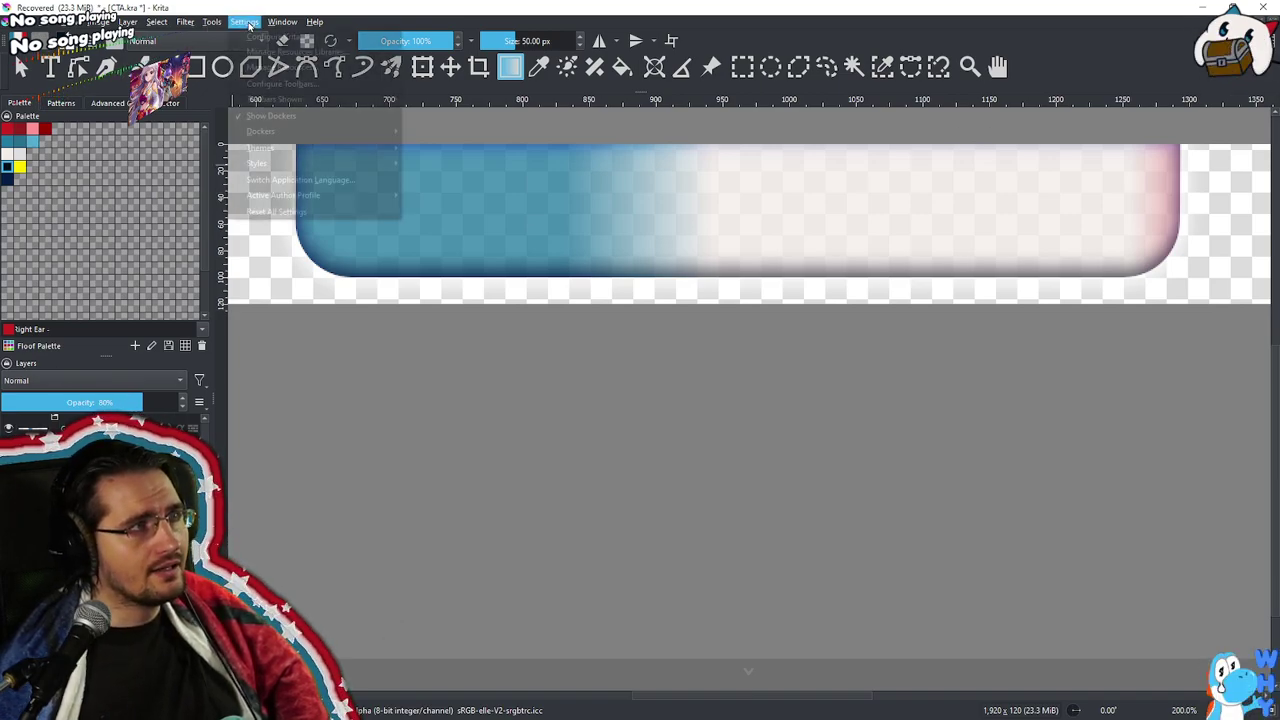
mouse_move(343, 134)
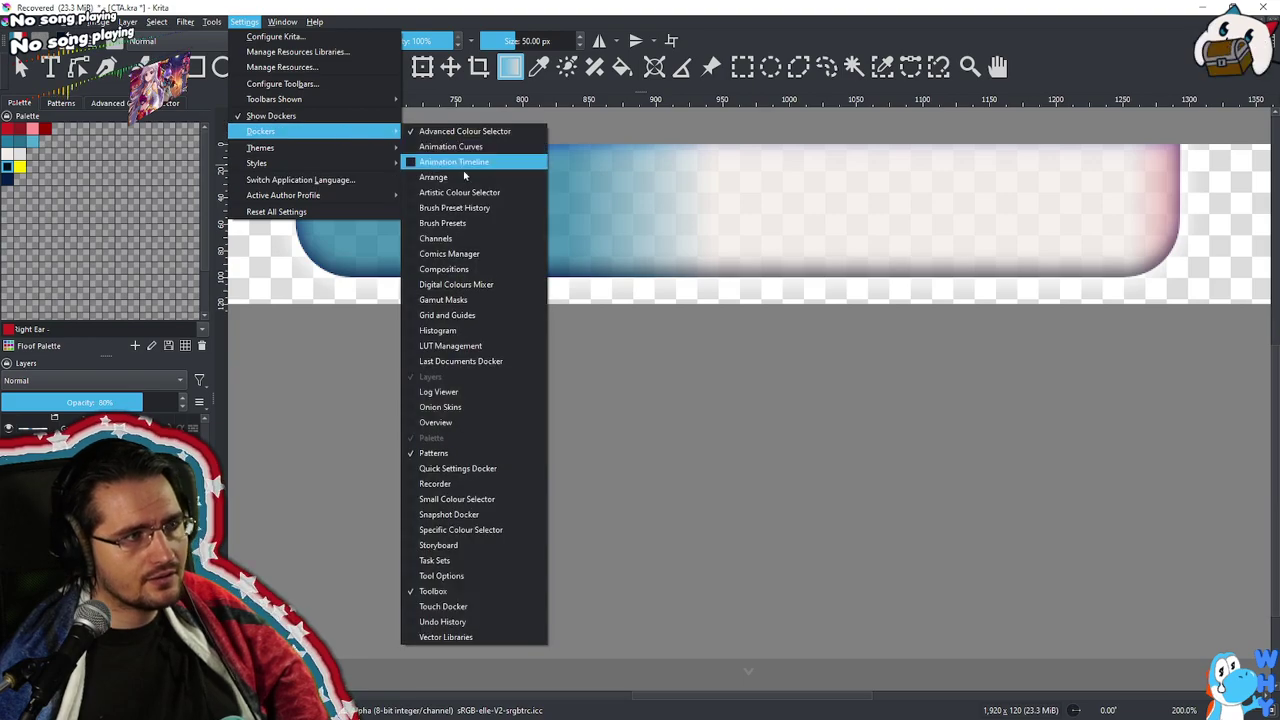
left_click(490, 576)
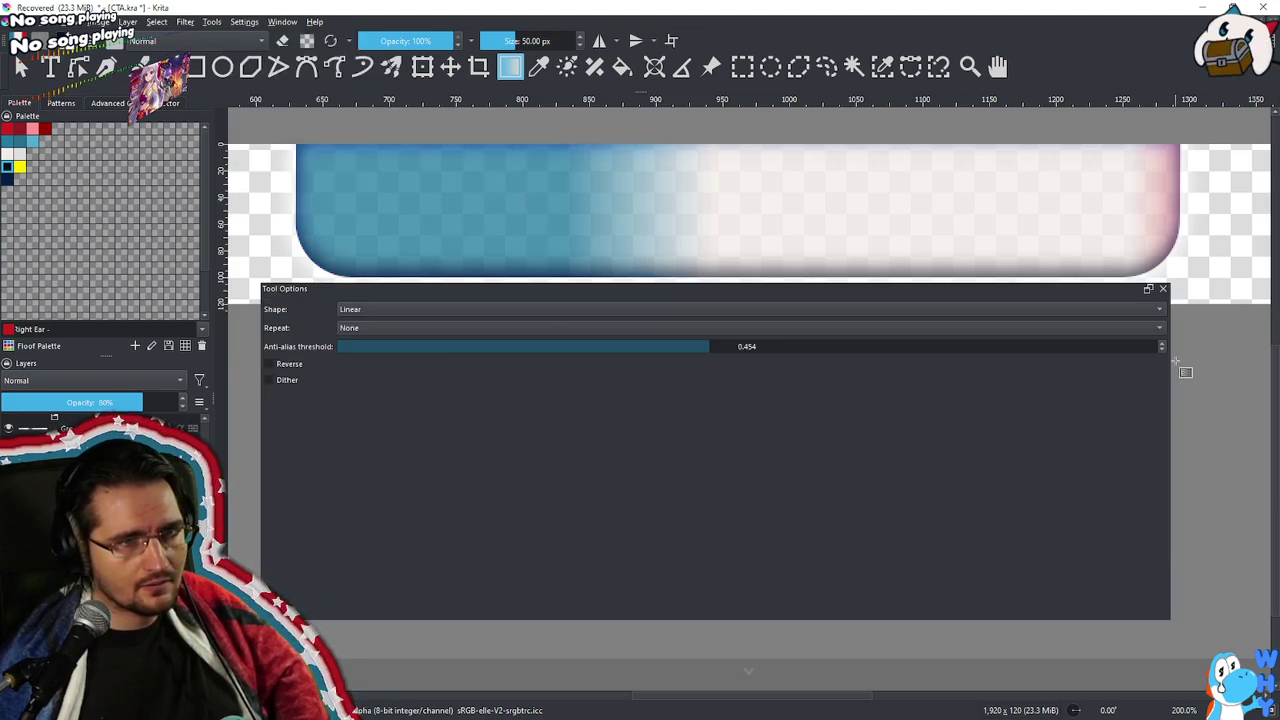
left_click_drag(1170, 368, 879, 370)
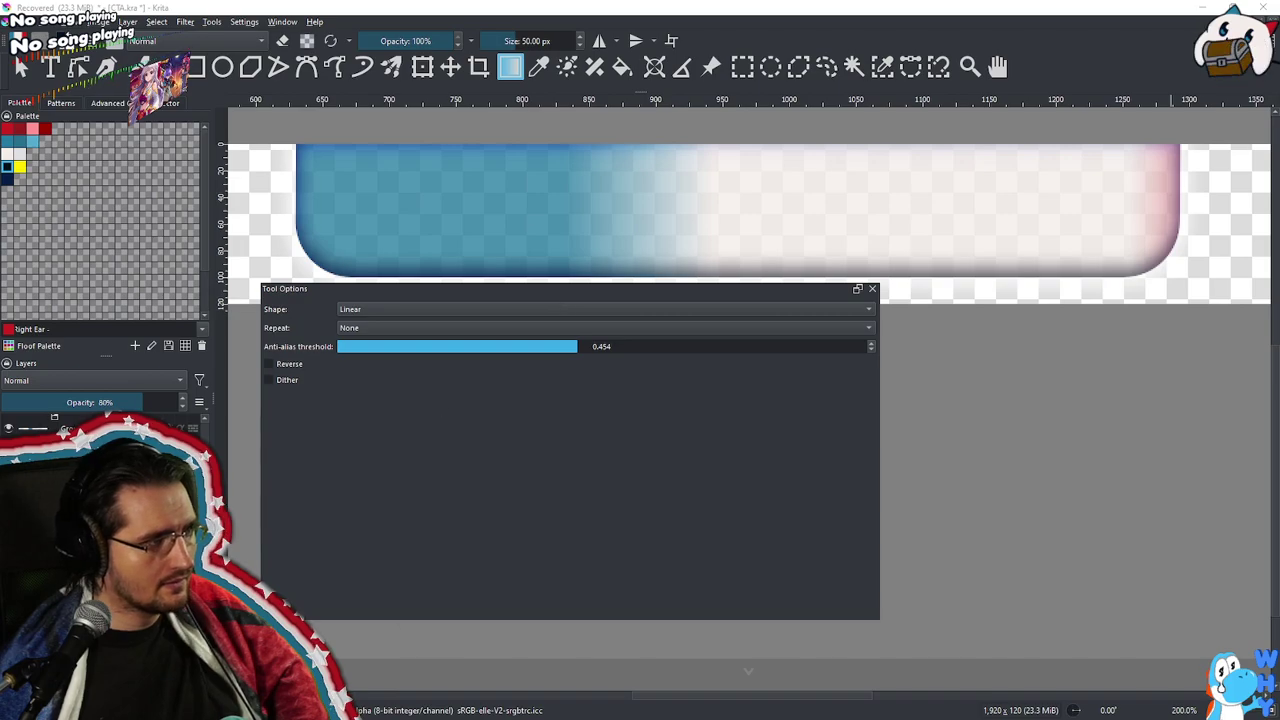
left_click(872, 288)
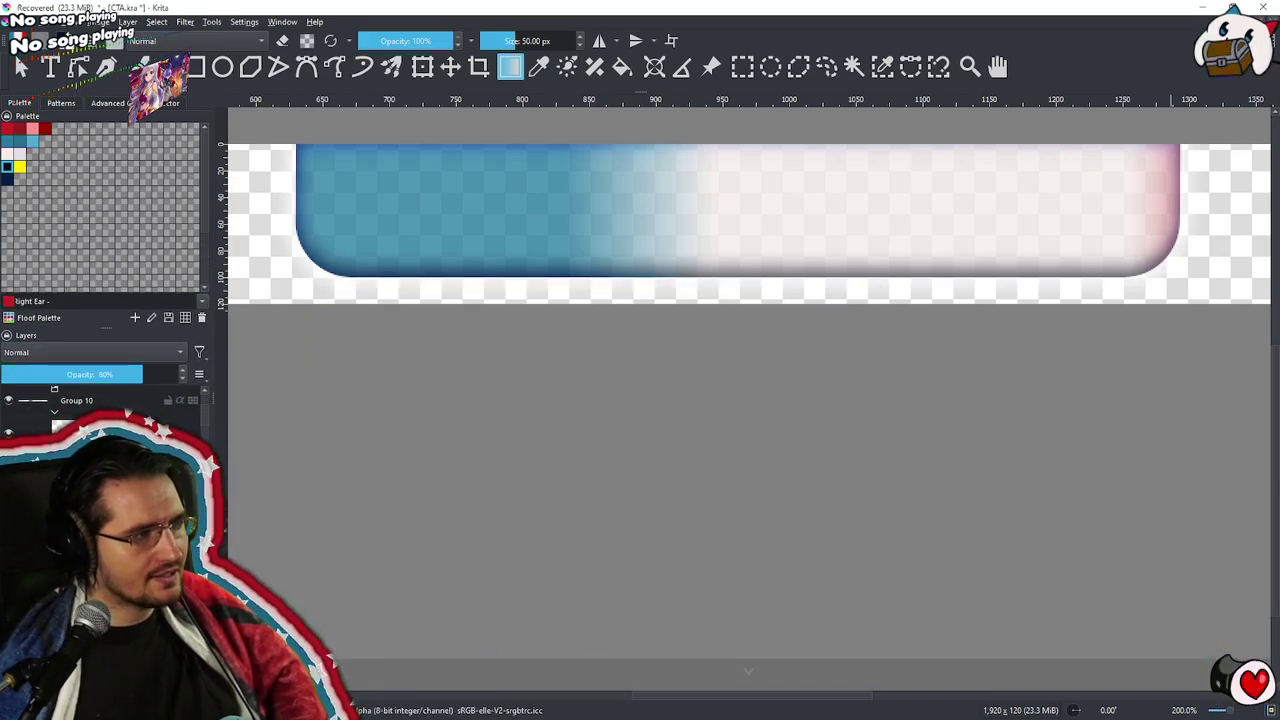
Reselect the banner shape, try the Edit Shapes tool on it, and try to adjust its gradient line by an intermediate arrow
key("q")
left_click(512, 212)
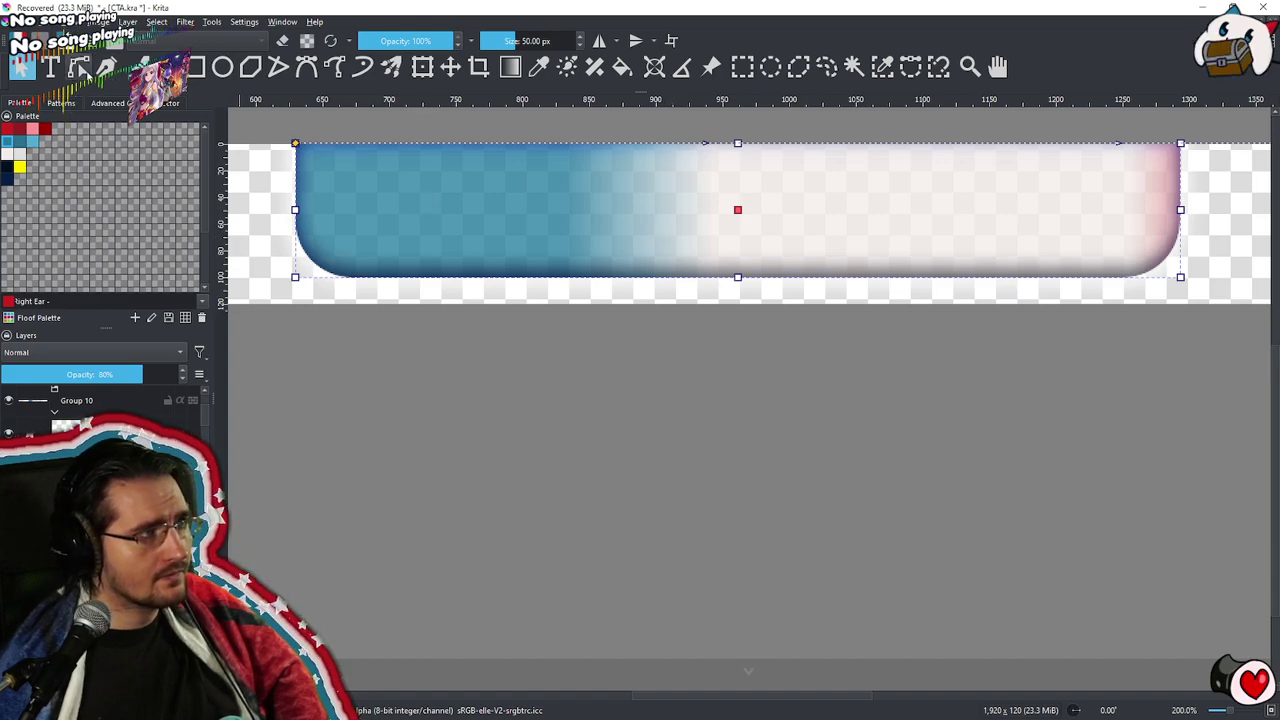
left_click(78, 67)
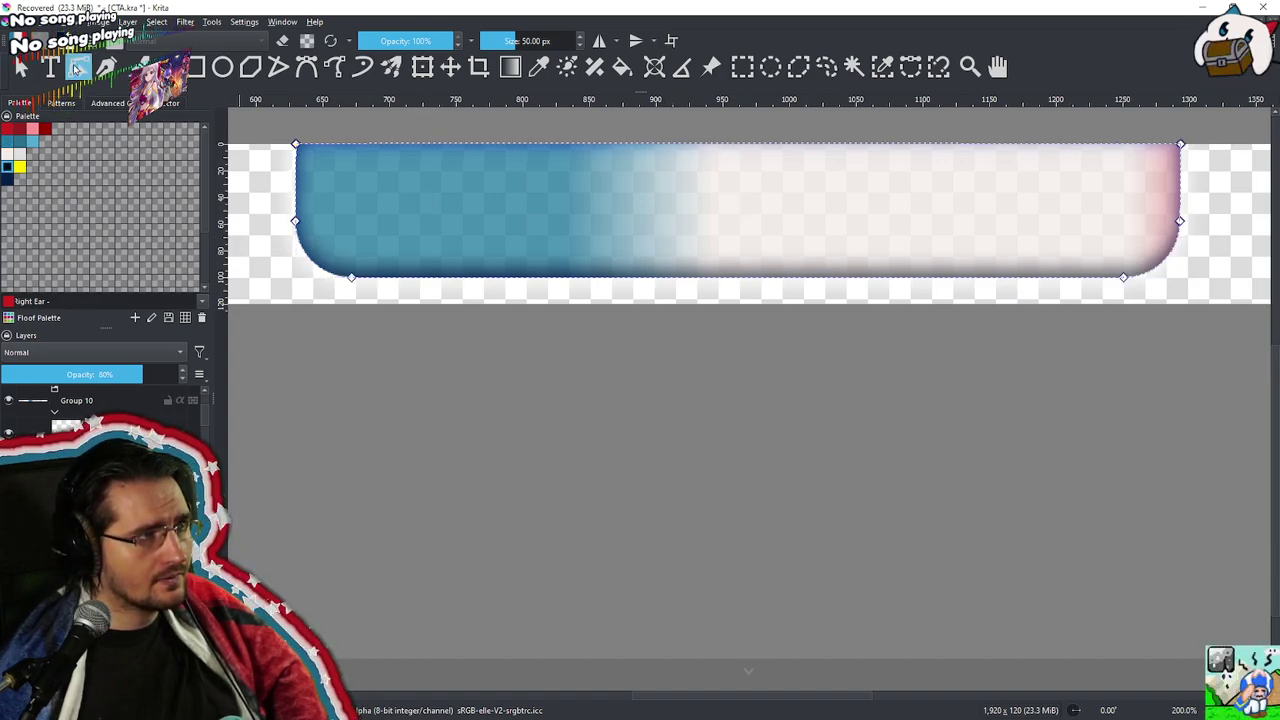
left_click(20, 66)
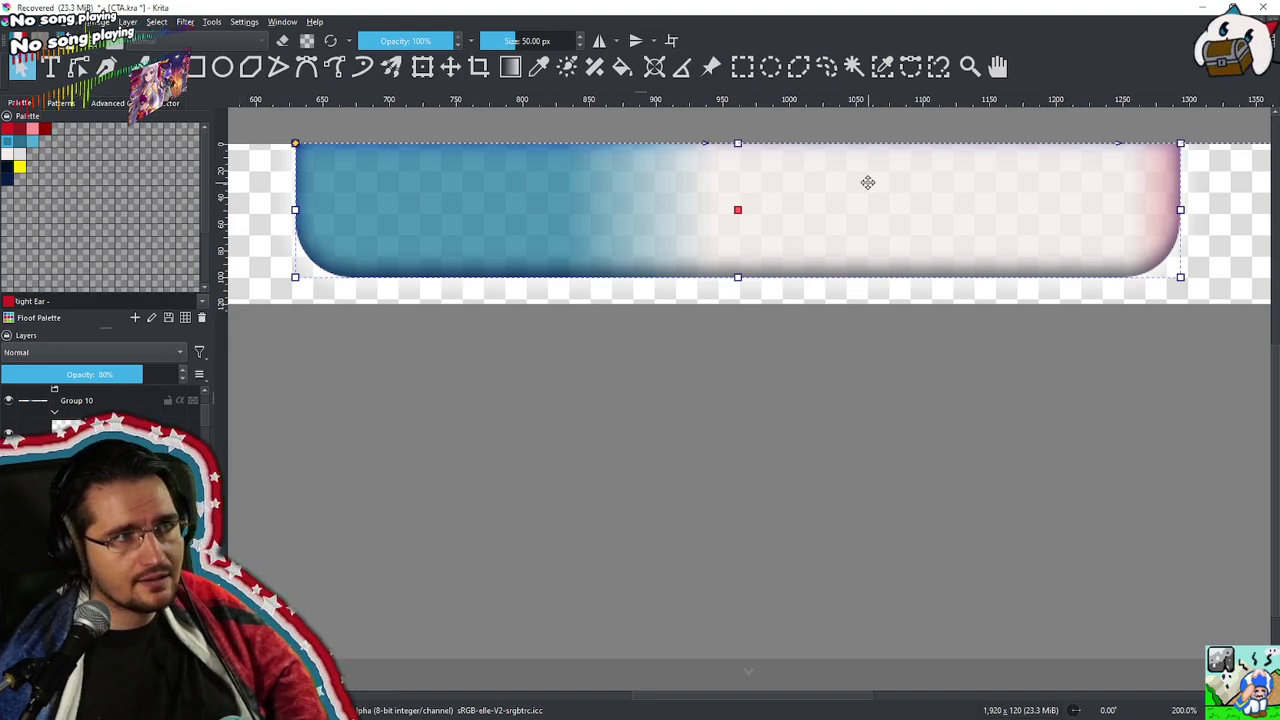
left_click_drag(701, 141, 695, 168)
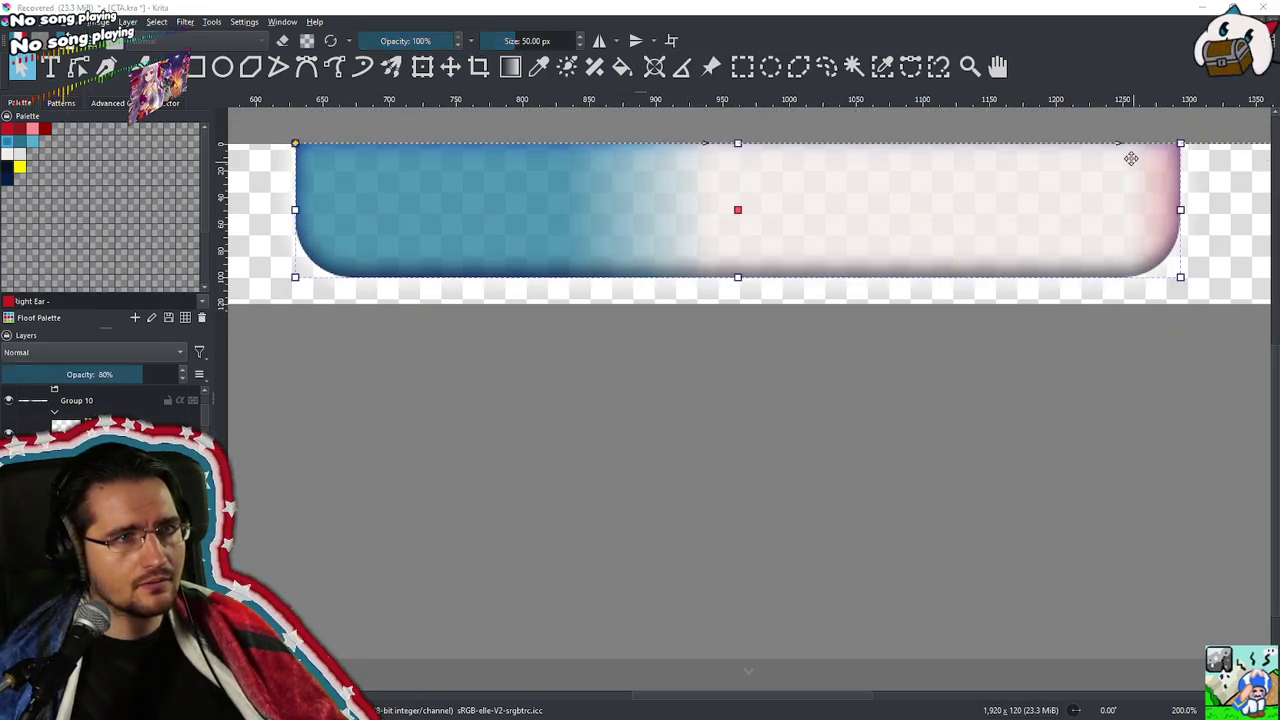
key("b")
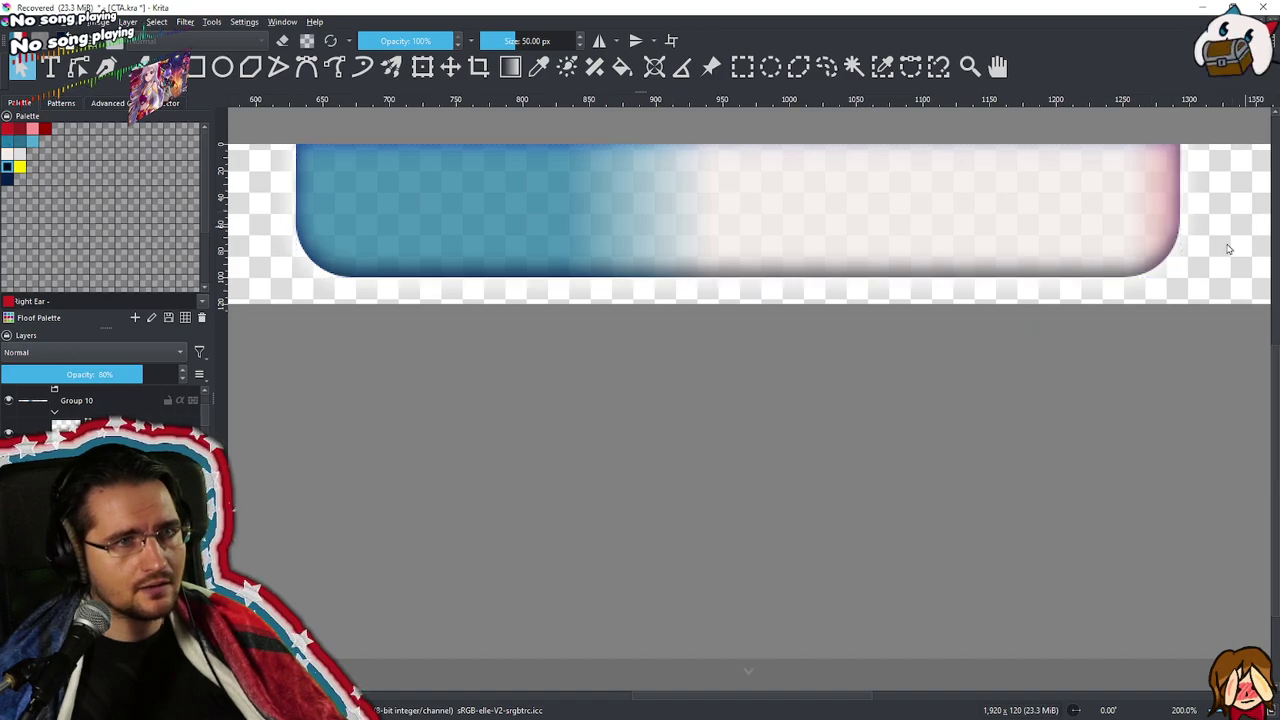
Try the Smart Patch tool on the banner's red end, return to shape selection and undo a small move of the shape
key("ctrl+t")
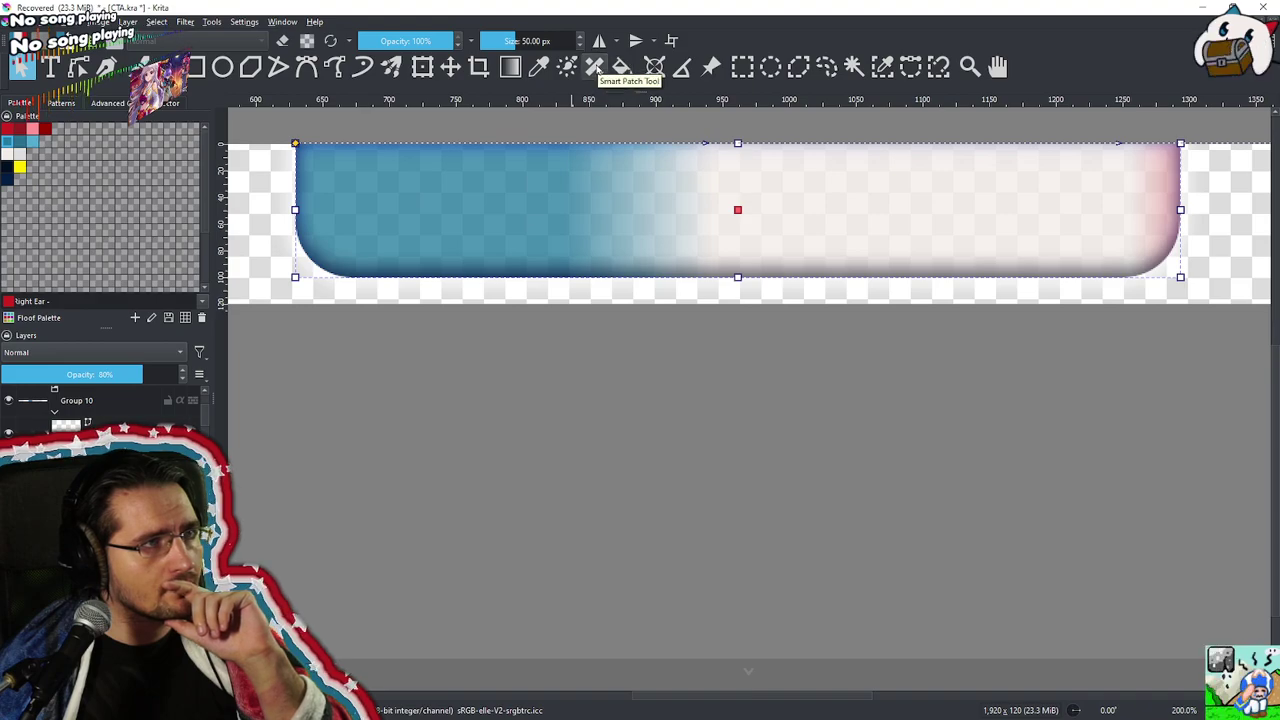
left_click(594, 66)
left_click(1151, 157)
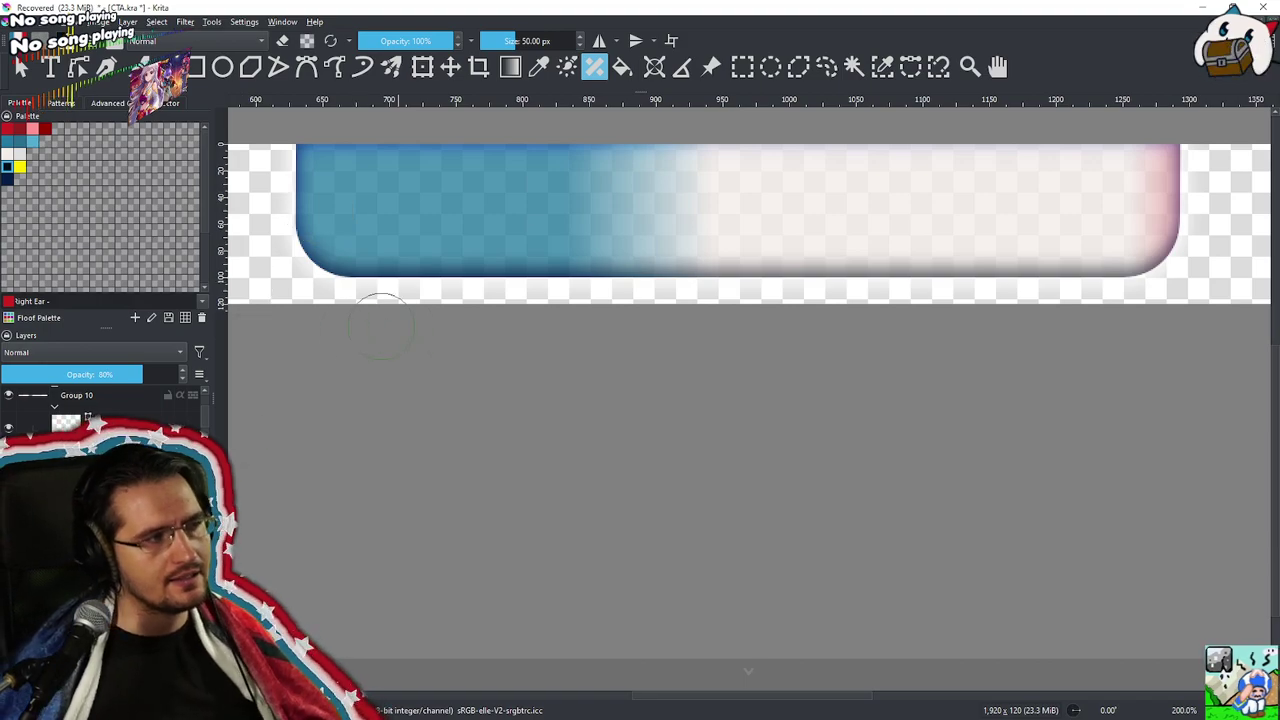
left_click(18, 70)
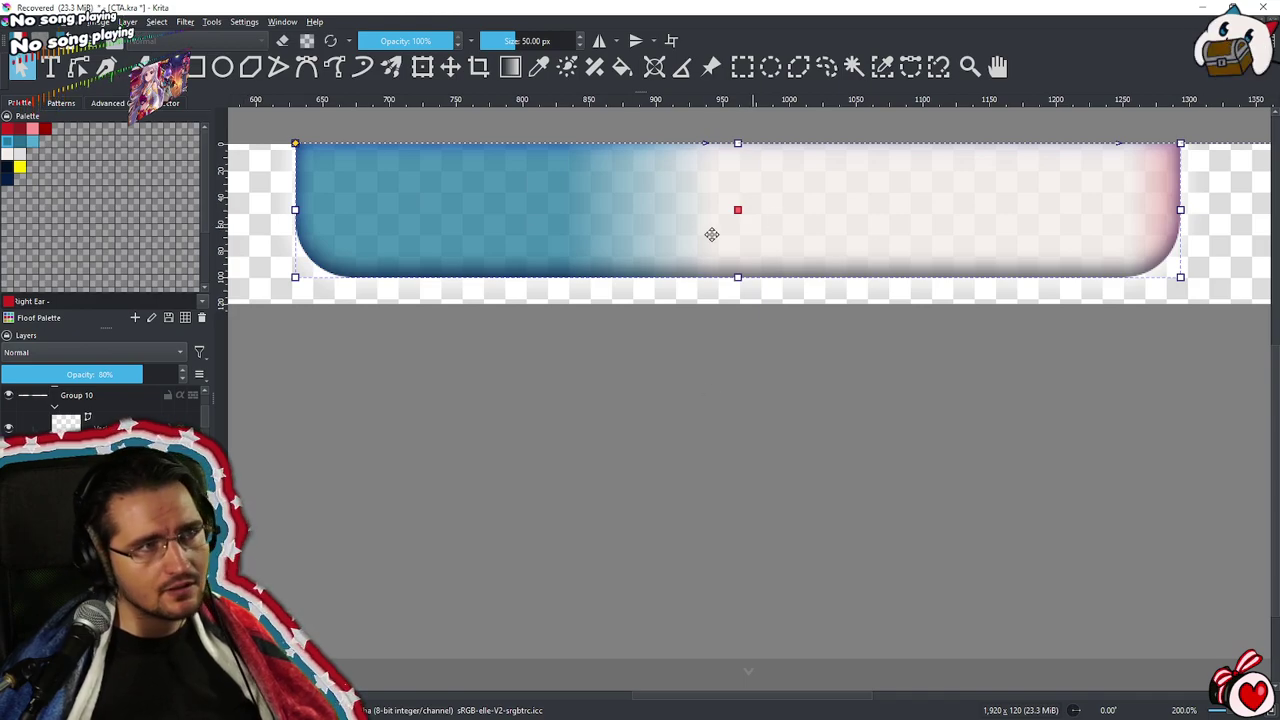
left_click_drag(736, 209, 730, 216)
key("ctrl+z")
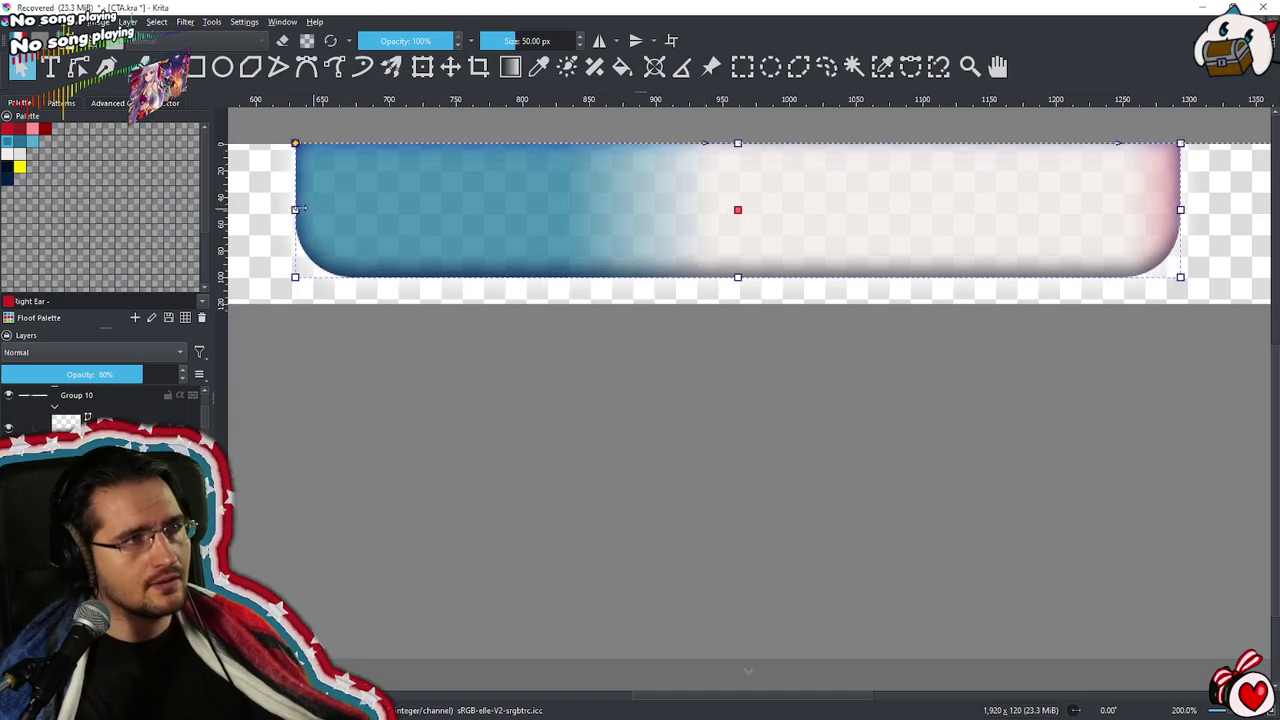
Move the banner gradient's start handle slightly down and inside the banner's upper-left corner
scroll(370, 155, "up", 4)
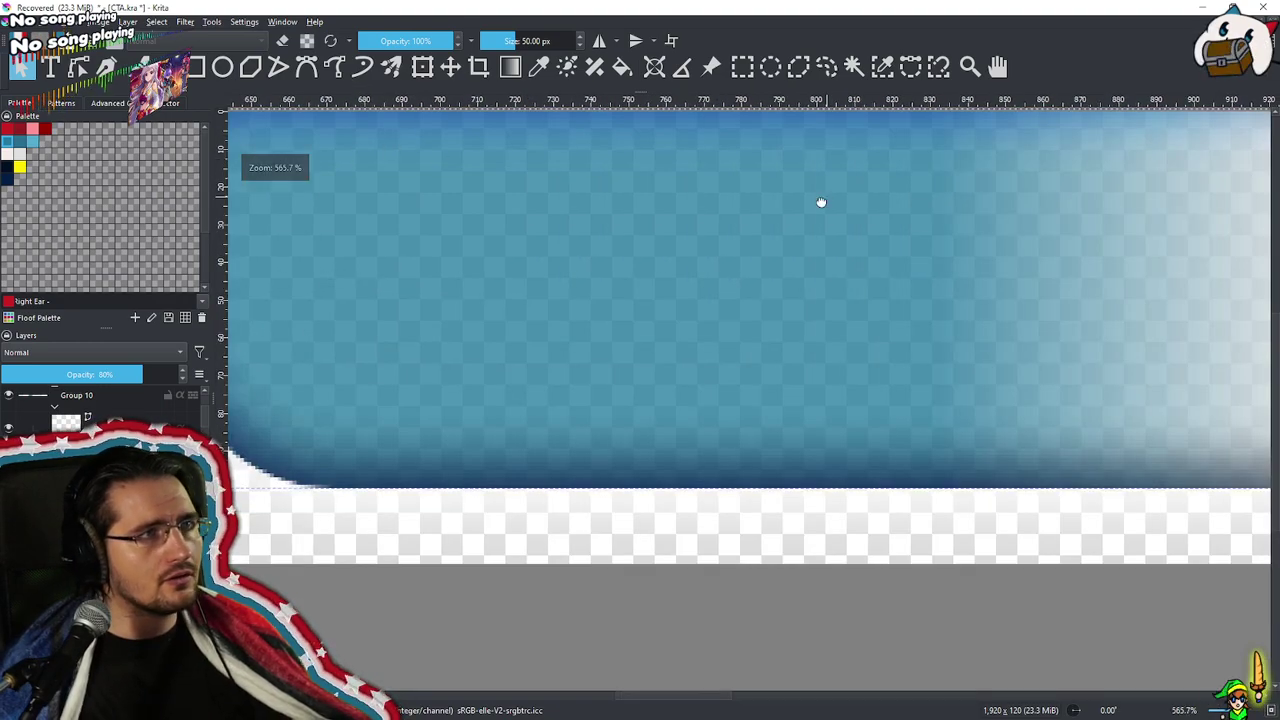
scroll(790, 260, "down", 1)
left_click_drag(555, 325, 565, 350)
scroll(569, 355, "down", 3)
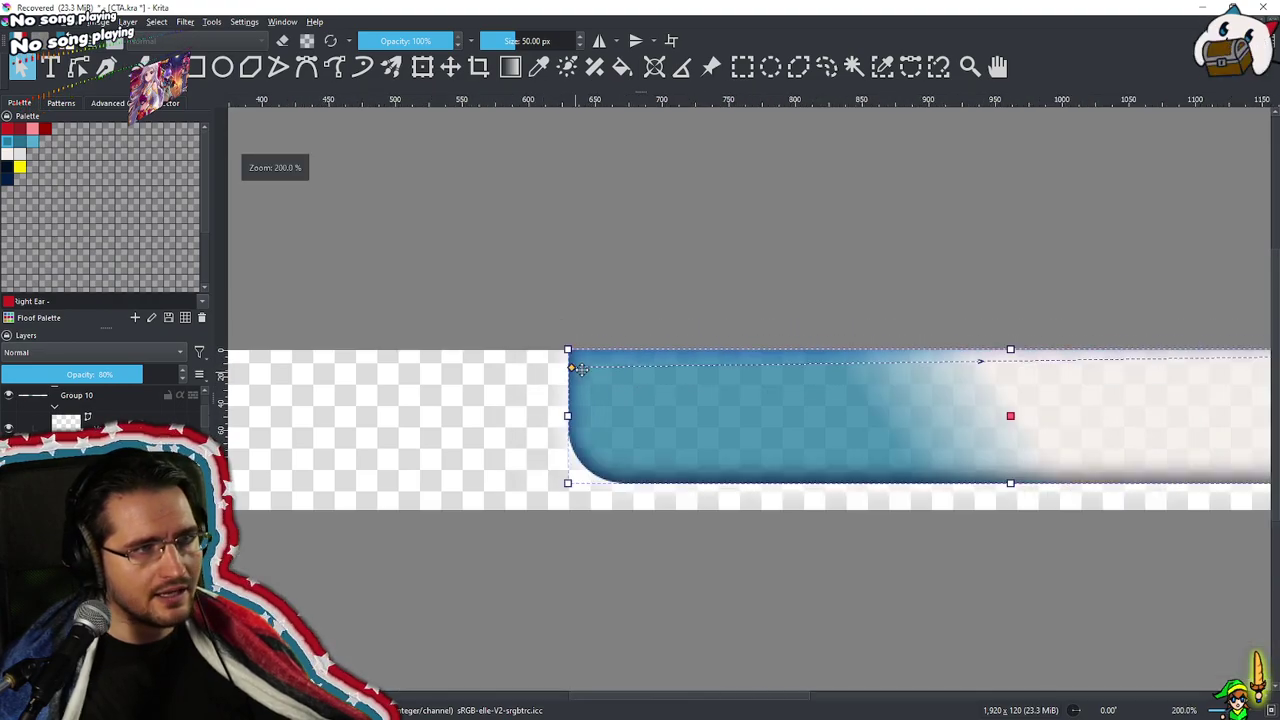
Move the gradient's end handle inside the banner's right end and bring both handles near mid-height for a diagonal blue-white-red blend
scroll(858, 416, "right", 5)
scroll(1048, 290, "down", 1)
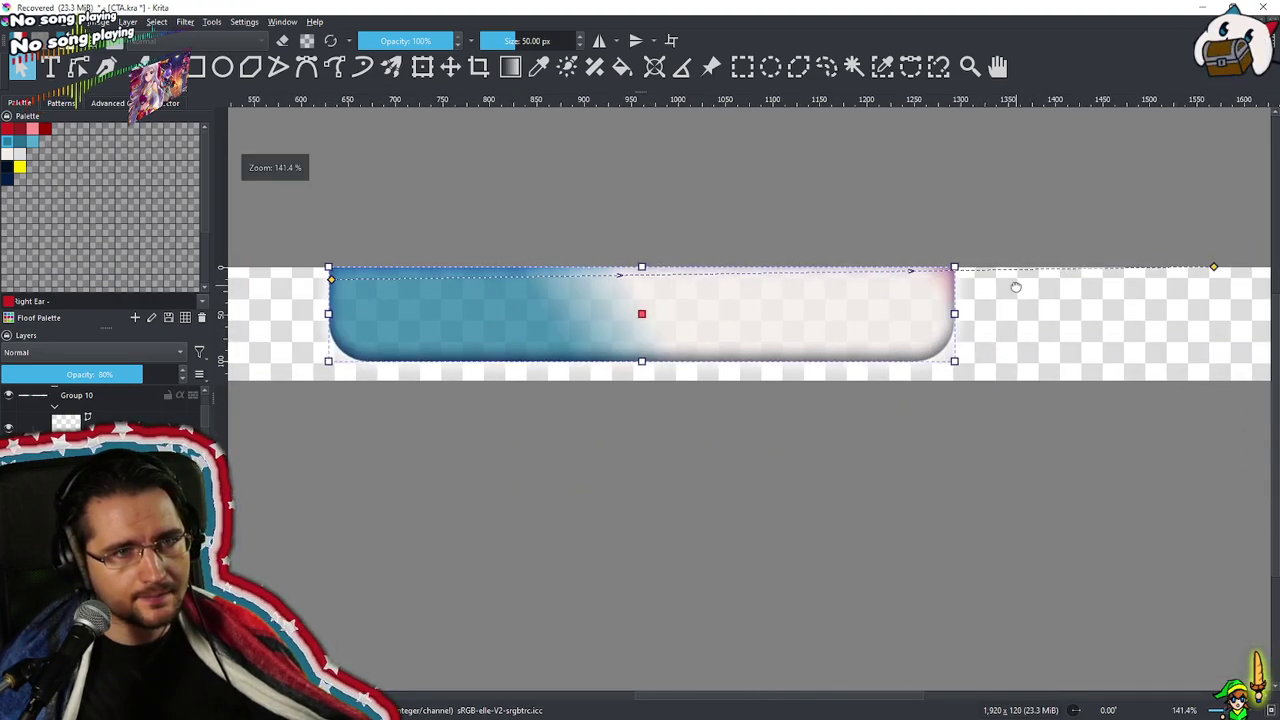
scroll(1029, 286, "up", 1)
left_click_drag(1082, 289, 919, 230)
left_click_drag(687, 377, 740, 365)
left_click_drag(501, 310, 759, 254)
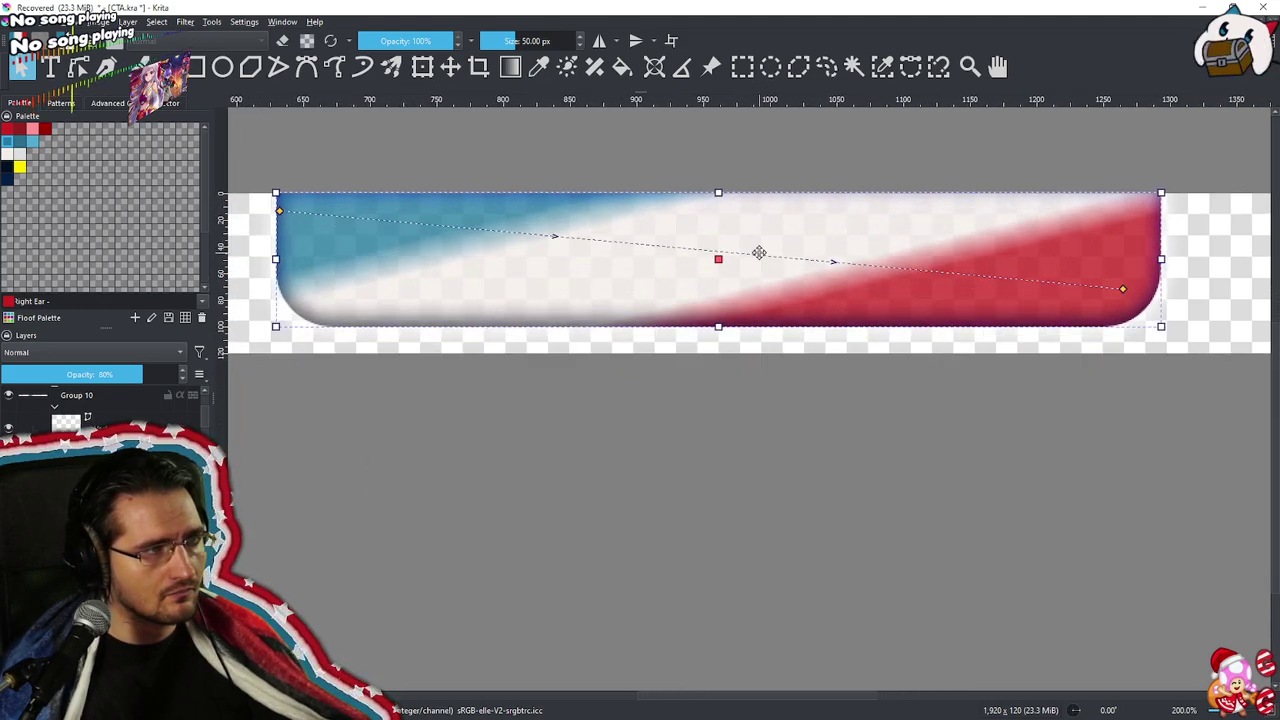
left_click_drag(282, 212, 300, 242)
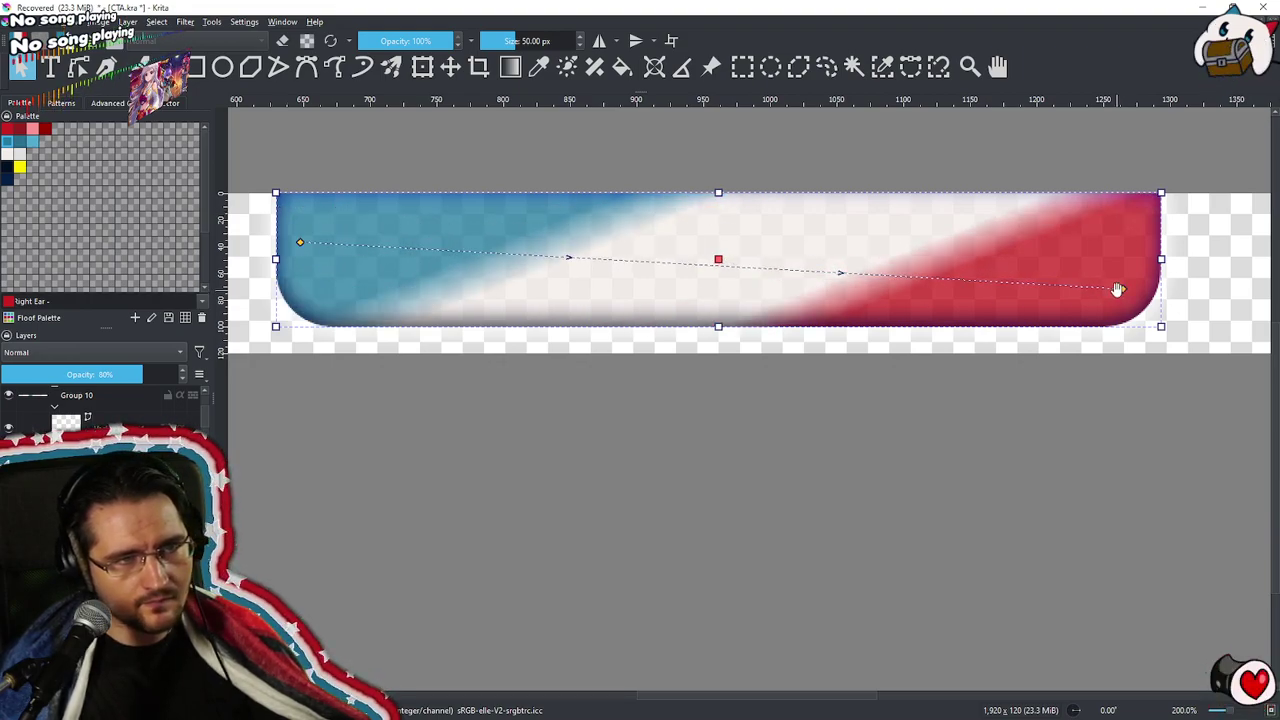
left_click_drag(1119, 289, 1121, 268)
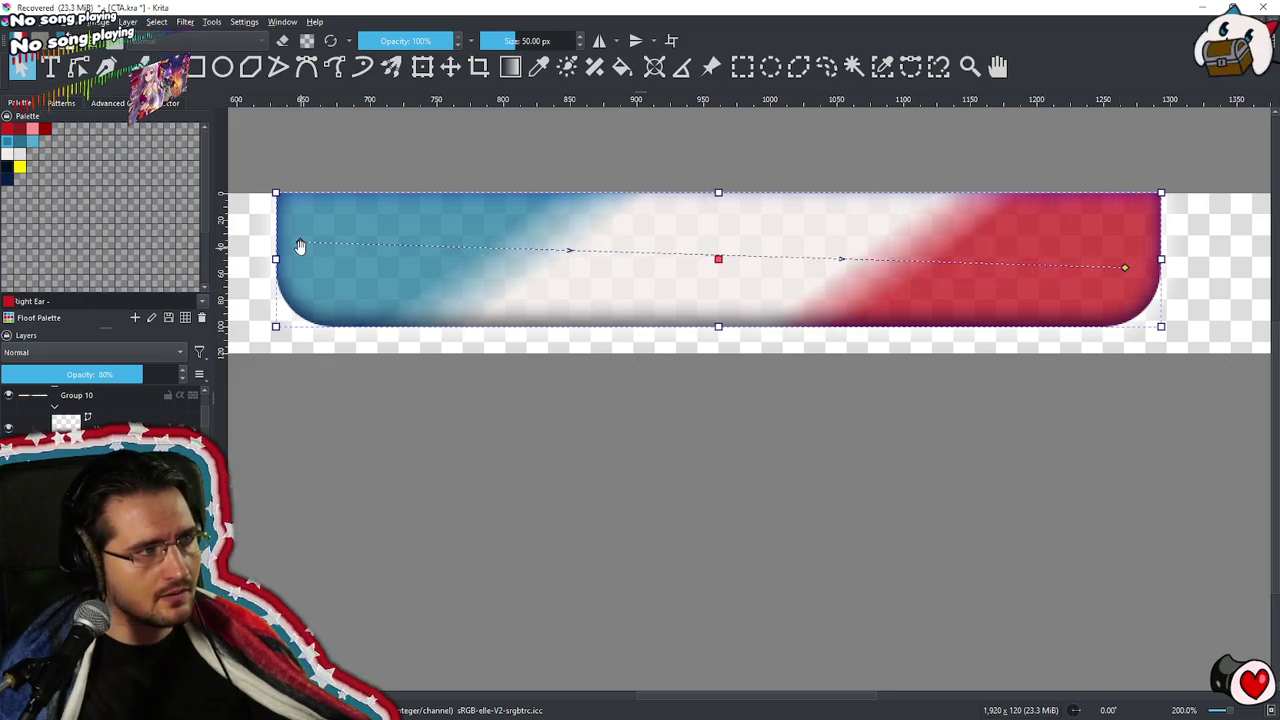
Extend the banner's gradient line, moving the start handle just past the left edge and the end handle down to the right edge
left_click_drag(296, 244, 266, 236)
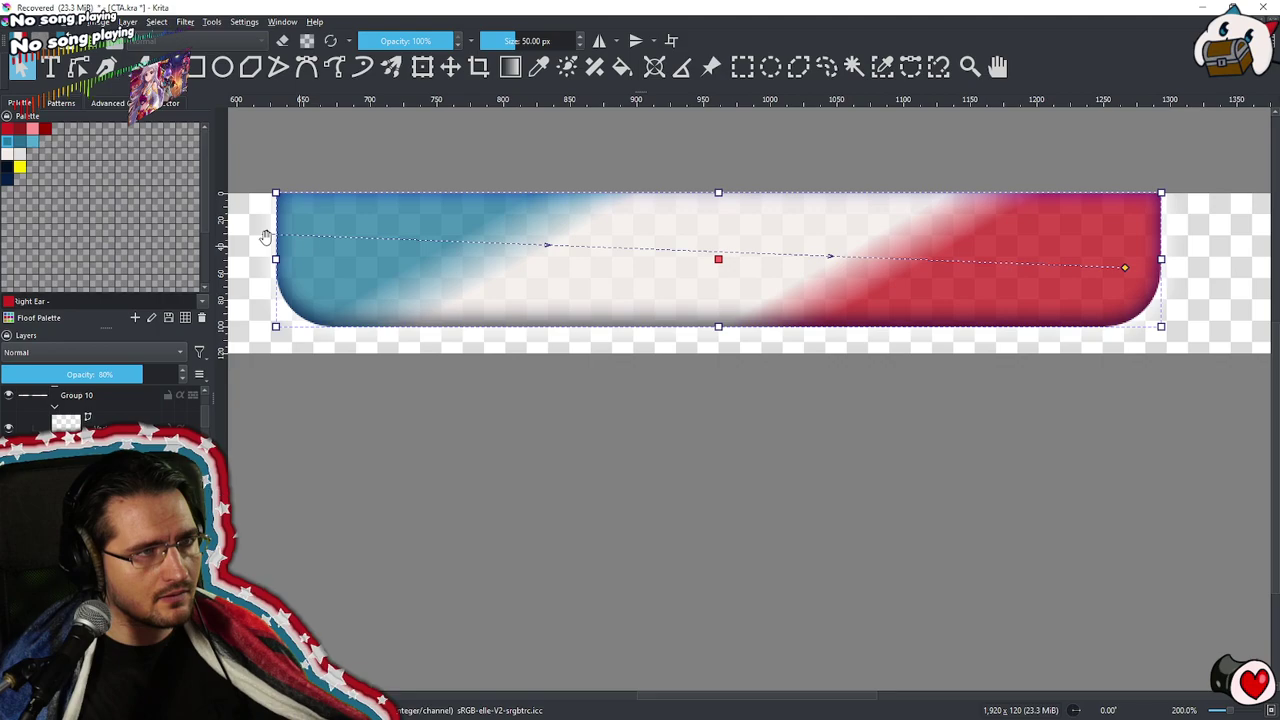
left_click_drag(1124, 270, 1158, 280)
scroll(723, 494, "down", 3)
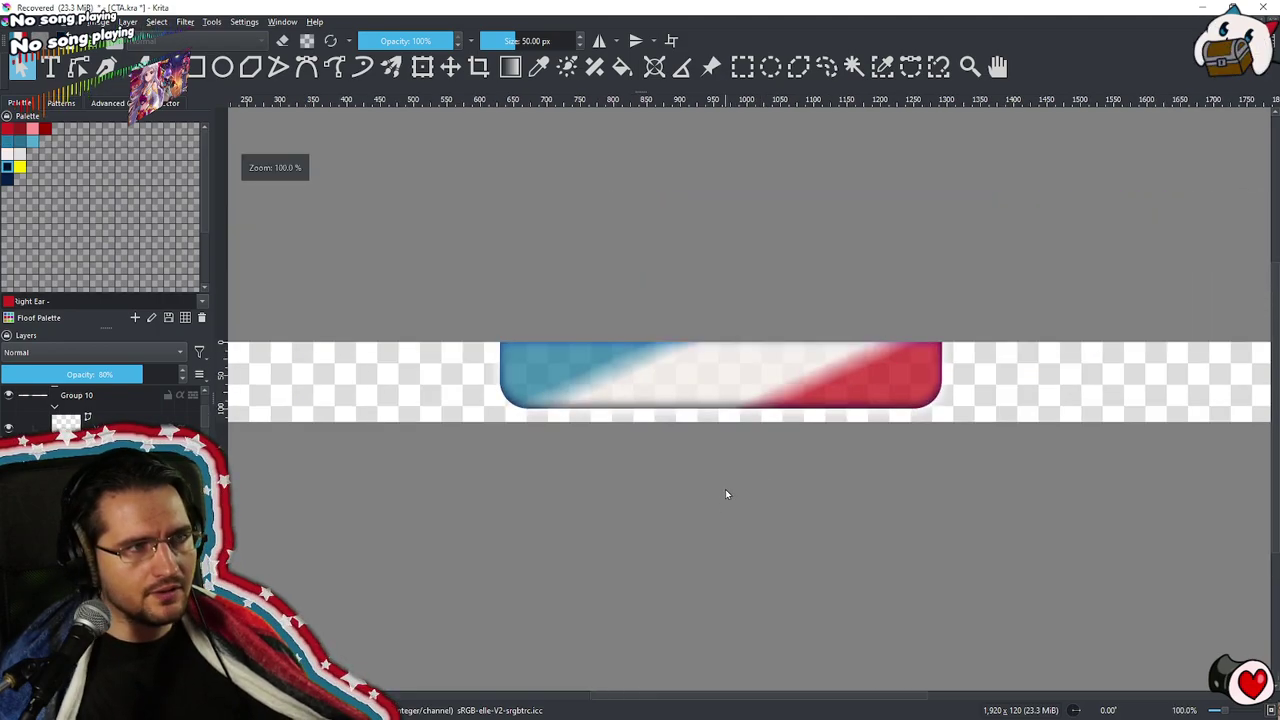
left_click_drag(709, 397, 703, 351)
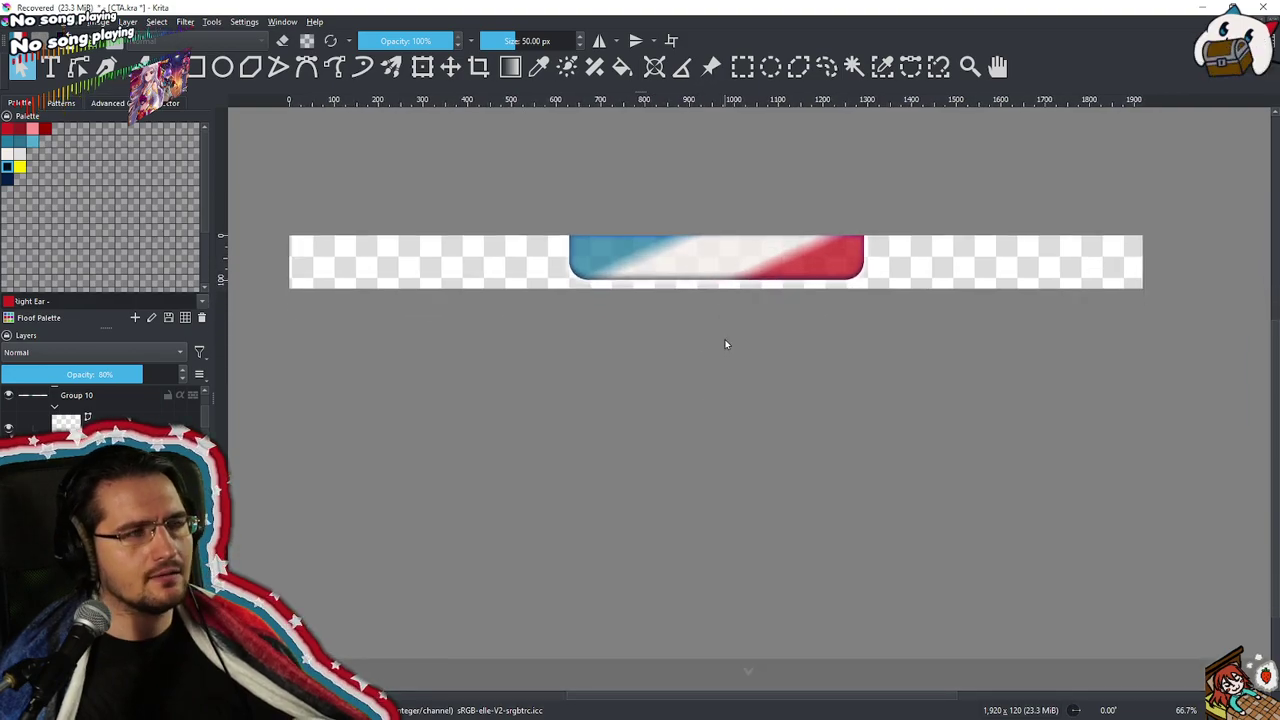
scroll(747, 240, "up", 1)
scroll(747, 240, "up", 2)
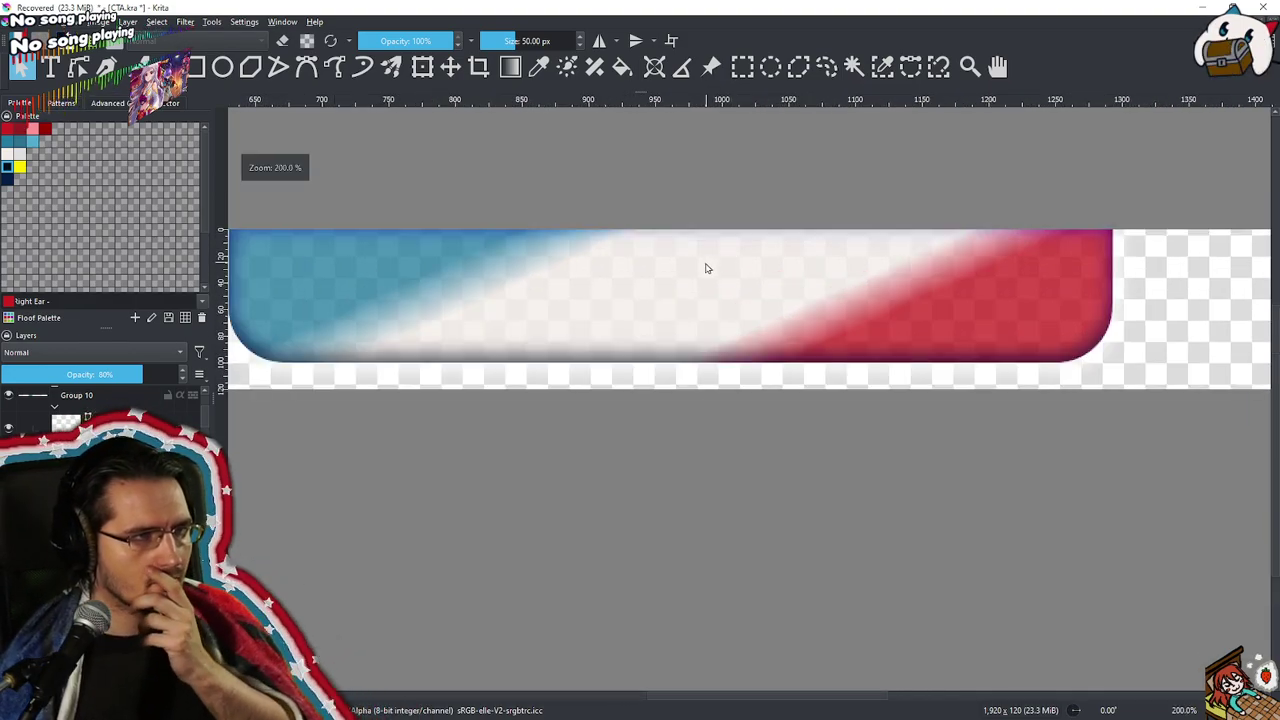
scroll(690, 270, "down", 1)
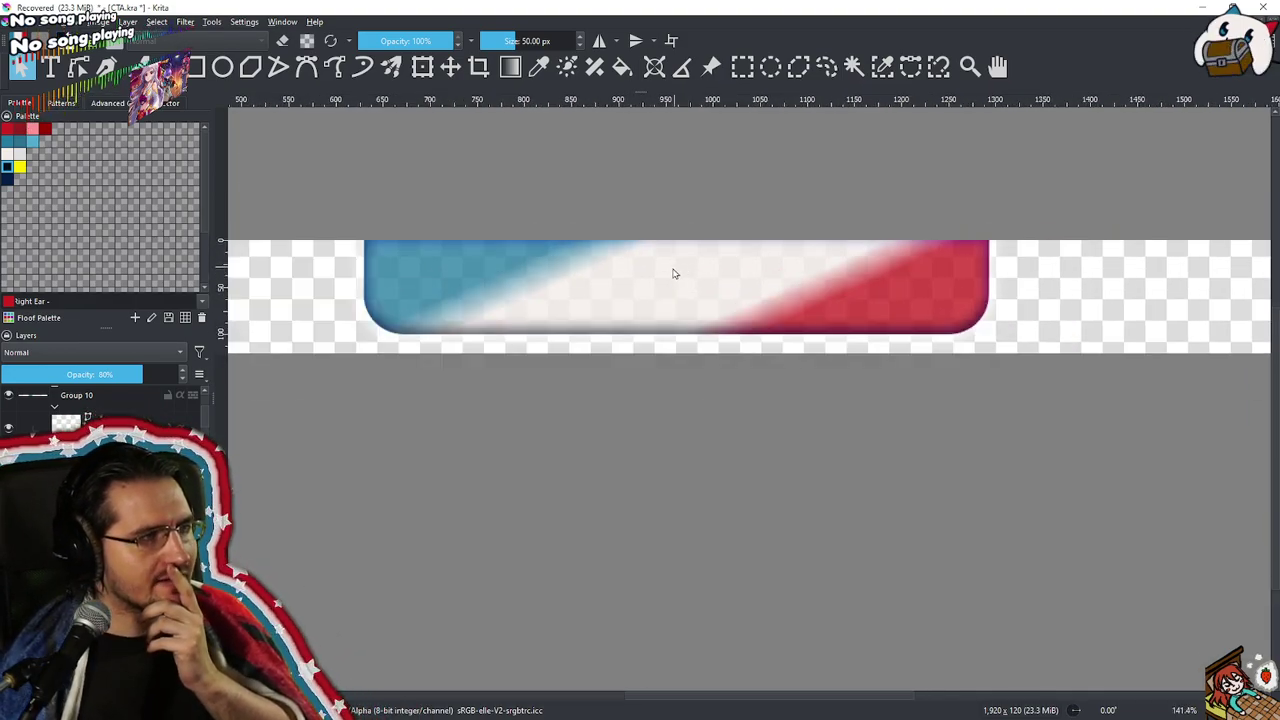
Enable a Pattern Overlay in the banner layer's style and choose the Stars_Sized.png pattern
right_click(122, 456)
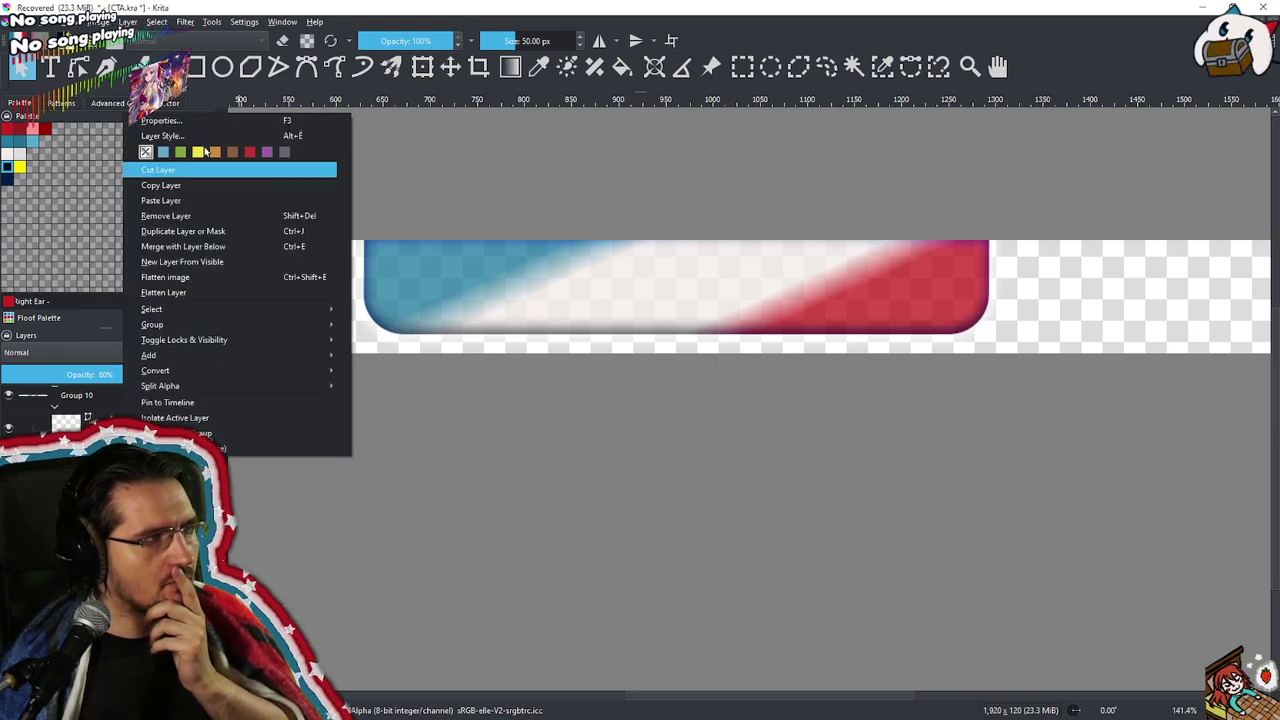
key("Escape")
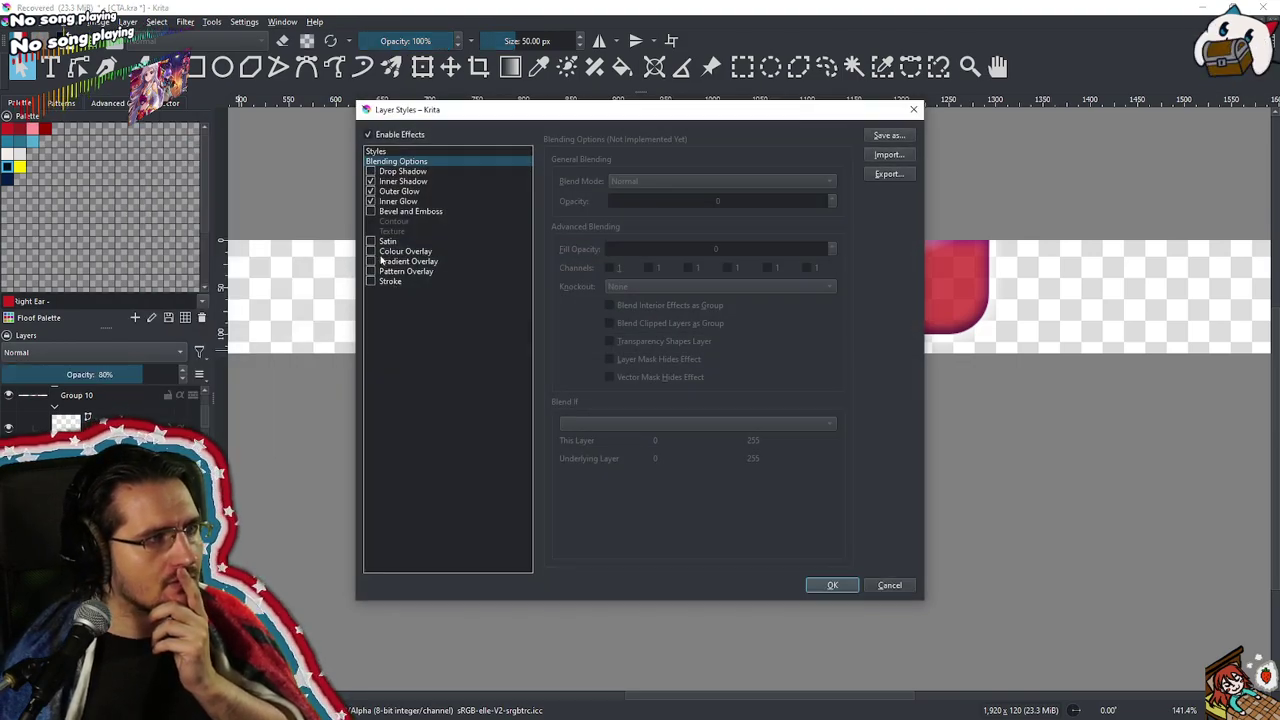
left_click(370, 272)
left_click_drag(659, 112, 406, 174)
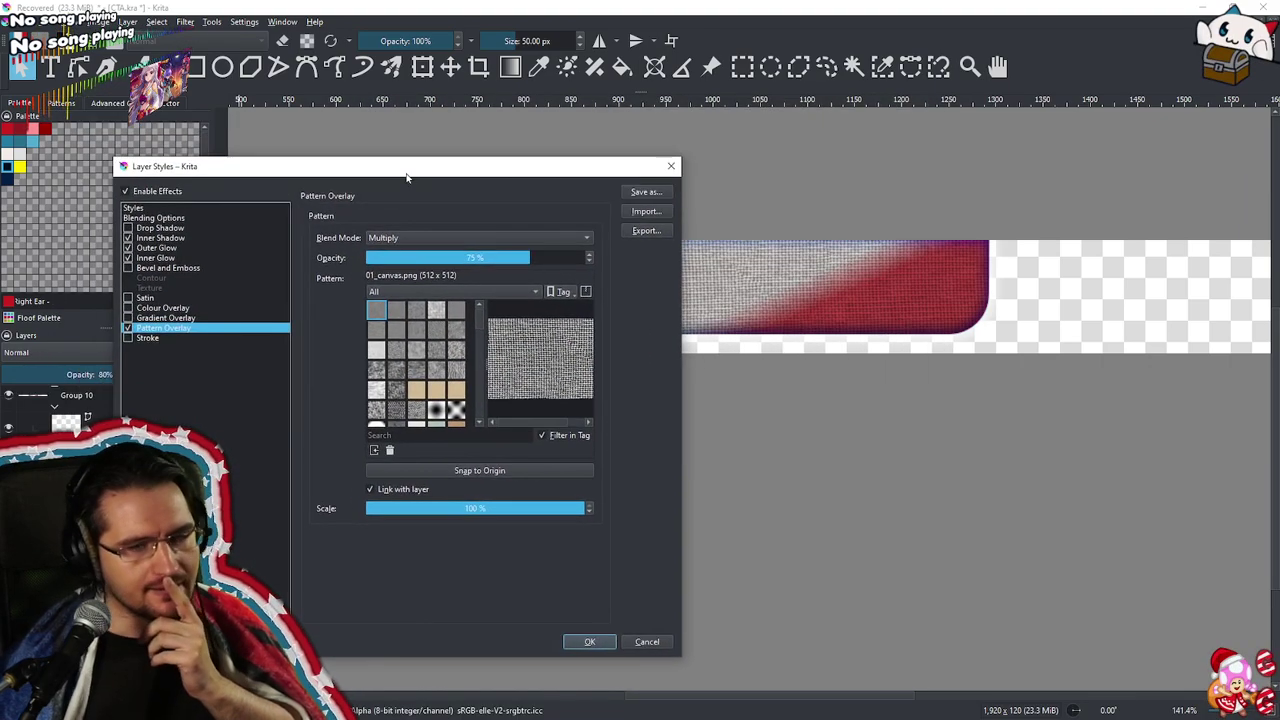
left_click(468, 291)
left_click(476, 292)
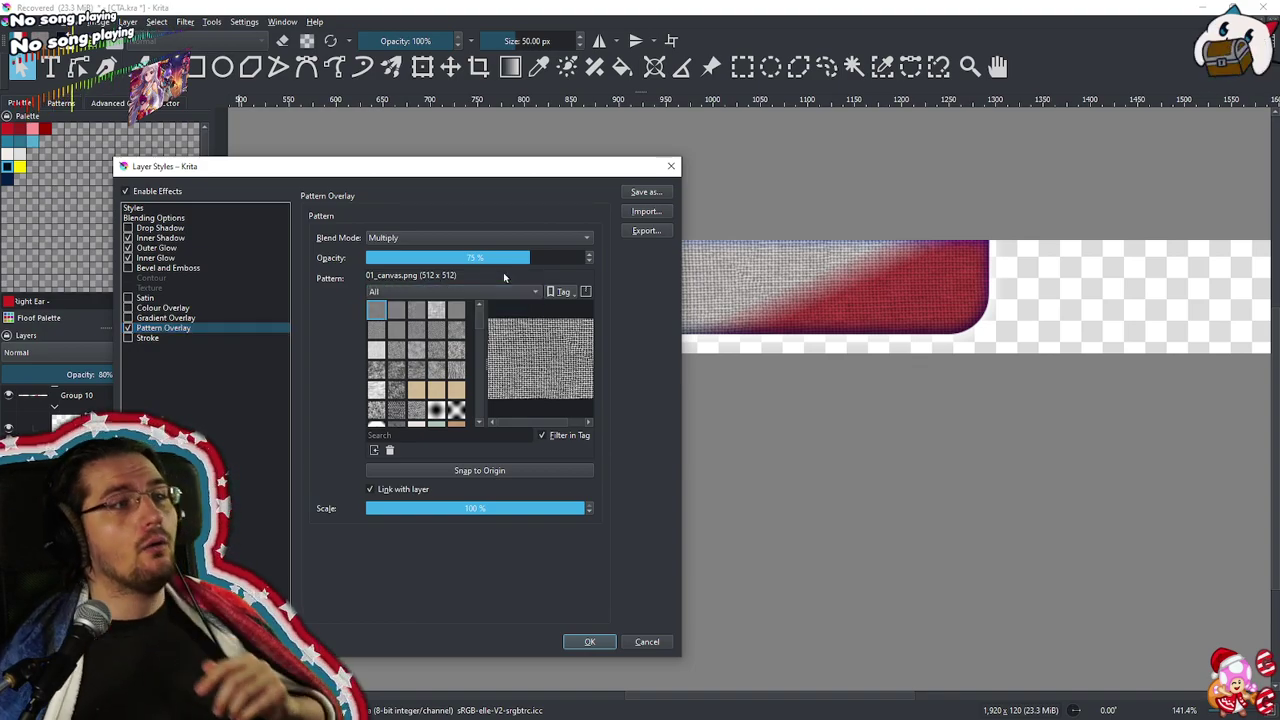
scroll(480, 326, "down", 3)
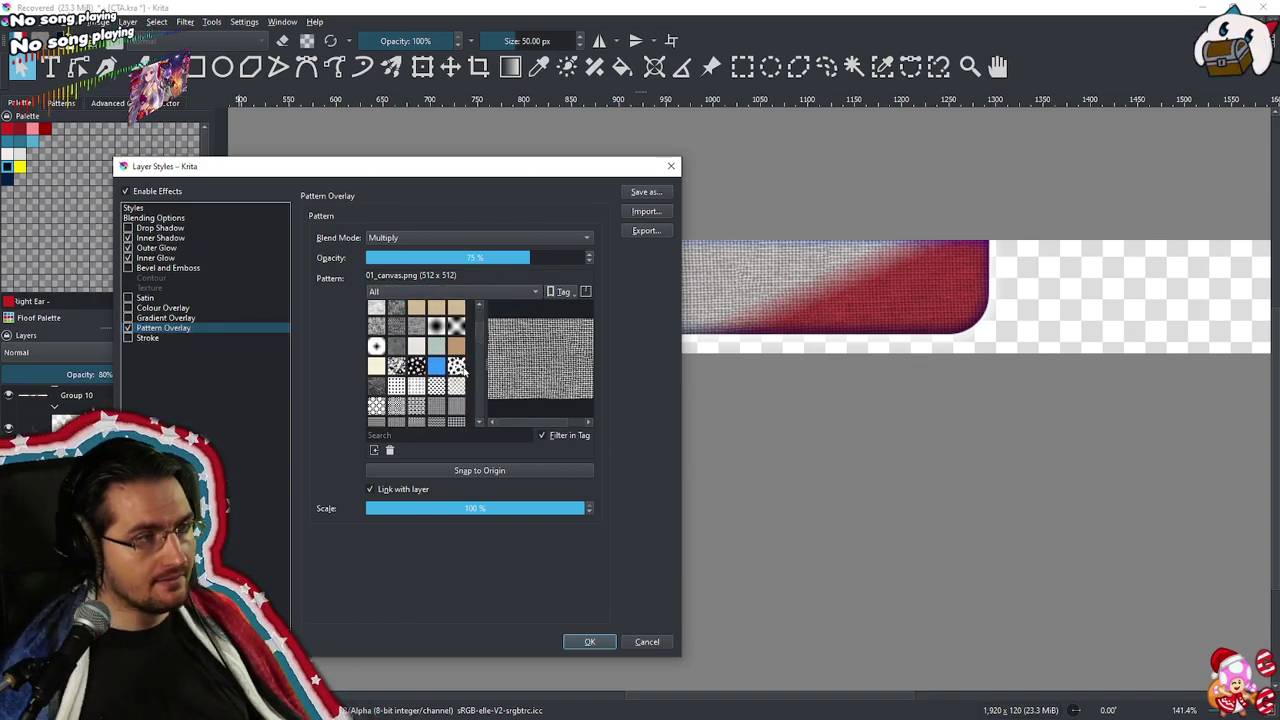
left_click(456, 366)
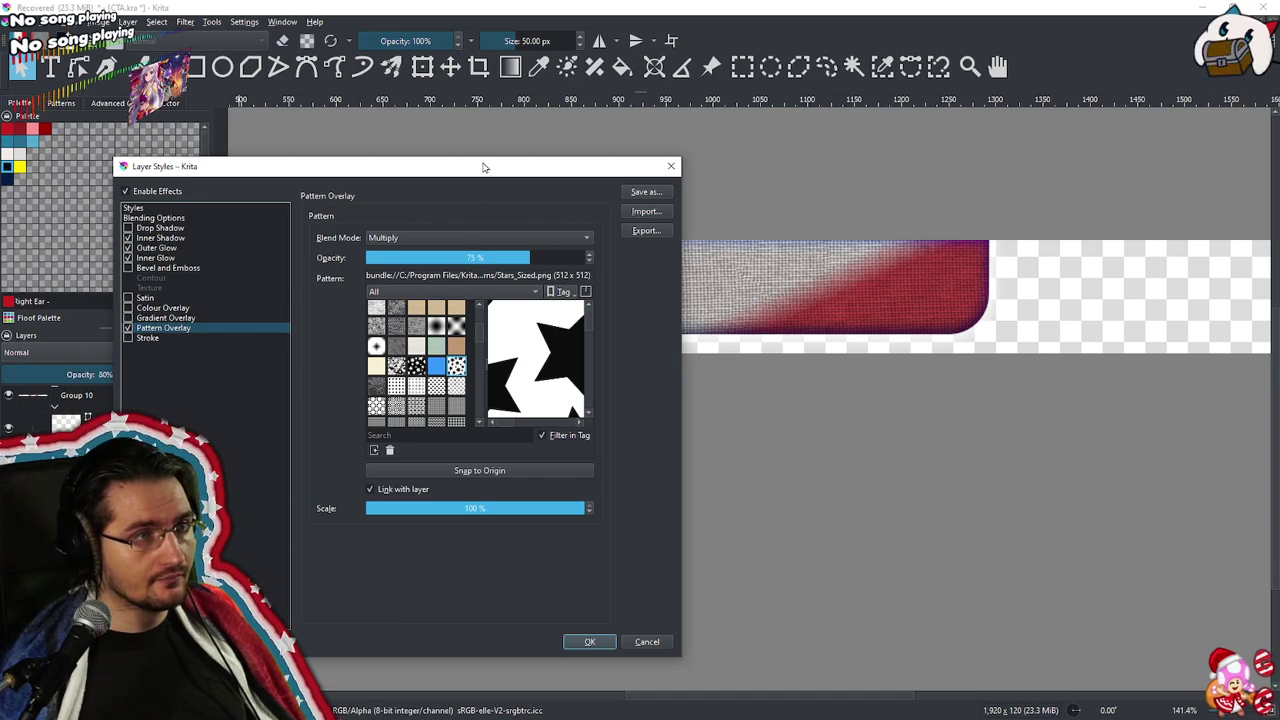
Set the star overlay's blend mode to Divide and its opacity to 27%
left_click_drag(481, 171, 474, 132)
left_click(575, 212)
left_click(521, 189)
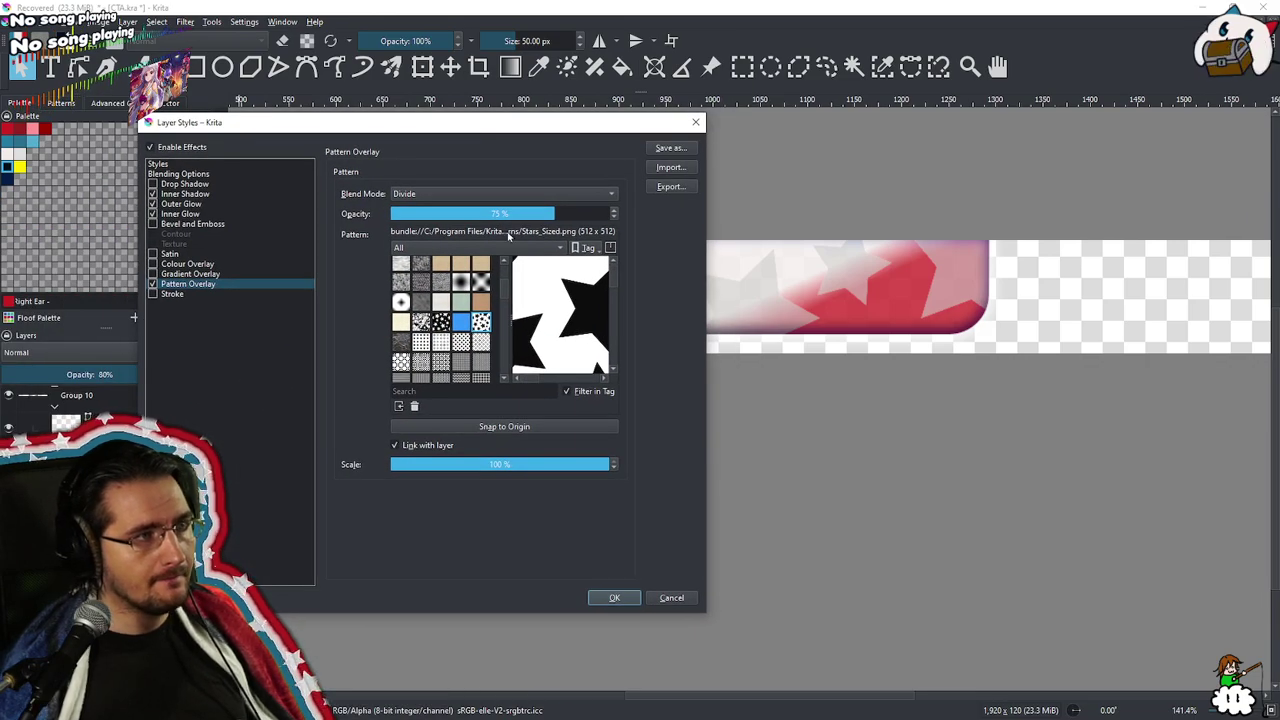
left_click_drag(505, 214, 493, 215)
left_click_drag(519, 115, 556, 128)
left_click_drag(497, 205, 491, 203)
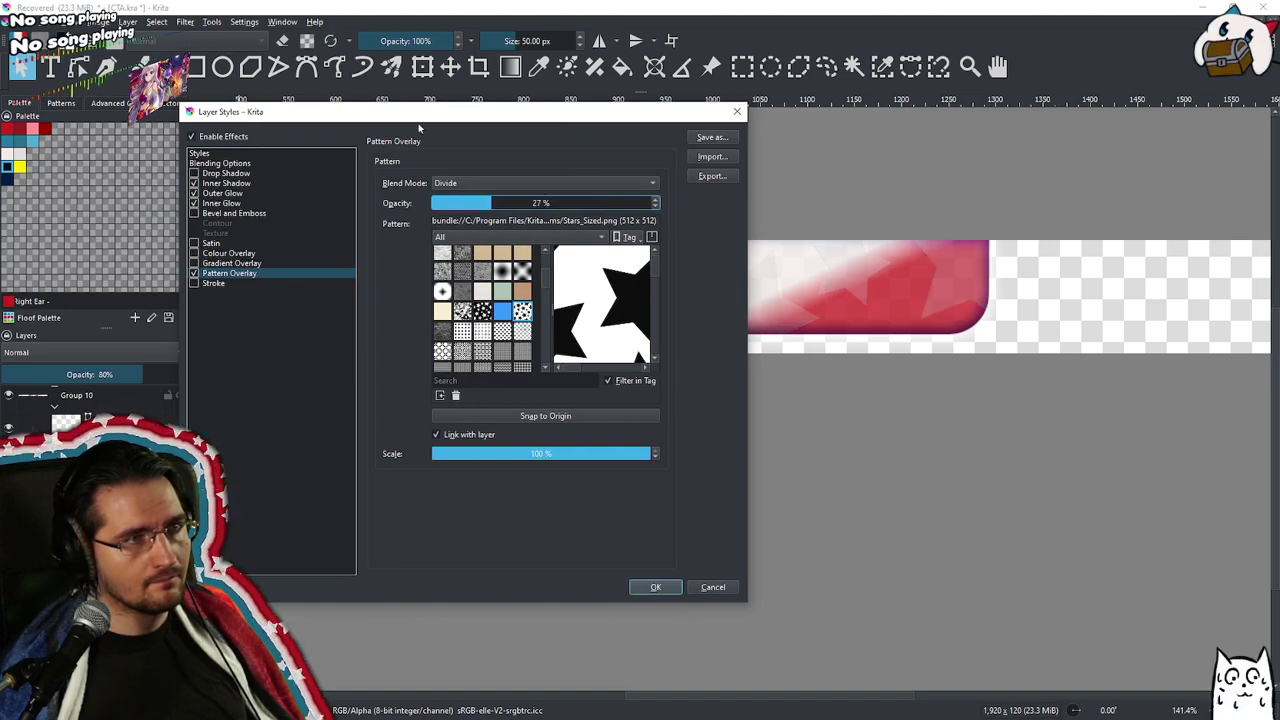
left_click_drag(405, 121, 247, 147)
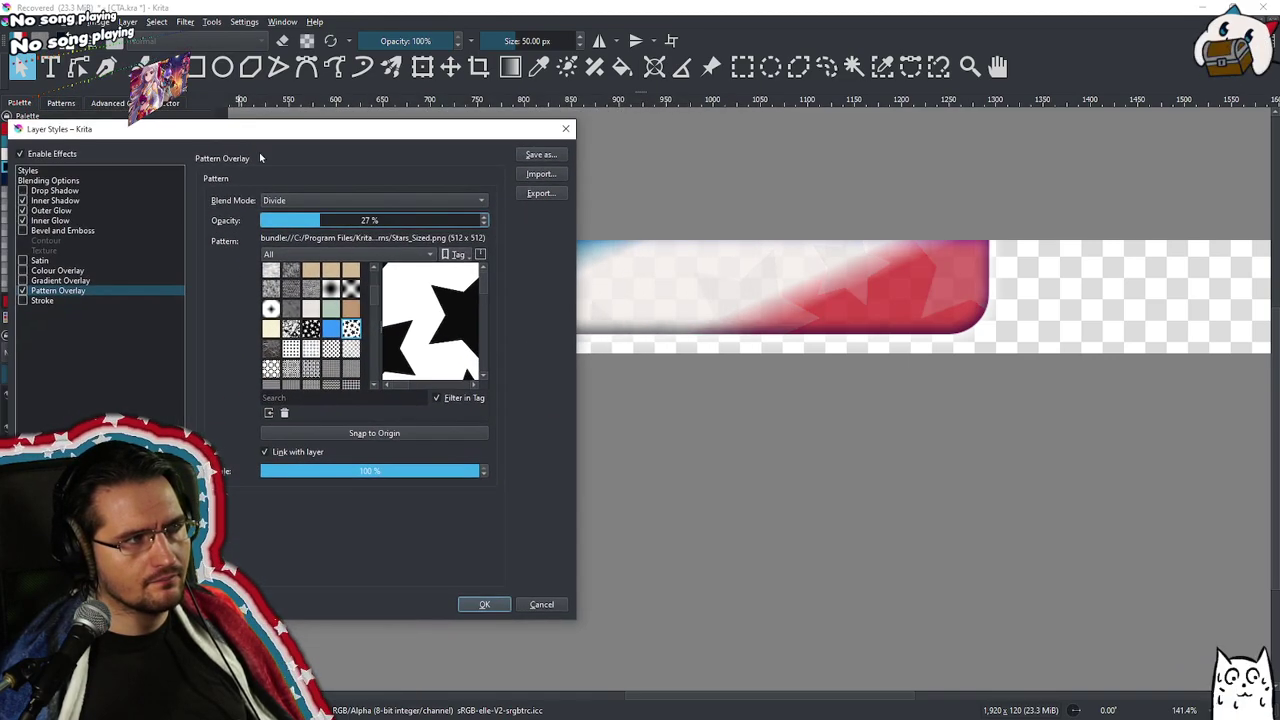
Reduce the star pattern's scale to 30% and set the overlay opacity to 30%
left_click(368, 468)
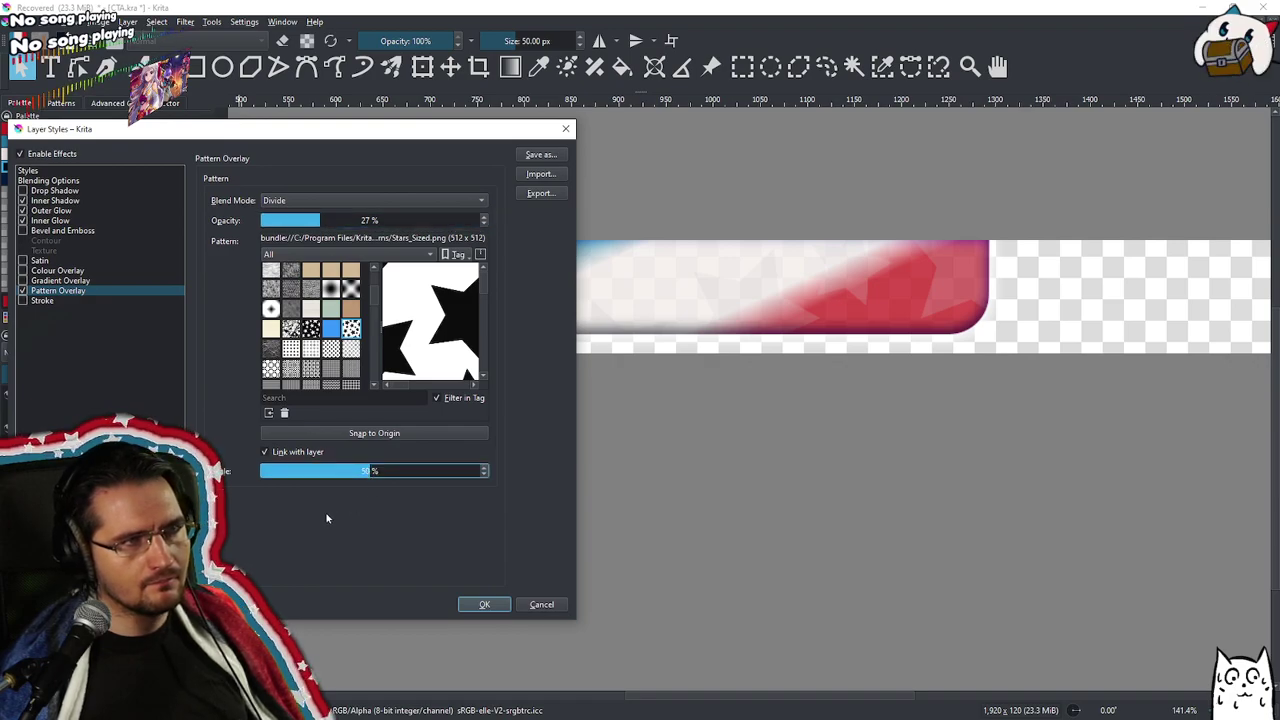
left_click(341, 471)
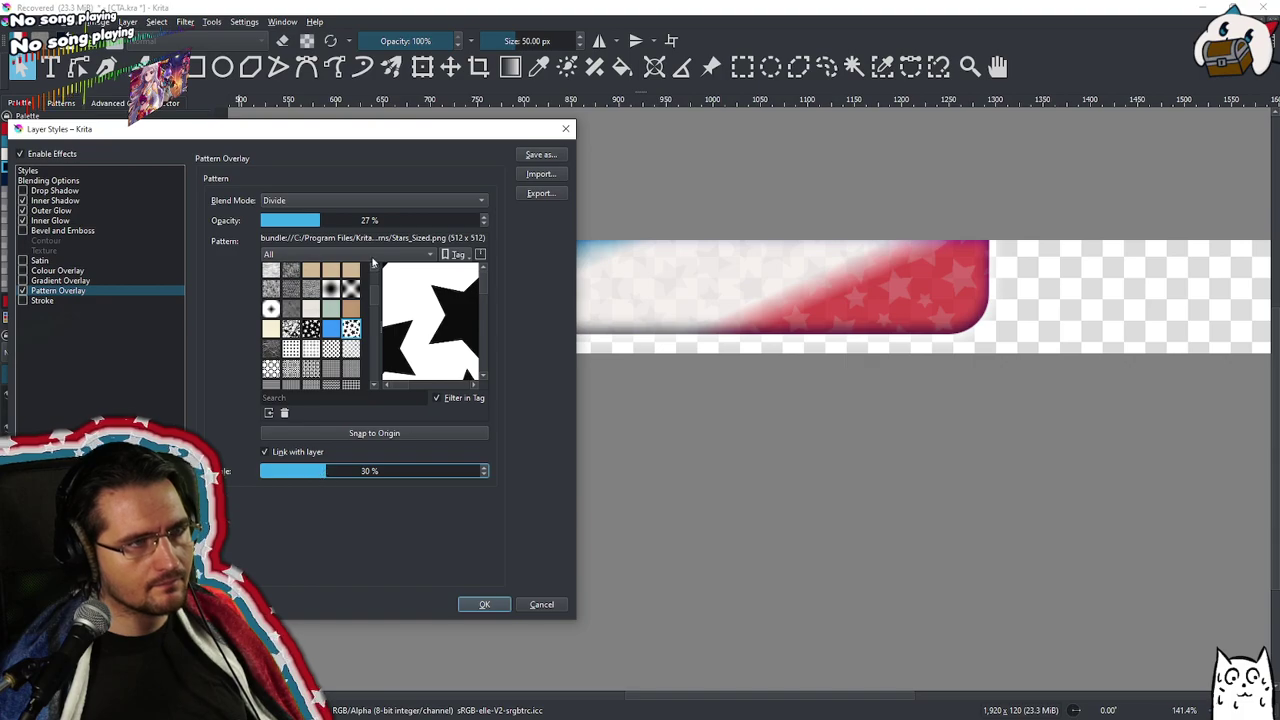
left_click(325, 218)
left_click_drag(328, 217, 325, 218)
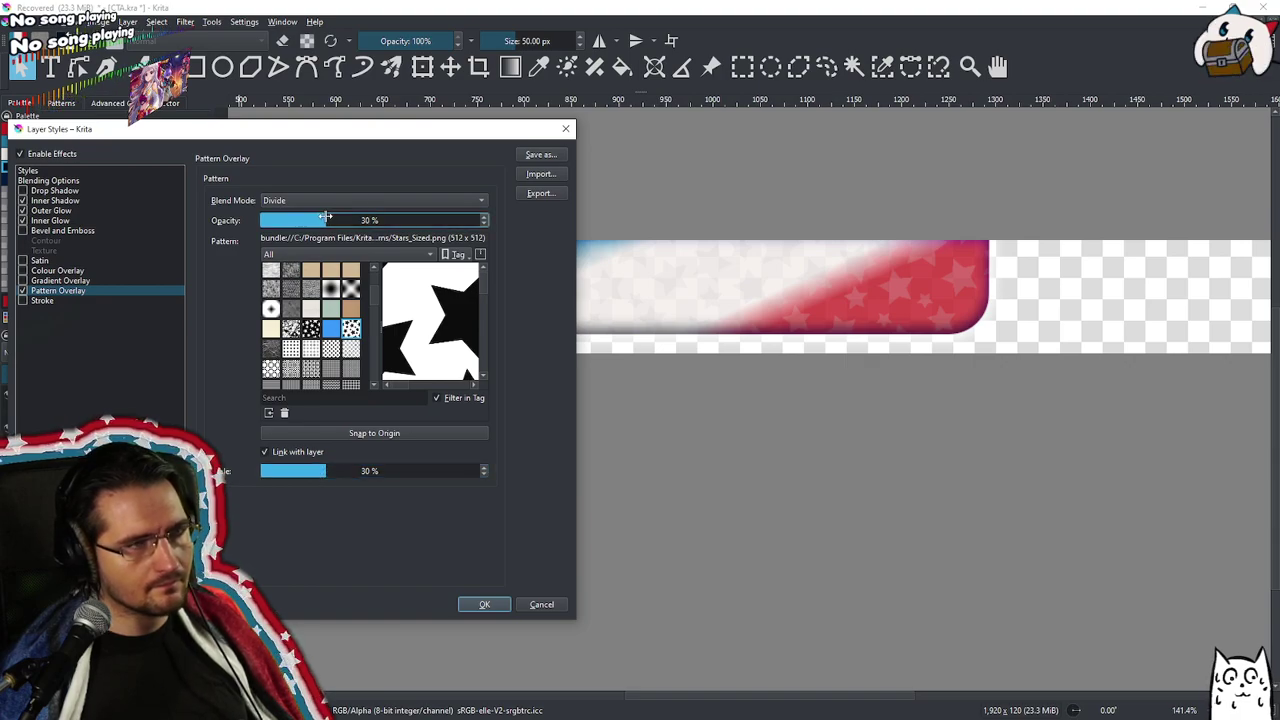
Set the star overlay's opacity to 49% and its scale to 40%, and apply the layer style
left_click_drag(386, 140, 557, 147)
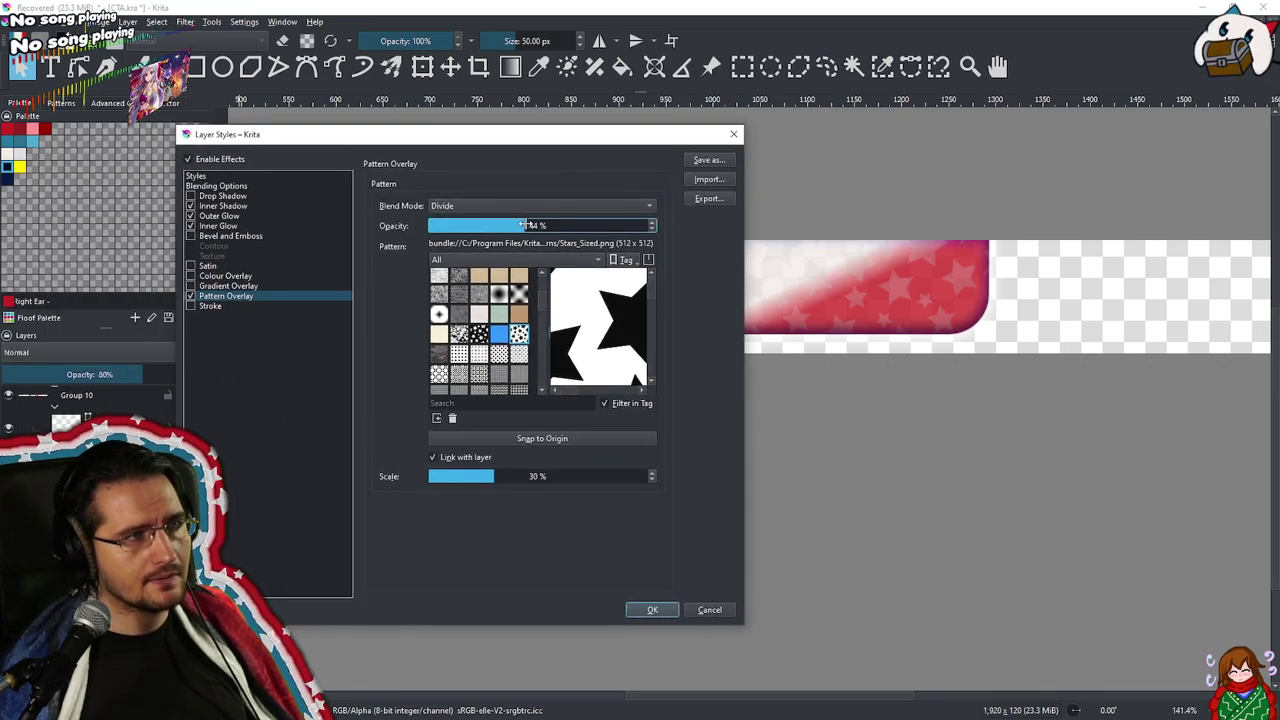
left_click_drag(528, 139, 456, 78)
left_click(426, 412)
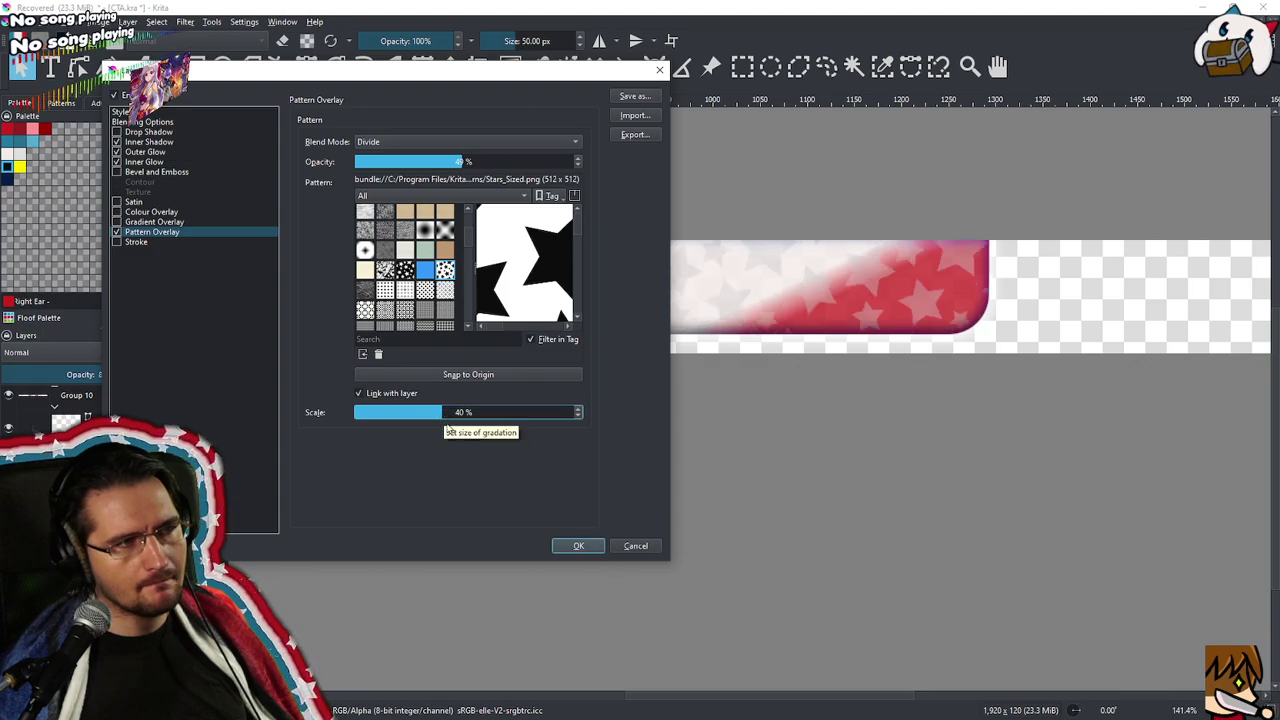
left_click(578, 545)
scroll(563, 477, "down", 3)
left_click_drag(571, 497, 729, 394)
scroll(759, 416, "up", 1)
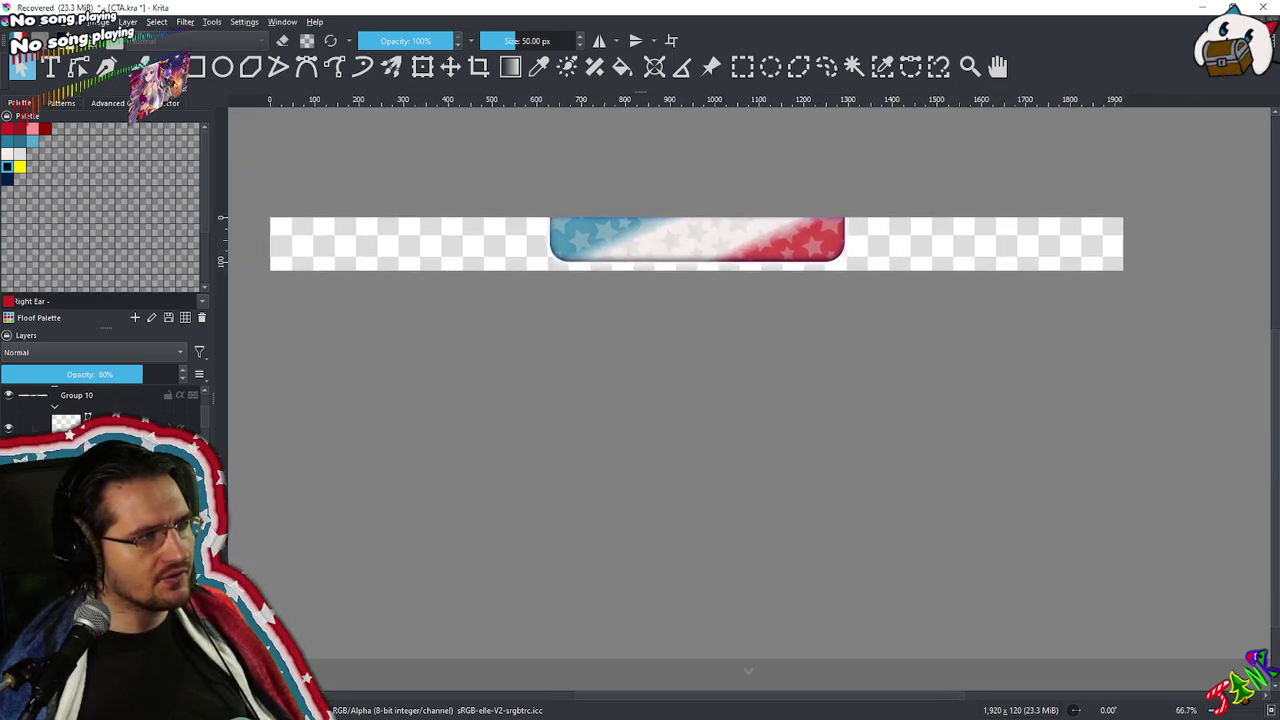
Reopen the banner's layer style and change the star overlay's blend mode to Multiply
right_click(120, 462)
left_click(219, 146)
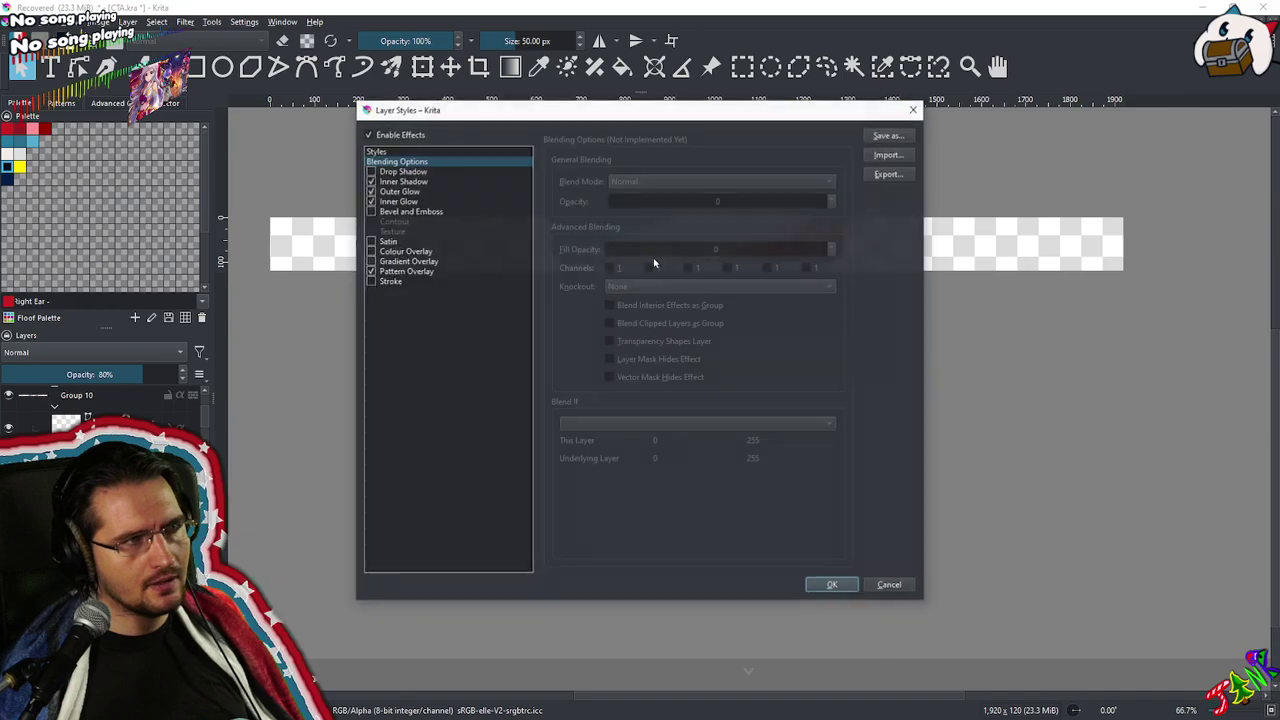
left_click(405, 272)
left_click_drag(704, 121, 353, 194)
left_click(300, 254)
left_click(298, 262)
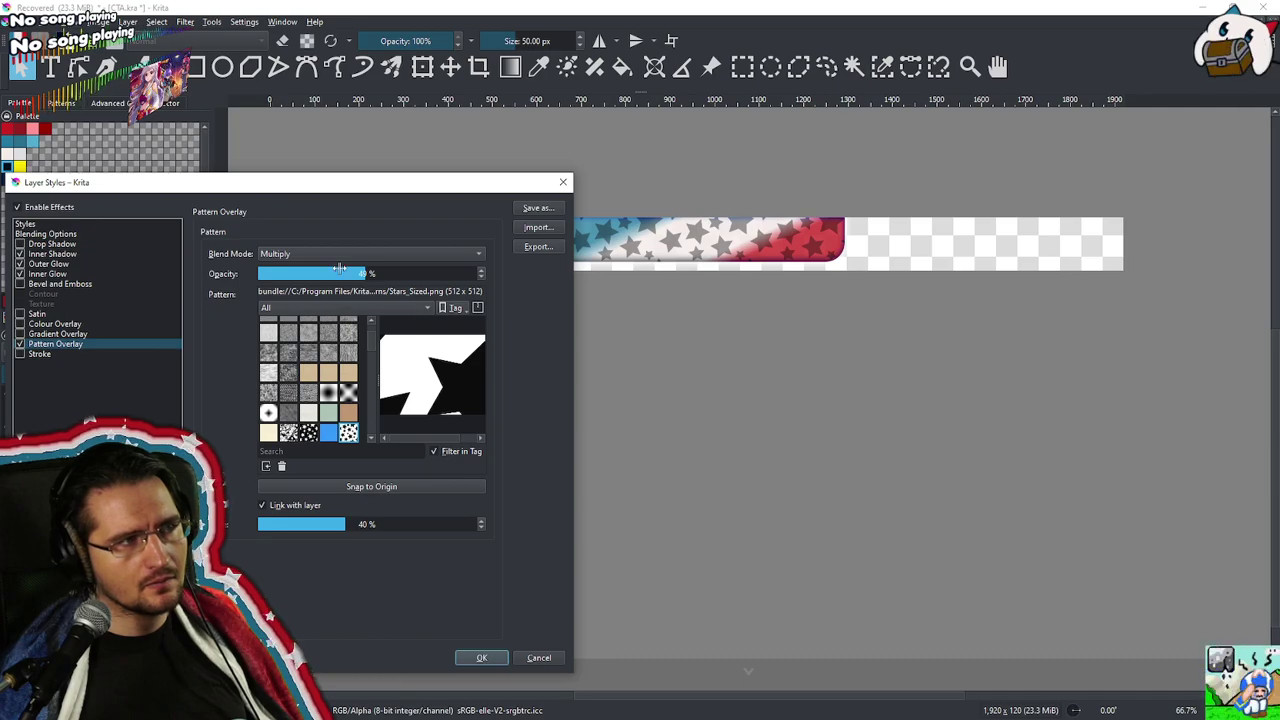
Lower the multiplied star overlay's opacity to 30% and apply the layer style
left_click_drag(345, 273, 330, 273)
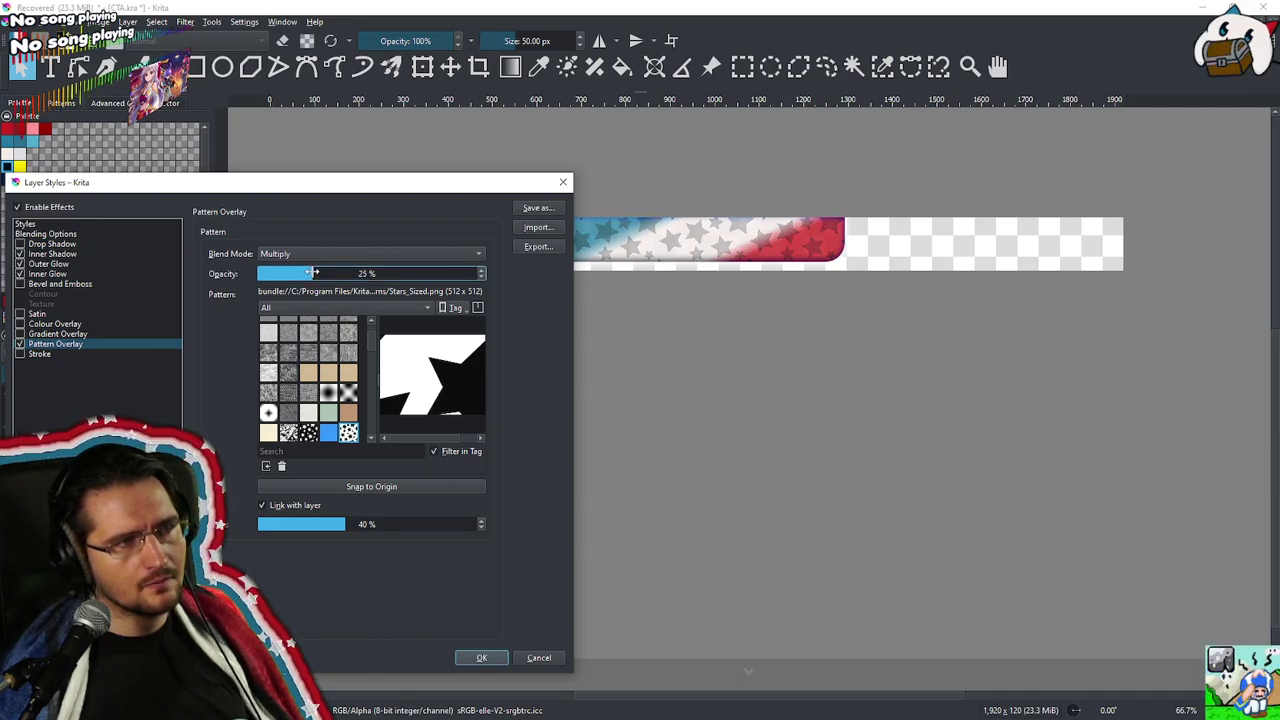
left_click_drag(313, 272, 318, 272)
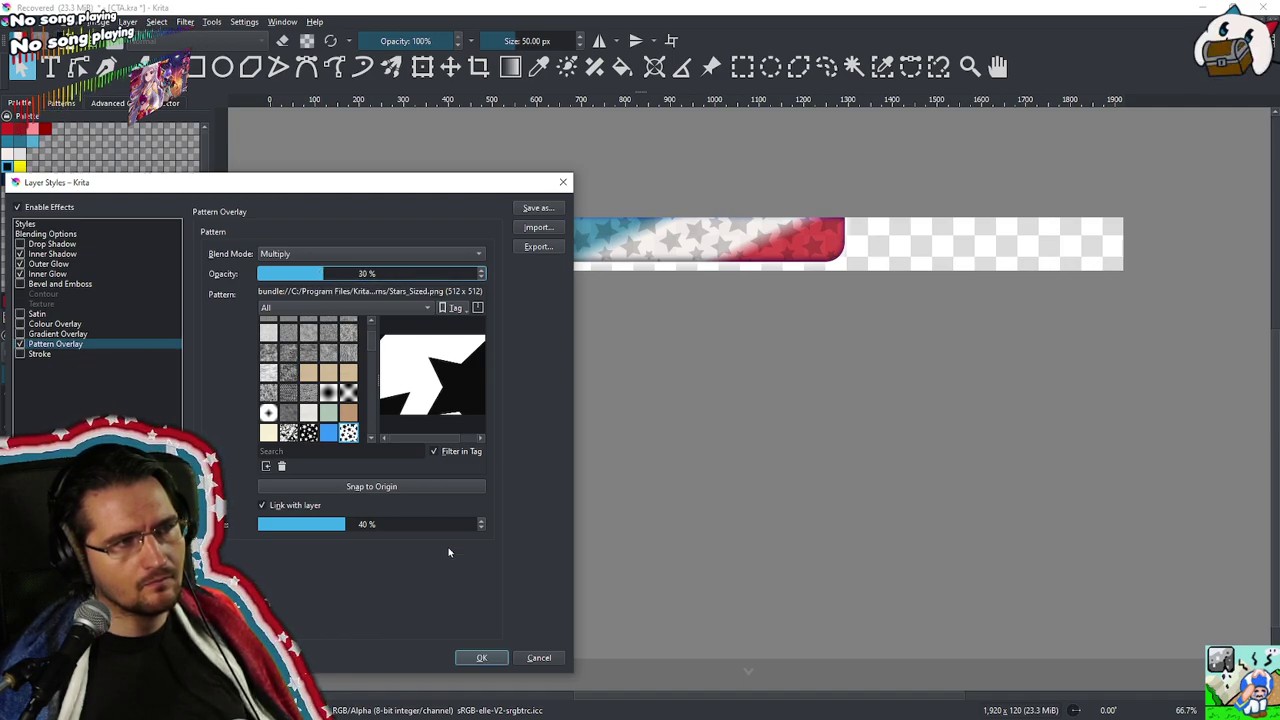
left_click(481, 657)
scroll(664, 374, "down", 1)
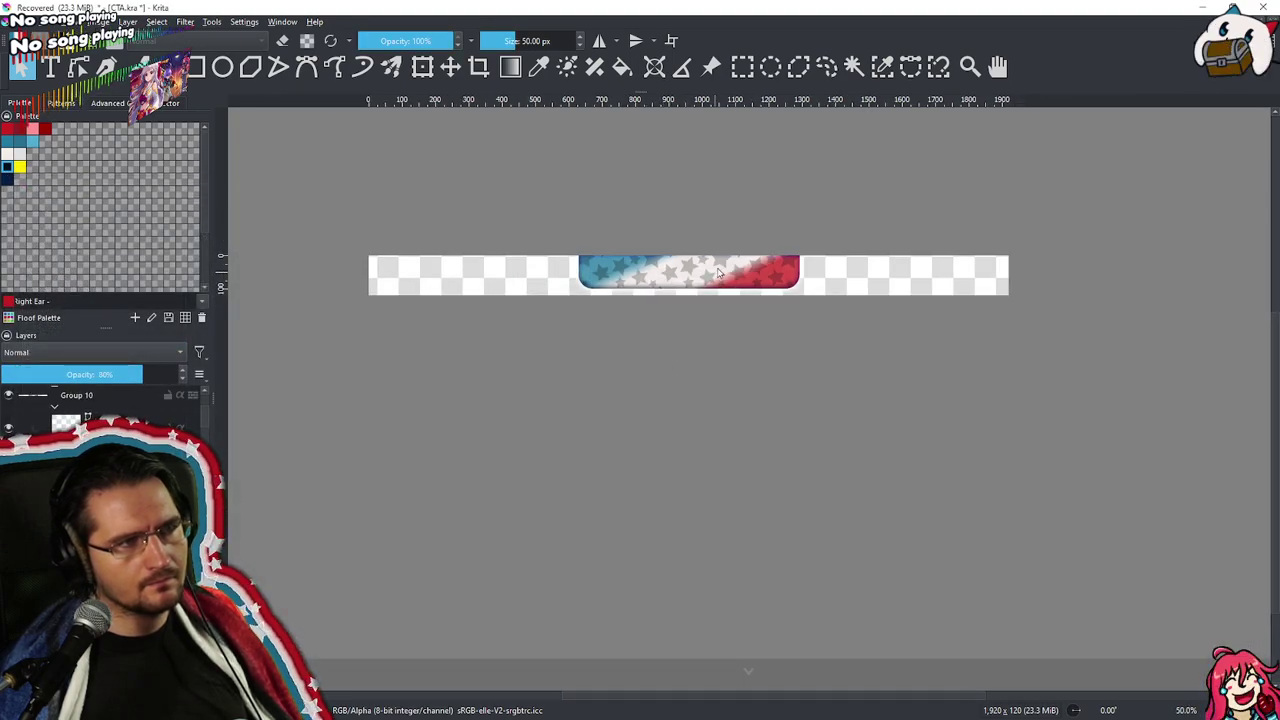
scroll(684, 291, "up", 4)
scroll(640, 362, "down", 1)
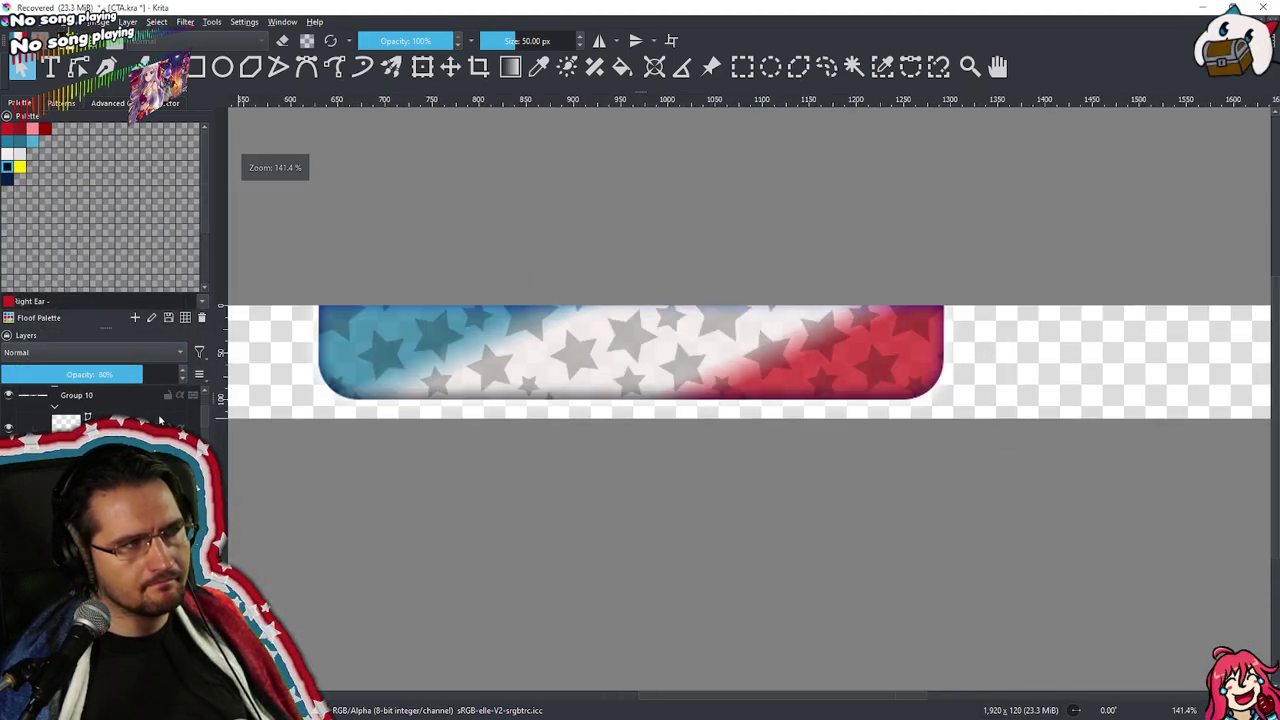
Reopen the banner's pattern overlay settings and try the 22_texture-reptile.png pattern, keeping the whole banner in view
right_click(110, 456)
left_click(145, 136)
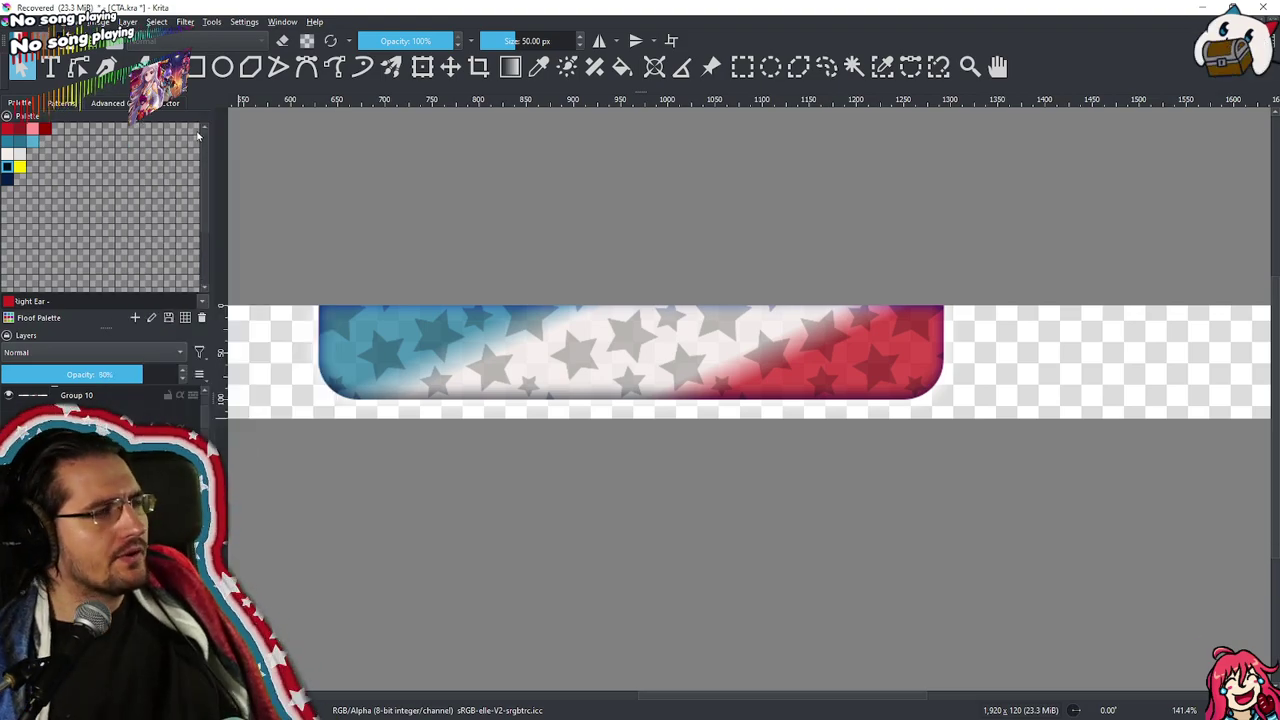
left_click(404, 272)
left_click_drag(632, 115, 343, 166)
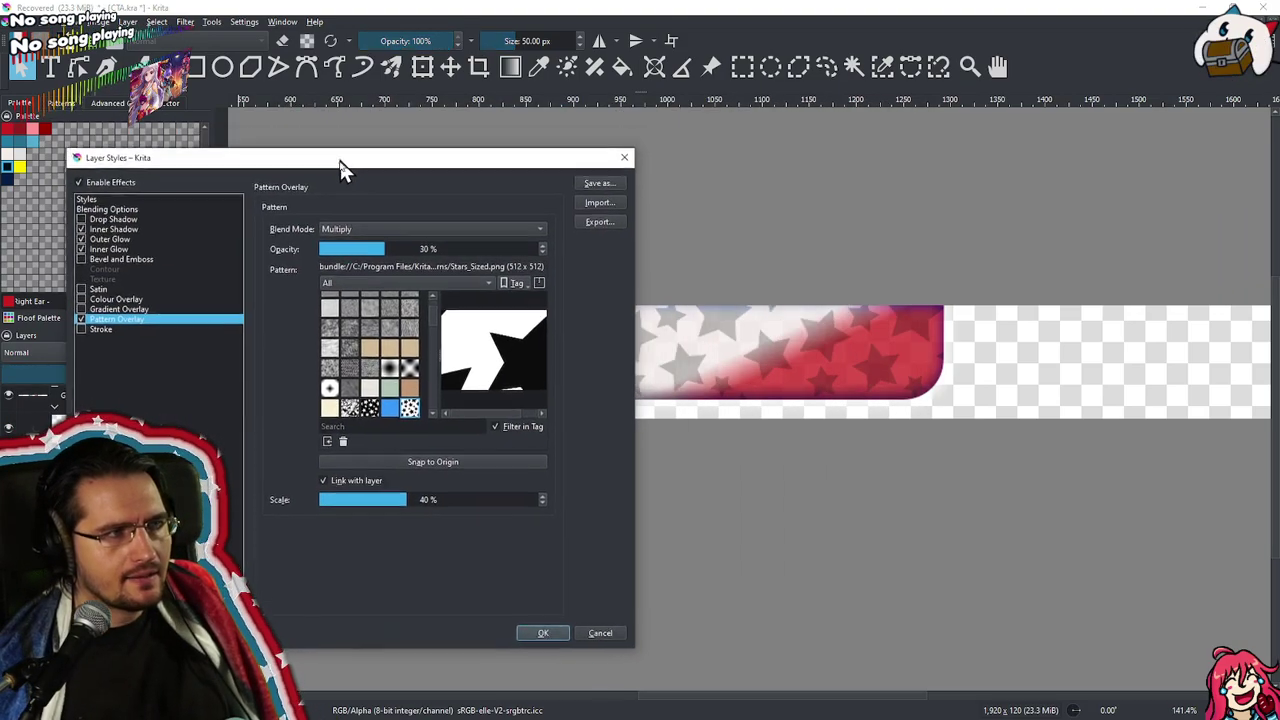
left_click(369, 374)
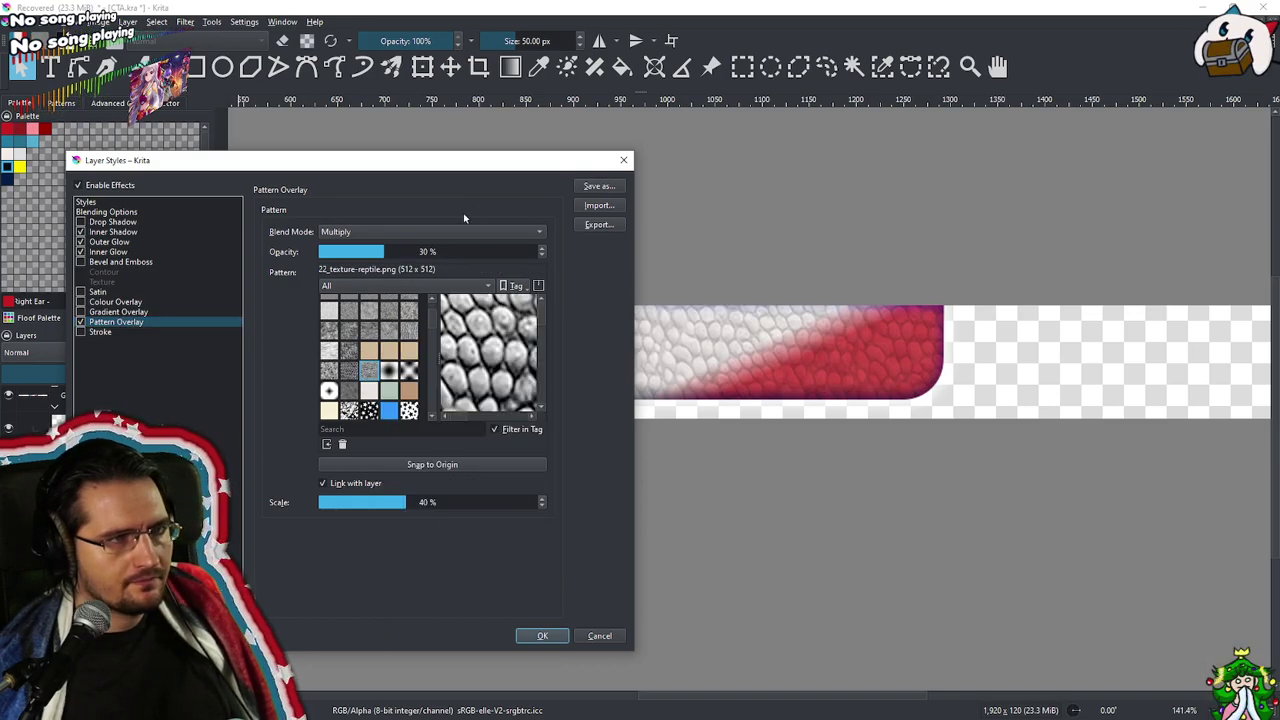
left_click_drag(485, 165, 0, 195)
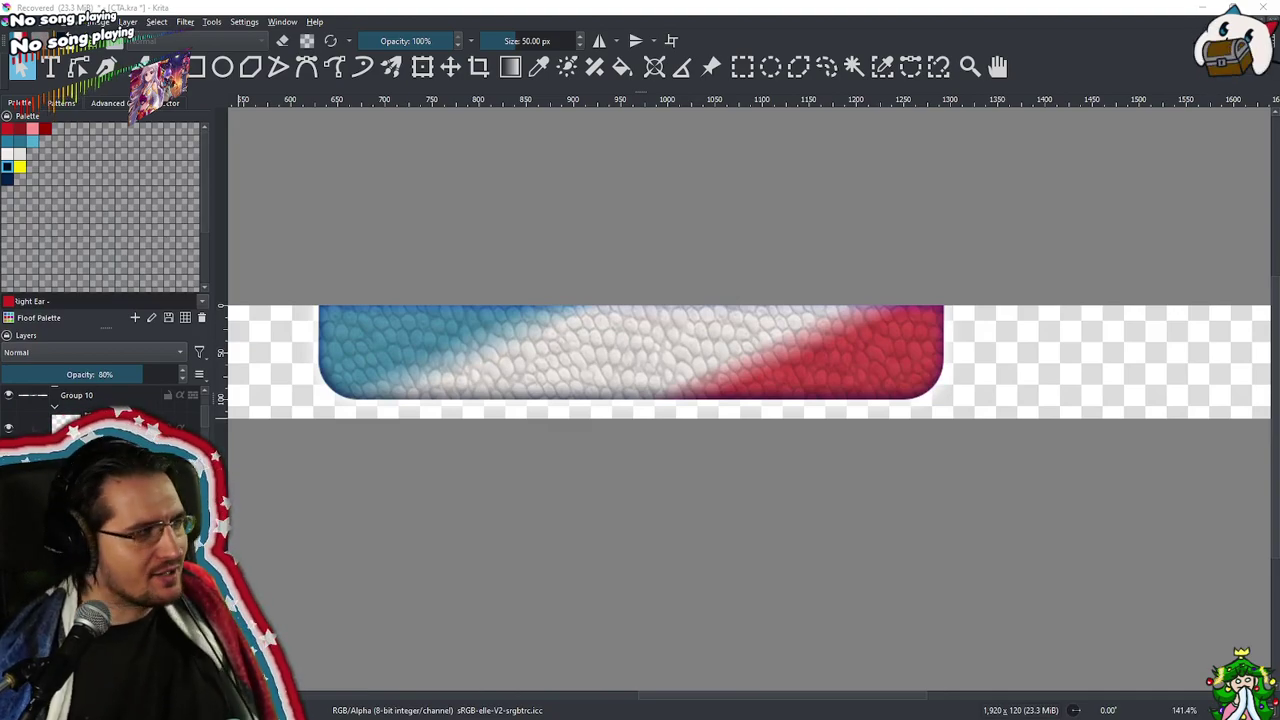
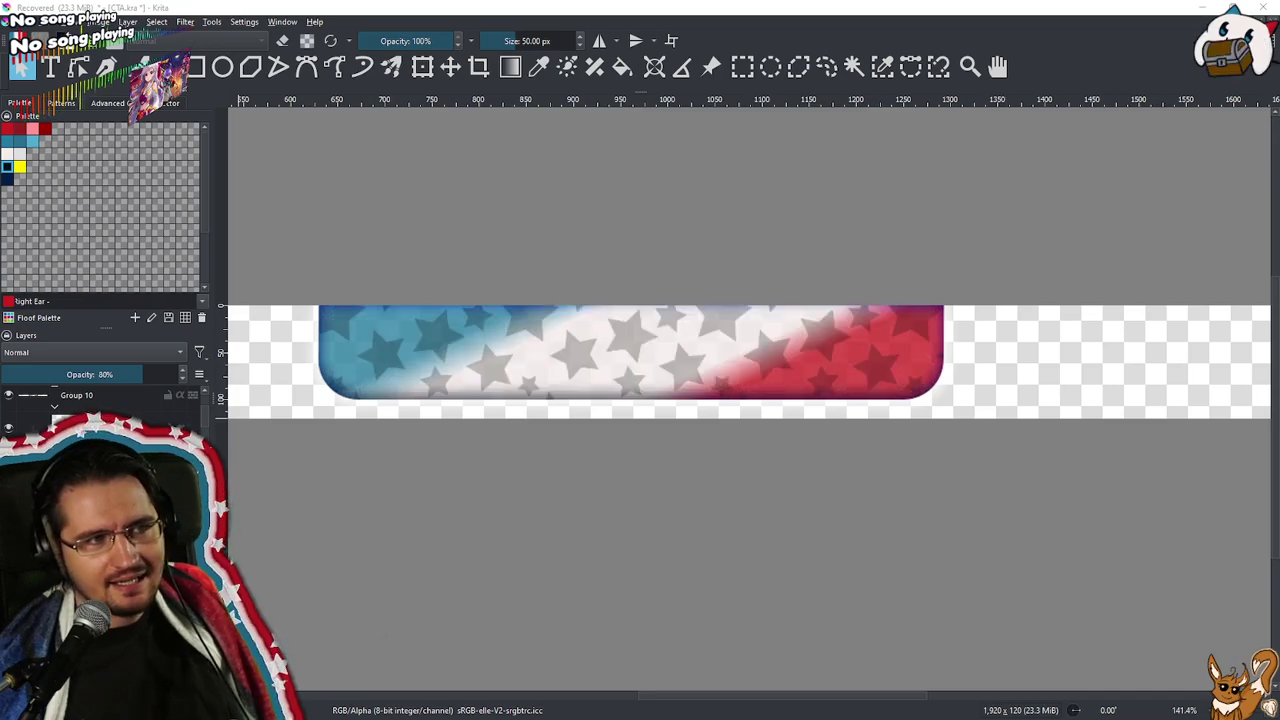
Try the inverted star, embossed swirl, fine dot, hexagon and maze patterns in turn as the banner's pattern overlay
key("ctrl+i")
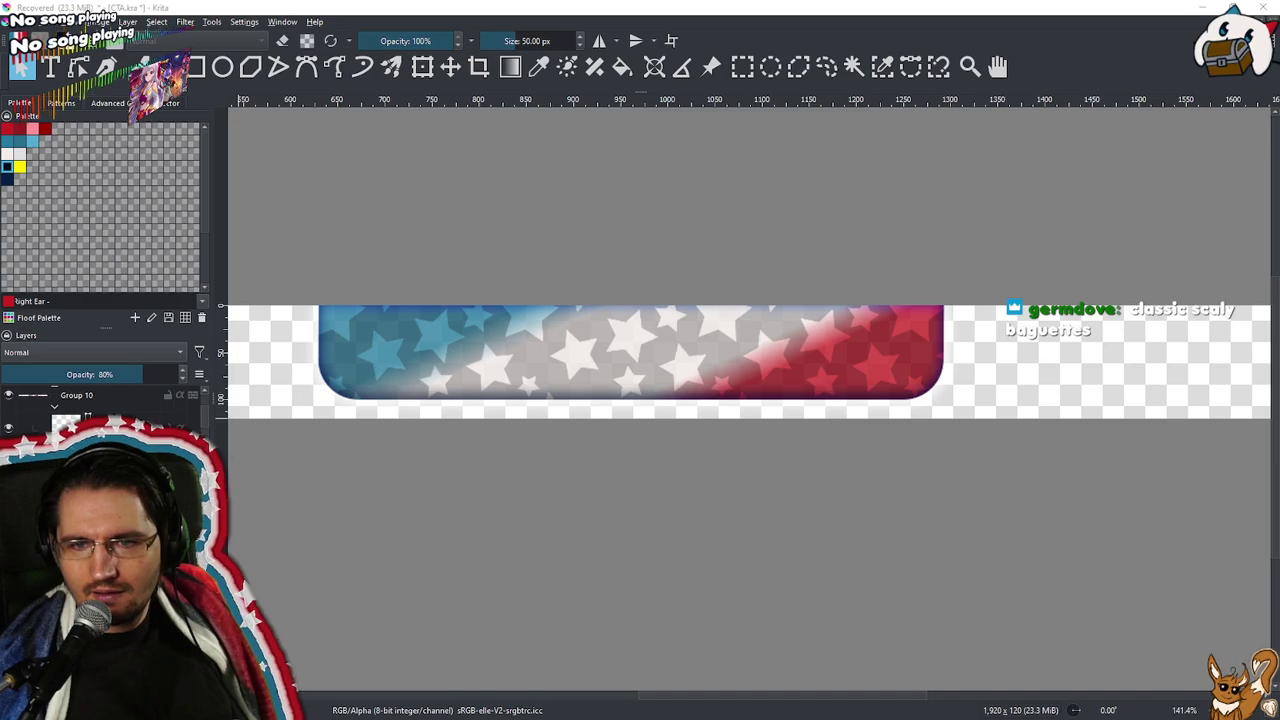
key("ctrl+z")
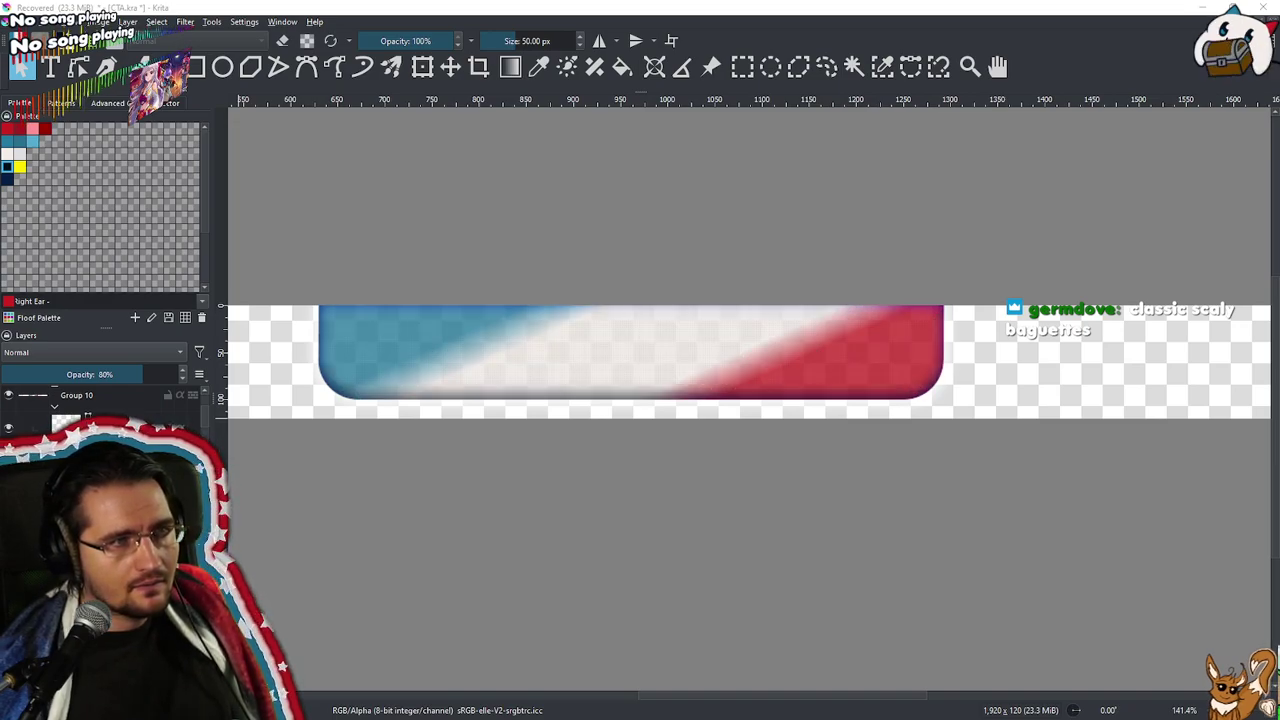
key("ctrl+v")
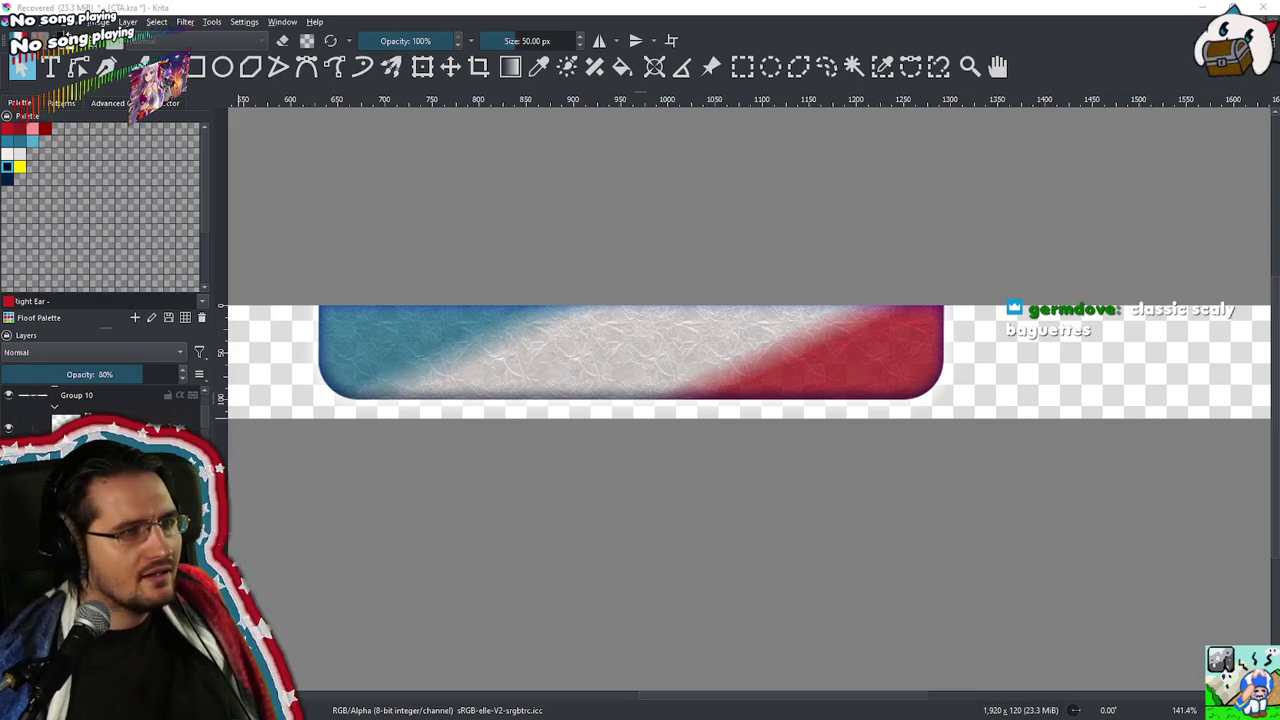
key("ctrl+z")
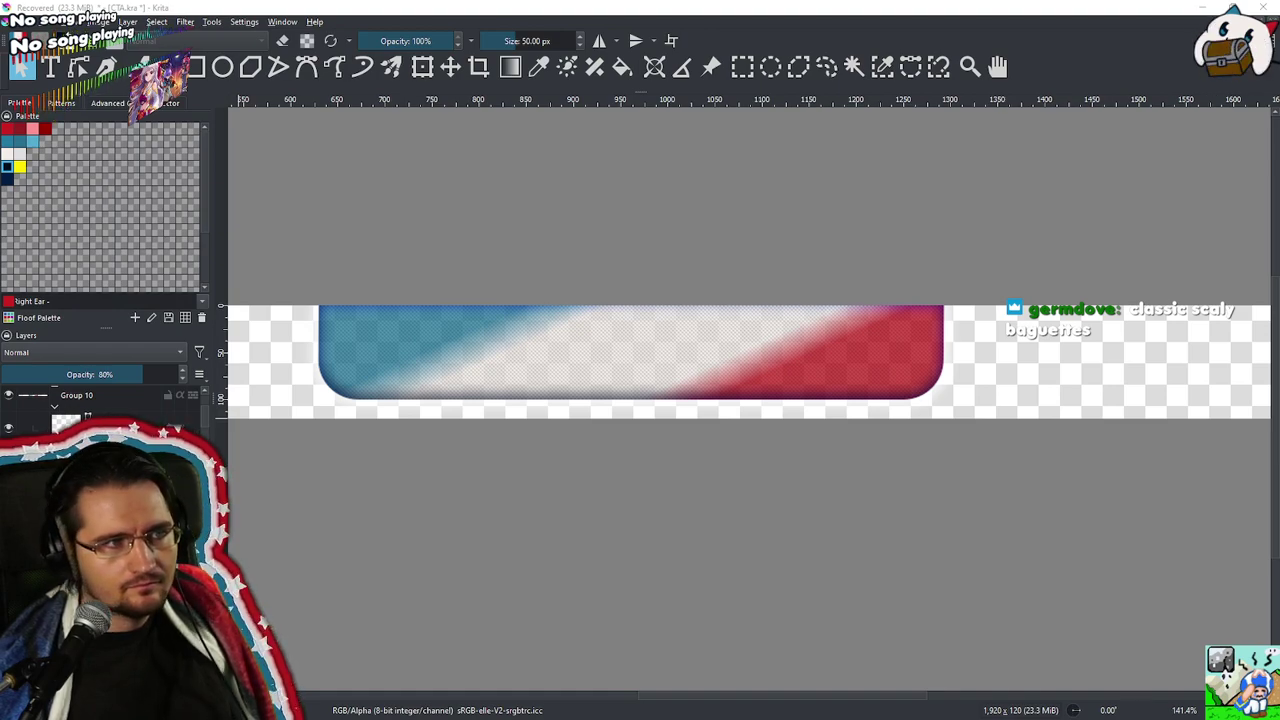
key("ctrl+f")
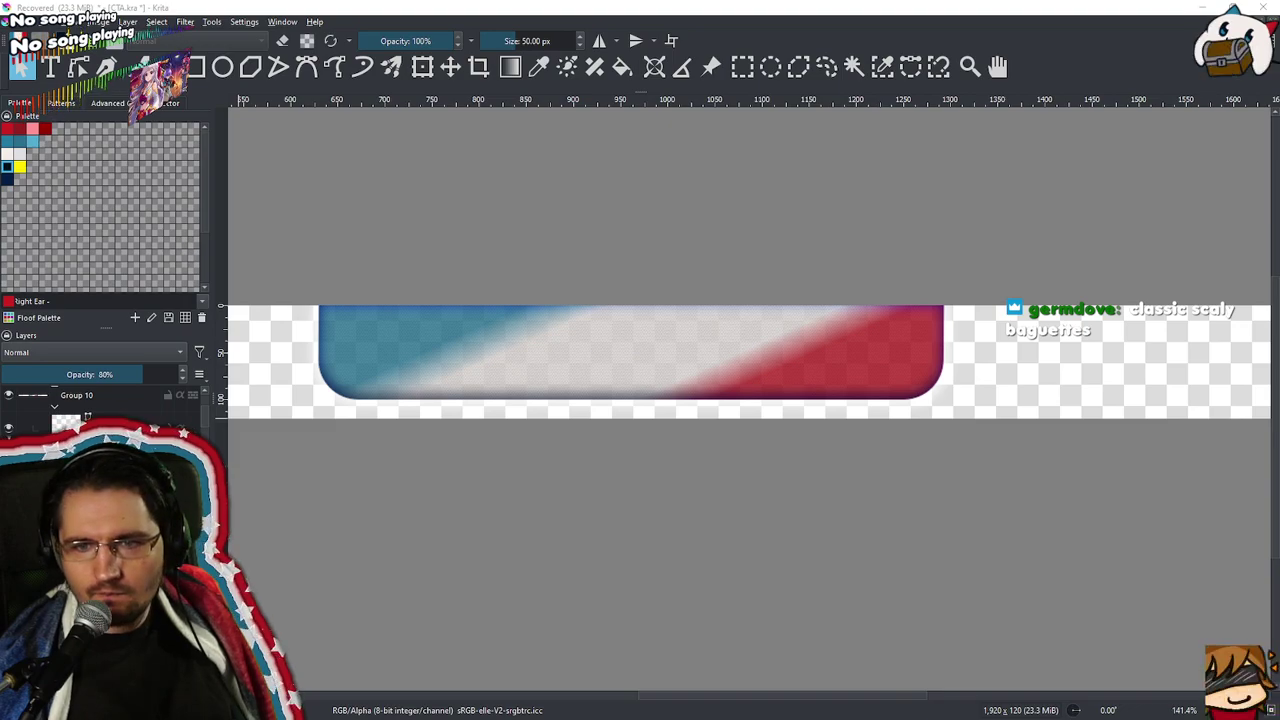
key("ctrl+z")
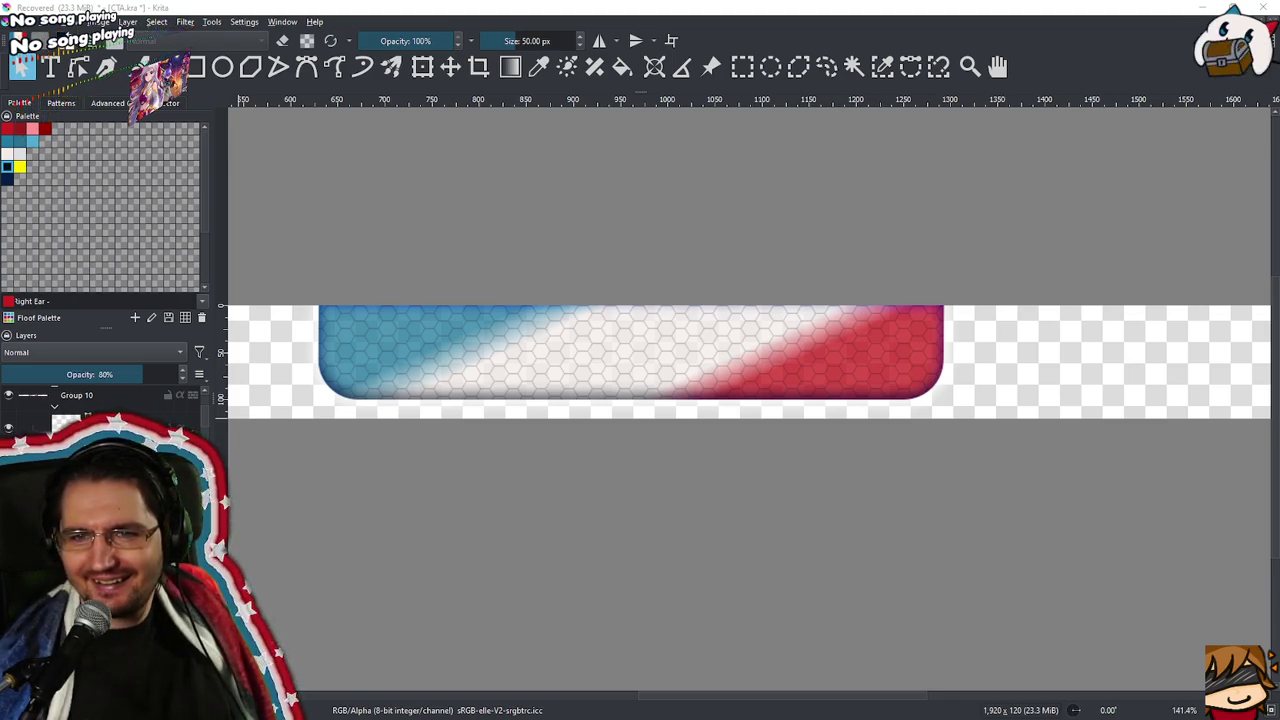
key("ctrl+z")
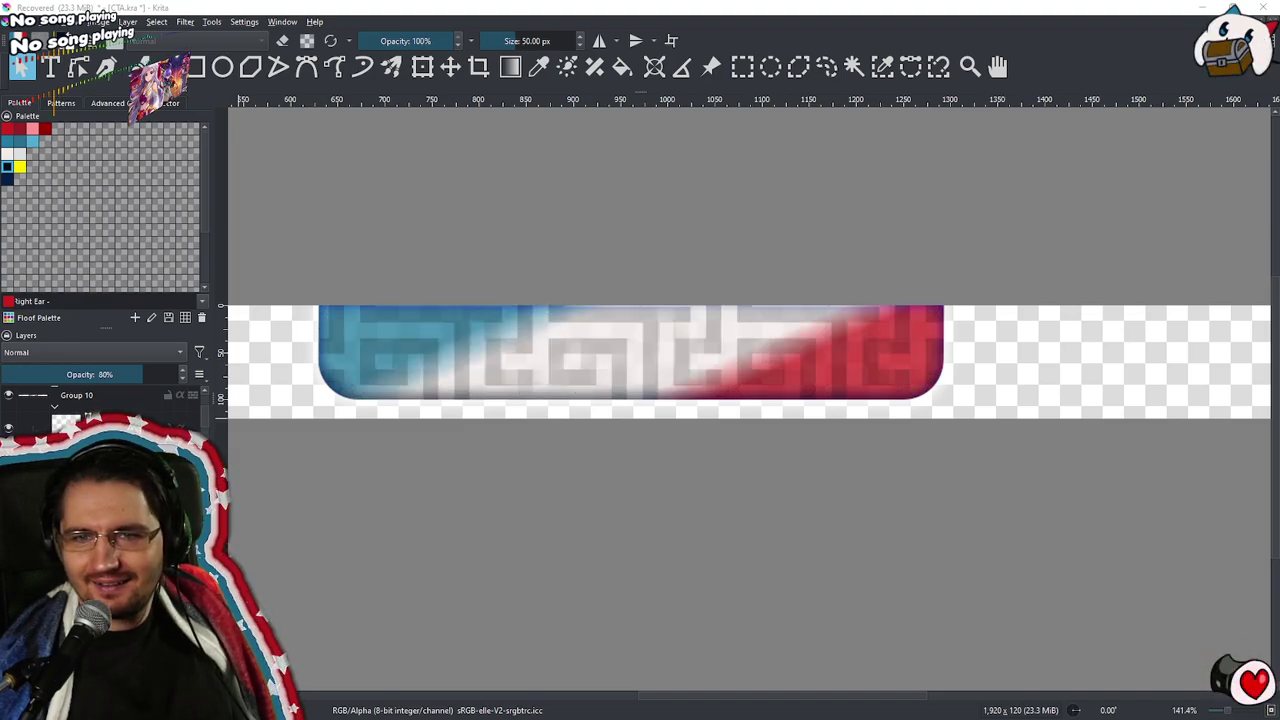
Try the dotted grid, fine grid, plaid and diagonal-line patterns in turn as the banner's pattern overlay
key("ctrl+z")
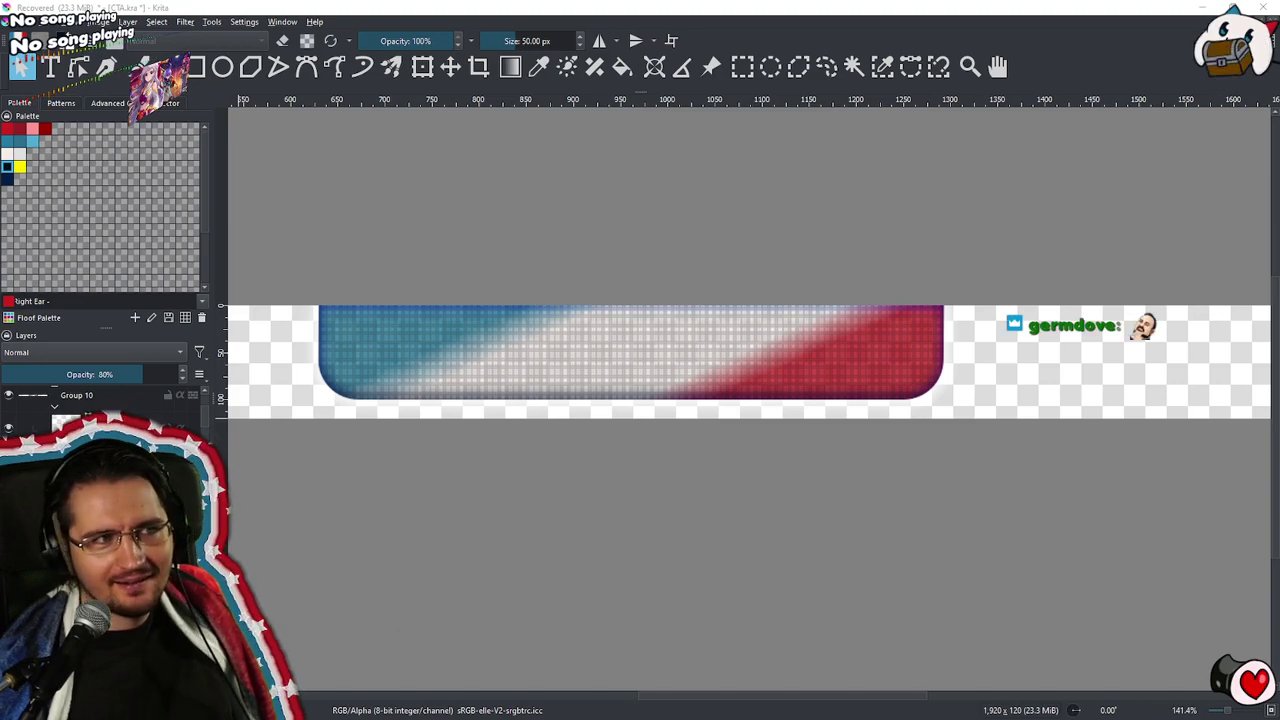
key("ctrl+z")
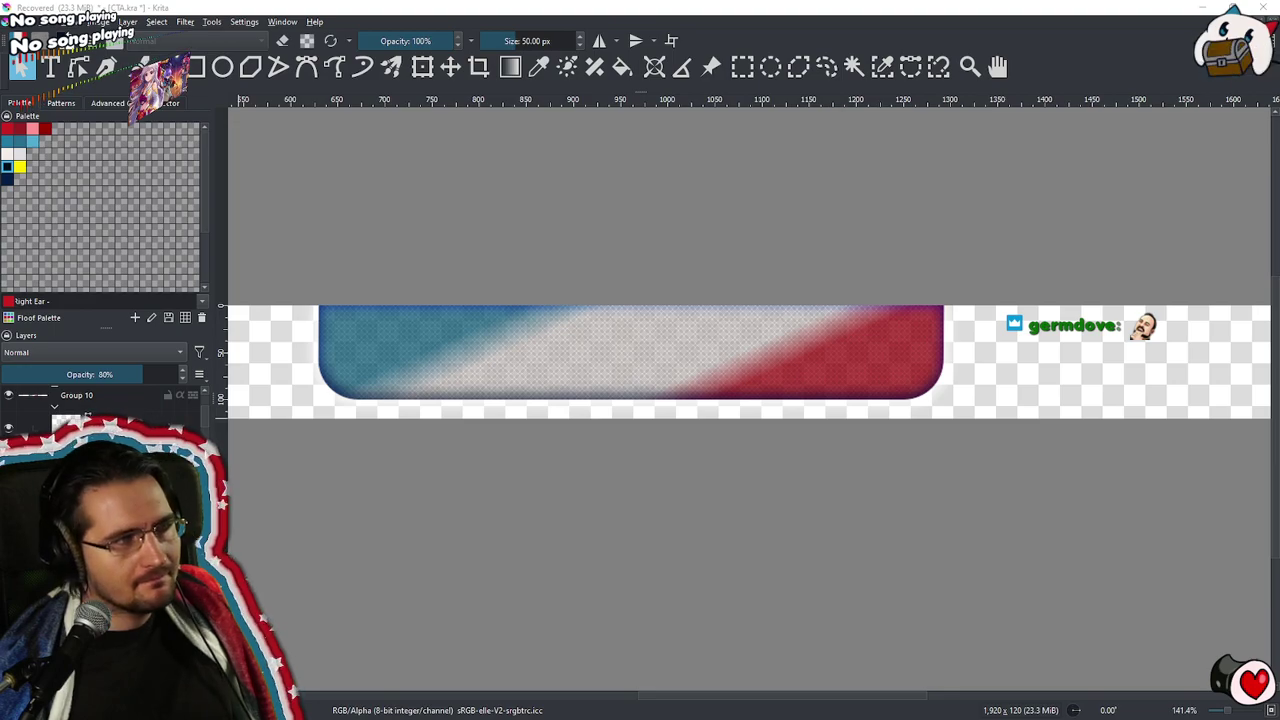
key("ctrl+shift+z")
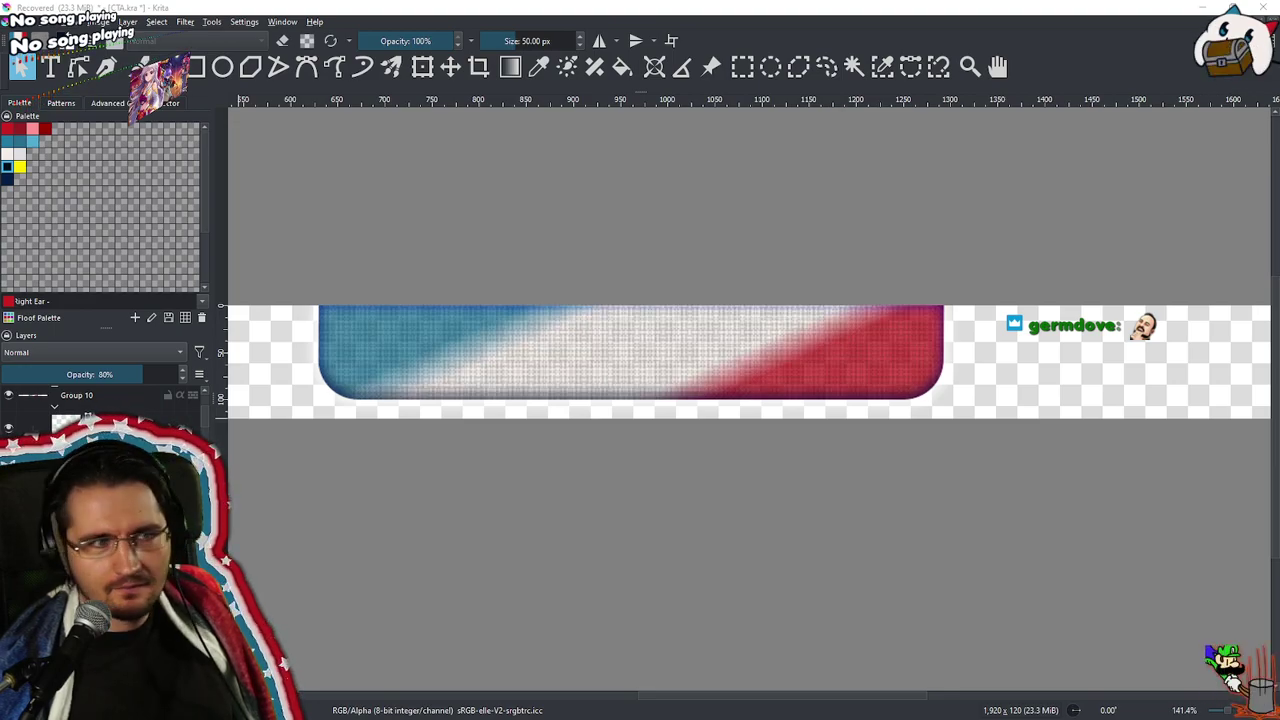
key("ctrl+shift+z")
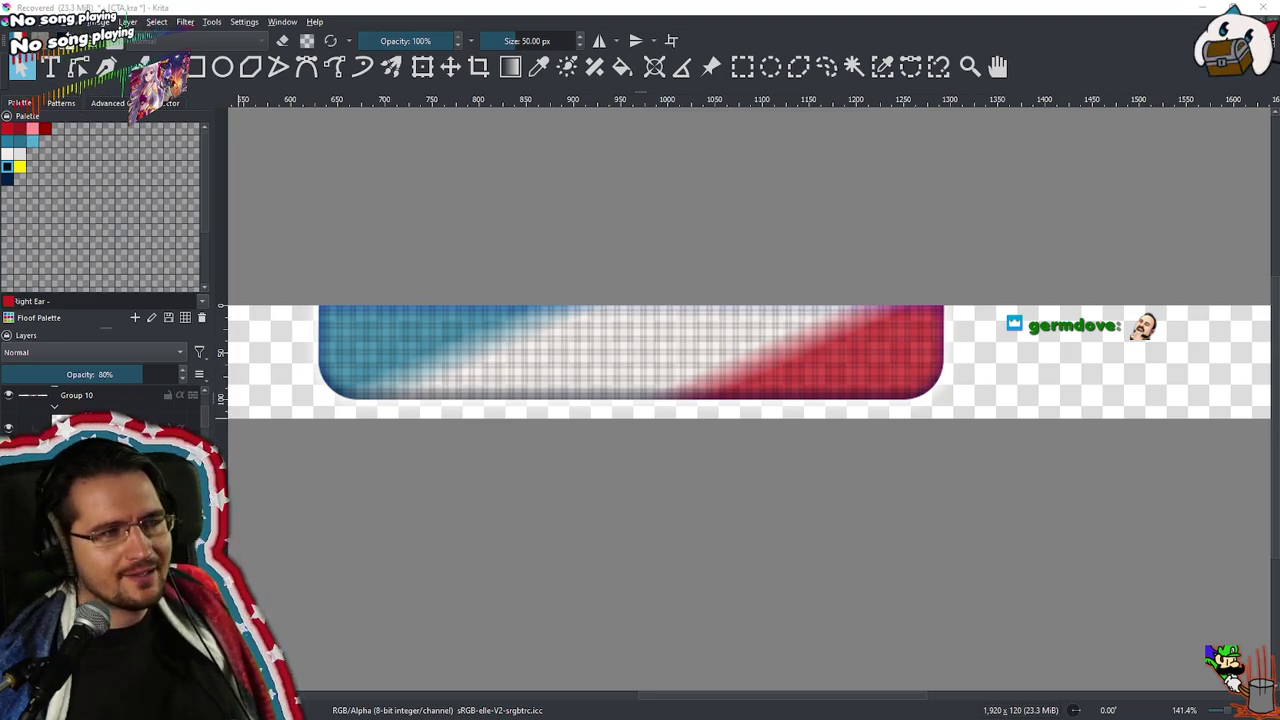
key("ctrl+shift+z")
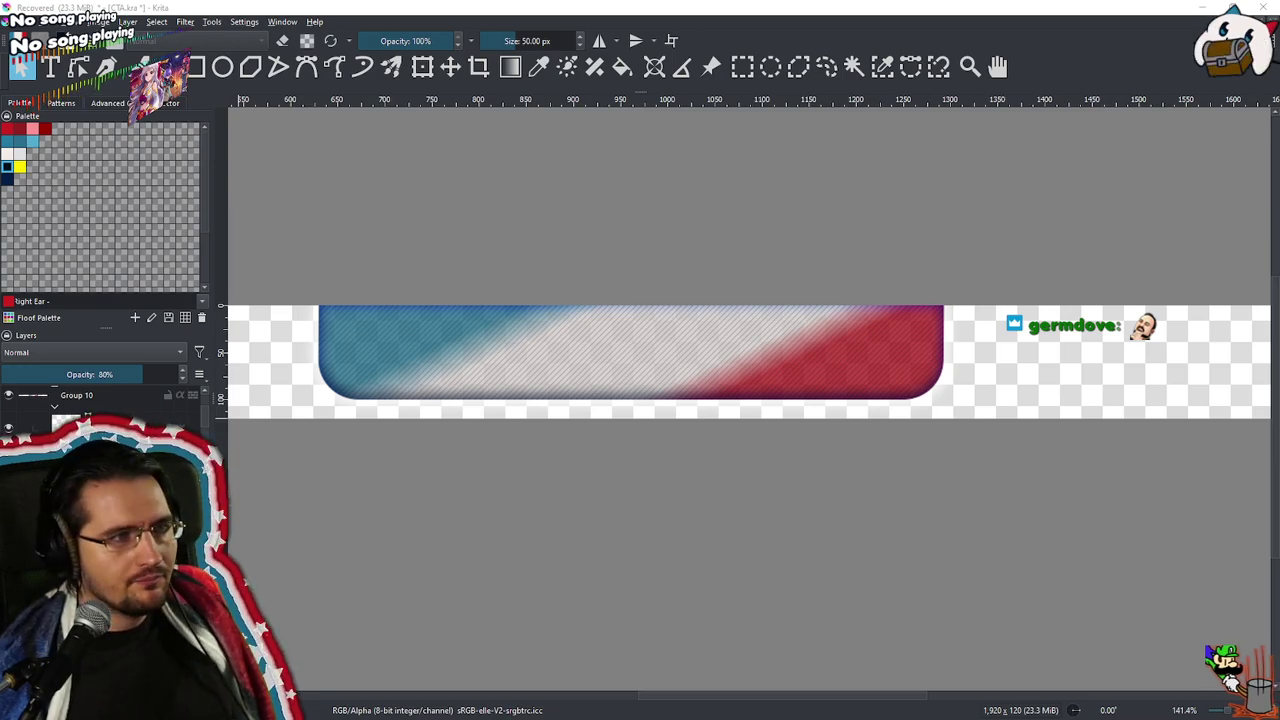
Apply the crumpled-paper pattern as the banner's overlay and check the banner as a whole
key("ctrl+shift+z")
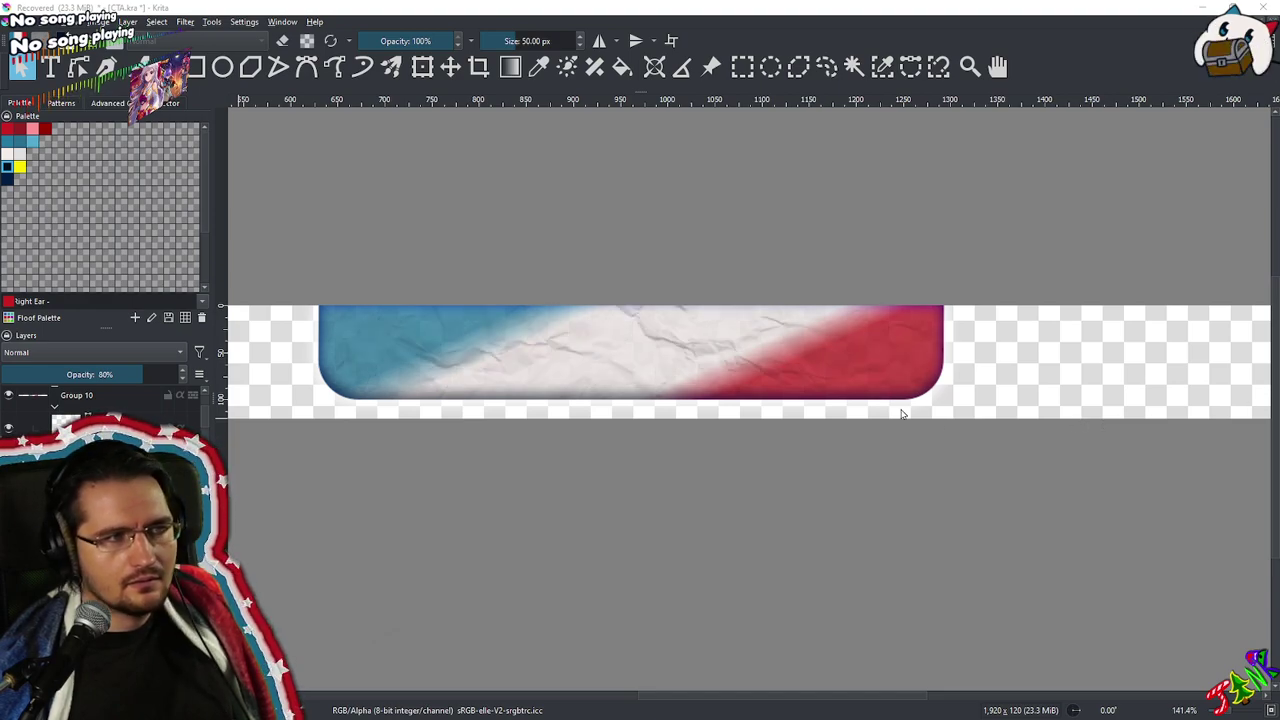
scroll(925, 463, "down", 2)
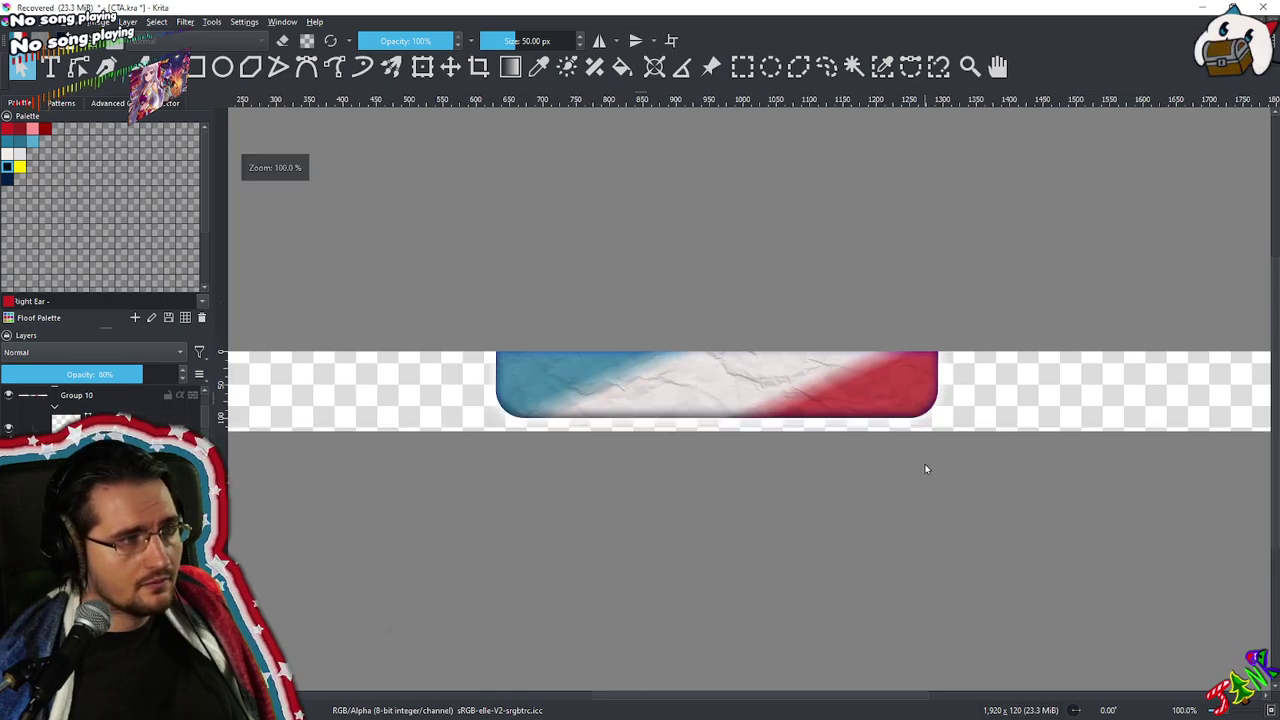
scroll(925, 462, "up", 2)
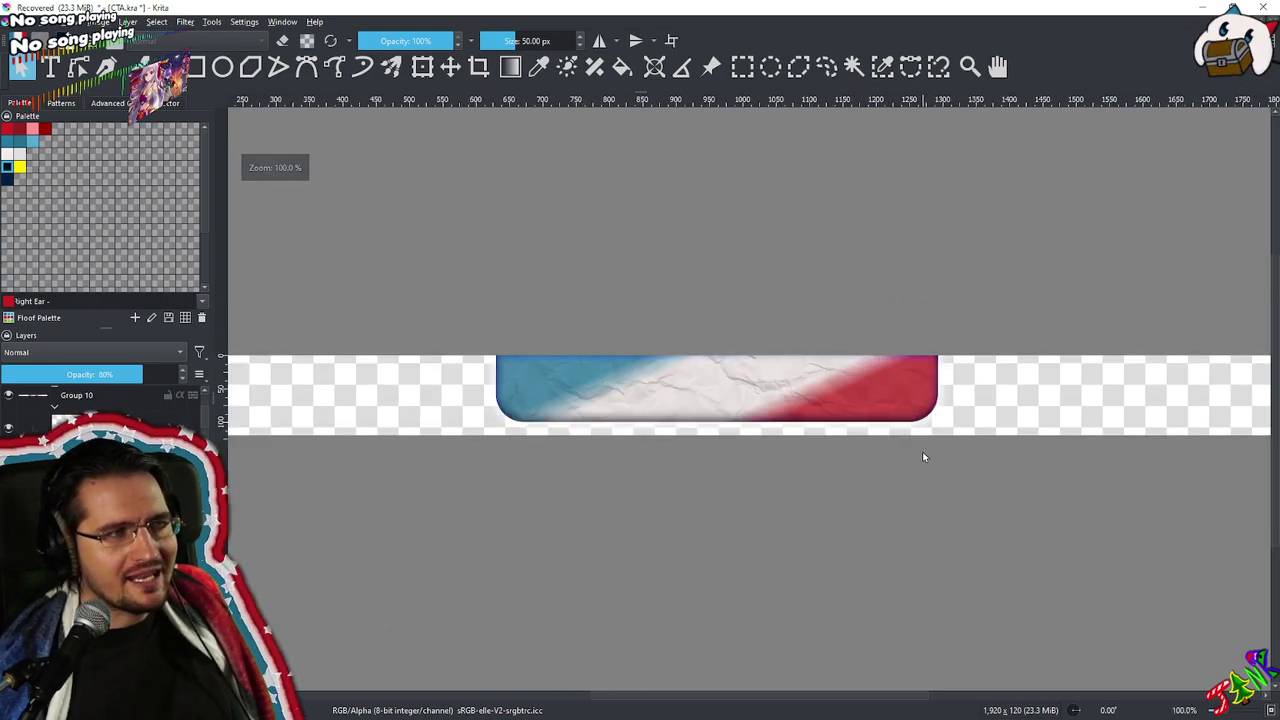
scroll(965, 271, "left", 3)
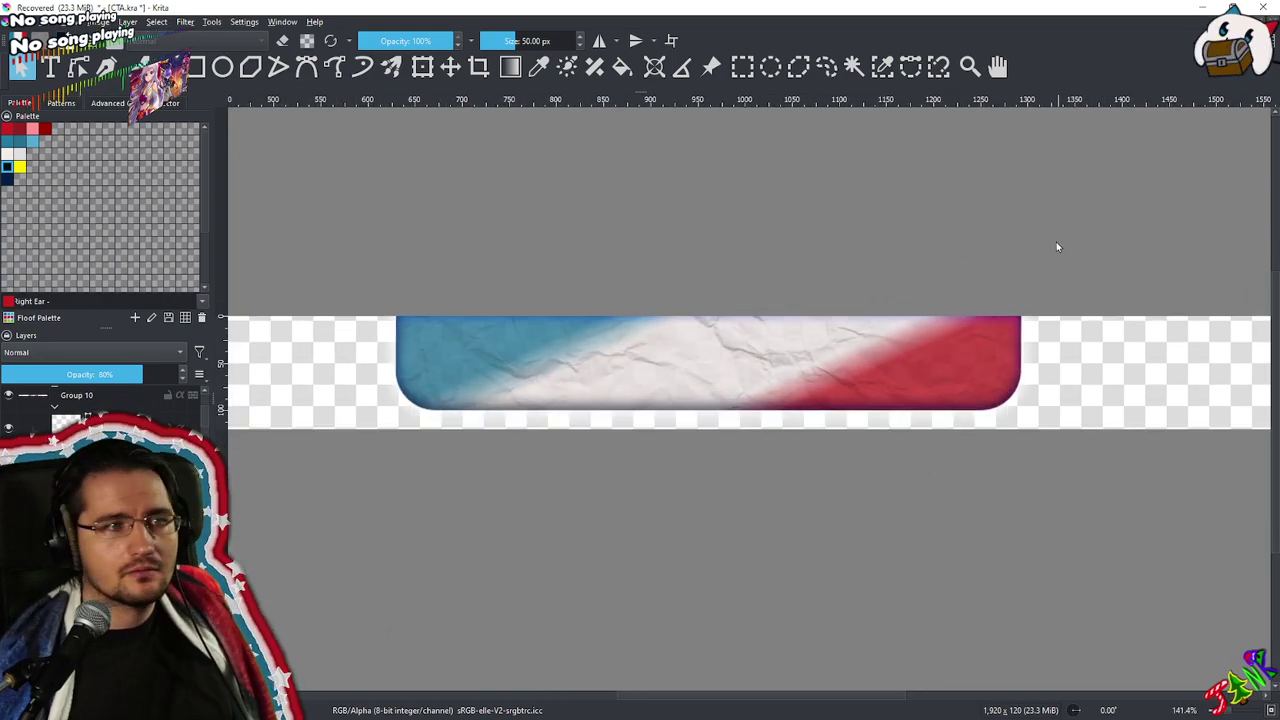
scroll(1031, 263, "down", 1)
Add a text object on the layer above the banner, replacing the placeholder with the line "Hey, you. Yes, you."
key("Page_Up")
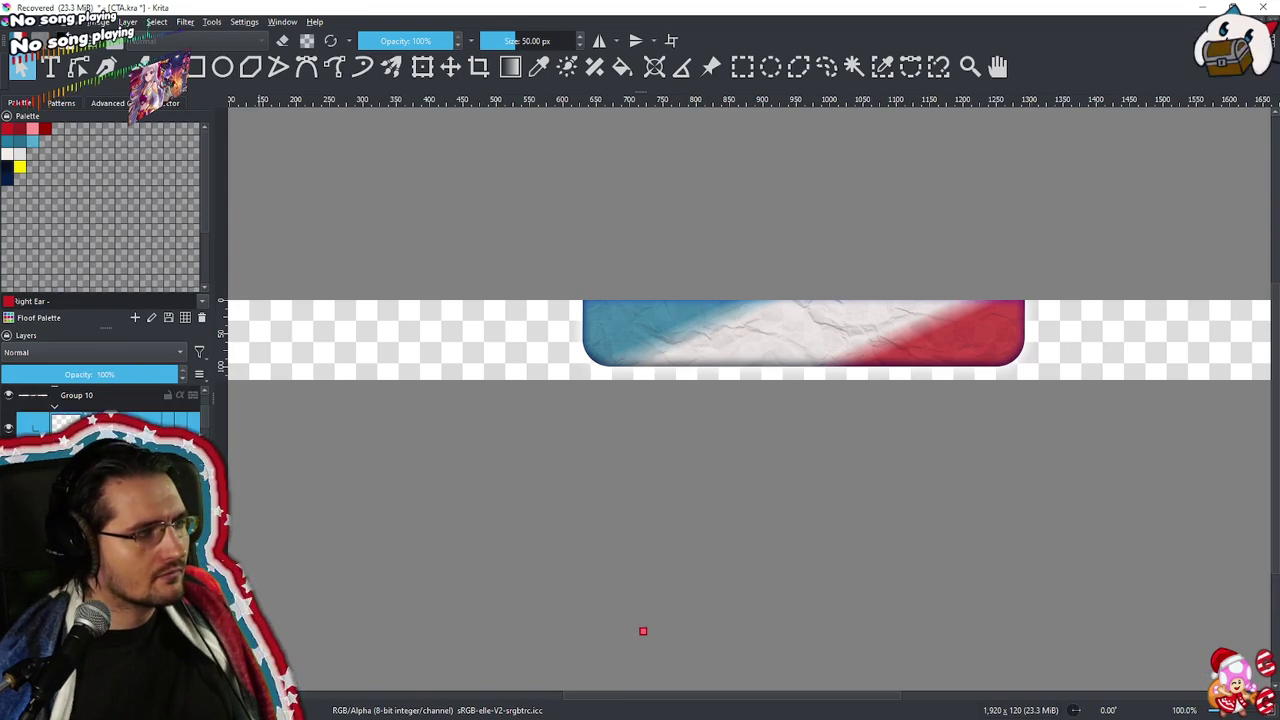
left_click(48, 68)
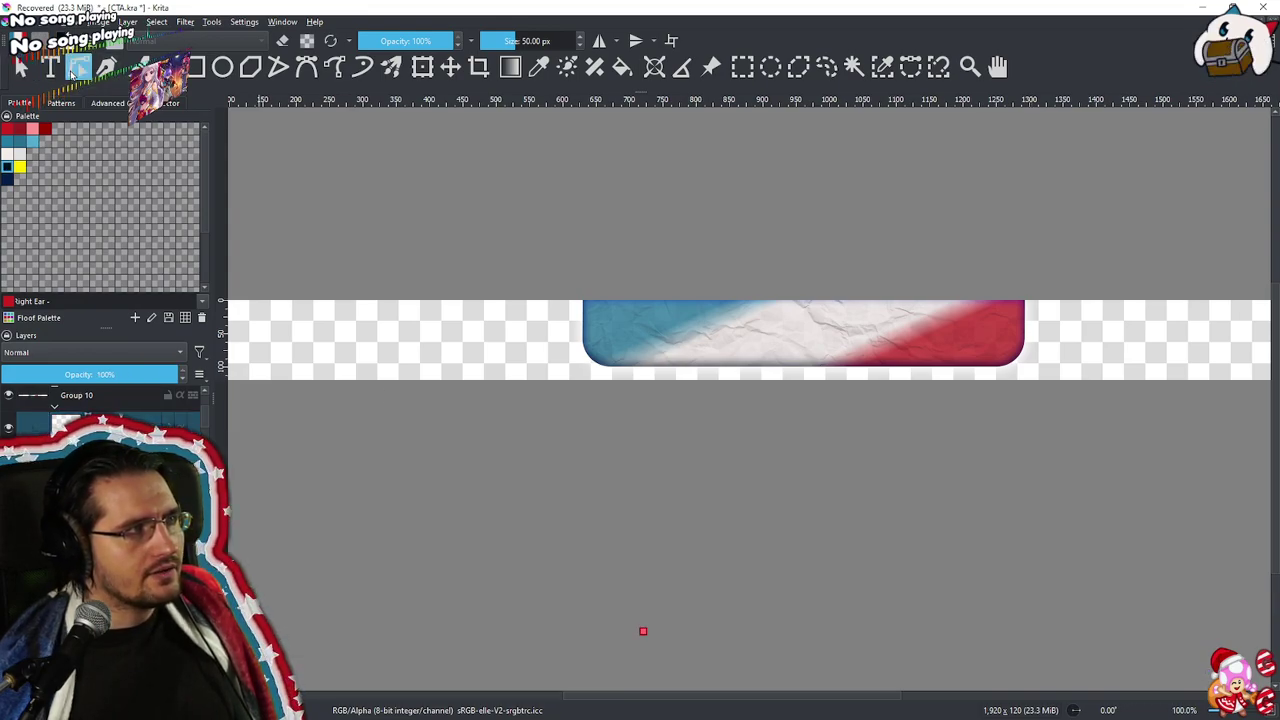
left_click_drag(643, 631, 1056, 438)
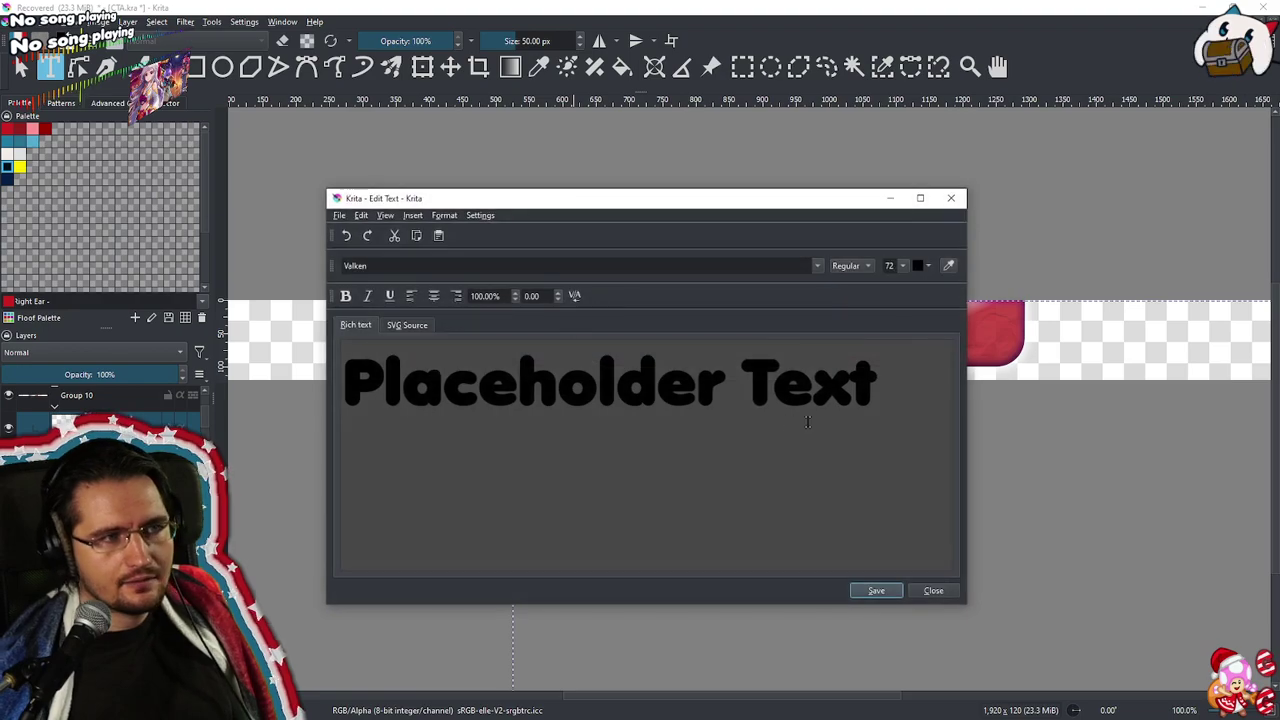
left_click_drag(876, 386, 236, 377)
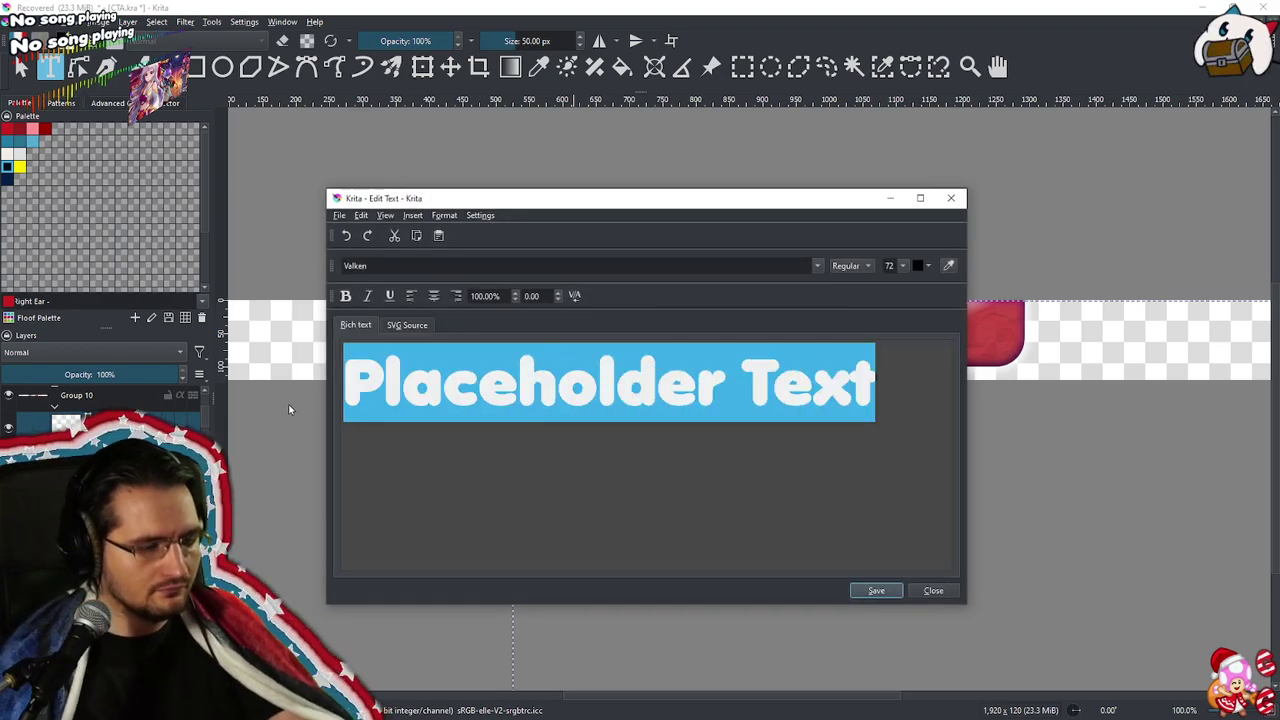
type("Hey, you.")
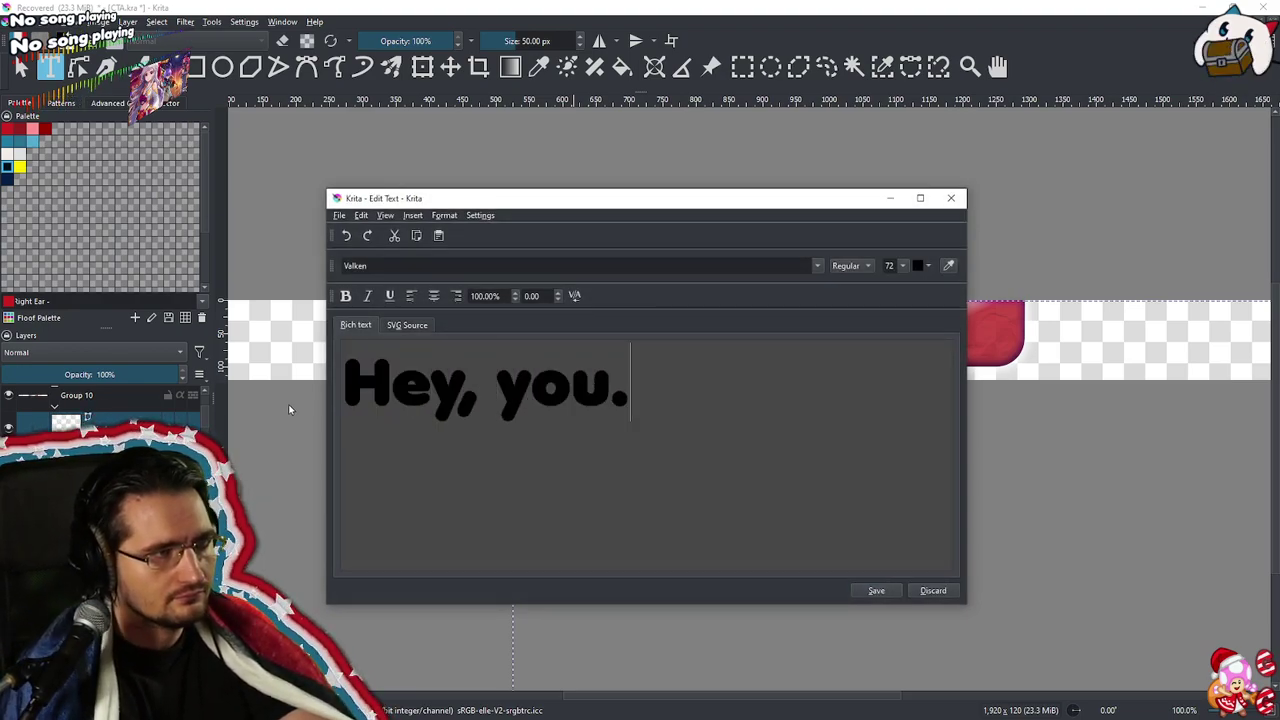
type(" Yest")
key("BackSpace")
type(", y")
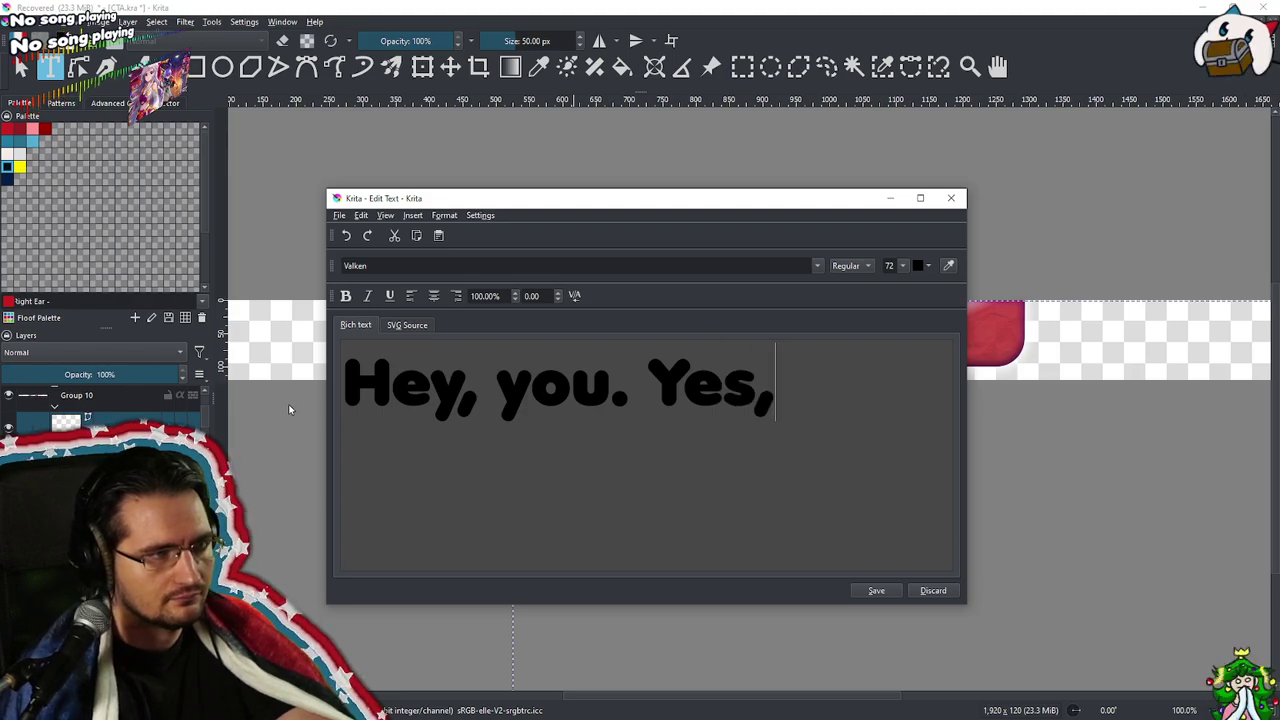
type("ou.")
Add a second text line reading "You're beautiful. <3"
key("Return")
type("You're")
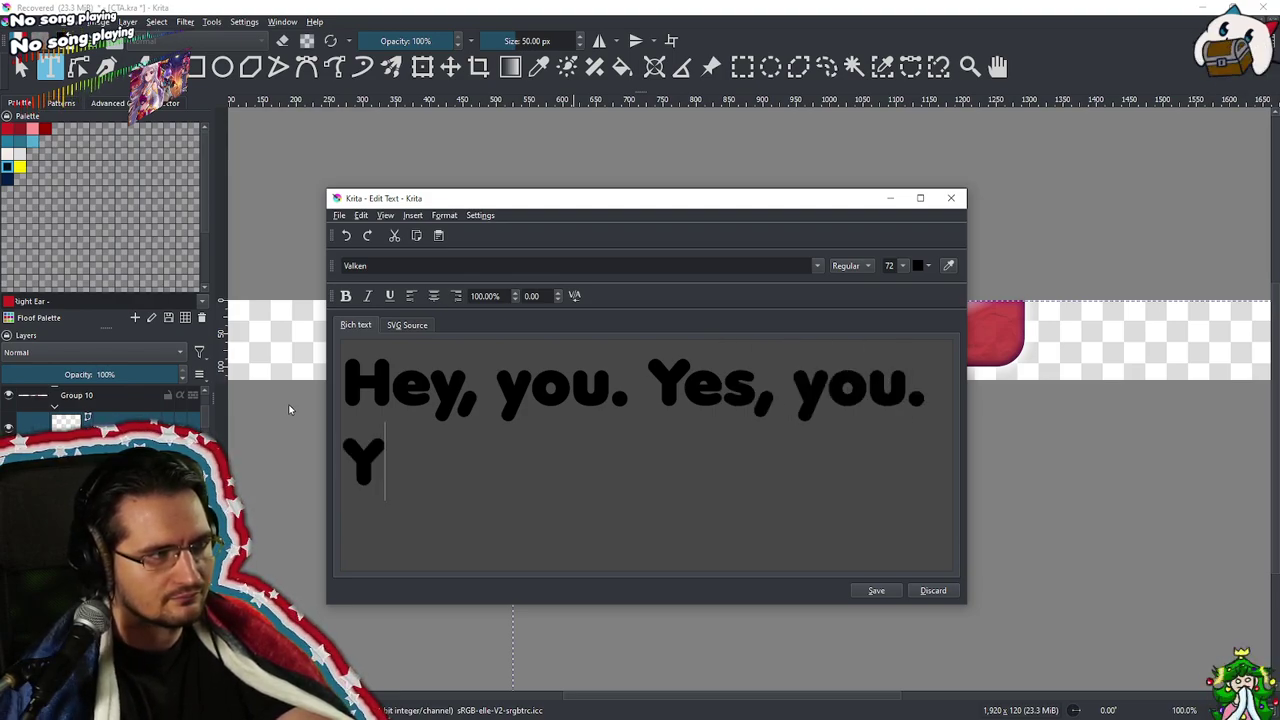
type(" beau")
key("BackSpace")
type("au")
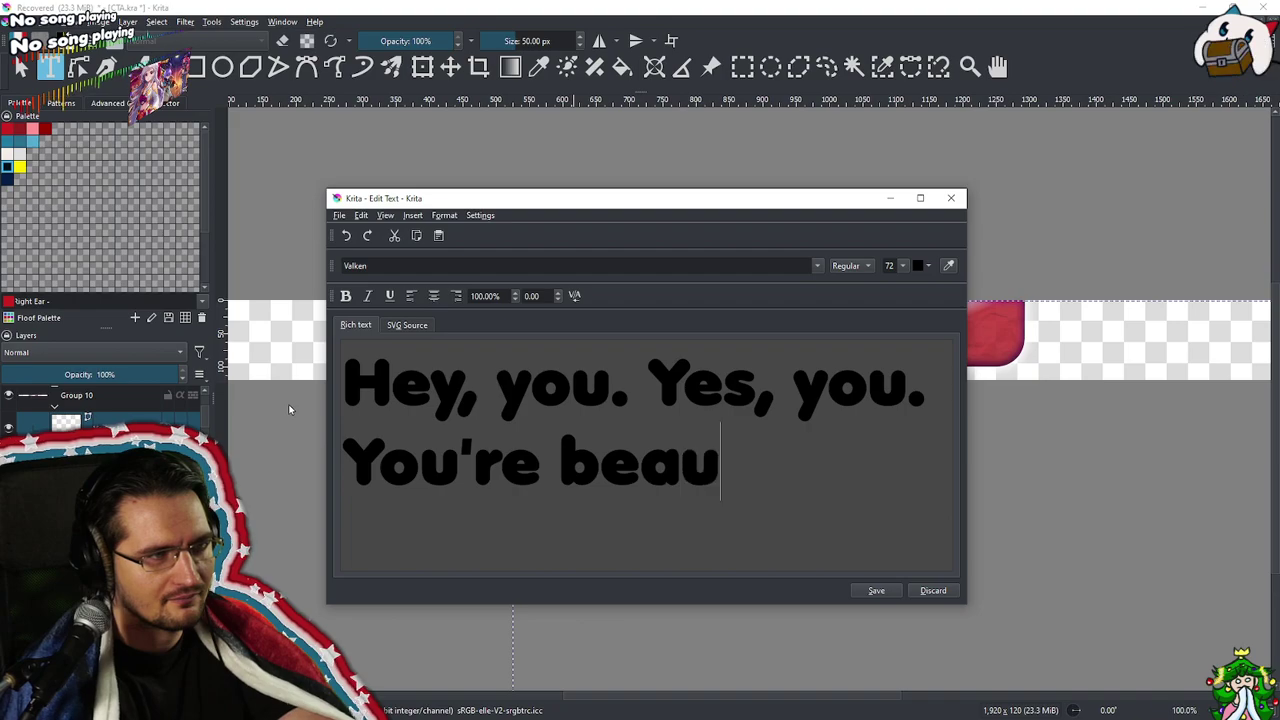
type("tiful. <3")
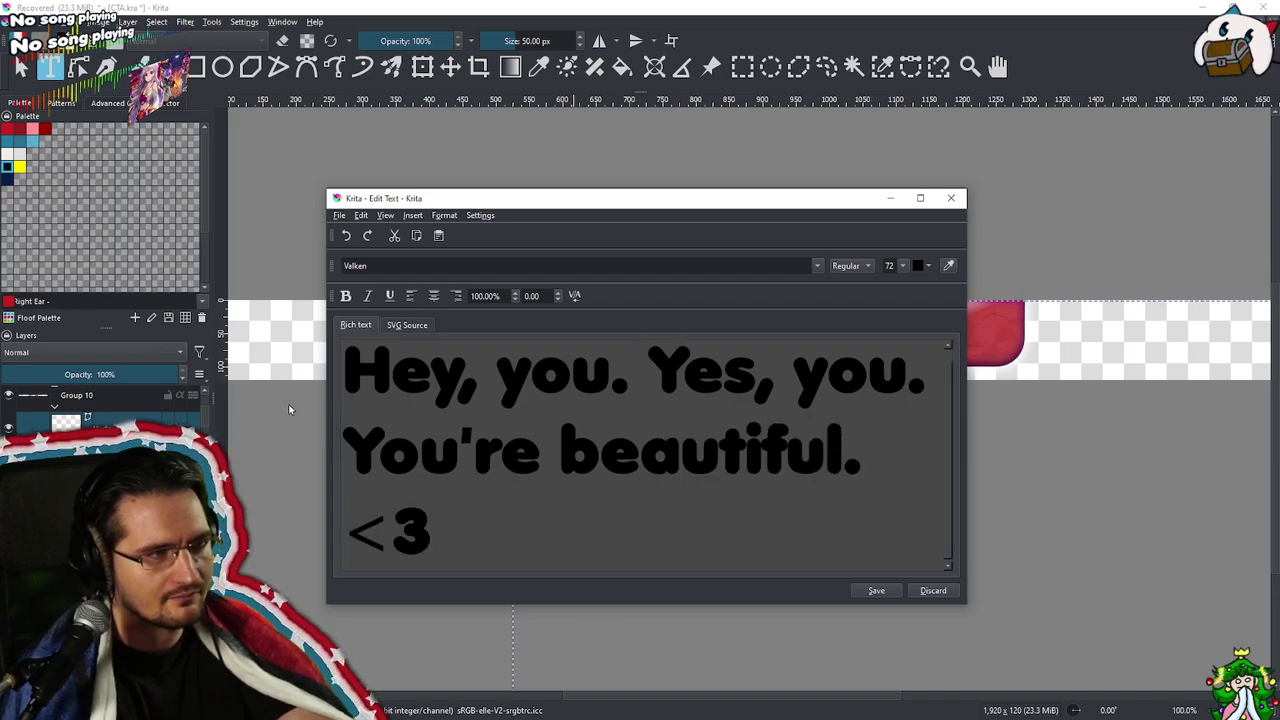
Remove the heart and the full stop from the second line and end it with an exclamation mark
key("BackSpace")
key("BackSpace")
key("BackSpace")
type("!")
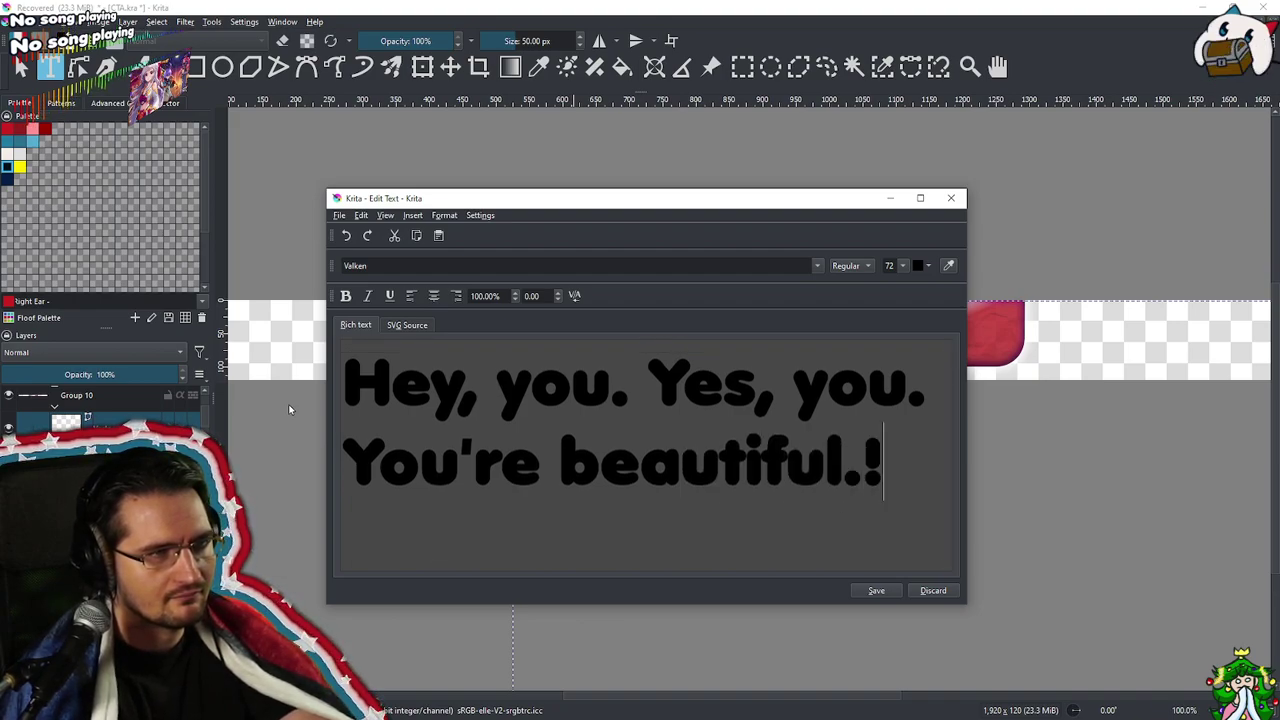
key("BackSpace")
key("BackSpace")
type("!")
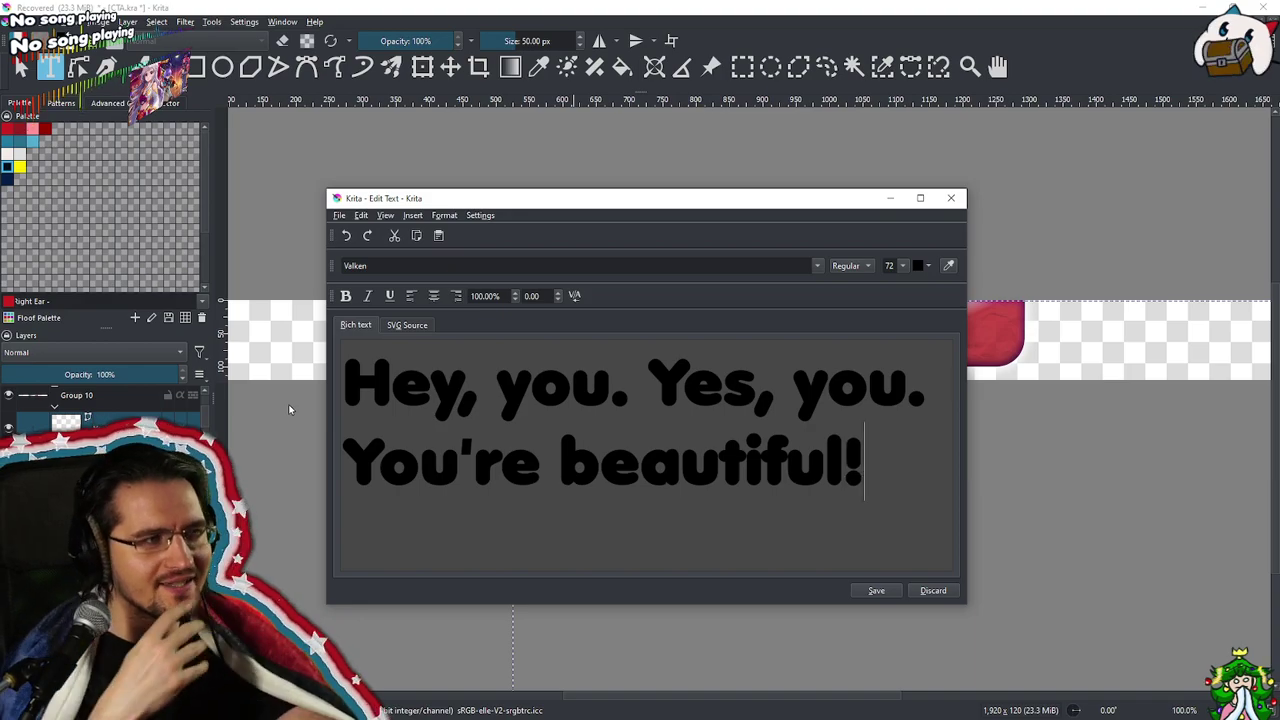
Centre-align both lines of the text and save the text
key("shift+Left")
key("shift+Left")
key("shift+Left")
key("shift+Left")
key("shift+Left")
key("ctrl+a")
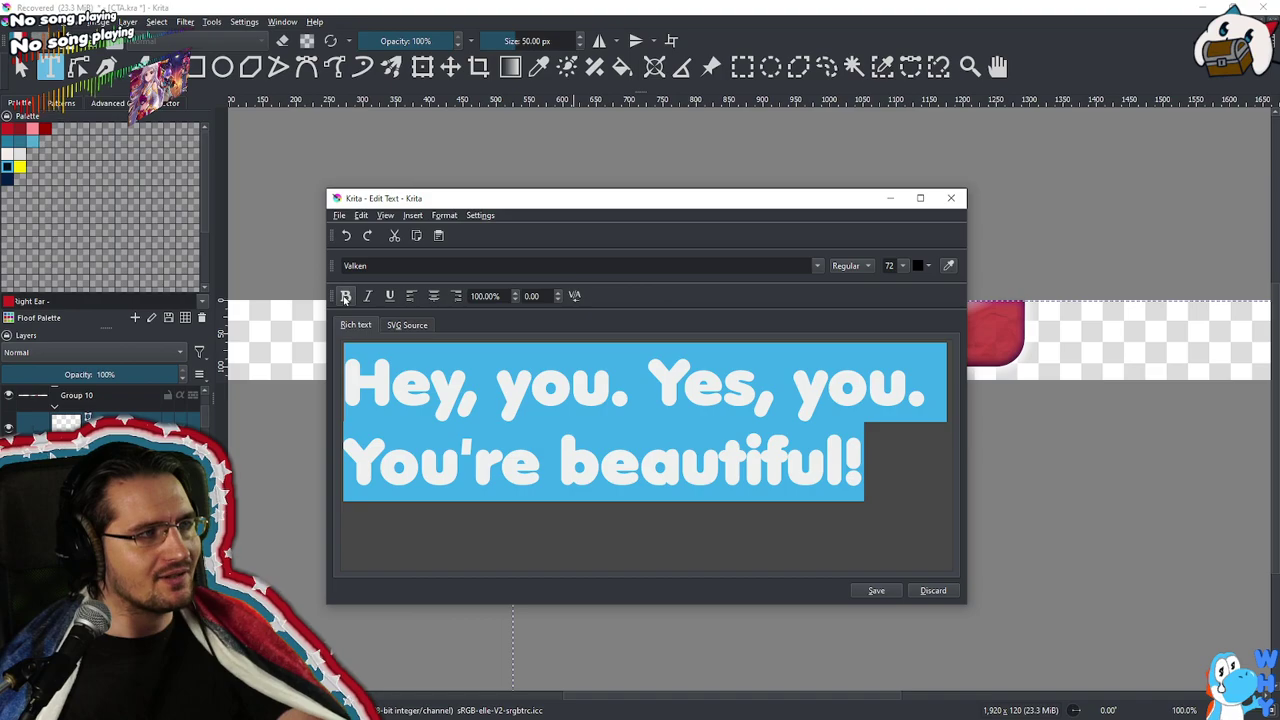
left_click(433, 296)
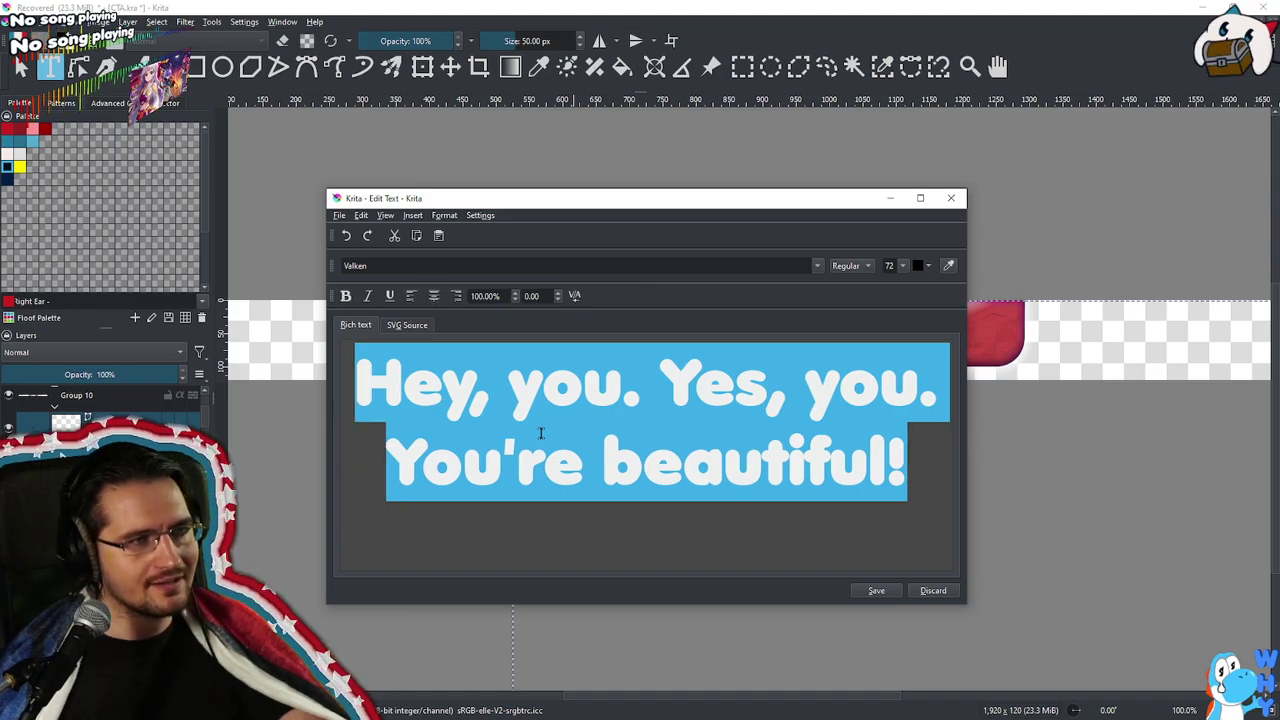
left_click(874, 591)
Try adding a third text line reading "><" and remove it
left_click(914, 528)
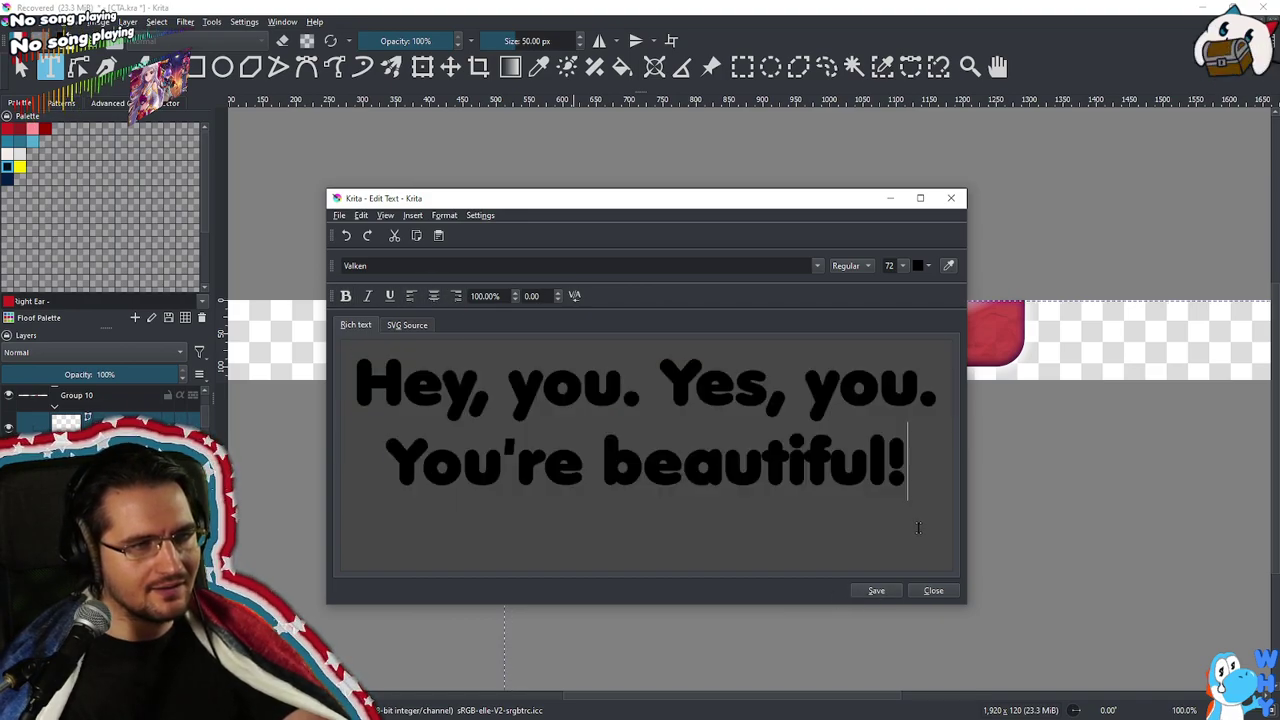
type(">")
key("BackSpace")
key("Return")
type("><")
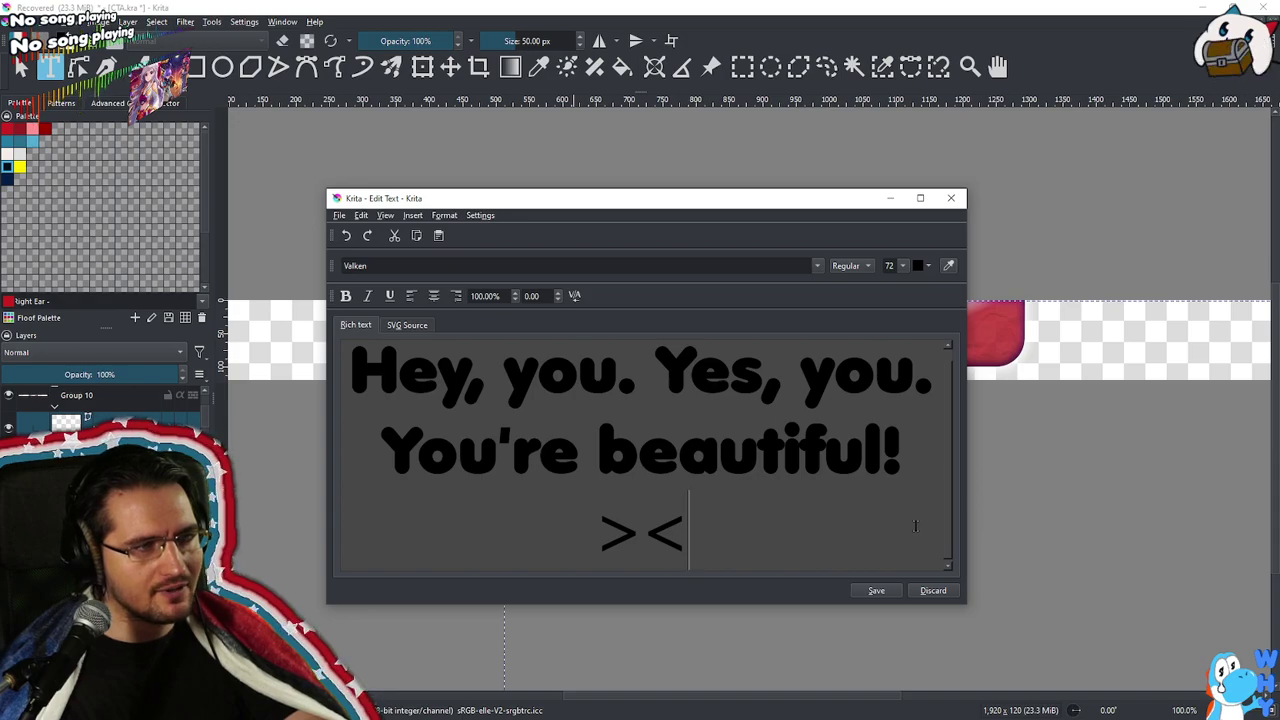
left_click_drag(918, 527, 450, 529)
key("BackSpace")
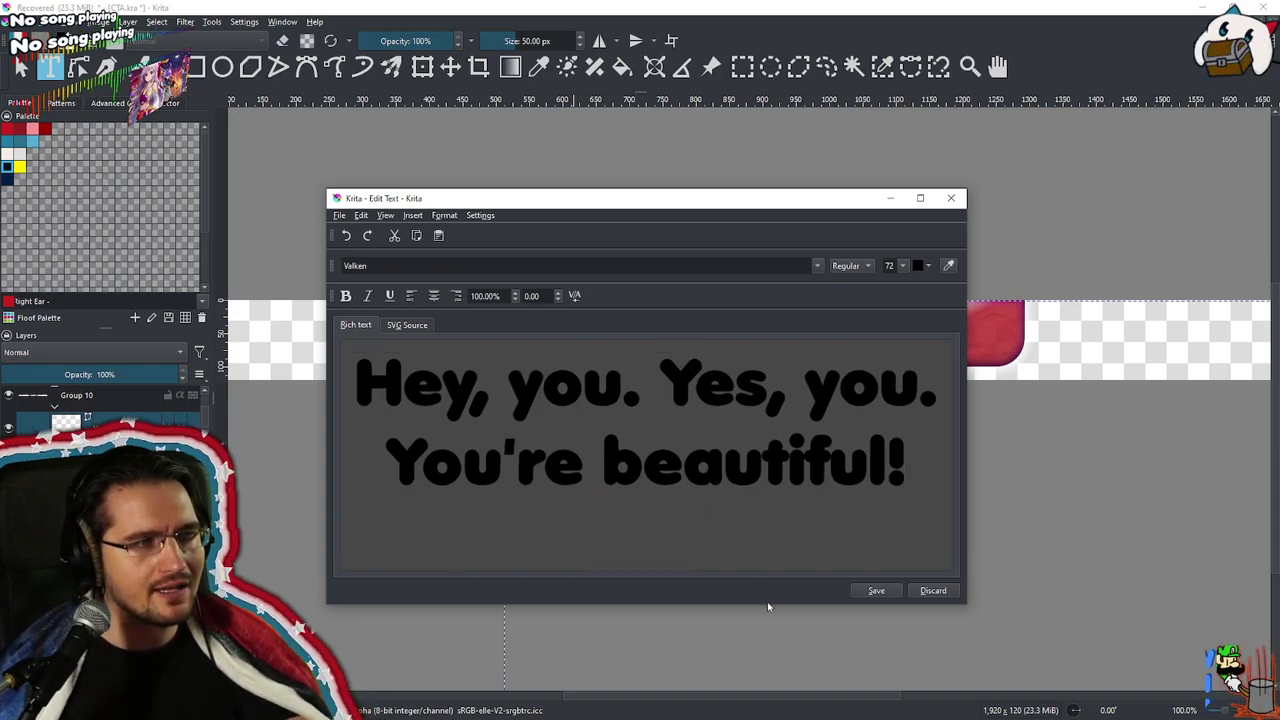
Save and close the edited text, and scale and move it so both lines fit in the middle of the banner
left_click(877, 594)
left_click(931, 591)
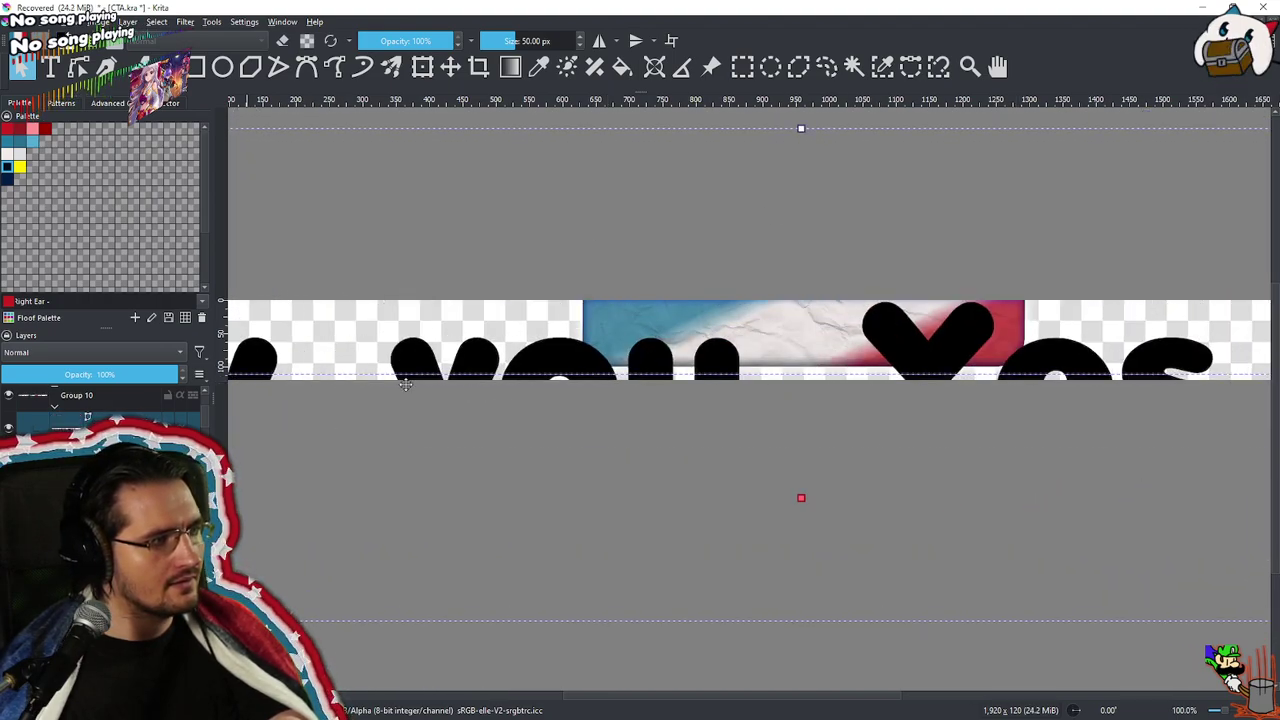
left_click_drag(801, 128, 802, 604)
left_click_drag(840, 249, 808, 315)
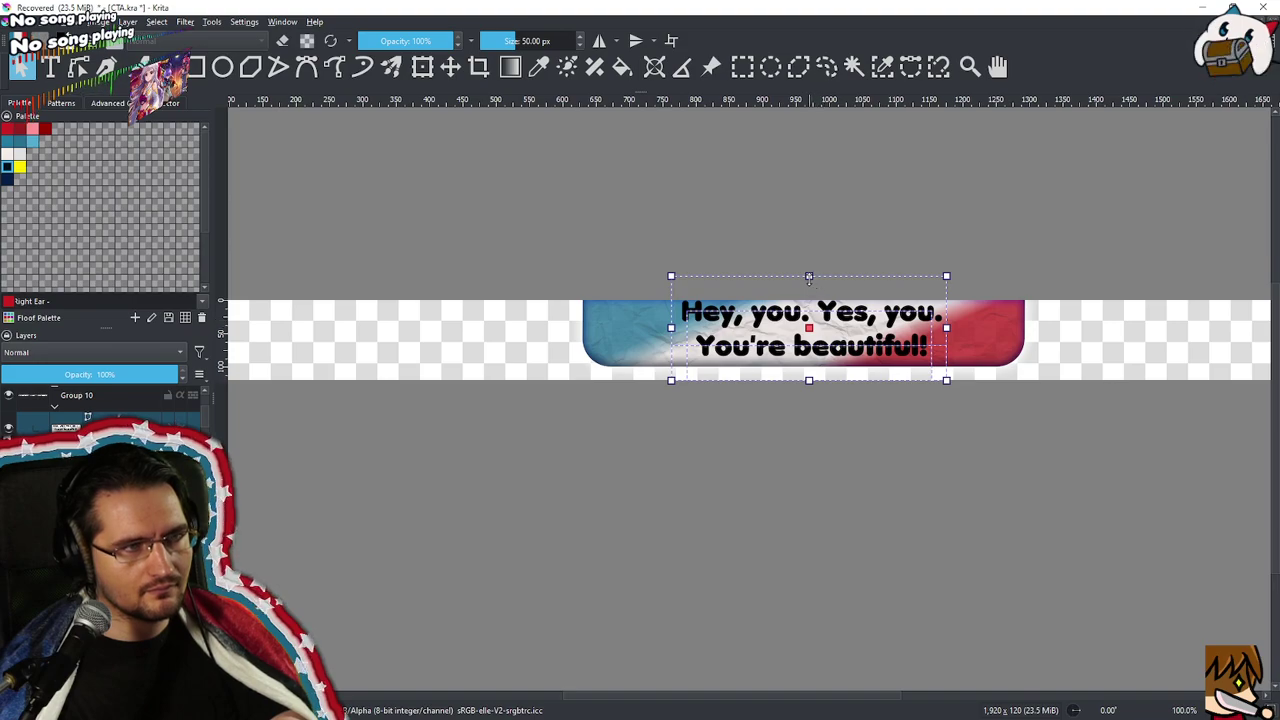
left_click_drag(809, 277, 805, 284)
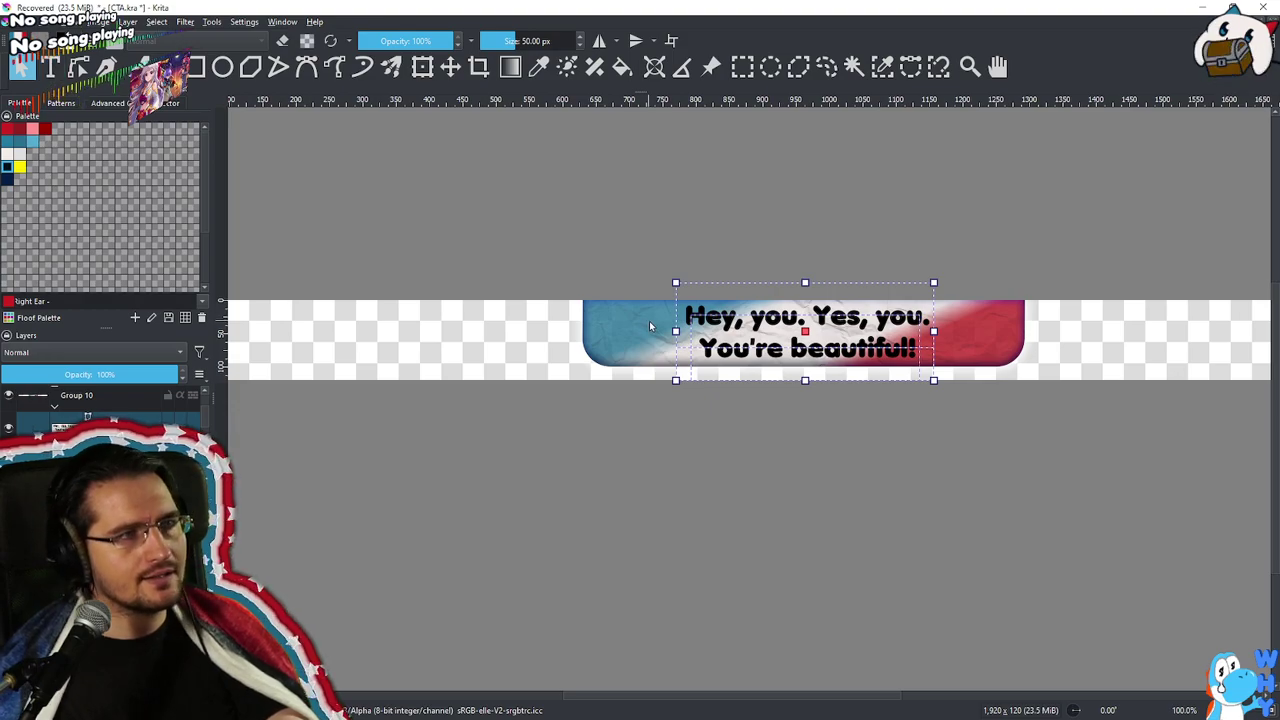
Recolour both lines of the message with the first white swatch of the Floof Palette, then save and close the text
key("t")
left_click(752, 328)
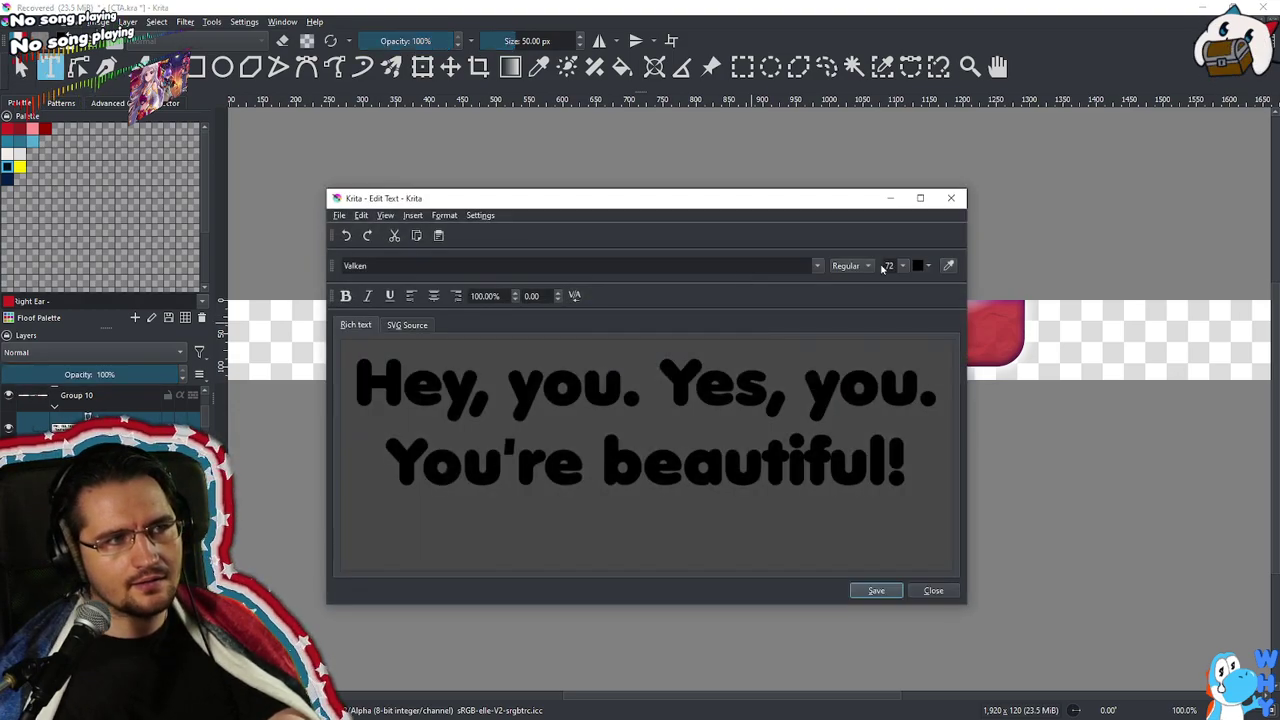
left_click(930, 266)
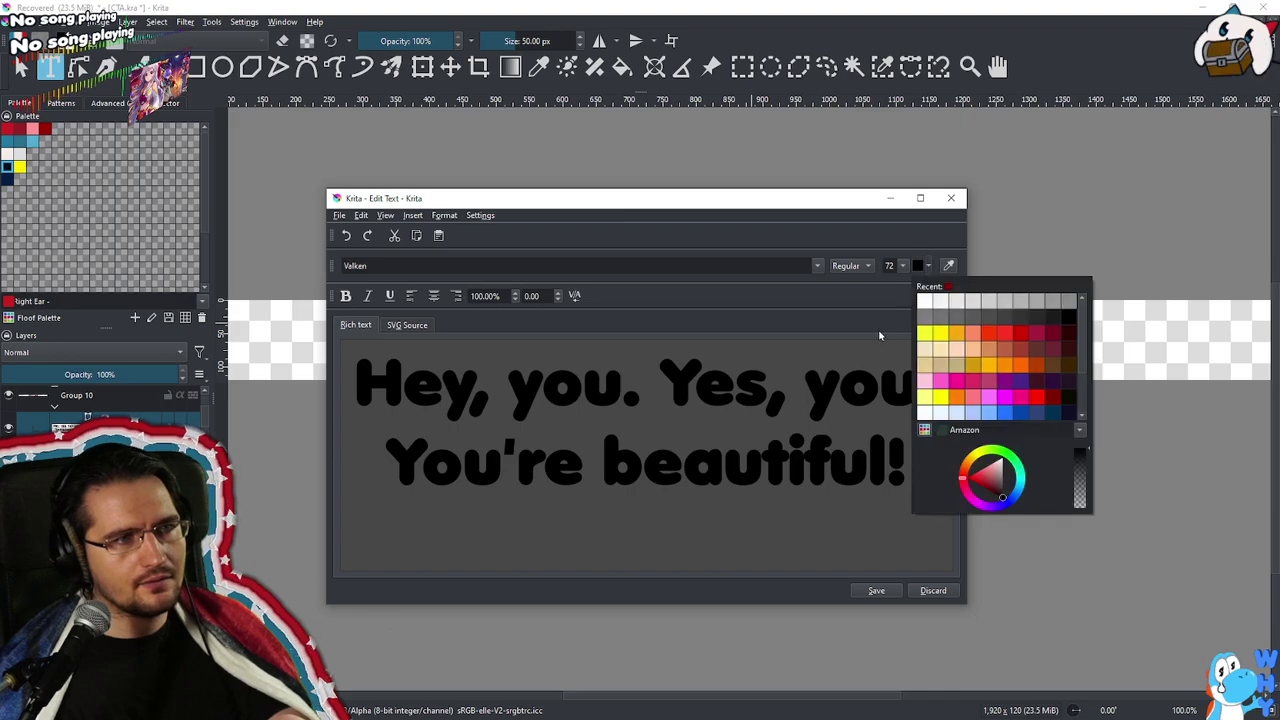
left_click(926, 306)
left_click(928, 267)
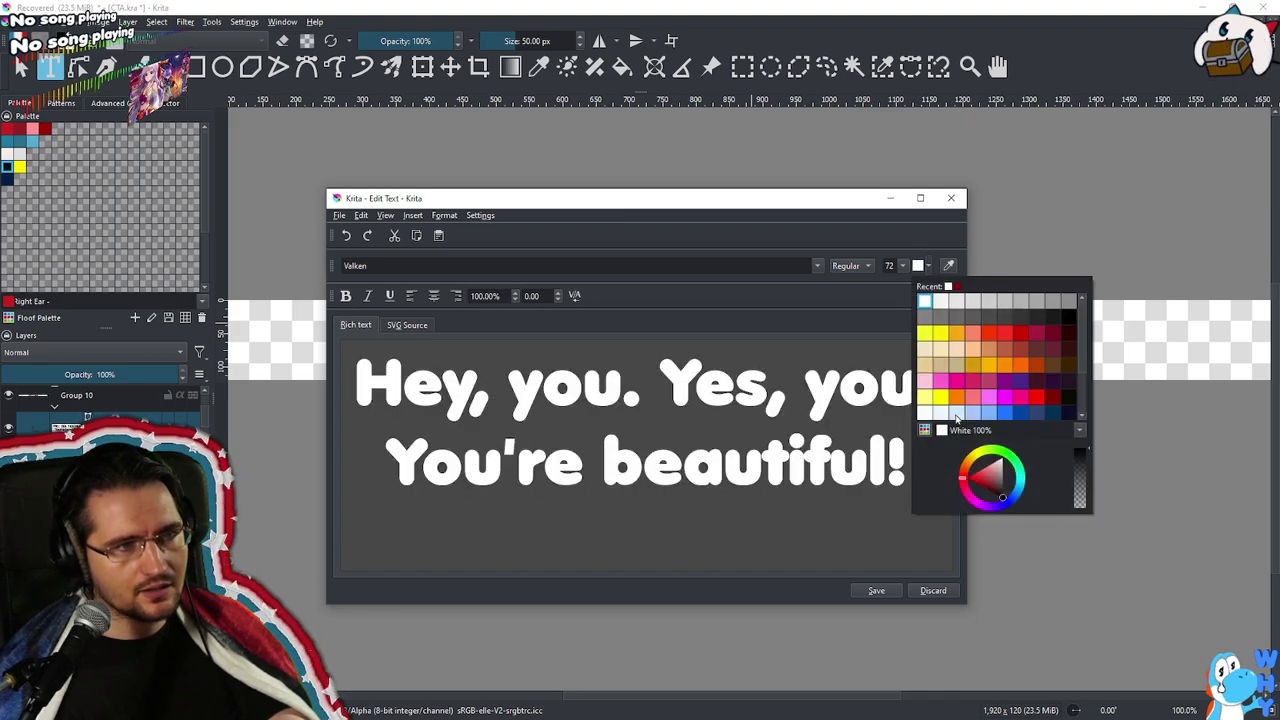
left_click(925, 431)
scroll(1000, 530, "up", 5)
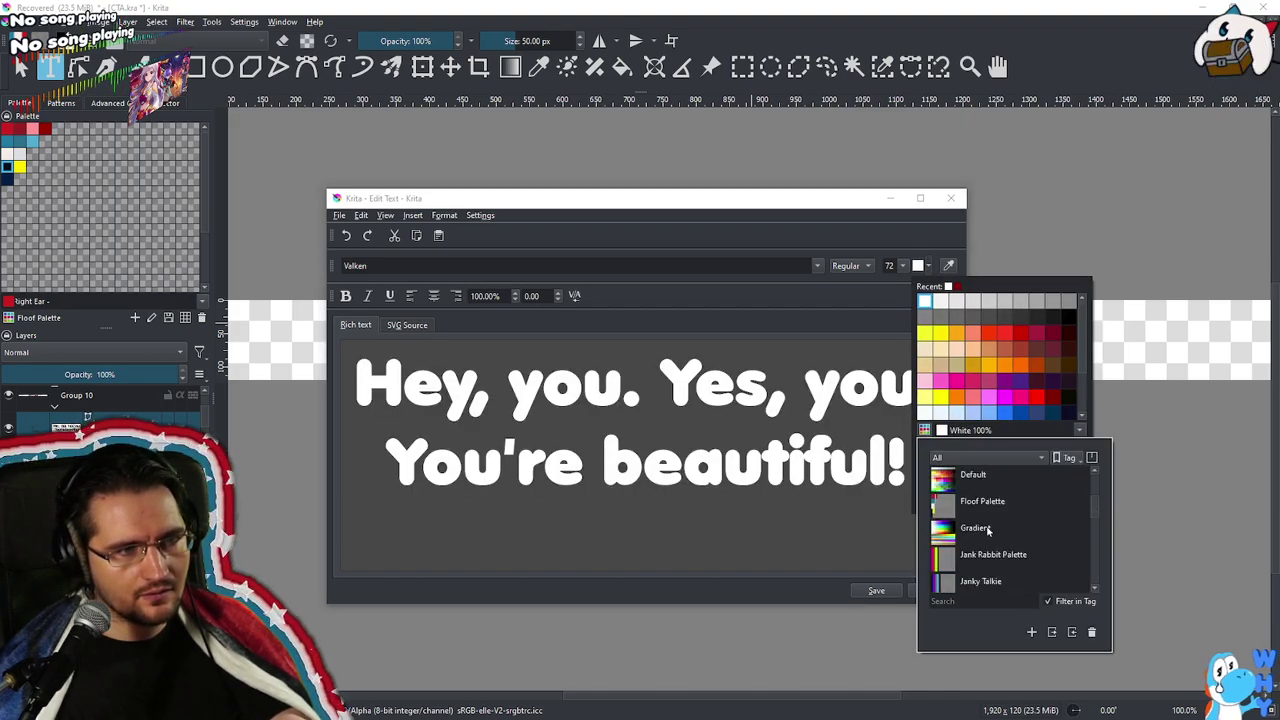
left_click(980, 506)
left_click(923, 322)
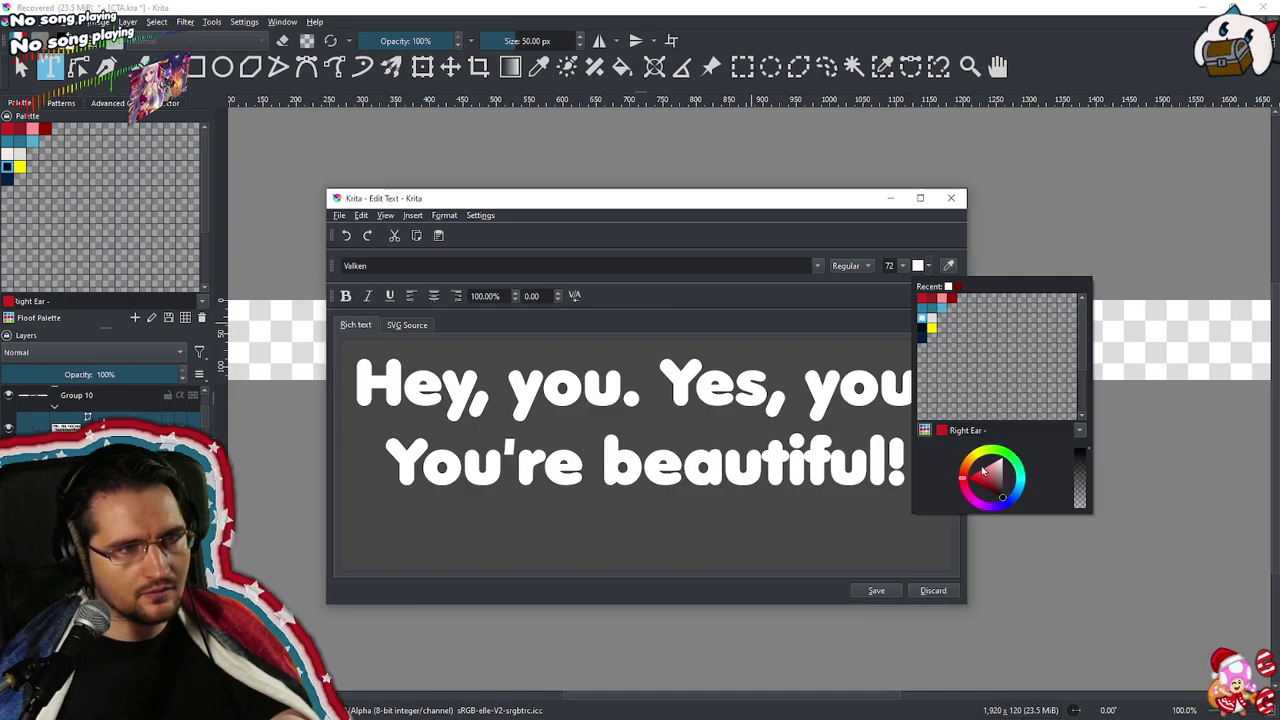
left_click(876, 590)
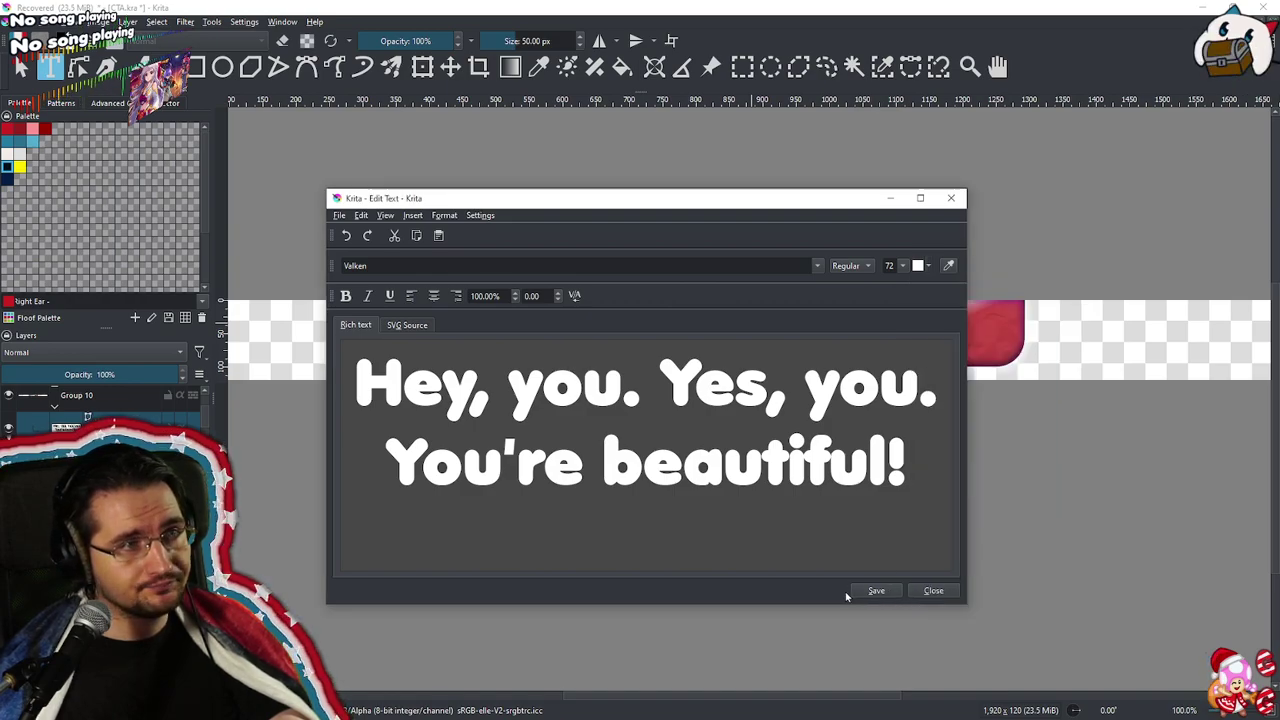
left_click(929, 590)
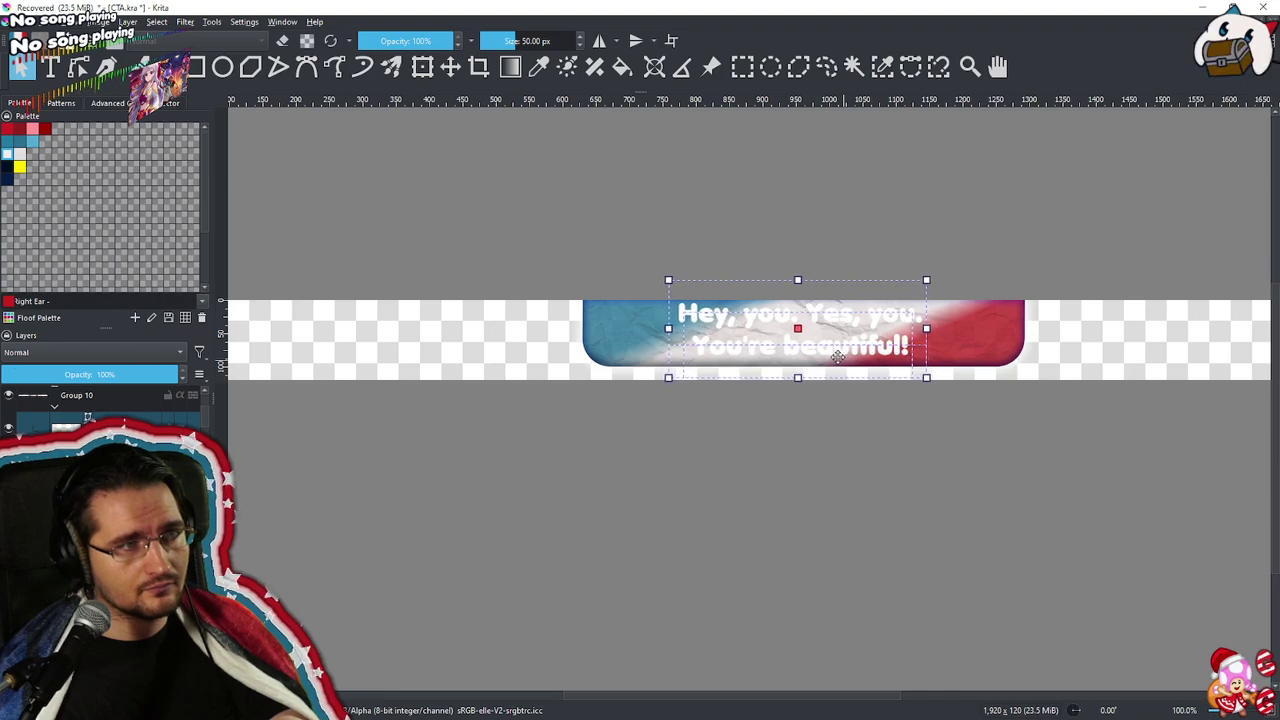
Scale the white text down slightly and move it back to the middle of the banner
left_click_drag(840, 357, 846, 357)
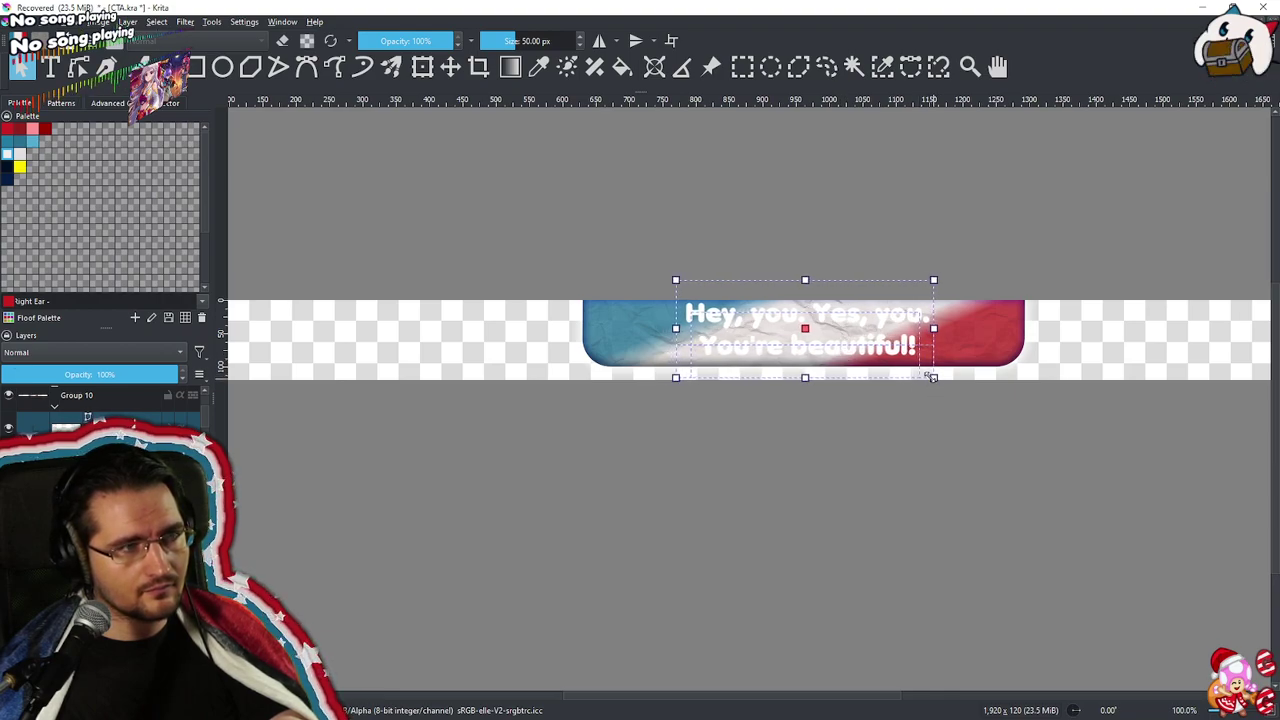
left_click_drag(933, 377, 917, 371)
left_click_drag(841, 348, 845, 352)
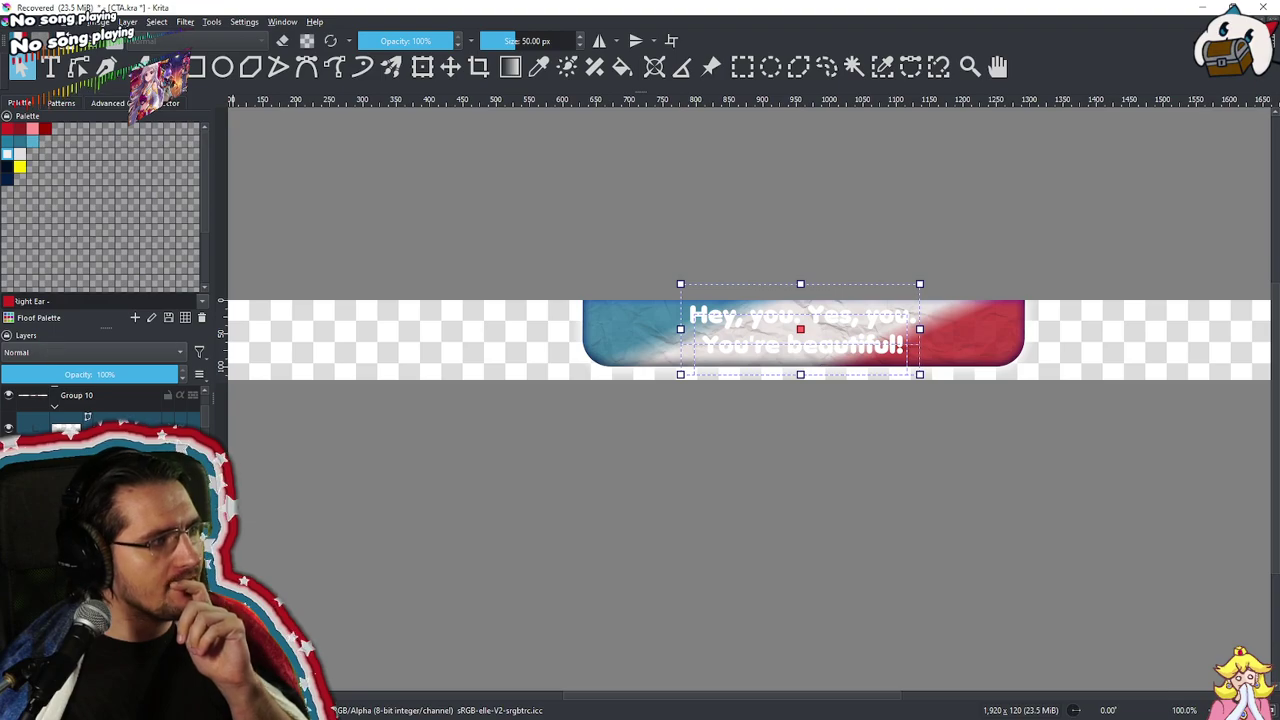
Add a Drop Shadow layer style to the text layer with the angle set to 90°, keeping the banner in view
right_click(112, 426)
left_click(200, 100)
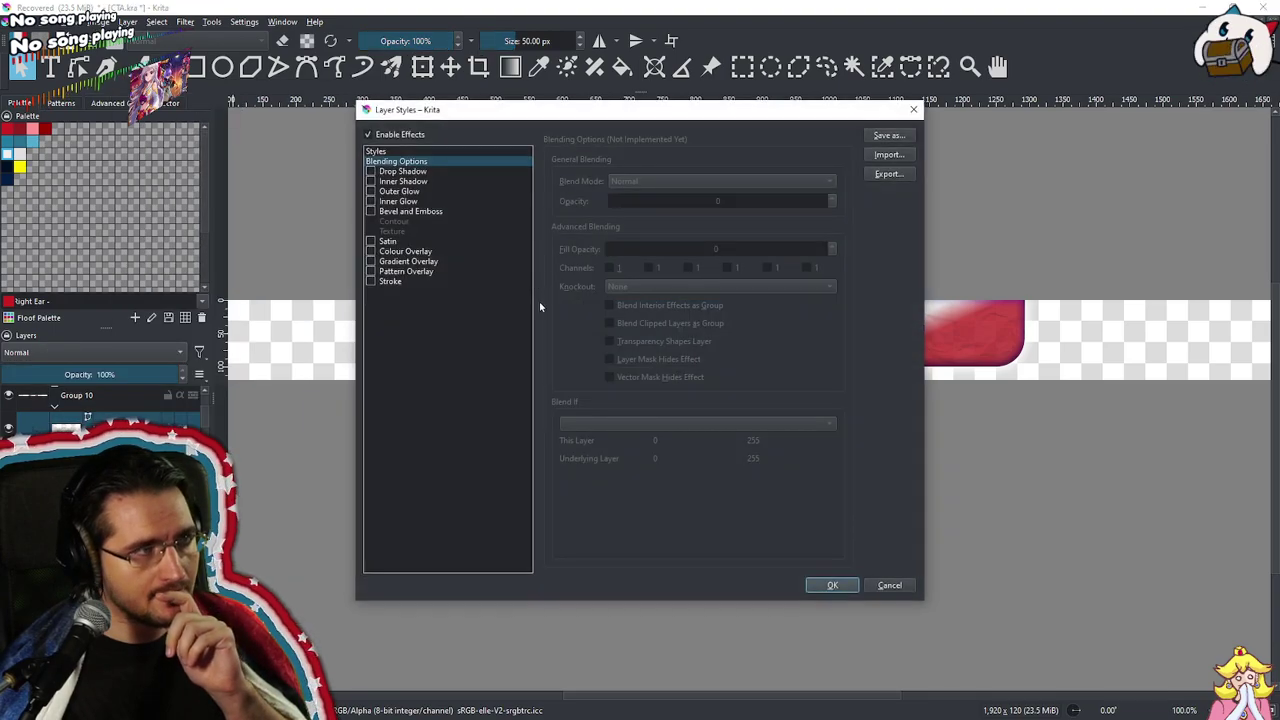
left_click(390, 174)
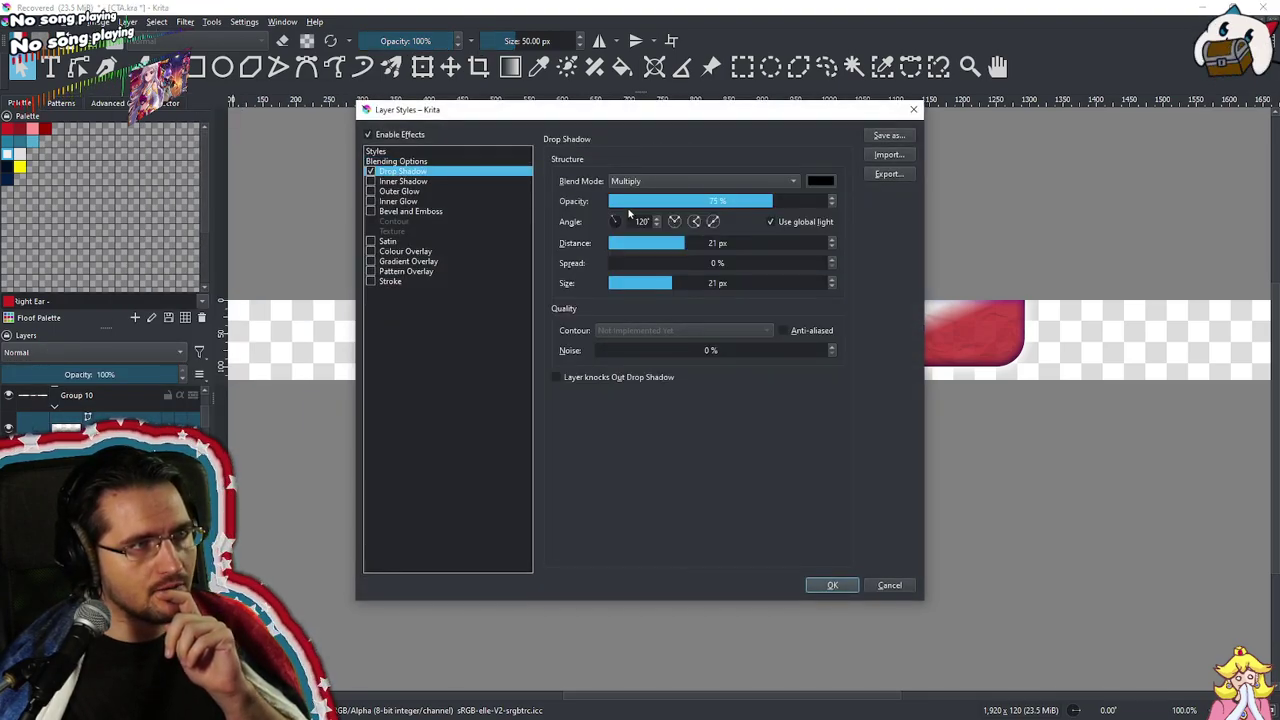
left_click(616, 220)
left_click_drag(676, 114, 370, 123)
Set the drop shadow's opacity to 100 %, distance to 4 px and size to 5 px, and apply the layer style
left_click(336, 251)
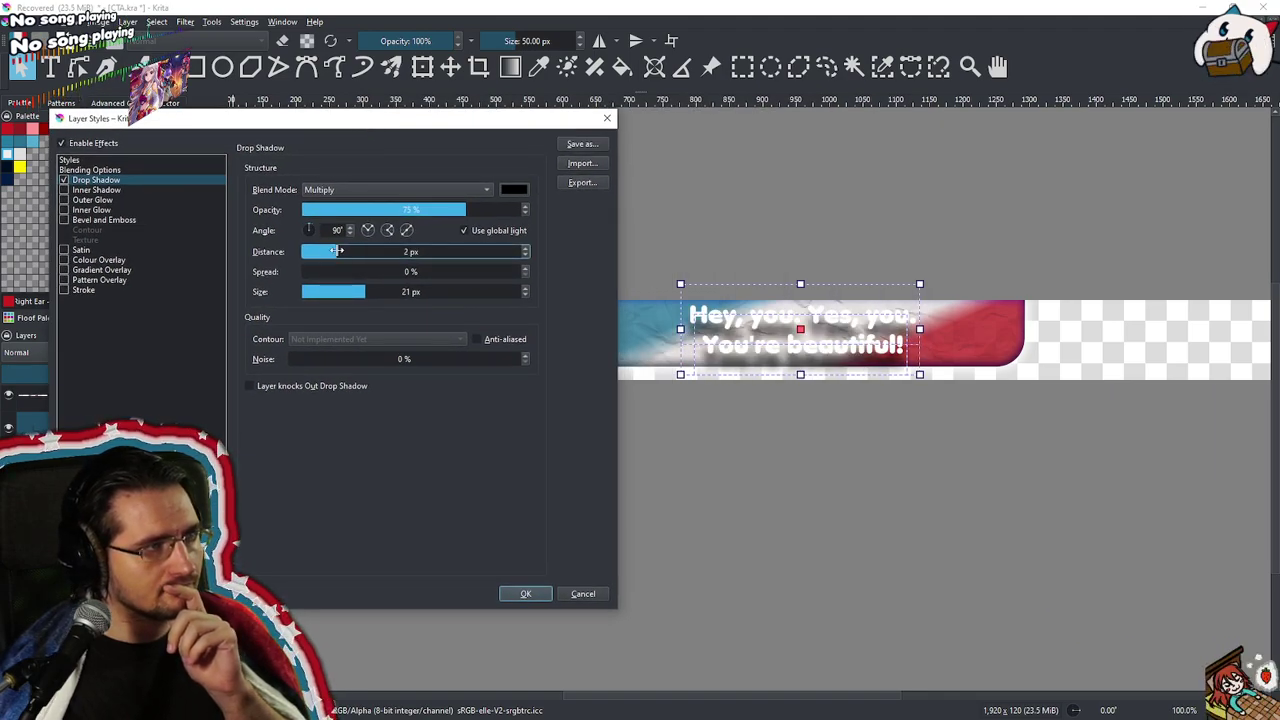
left_click(329, 291)
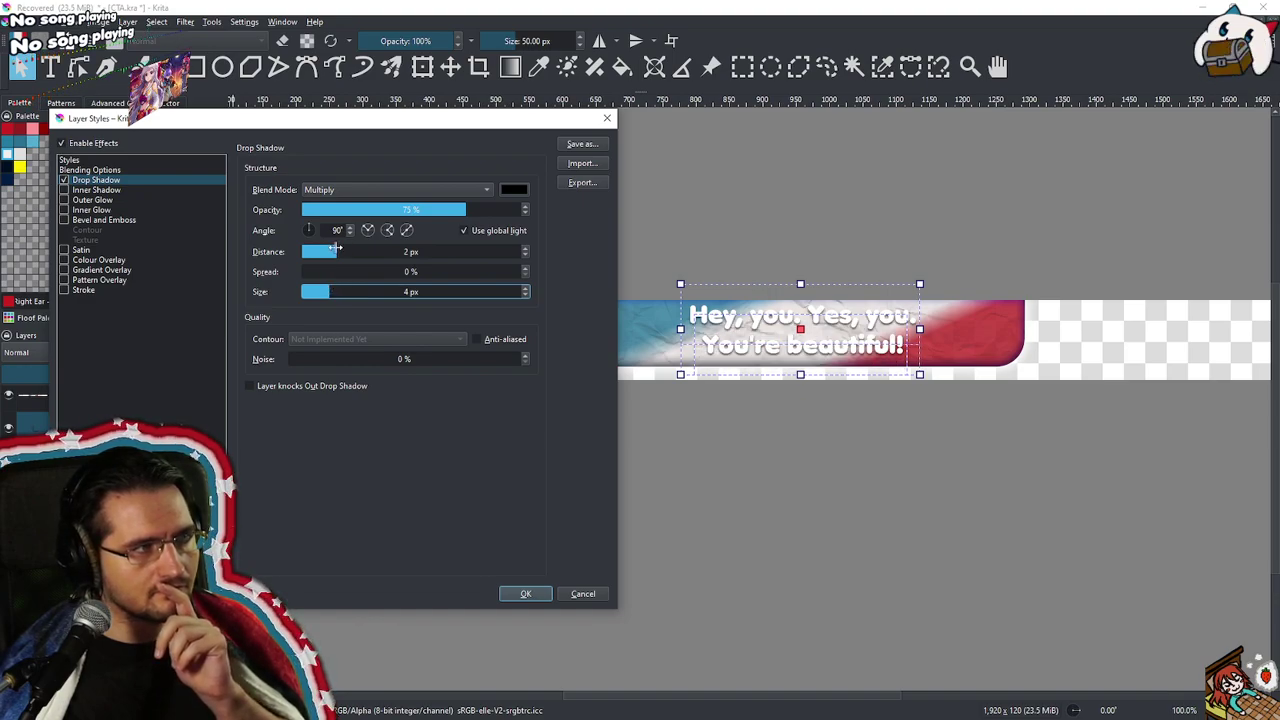
left_click_drag(460, 211, 527, 218)
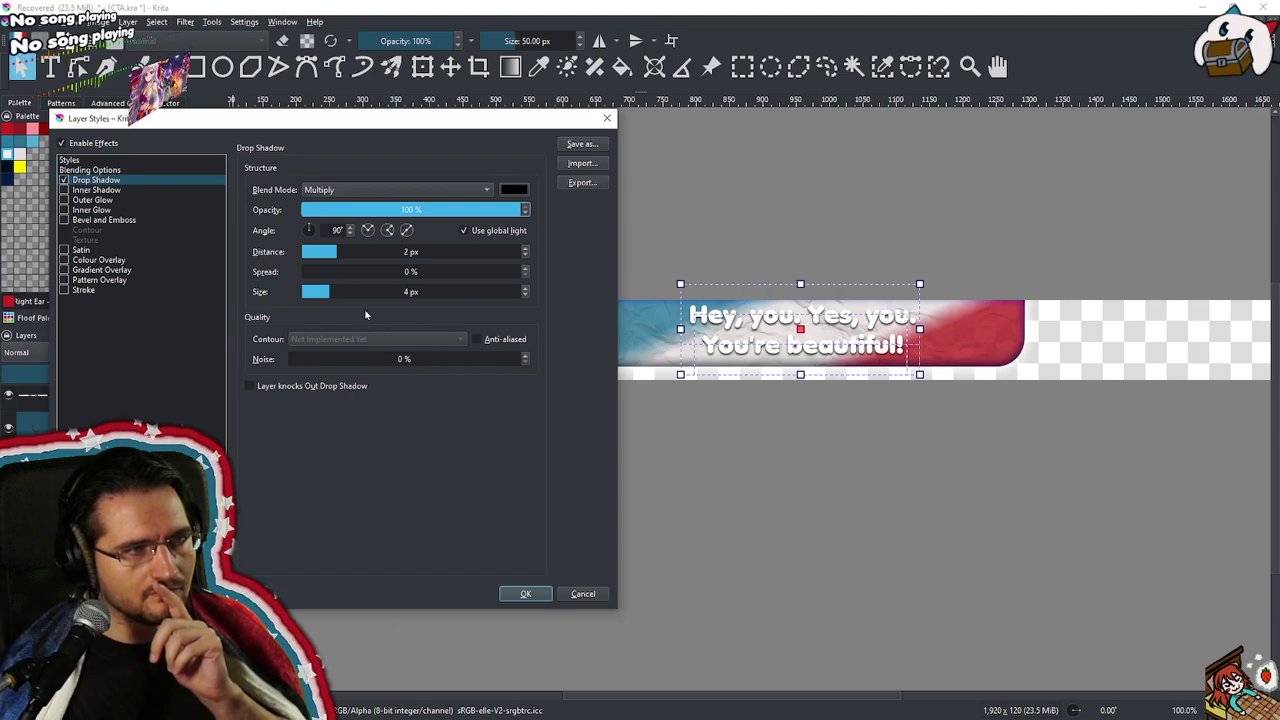
left_click_drag(326, 291, 345, 251)
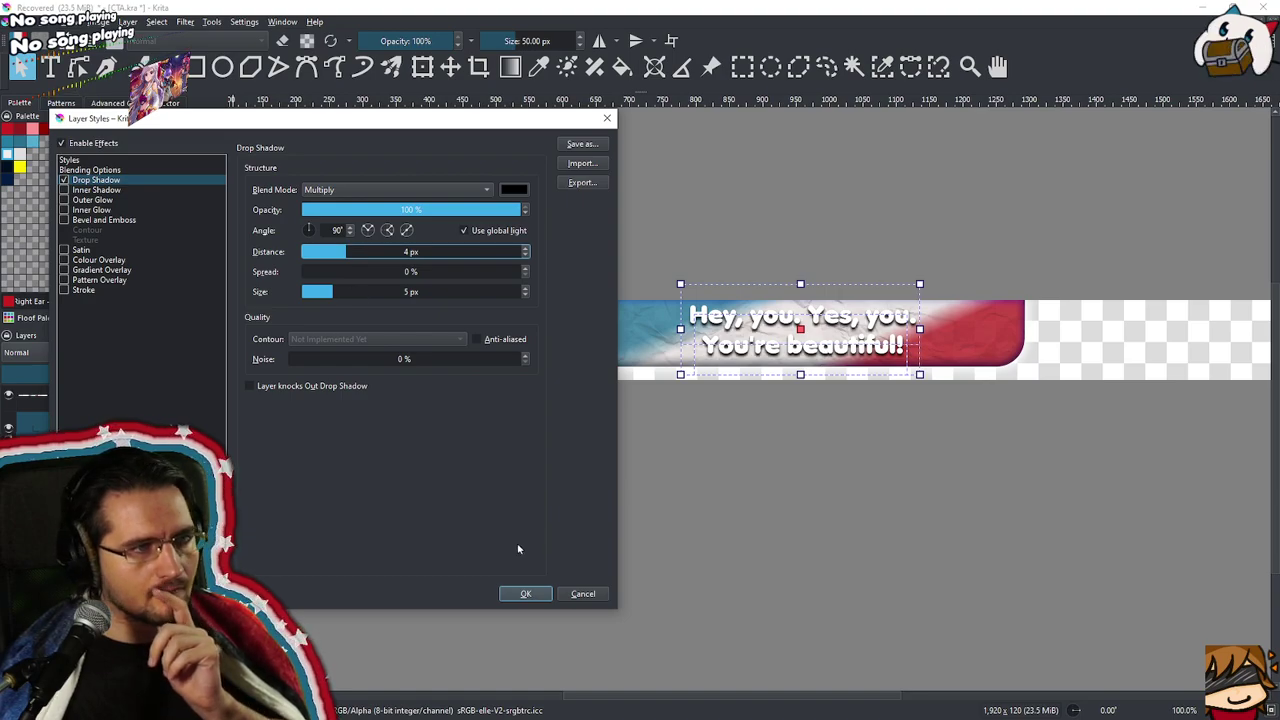
left_click(526, 594)
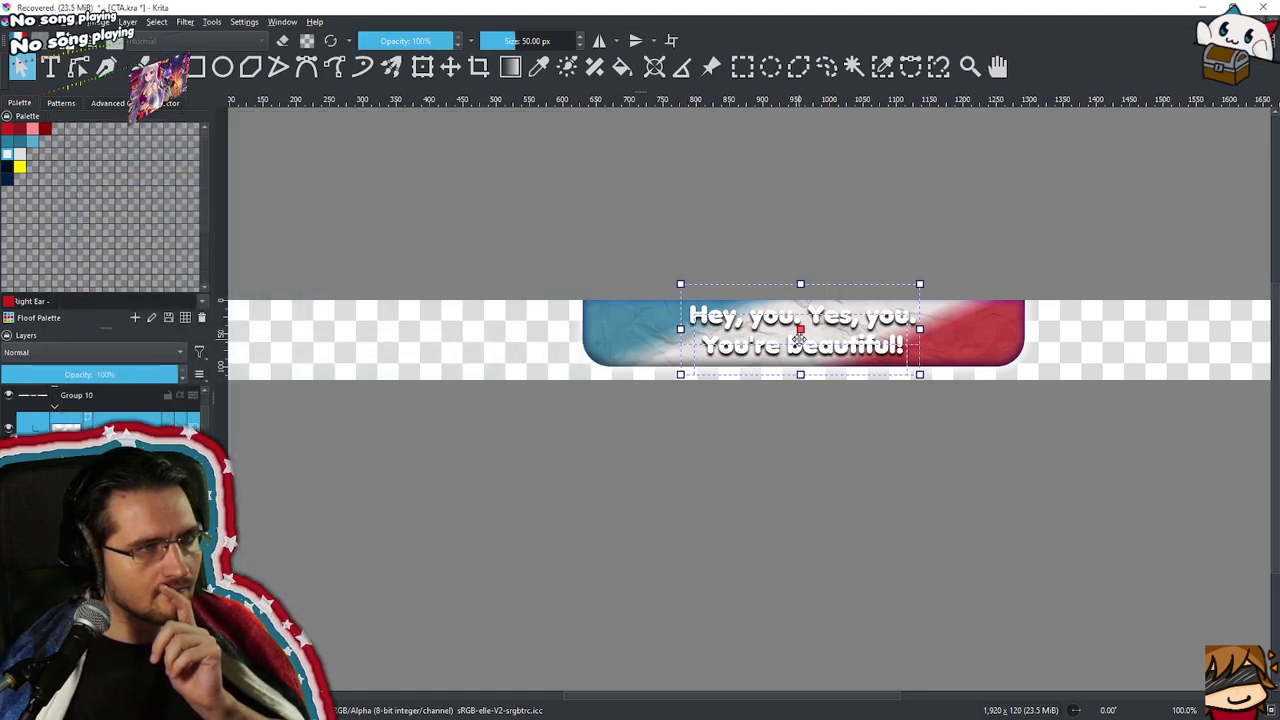
Check the message against the whole banner and nudge it slightly so both lines sit centred, then deselect it
left_click(886, 251)
scroll(787, 564, "down", 2)
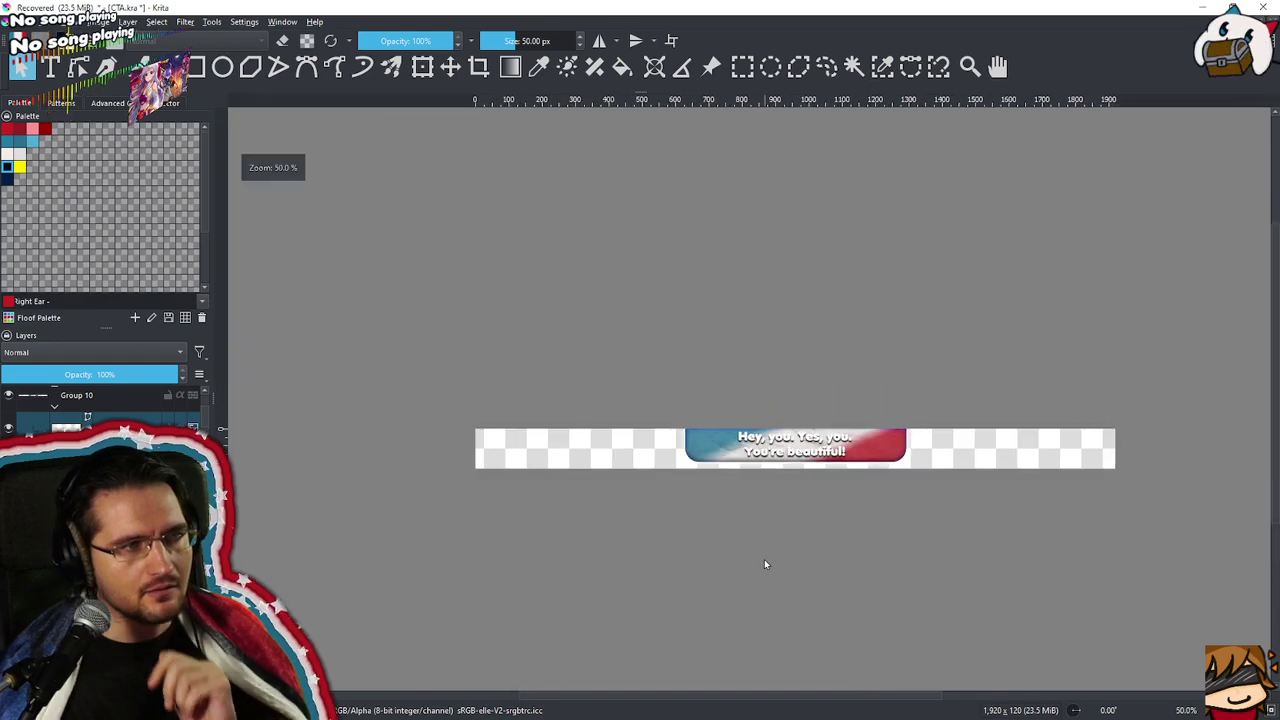
scroll(751, 548, "up", 2)
left_click(829, 356)
left_click_drag(829, 356, 833, 362)
left_click(716, 656)
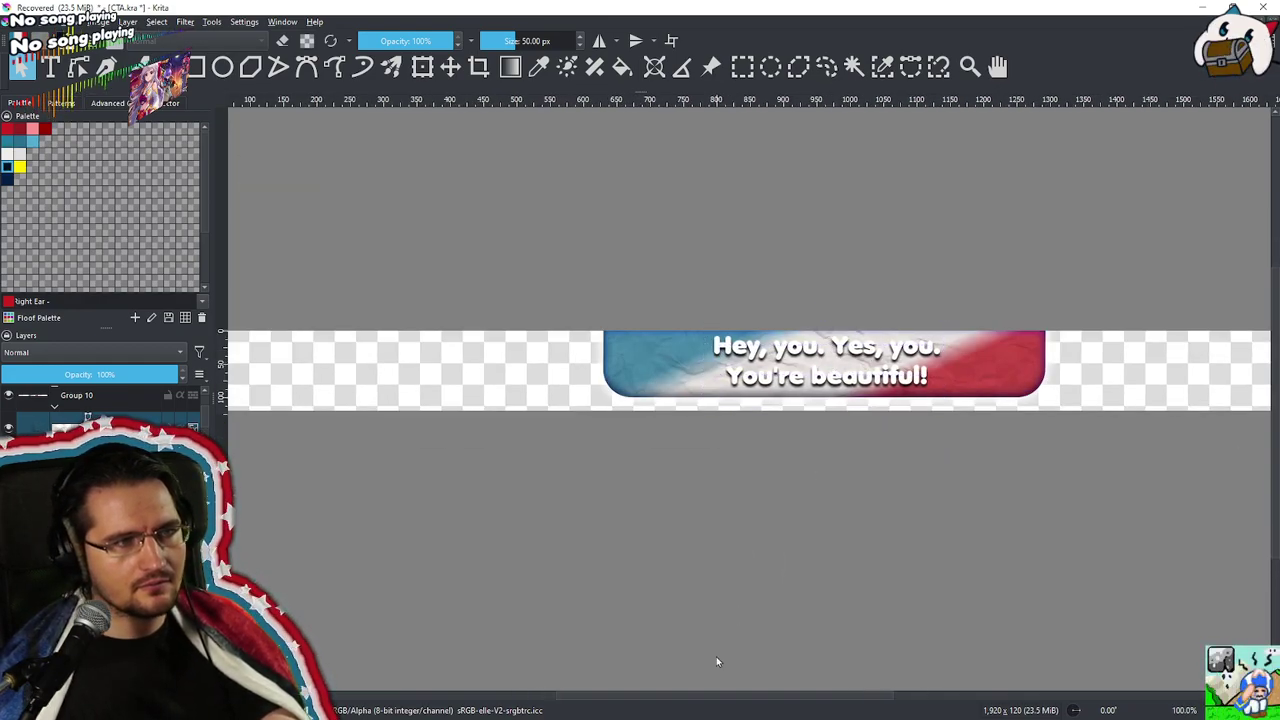
left_click(827, 360)
left_click_drag(827, 360, 824, 360)
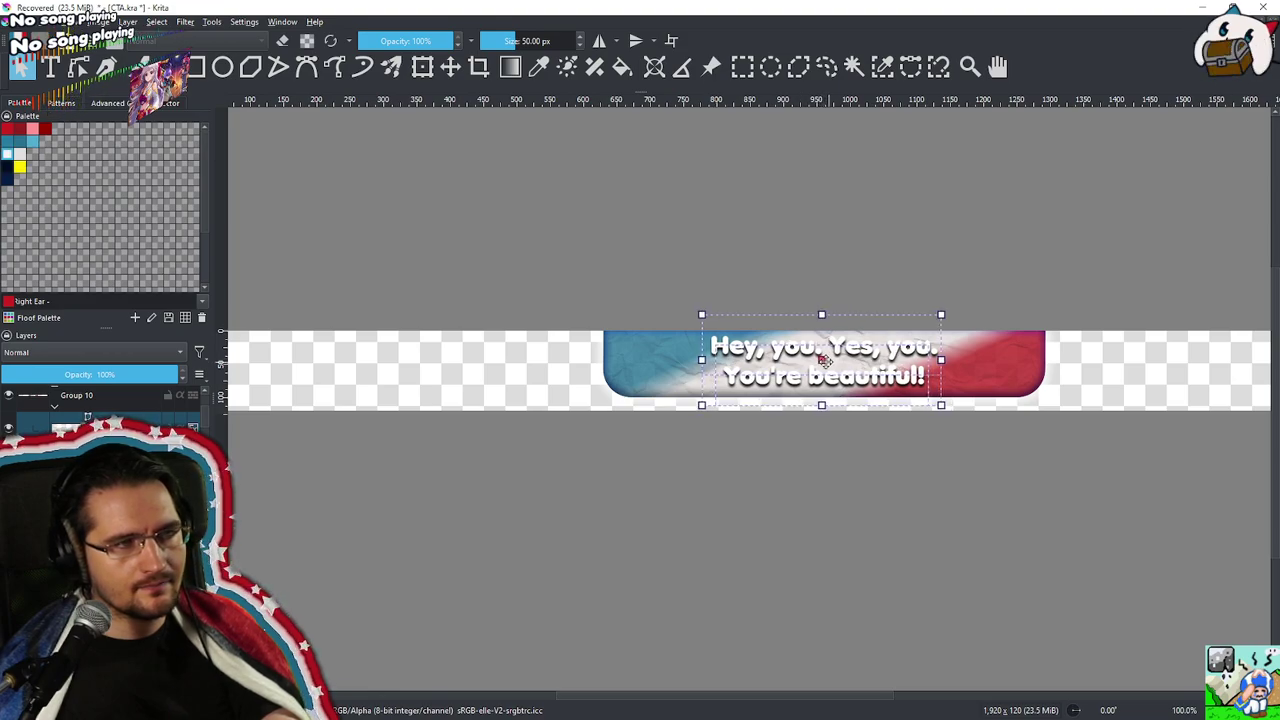
left_click(741, 614)
left_click(876, 376)
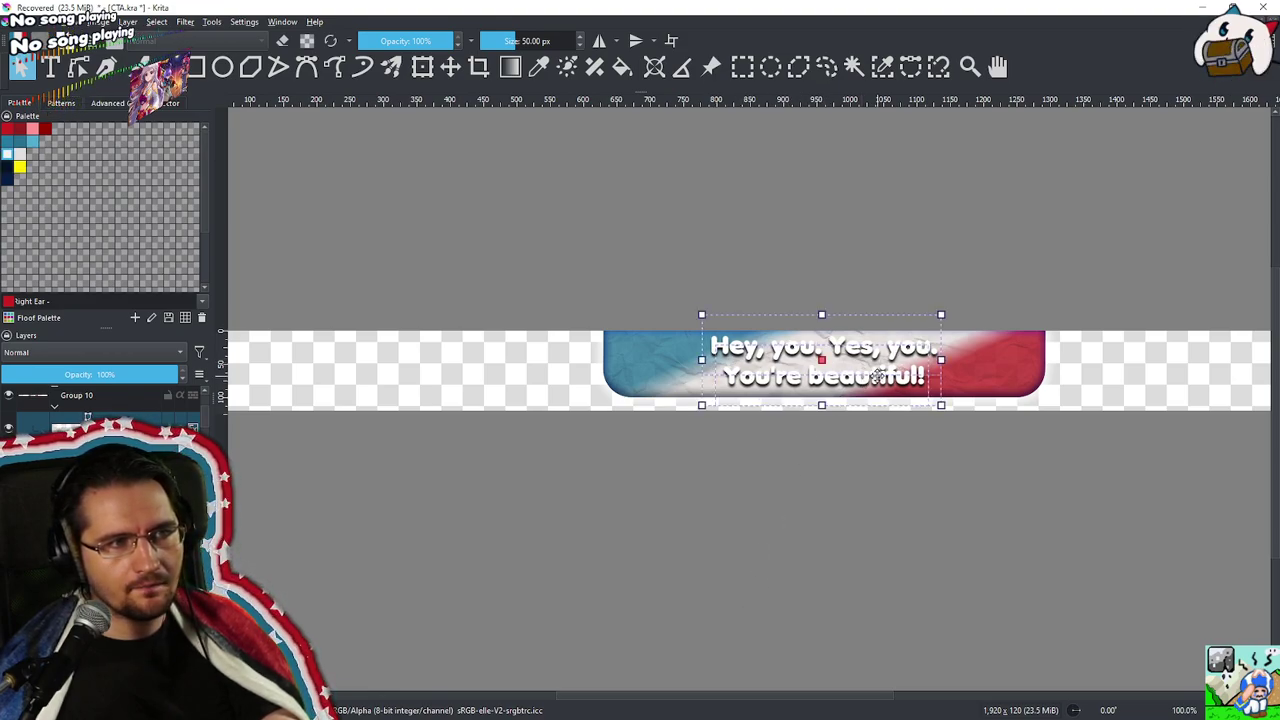
left_click(781, 611)
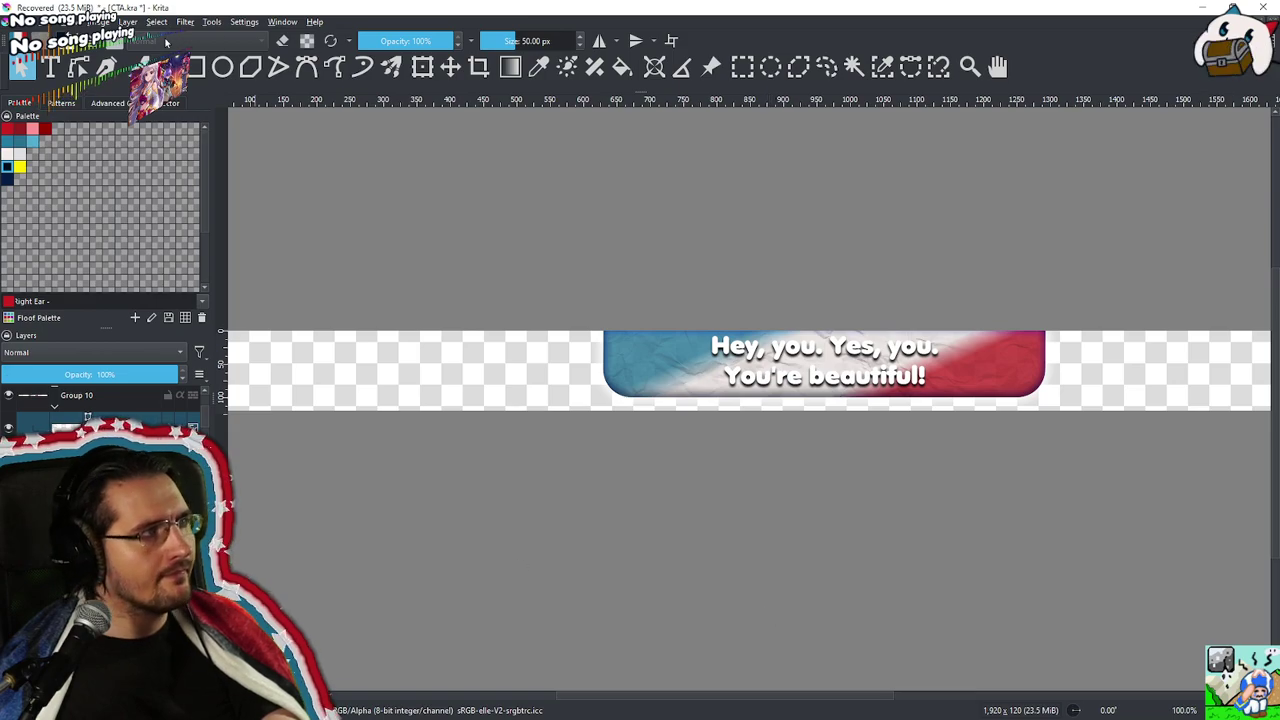
left_click(128, 21)
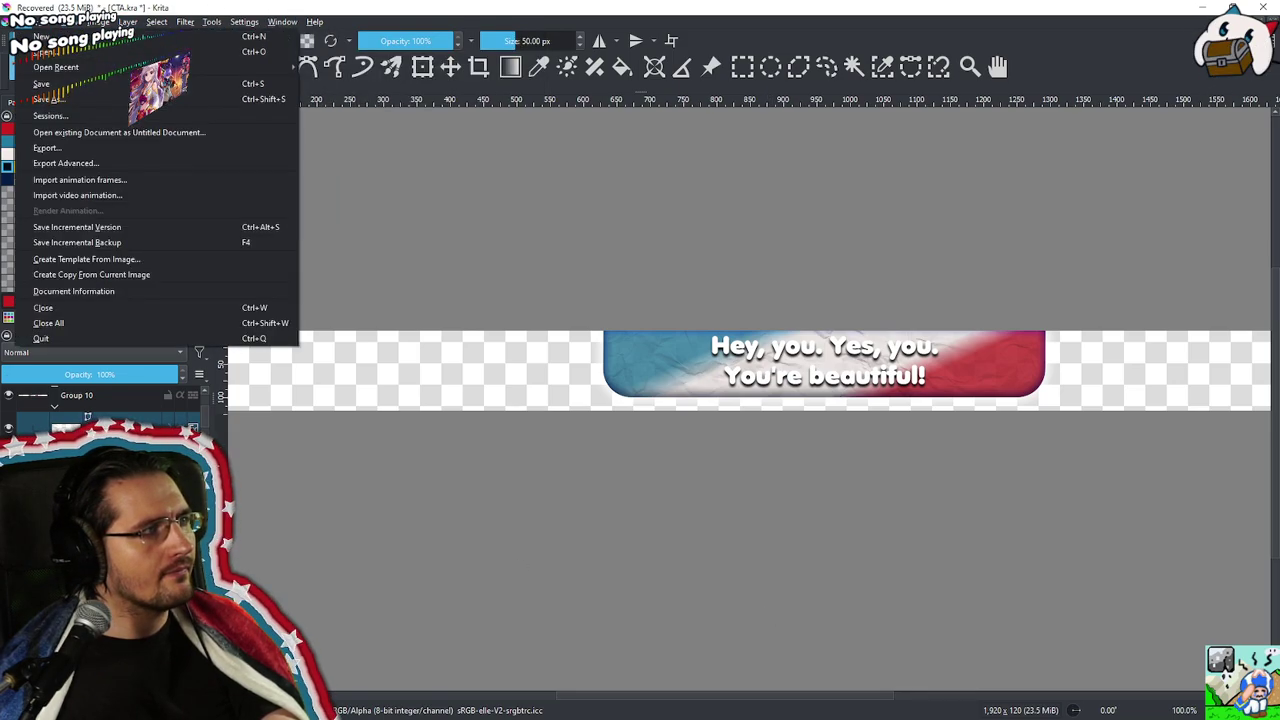
left_click(368, 556)
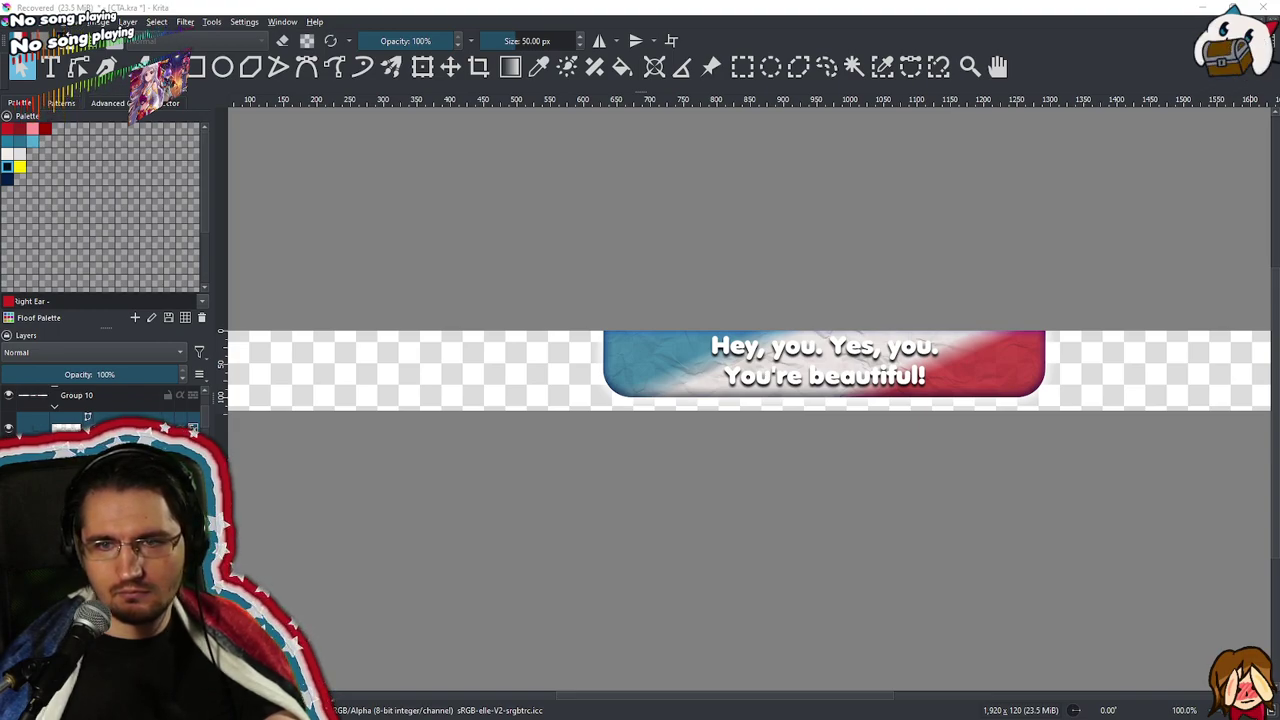
Drop an external image file onto the banner's canvas to bring up the insert options
left_click_drag(1279, 260, 1022, 294)
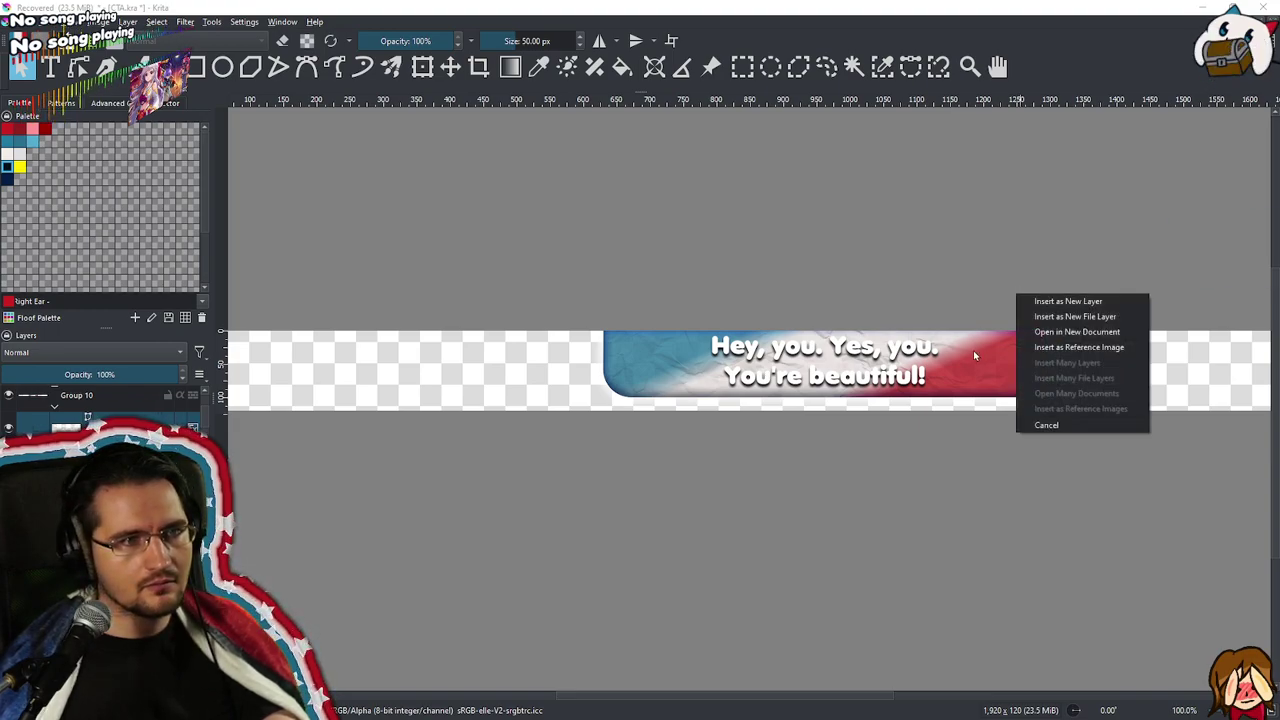
Insert the mascot hugging a heart as a new layer, scaled down to fit the red end of the banner
left_click(1035, 302)
scroll(1014, 481, "down", 1)
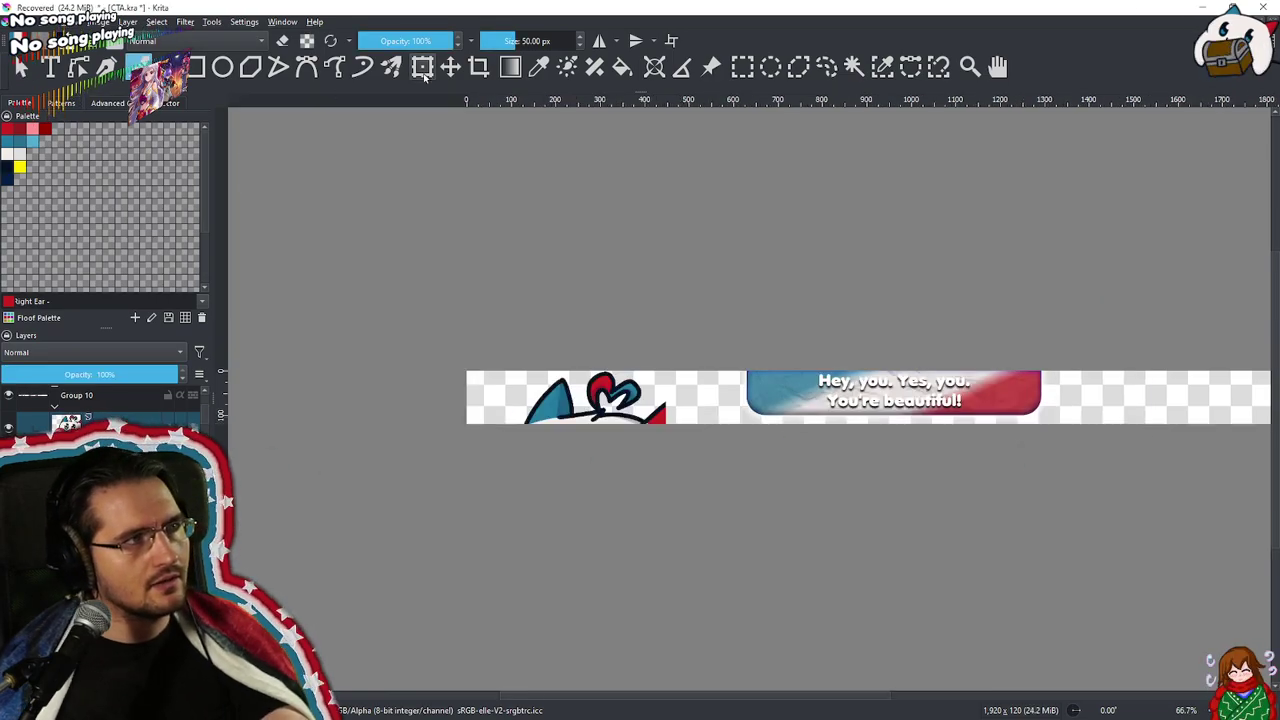
left_click(422, 66)
left_click_drag(472, 568, 1009, 392)
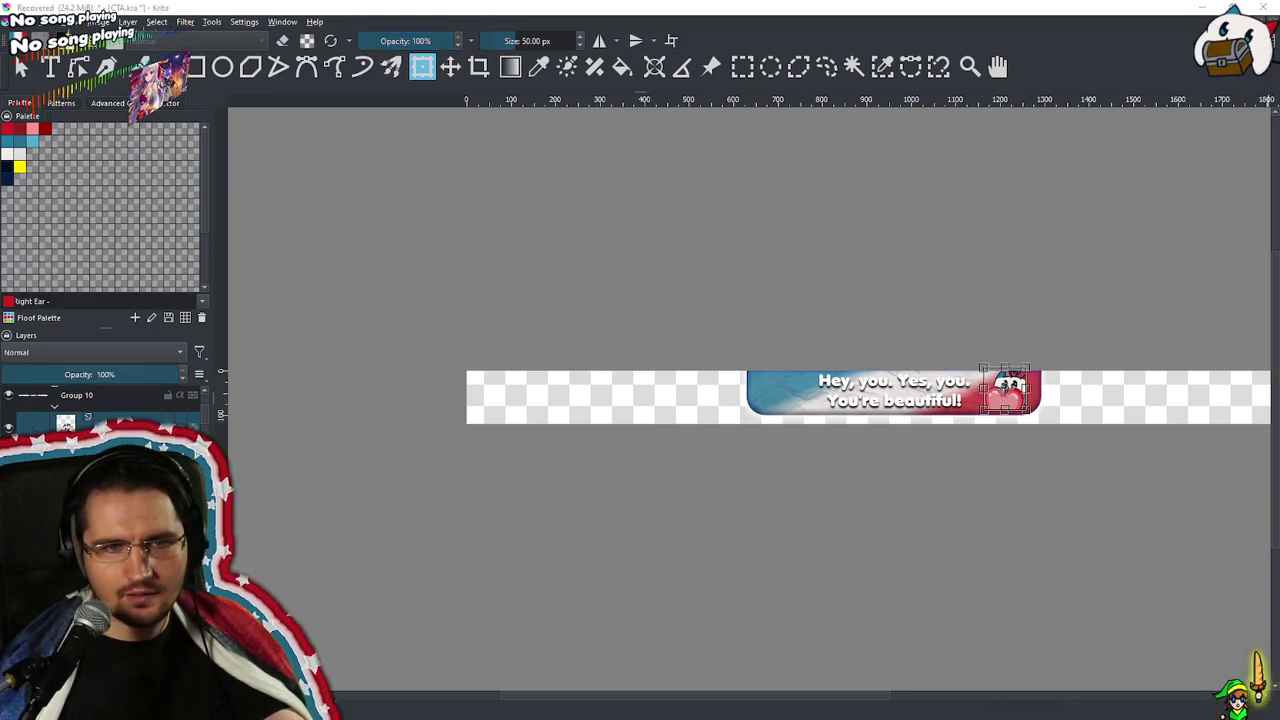
Insert the blue, white and red heart-face image as a new layer, scaled down to fit the banner's blue end
left_click_drag(1009, 392, 752, 384)
left_click(823, 388)
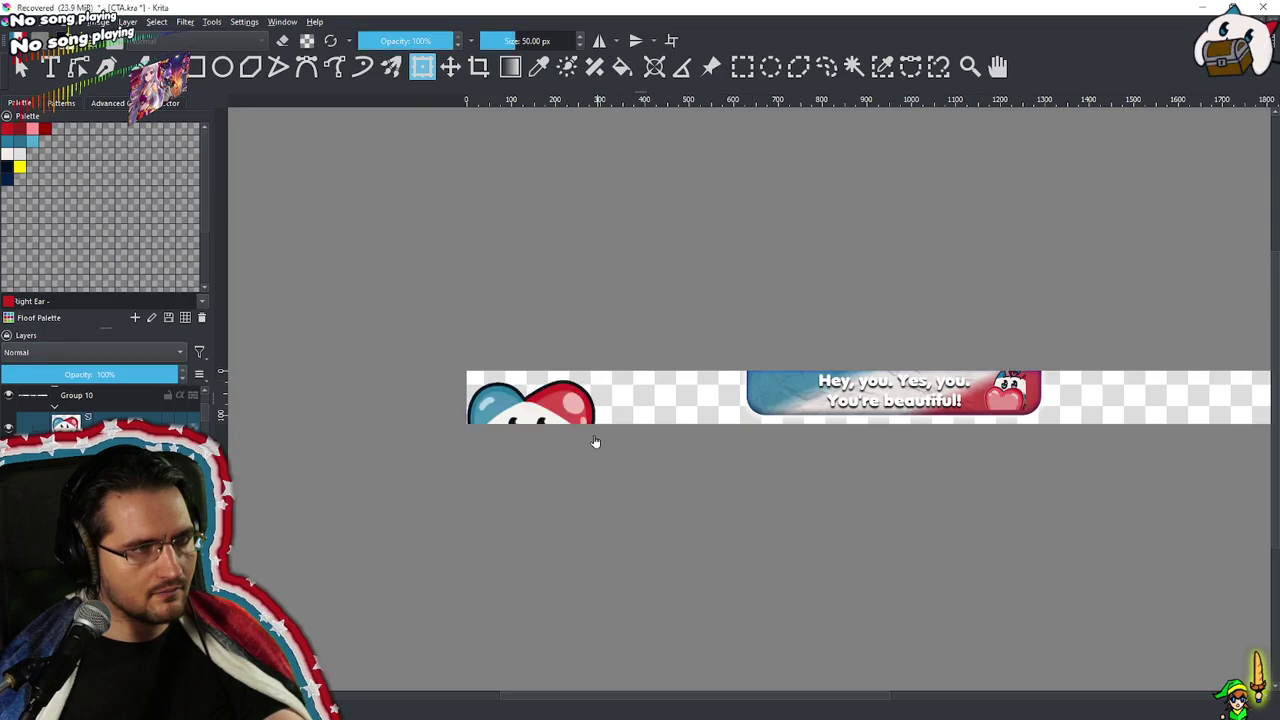
left_click_drag(472, 490, 800, 402)
key("Return")
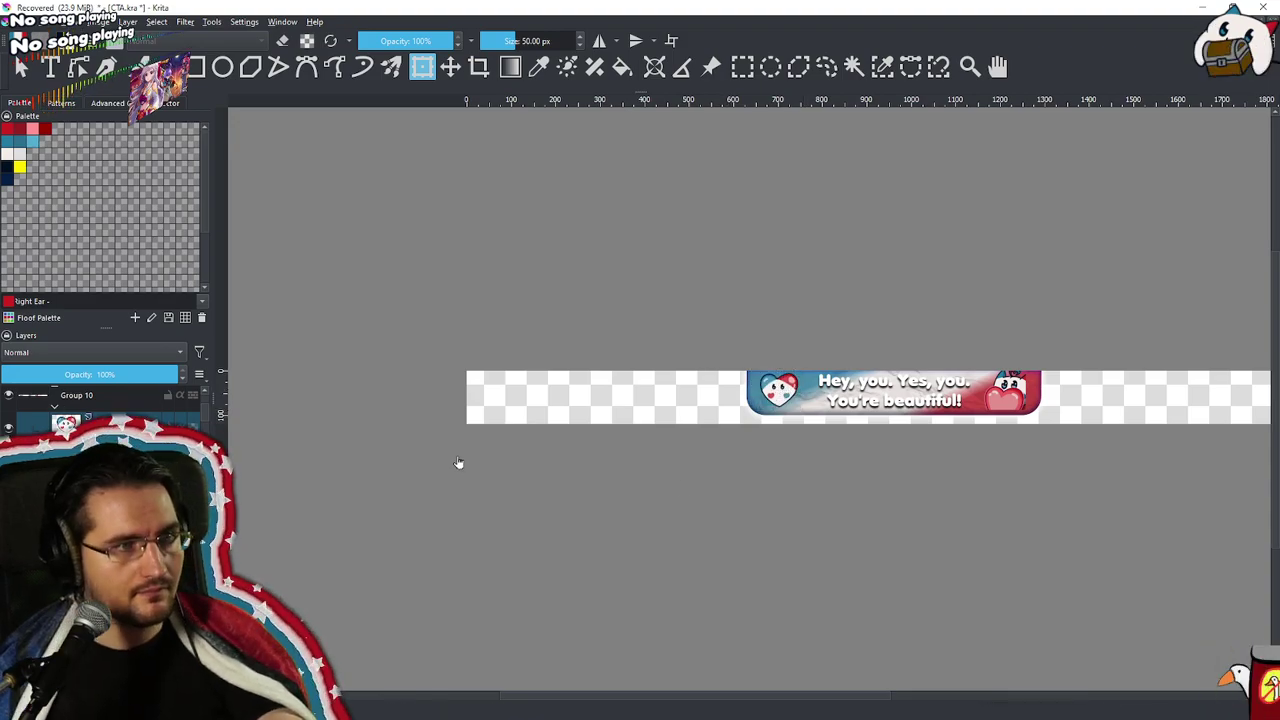
scroll(1008, 562, "up", 4, "ctrl")
scroll(1080, 477, "up", 2)
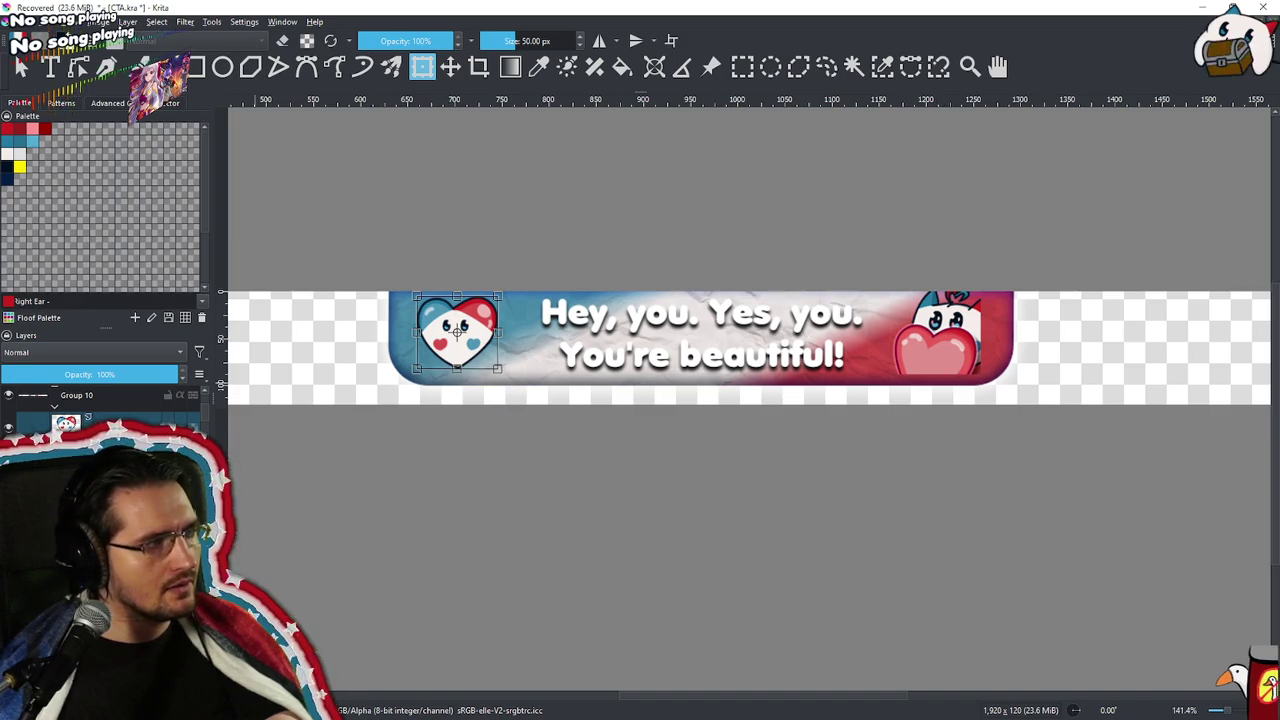
key("Return")
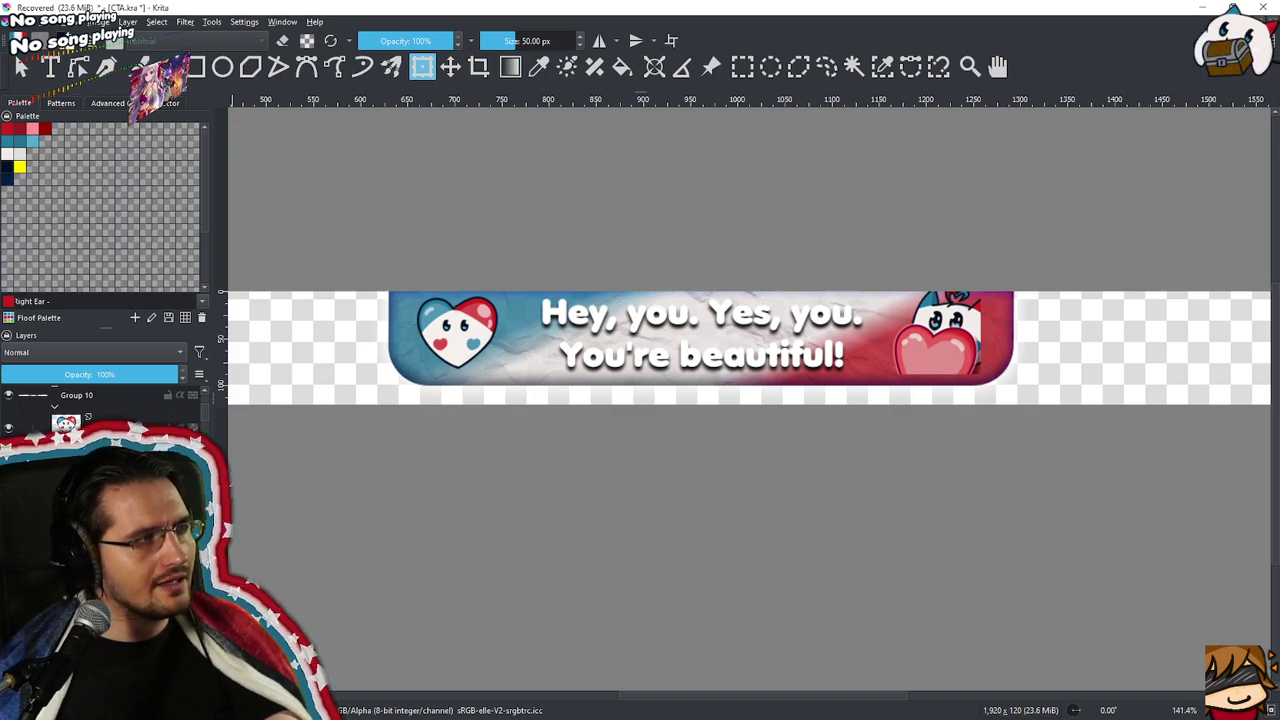
Reposition and enlarge the mascot so the bottom of its heart meets the banner's lower edge
scroll(958, 345, "up", 1)
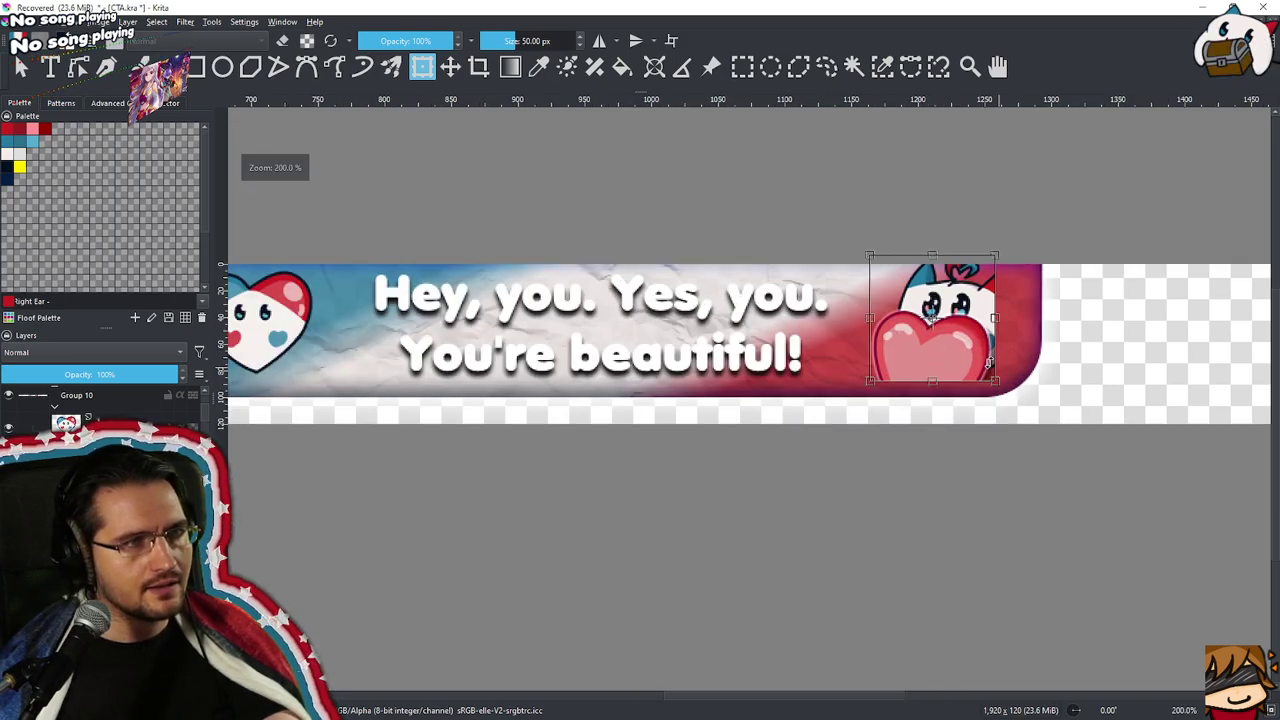
left_click_drag(988, 375, 962, 348)
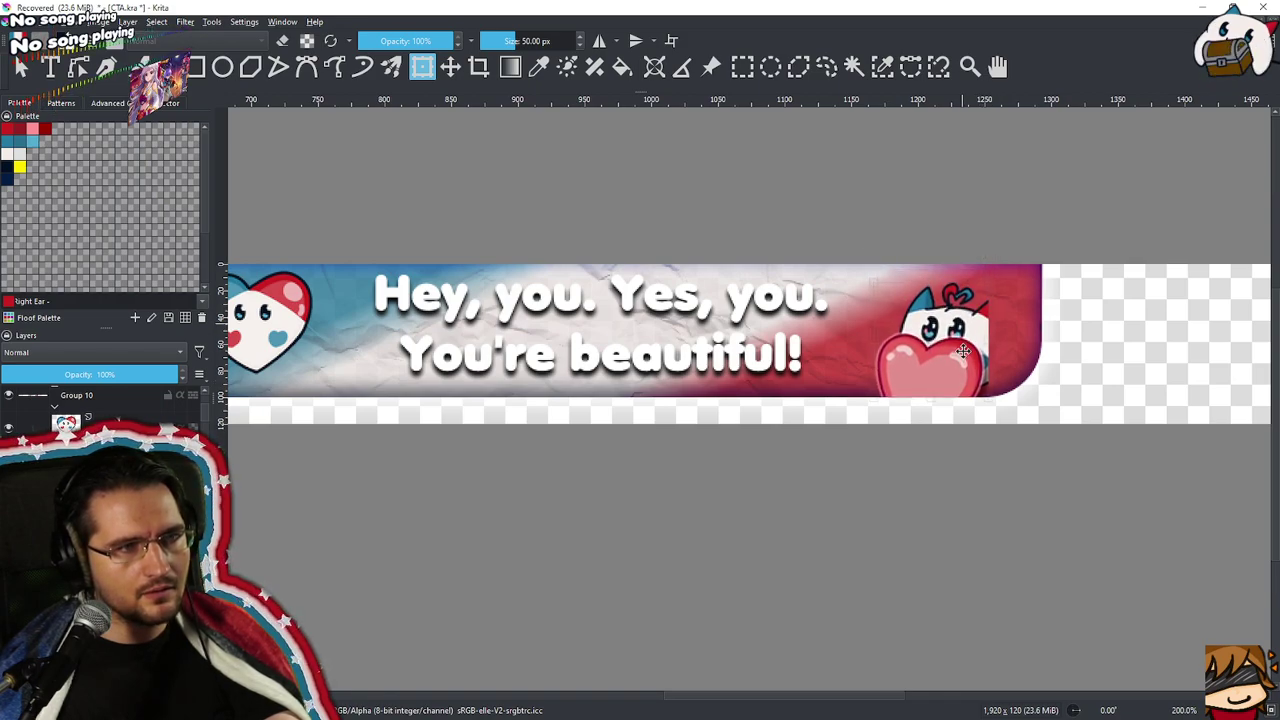
left_click_drag(874, 284, 843, 272)
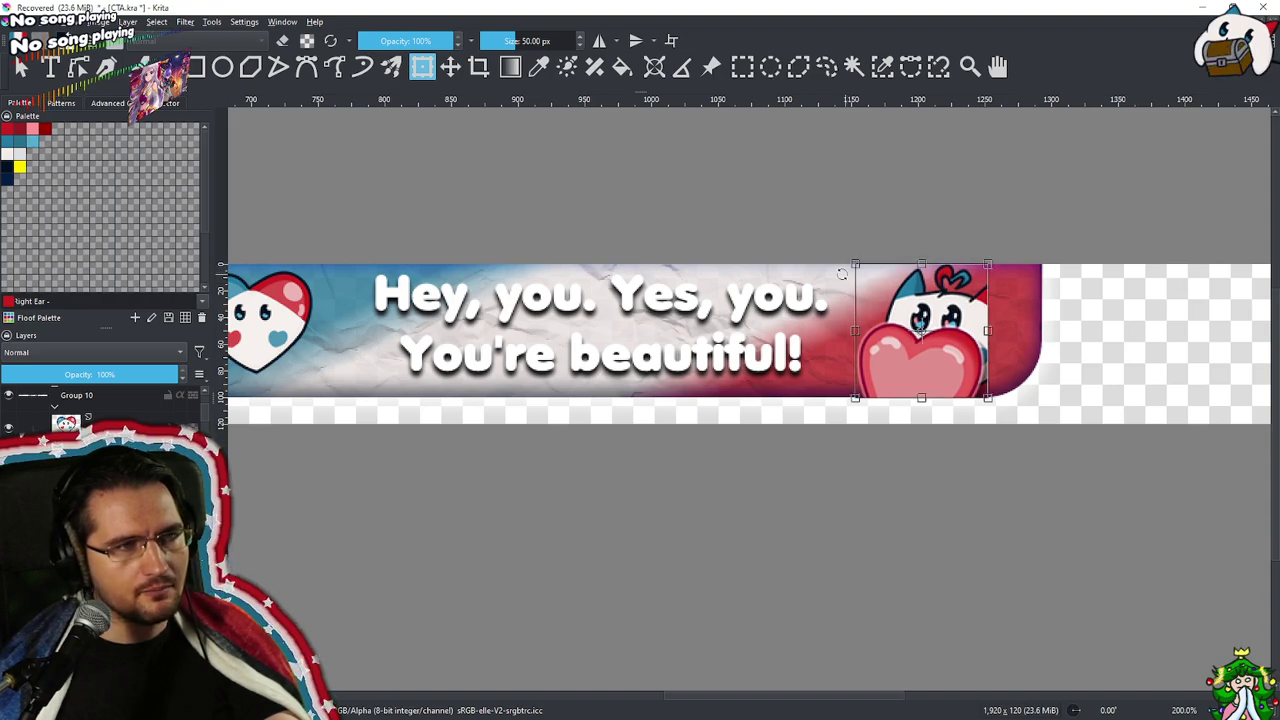
scroll(1097, 428, "down", 1)
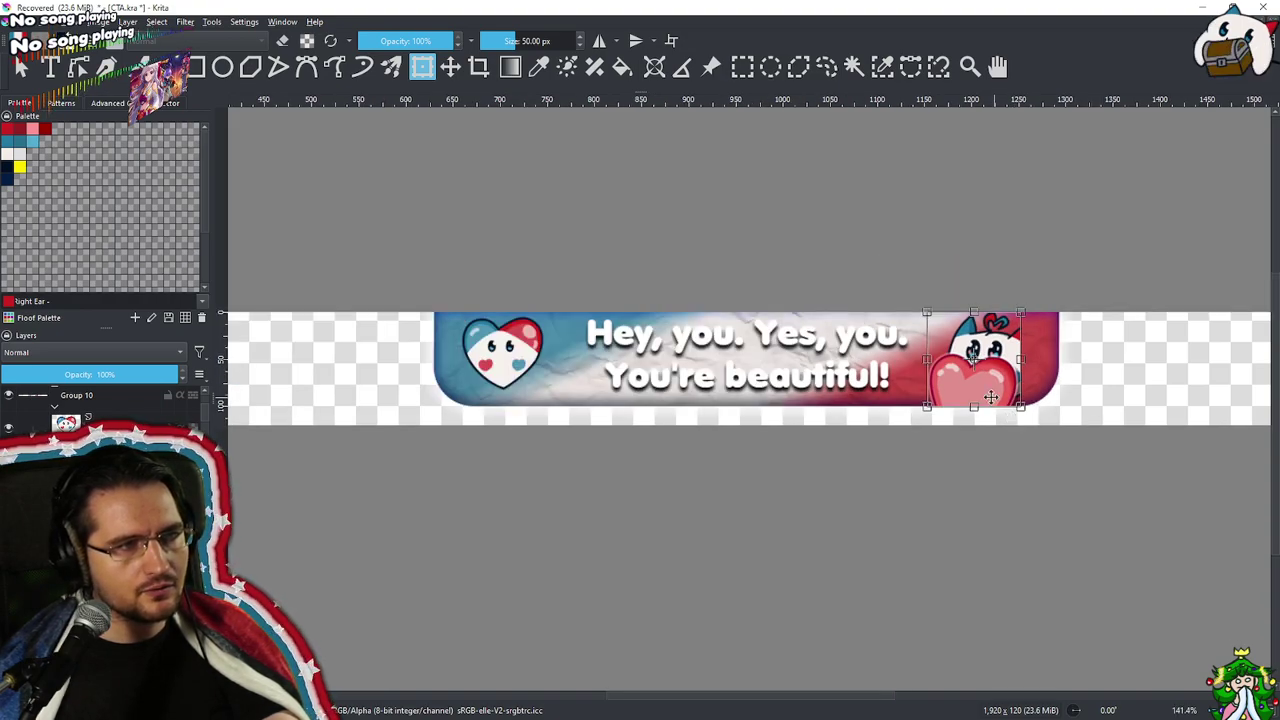
Make the mascot layer 448.png active and switch to the Freehand Brush tool
scroll(100, 405, "down", 2)
scroll(87, 393, "up", 2)
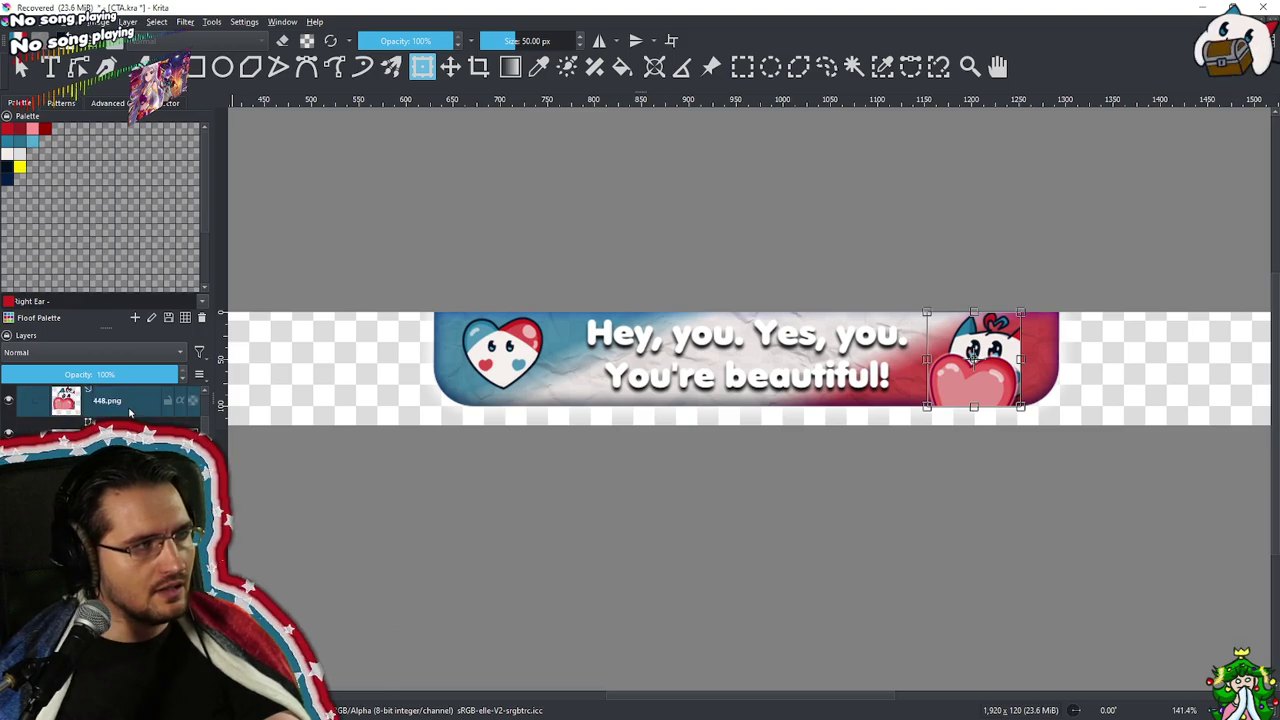
scroll(87, 390, "down", 2)
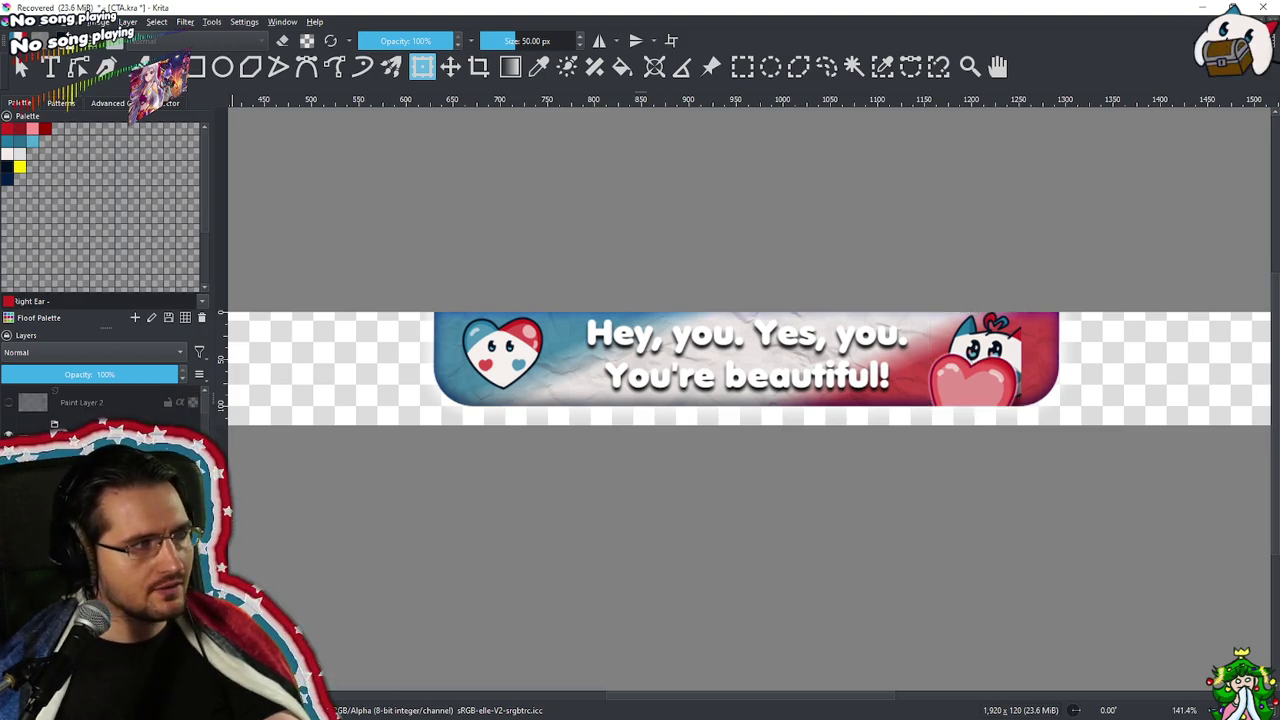
scroll(87, 395, "up", 2)
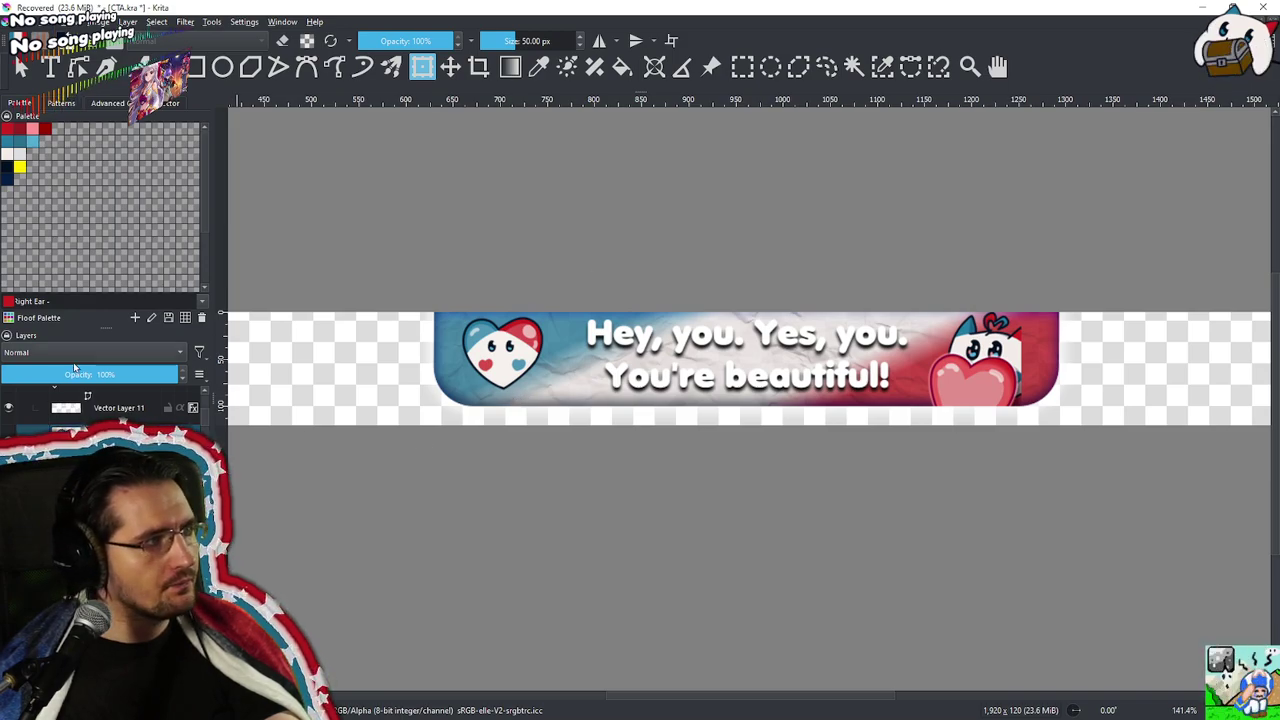
key("Page_Down")
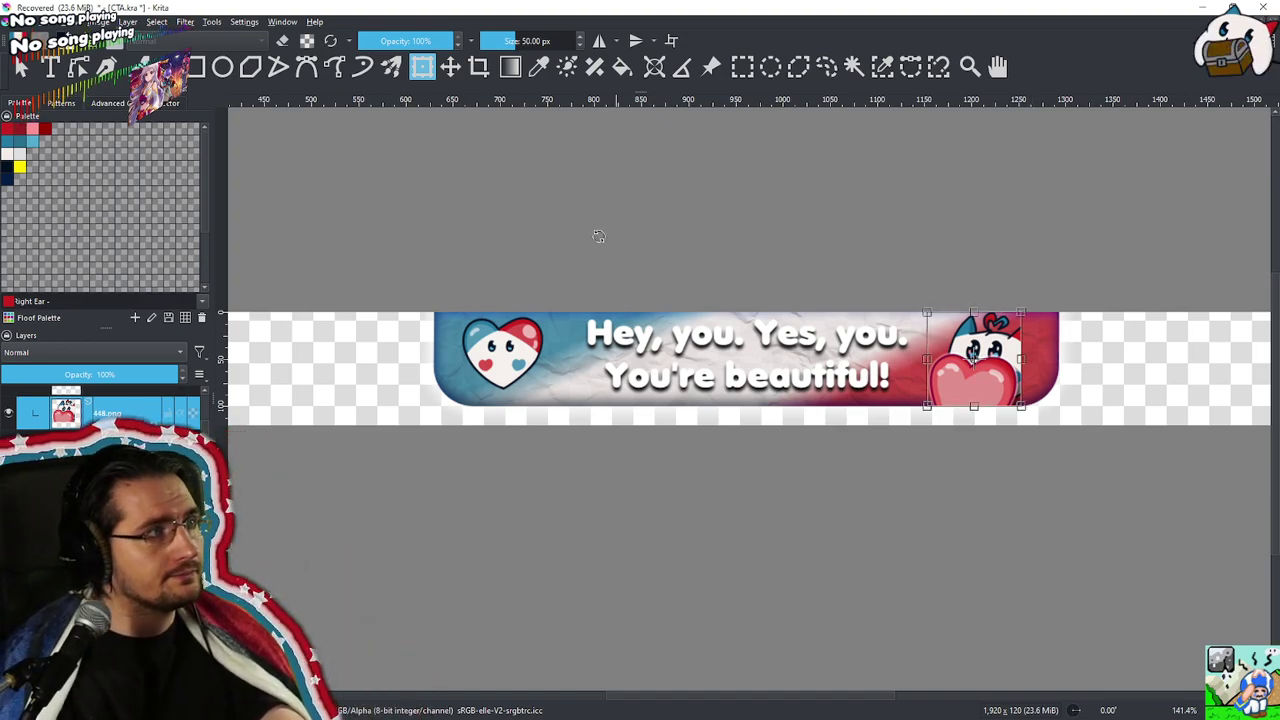
key("b")
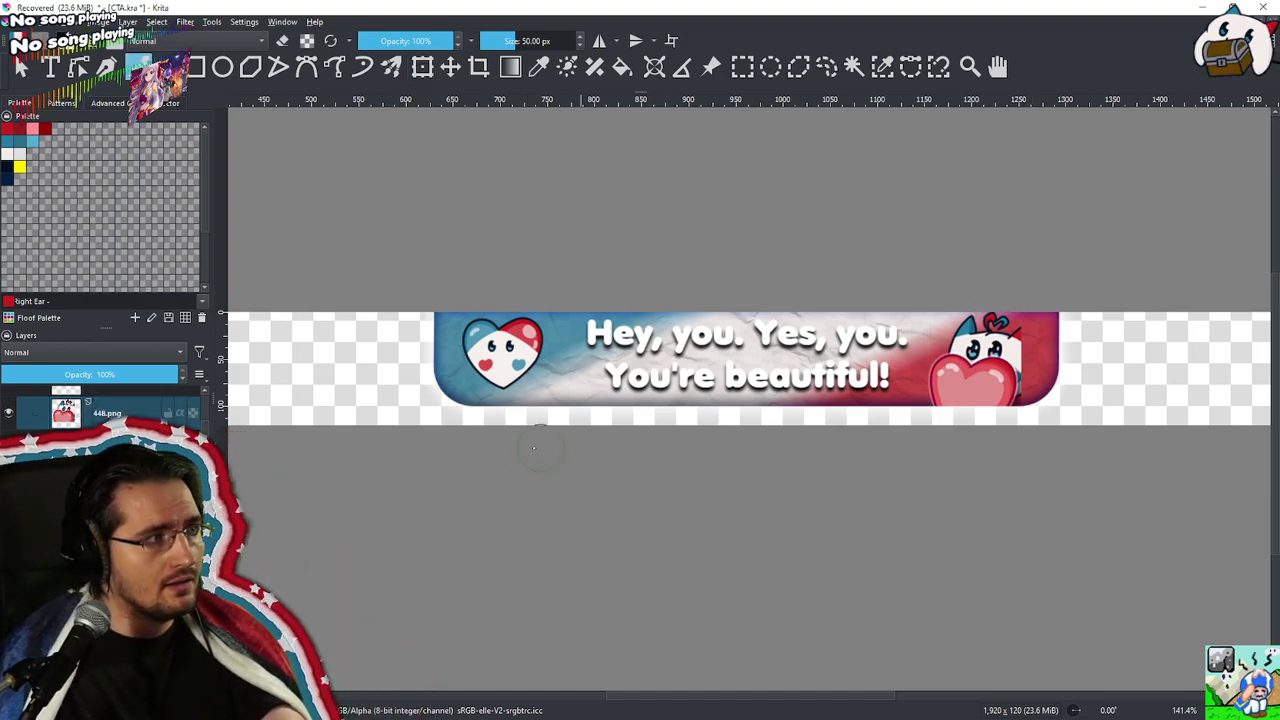
Browse the brush presets by tag and try the Airbrush Soft preset from My Favorites
left_click(128, 21)
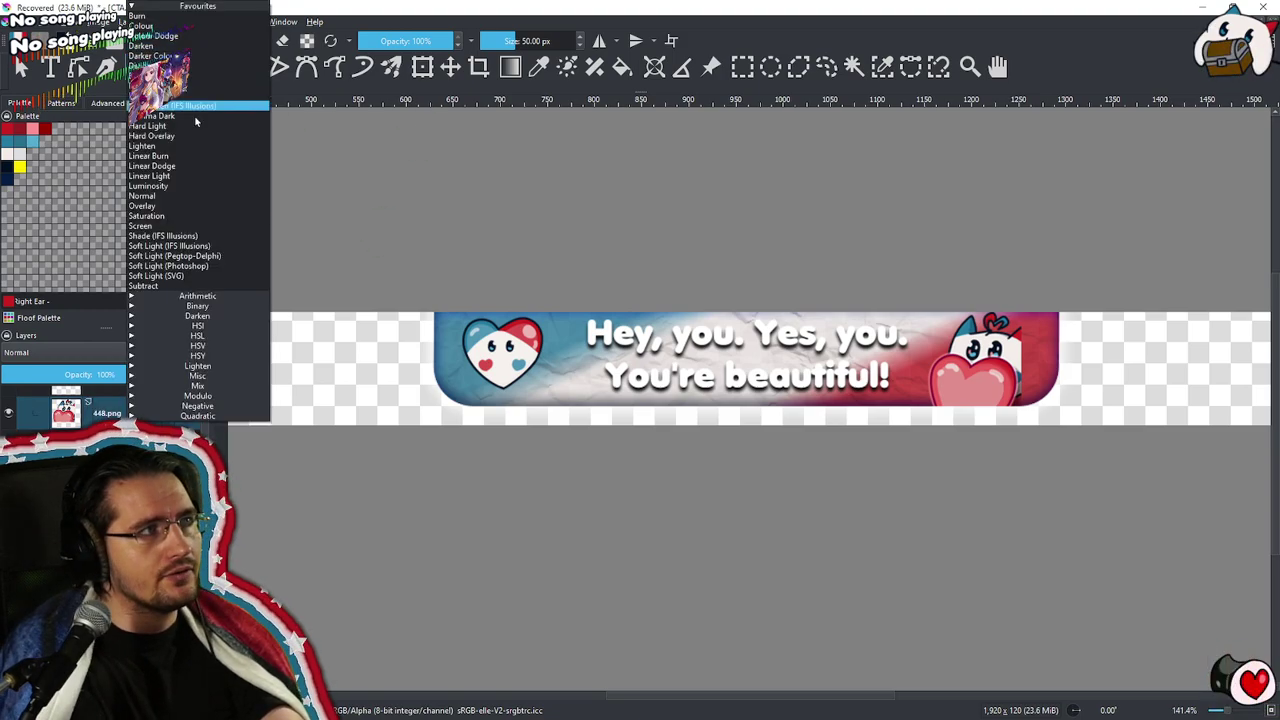
key("Escape")
left_click(143, 67)
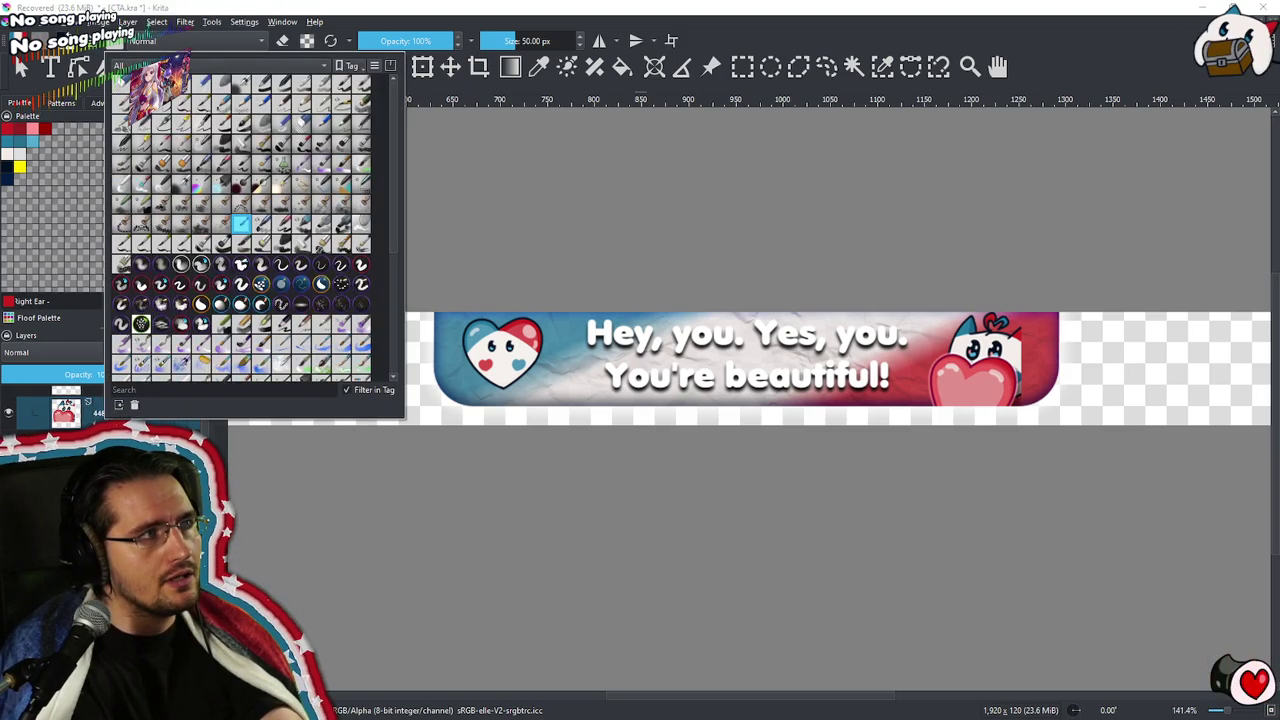
left_click(152, 297)
left_click(155, 297)
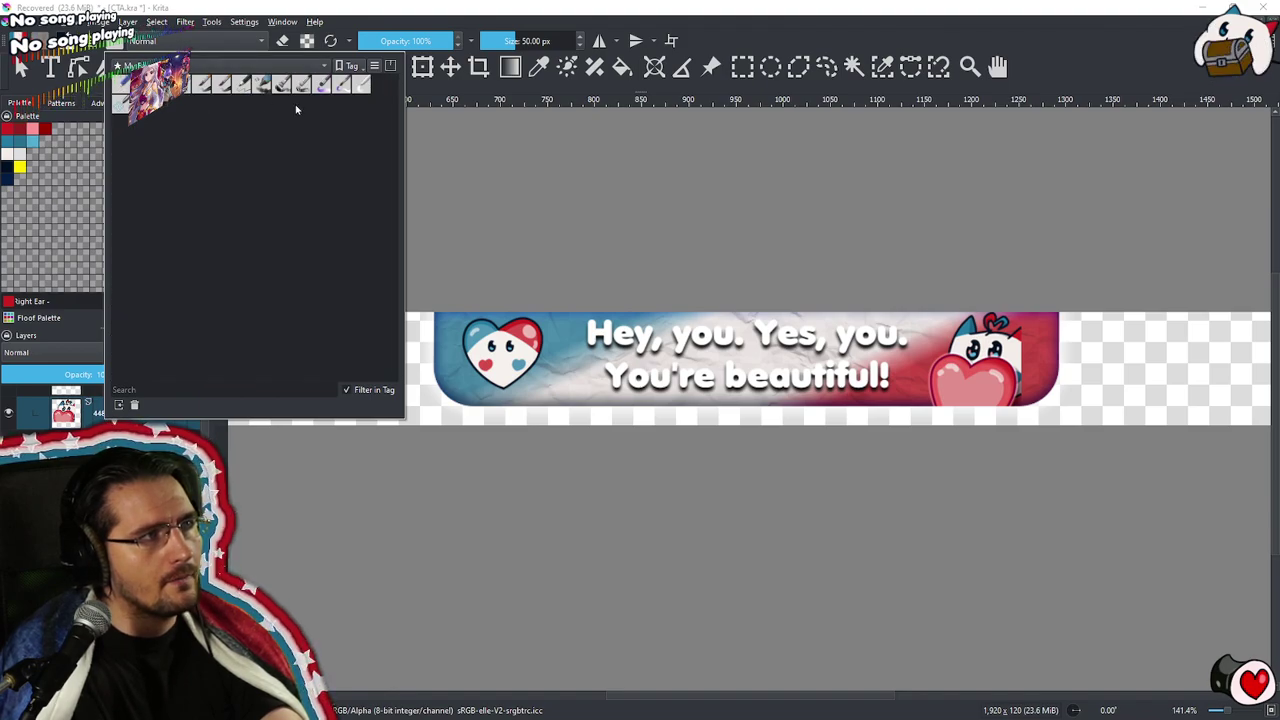
left_click(184, 90)
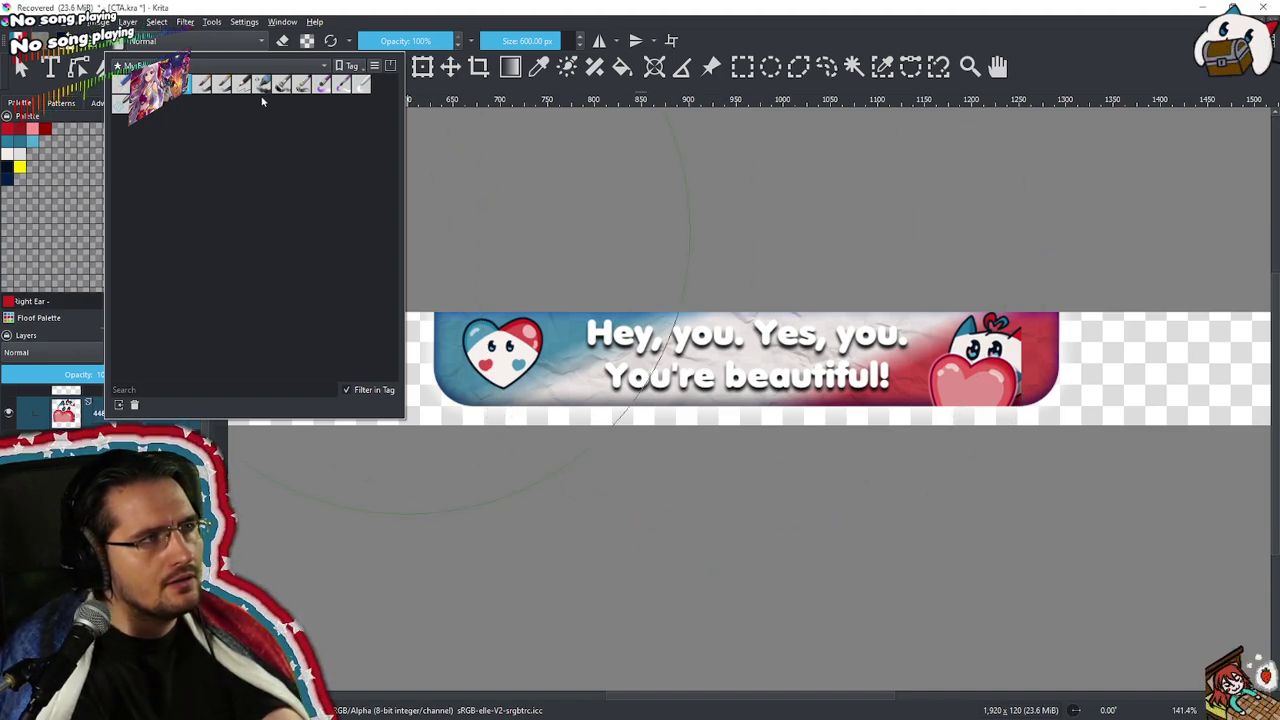
left_click(236, 68)
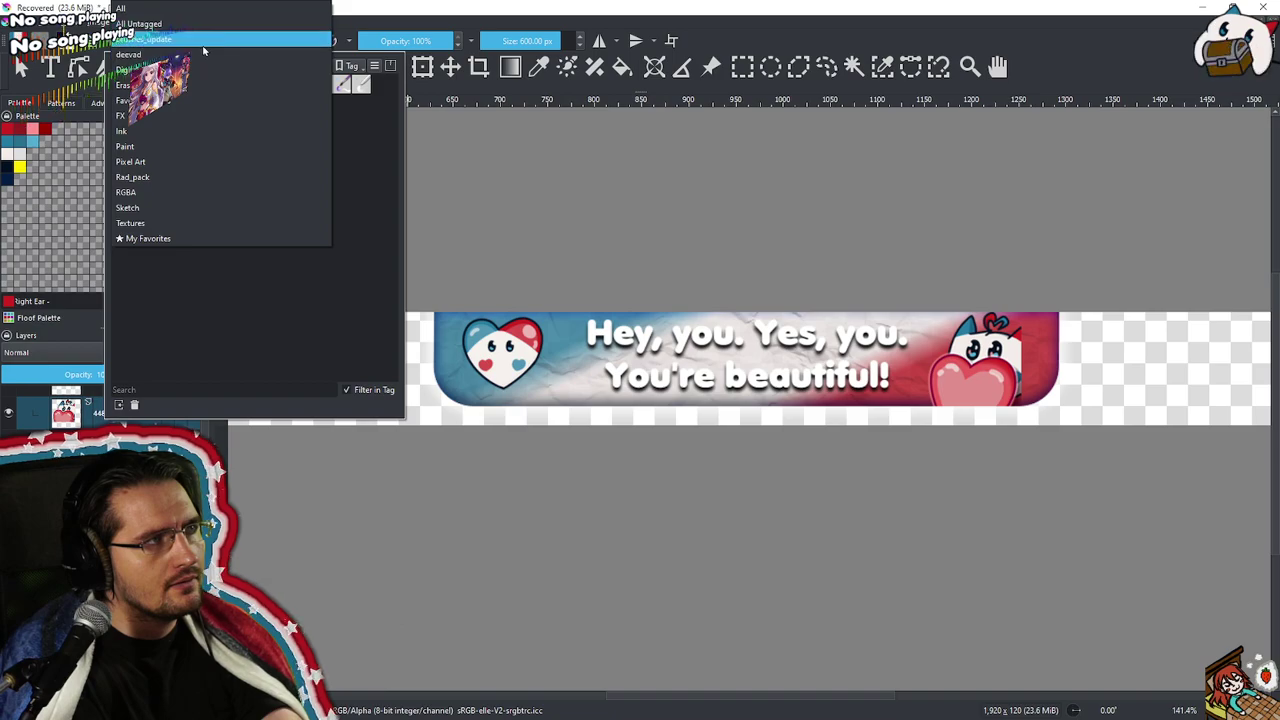
left_click(206, 40)
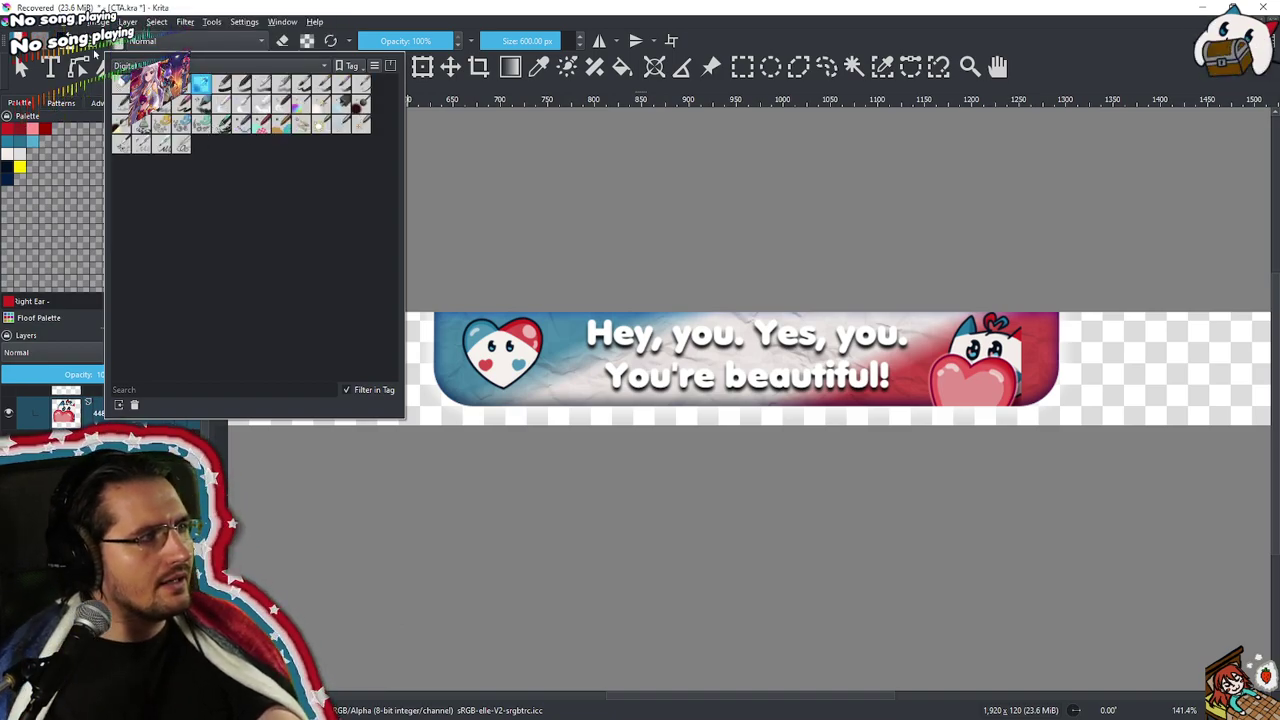
Open the Brush Editor with its preset list shown and filtered to My Favorites
key("F5")
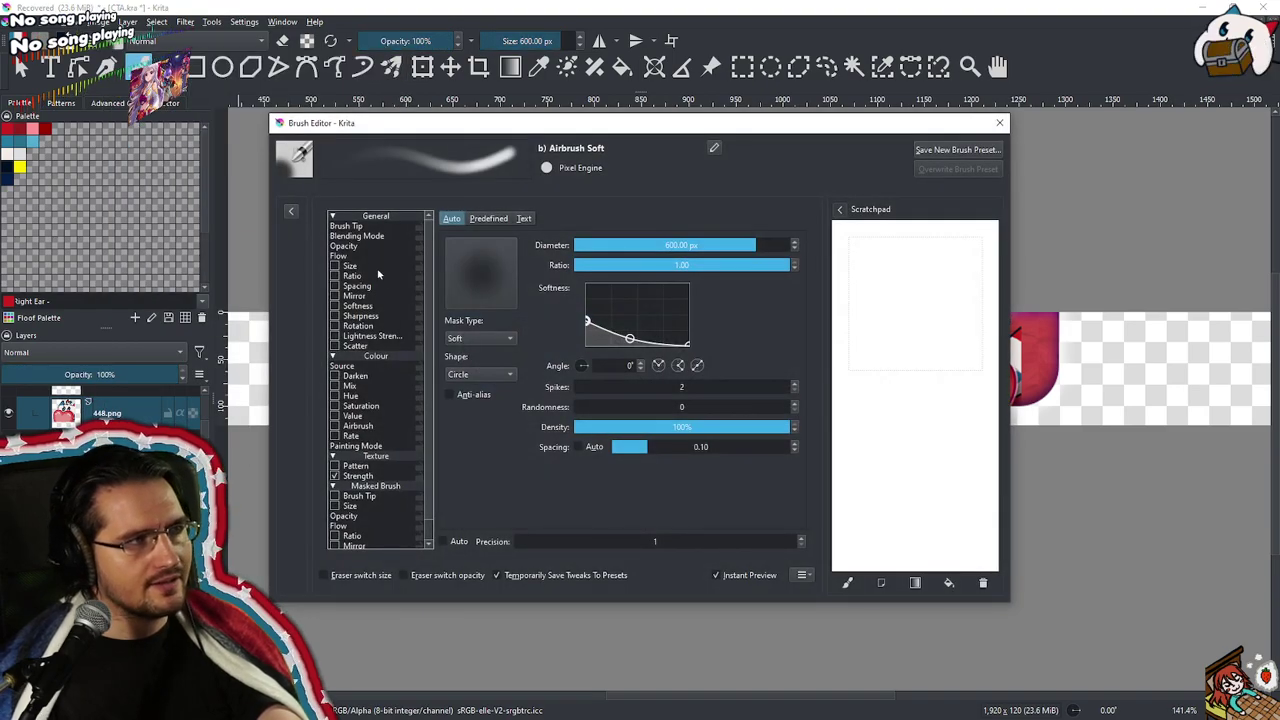
left_click(288, 212)
left_click(420, 250)
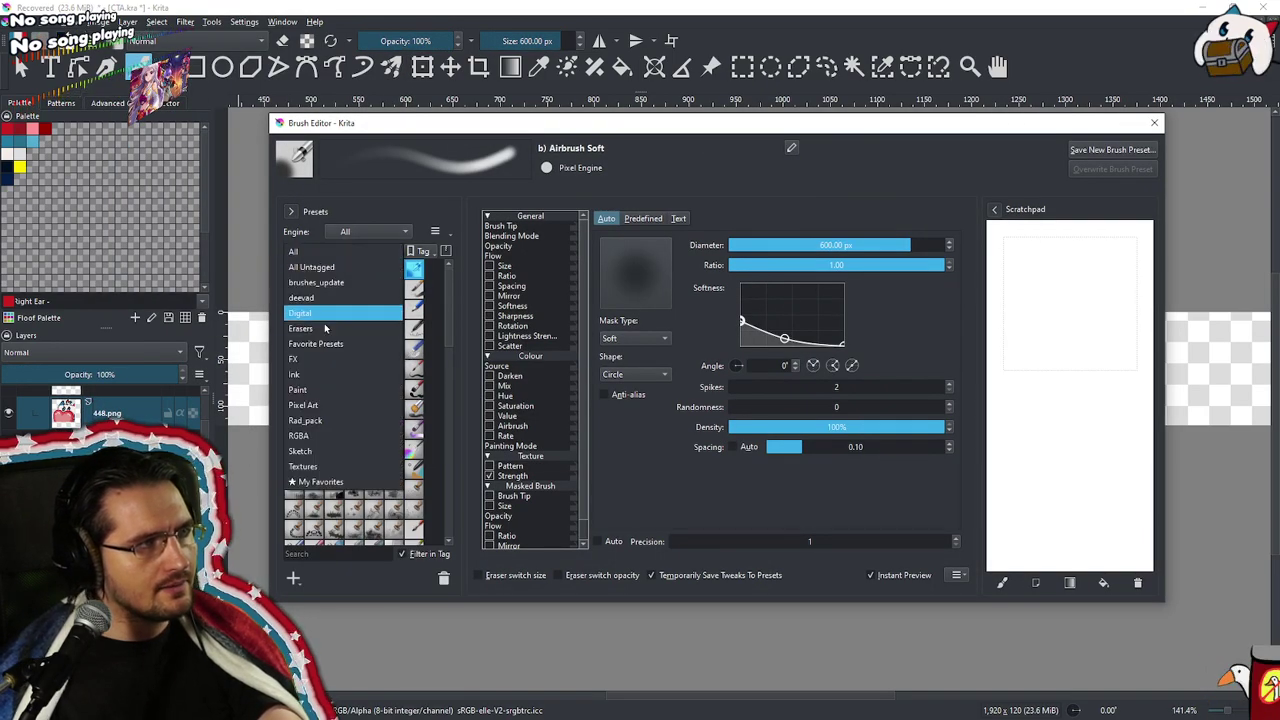
left_click(330, 481)
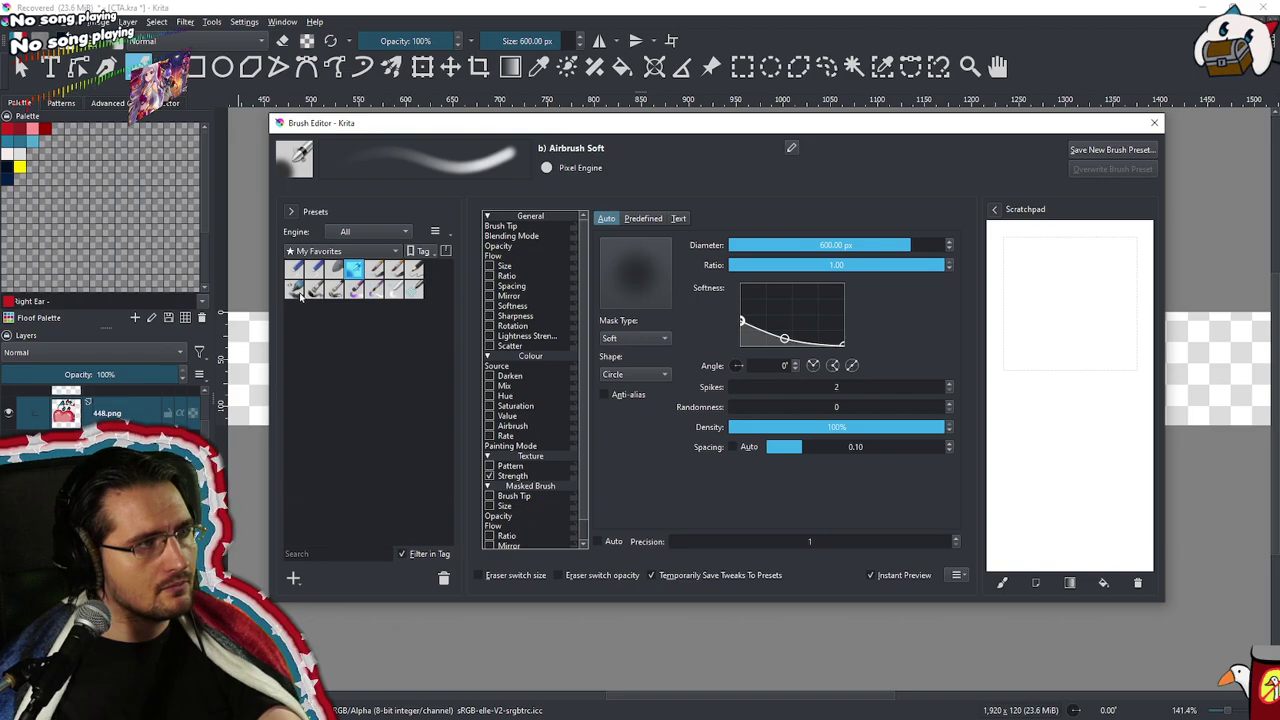
Look through the favourite presets, comparing the marker, pencil, bristle and dry brushes
left_click(373, 269)
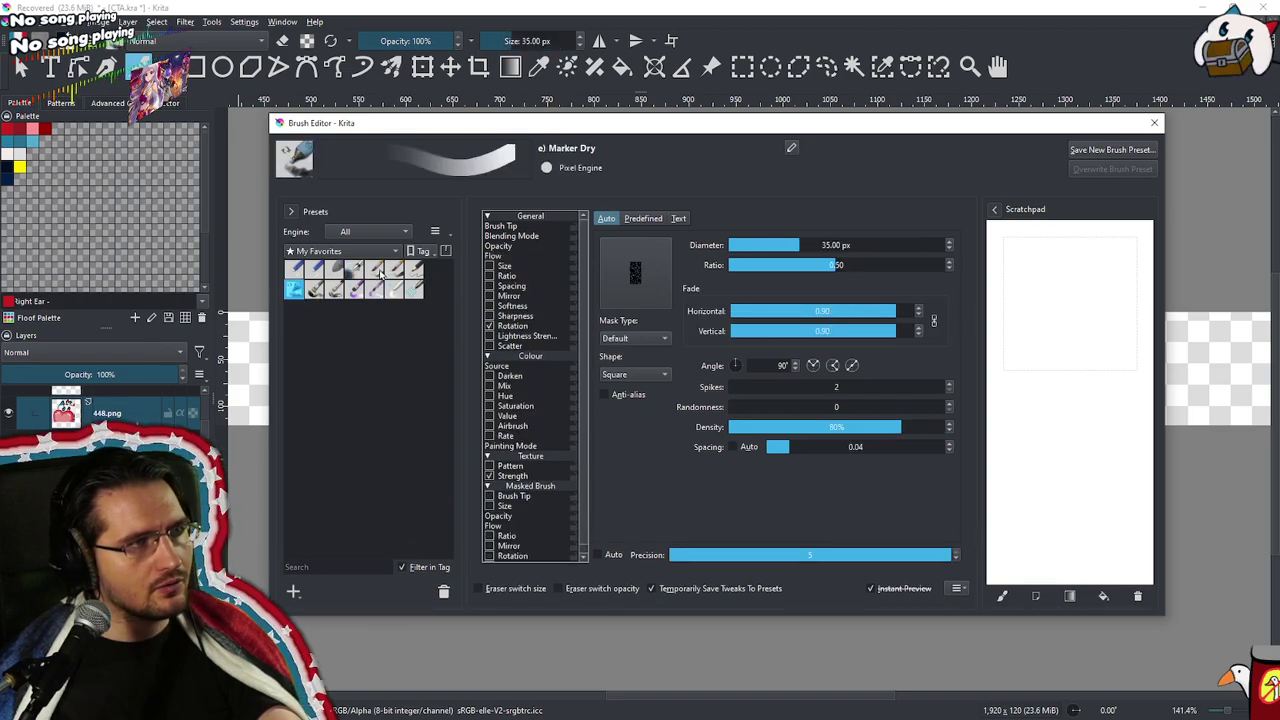
left_click(393, 269)
left_click(414, 270)
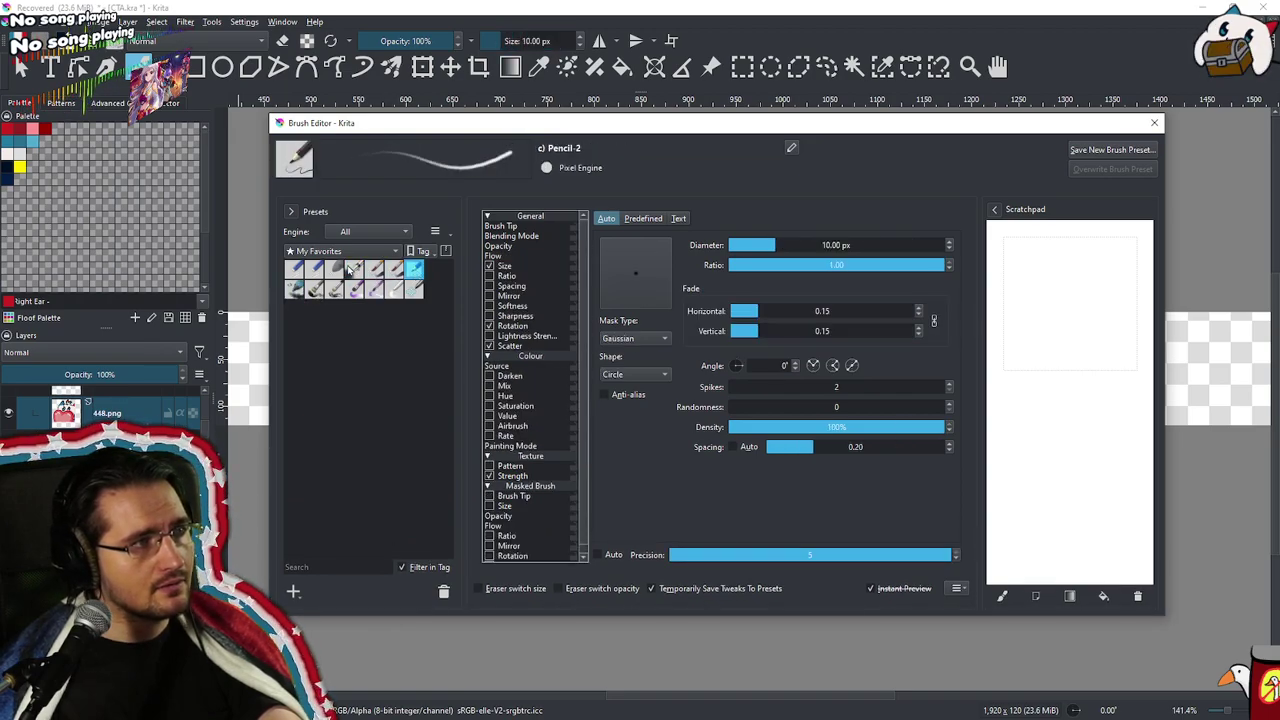
left_click(314, 270)
left_click(314, 290)
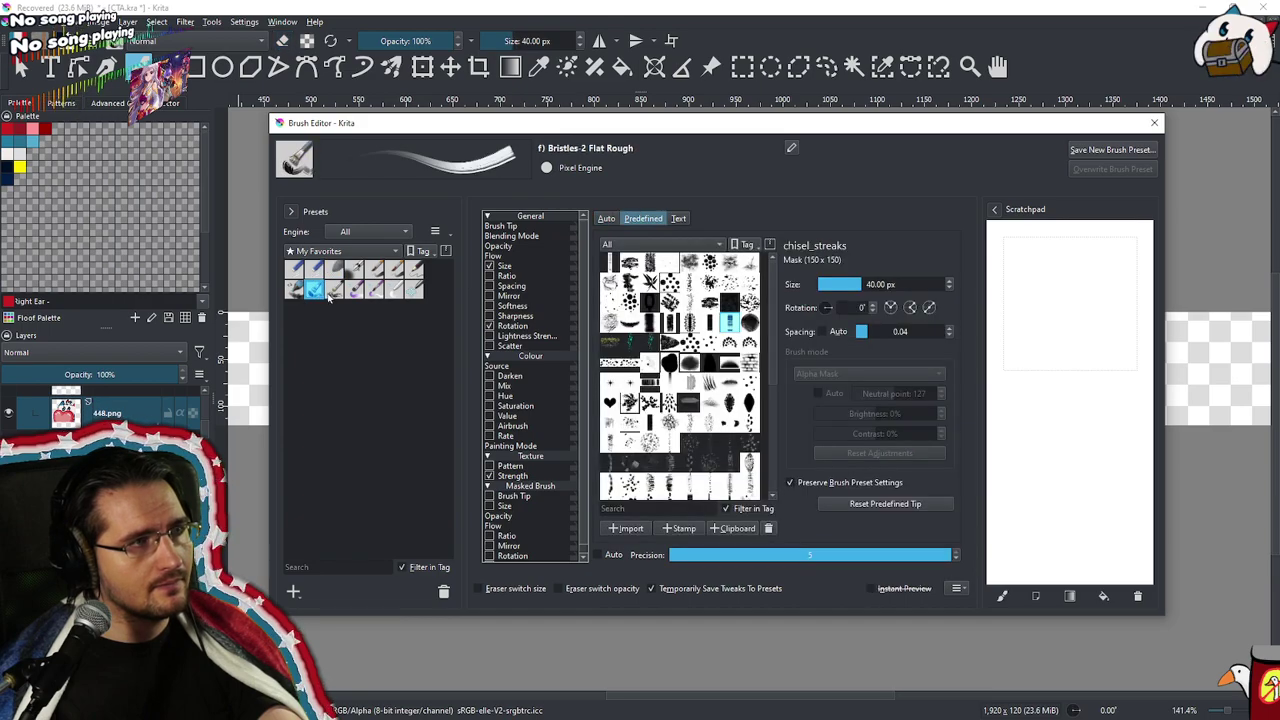
left_click(334, 290)
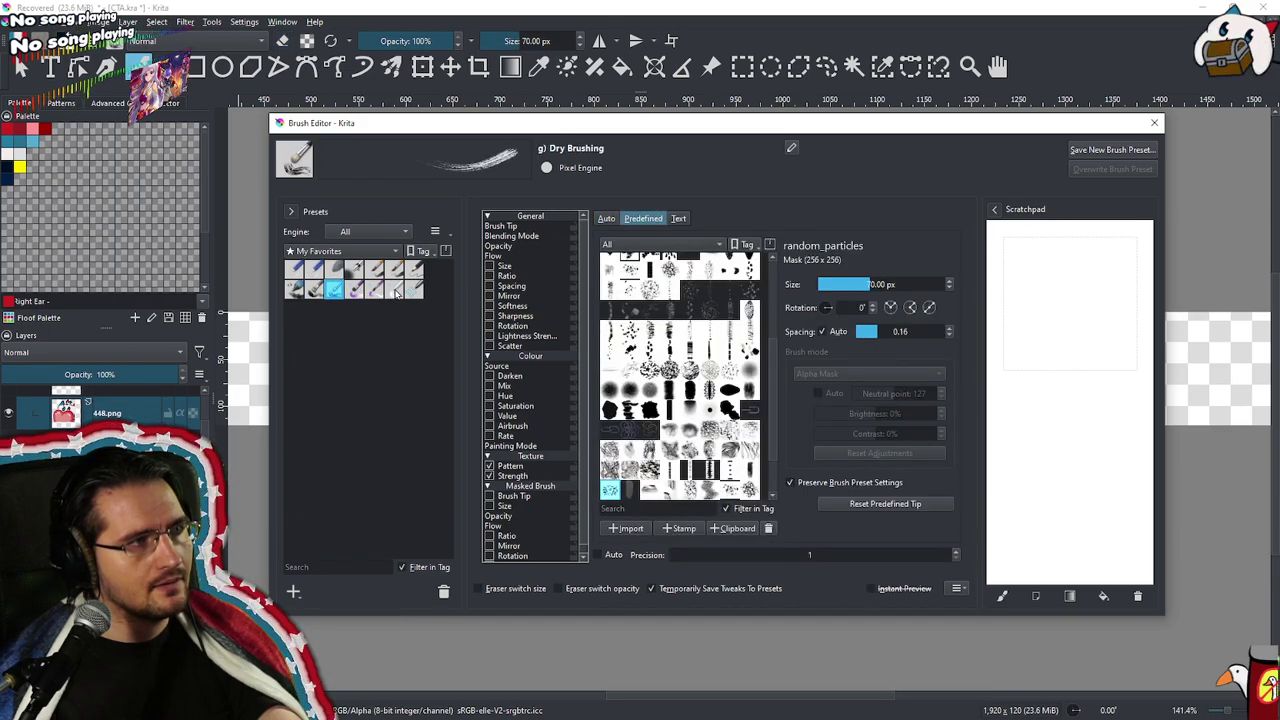
left_click(354, 290)
left_click(384, 290)
left_click(336, 291)
left_click(314, 290)
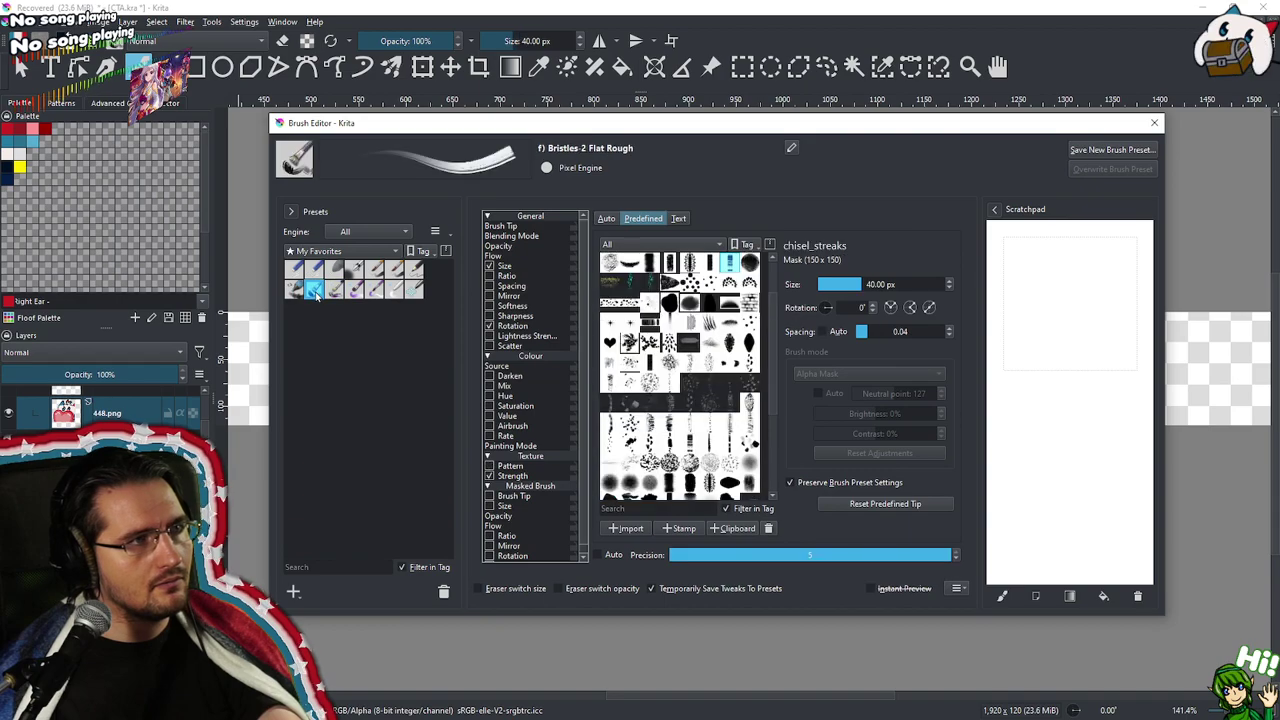
left_click(334, 290)
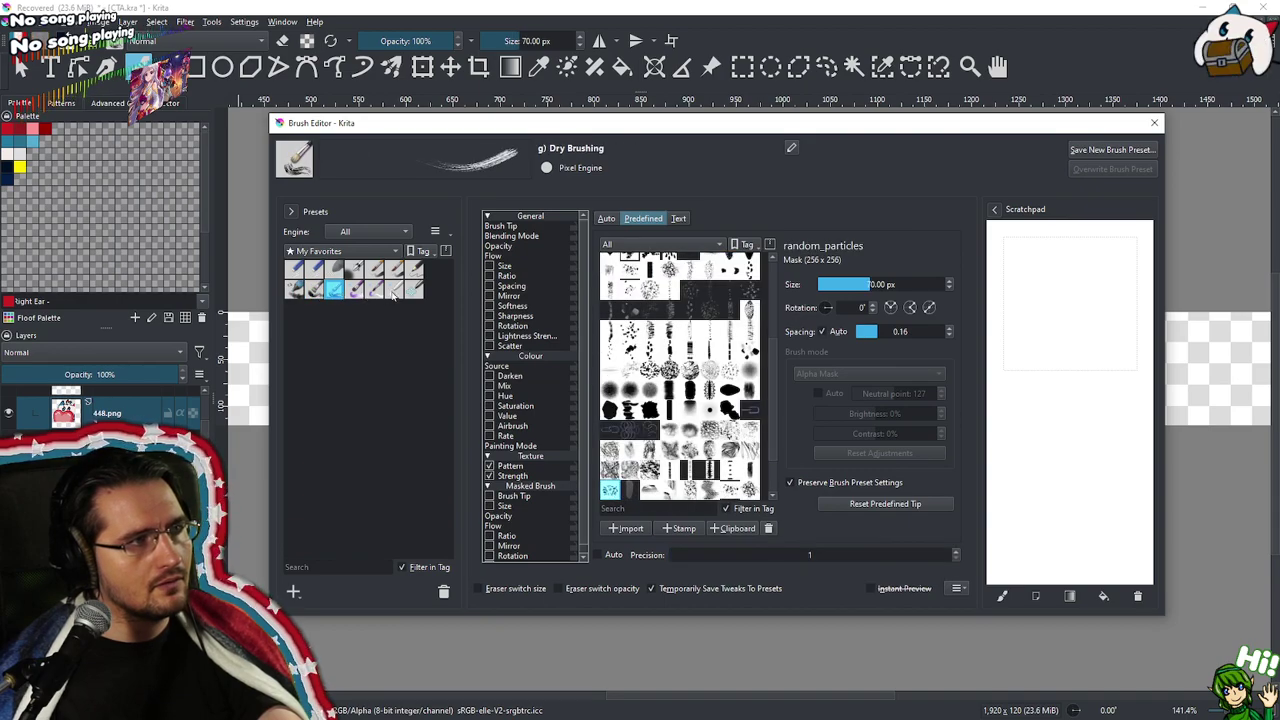
left_click(360, 291)
left_click(372, 291)
Choose the Blender Basic smudge preset as the active brush and close the Brush Editor
left_click(396, 291)
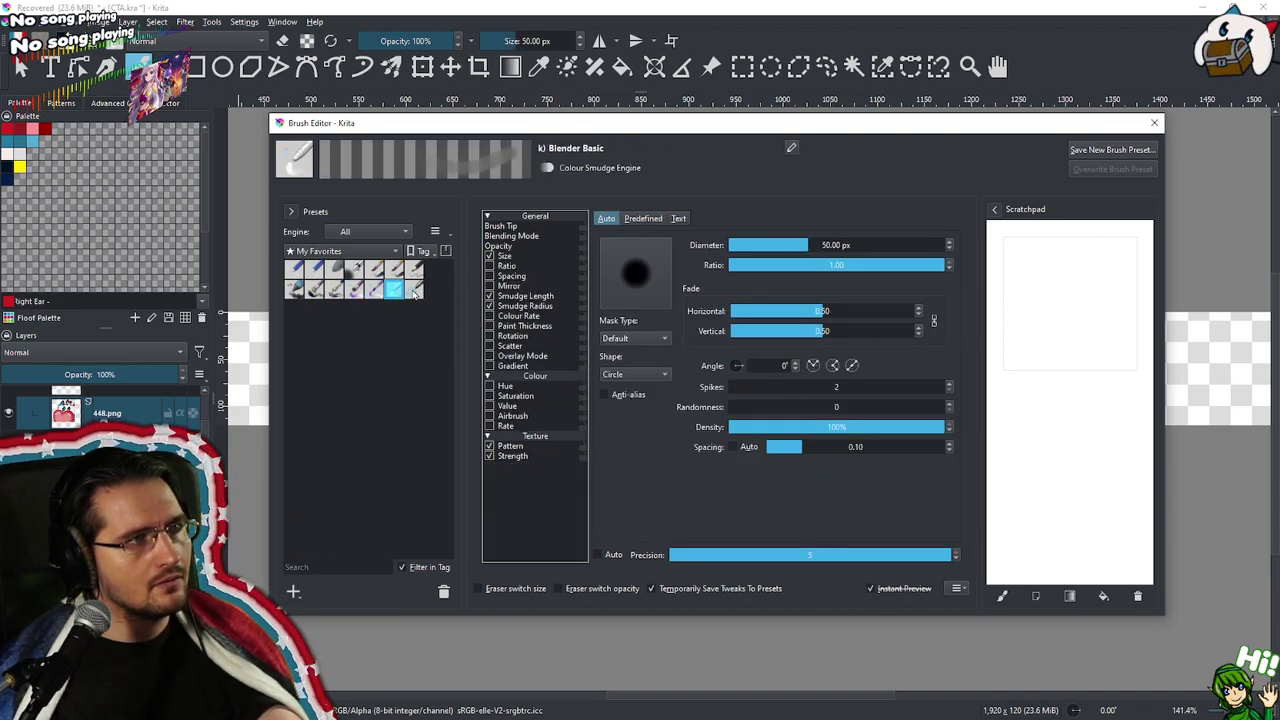
left_click(414, 290)
left_click(396, 291)
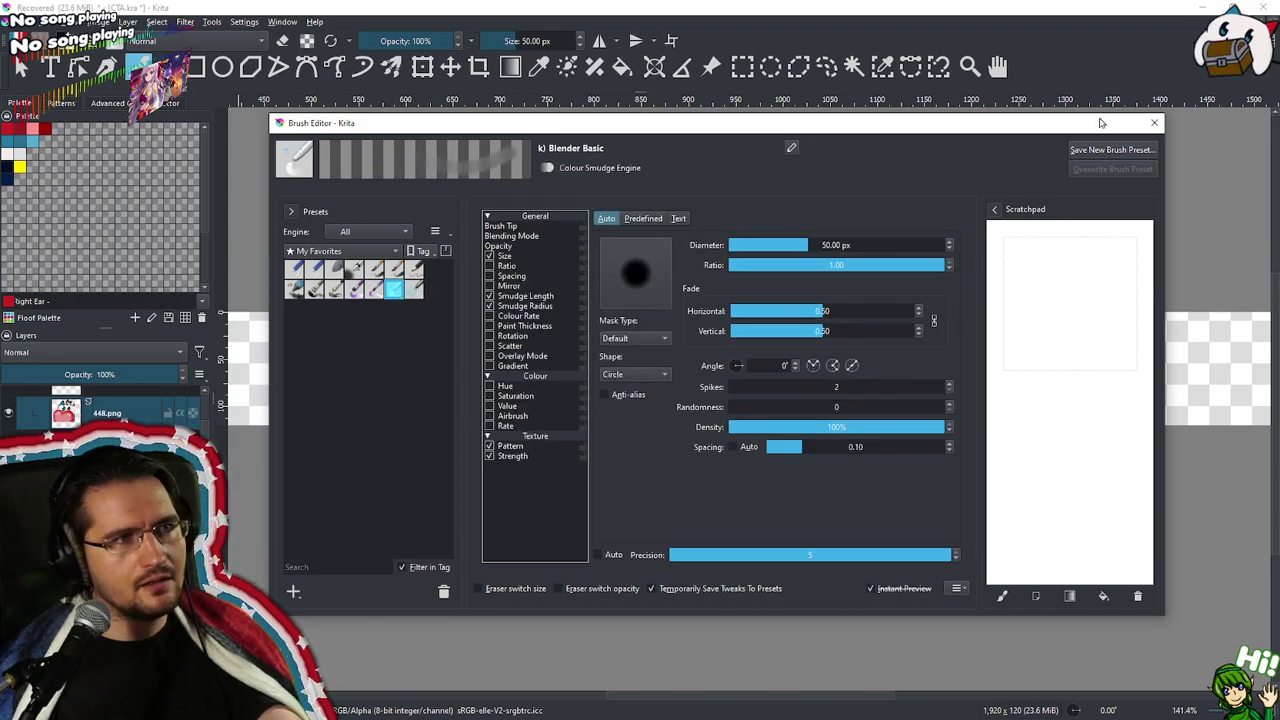
left_click(1154, 122)
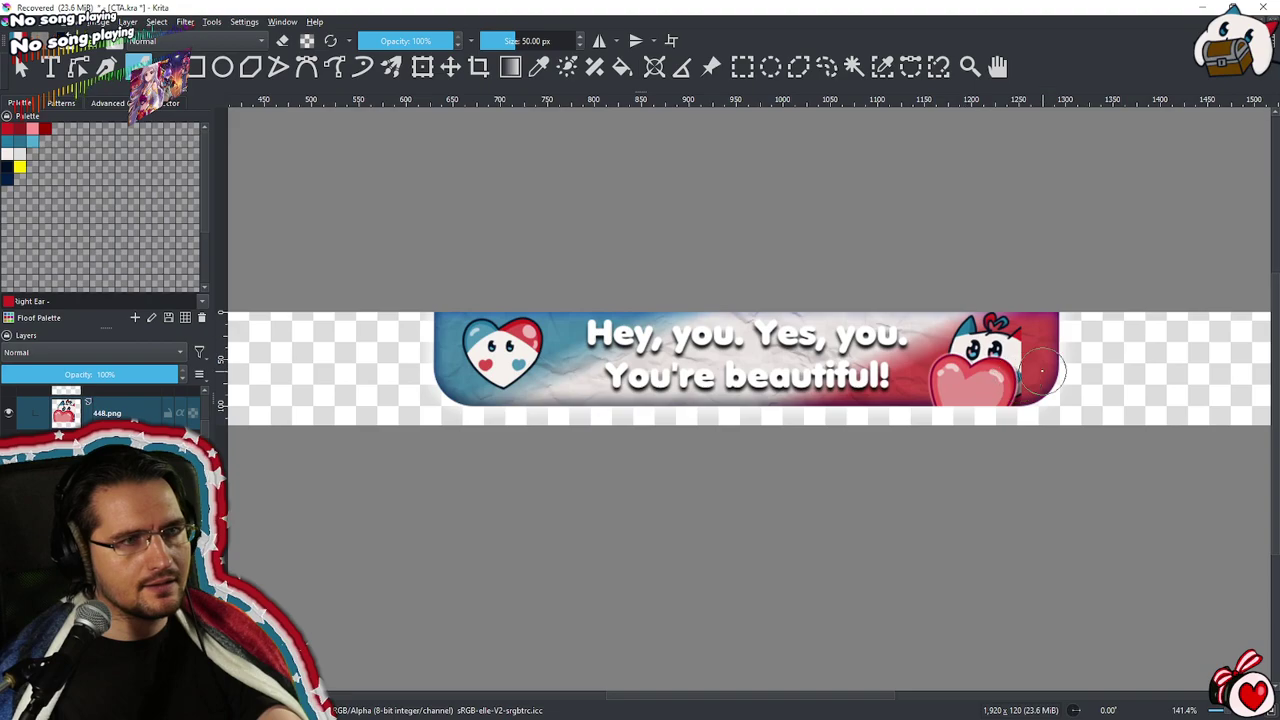
Smudge the mascot's hard cut-off right edge into the red banner background
scroll(1036, 333, "up", 2)
scroll(1036, 333, "up", 2)
mouse_move(1046, 314)
left_mouse_down()
mouse_move(973, 314)
mouse_move(993, 259)
left_mouse_up()
mouse_move(972, 322)
left_mouse_down()
mouse_move(963, 371)
mouse_move(961, 281)
mouse_move(974, 441)
mouse_move(968, 268)
mouse_move(962, 529)
left_mouse_up()
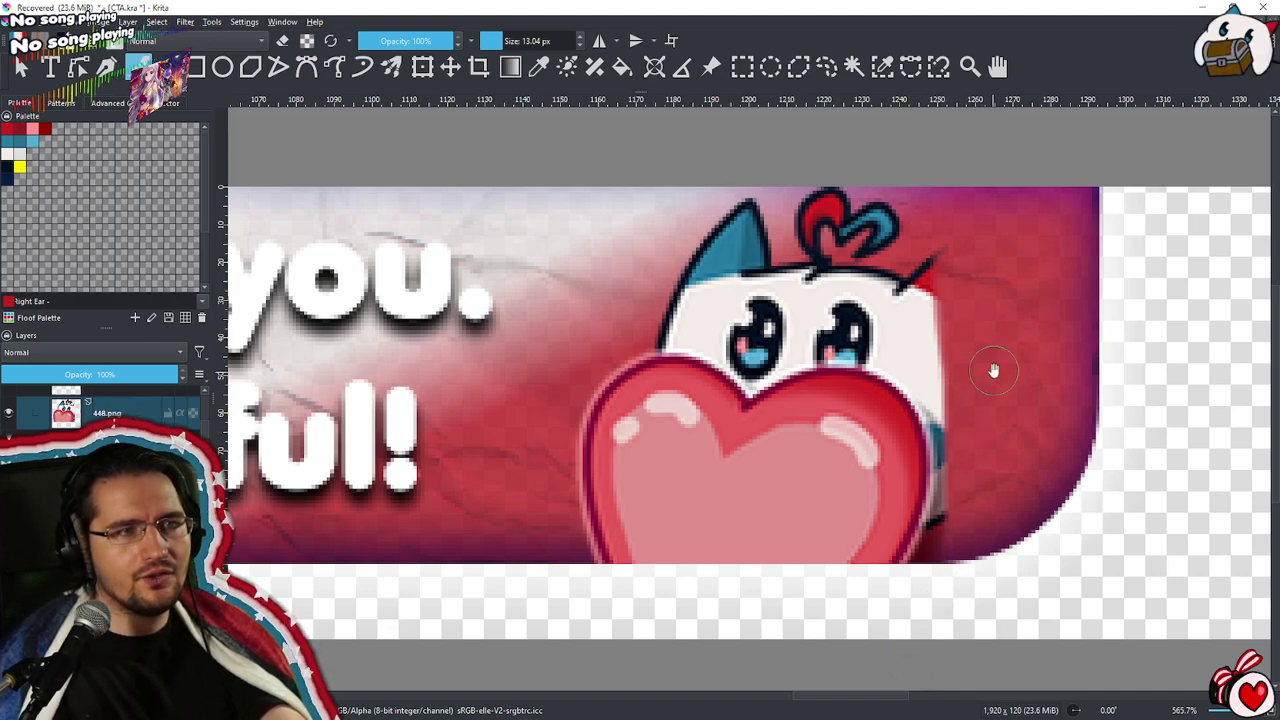
scroll(933, 476, "down", 5)
scroll(993, 378, "up", 5)
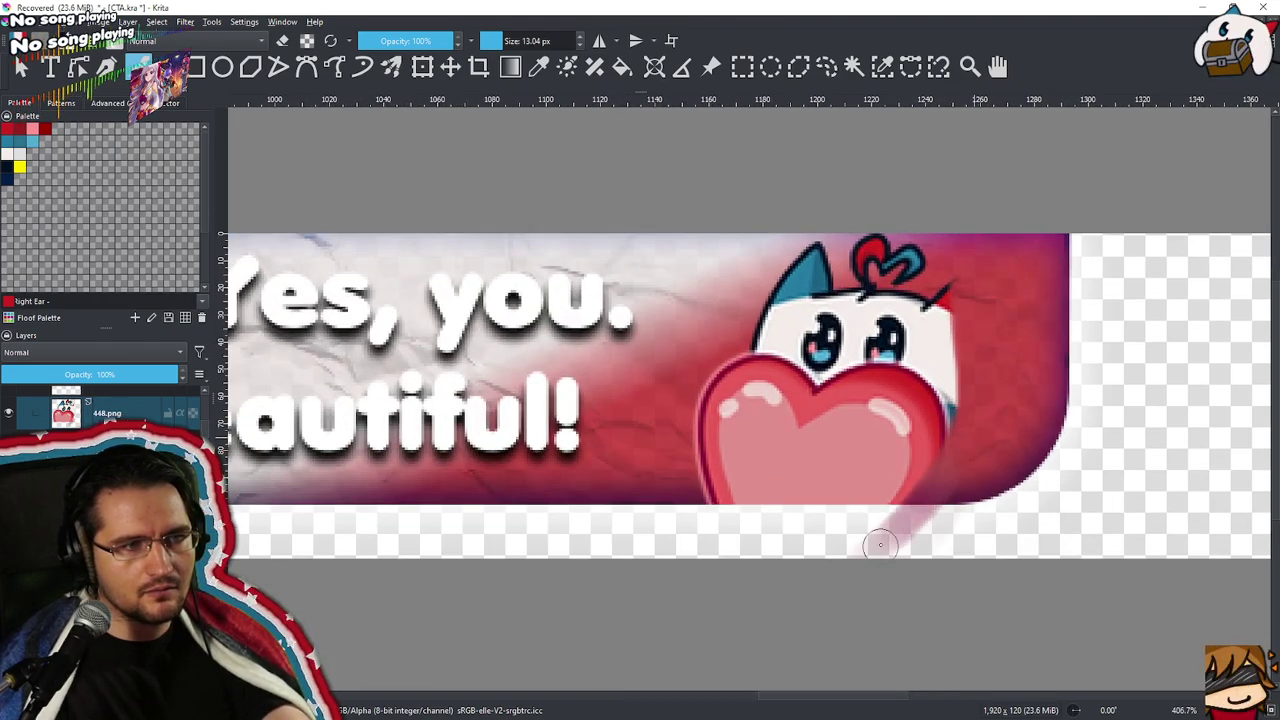
mouse_move(932, 486)
left_mouse_down()
mouse_move(959, 430)
mouse_move(944, 483)
mouse_move(967, 449)
mouse_move(945, 486)
left_mouse_up()
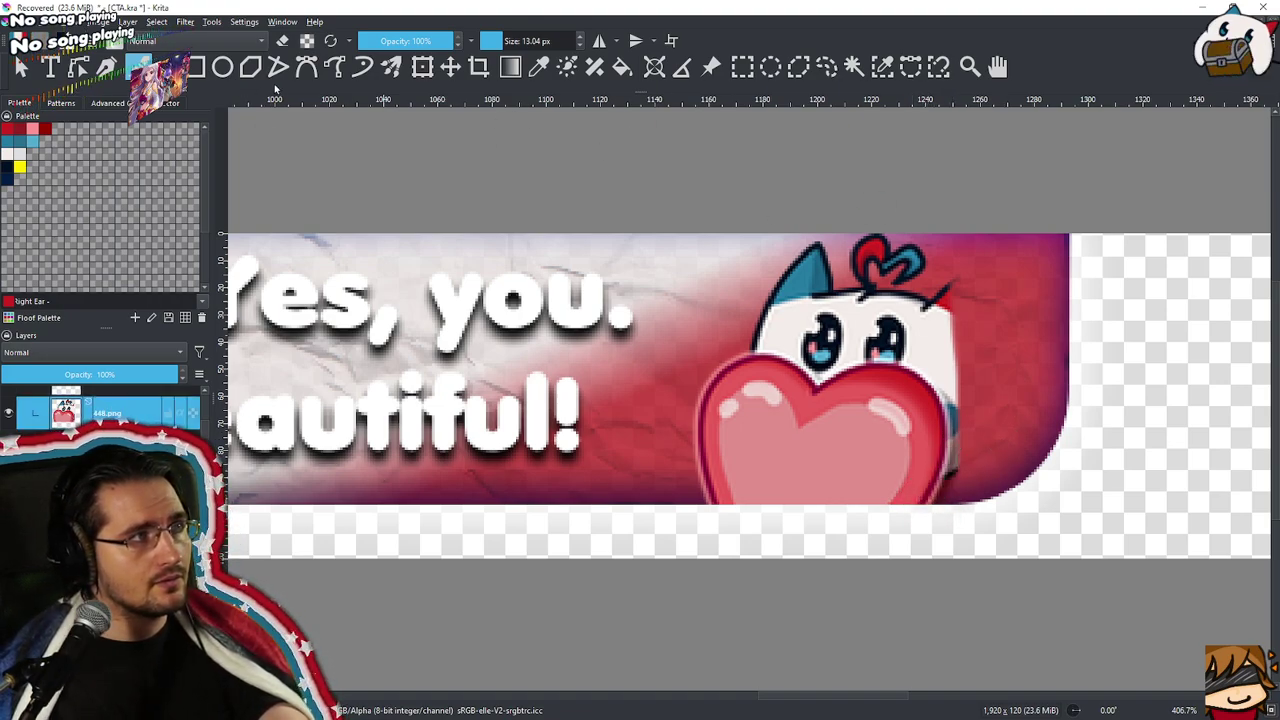
Try moving the mascot flush with the banner's right end and smudging its lower edge along the rounded corner
left_click(450, 66)
left_click_drag(852, 299, 957, 299)
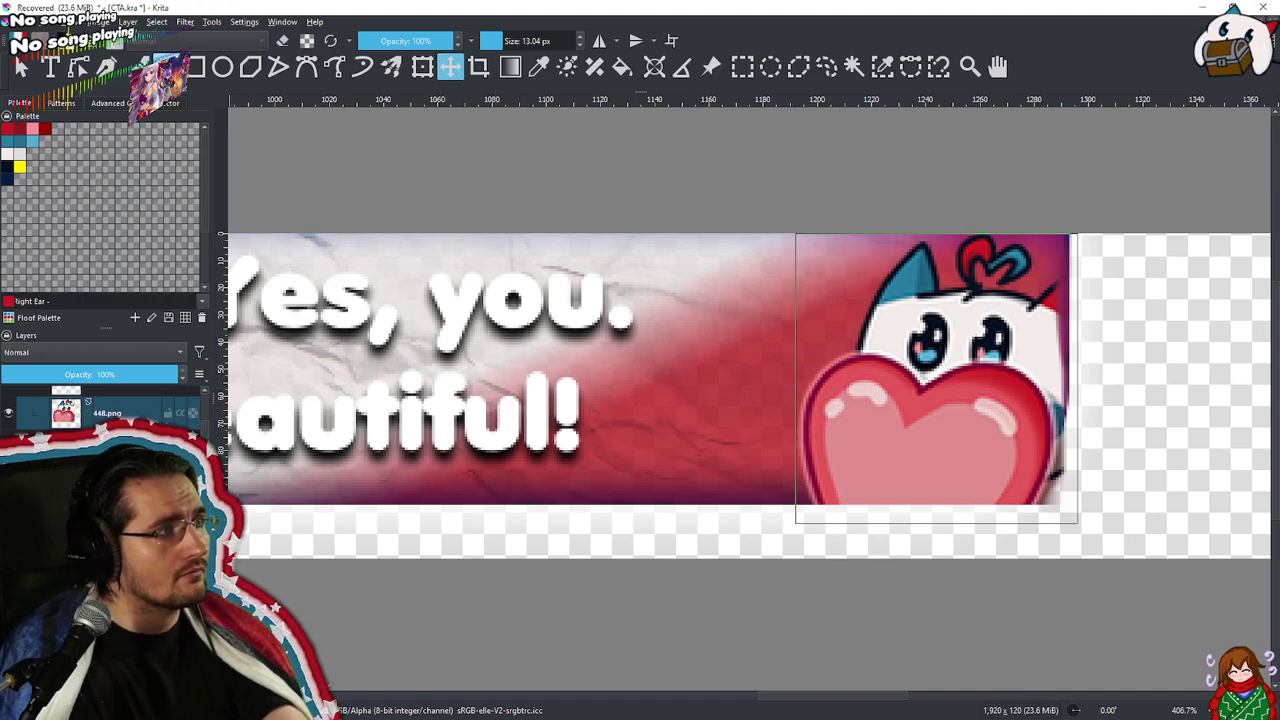
left_click(107, 66)
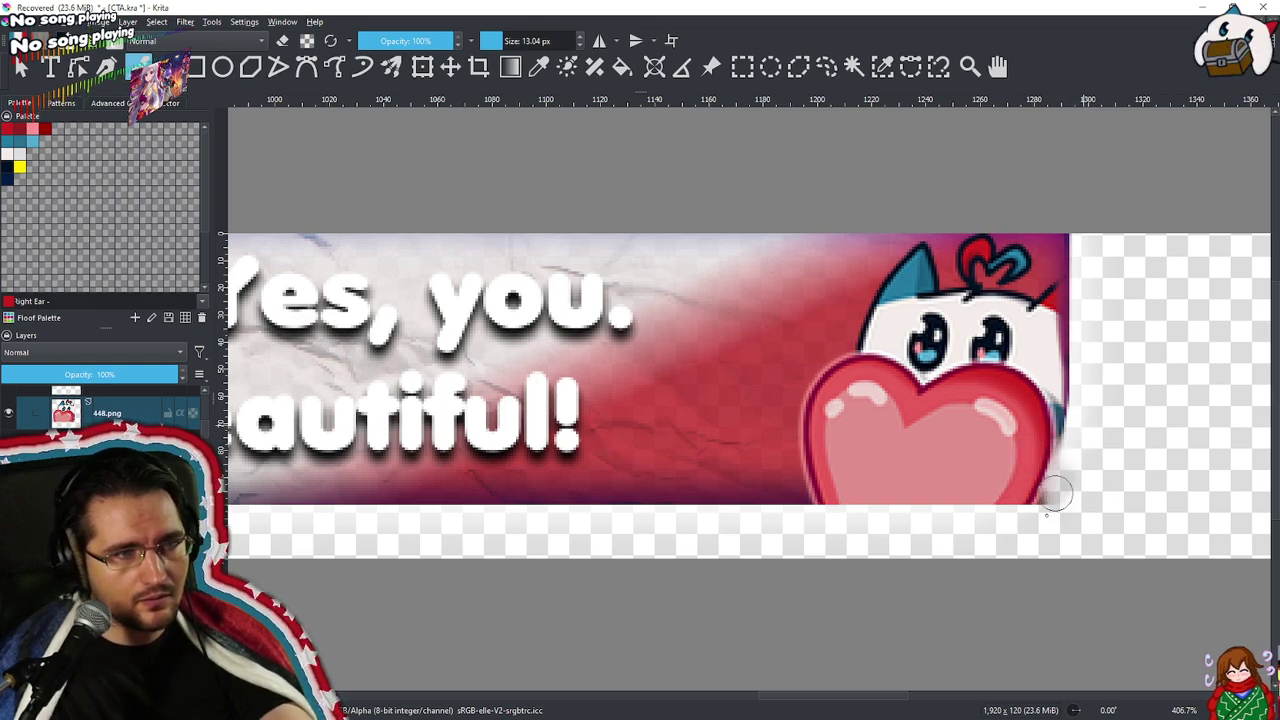
mouse_move(1052, 499)
left_mouse_down()
mouse_move(1070, 442)
mouse_move(1057, 471)
mouse_move(1012, 475)
mouse_move(1080, 417)
mouse_move(954, 537)
mouse_move(1072, 437)
mouse_move(984, 460)
left_mouse_up()
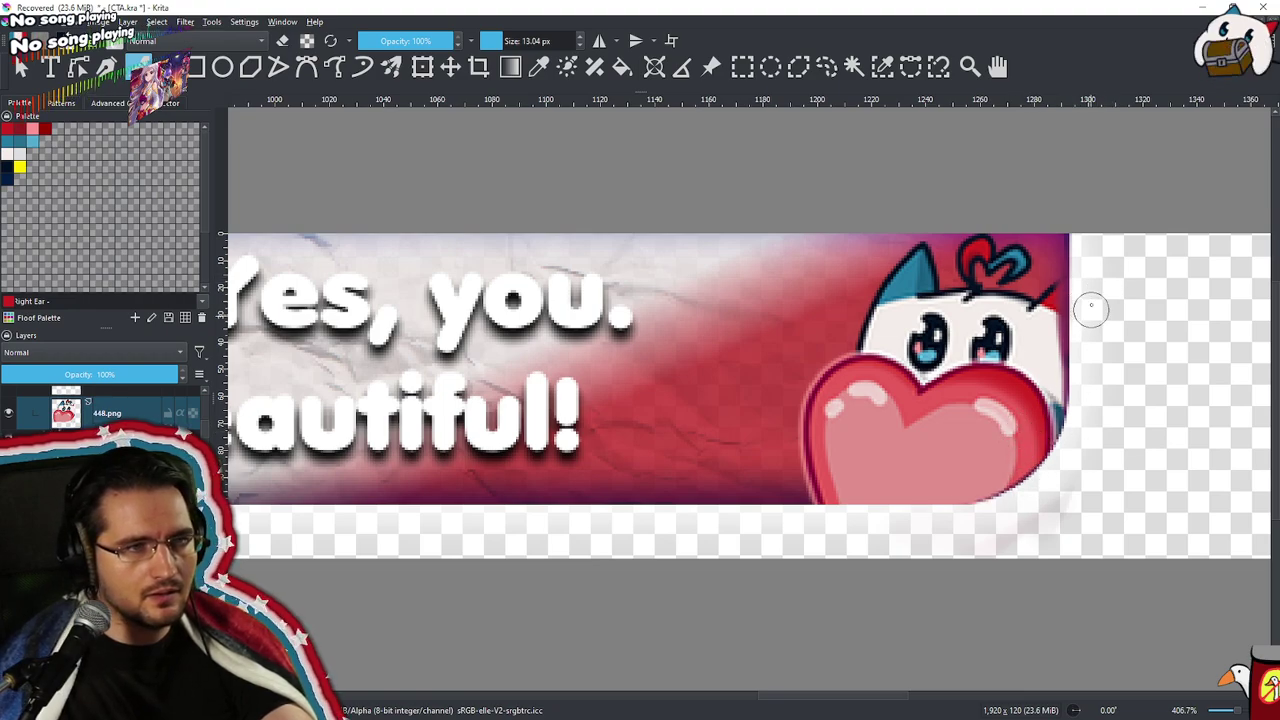
Try eraser mode on the mascot's right edge, and undo back to the unsmudged mascot in its earlier position
key("e")
left_click_drag(1078, 357, 1060, 342)
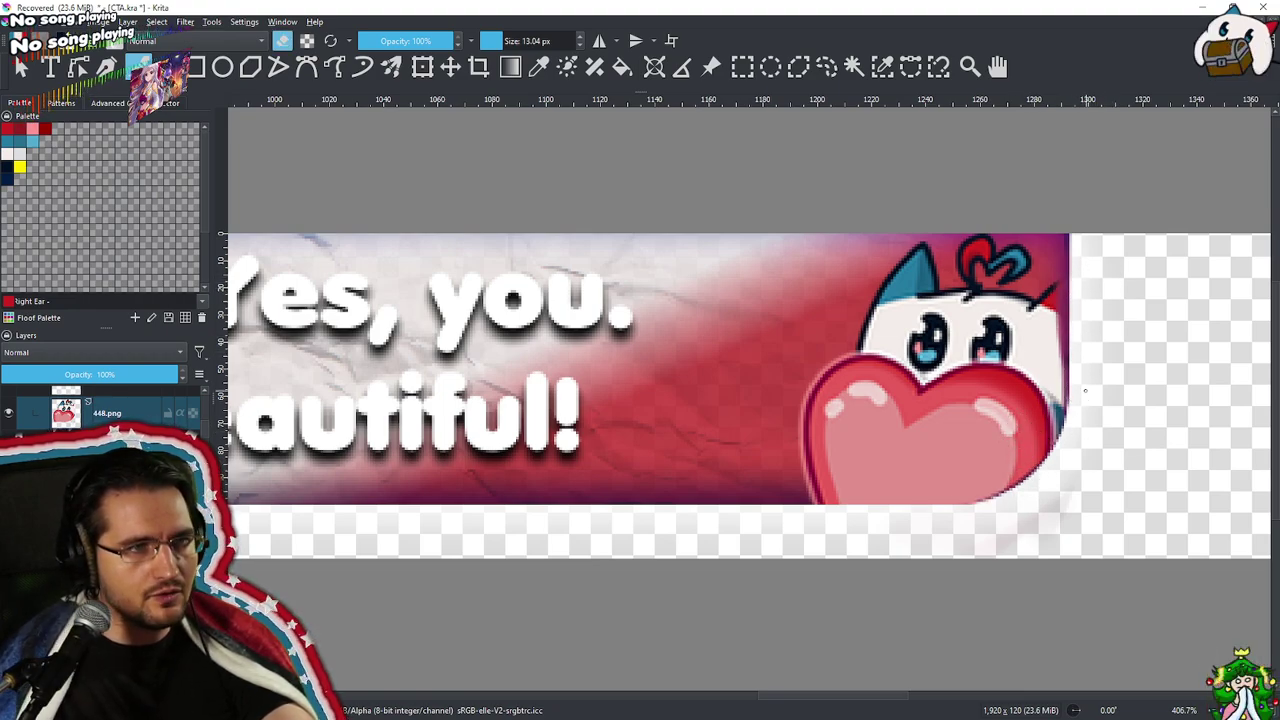
key("e")
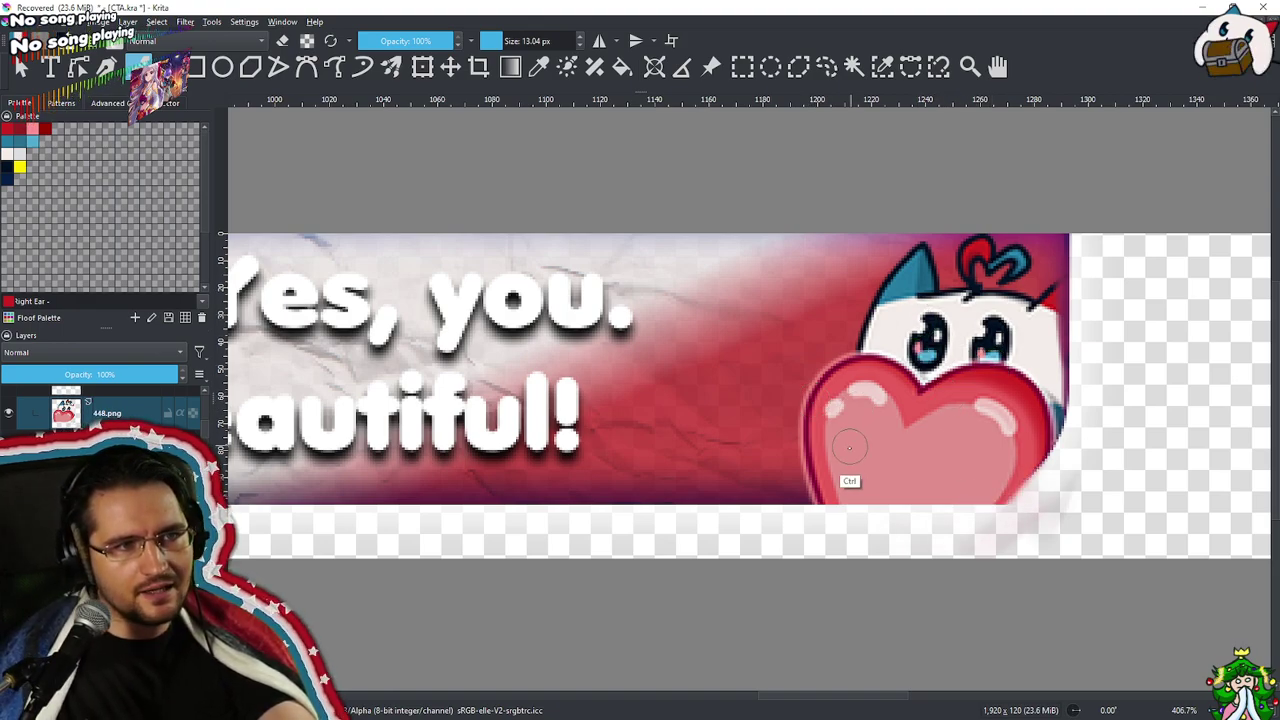
key("ctrl+z")
key("ctrl+z")
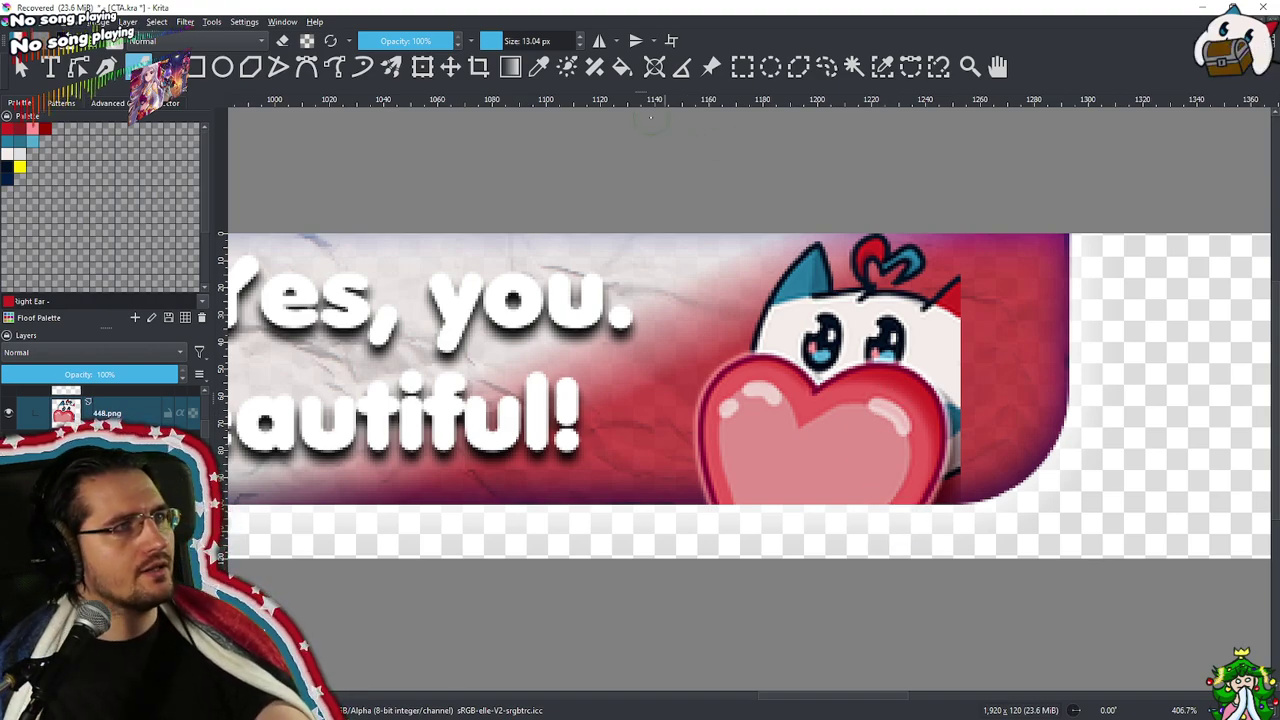
Move the mascot flush with the banner's right end and blend its bottom edge and corner using the smudge brush in eraser mode
left_click(450, 66)
left_click_drag(761, 448, 871, 447)
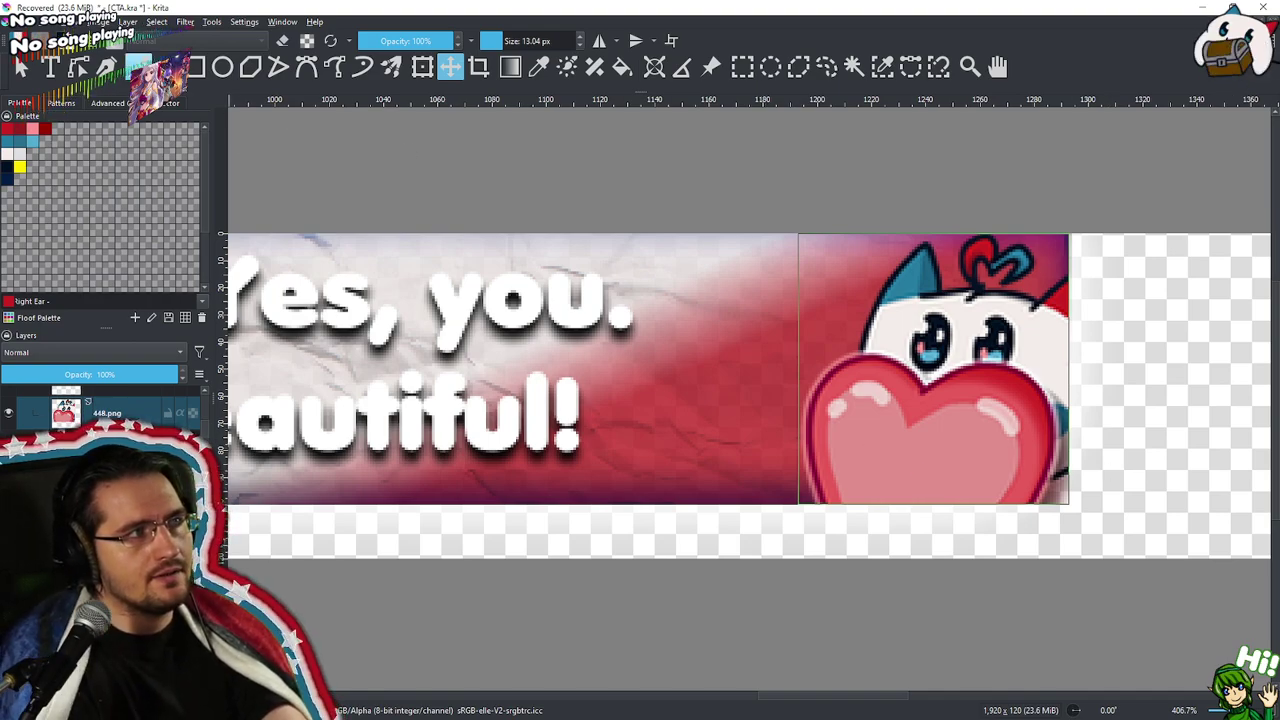
key("b")
key("e")
mouse_move(1105, 395)
left_mouse_down()
mouse_move(1025, 545)
mouse_move(1086, 460)
mouse_move(1058, 500)
mouse_move(1081, 435)
mouse_move(1063, 474)
mouse_move(1050, 452)
mouse_move(1083, 399)
mouse_move(1039, 513)
mouse_move(1081, 404)
mouse_move(1063, 476)
mouse_move(1085, 380)
mouse_move(1020, 537)
mouse_move(1027, 449)
mouse_move(1083, 394)
mouse_move(1047, 516)
mouse_move(1049, 481)
mouse_move(1025, 457)
mouse_move(1067, 448)
mouse_move(1007, 503)
mouse_move(959, 519)
mouse_move(1057, 459)
mouse_move(1059, 489)
left_mouse_up()
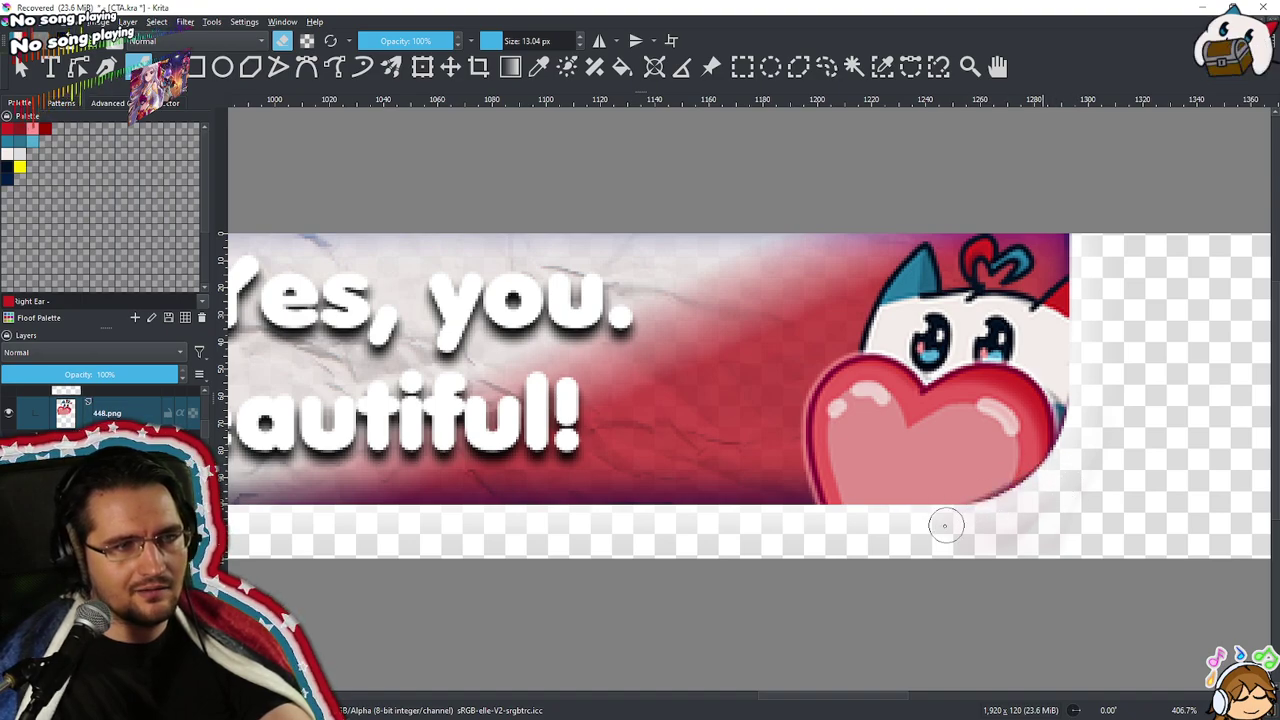
mouse_move(1041, 505)
left_mouse_down()
mouse_move(788, 527)
mouse_move(974, 522)
mouse_move(803, 513)
mouse_move(966, 524)
mouse_move(793, 516)
mouse_move(1017, 515)
mouse_move(975, 525)
left_mouse_up()
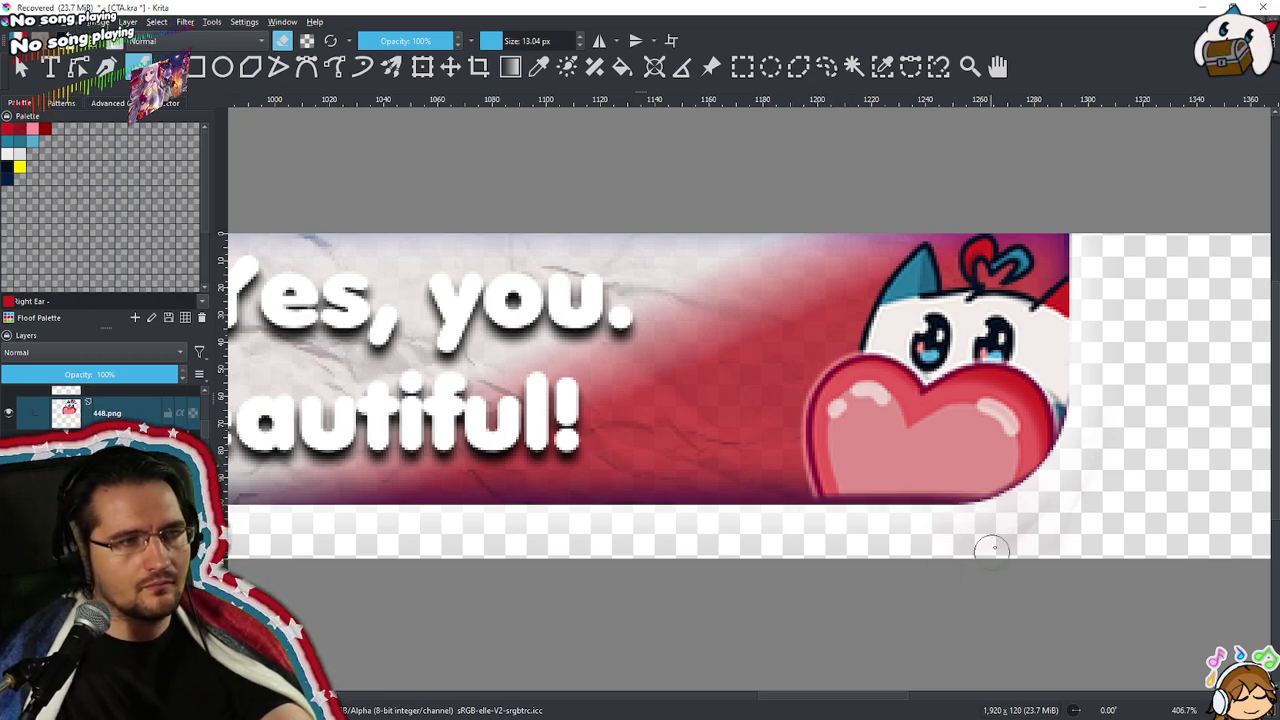
Enlarge the heart face with the Transform tool and bring it closer to the banner's left end
scroll(975, 525, "down", 6)
scroll(979, 486, "down", 3)
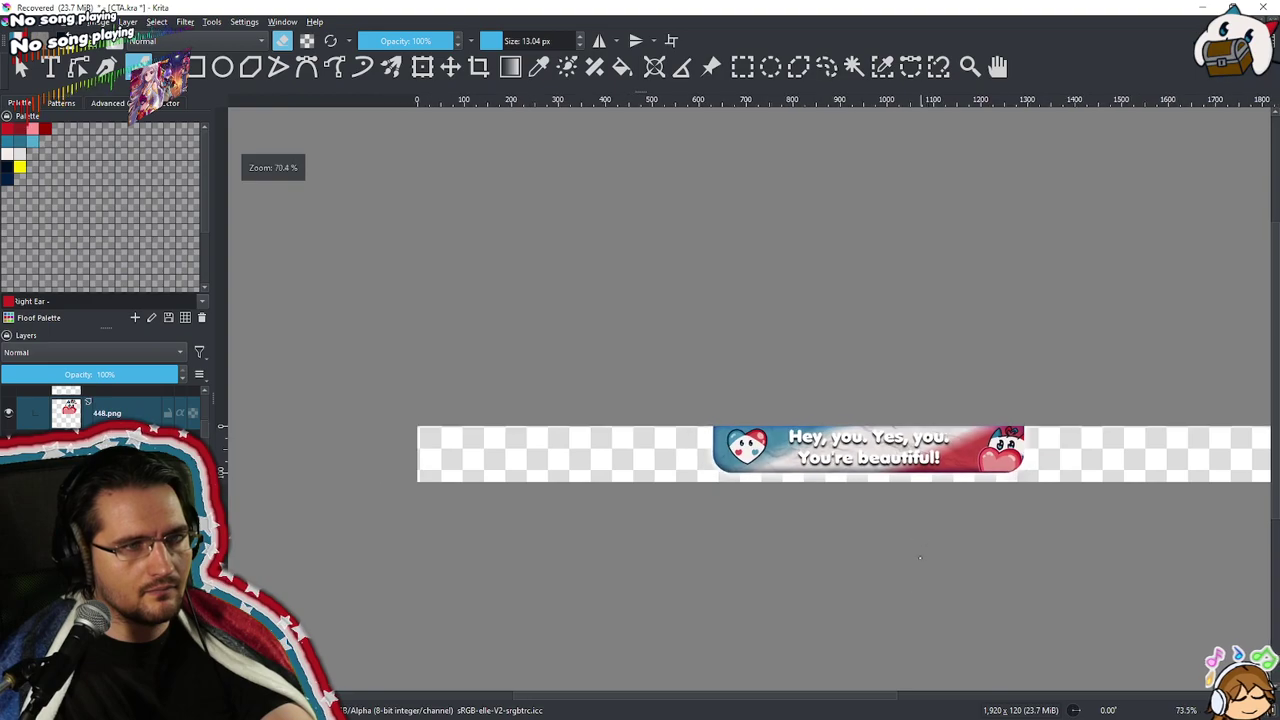
scroll(945, 490, "up", 4)
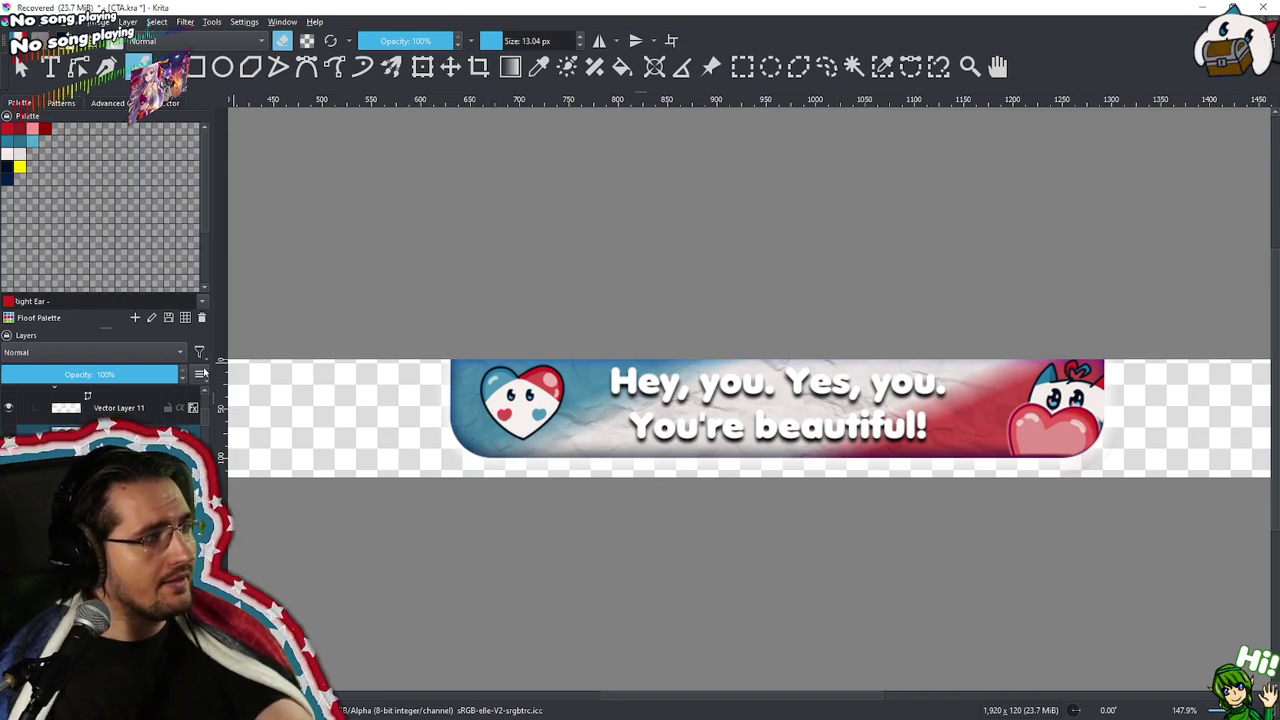
left_click(422, 66)
left_click_drag(560, 436, 528, 424)
scroll(598, 363, "down", 3)
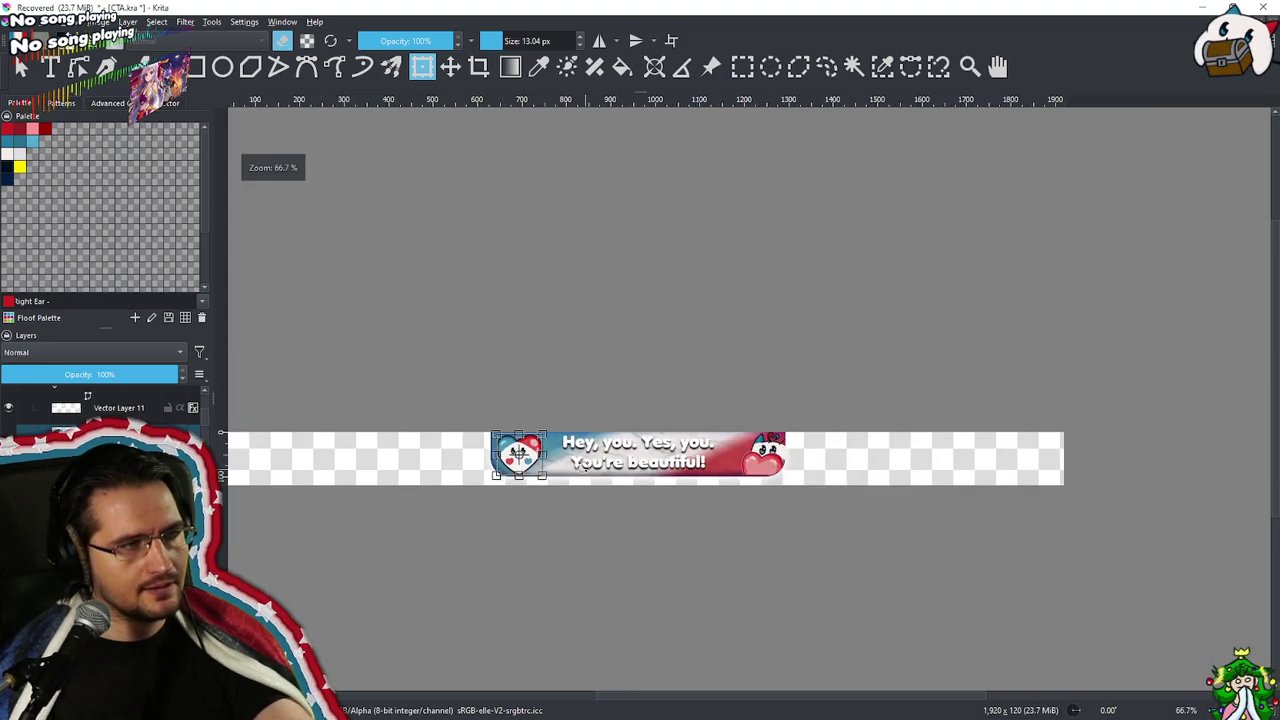
left_click(22, 66)
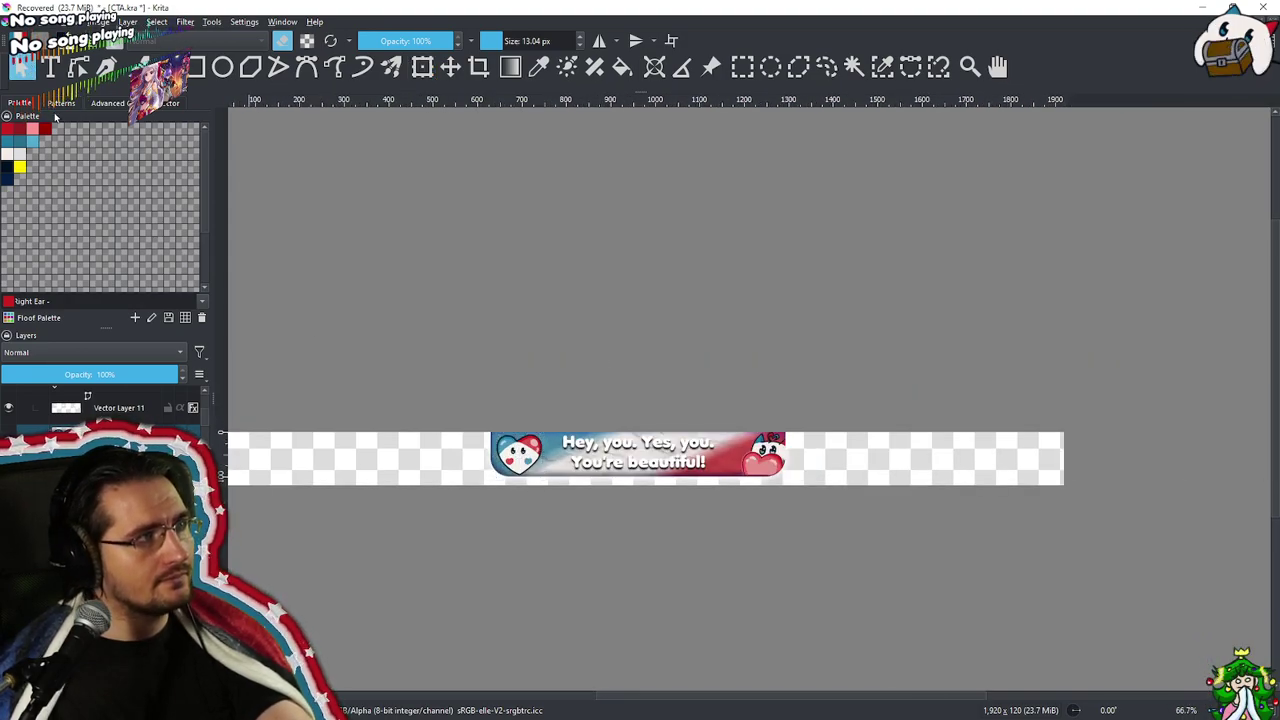
Smudge the lower right of the mascot's heart along the banner's rounded corner, alternating between eraser and normal mode
scroll(540, 402, "down", 1)
scroll(565, 470, "up", 4)
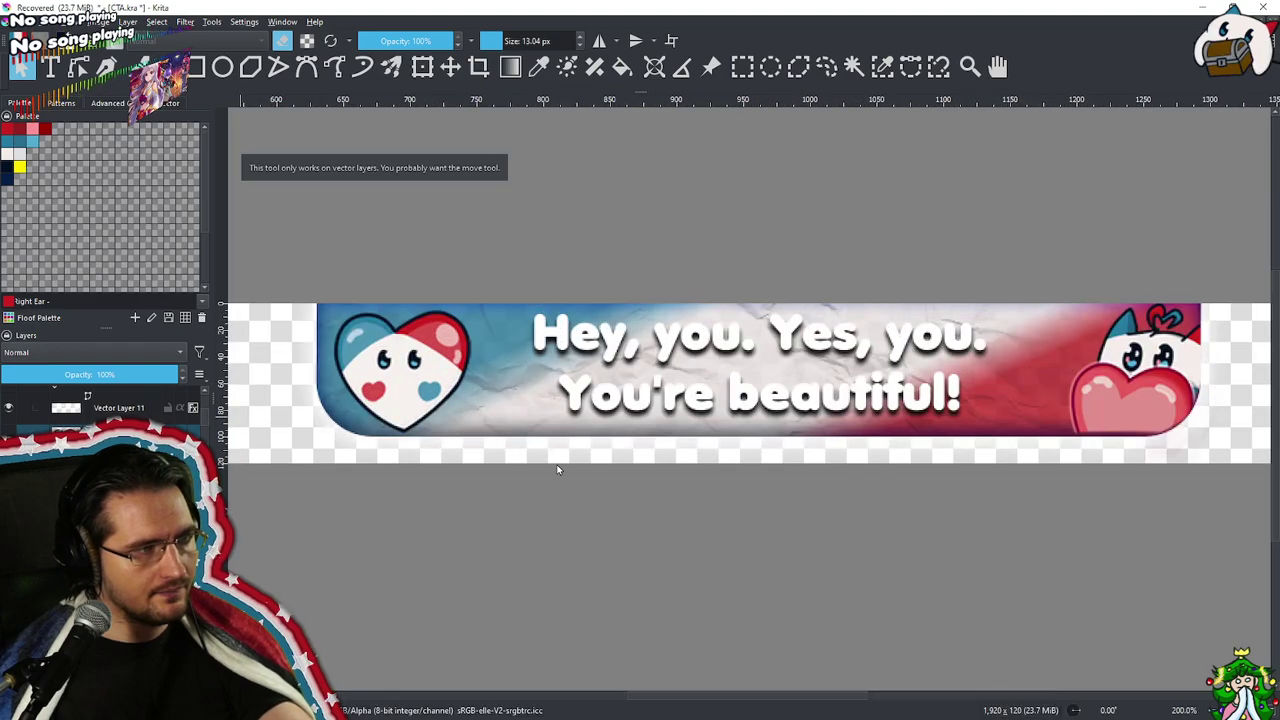
scroll(559, 465, "down", 2)
scroll(563, 460, "up", 1)
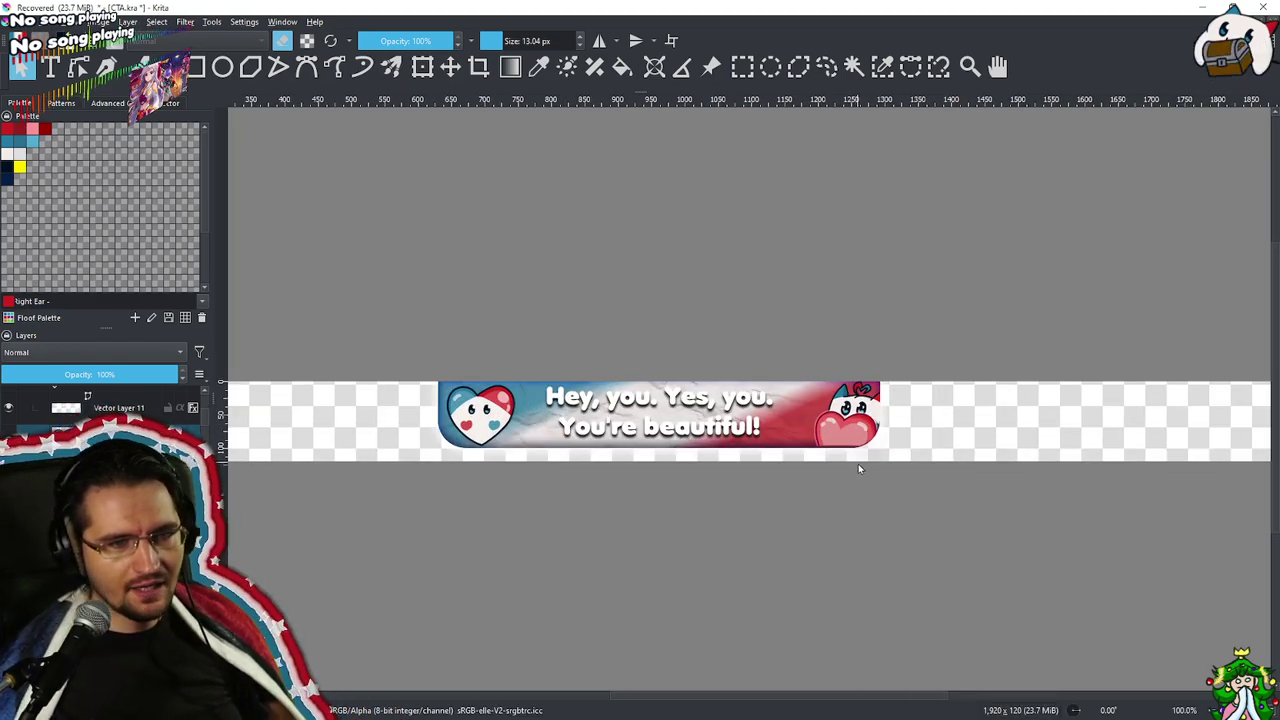
scroll(836, 390, "up", 1)
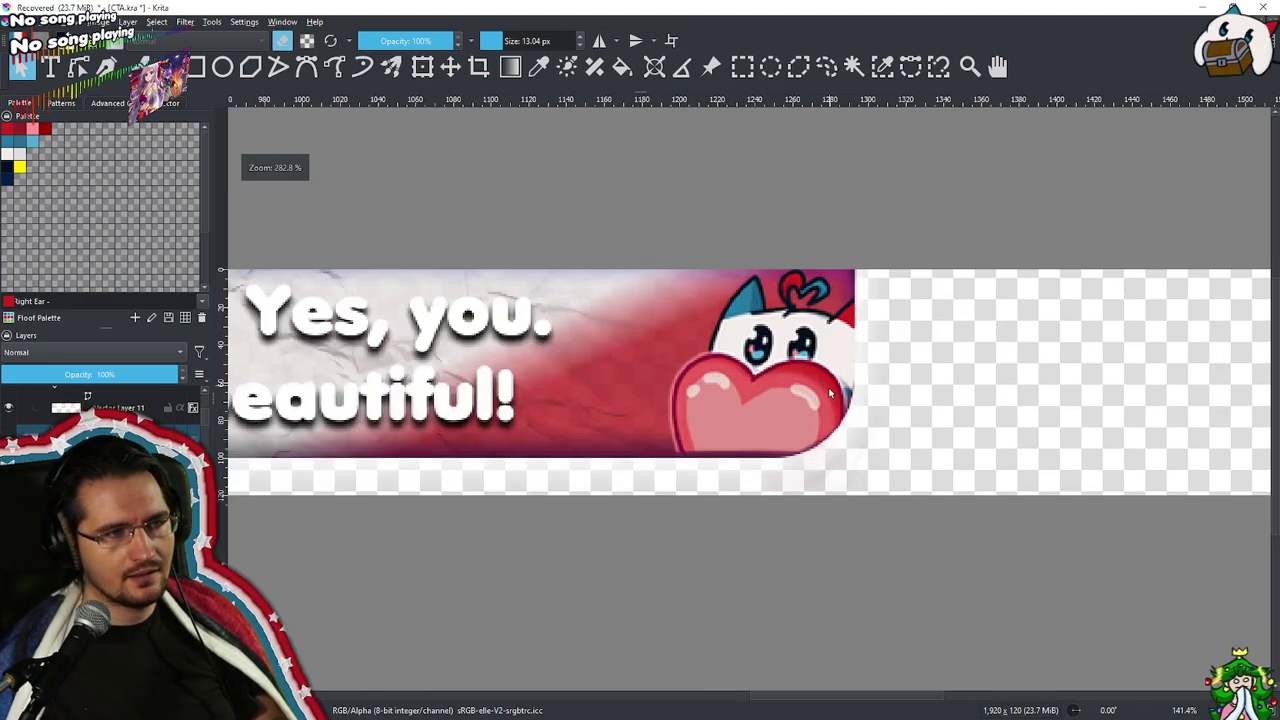
scroll(836, 383, "up", 2)
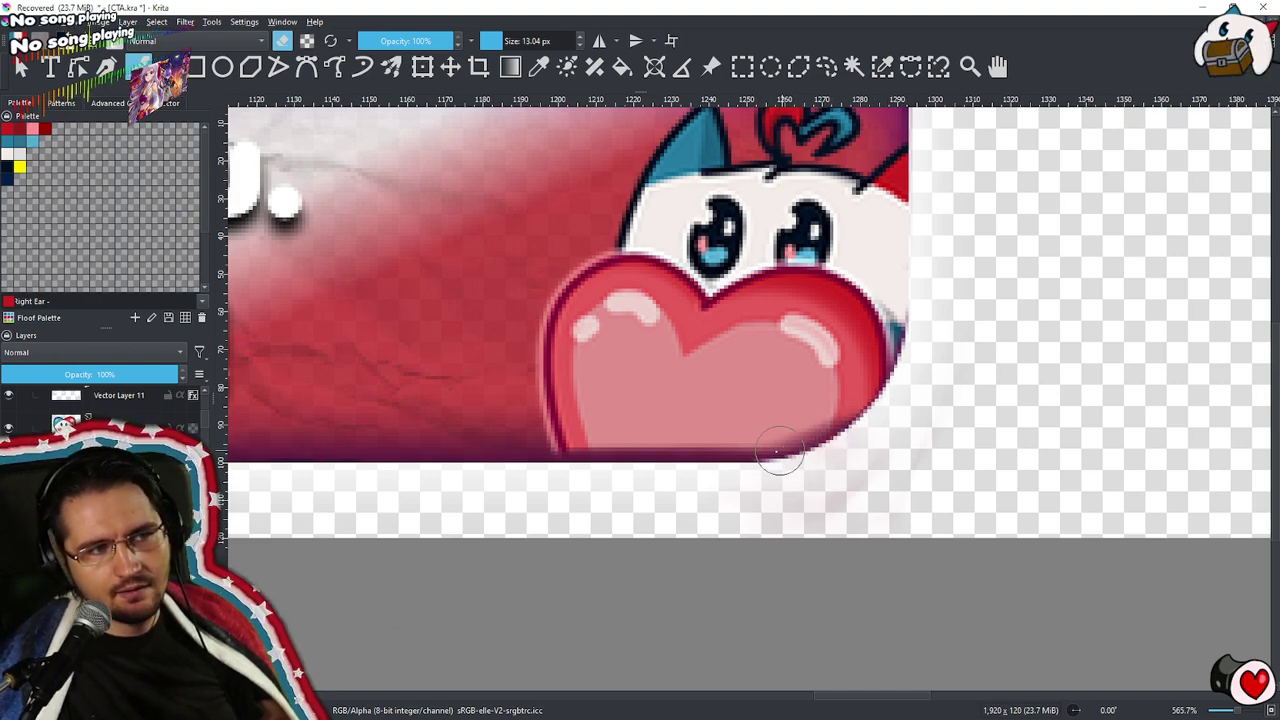
key("e")
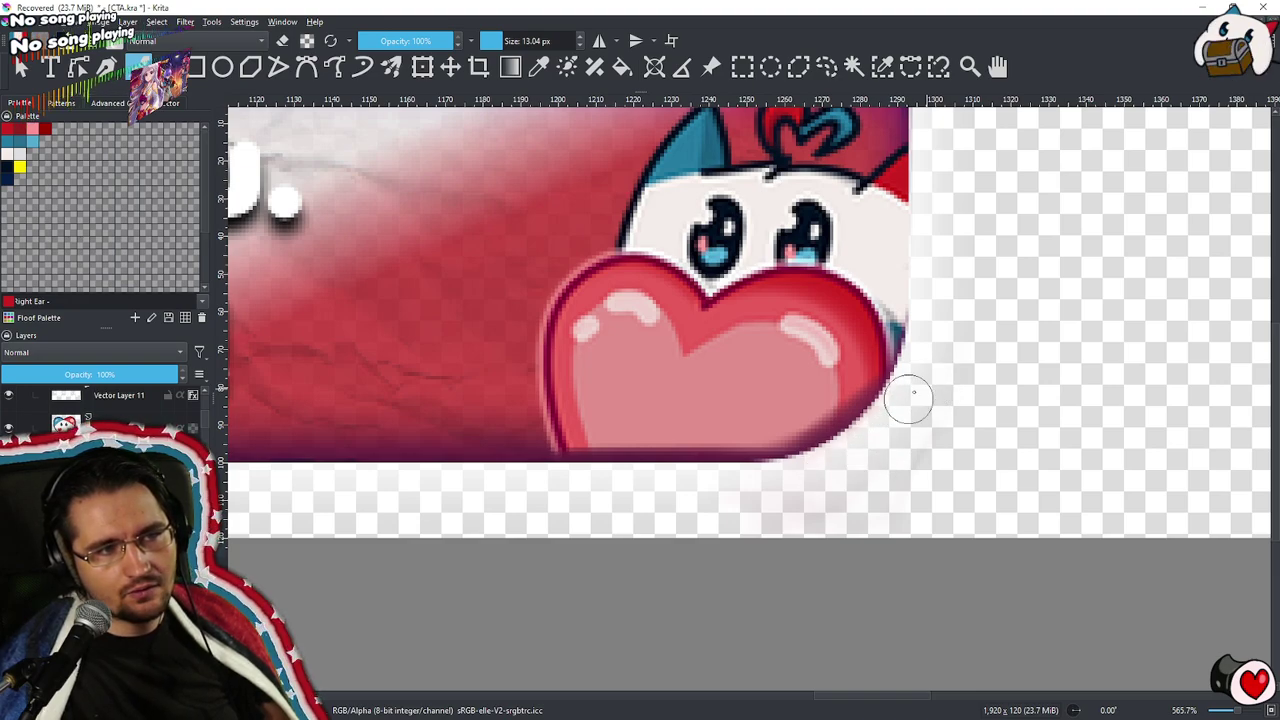
key("e")
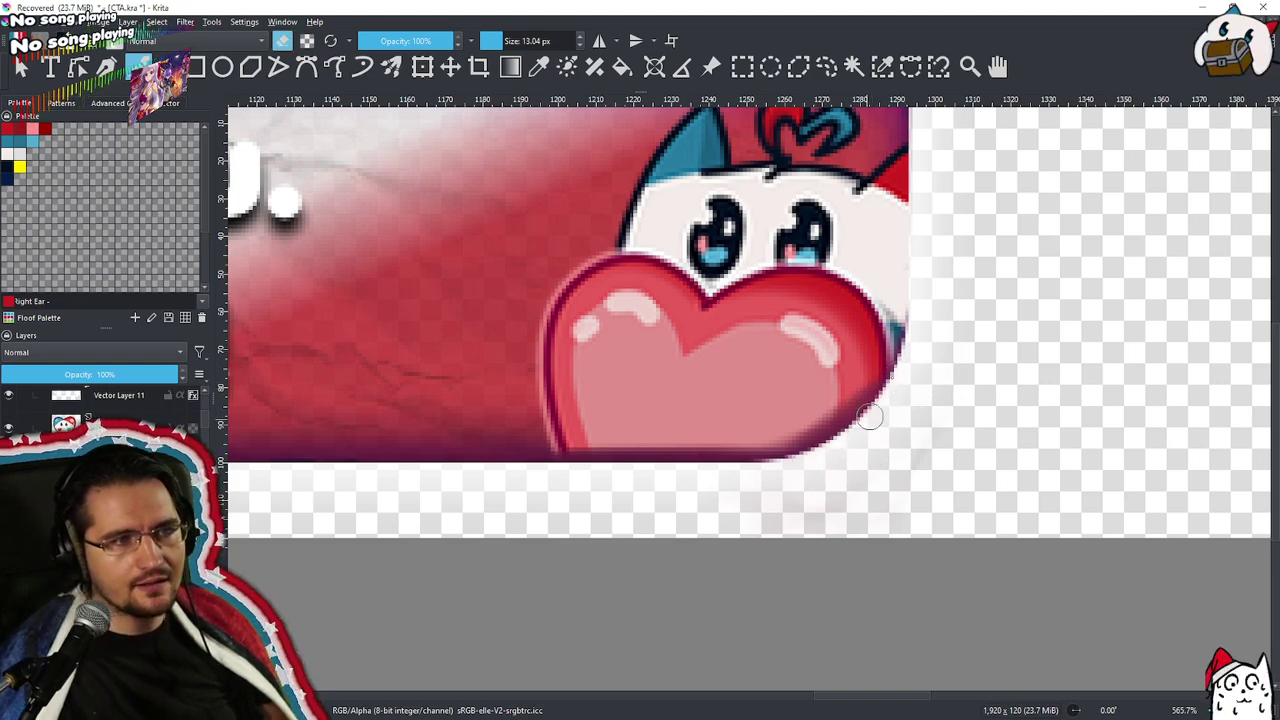
key("e")
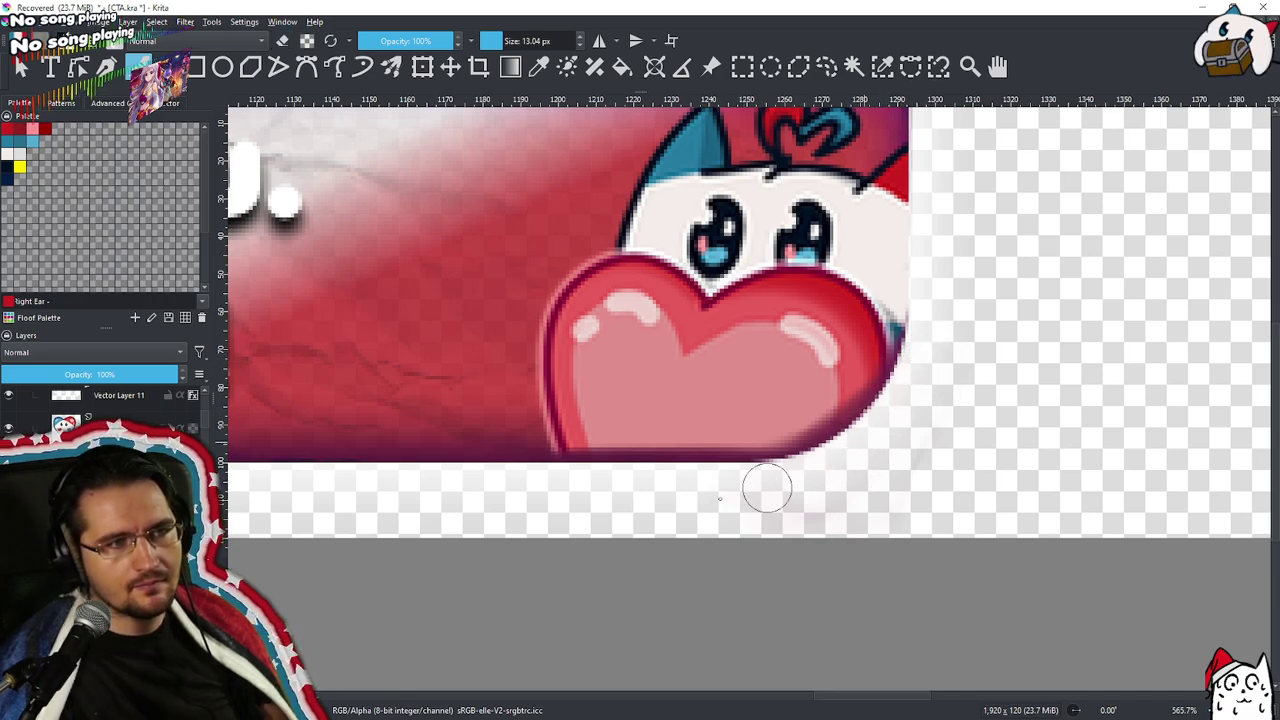
Examine the whole banner at different zoom levels, checking the heart face and the mascot's blended corner
scroll(723, 515, "down", 6)
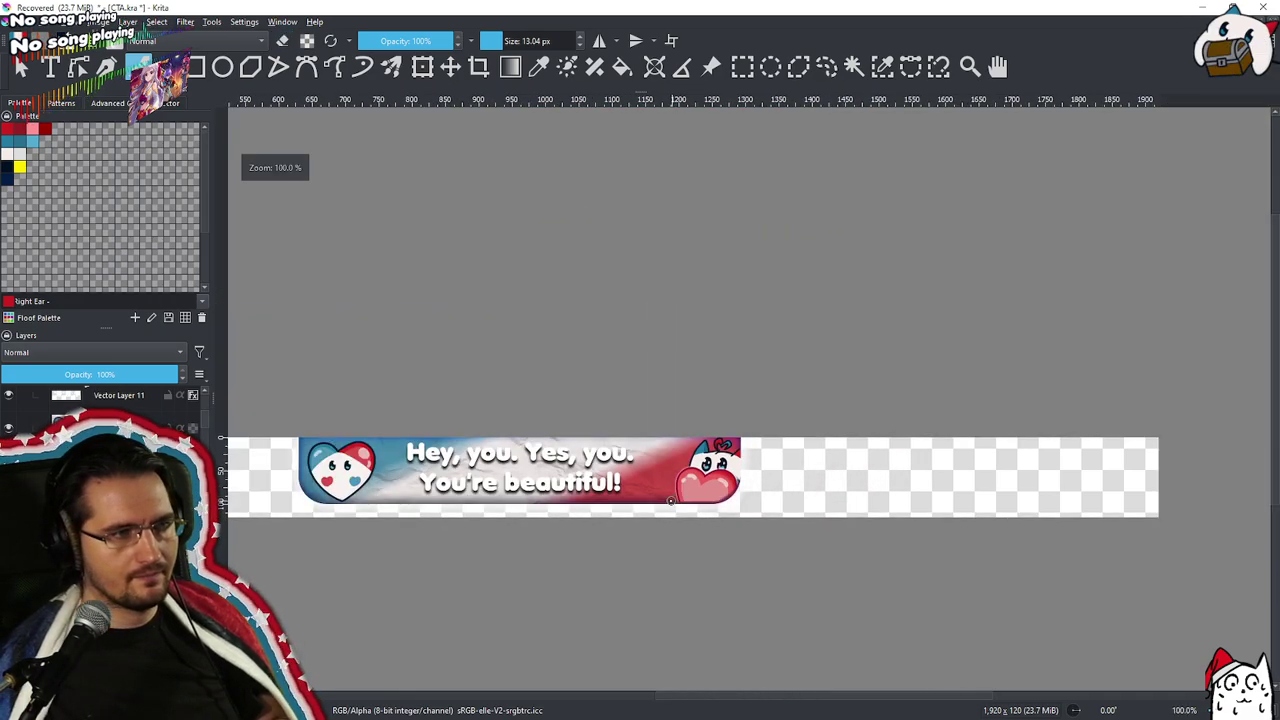
left_click_drag(703, 443, 750, 371)
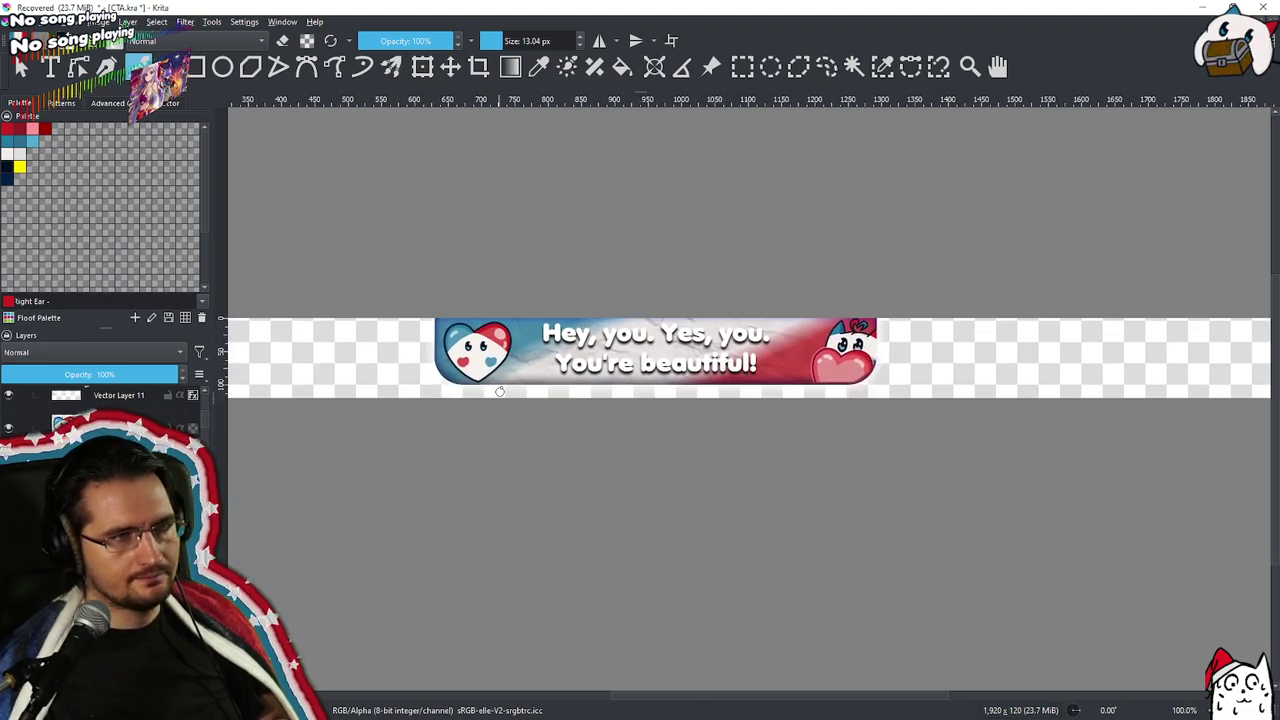
left_click_drag(526, 341, 567, 321)
scroll(888, 335, "up", 7)
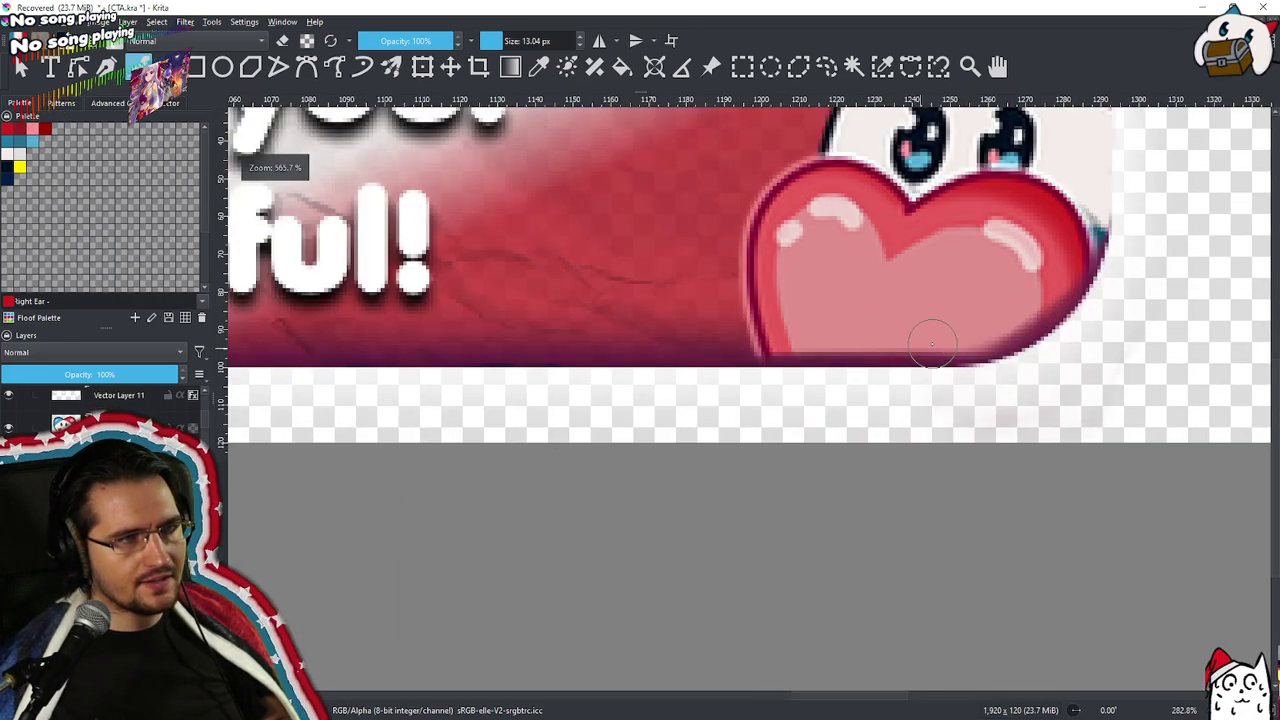
scroll(888, 335, "down", 3)
scroll(888, 335, "up", 3)
scroll(730, 287, "down", 5)
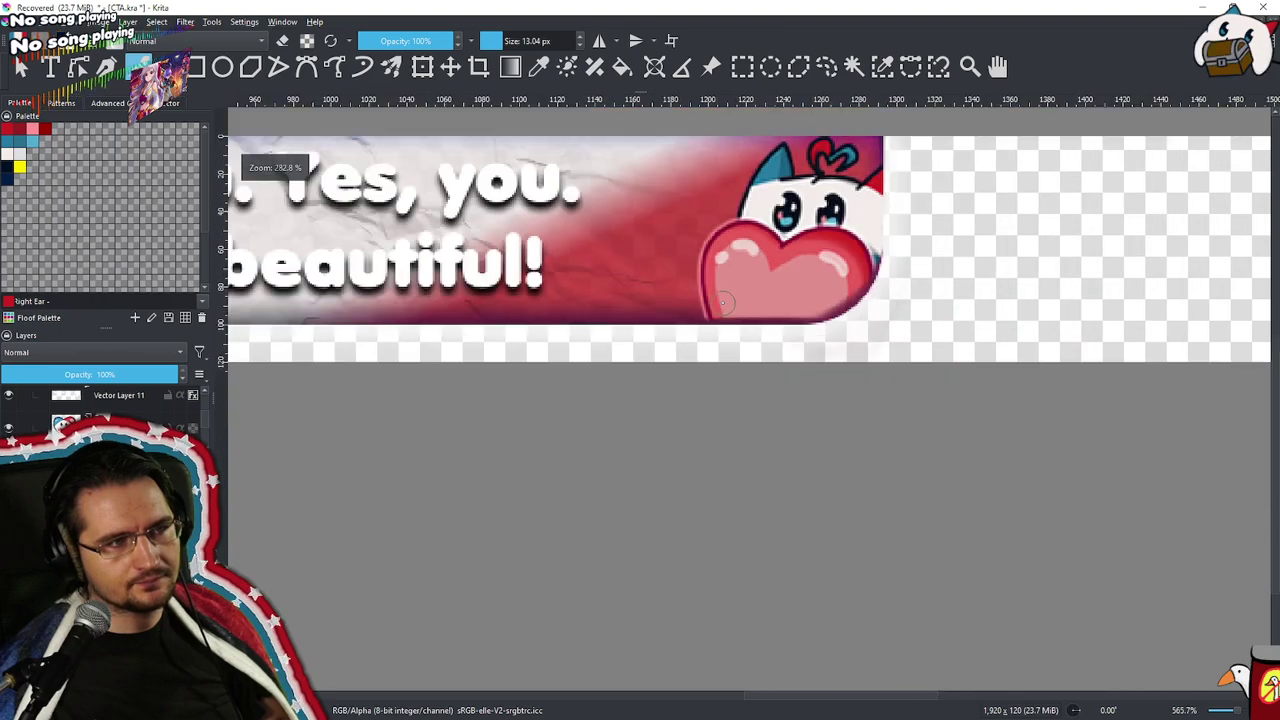
scroll(515, 298, "down", 1)
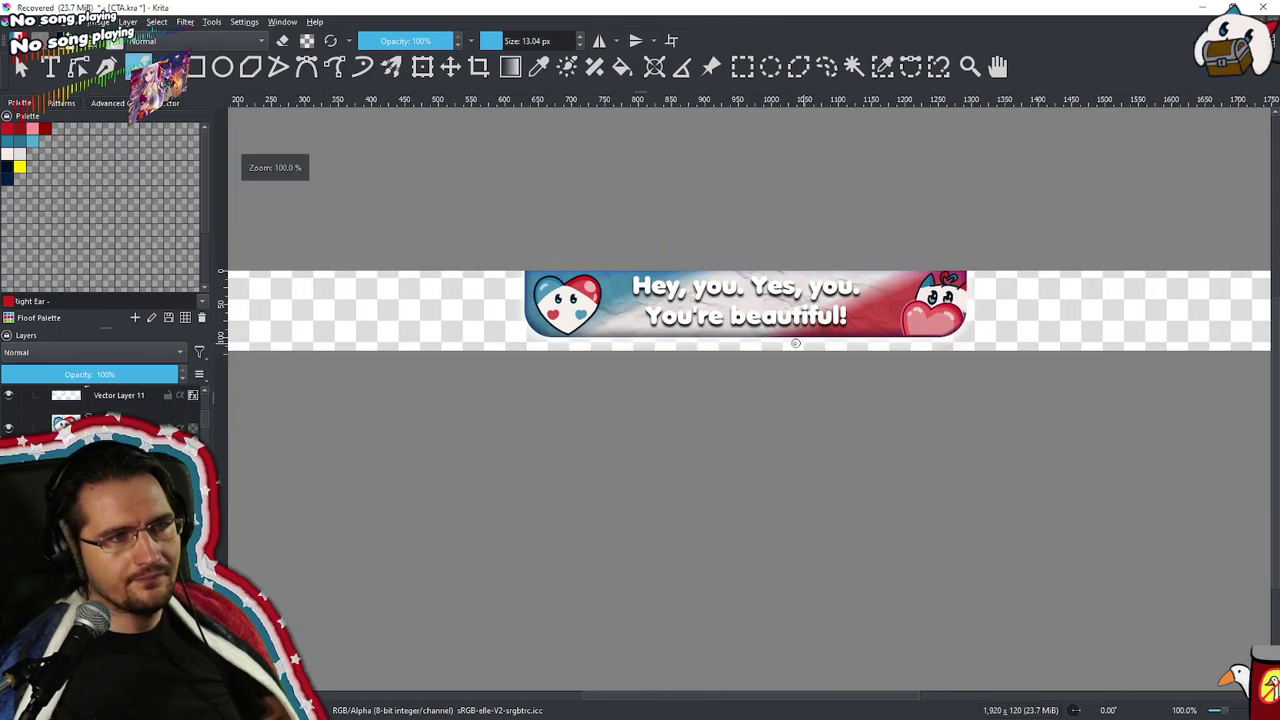
left_click_drag(986, 311, 893, 354)
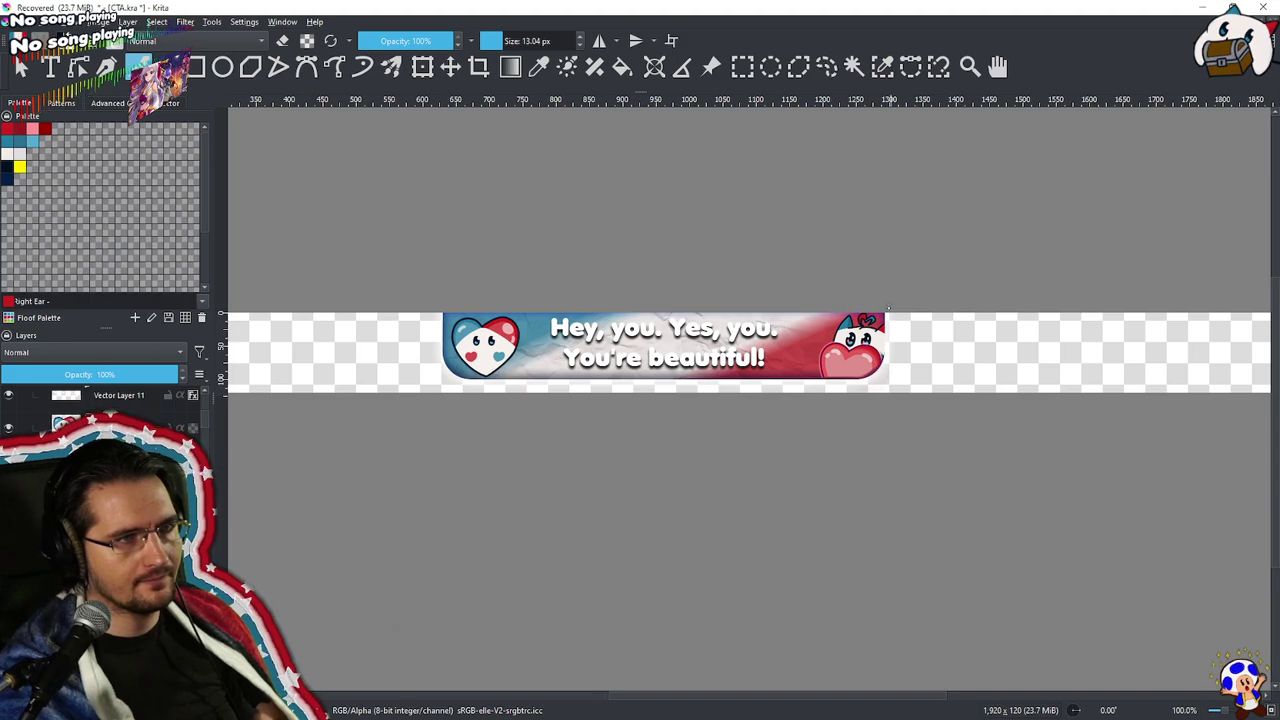
scroll(889, 309, "down", 2)
scroll(520, 318, "up", 2)
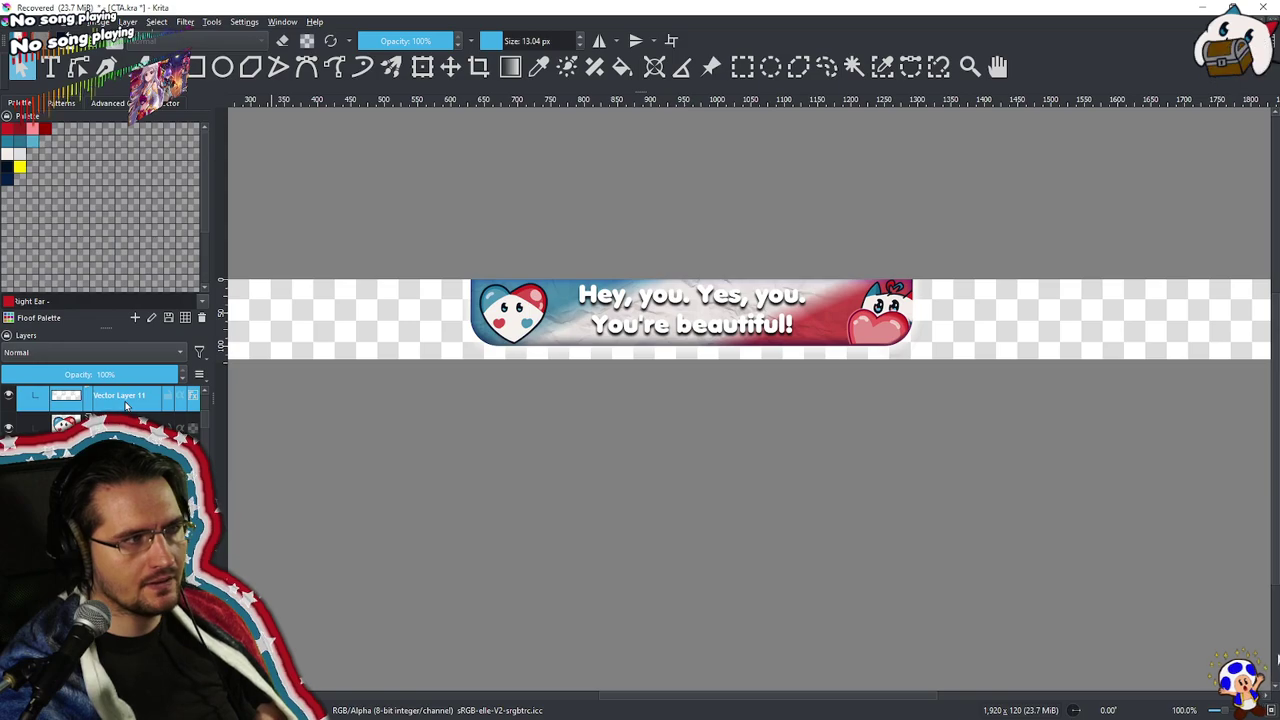
Add a red Outer Glow layer style to the text on Vector Layer 11
right_click(125, 402)
left_click(212, 82)
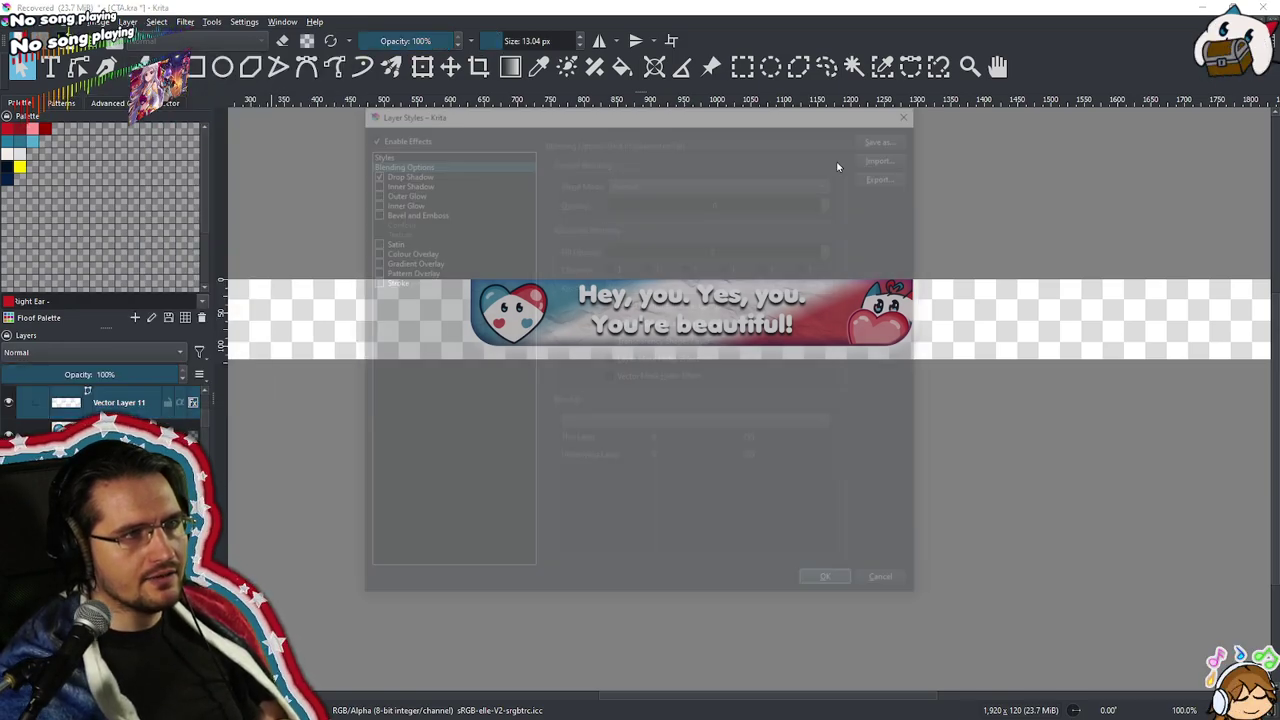
left_click(372, 191)
left_click_drag(605, 111, 534, 357)
left_click(515, 486)
left_click(507, 498)
left_click(565, 407)
left_click(645, 705)
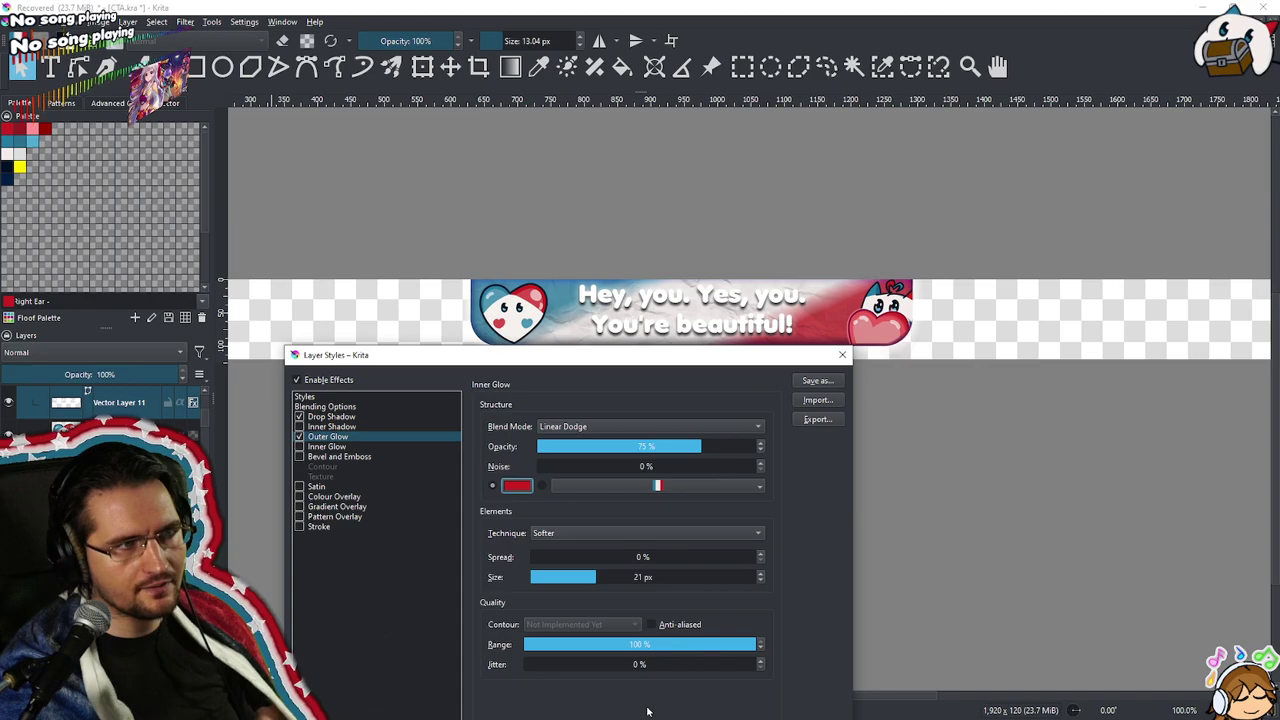
left_click_drag(715, 357, 455, 172)
left_click(495, 652)
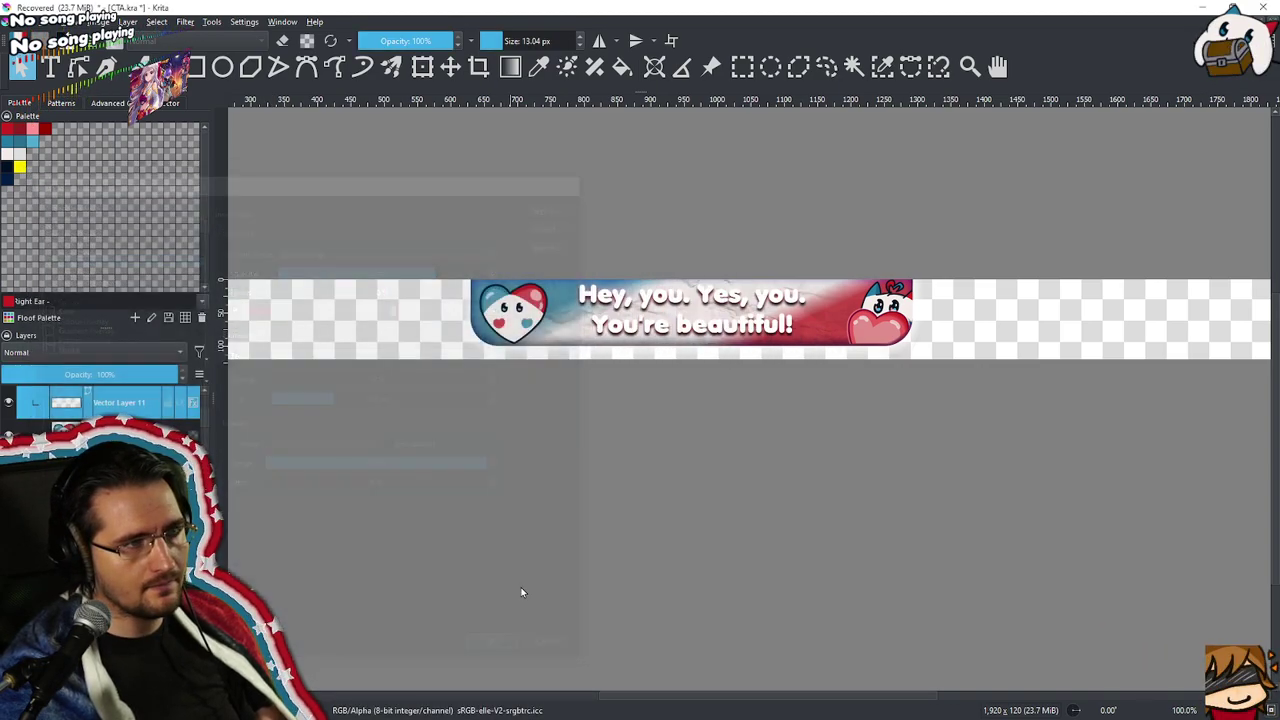
Move the banner text about 8 px right, between the heart face and the mascot, and deselect it
scroll(628, 531, "down", 1)
scroll(628, 531, "up", 1)
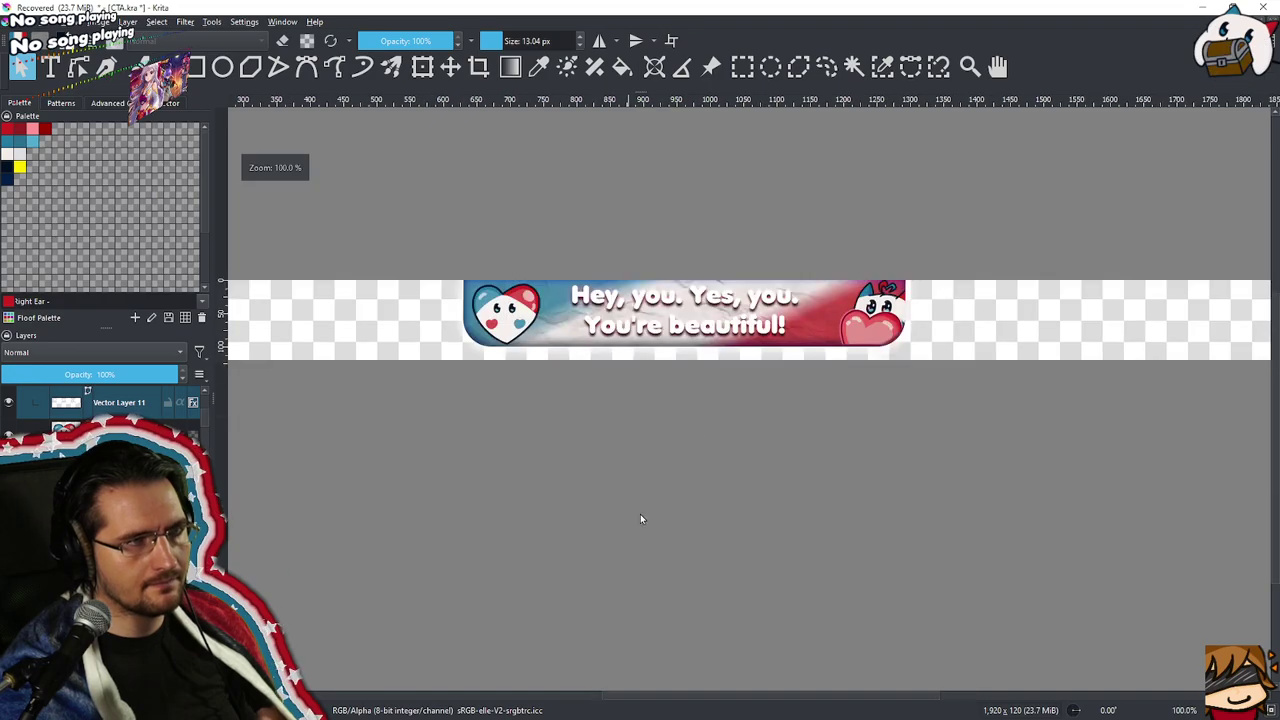
left_click(758, 312)
left_click_drag(749, 312, 758, 312)
left_click(679, 553)
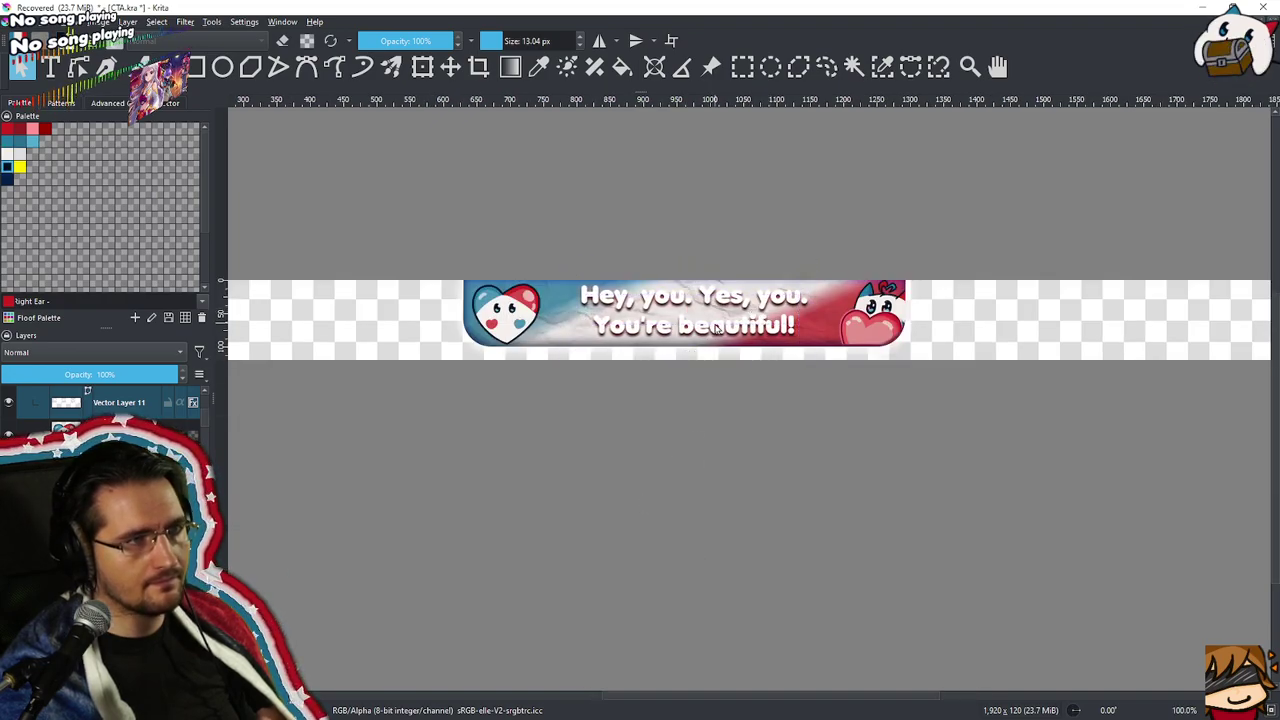
Export the banner as a PNG image named "Random Message of Love" with compression 1 and the alpha channel stored
left_click(38, 21)
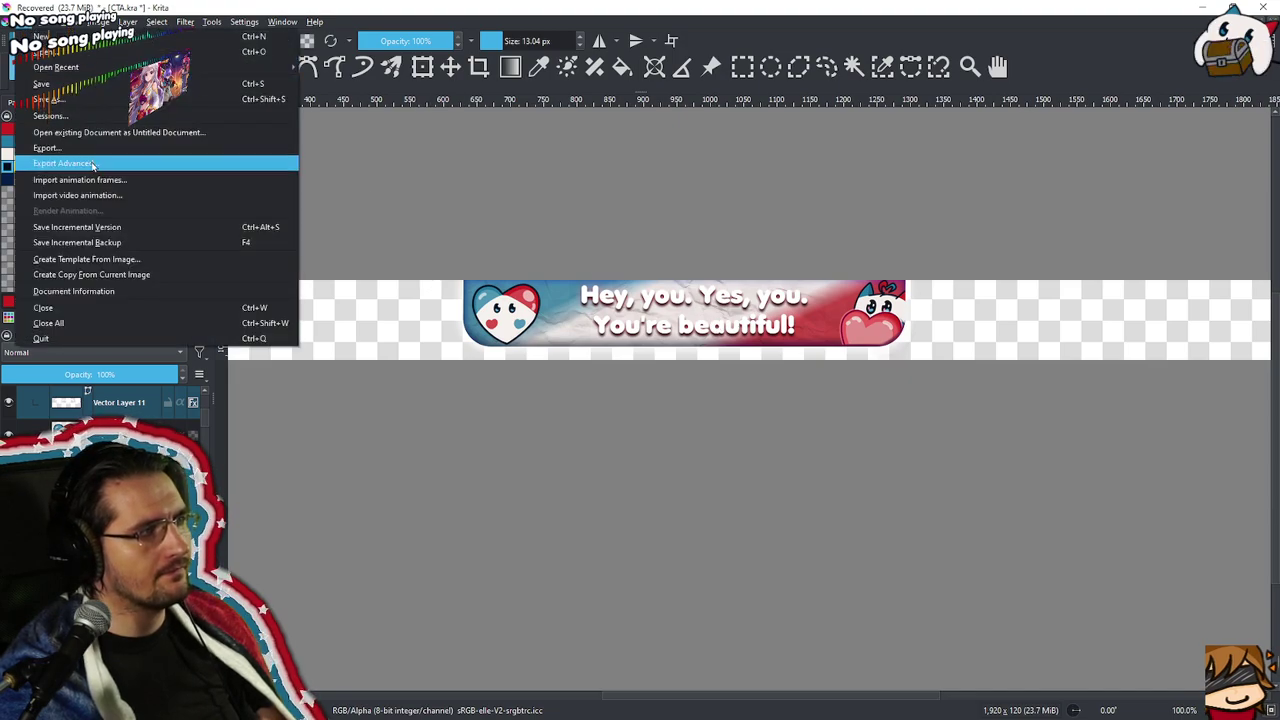
left_click(88, 155)
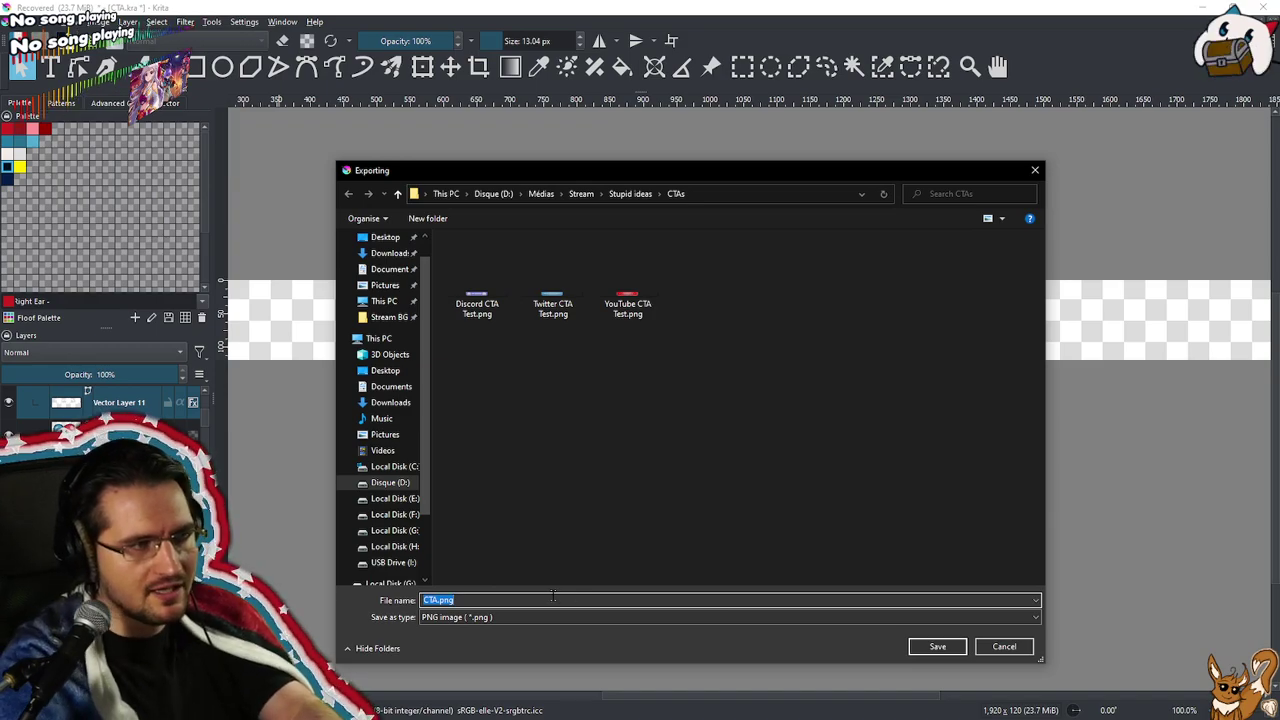
type("Ran")
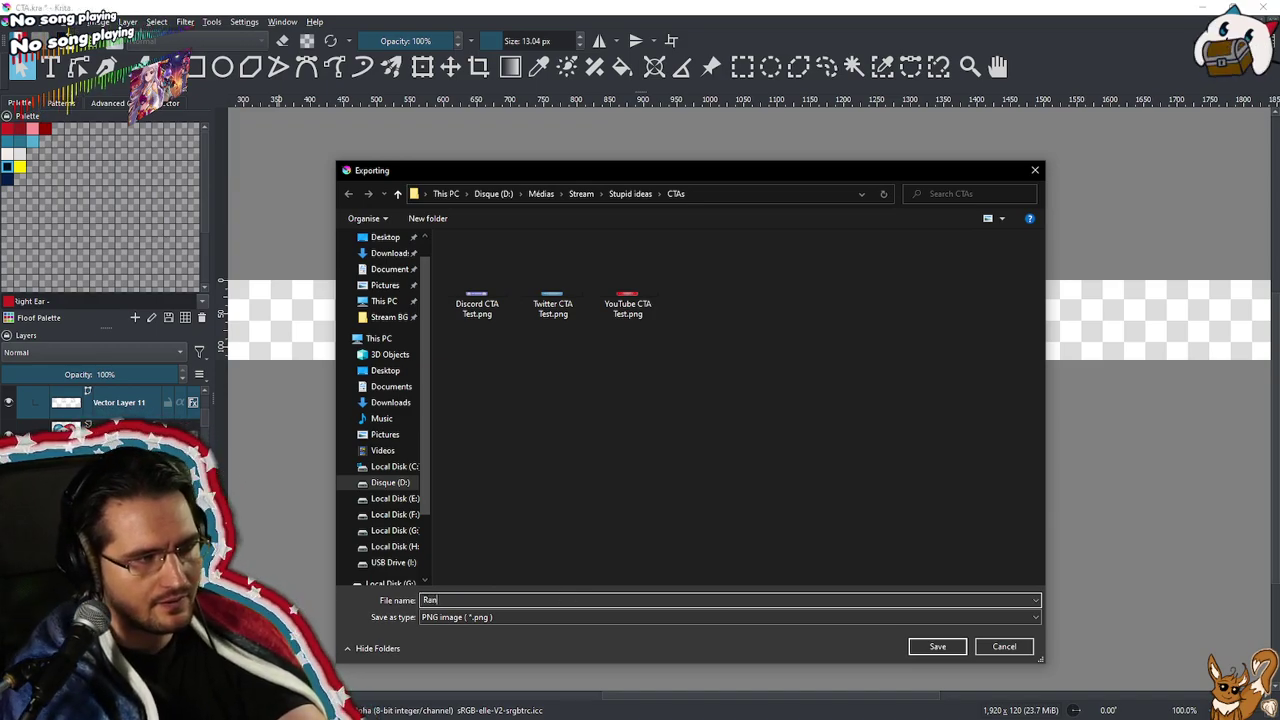
type("dom Message ")
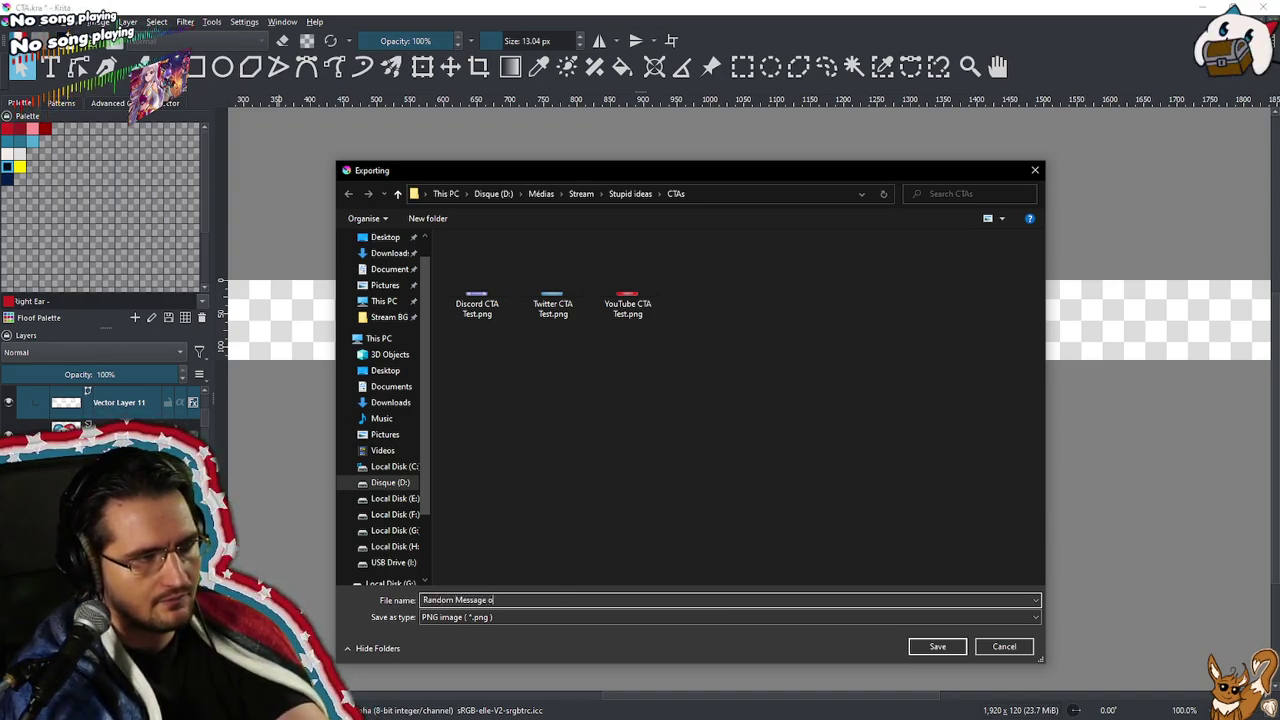
type("of Love")
key("Return")
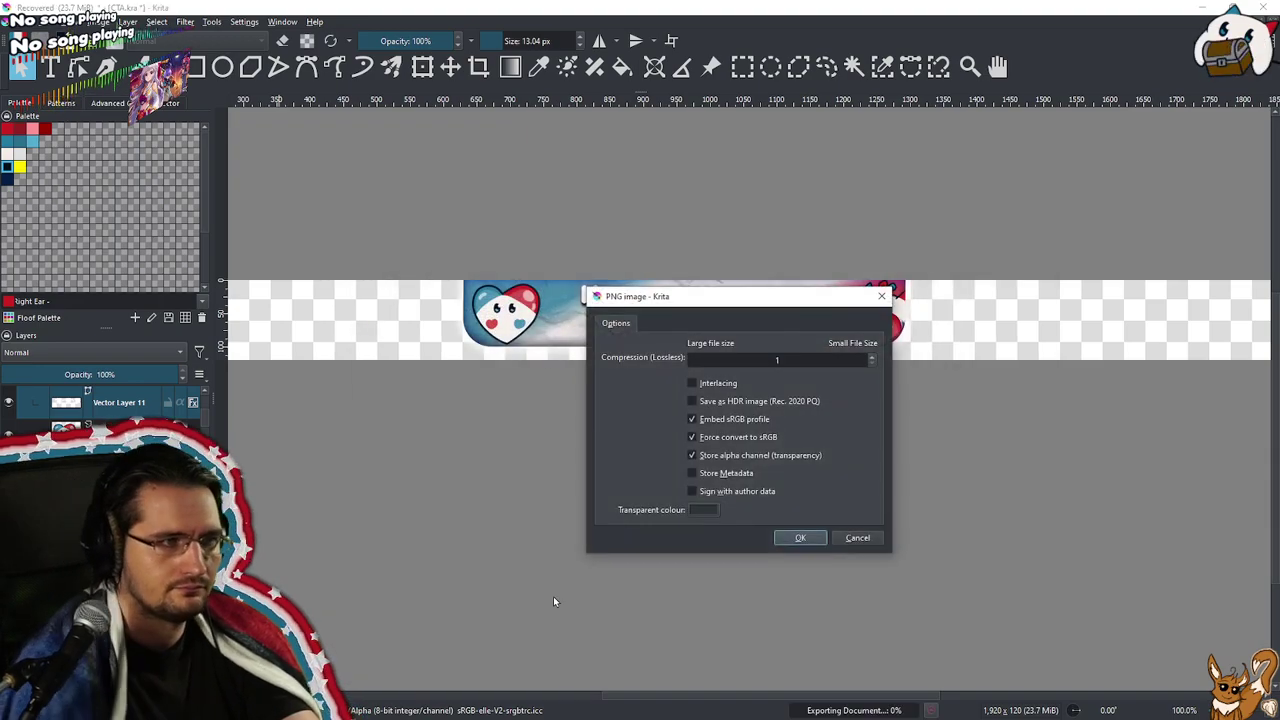
left_click(816, 538)
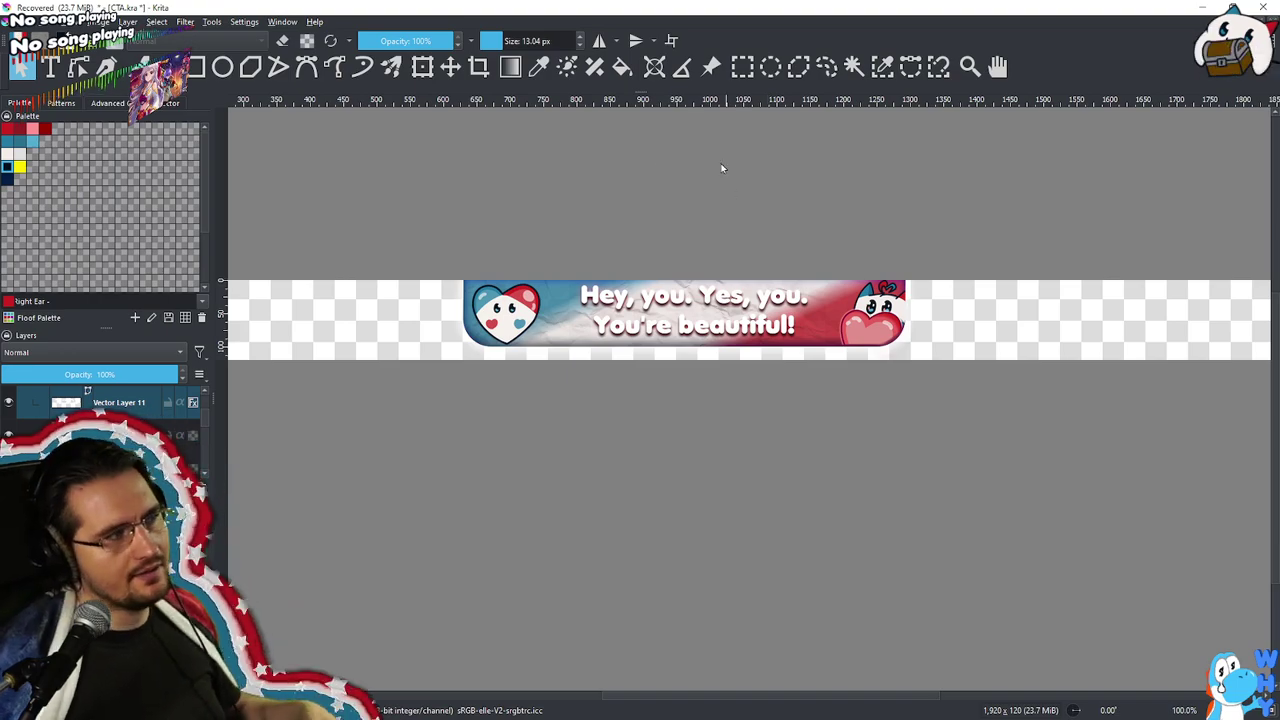
Save the recovered document over the existing CTA.kra file in the CTAs folder
scroll(880, 270, "down", 1)
scroll(910, 275, "up", 1)
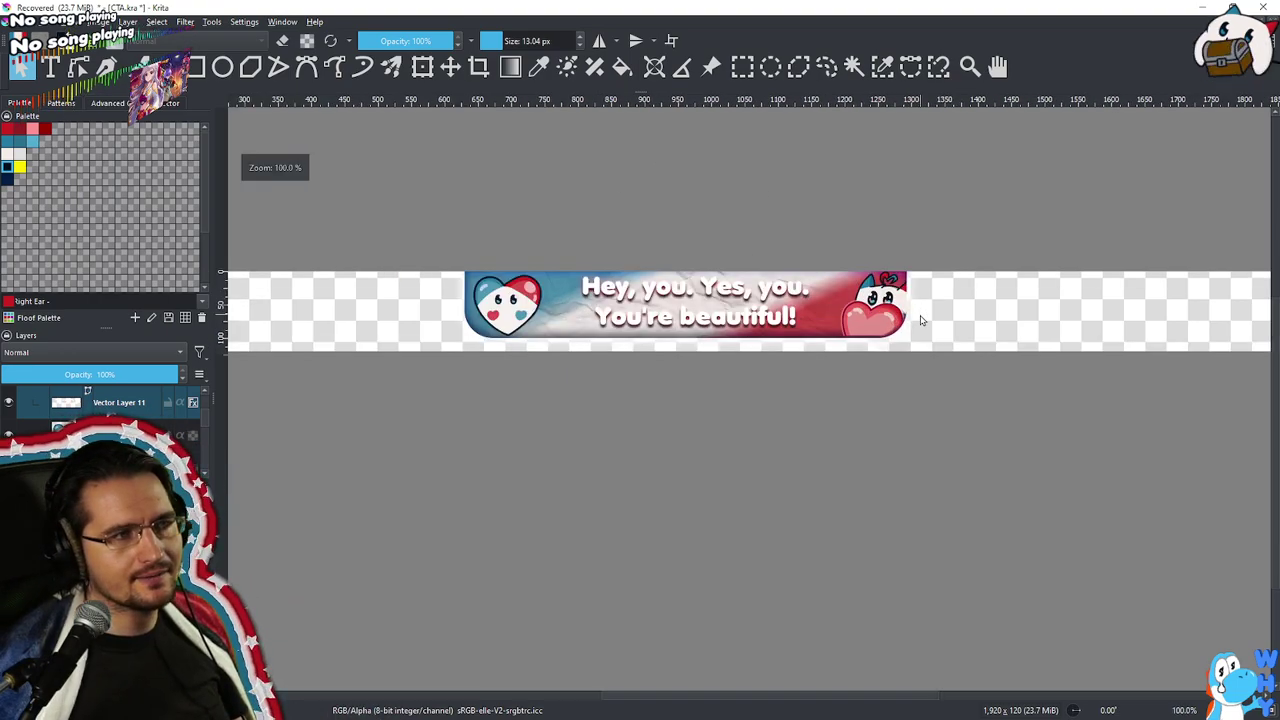
left_click(19, 21)
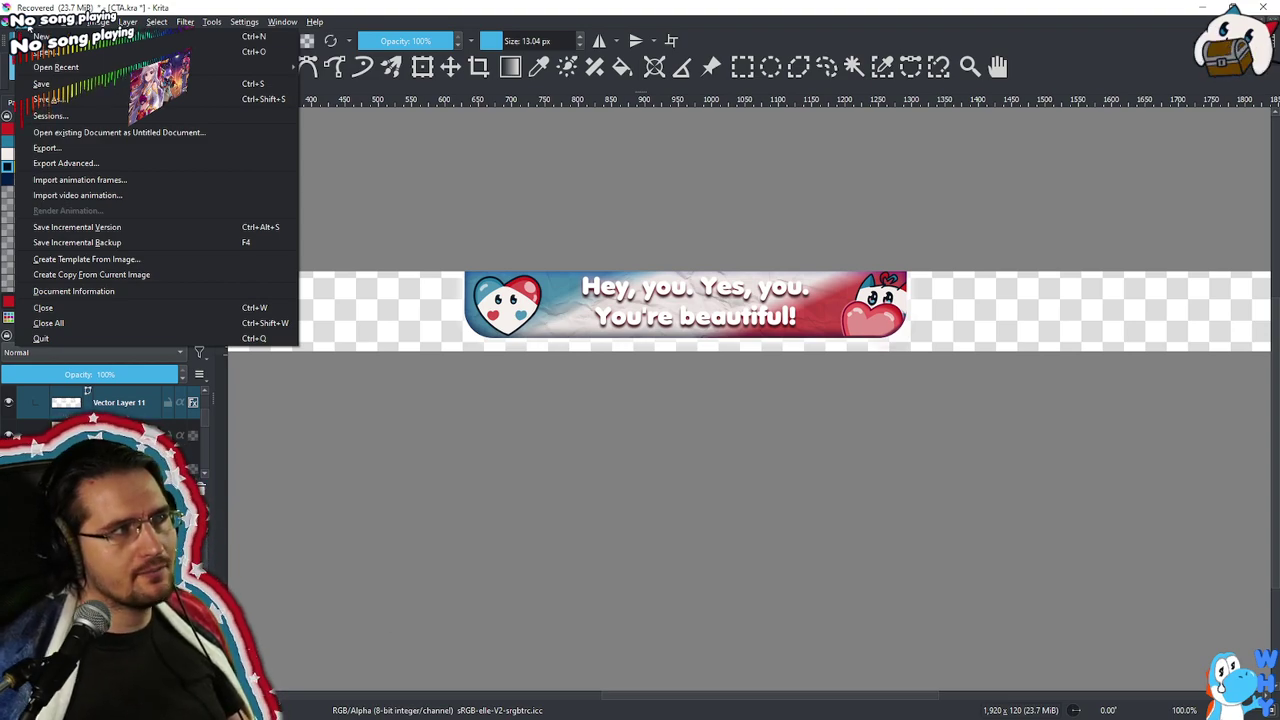
key("Escape")
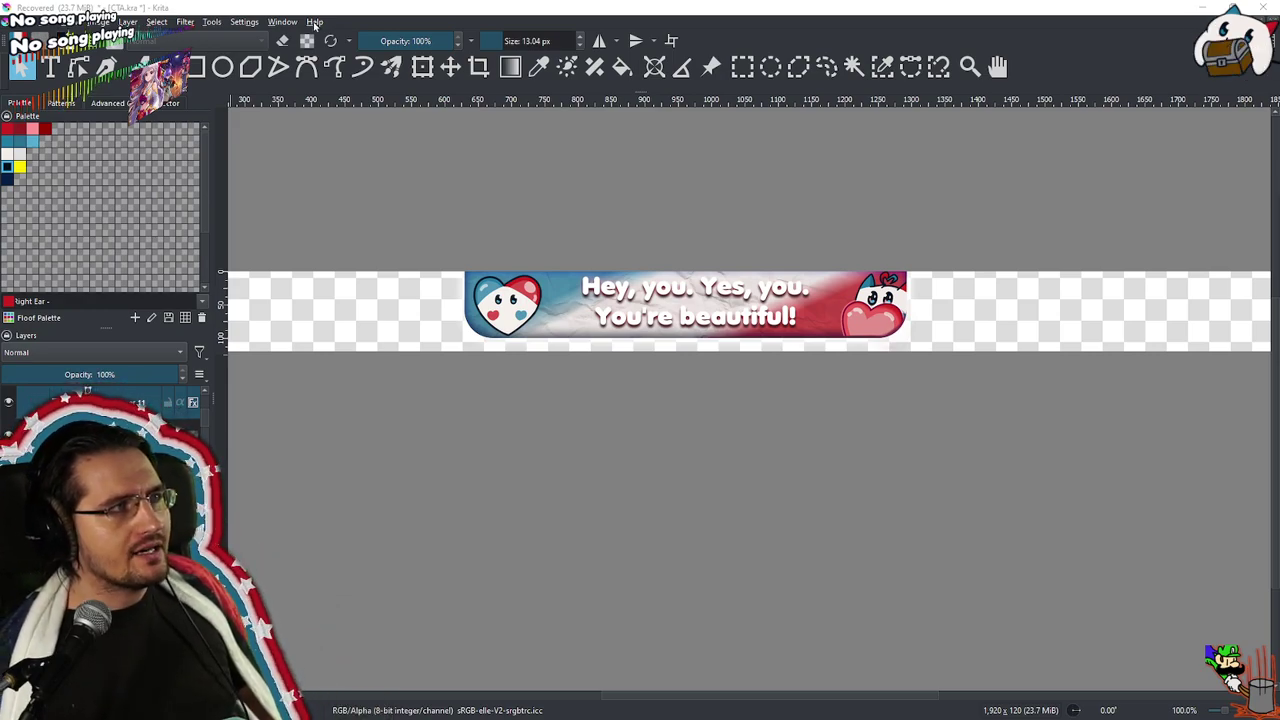
key("alt+f")
key("a")
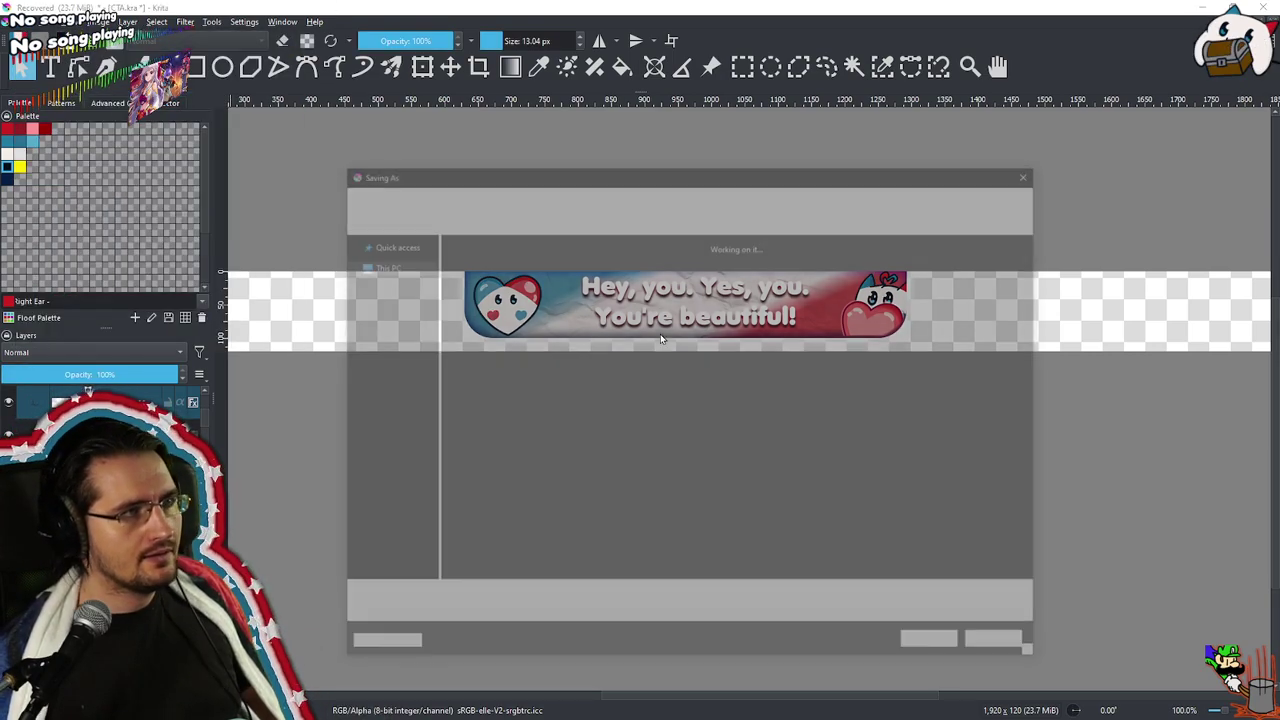
left_click(550, 300)
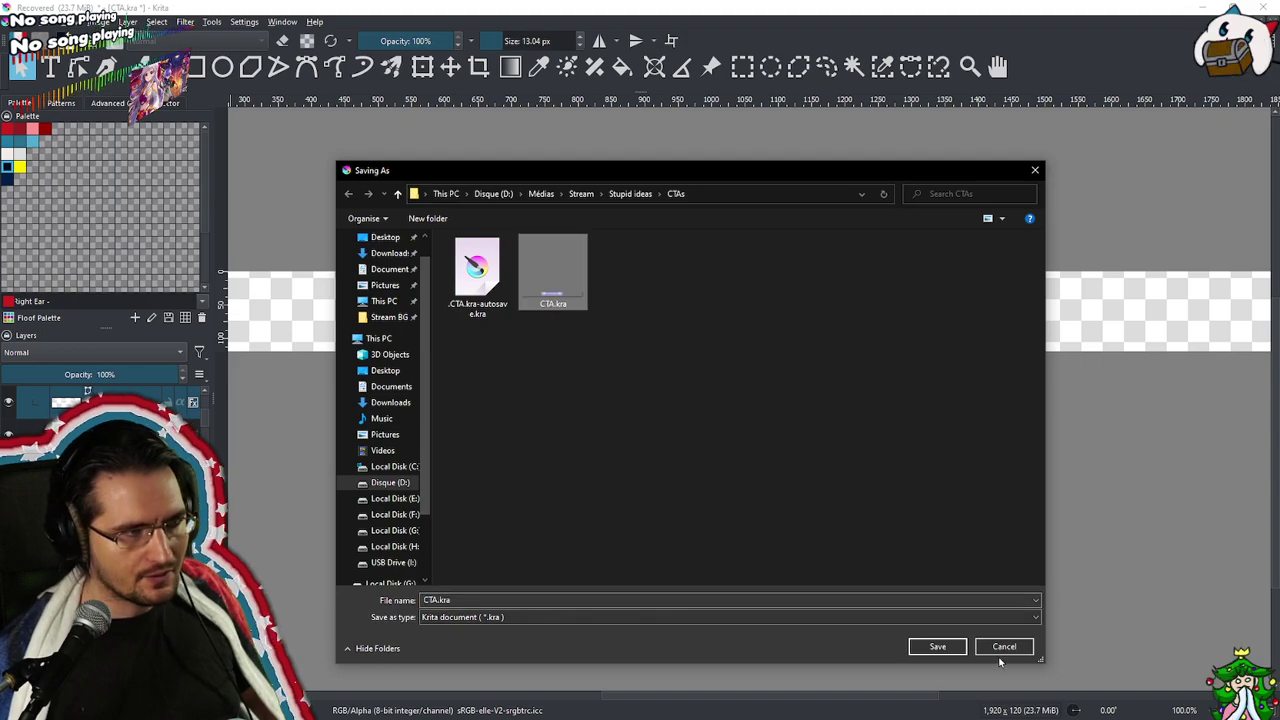
left_click(940, 646)
left_click(684, 372)
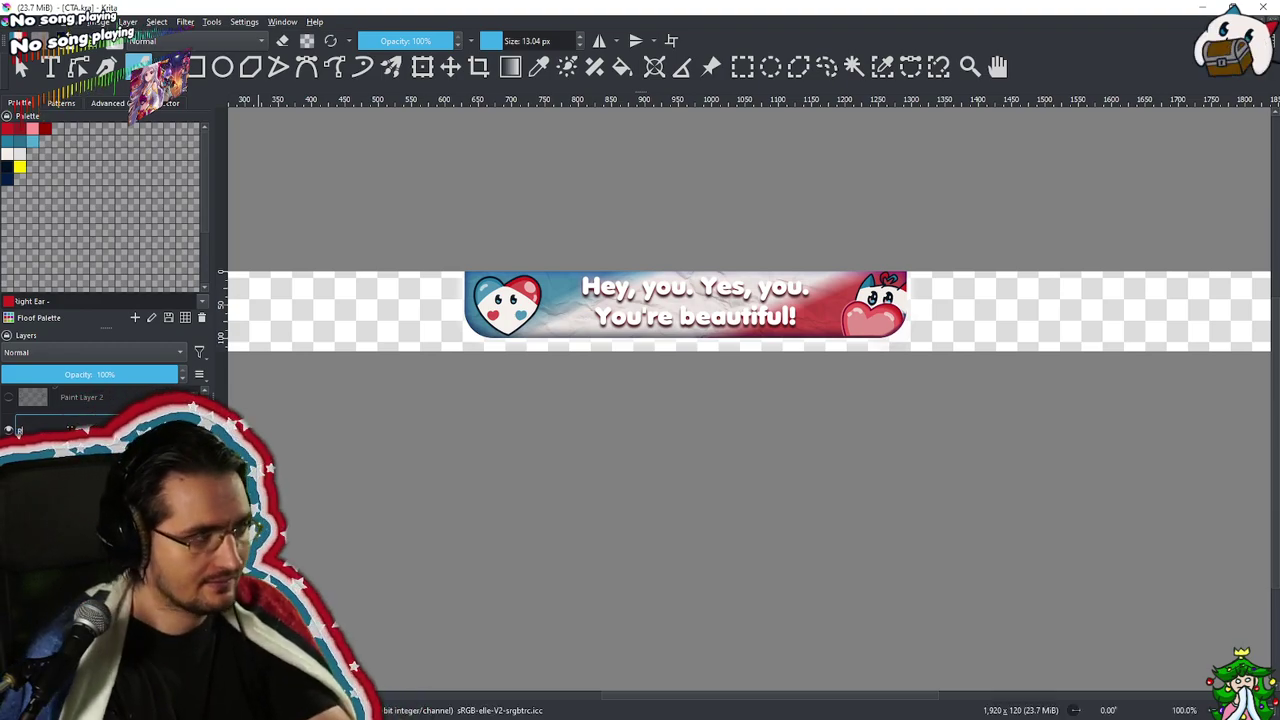
Rename the layer group of the finished banner
left_click(60, 425)
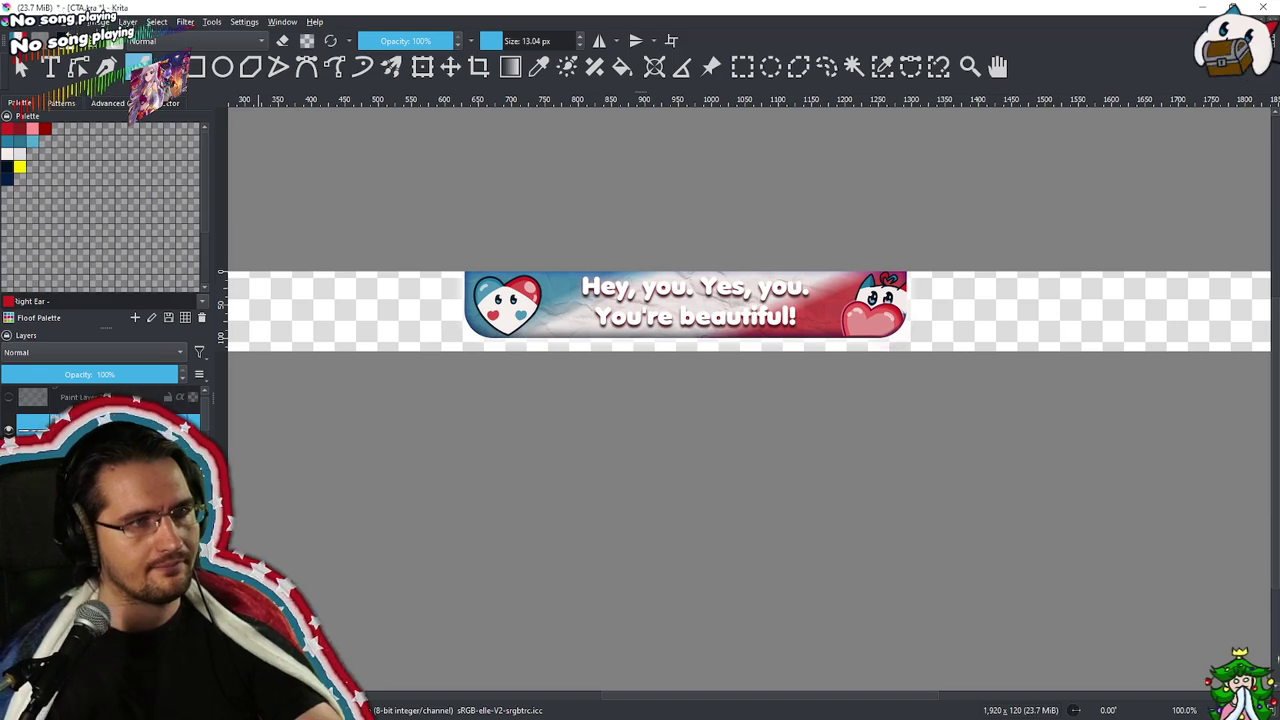
right_click(200, 428)
left_click(300, 465)
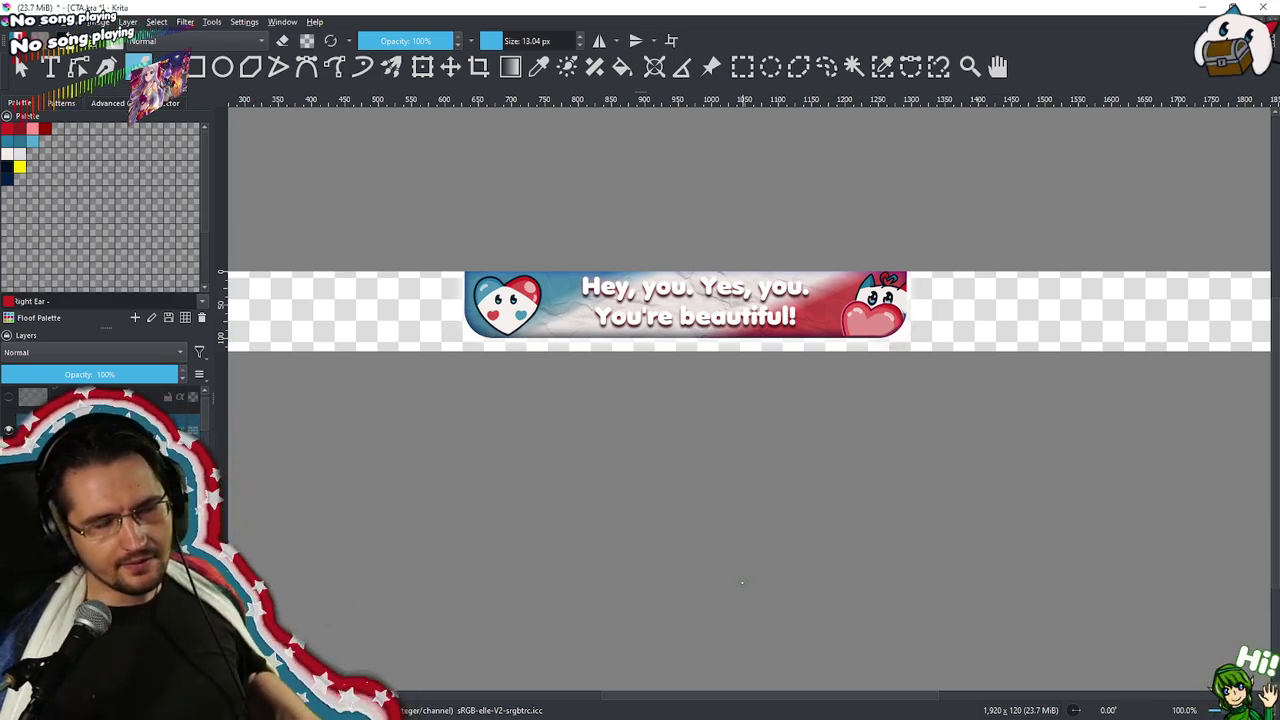
Switch to the unsaved notes document listing the CTAs and alerts and maximize its view
scroll(736, 532, "down", 2)
scroll(734, 525, "up", 2)
scroll(728, 503, "up", 1)
left_click_drag(728, 503, 727, 543)
scroll(727, 543, "down", 1)
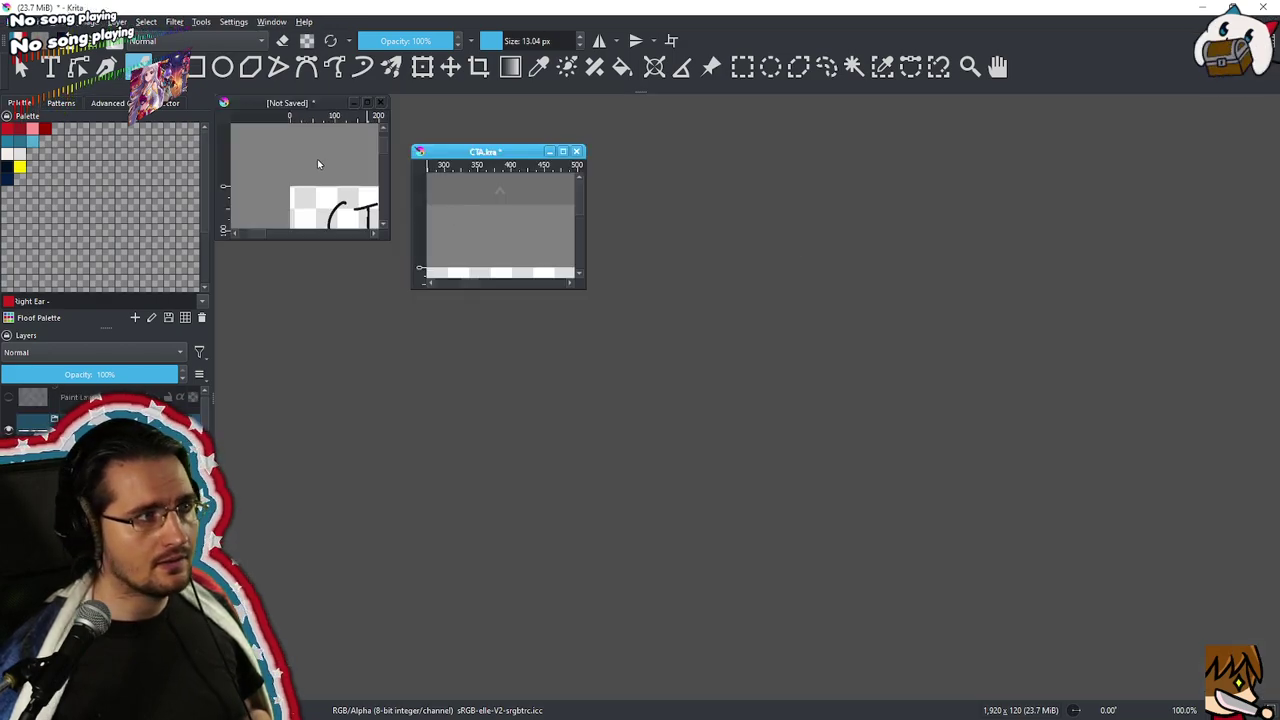
left_click(368, 103)
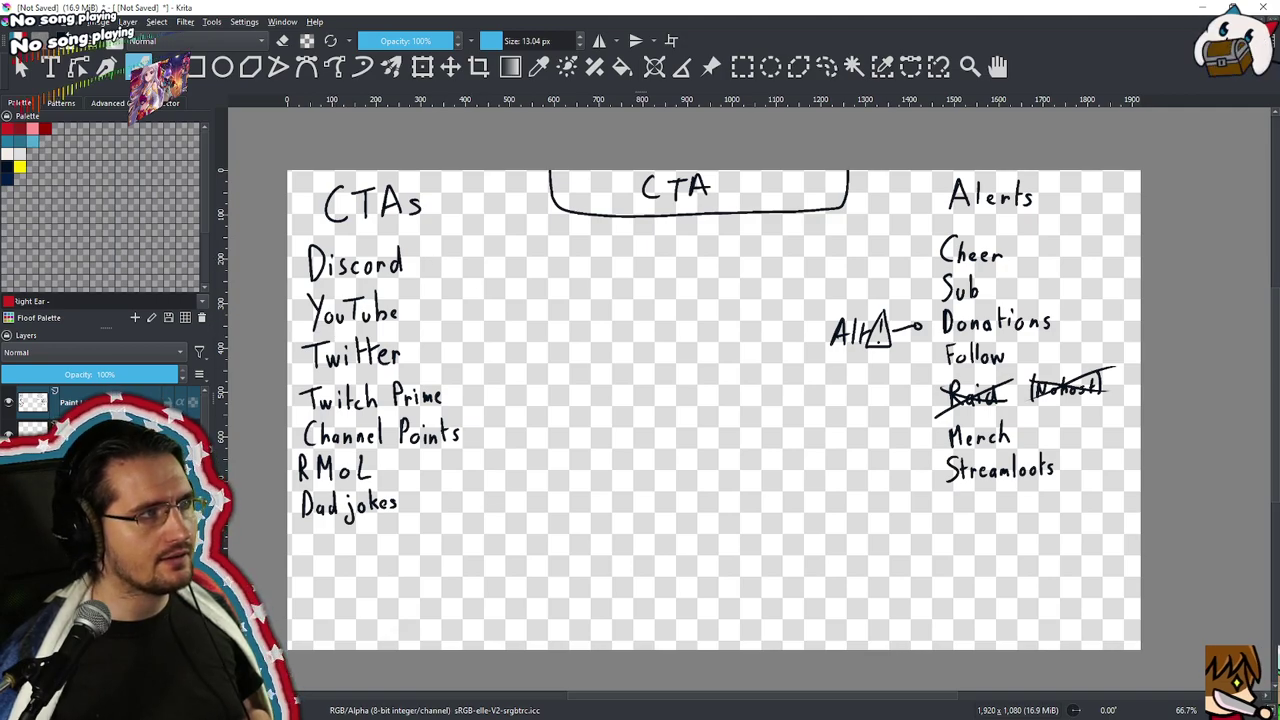
Choose a 40 px brush preset from the My Favorites tag
left_click(122, 42)
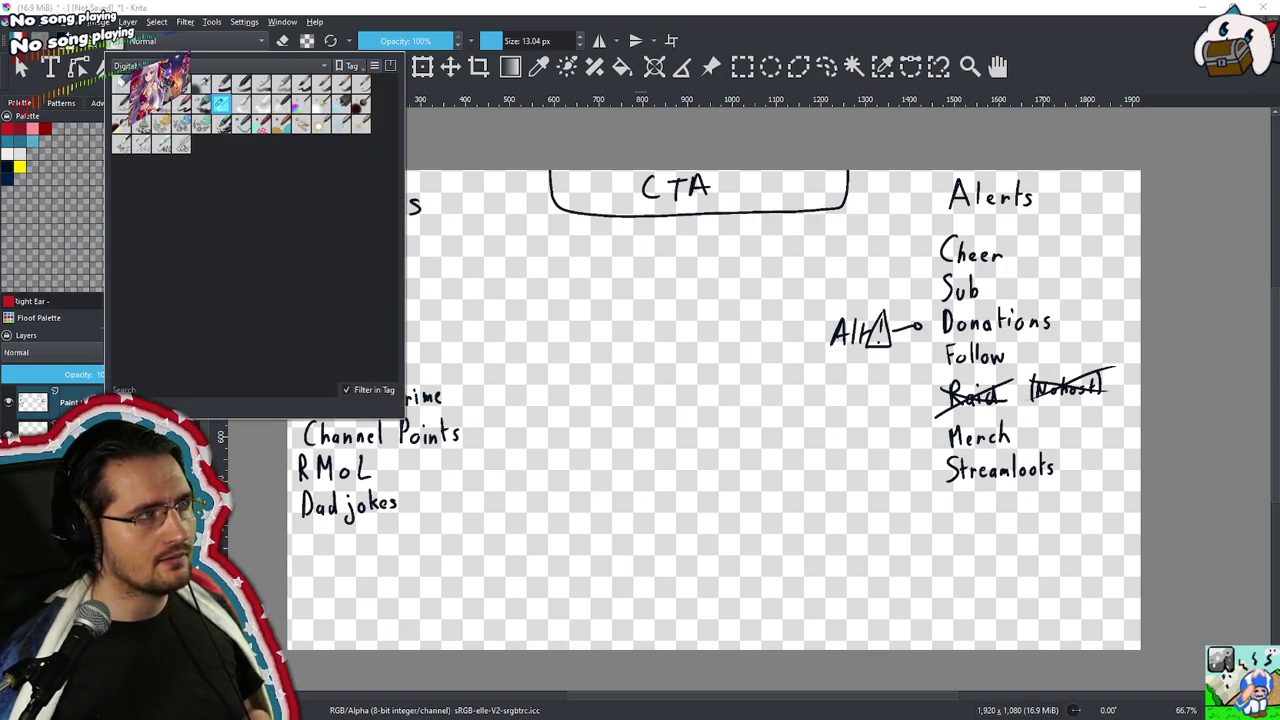
left_click(220, 65)
left_click(148, 238)
left_click(220, 65)
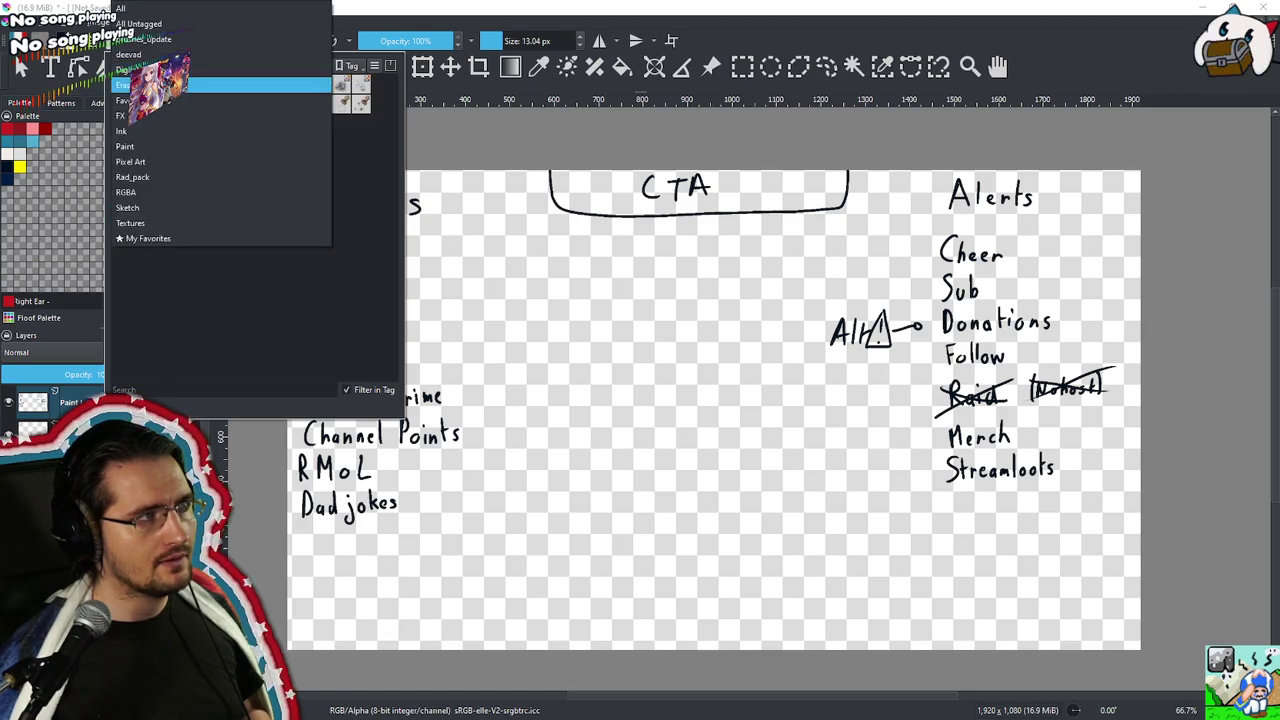
left_click(140, 239)
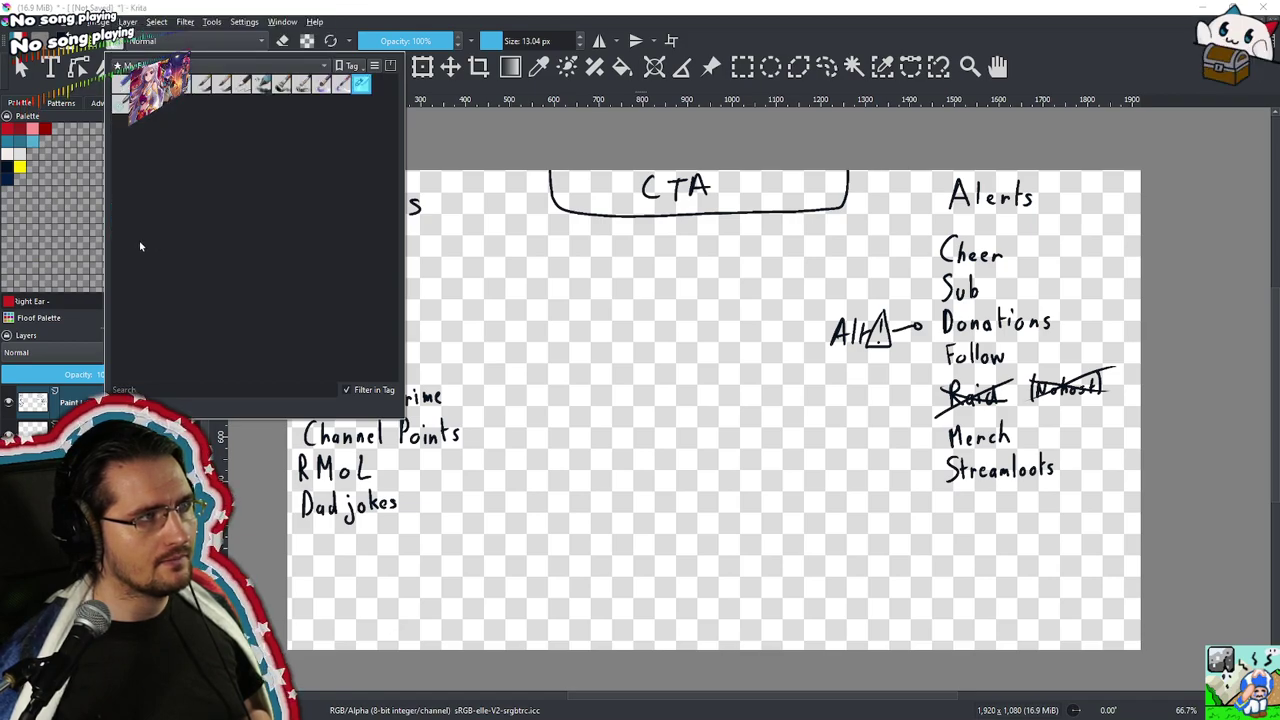
left_click(200, 85)
Draw thick dark check marks beside Discord, YouTube, Twitter, RMoL and Dad jokes in the CTAs list
left_click(436, 262)
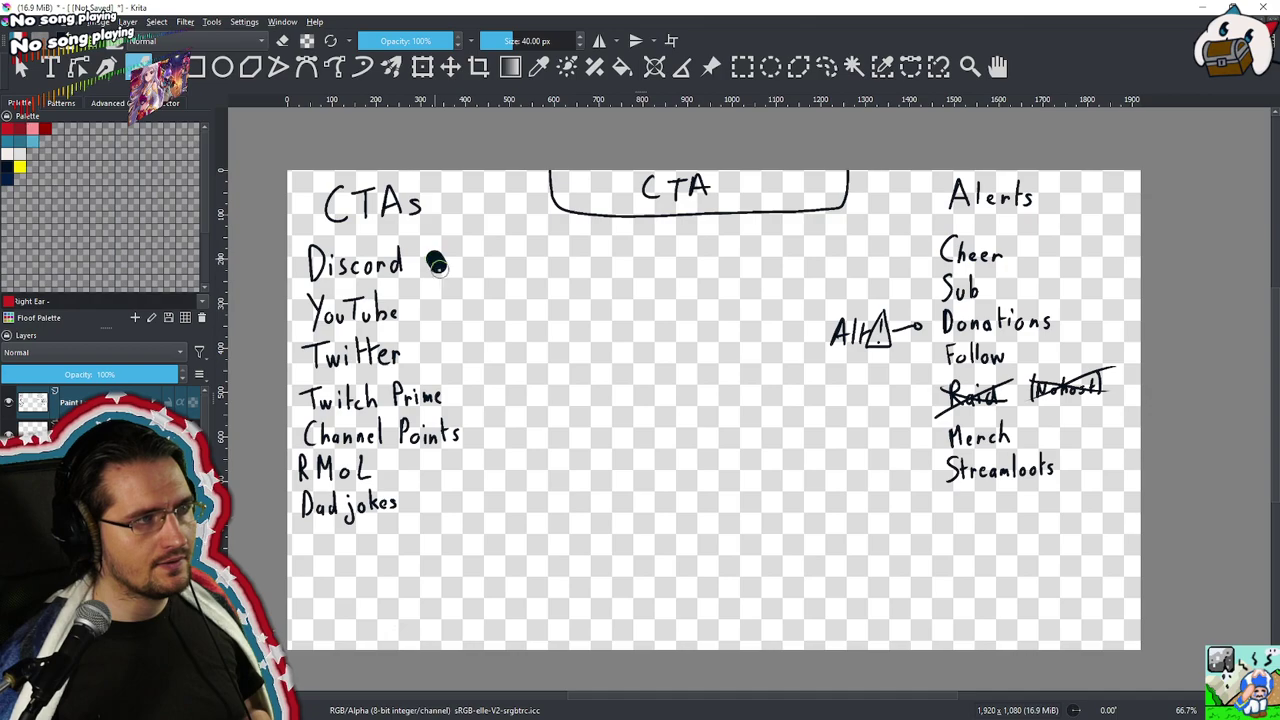
left_click_drag(436, 262, 482, 244)
mouse_move(428, 306)
left_mouse_down()
mouse_move(436, 318)
mouse_move(478, 291)
left_mouse_up()
mouse_move(428, 344)
left_mouse_down()
mouse_move(436, 362)
mouse_move(488, 338)
left_mouse_up()
mouse_move(390, 465)
left_mouse_down()
mouse_move(398, 476)
mouse_move(446, 456)
left_mouse_up()
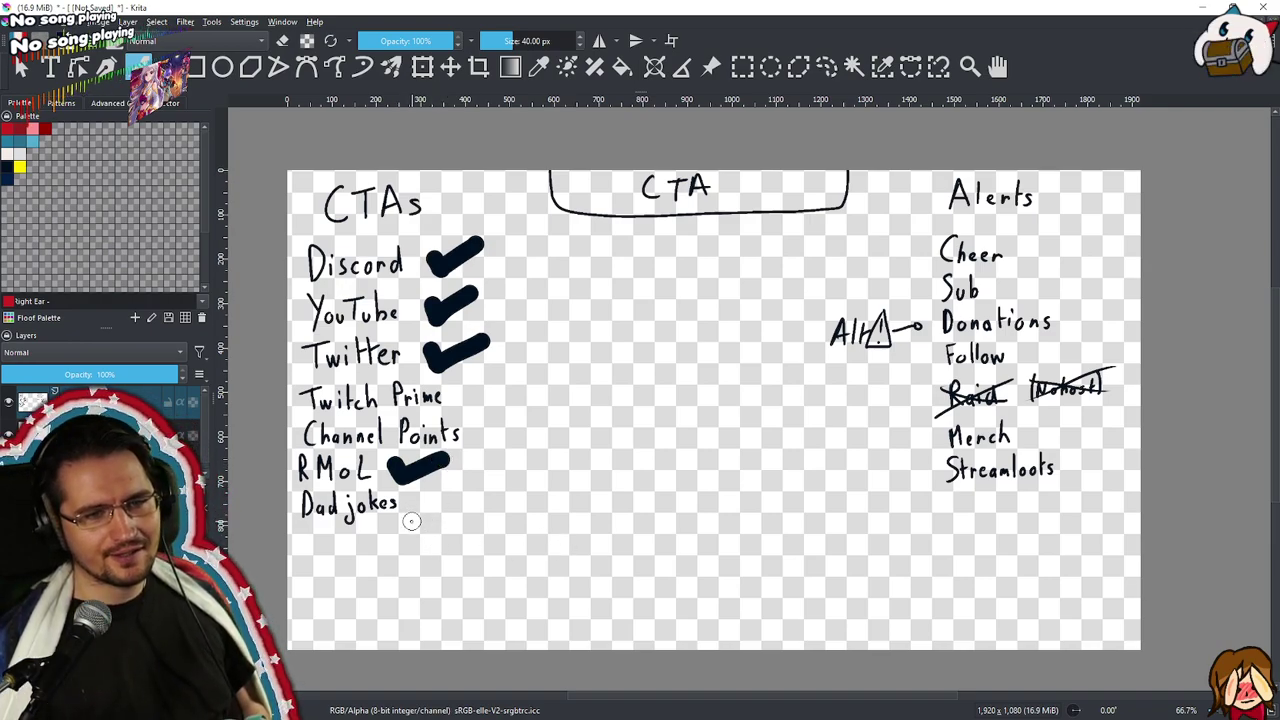
mouse_move(417, 508)
left_mouse_down()
mouse_move(424, 522)
mouse_move(452, 494)
left_mouse_up()
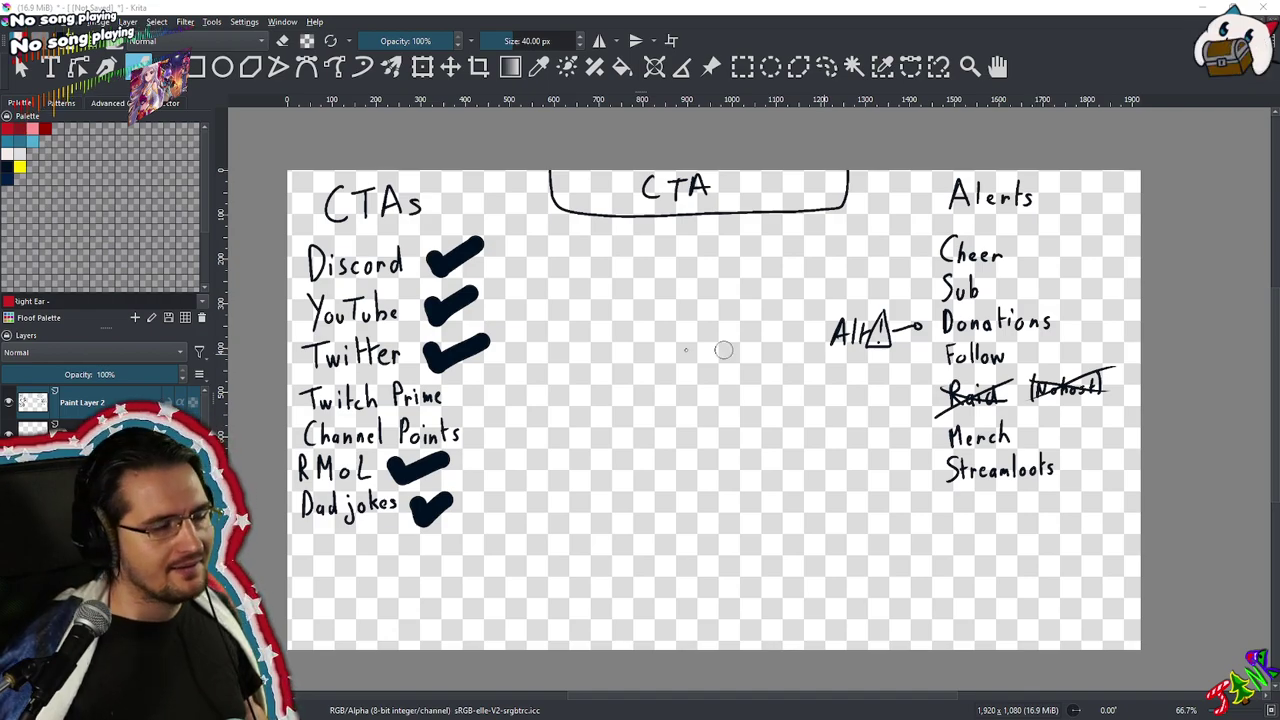
Draw a check mark beside Channel Points and a cross beside Twitch Prime in the CTAs list
left_click(497, 434)
left_click_drag(489, 430, 545, 418)
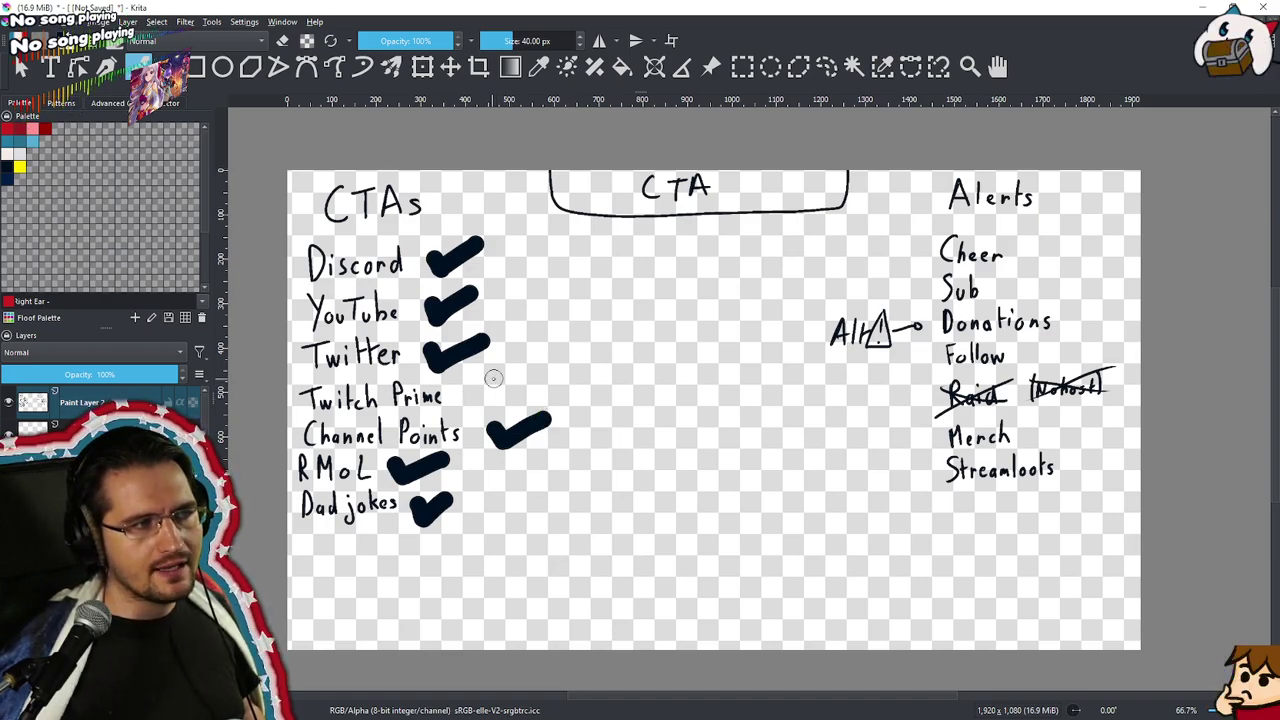
mouse_move(474, 368)
left_mouse_down()
mouse_move(512, 400)
mouse_move(494, 382)
mouse_move(468, 402)
left_mouse_up()
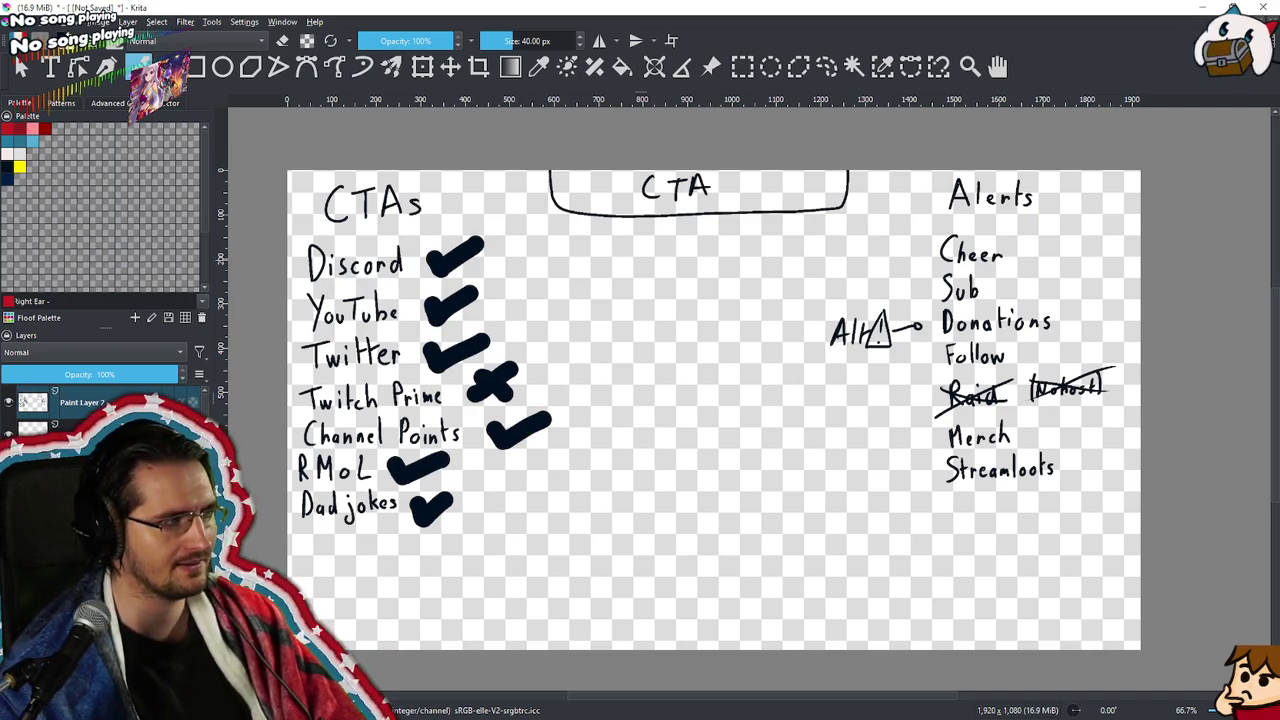
Return to the CTA.kra document and show the "Follow me on !twitter !" banner instead of the "Hey, you" banner
left_click(1245, 21)
left_click(562, 152)
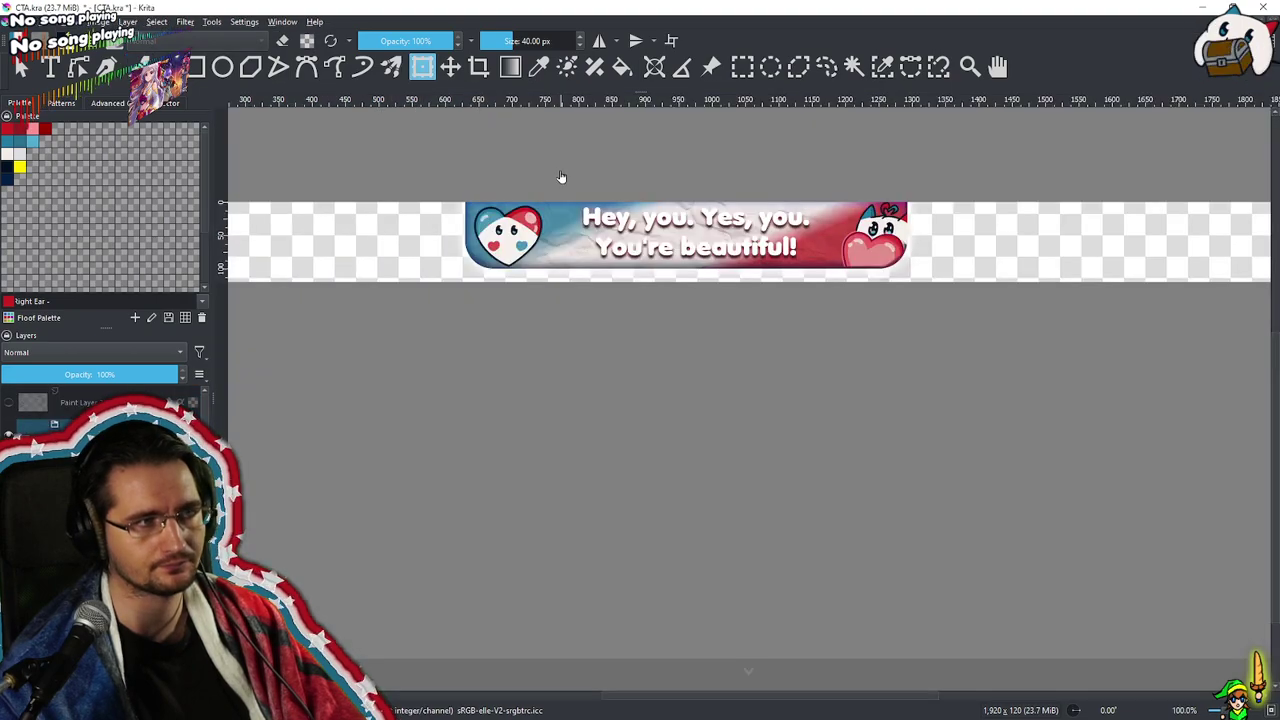
scroll(623, 354, "up", 1)
scroll(702, 299, "down", 1)
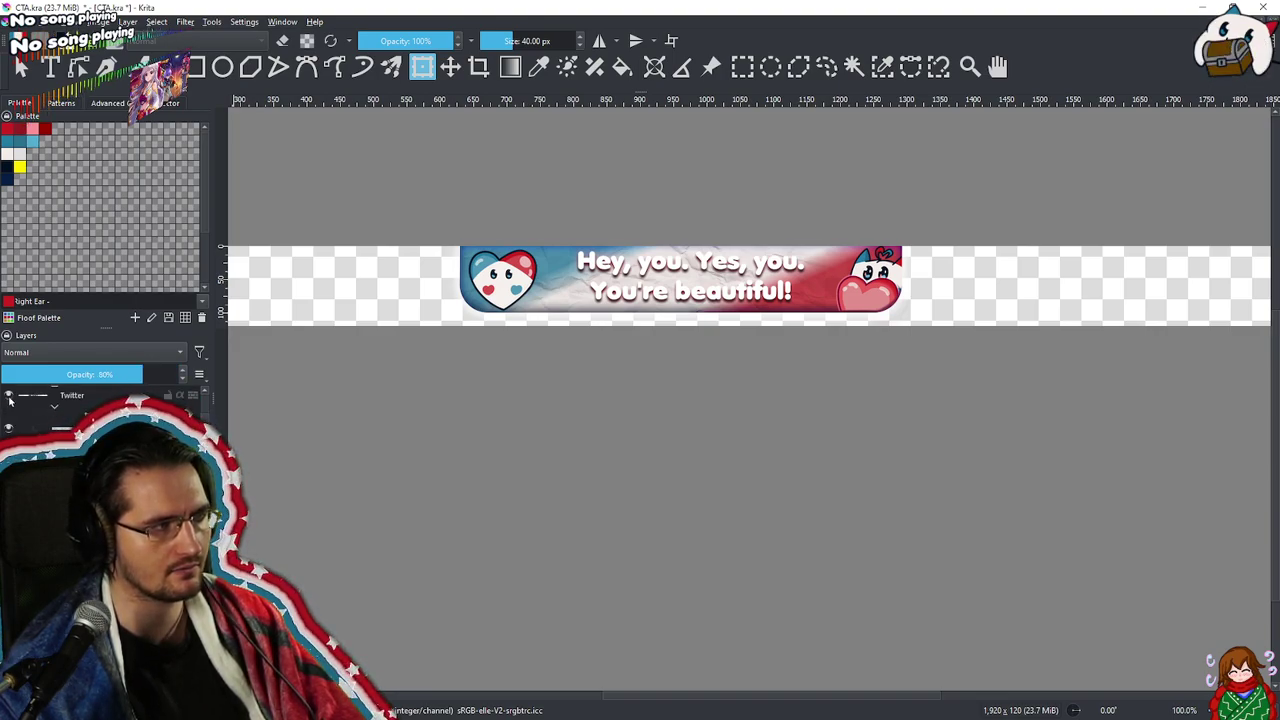
left_click(9, 397)
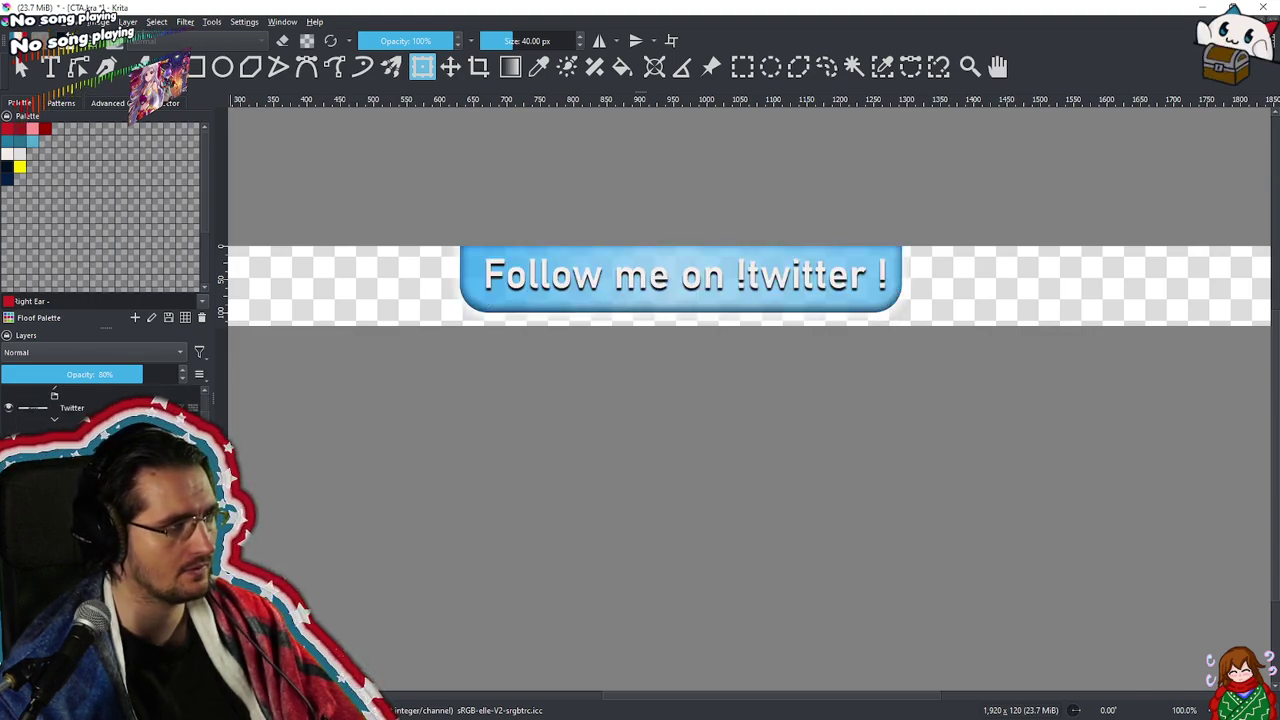
Copy the blue rounded background shape of the Twitter banner and hide the Twitter group
left_click(22, 67)
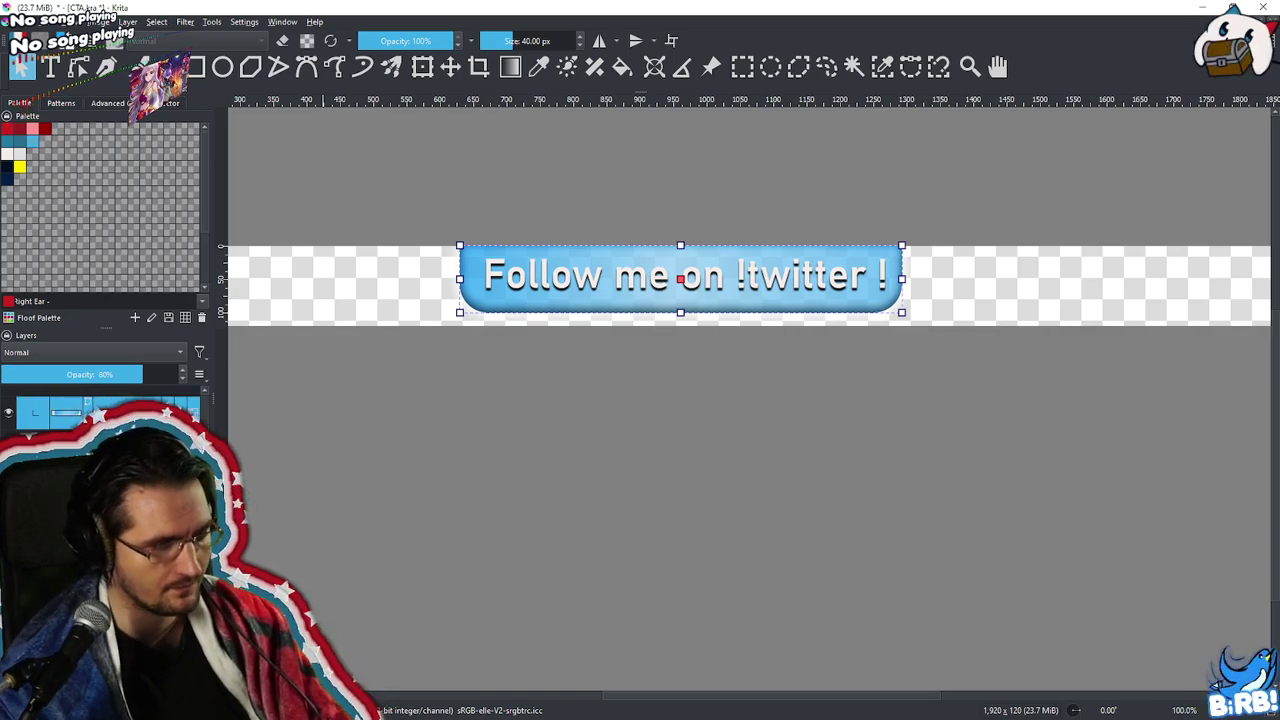
scroll(54, 421, "down", 2)
key("Delete")
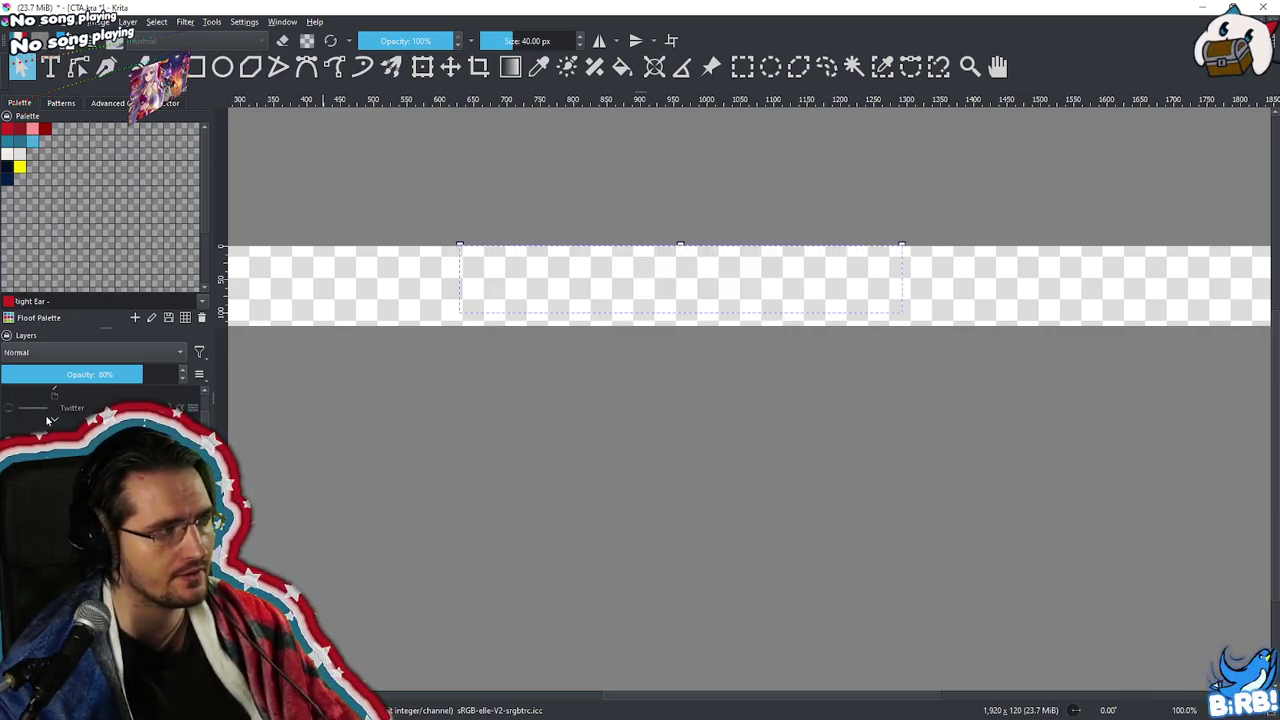
Paste the copied blue banner shape into a new layer group near Paint Layer 2
left_click(90, 402)
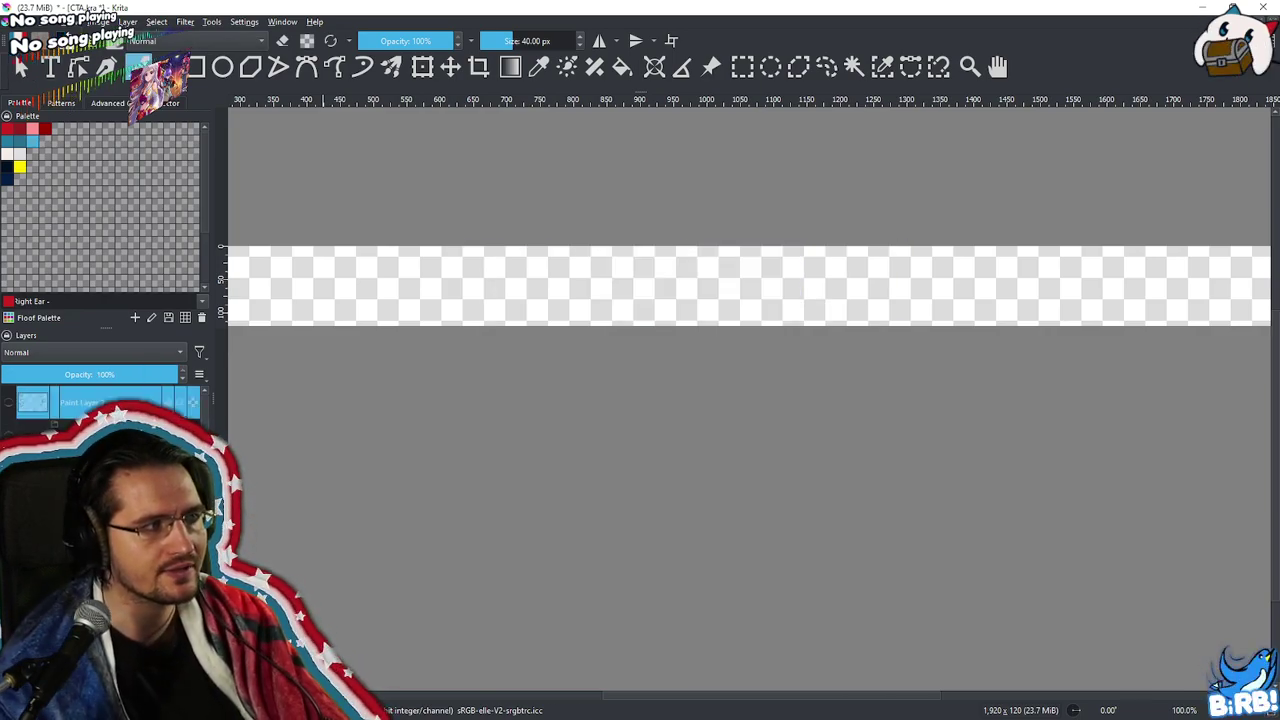
scroll(90, 415, "up", 1)
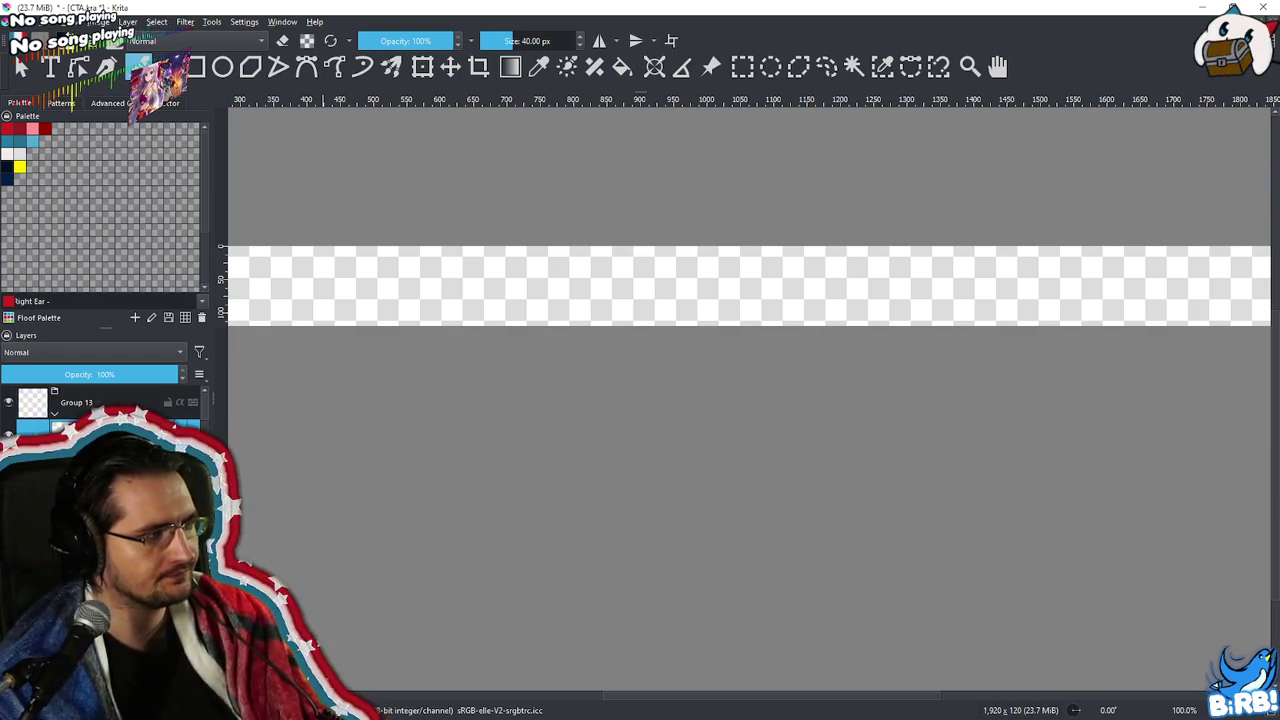
key("ctrl+v")
key("ctrl+g")
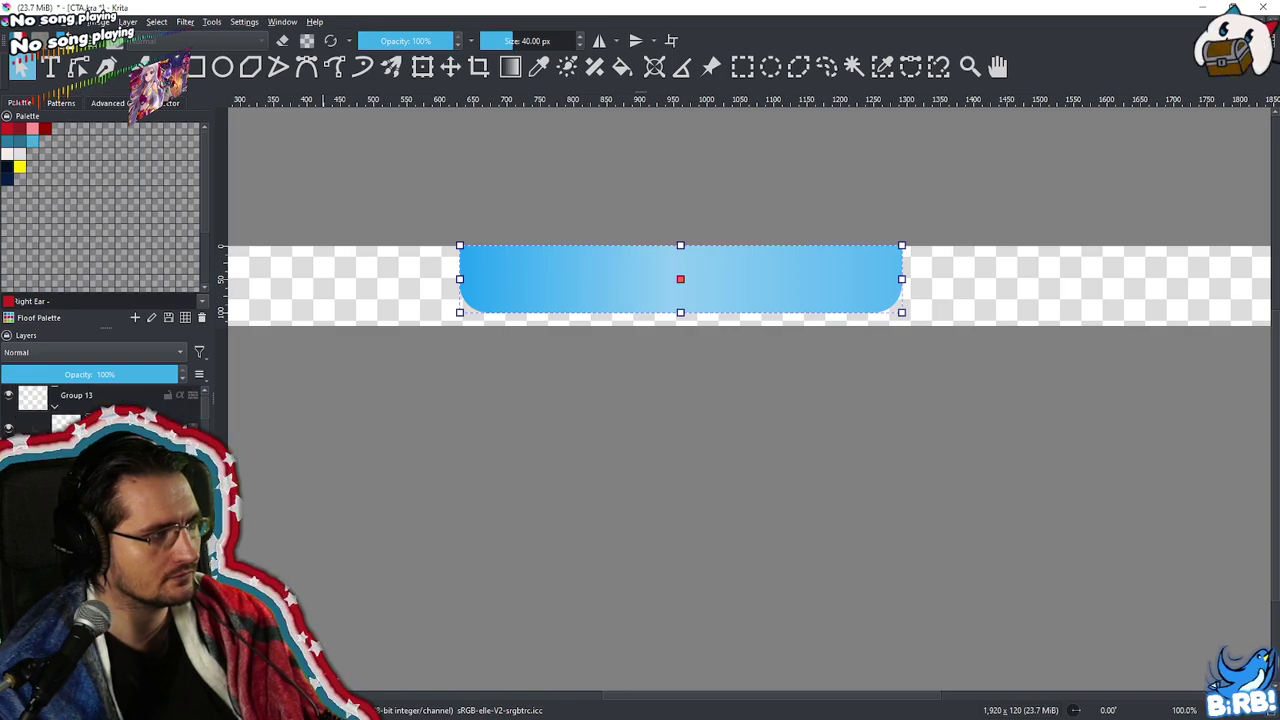
Rename the new layer group as Twitch and select the blue banner shape inside it
double_click(81, 402)
type("Twitch")
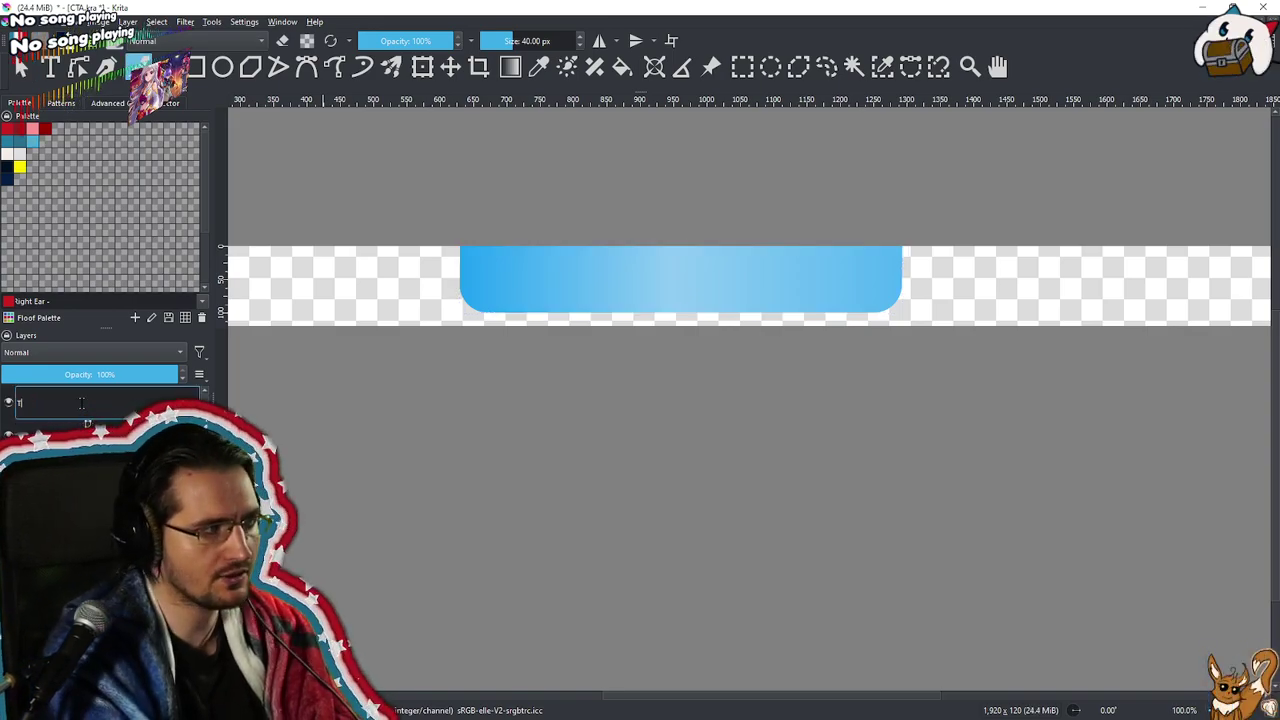
key("Return")
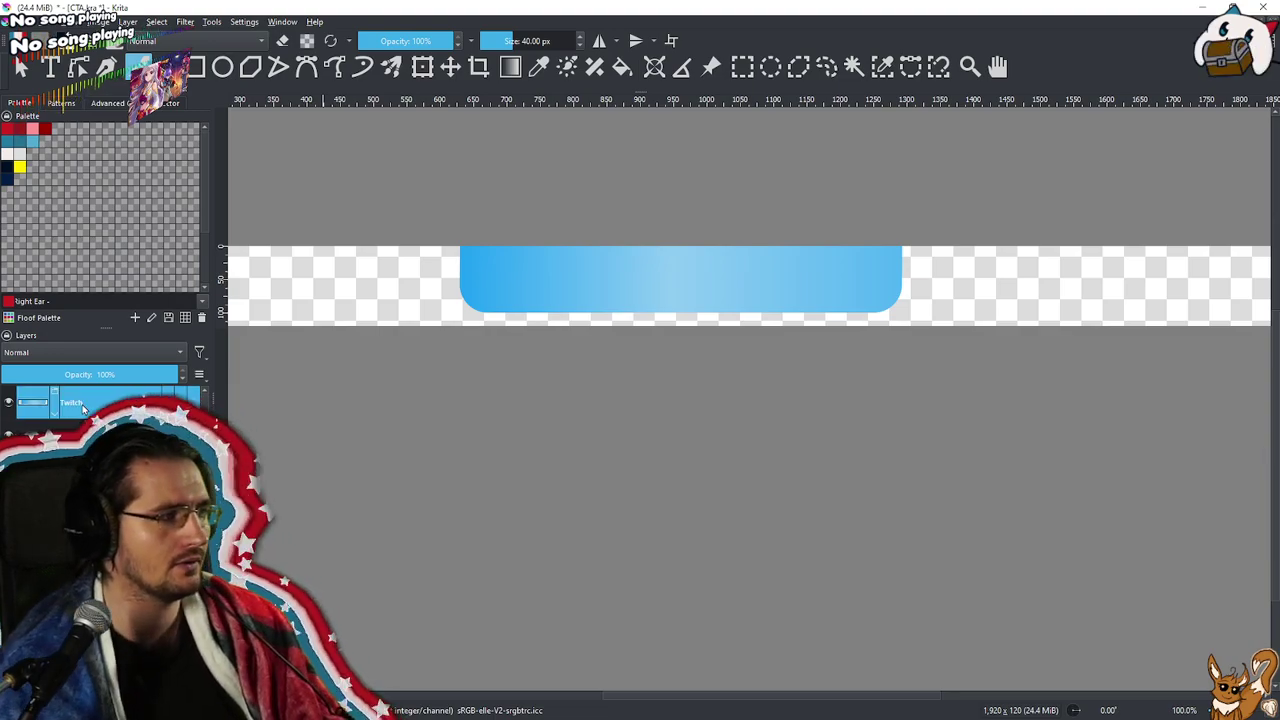
scroll(82, 404, "down", 1)
scroll(82, 404, "up", 1)
left_click(82, 427)
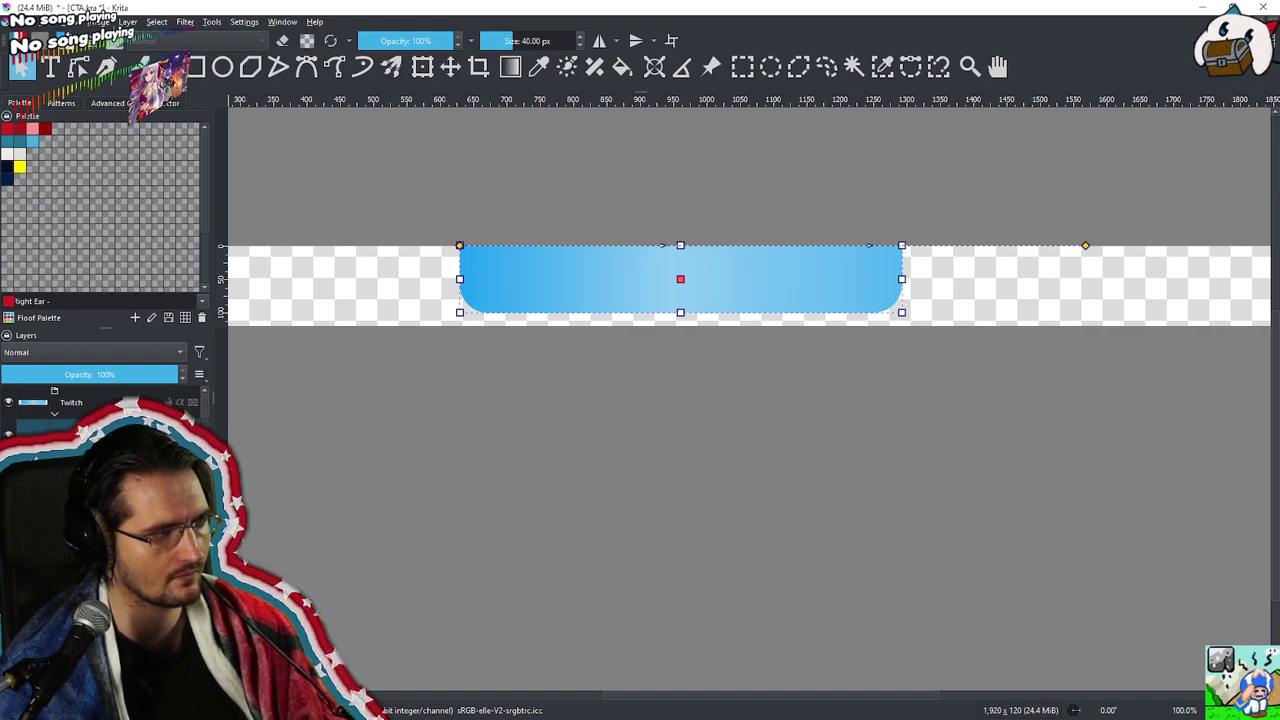
Set the first gradient stop of the banner shape in the Twitch group to the purple #6441A5
double_click(336, 584)
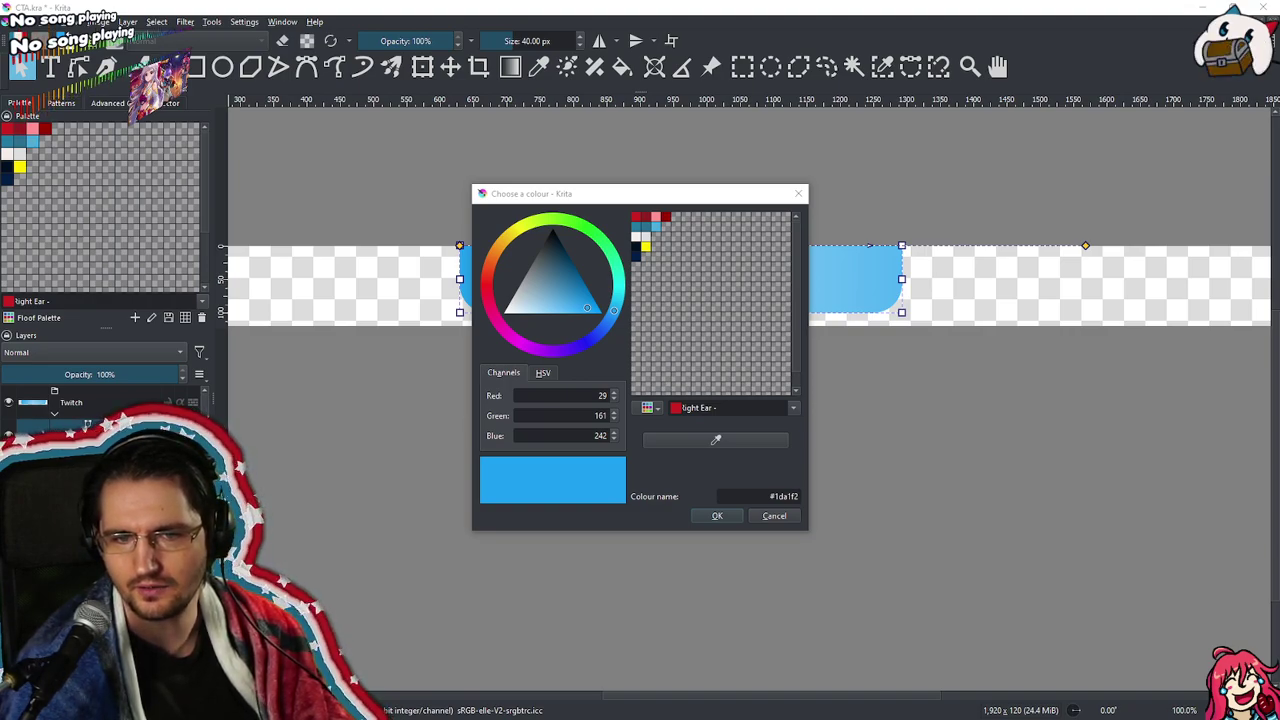
left_click(773, 495)
type("#644")
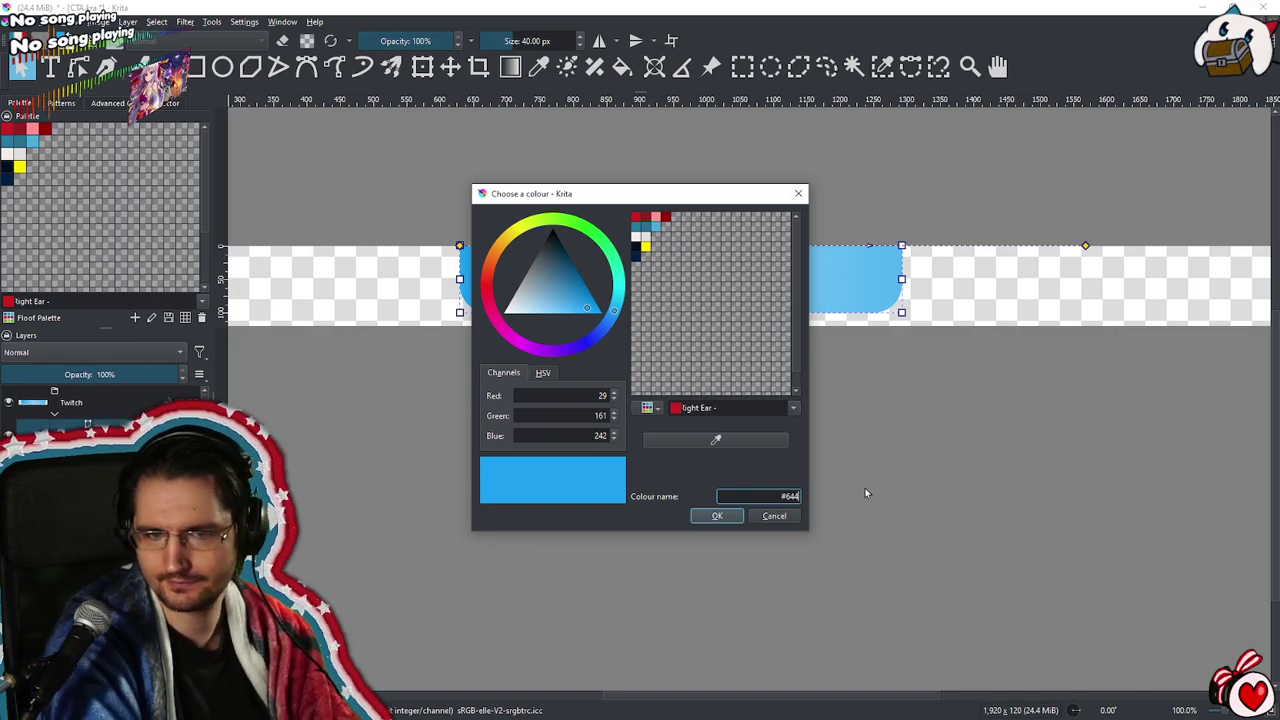
type("1a5")
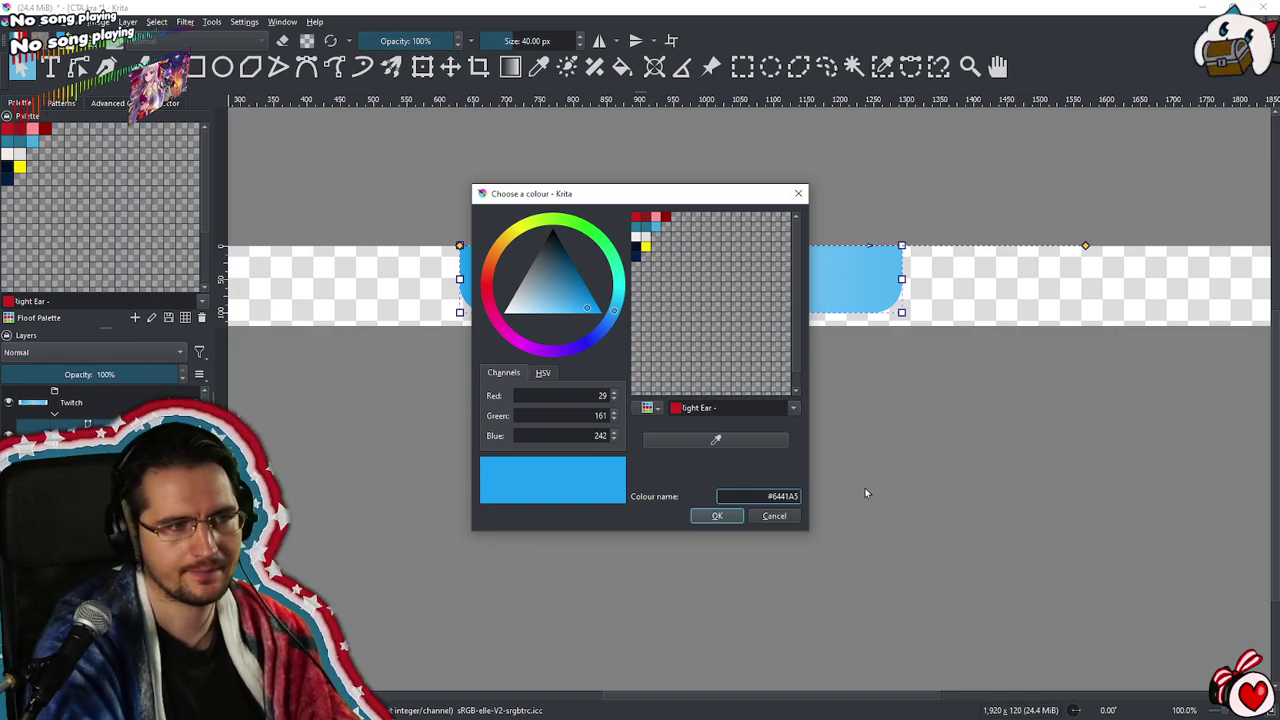
key("Return")
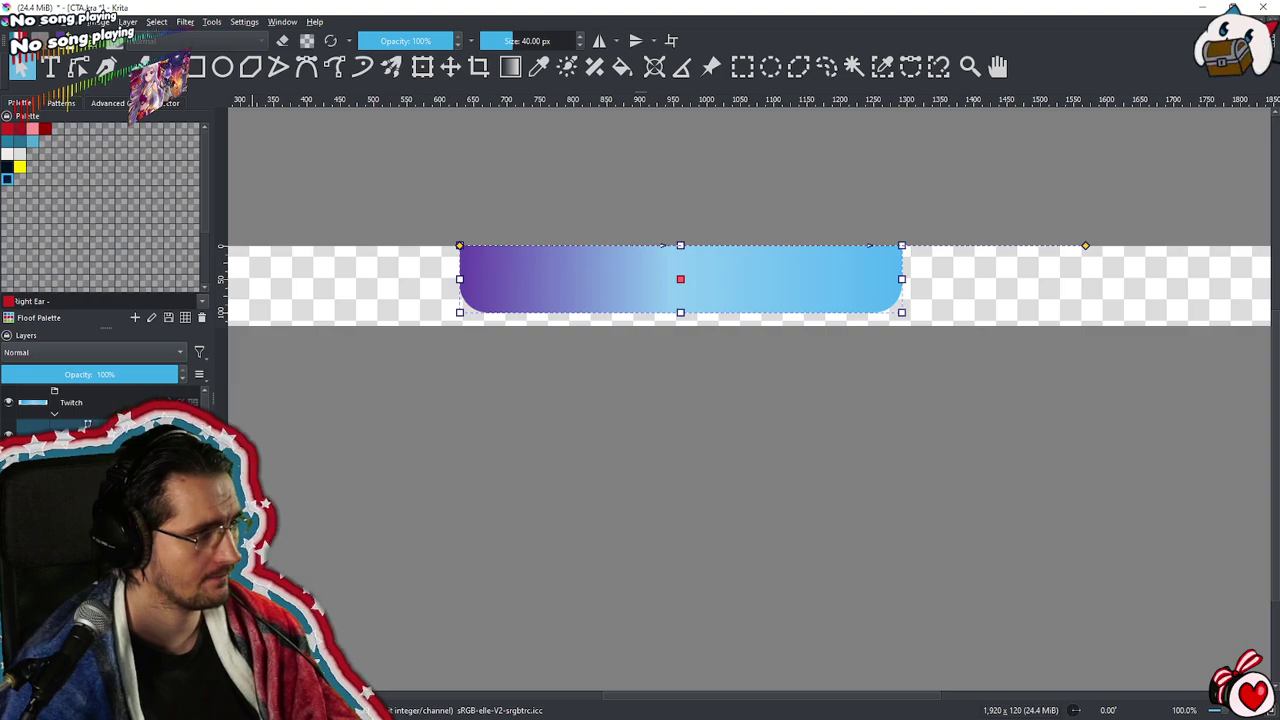
Copy the colour code #6441a5 from the first gradient stop and apply it to the end stop of the banner's gradient
double_click(459, 245)
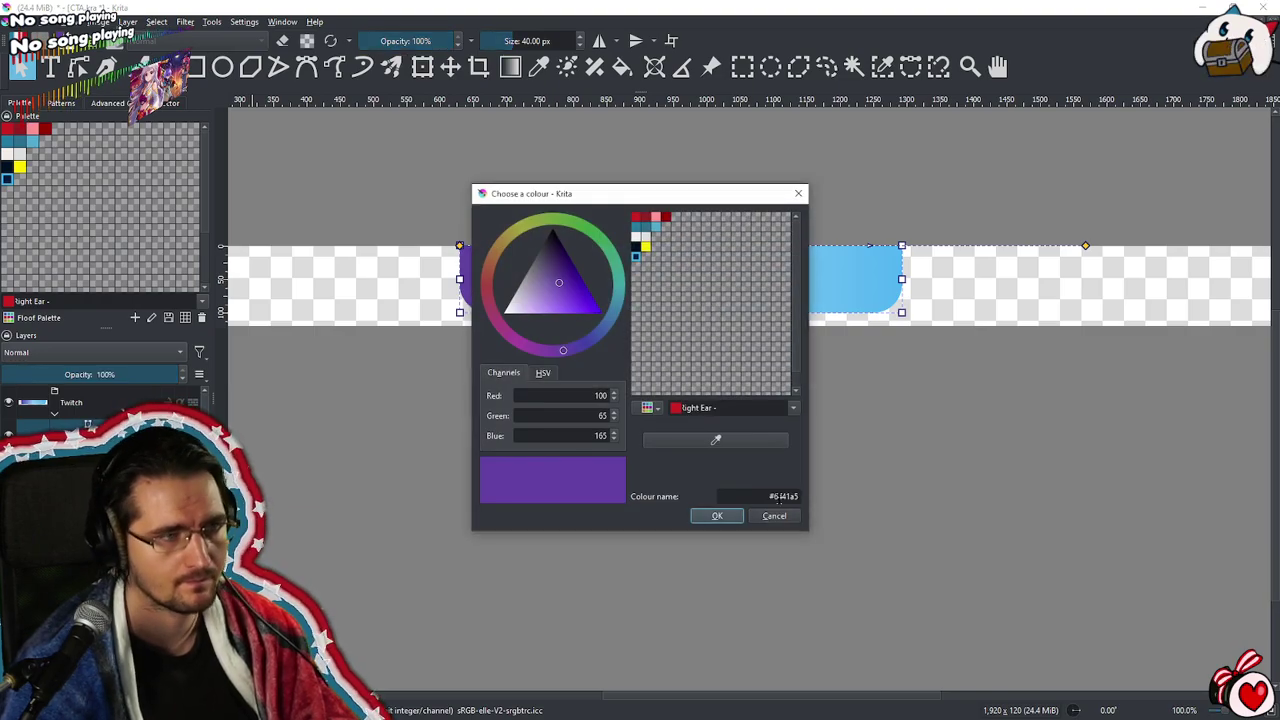
left_click(797, 496)
key("ctrl+c")
left_click(717, 515)
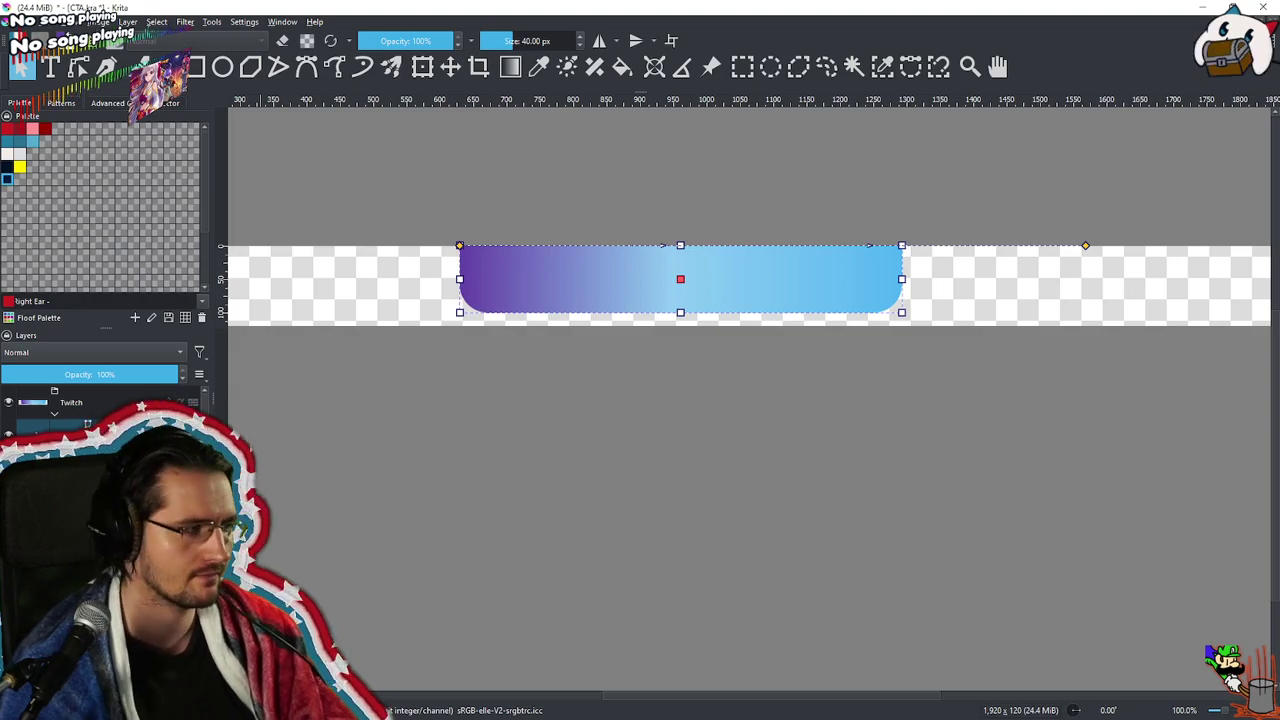
double_click(1085, 245)
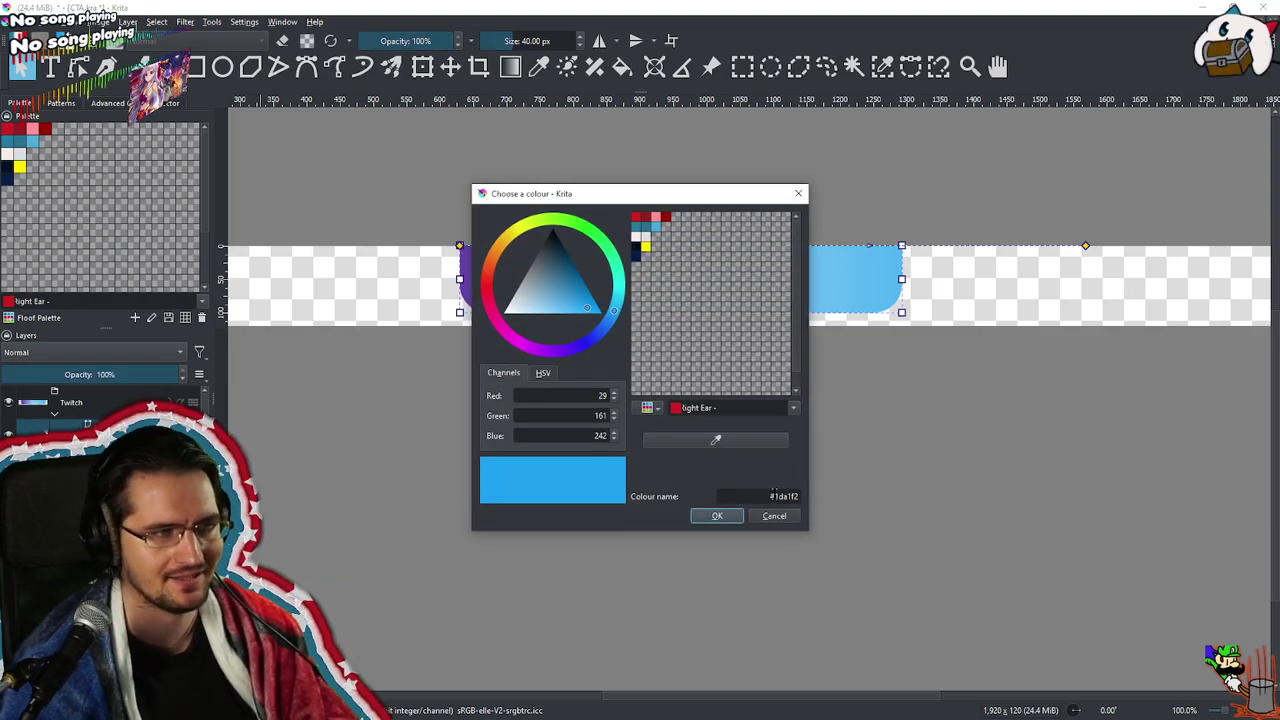
left_click(774, 494)
left_click(717, 516)
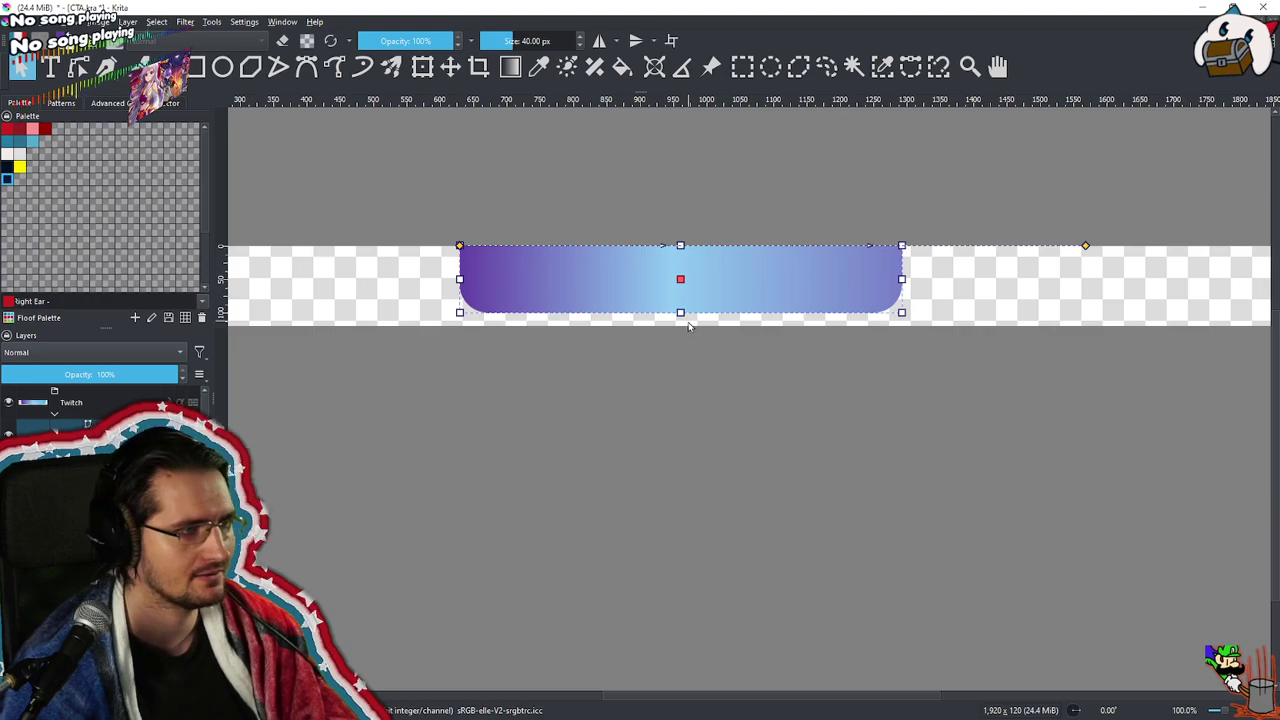
Give the gradient's middle stop the copied #6441a5 purple and lighten it to a pale purple of about #c8adfa
double_click(1085, 245)
left_click(777, 494)
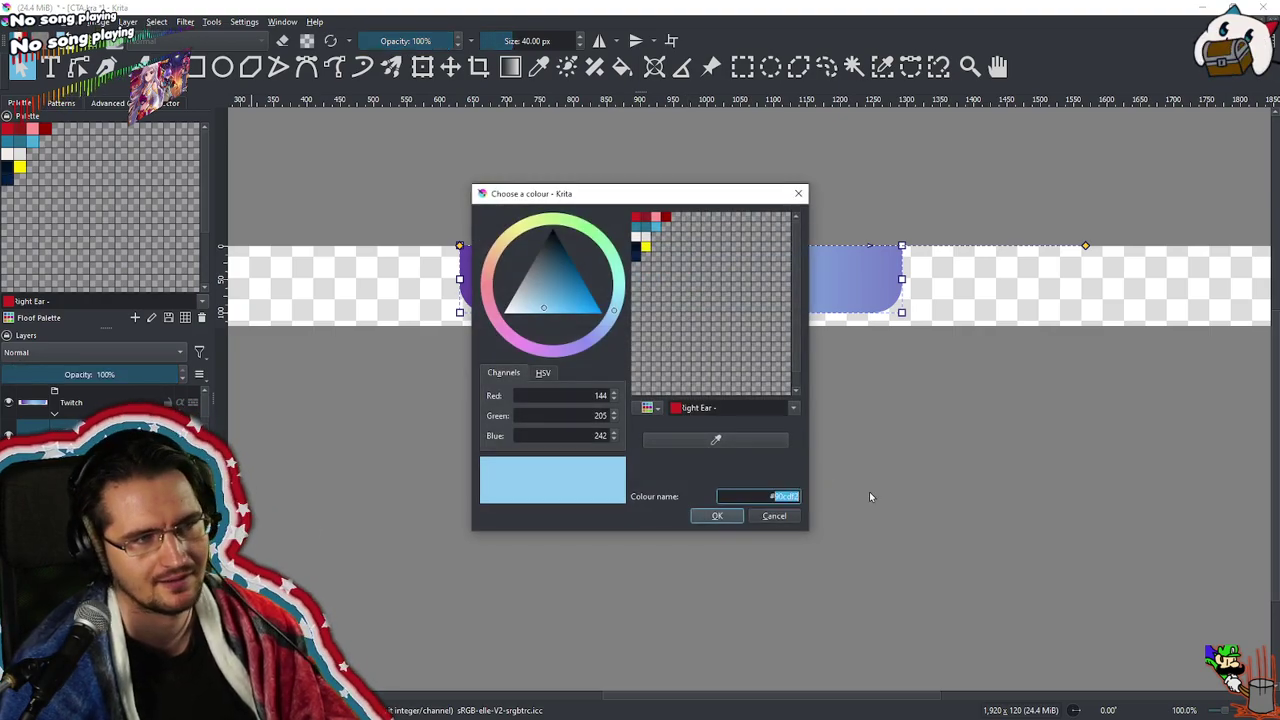
key("ctrl+v")
left_click(715, 516)
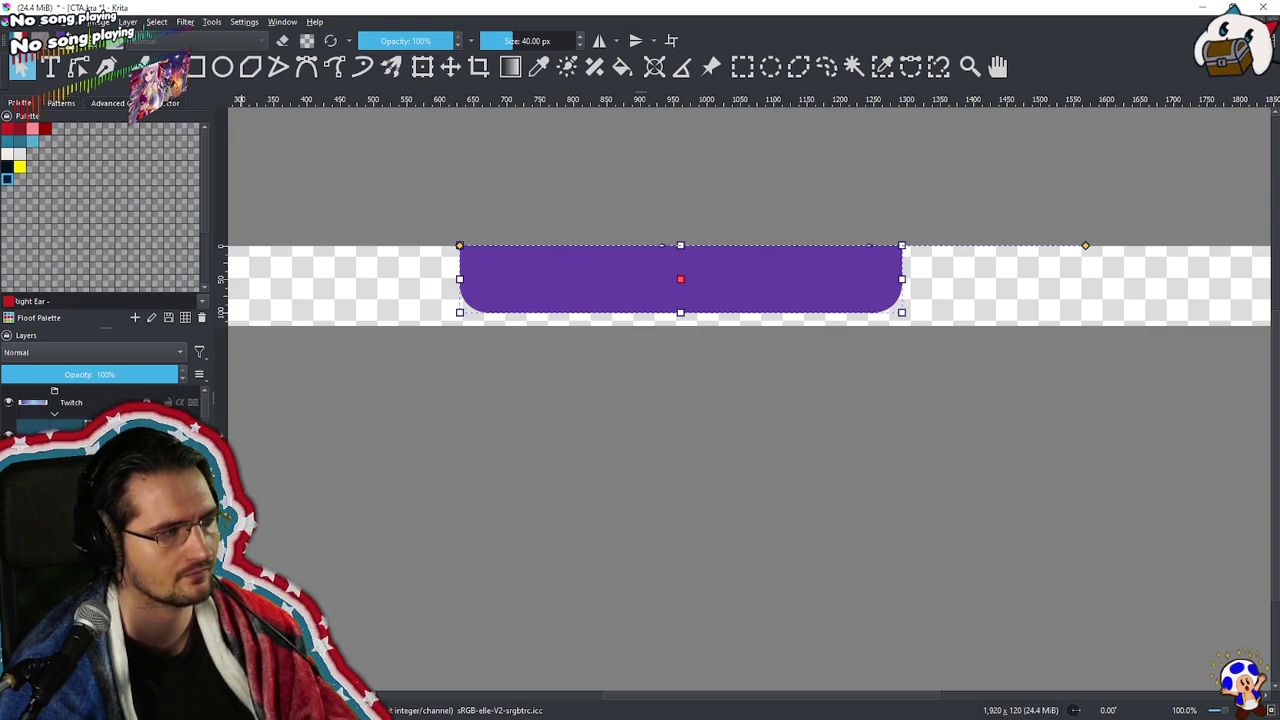
left_click(534, 264)
left_click(544, 294)
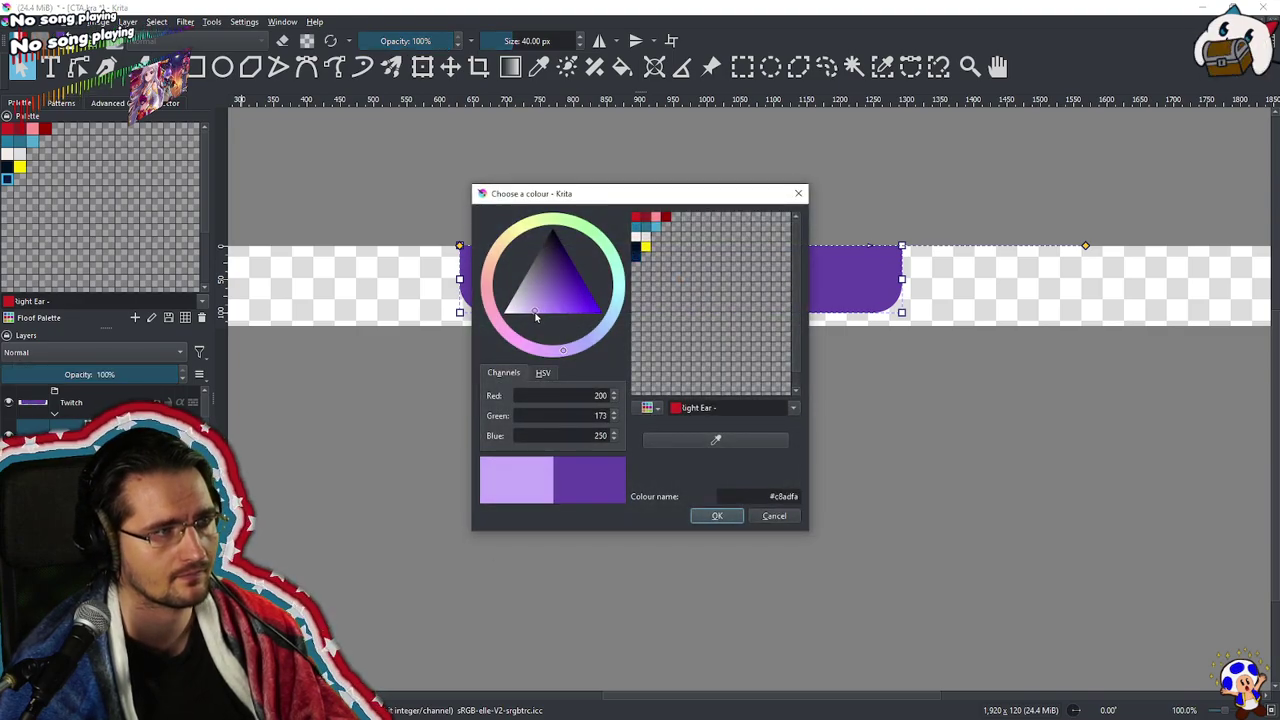
left_click(720, 516)
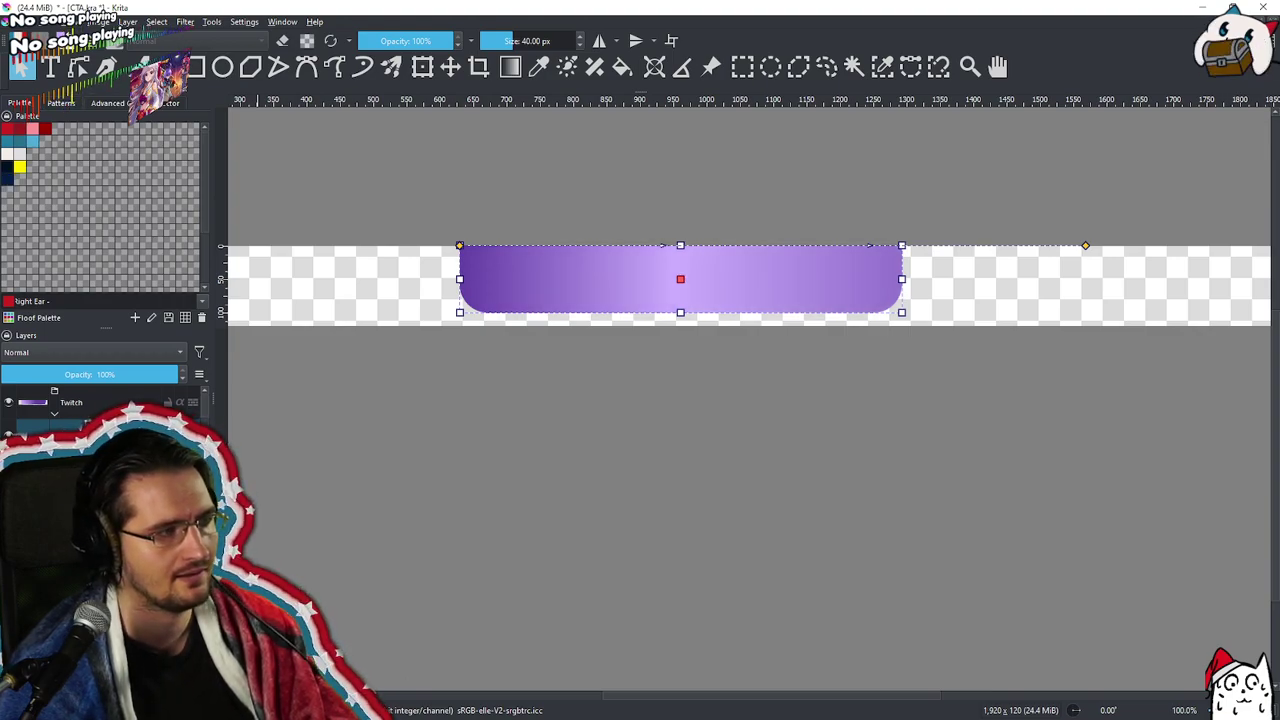
scroll(685, 462, "down", 3)
scroll(679, 461, "up", 3)
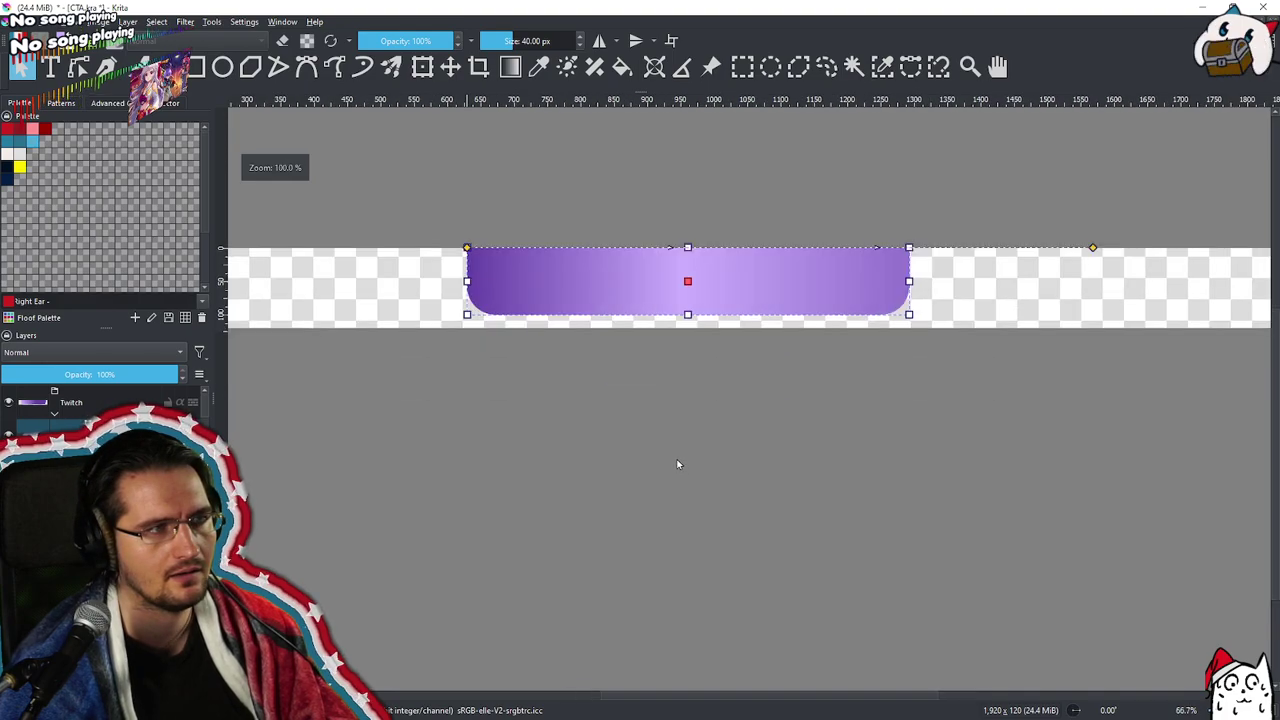
left_click(677, 464)
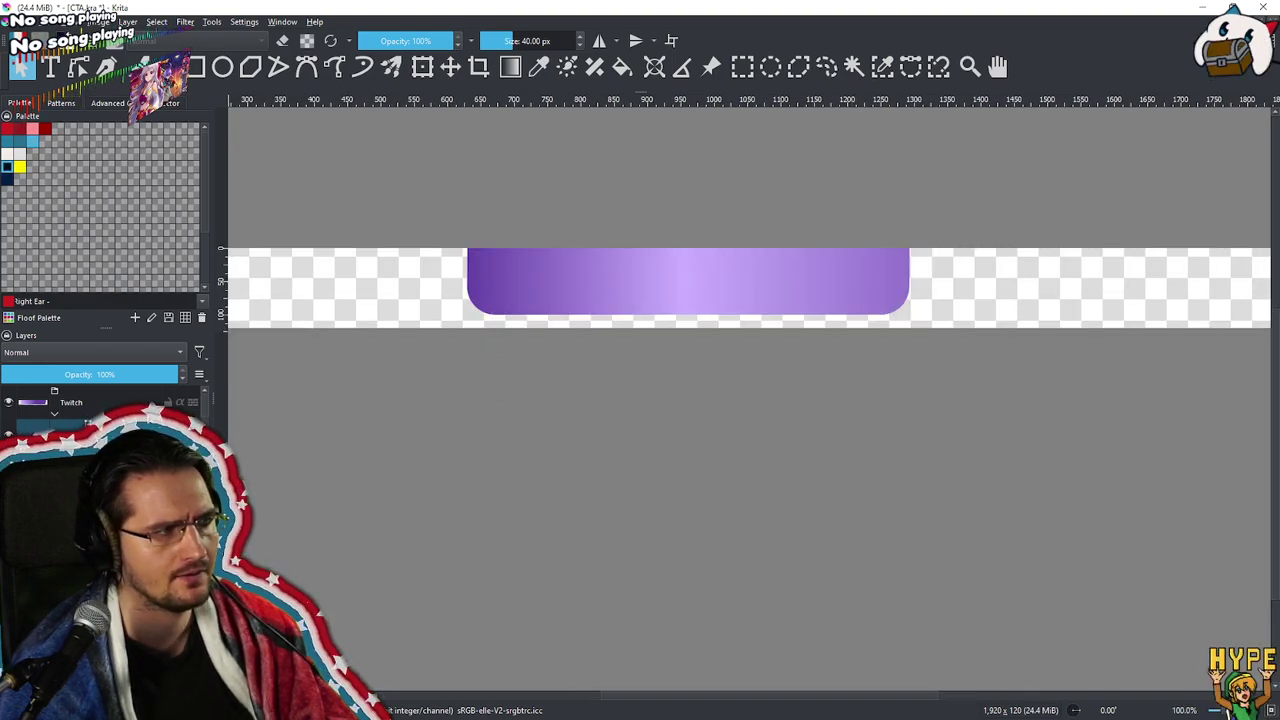
left_click(716, 305)
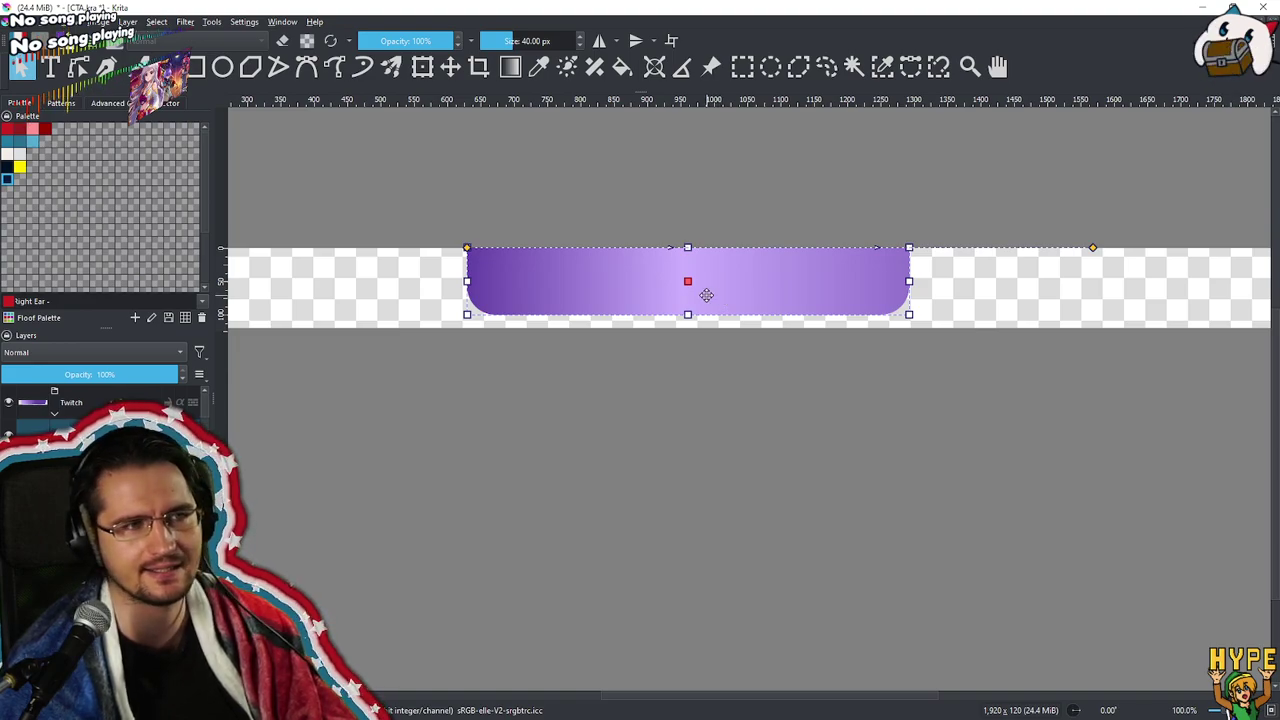
left_click(665, 389)
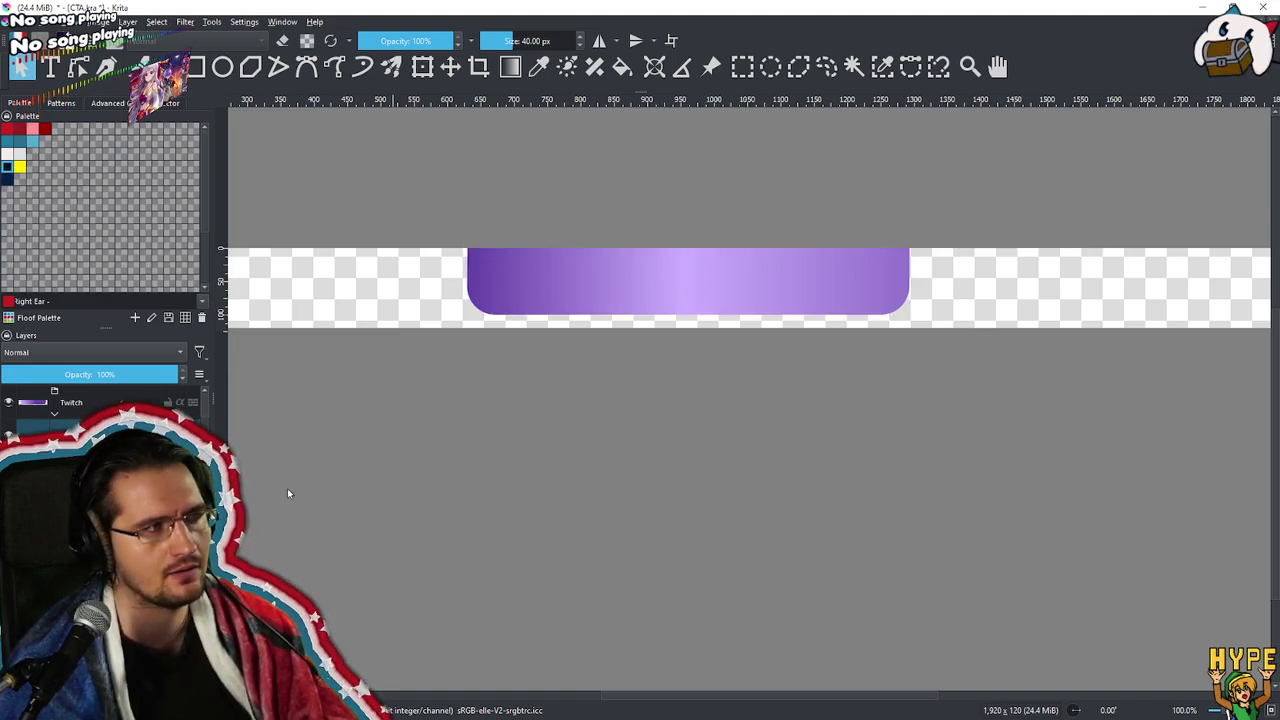
key("b")
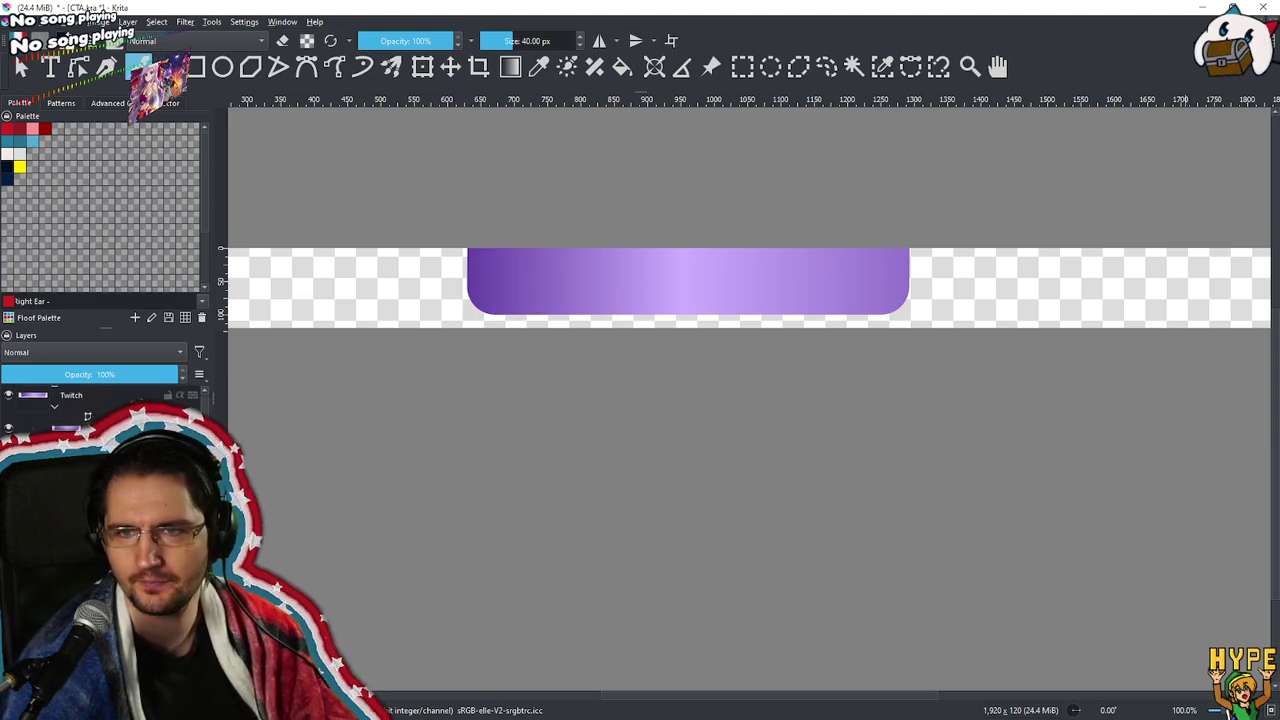
key("alt+Tab")
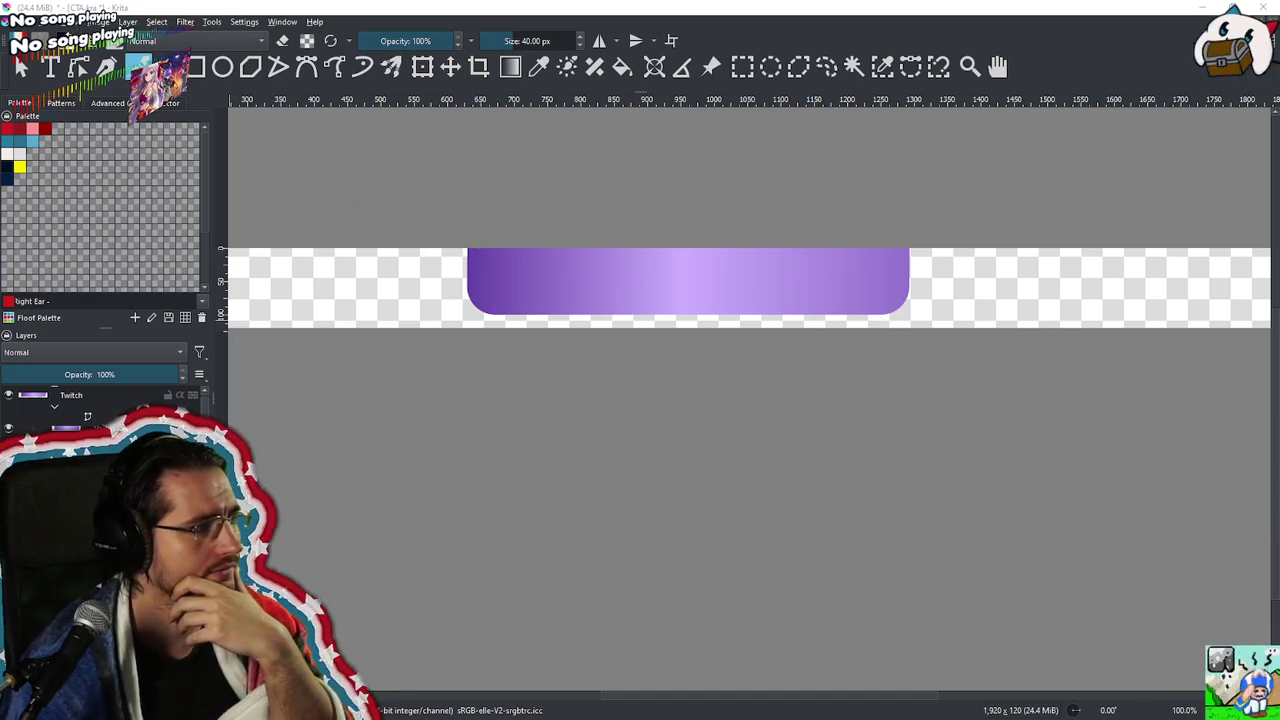
Create a new text object over the purple banner and try to set its font to Roober
key("alt+Tab")
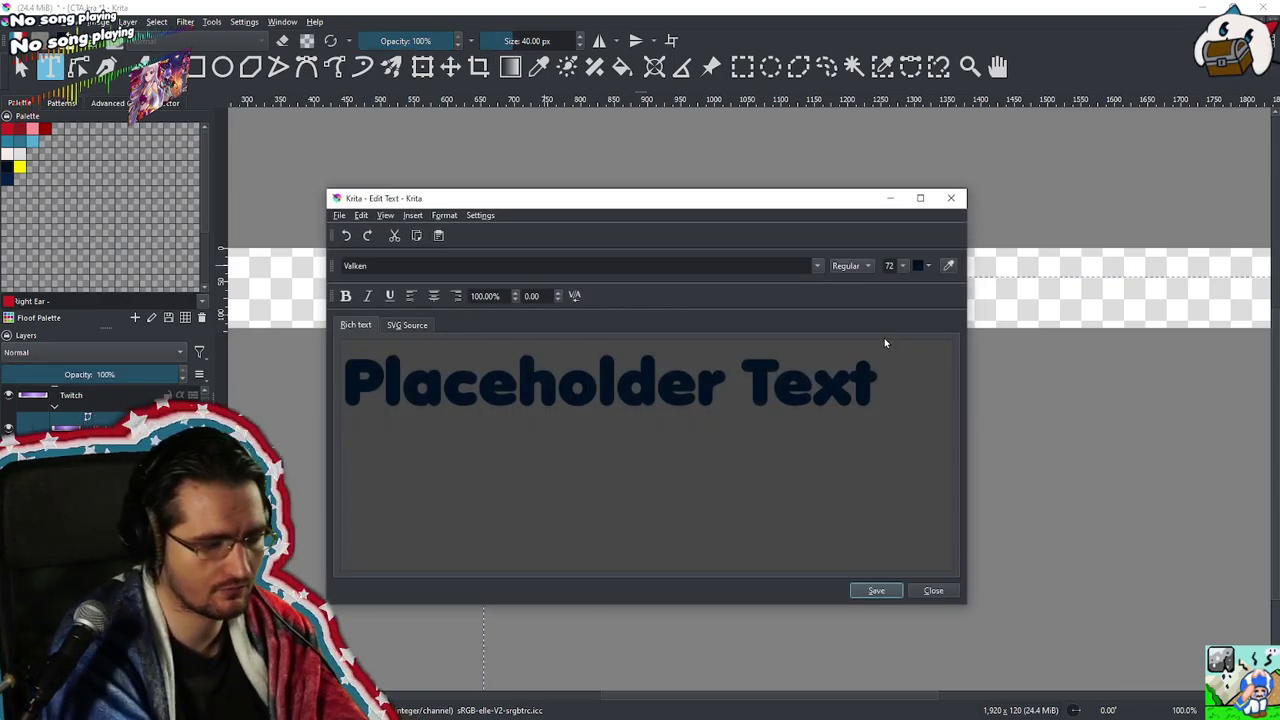
left_click(616, 265)
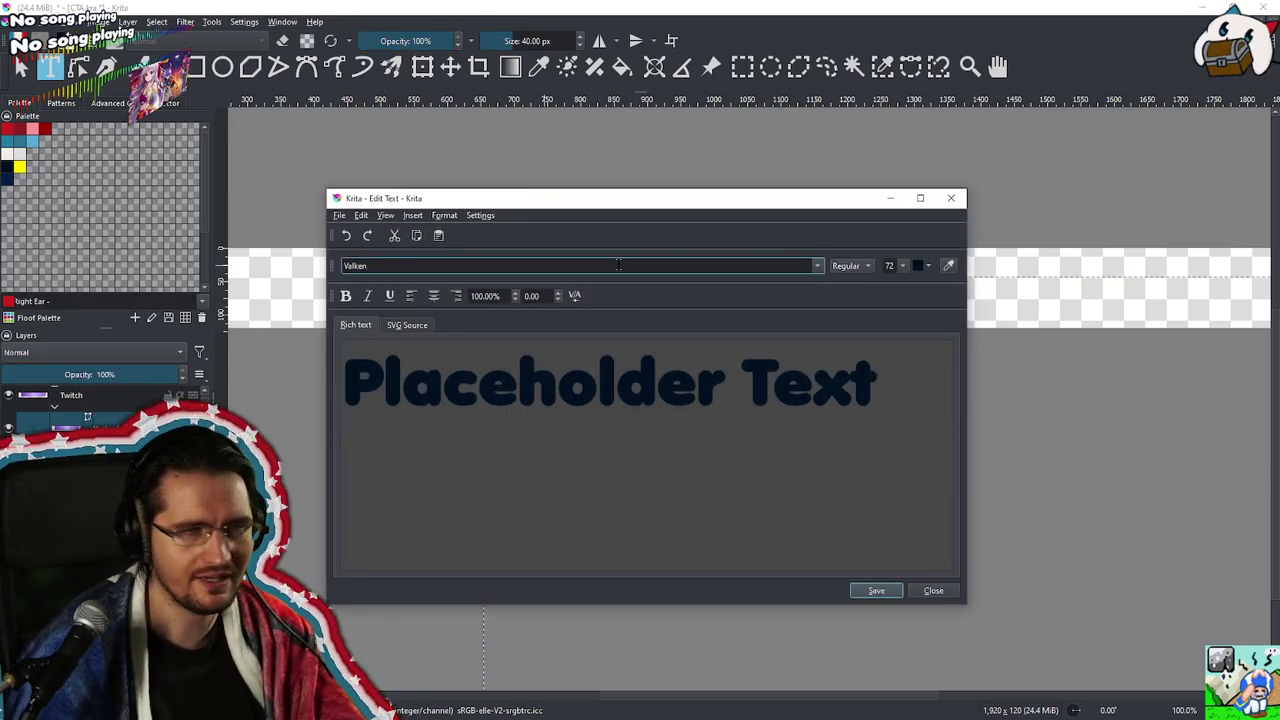
double_click(618, 265)
type("Roober")
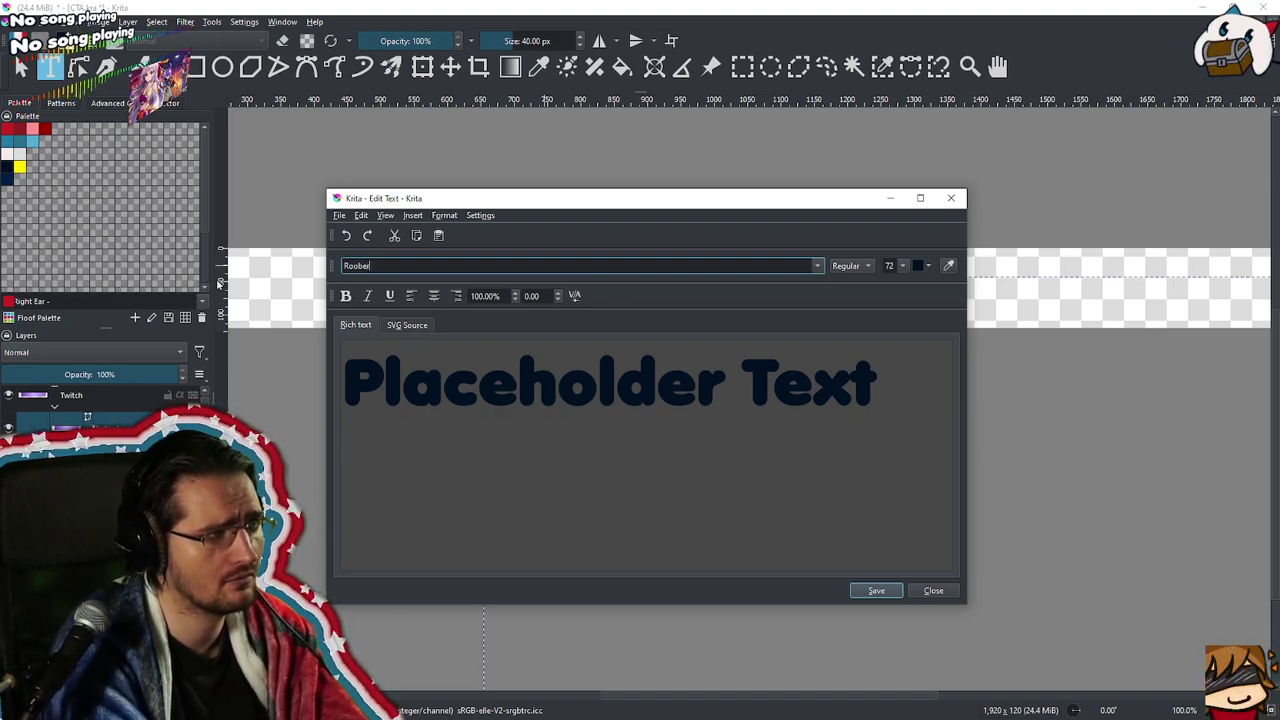
key("Return")
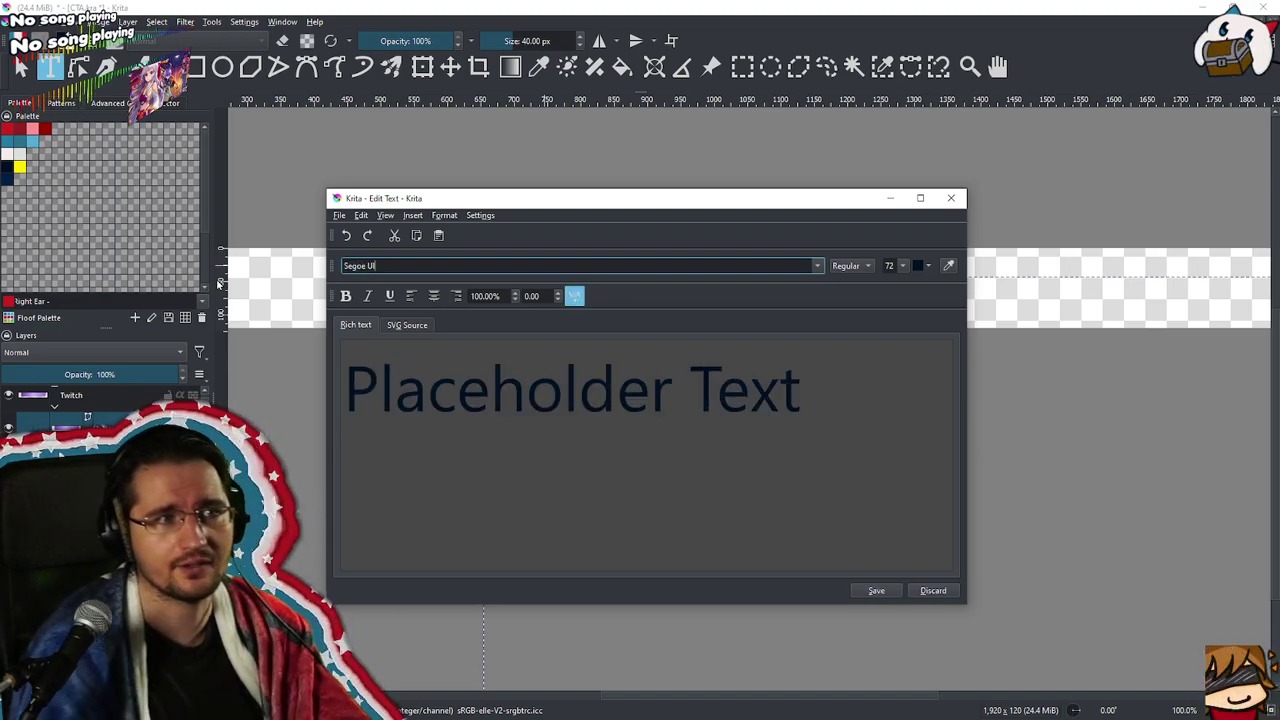
Browse the available fonts and set the placeholder text's font to Comic Sans MS
left_click(816, 265)
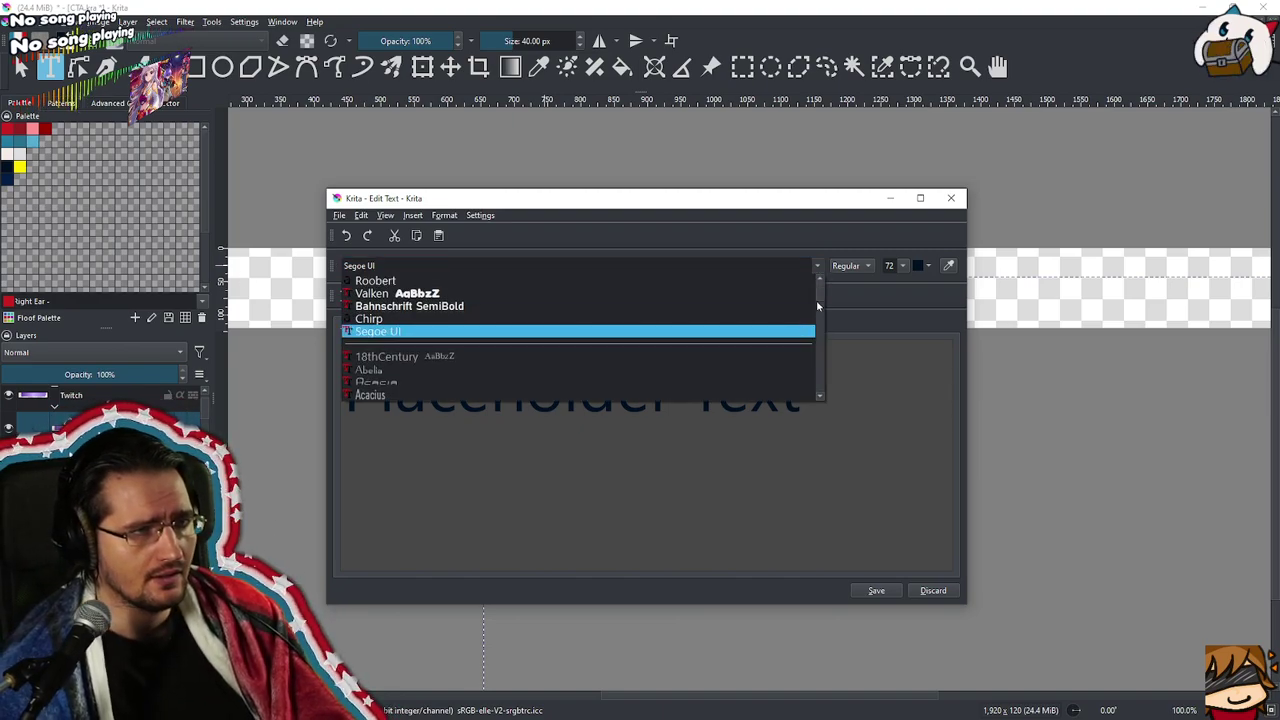
scroll(820, 300, "down", 2)
scroll(820, 295, "up", 2)
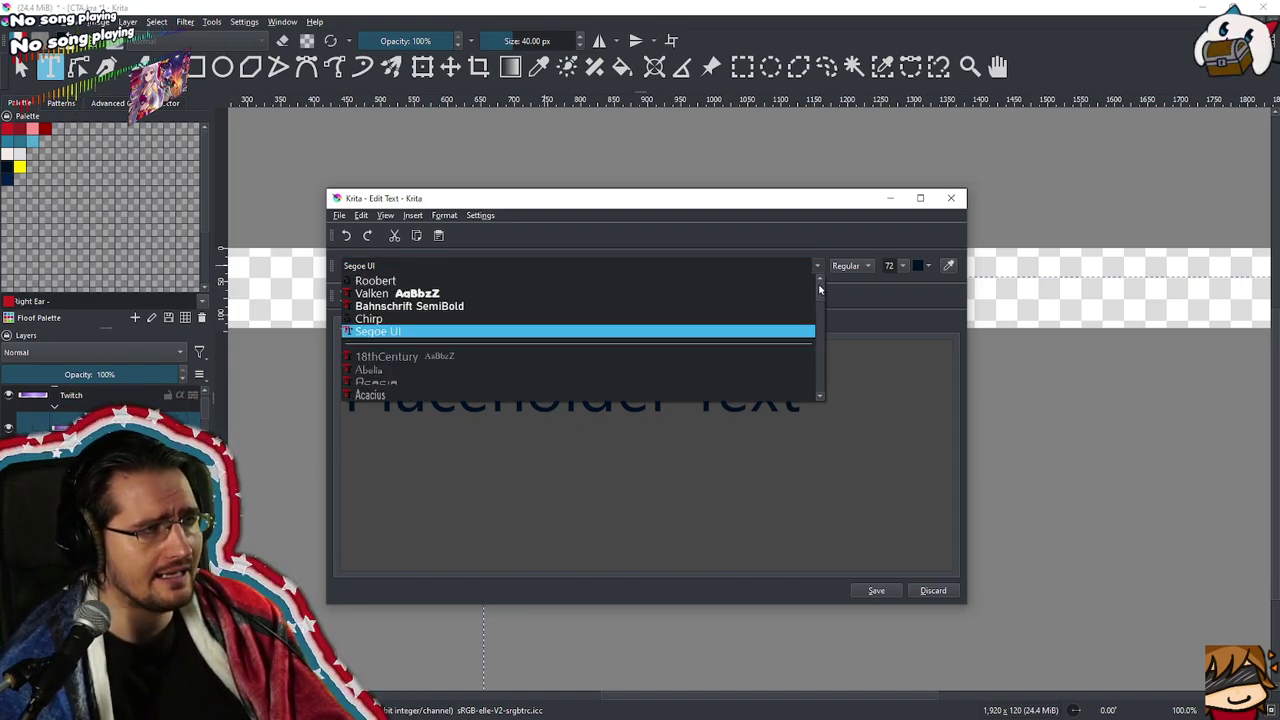
scroll(820, 295, "down", 3)
scroll(820, 295, "up", 3)
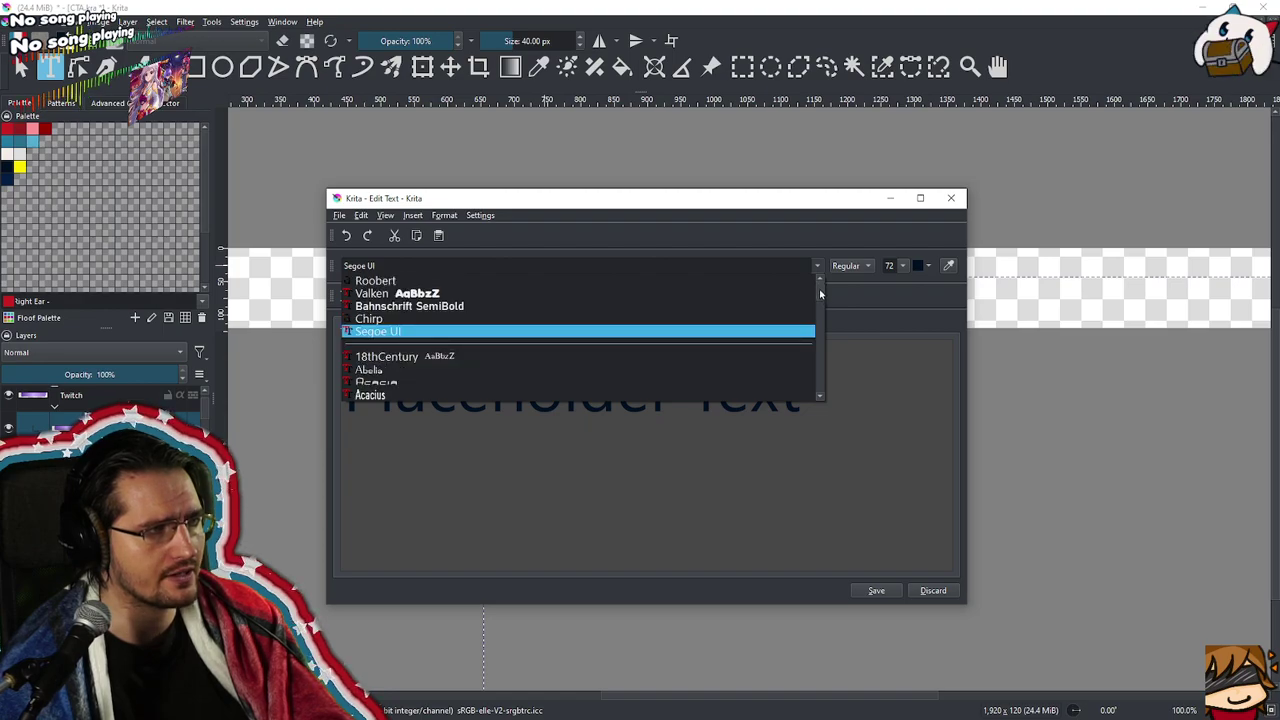
scroll(490, 350, "down", 4)
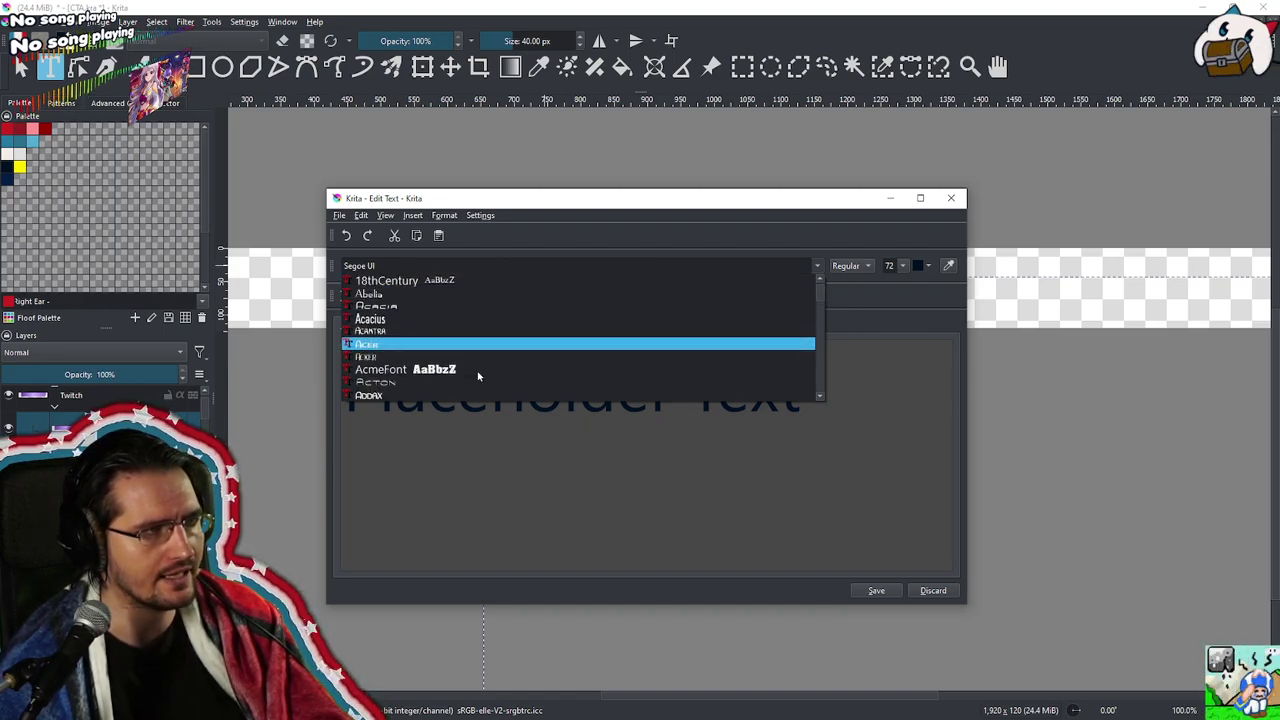
scroll(481, 374, "down", 6)
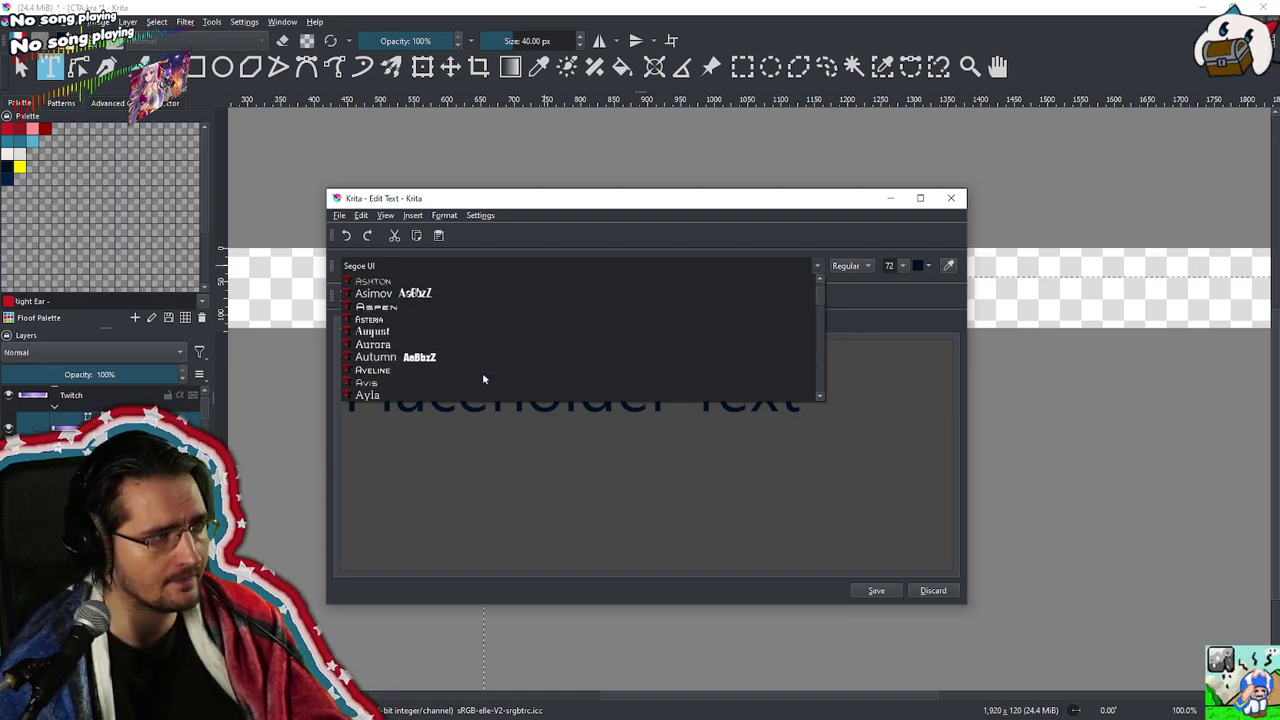
scroll(482, 372, "down", 7)
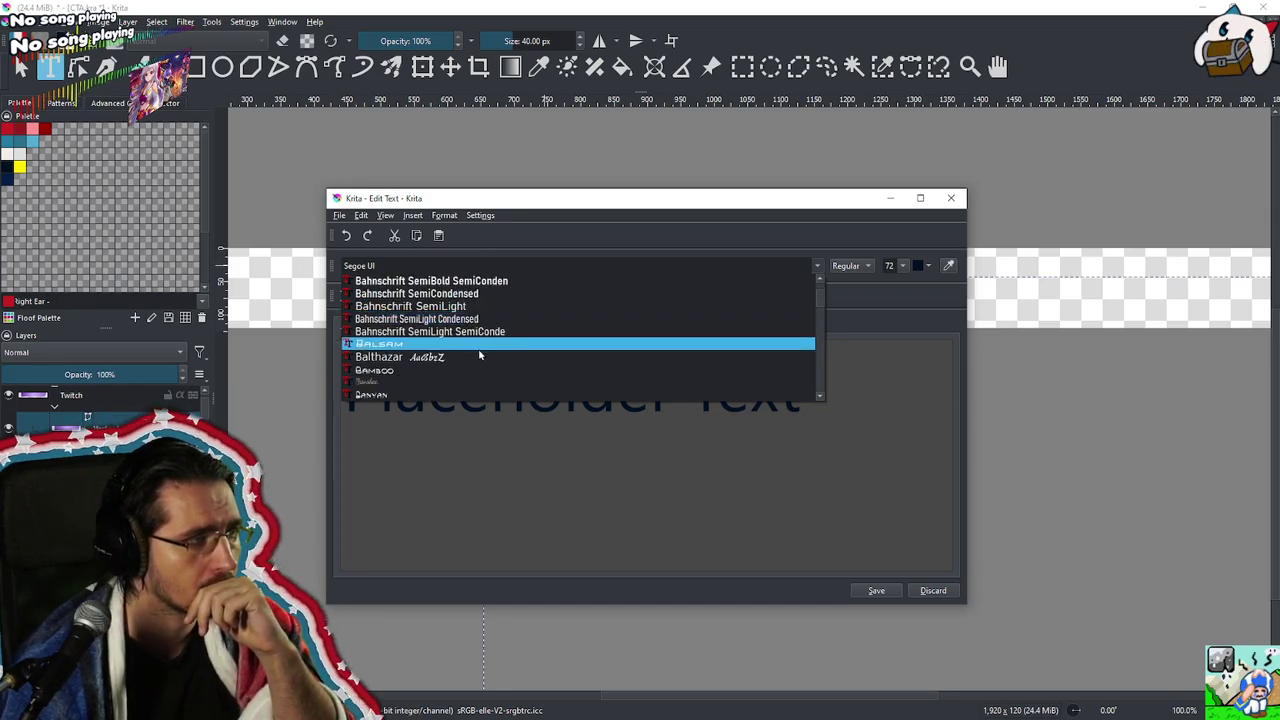
scroll(479, 358, "down", 4)
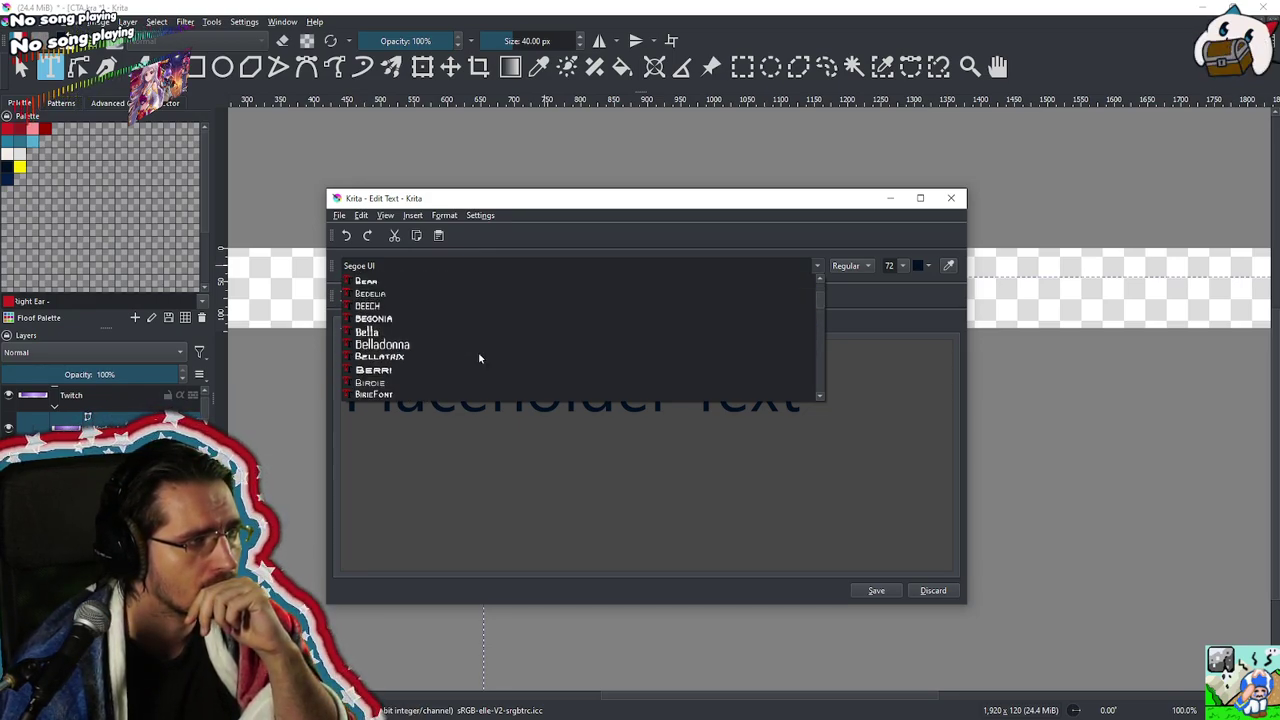
scroll(477, 355, "down", 10)
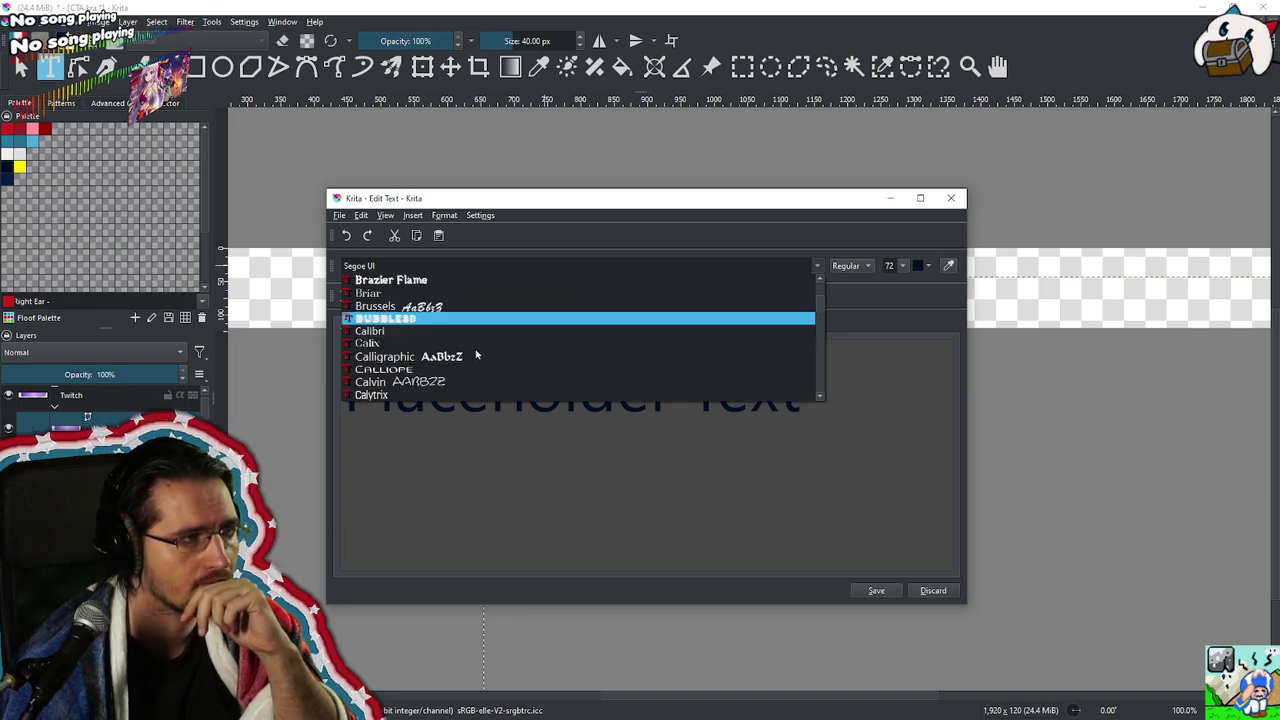
scroll(476, 354, "up", 4)
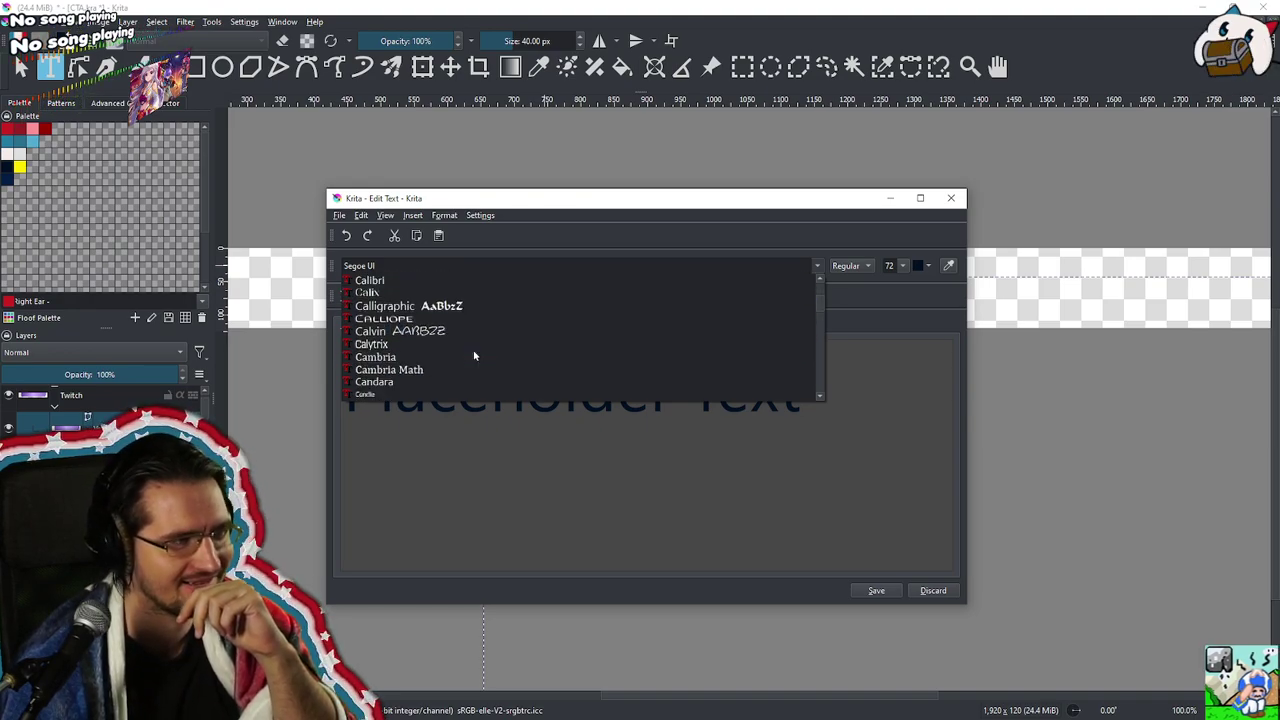
scroll(474, 356, "down", 10)
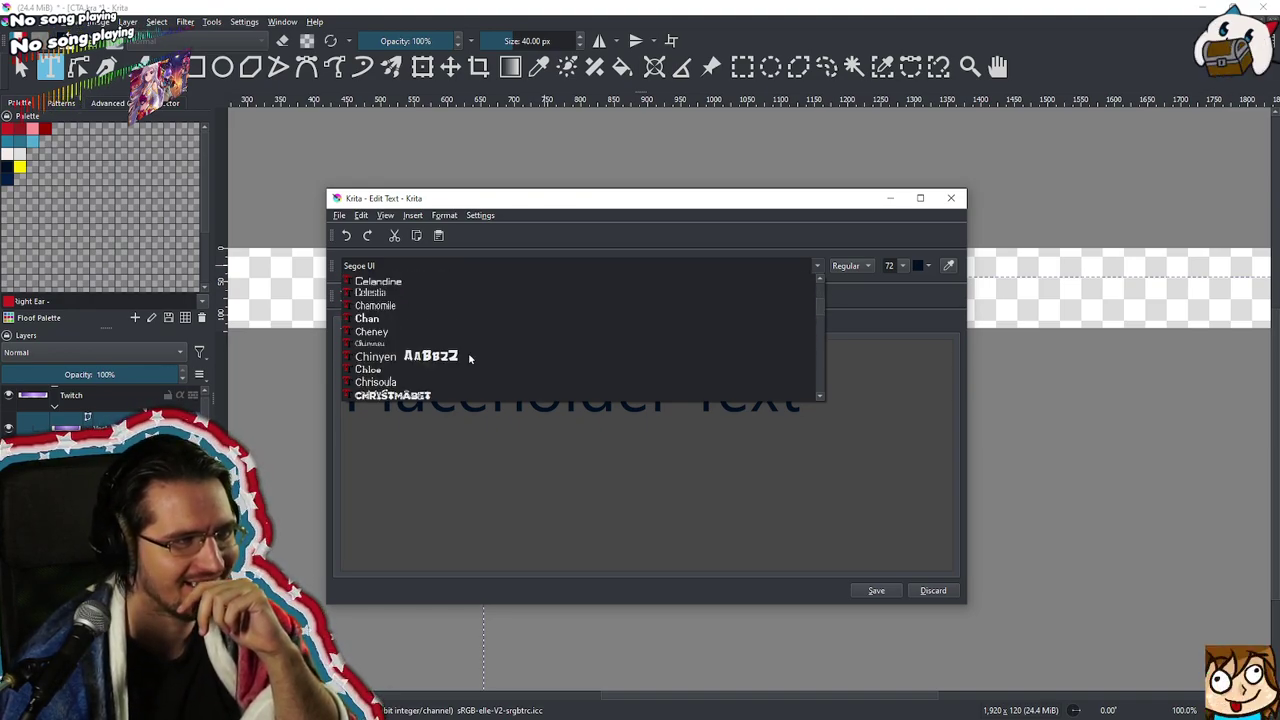
scroll(470, 352, "down", 10)
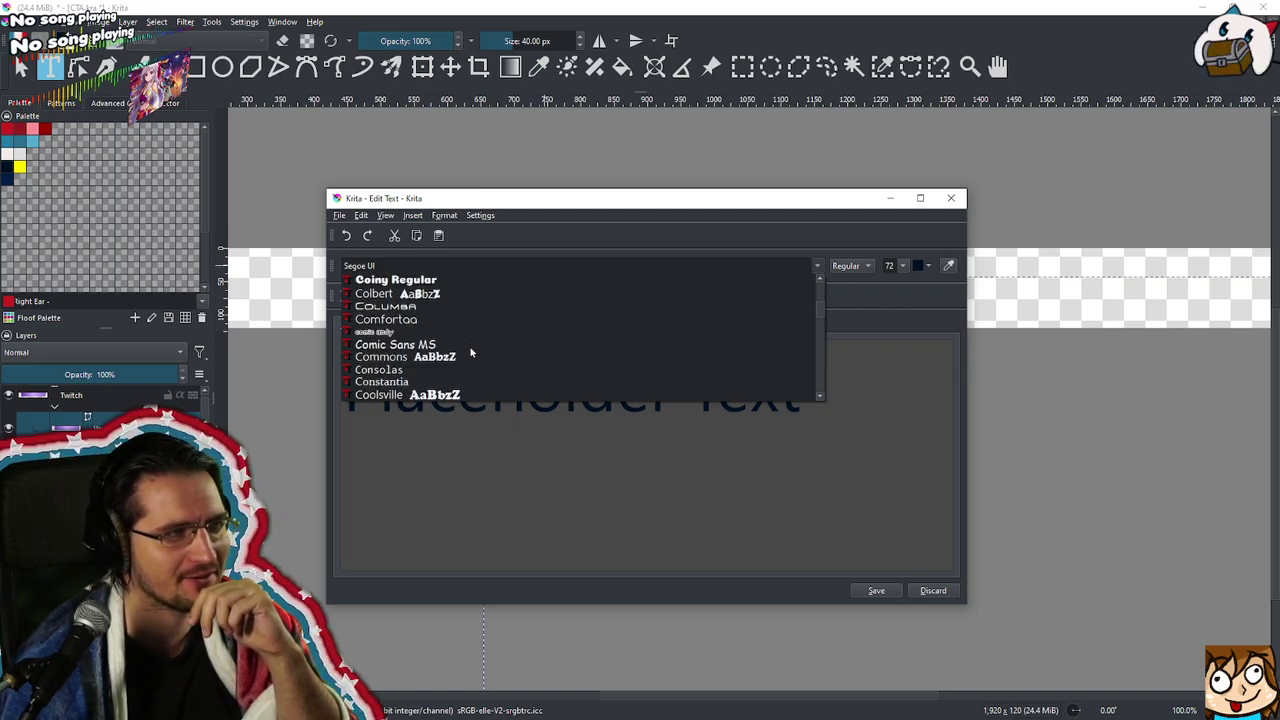
key("Escape")
left_click(866, 387)
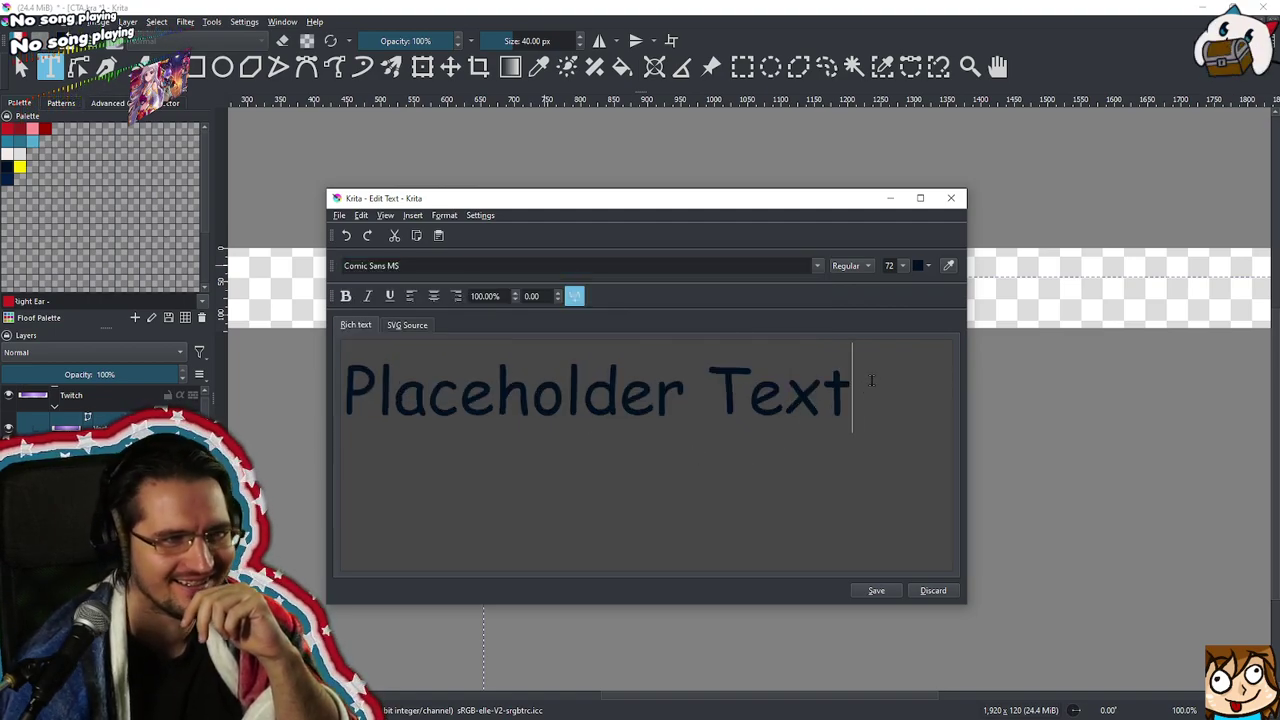
Try the Dandelion and Dominican fonts on the placeholder text
left_click(818, 265)
scroll(586, 366, "down", 3)
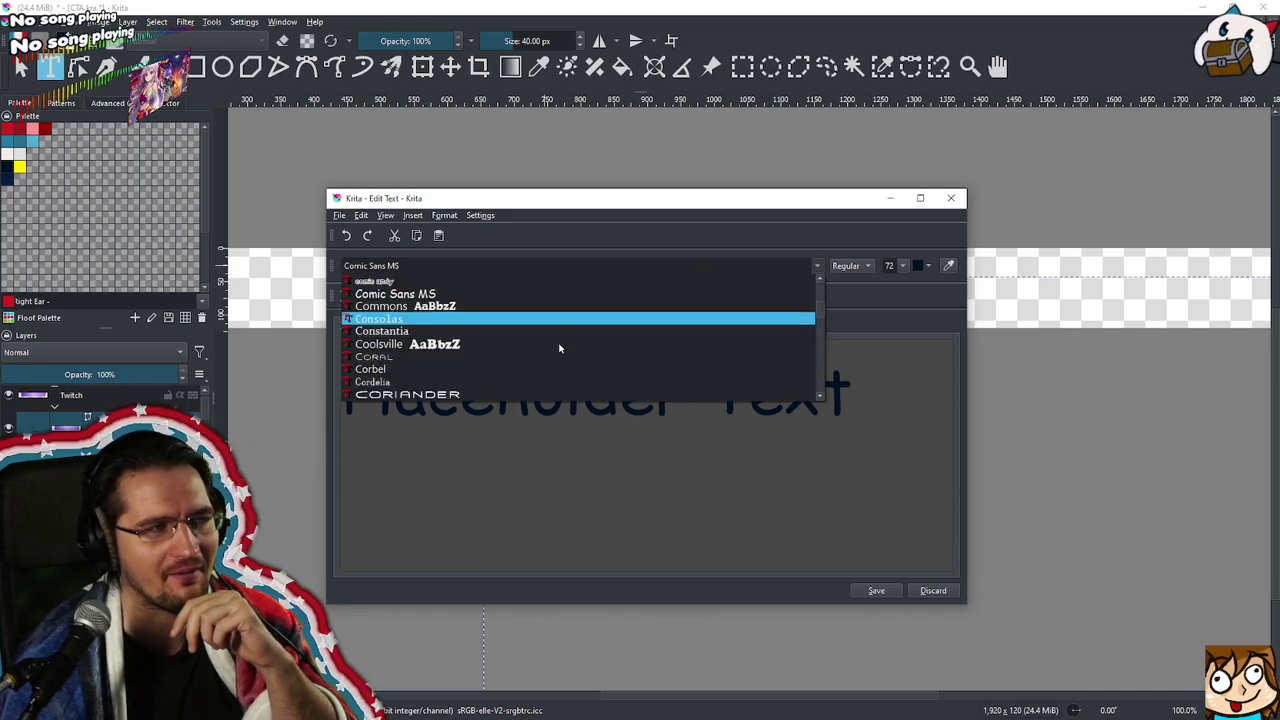
scroll(560, 348, "down", 7)
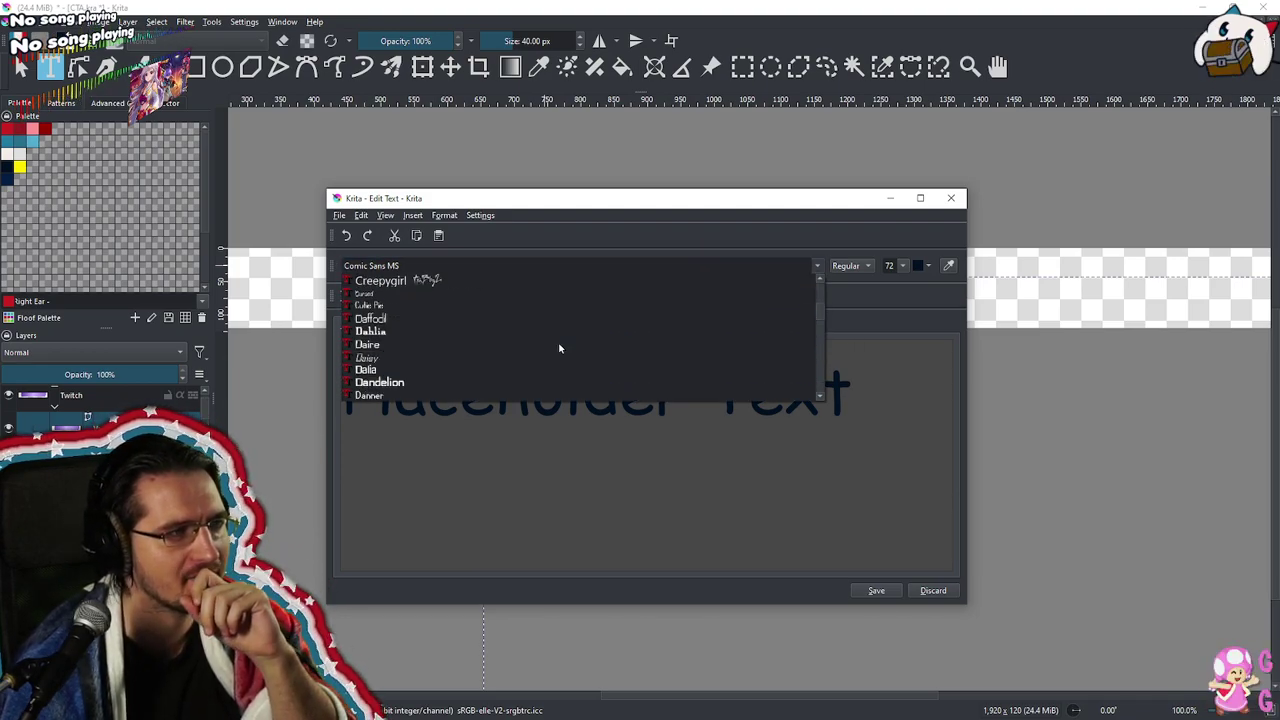
scroll(557, 348, "down", 2)
left_click(529, 308)
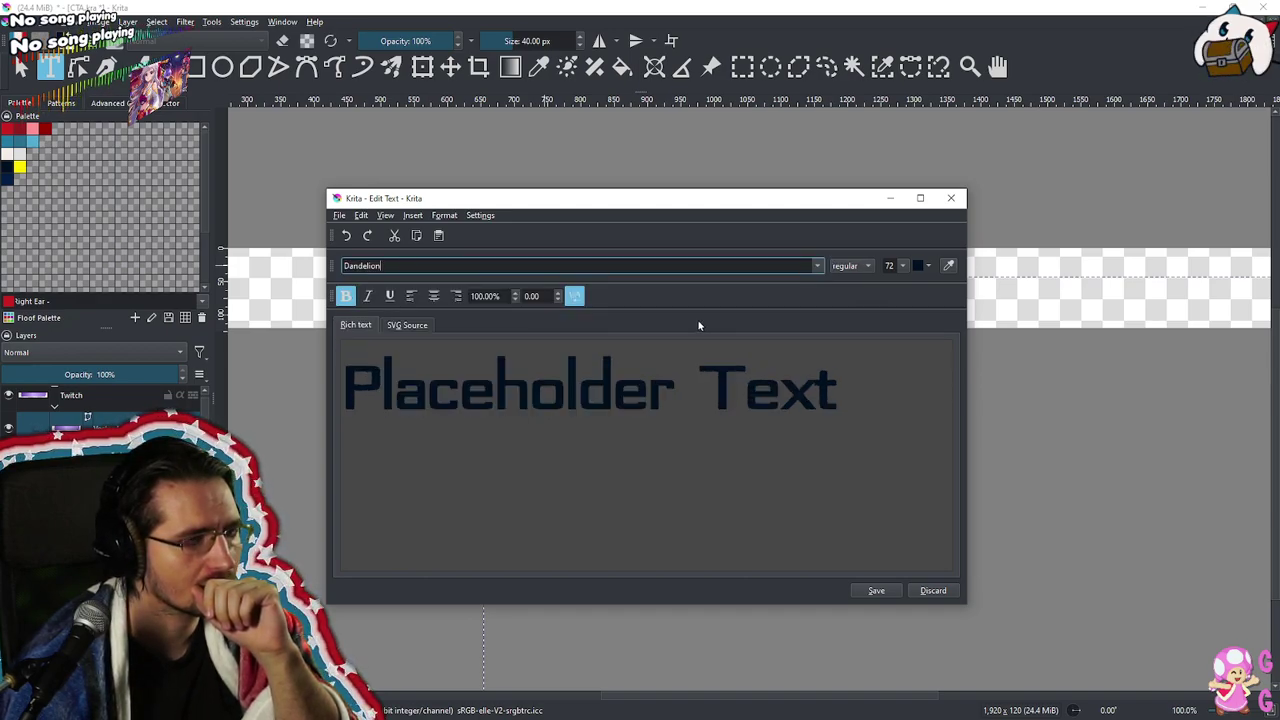
left_click(817, 265)
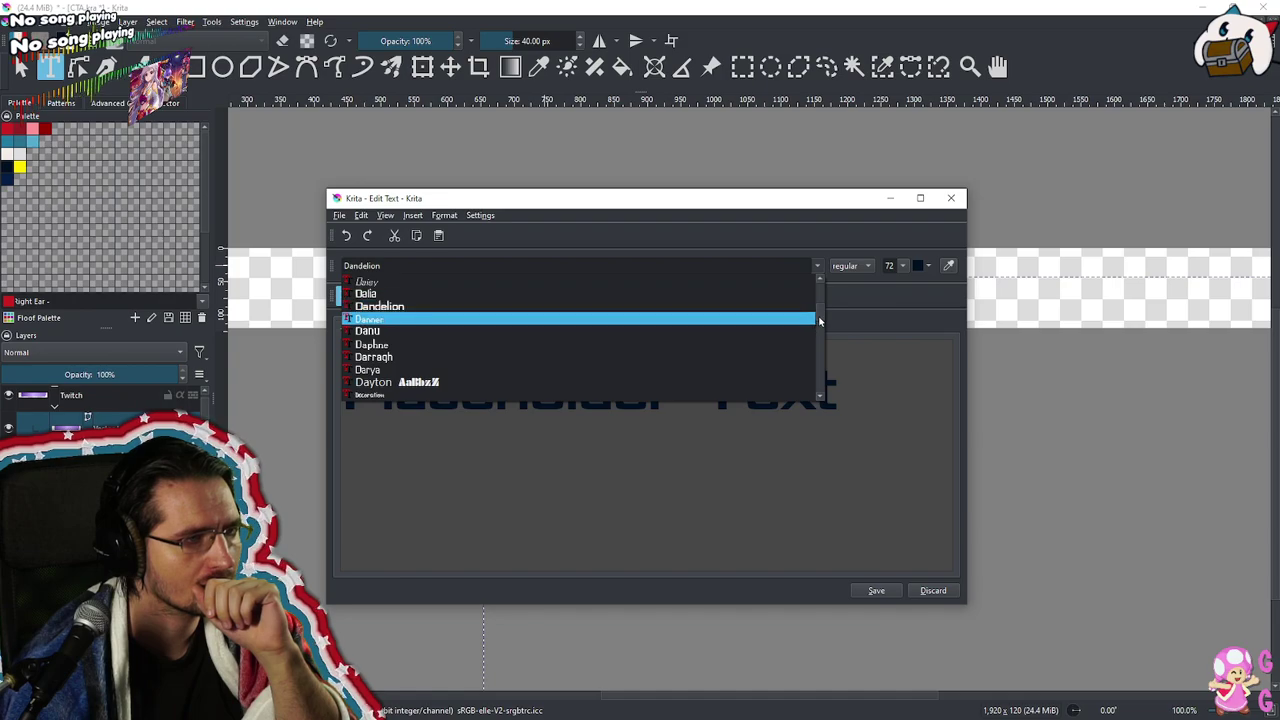
scroll(820, 324, "down", 3)
left_click(545, 345)
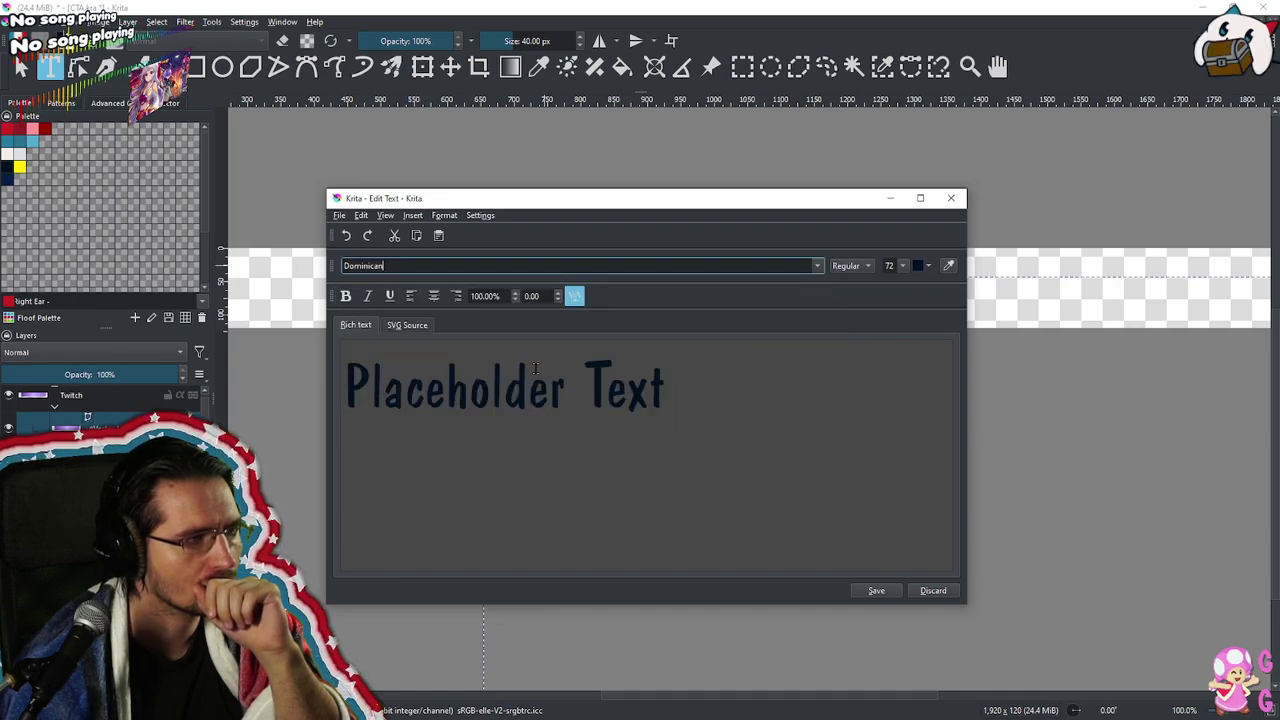
Browse further through the available fonts and set the placeholder text's font to Insaniburger
left_click(817, 265)
scroll(820, 325, "down", 5)
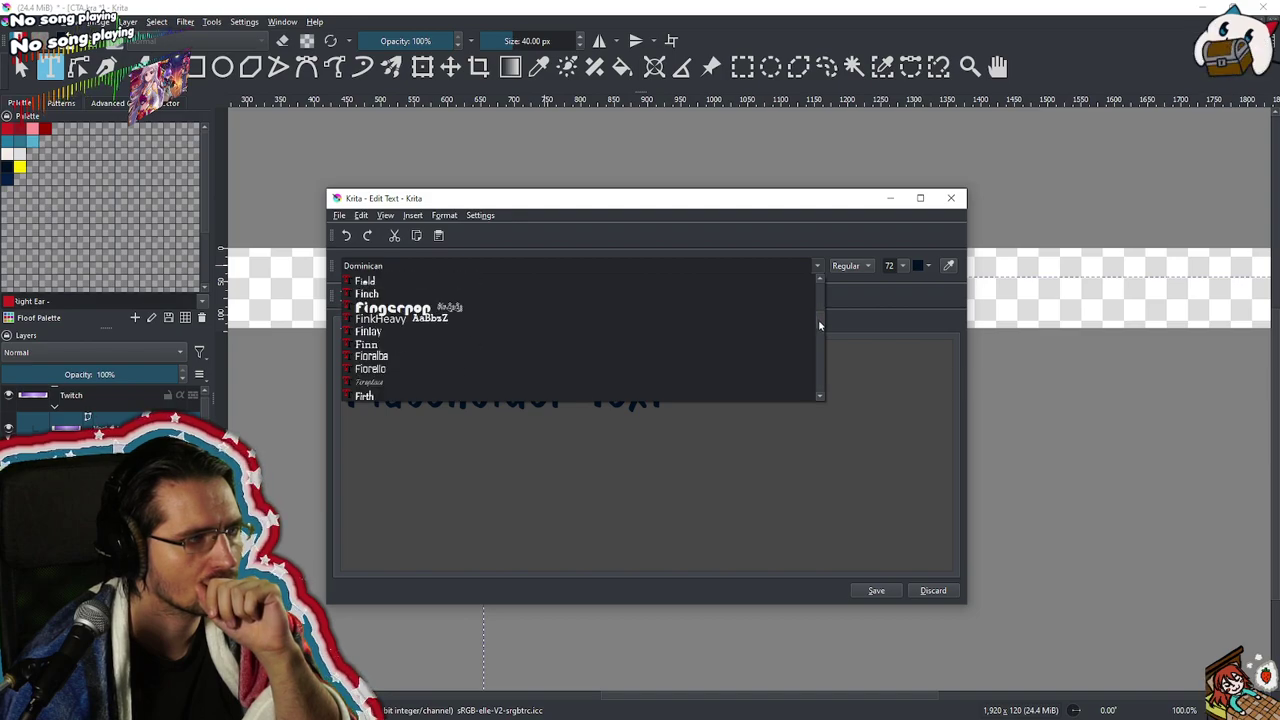
scroll(820, 325, "up", 5)
scroll(818, 325, "down", 5)
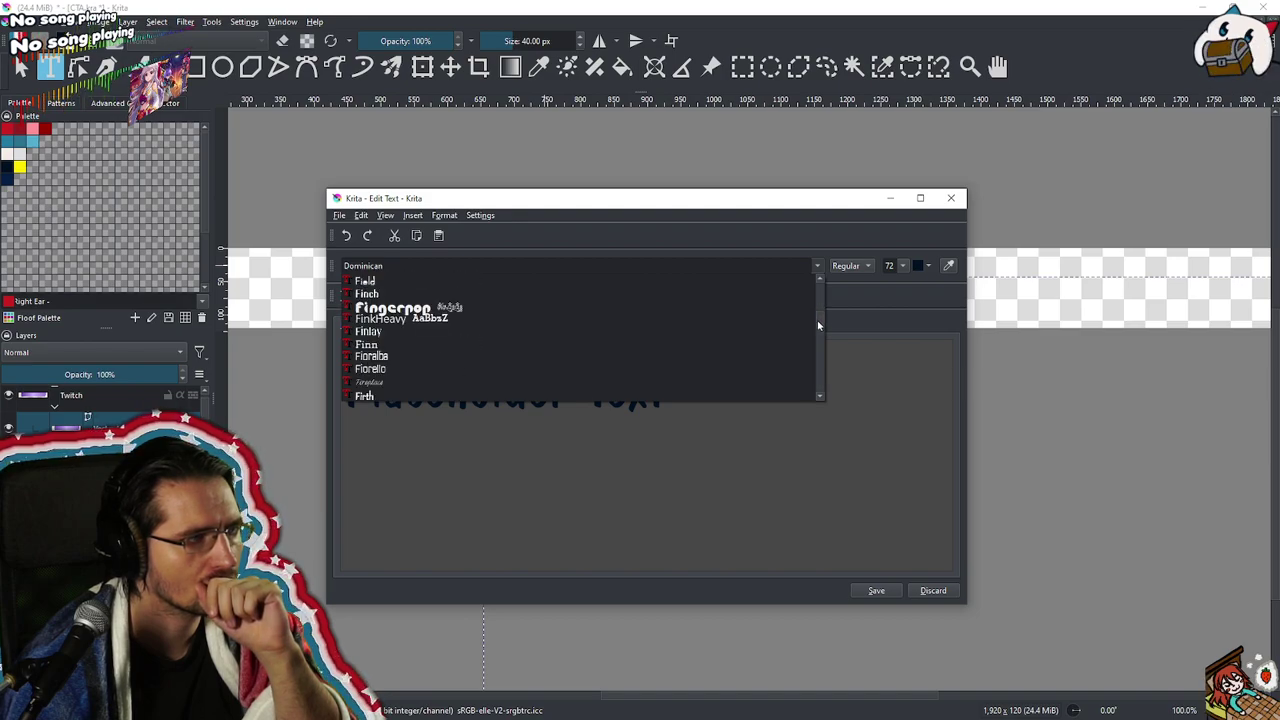
scroll(818, 325, "down", 15)
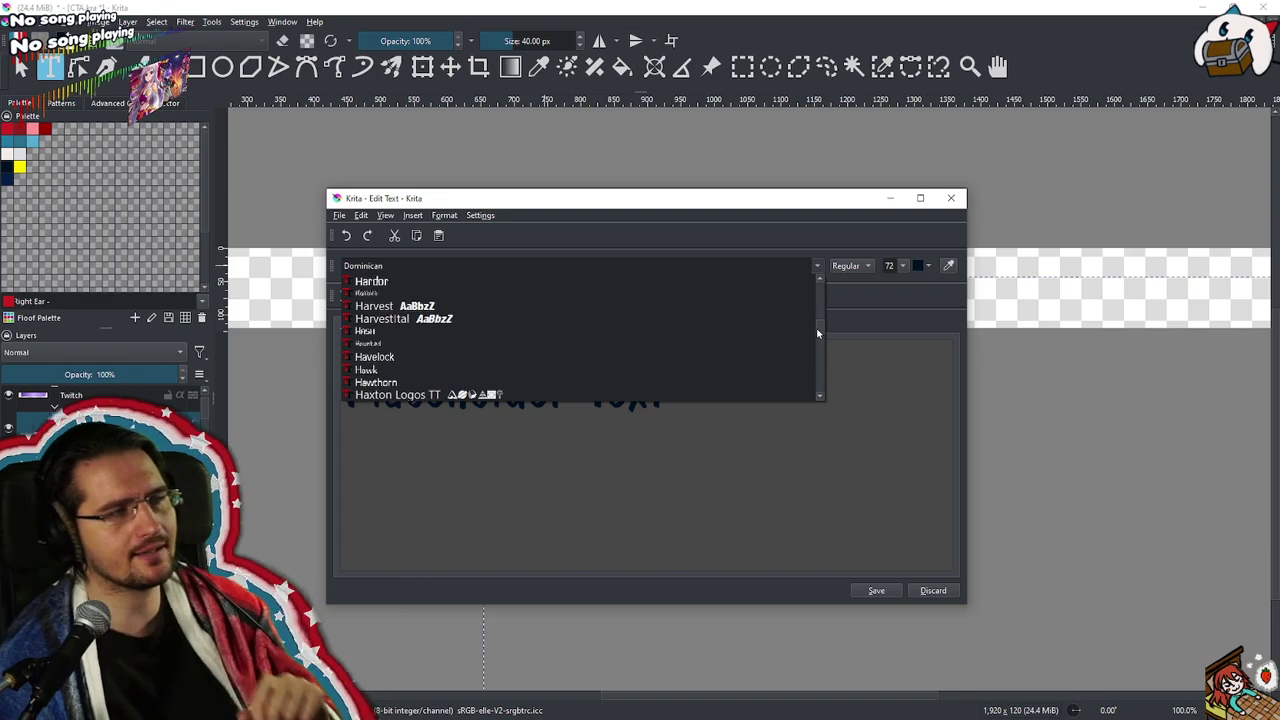
scroll(817, 333, "down", 3)
scroll(815, 335, "down", 12)
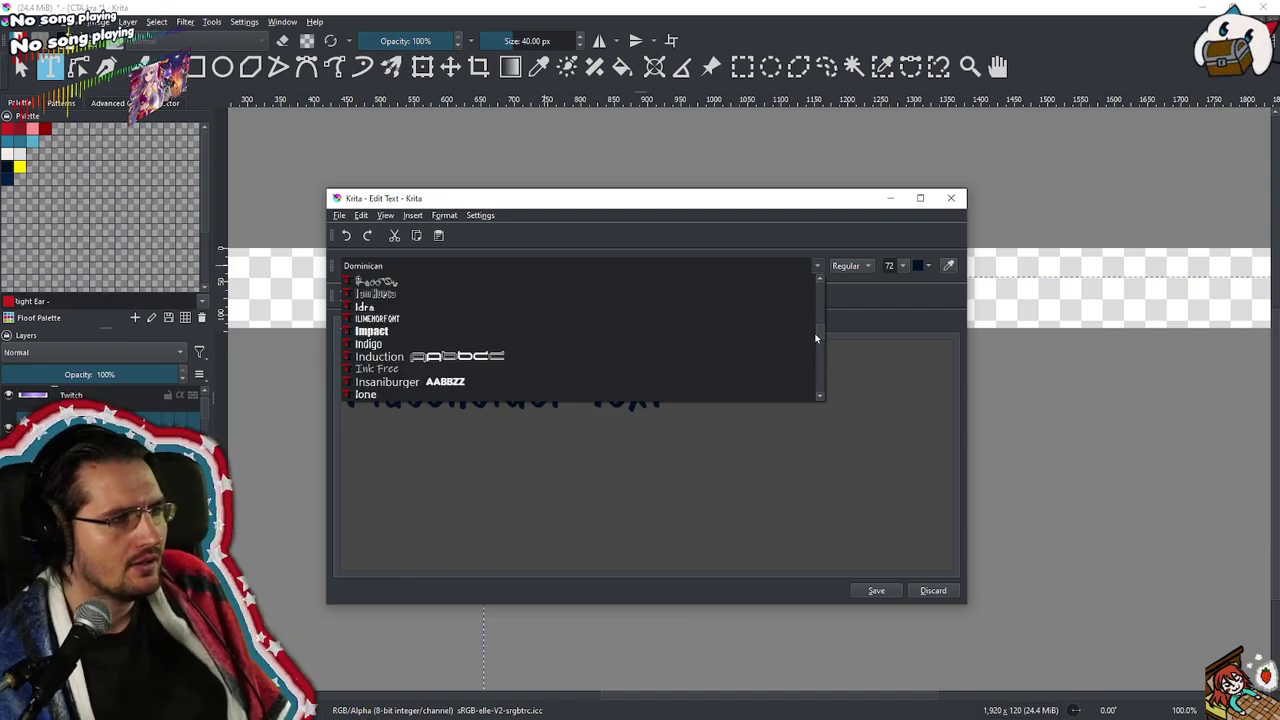
scroll(815, 340, "up", 3)
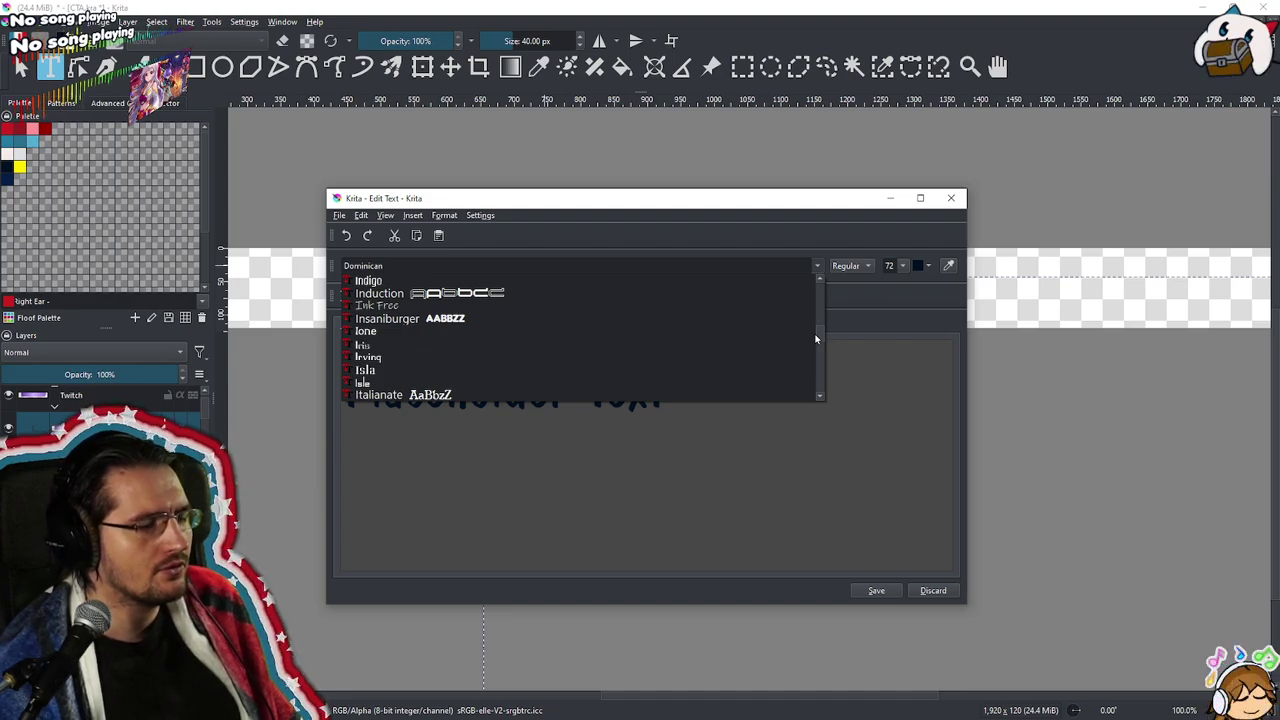
scroll(675, 323, "down", 1)
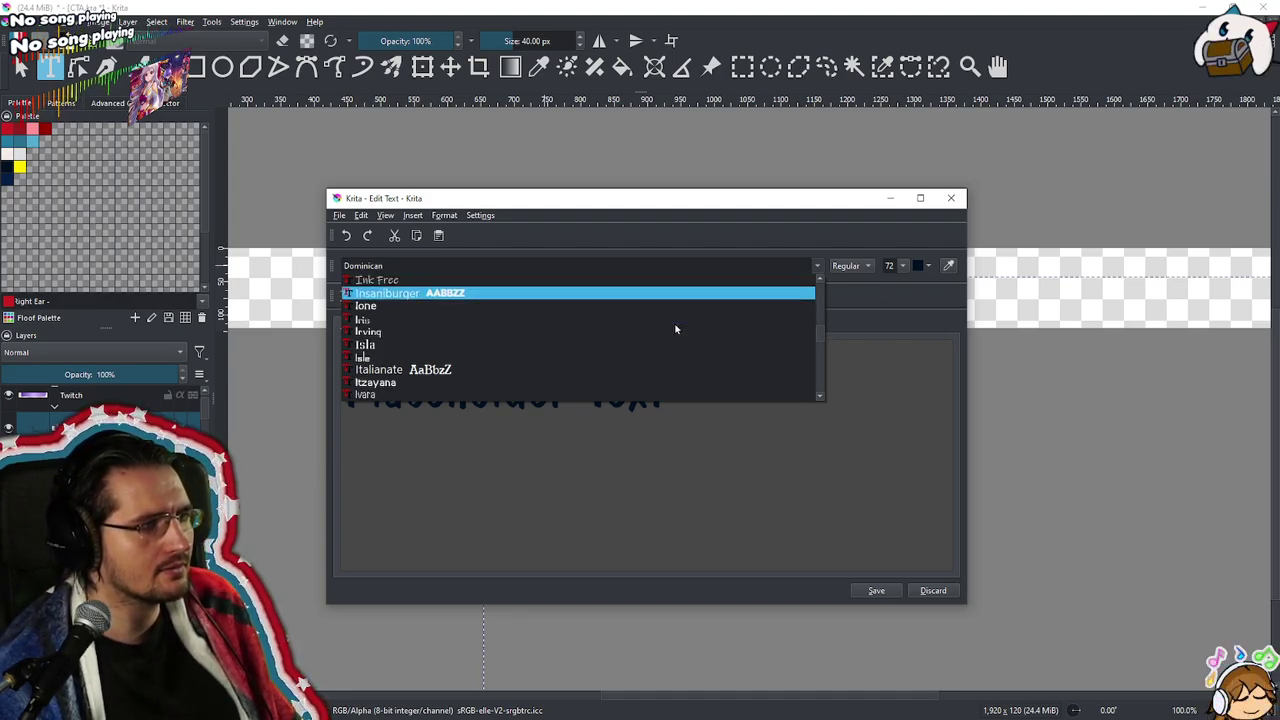
left_click(621, 296)
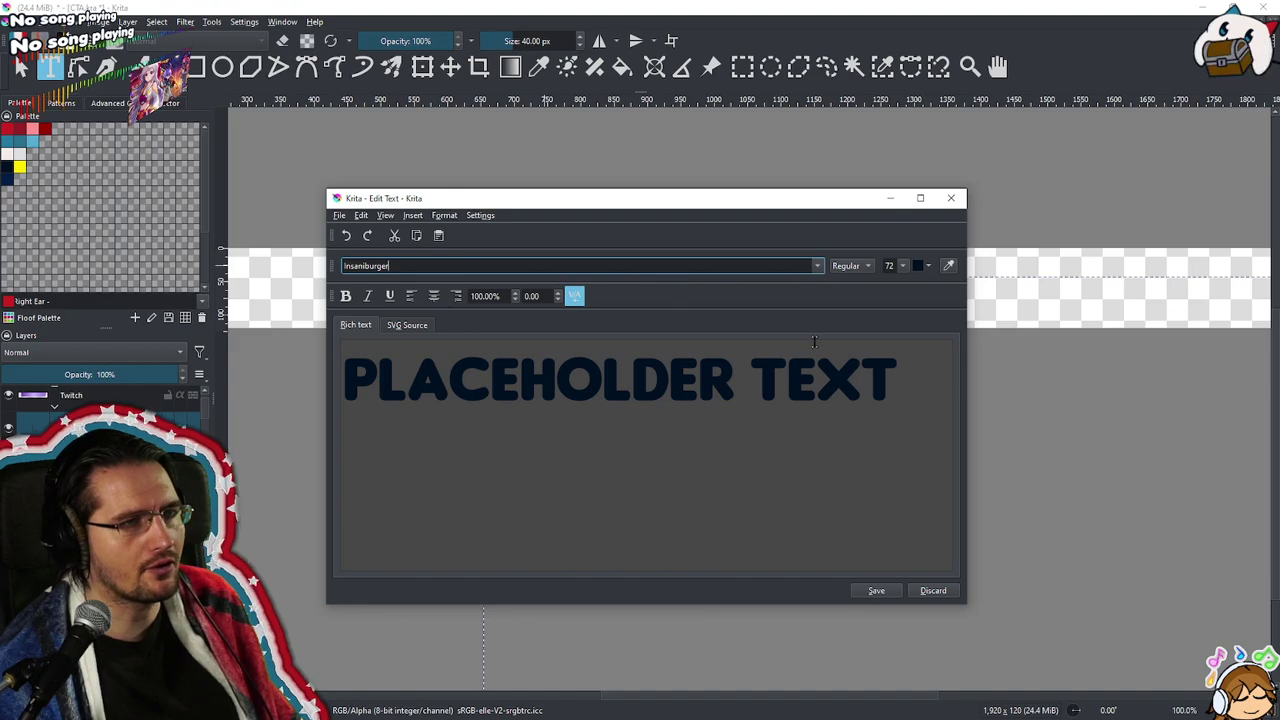
Replace the placeholder with "SUPPORT THE CHANNEL THROUGH WATCHING, CHEERING, SUBBING, PRIME SUBBING OR DONATING!", save it and close the text editor
left_click_drag(724, 198, 723, 240)
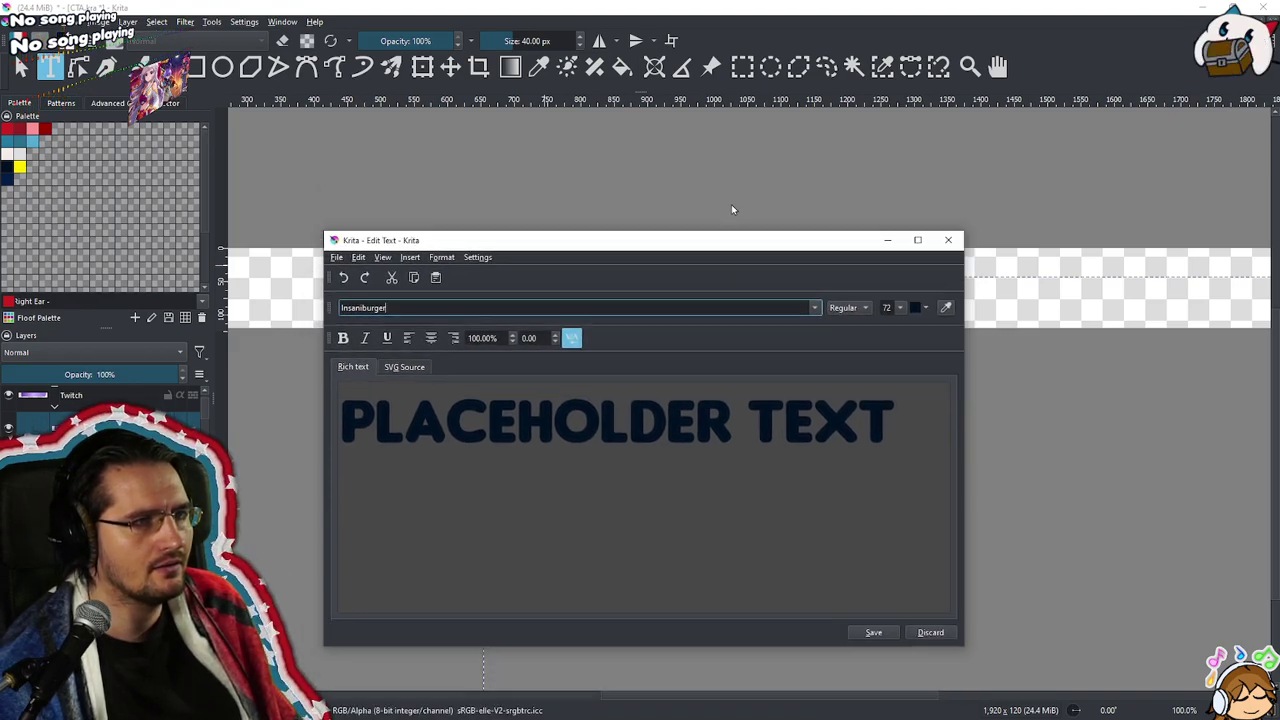
left_click_drag(942, 440, 299, 404)
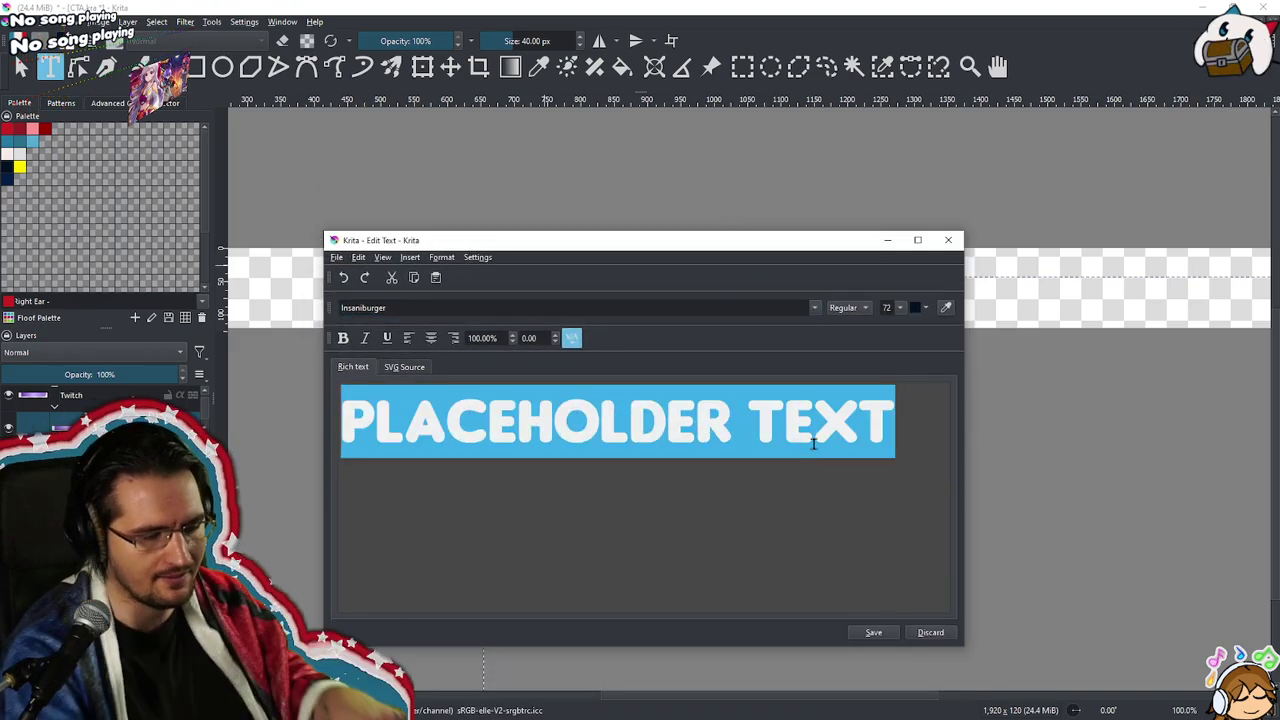
type("SUPPER")
key("BackSpace")
key("BackSpace")
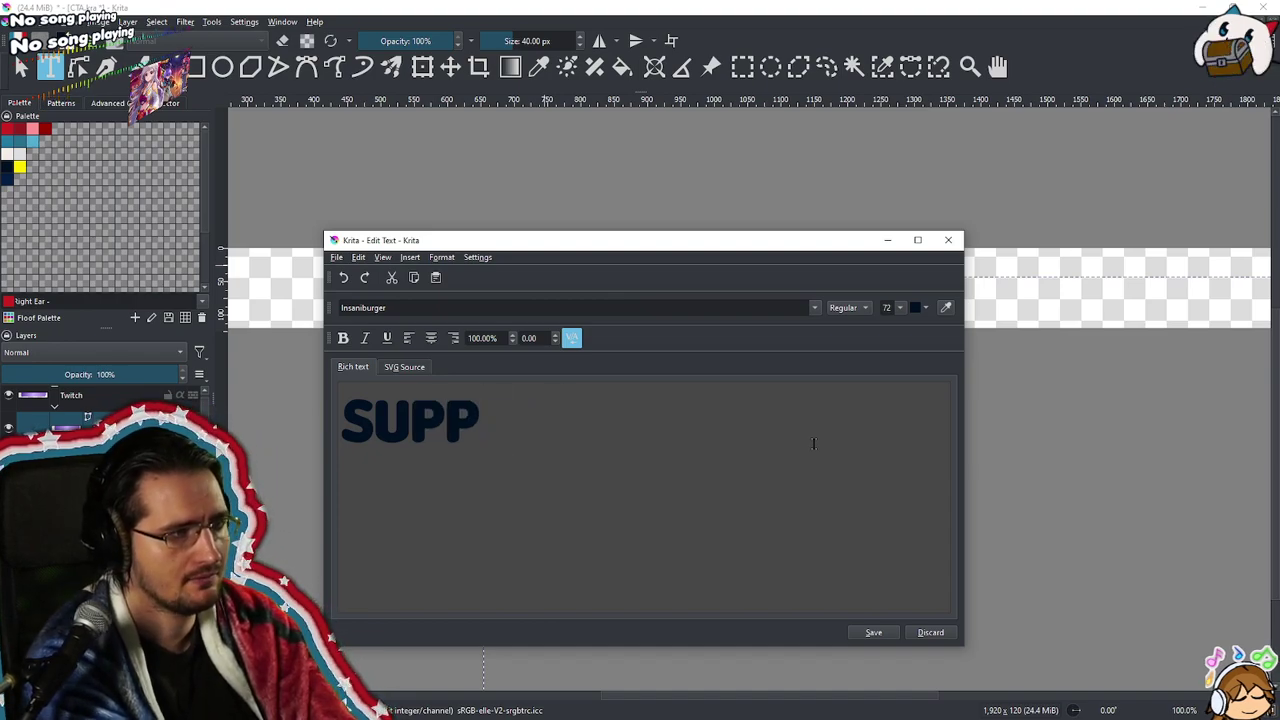
type("ORT THE CHANNEL")
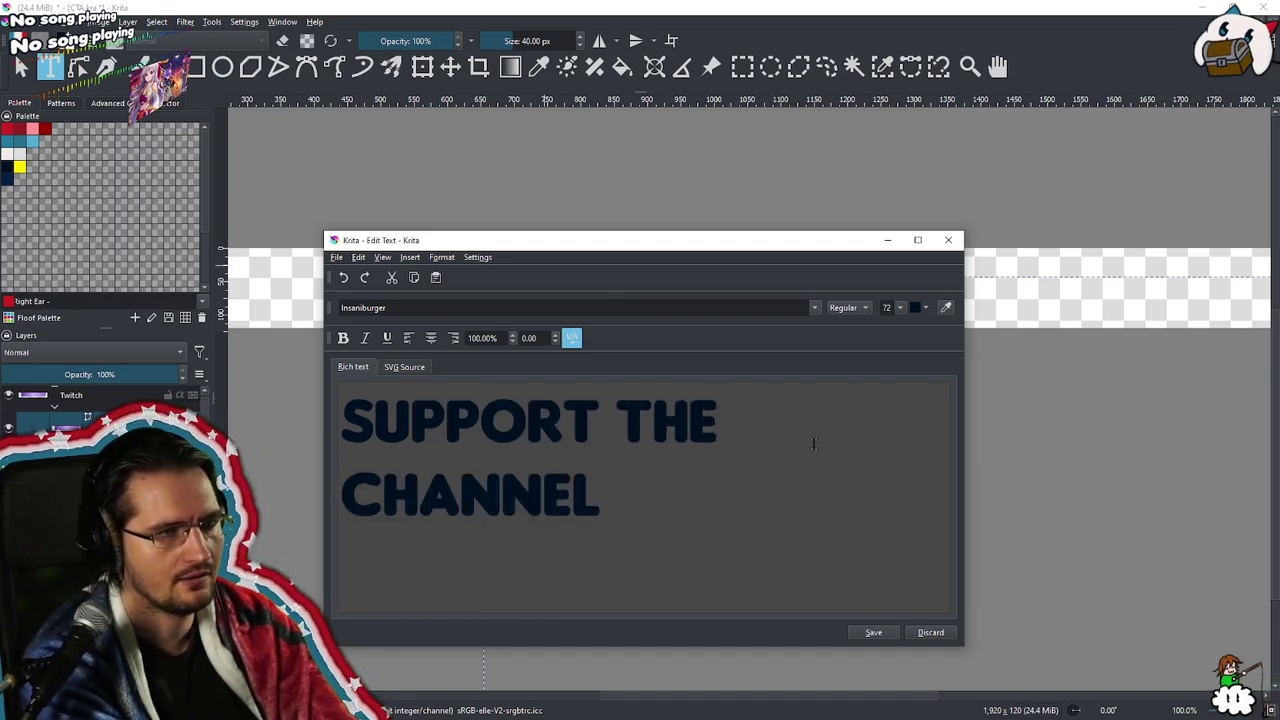
type(" THRO")
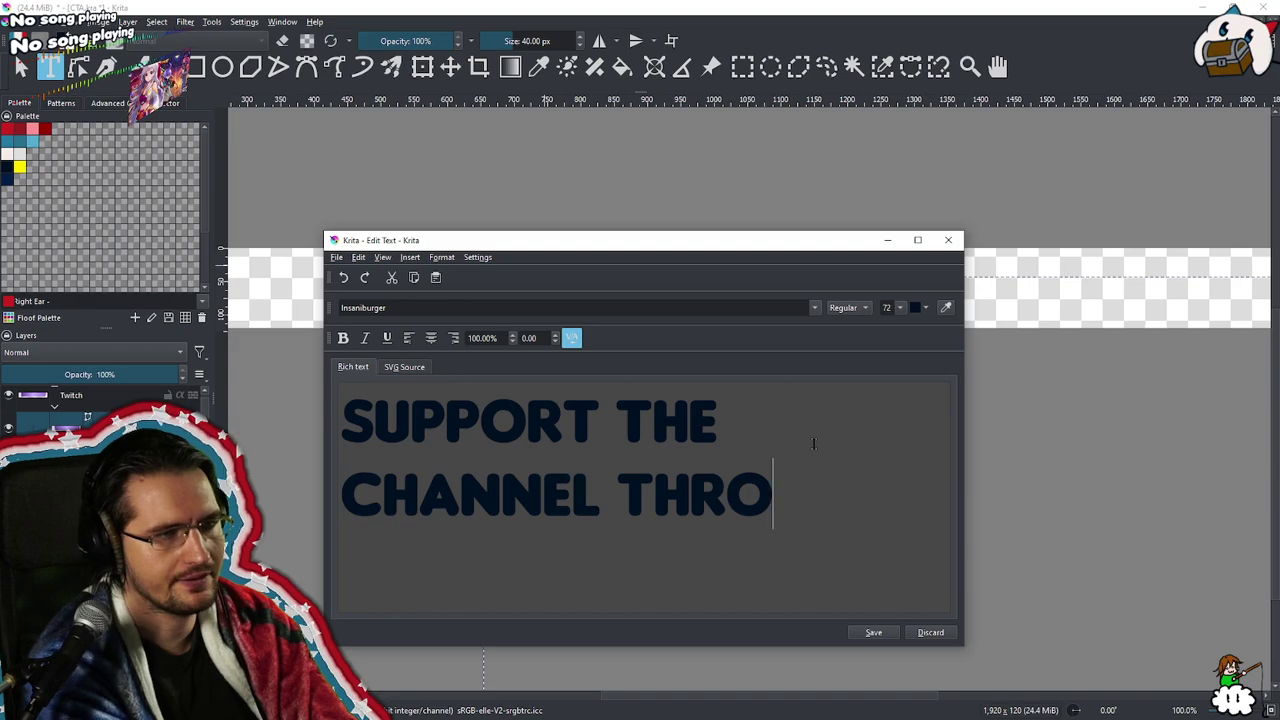
type("UGH WATCHIN")
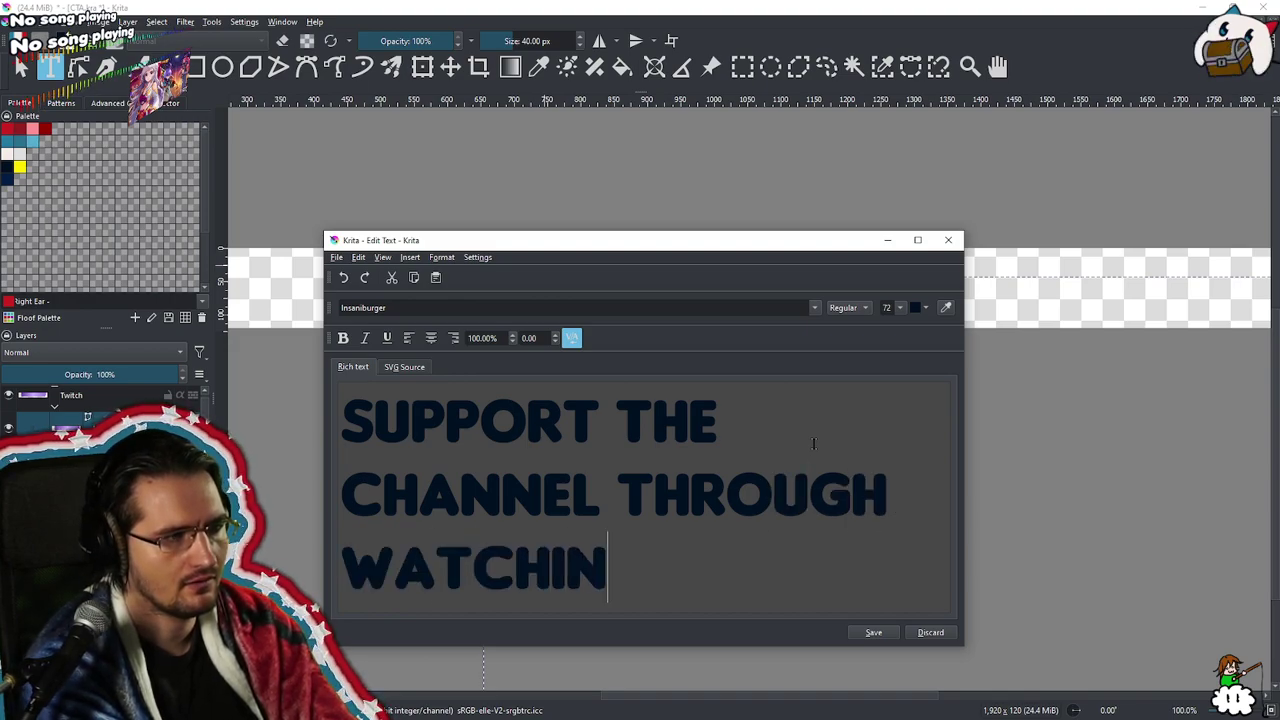
type("G, ")
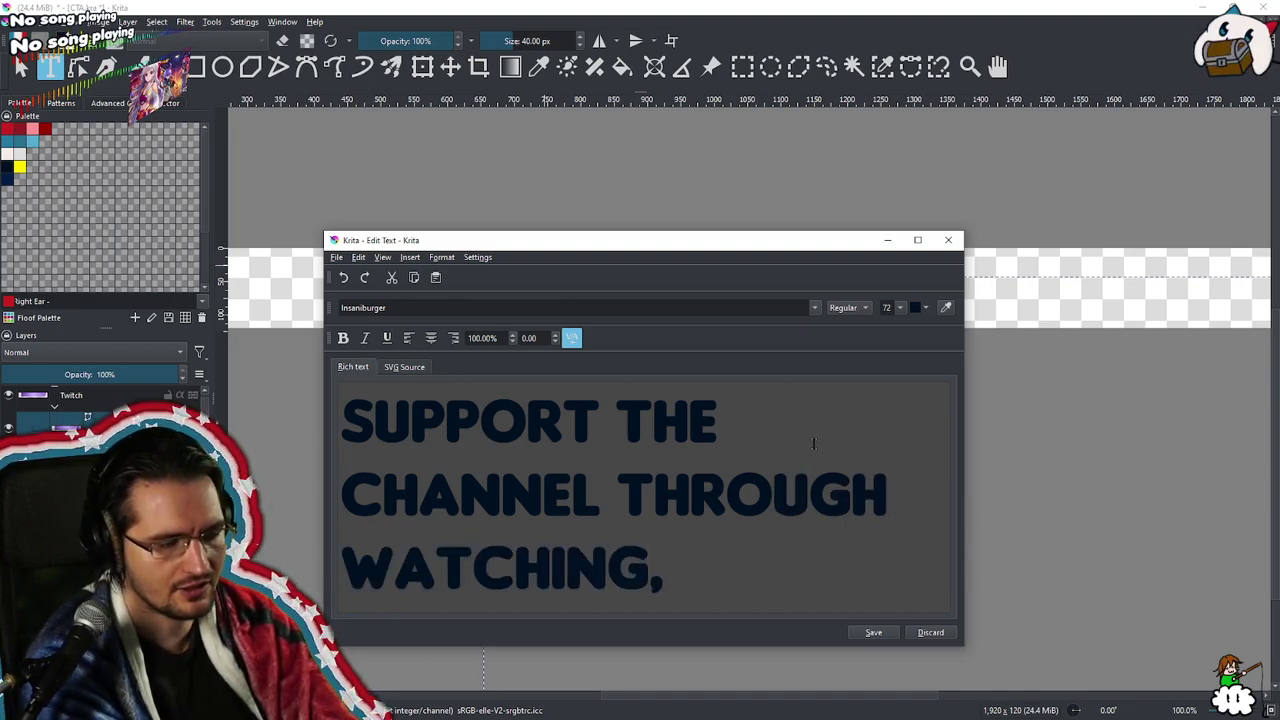
type("CHEERING, SUBBING, P")
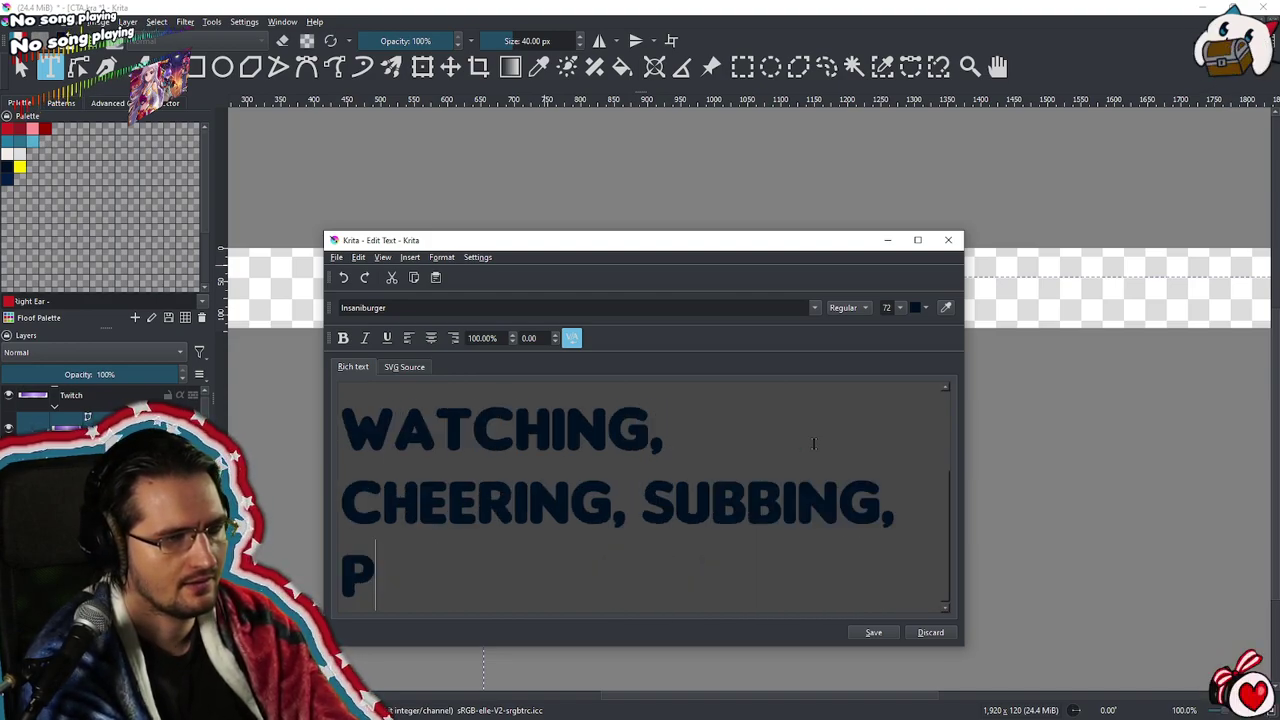
type("RIME SUBBING")
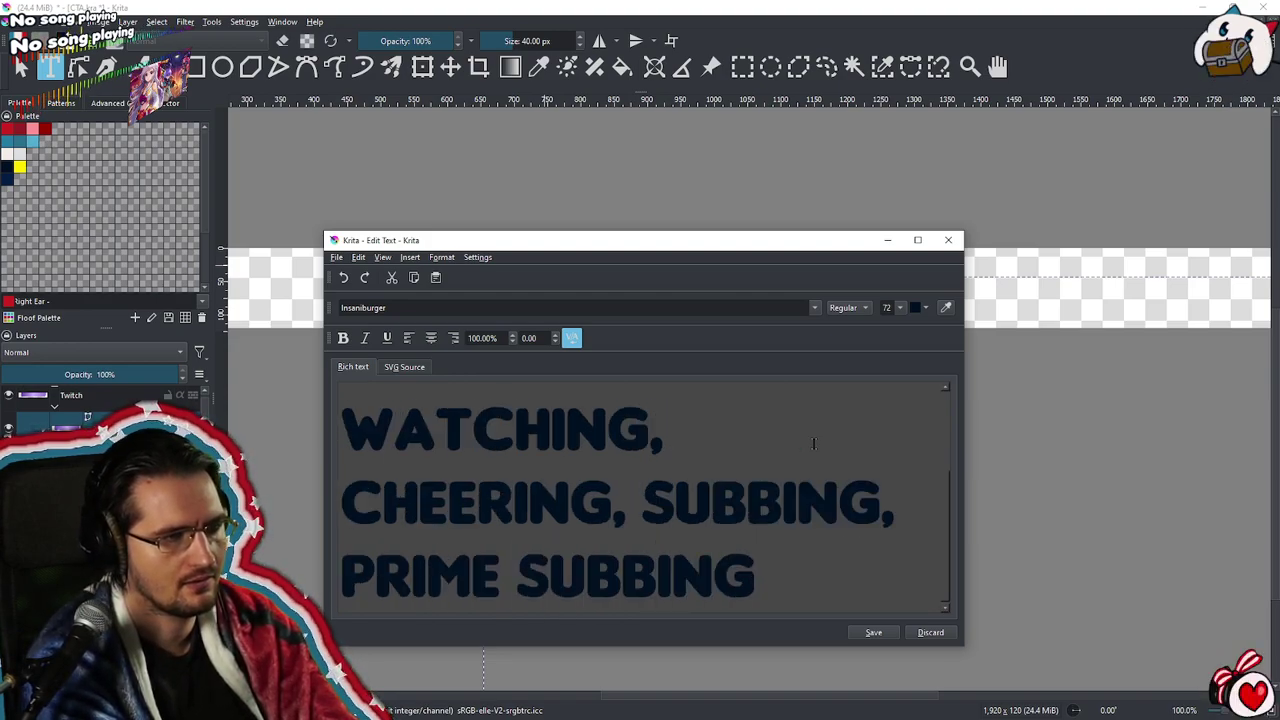
type(" OR ")
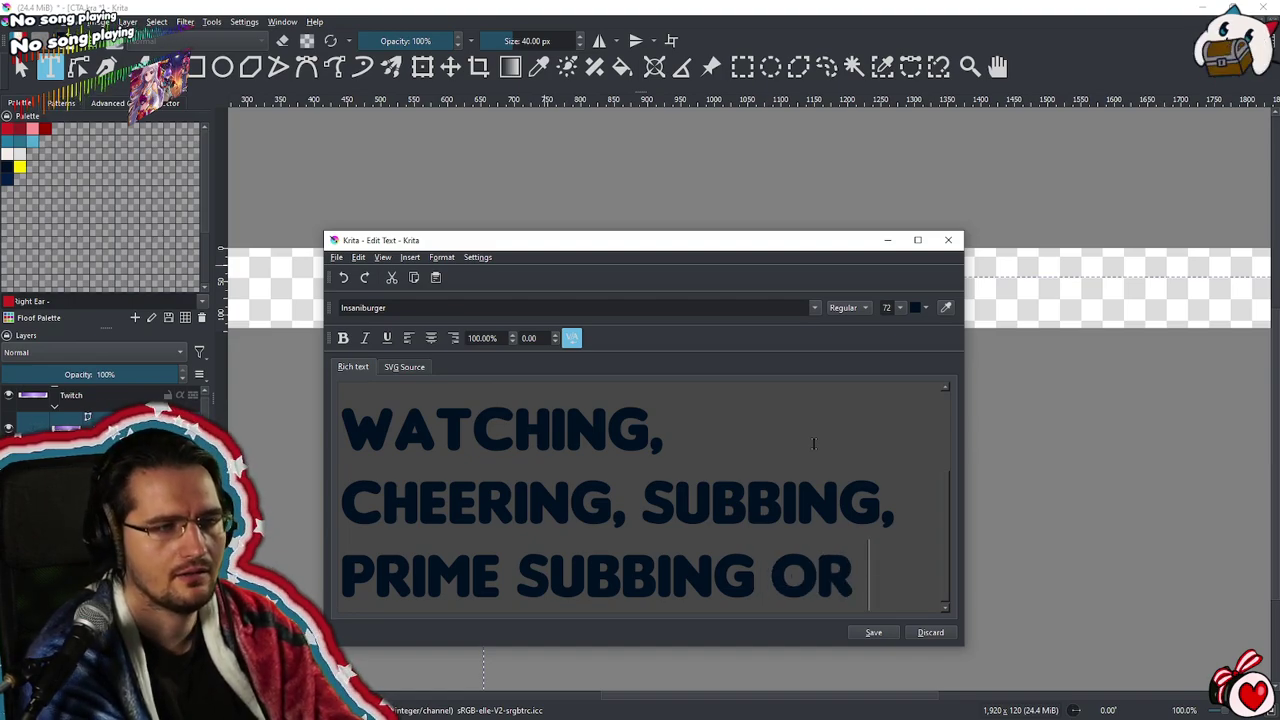
type("DONATING")
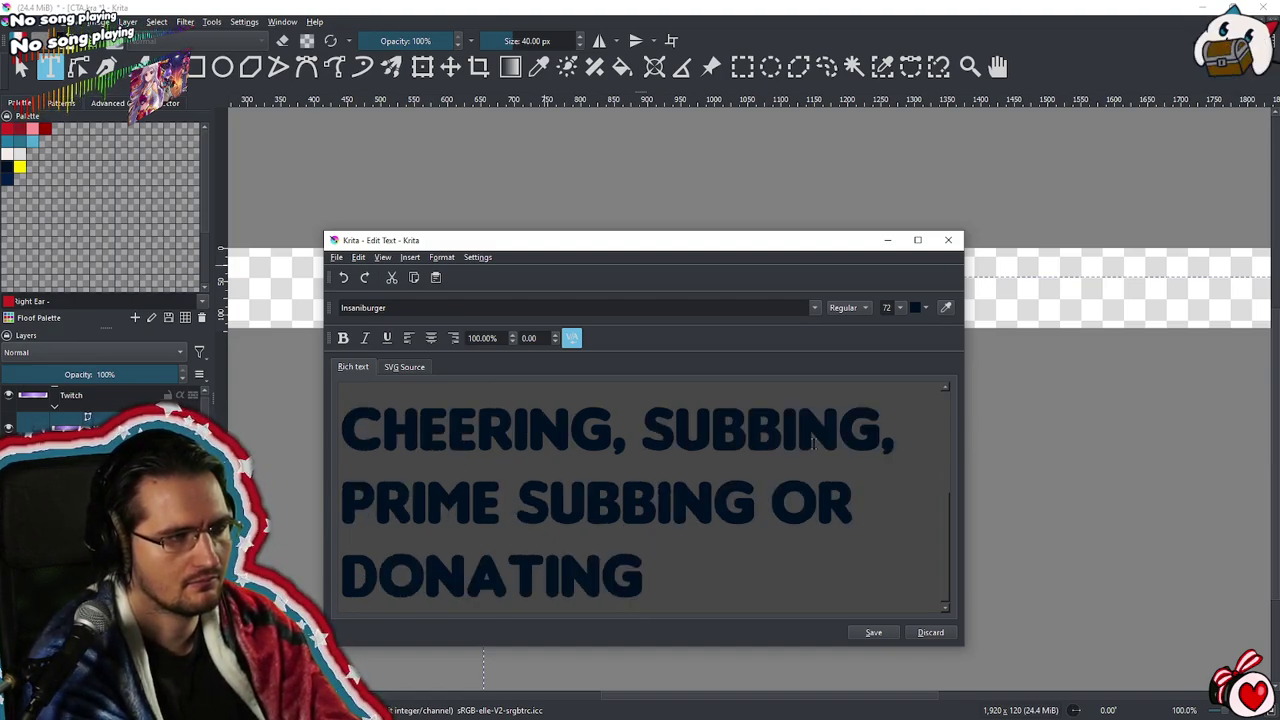
type("!")
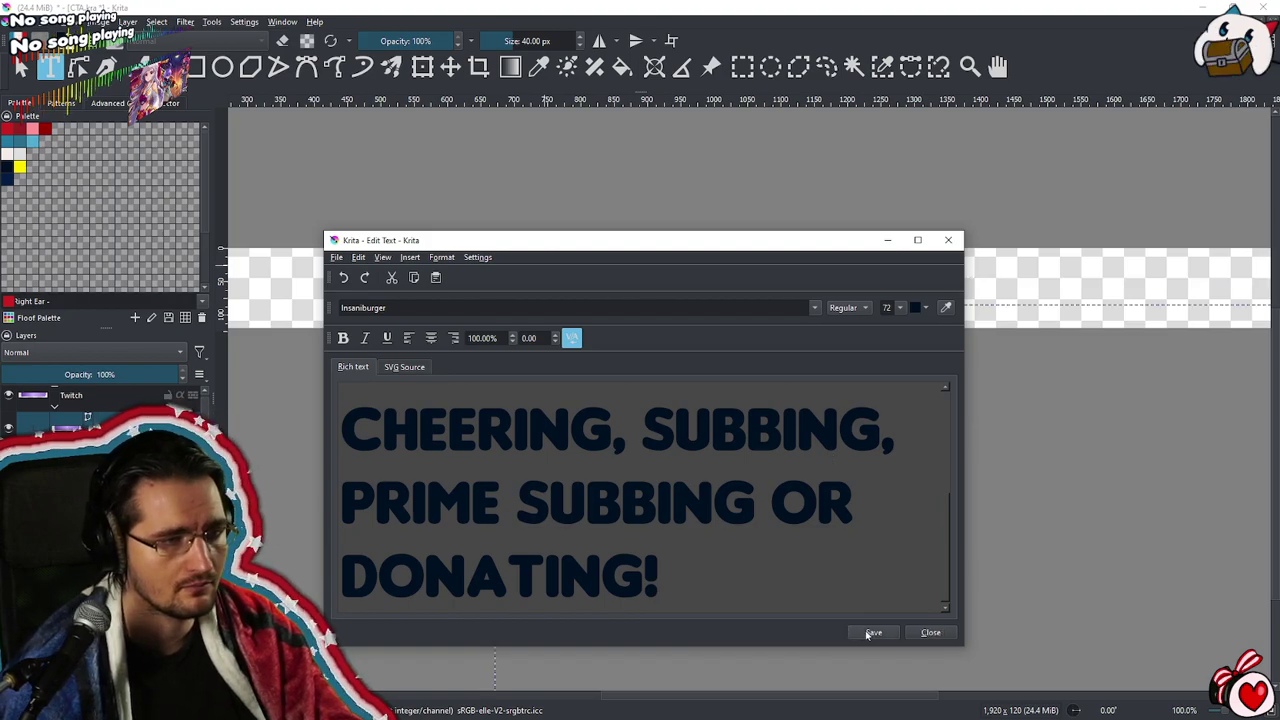
left_click_drag(723, 243, 528, 190)
left_click(489, 558)
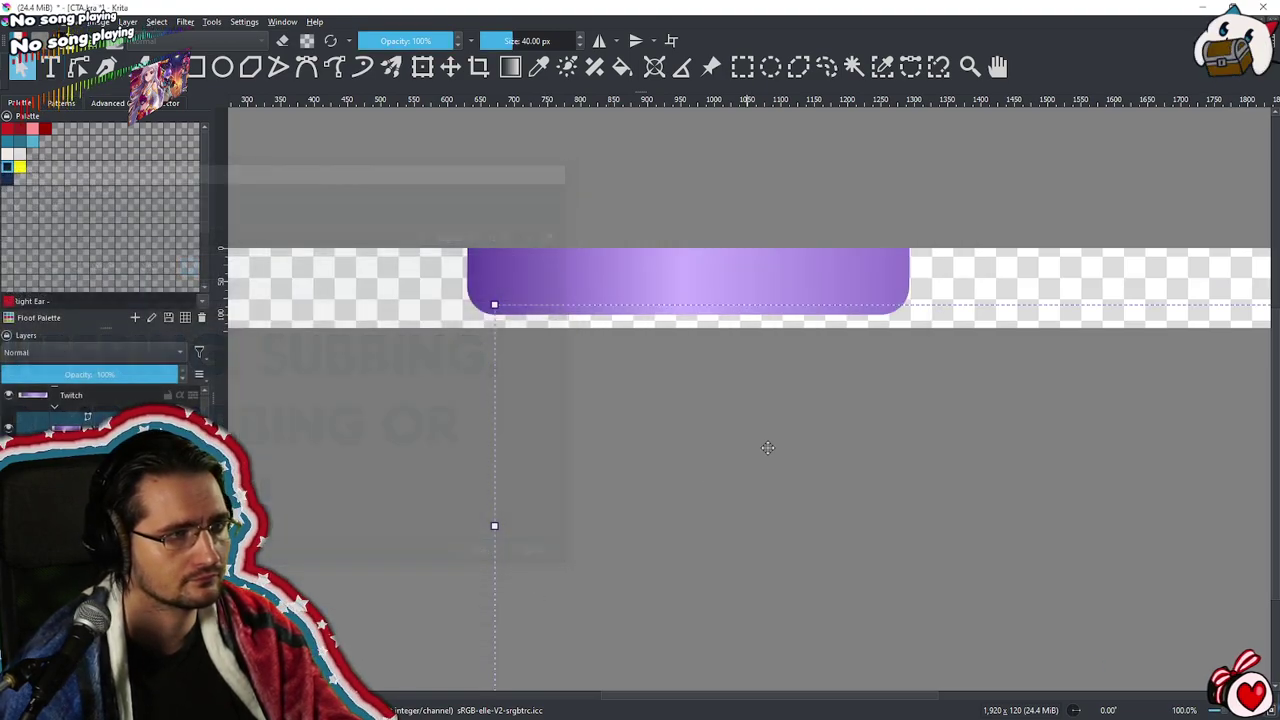
Scale the text object down to about 1050 px wide, move it onto the upper part of the purple banner and open it for editing
left_click_drag(494, 527, 796, 340)
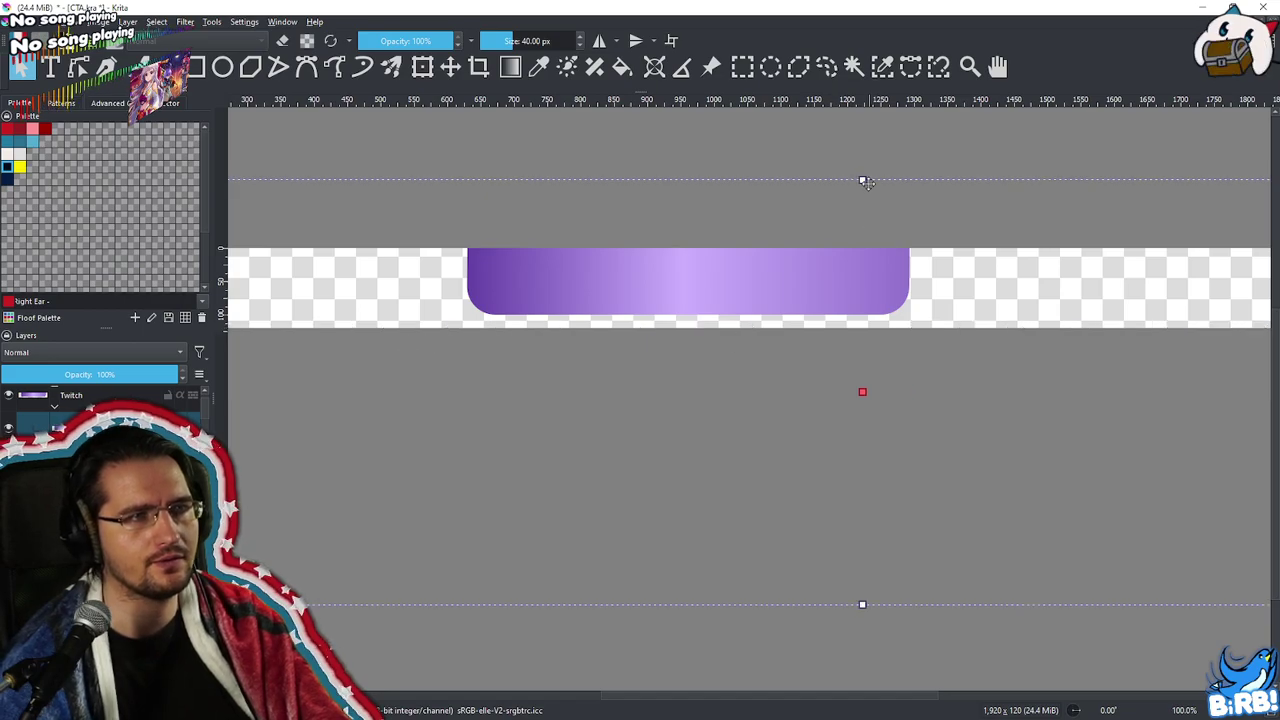
left_click_drag(865, 197, 794, 297)
left_click_drag(836, 342, 846, 252)
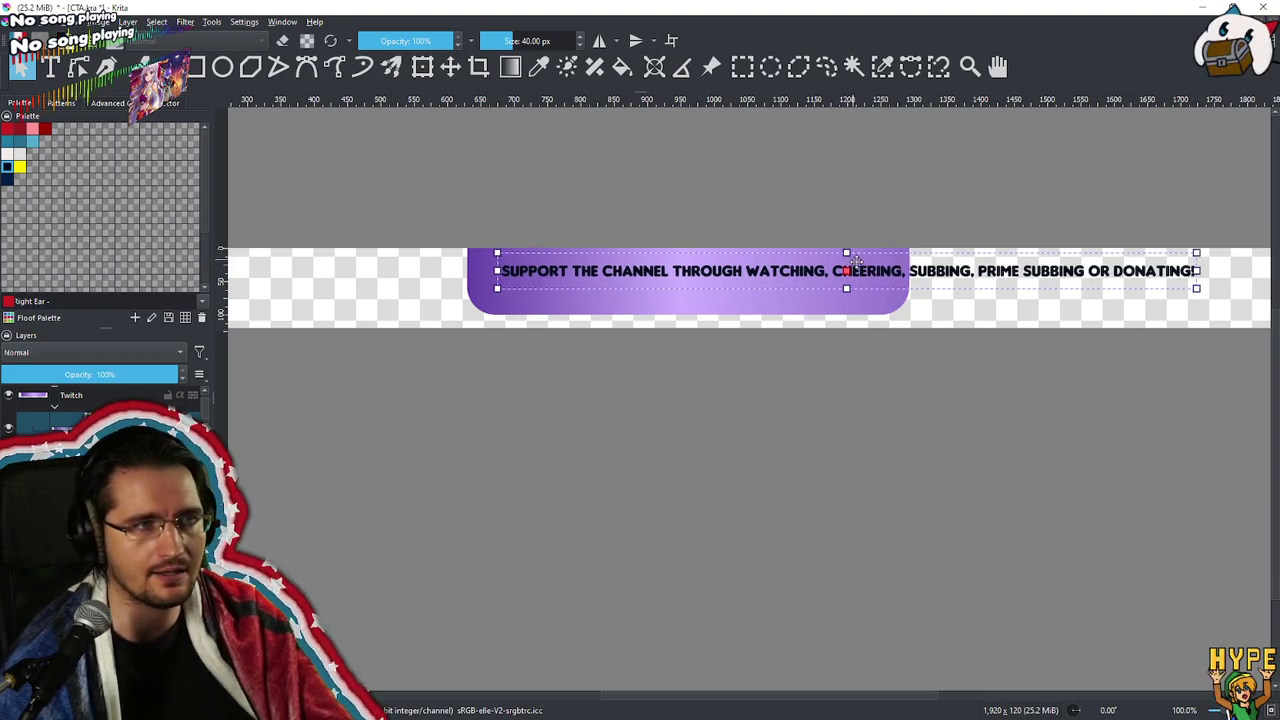
double_click(865, 272)
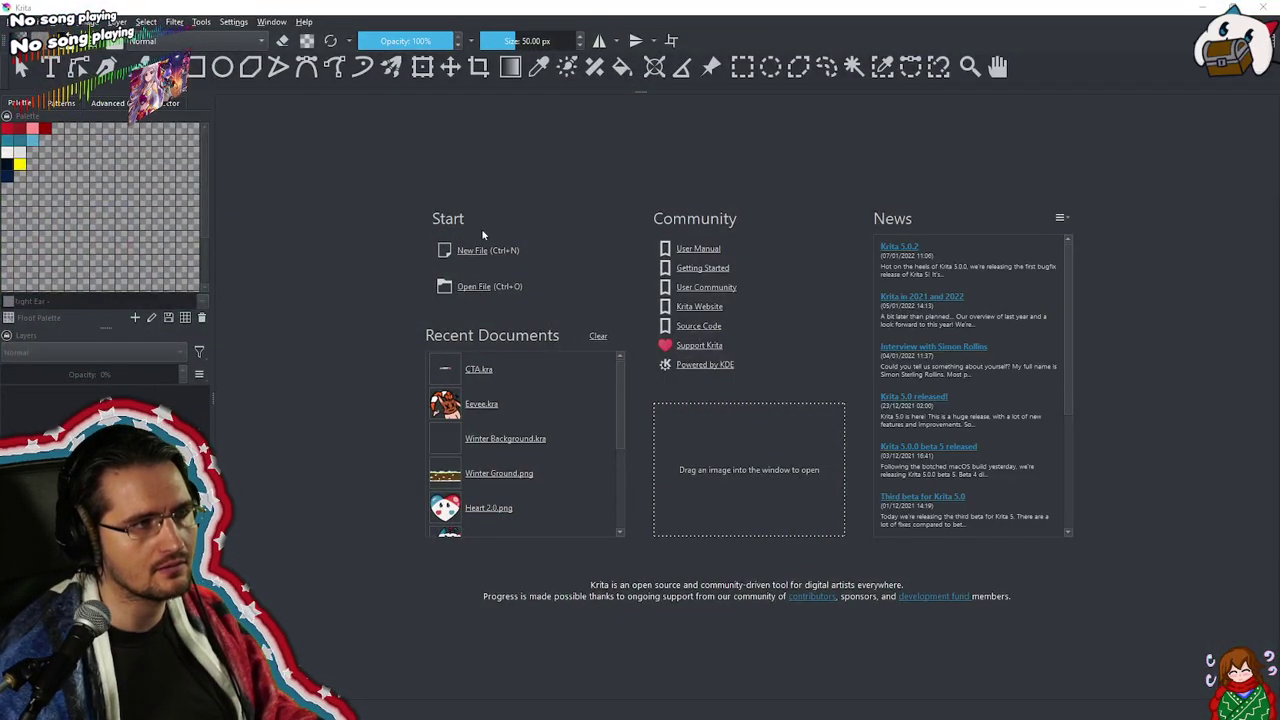
Reopen the recent document CTA.kra and duplicate the Discord layer
left_click(477, 372)
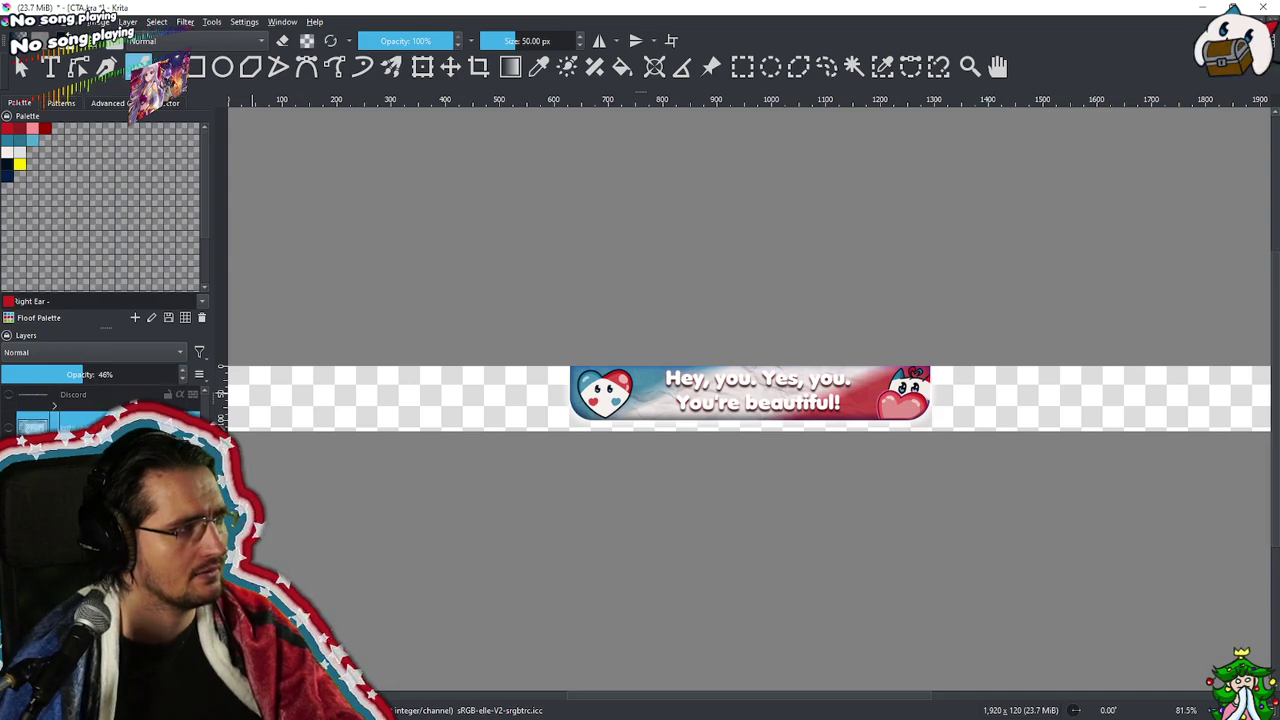
right_click(84, 400)
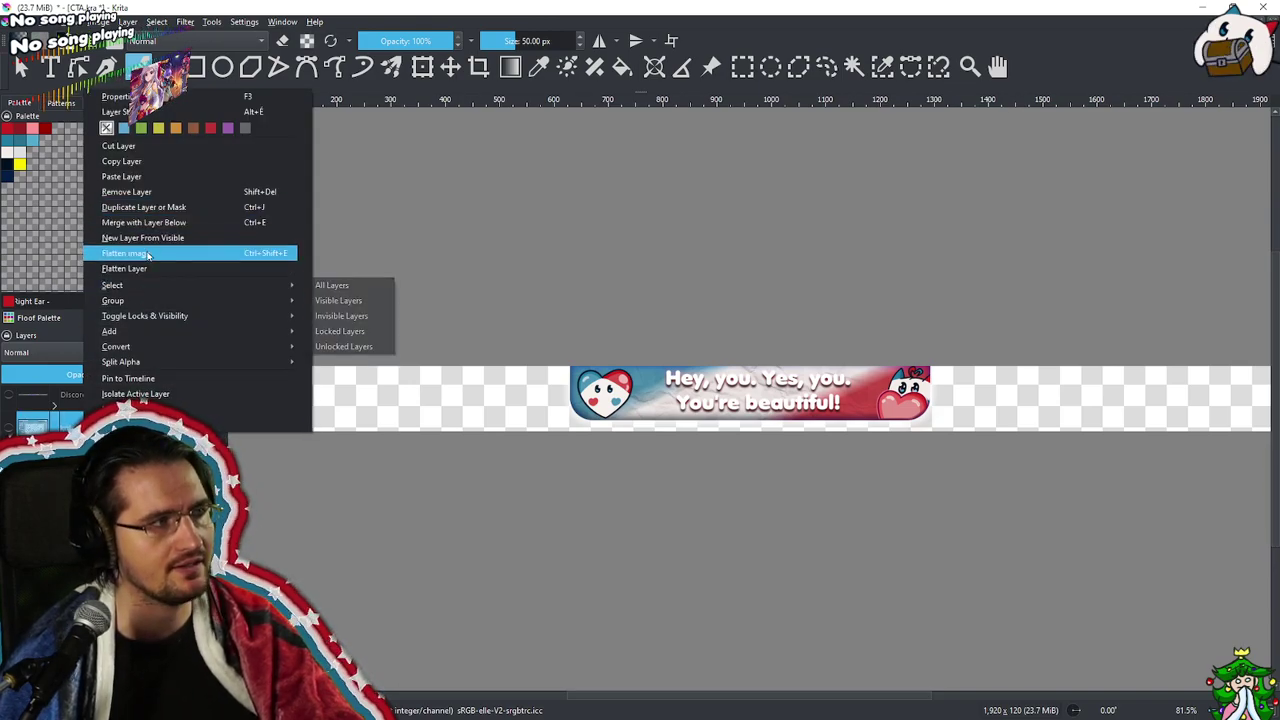
left_click(165, 208)
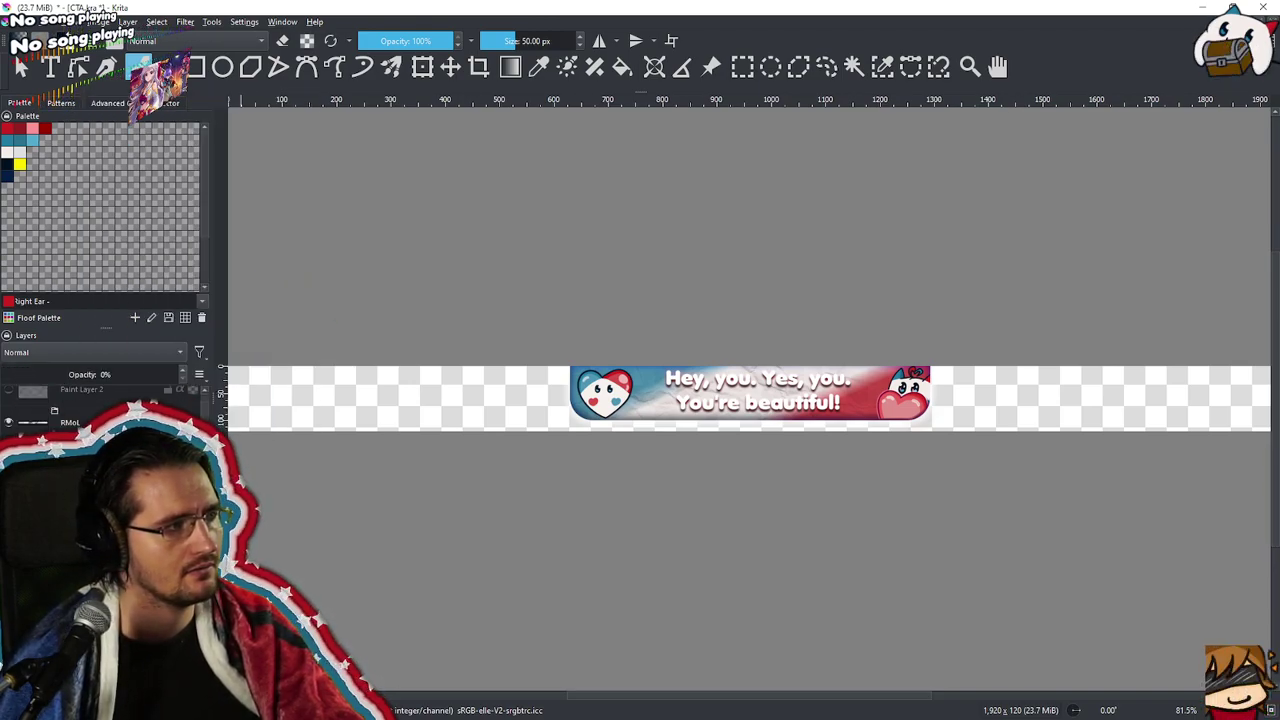
Select the Twitter layer, make its blue banner visible and select the layer inside Group 13
left_click(90, 426)
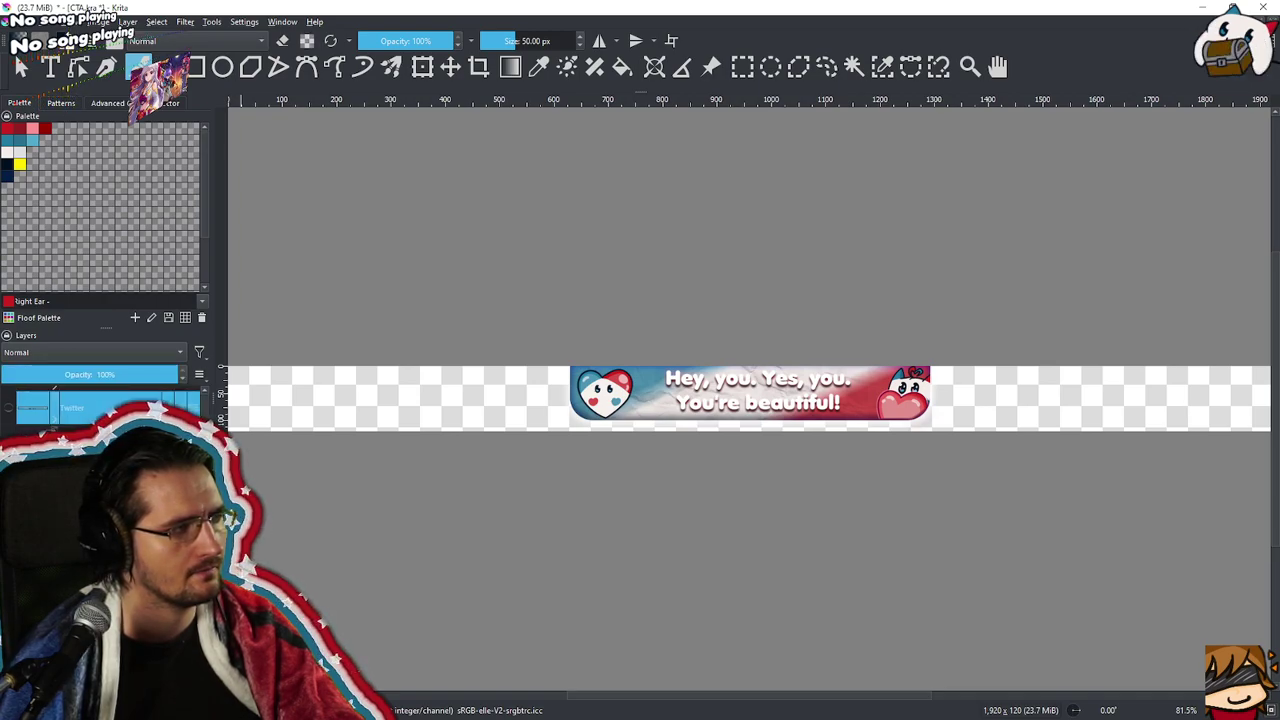
left_click(13, 417)
key("t")
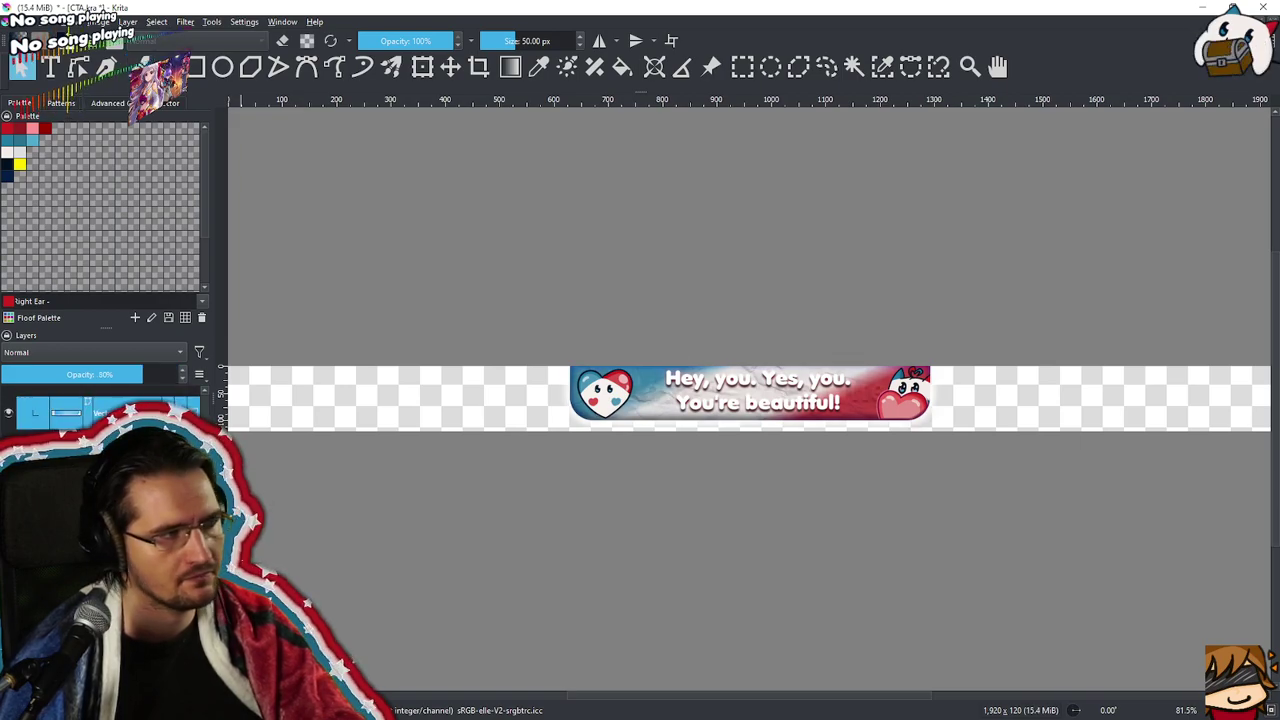
scroll(15, 410, "up", 2)
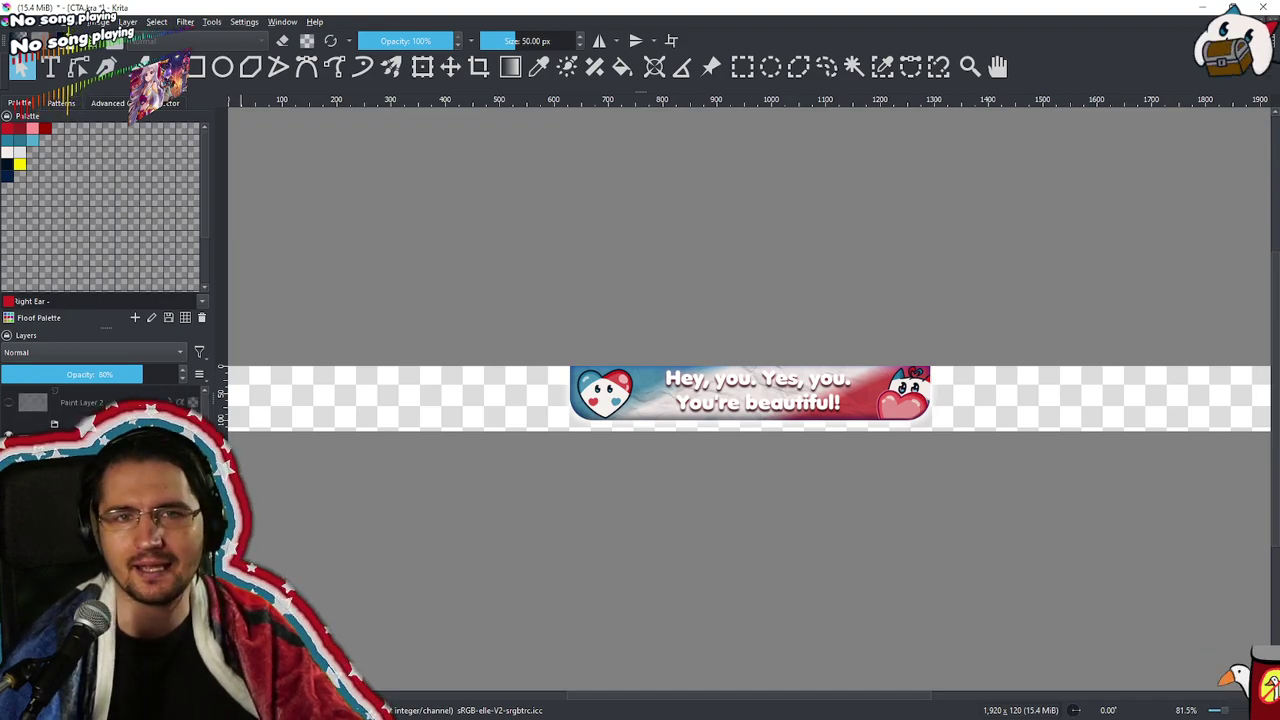
left_click(97, 410)
key("b")
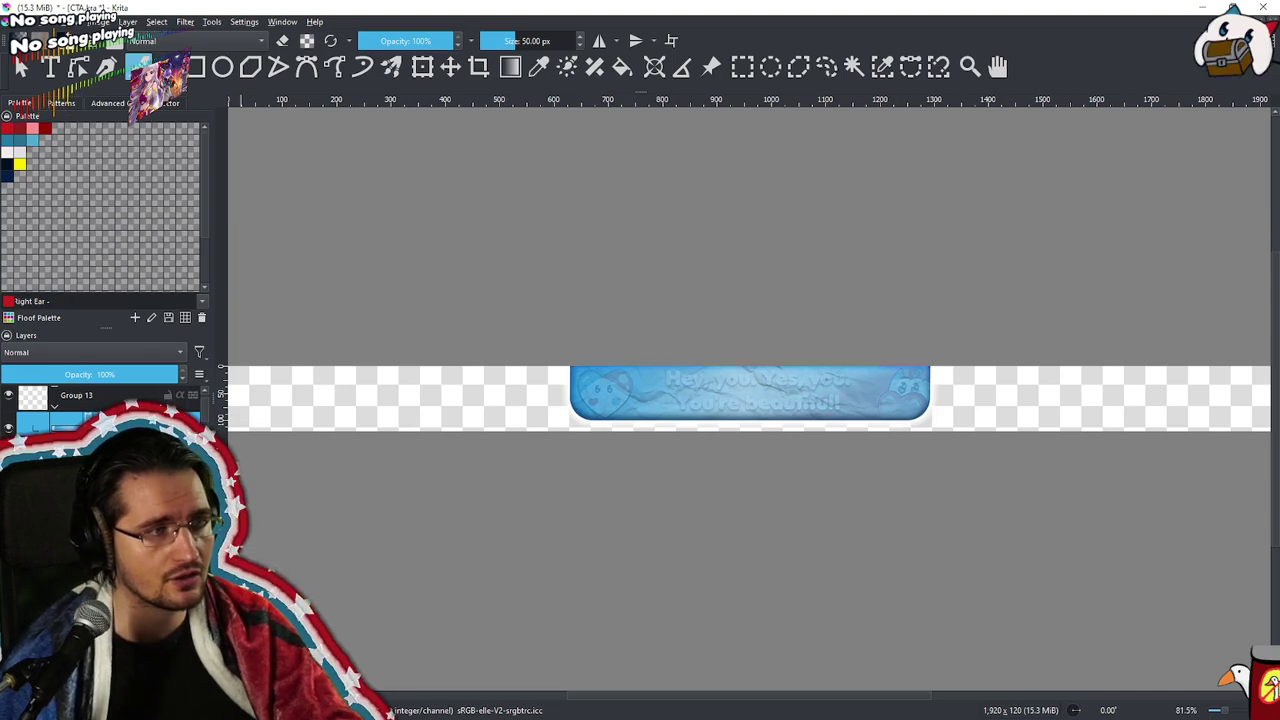
Hide the text and emoji graphics on the blue banner and disable Pattern Overlay in the banner layer's style
left_click(9, 406)
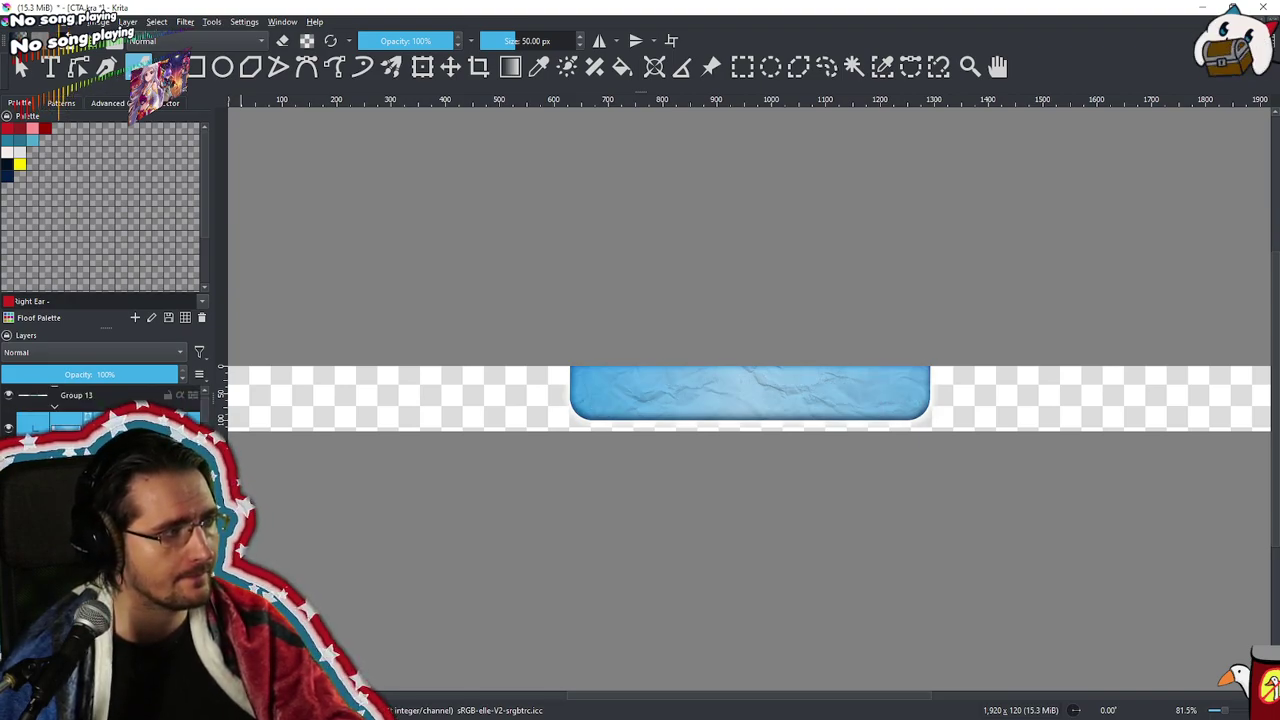
left_click(20, 66)
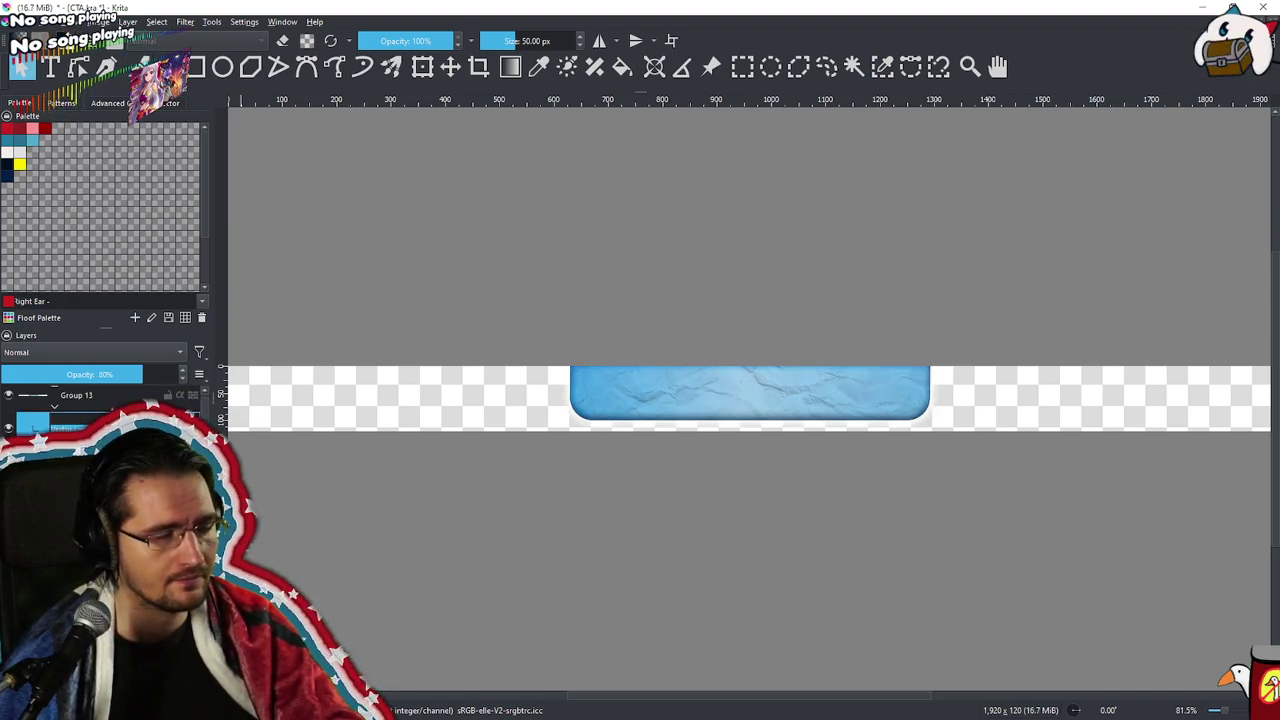
mouse_move(100, 440)
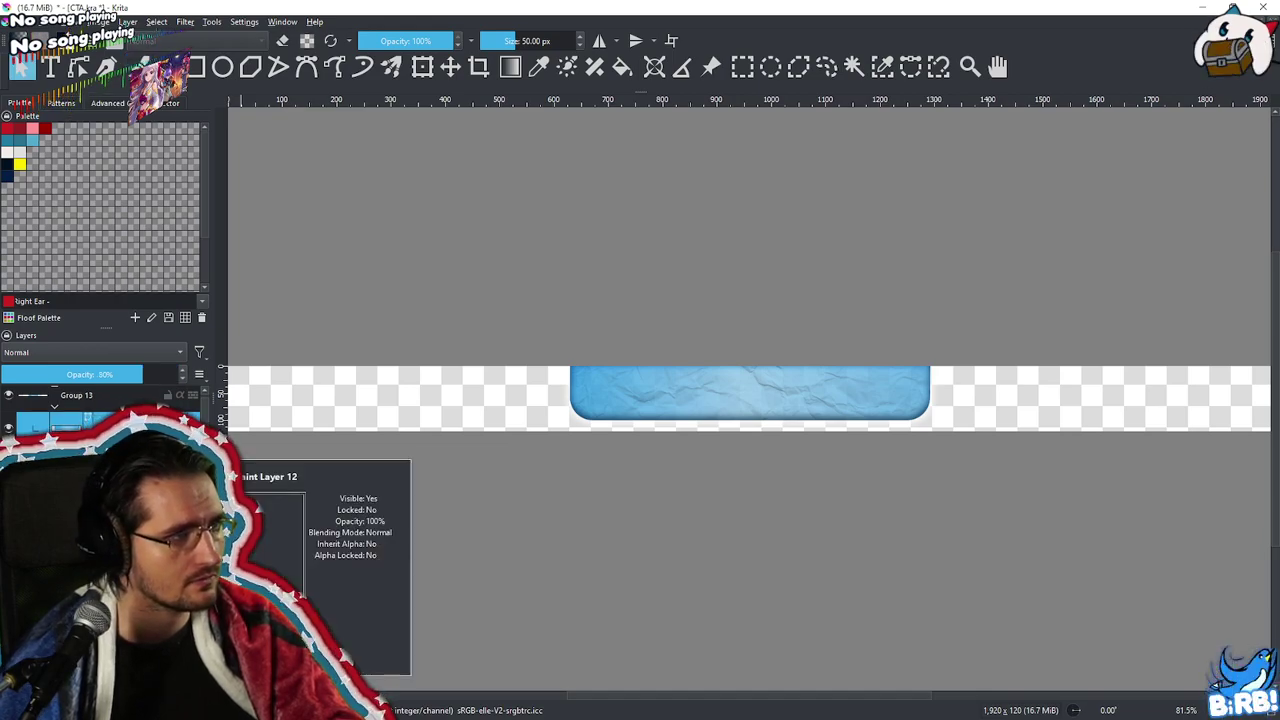
scroll(100, 405, "down", 1)
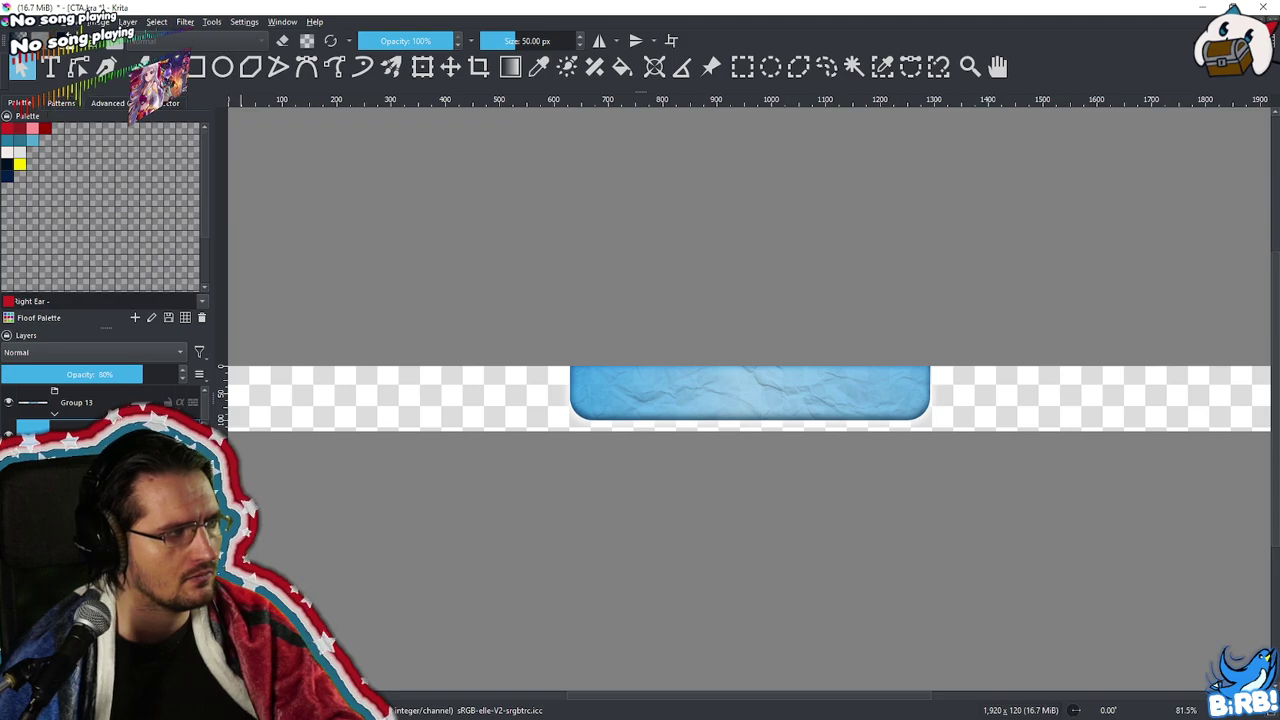
right_click(80, 428)
left_click(150, 118)
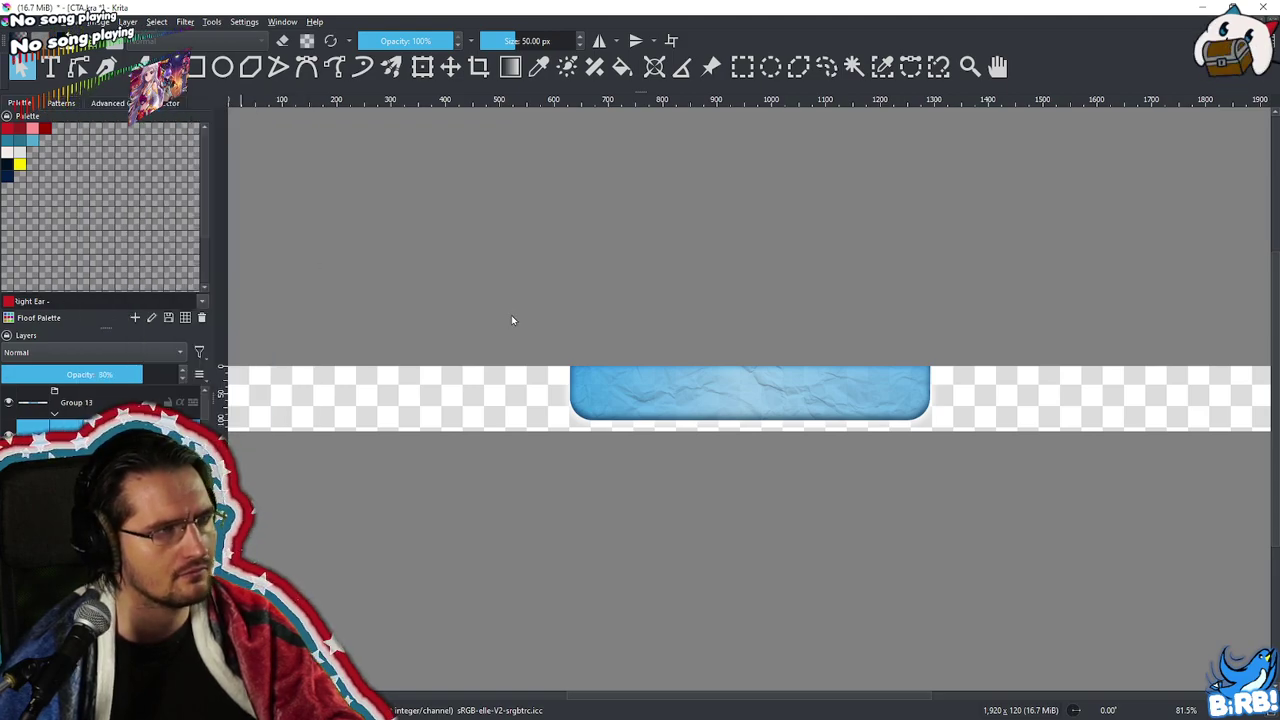
left_click(480, 271)
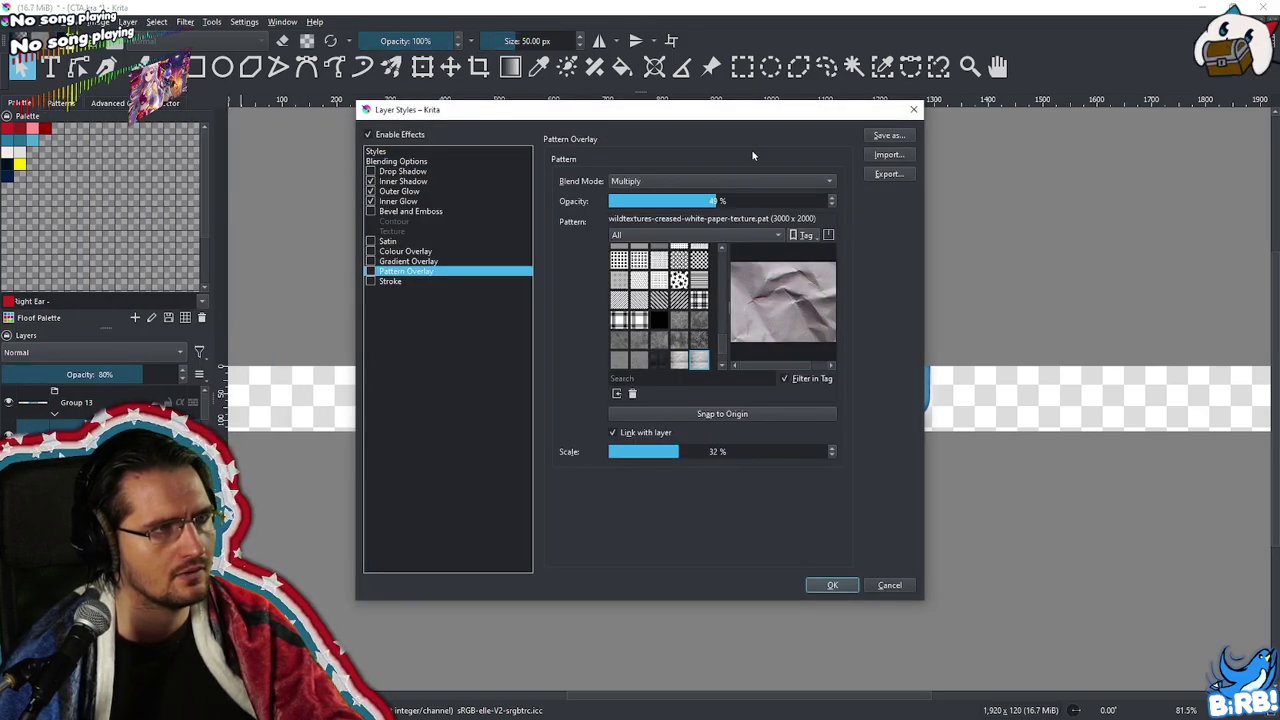
left_click_drag(766, 112, 694, 175)
left_click(757, 645)
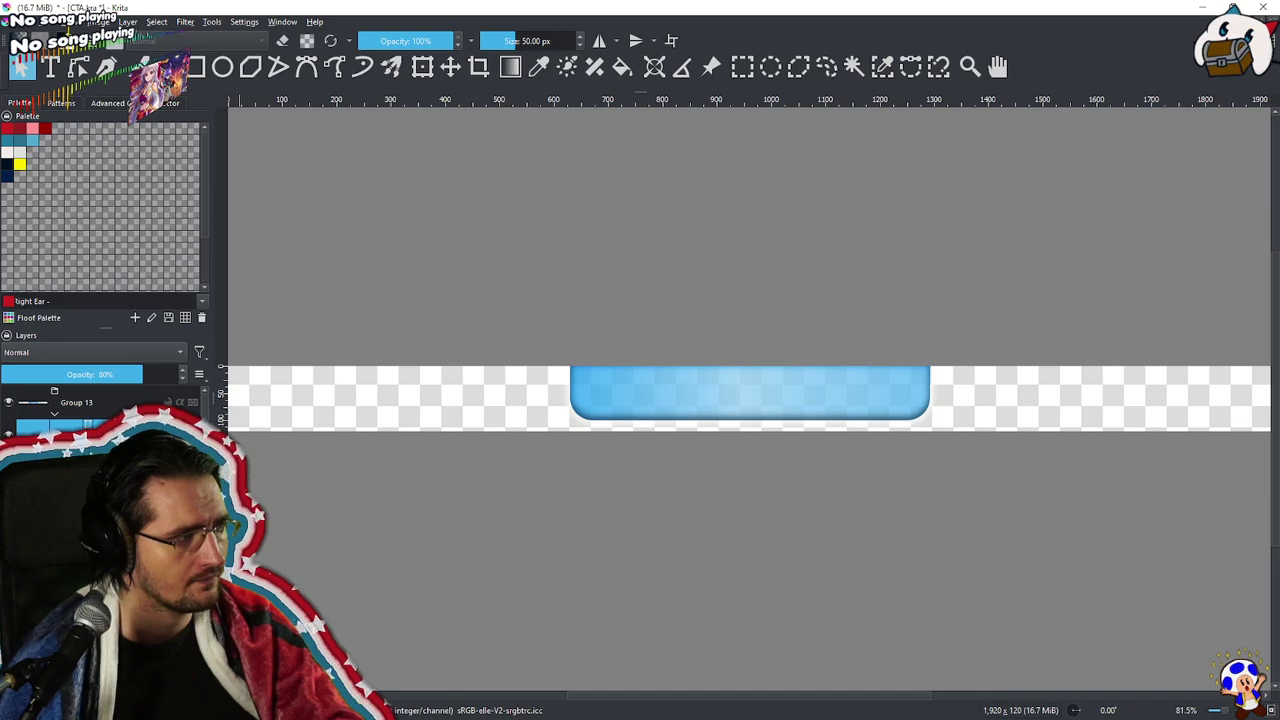
Select the blue banner shape and set its gradient's start stop colour to #6441a5
left_click(671, 379)
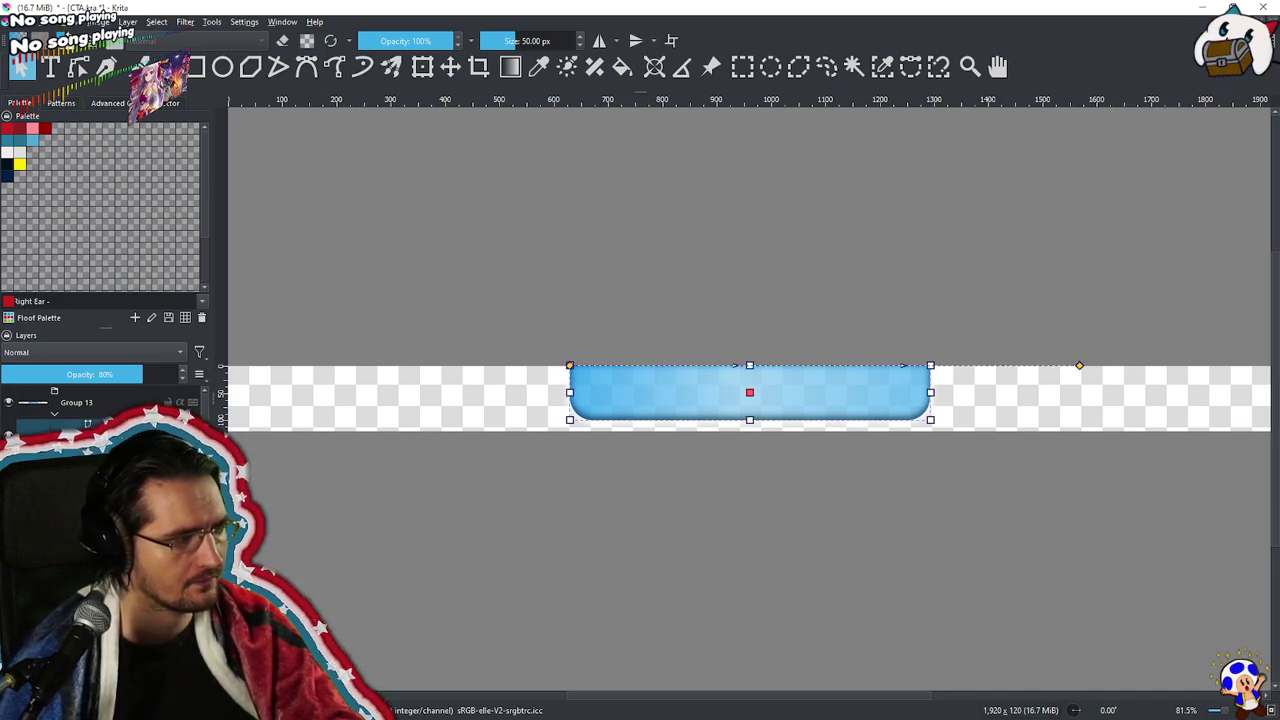
left_click(50, 40)
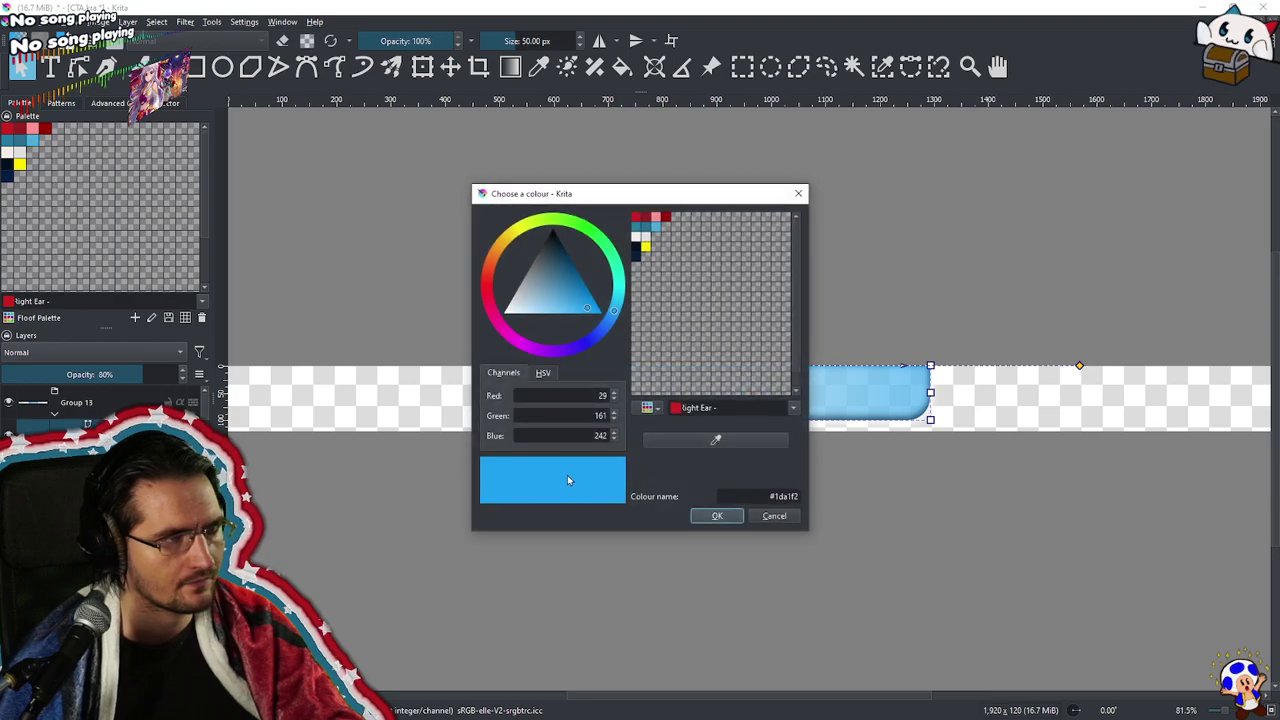
left_click(775, 496)
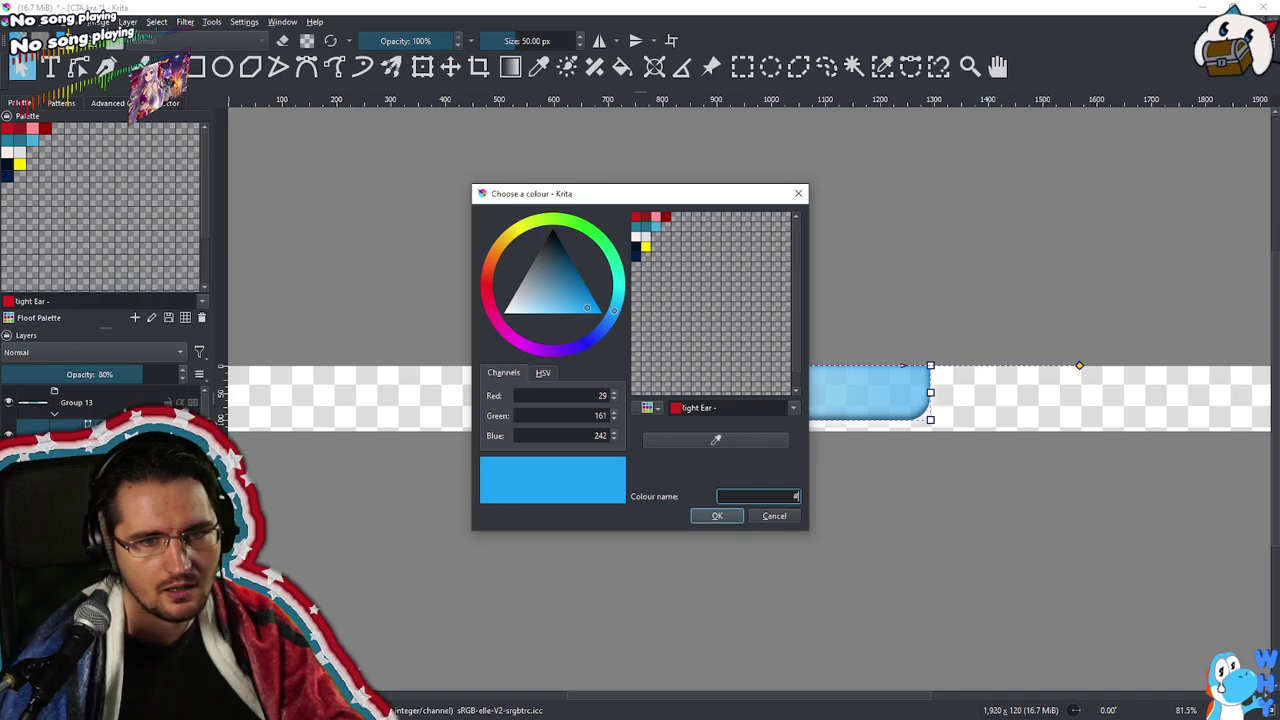
key("alt+Tab")
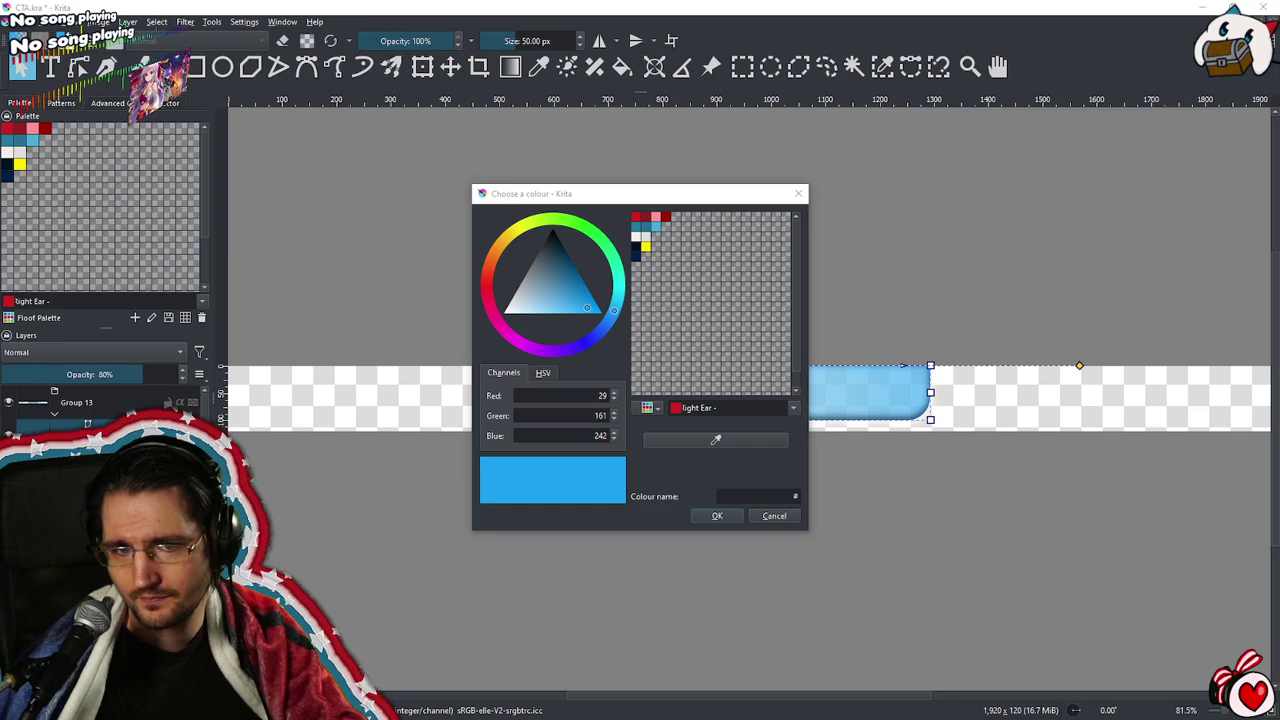
left_click(792, 497)
type("#")
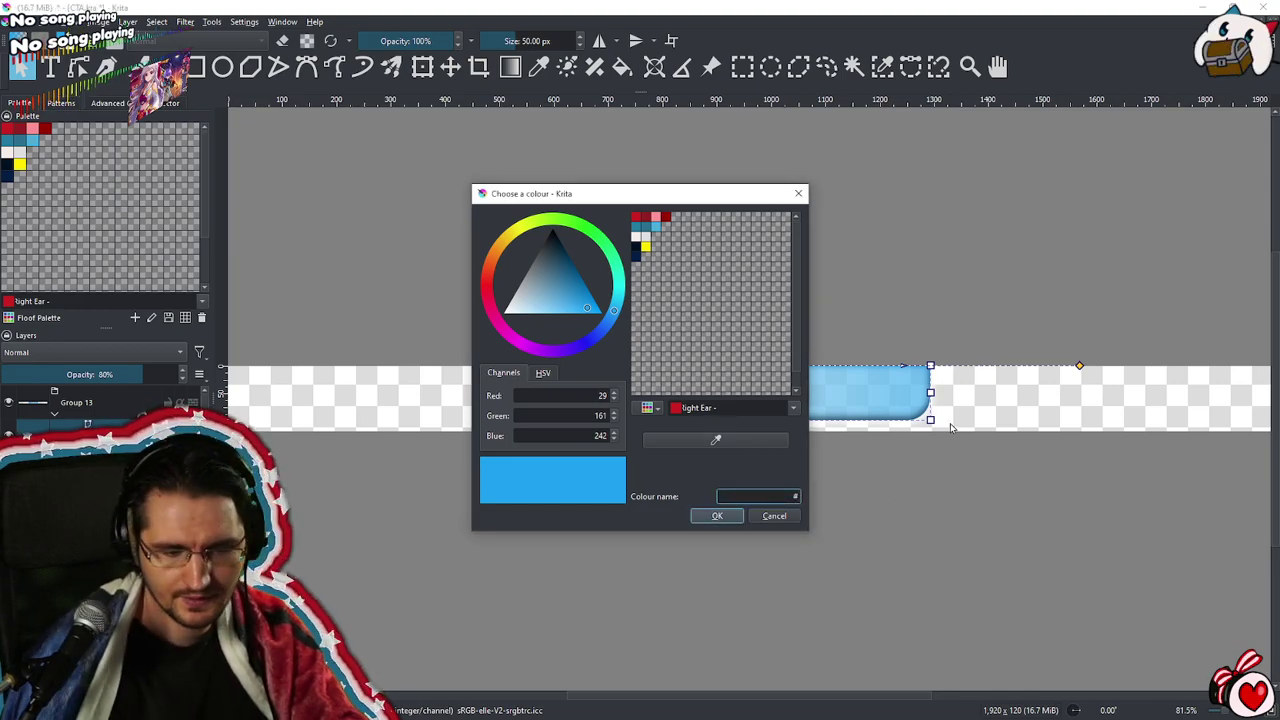
type("6441a5")
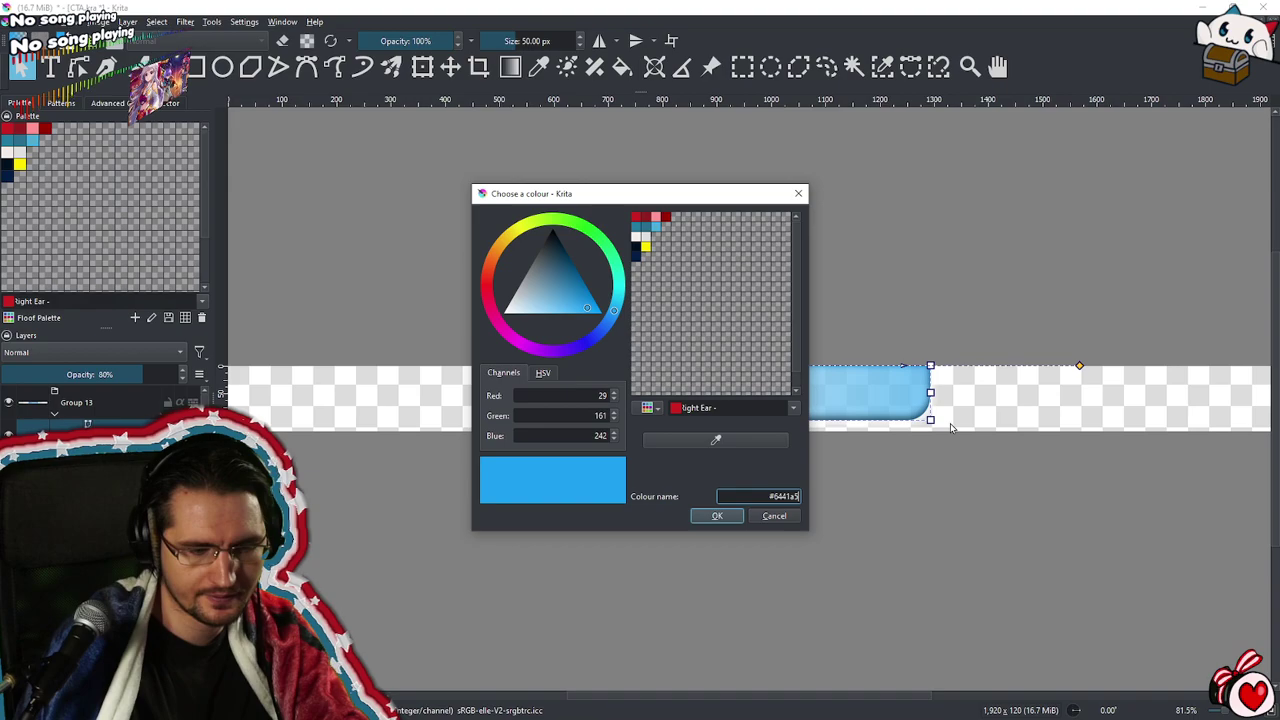
key("Return")
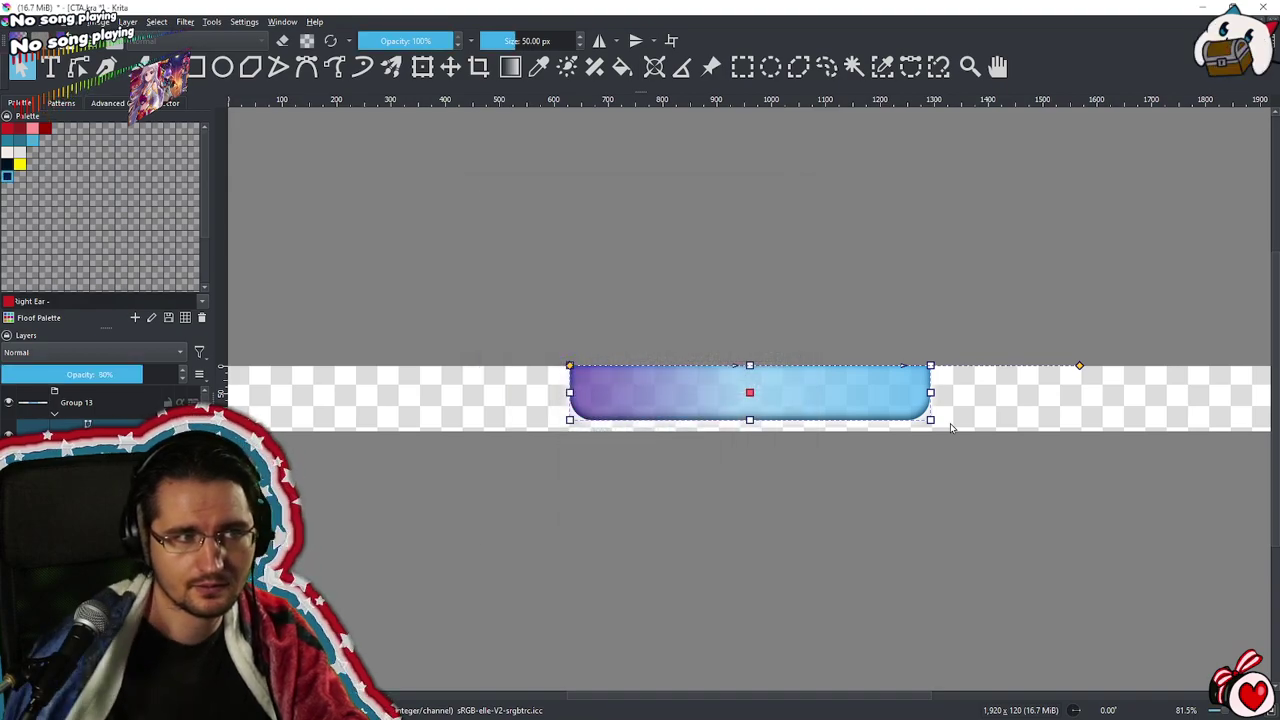
Try to change the gradient's end stop colour to #6441a5
double_click(1079, 365)
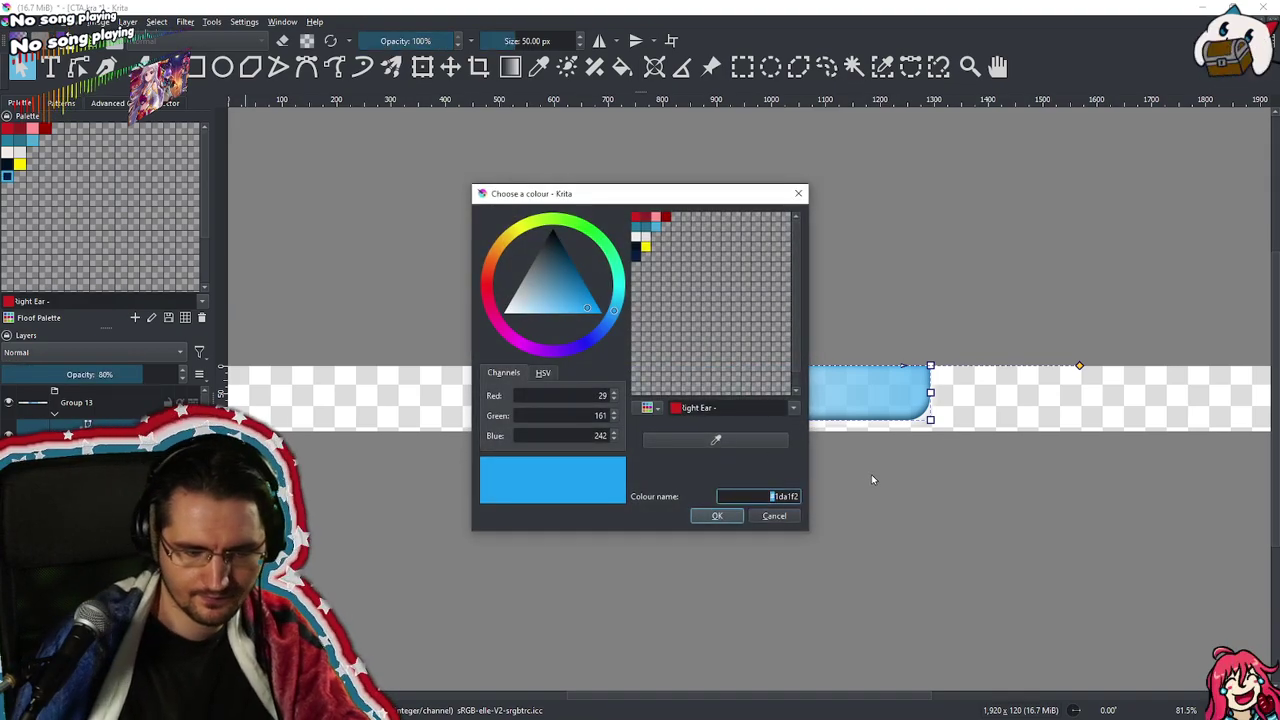
key("BackSpace")
key("BackSpace")
key("BackSpace")
key("BackSpace")
key("BackSpace")
key("BackSpace")
key("BackSpace")
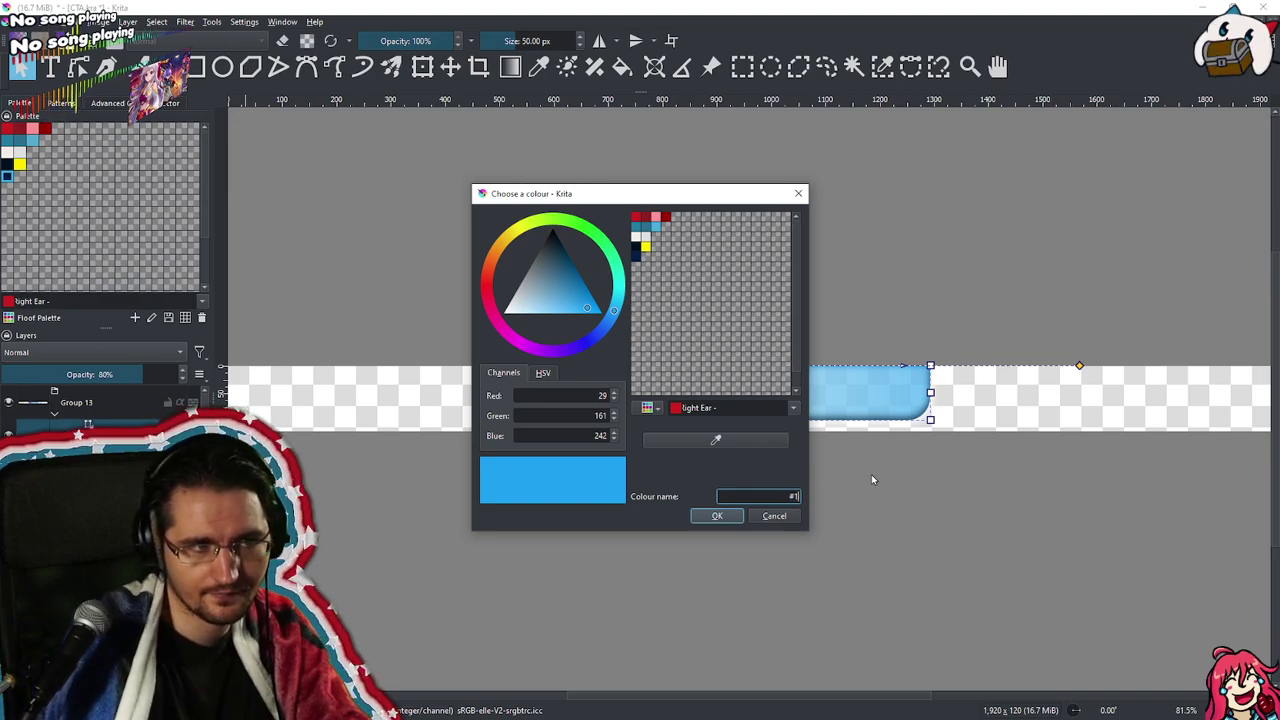
type("#6441a5")
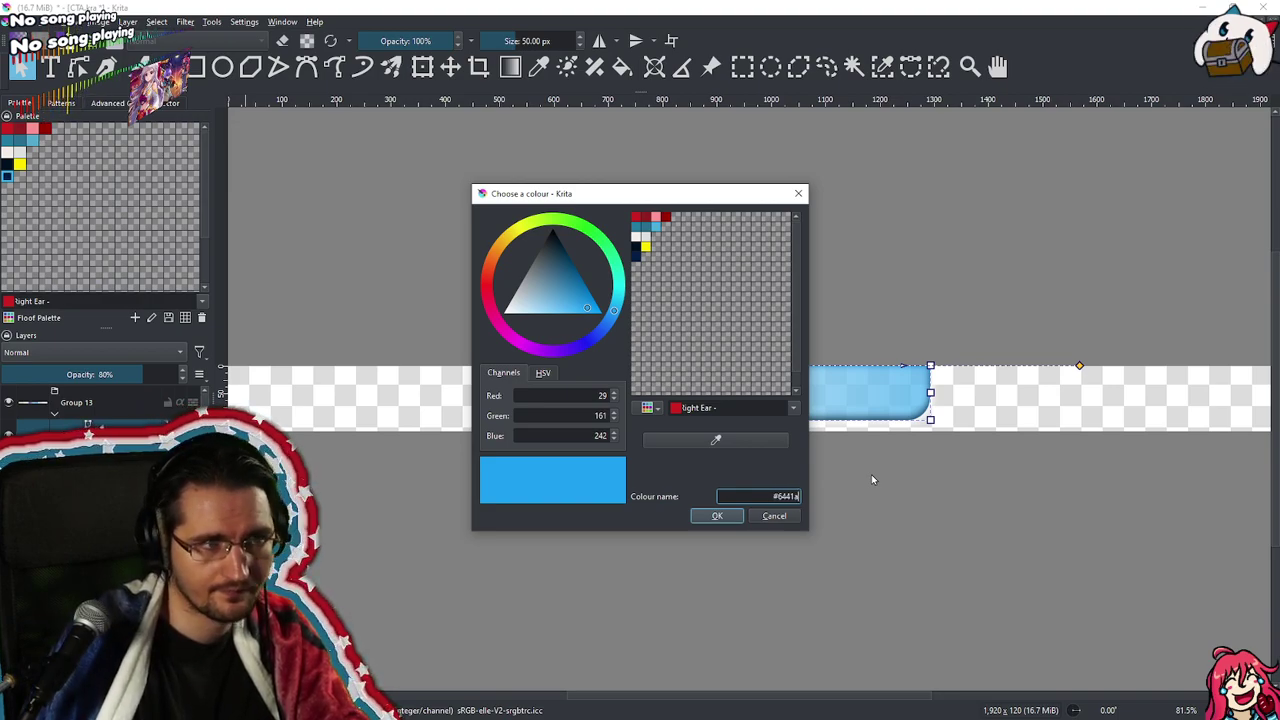
key("Return")
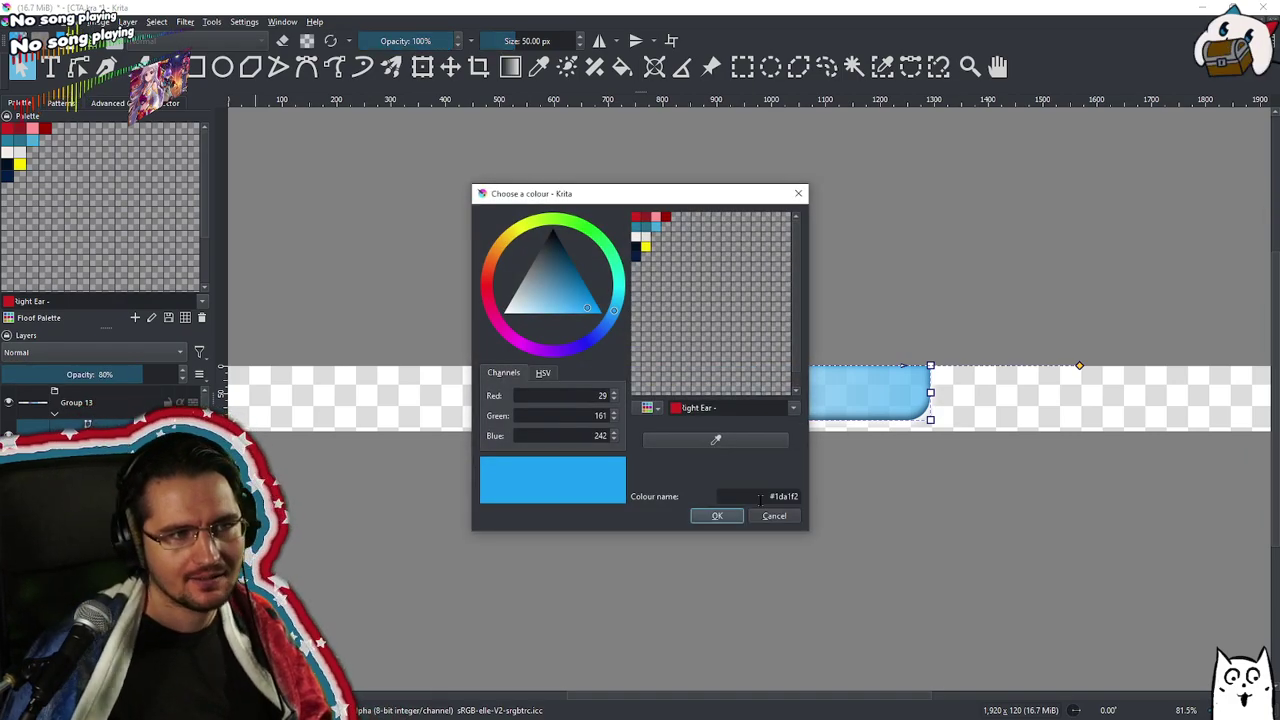
Set the colour of the gradient's end stop to #6441a5
left_click(757, 496)
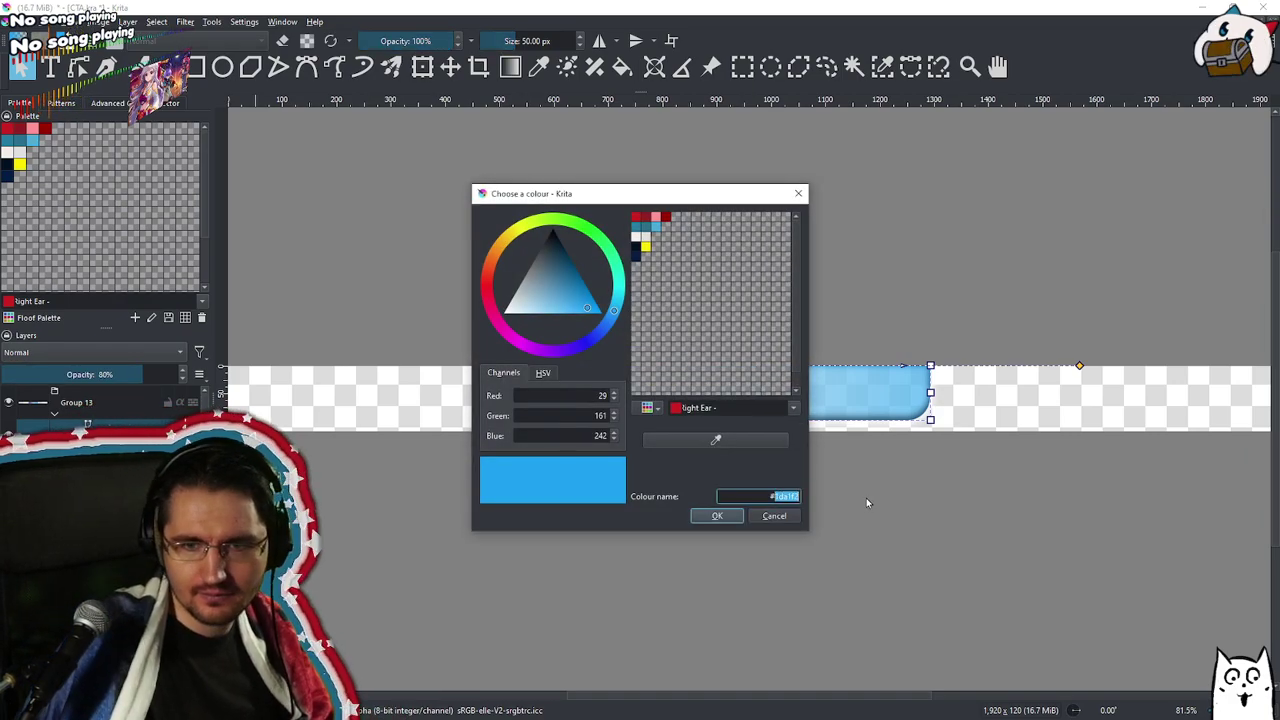
type("6441")
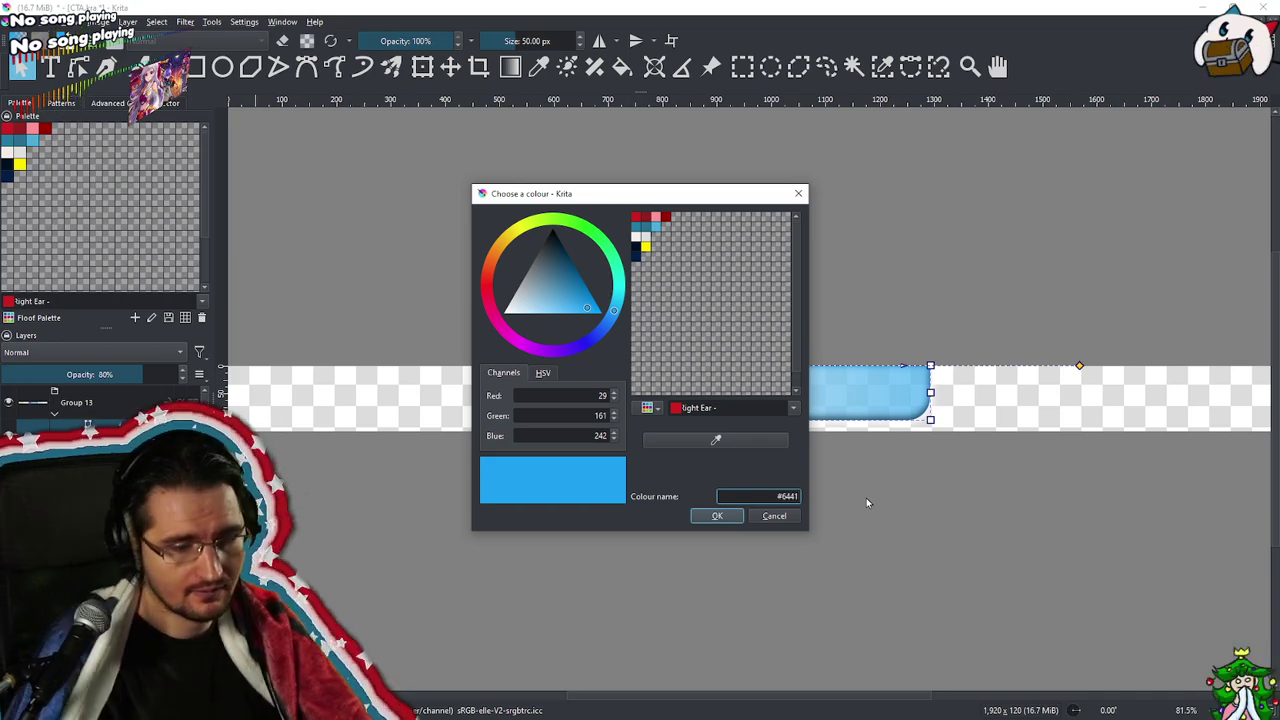
type("a5")
key("Return")
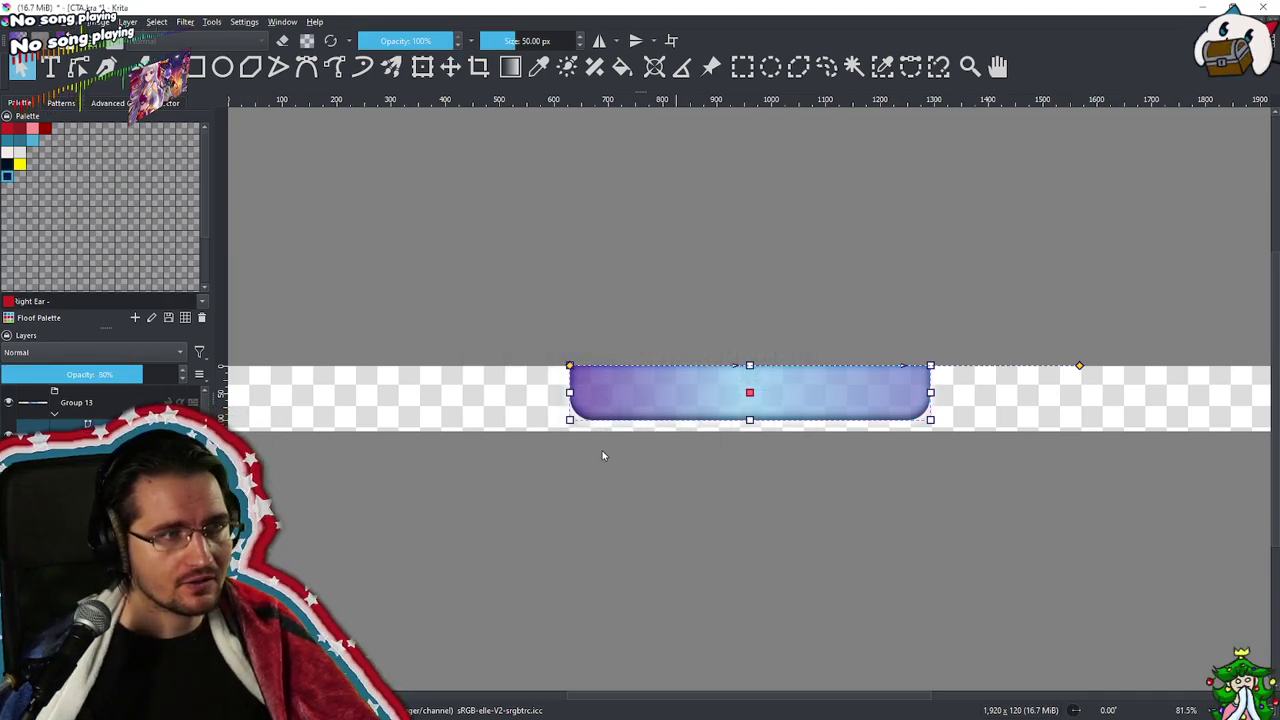
Try to recolour the gradient's light blue middle stop with #6441a5
left_click(61, 36)
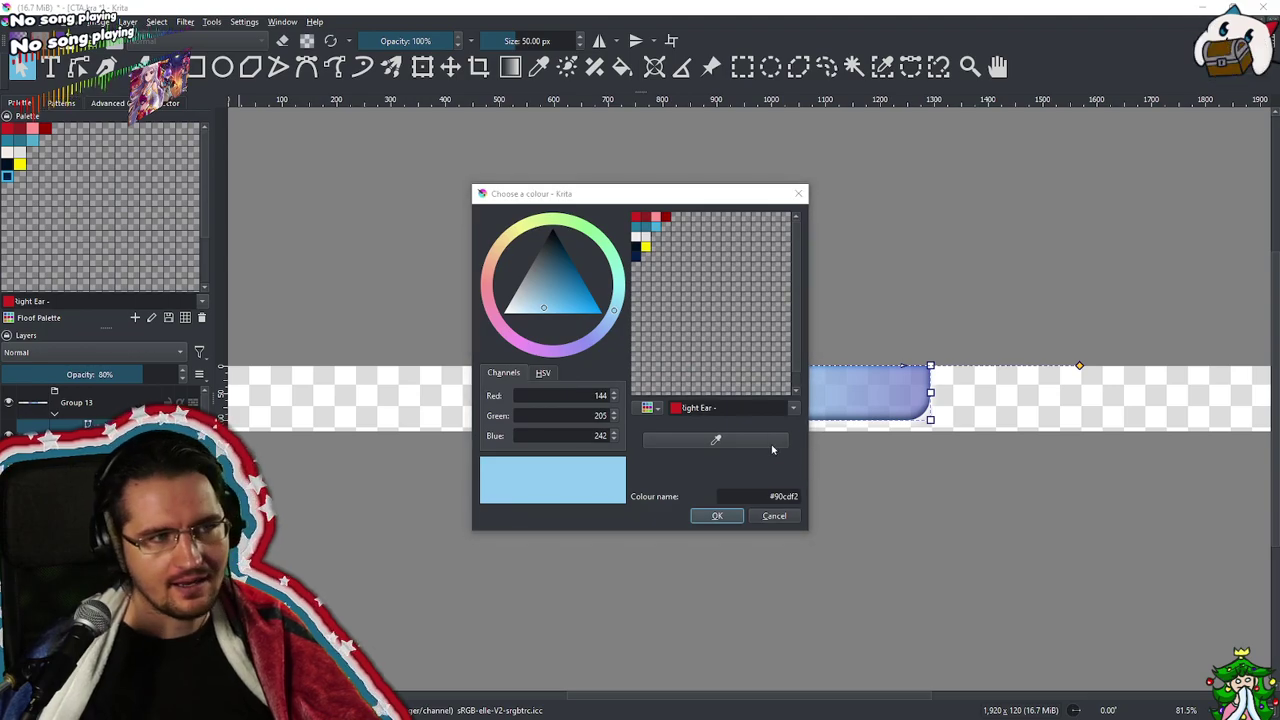
left_click_drag(772, 496, 853, 494)
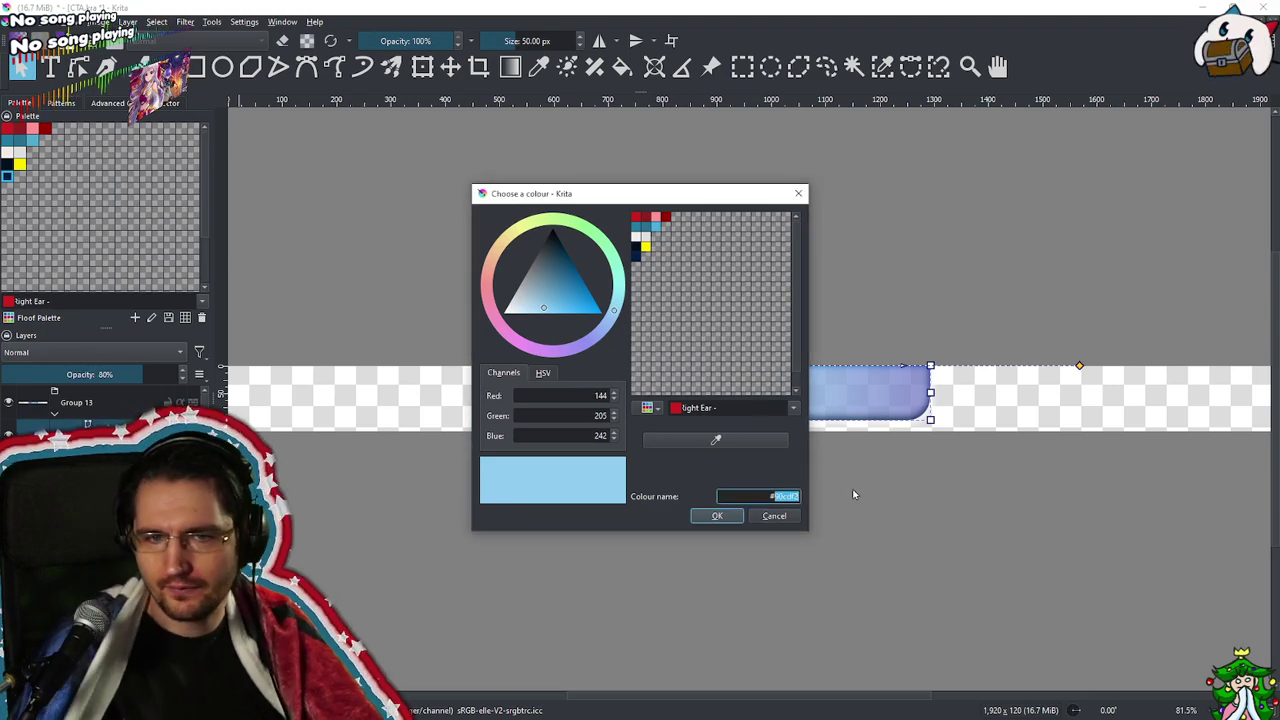
type("6441a5")
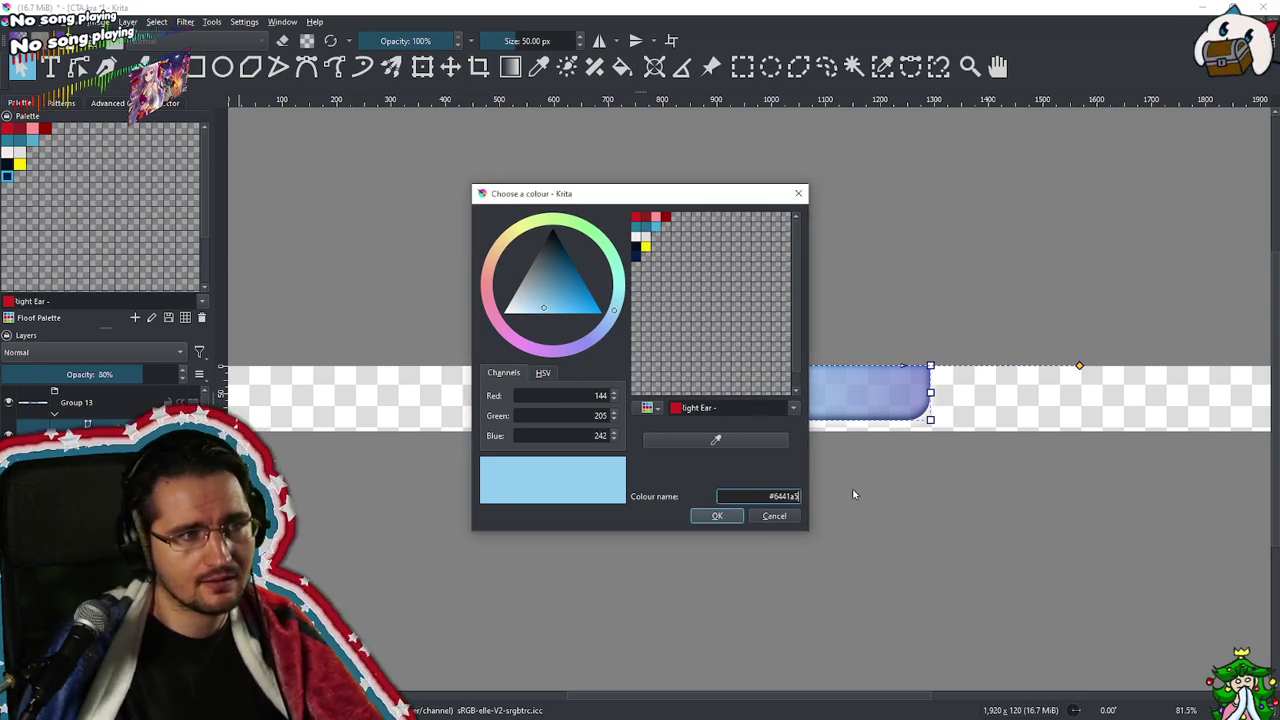
key("Return")
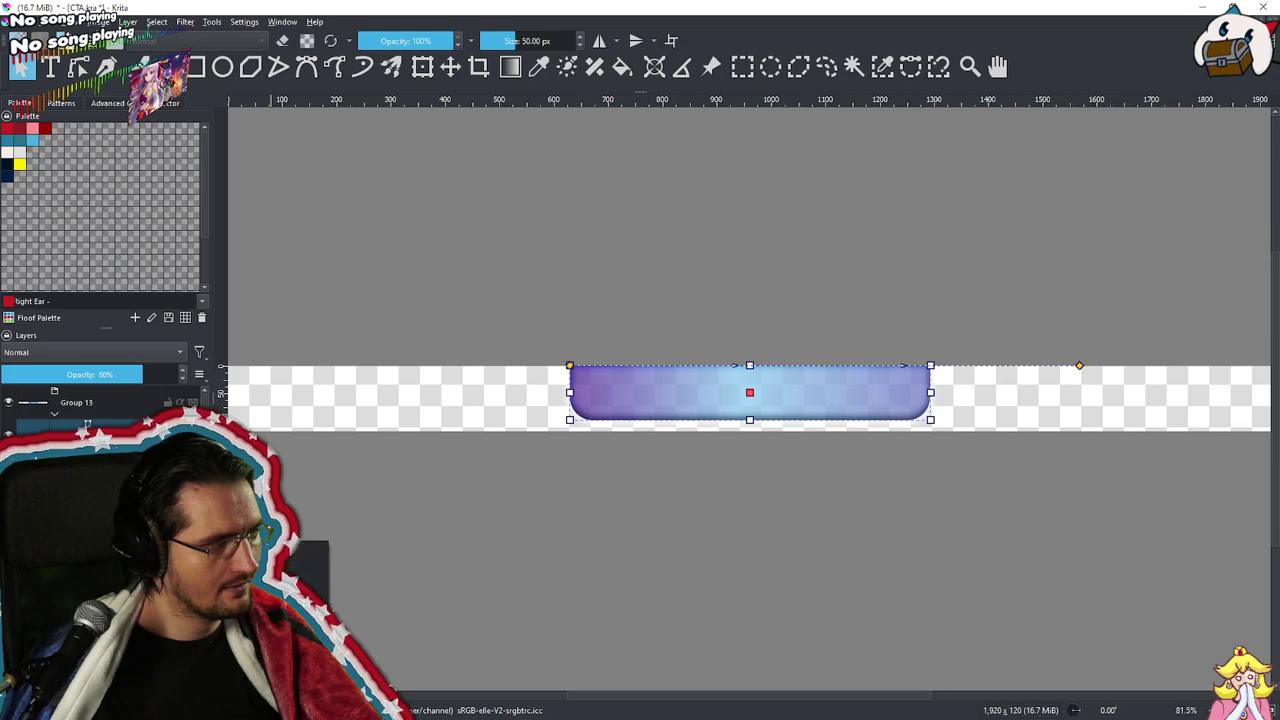
Edit the middle stop of the banner's gradient, set its colour to #6441a5 and close the stop editor
double_click(742, 365)
left_click(625, 370)
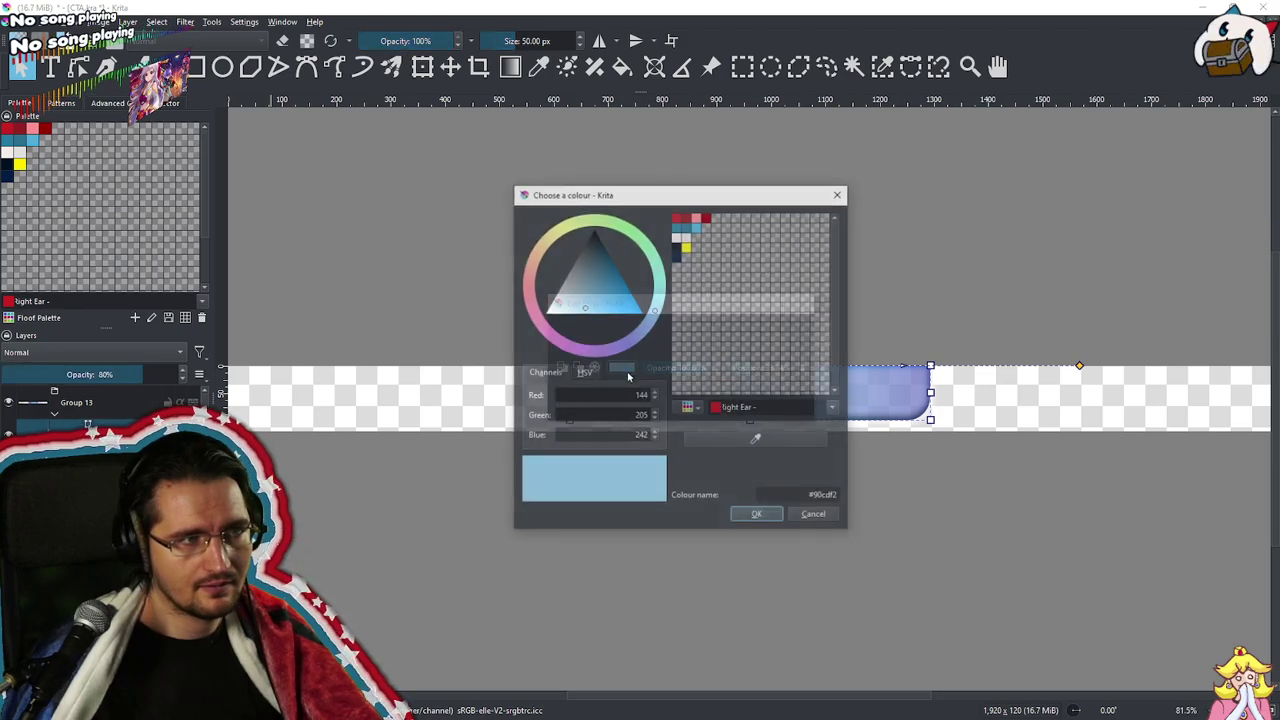
left_click_drag(815, 495, 843, 496)
type("6441a")
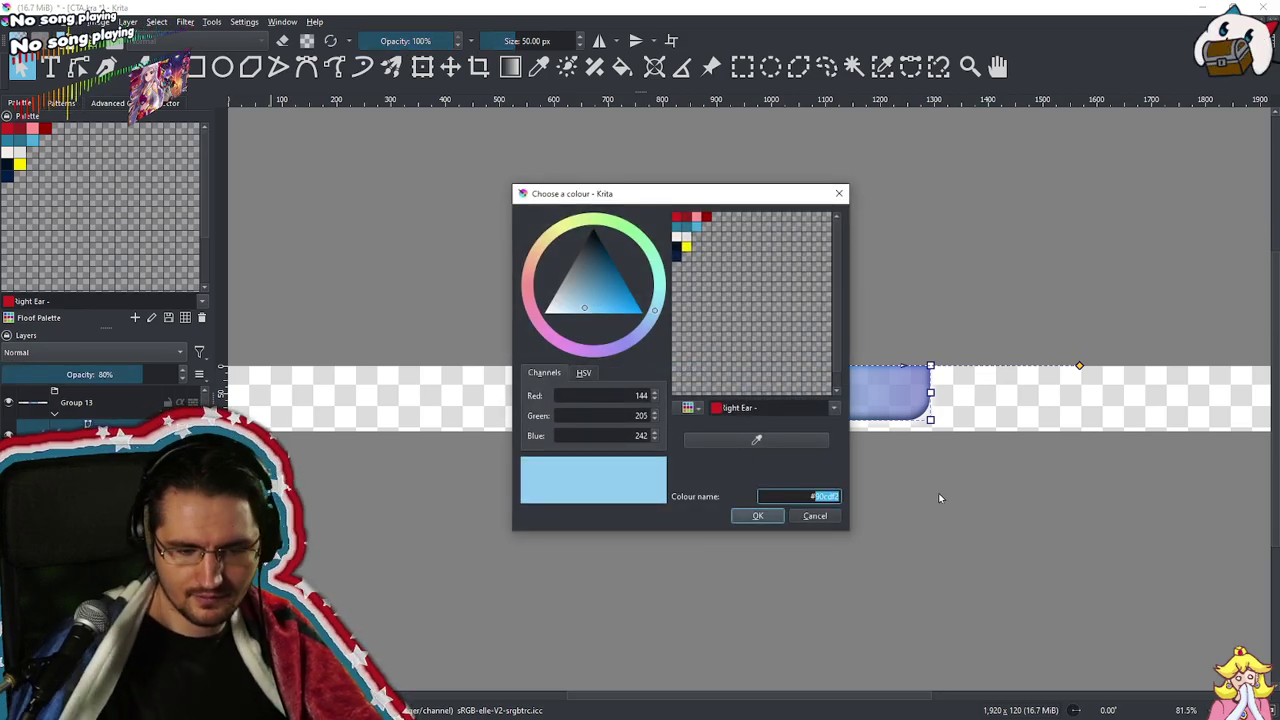
type("5")
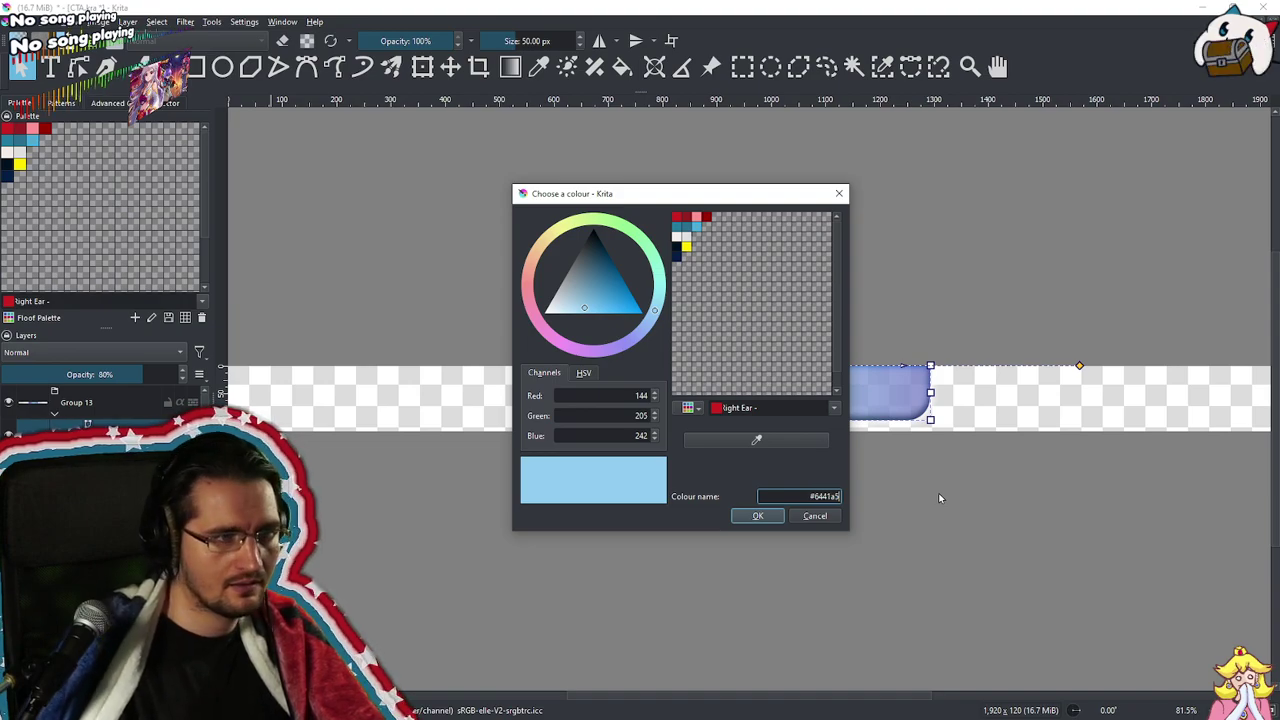
key("Return")
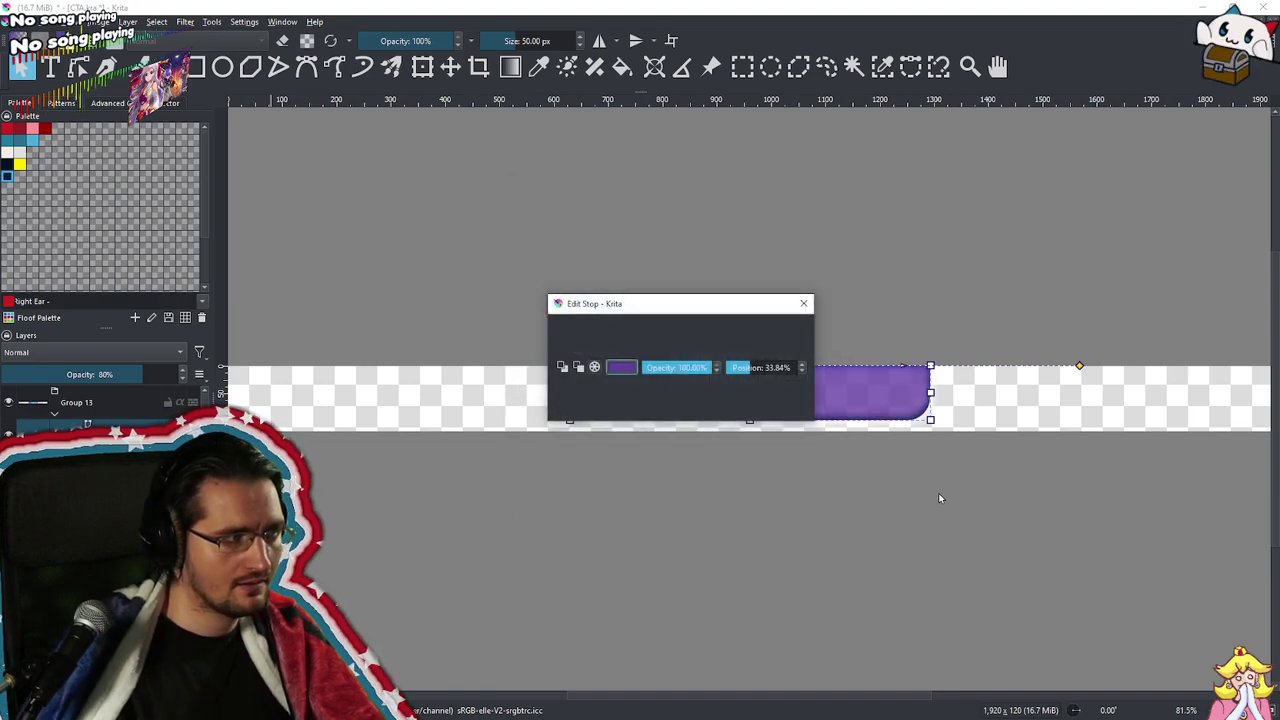
left_click(804, 304)
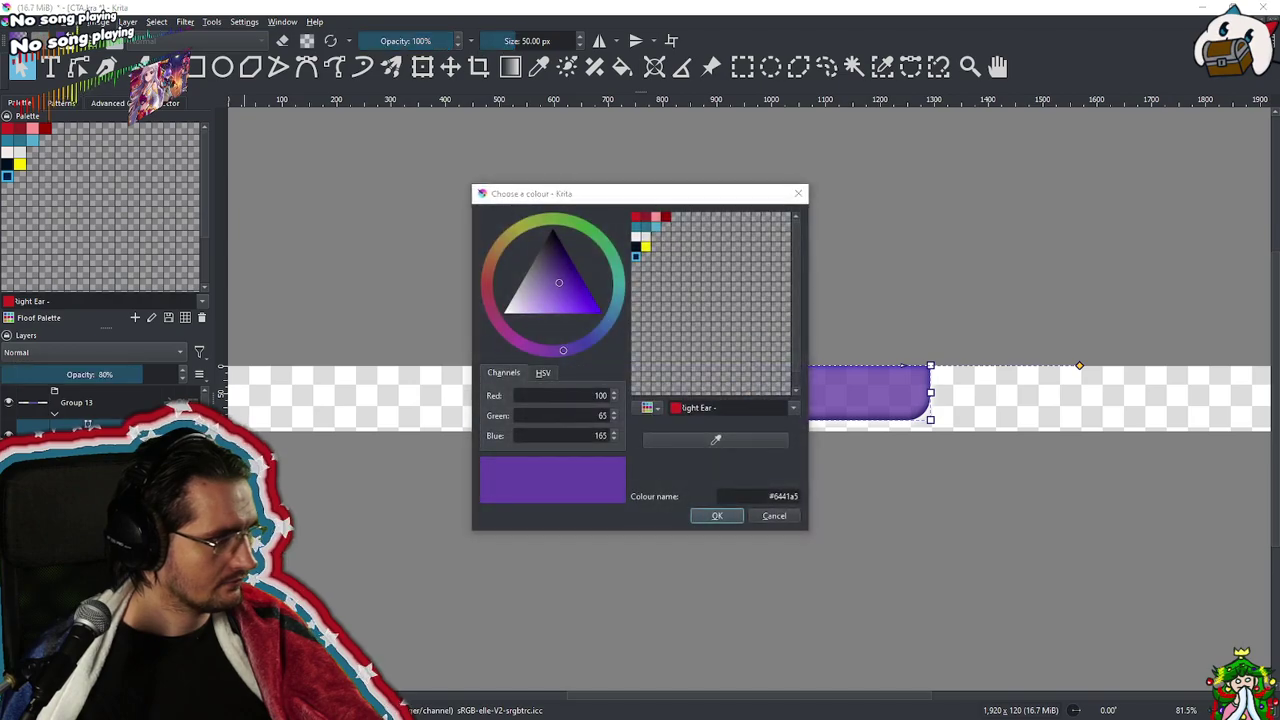
Lighten the gradient's start stop to the light purple #ab8be8
left_click(545, 307)
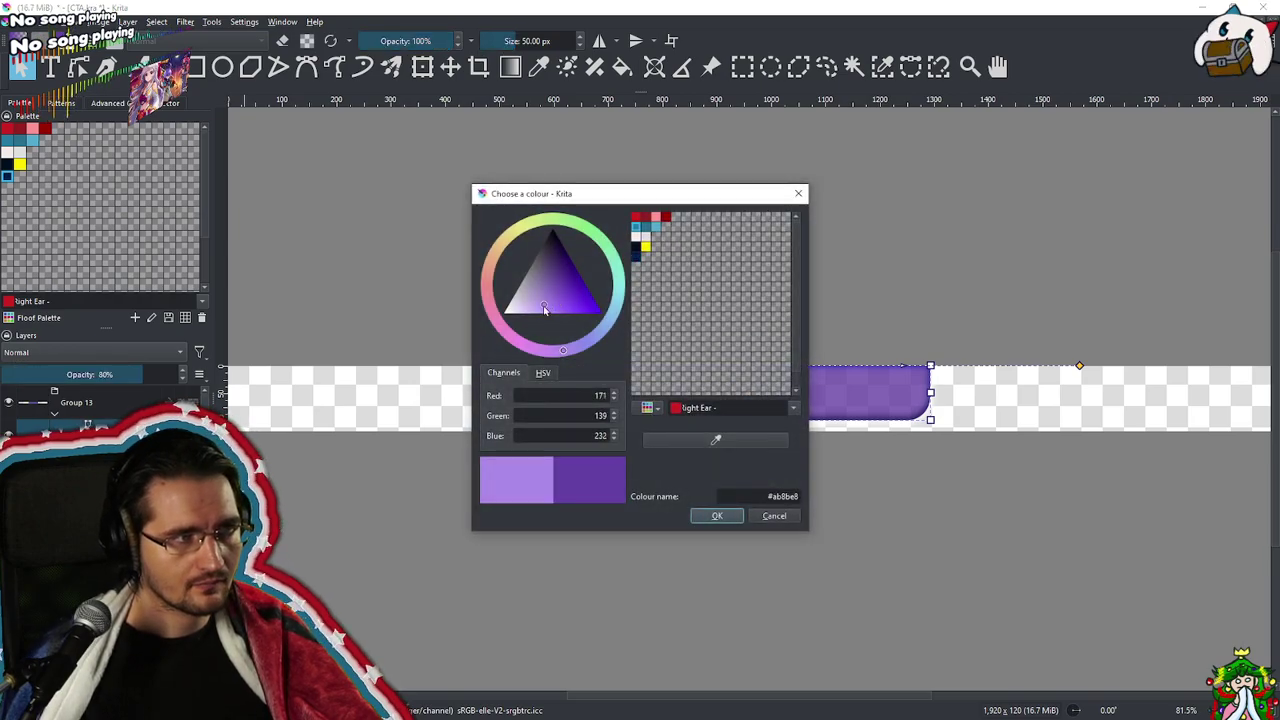
left_click(714, 518)
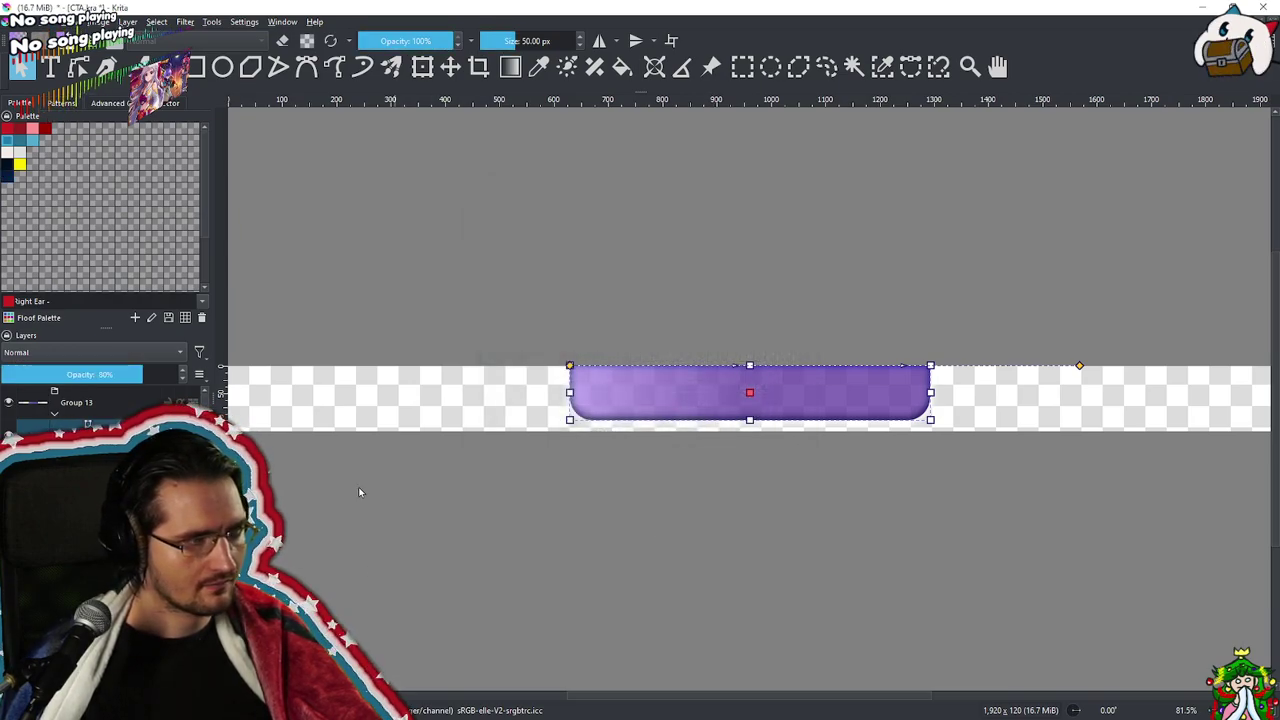
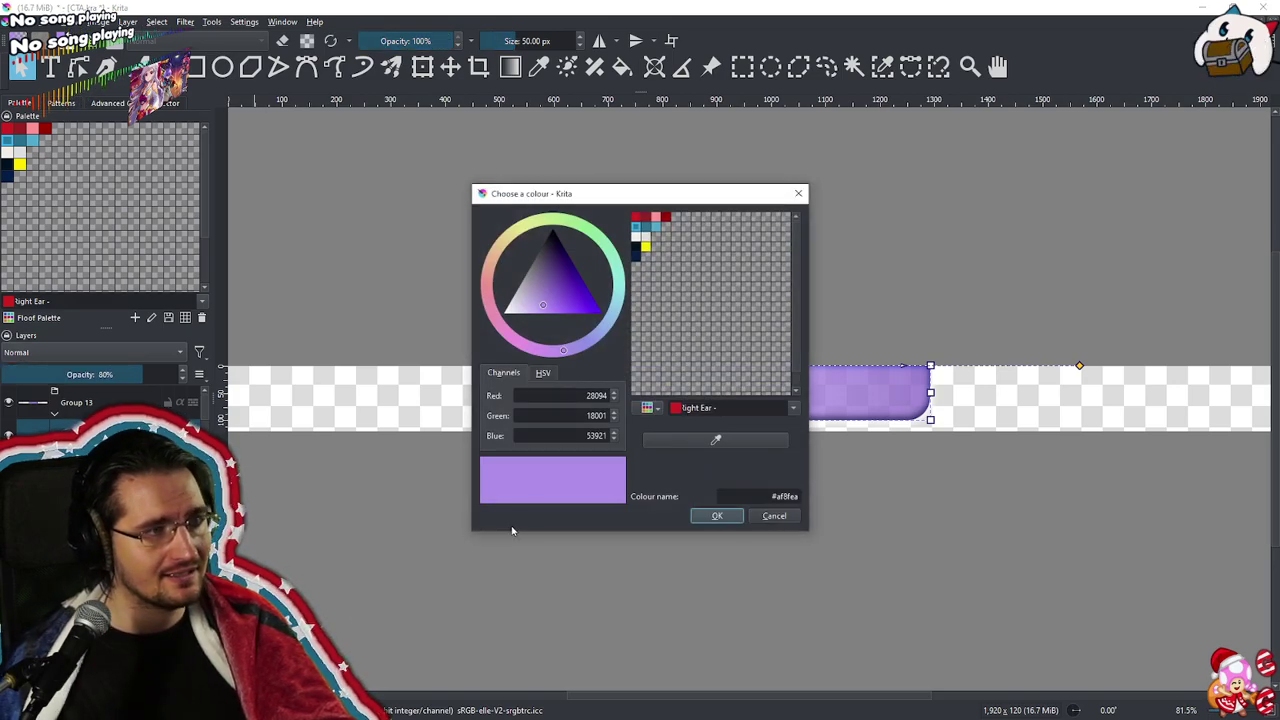
Set the colour of the gradient stop being edited to #6441a5 and finish editing the banner's gradient
left_click_drag(765, 496, 850, 494)
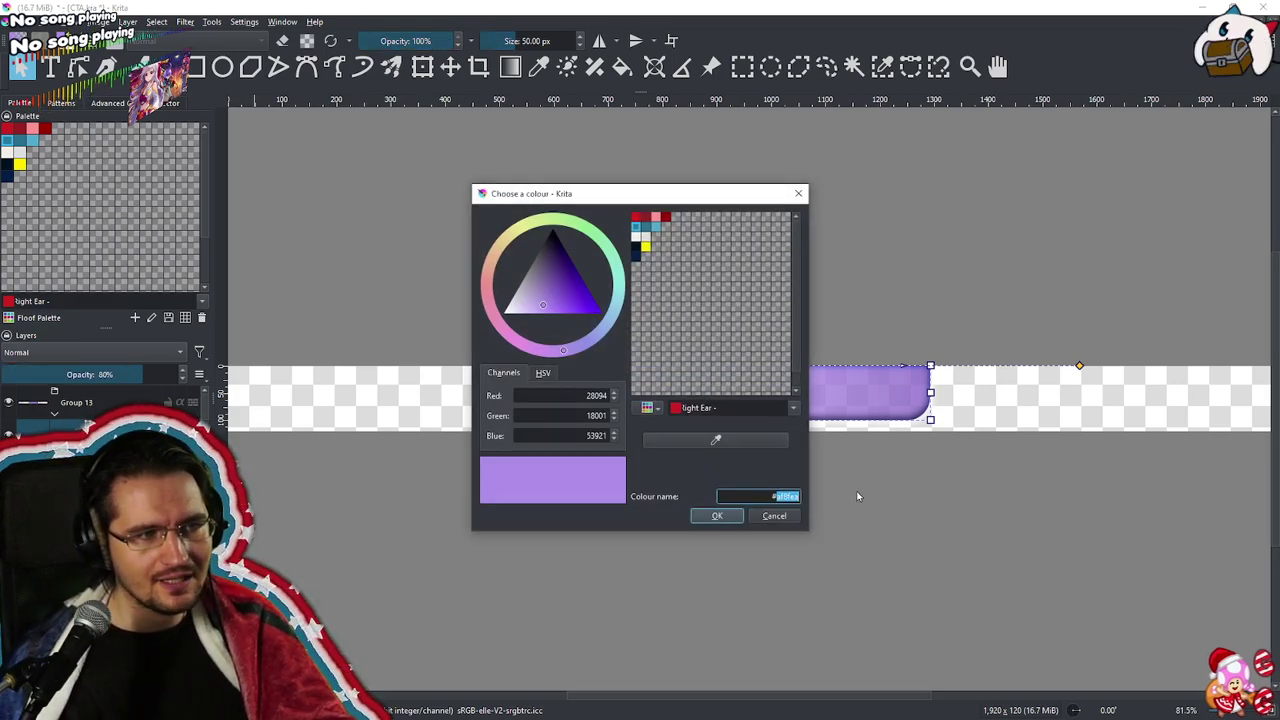
type("#6441a5")
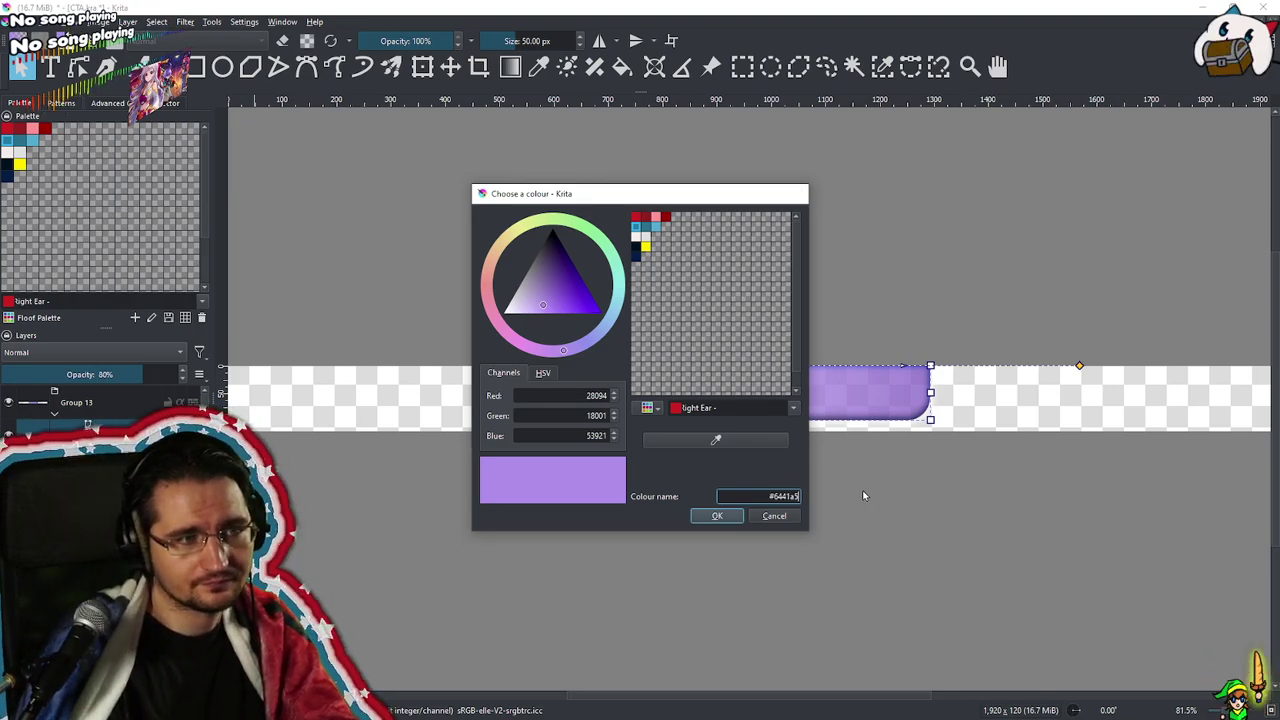
key("Return")
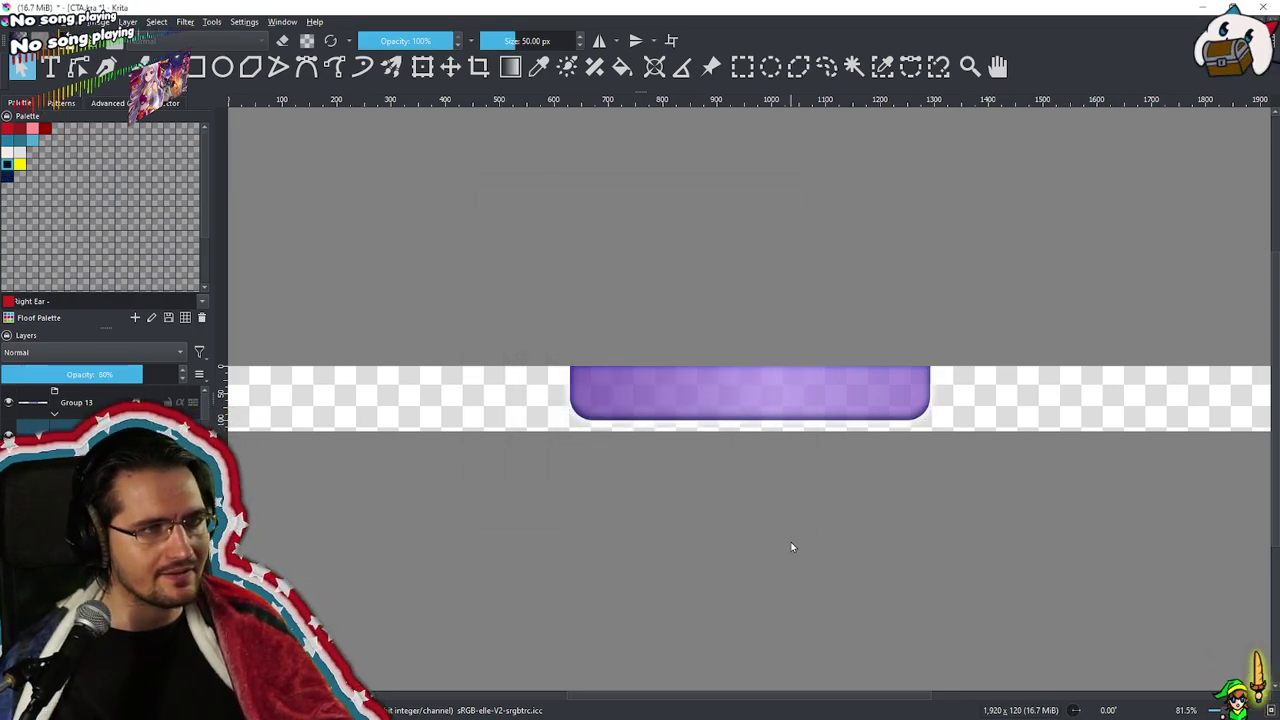
scroll(789, 543, "down", 2)
scroll(789, 543, "up", 1)
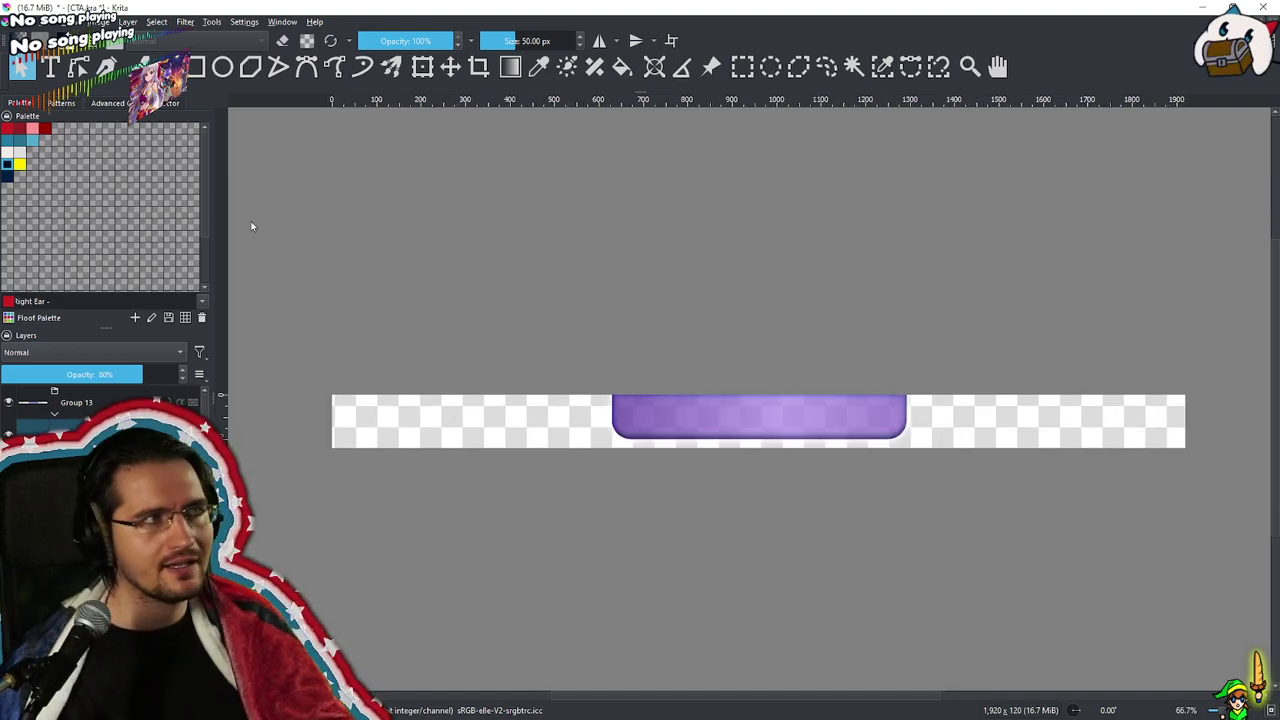
Save the document and rename the layer group Group 13 to Twitch
key("alt+f")
key("s")
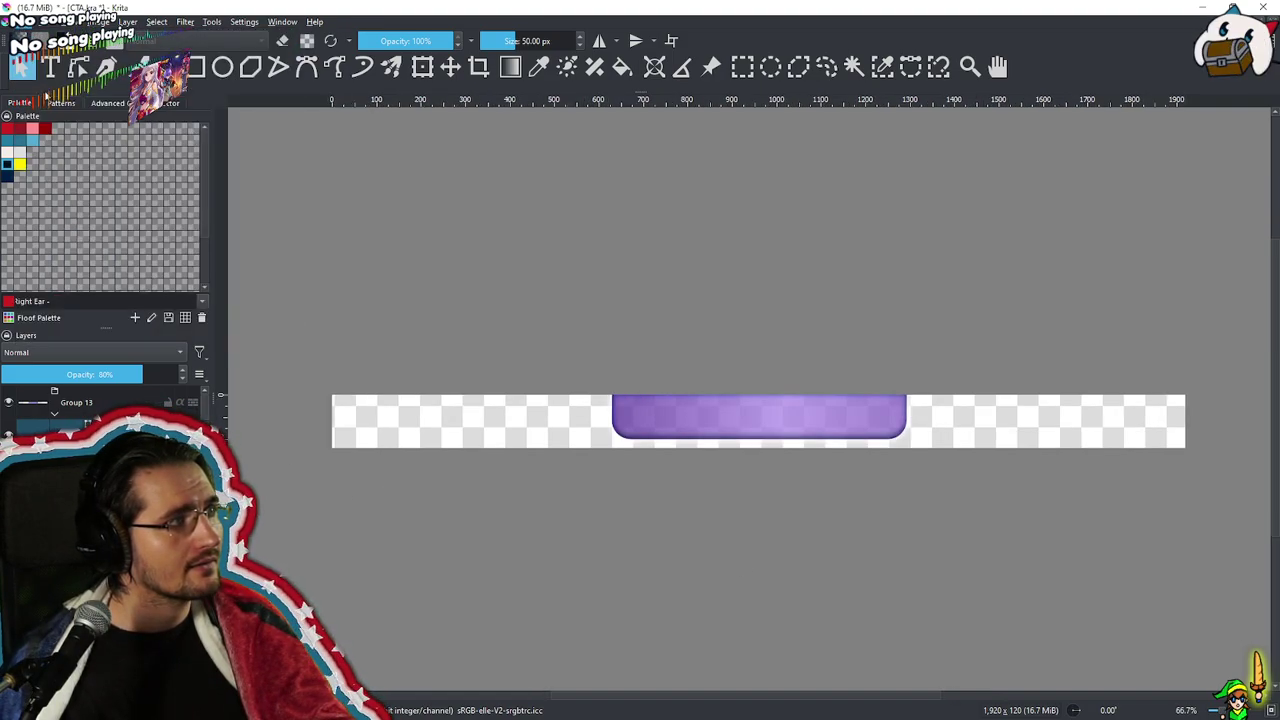
double_click(119, 402)
type("Twitch")
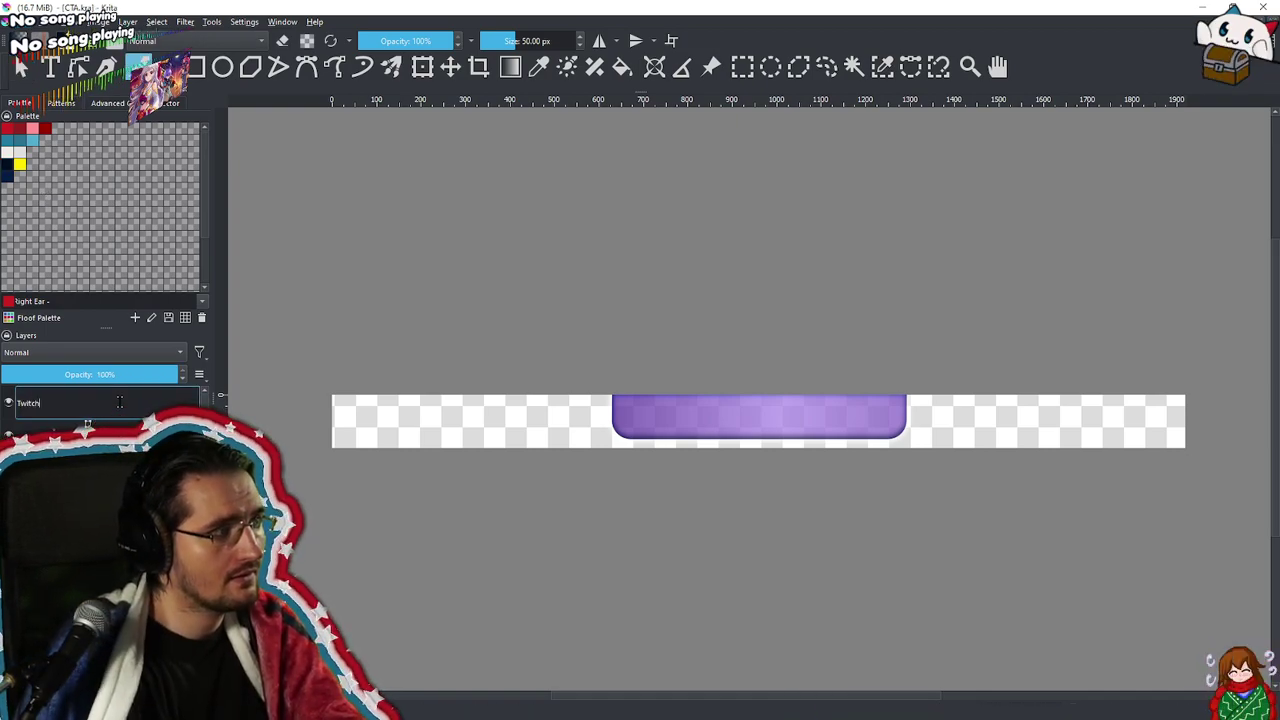
key("Return")
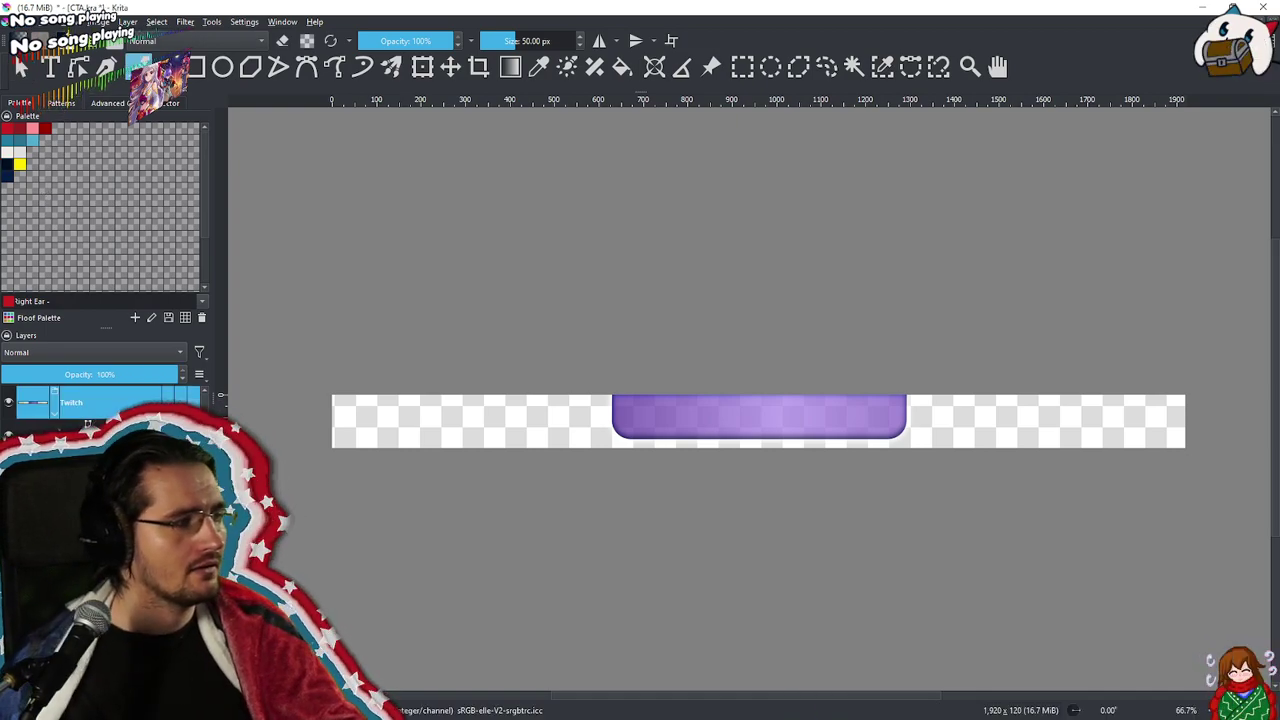
Add a text object over the purple banner beginning with "Support the channel through watching, "
key("t")
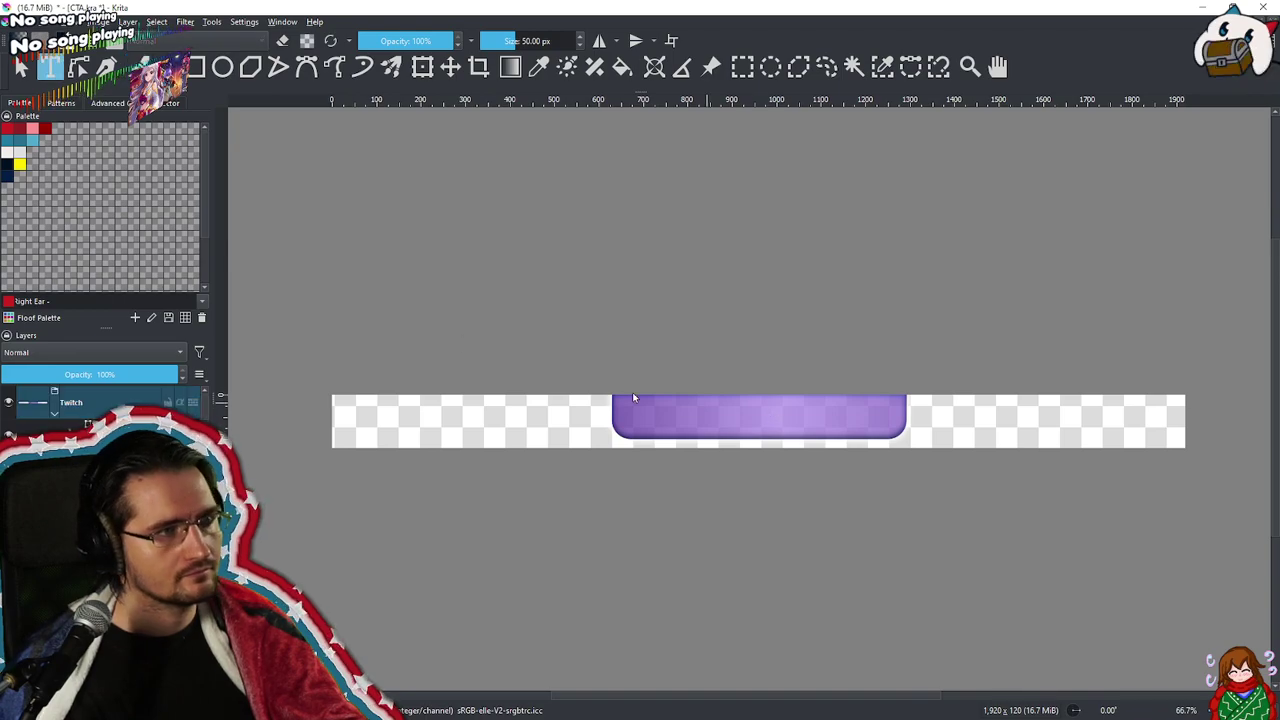
left_click(731, 413)
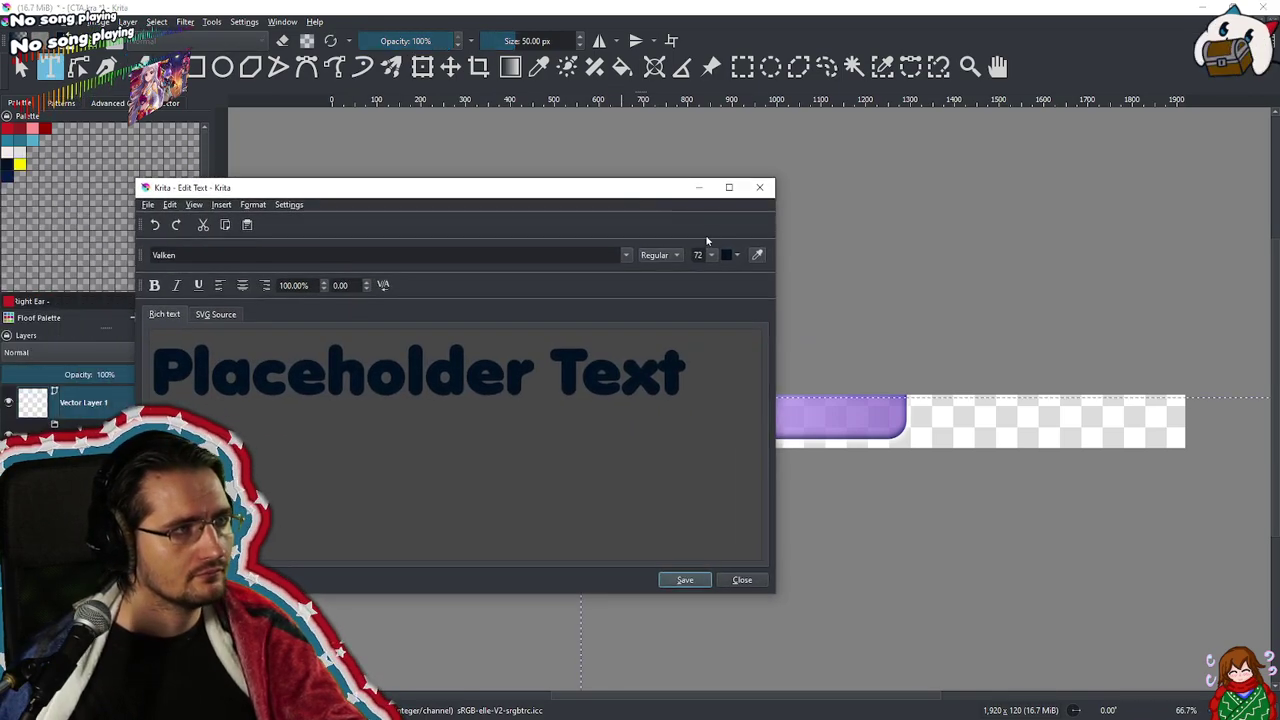
key("ctrl+a")
type("Supper")
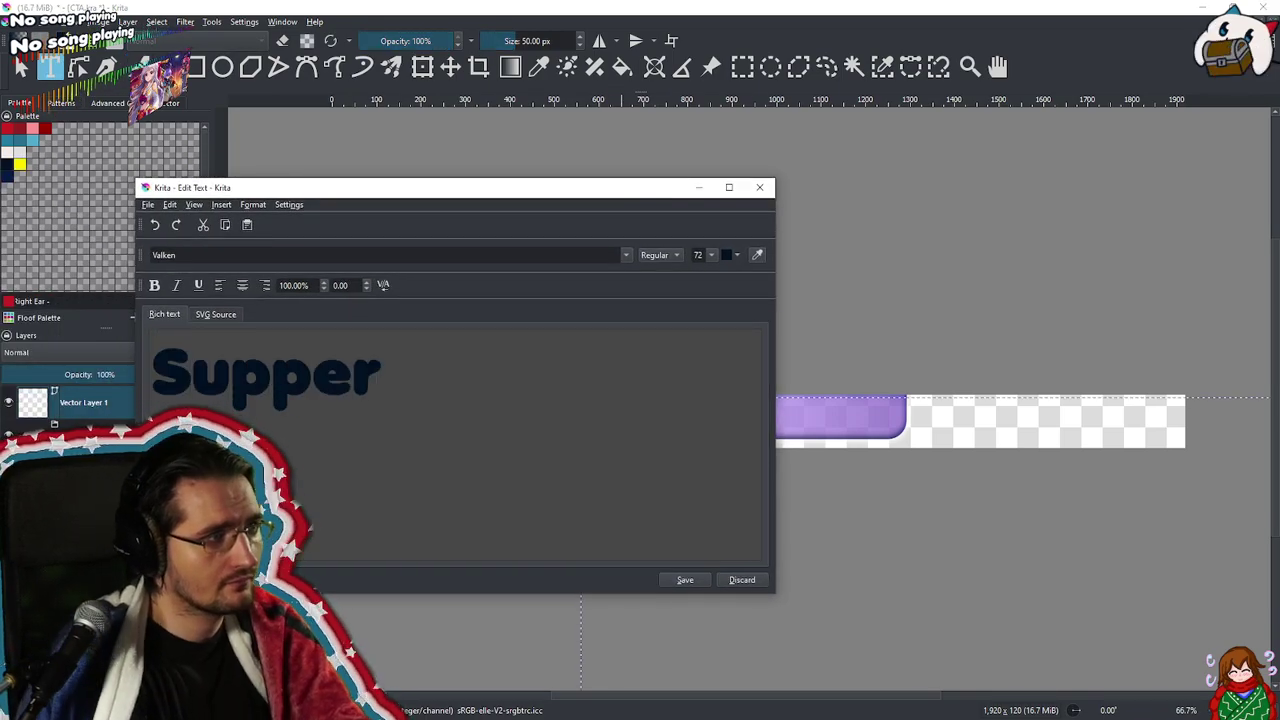
key("BackSpace")
key("BackSpace")
type("ort me")
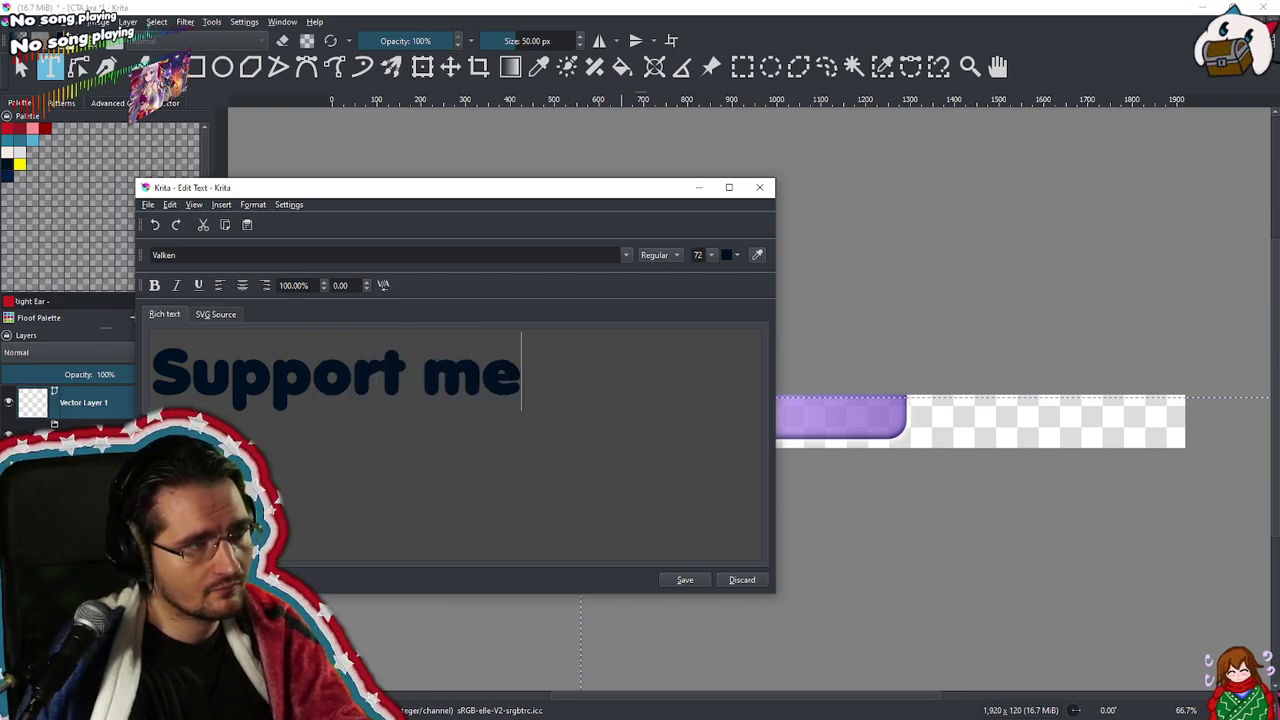
key("BackSpace")
key("BackSpace")
type("the cha")
type("th")
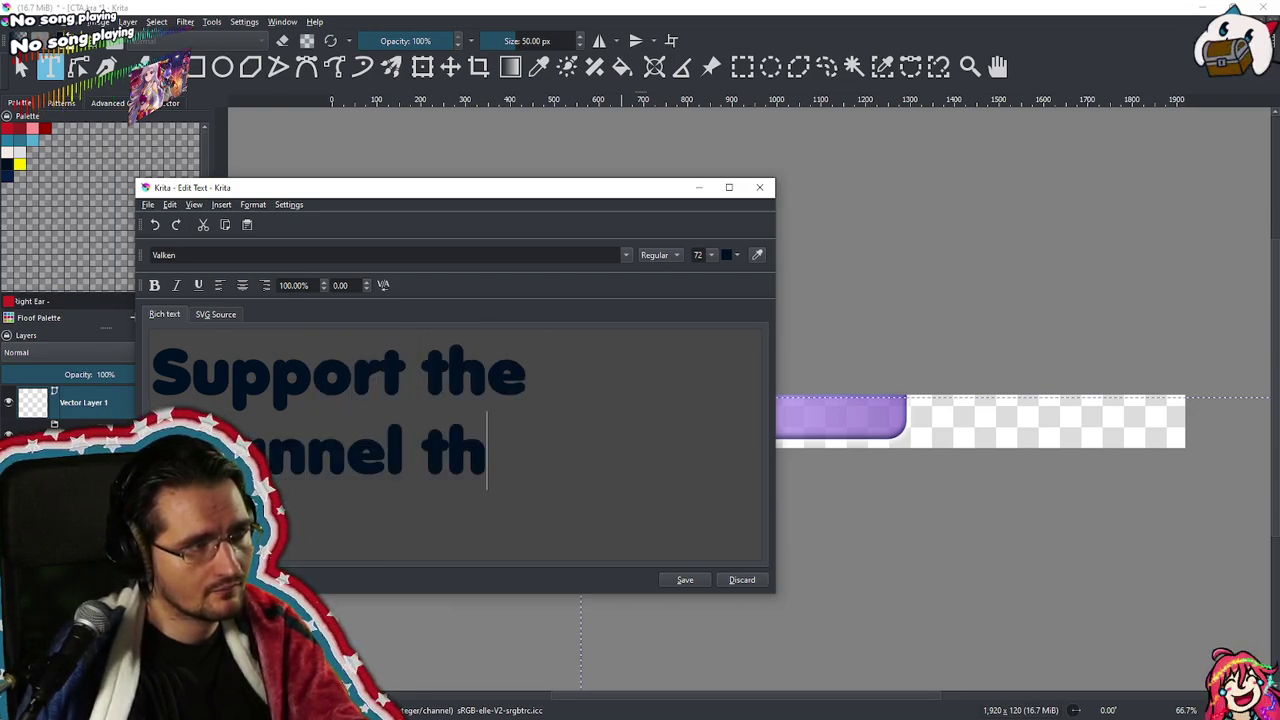
type("rough watching, ")
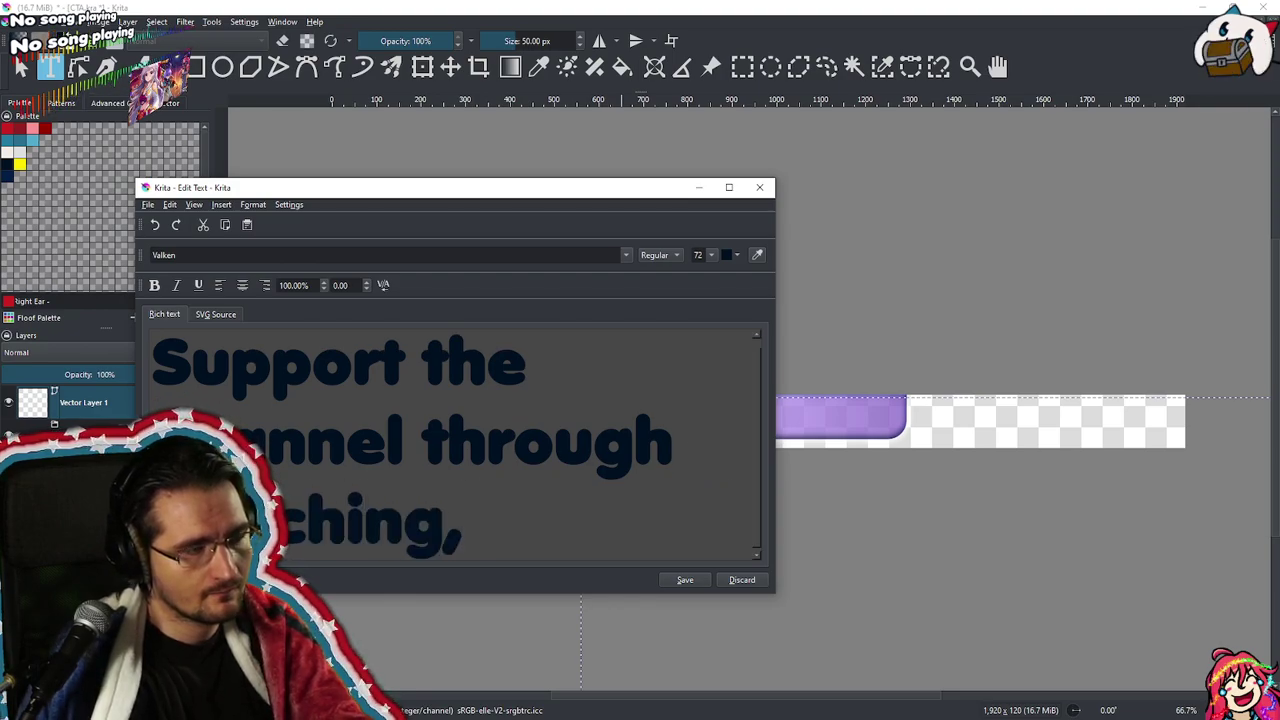
Finish the text with "(prime) subbing, cheering, donating, or chatting!", save it to the canvas and close the text editor
type("(pirm")
key("BackSpace")
key("BackSpace")
key("BackSpace")
type("rime")
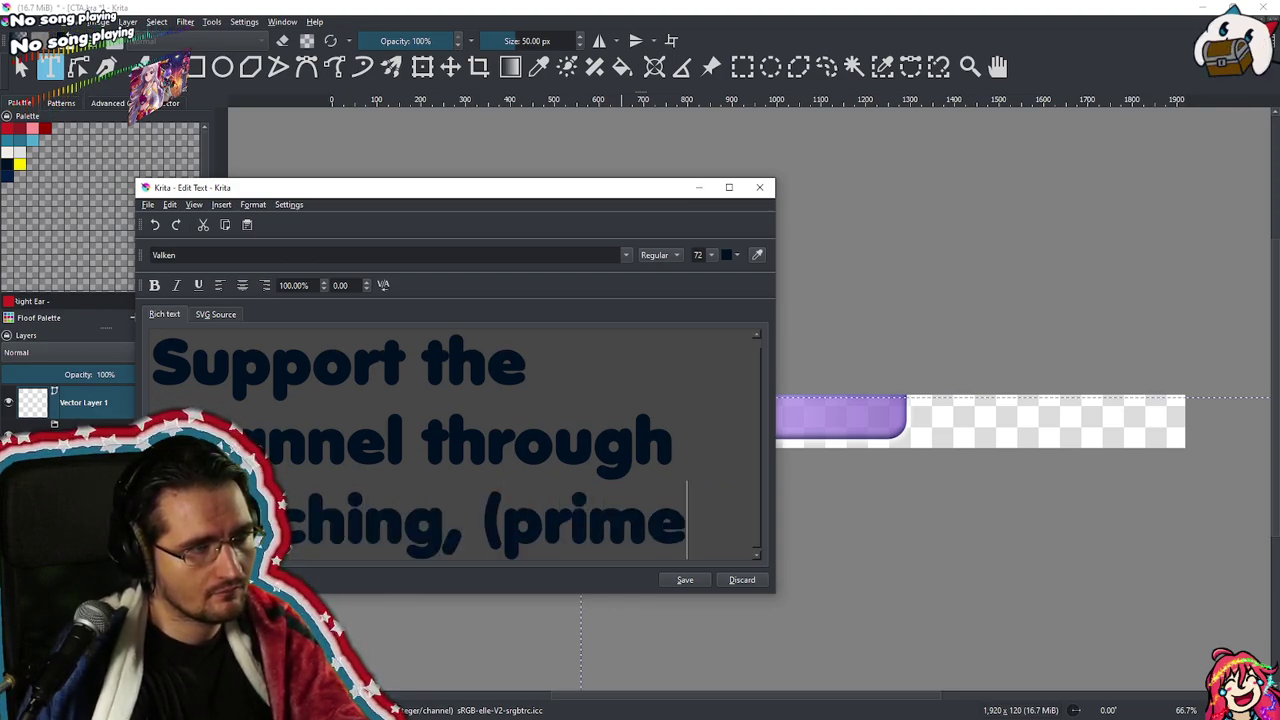
type(") tipping, cheering,")
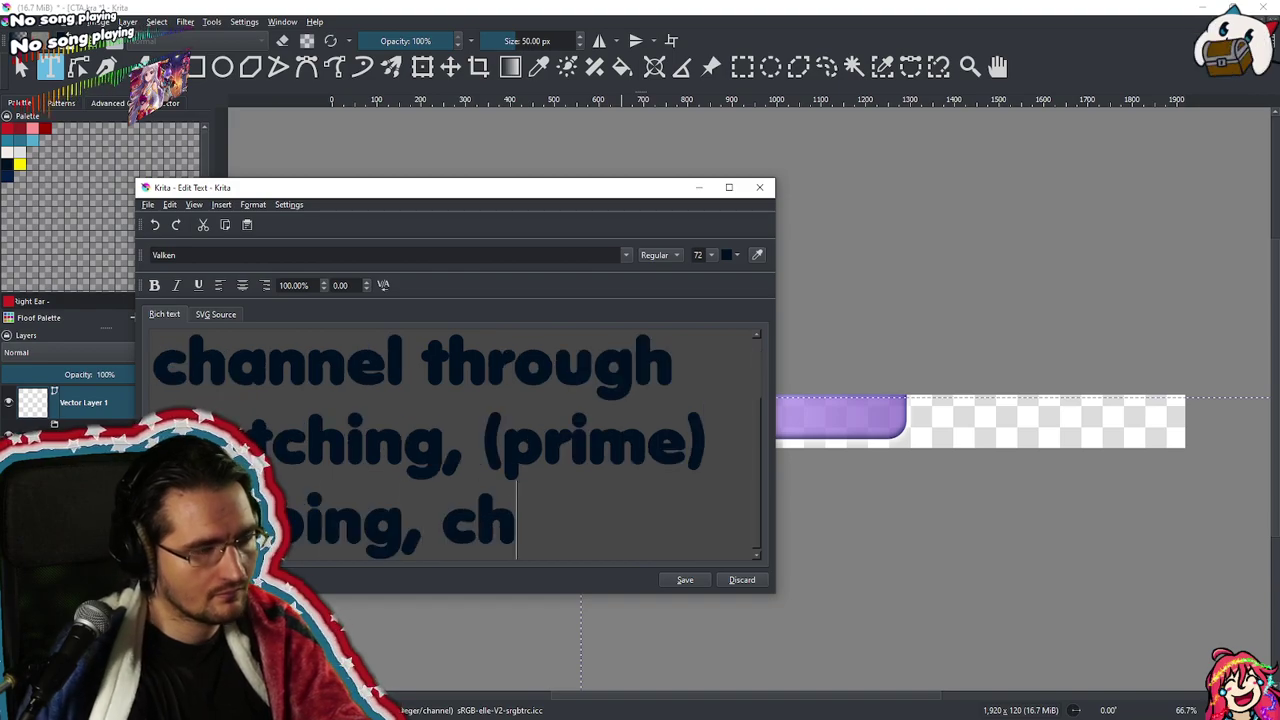
key("Return")
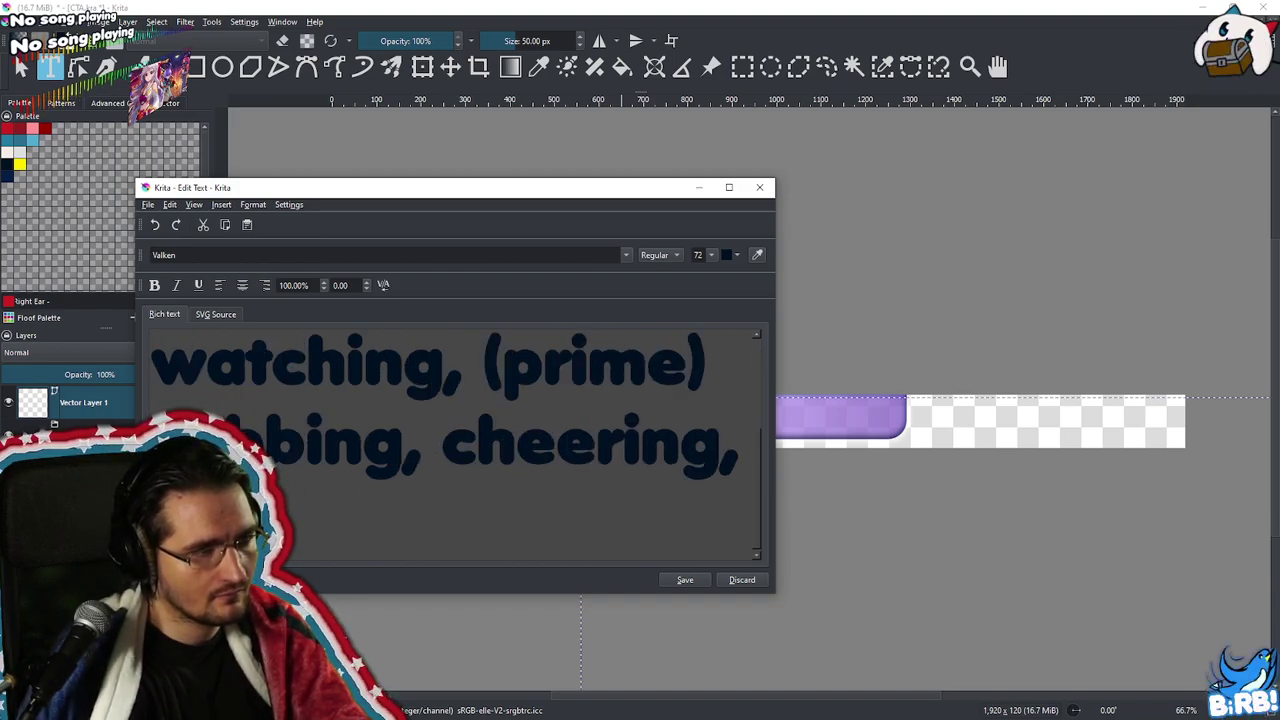
type("donation")
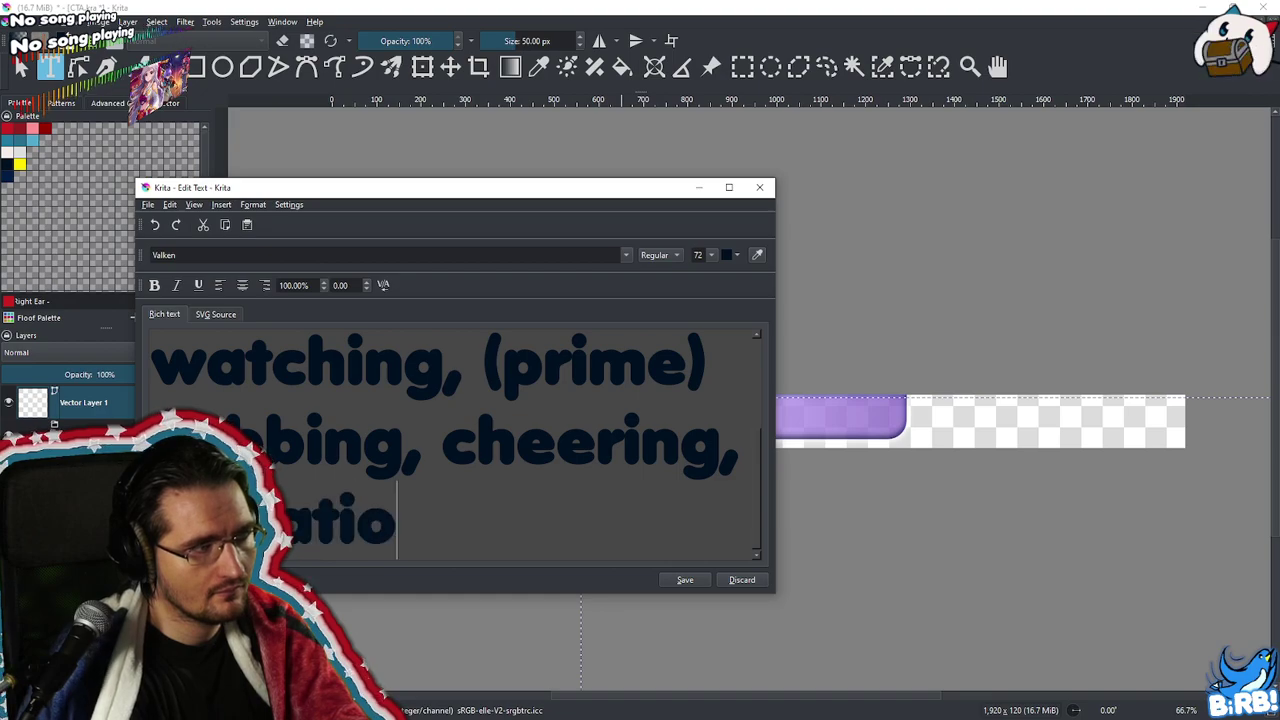
key("BackSpace")
key("BackSpace")
type("ng,")
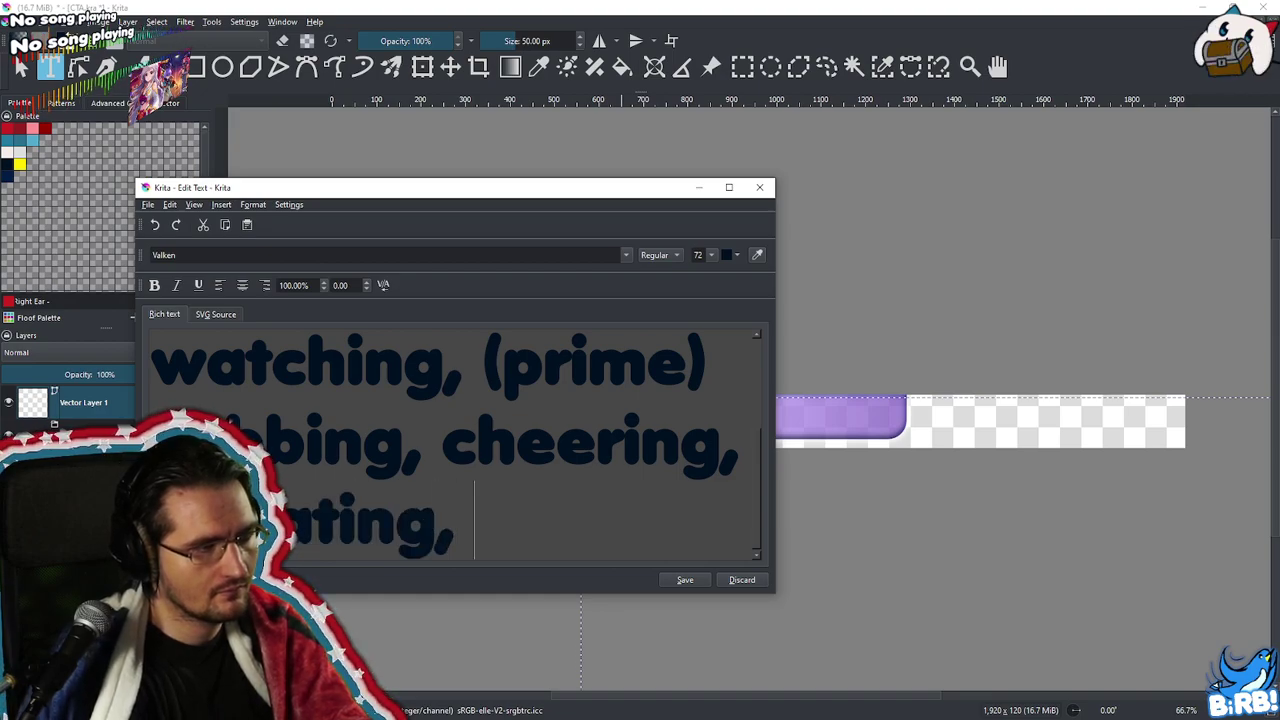
type(" or")
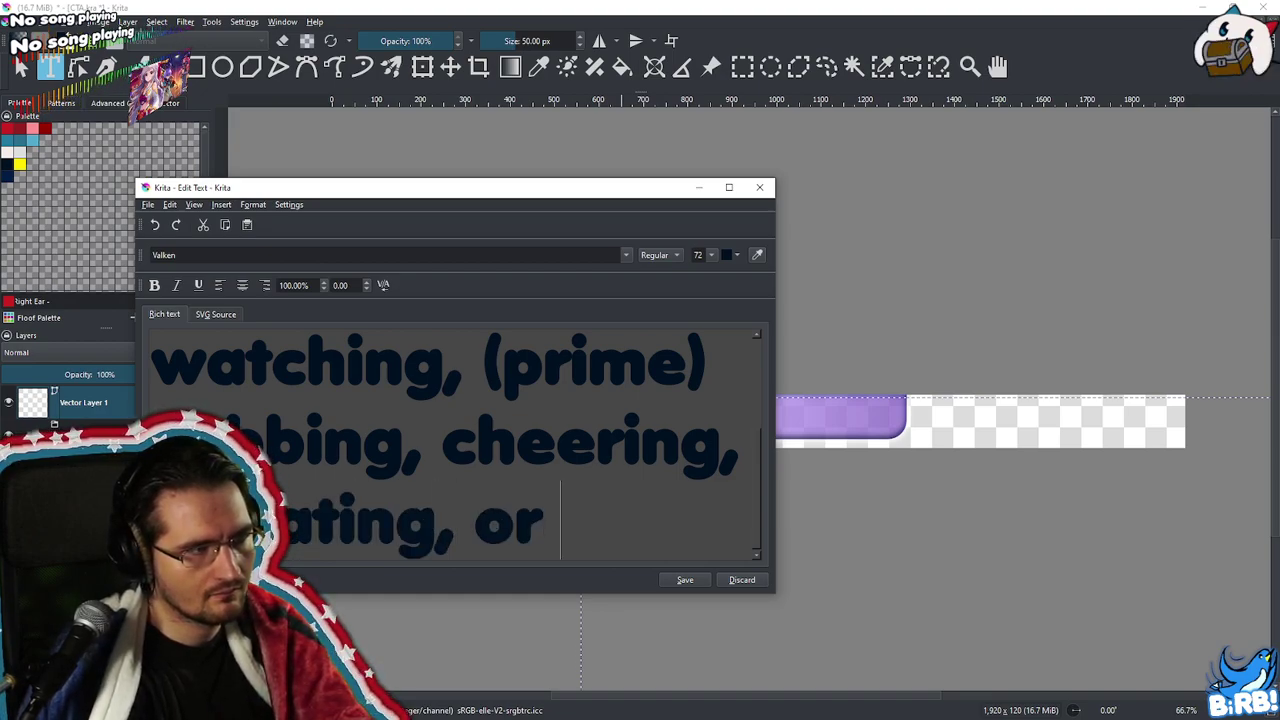
type(" chatting!")
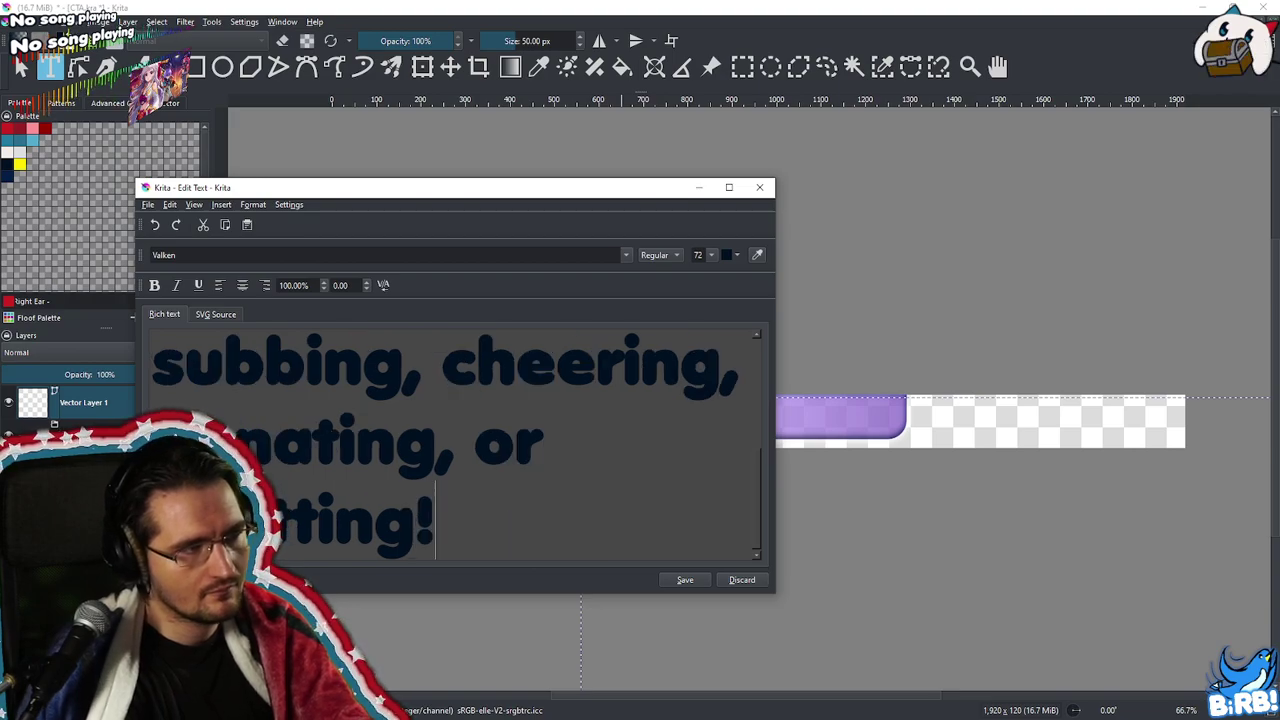
left_click(686, 580)
left_click(742, 580)
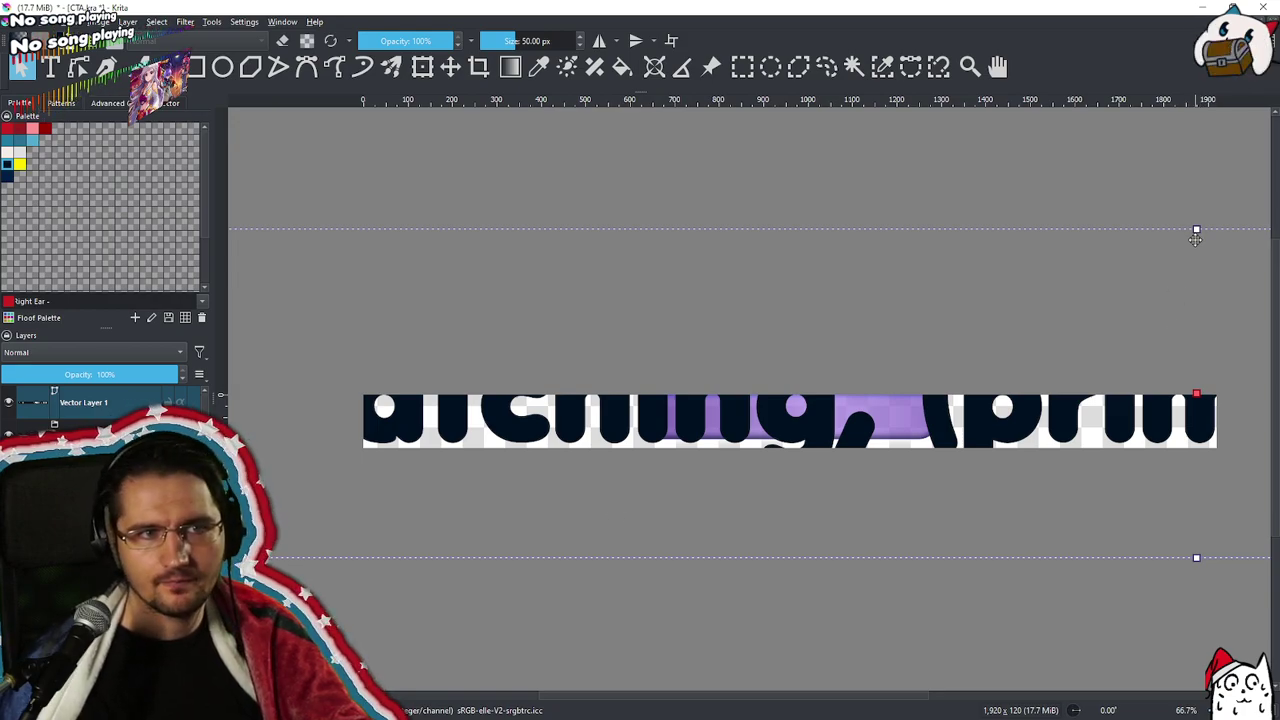
Scale the text down to about 1,800 px wide and place it across the banner within the canvas
left_click_drag(1196, 229, 739, 382)
left_click_drag(821, 357, 800, 398)
Insert a line break before "cheering," in the banner text, save it and close the text editor
double_click(806, 414)
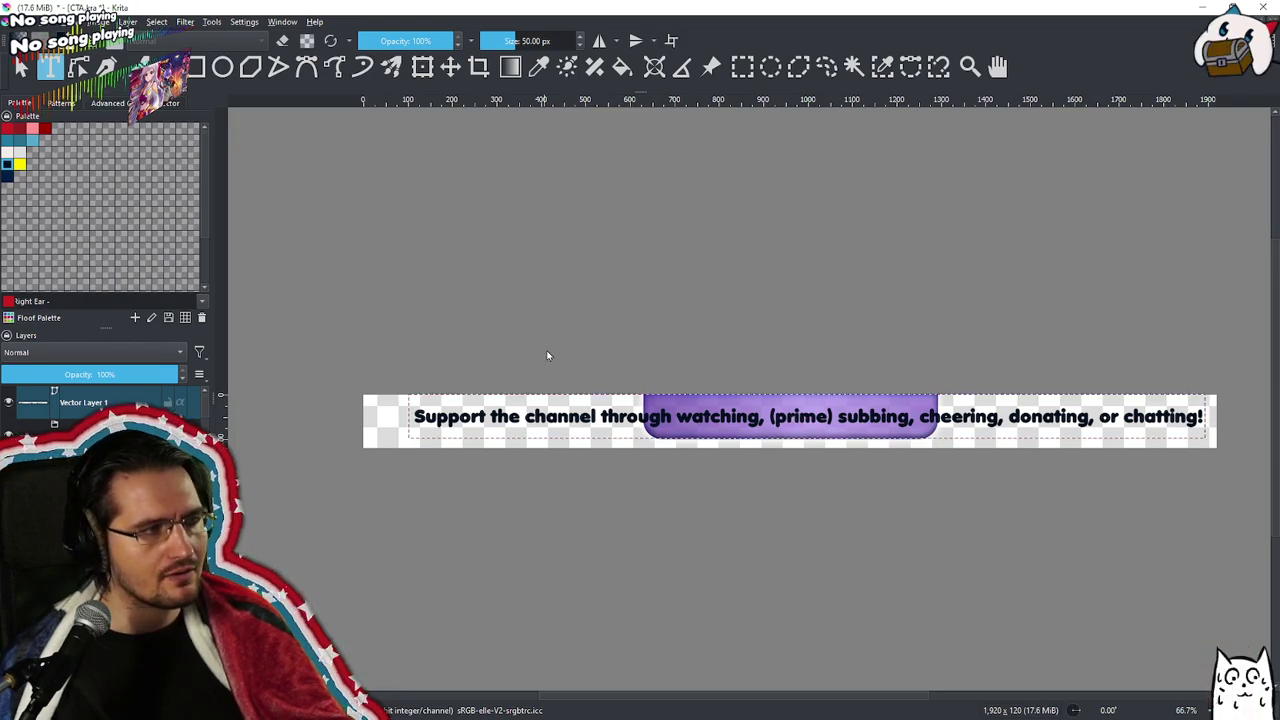
left_click(776, 424)
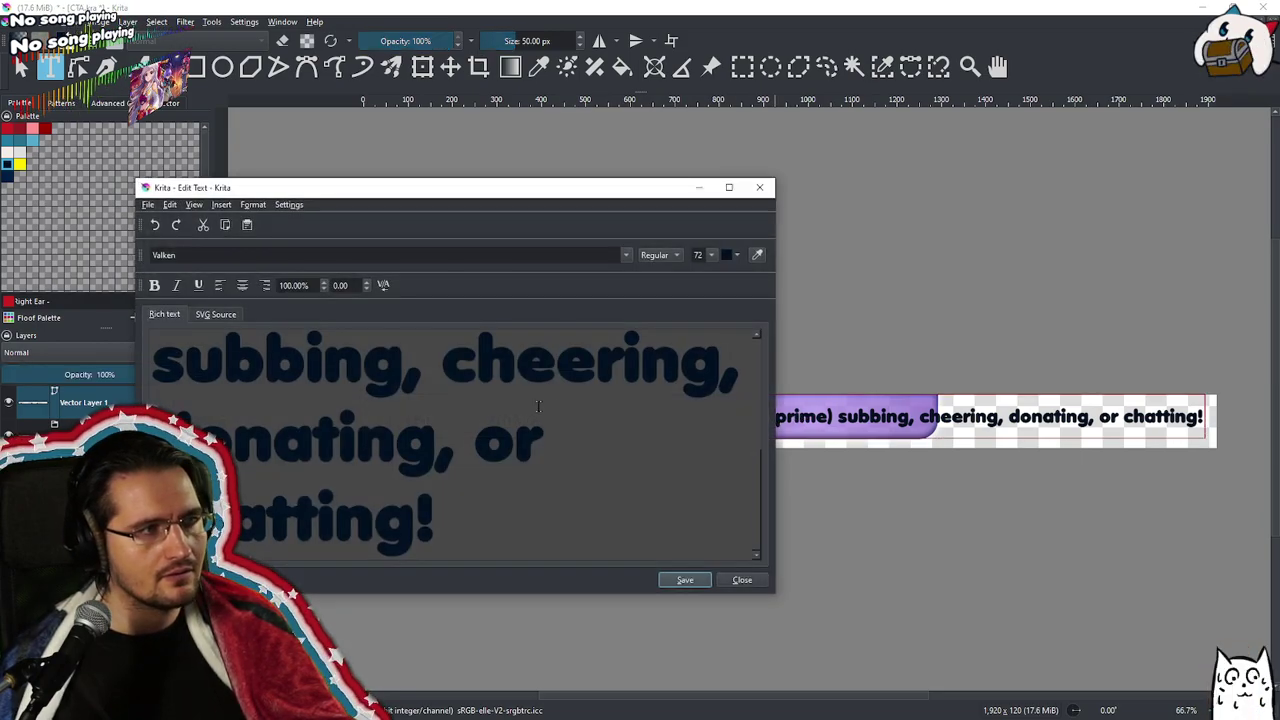
scroll(444, 372, "up", 2)
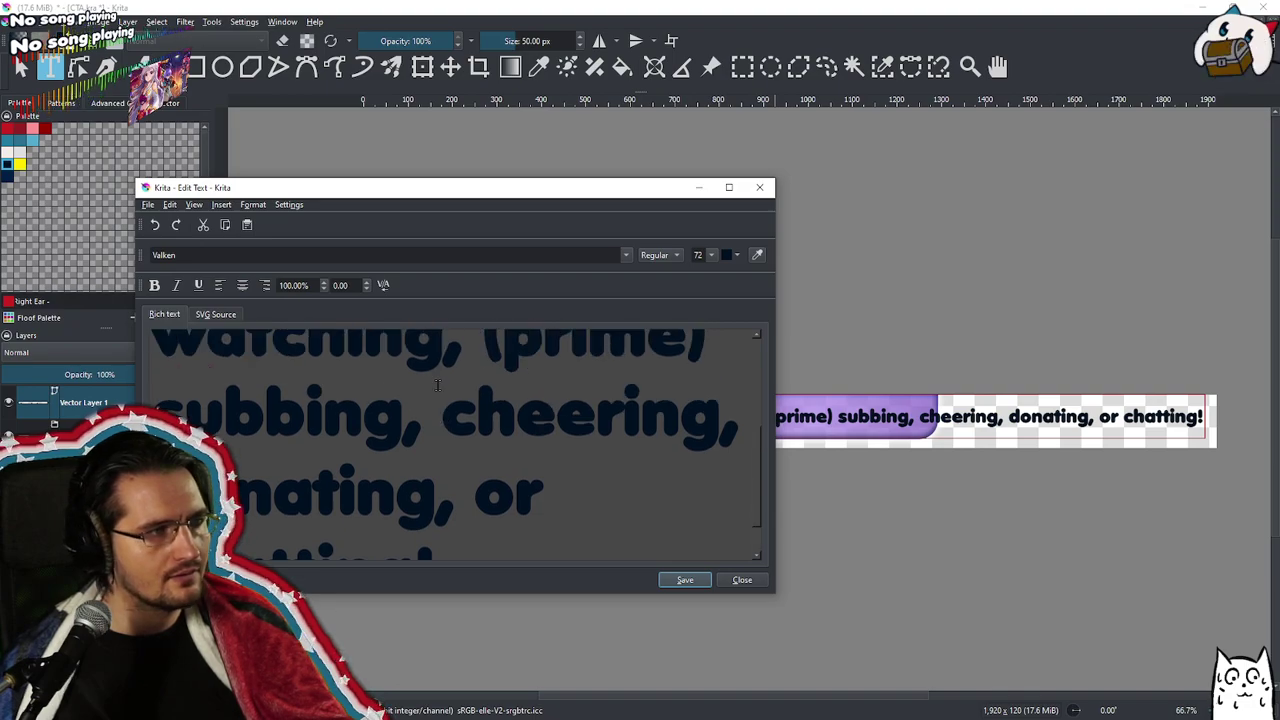
left_click(445, 418)
key("Return")
left_click(685, 580)
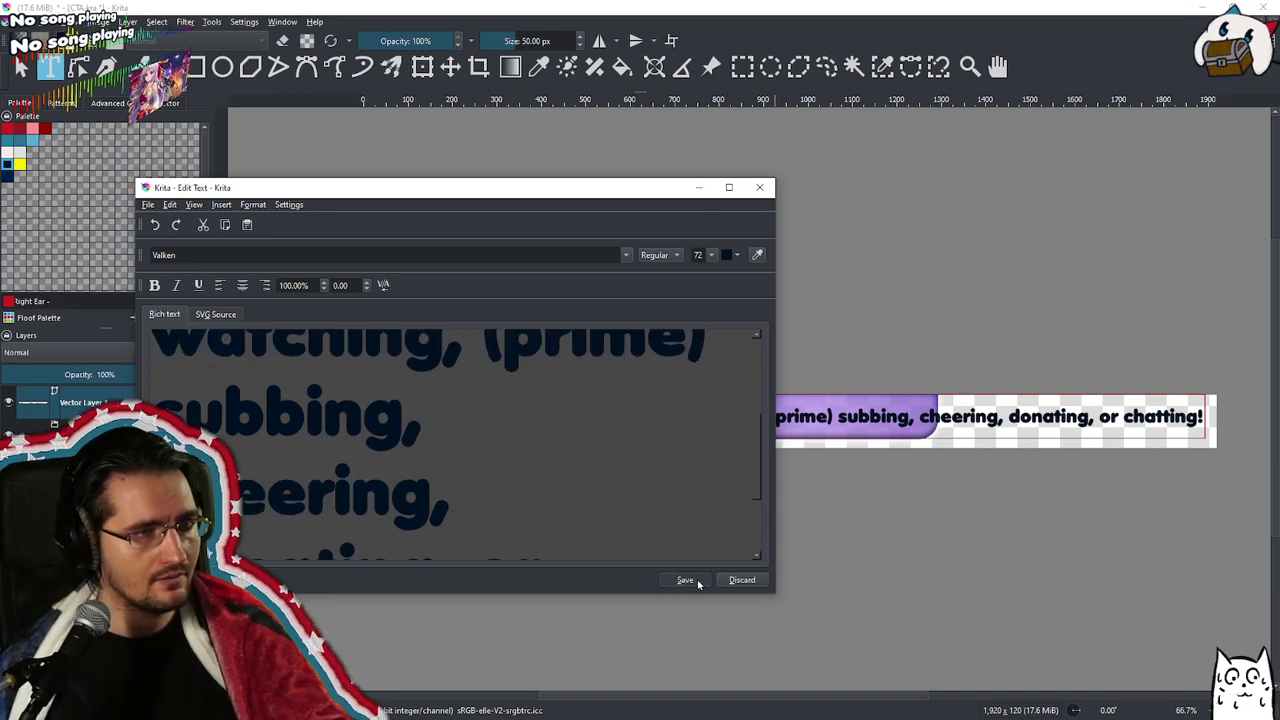
left_click(754, 584)
Shrink the two-line text to about 770 px wide and move it to start near the purple banner's left edge
left_click_drag(775, 425, 893, 418)
left_click_drag(788, 382, 846, 410)
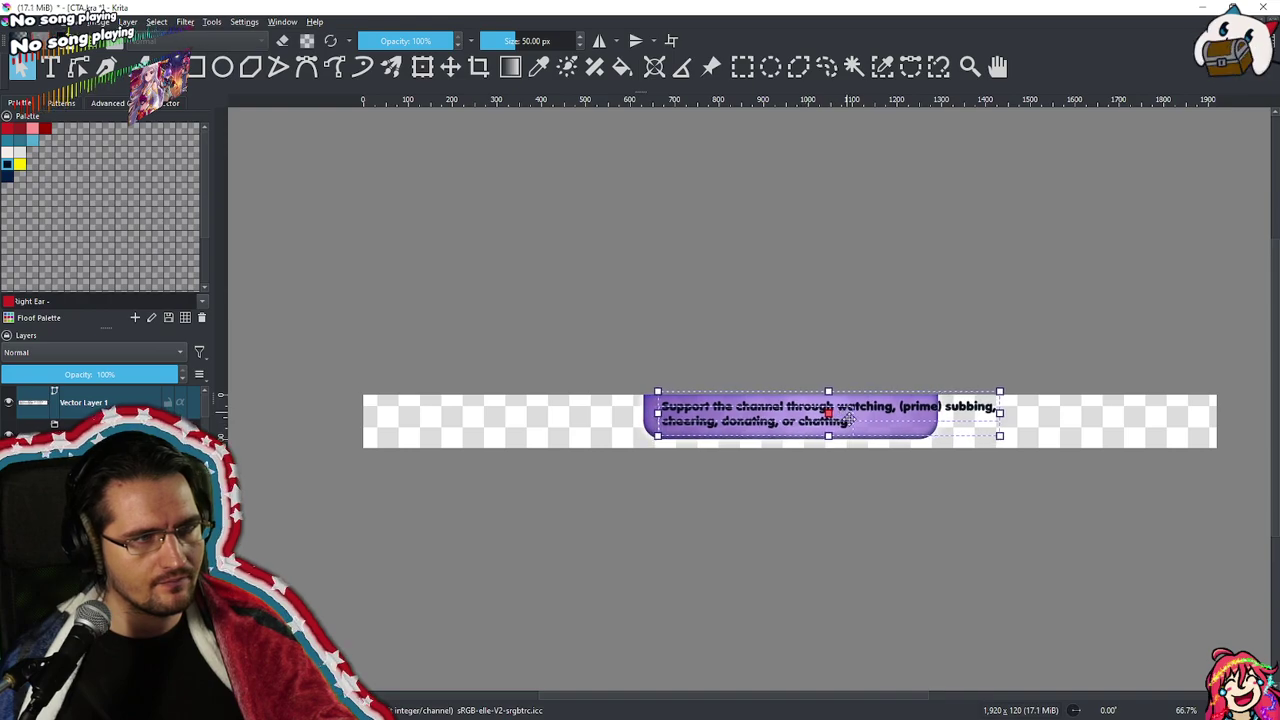
Move the banner text's line break from before "cheering," to before "(prime)" and save the text
key("t")
left_click(858, 426)
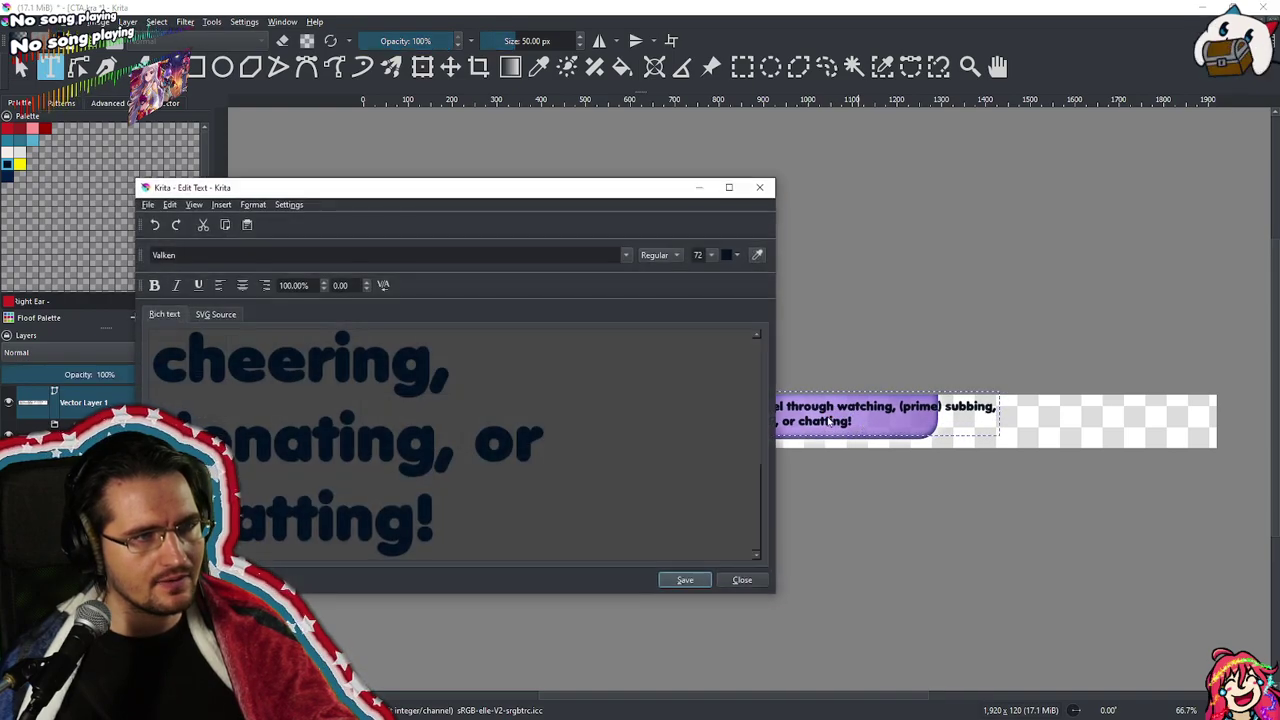
scroll(437, 395, "up", 2)
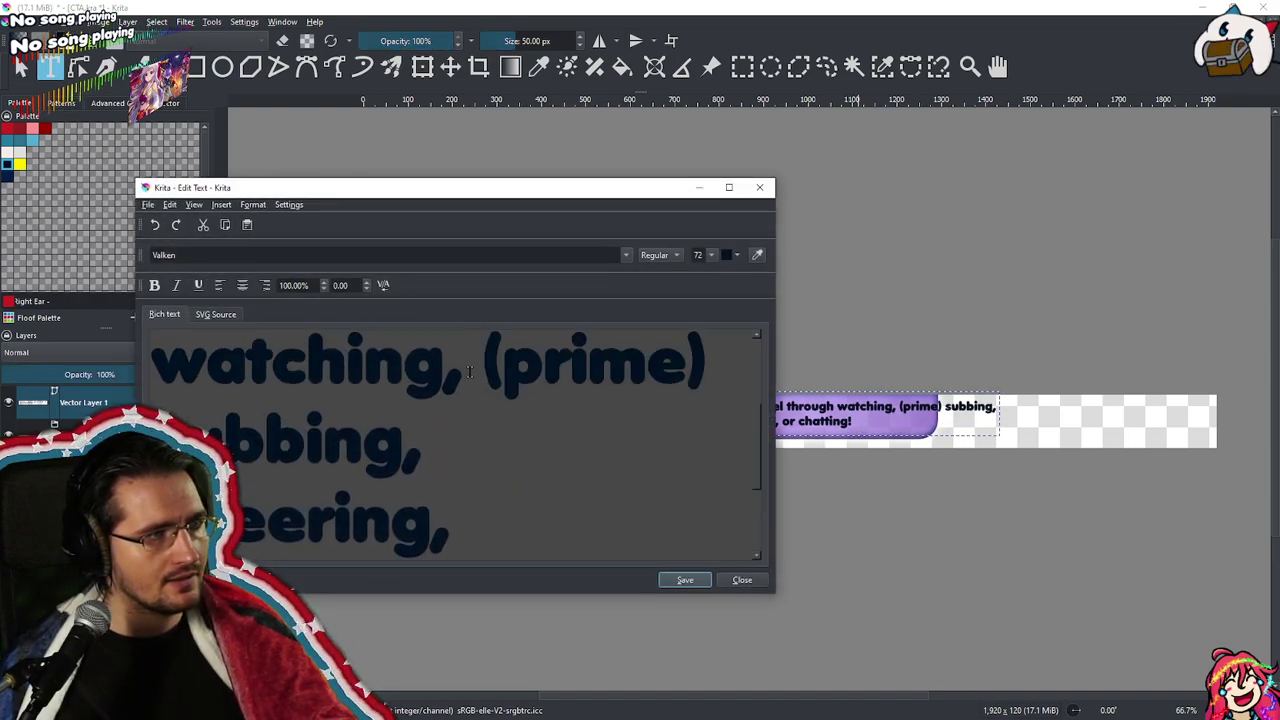
left_click(437, 470)
key("Delete")
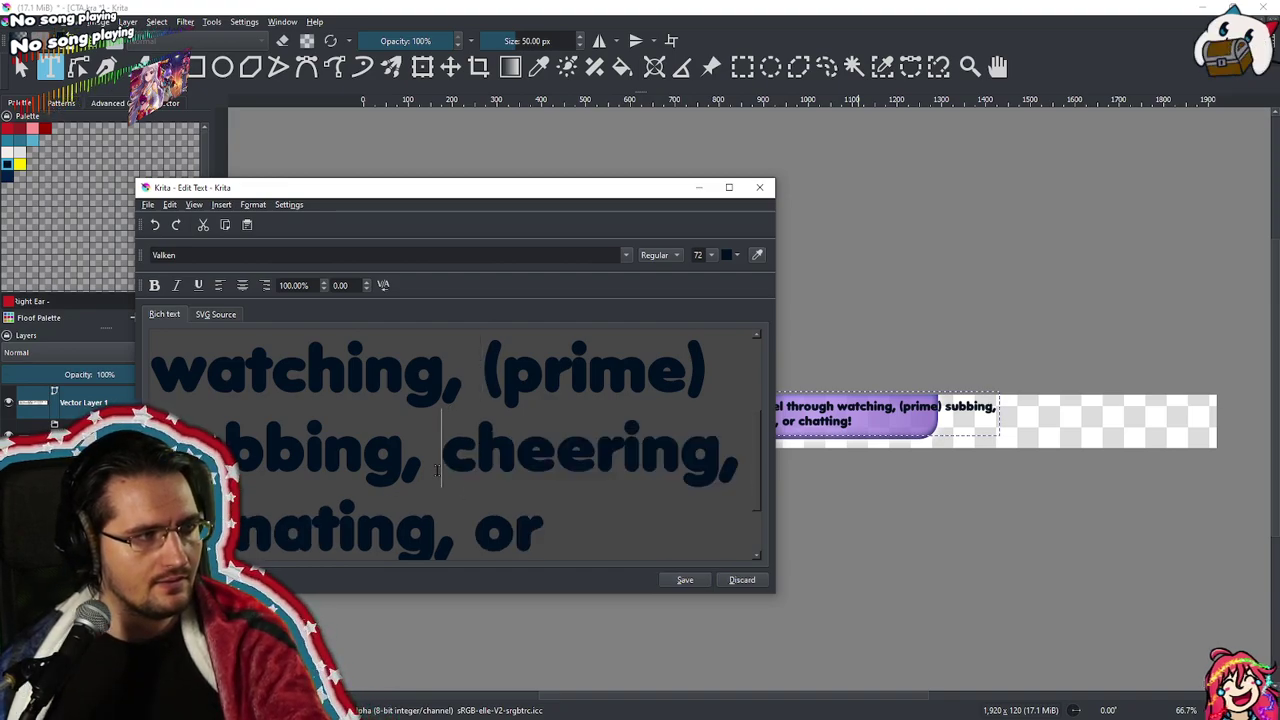
left_click(481, 378)
key("Return")
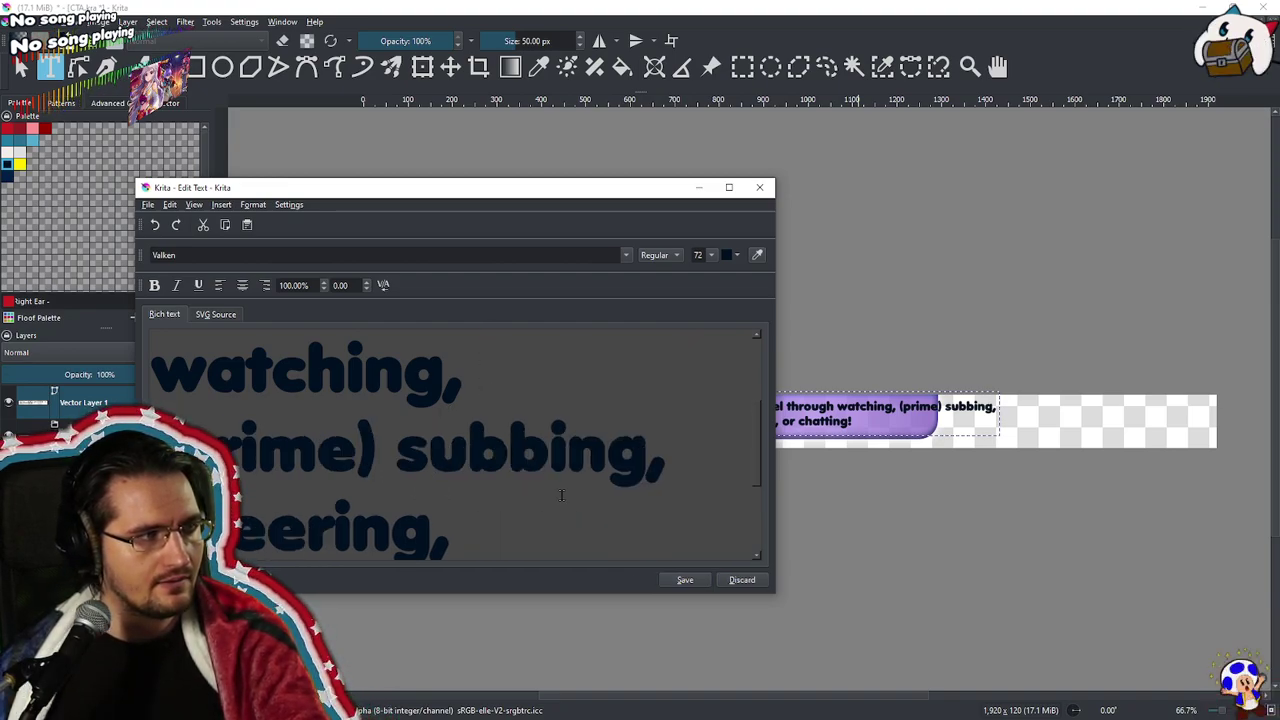
left_click(685, 580)
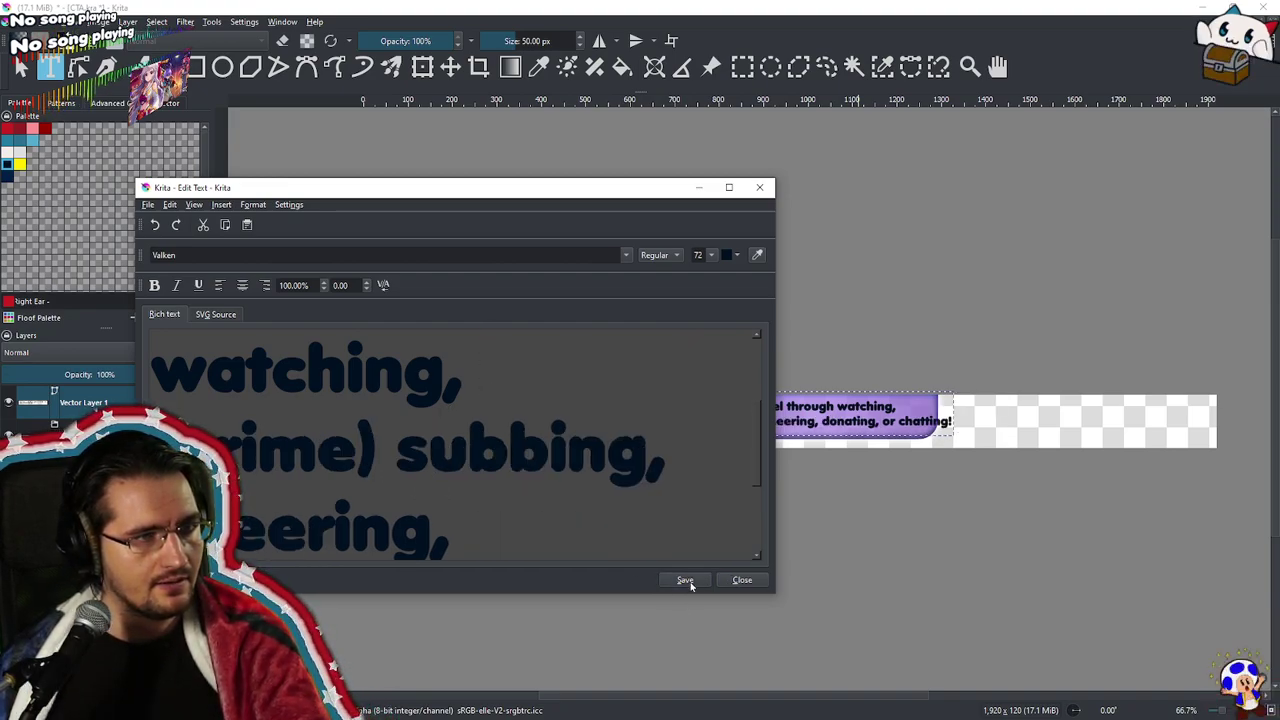
Centre-align the banner text, save the change and close the text editor
left_click(242, 285)
left_click(683, 581)
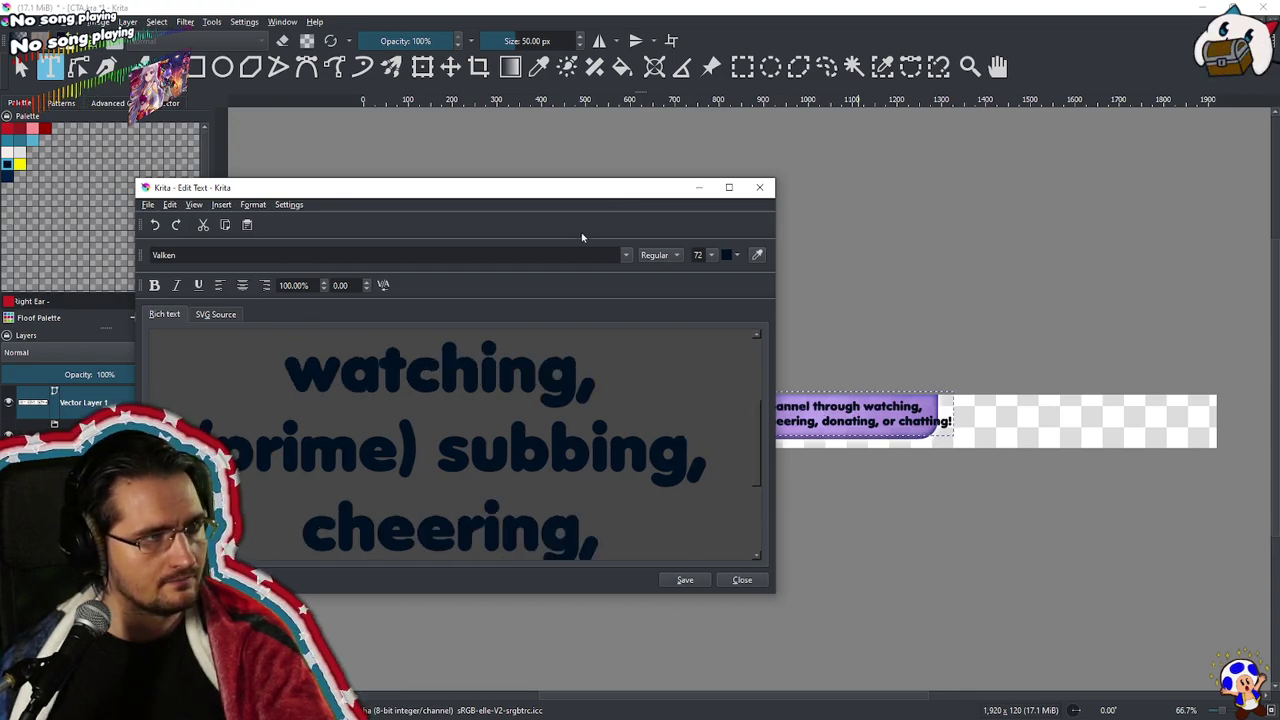
left_click(741, 581)
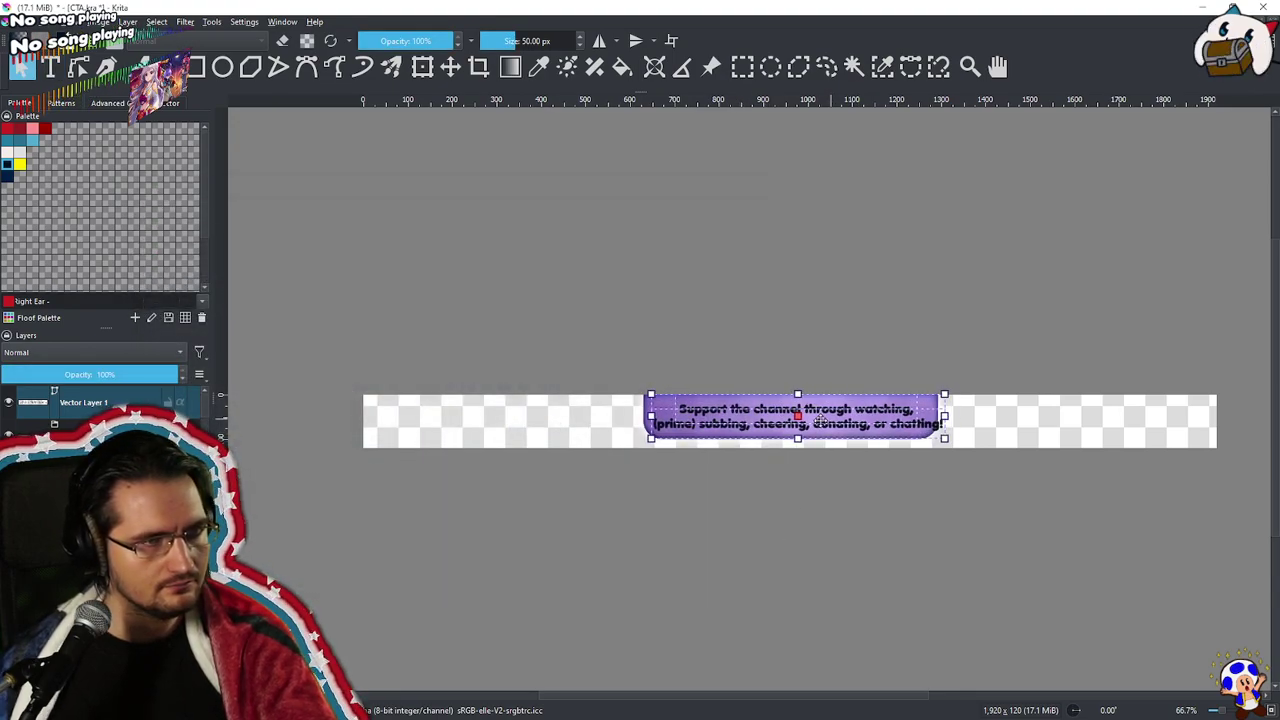
Scale the two-line text down to about 635 px wide and position it centrally inside the purple banner
left_click_drag(794, 436, 794, 431)
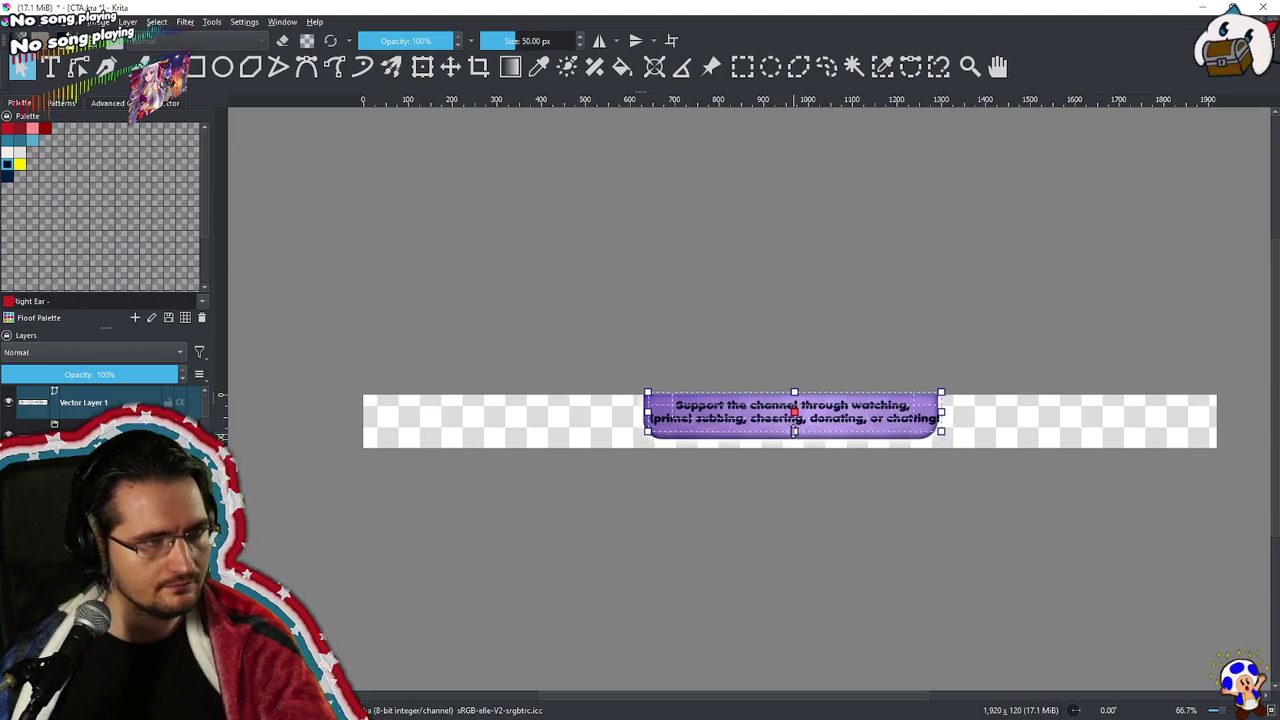
left_click_drag(941, 411, 926, 411)
left_click_drag(808, 419, 792, 393)
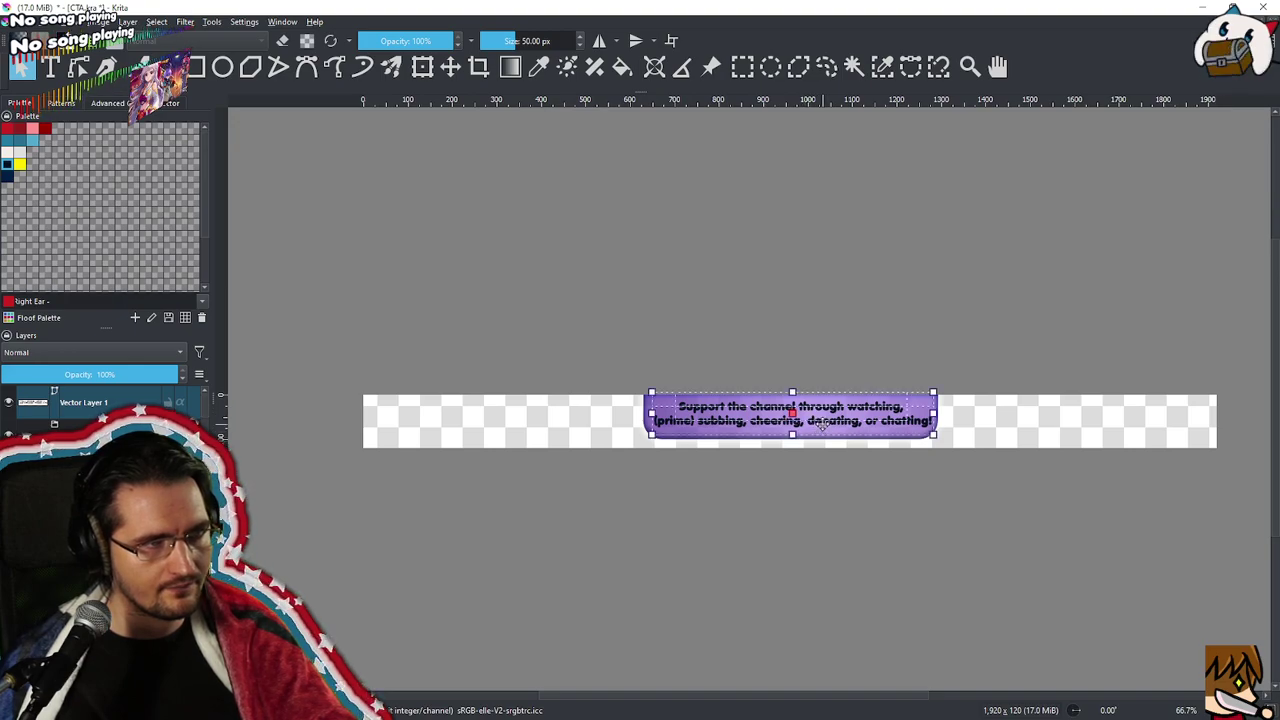
Nudge the two-line text slightly to fine-tune its centring inside the purple banner
left_click_drag(822, 424, 821, 423)
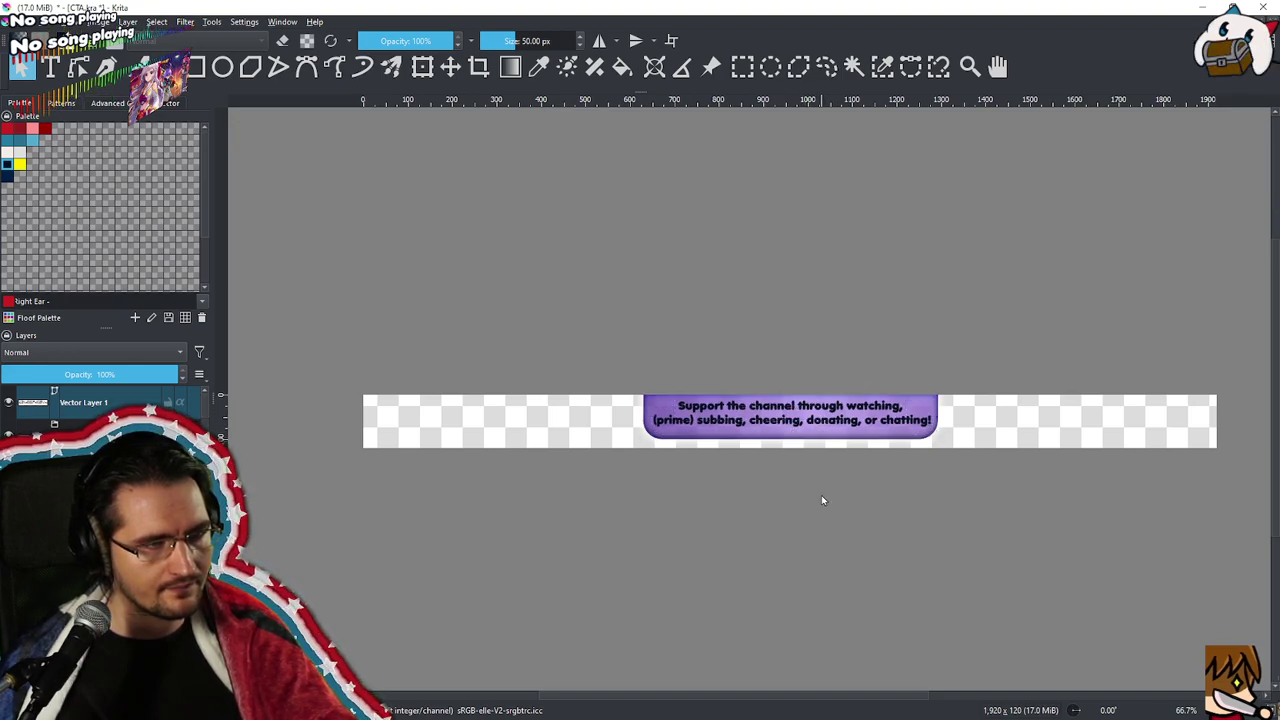
scroll(812, 495, "up", 2)
left_click_drag(823, 331, 825, 334)
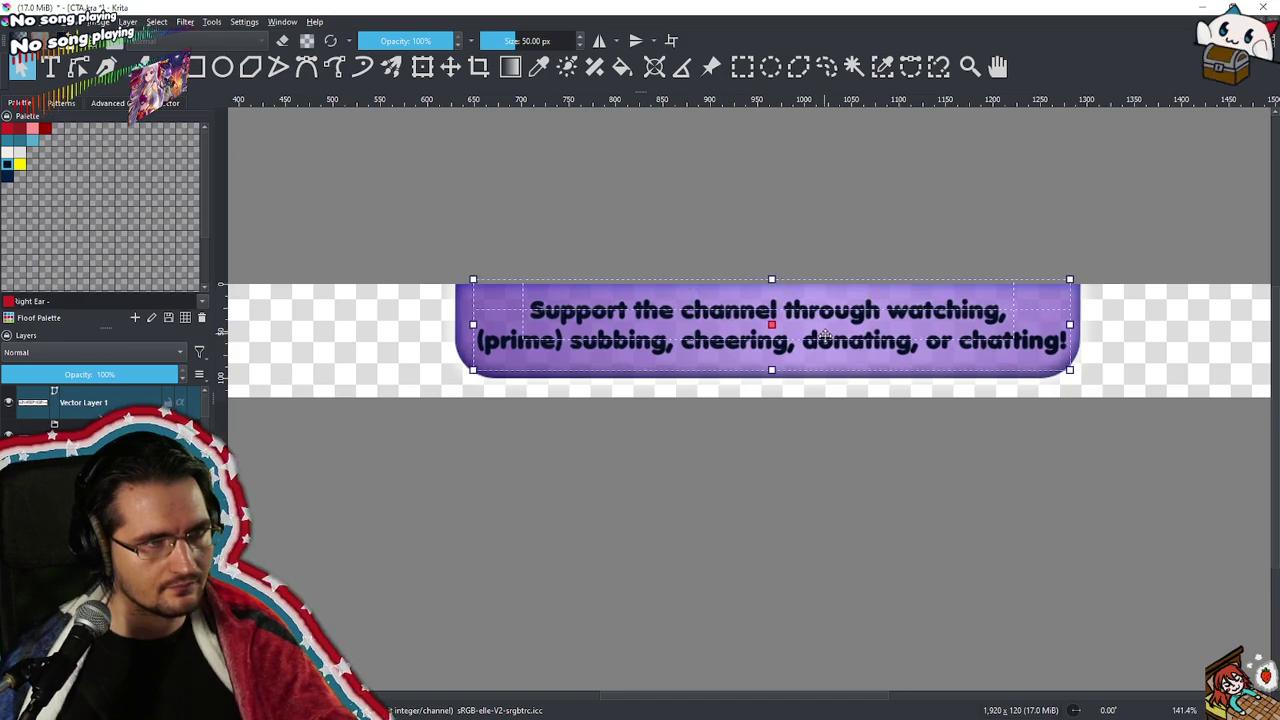
left_click(809, 425)
scroll(808, 537, "down", 3)
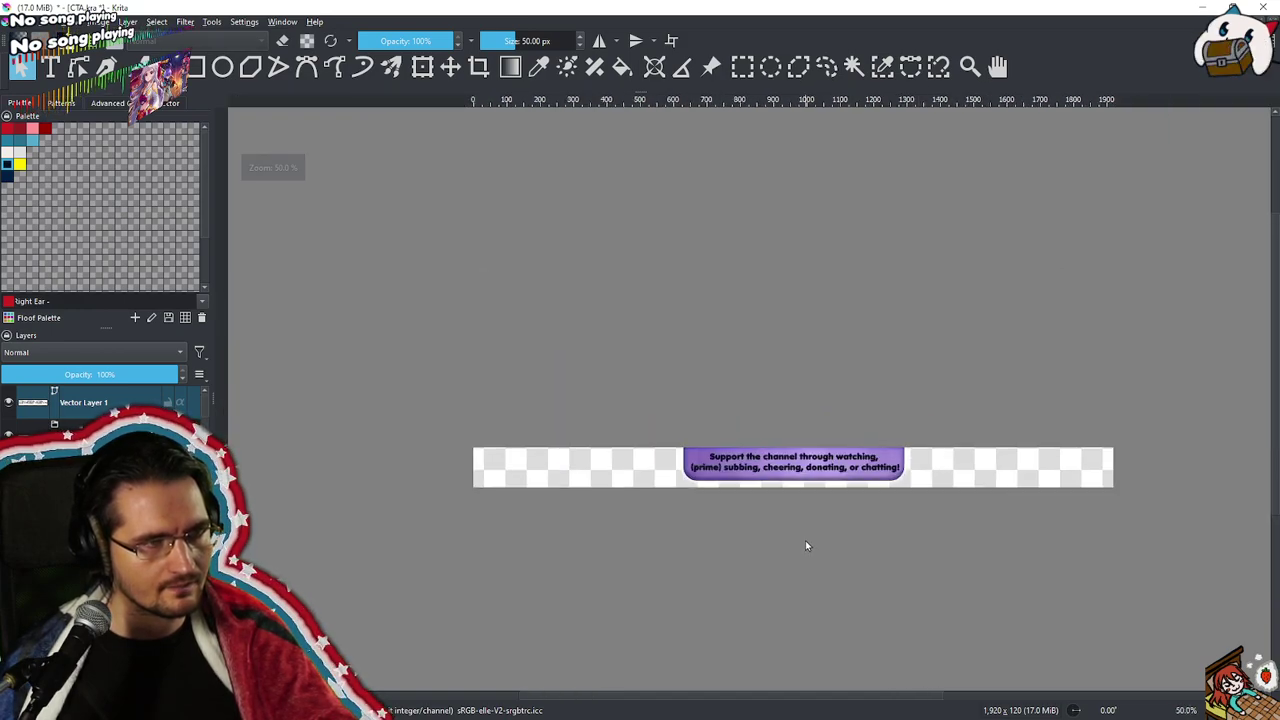
scroll(805, 541, "up", 2)
left_click(822, 379)
left_click_drag(825, 381, 823, 382)
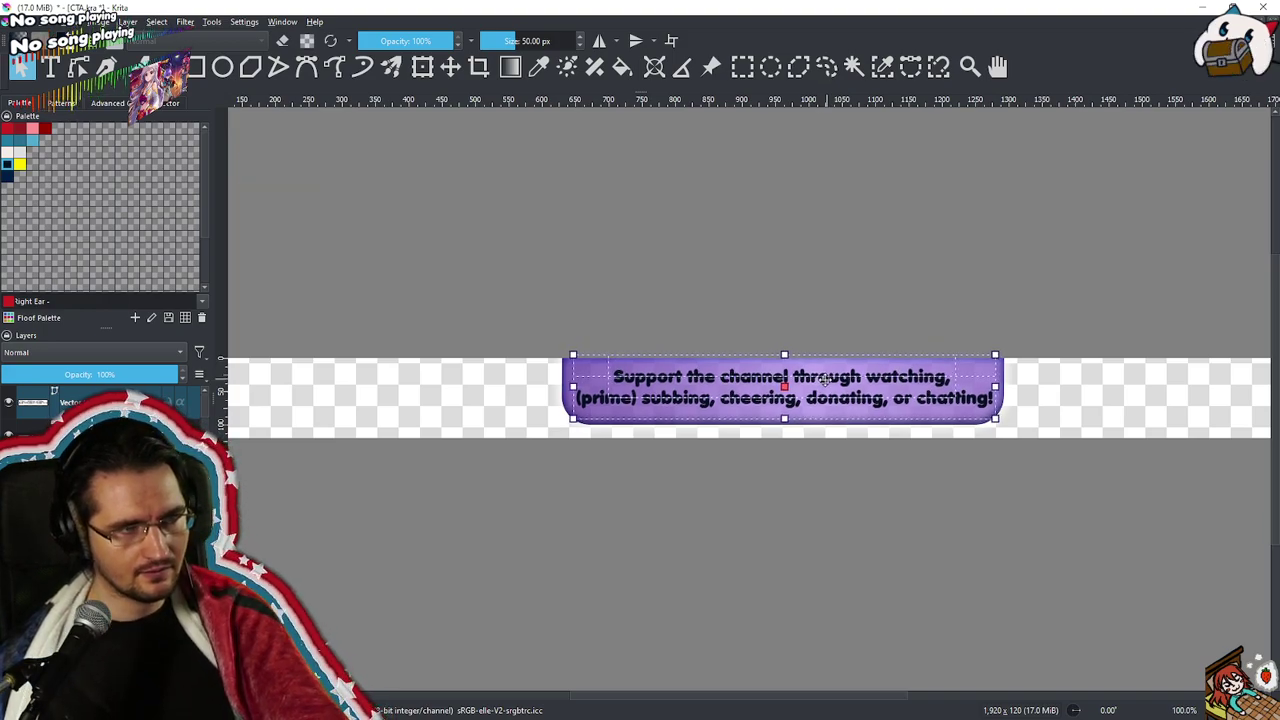
left_click(822, 464)
Recolour the banner text off-white using the Floof Palette, save the change and close the text editor
left_click(790, 400)
key("Escape")
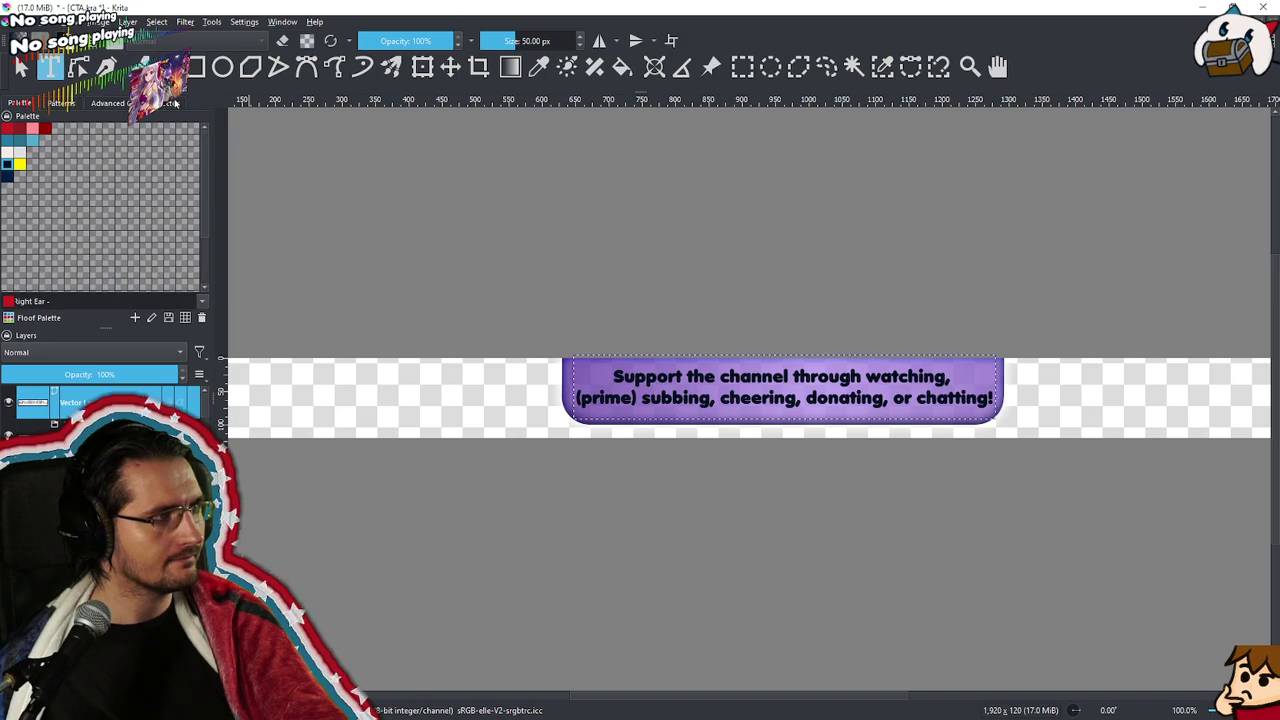
double_click(857, 375)
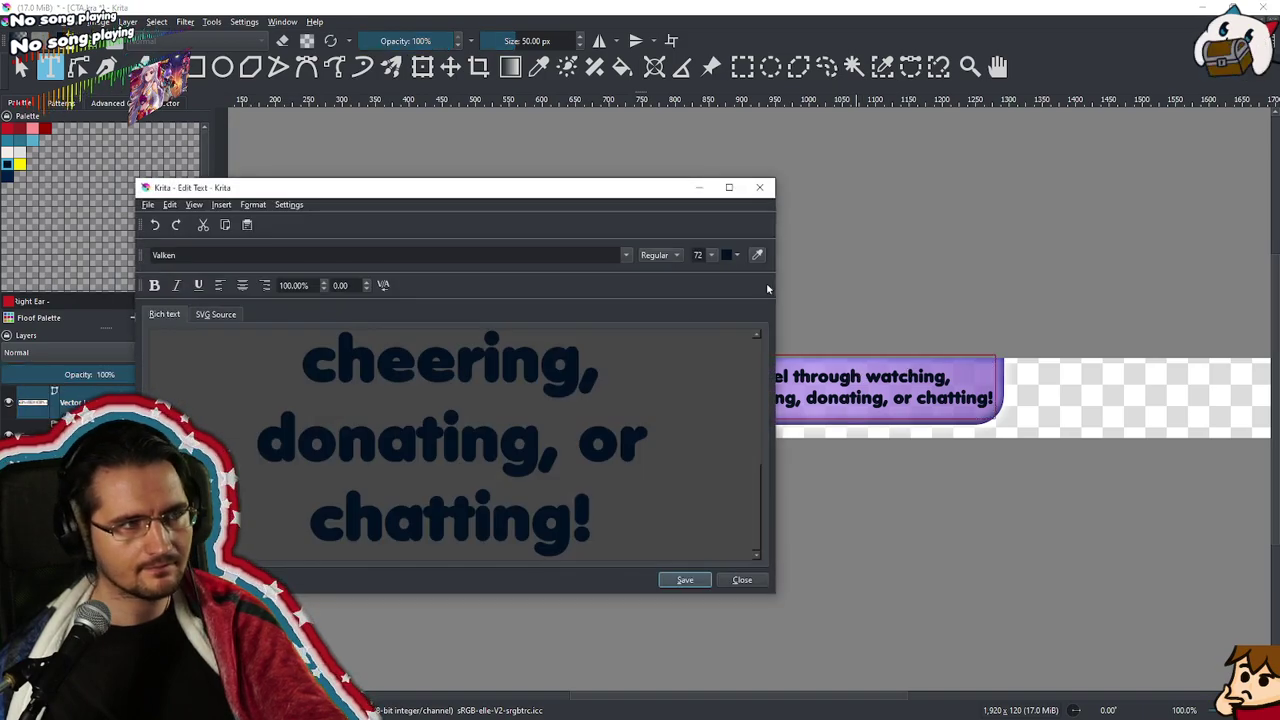
left_click(737, 255)
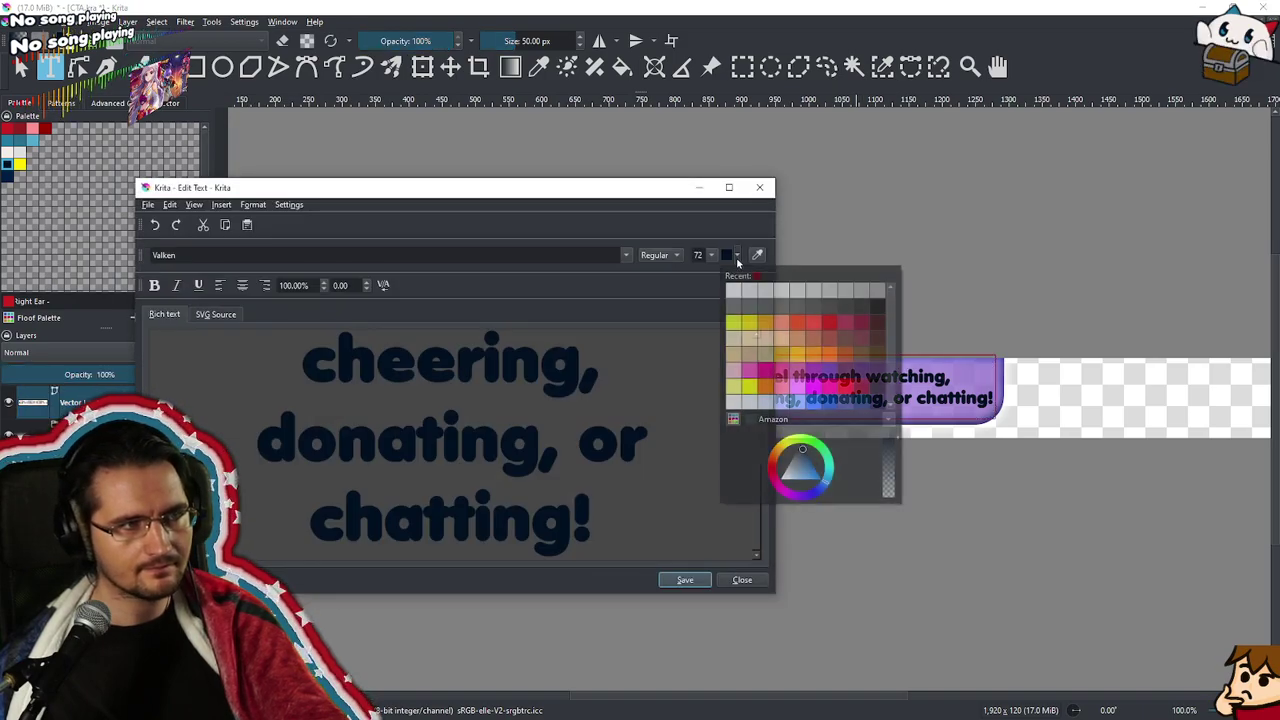
left_click(733, 419)
scroll(761, 519, "down", 3)
scroll(788, 540, "up", 2)
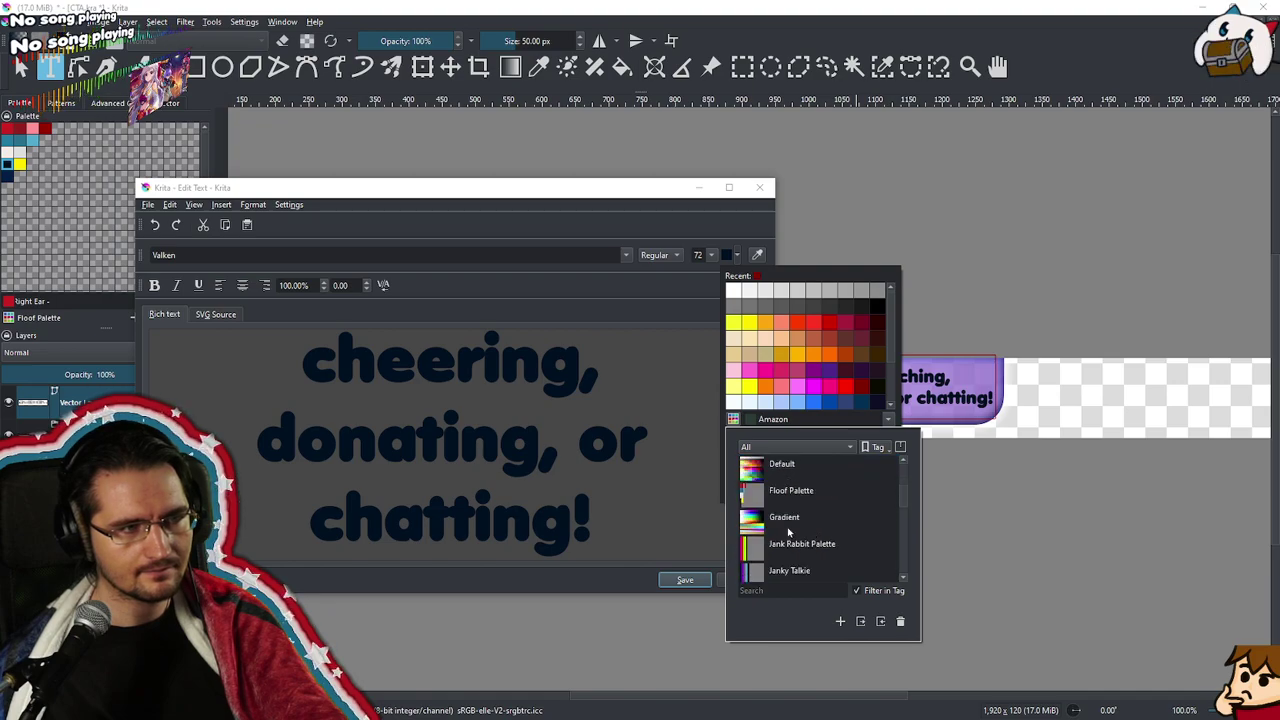
left_click(790, 490)
left_click(731, 309)
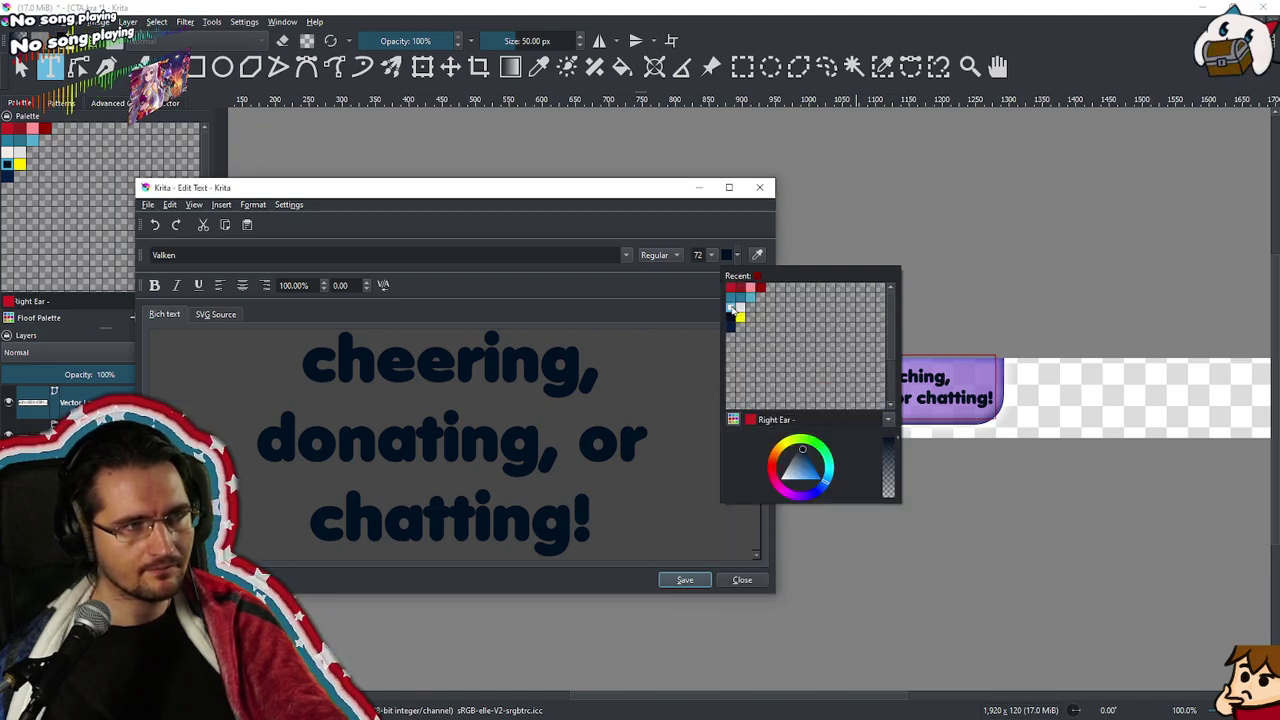
left_click(740, 307)
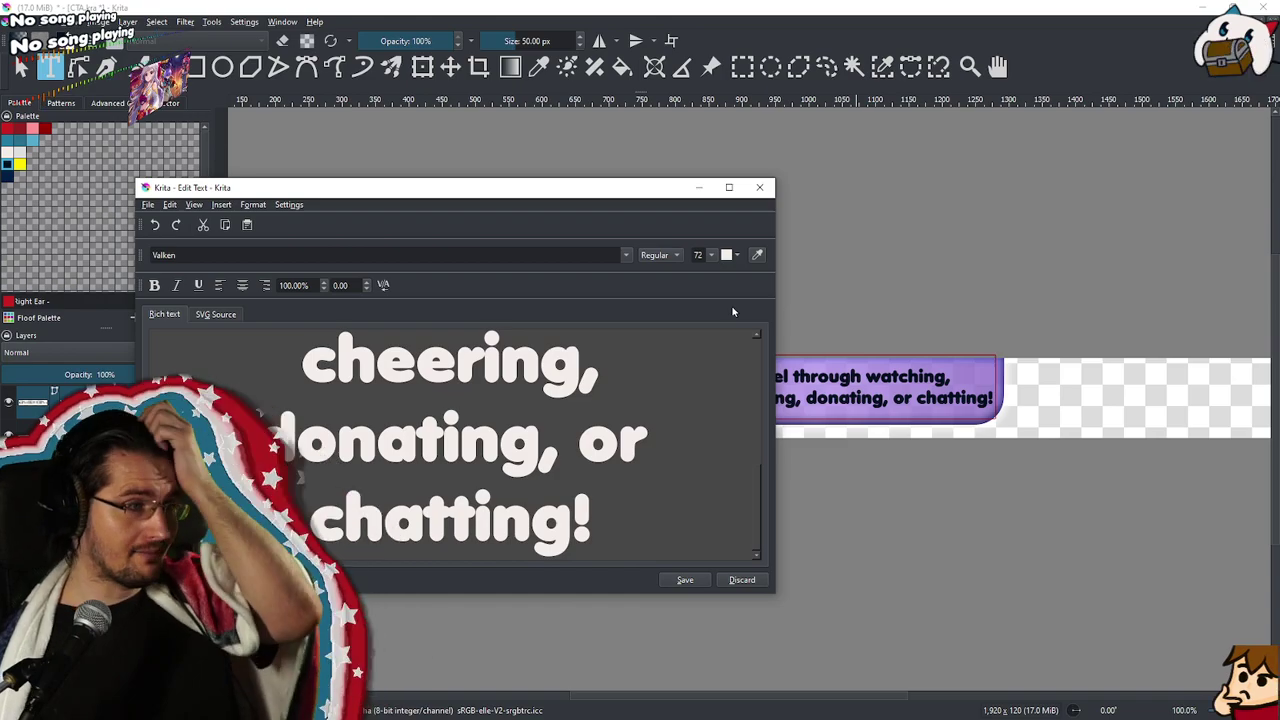
left_click(686, 580)
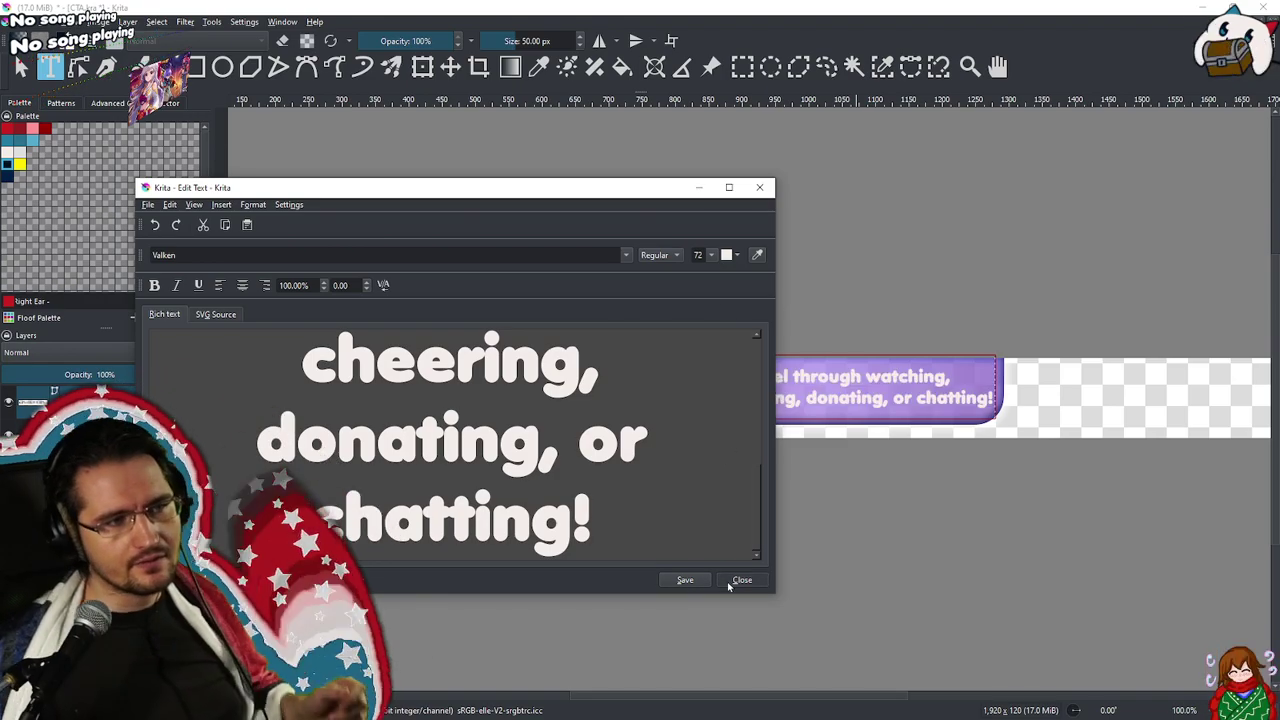
left_click(740, 580)
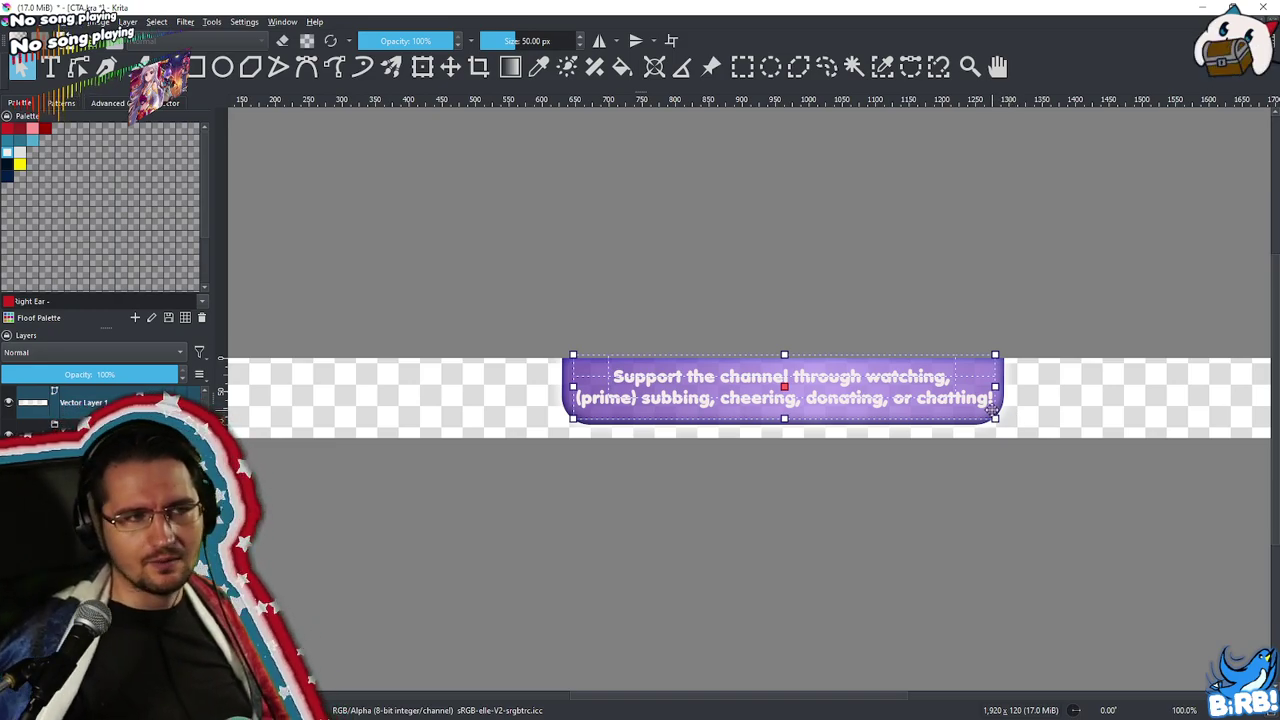
left_click(990, 292)
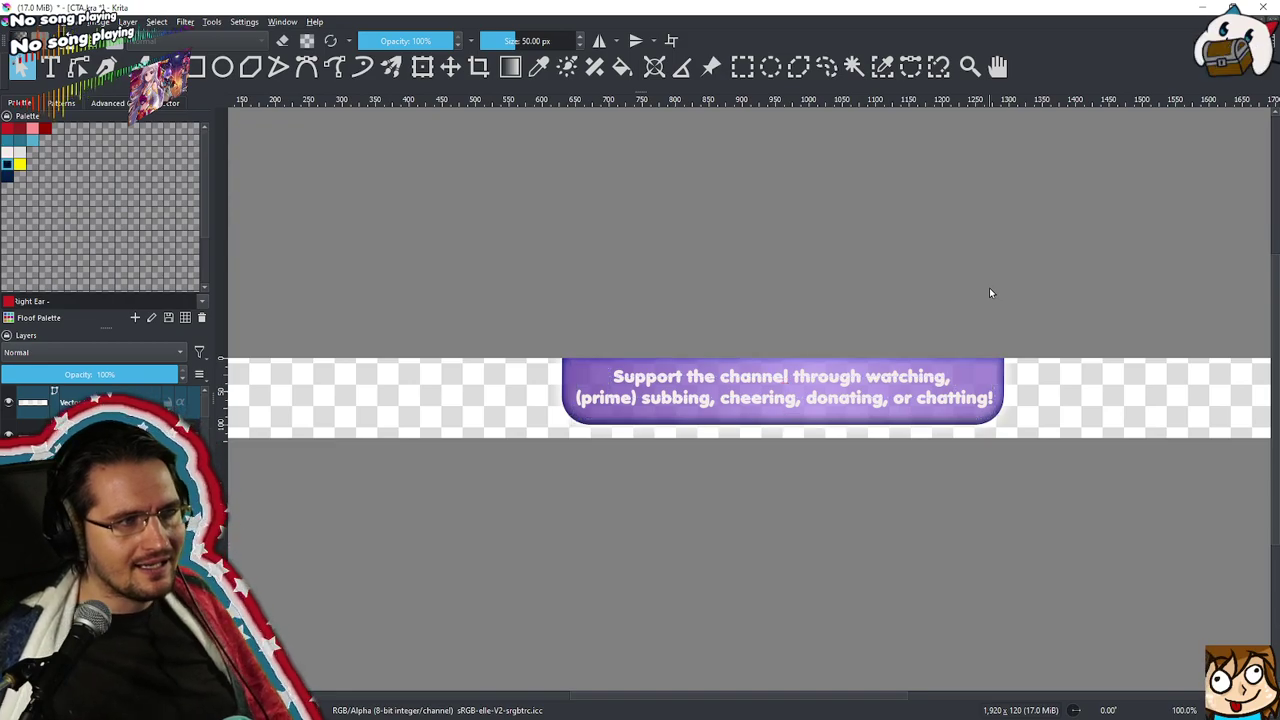
Move the text layer into the Twitch group and give it a drop shadow with 90° angle, 4 px distance and 4 px size
left_click(971, 391)
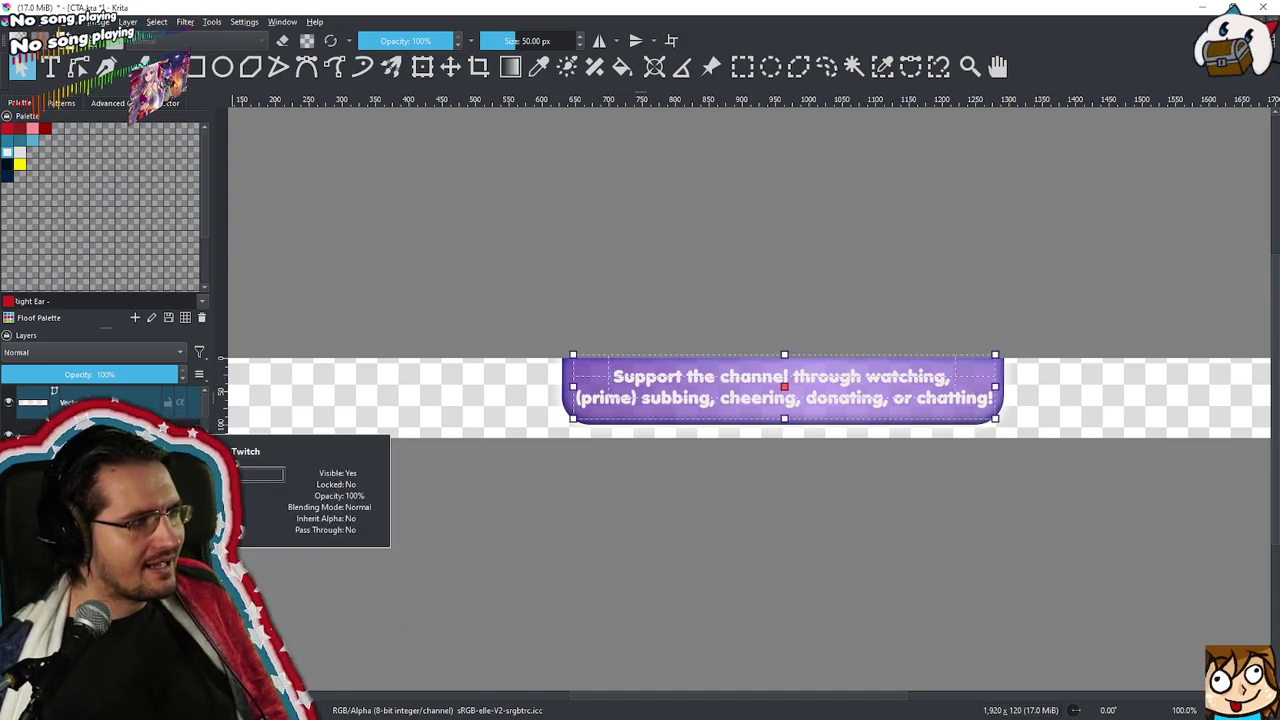
left_click(120, 403)
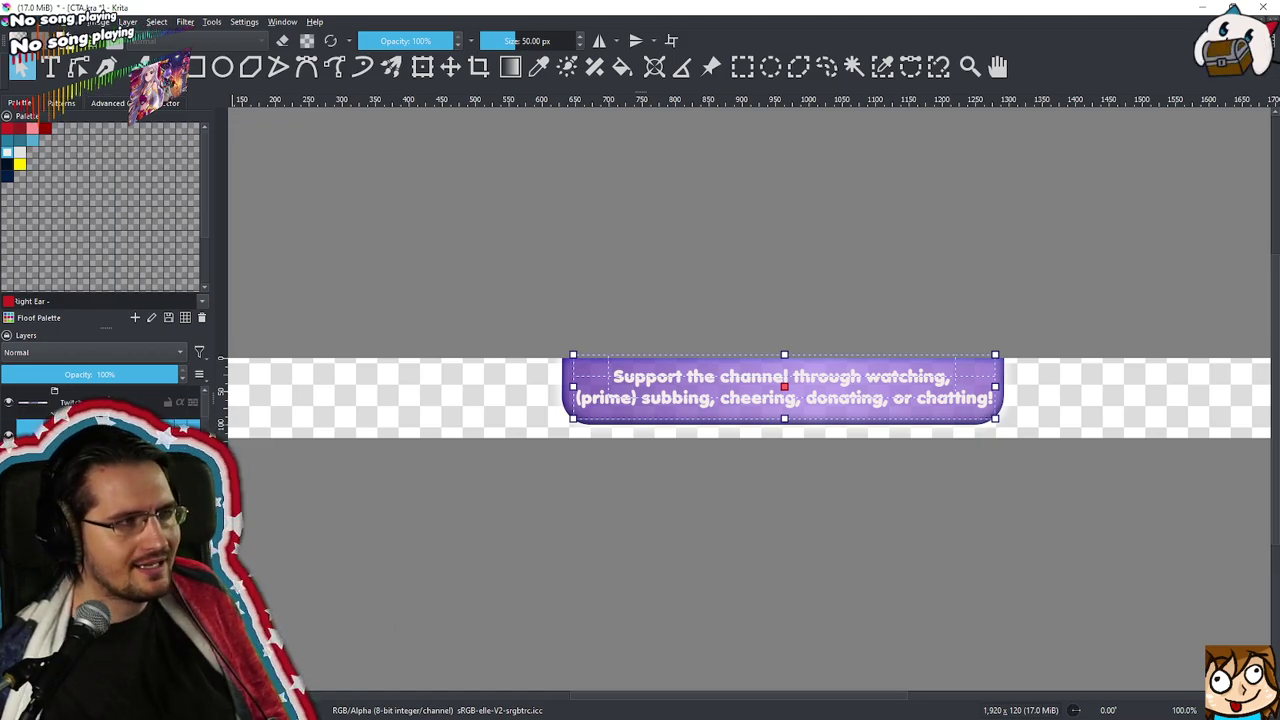
right_click(138, 440)
left_click(245, 124)
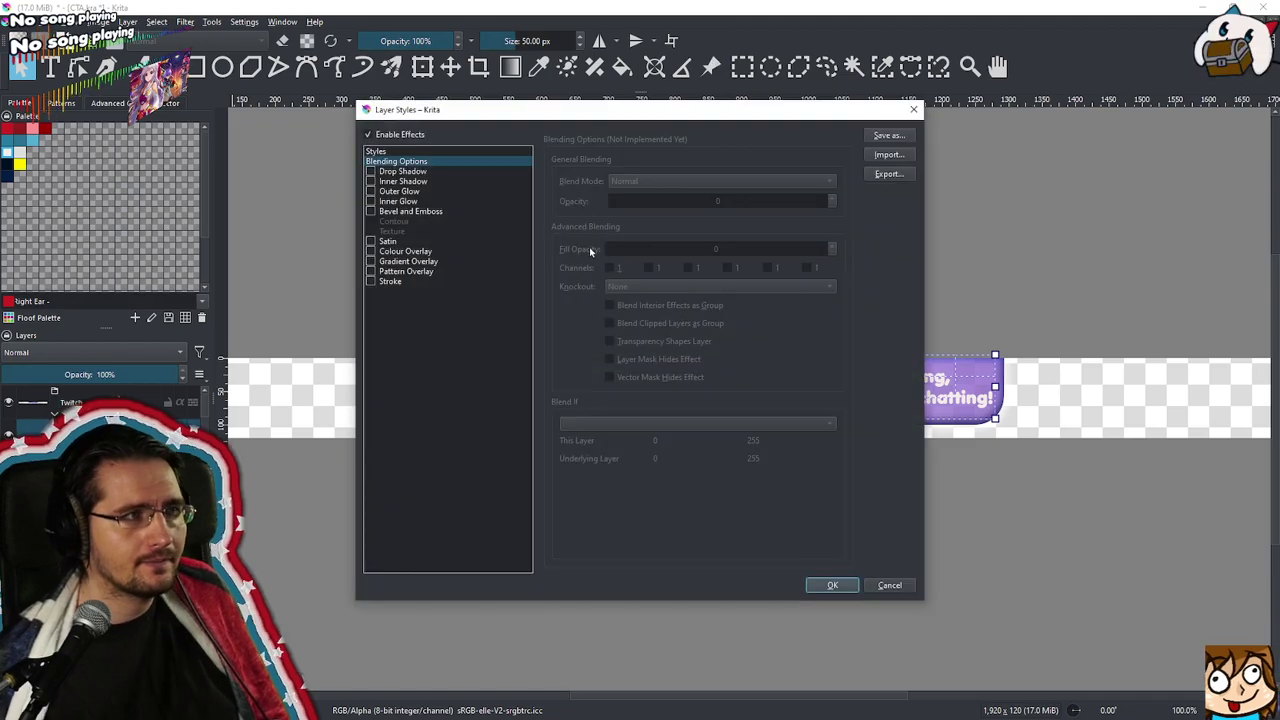
left_click(371, 171)
left_click_drag(678, 121, 321, 216)
left_click_drag(256, 318, 259, 317)
left_click_drag(328, 340, 279, 377)
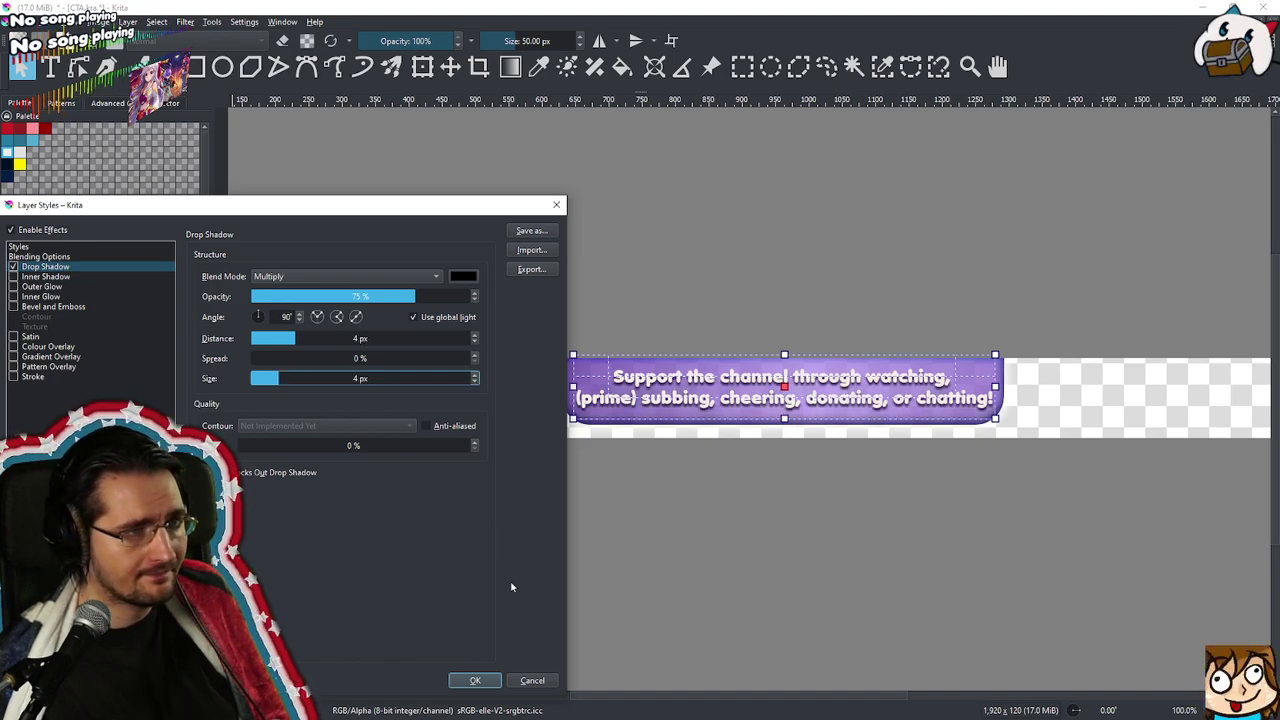
left_click(474, 679)
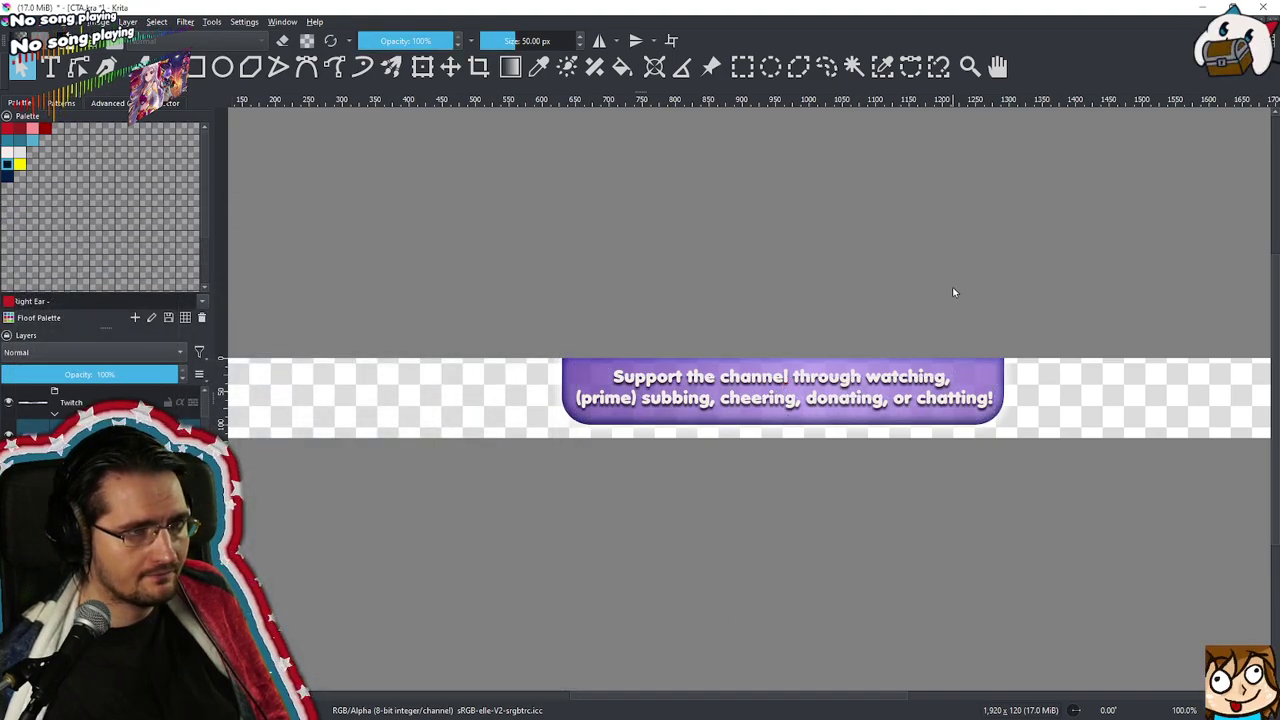
Export the banner as a PNG image named "Support CTA.png" in the CTAs folder
scroll(953, 292, "down", 1)
scroll(943, 403, "up", 1)
left_click_drag(1046, 403, 969, 406)
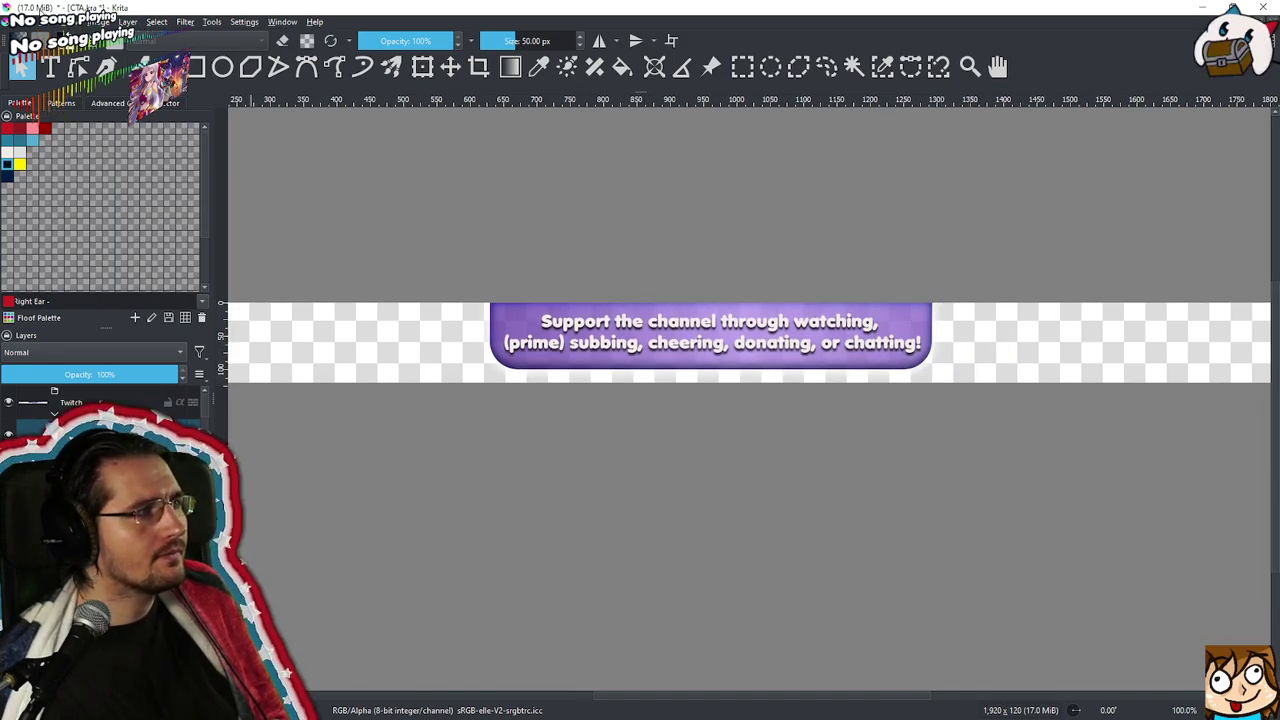
left_click(18, 21)
key("Escape")
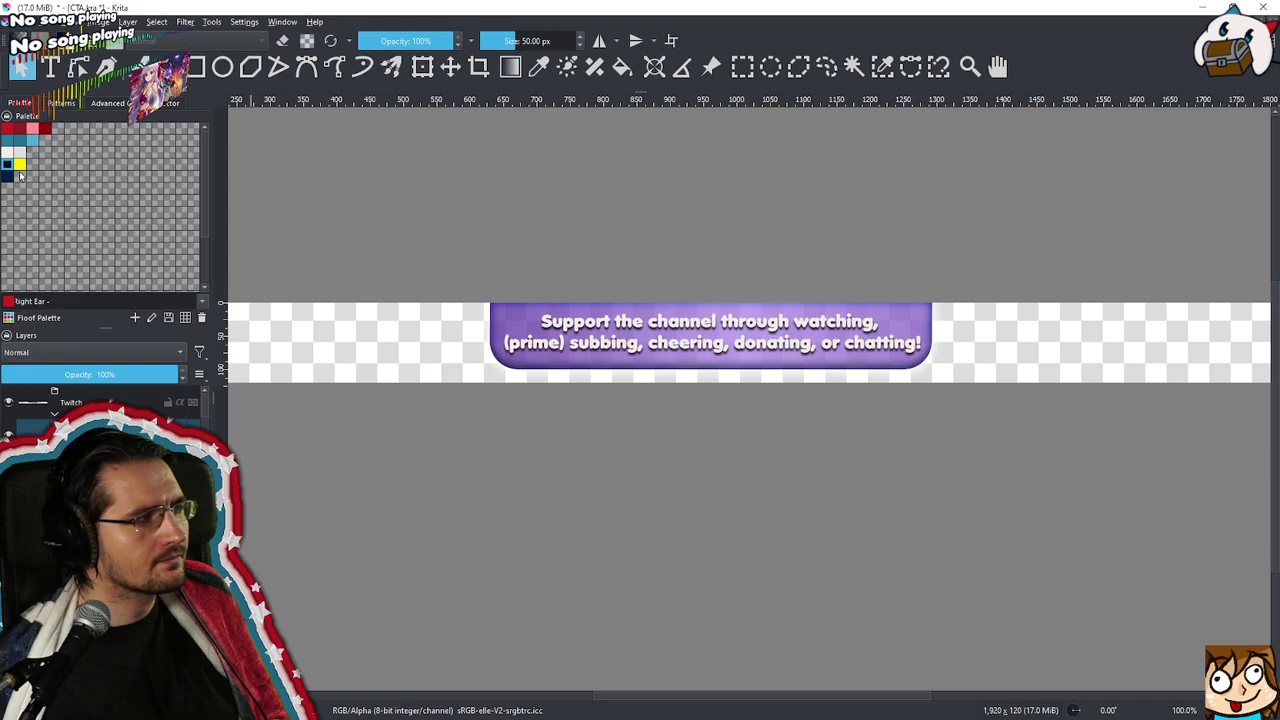
left_click(514, 617)
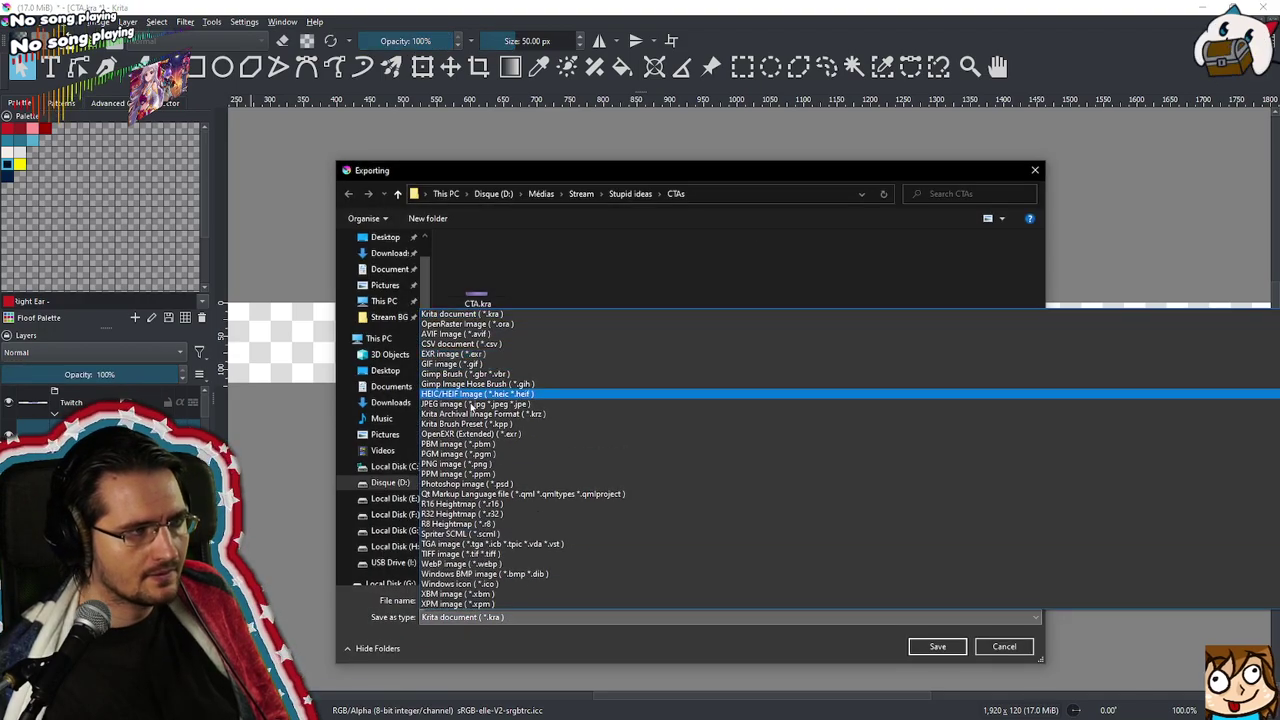
left_click(459, 464)
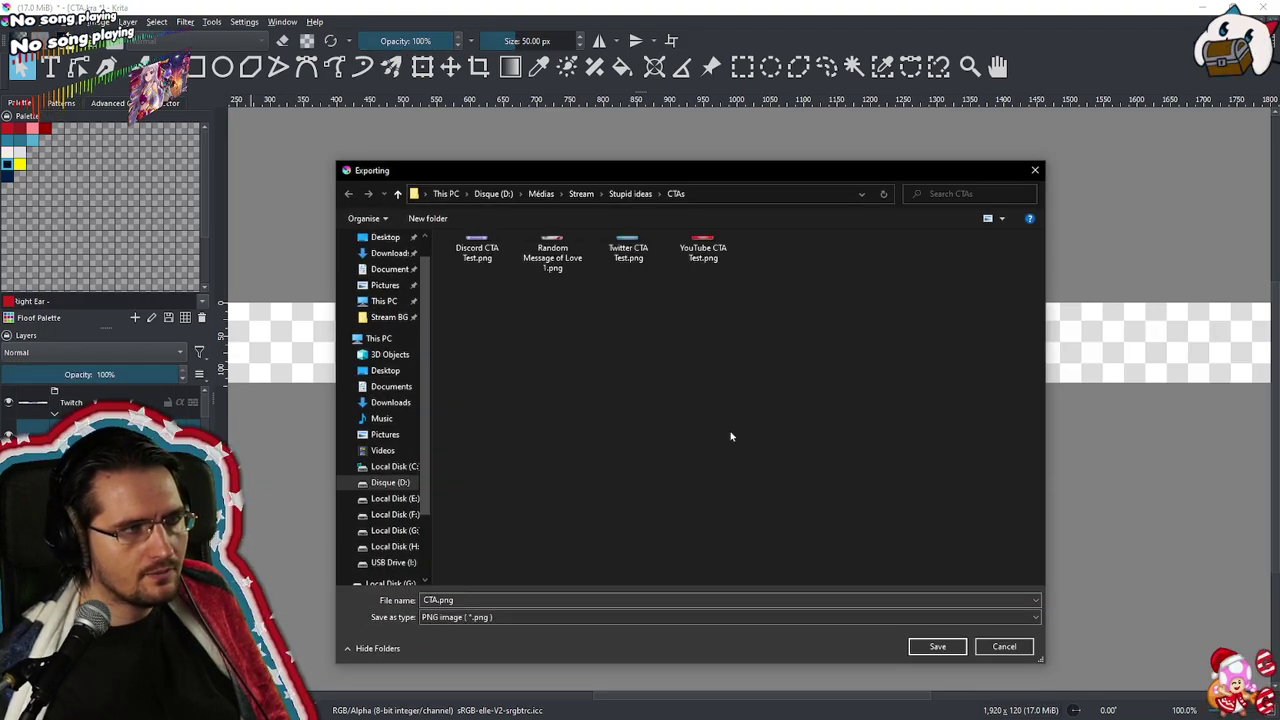
left_click(435, 599)
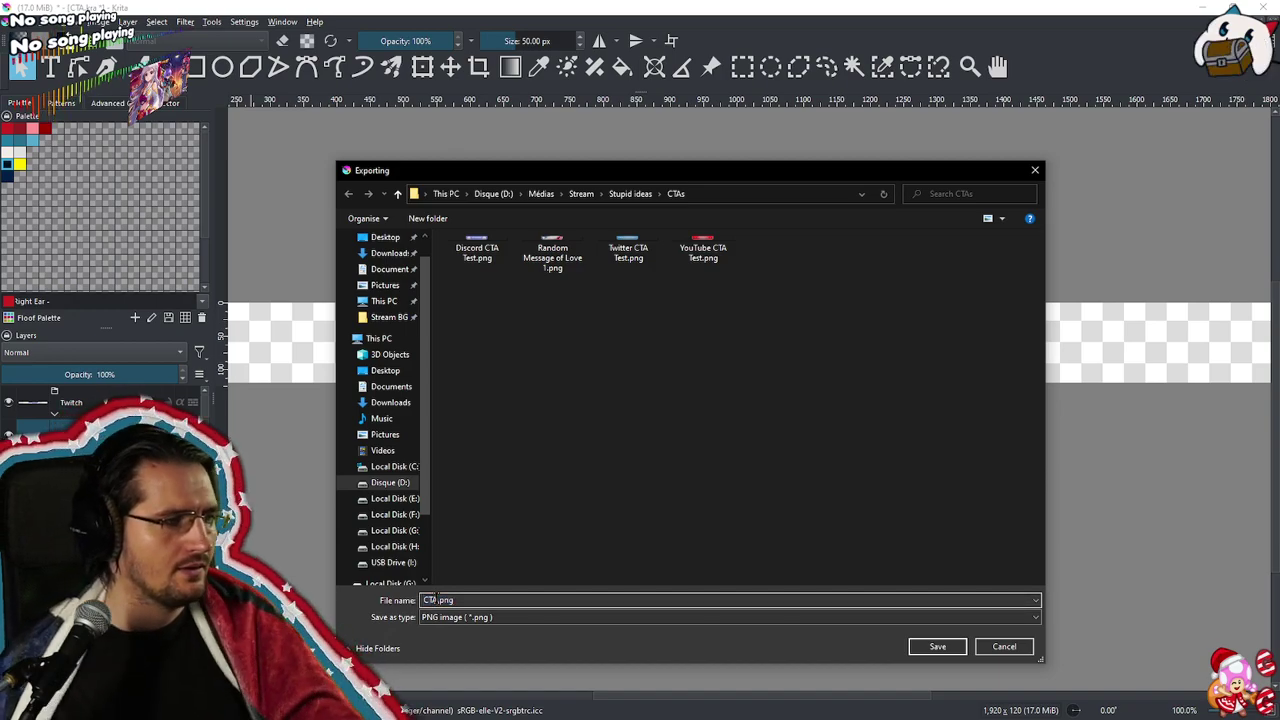
type("Suppor")
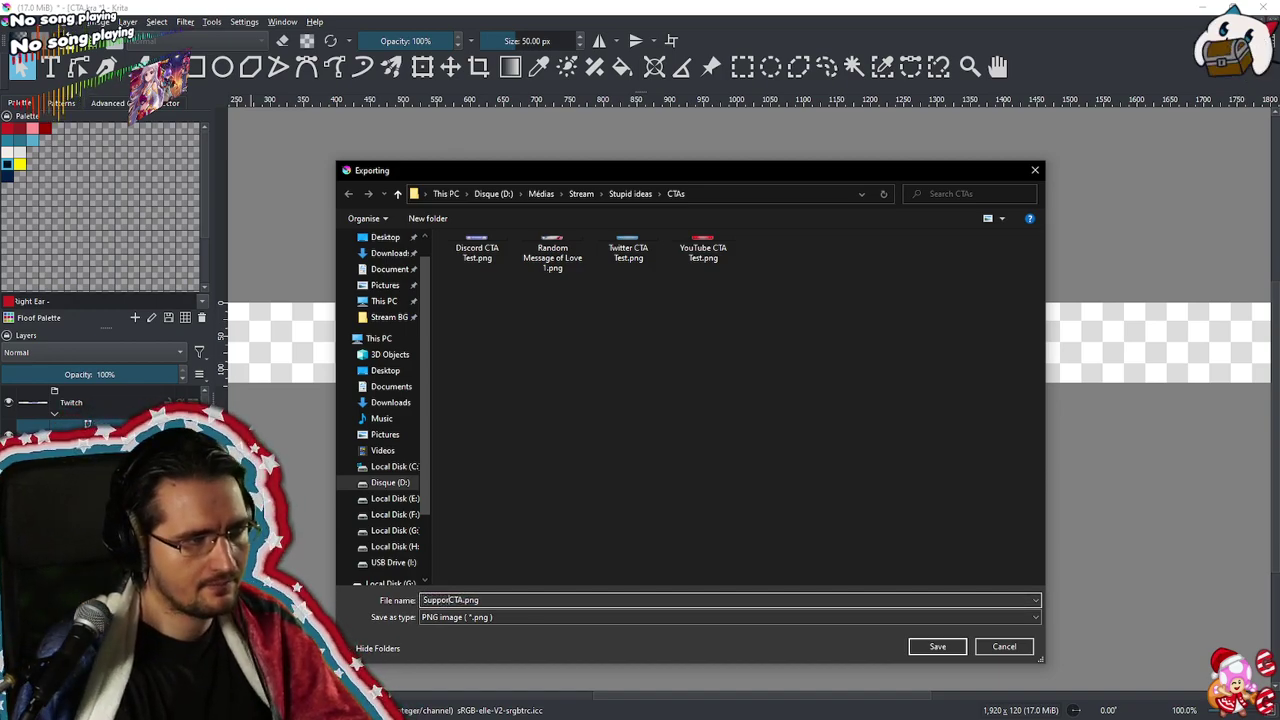
type("t")
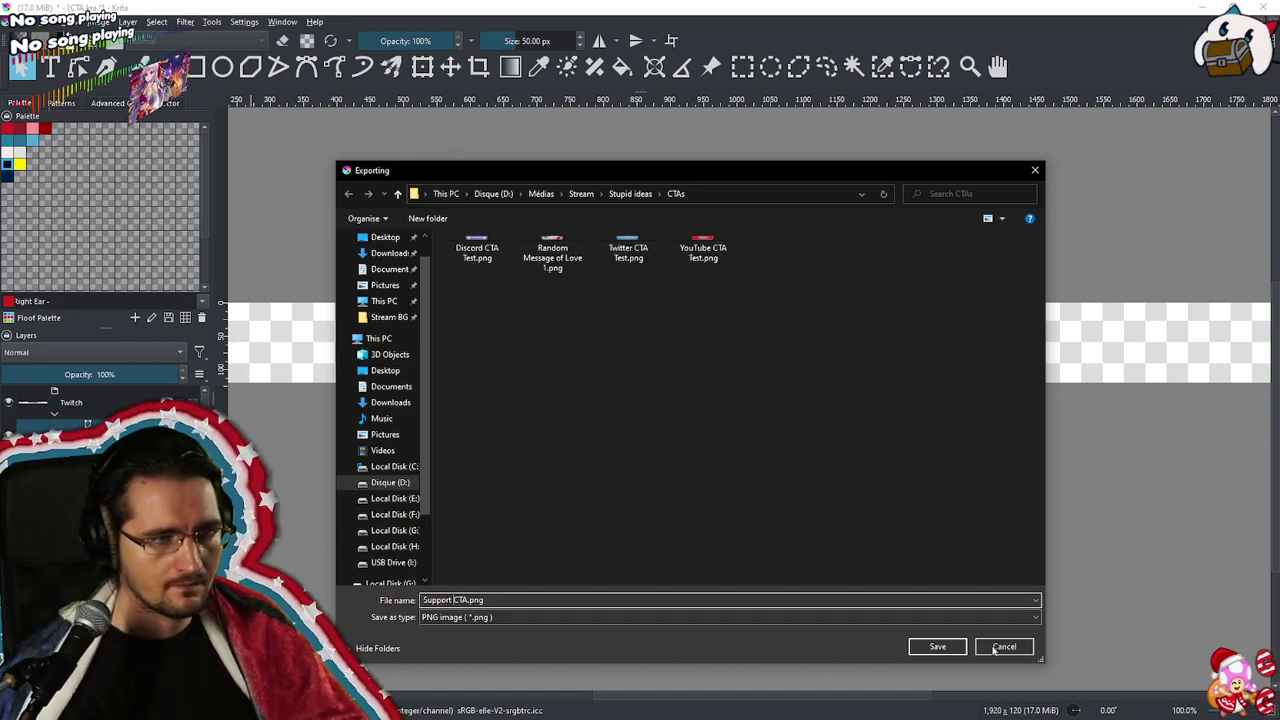
left_click(962, 646)
left_click(800, 538)
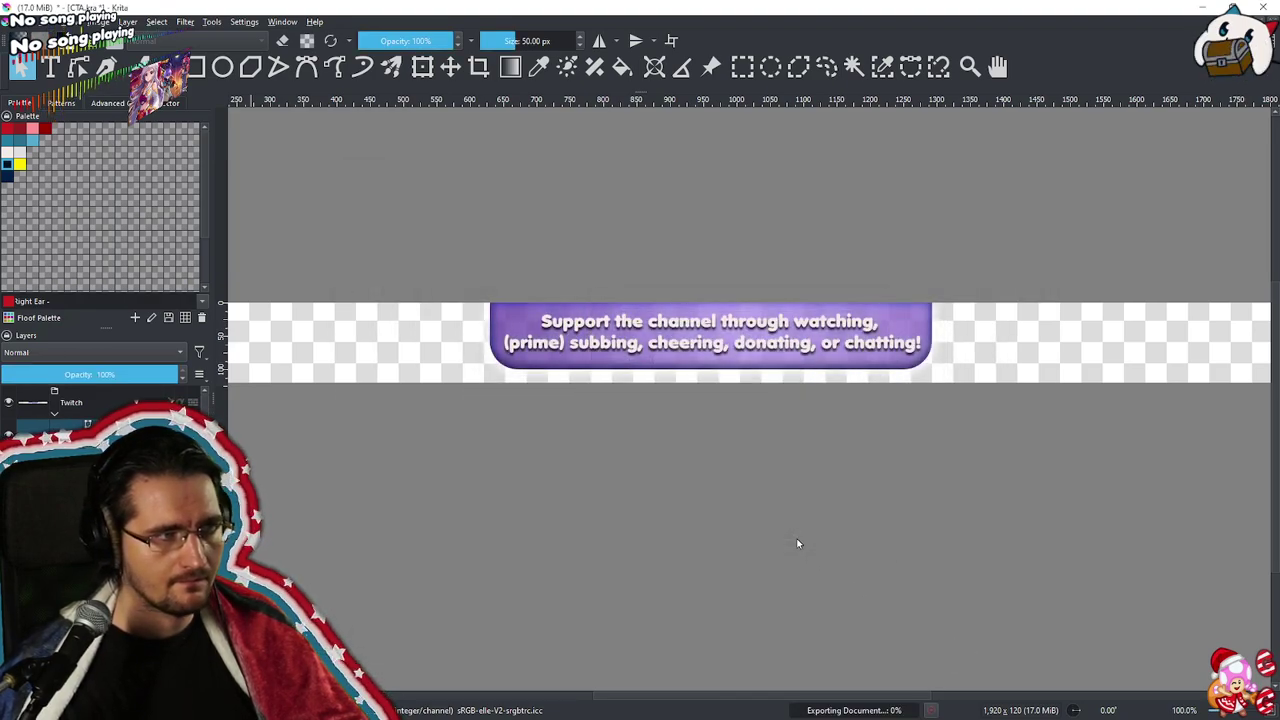
Replace "through" with "with following," in the banner text's first line, save it and close the text editor
scroll(820, 371, "down", 1)
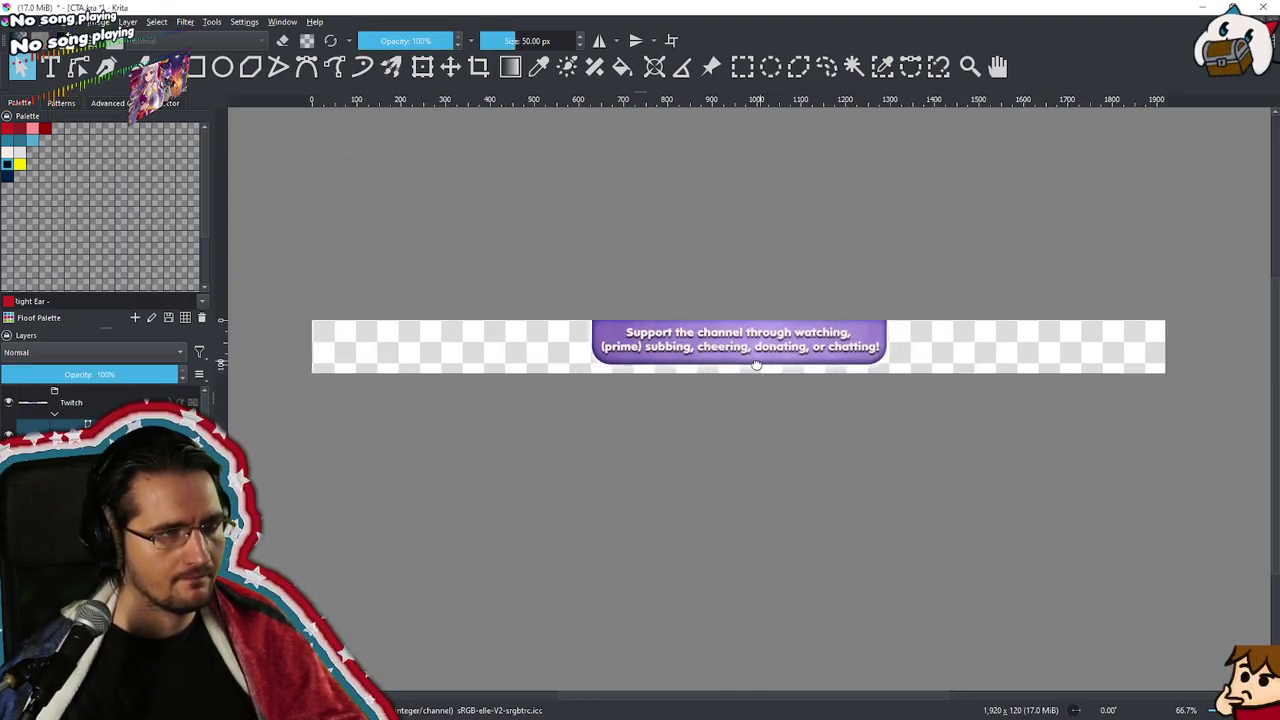
scroll(733, 352, "up", 1)
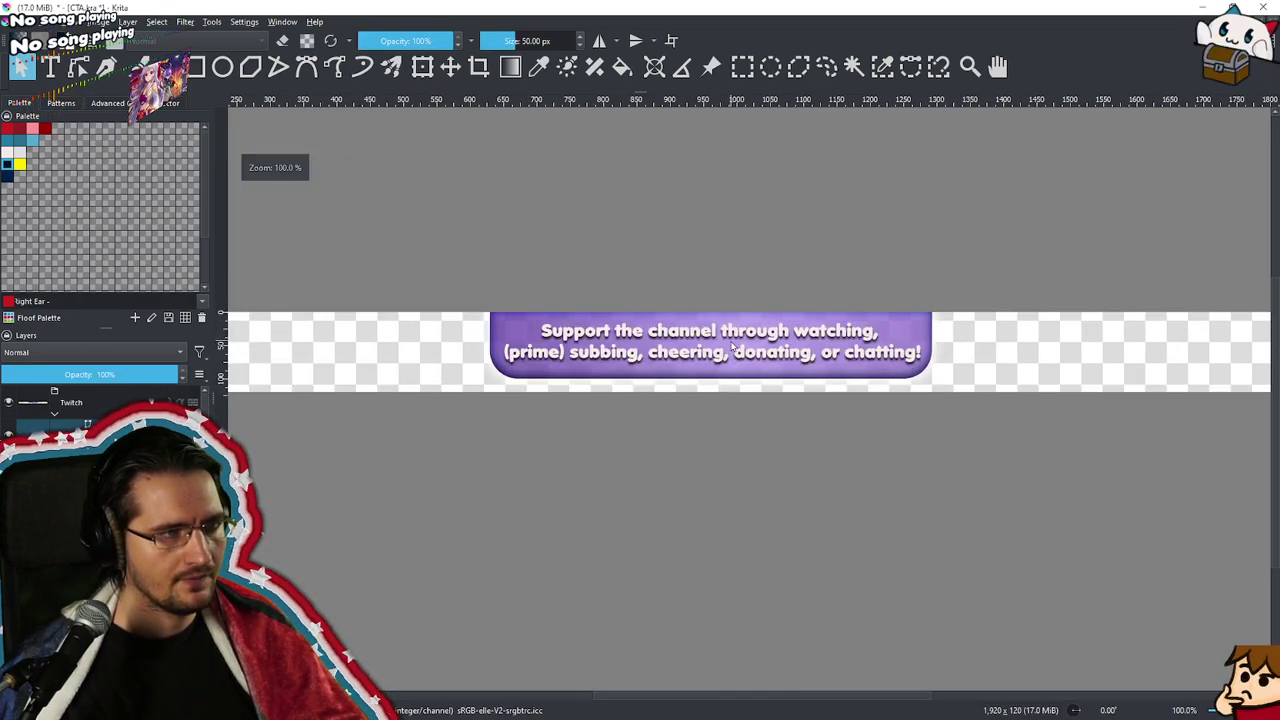
double_click(659, 346)
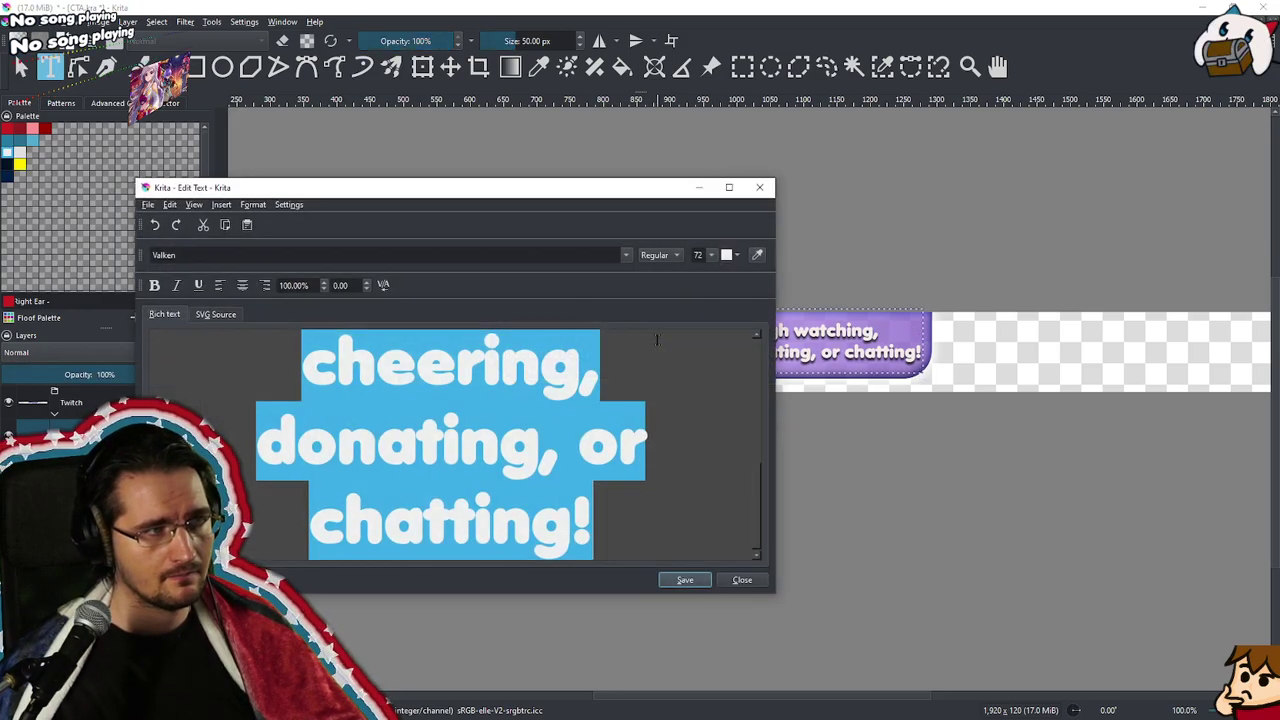
scroll(566, 430, "up", 5)
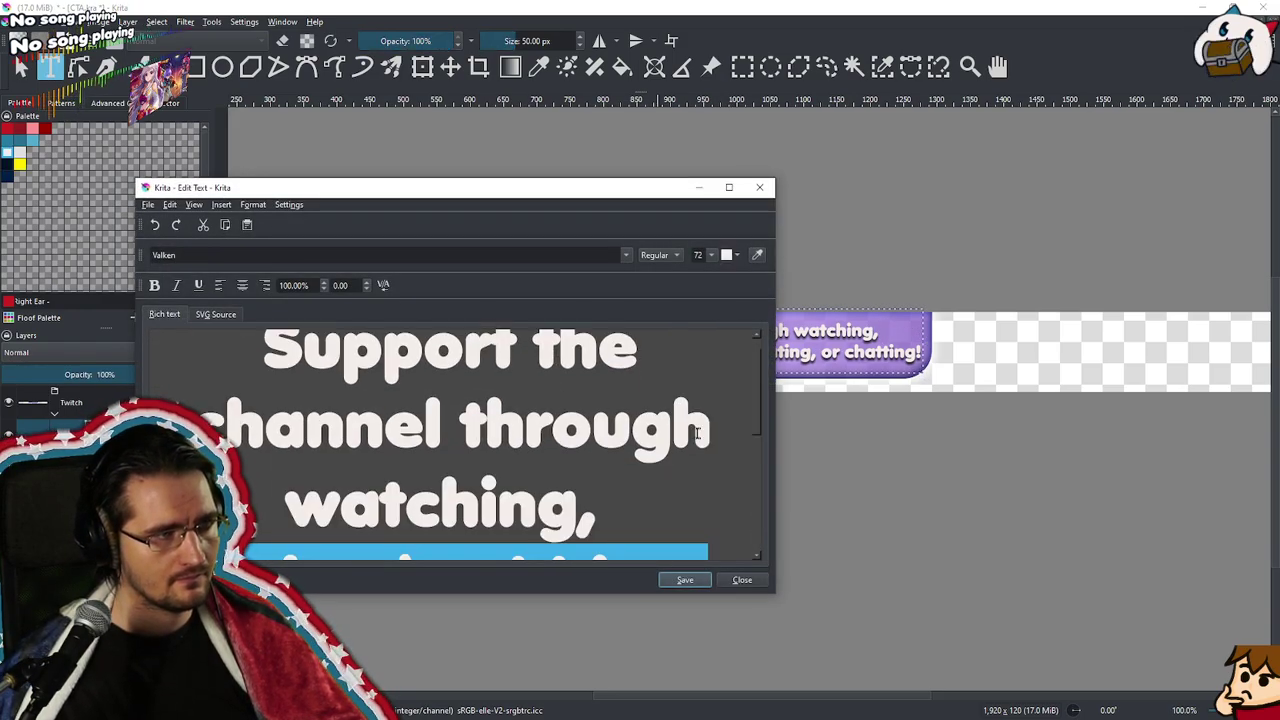
left_click_drag(462, 428, 731, 428)
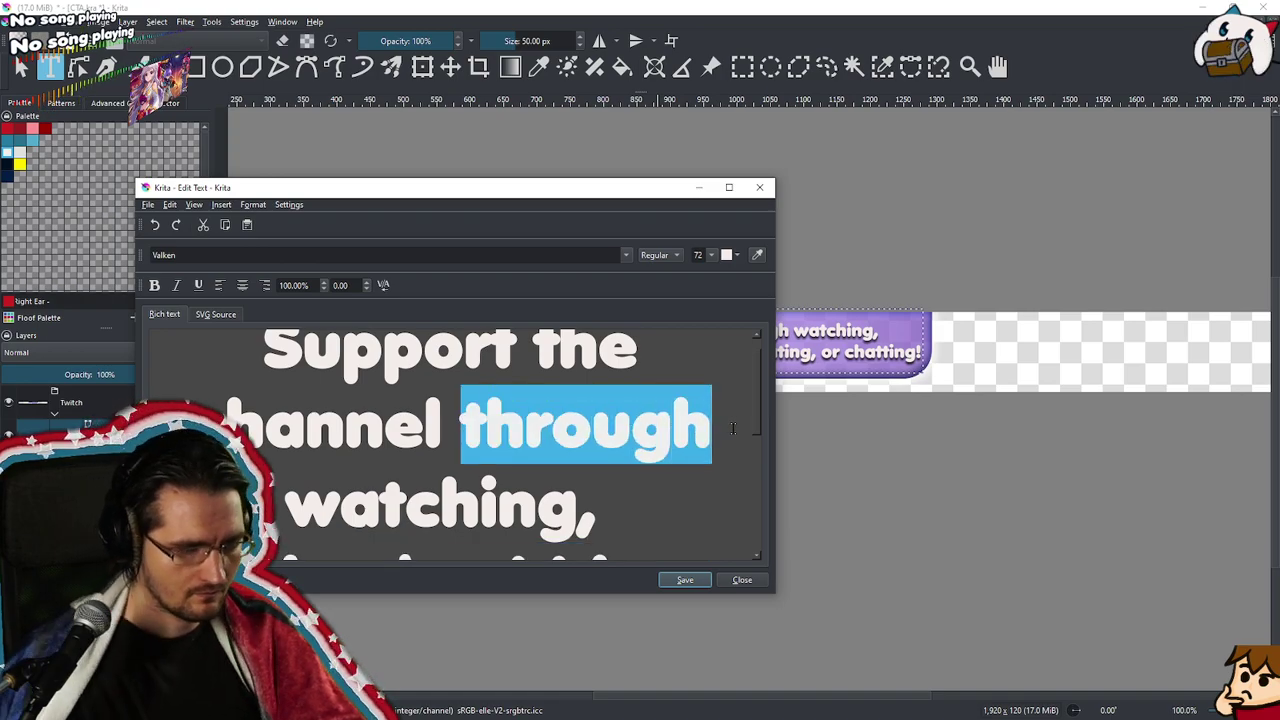
type("with flollowing")
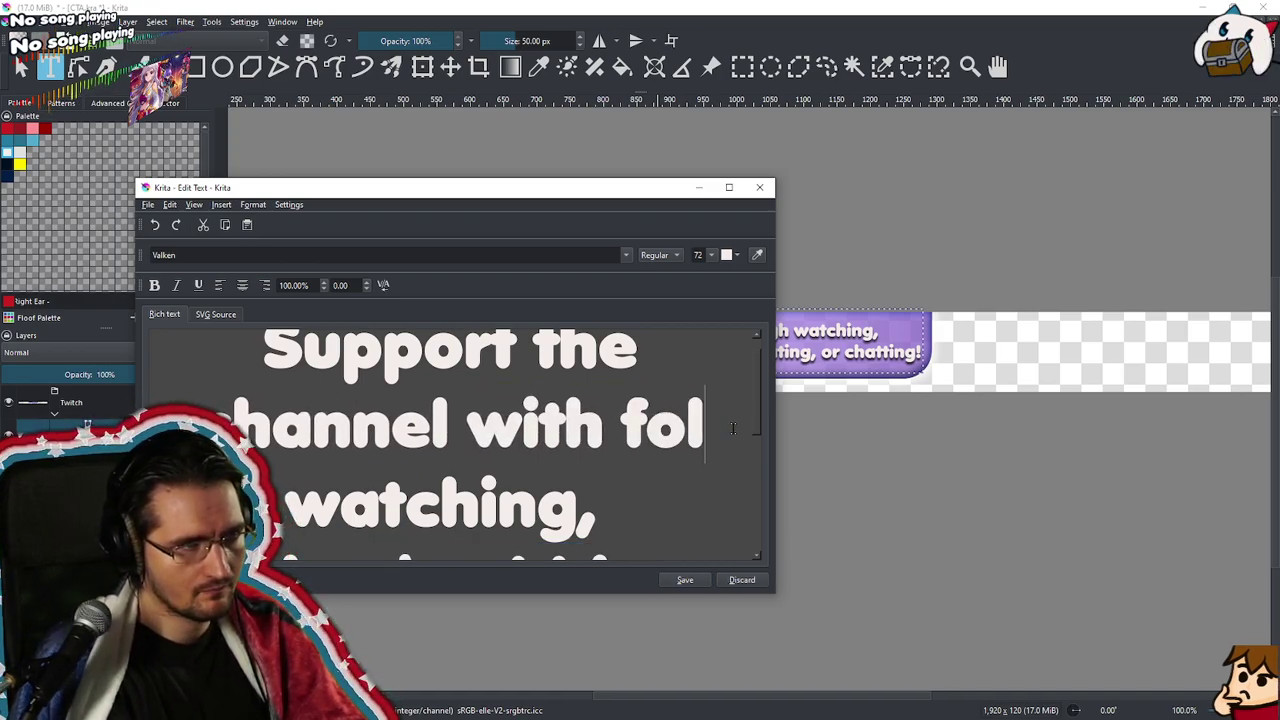
key("ctrl+Delete")
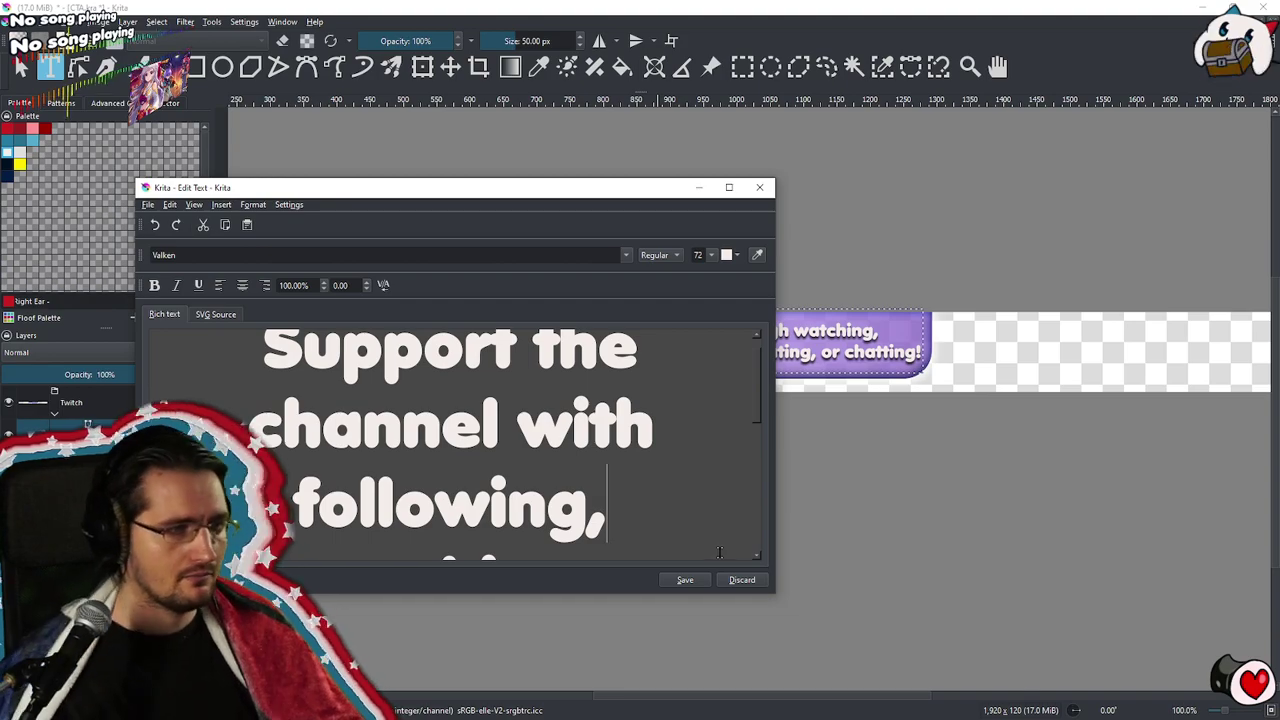
left_click(701, 585)
left_click(737, 584)
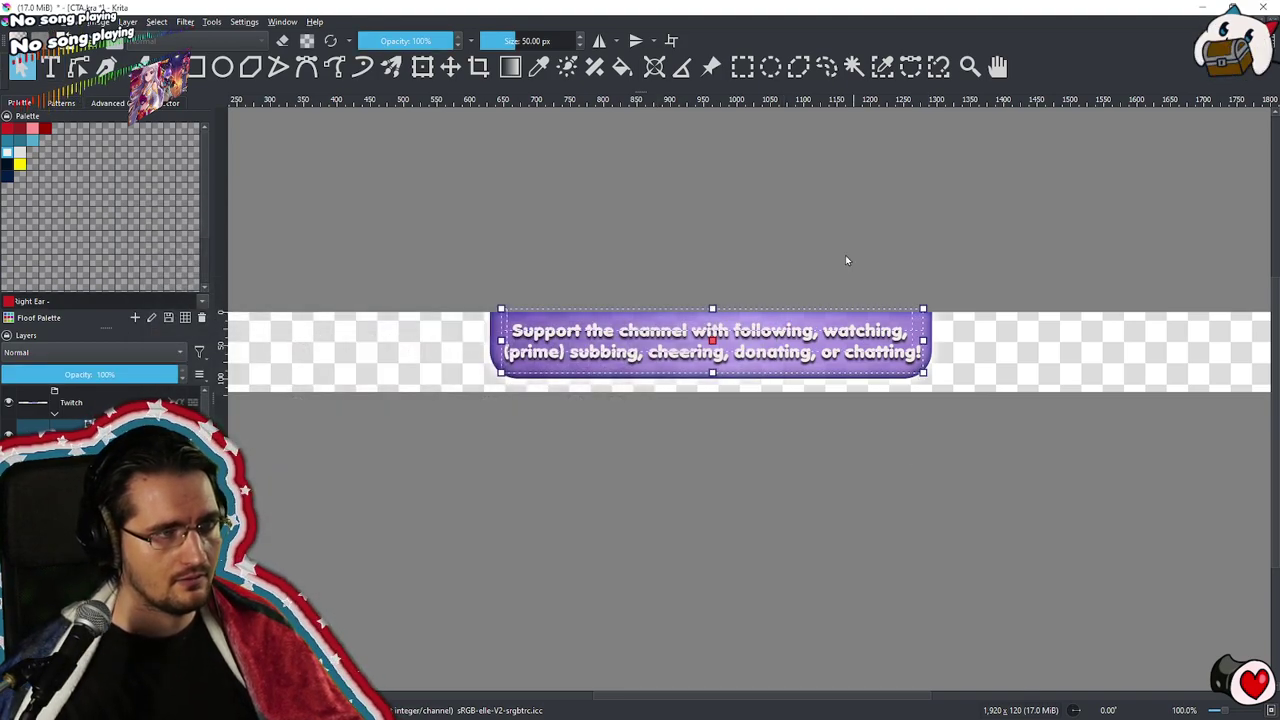
left_click(854, 216)
scroll(850, 248, "down", 1)
scroll(835, 320, "down", 1)
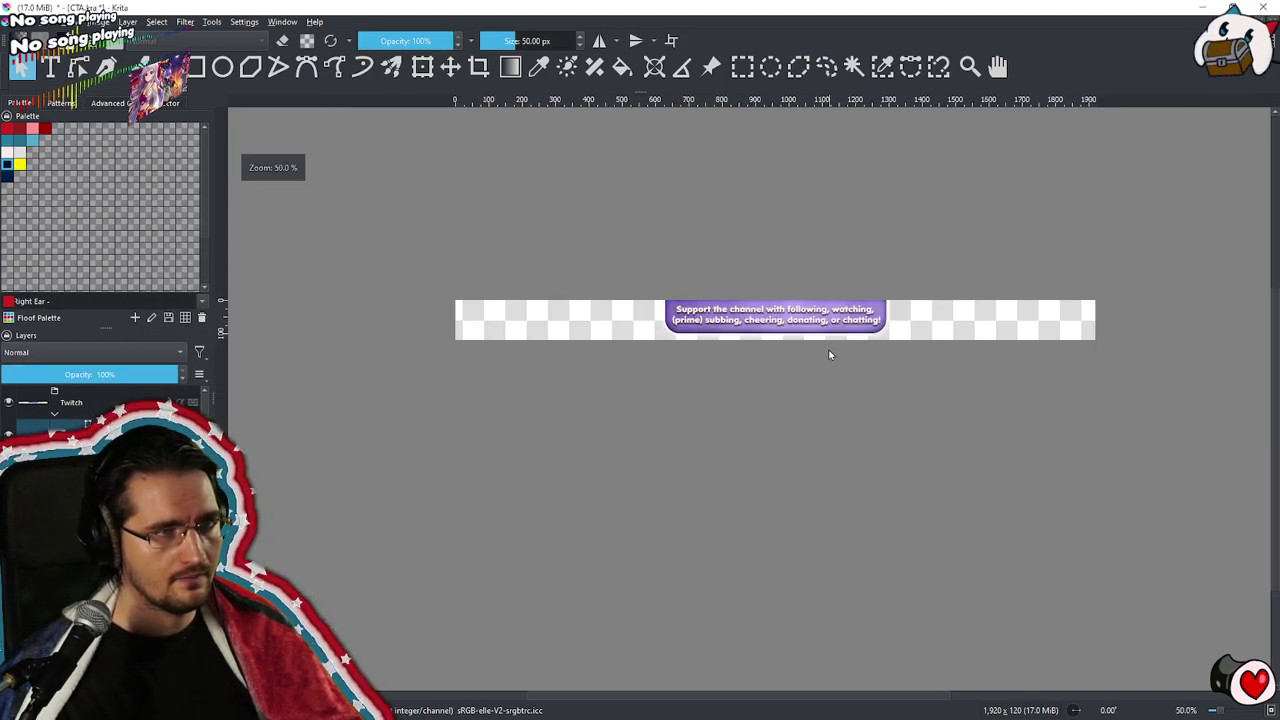
Check the reworded Twitch banner at 100% zoom and save the CTA.kra document
scroll(880, 362, "up", 1)
left_click(838, 311)
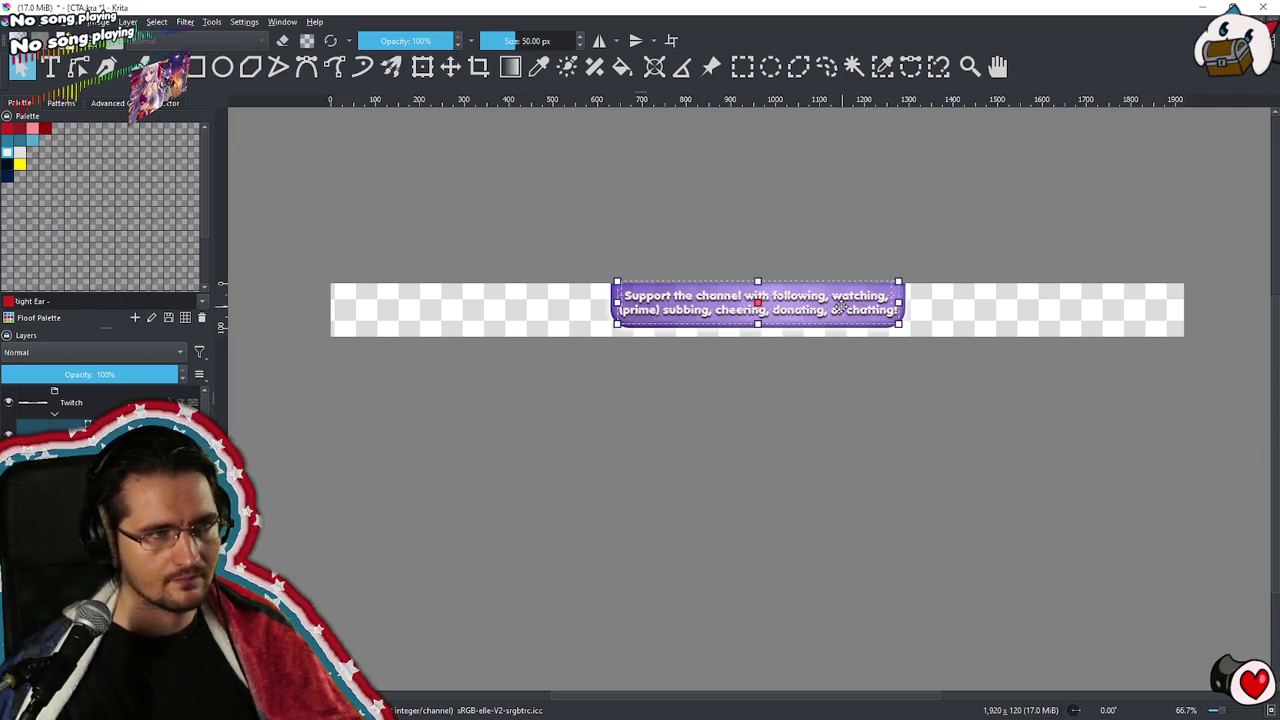
left_click(870, 386)
scroll(852, 383, "up", 1)
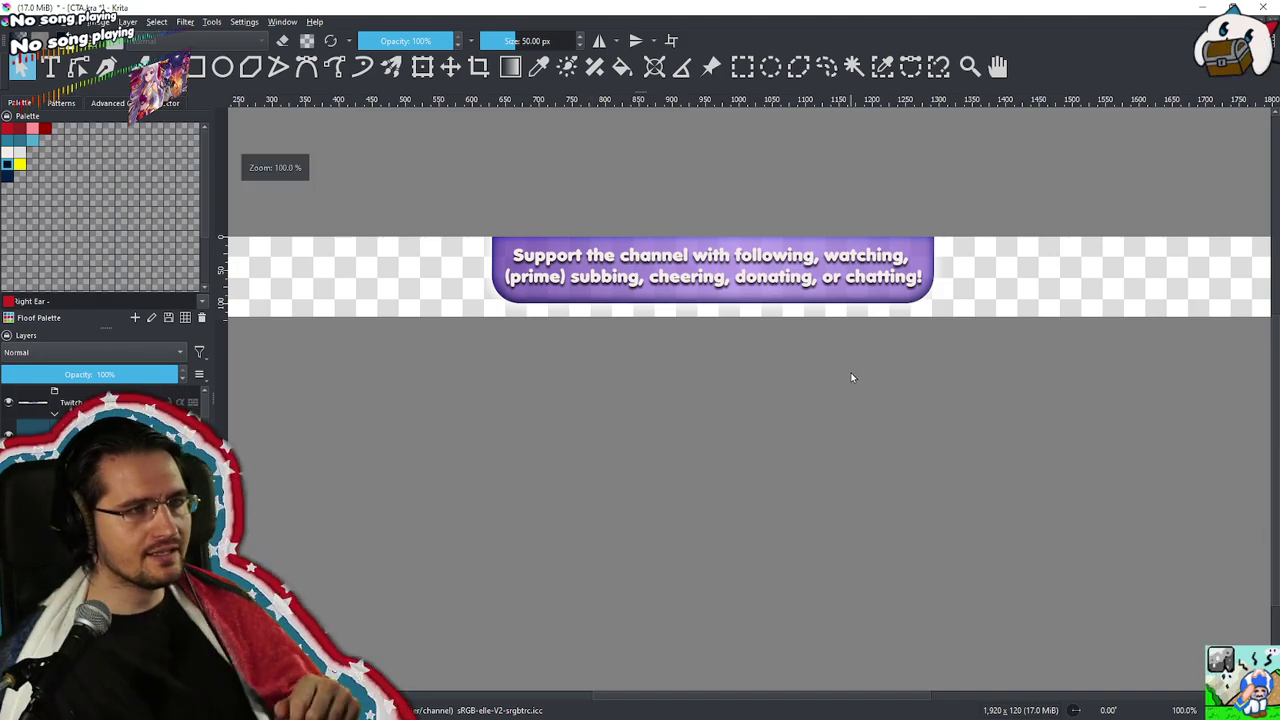
left_click(20, 21)
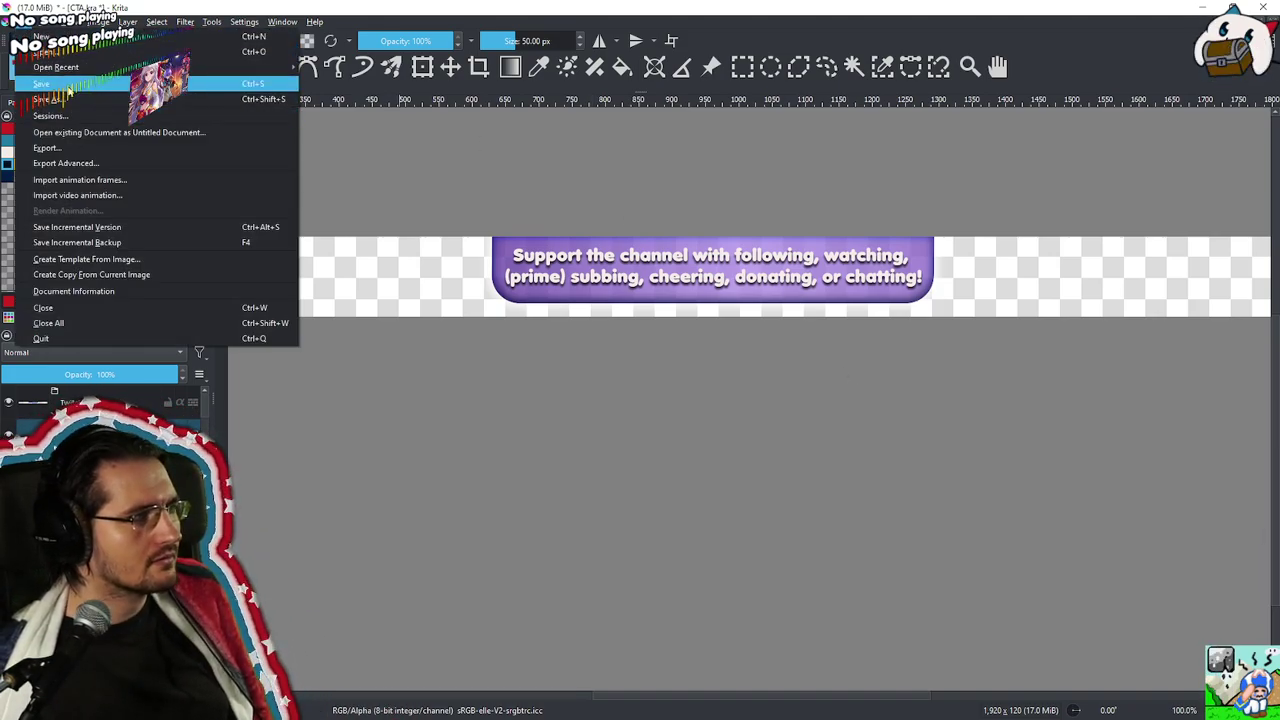
left_click(66, 85)
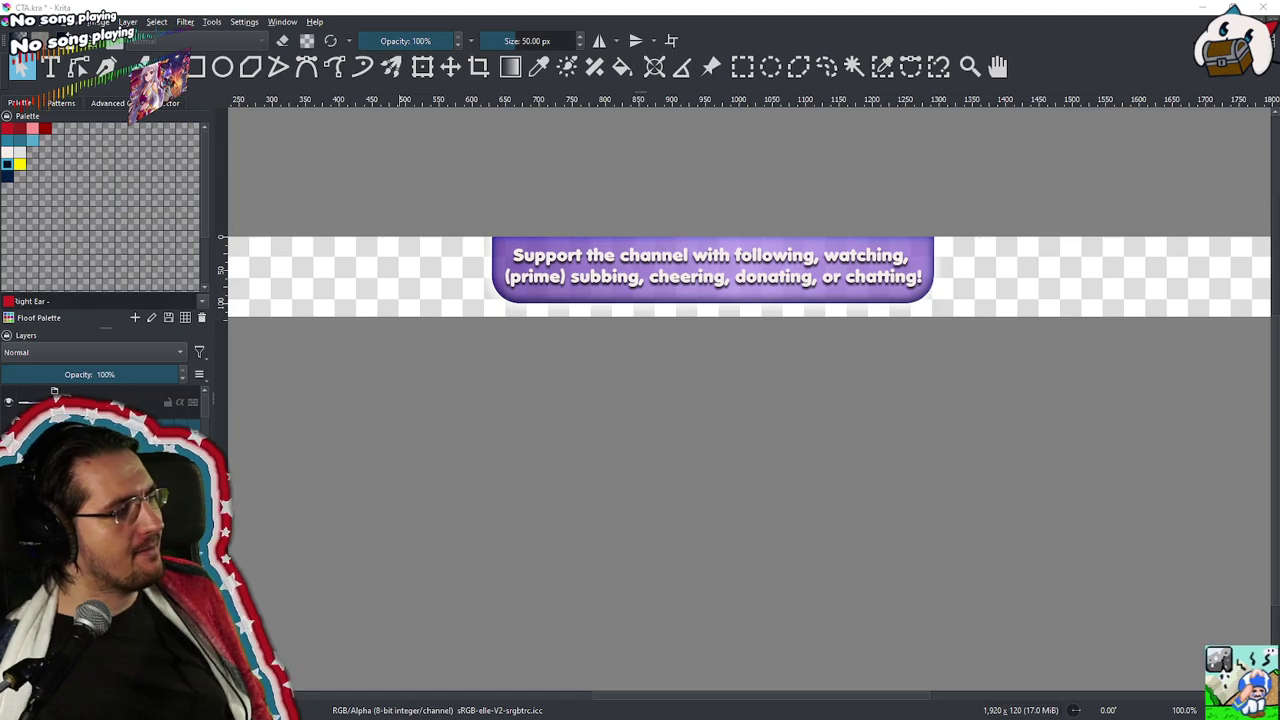
Export the updated banner as a PNG over the existing "Support CTA.png" in the CTAs folder, accepting the export options
left_click(24, 24)
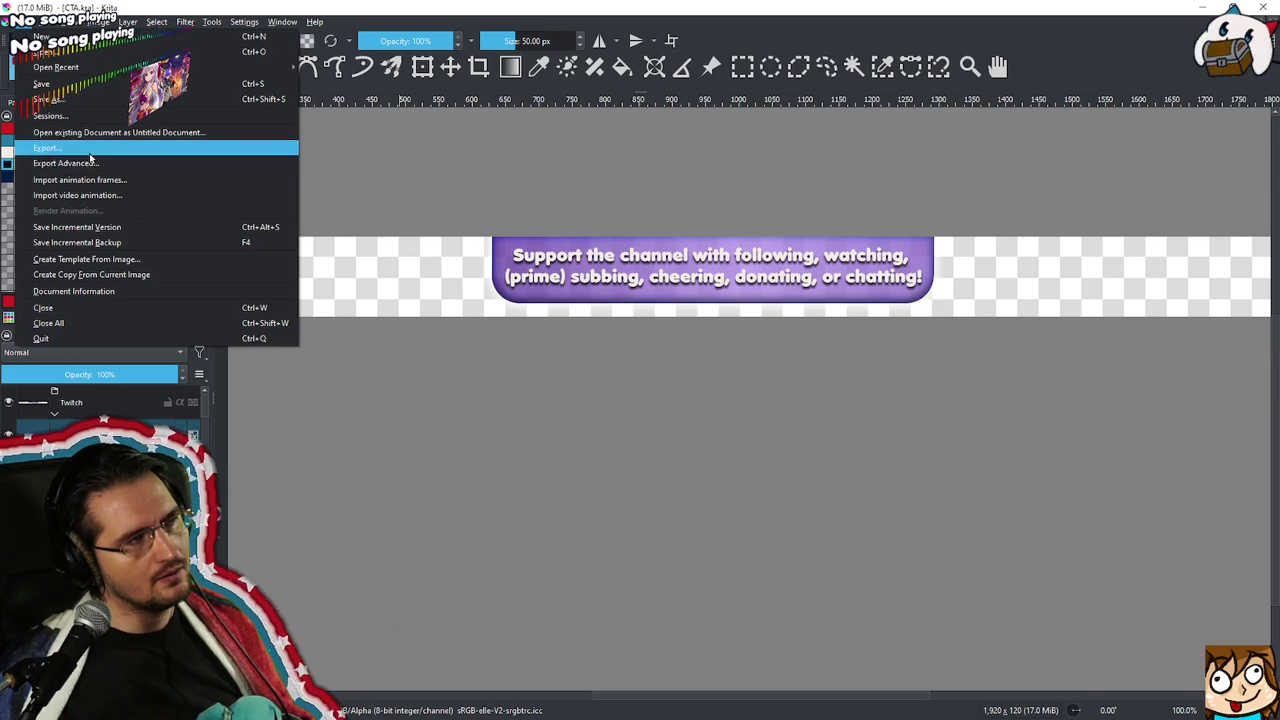
left_click(90, 149)
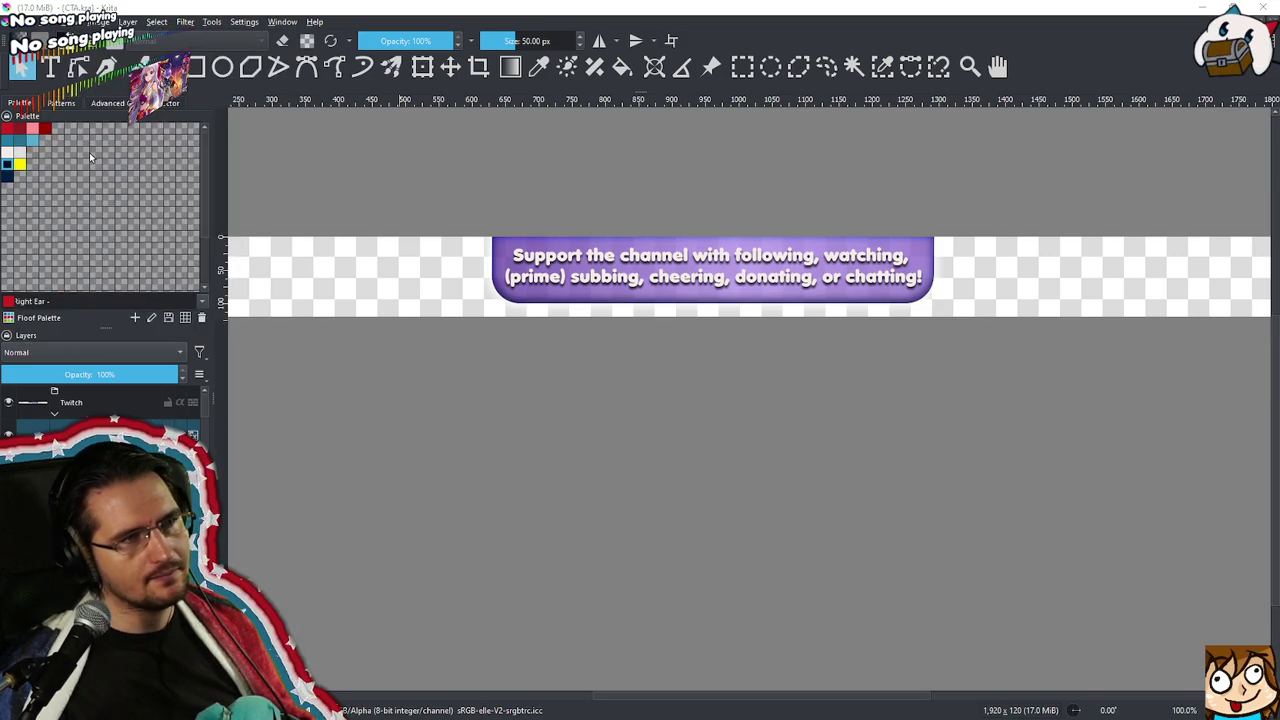
left_click(630, 285)
left_click(926, 648)
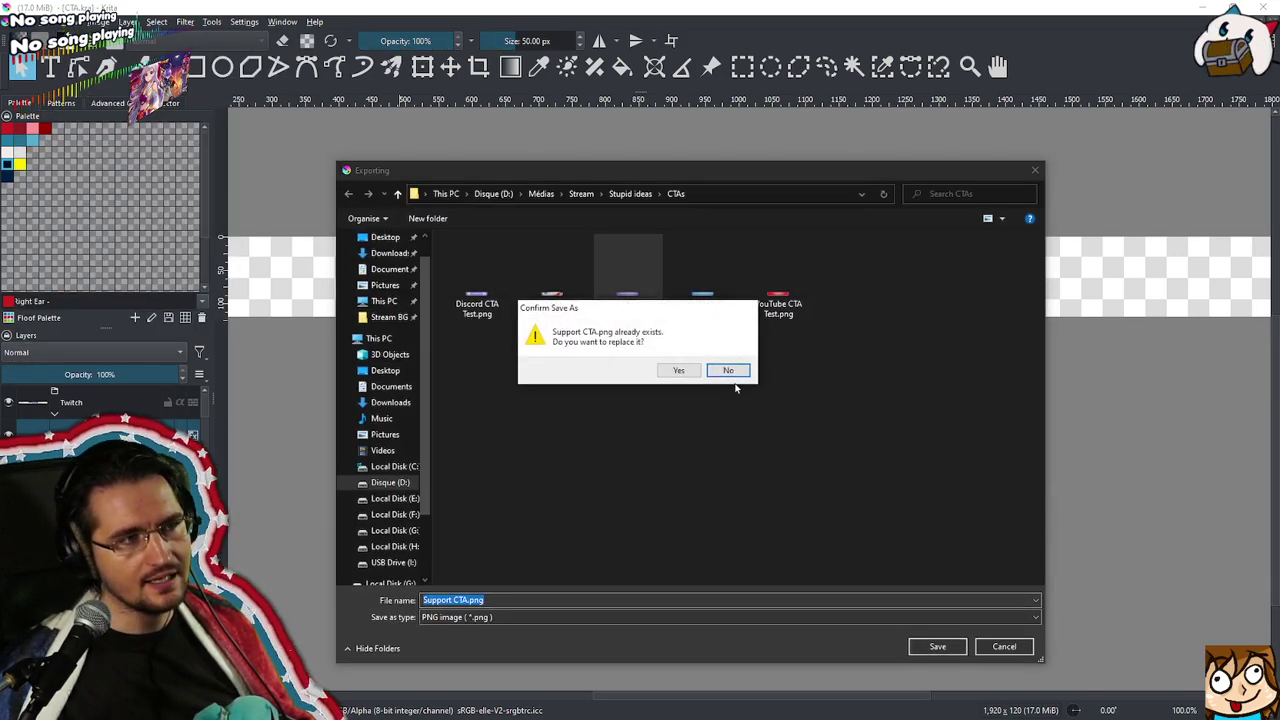
left_click(684, 370)
left_click(806, 540)
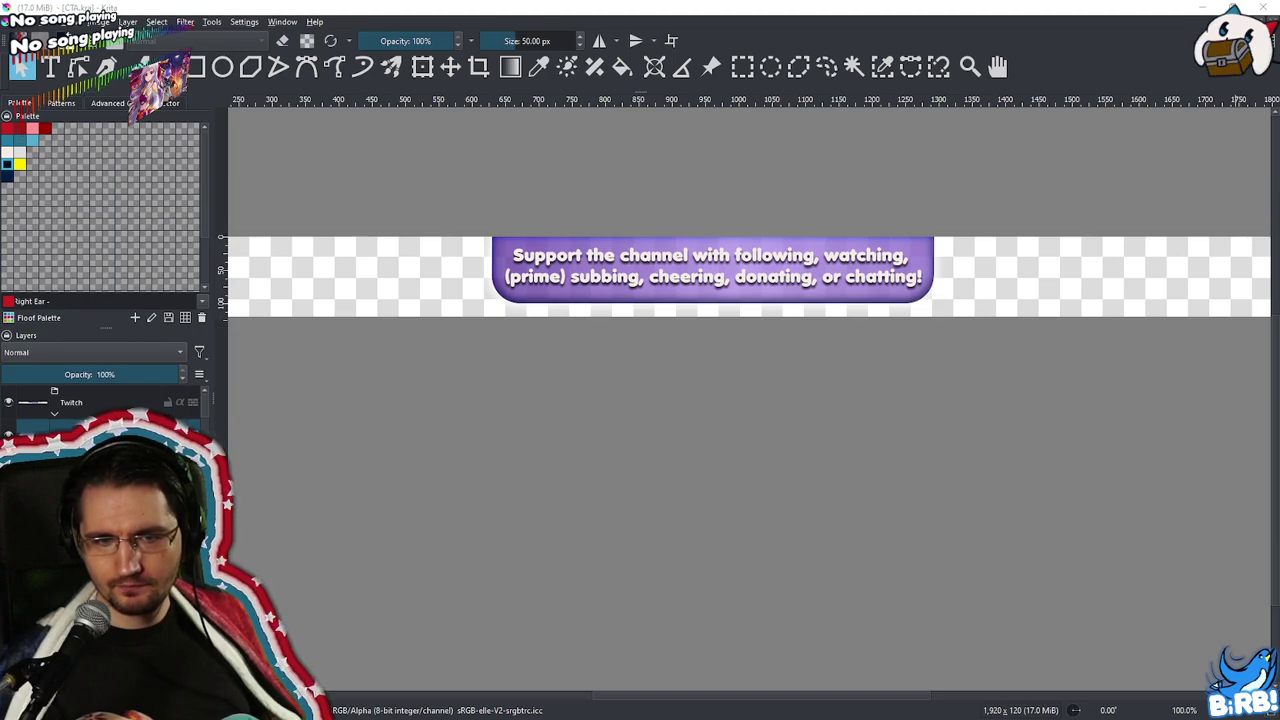
Switch to Mix It Up and open the beginning of its Timers list
left_click_drag(1279, 150, 667, 158)
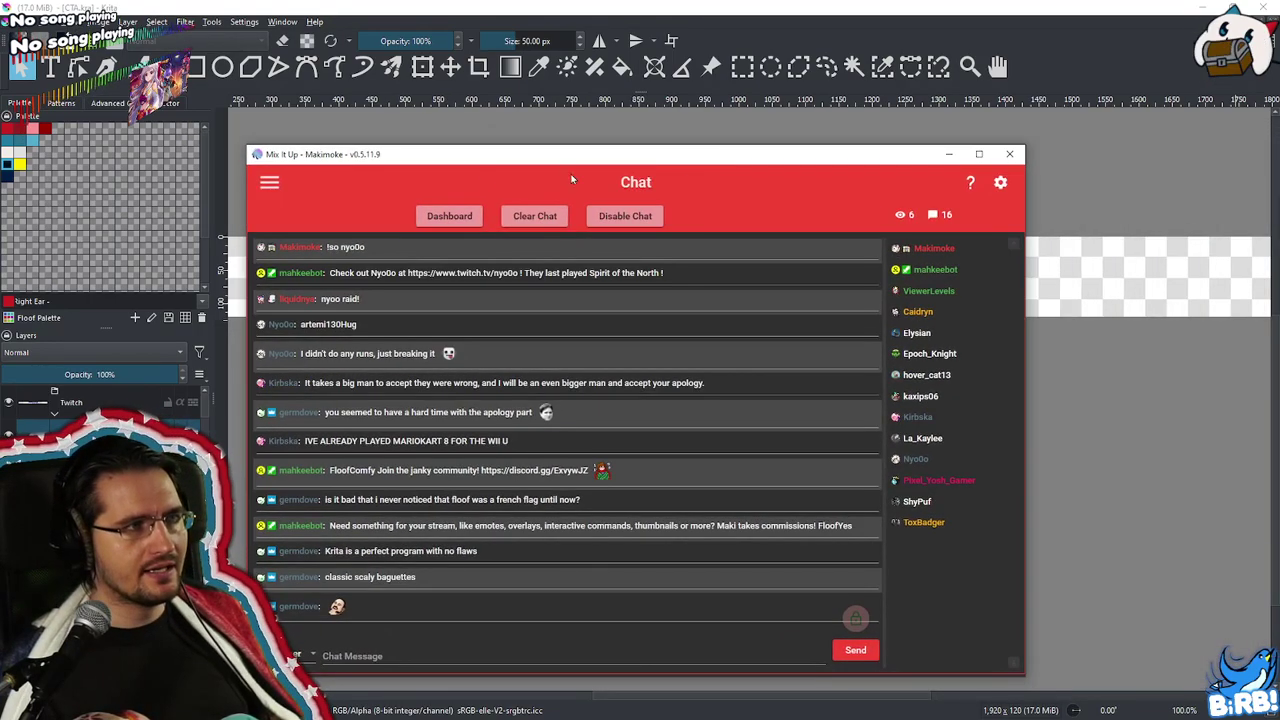
left_click(270, 184)
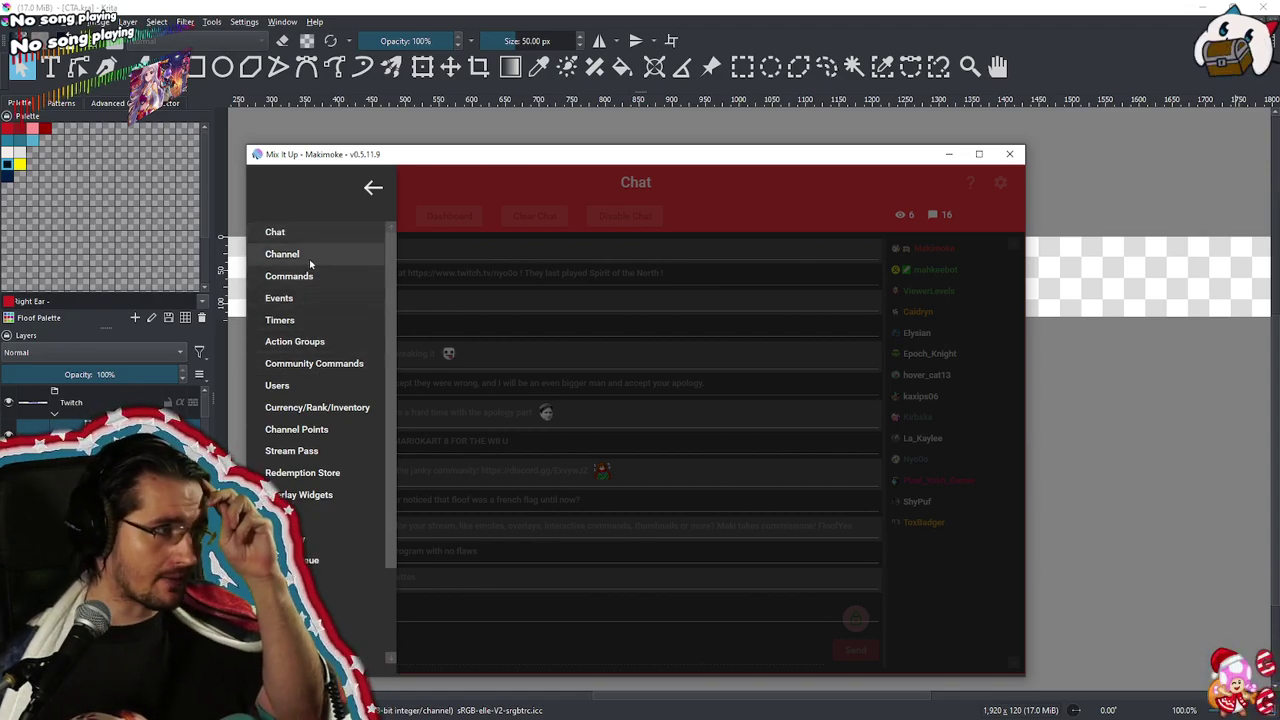
left_click(302, 321)
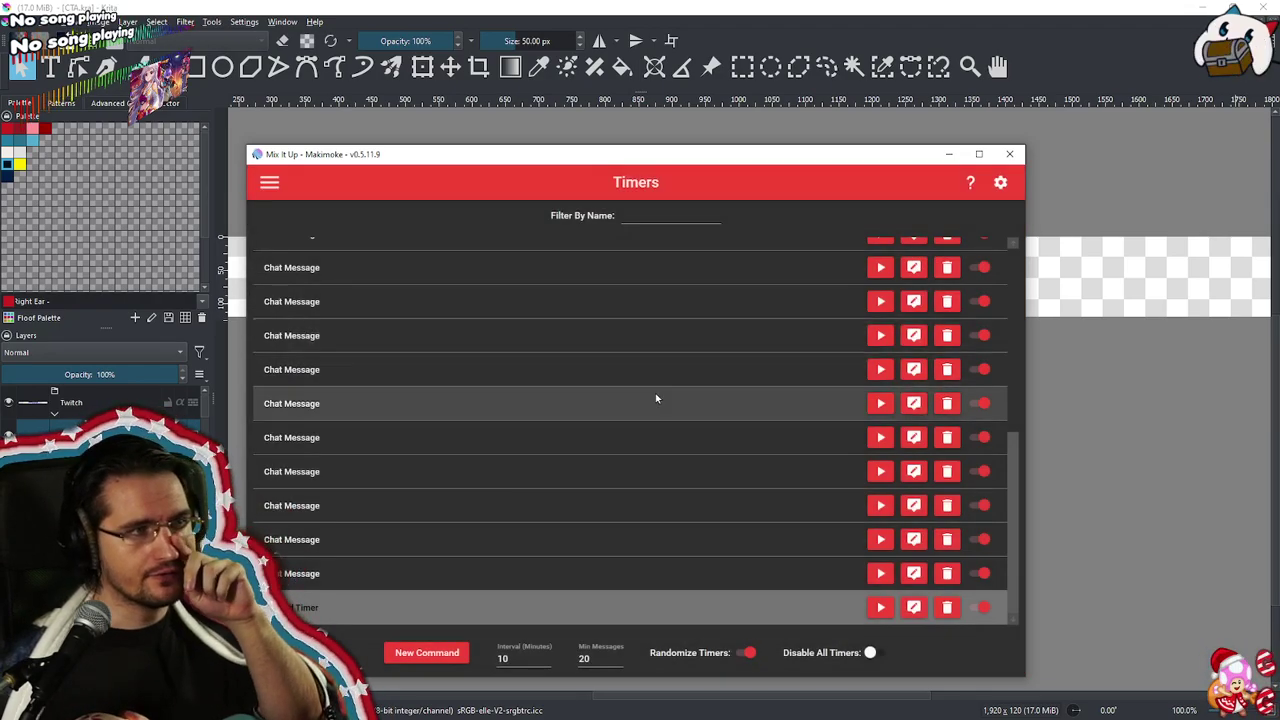
scroll(694, 470, "up", 5)
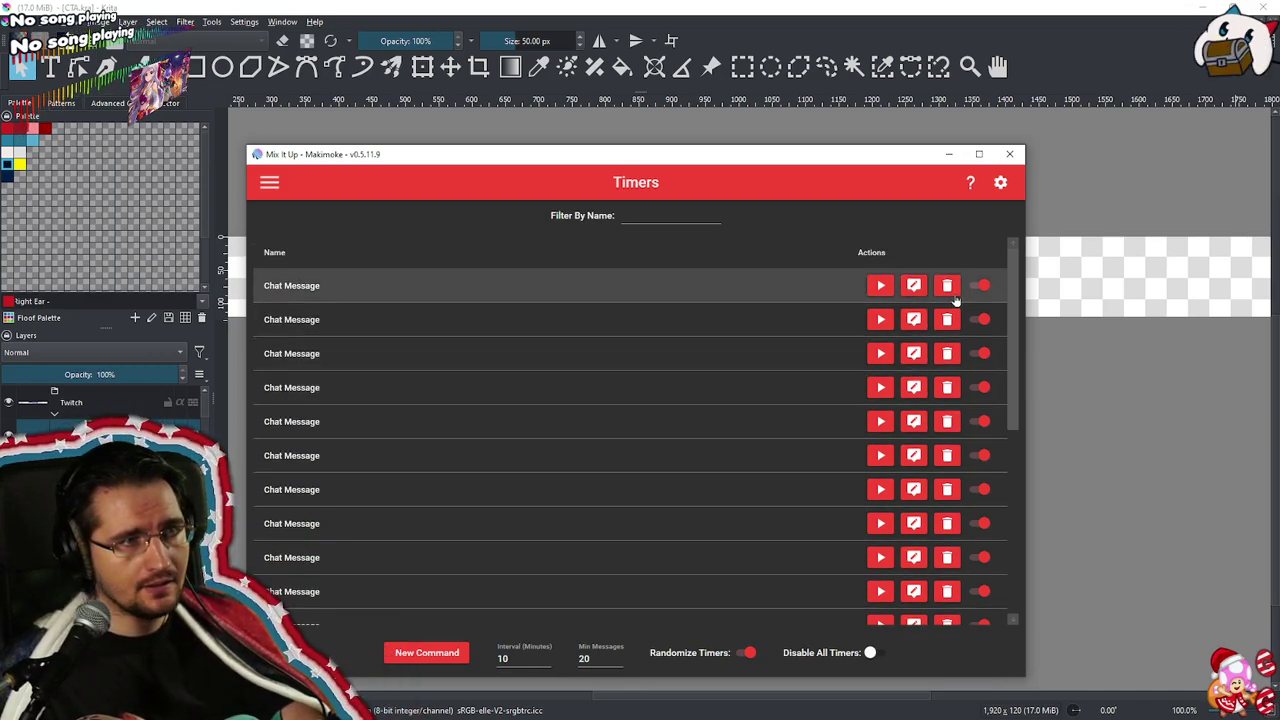
Open the first Chat Message timer for editing, collapse its message action and rename the command "Random Message Of Love 1"
left_click(912, 287)
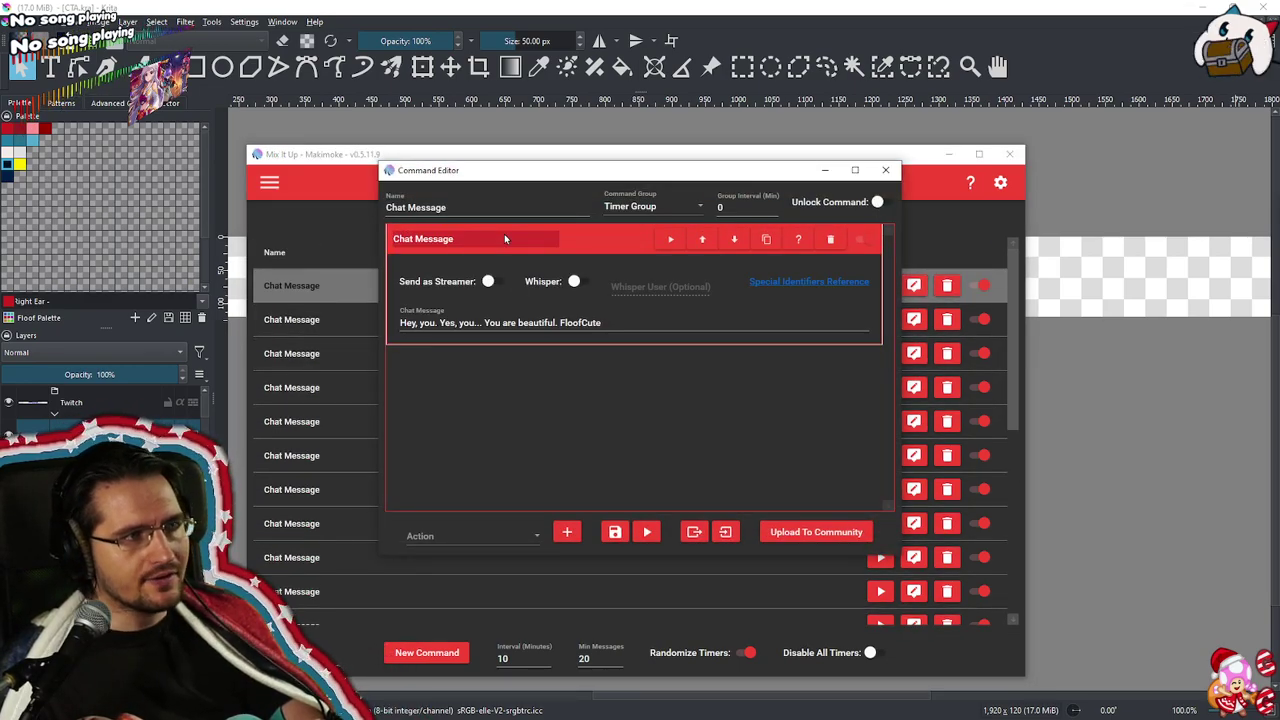
left_click(490, 240)
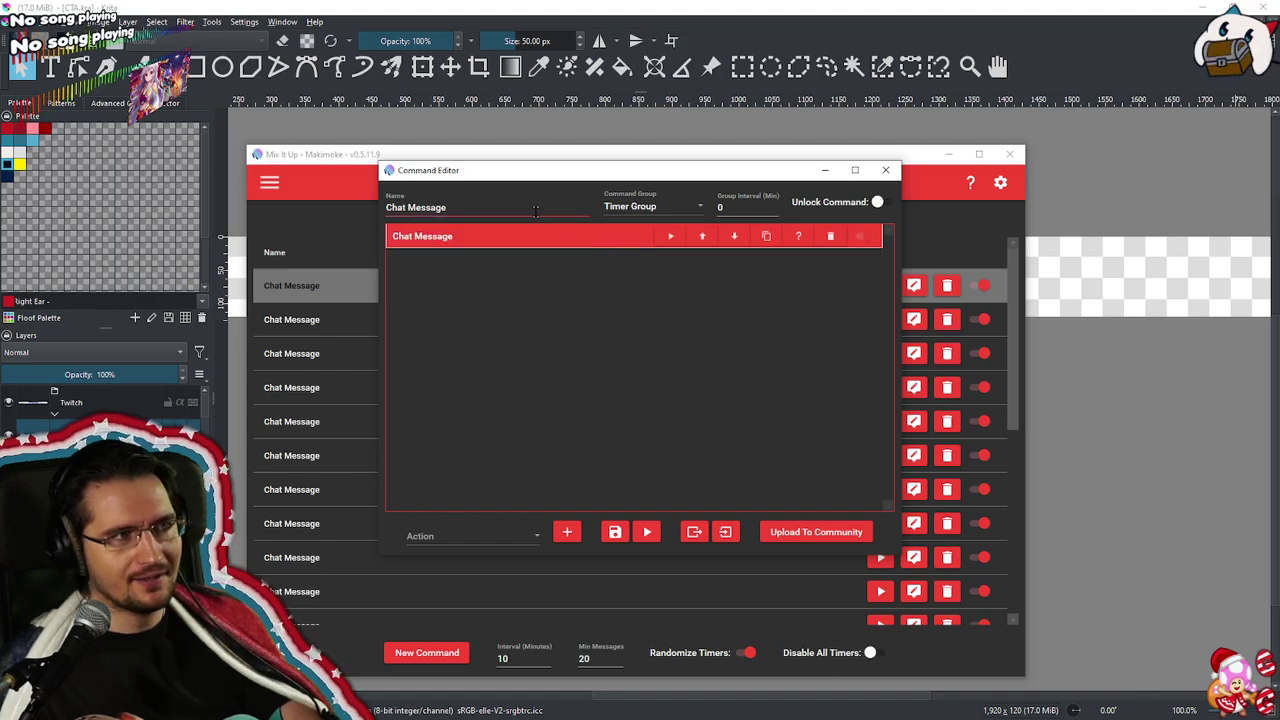
left_click_drag(535, 211, 209, 218)
type("Rand")
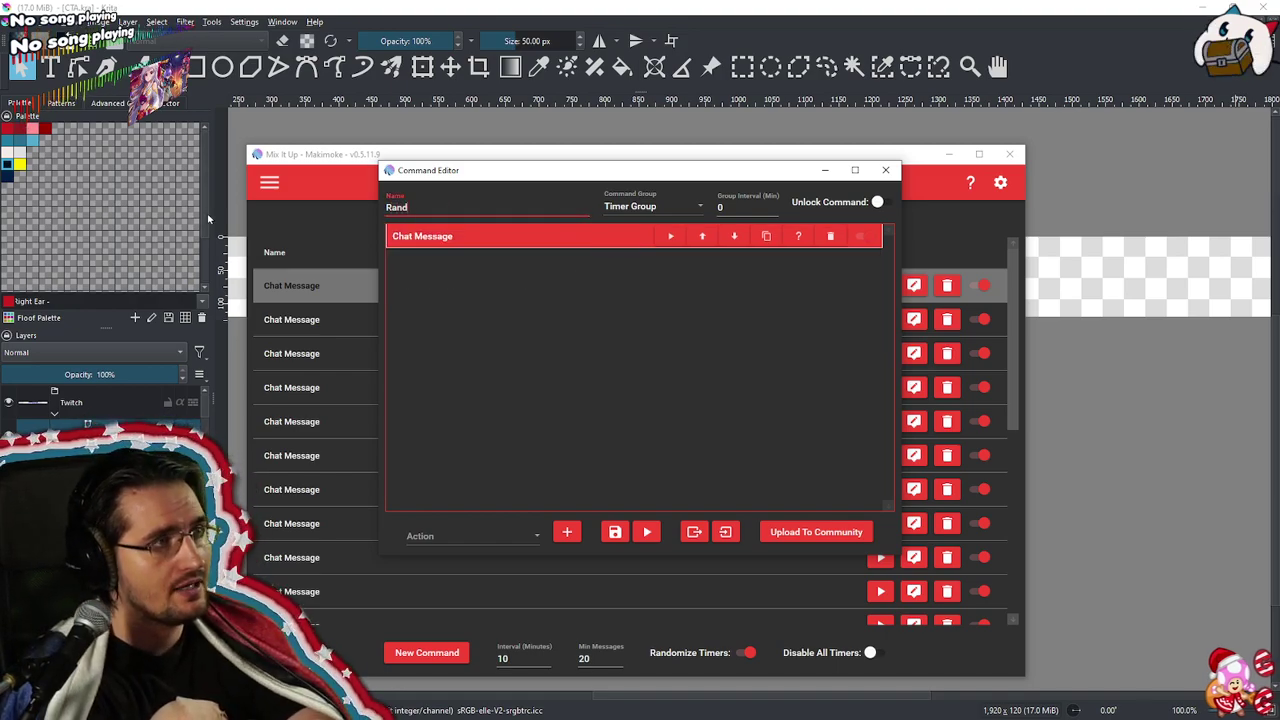
type("om Message Of Love 1")
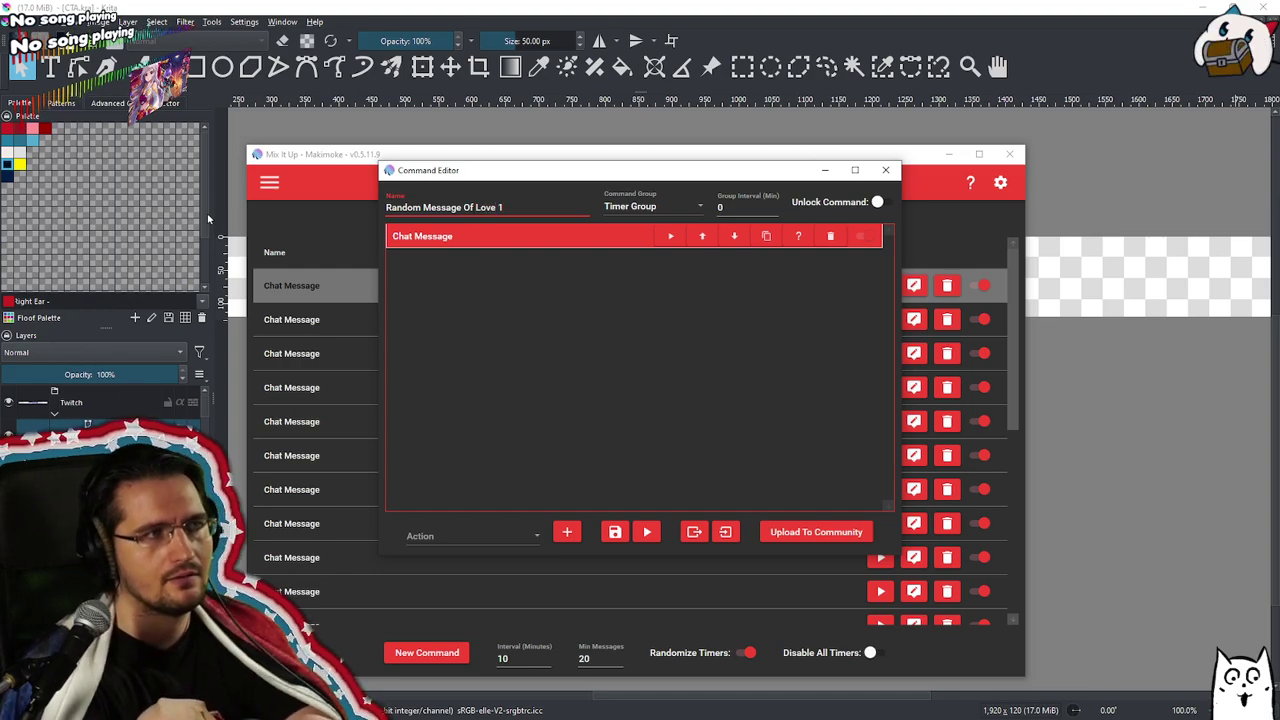
left_click(646, 426)
Add a Streaming Software (OBS, SLOBS) action to the timer command beneath its chat message
left_click(536, 537)
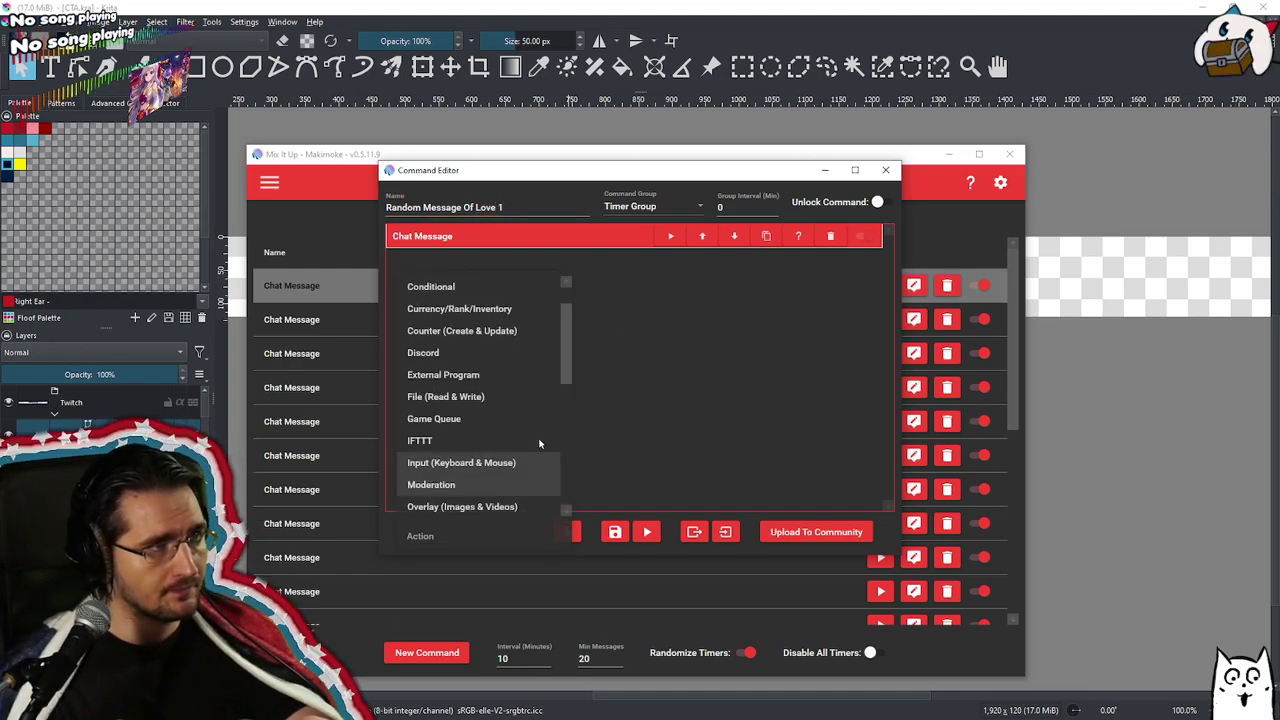
scroll(488, 451, "down", 4)
scroll(480, 437, "up", 2)
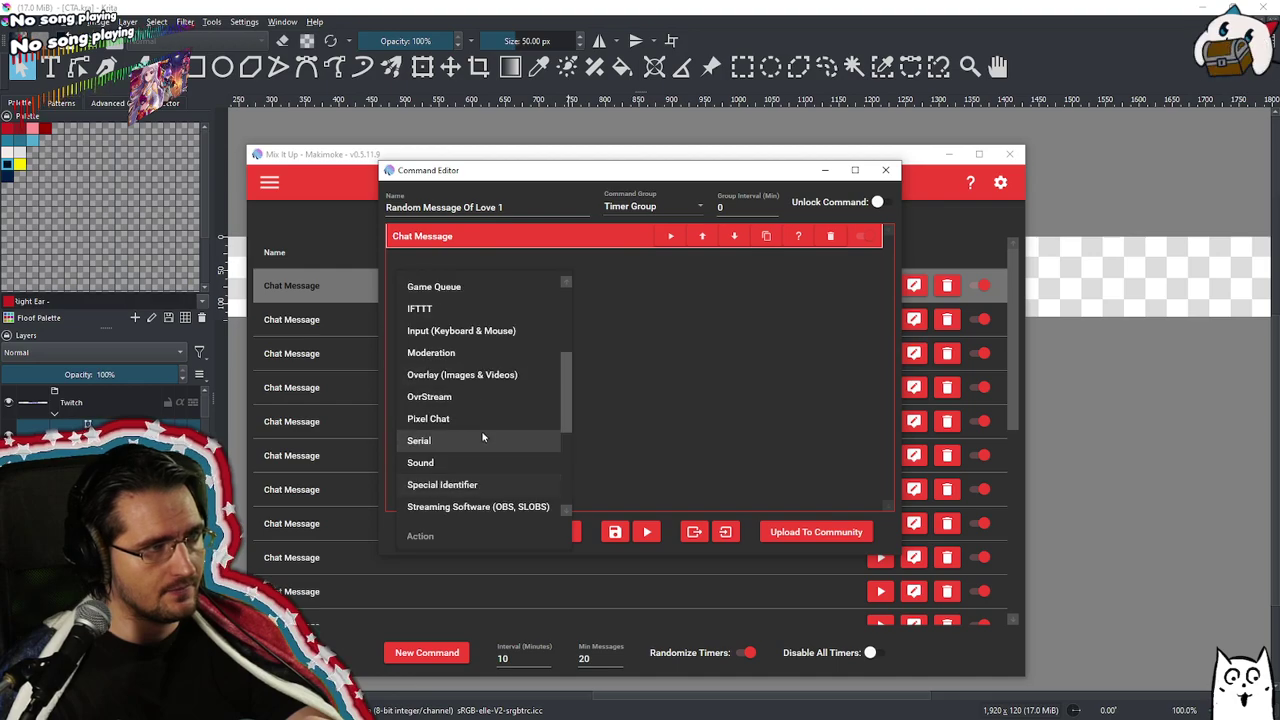
scroll(495, 425, "down", 2)
left_click(495, 420)
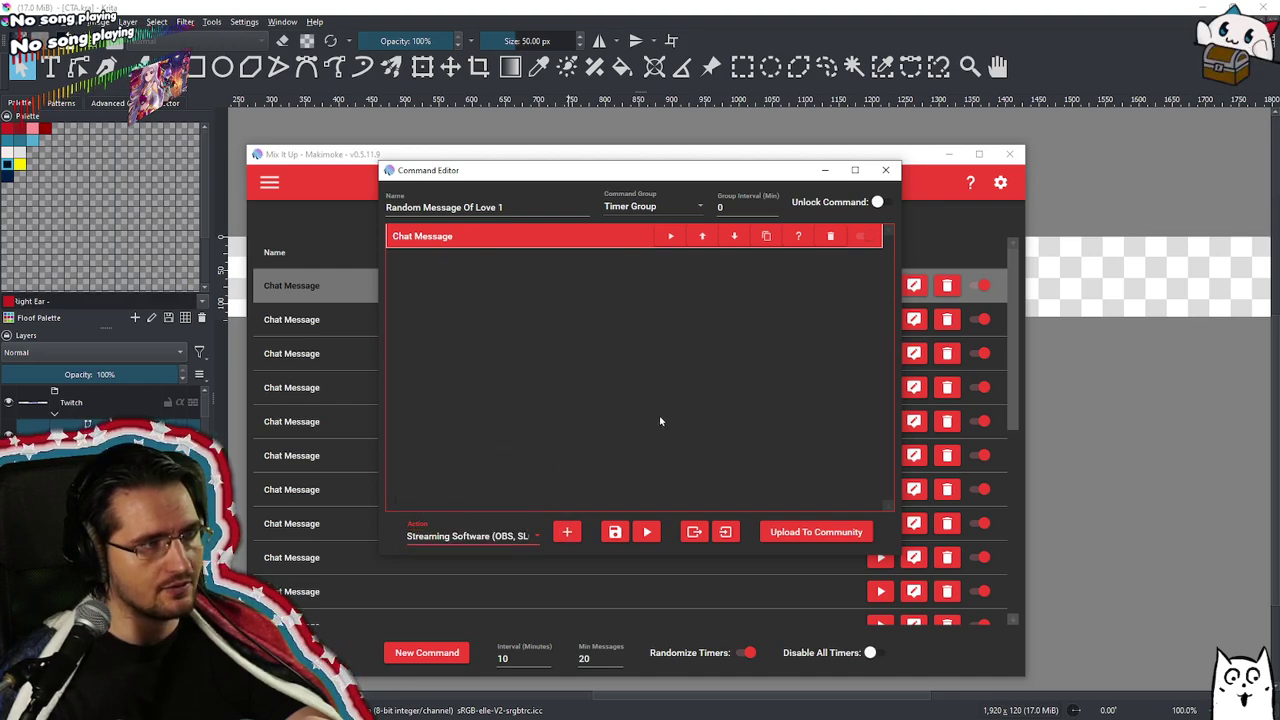
left_click(563, 536)
Configure the streaming action for OBS Studio source visibility in the scene "Main Scene" and begin entering the source name
left_click(573, 315)
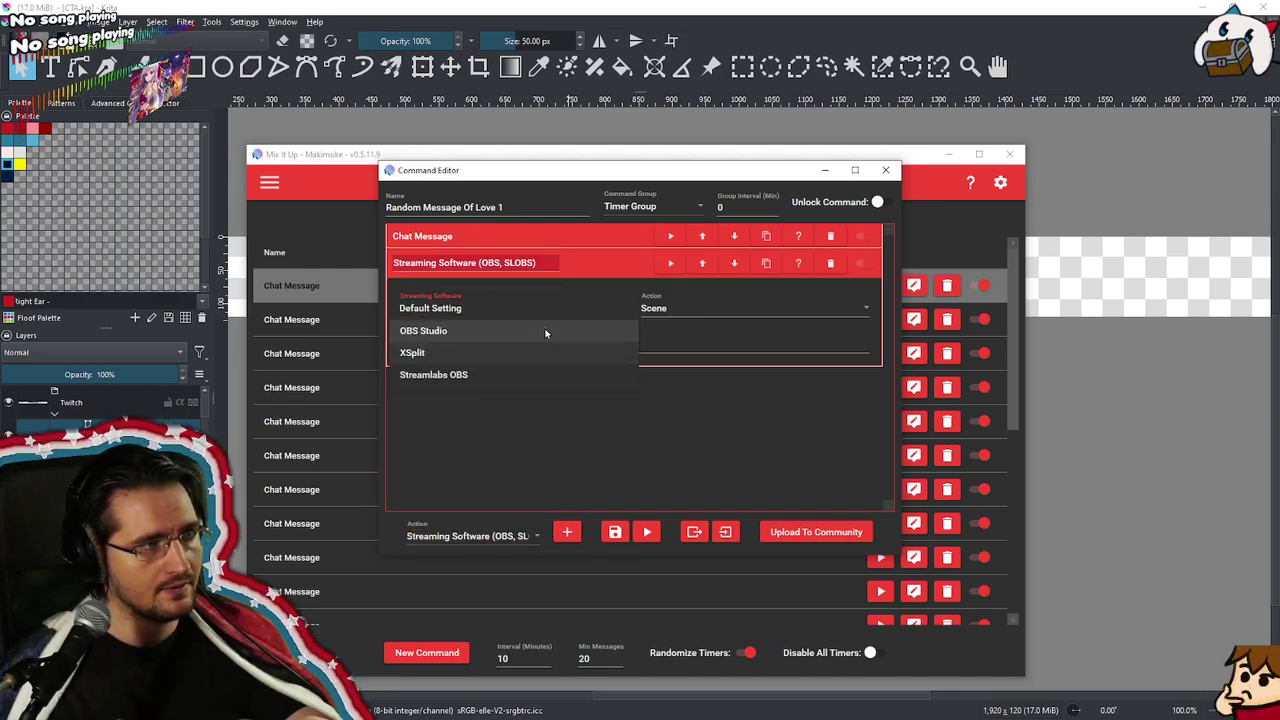
left_click(545, 331)
left_click(714, 310)
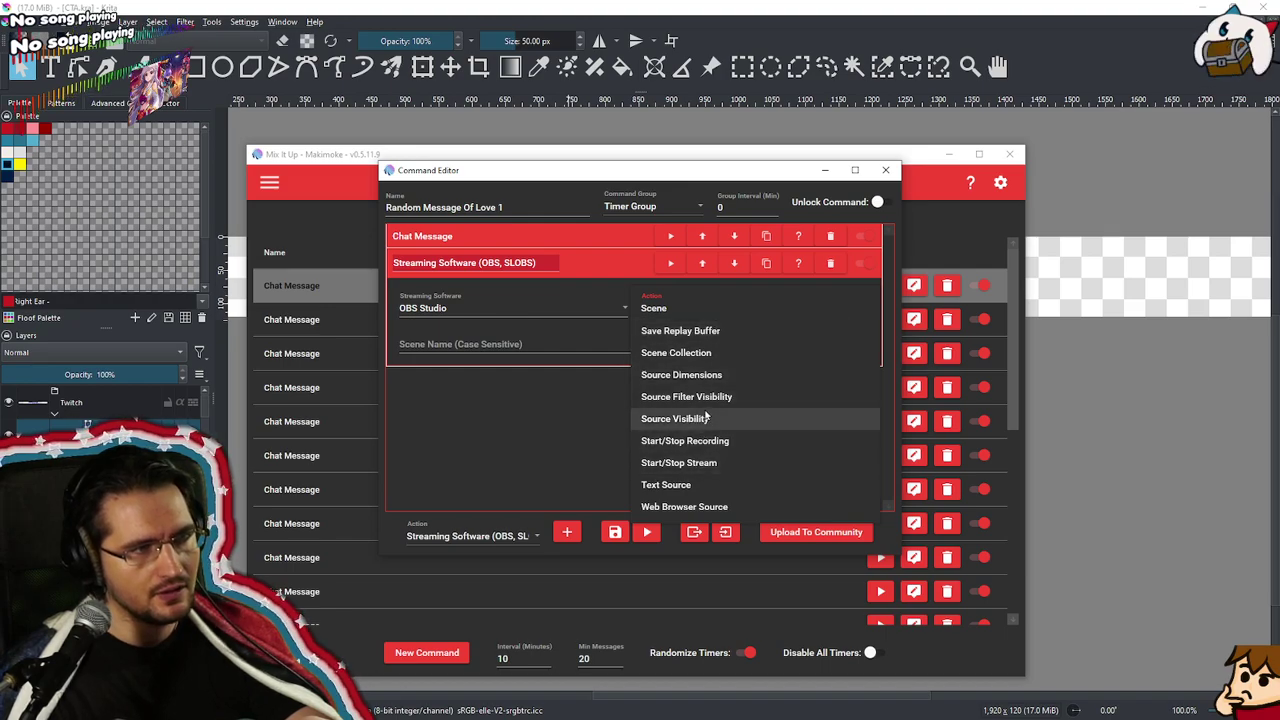
left_click(706, 418)
left_click(563, 350)
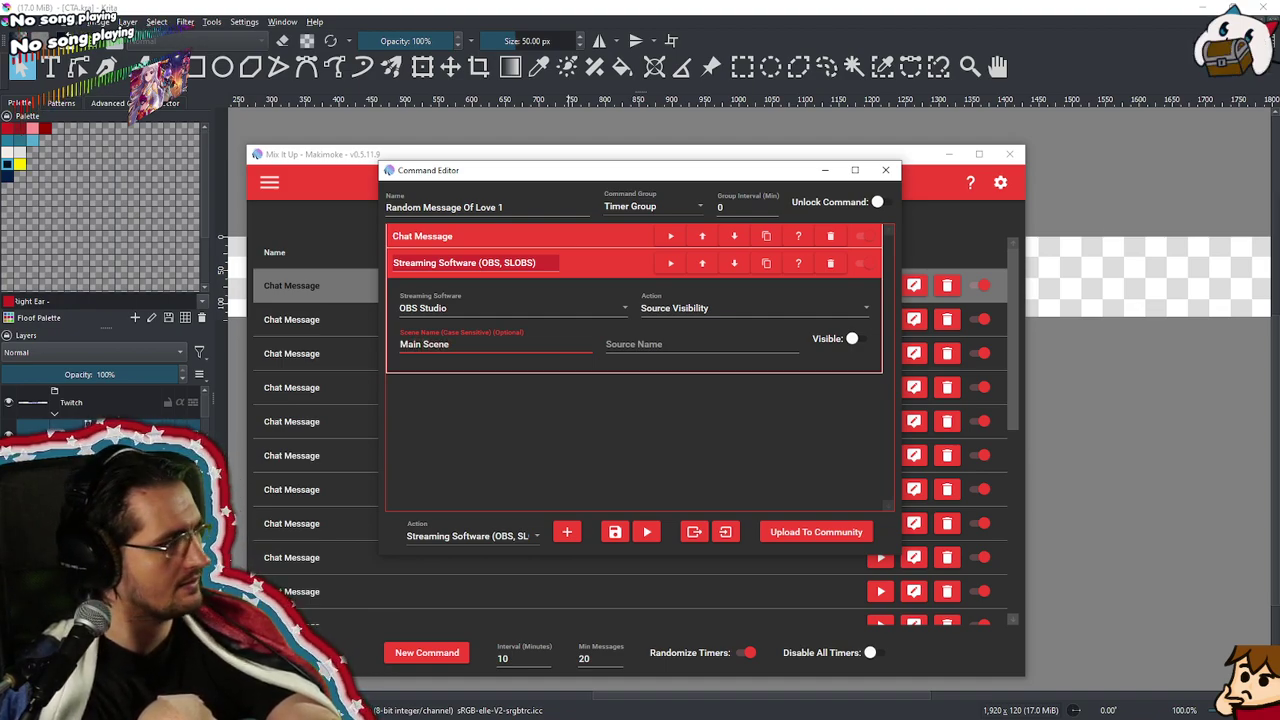
type("Main Scene")
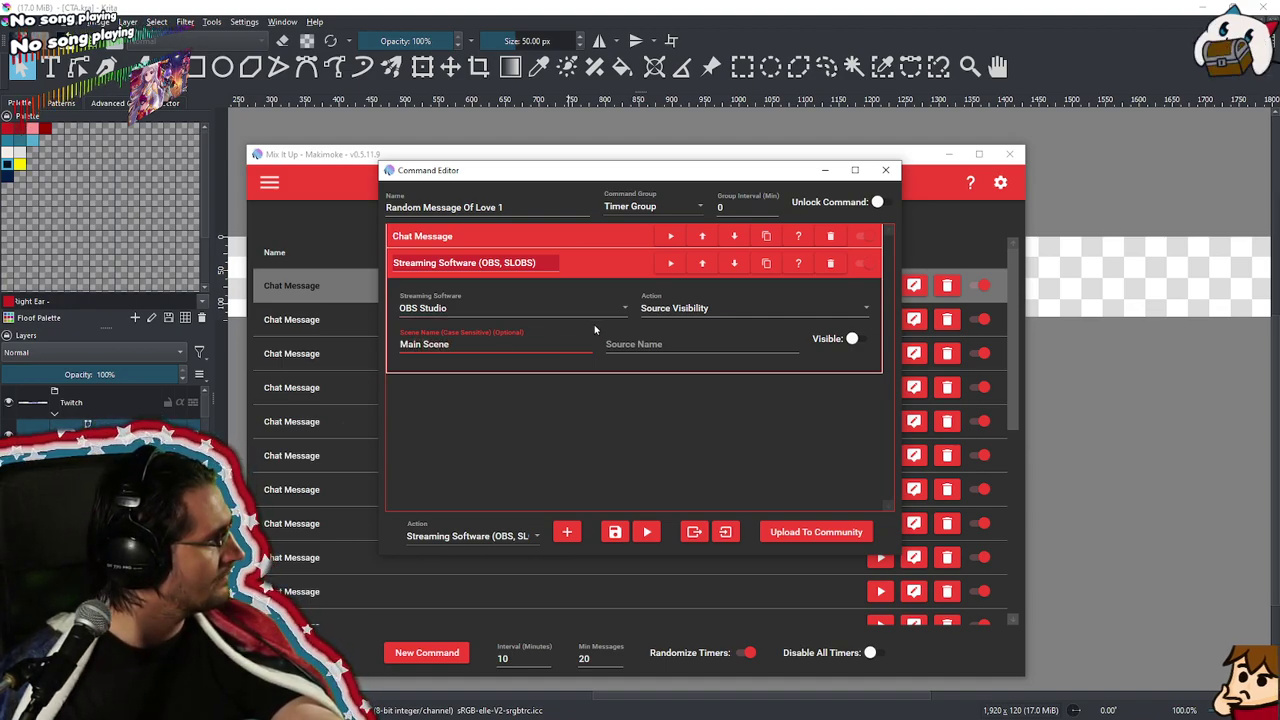
left_click(693, 345)
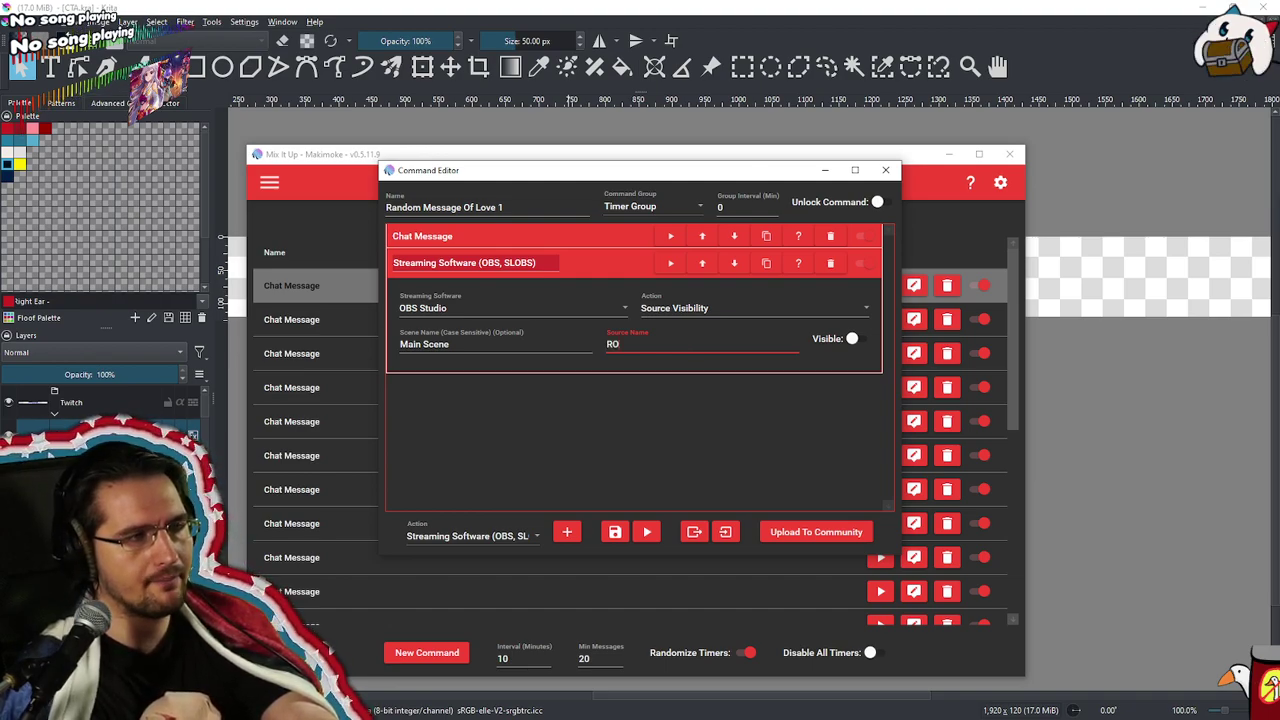
Complete the OBS source name as "RMOL CTA Test" and switch the source's visibility on
type("TA TE")
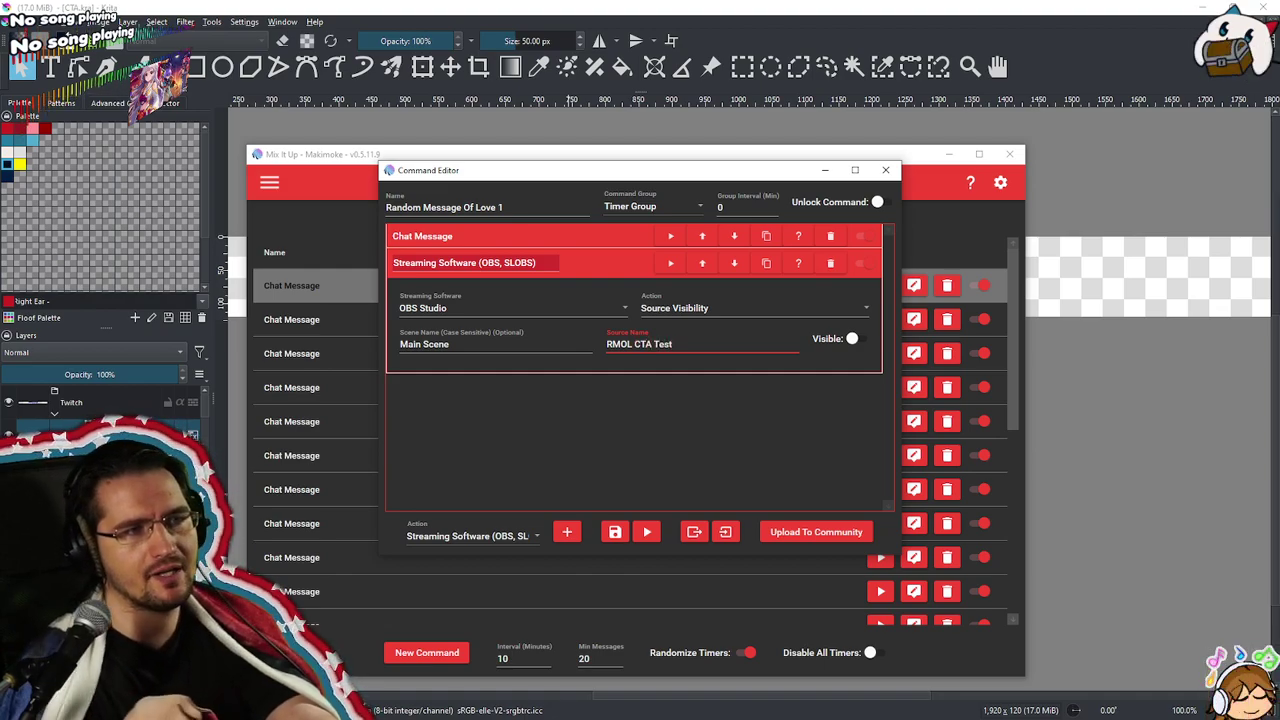
left_click(851, 339)
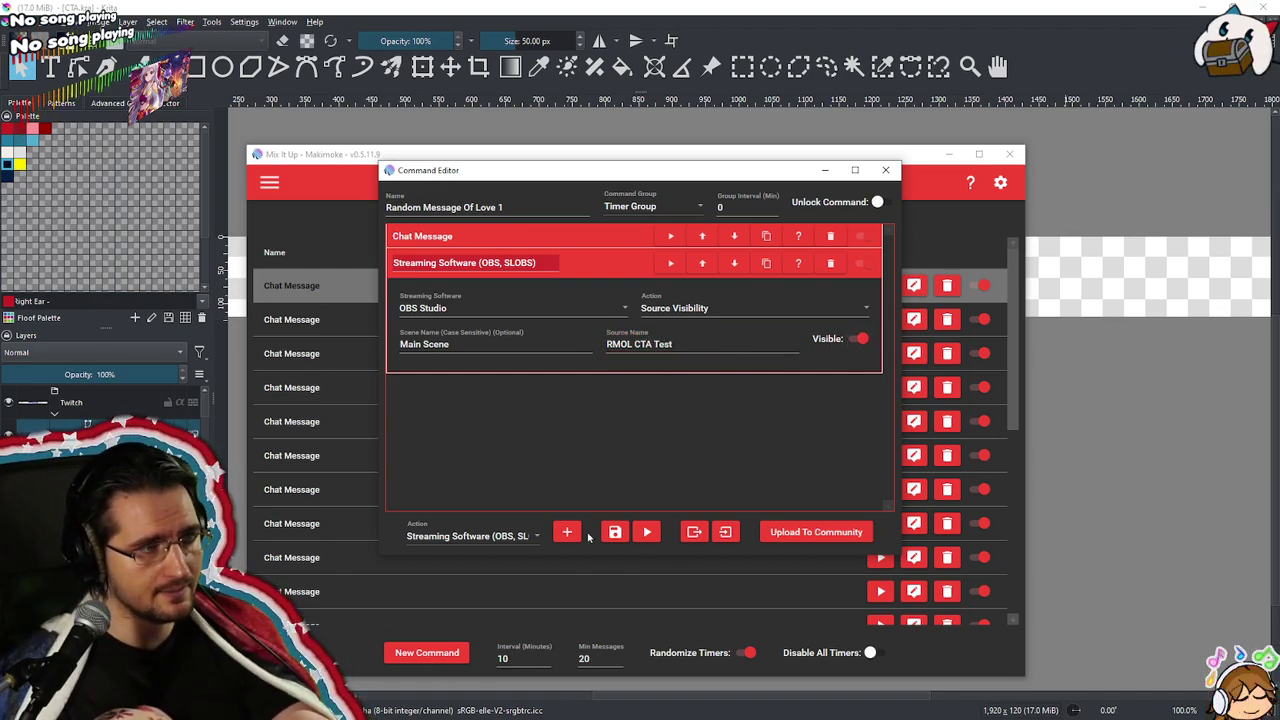
Add a Wait action of 30 seconds after the streaming software action and collapse it
left_click(527, 538)
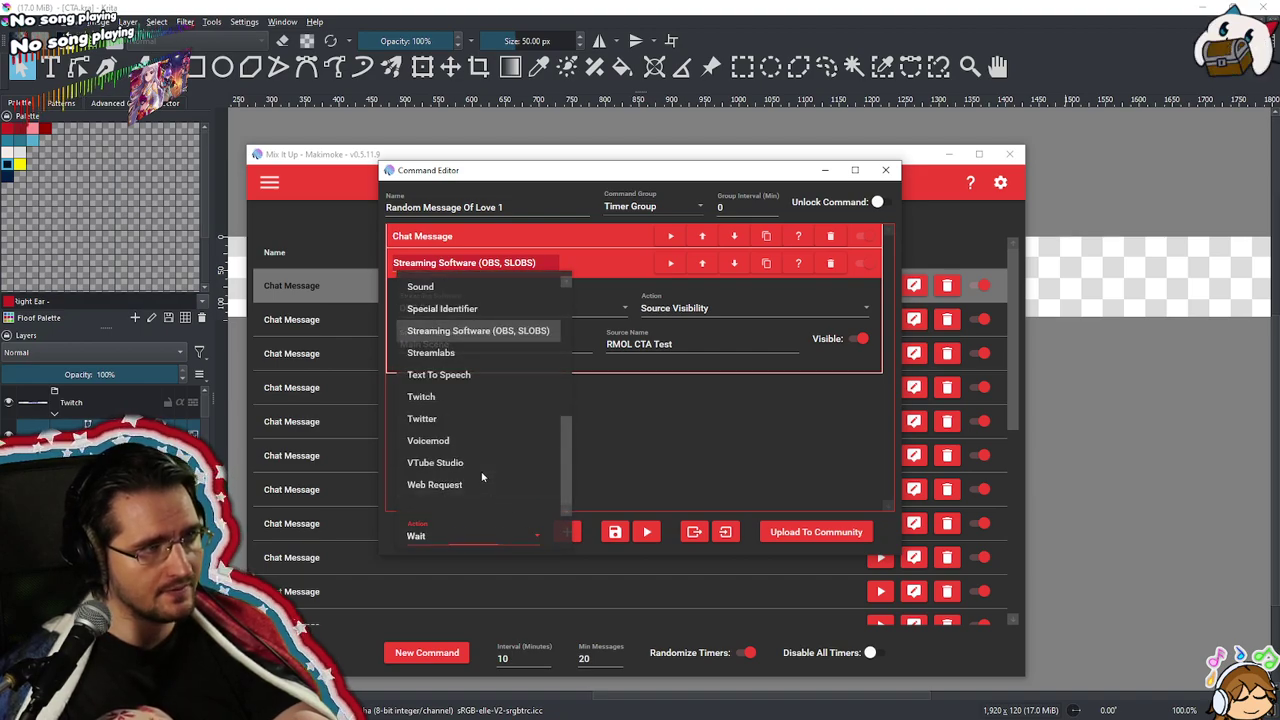
left_click(486, 480)
left_click(567, 532)
left_click(635, 437)
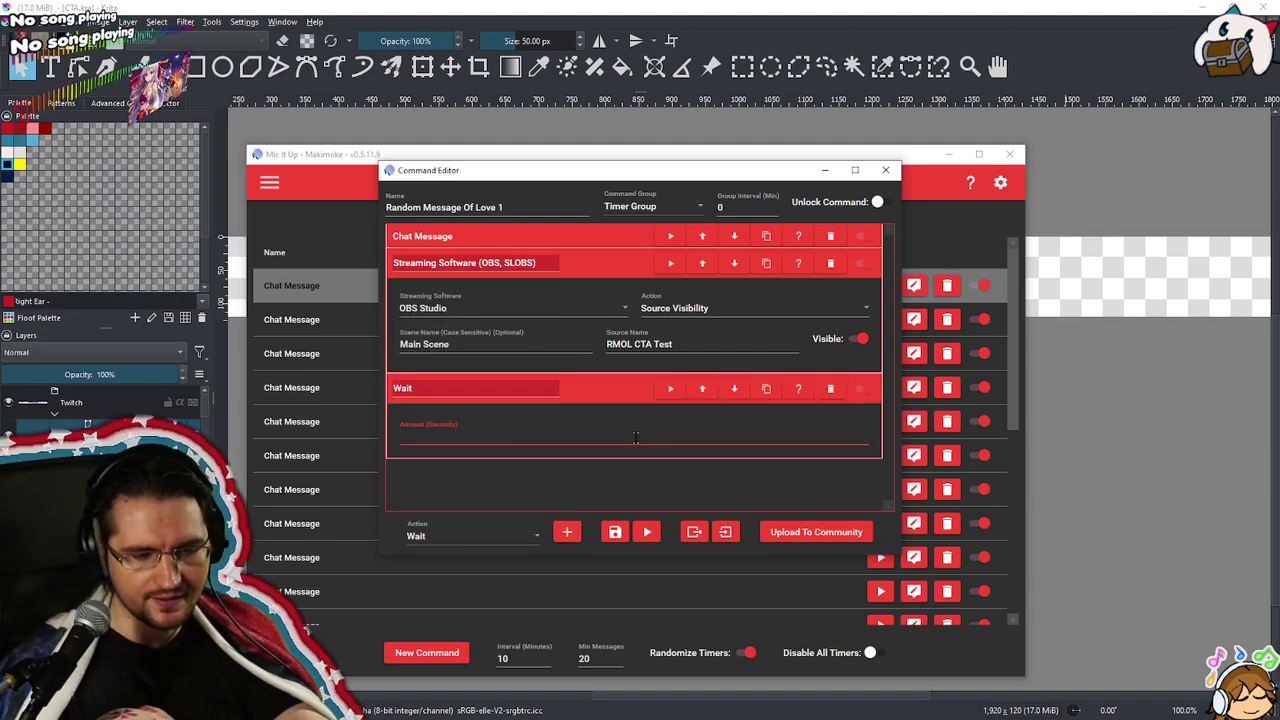
type("30")
left_click(686, 512)
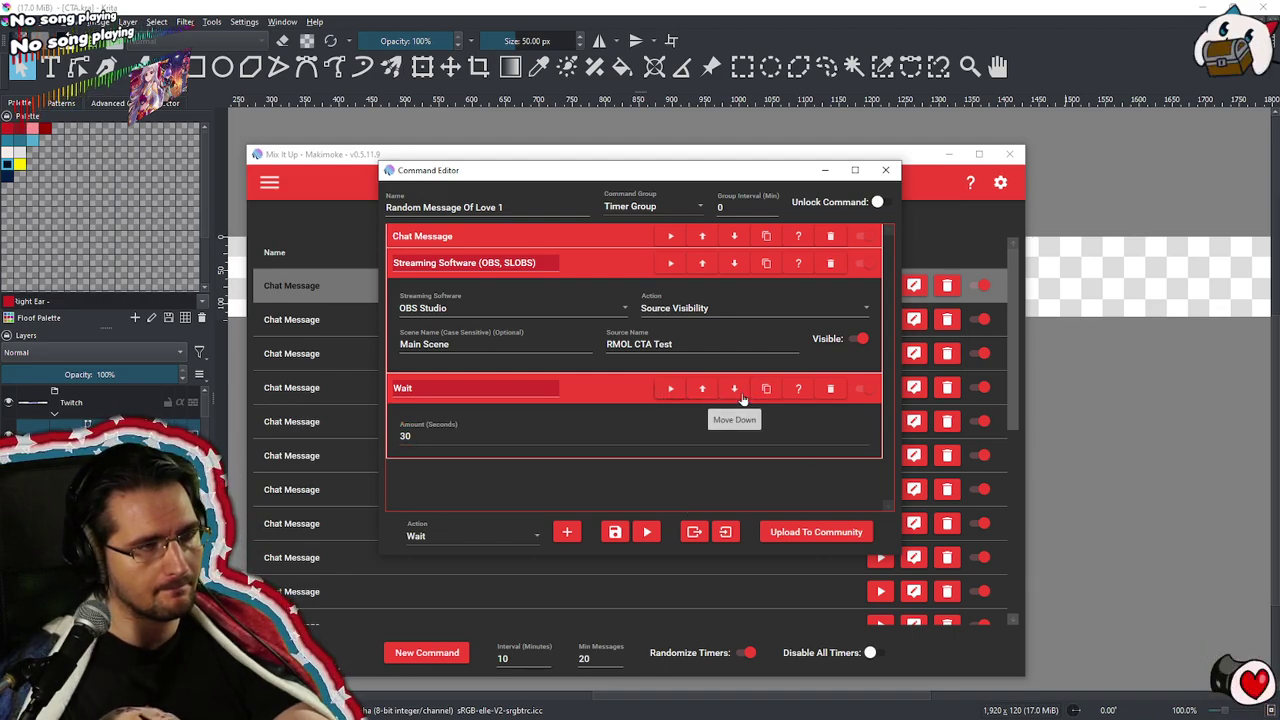
left_click(580, 391)
left_click(580, 391)
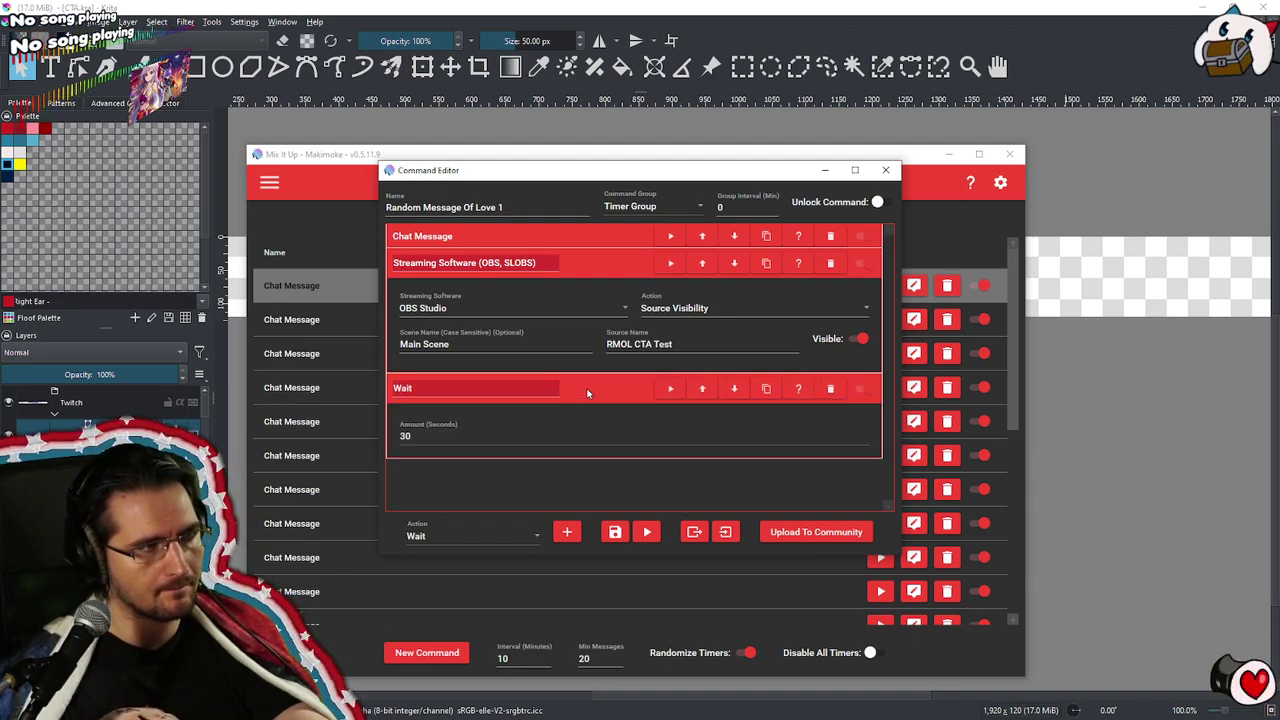
left_click(580, 391)
Duplicate the OBS source-visibility action after the wait with visibility switched off, and test-run the command
left_click(503, 540)
left_click(768, 272)
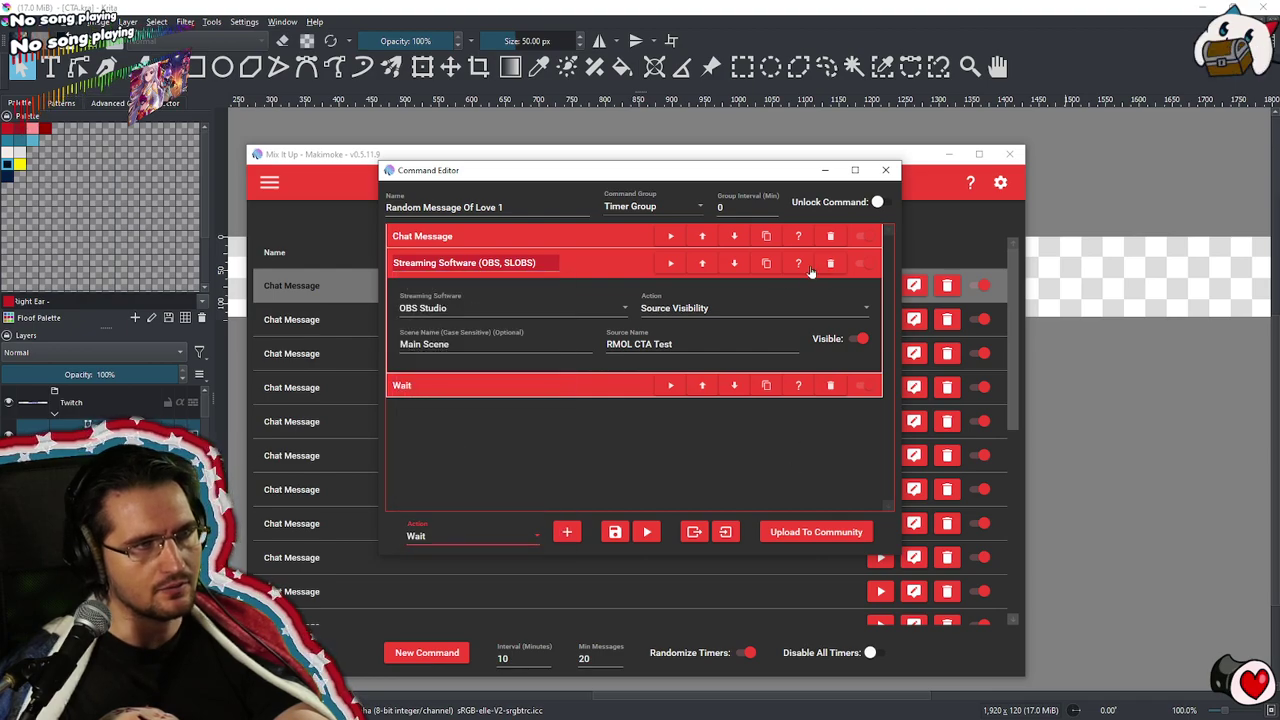
left_click(767, 270)
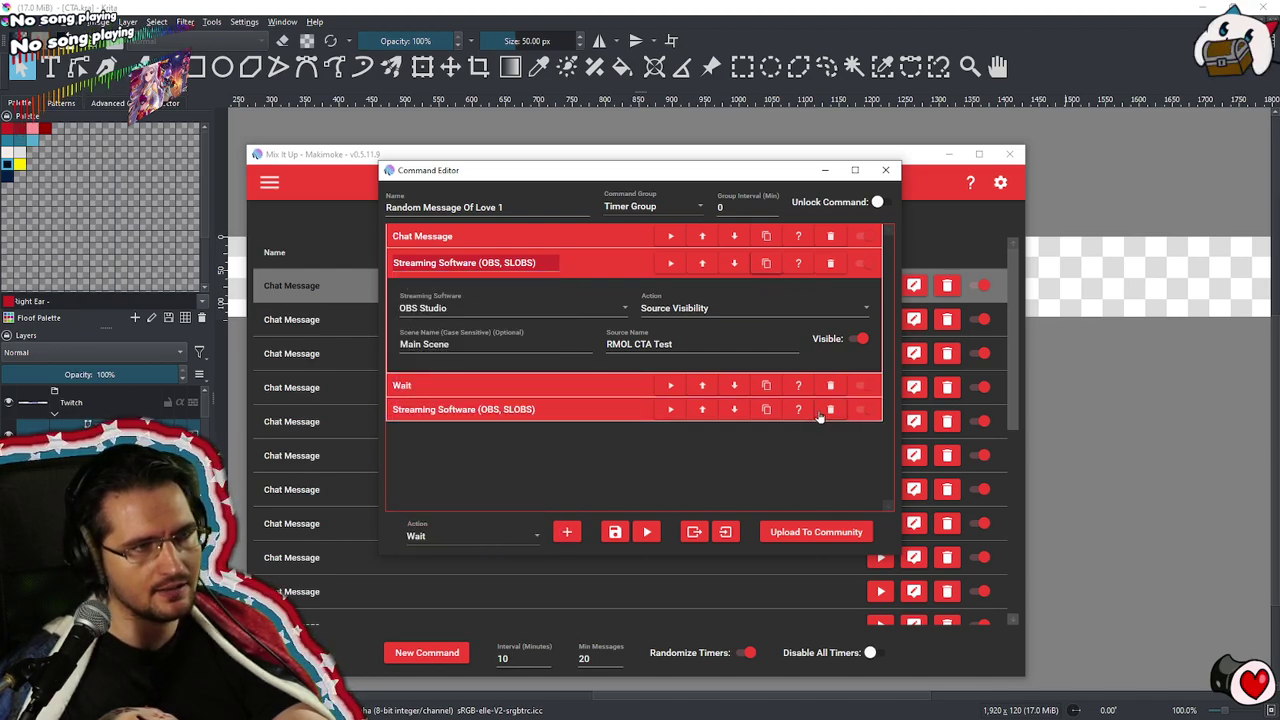
left_click(600, 411)
left_click(817, 492)
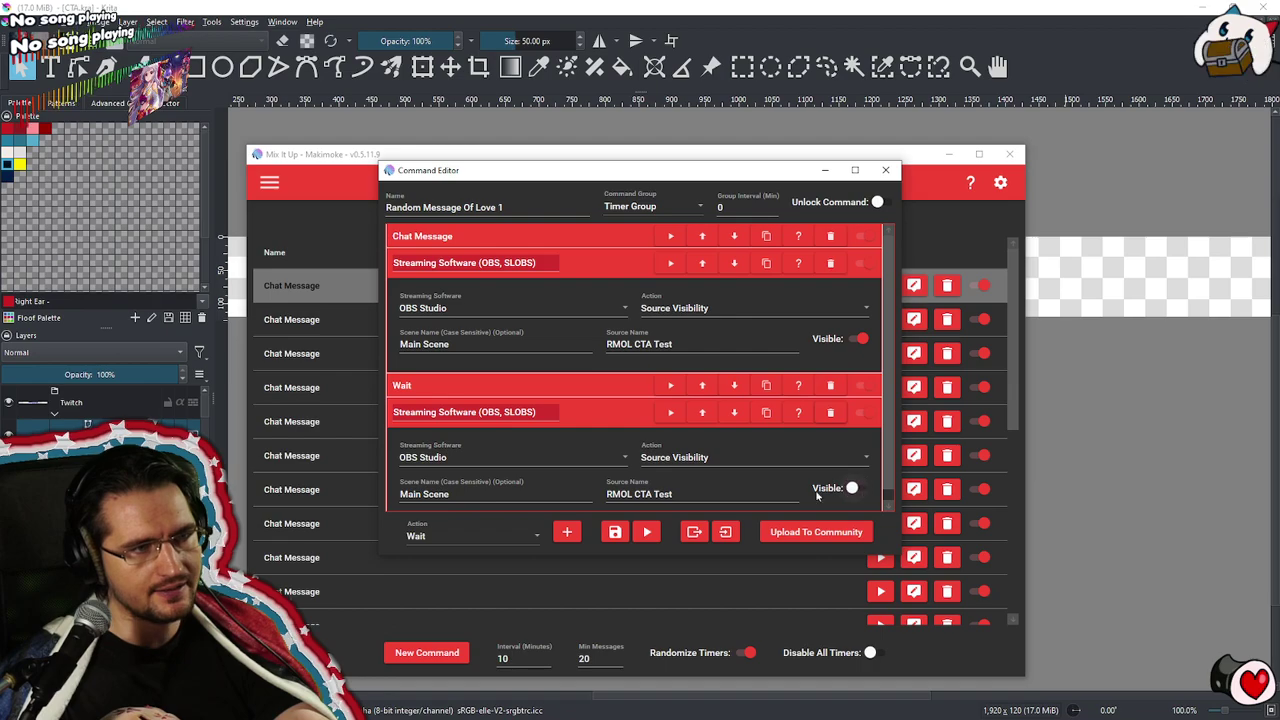
left_click(609, 413)
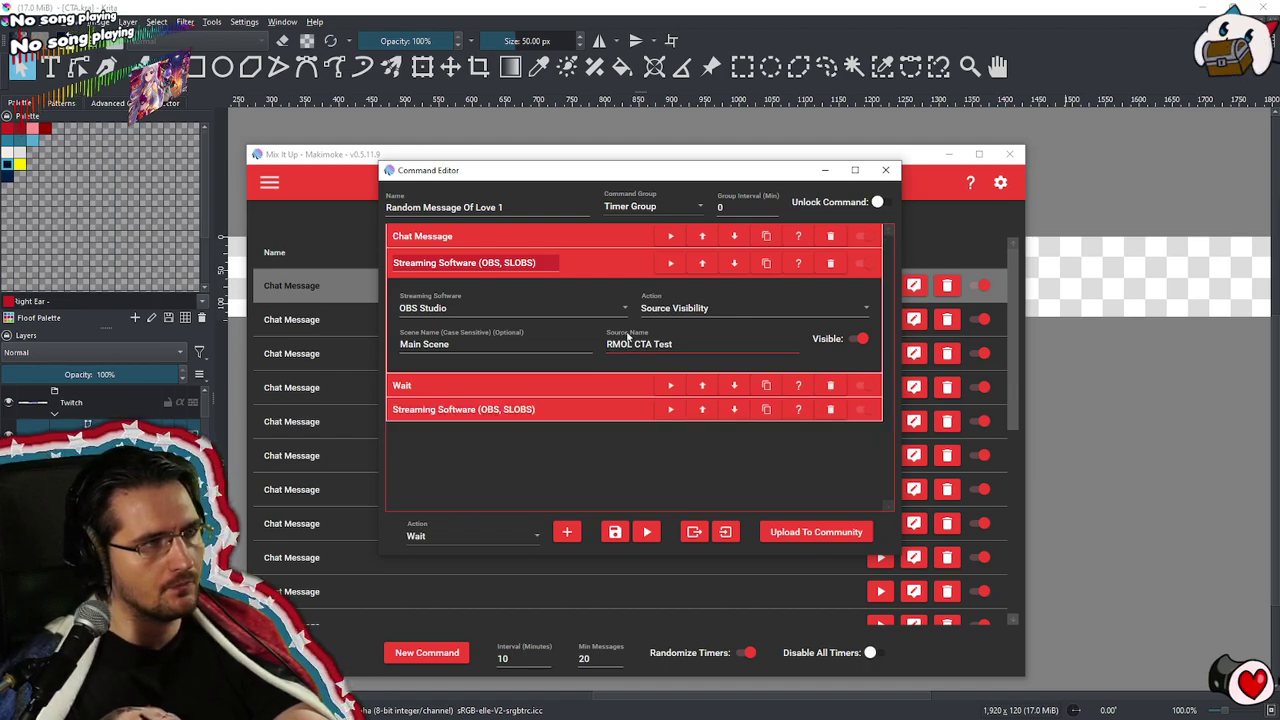
left_click(619, 266)
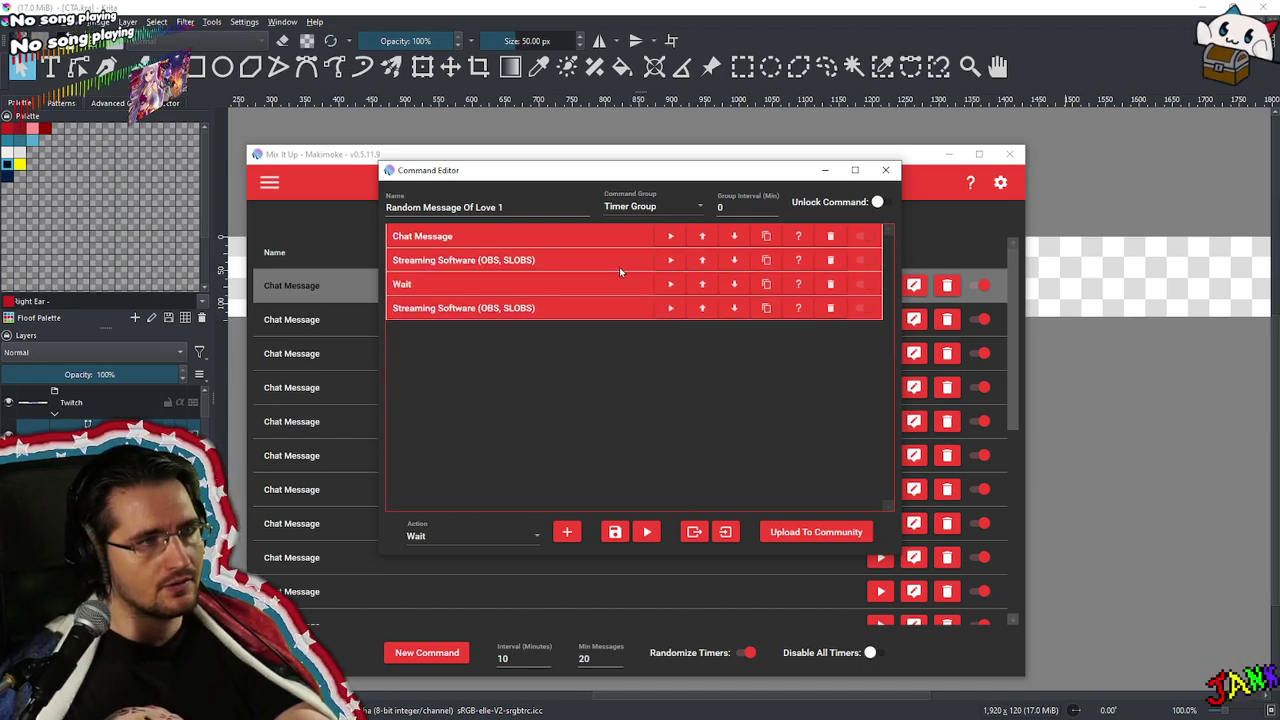
left_click(645, 533)
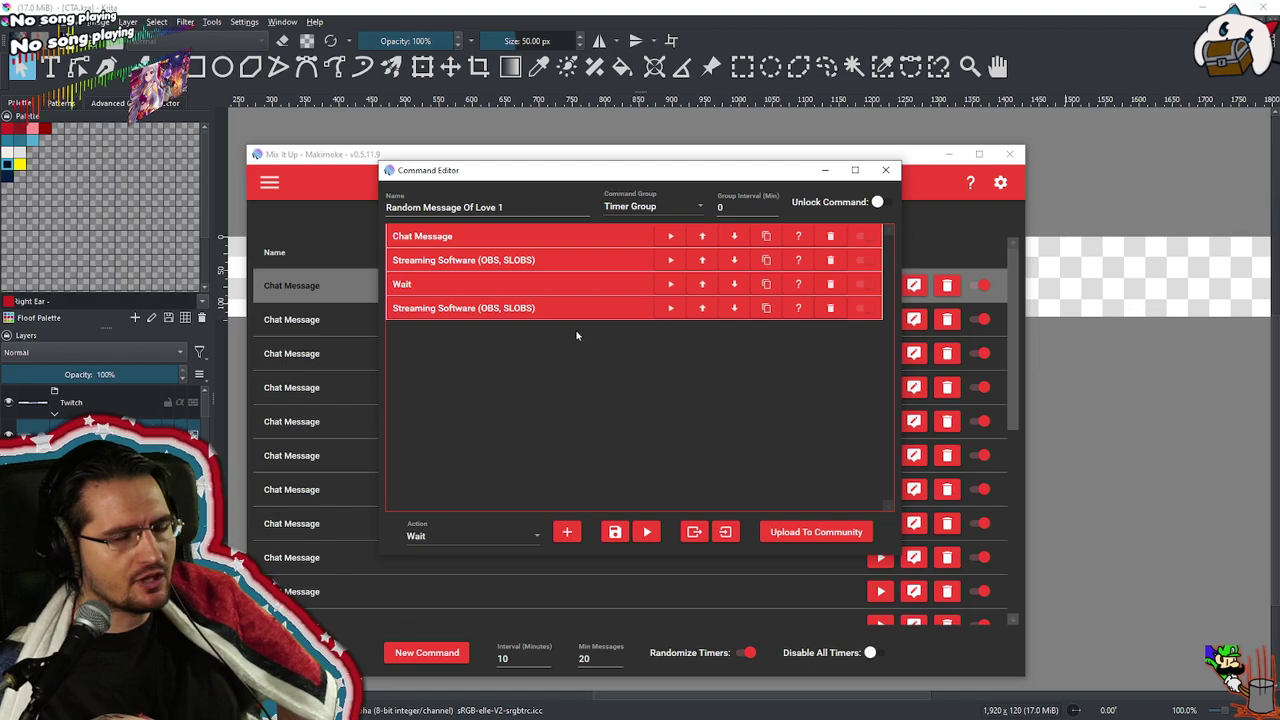
Set the Wait action of Random Message Of Love 1 to 20 seconds and save the command
left_click(600, 284)
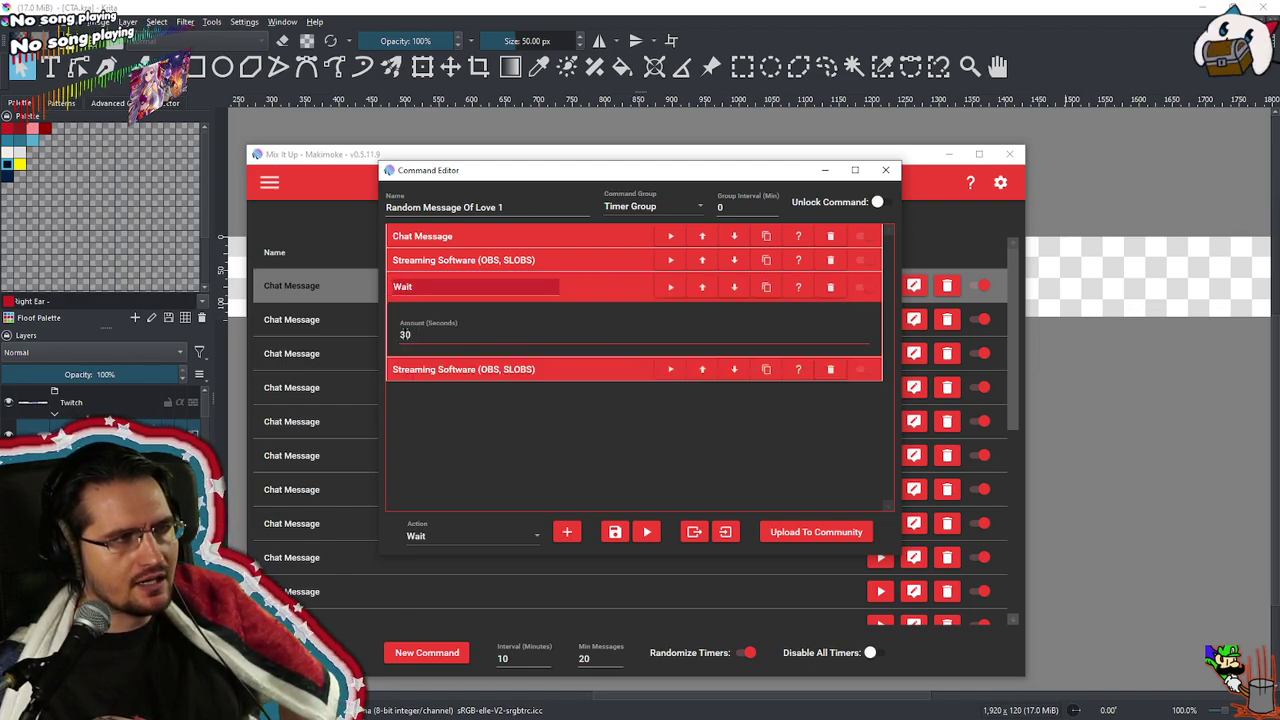
key("Tab")
type("2")
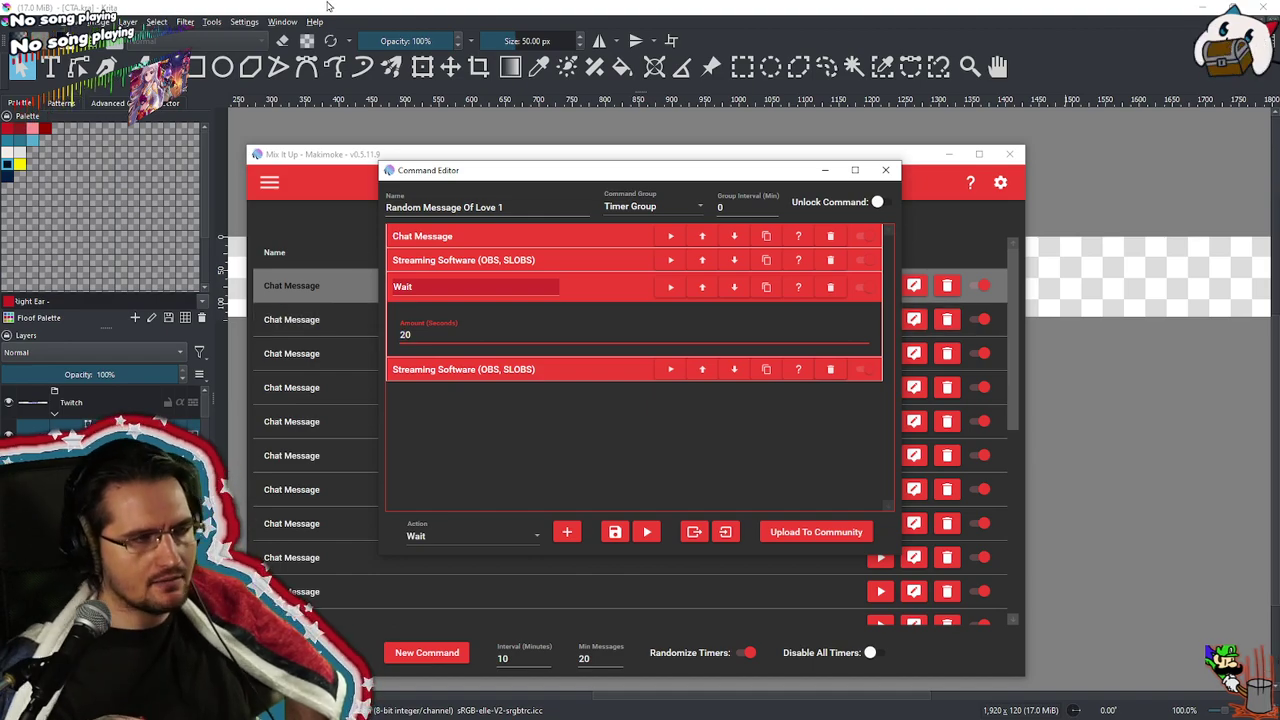
left_click(627, 292)
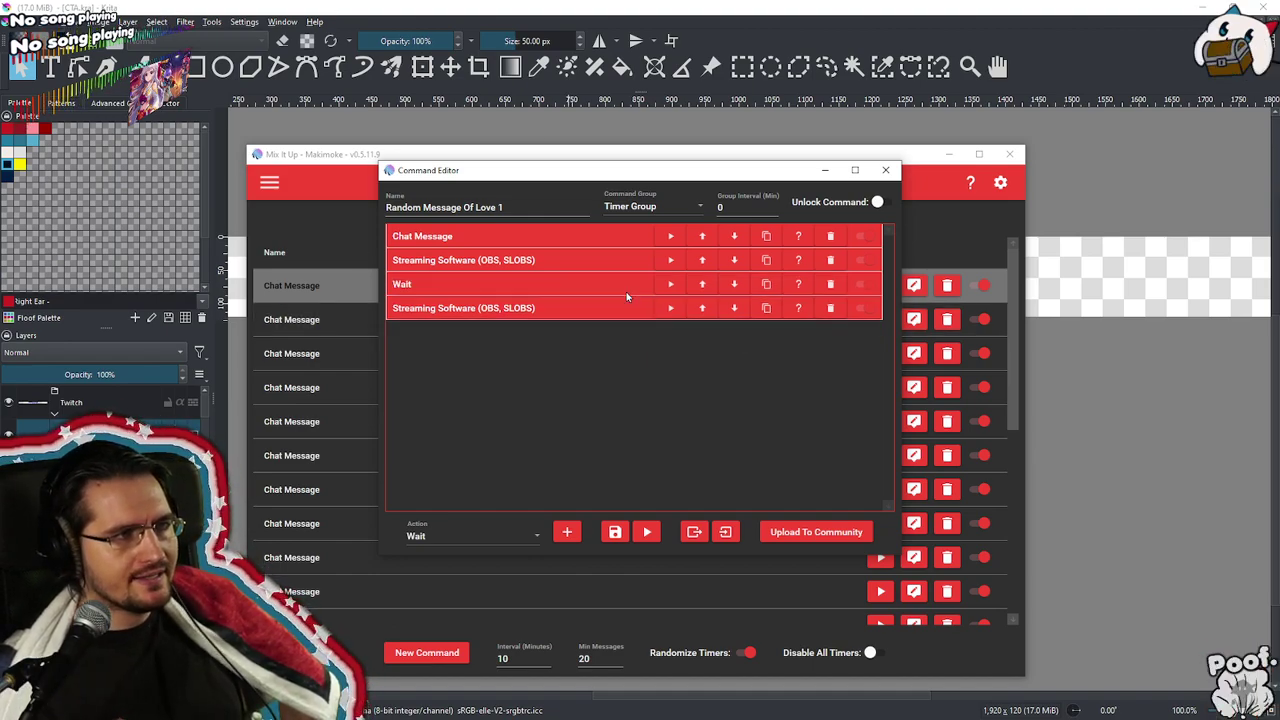
left_click(620, 535)
Set the Wait action of the Discord Timer command to 20 seconds and save the command
scroll(559, 498, "down", 5)
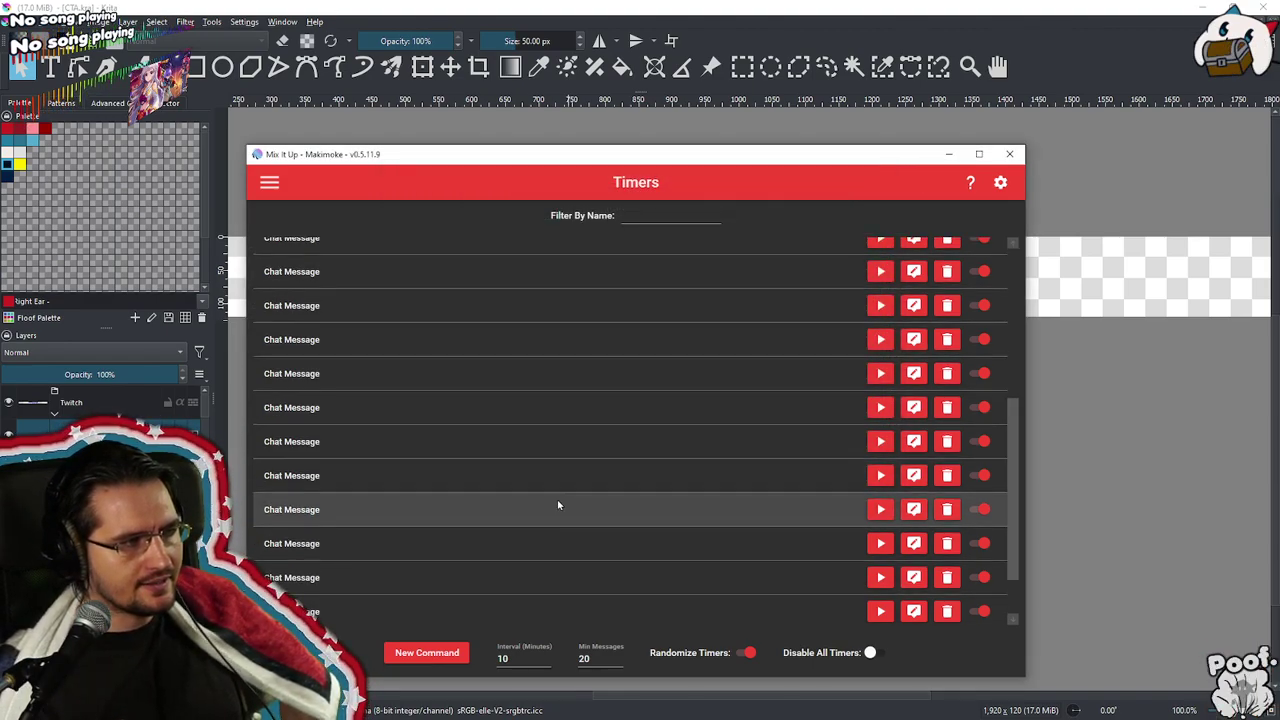
left_click(913, 573)
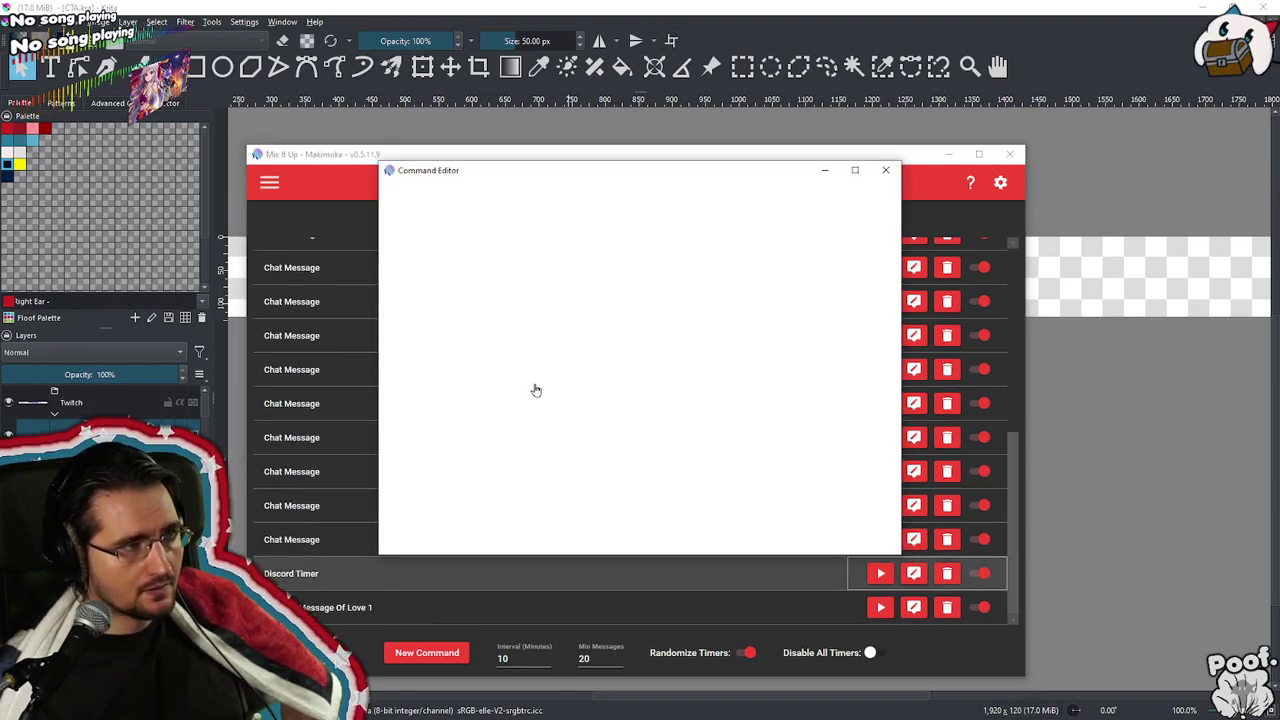
left_click(425, 335)
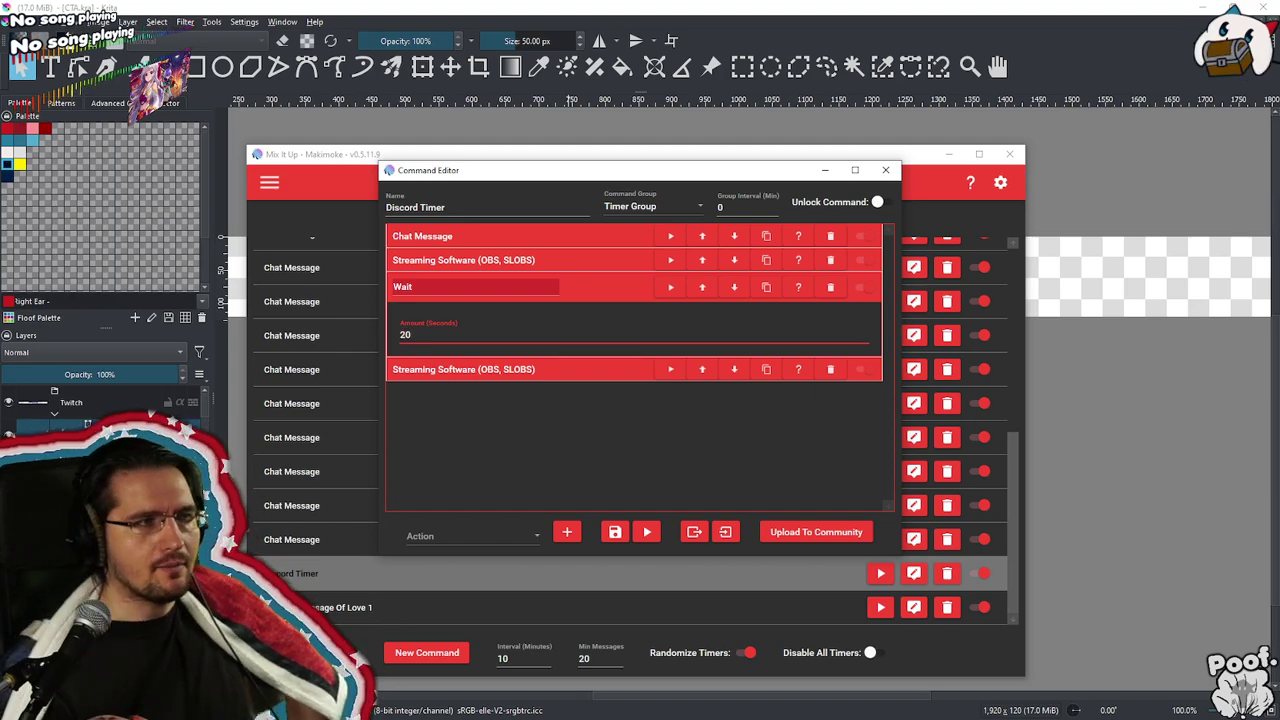
left_click(618, 533)
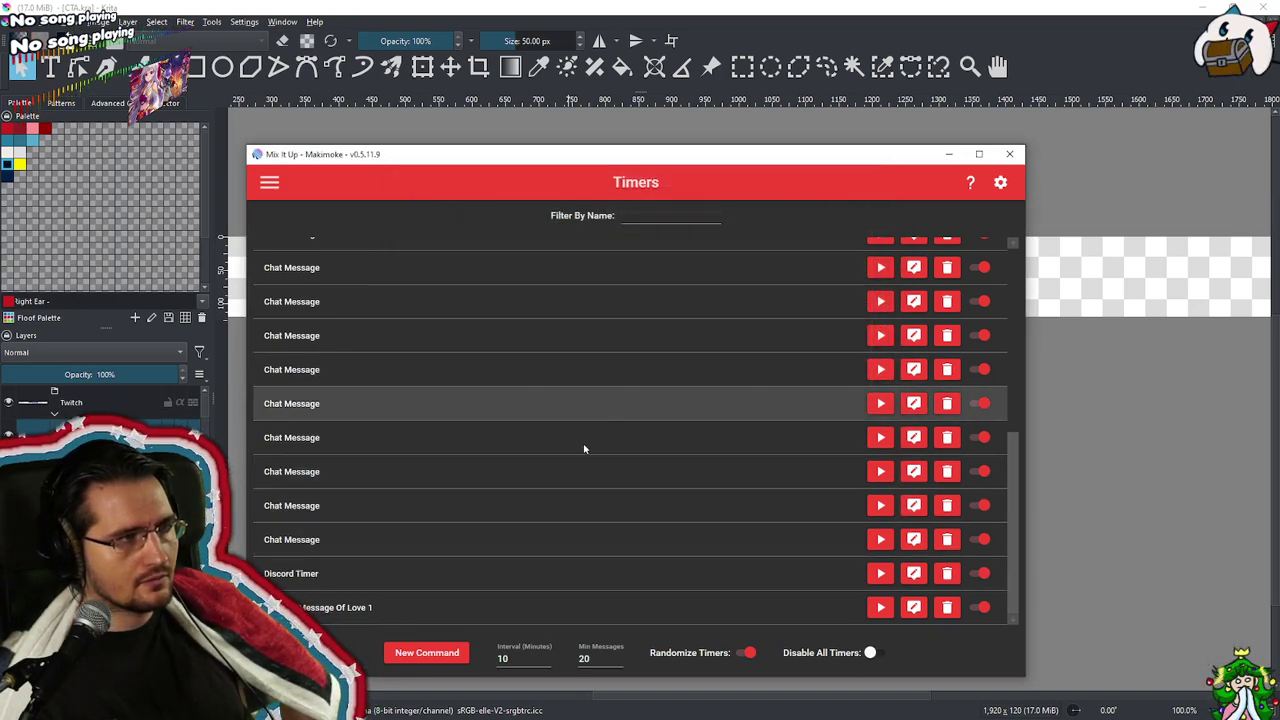
Run the Random Message Of Love 1 timer command to test its overlay
left_click(890, 609)
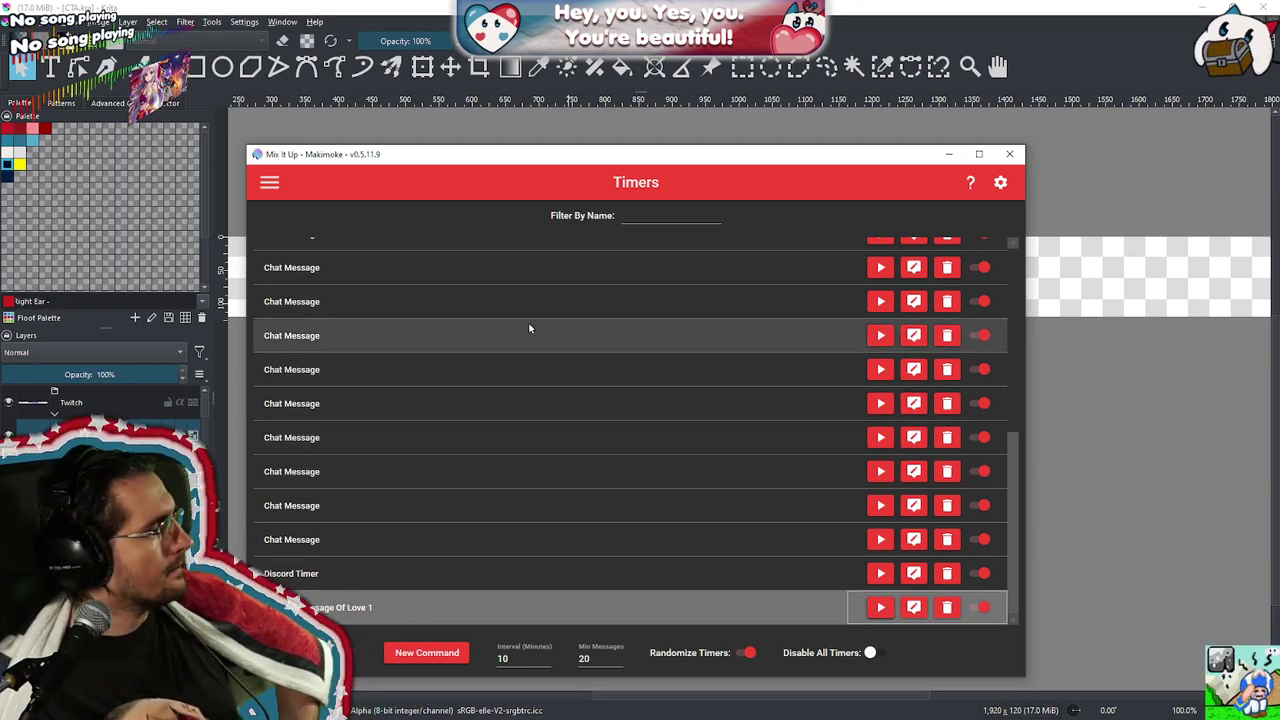
Open the first Chat Message timer for editing and rename it "Support Message 1"
scroll(510, 370, "up", 5)
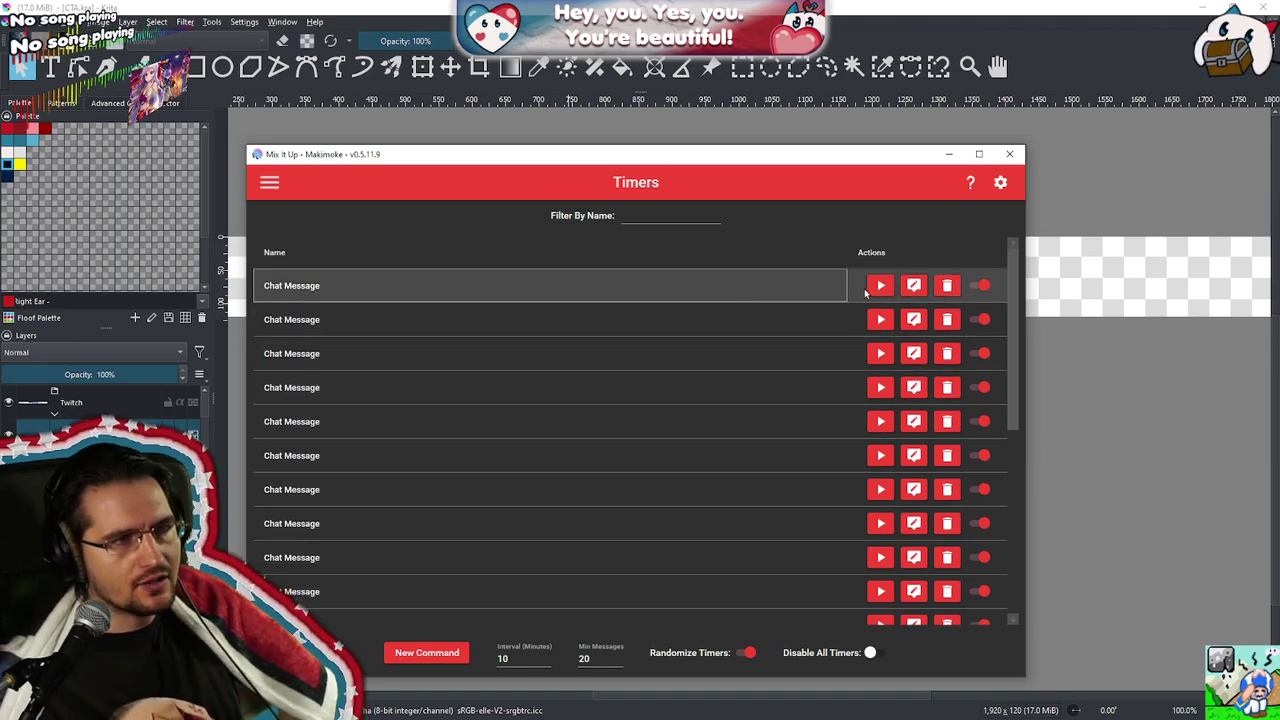
left_click(913, 285)
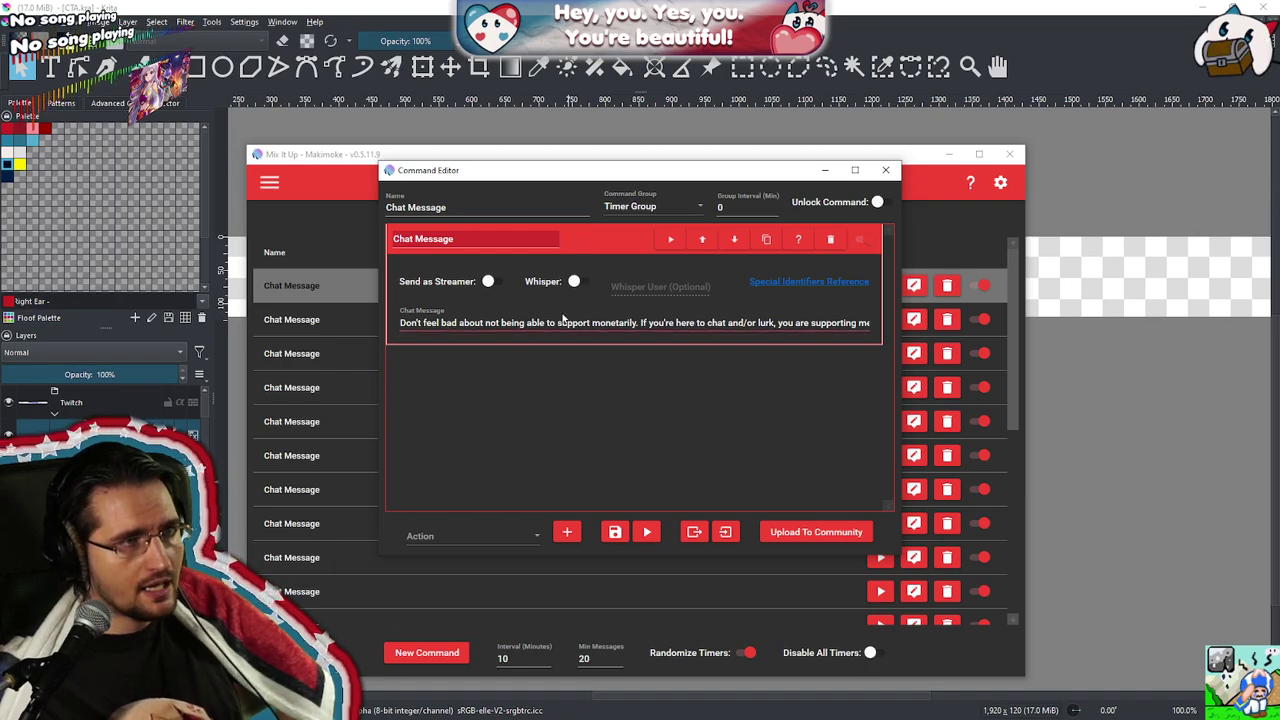
left_click(597, 240)
left_click(600, 240)
left_click(628, 238)
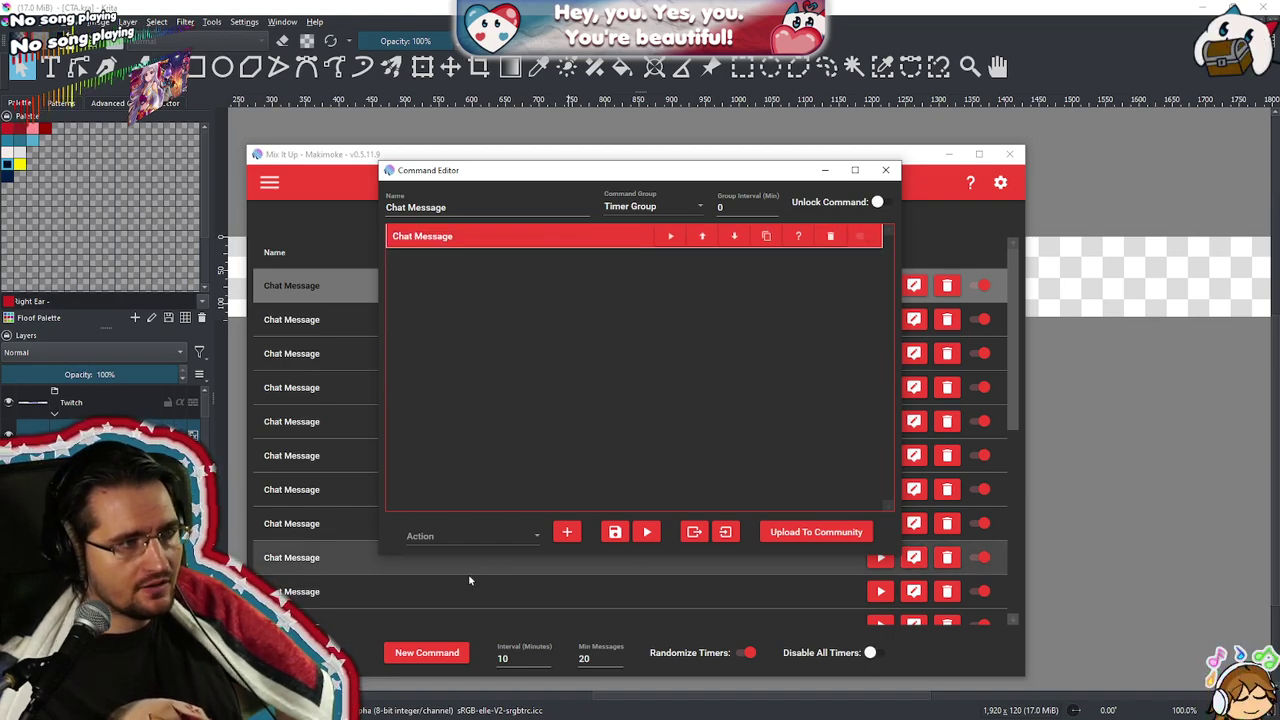
triple_click(506, 208)
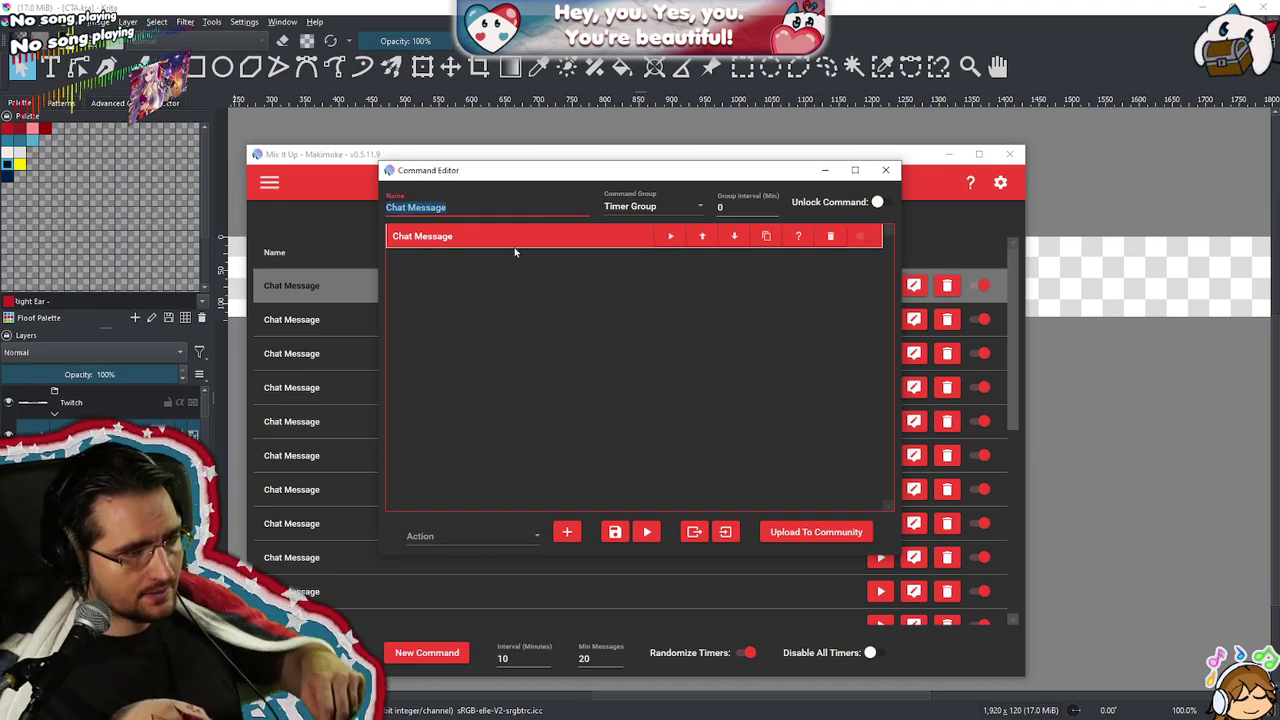
key("BackSpace")
type("Suppo")
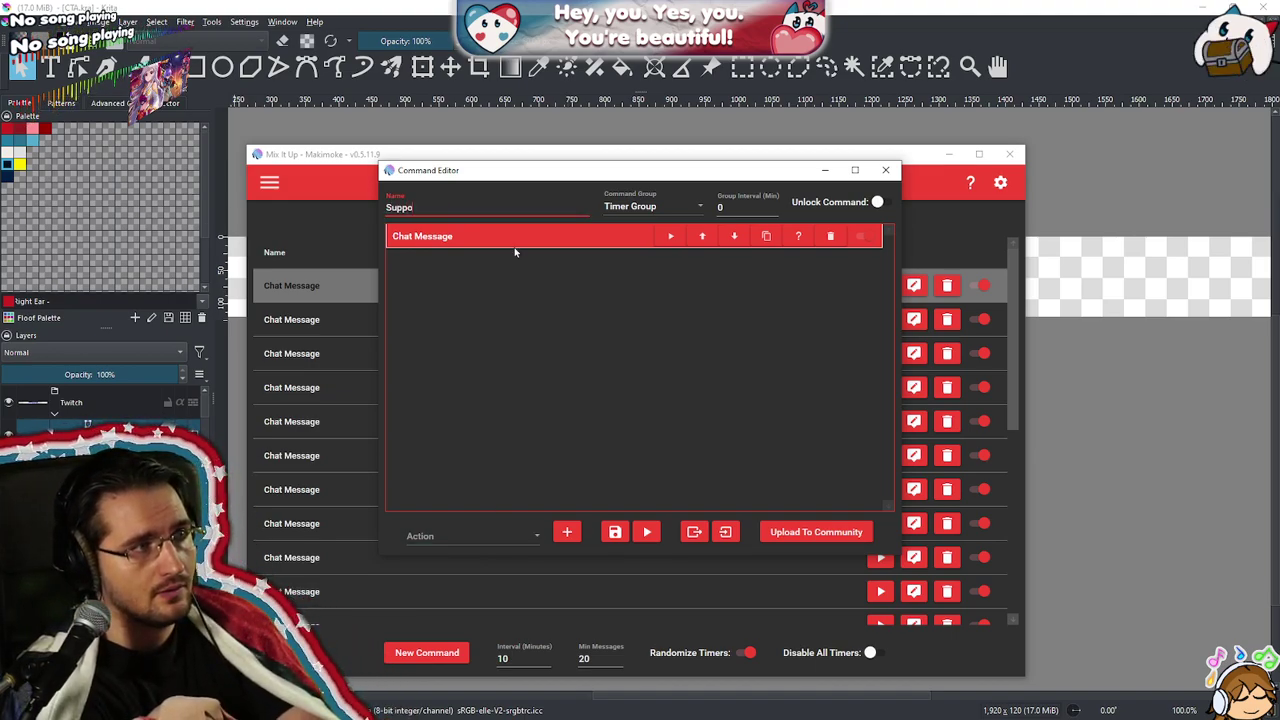
type("rt Message 1")
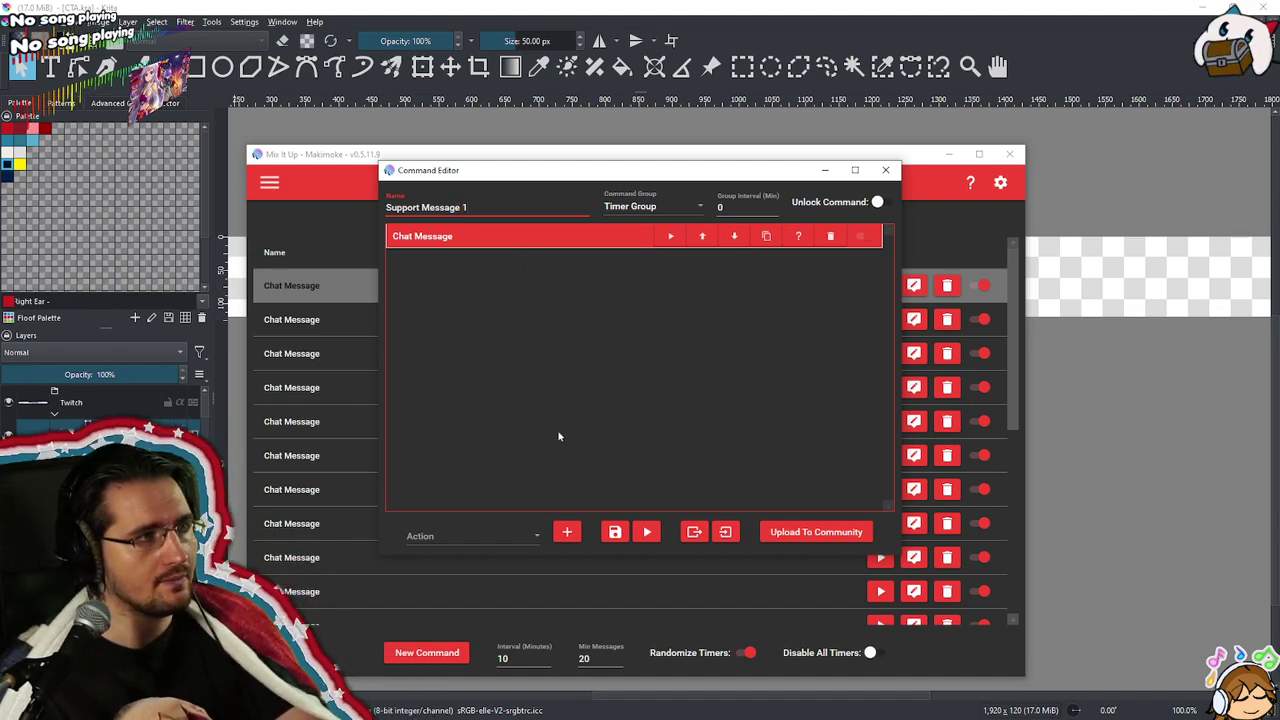
Add a Streaming Software (OBS, SLOBS) action to the Support Message 1 command
left_click(516, 547)
scroll(514, 450, "down", 5)
scroll(514, 471, "up", 1)
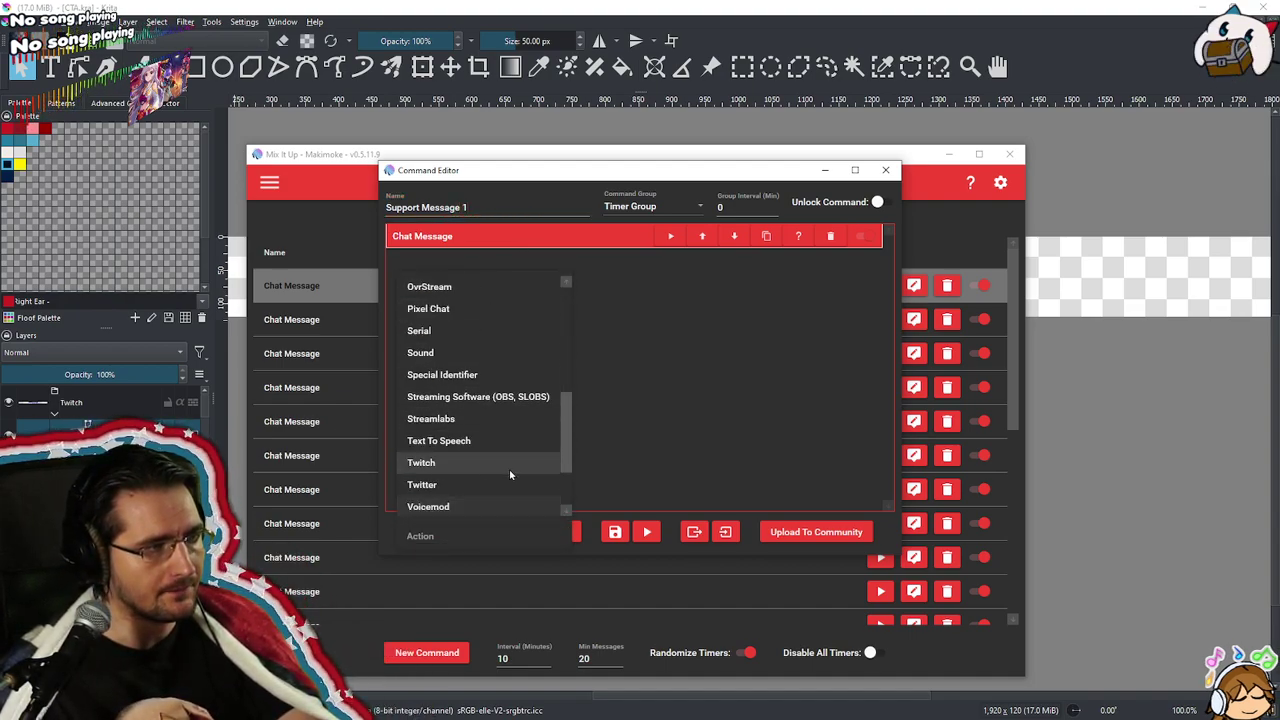
scroll(510, 470, "down", 2)
scroll(492, 465, "up", 2)
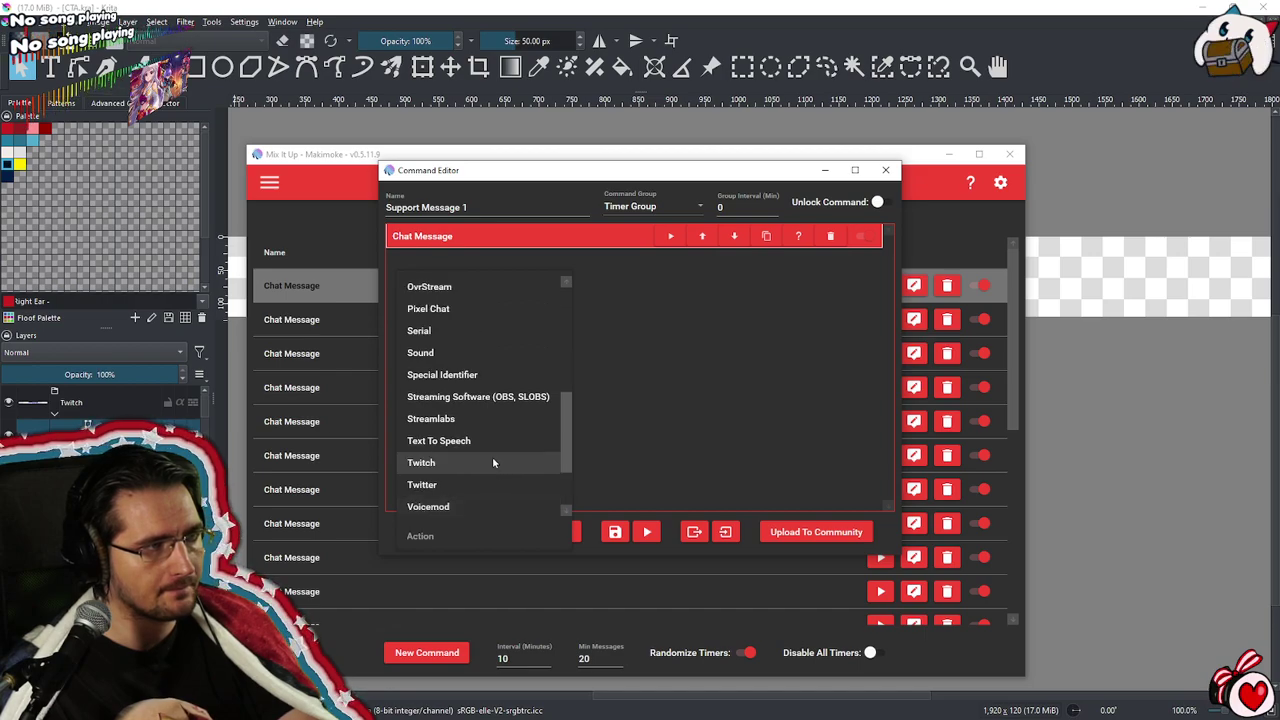
left_click(516, 399)
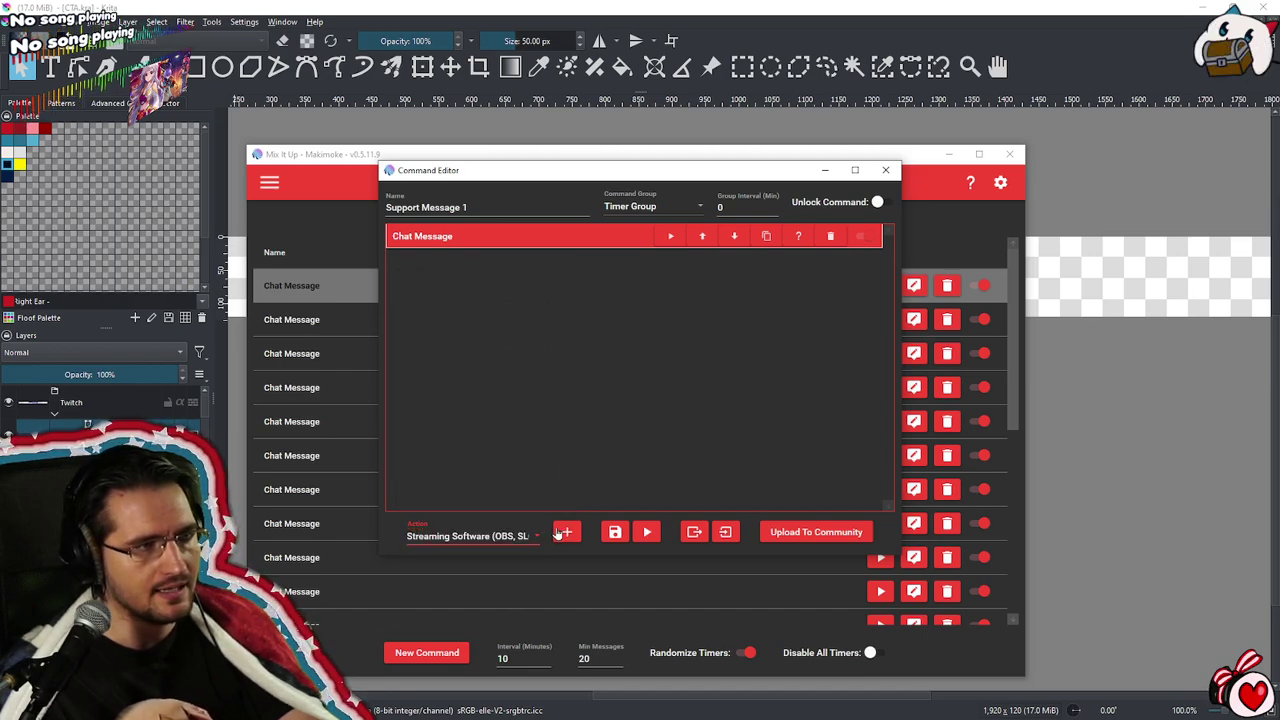
left_click(564, 533)
Configure the new streaming action to use OBS Studio with Source Visibility
left_click(628, 308)
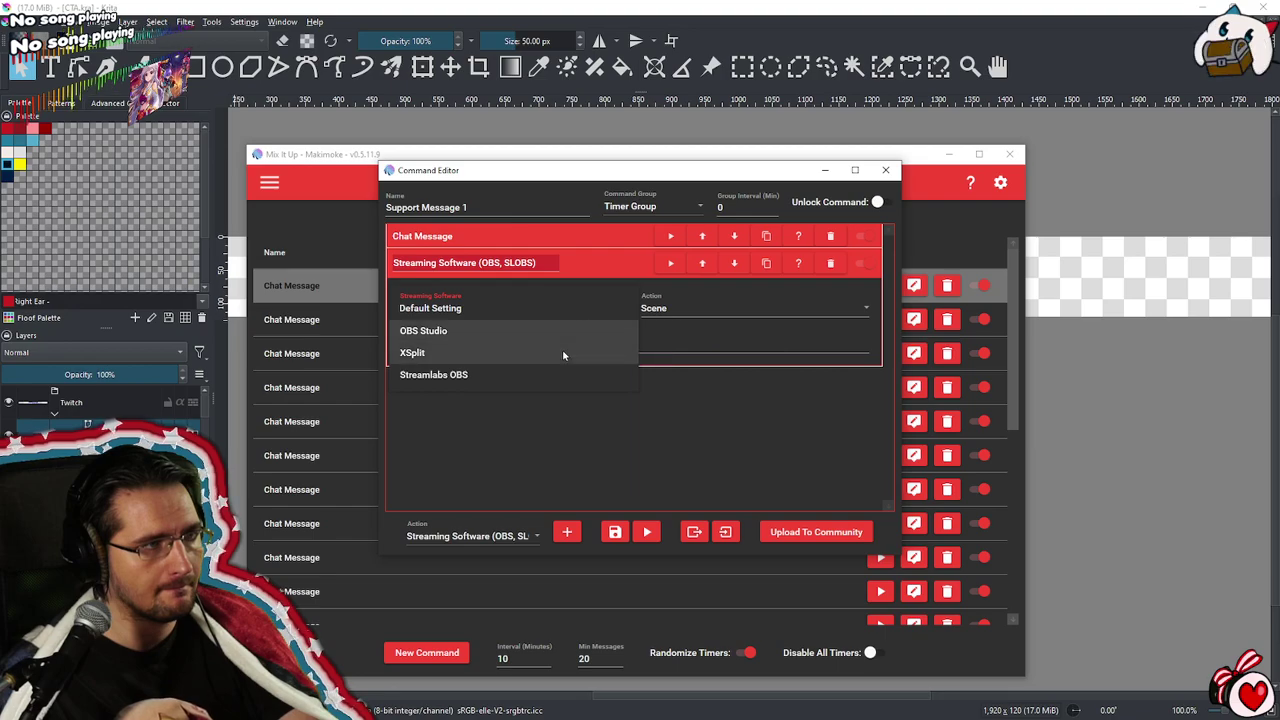
left_click(540, 330)
left_click(765, 310)
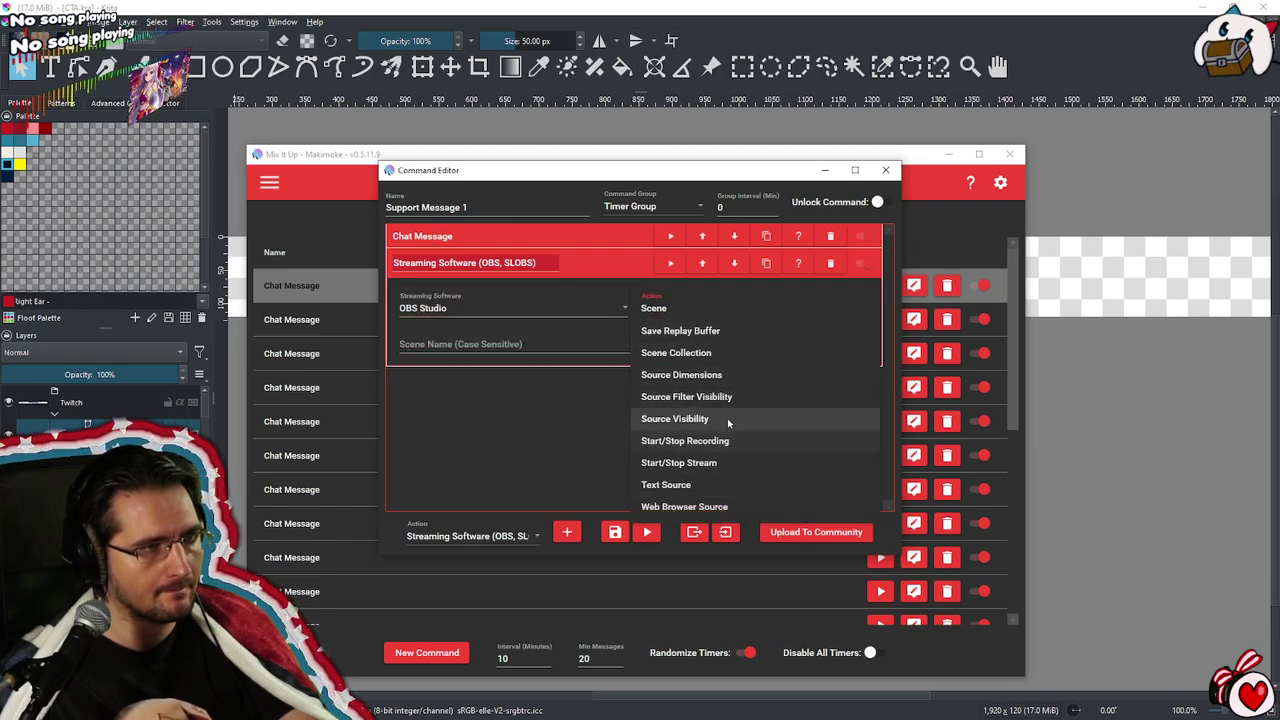
left_click(727, 418)
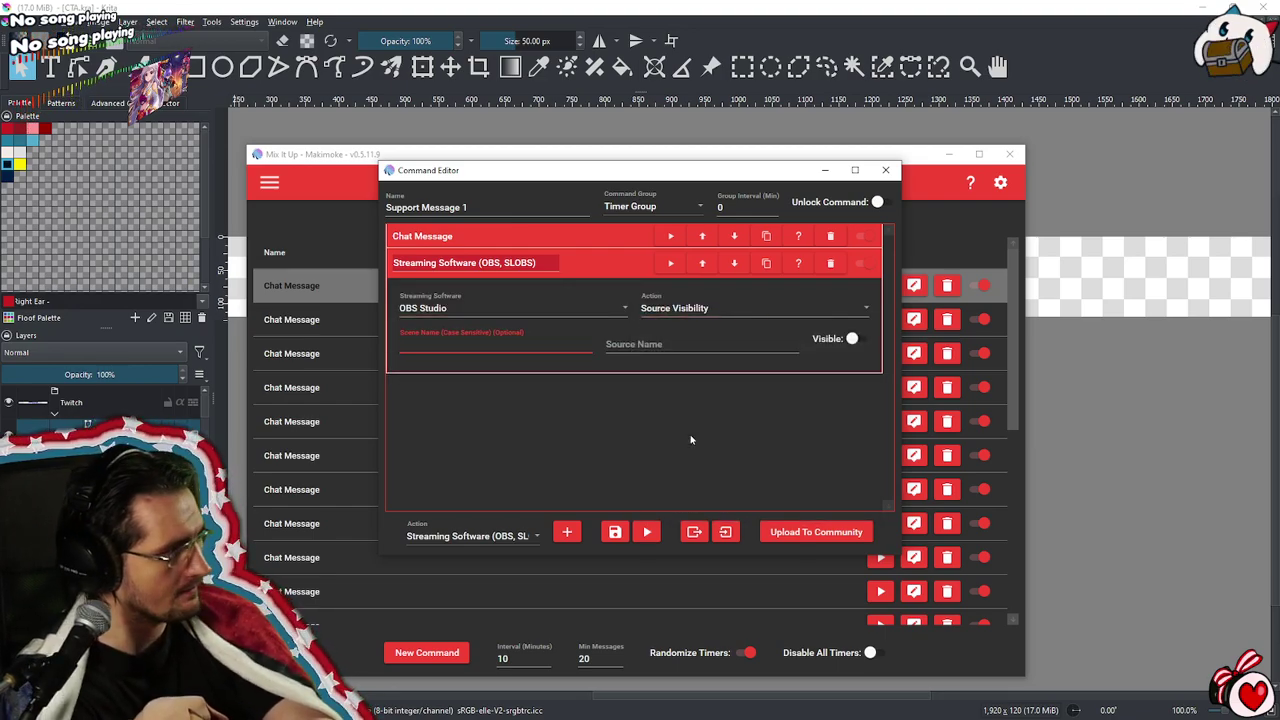
Set the streaming action's scene name to "Main Scene" and source name to "Support CTA", and turn Visible on
type("Support CTA")
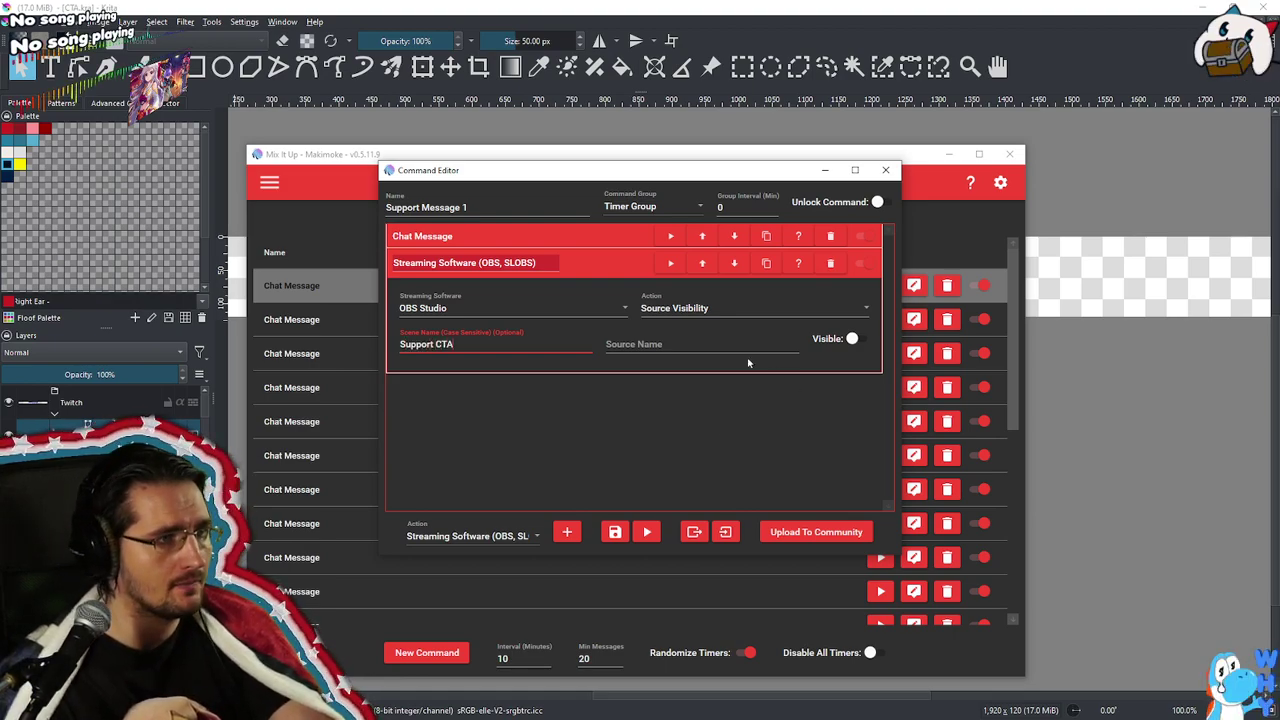
left_click(751, 343)
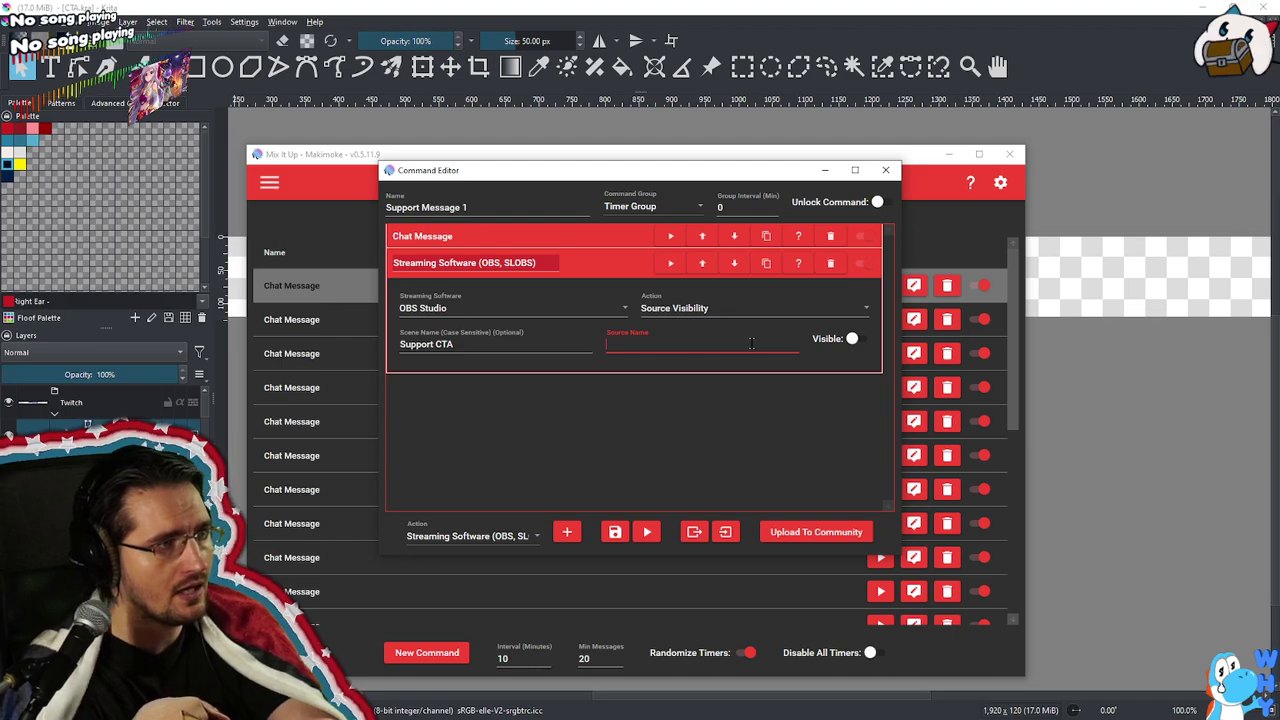
key("shift+Tab")
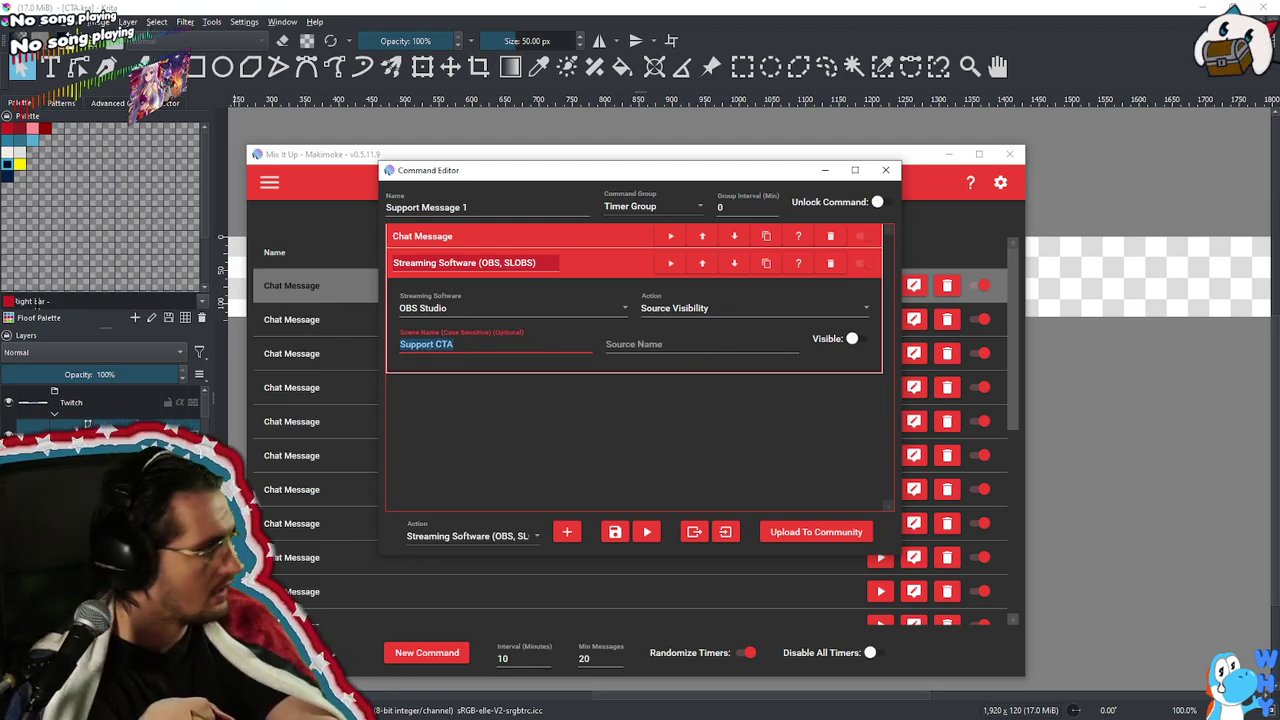
type("Main Scene")
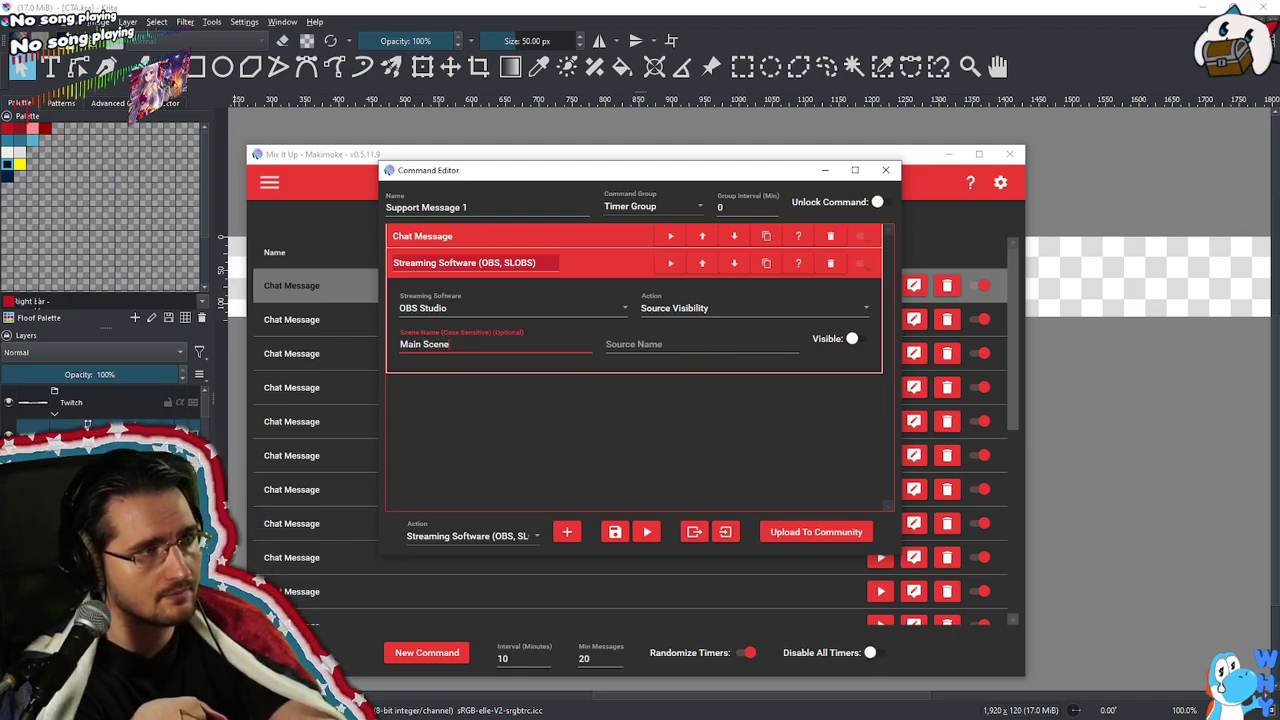
key("Tab")
type("Suppo")
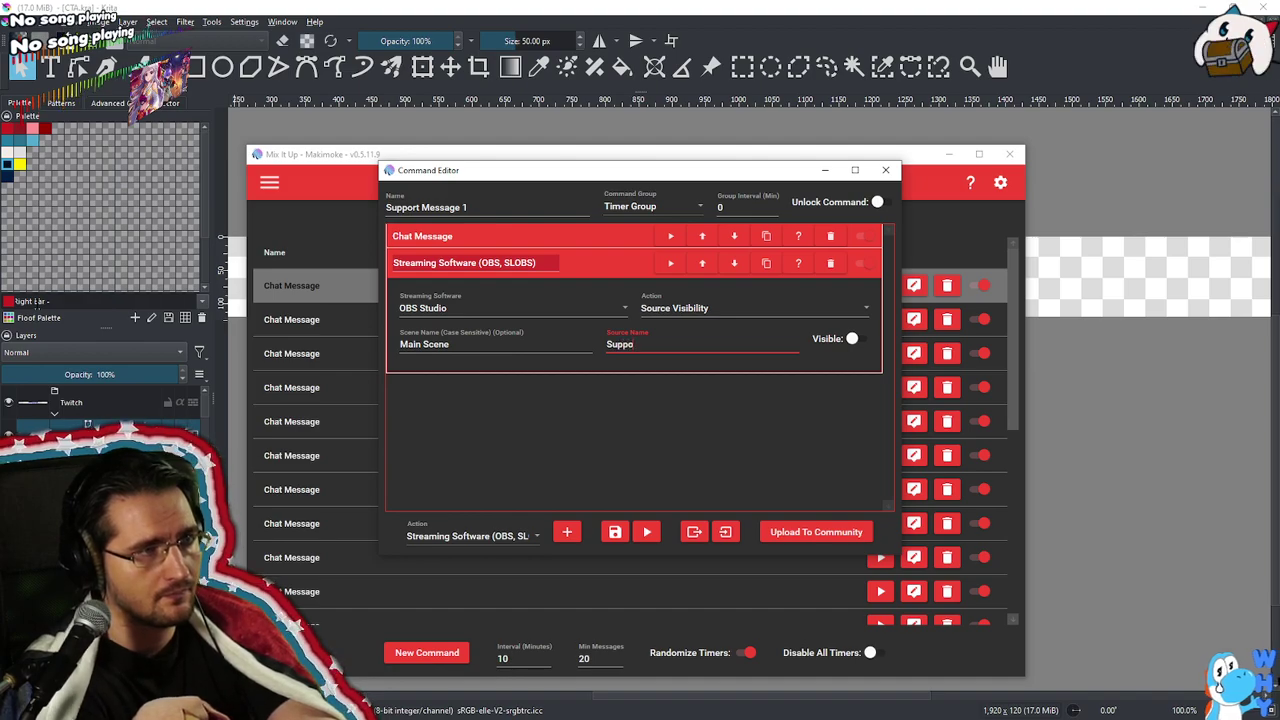
type("rt CTA")
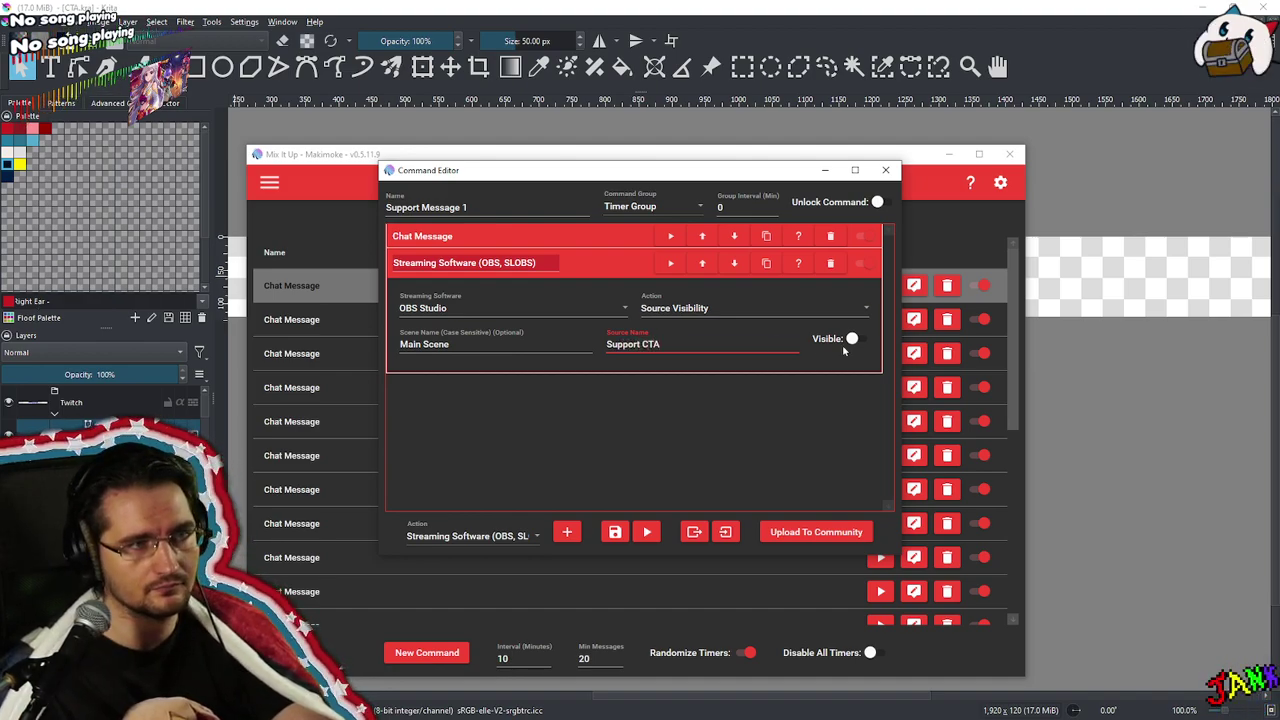
left_click(852, 338)
Add a Wait action to the Support Message 1 command with an amount of 20 seconds
left_click(527, 540)
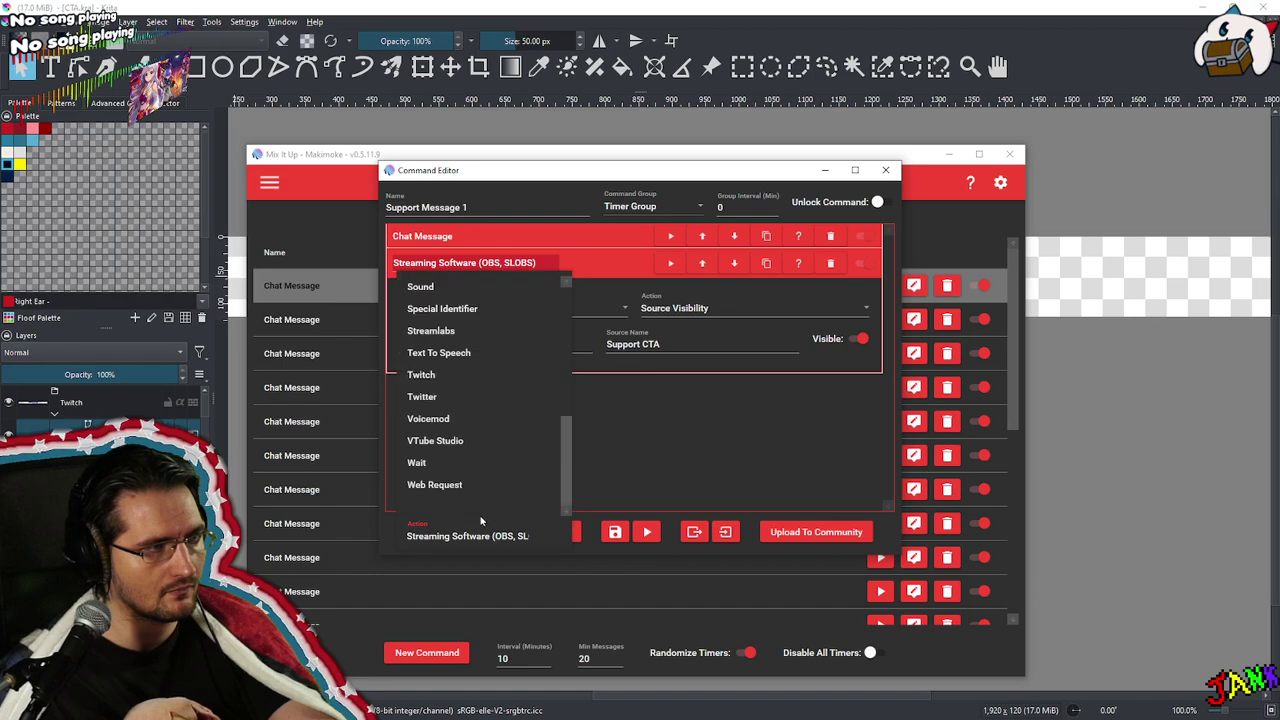
left_click(425, 462)
left_click(569, 534)
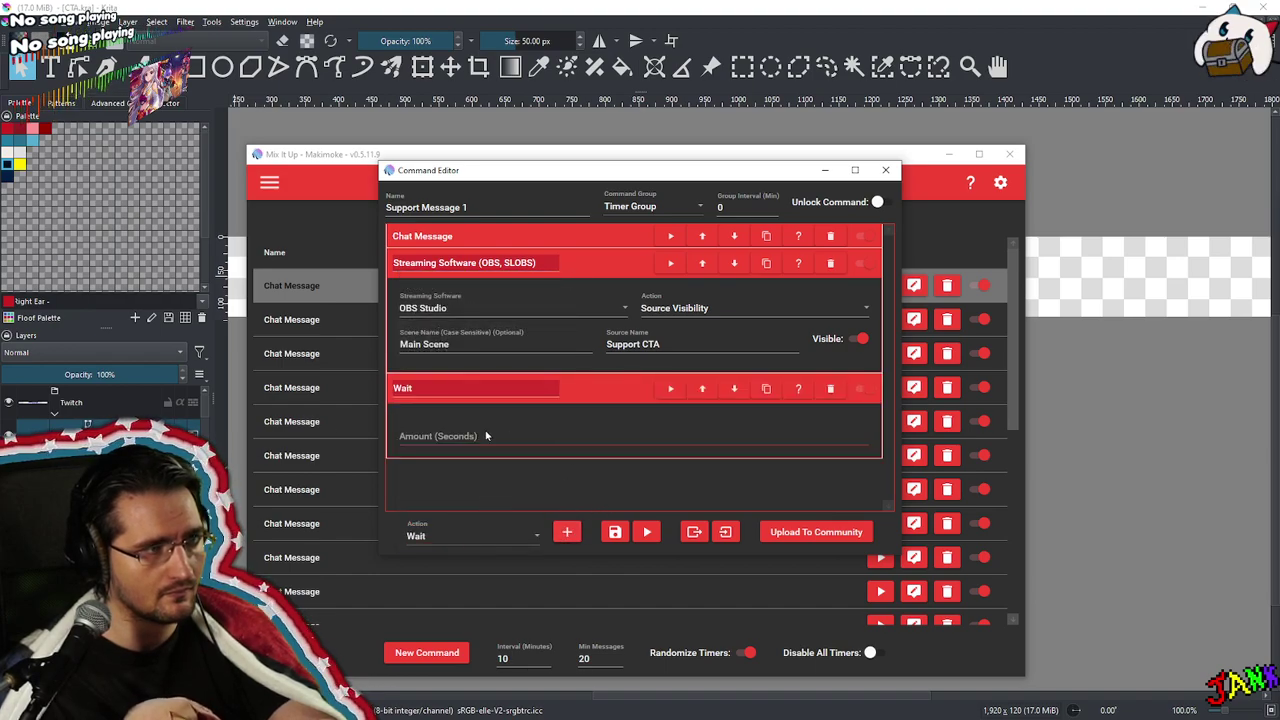
left_click(430, 432)
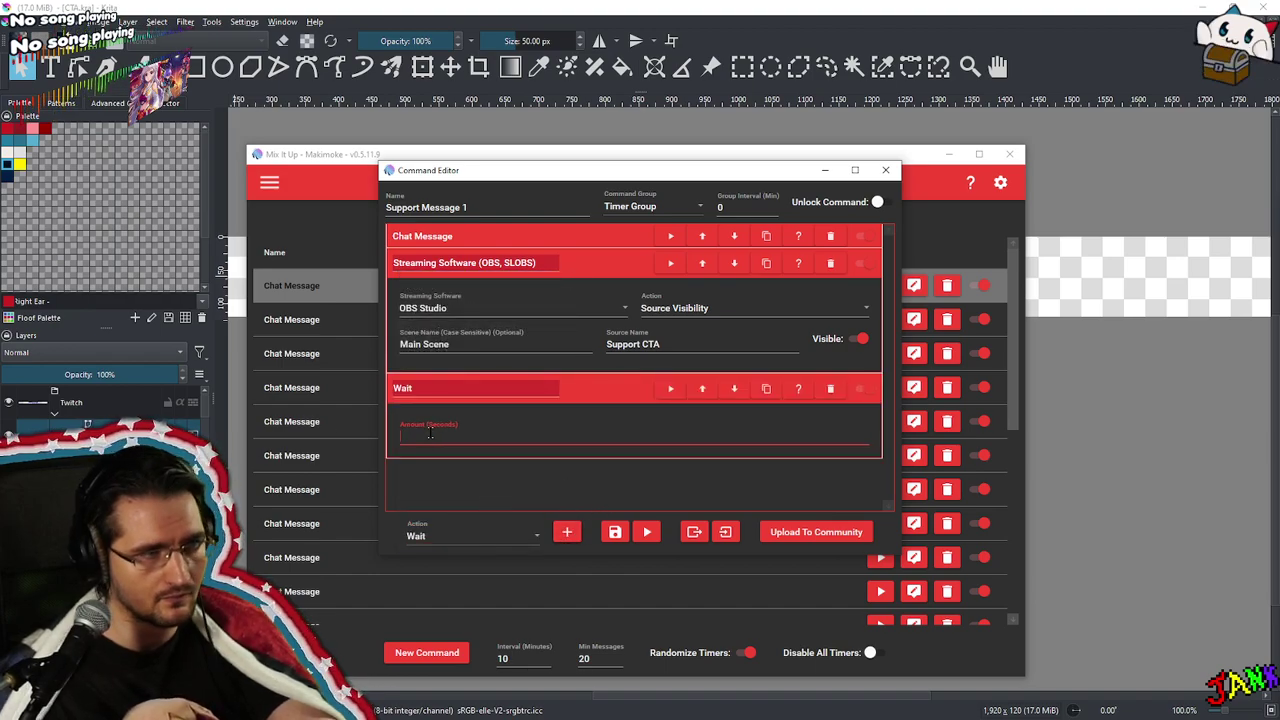
Duplicate the Support CTA streaming action after the Wait action and turn Visible off in the copy
left_click(766, 263)
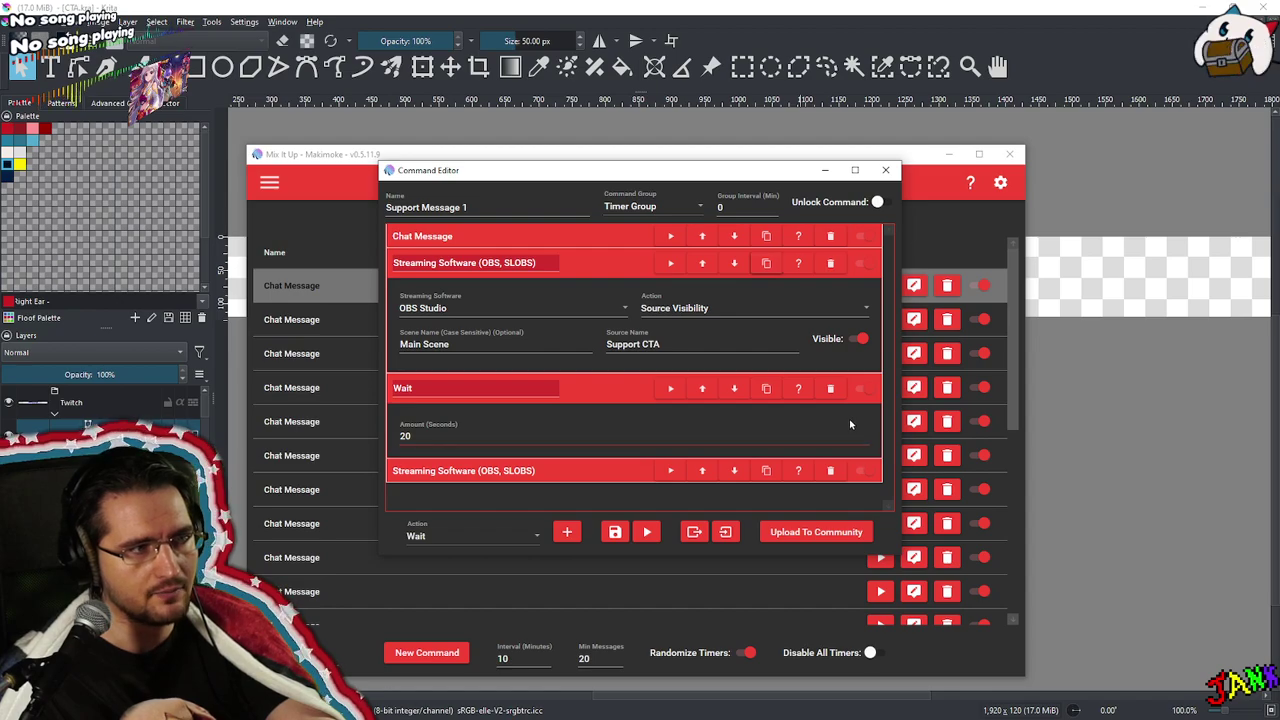
left_click(612, 391)
left_click(655, 412)
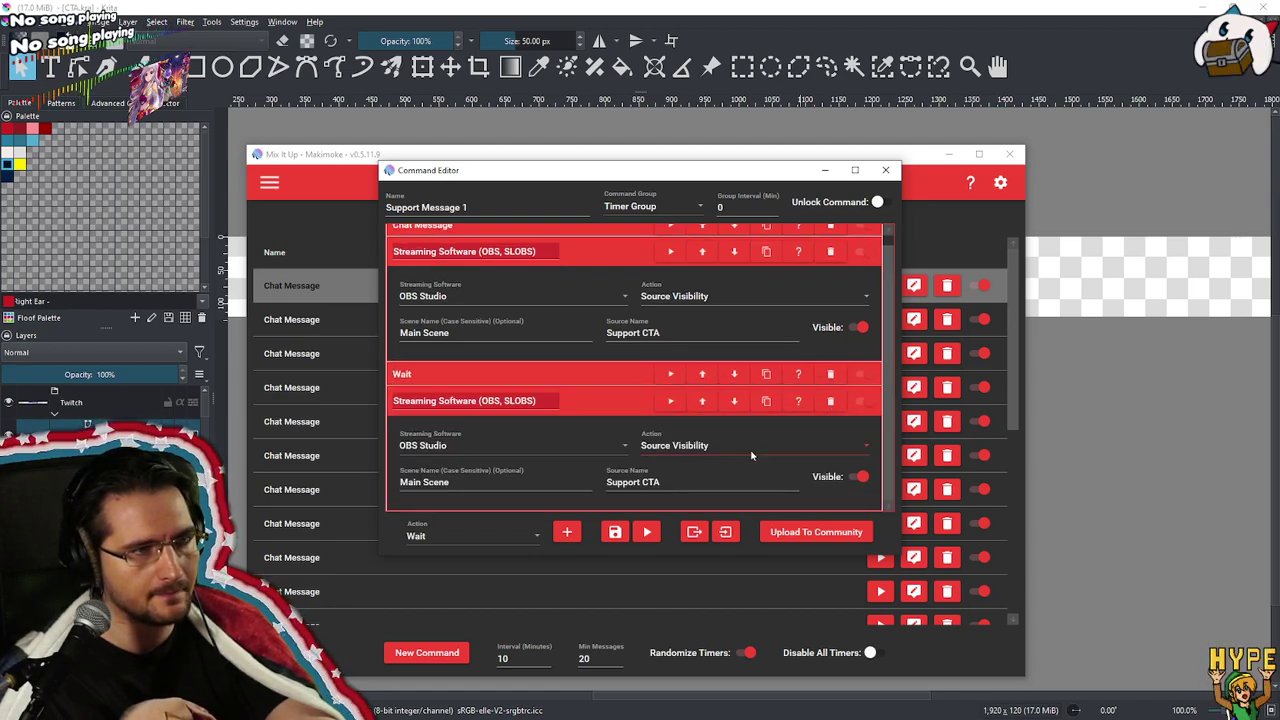
left_click(855, 477)
left_click(636, 408)
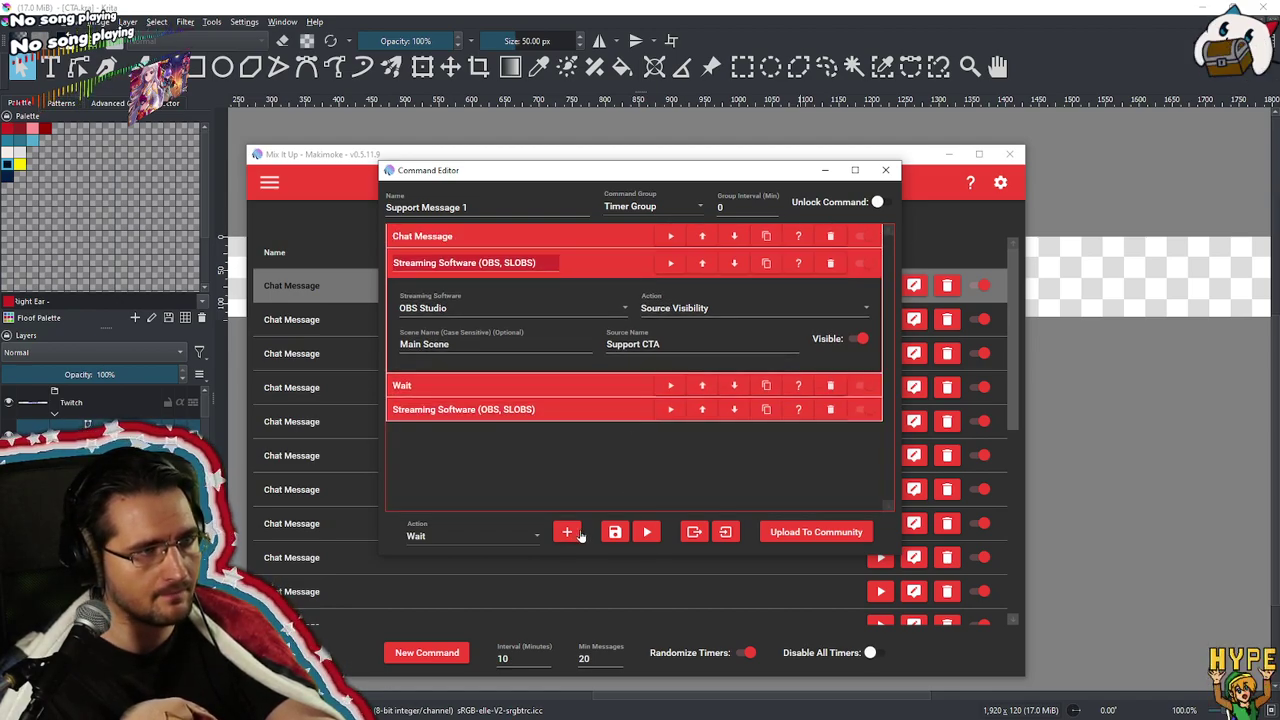
Save the Support Message 1 command and run it from the timer list to test its overlay
left_click(615, 533)
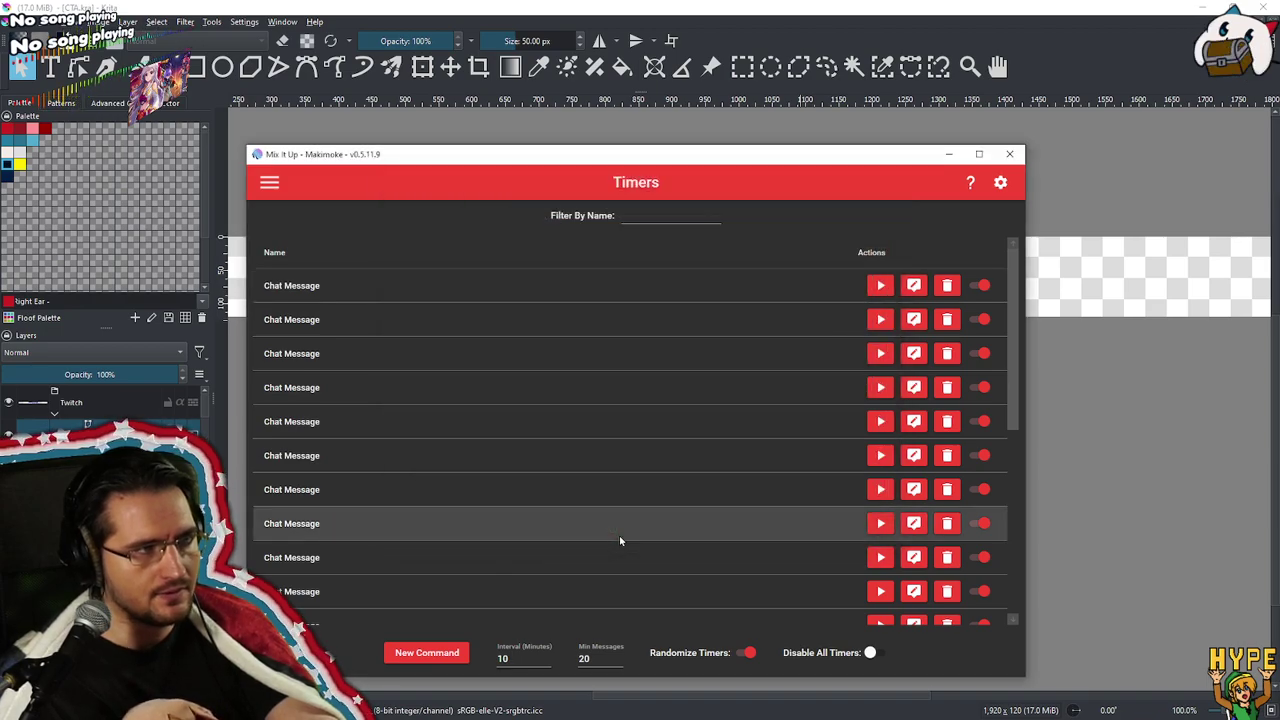
scroll(575, 538, "down", 5)
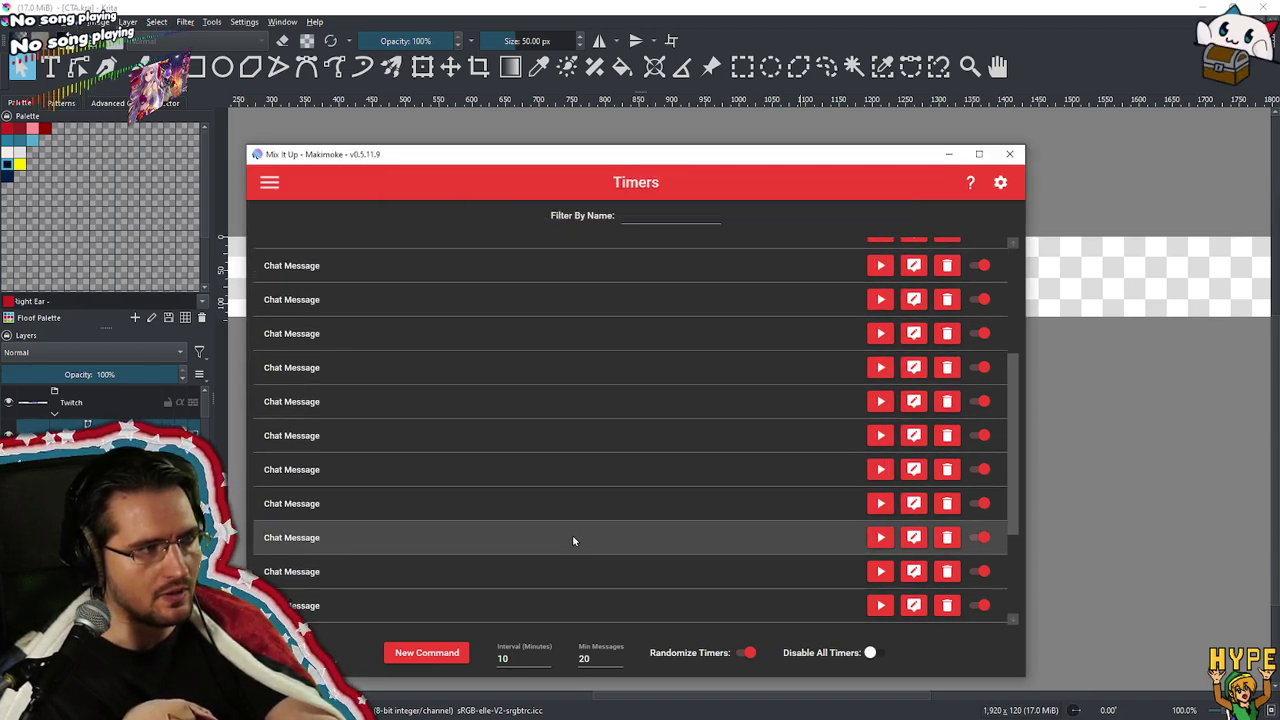
left_click(877, 609)
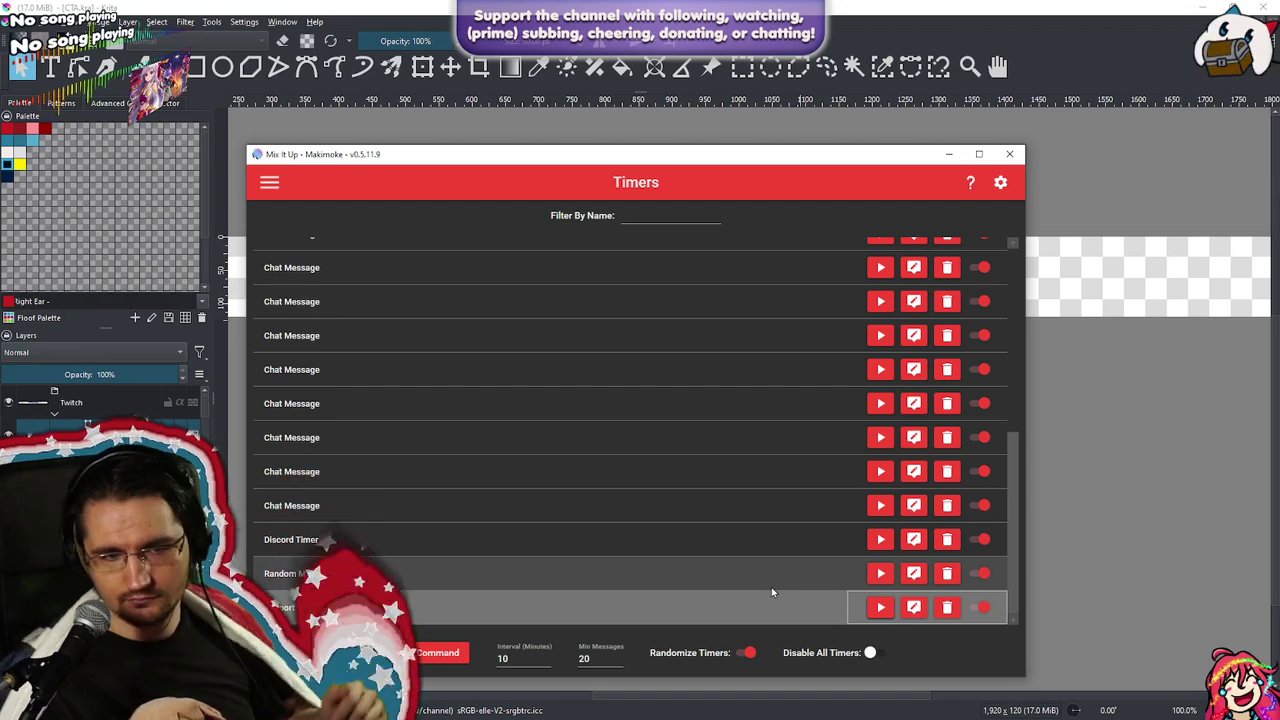
Open the first Chat Message timer, review its message text, rename the command "Commission Message" and save it
scroll(550, 570, "up", 10)
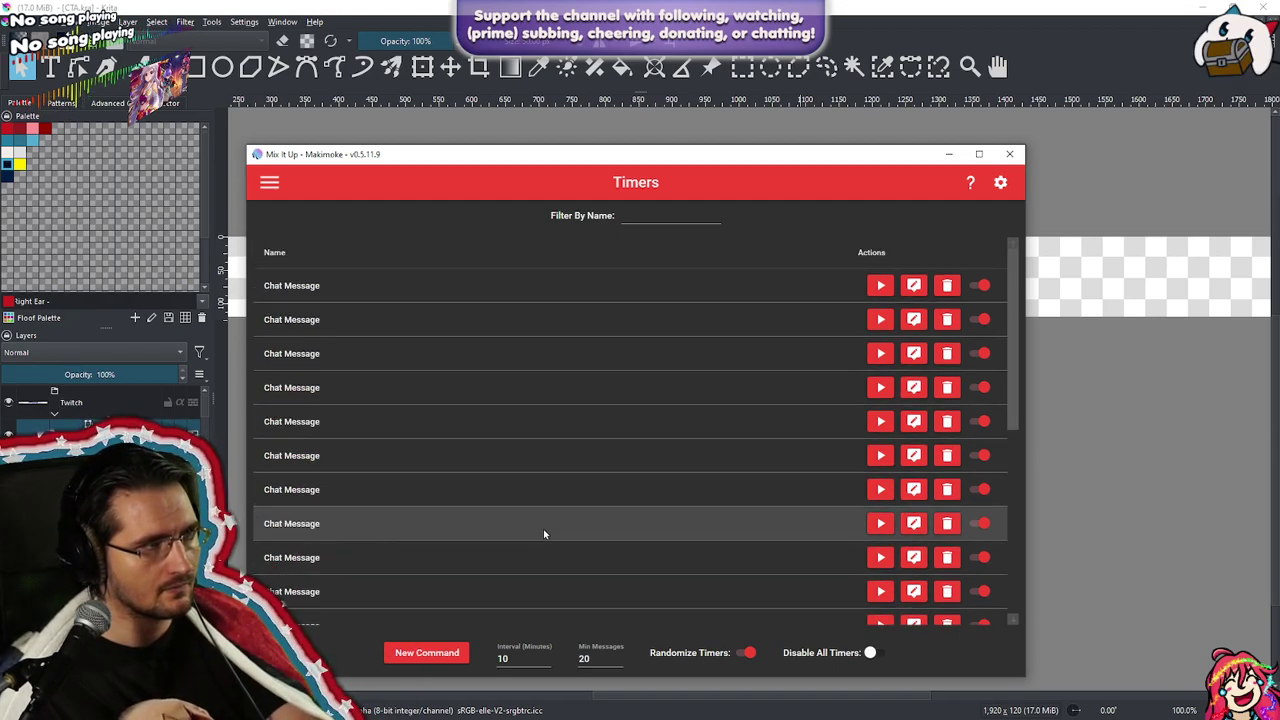
left_click(913, 285)
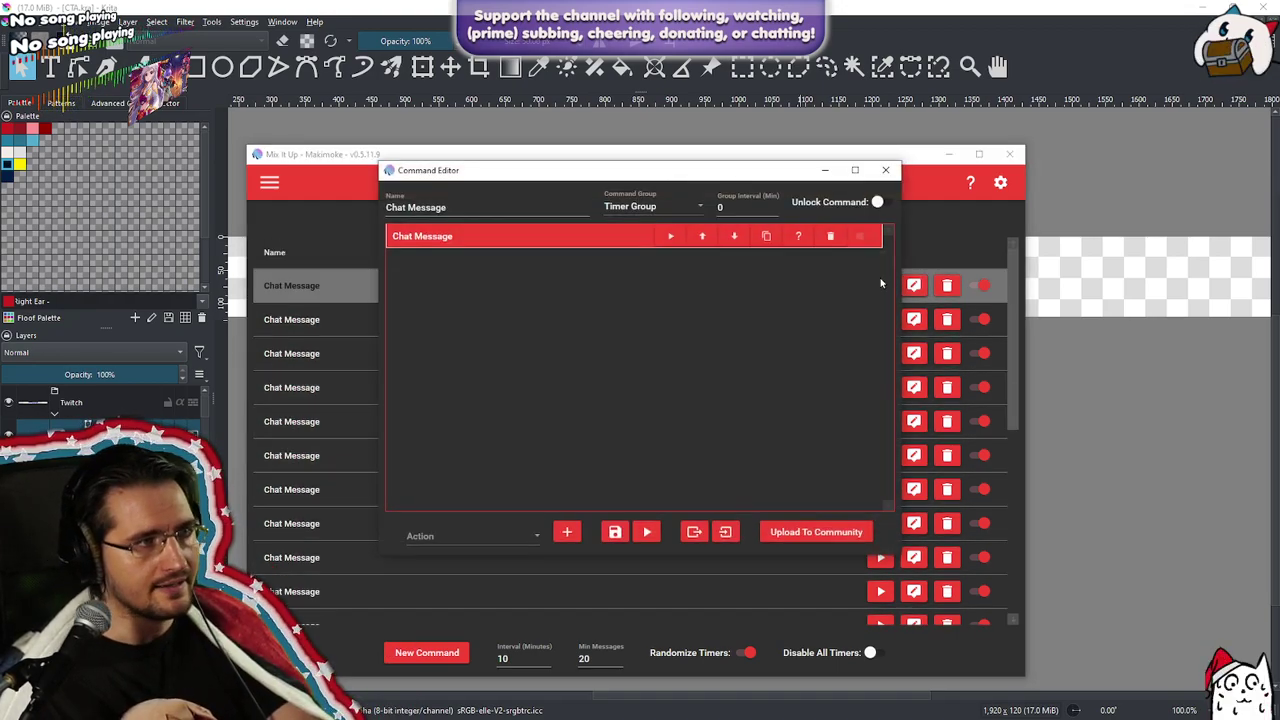
left_click(493, 242)
left_click_drag(632, 322, 835, 335)
left_click(834, 333)
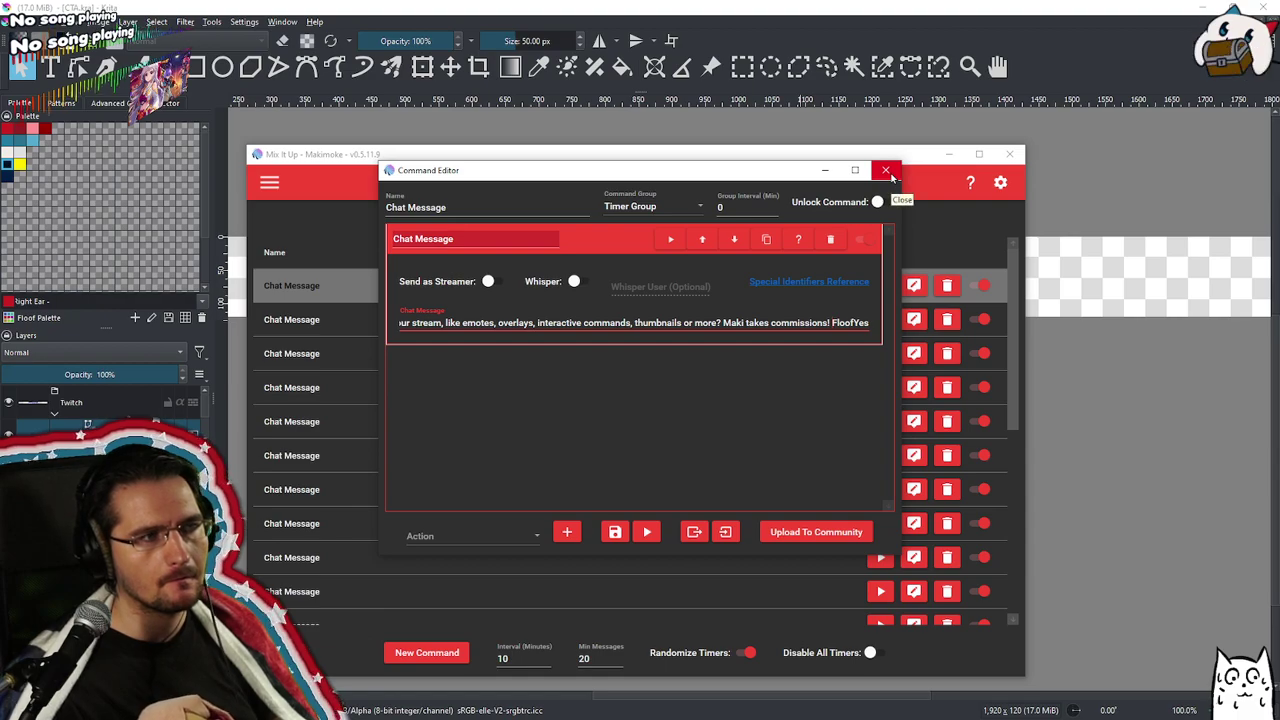
left_click(406, 206)
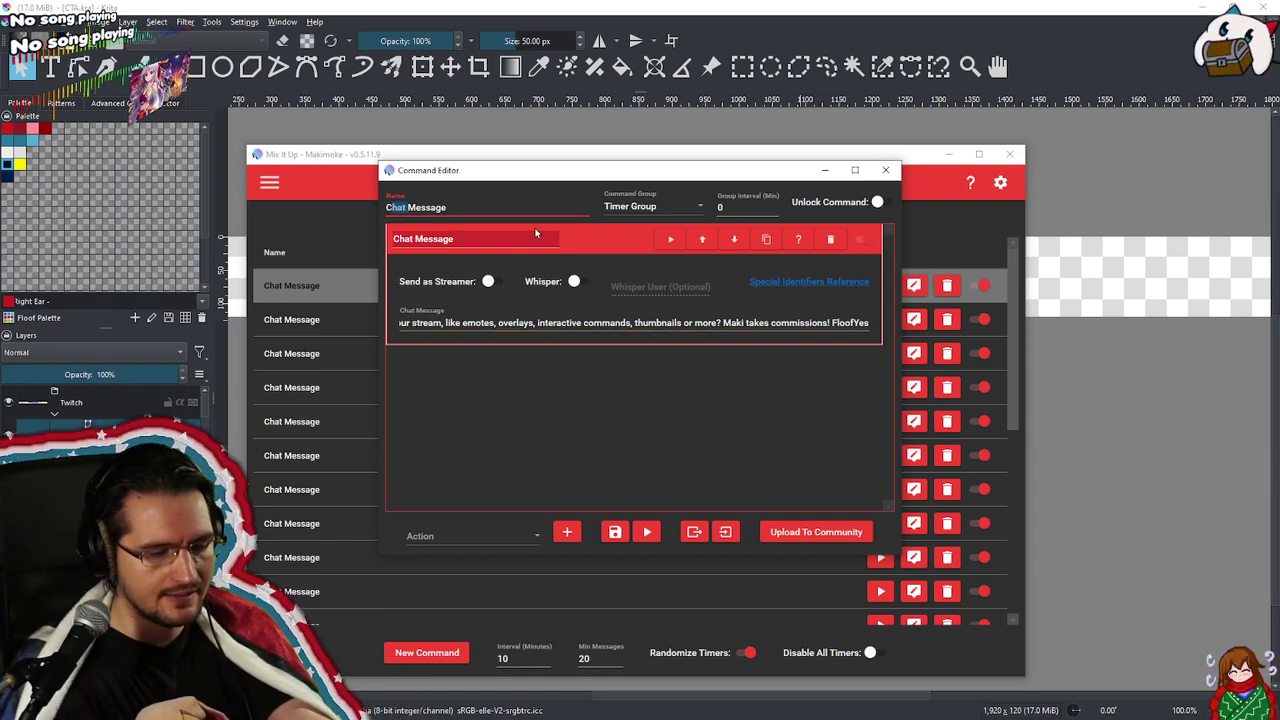
key("BackSpace")
key("BackSpace")
key("BackSpace")
key("BackSpace")
type("omission")
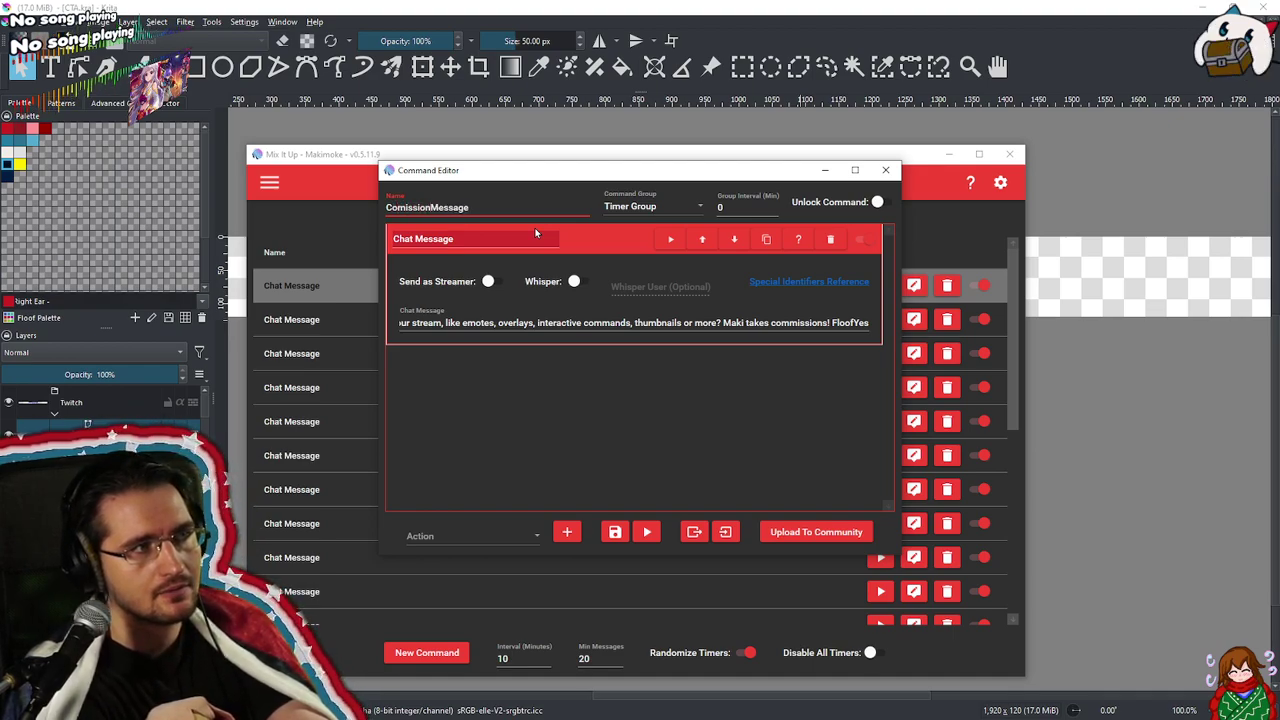
type("m")
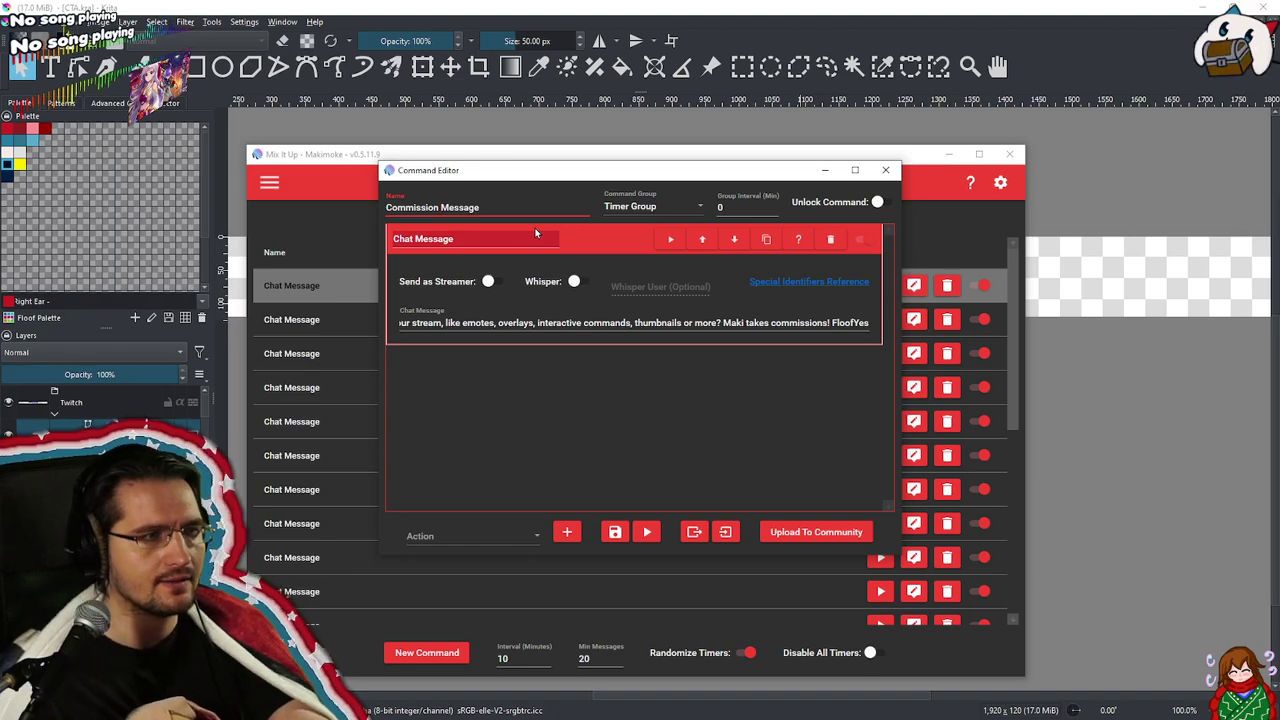
left_click(616, 532)
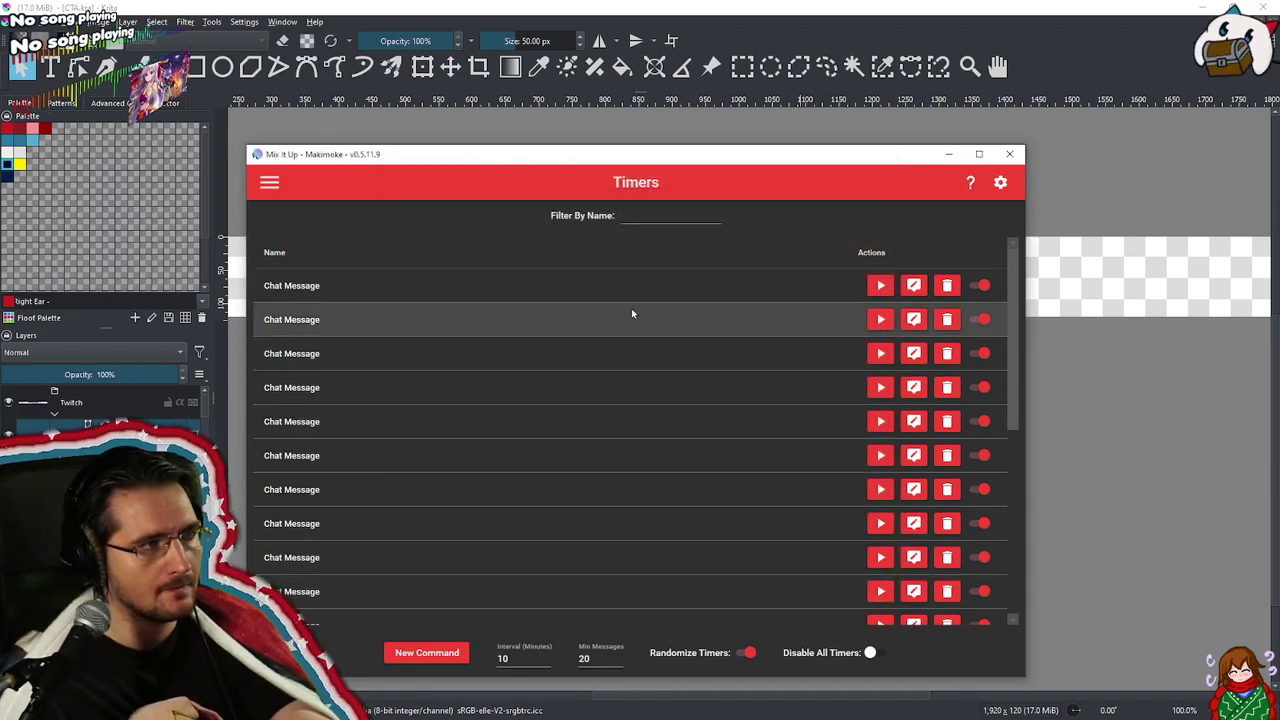
Open the first remaining Chat Message timer, expand its message and add a Streaming Software (OBS, SLOBS) action
left_click(913, 285)
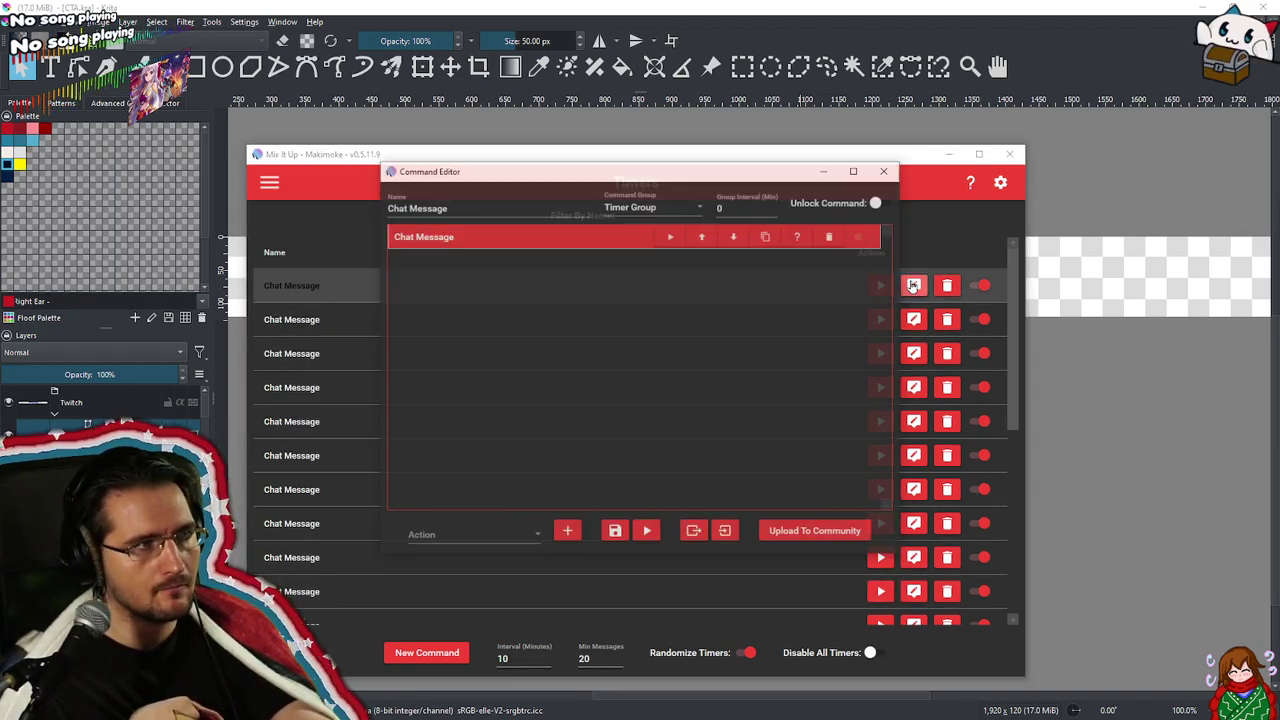
left_click(566, 230)
left_click(566, 230)
left_click(564, 229)
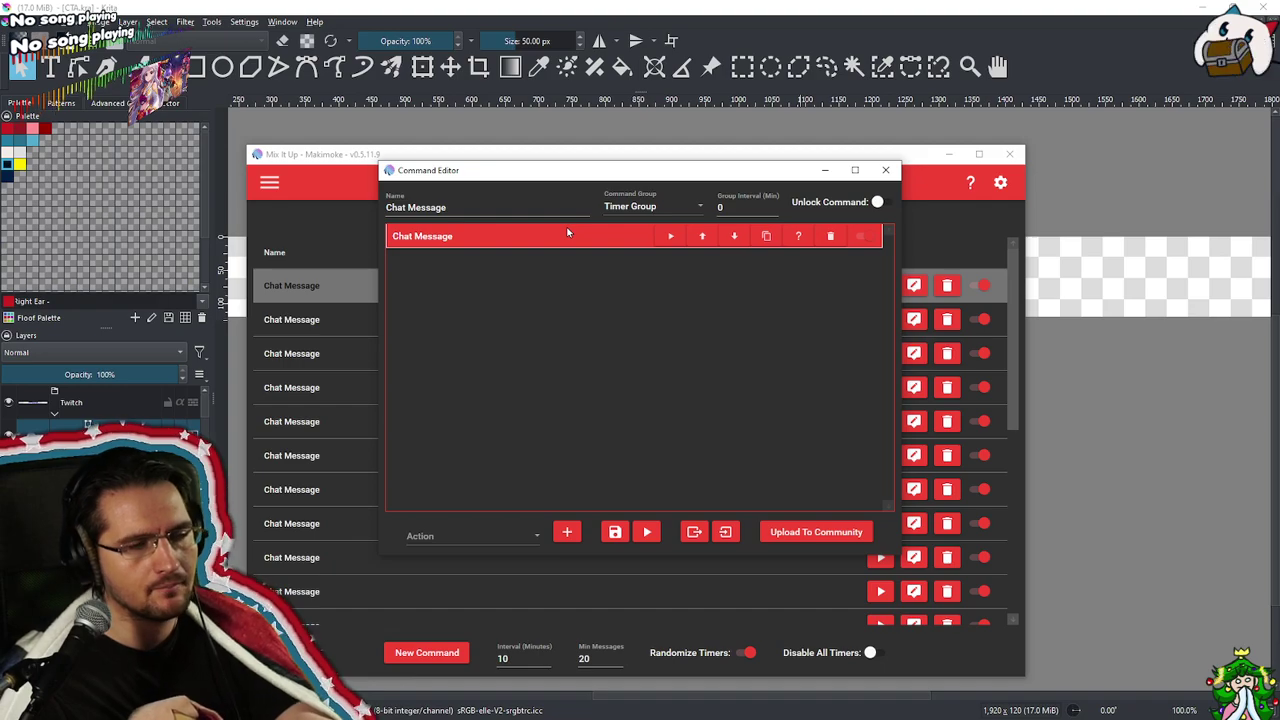
left_click(598, 238)
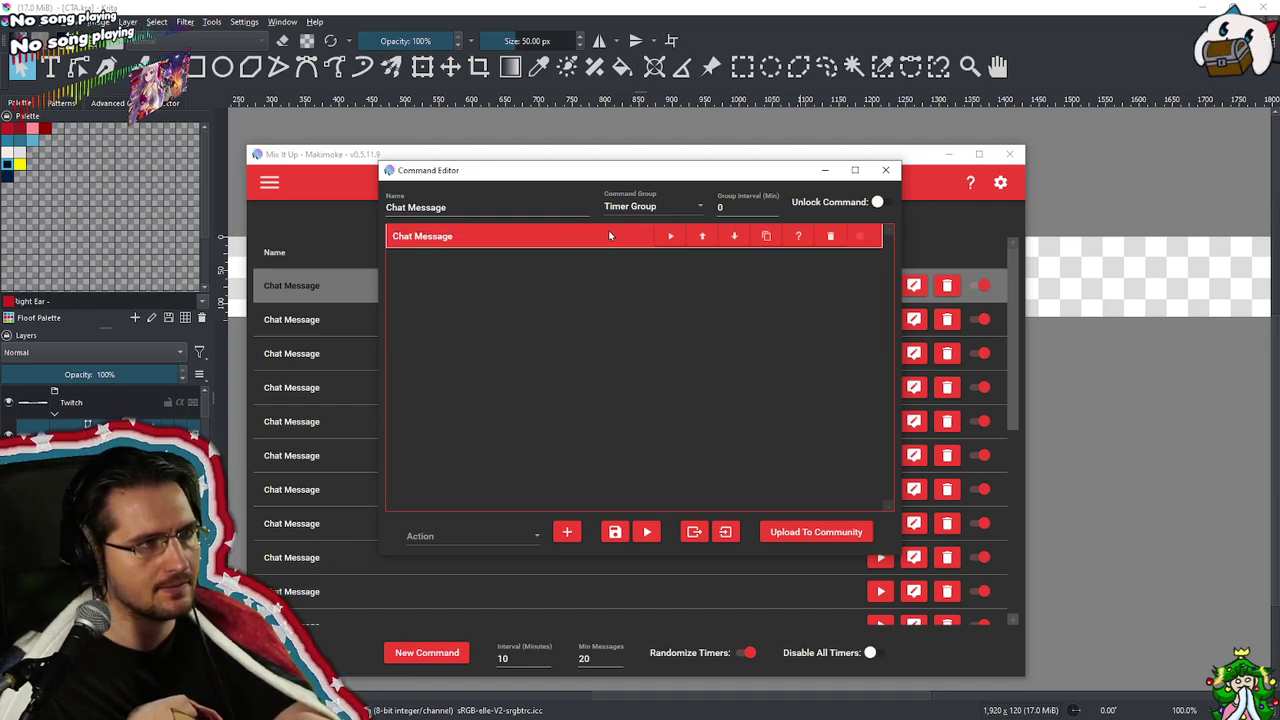
left_click(475, 538)
scroll(514, 469, "down", 1)
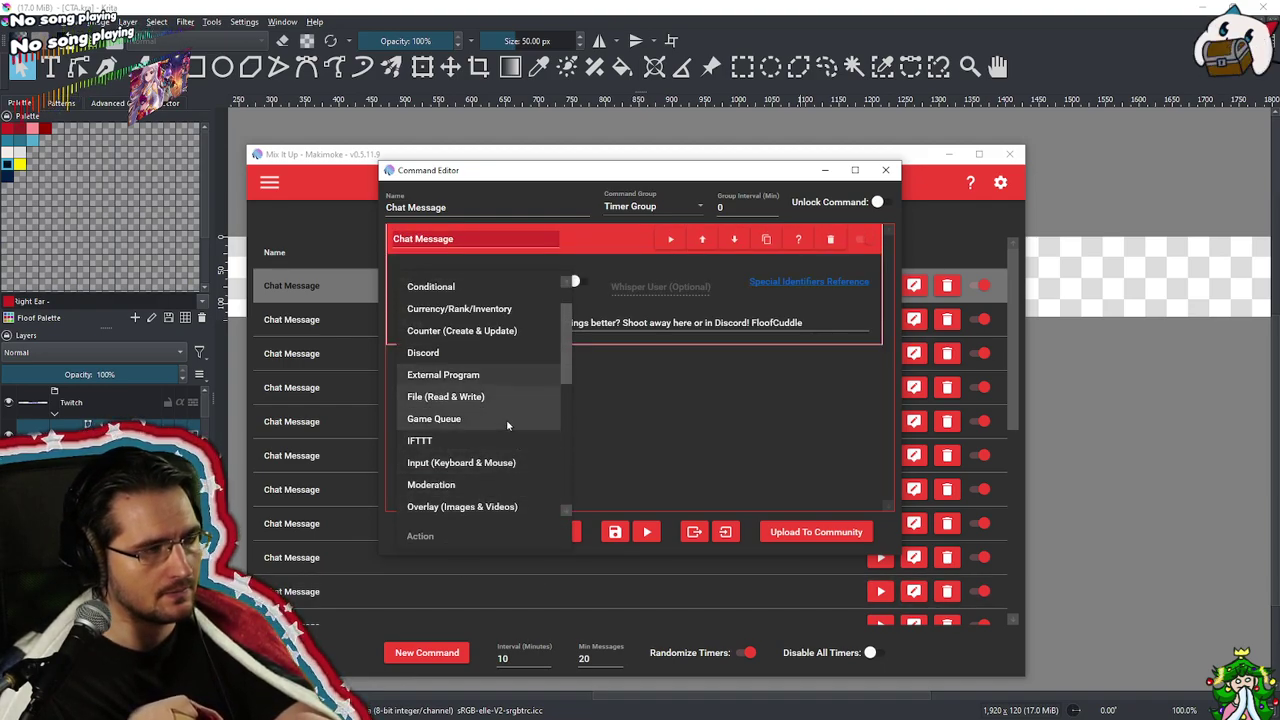
scroll(507, 414, "down", 6)
left_click(500, 375)
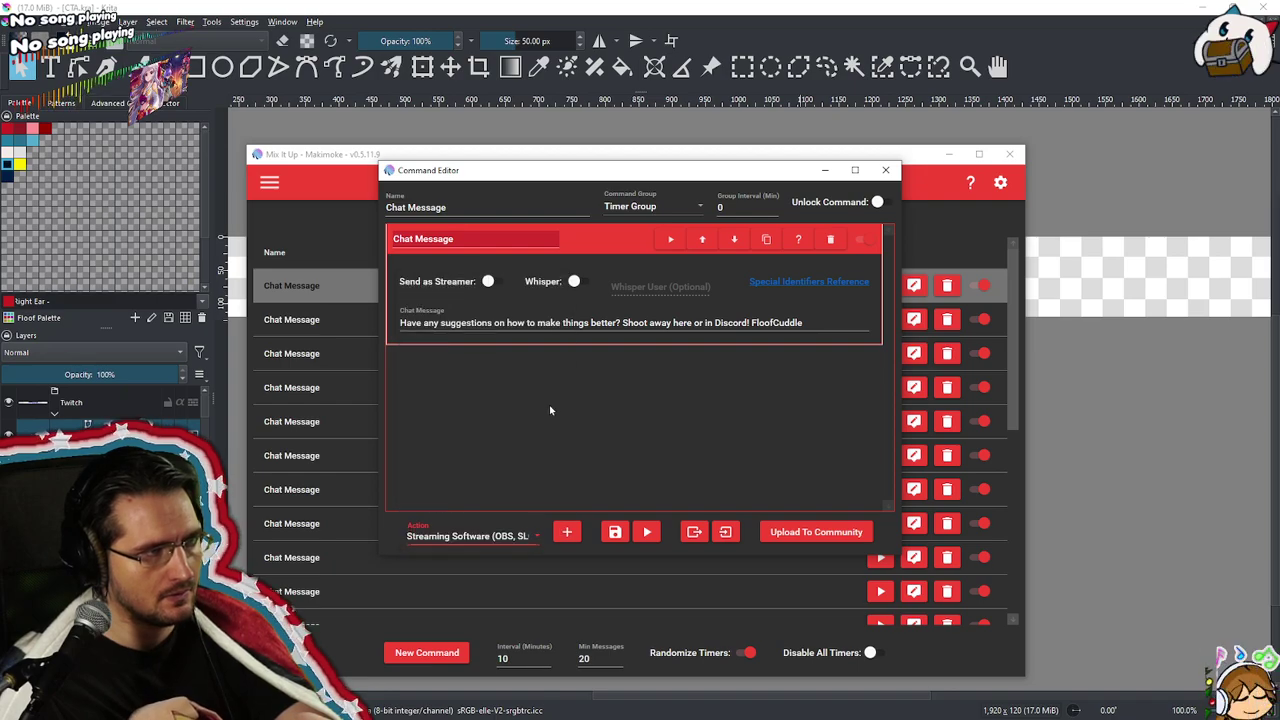
left_click(566, 531)
Configure the suggestions timer's new streaming action to use OBS Studio with Source Visibility
left_click(600, 405)
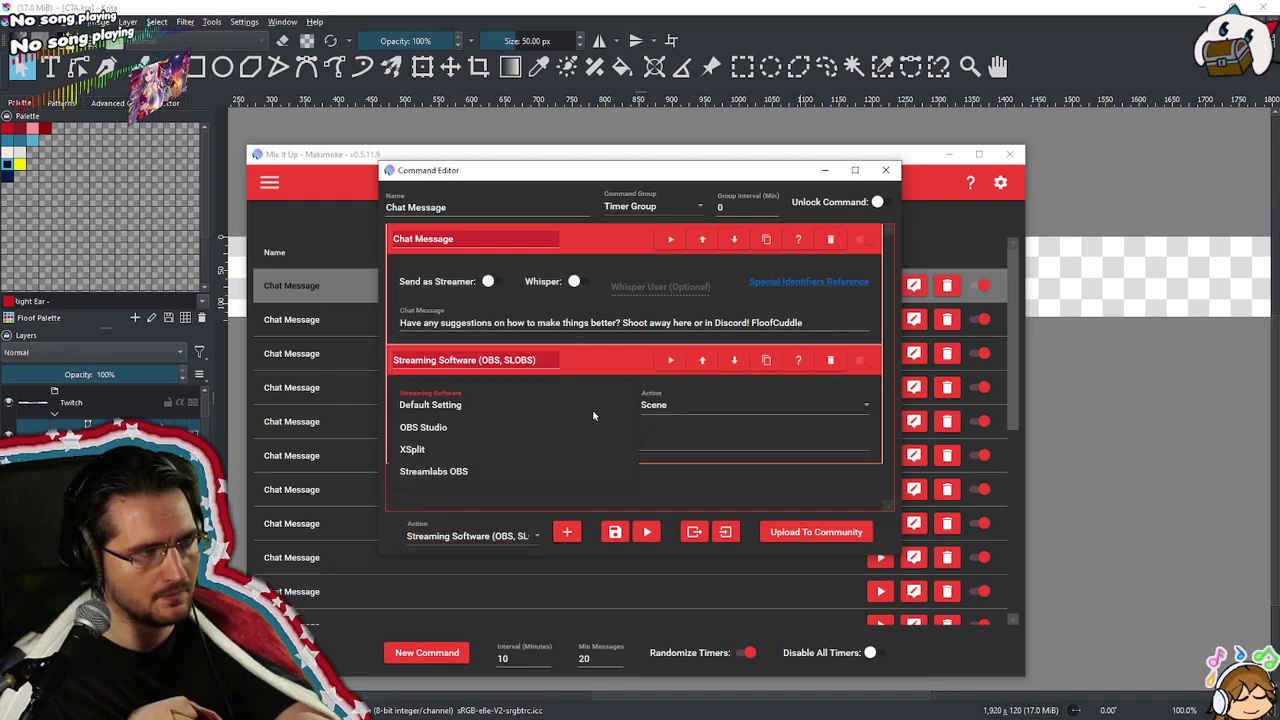
left_click(530, 428)
left_click(745, 408)
left_click(705, 516)
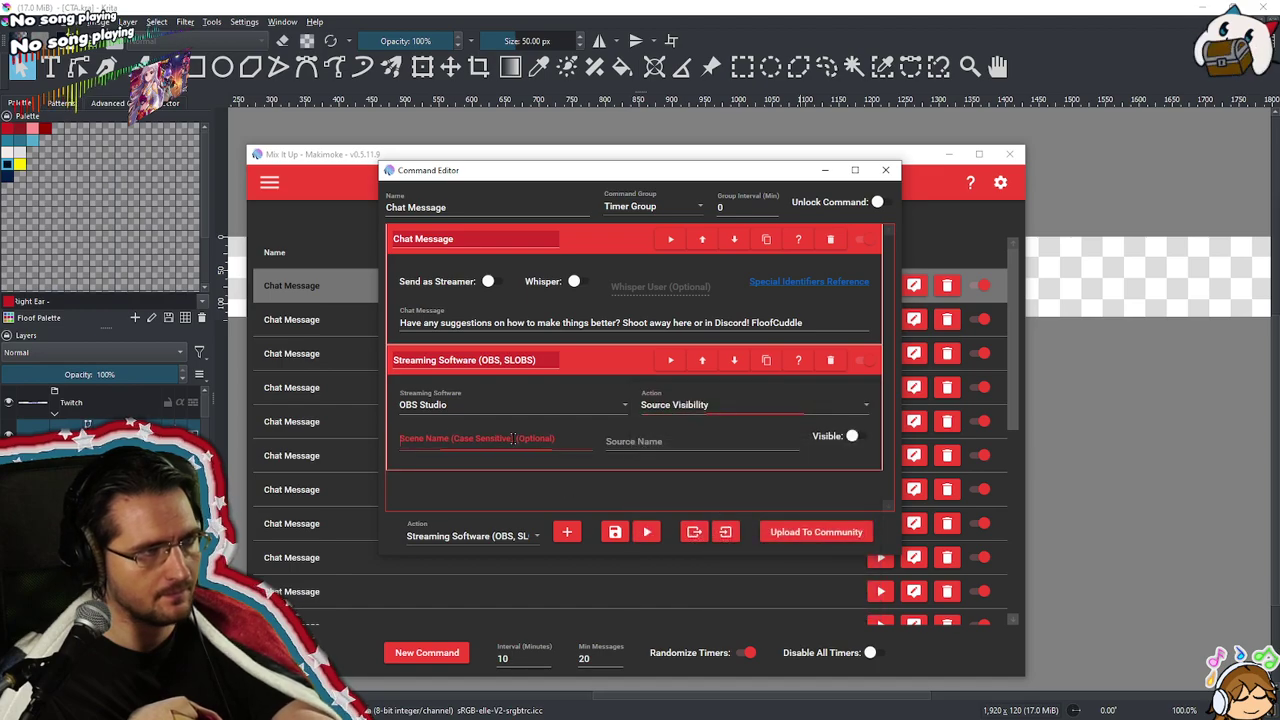
Set the action's scene to "Main Scene" and source to "Discord CTA Test", turn Visible on, and collapse the action
key("Tab")
type("Main Scene")
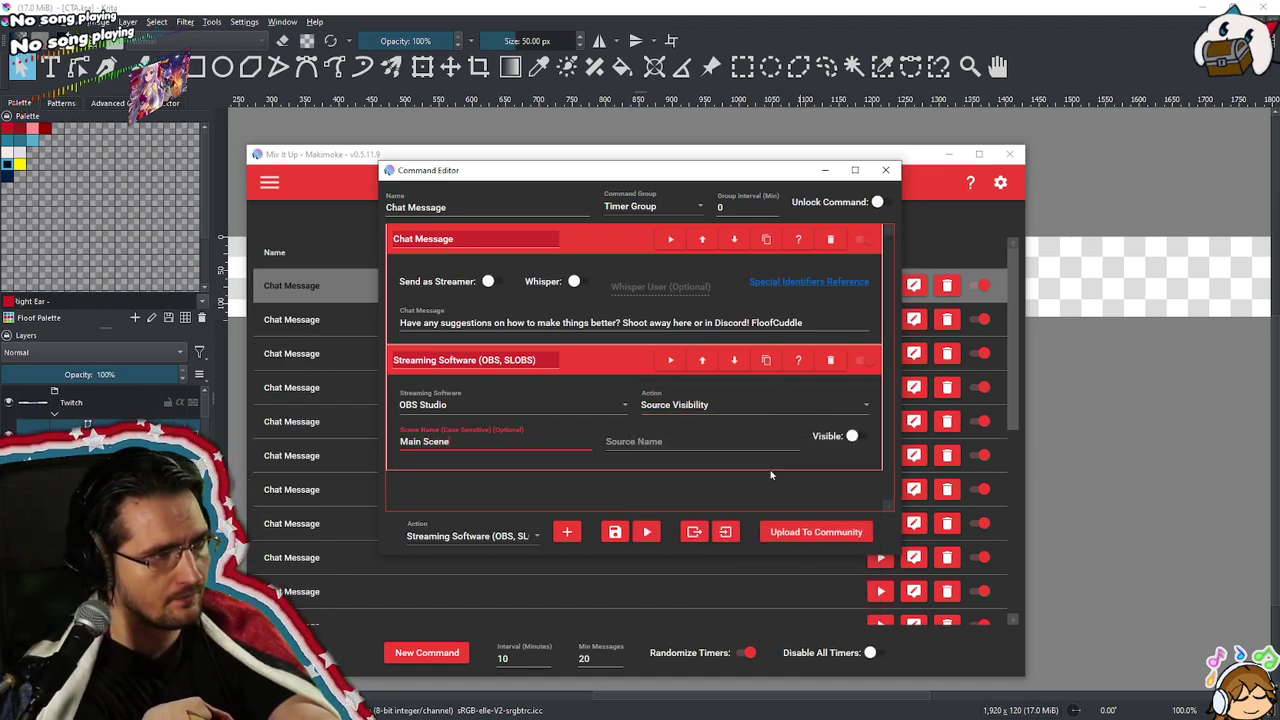
left_click(711, 440)
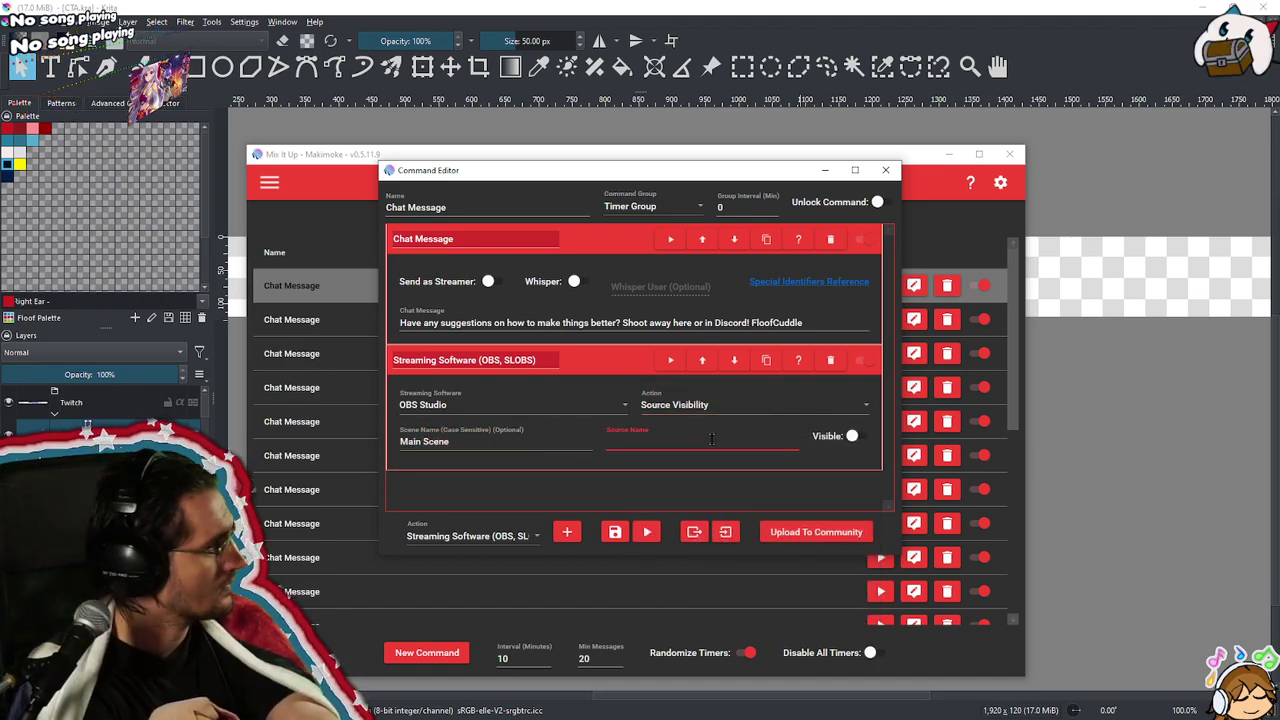
type("Disco")
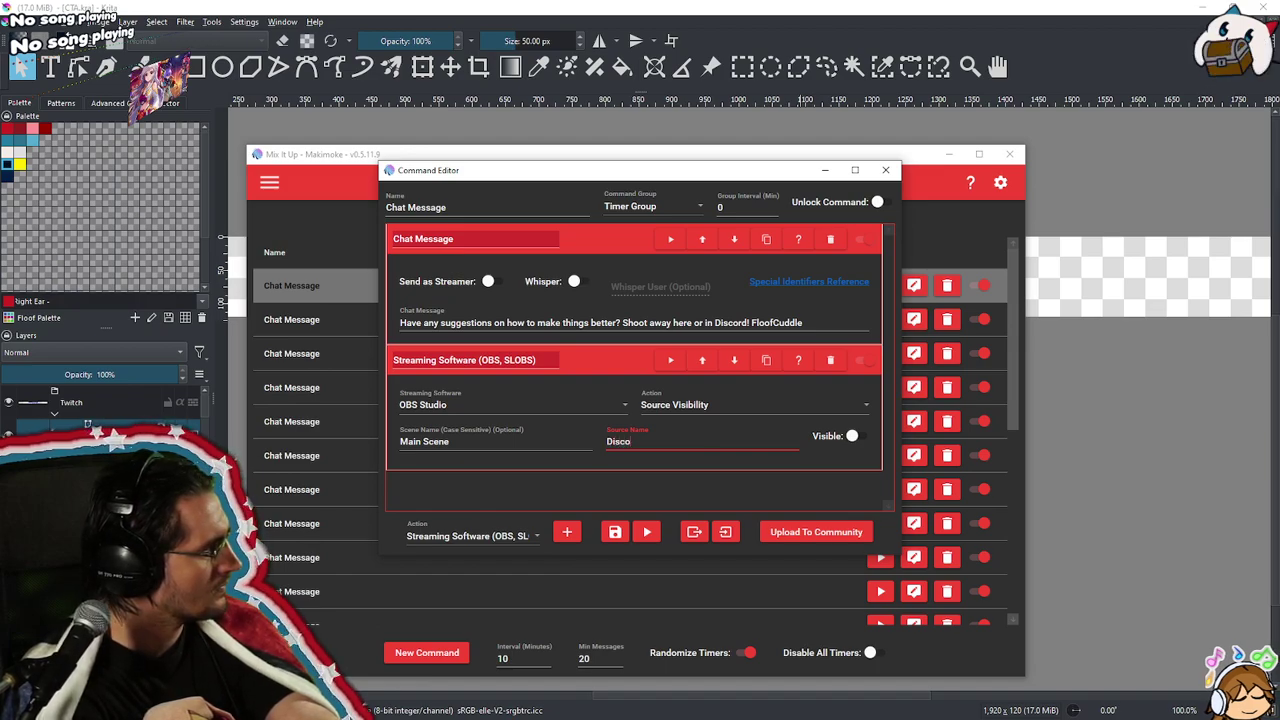
type("rd CT")
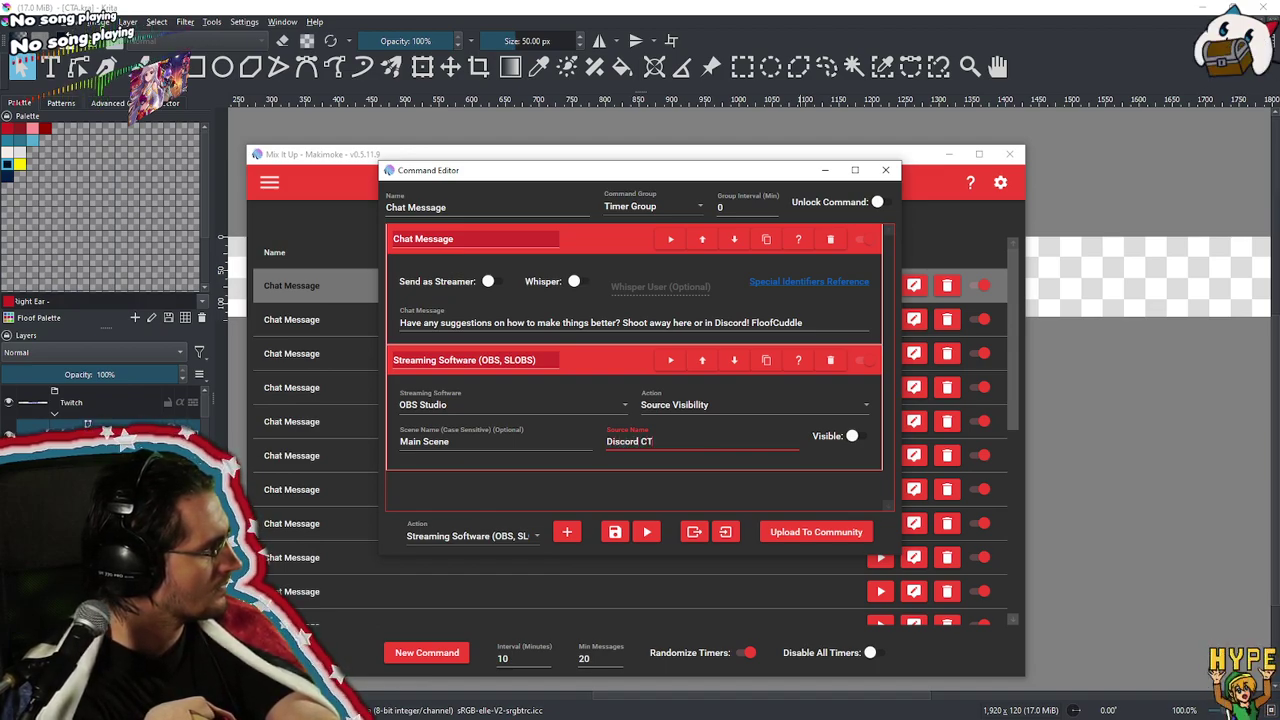
type("A Test")
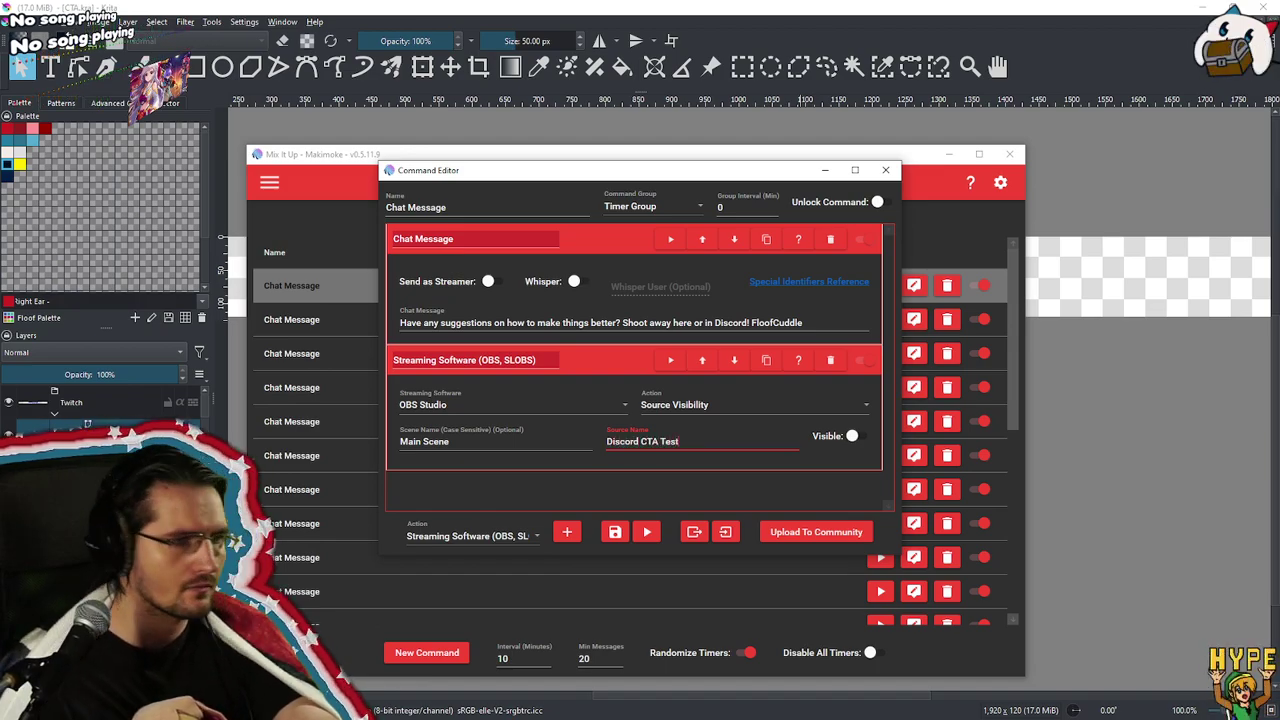
left_click(855, 435)
left_click(530, 360)
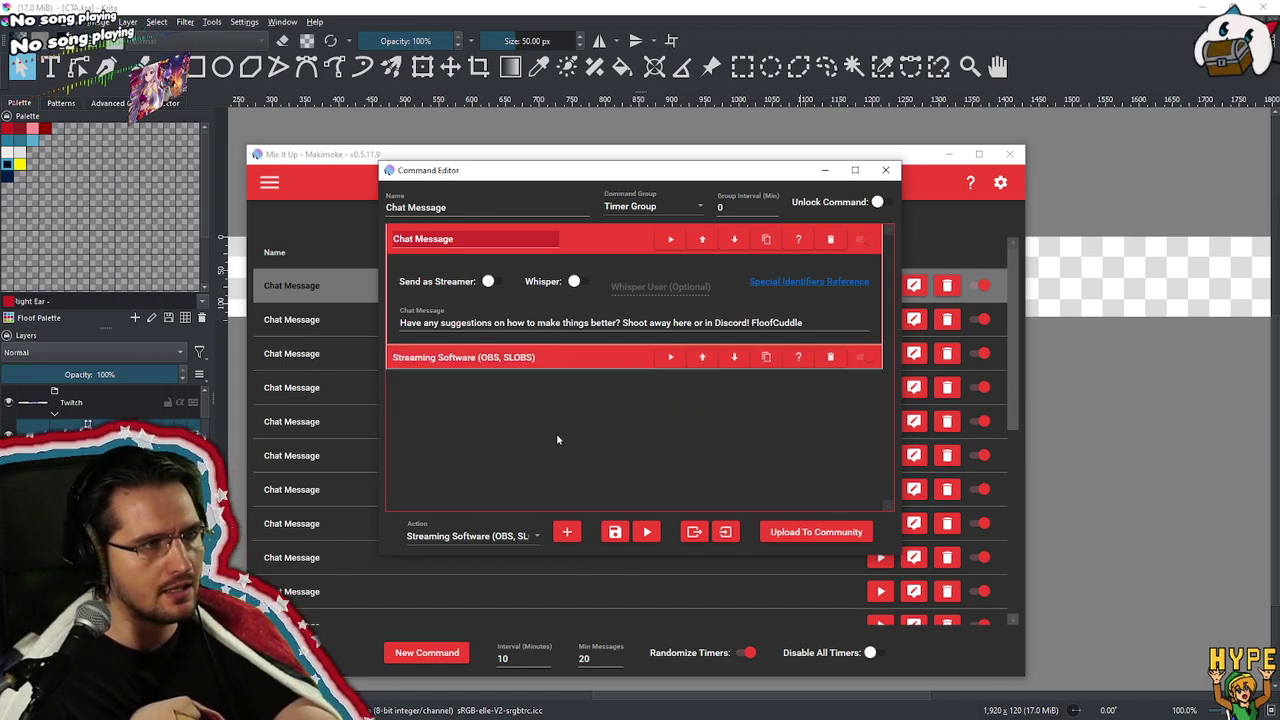
Add a Wait action of 20 seconds after the streaming software action in the suggestions timer
left_click(517, 536)
scroll(467, 420, "up", 3)
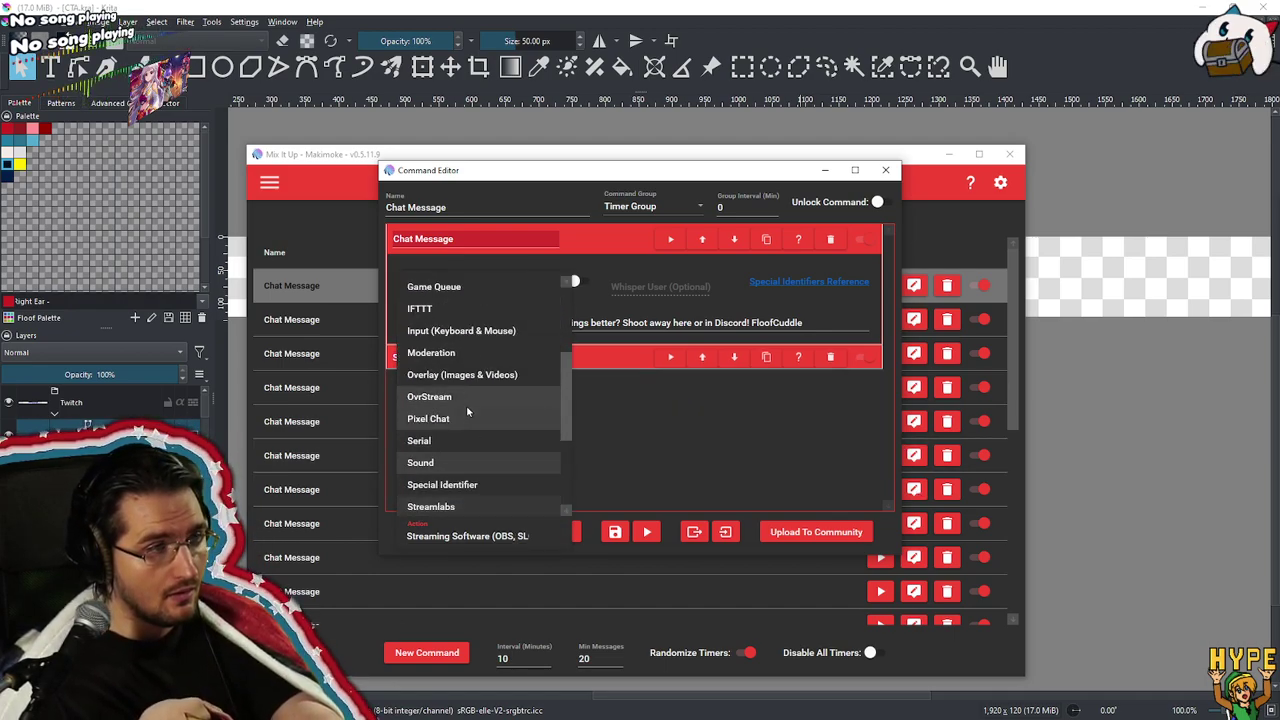
scroll(467, 412, "up", 1)
scroll(468, 415, "down", 2)
scroll(470, 418, "up", 3)
scroll(472, 420, "down", 3)
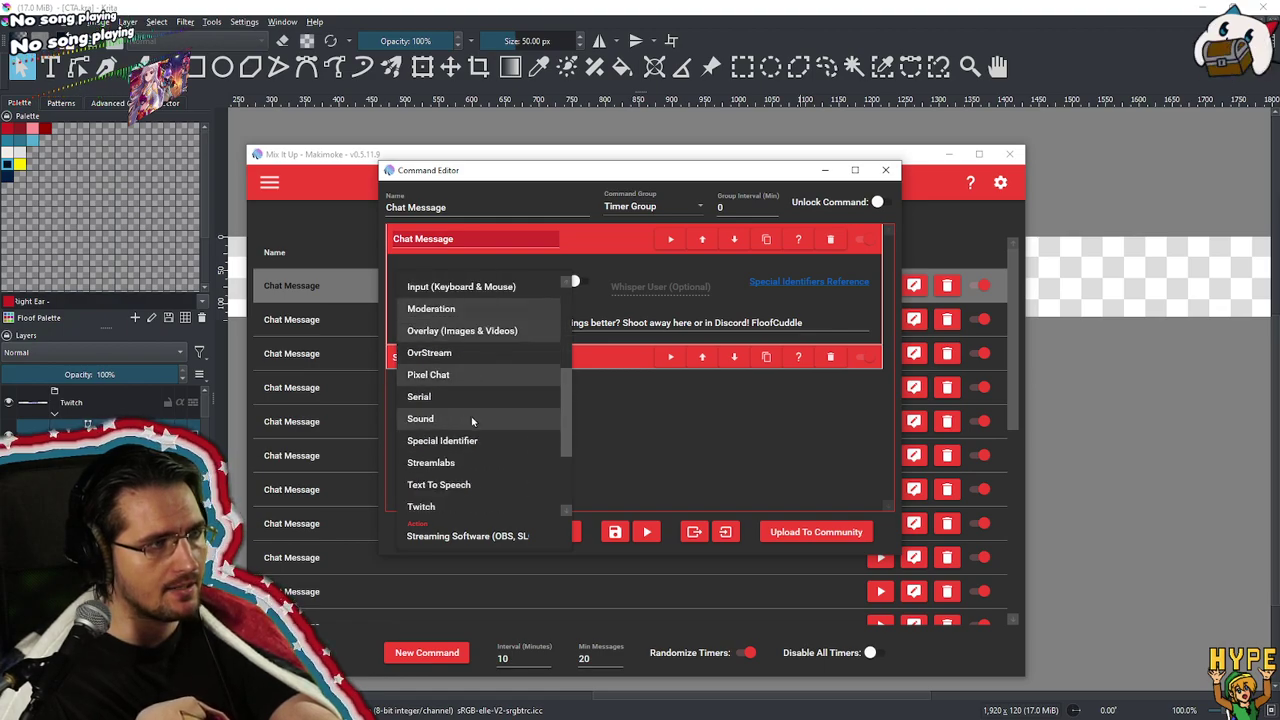
scroll(472, 430, "down", 3)
left_click(430, 462)
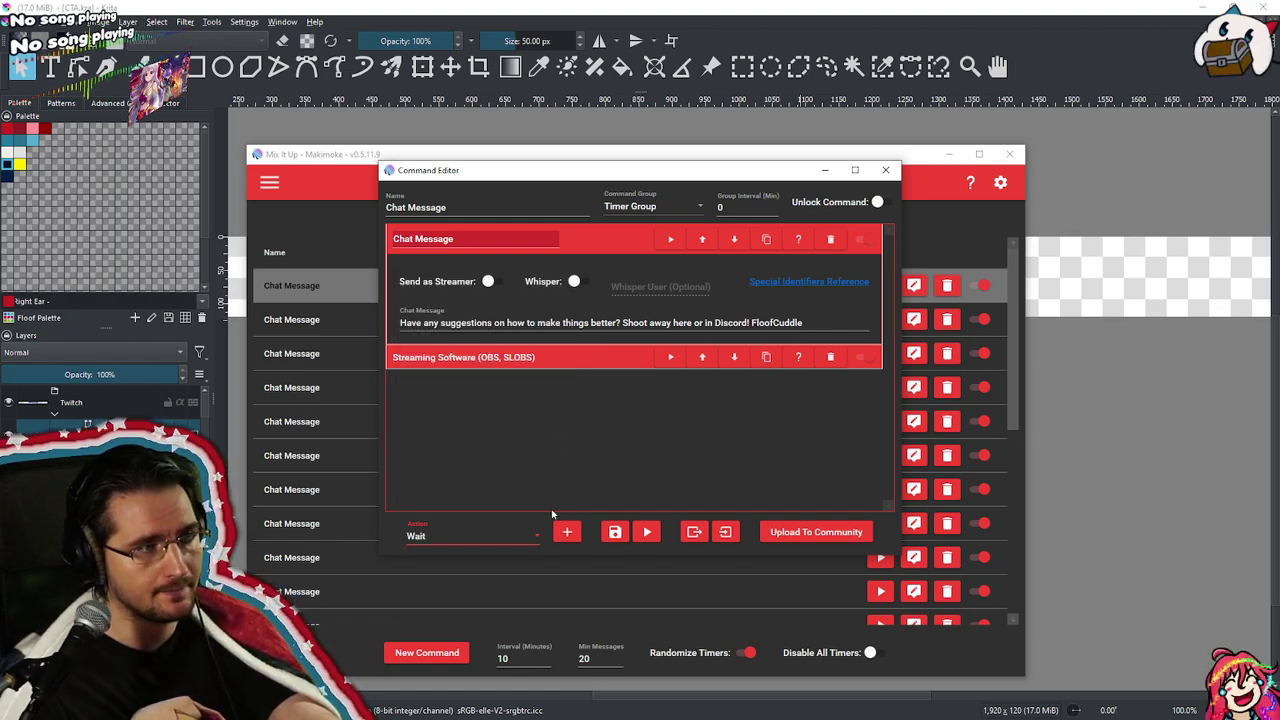
left_click(565, 532)
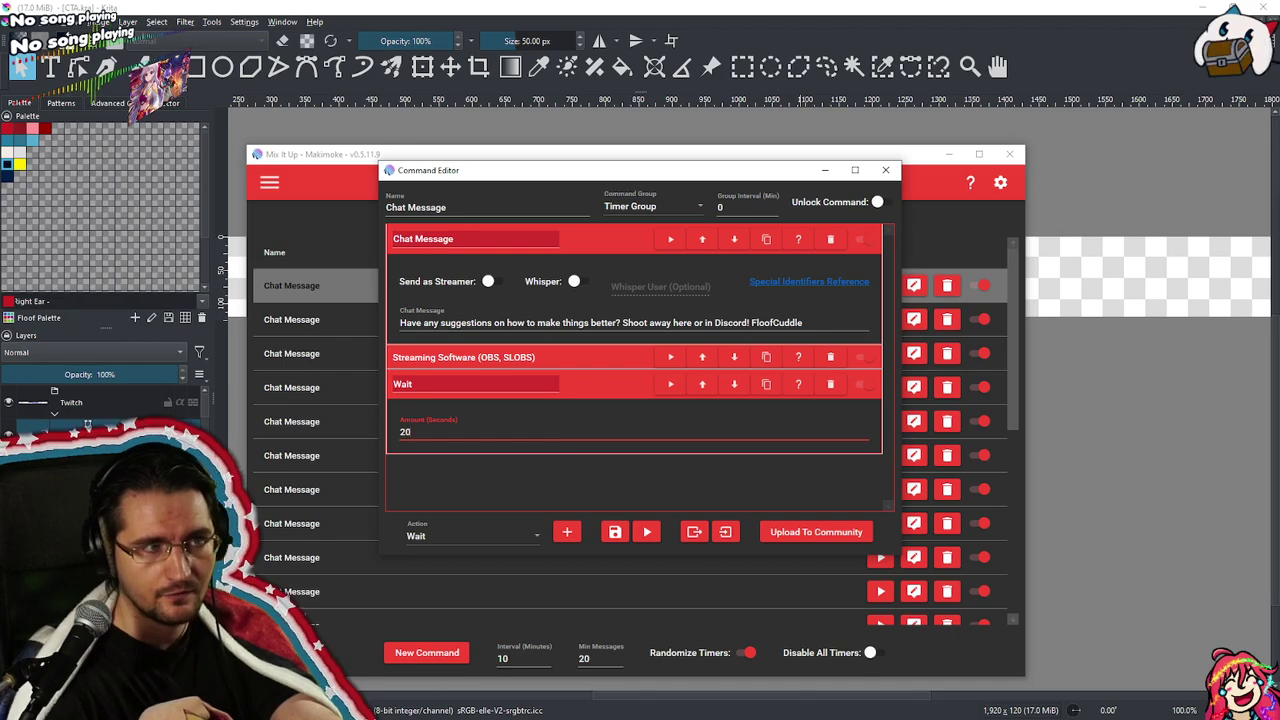
Duplicate the streaming software action so the copy follows the Wait action, check the copy, and collapse both it and the Wait action
left_click(766, 357)
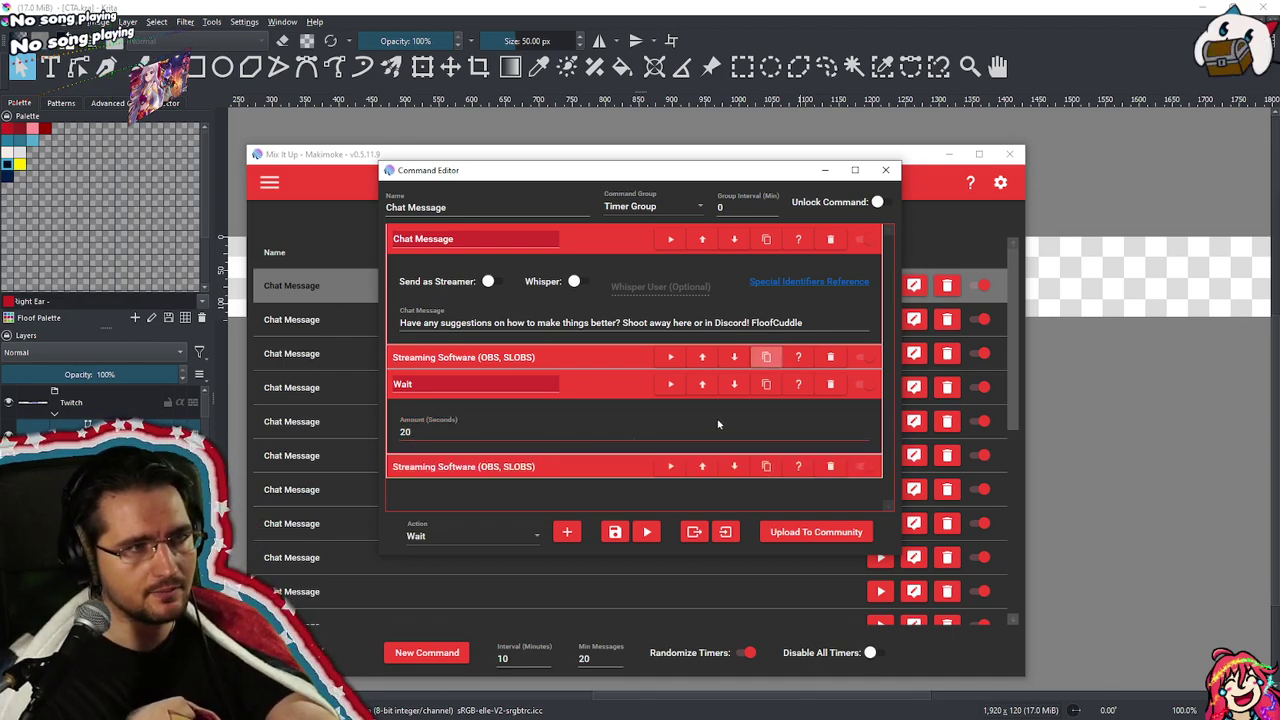
left_click(630, 466)
left_click(616, 404)
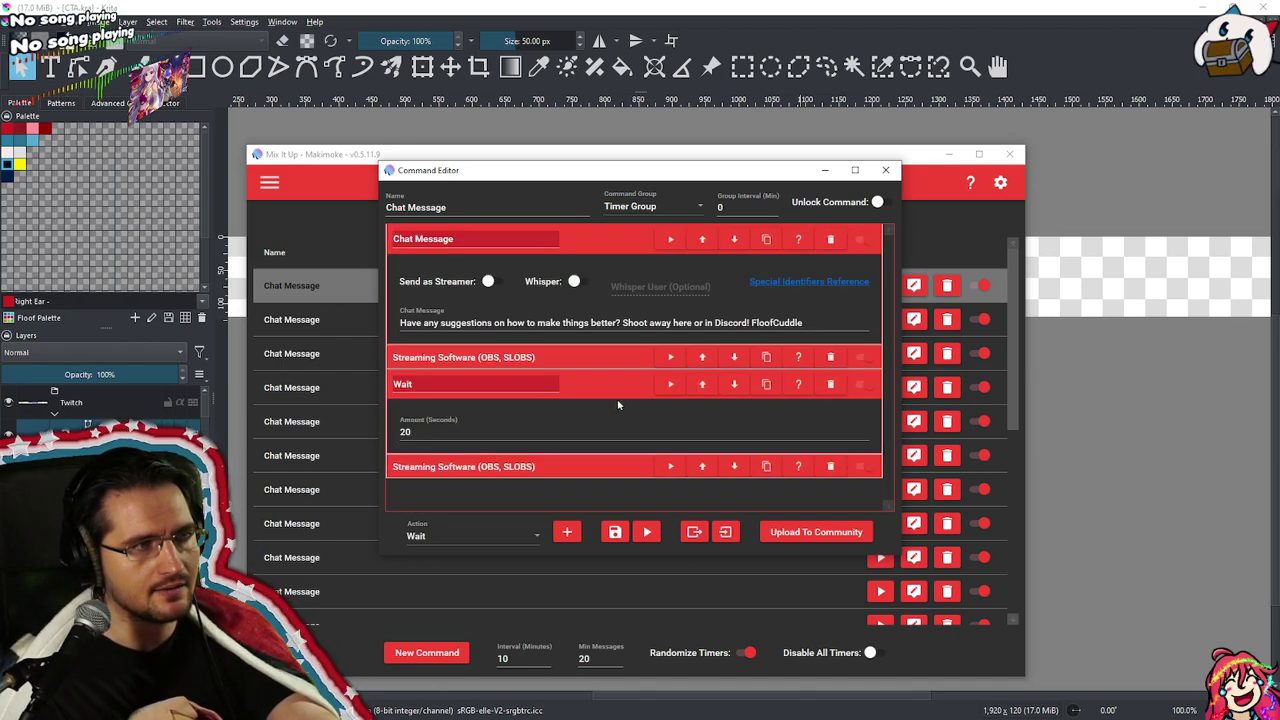
left_click(605, 382)
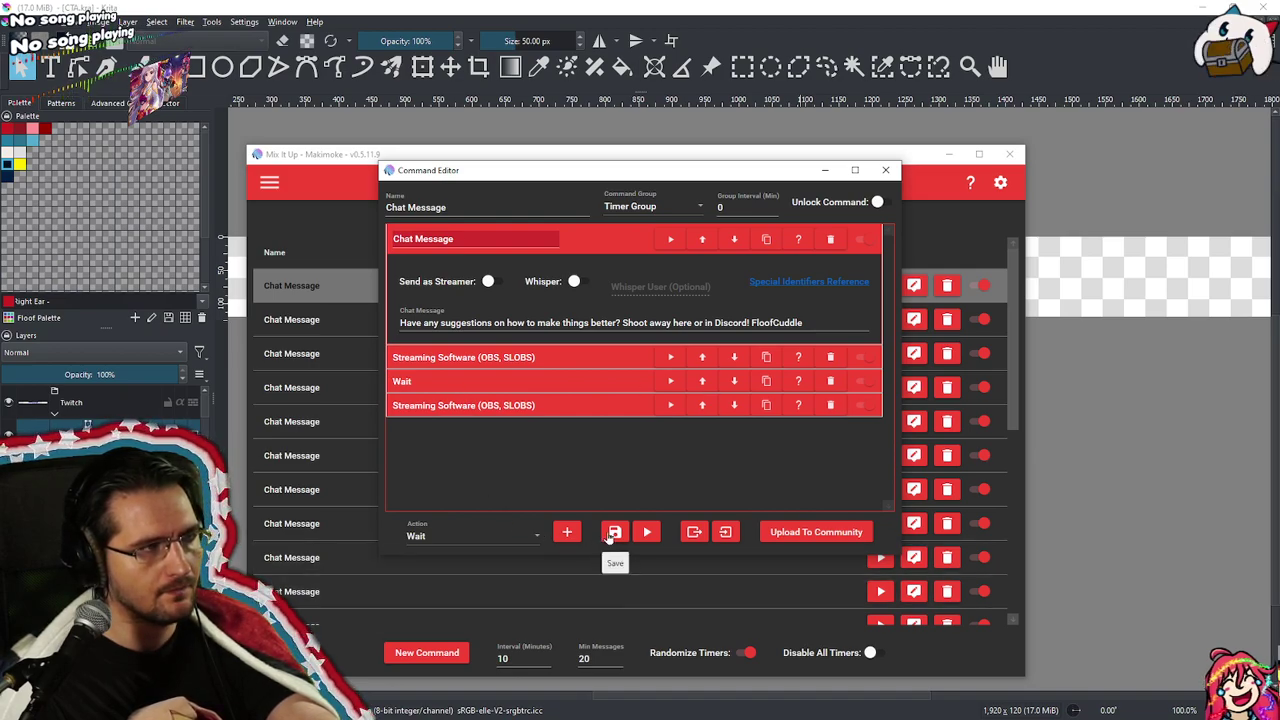
Rename the suggestions timer command "Suggestion Message" and save it
left_click(422, 207)
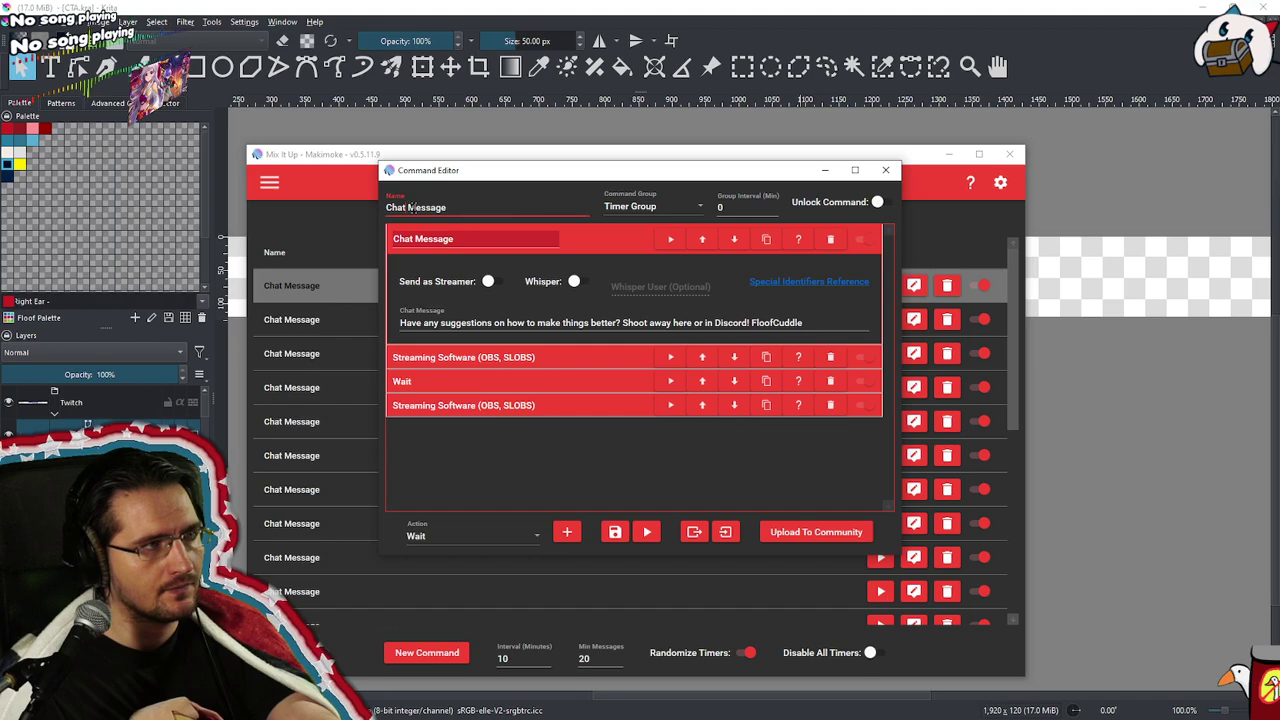
key("ctrl+a")
type("Su")
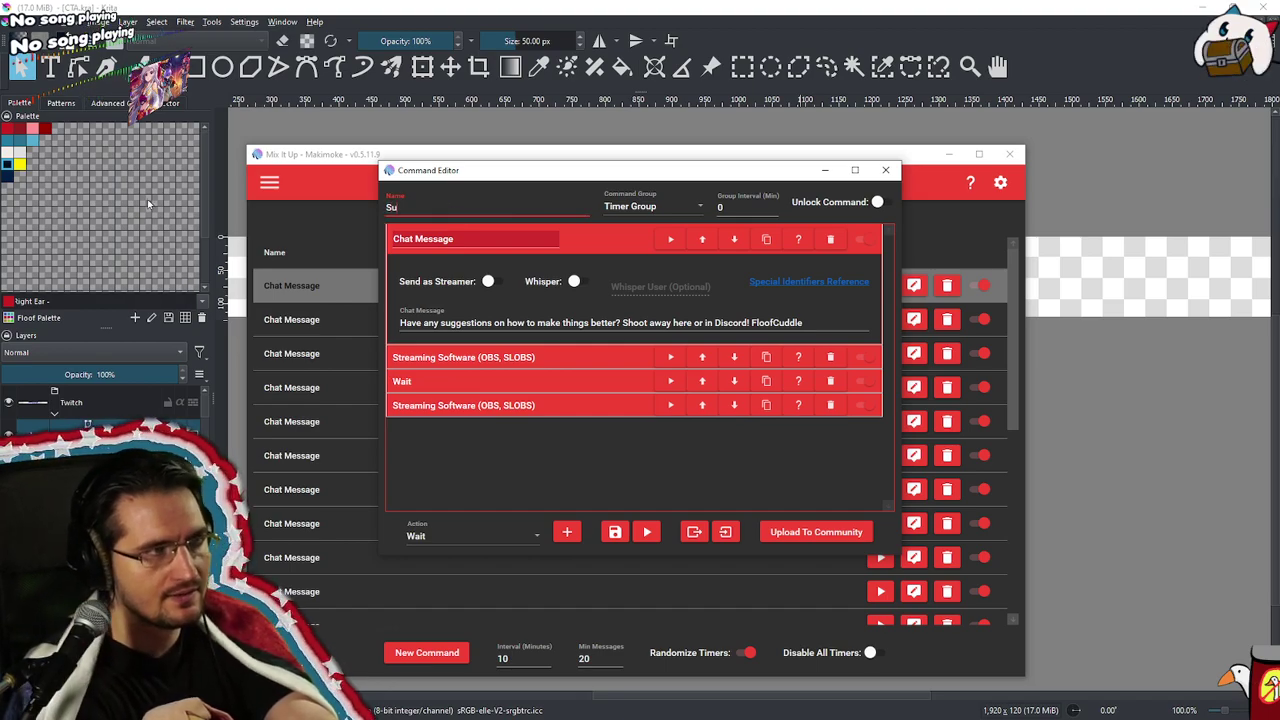
type("ggestion Message")
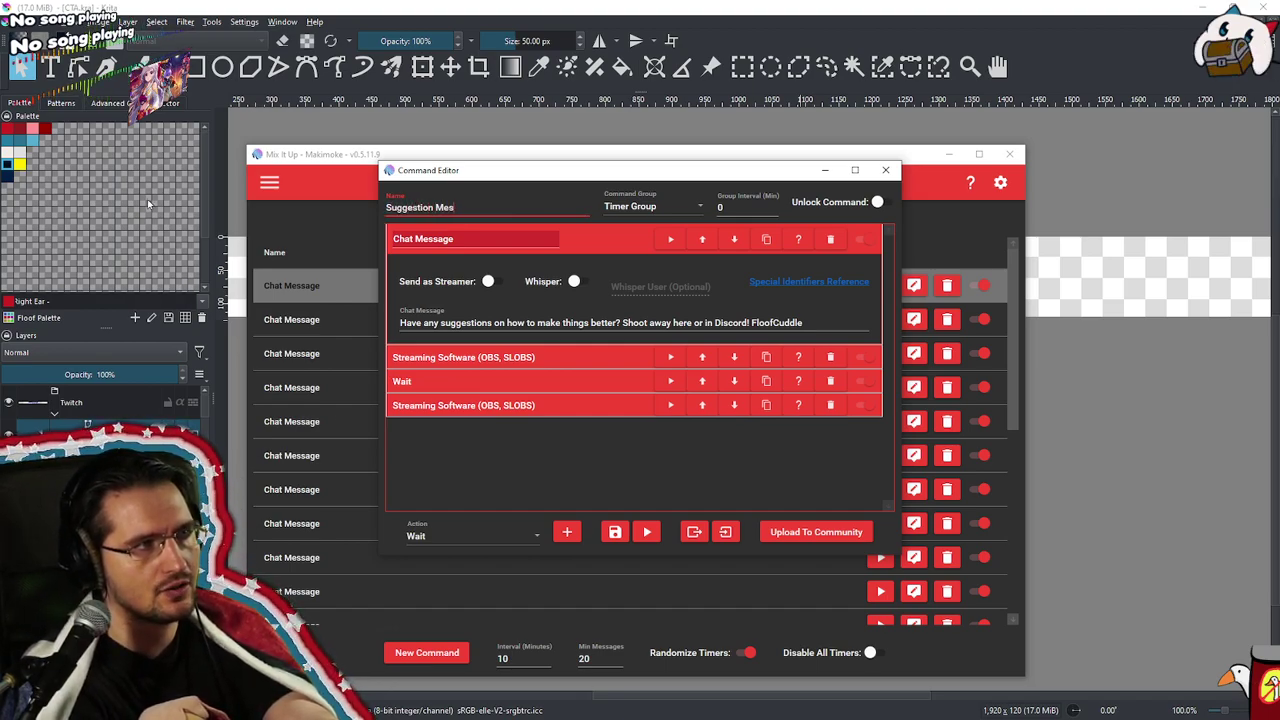
left_click(614, 531)
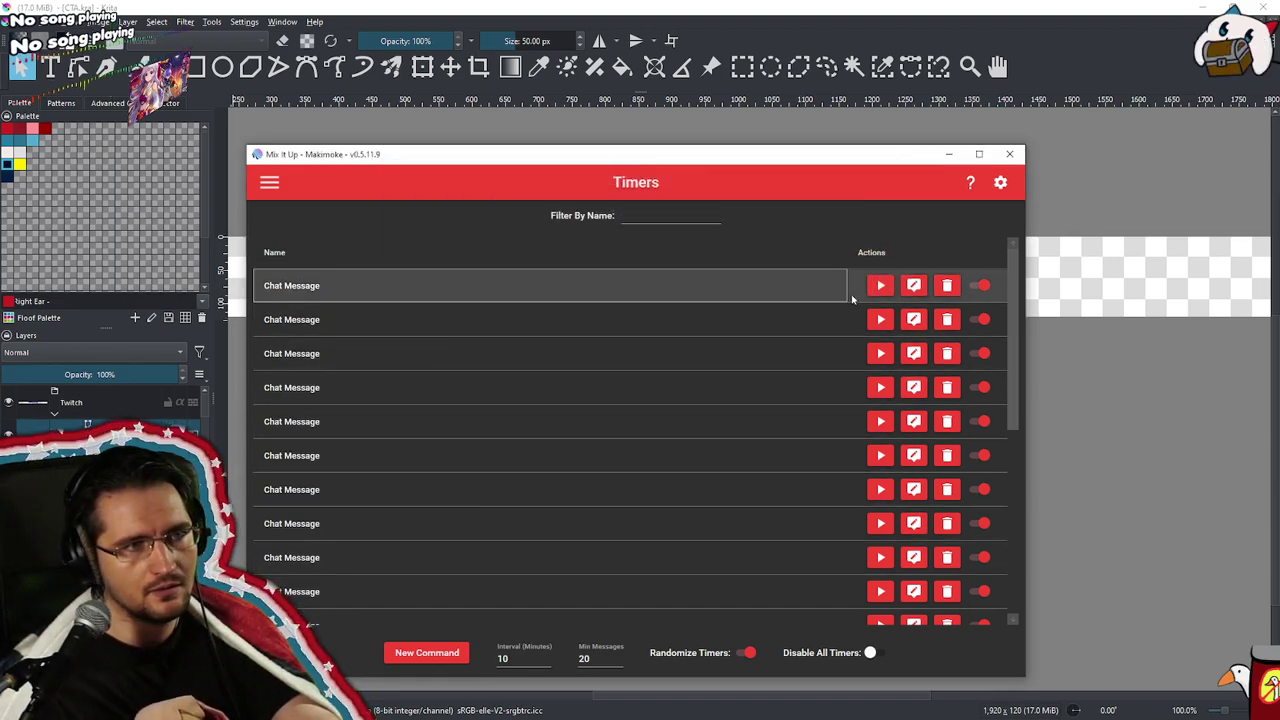
Open the first remaining Chat Message timer, review its merch text, rename the command "Merch Message" and save it
left_click(914, 285)
left_click(617, 238)
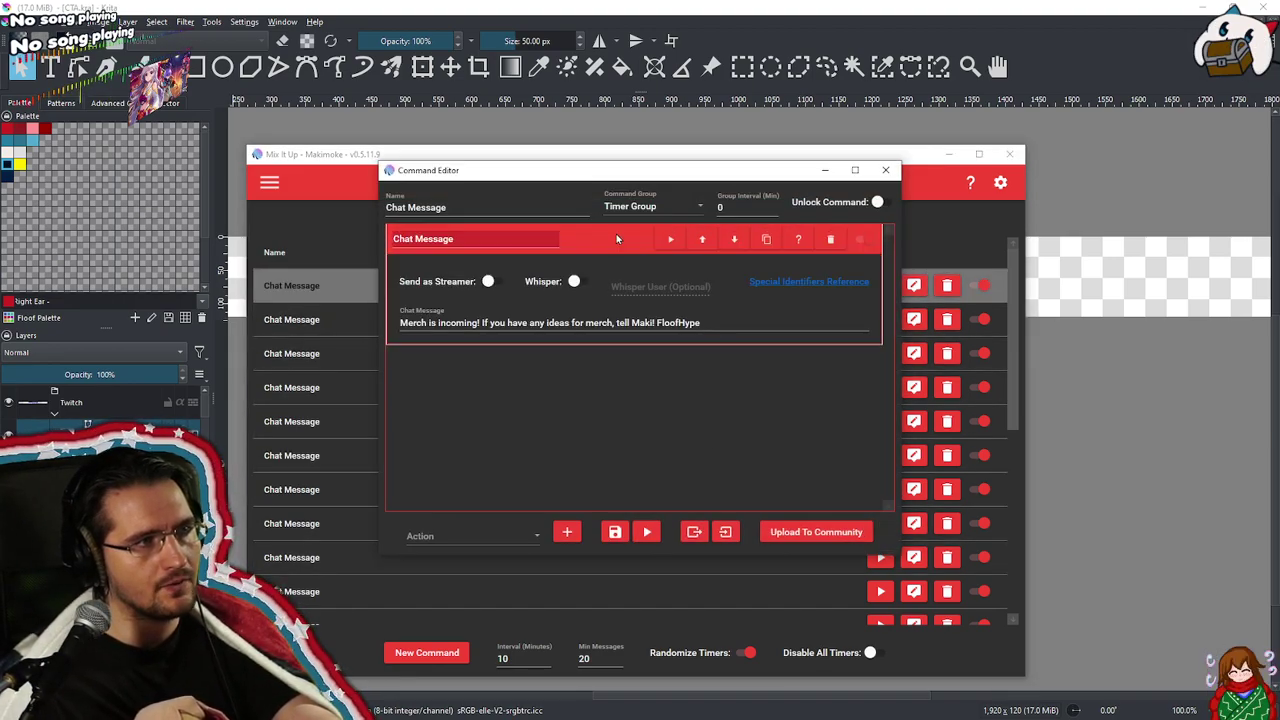
double_click(398, 207)
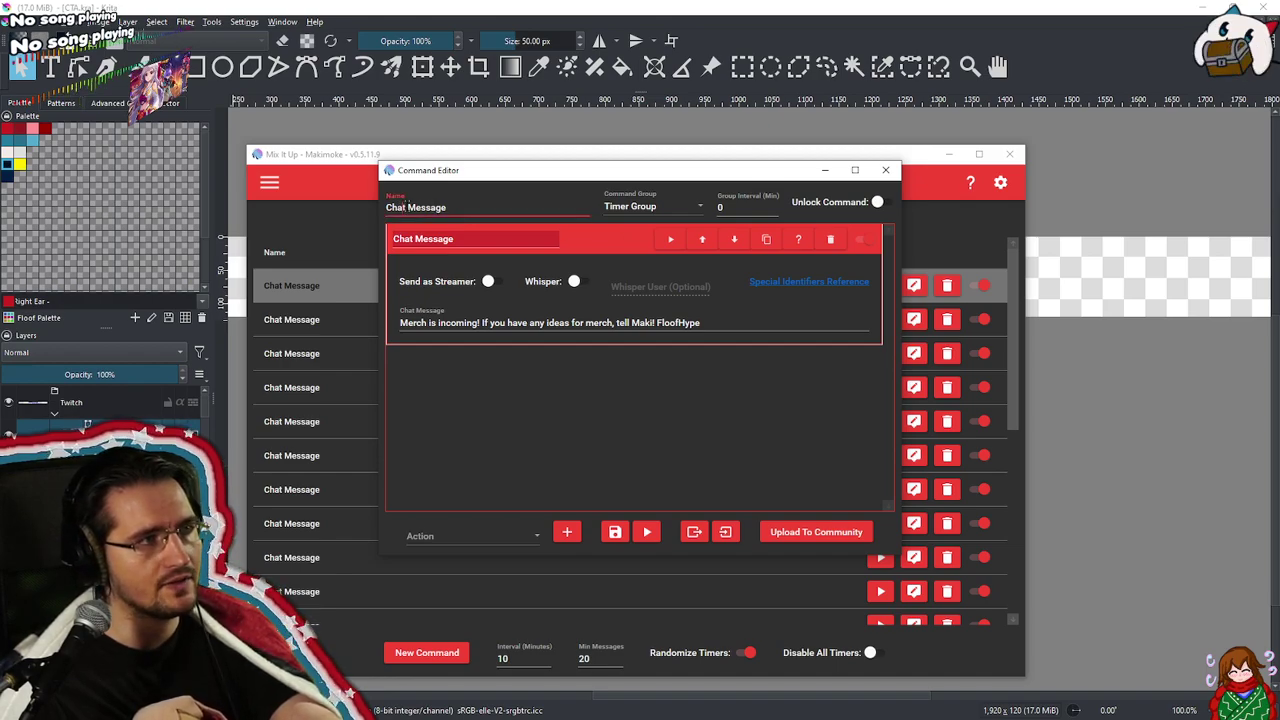
type("Merch")
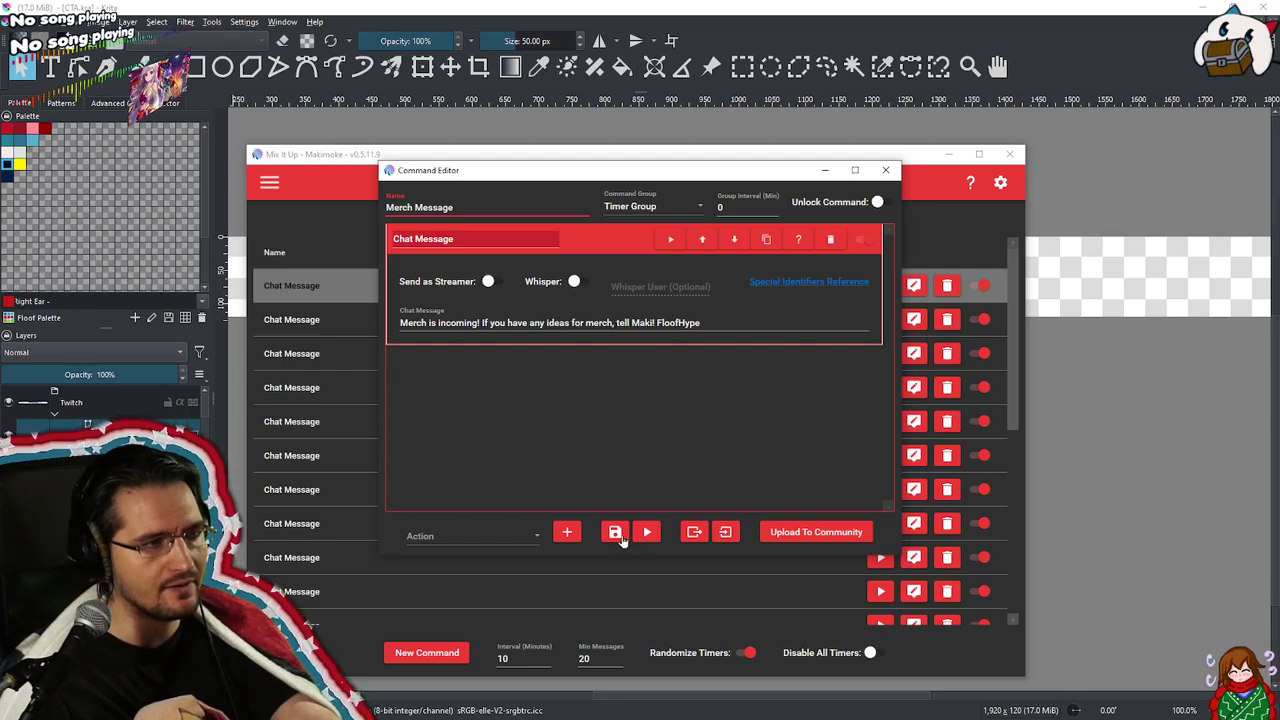
left_click(615, 531)
left_click(604, 301)
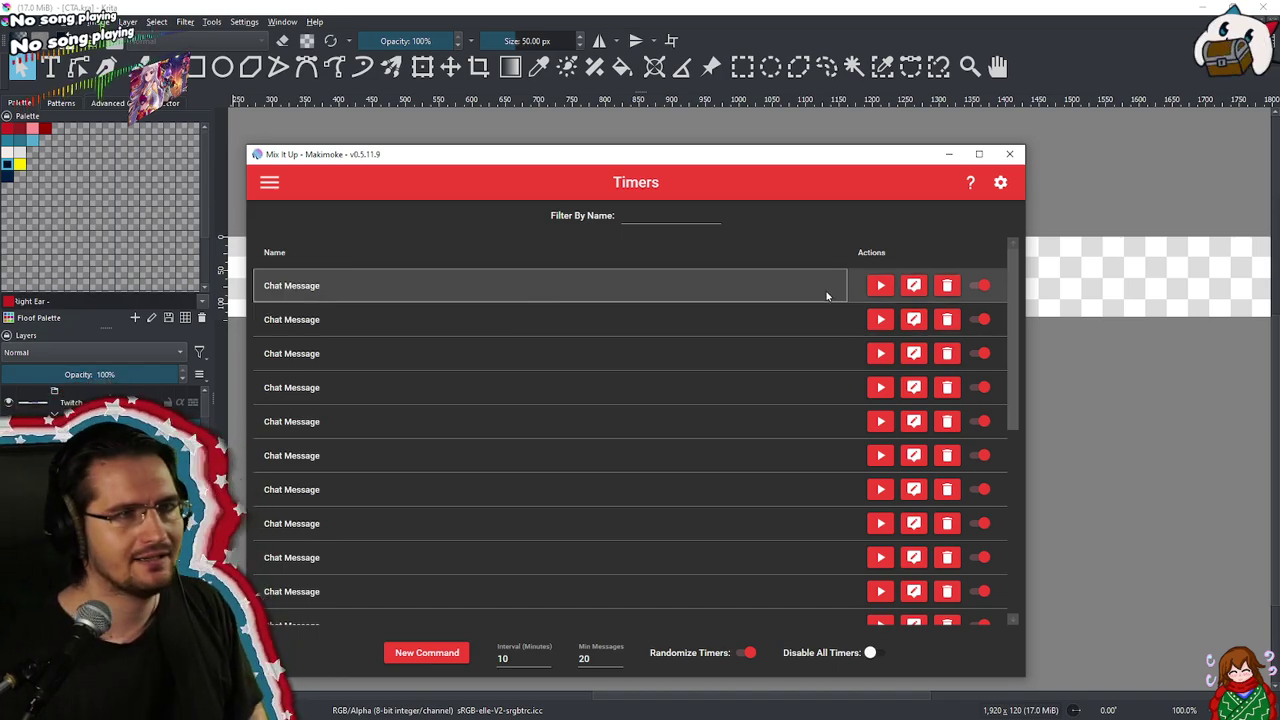
Open the next Chat Message timer, review its text about clipping funny moments, rename the command "Clip Message" and save it
left_click(912, 285)
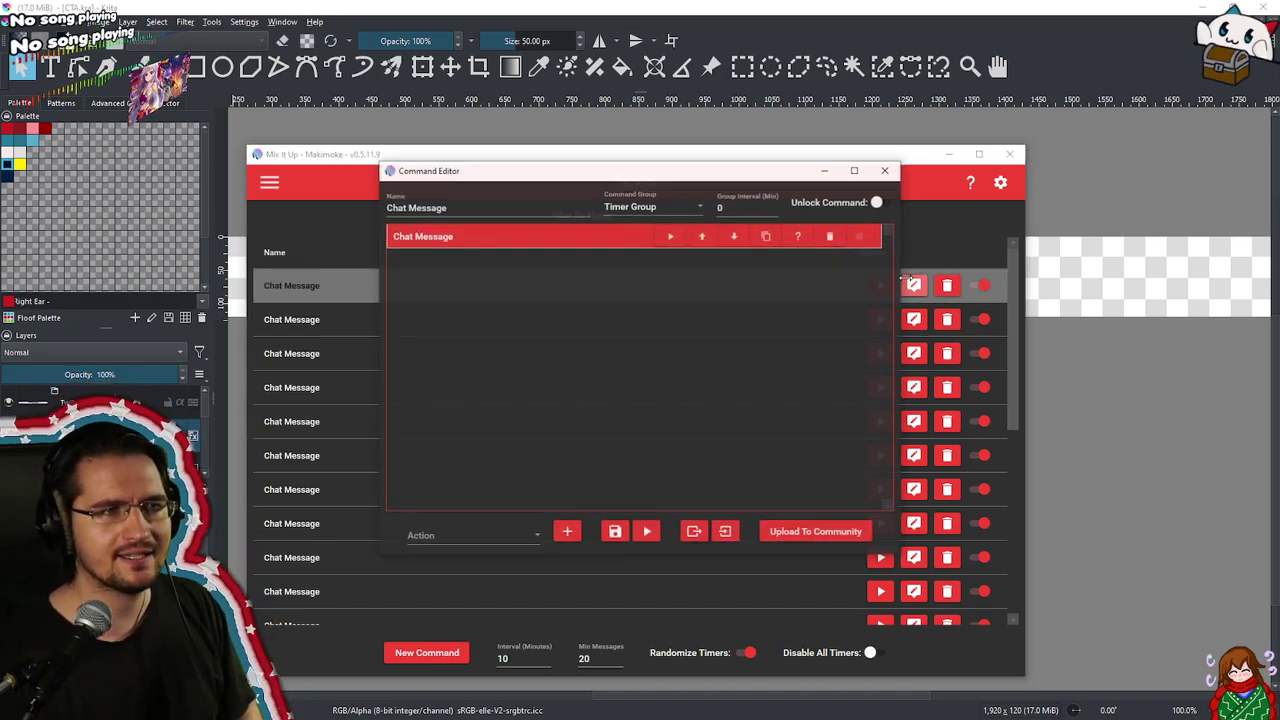
left_click(467, 236)
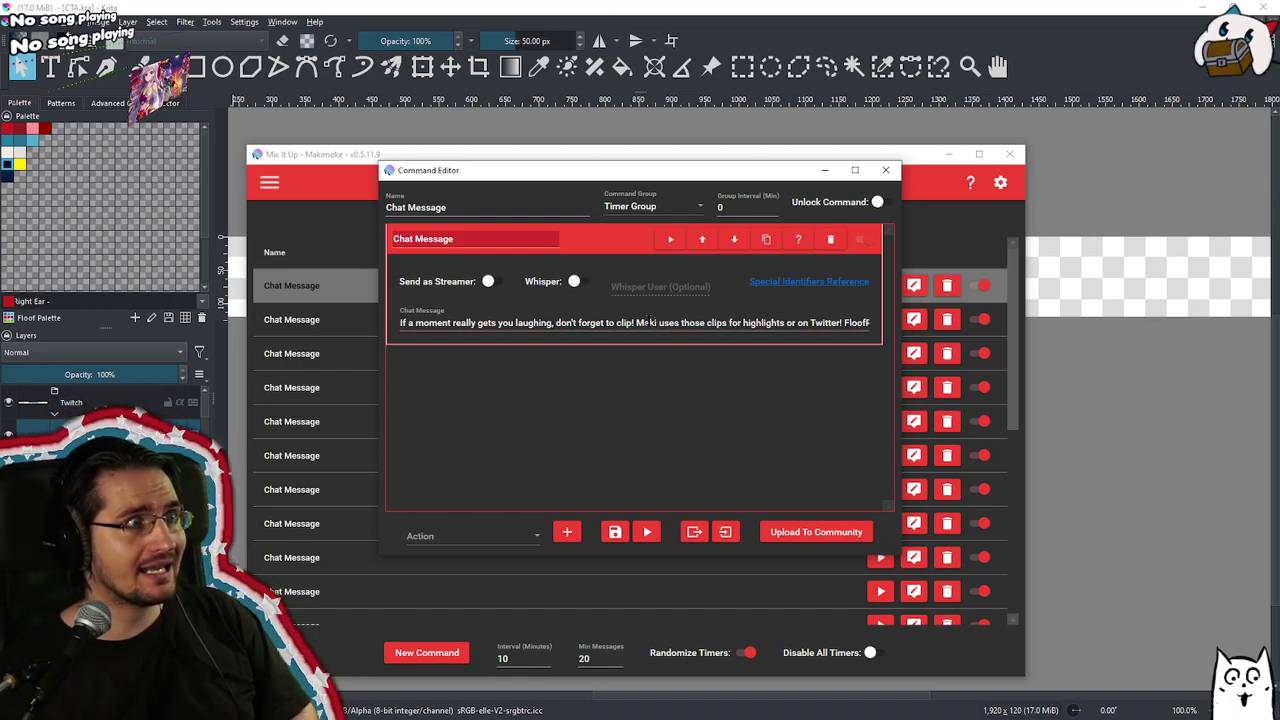
left_click(408, 200)
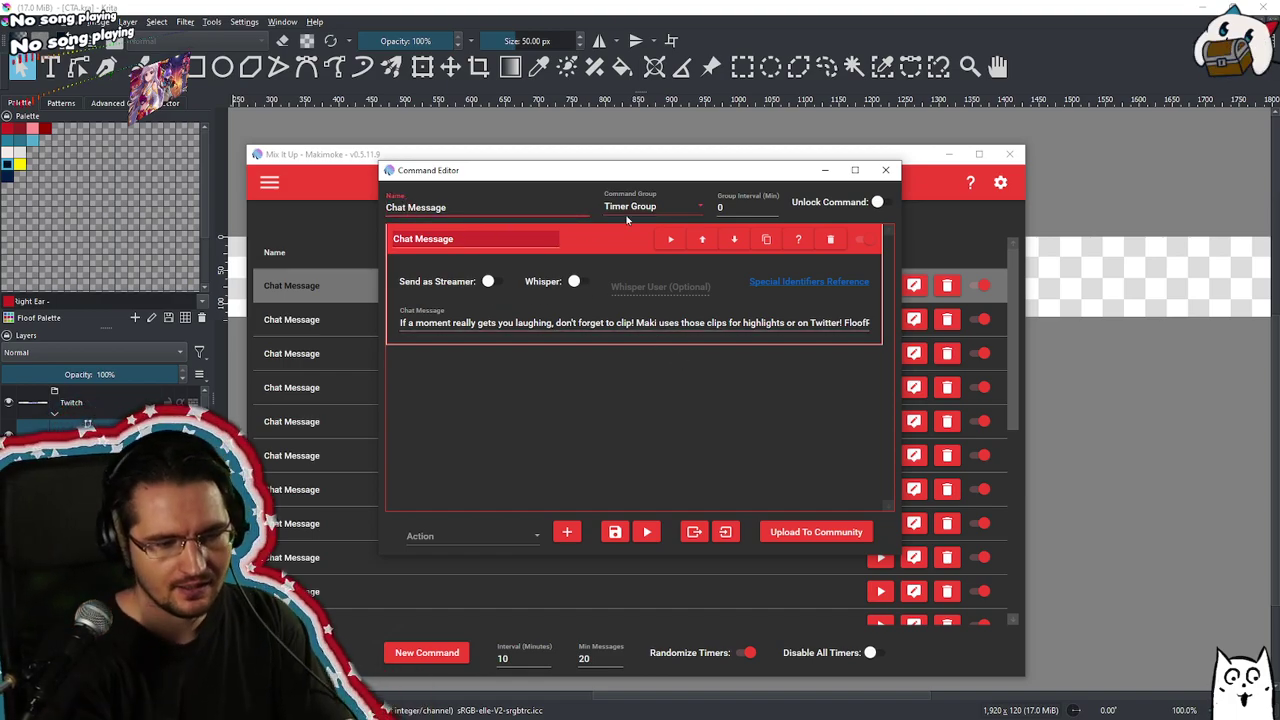
key("BackSpace")
key("BackSpace")
key("BackSpace")
type("lip")
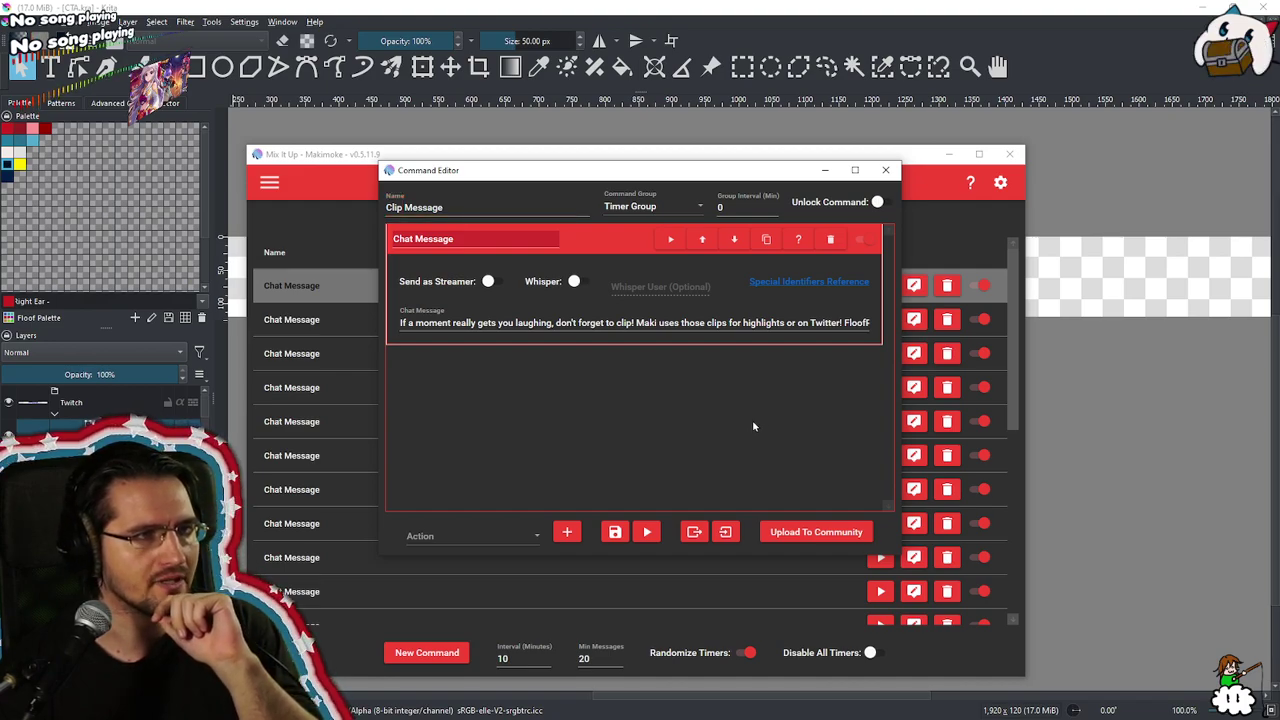
left_click(613, 534)
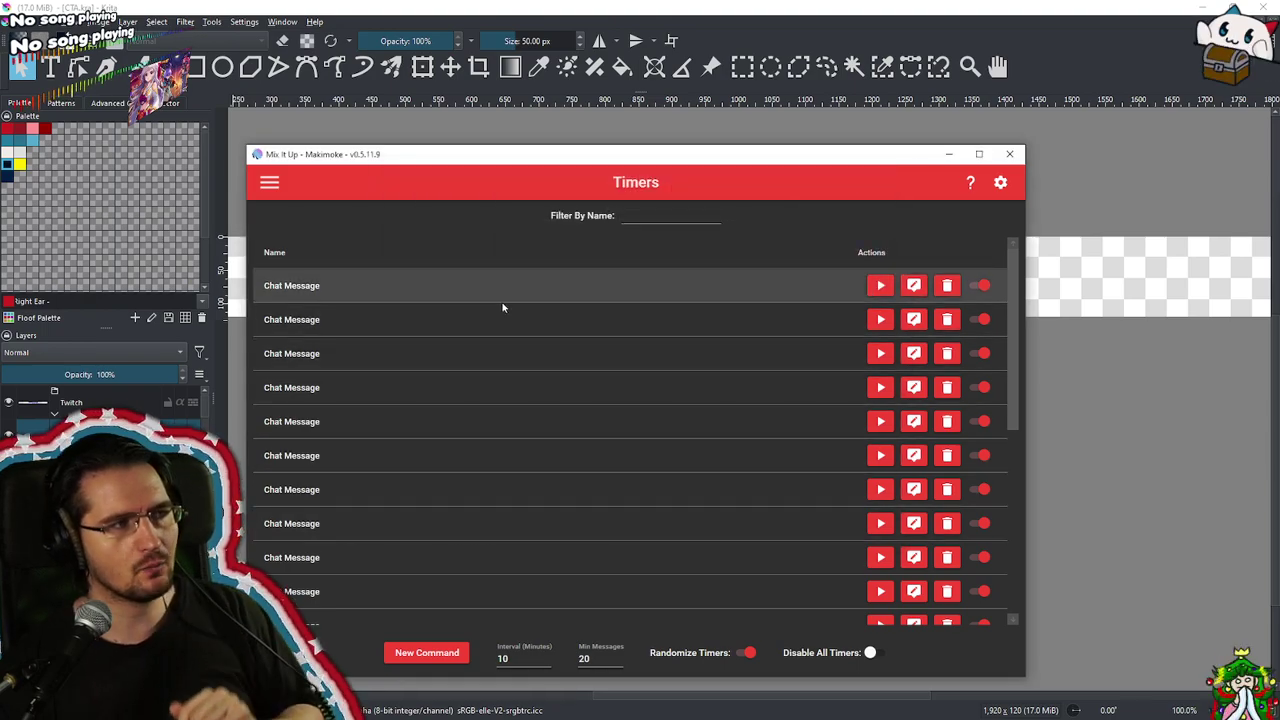
Open the next Chat Message timer, review its !lurk command text, rename the command "Lurk Message" and save it
left_click(913, 286)
left_click(529, 238)
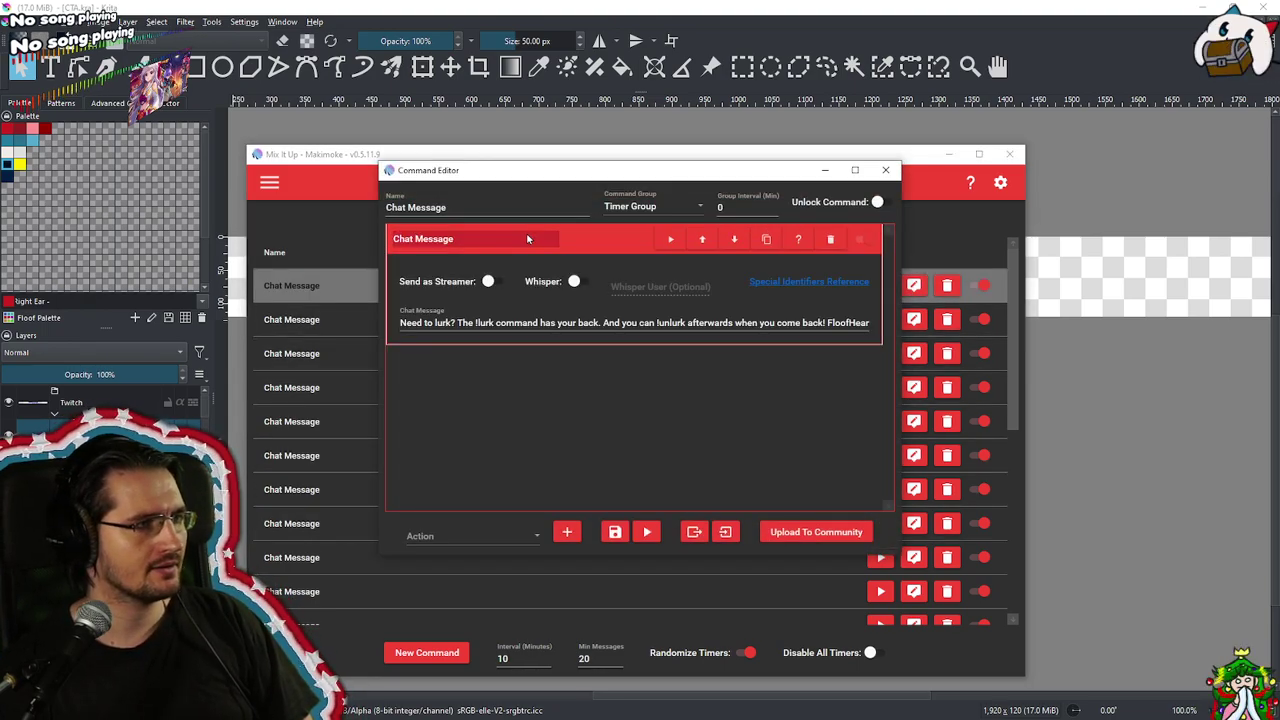
mouse_move(592, 323)
left_mouse_down()
mouse_move(878, 334)
mouse_move(400, 323)
mouse_move(579, 323)
left_mouse_up()
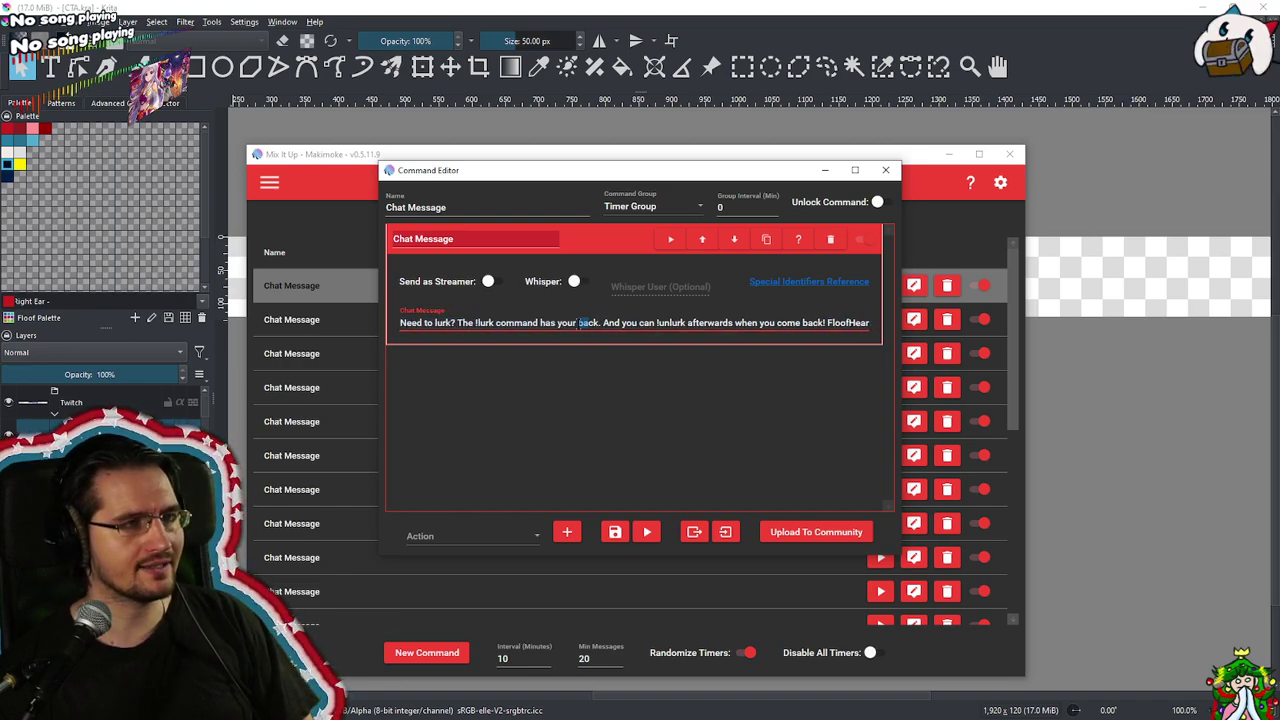
left_click(652, 430)
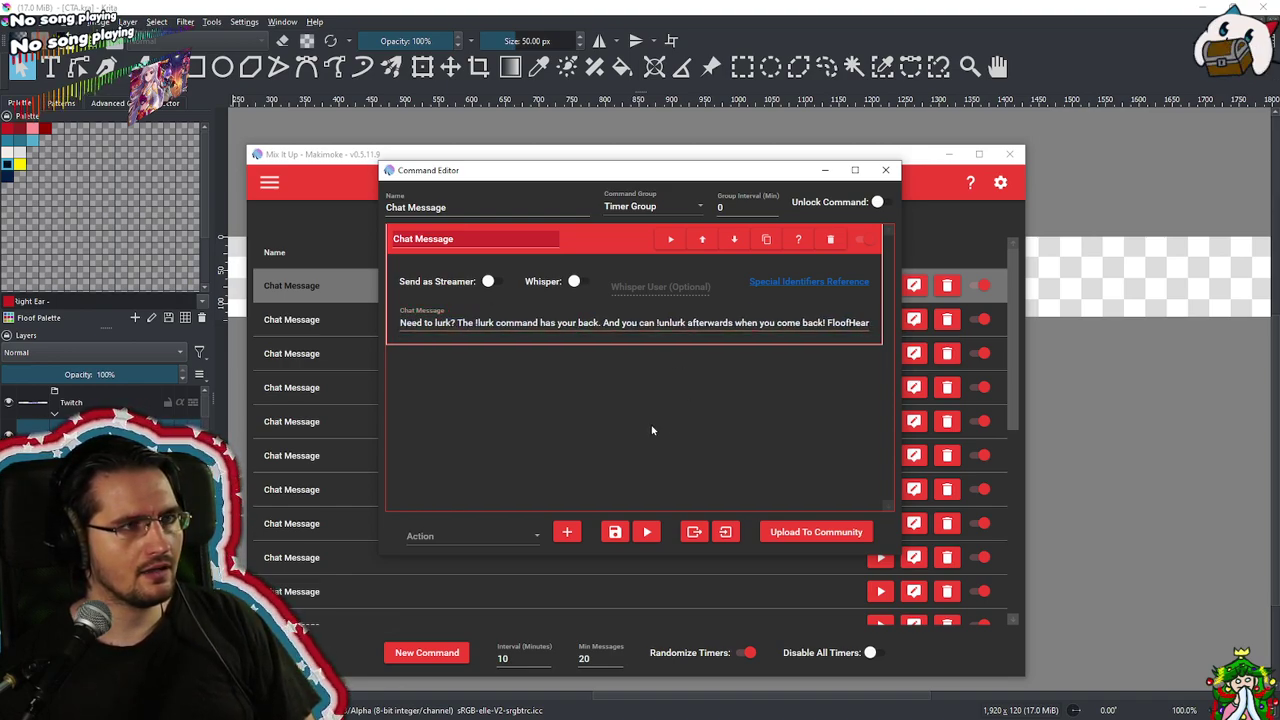
double_click(396, 207)
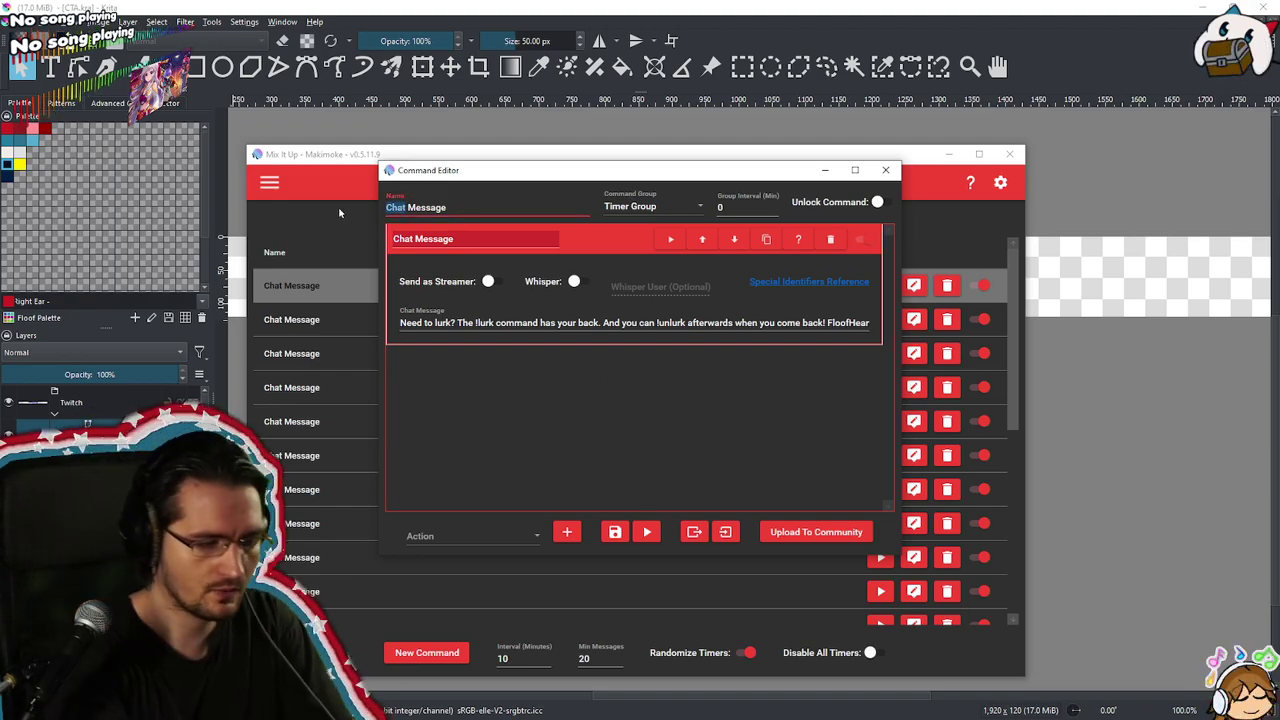
type("Lurk")
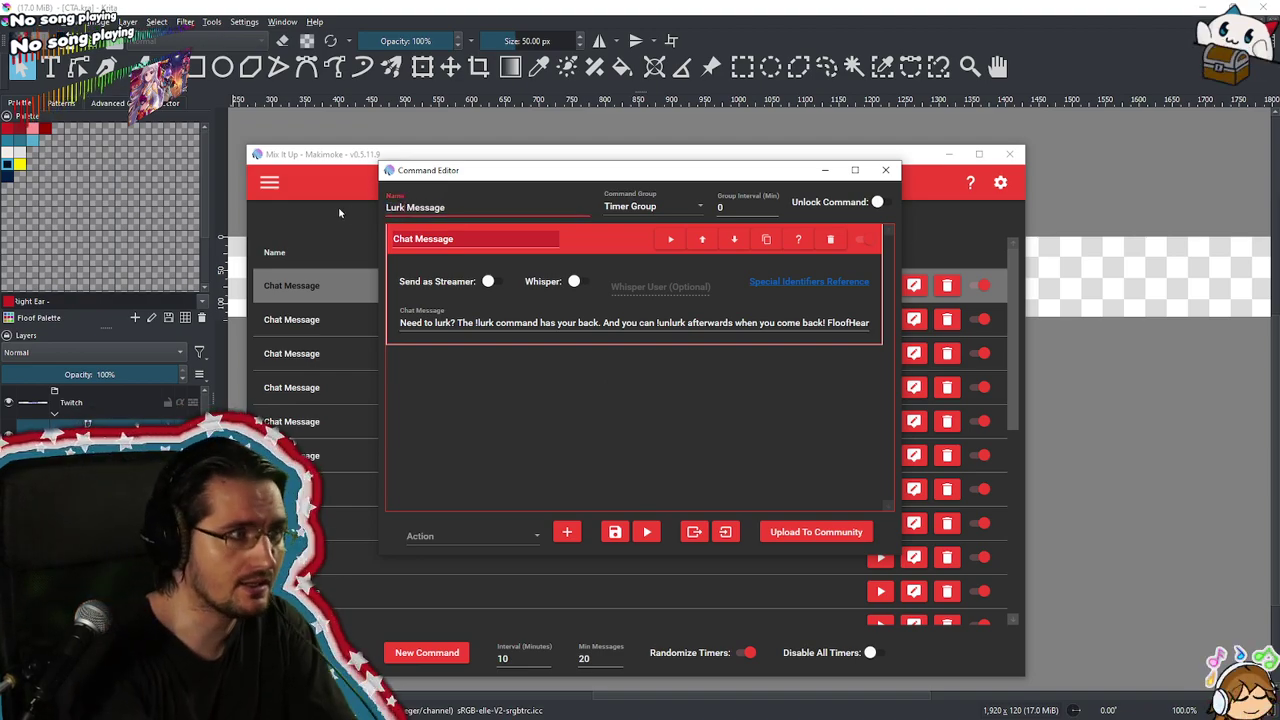
left_click(613, 531)
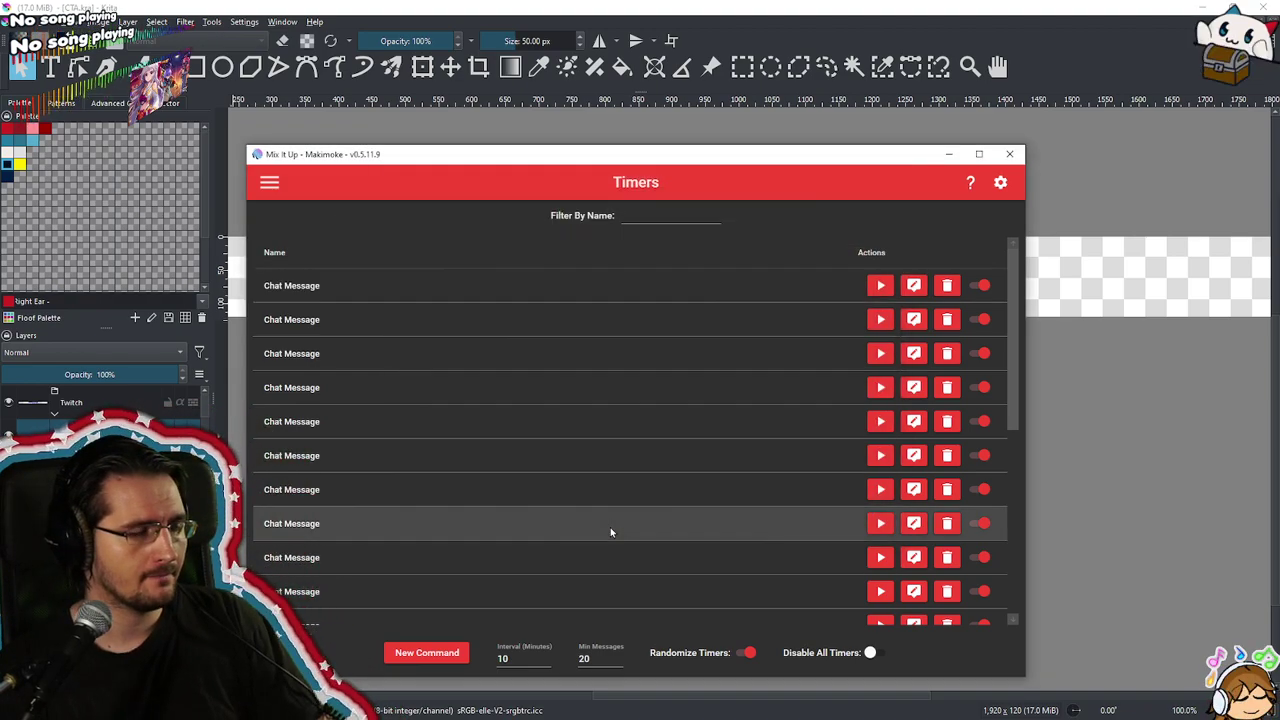
Open the next Chat Message timer, review its LGBTQIA+ ally and pronouns text, rename the command "Ally Message" and save it
left_click(912, 285)
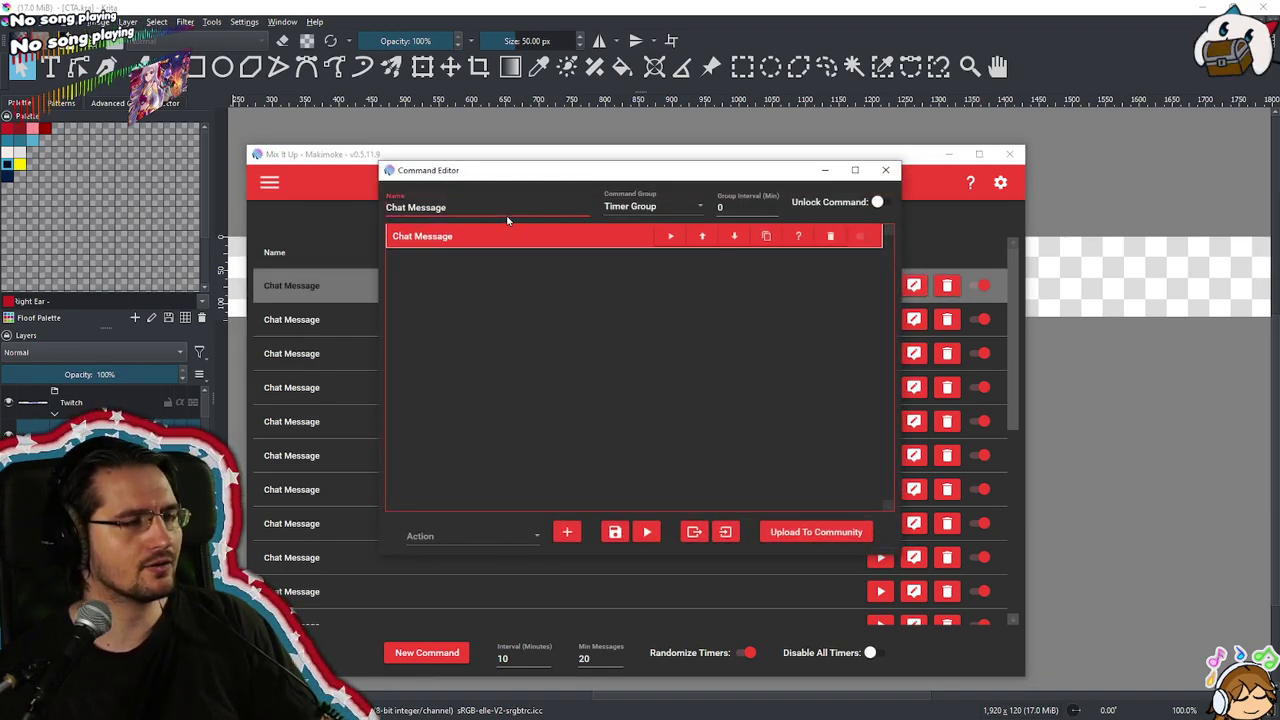
left_click(489, 248)
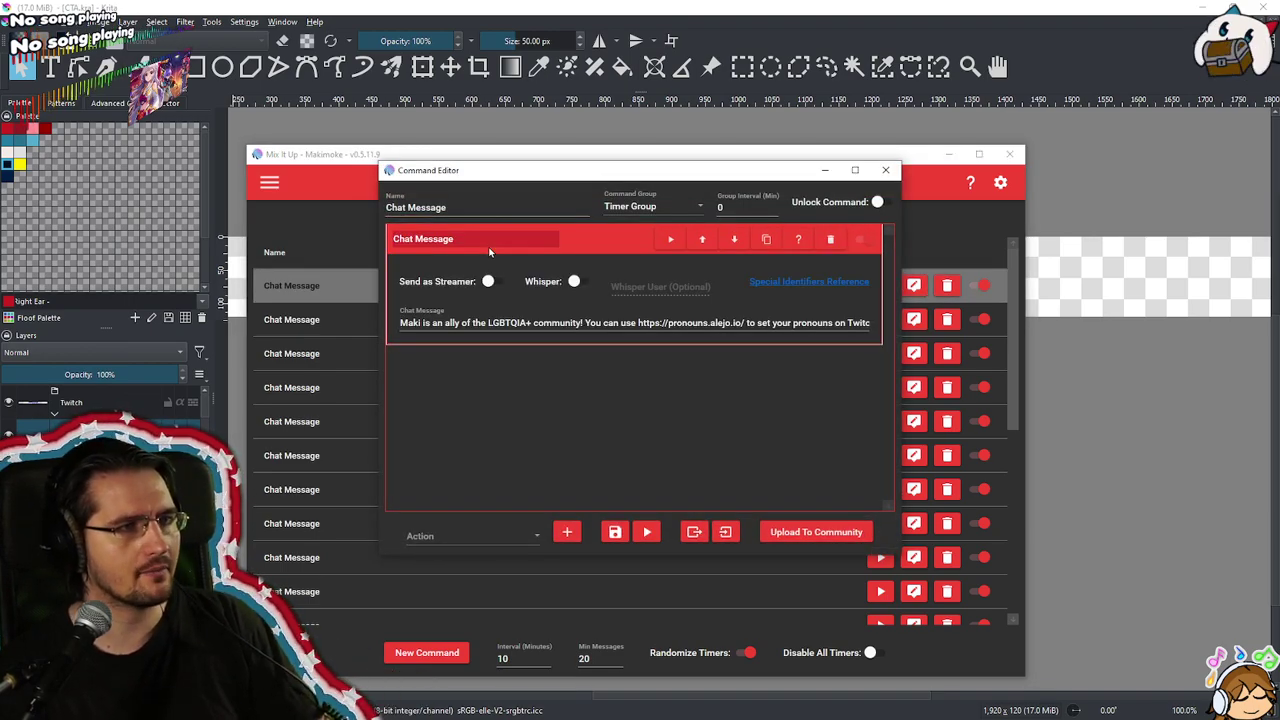
left_click(489, 249)
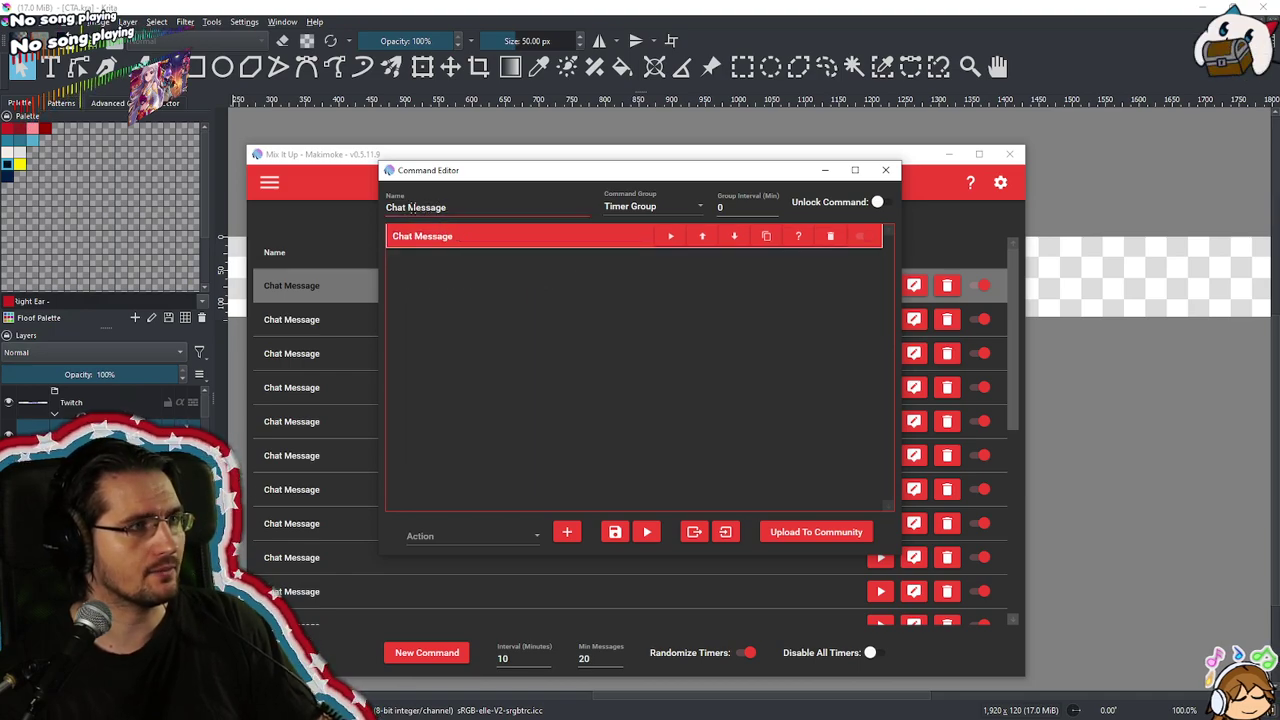
double_click(395, 207)
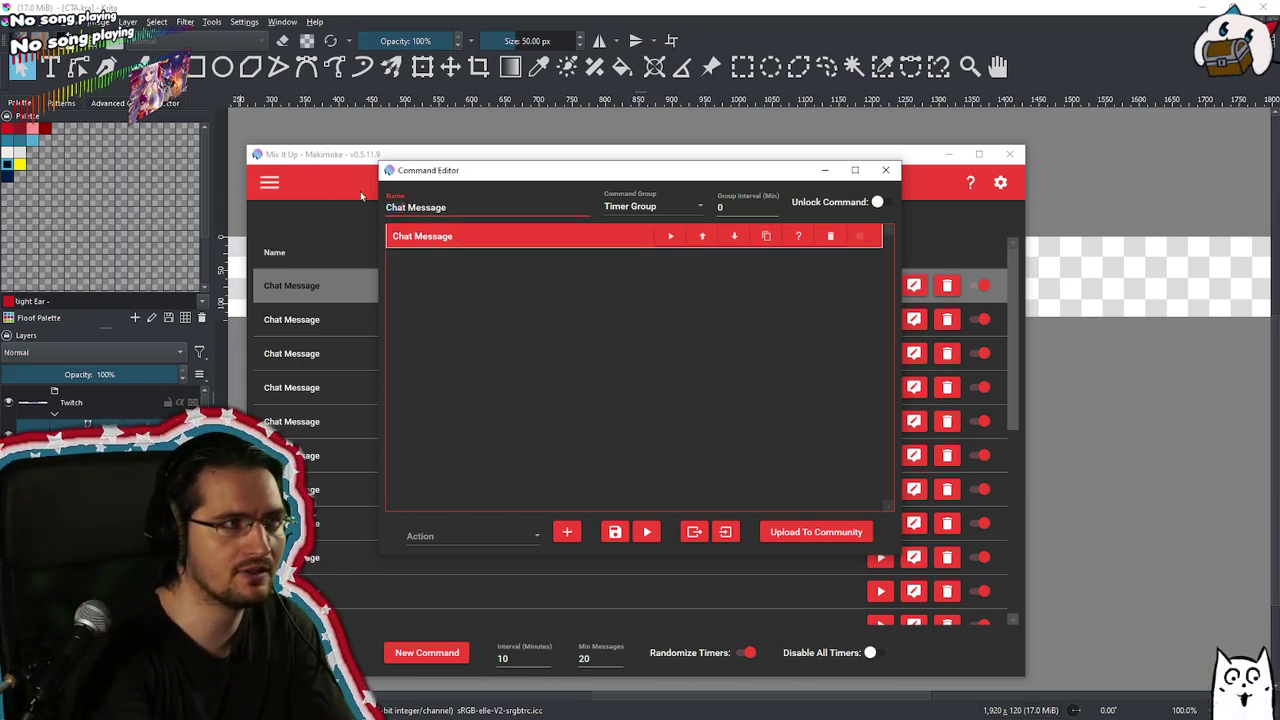
type("AL")
key("BackSpace")
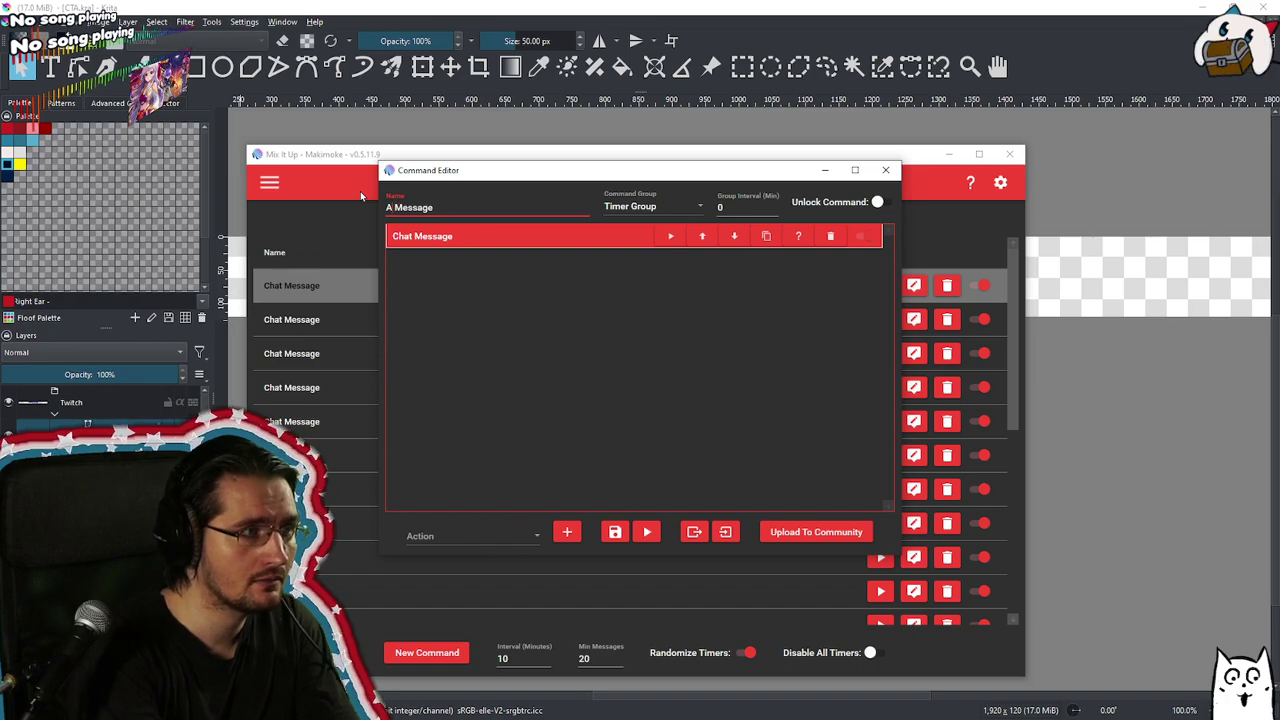
type("lly")
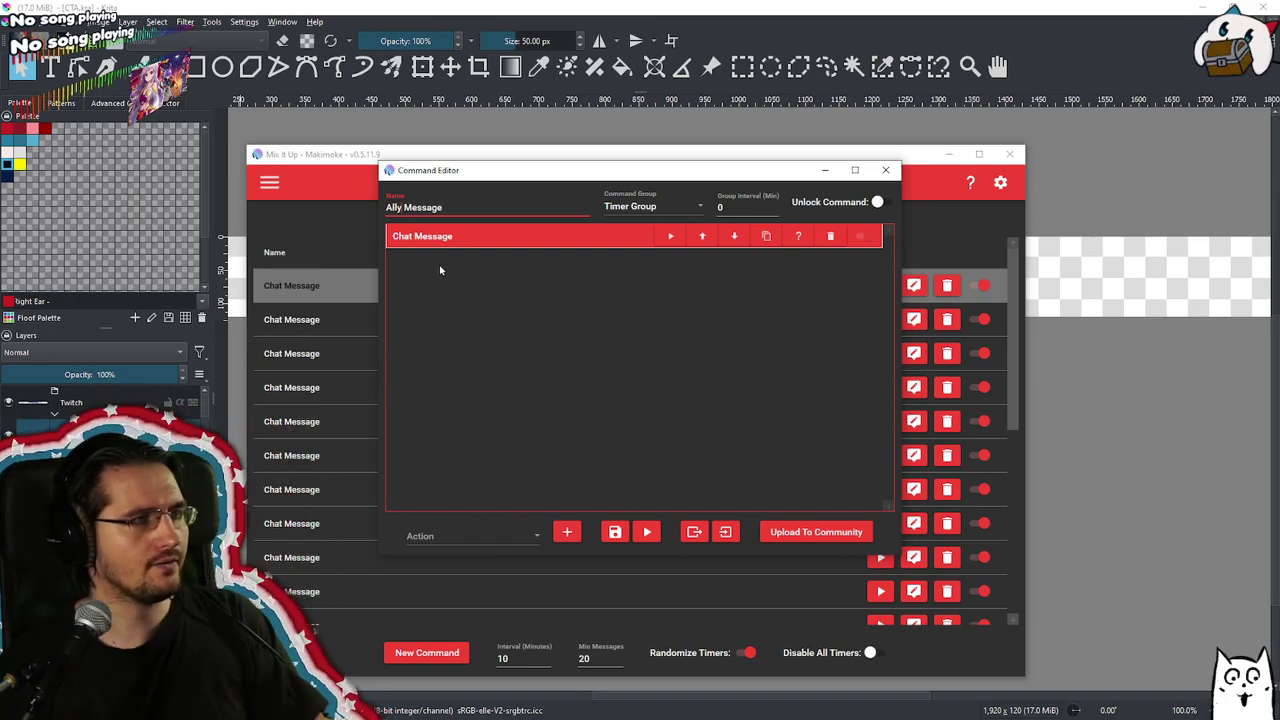
left_click(460, 238)
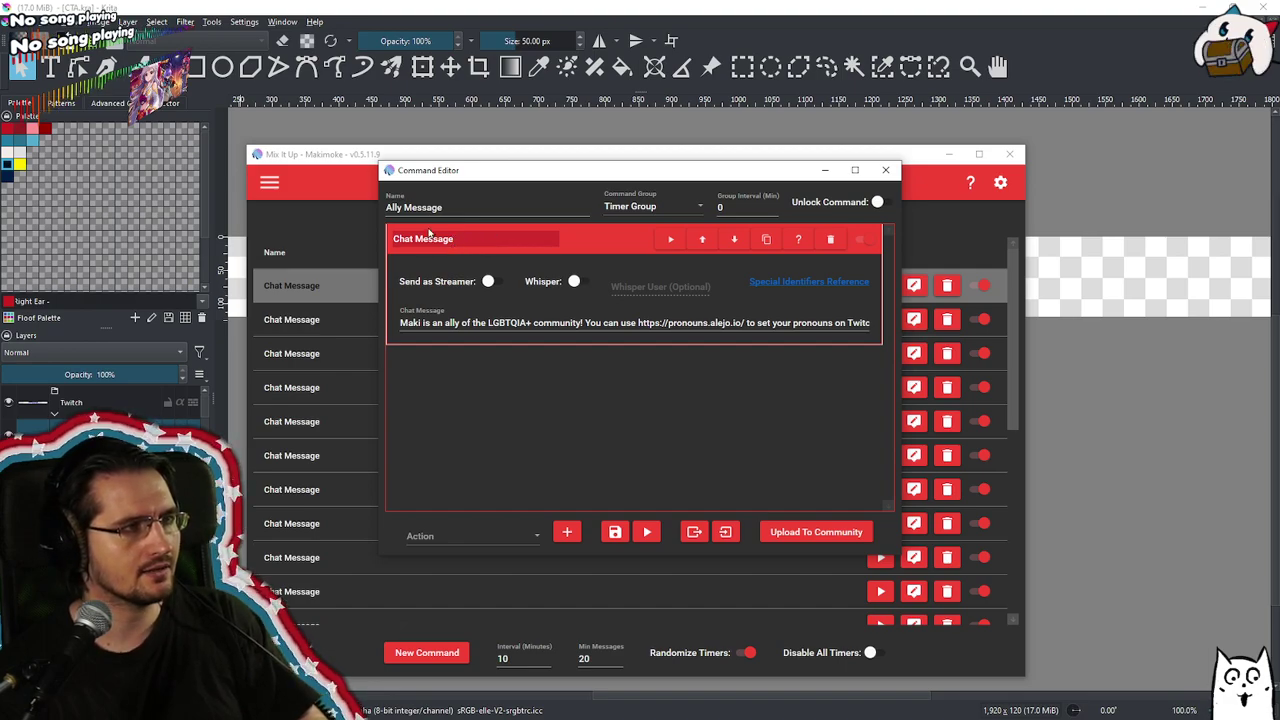
left_click(606, 246)
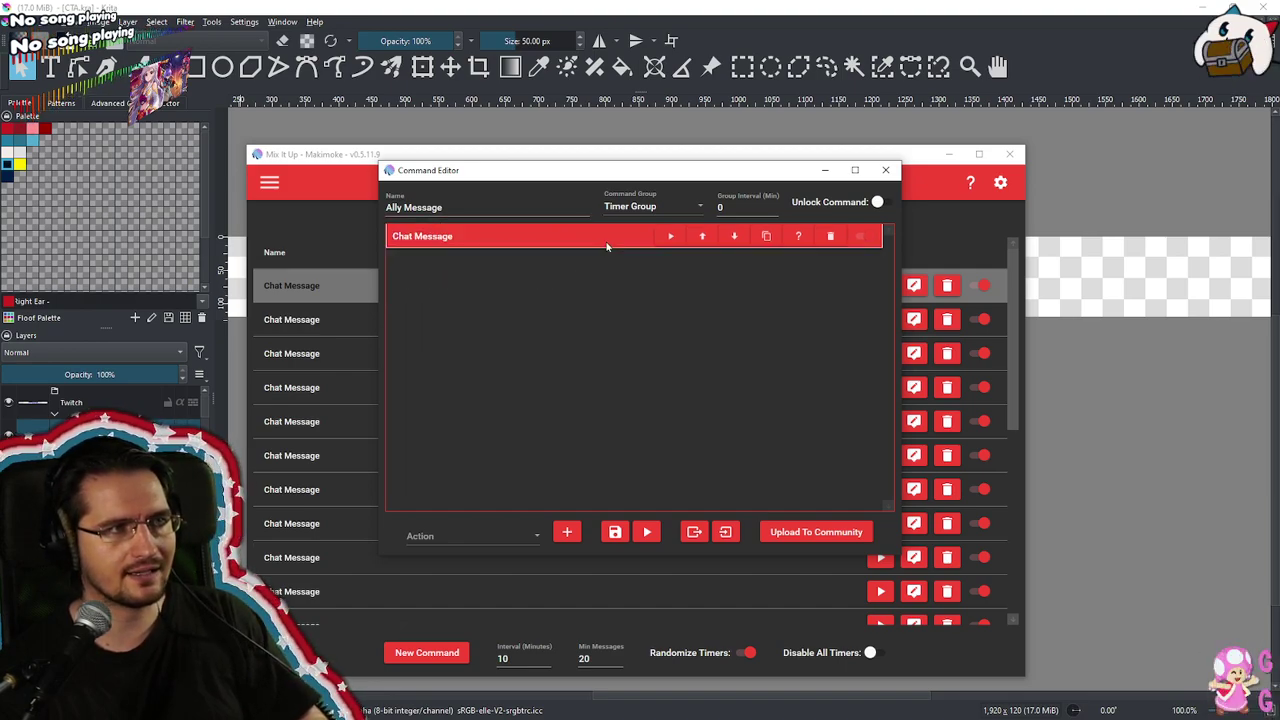
left_click(614, 531)
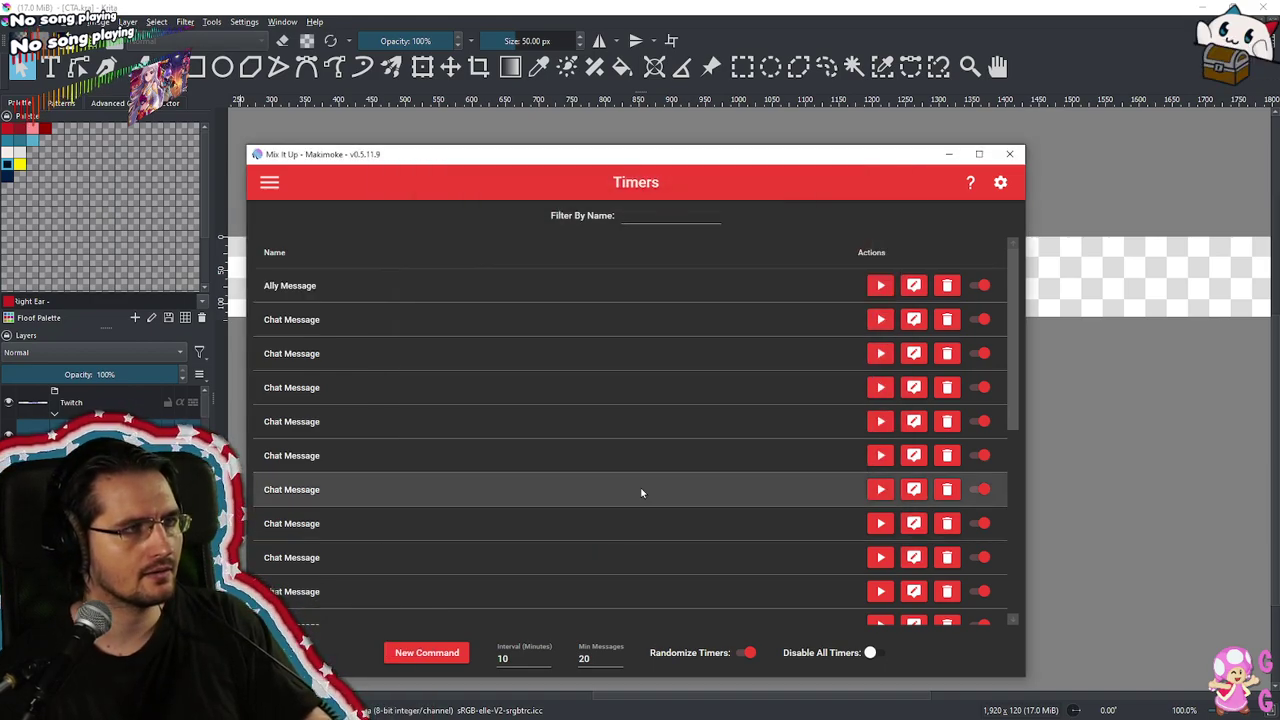
Open the first remaining Chat Message timer, review its shoutout text, rename the command "Simpleflips Message" and save it
left_click(506, 312)
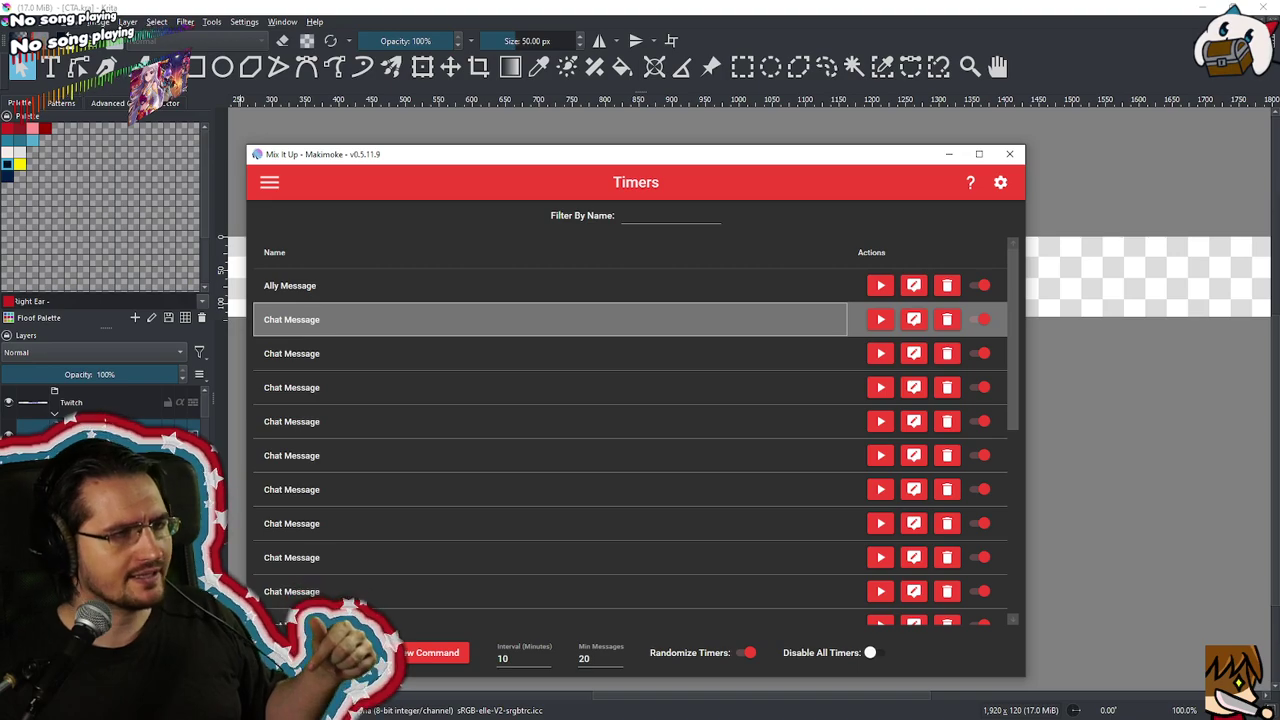
left_click_drag(394, 318, 403, 320)
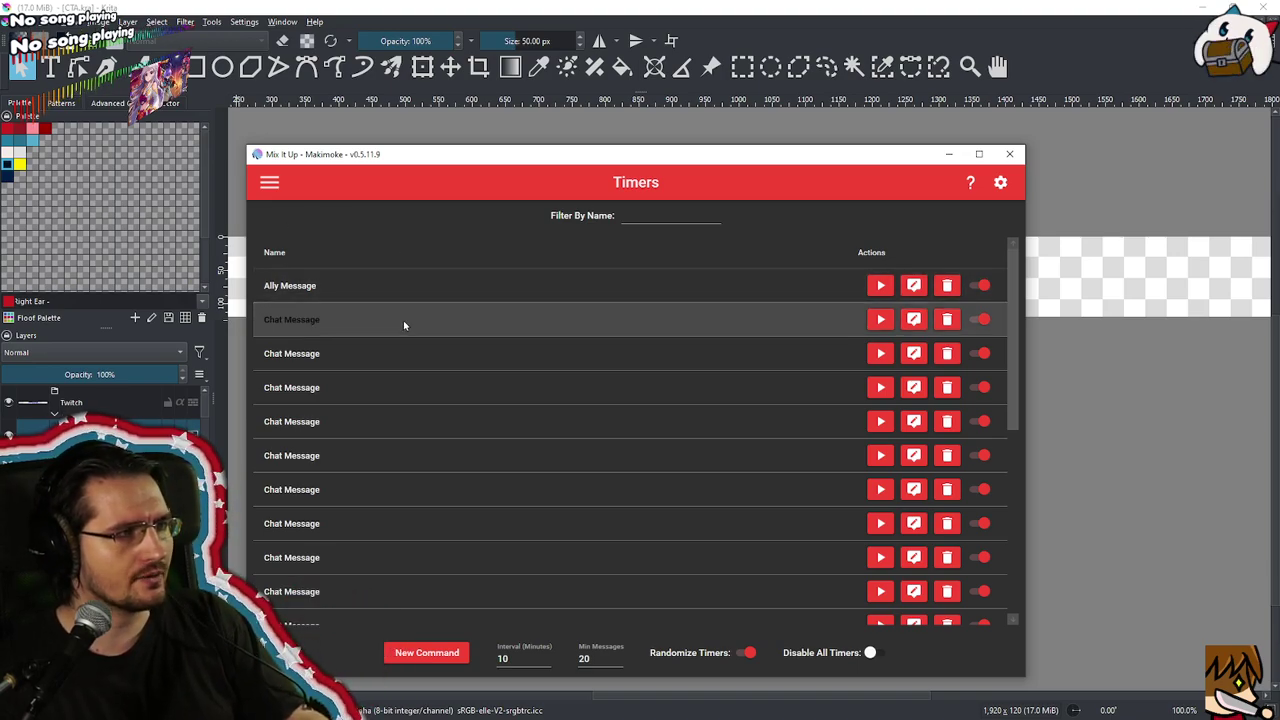
left_click(905, 322)
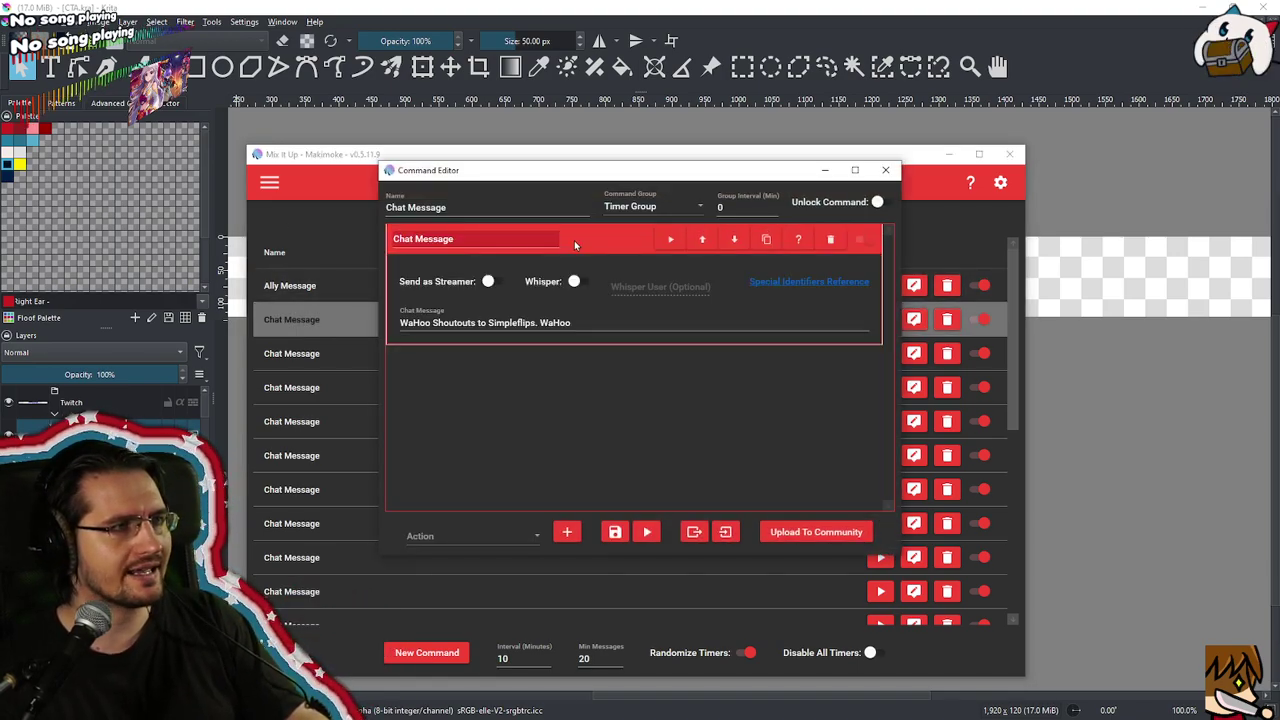
double_click(402, 207)
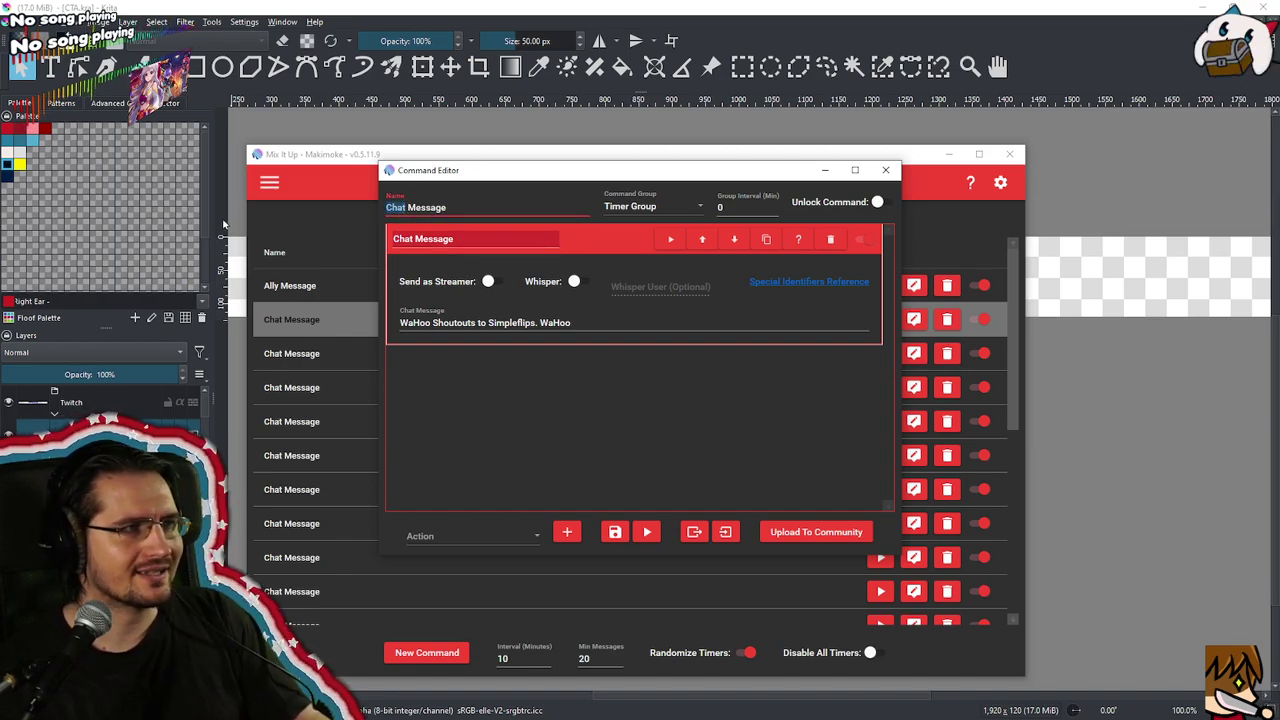
type("Simplef")
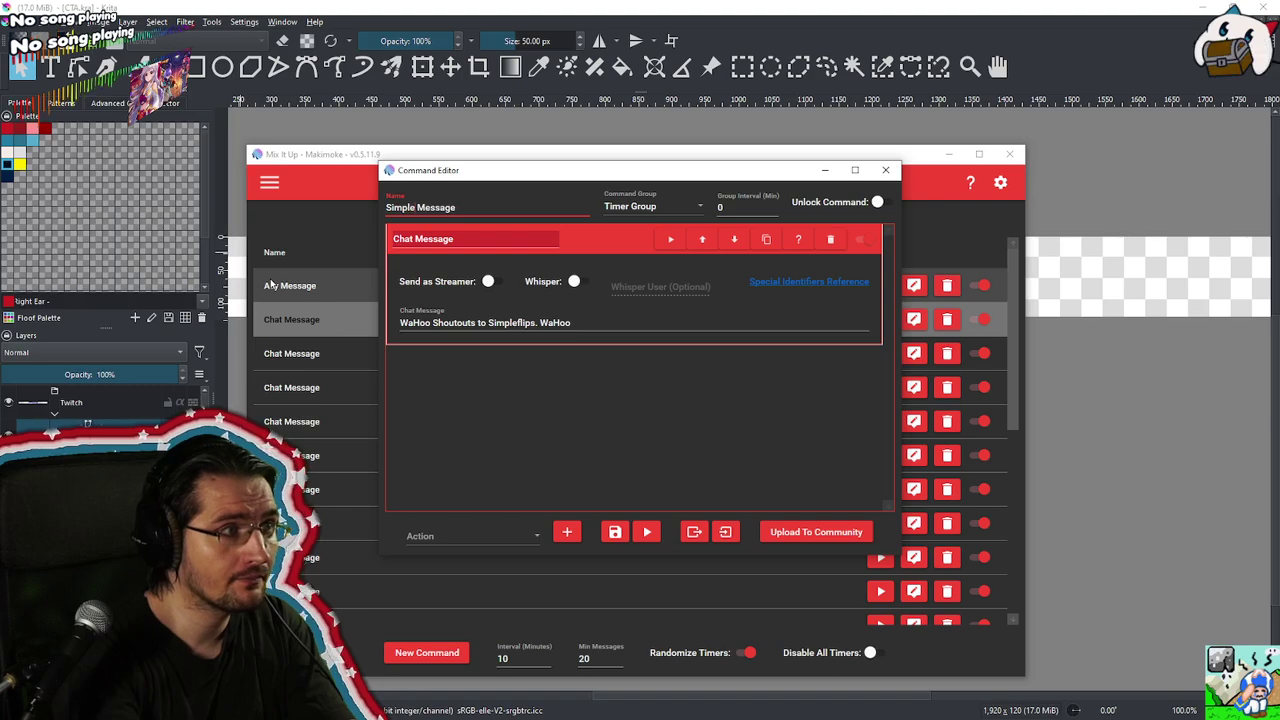
type("lips")
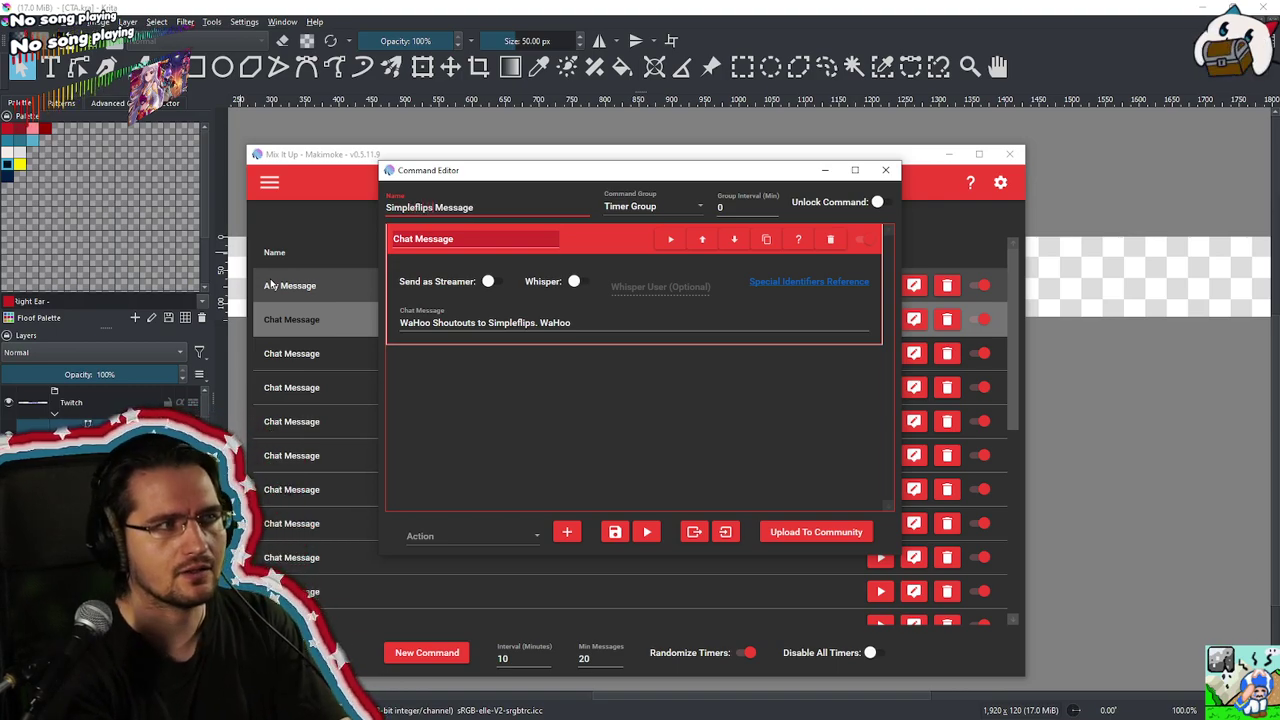
left_click(616, 536)
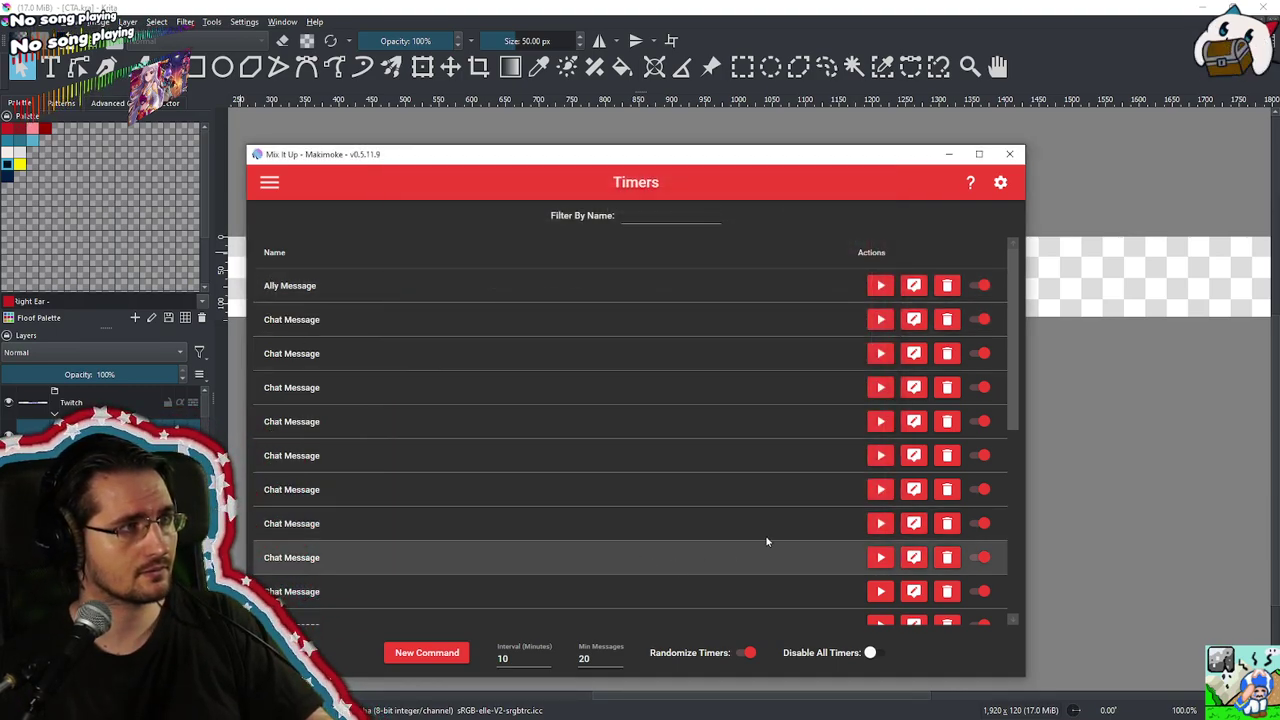
Open the next Chat Message timer, review its text inviting questions, rename the command "Questions Message" and save it
left_click(913, 319)
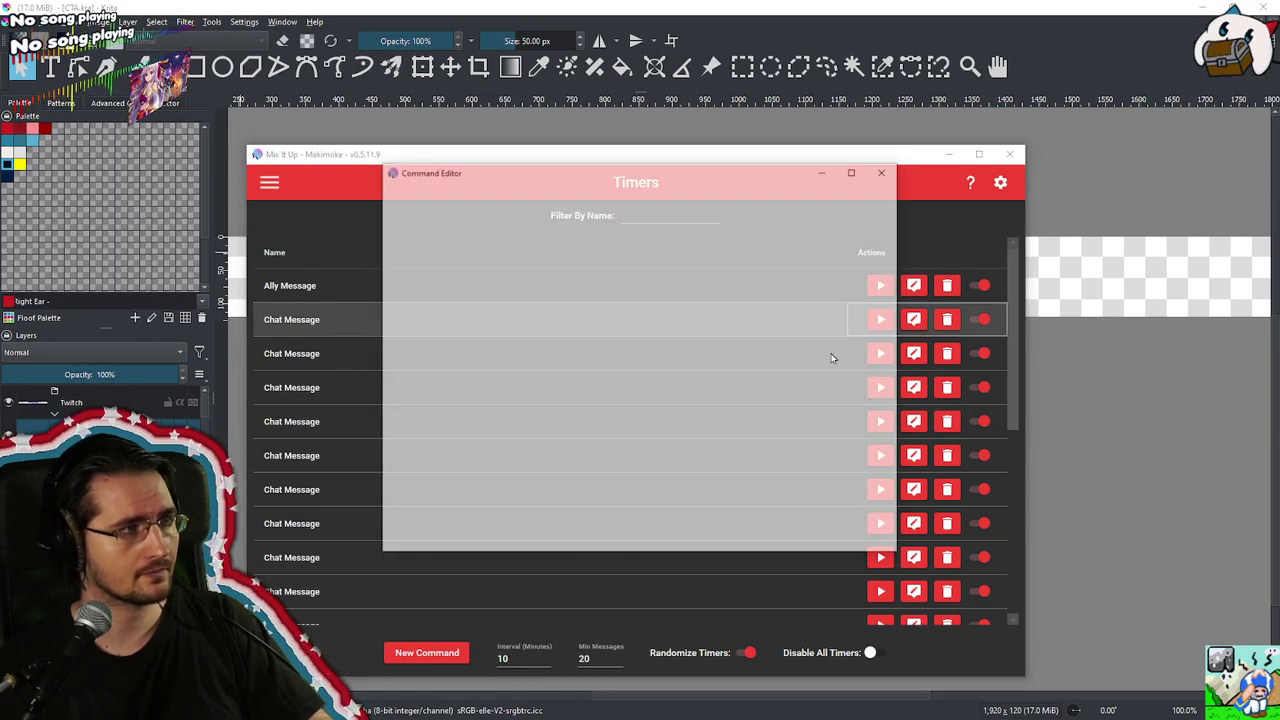
left_click(519, 236)
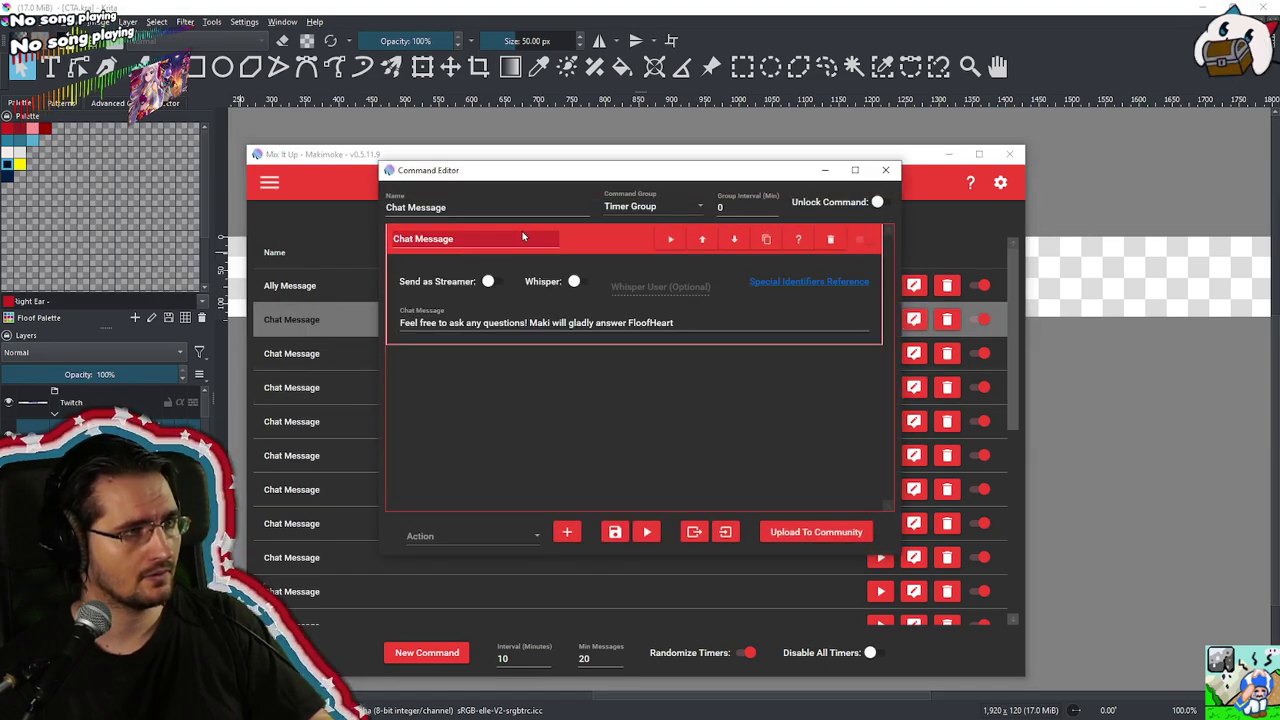
left_click(518, 238)
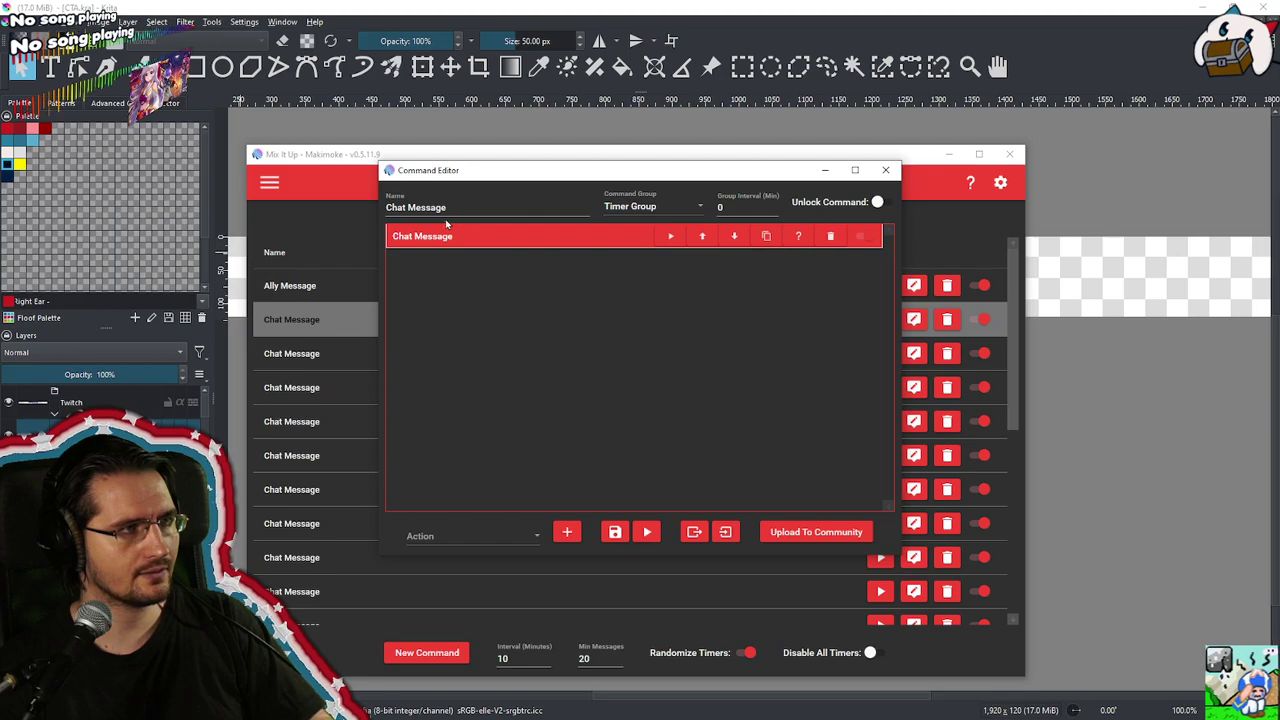
double_click(395, 207)
type("Question")
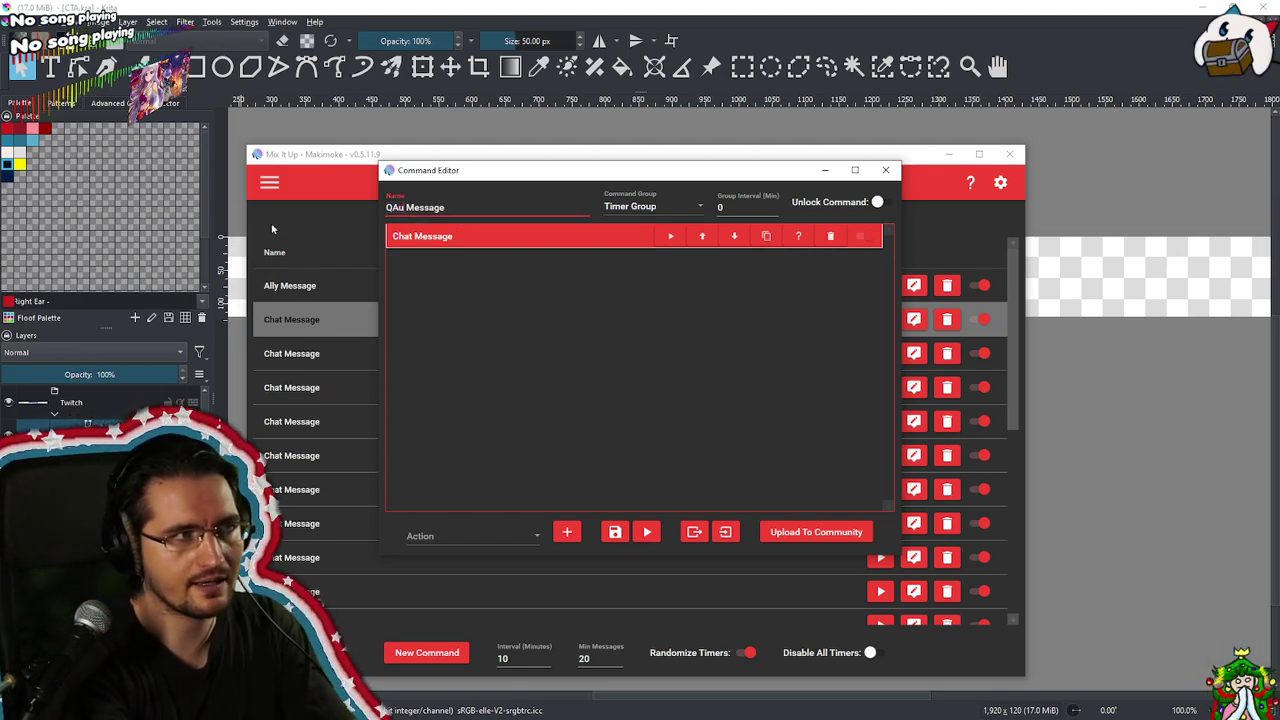
type("s")
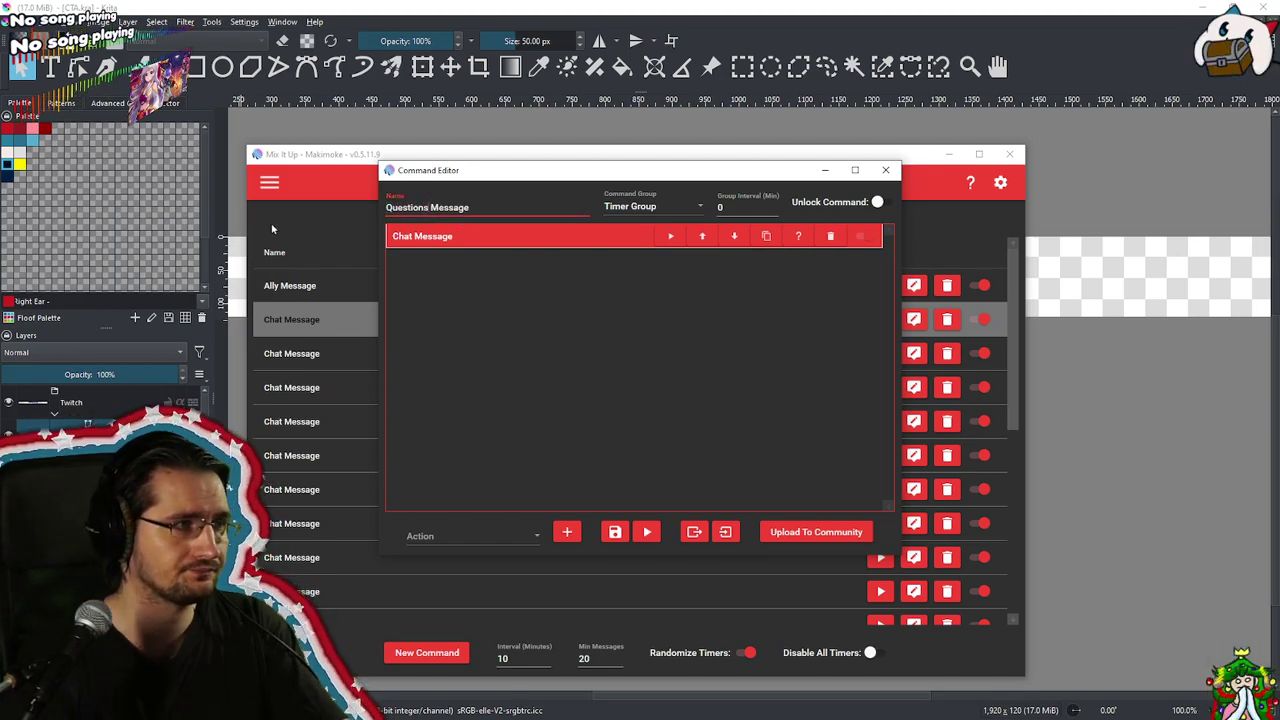
left_click(614, 531)
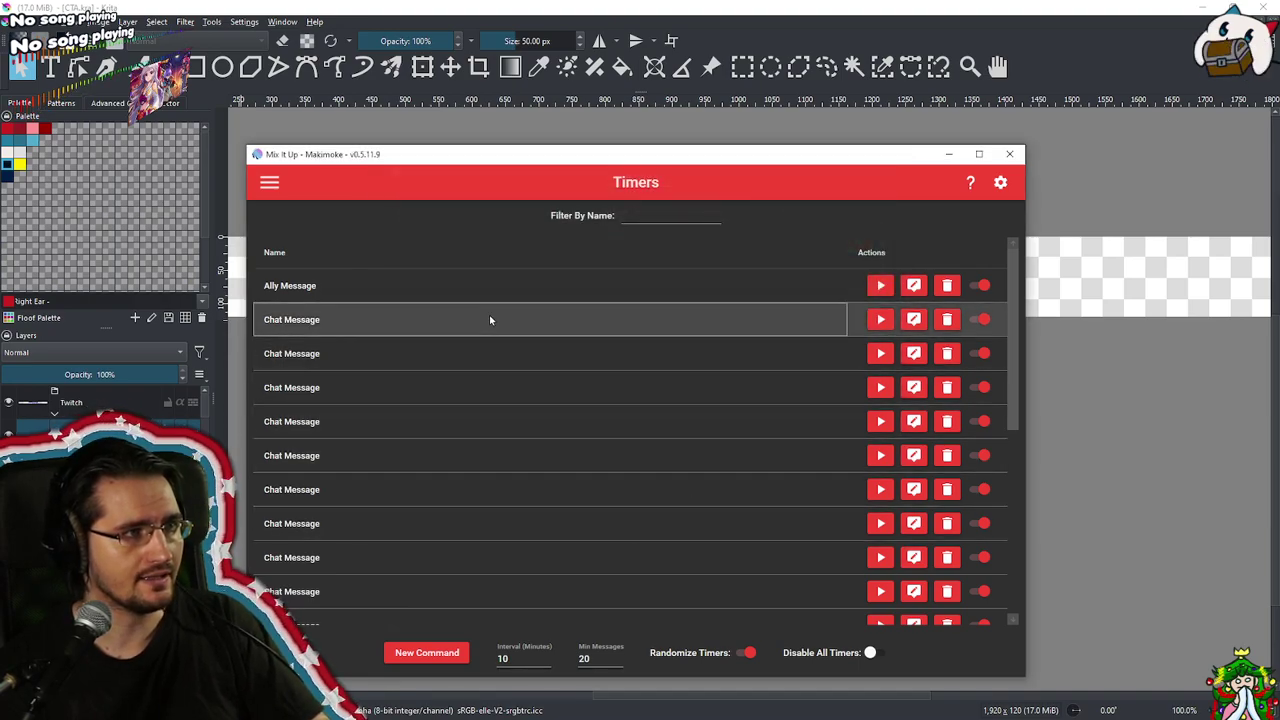
Open the next Chat Message timer, review its text about slopes, rename the command "Slopes Message" and save it
left_click(913, 319)
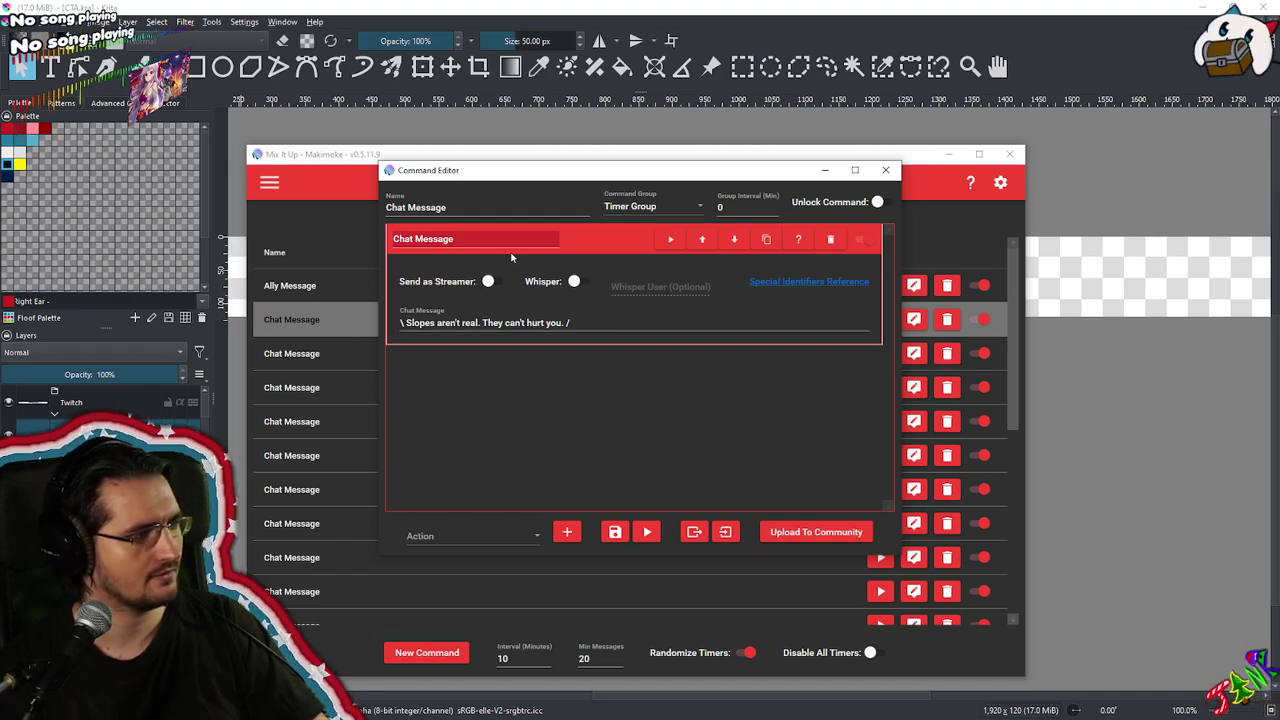
double_click(403, 207)
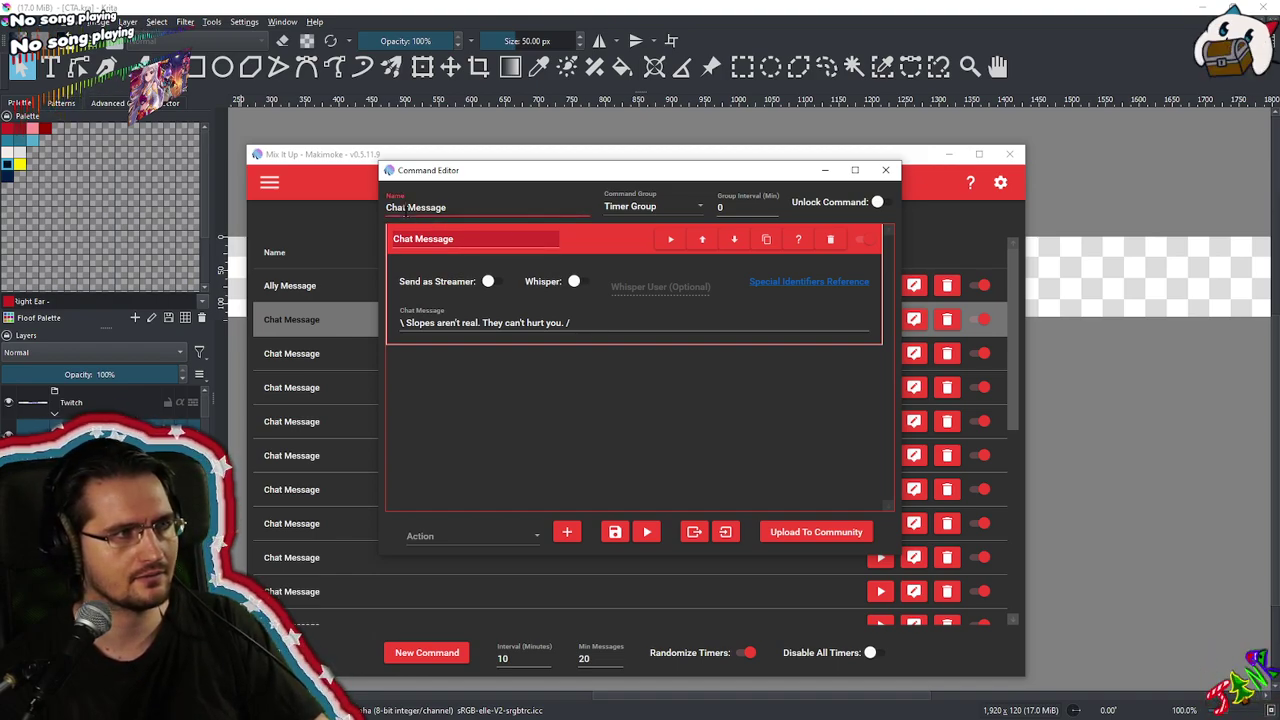
type("Slopes")
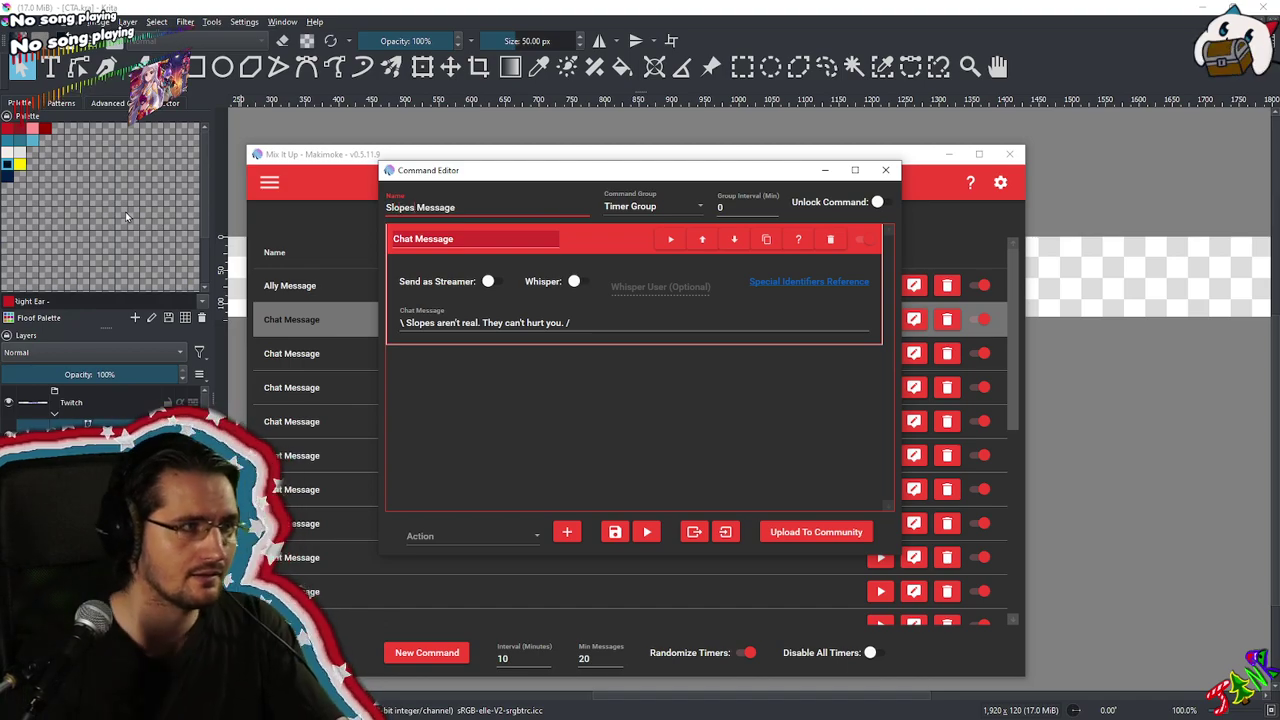
left_click(624, 538)
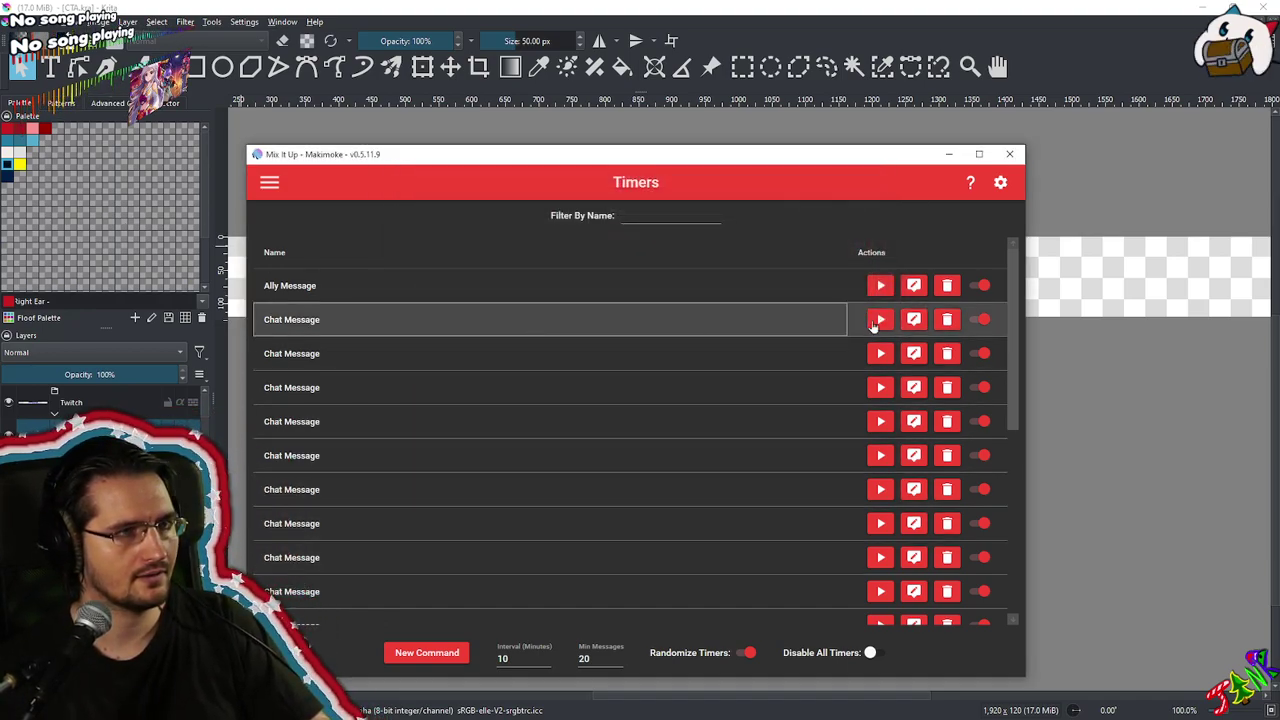
Open the next Chat Message timer, review its stream participation text, rename the command "Crowd Control Message" and save it
left_click(913, 320)
left_click(490, 236)
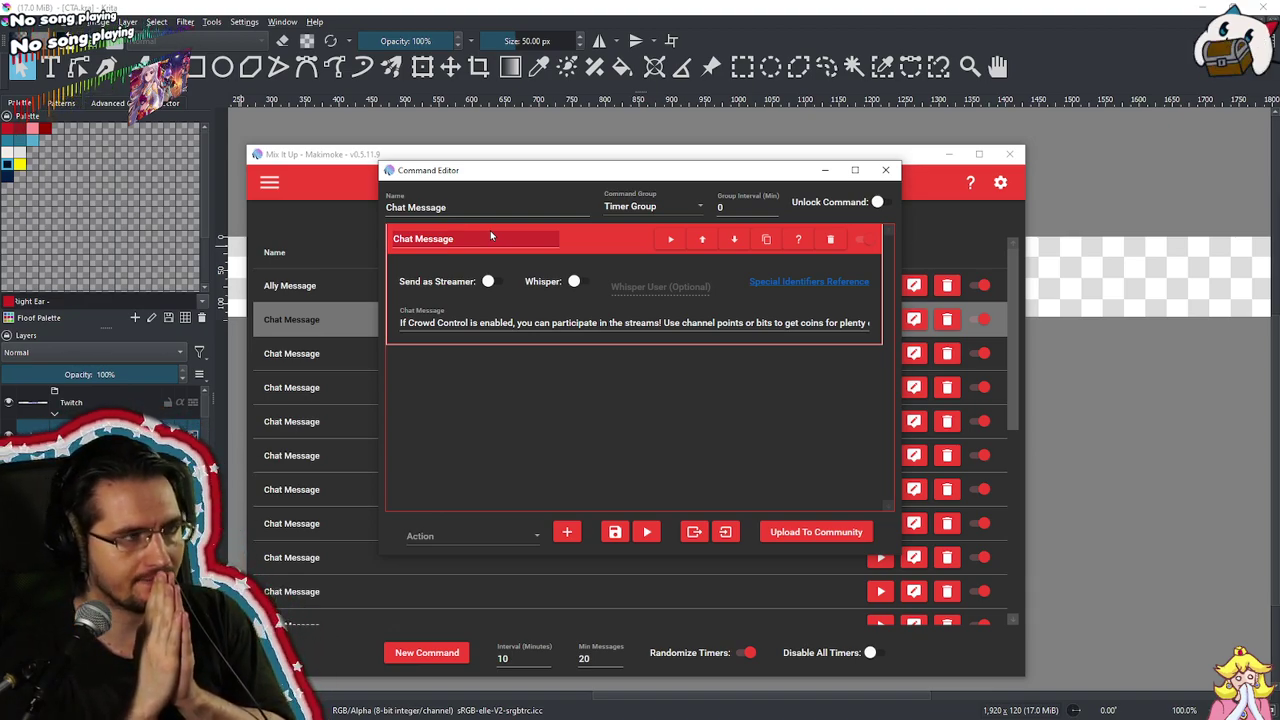
left_click(402, 208)
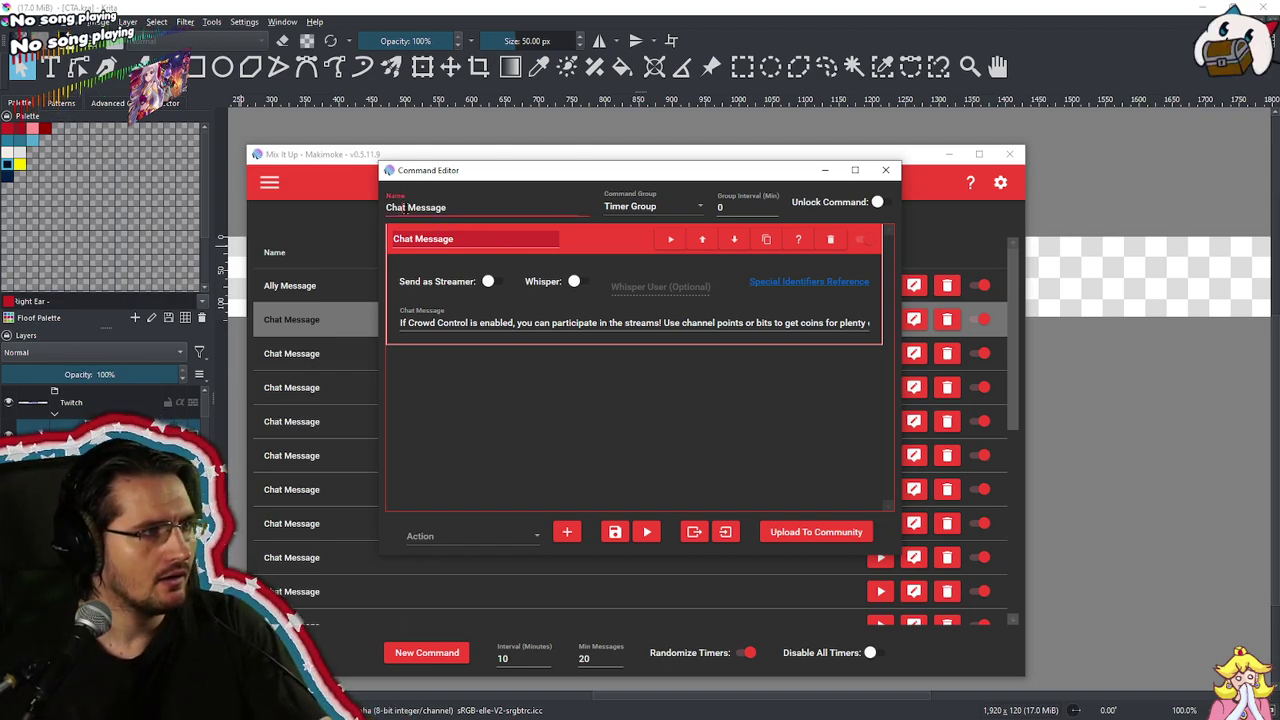
double_click(402, 208)
type("Crowd CO")
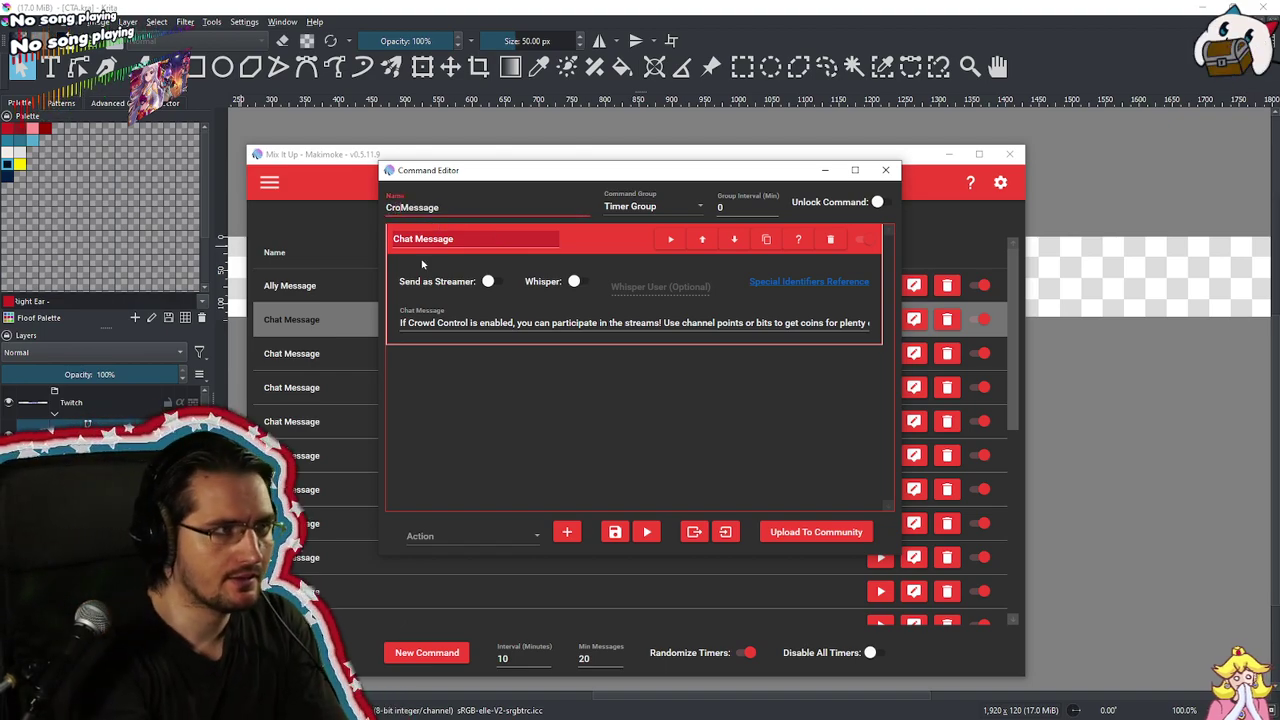
key("BackSpace")
type("ontr")
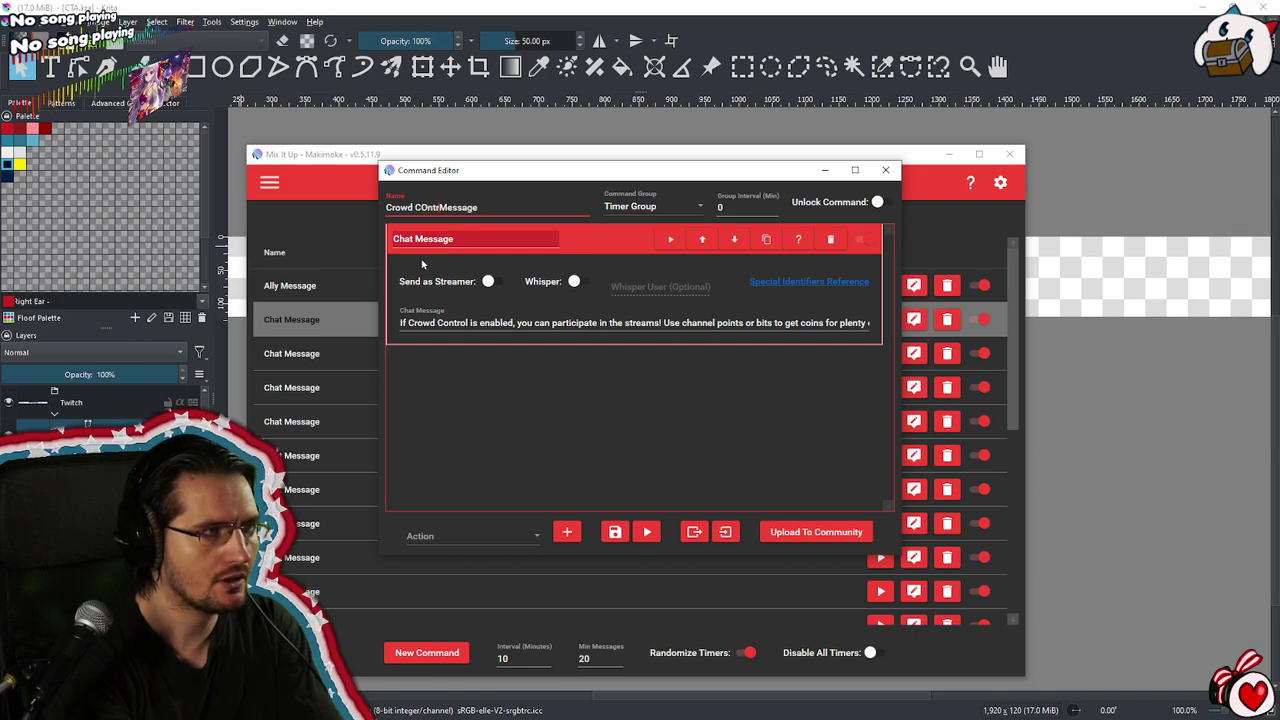
type("ol")
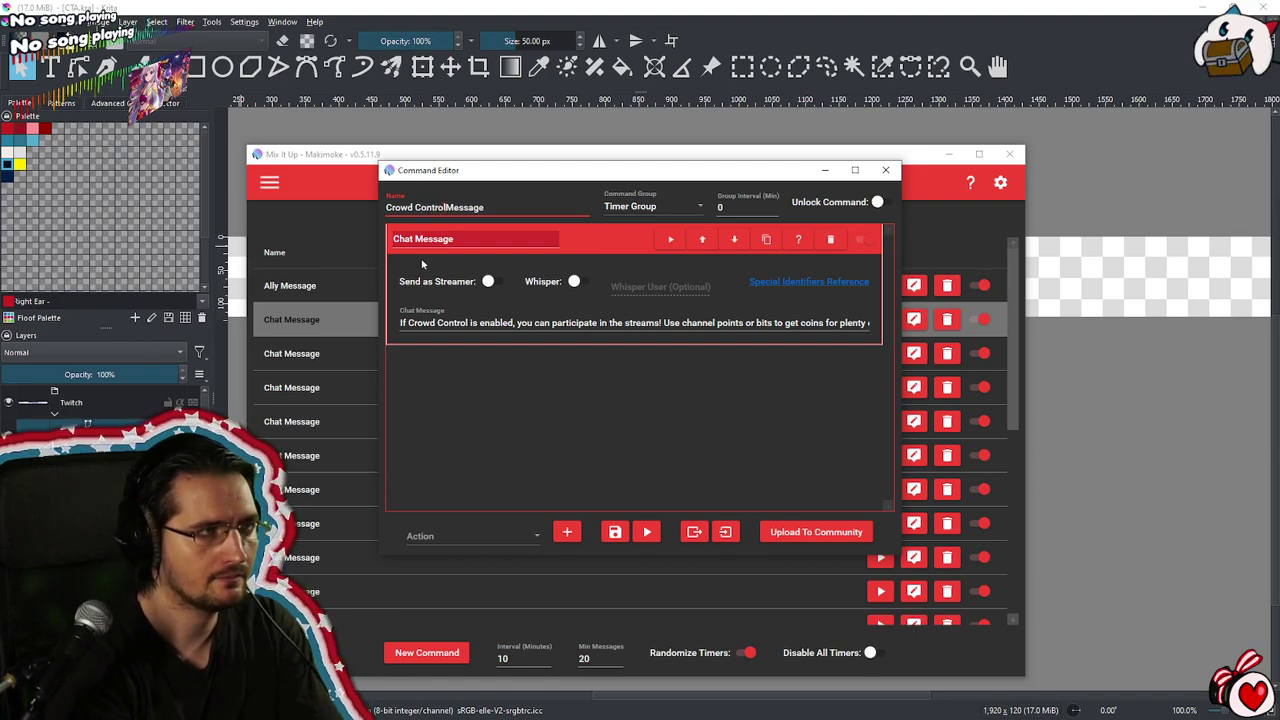
left_click(614, 533)
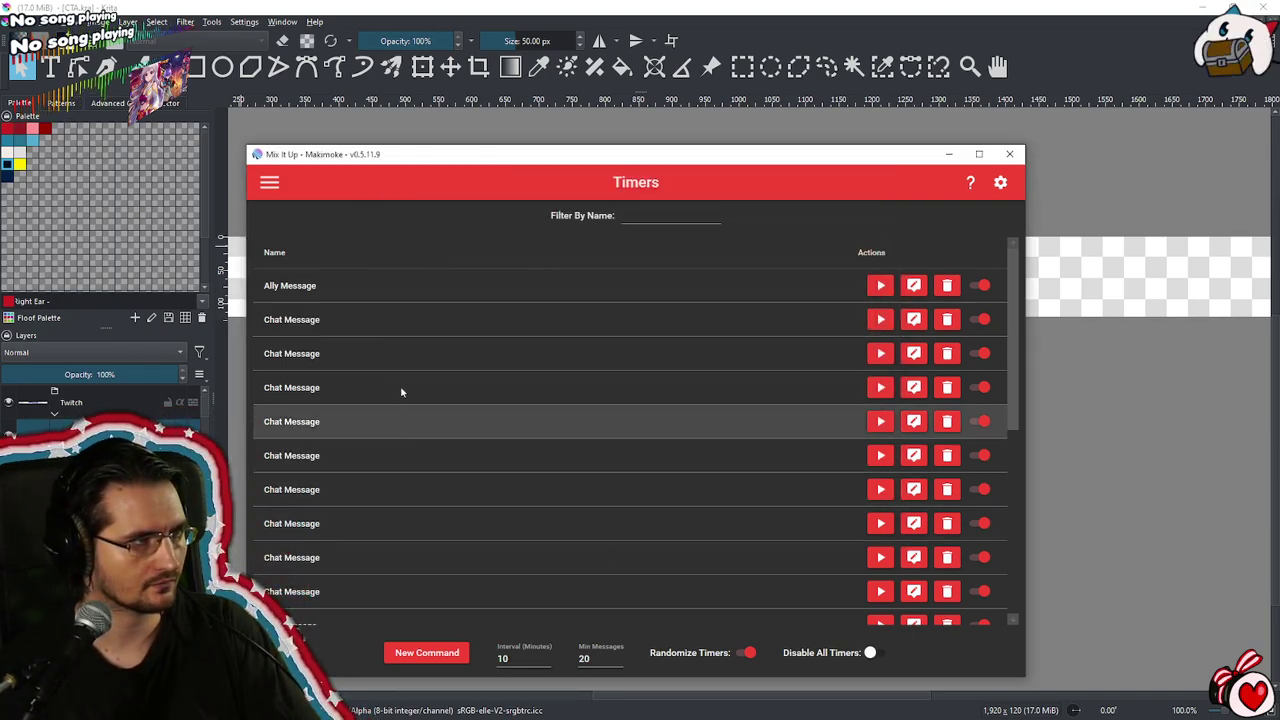
Open the next Chat Message timer, review its text about disliking puns, rename the command "Puns Message" and save it
left_click(914, 320)
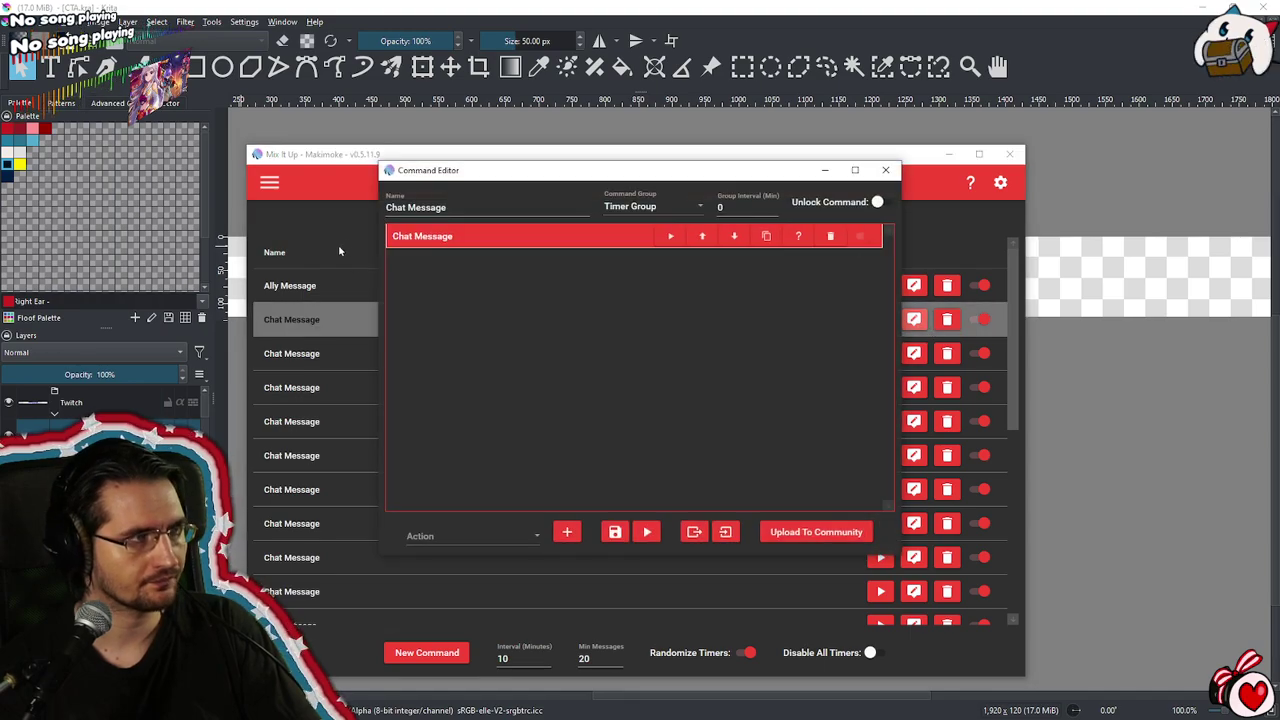
left_click(470, 242)
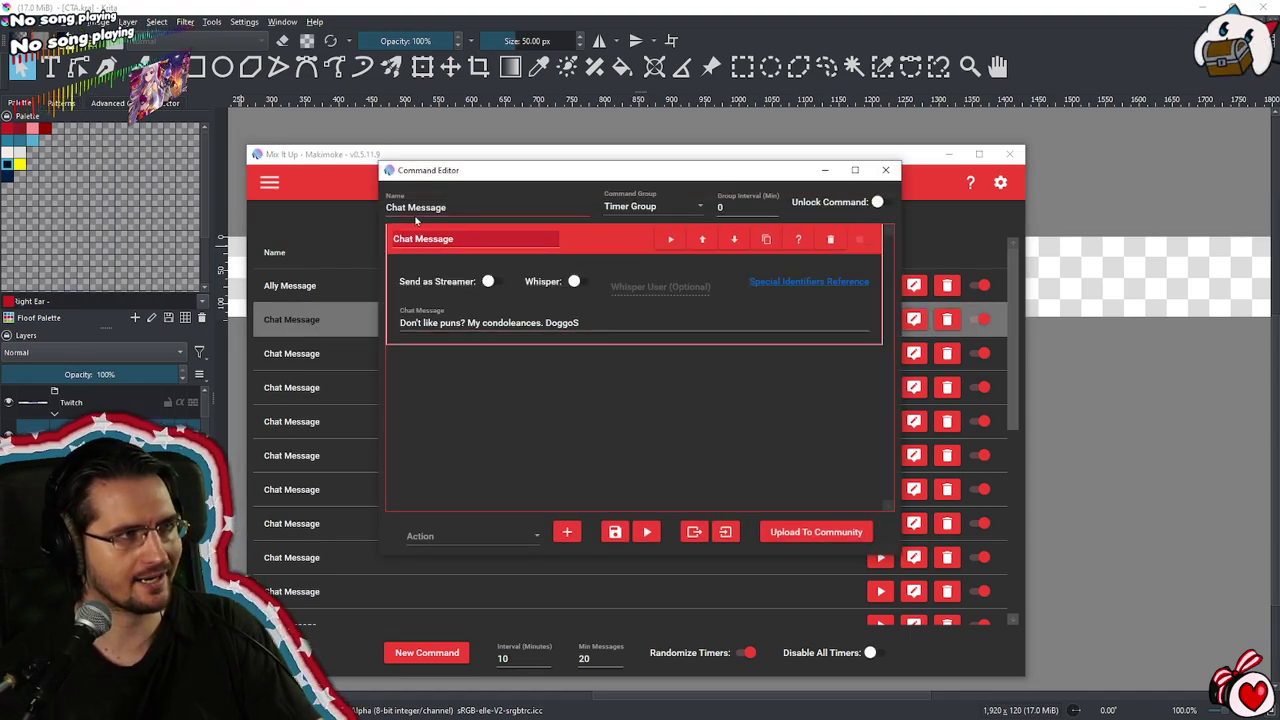
left_click_drag(405, 207, 386, 207)
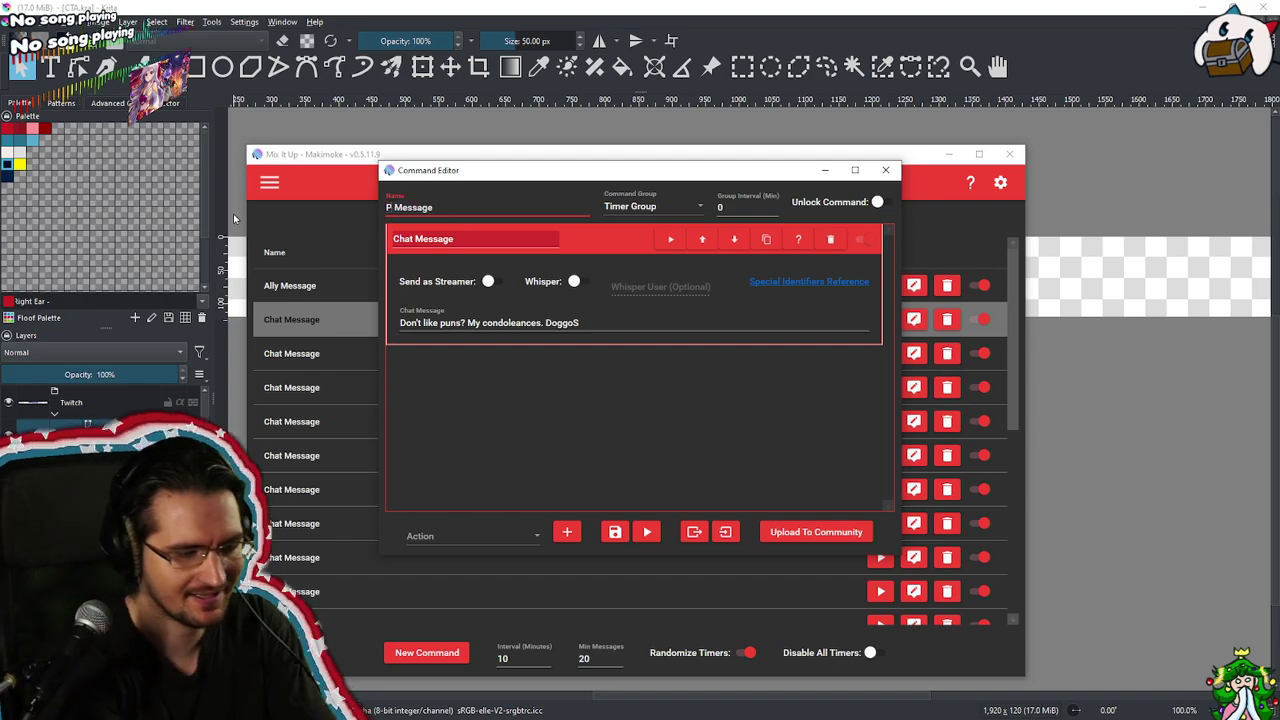
type("Puns")
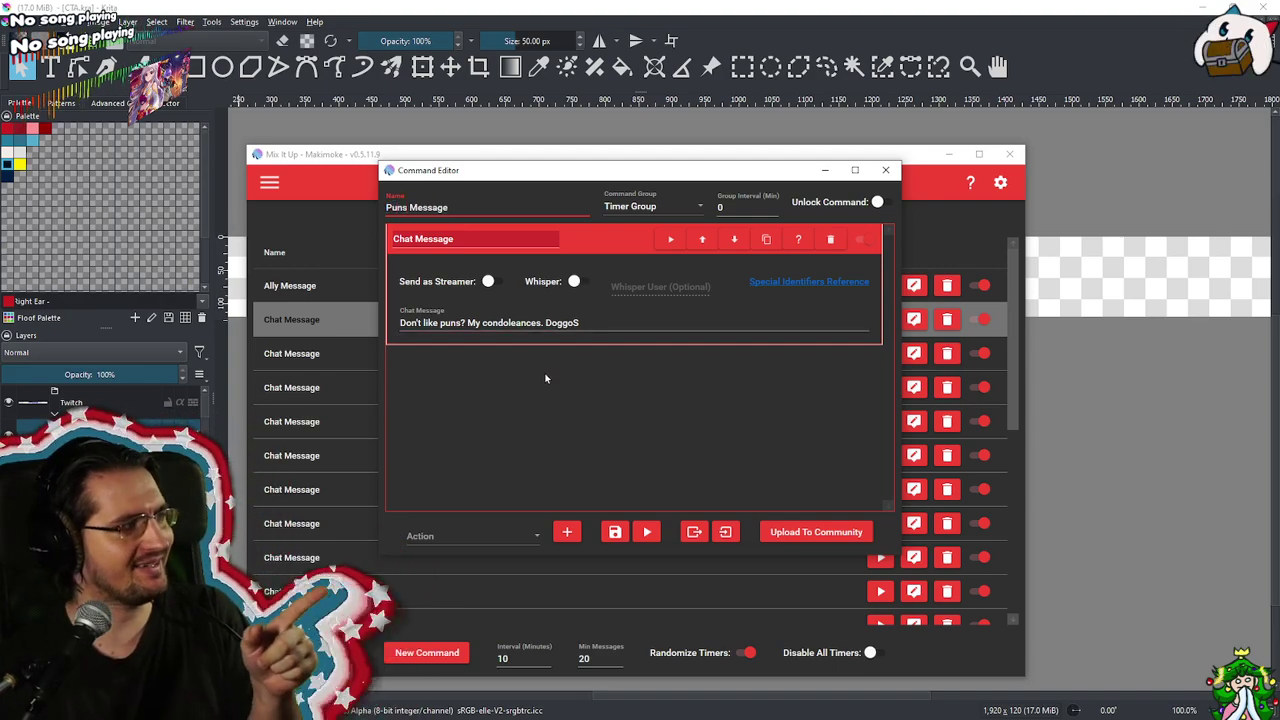
left_click(615, 532)
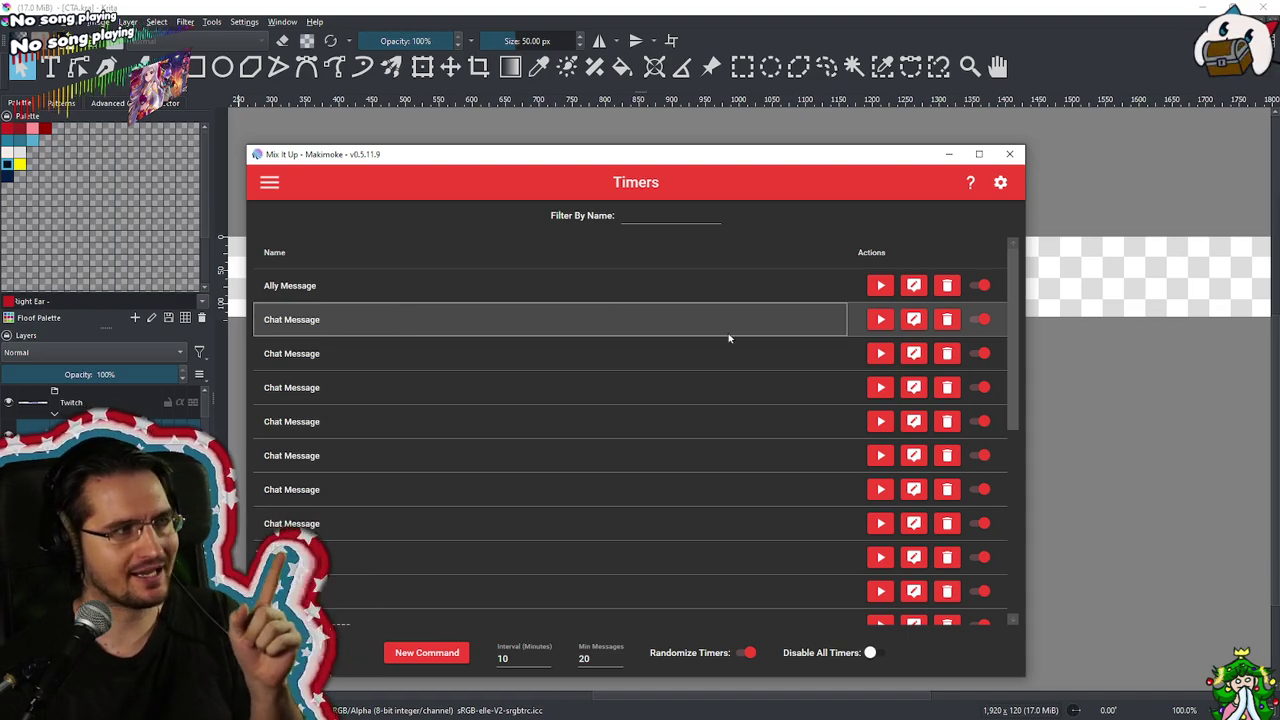
Open the next Chat Message timer, review its !rps rock/paper/scissors text, rename the command "RPS Message" and save it
left_click(912, 320)
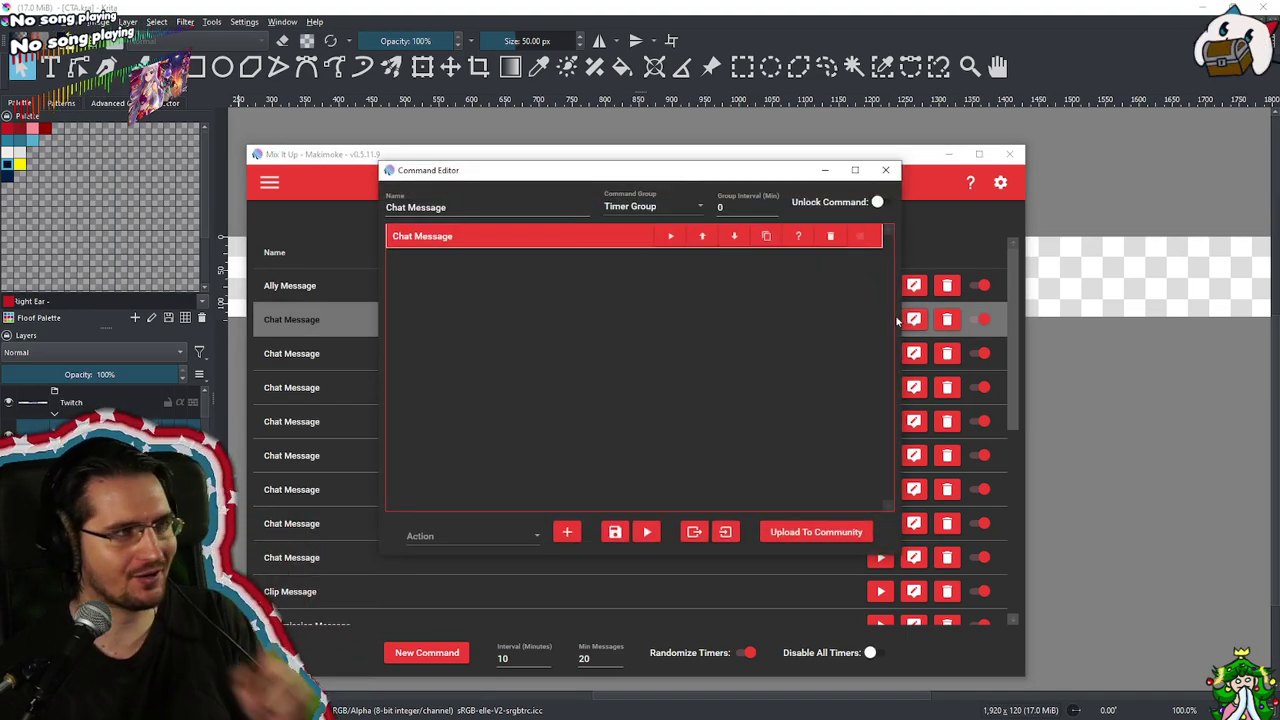
left_click(445, 238)
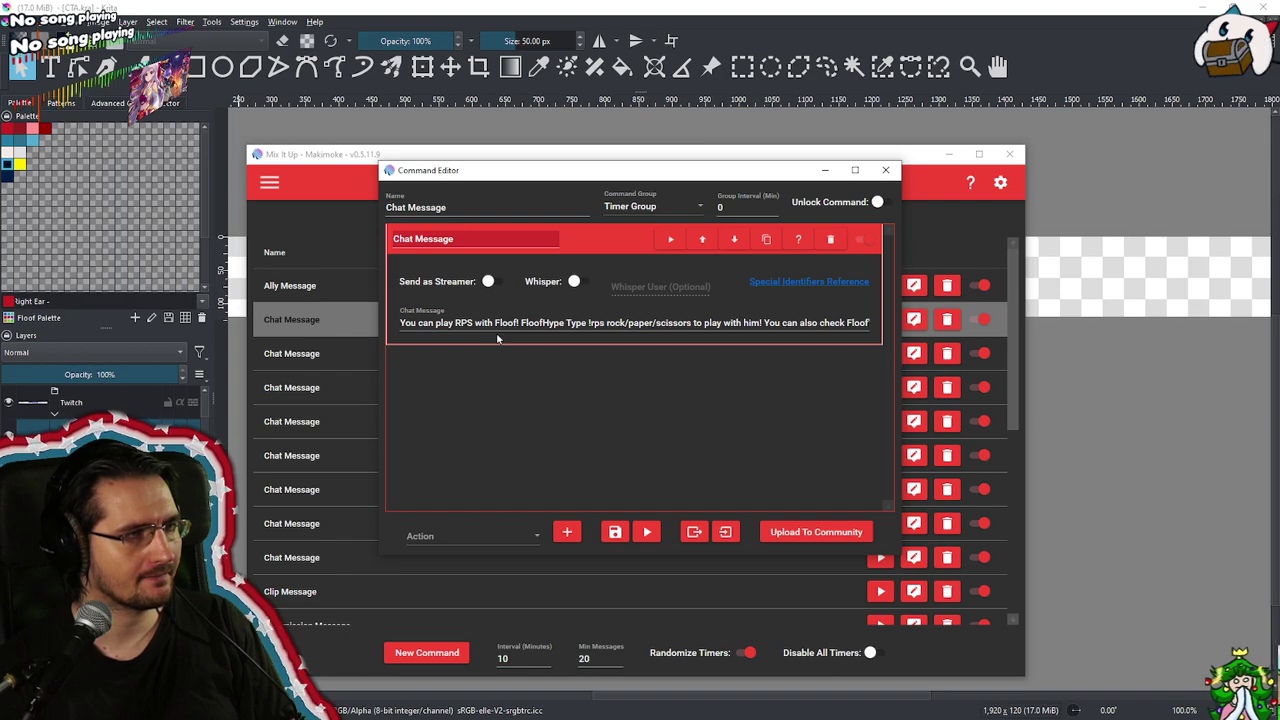
mouse_move(497, 324)
left_mouse_down()
mouse_move(412, 335)
mouse_move(584, 325)
mouse_move(507, 320)
left_mouse_up()
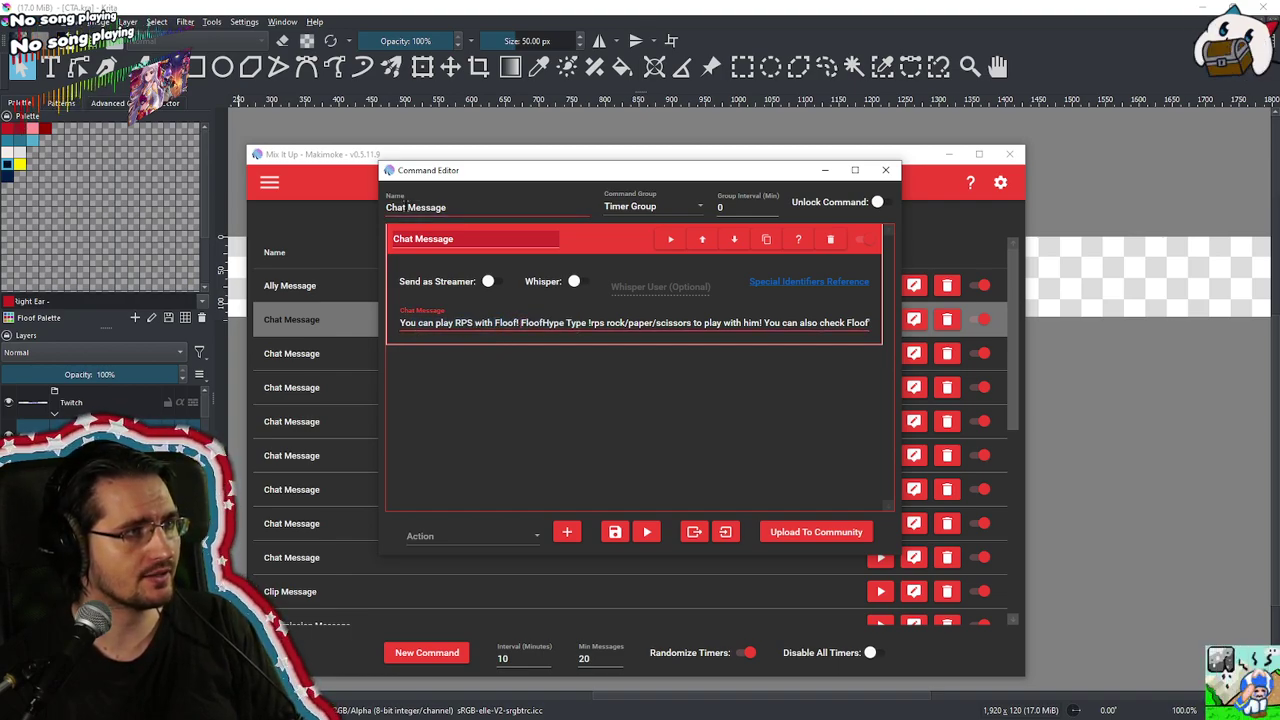
double_click(400, 207)
type("RPS")
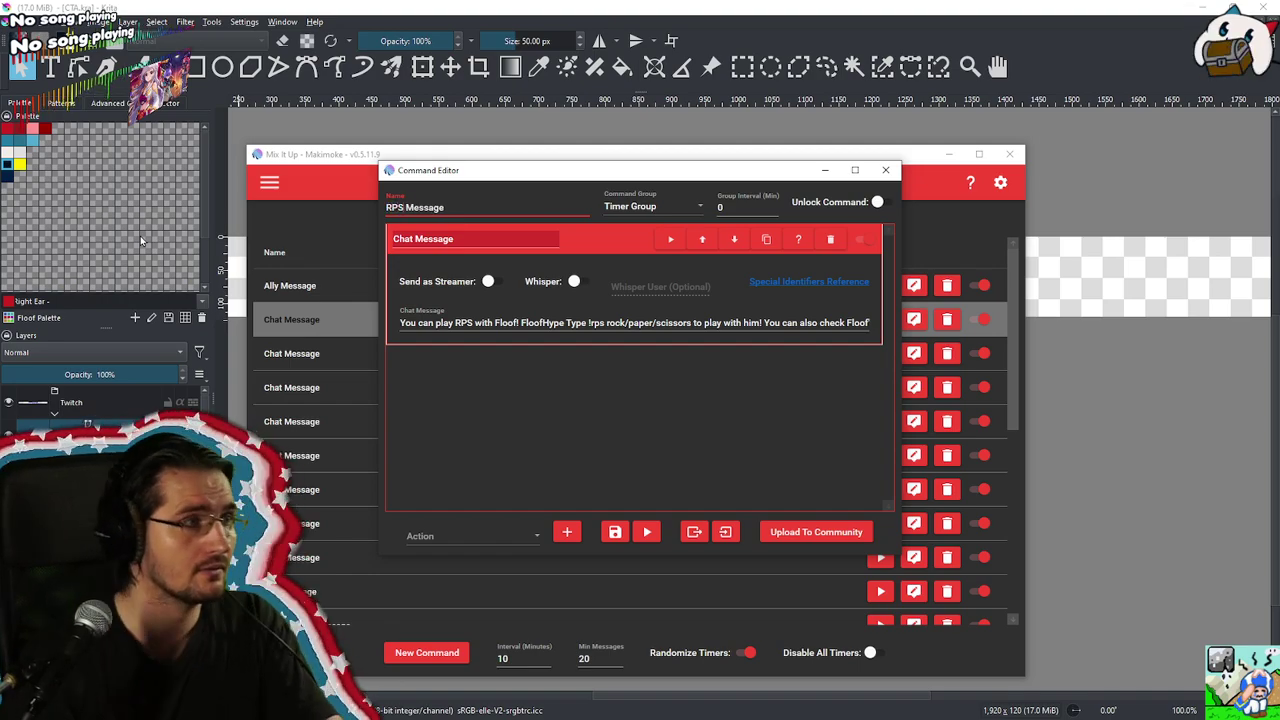
left_click(610, 532)
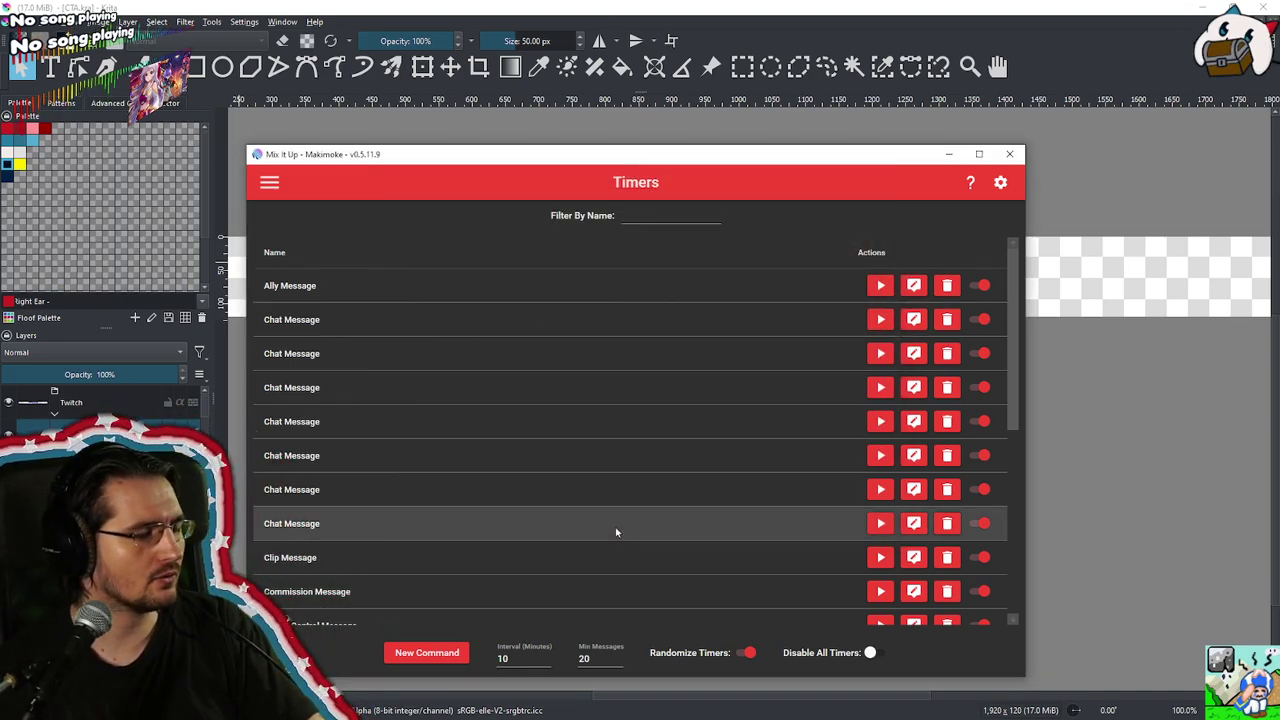
Open the next Chat Message timer, review its text about becoming famous, rename the command "WBF Message" and save it
left_click(913, 319)
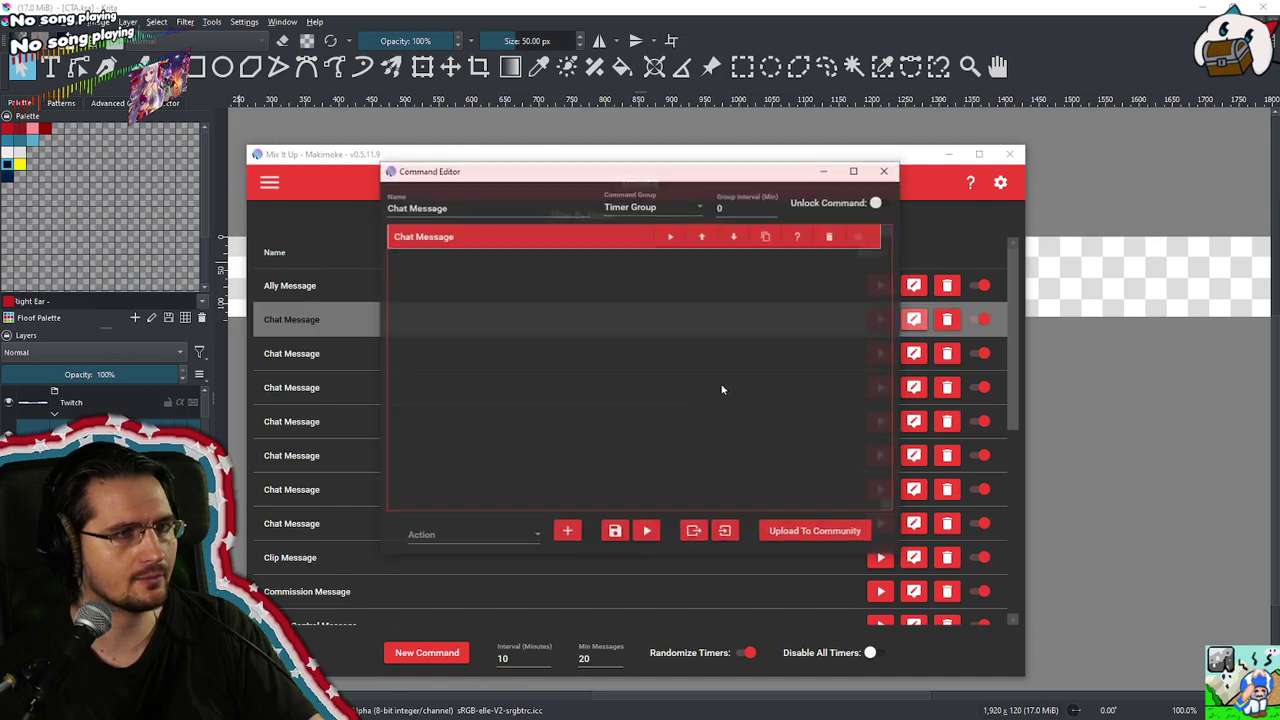
left_click(486, 242)
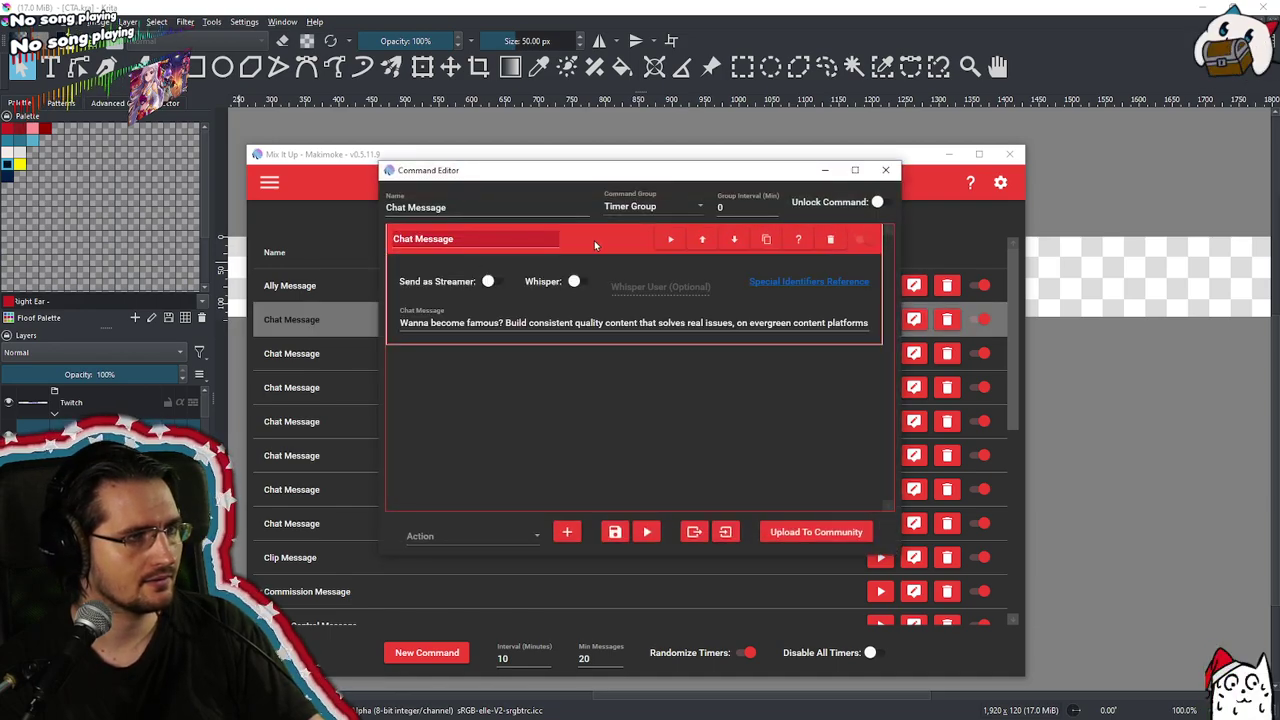
double_click(404, 207)
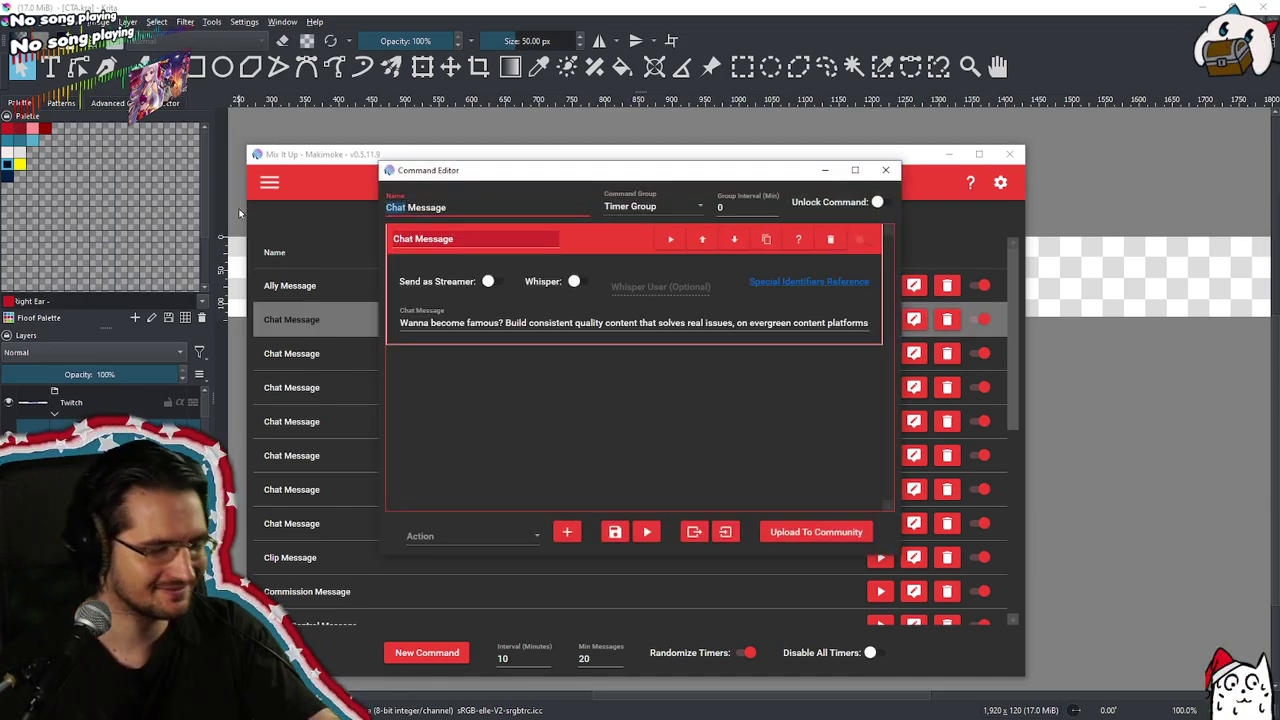
type("WBF")
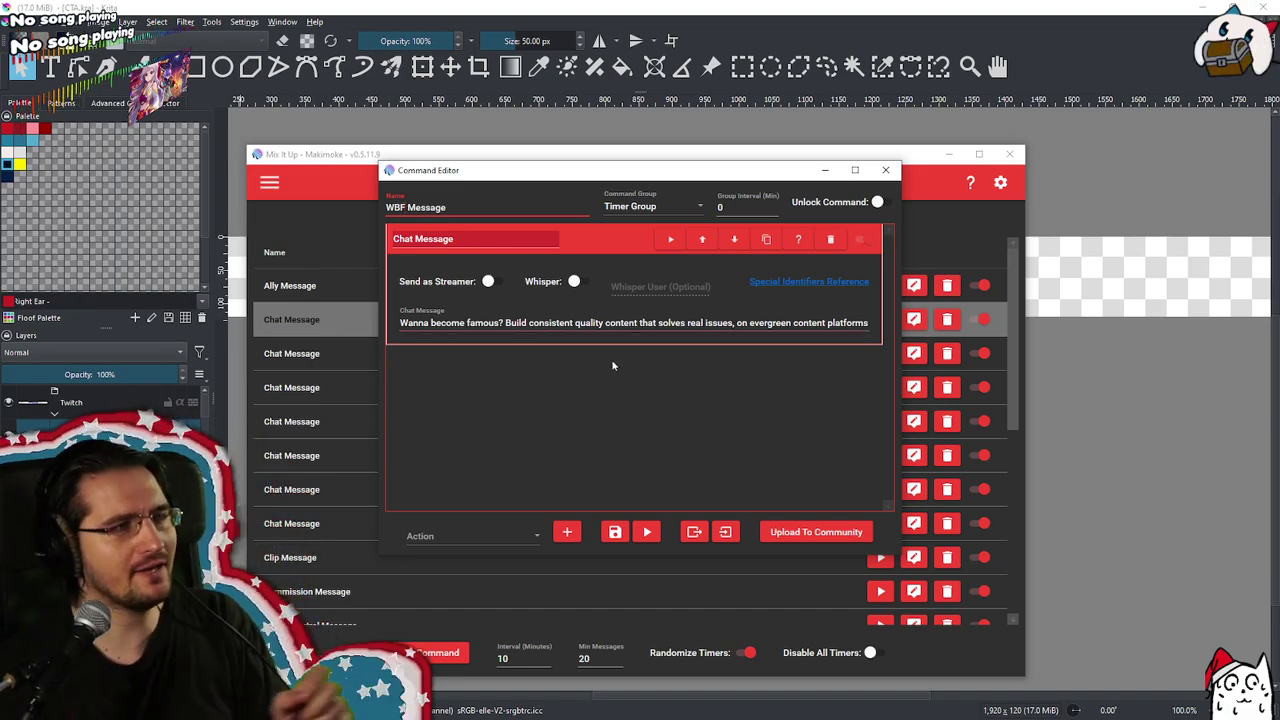
left_click_drag(506, 323, 871, 329)
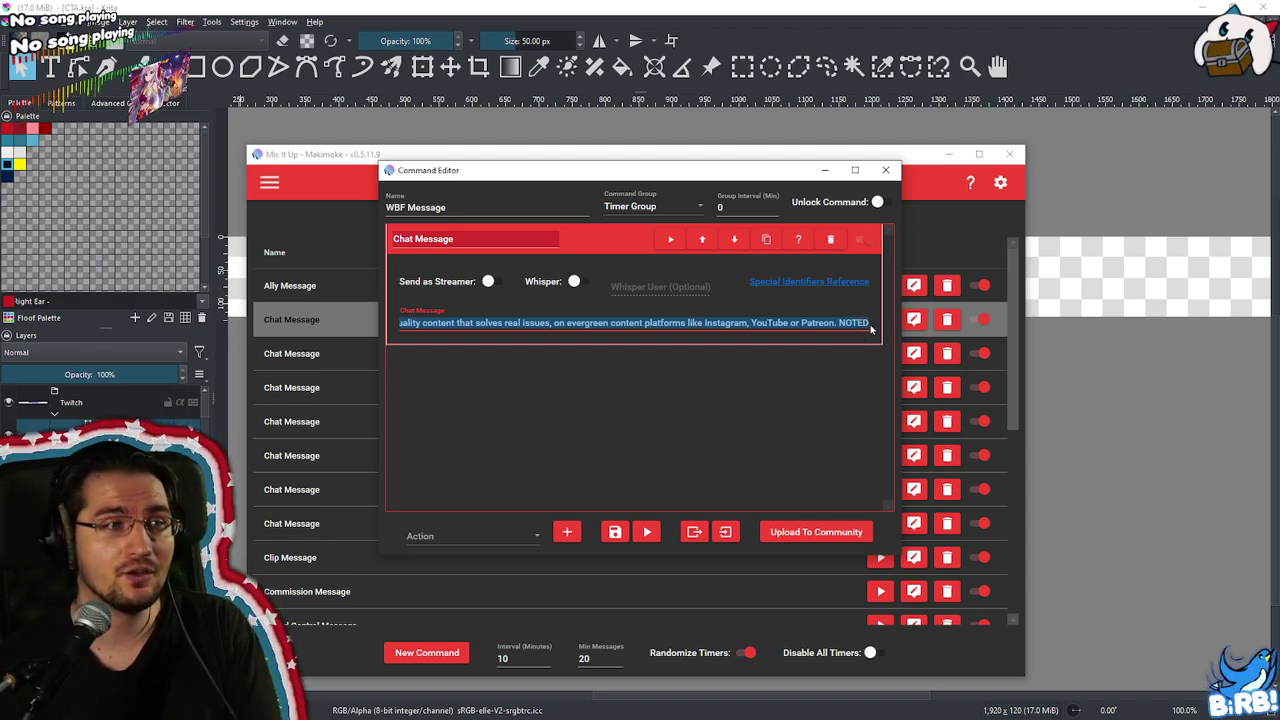
left_click(859, 392)
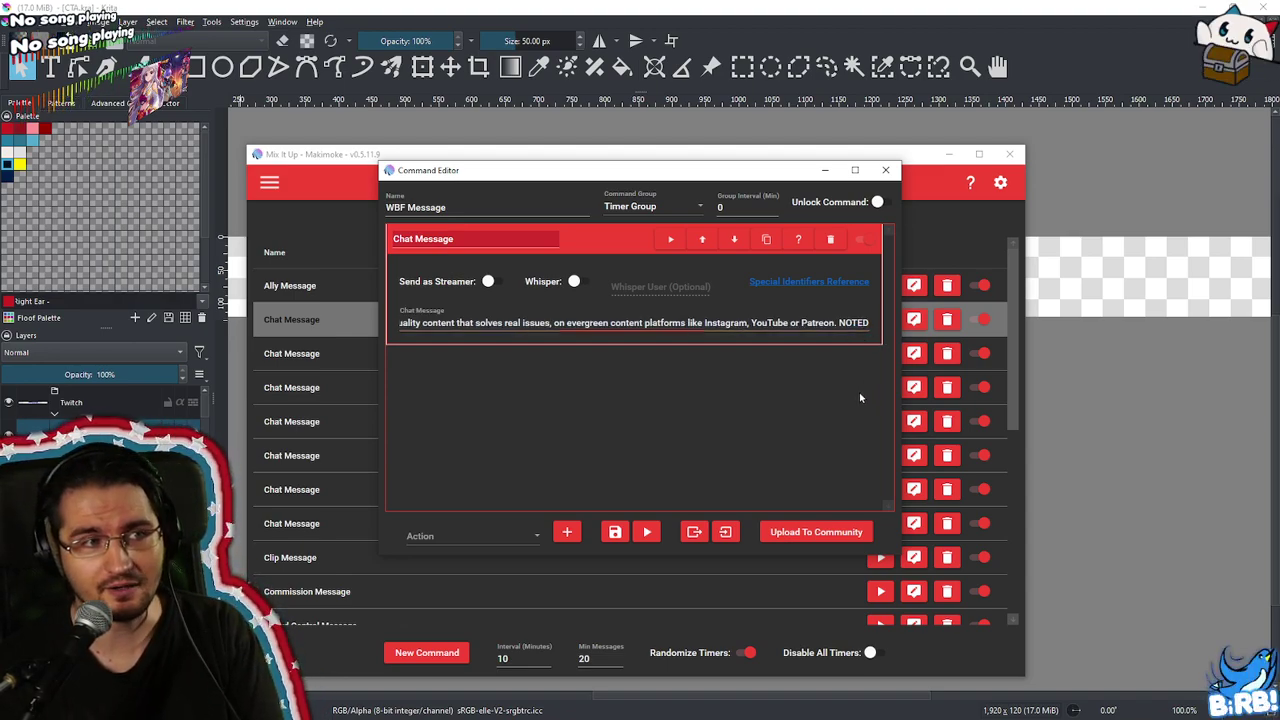
left_click(596, 244)
left_click(604, 530)
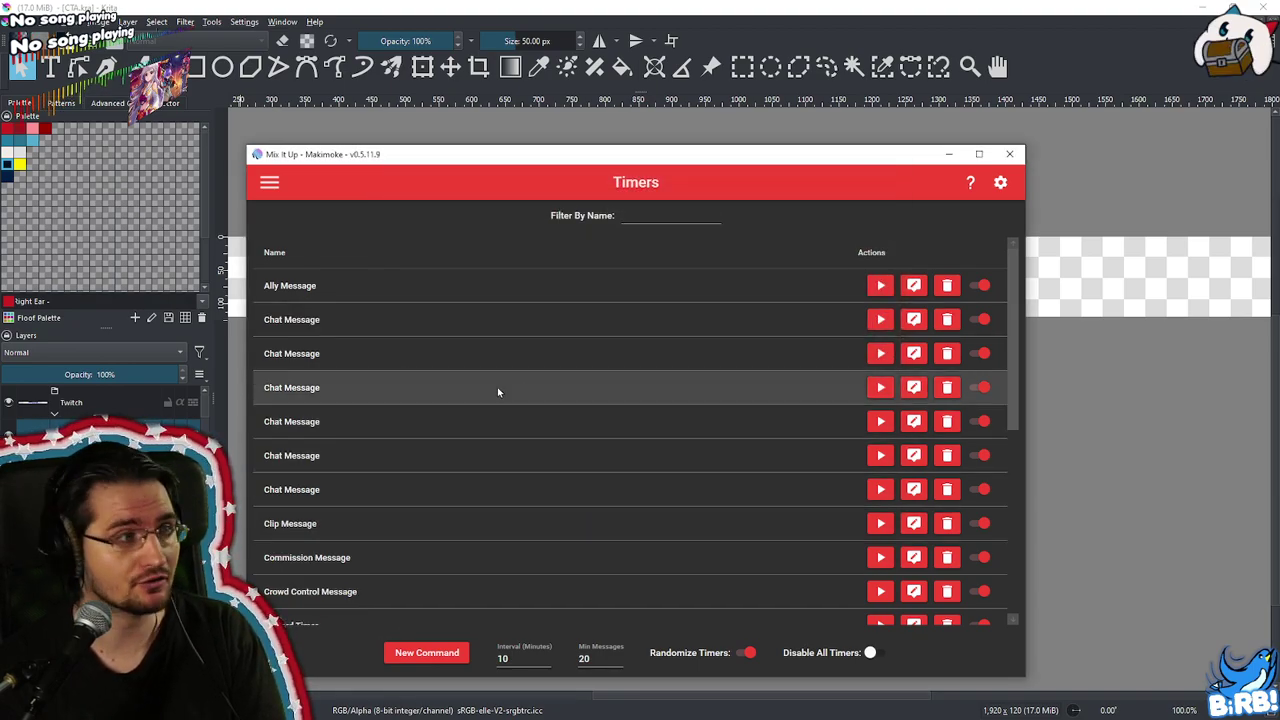
Open the next Chat Message timer, review its text about Floof the furball, rename the command "Floof Message" and save it
left_click(910, 322)
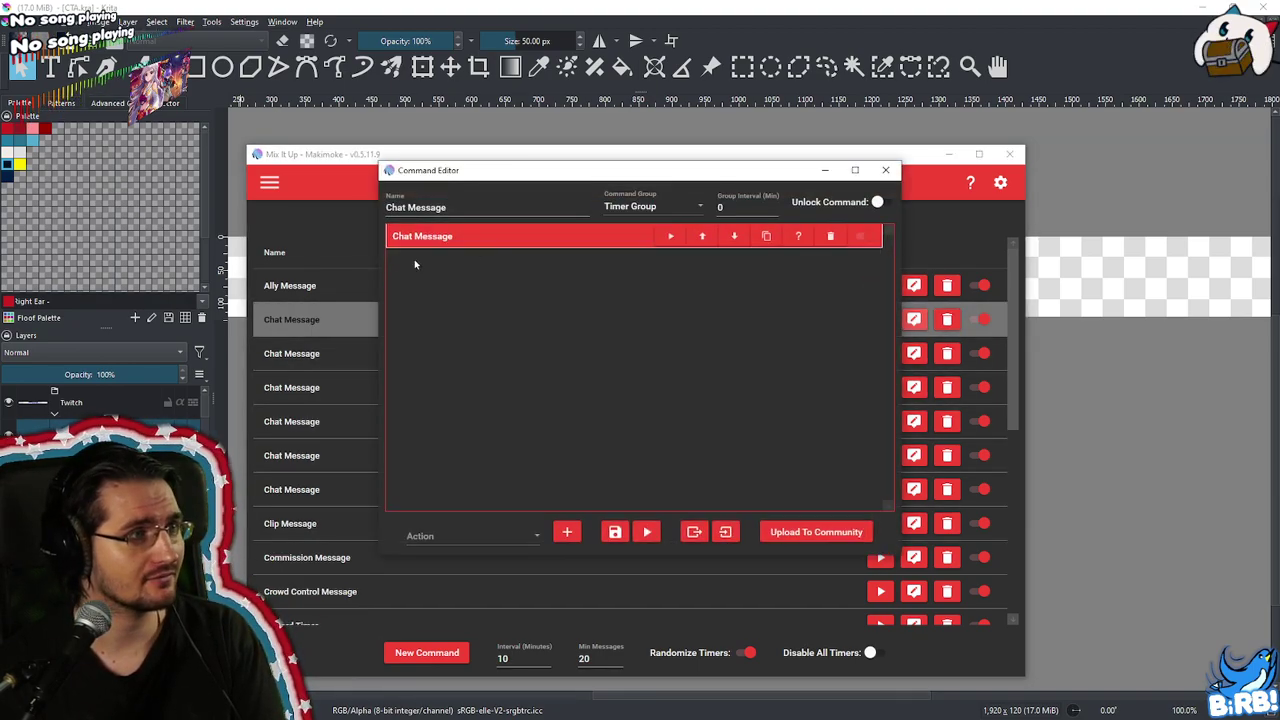
left_click(490, 230)
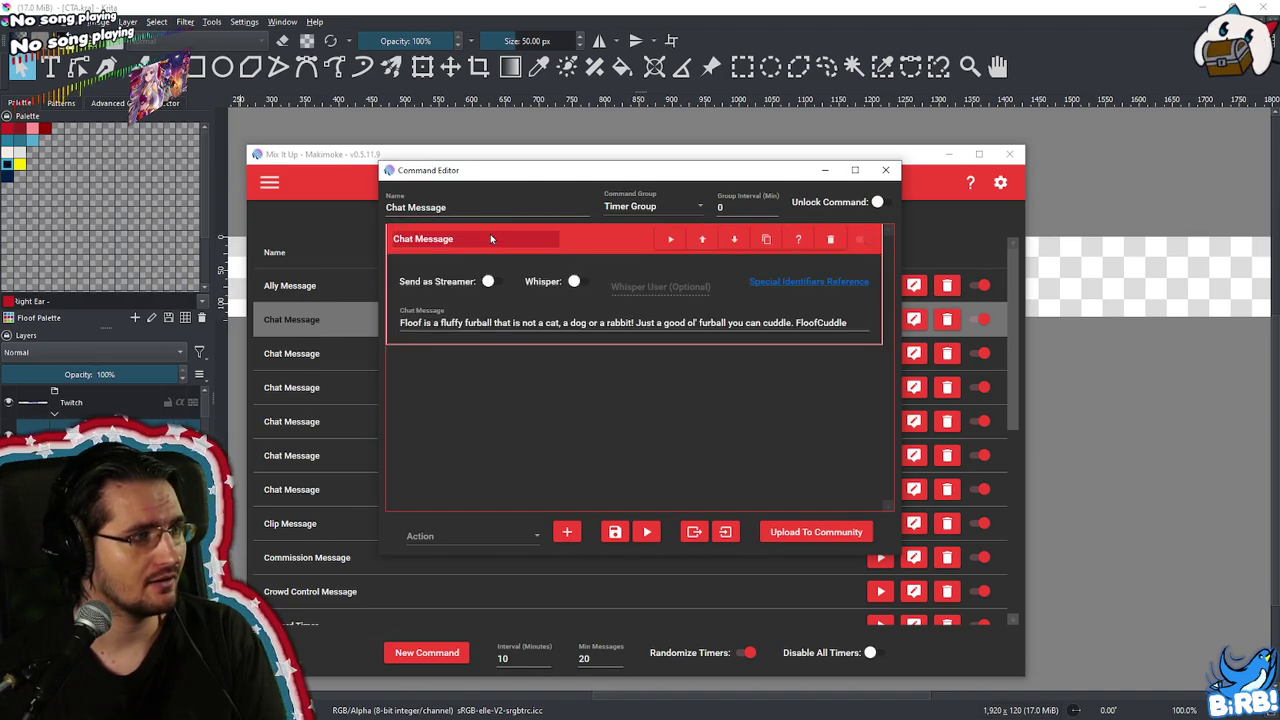
left_click(420, 322)
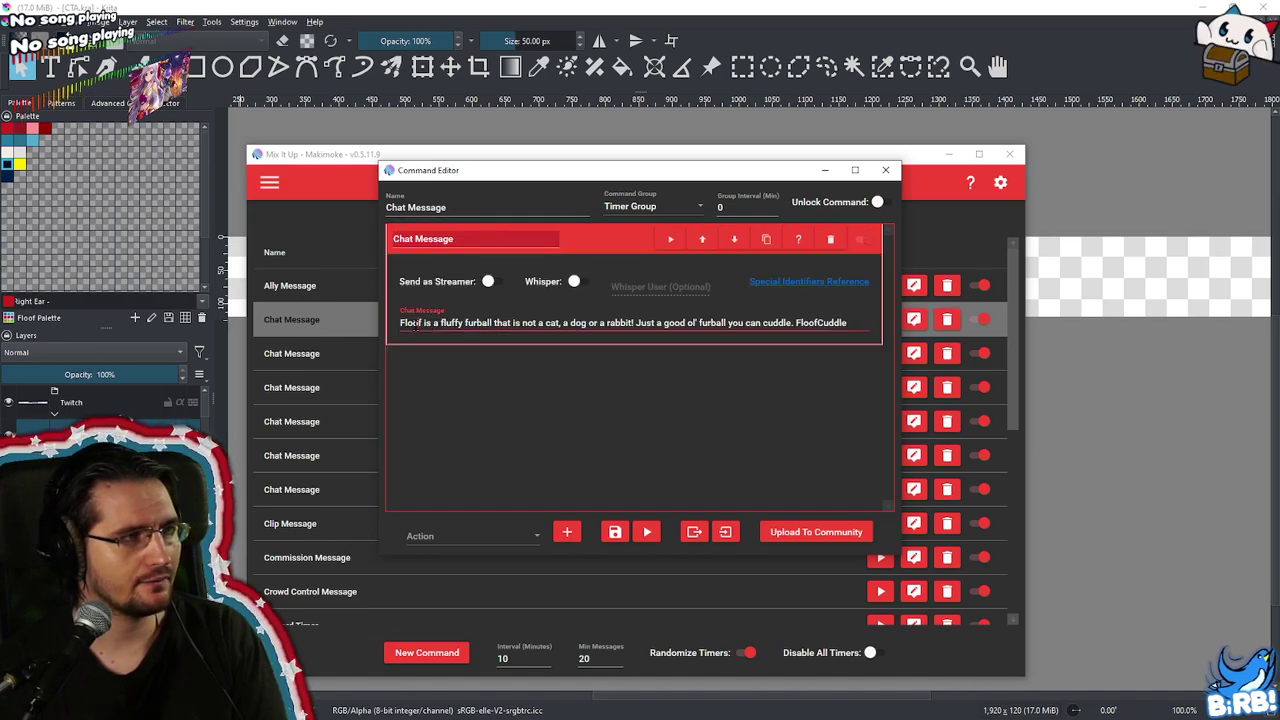
double_click(400, 207)
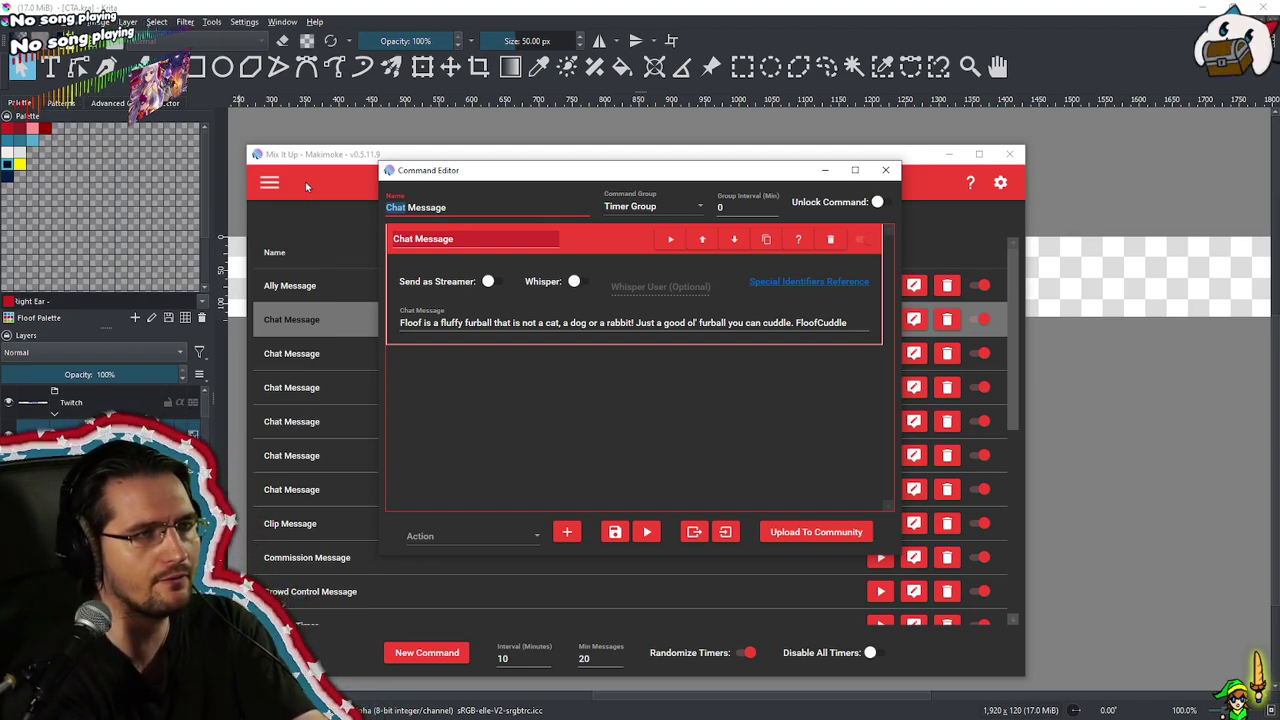
type("Floof")
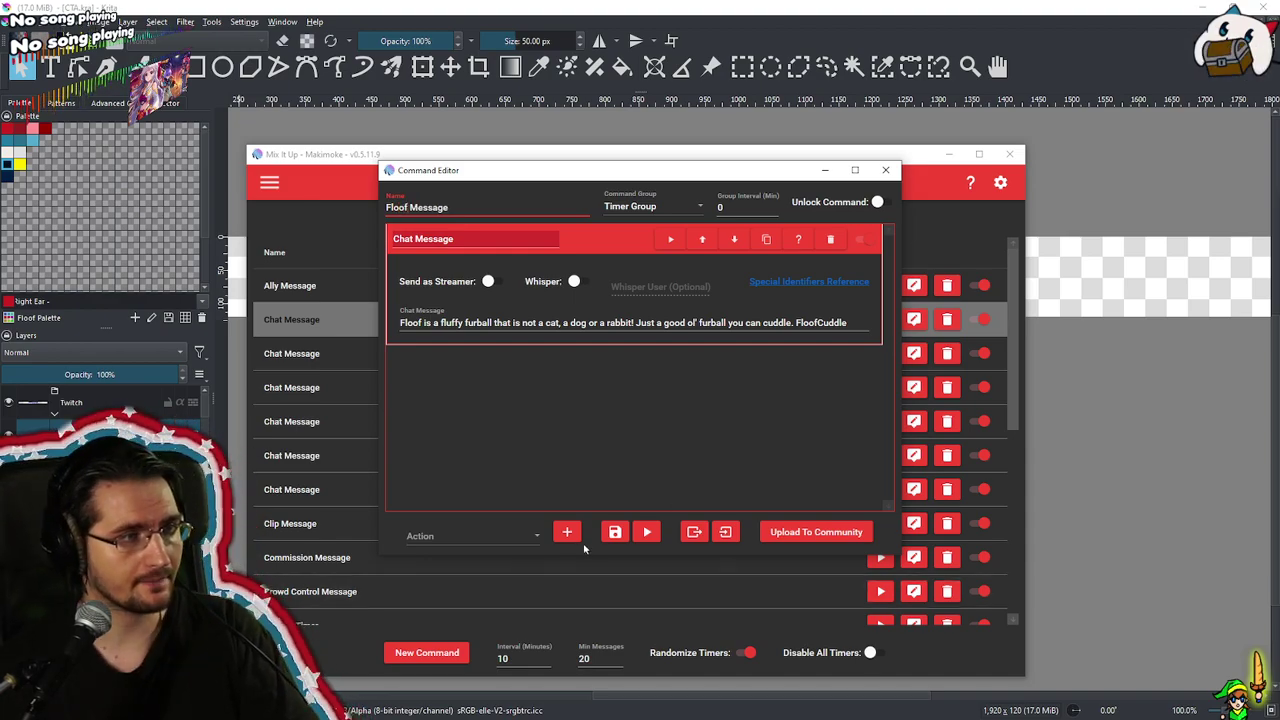
left_click(614, 533)
Open the next Chat Message timer, review its redemptions text, rename the command "Channel Point Message" and save it
left_click(913, 350)
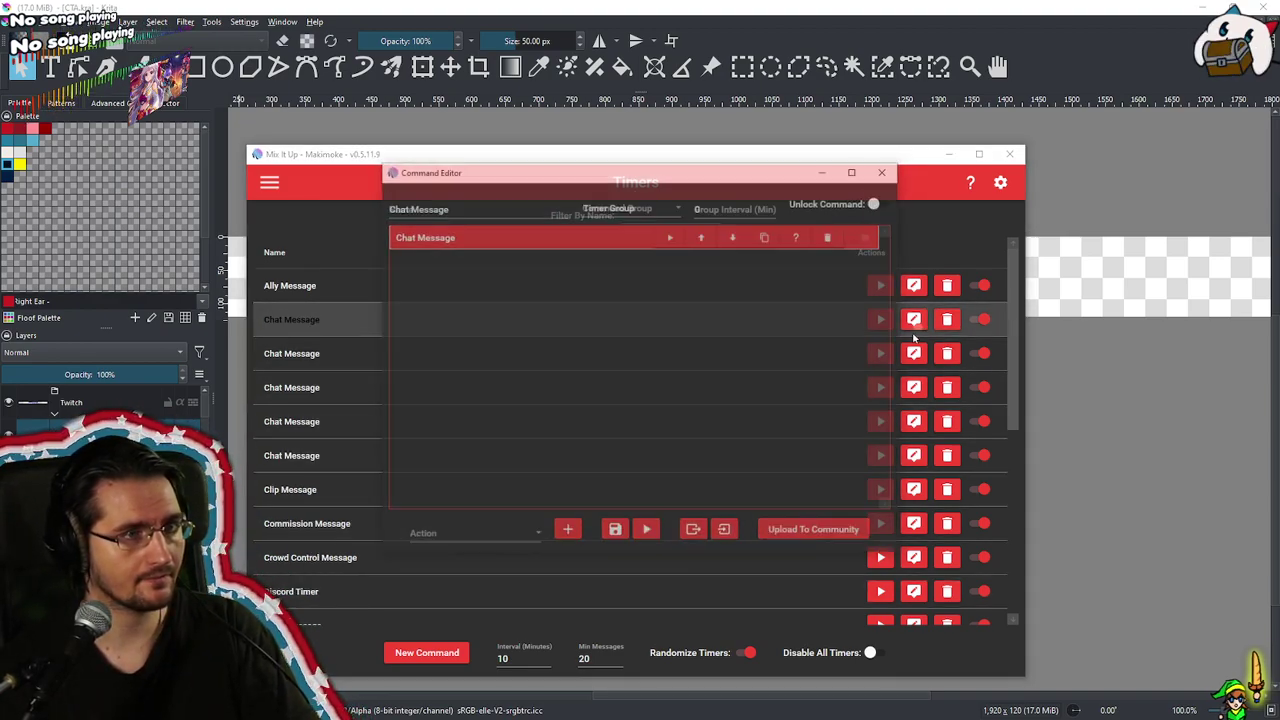
left_click(446, 236)
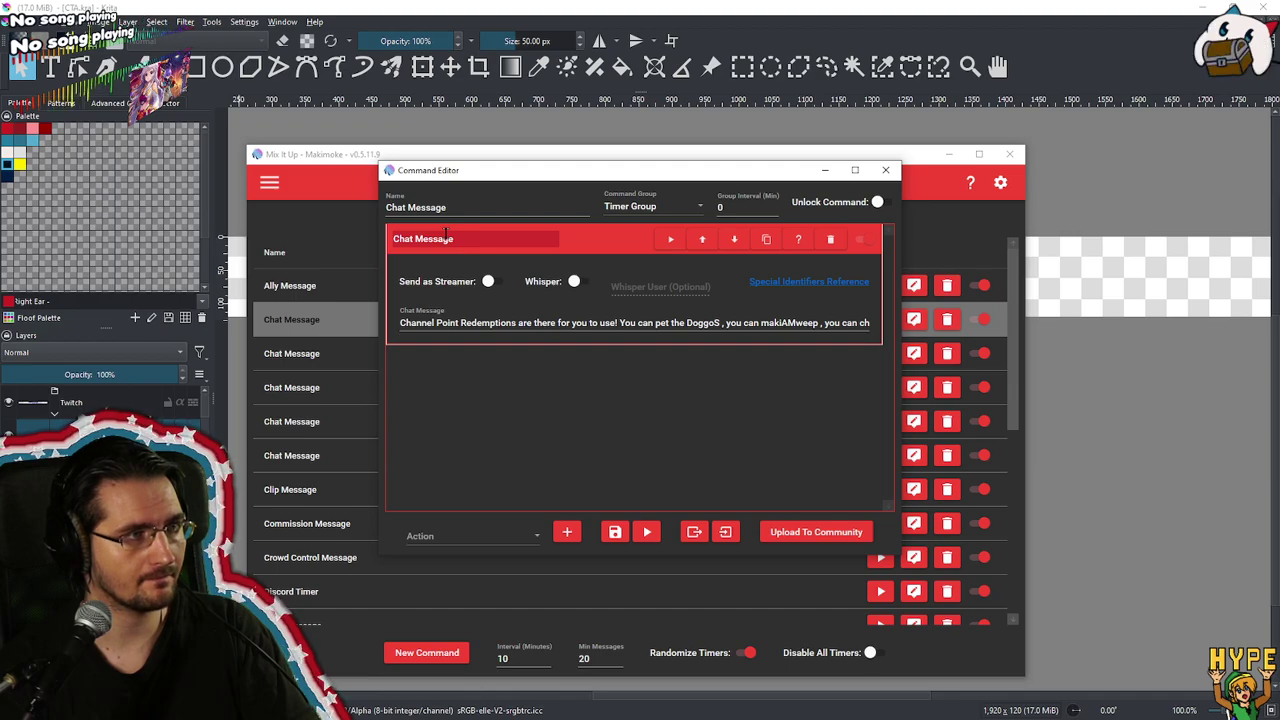
left_click(513, 238)
double_click(397, 207)
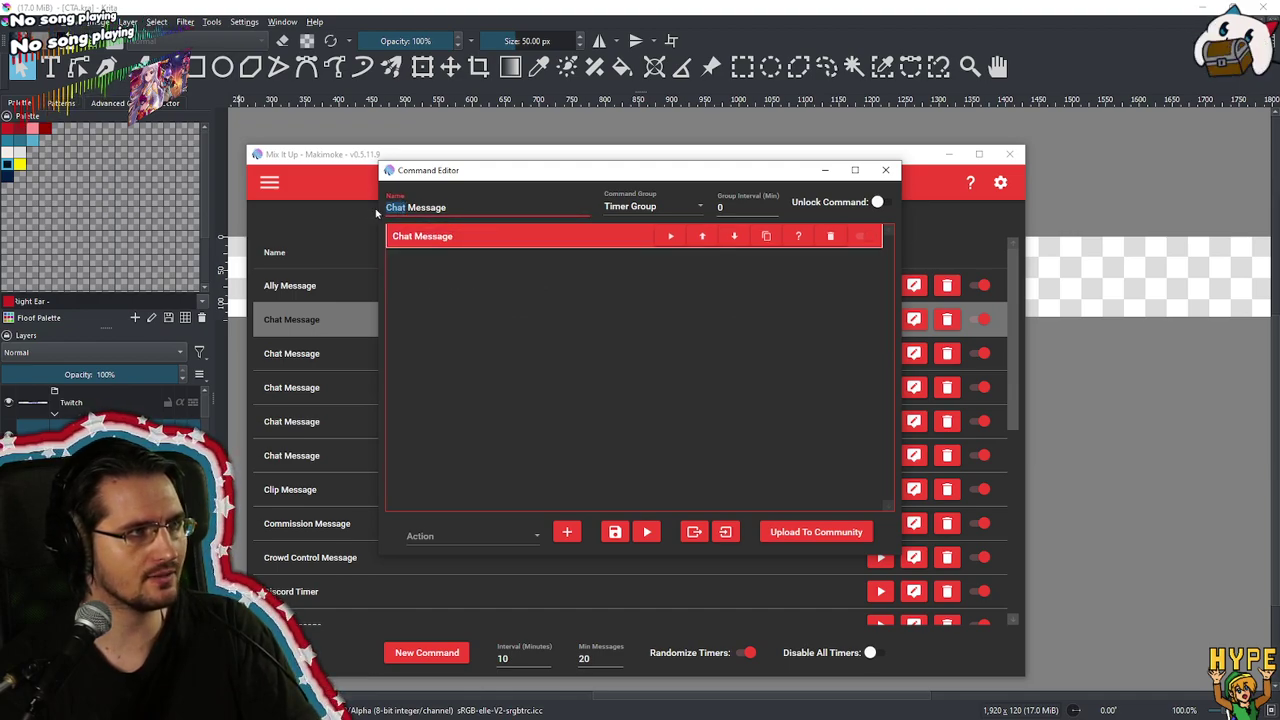
type("Channel ")
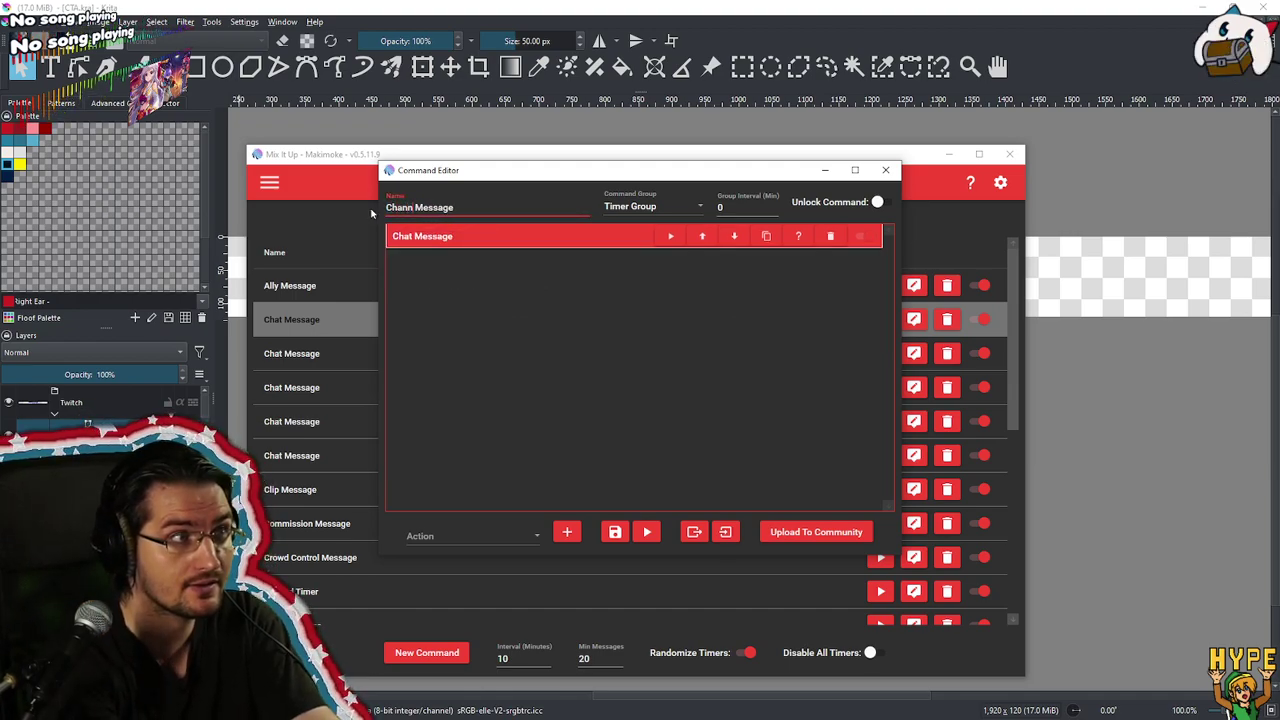
type("Point")
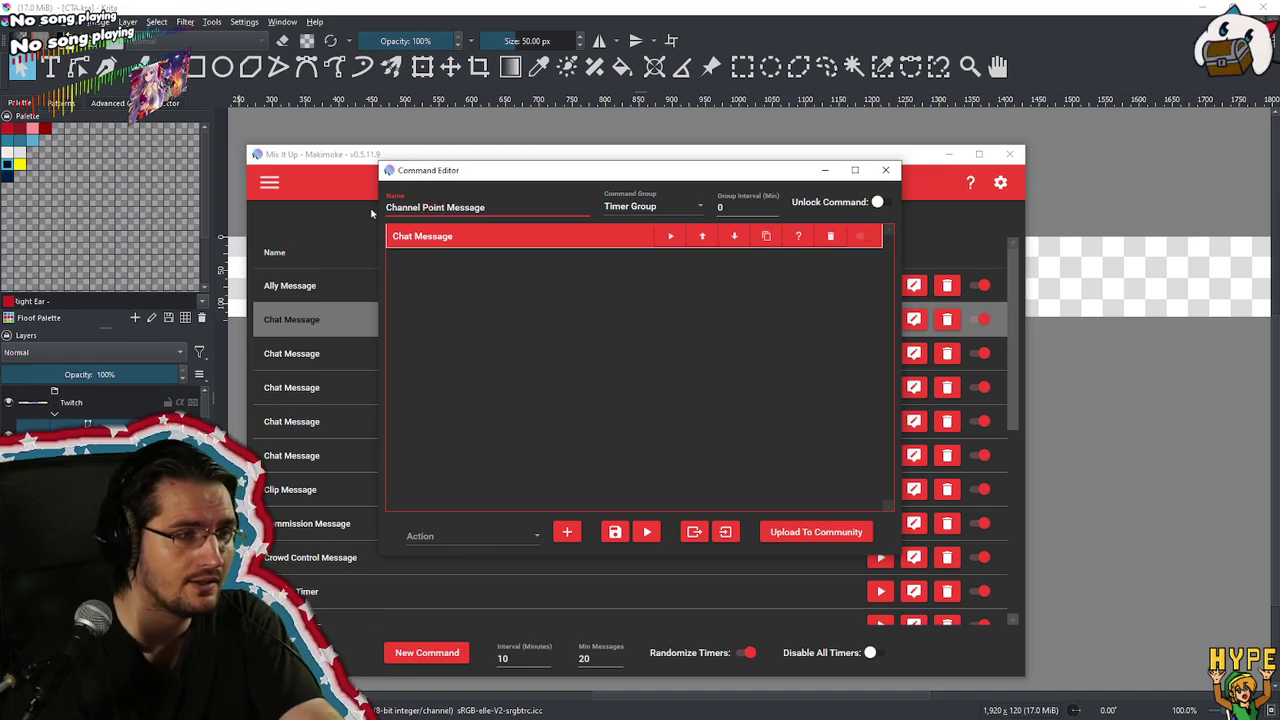
left_click(614, 531)
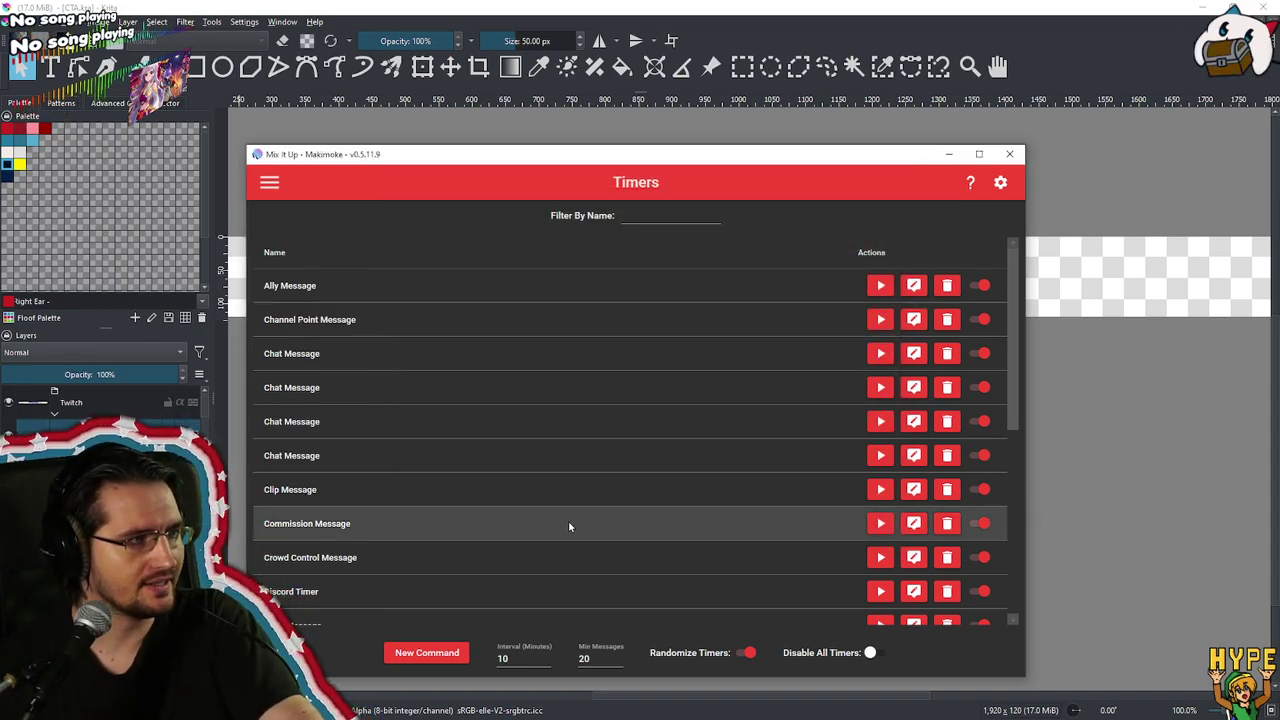
Open the next Chat Message timer, review its YouTube channel text and rename the command "Janky Talkie Message"
left_click(428, 353)
left_click(913, 356)
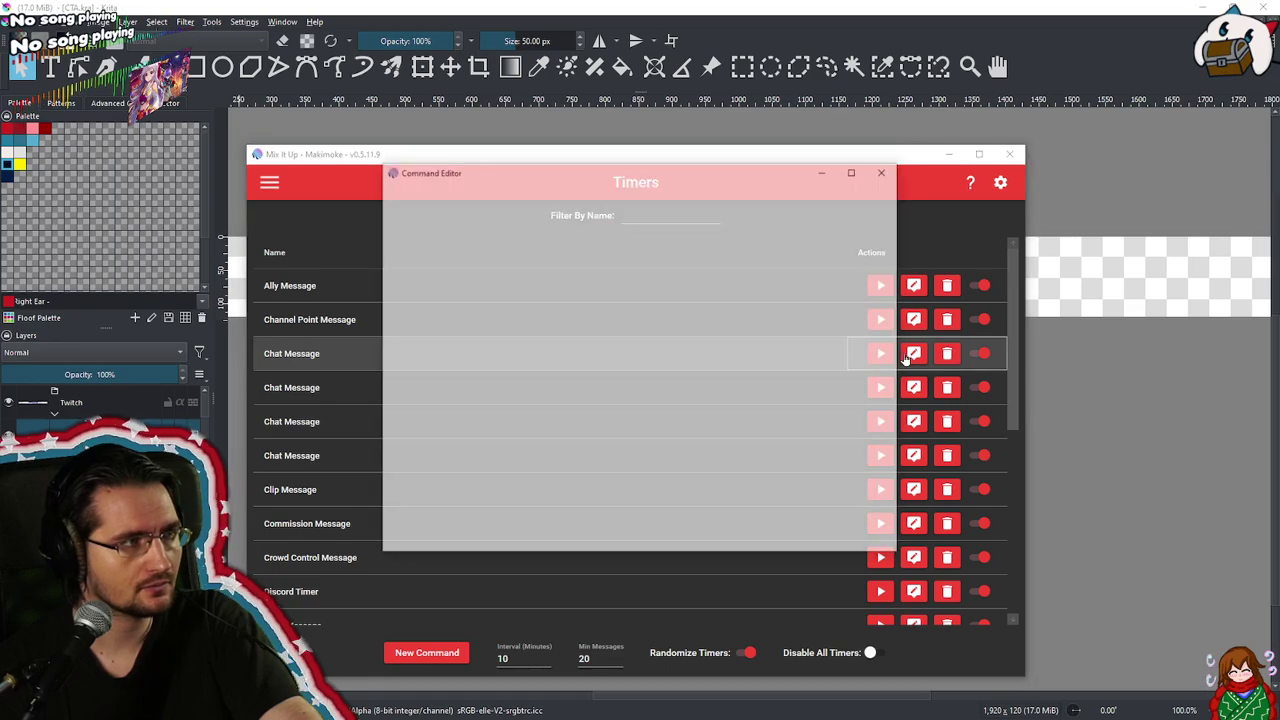
left_click(418, 240)
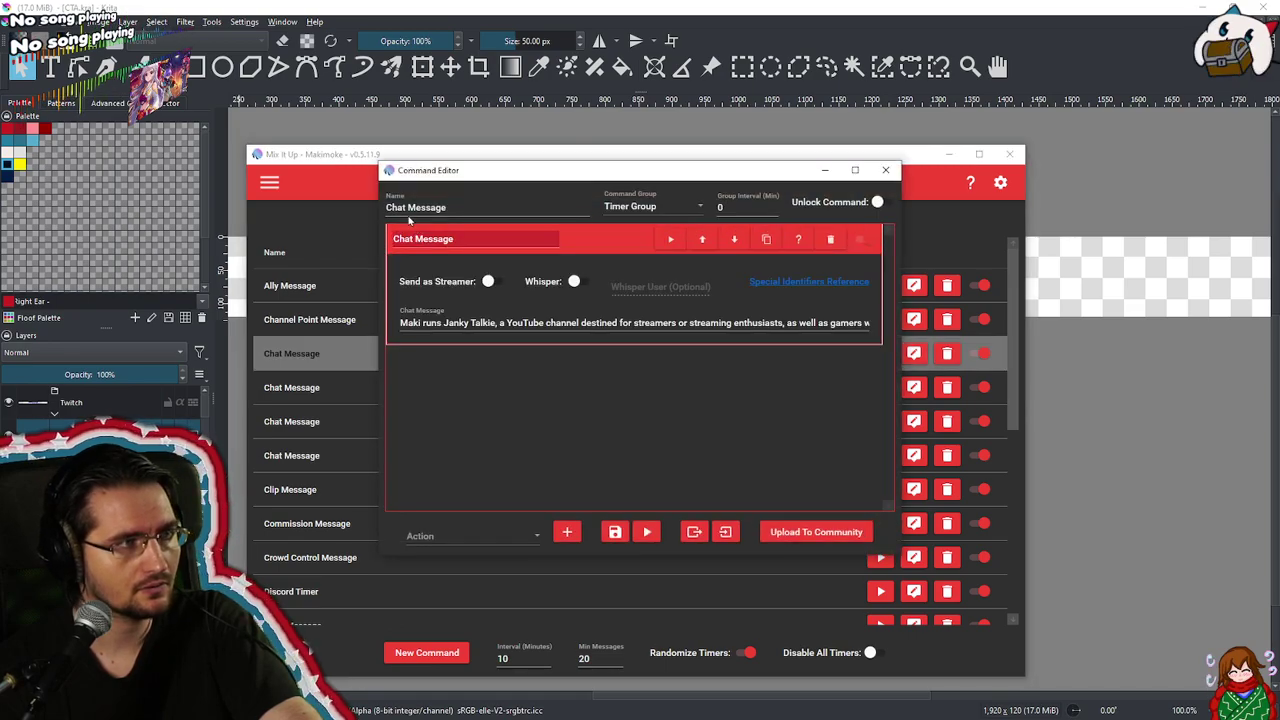
left_click_drag(406, 208, 329, 213)
type("Janky Talkie")
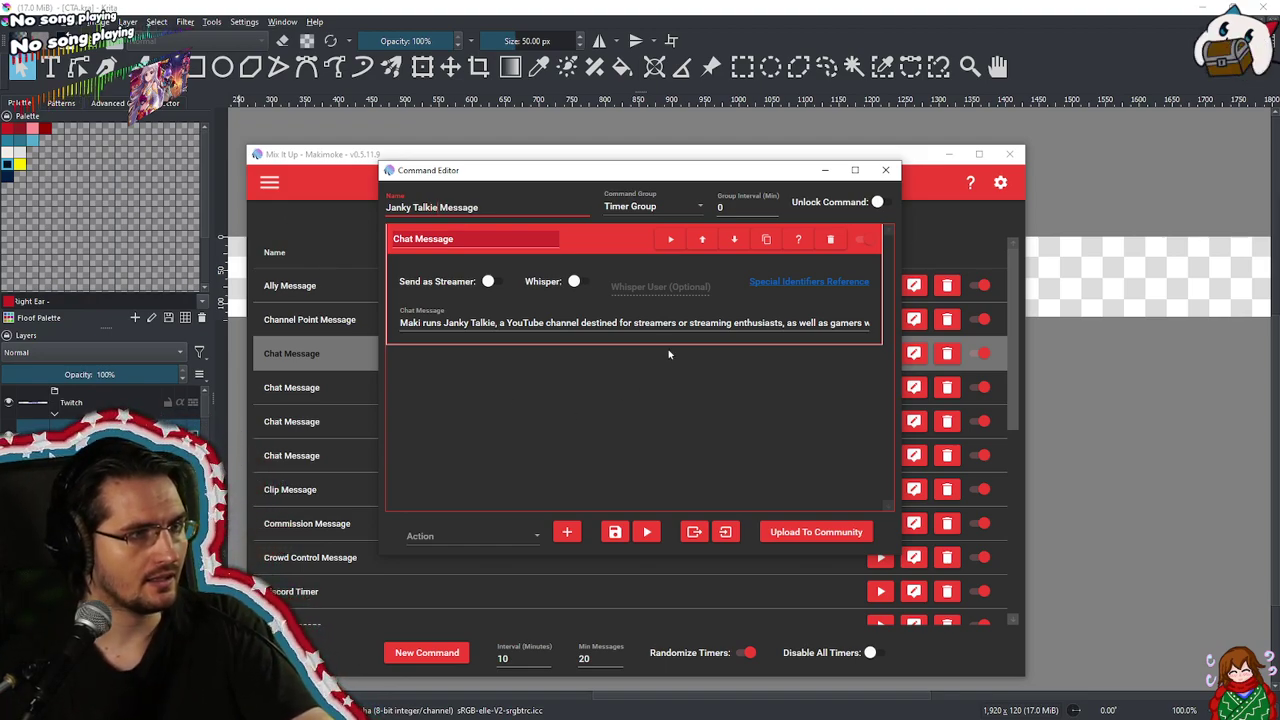
Add a Streaming Software (OBS, SLOBS) action to the Janky Talkie Message command and set its streaming software to OBS Studio
left_click(532, 533)
scroll(495, 430, "down", 3)
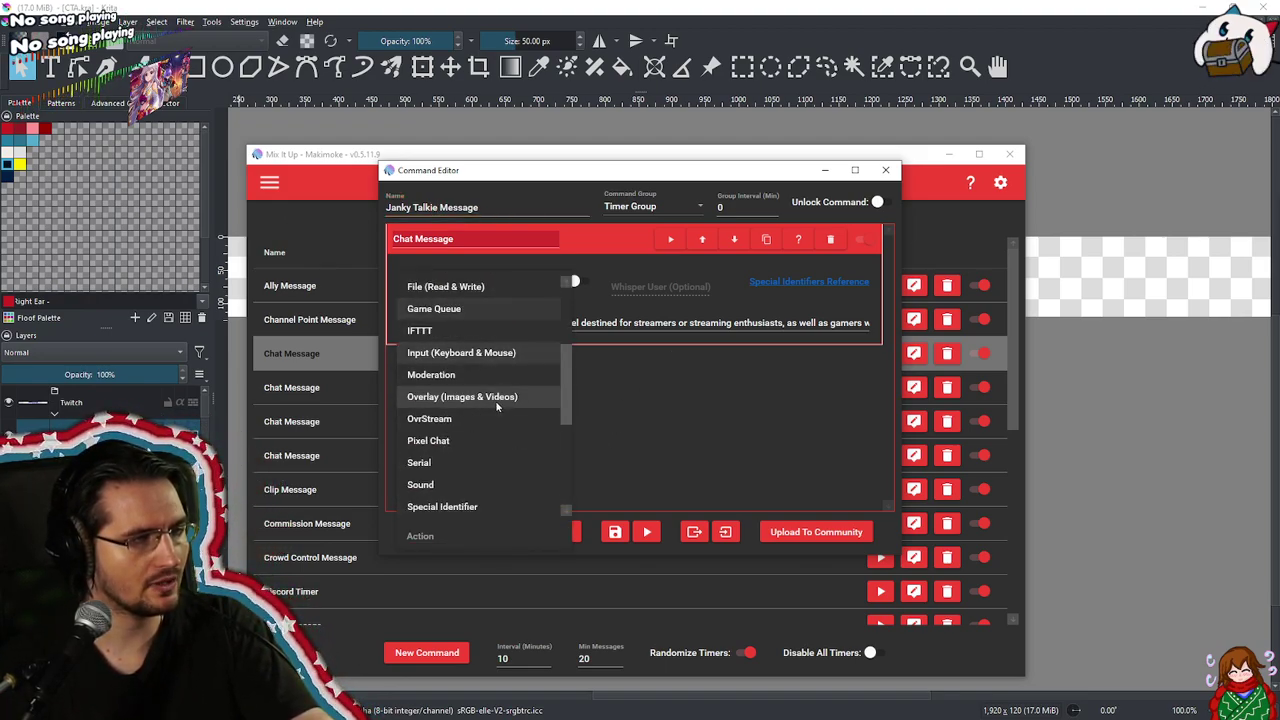
left_click(478, 440)
left_click(567, 535)
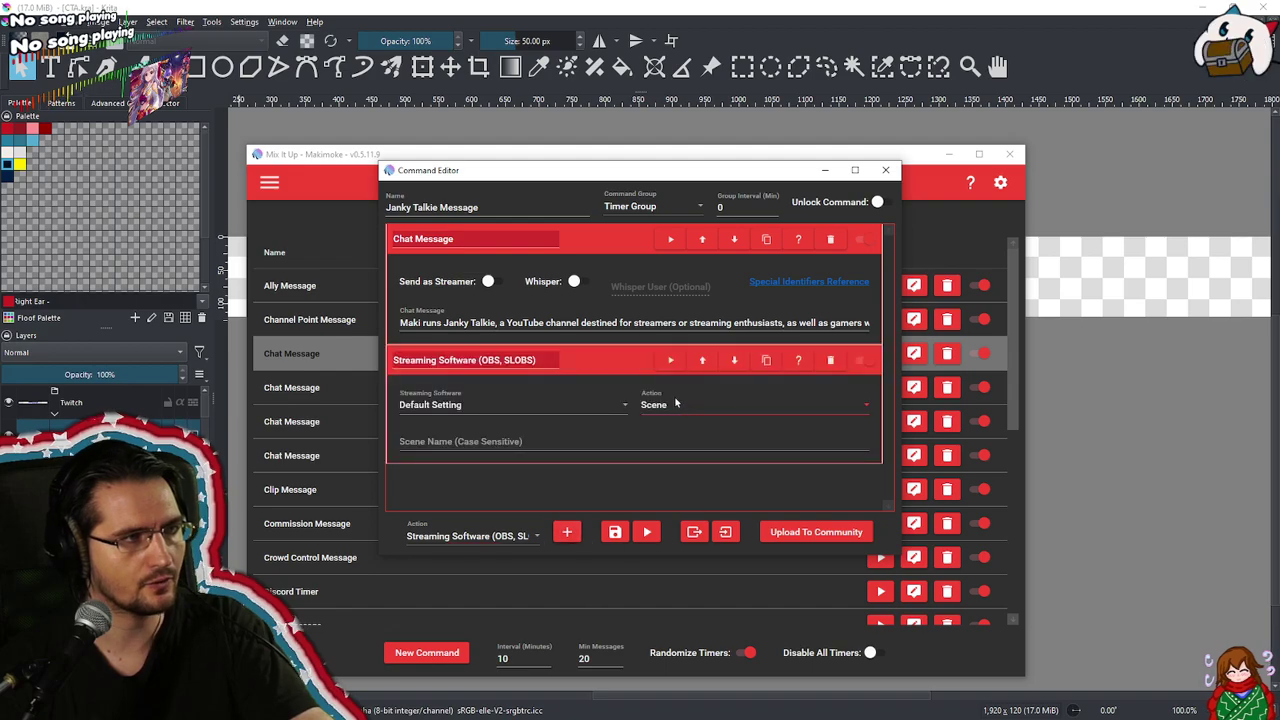
left_click(555, 406)
left_click(555, 422)
Set the OBS action to Source Visibility for the source "YouTube CTA Test" in "Main Scene", switch Visible on and collapse the action
left_click(672, 412)
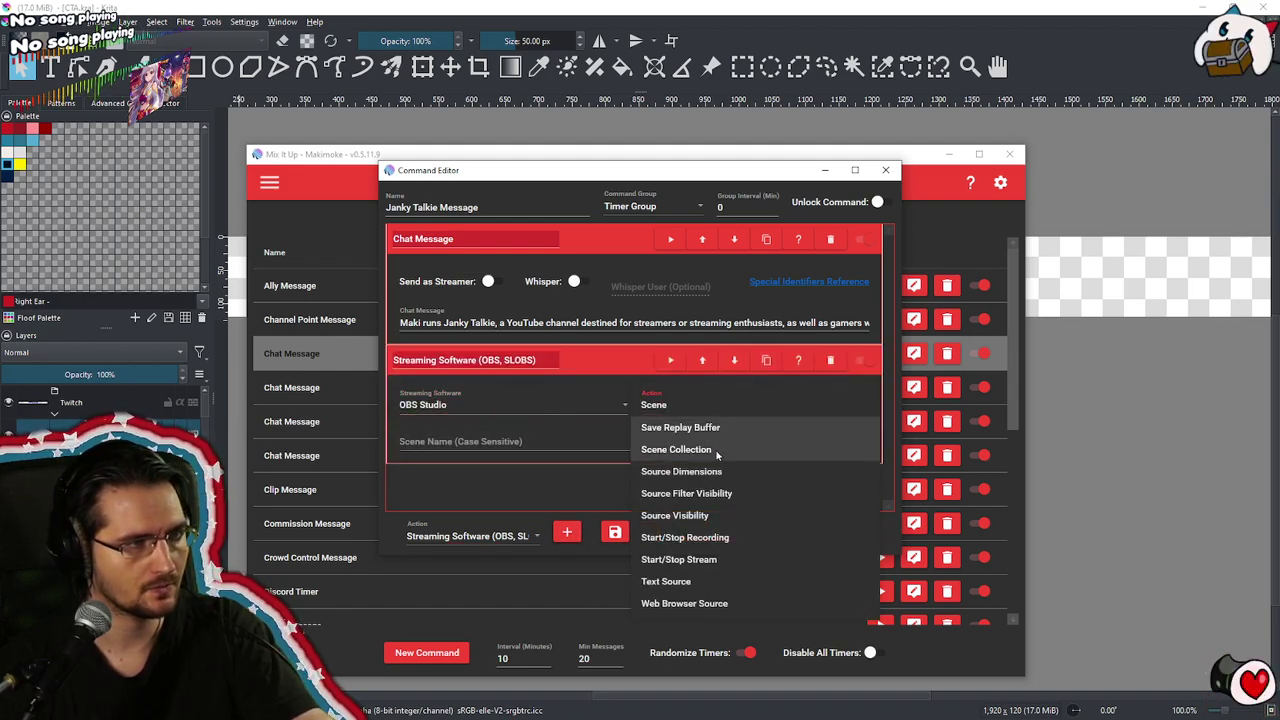
left_click(707, 520)
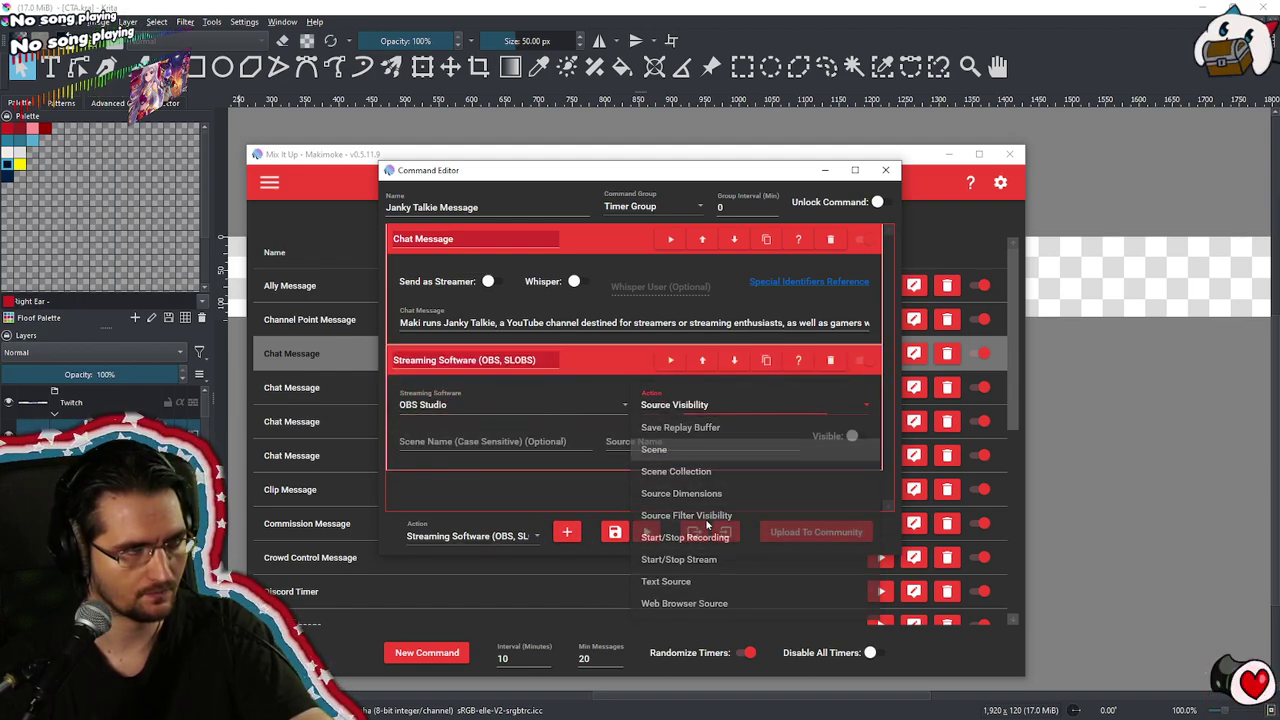
type("Main Scene")
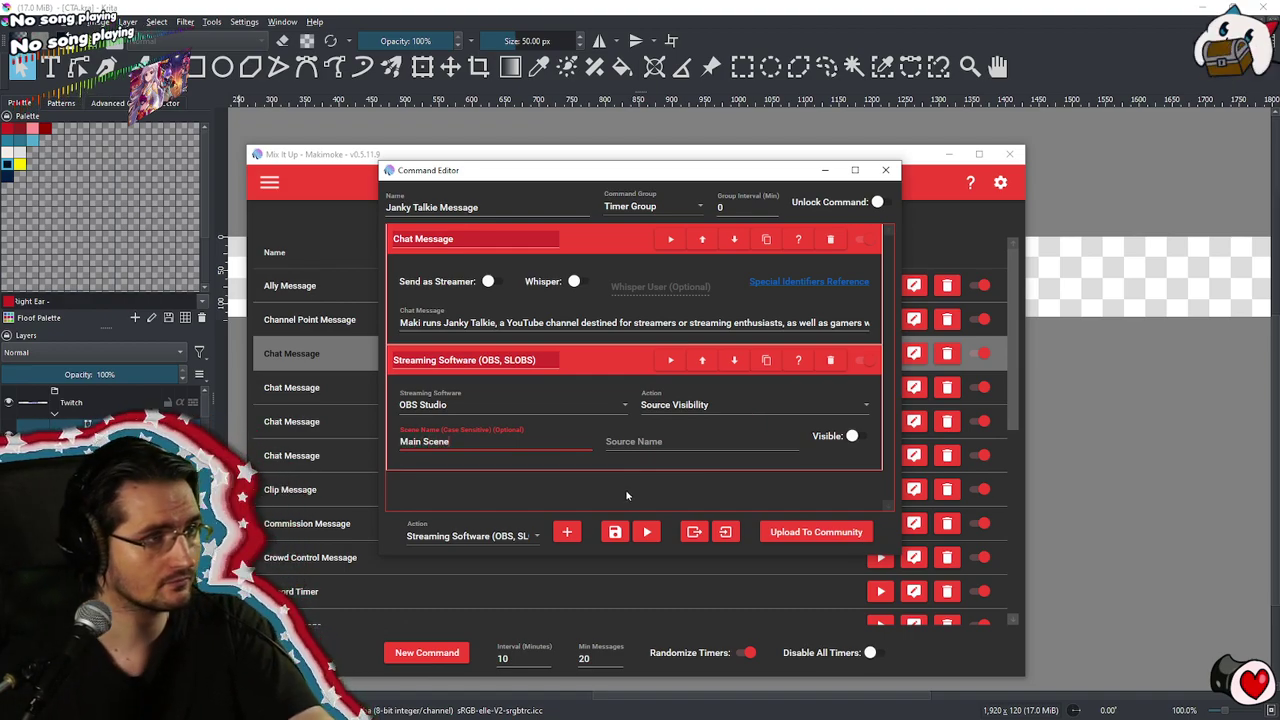
left_click(676, 443)
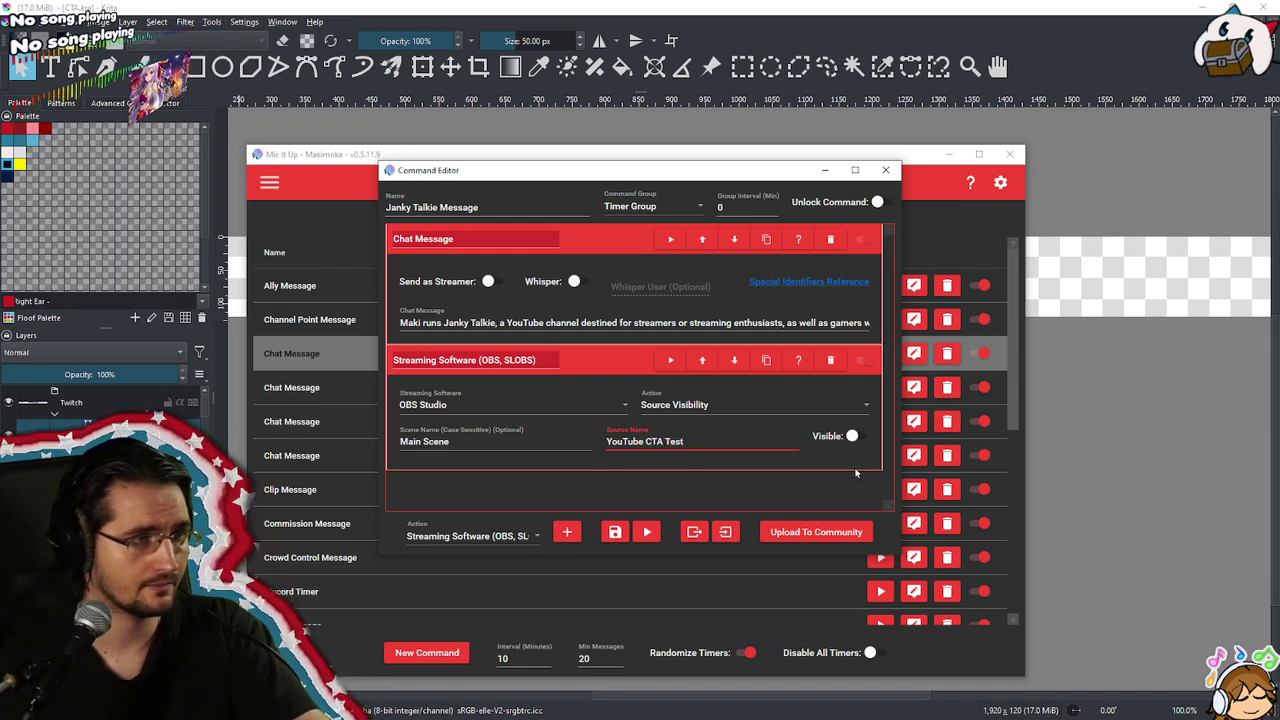
left_click(852, 436)
left_click(589, 360)
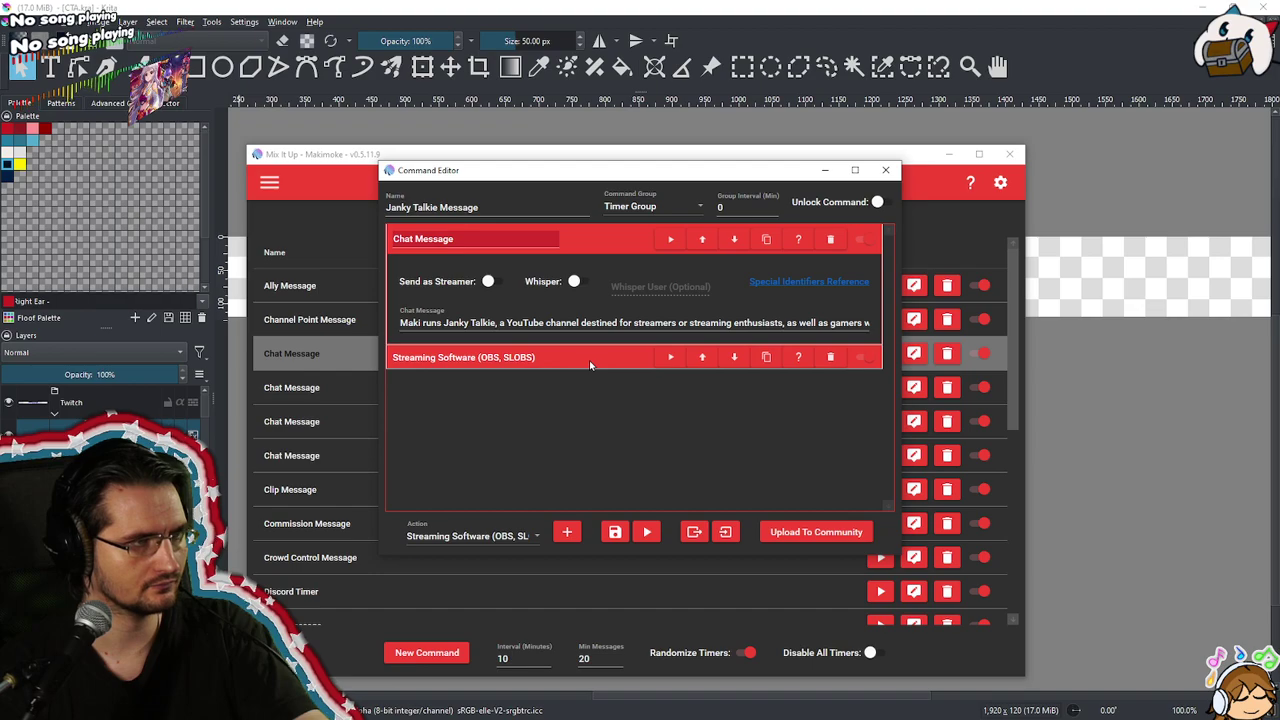
Choose Wait as the next action type and save the Janky Talkie Message command
left_click(526, 536)
left_click(500, 461)
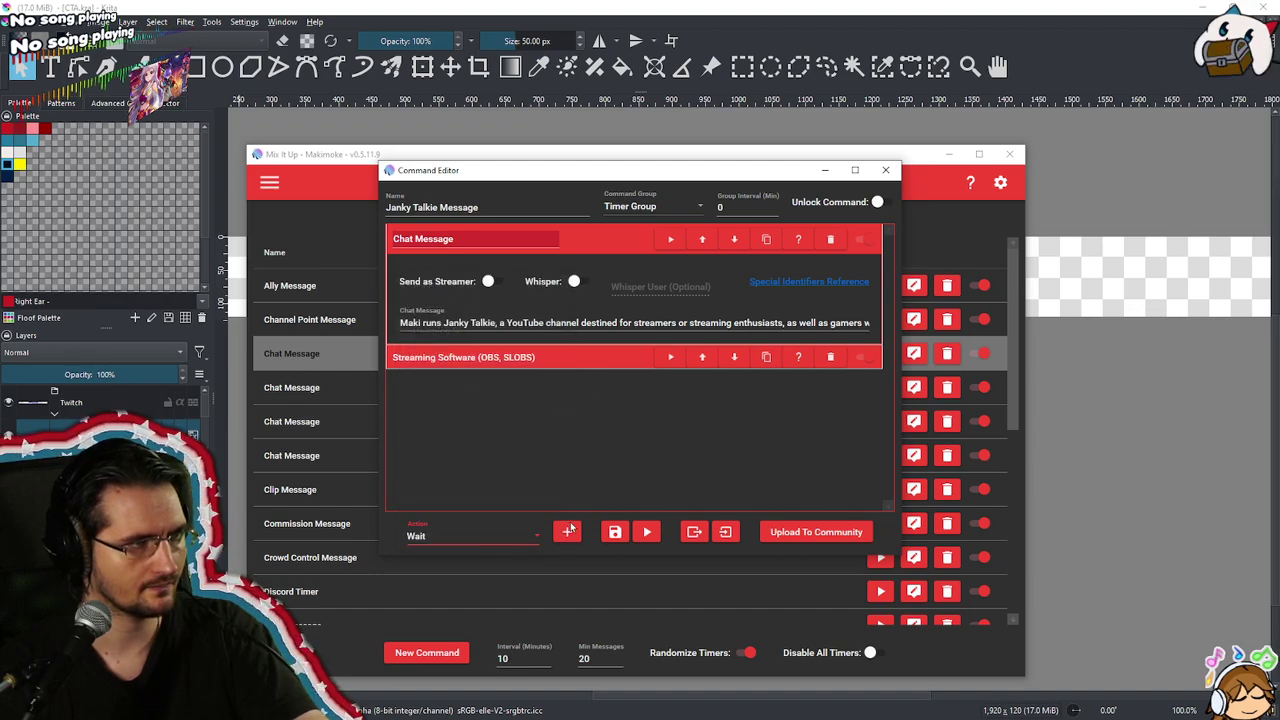
left_click(615, 531)
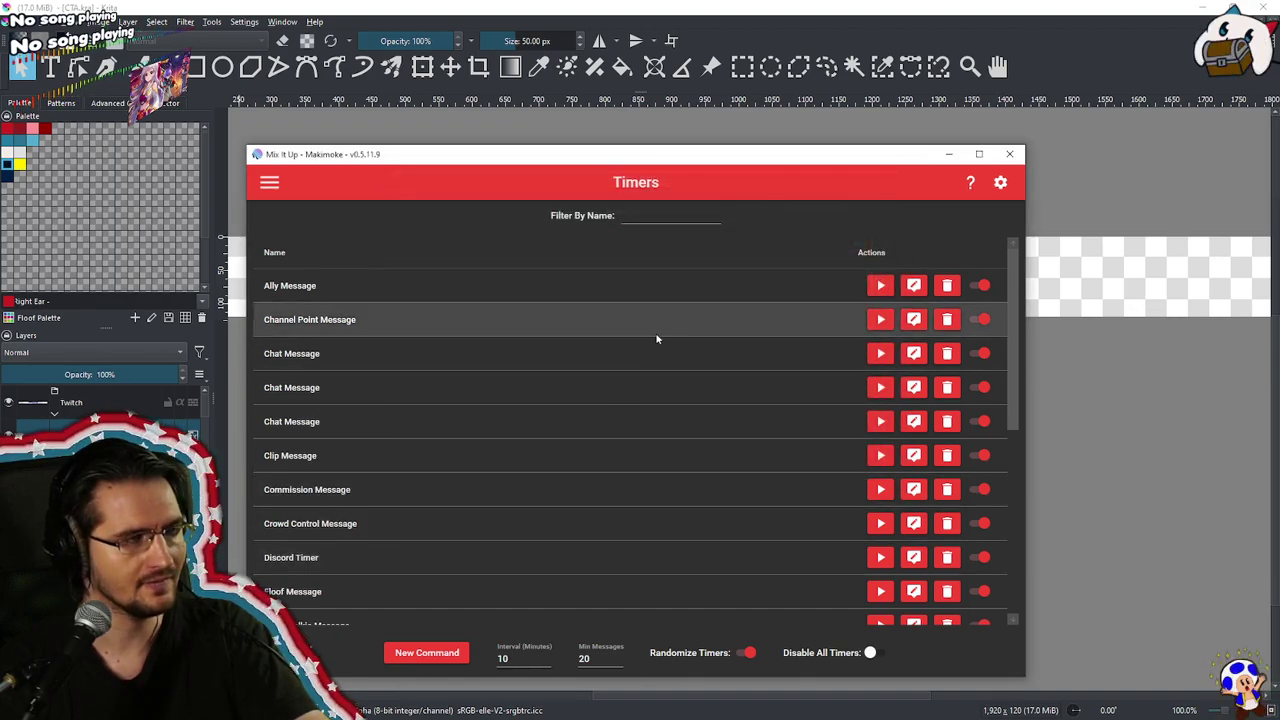
Reopen the Janky Talkie Message timer and add a Wait action of 20 seconds after the streaming software action
scroll(575, 560, "down", 1)
scroll(543, 457, "up", 1)
scroll(539, 464, "down", 4)
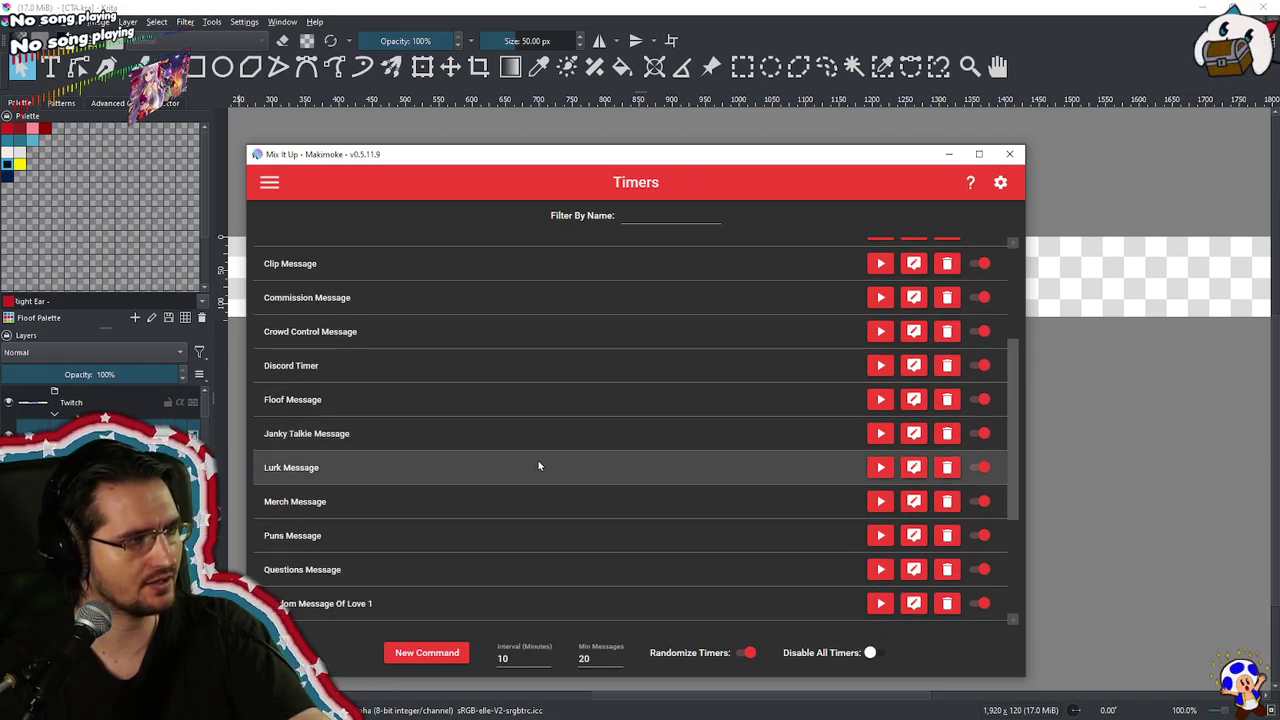
left_click(557, 438)
left_click(914, 436)
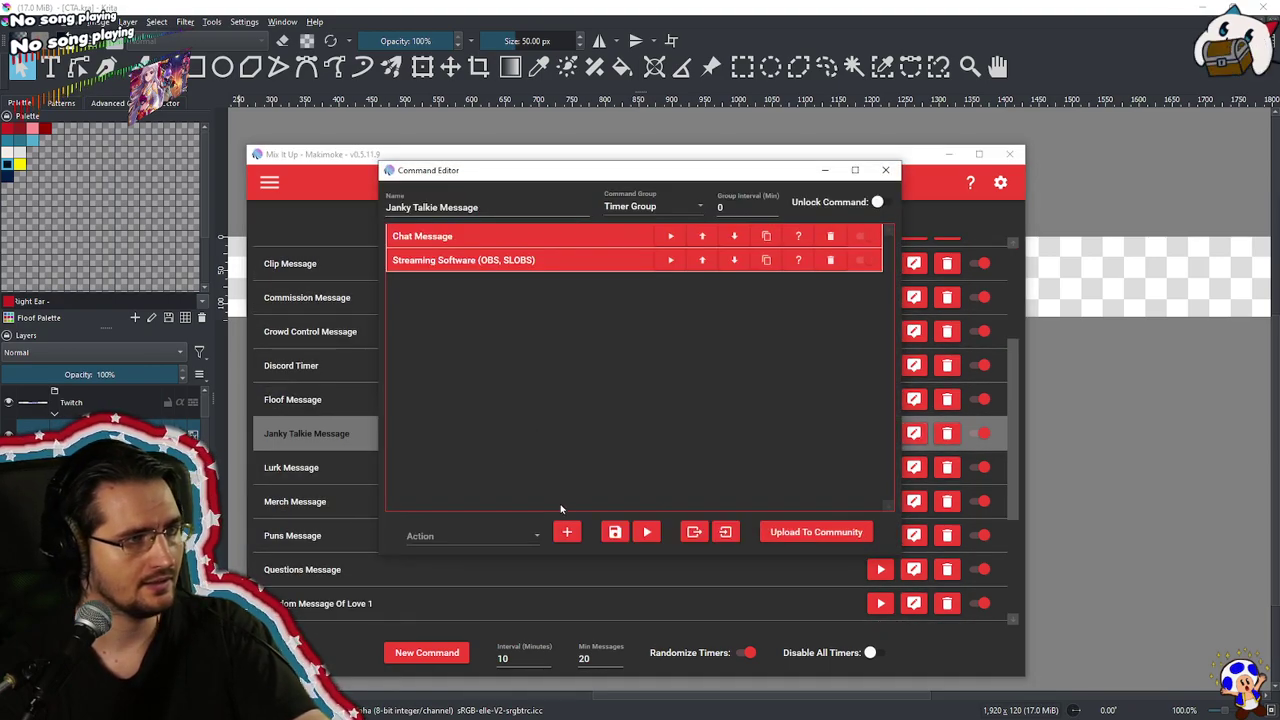
left_click(529, 540)
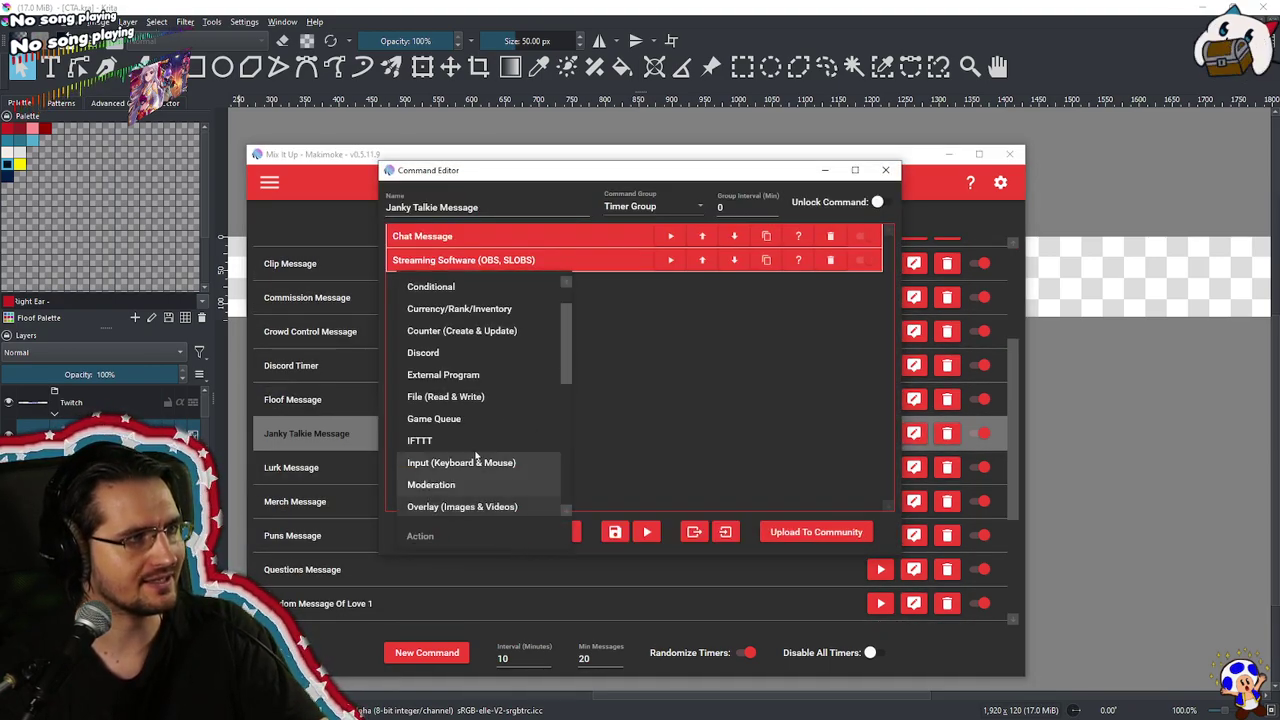
scroll(468, 433, "down", 6)
left_click(455, 466)
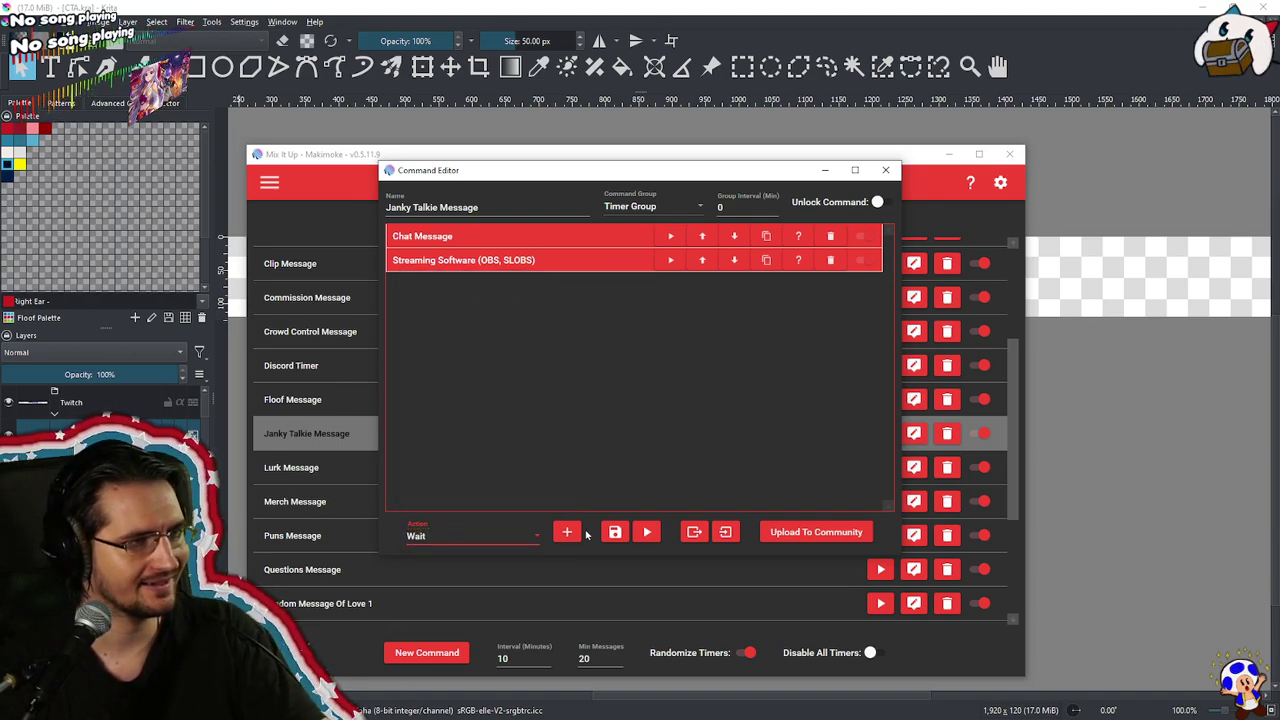
left_click(567, 532)
left_click(509, 333)
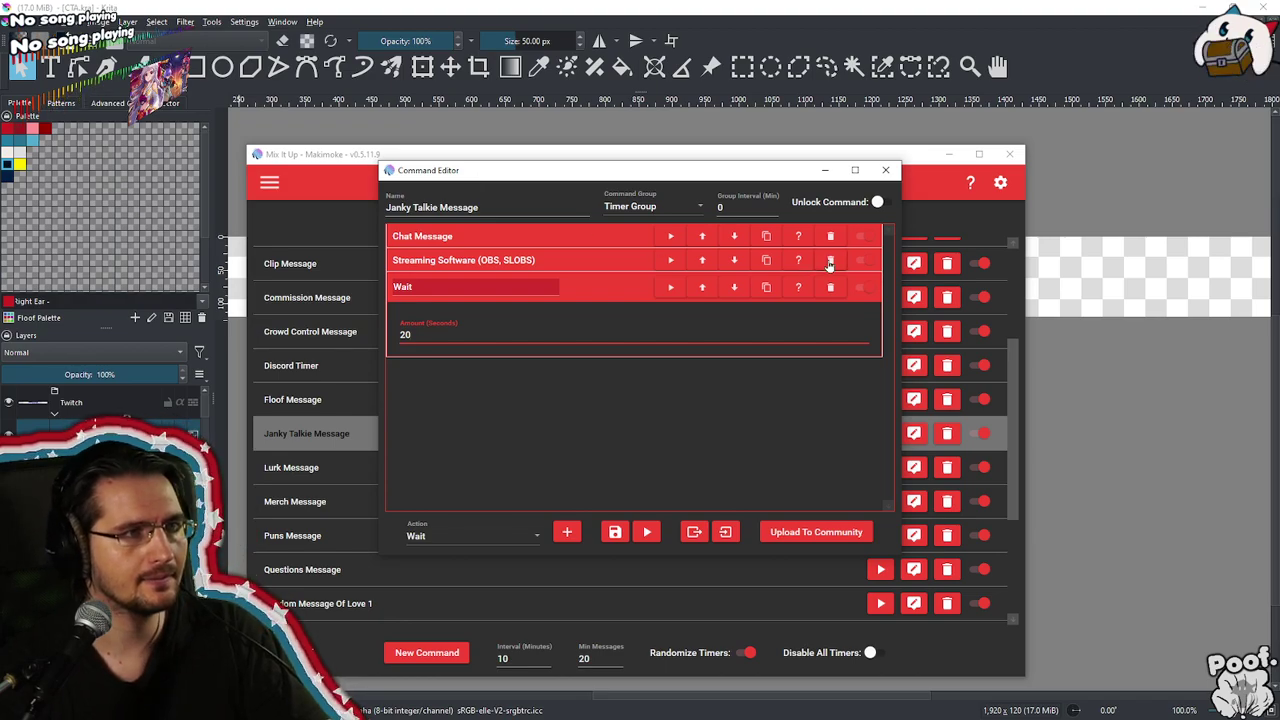
Duplicate the Streaming Software action below the Wait action, switch its Visible option off, and collapse the expanded actions
left_click(767, 261)
left_click(631, 367)
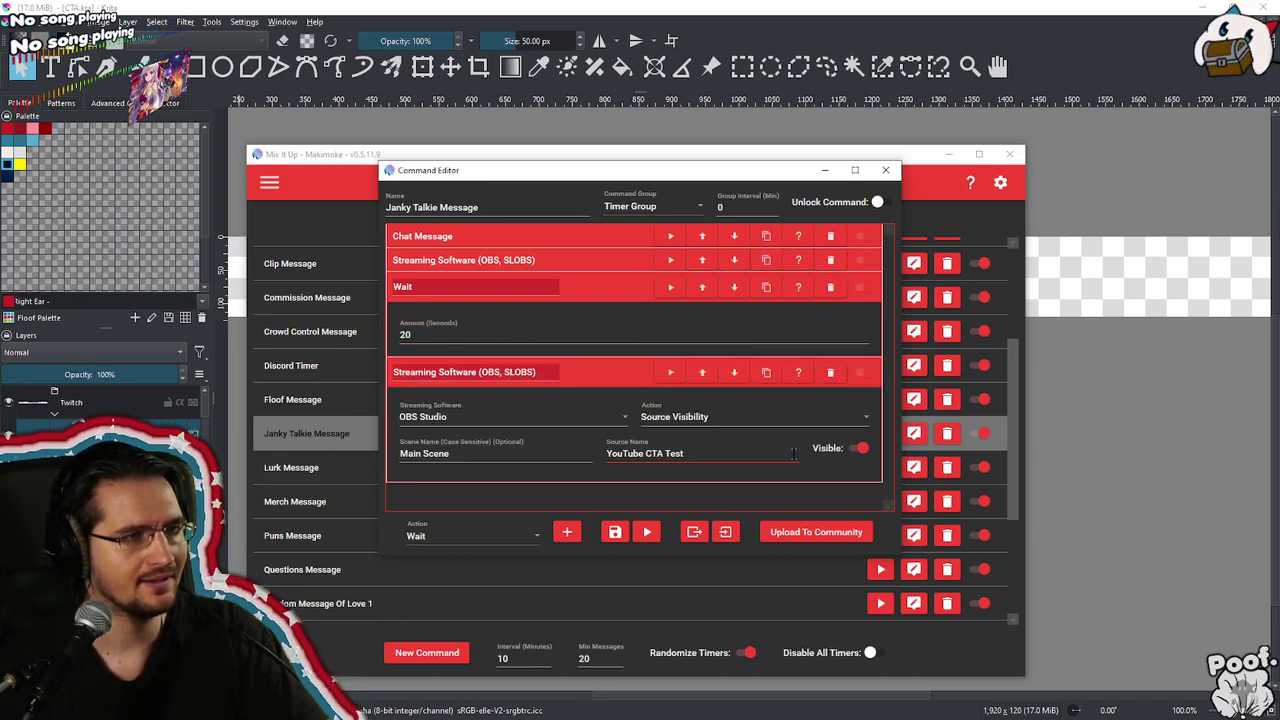
left_click(855, 450)
left_click(626, 372)
left_click(600, 290)
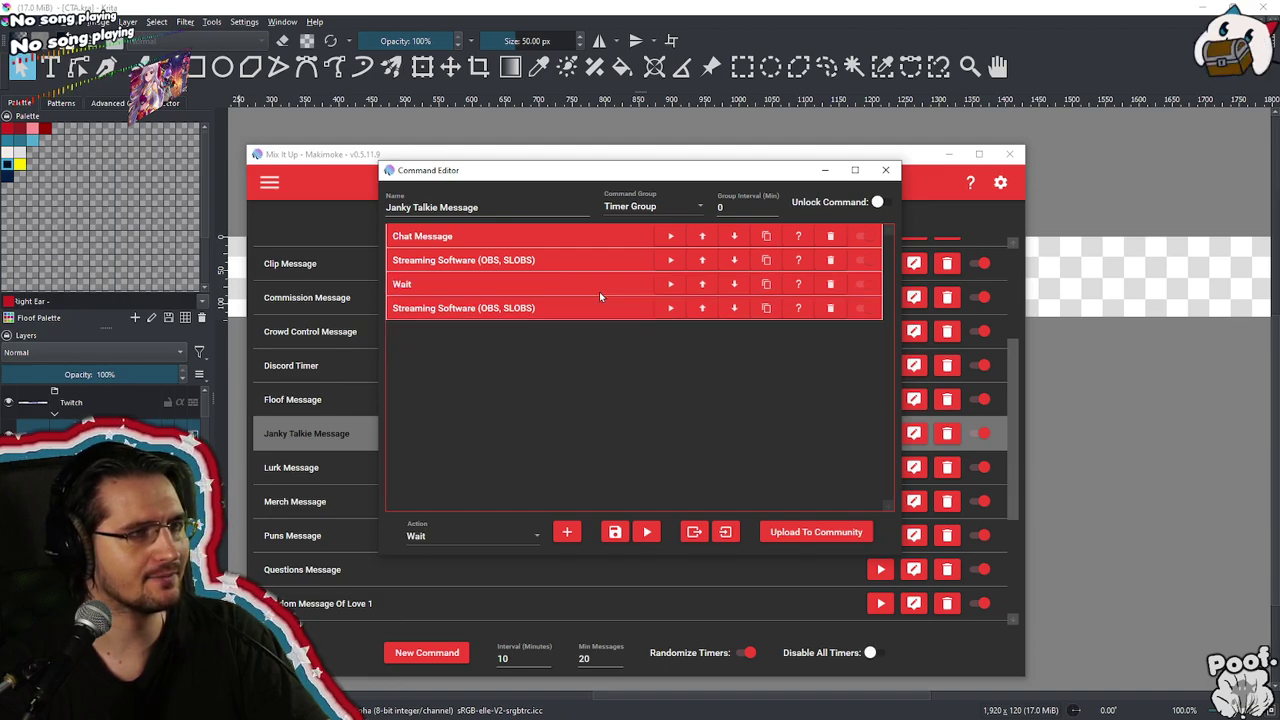
Test-run the Janky Talkie Message command and save it
left_click(645, 533)
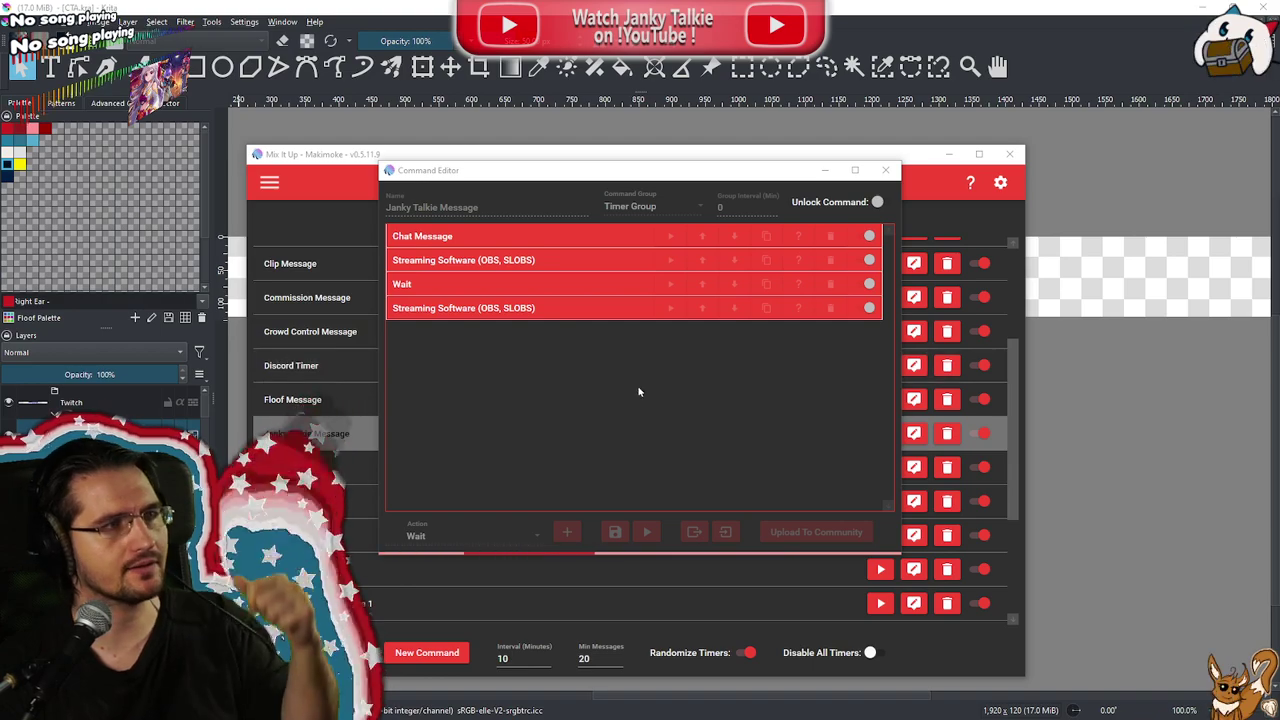
left_click(665, 184)
left_click_drag(665, 184, 662, 211)
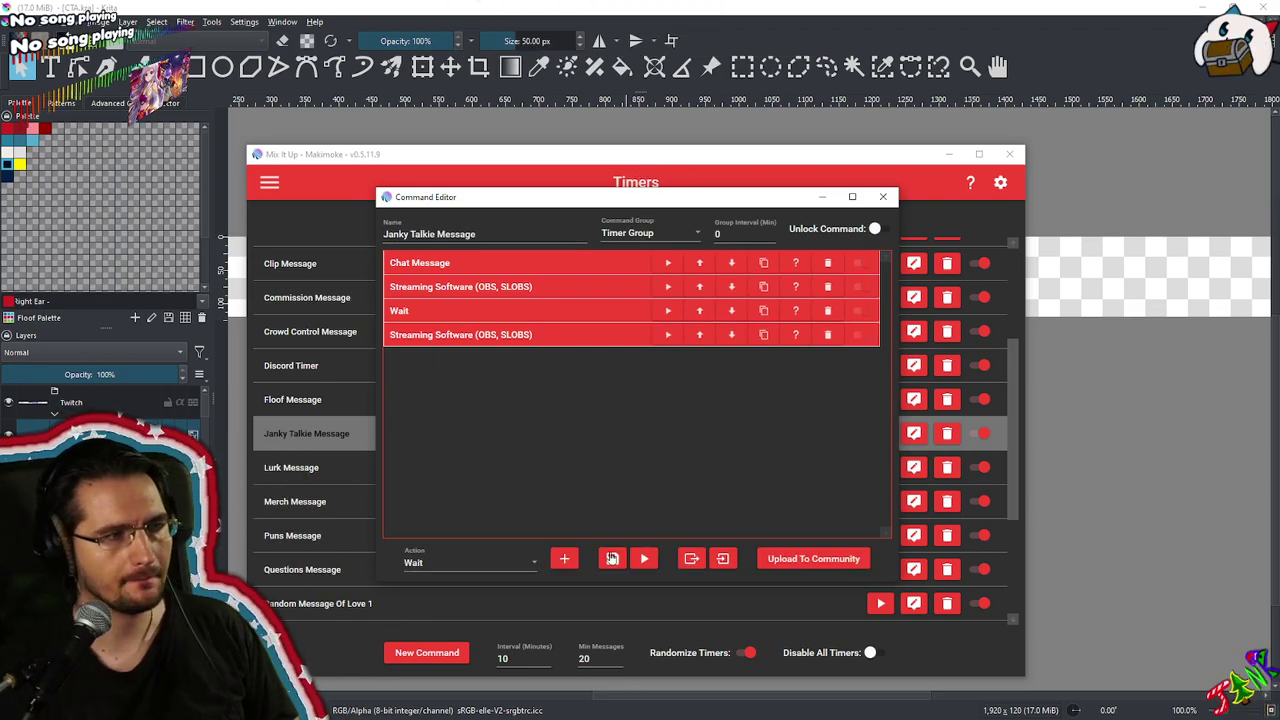
left_click(612, 558)
Rename the first Chat Message timer, about missing emotes, to "FFZ & 7TV Message" and save it
scroll(485, 420, "up", 3)
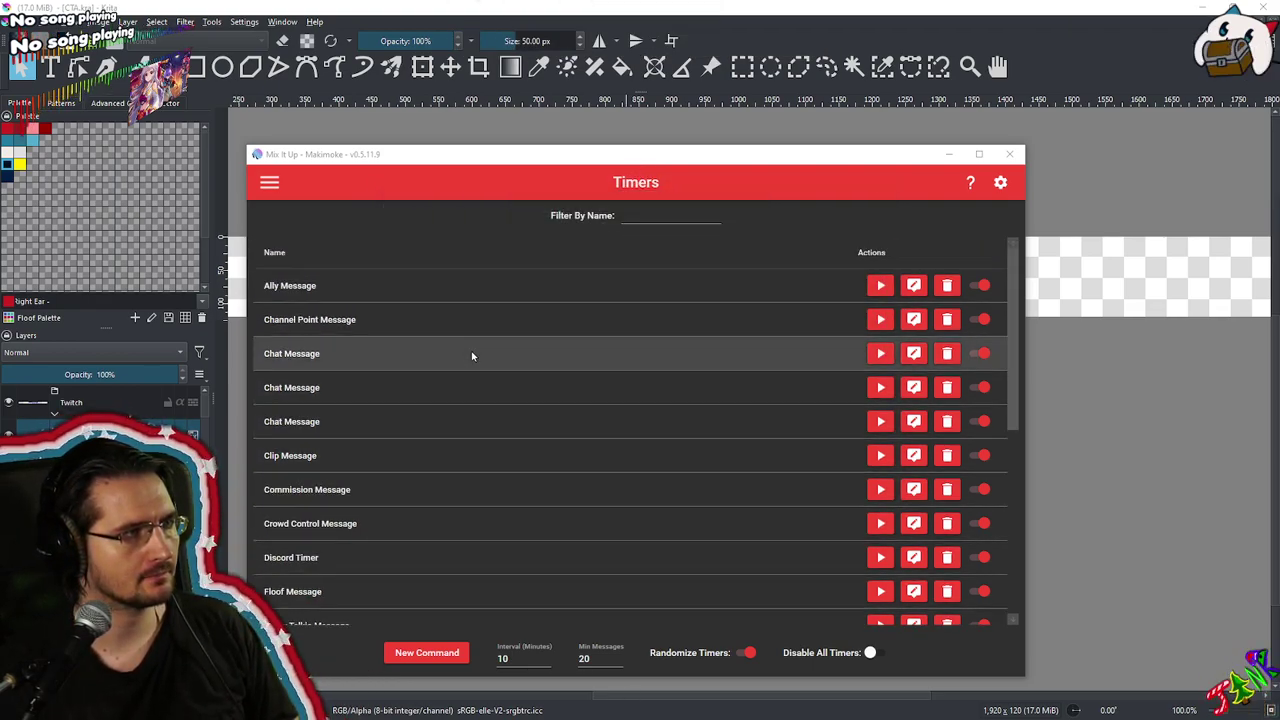
left_click(913, 354)
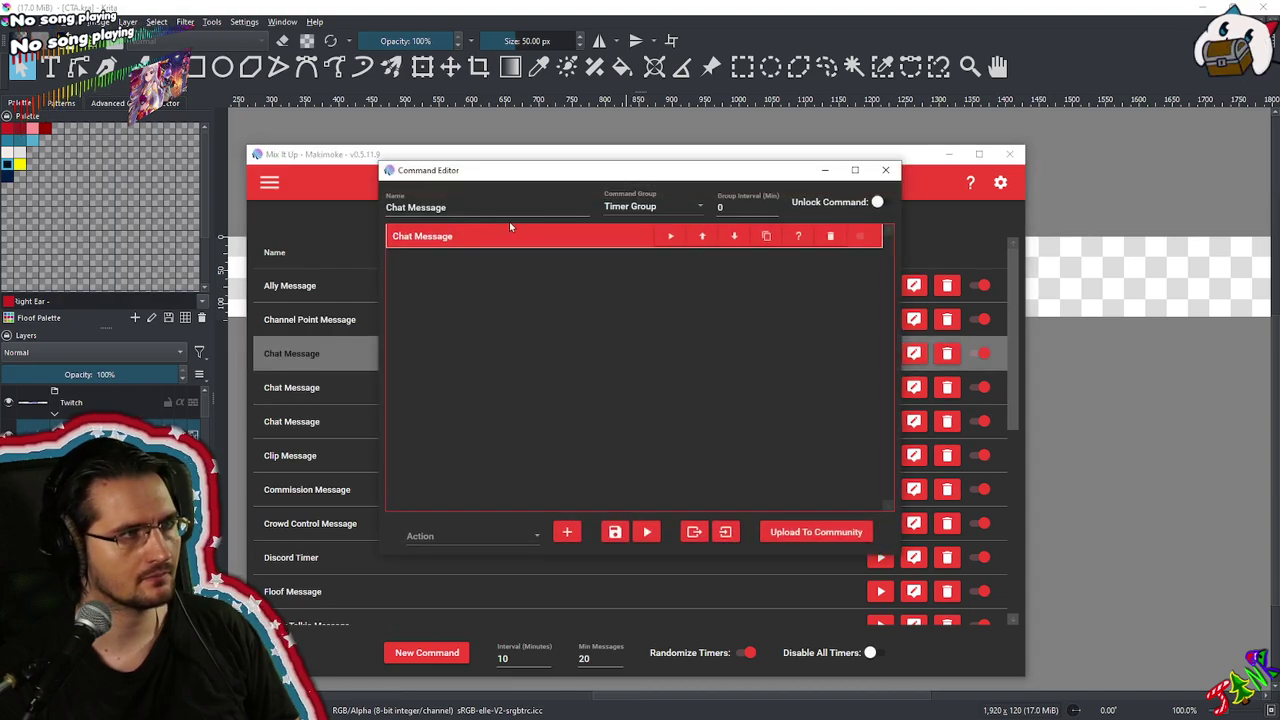
left_click(511, 236)
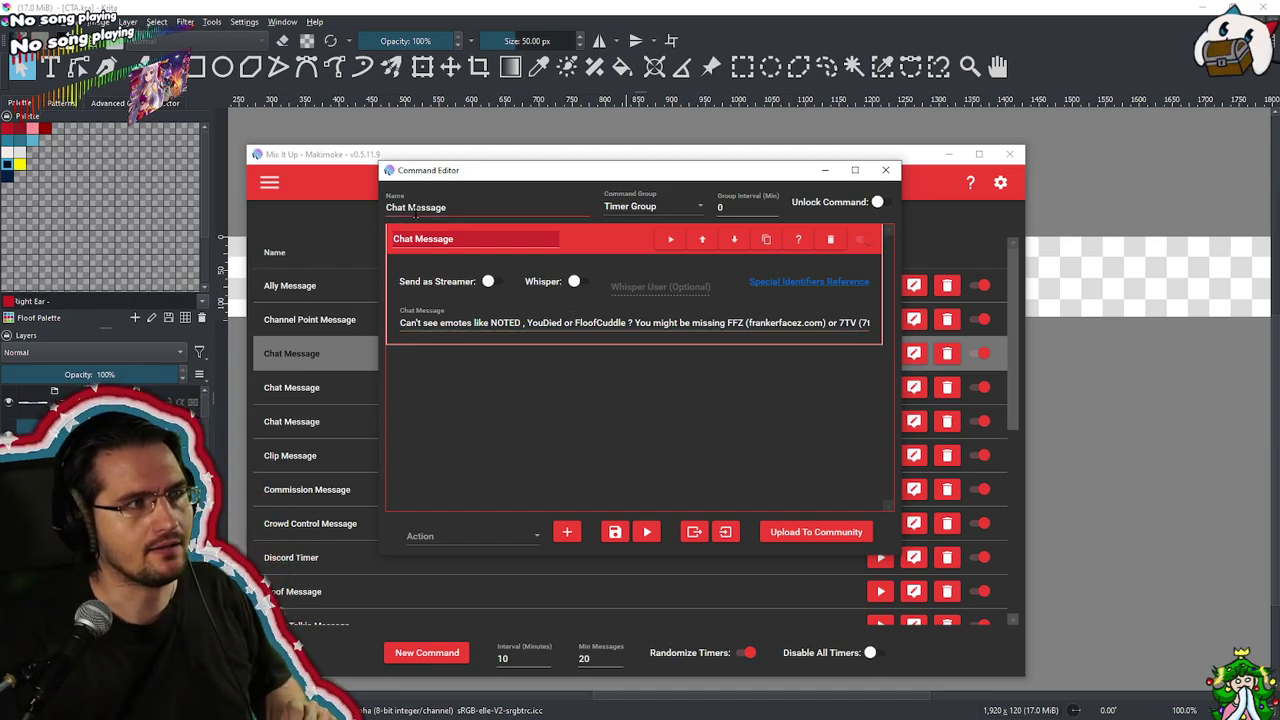
double_click(396, 207)
type("FFZ")
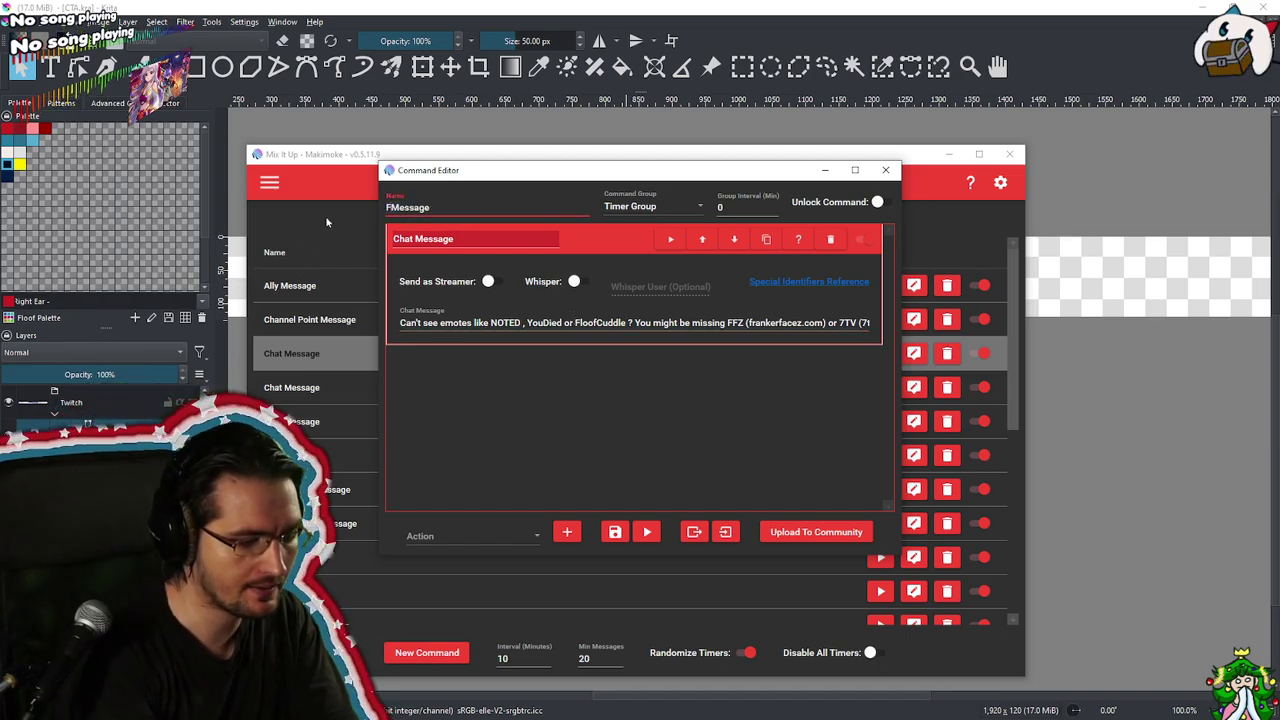
type(" &")
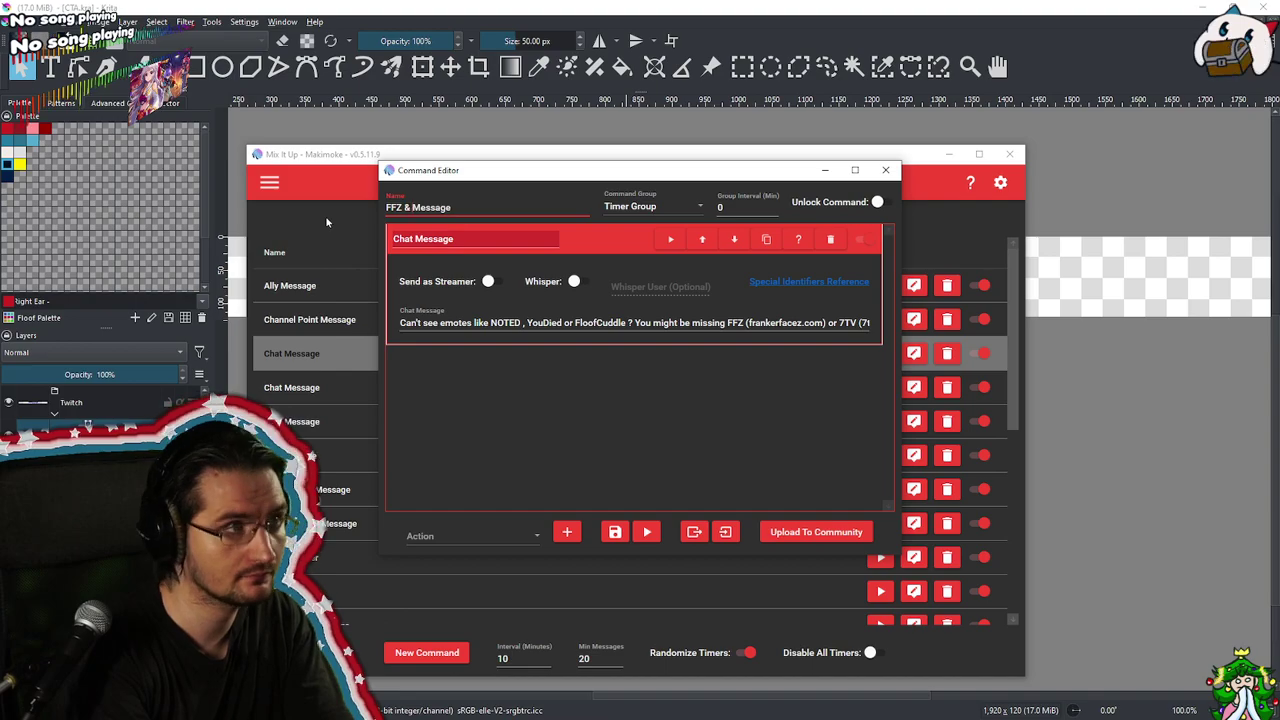
type(" 7TV")
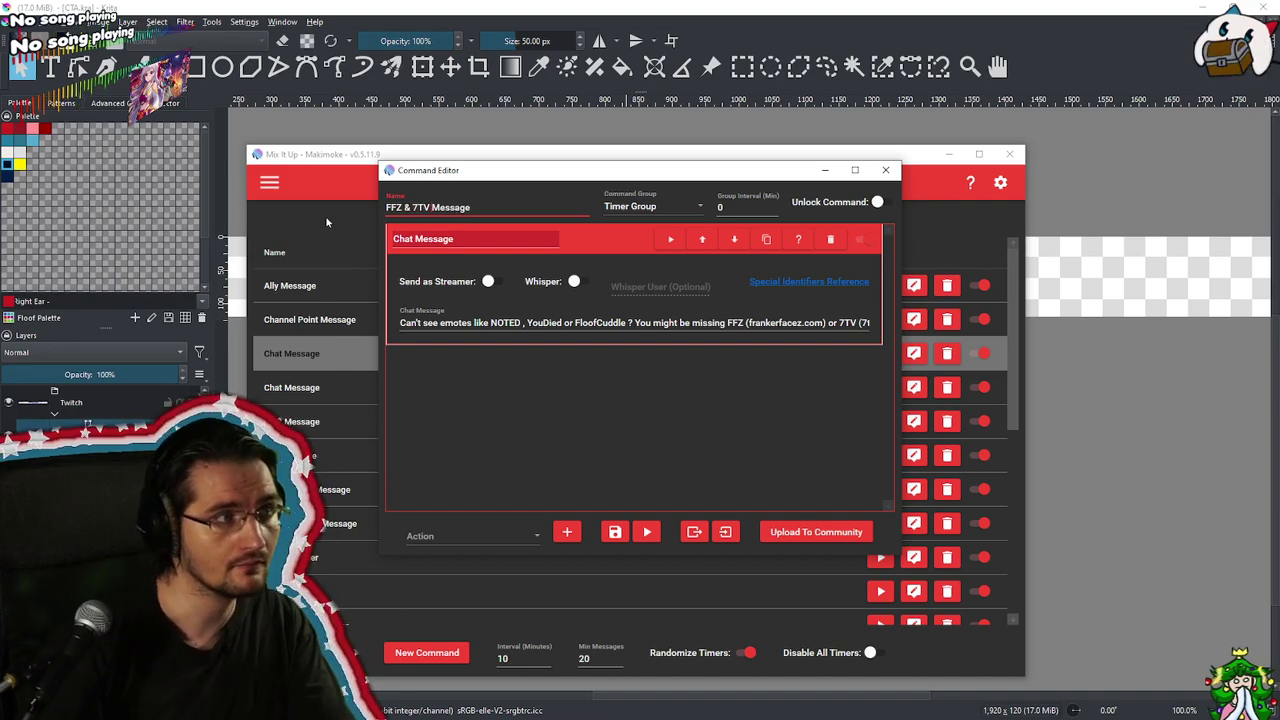
left_click(614, 531)
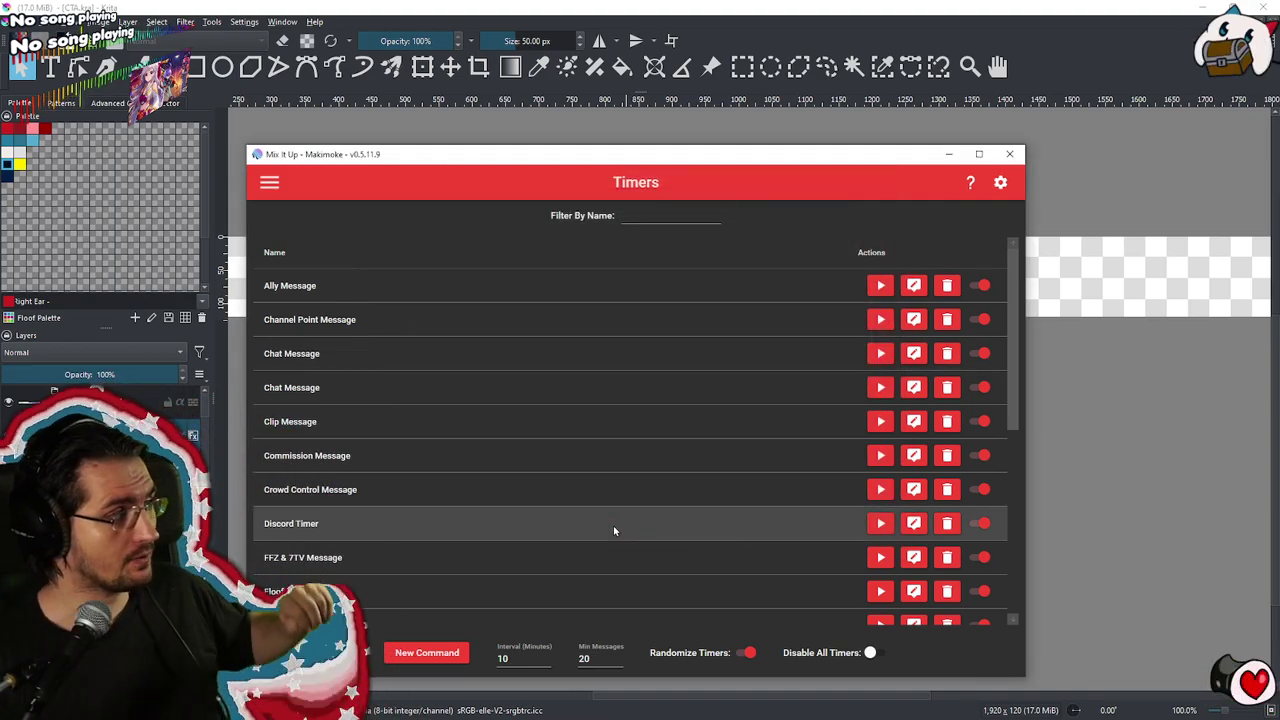
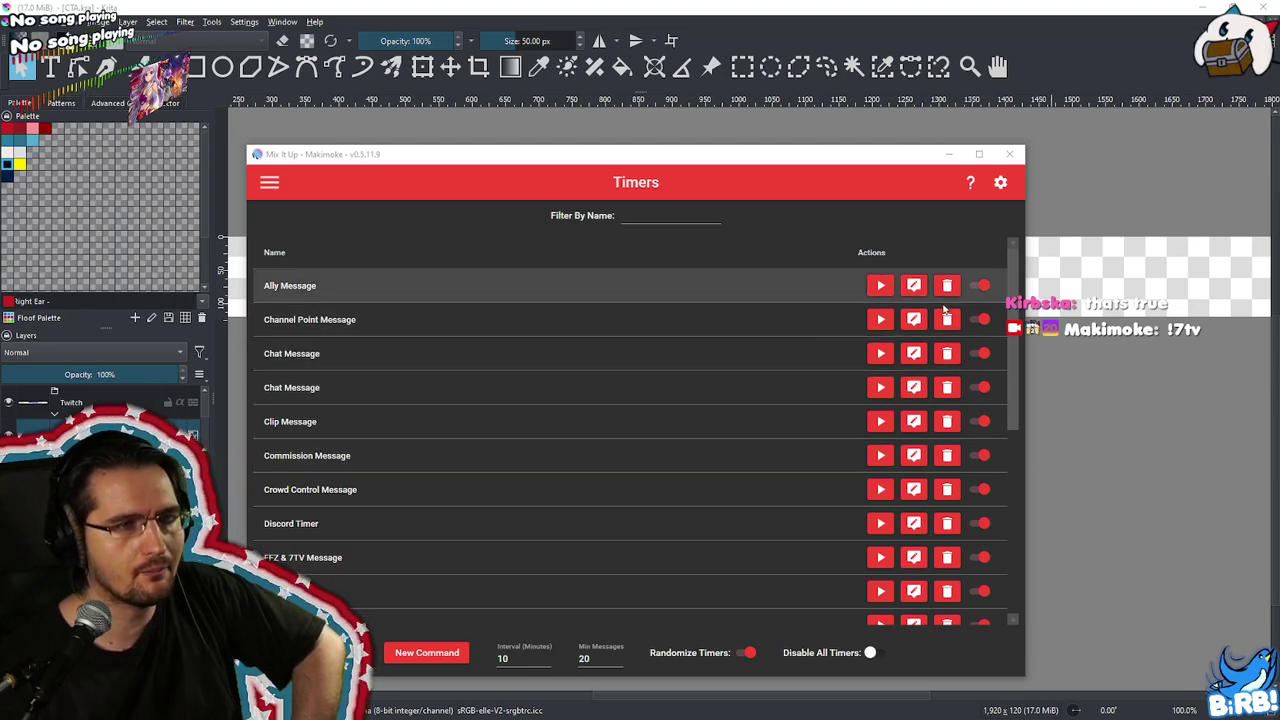
Open the first remaining Chat Message timer for editing and expand its chat message action
left_click(1013, 262)
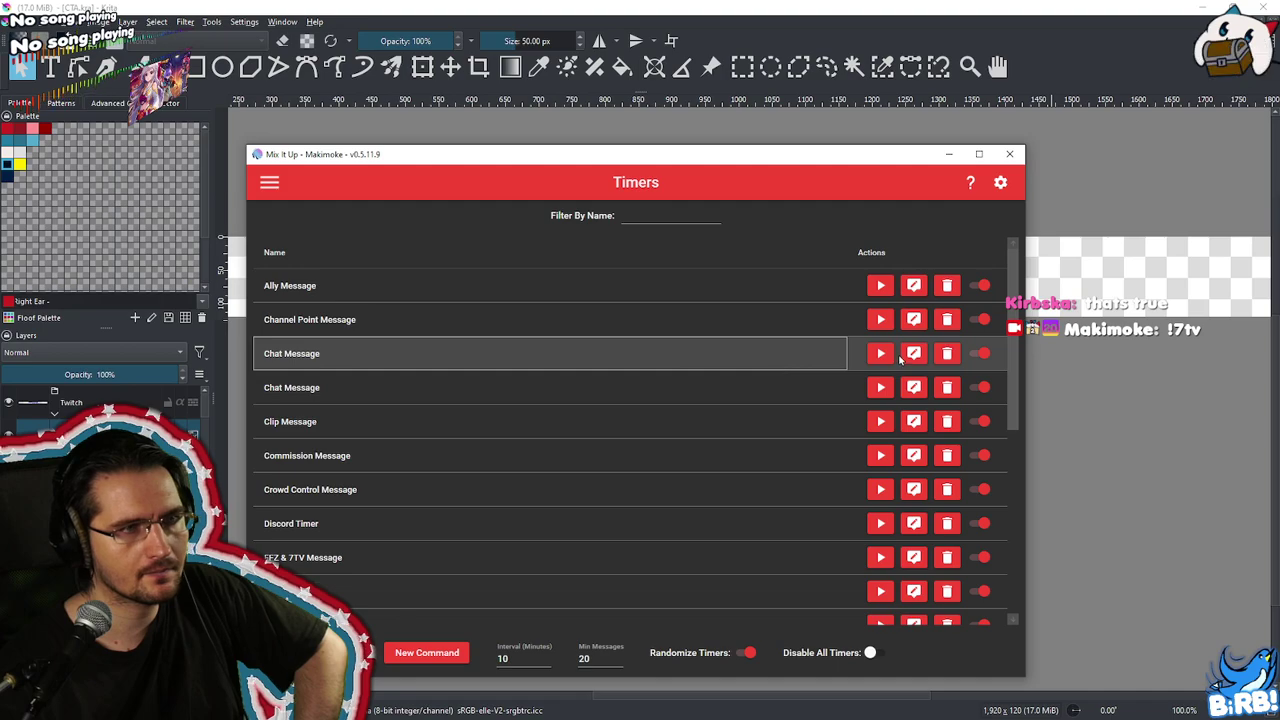
left_click(910, 356)
left_click(575, 243)
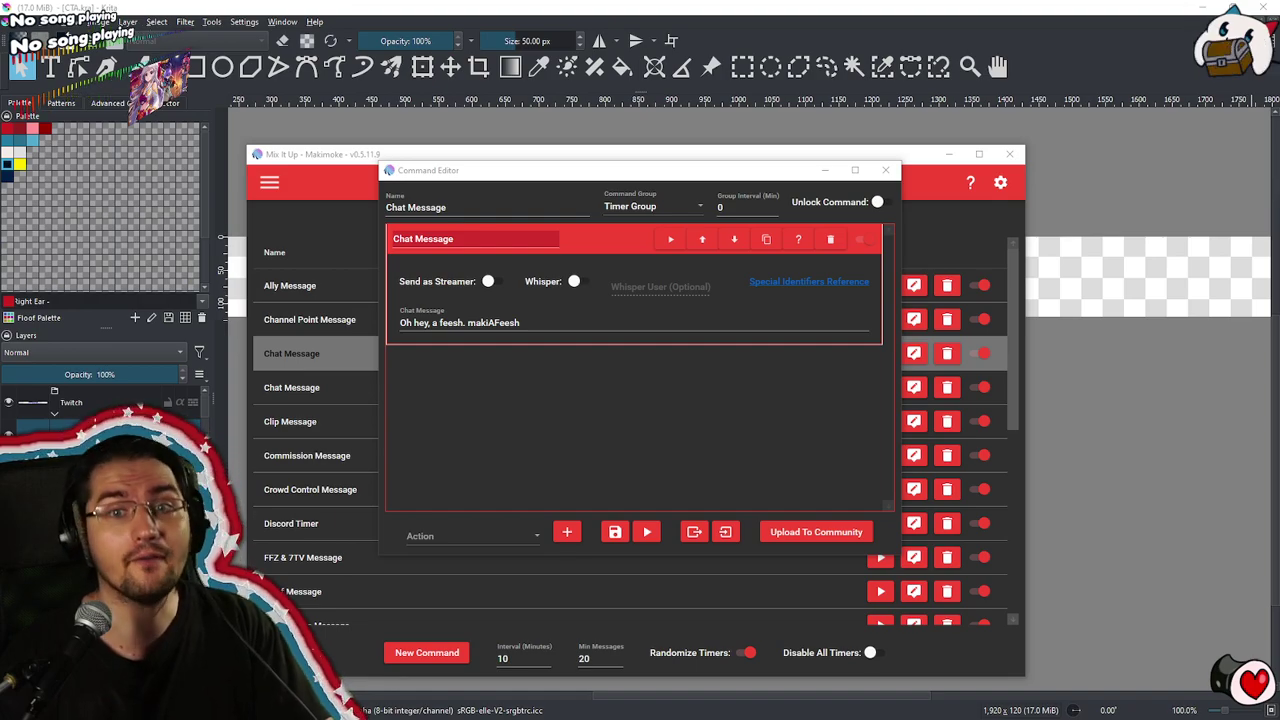
Switch to the 7TV user page in the browser and examine the Emotes Enabled count up close
key("alt+Tab")
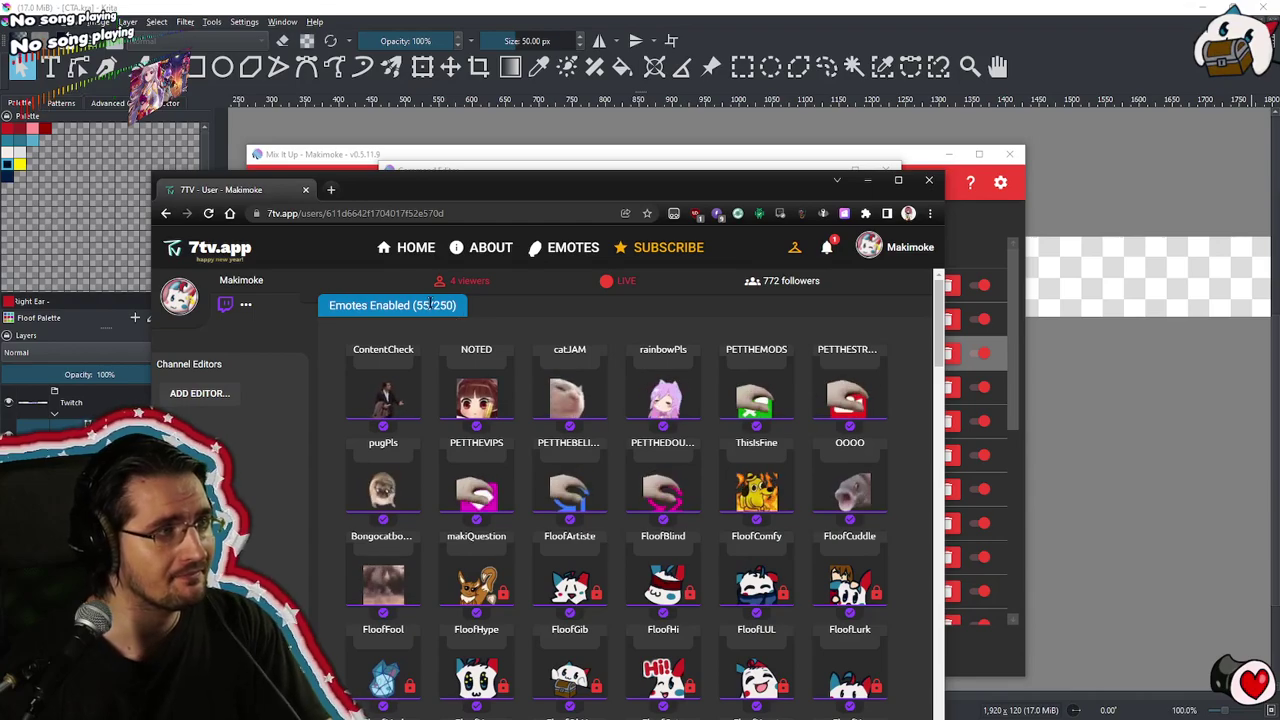
key("ctrl+plus")
key("ctrl+plus")
key("ctrl+plus")
key("ctrl+plus")
key("ctrl+plus")
key("ctrl+plus")
key("ctrl+plus")
key("ctrl+plus")
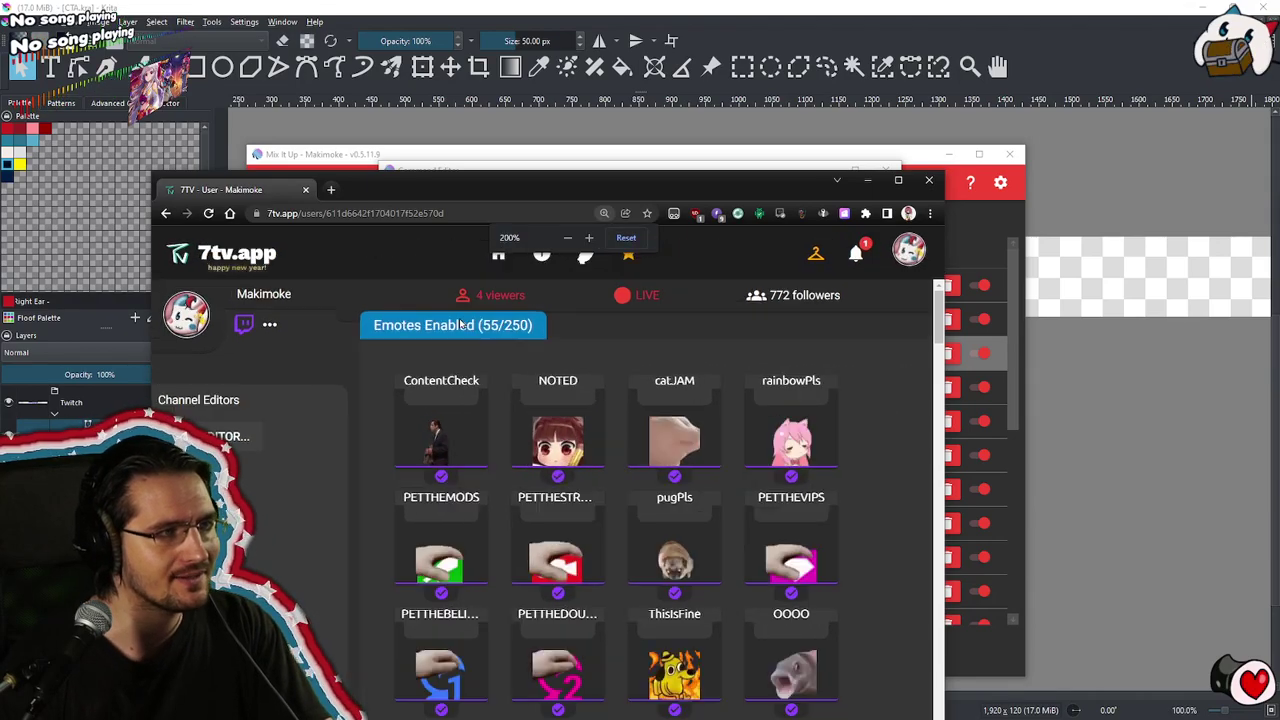
key("ctrl+minus")
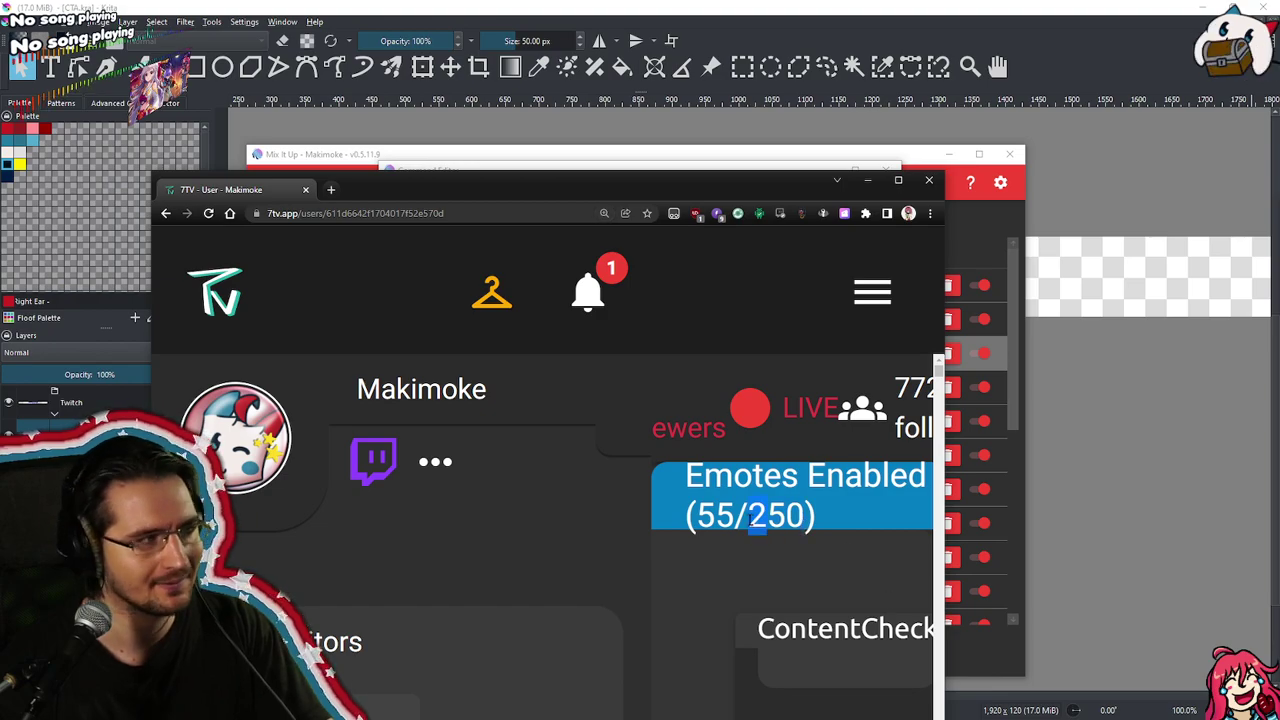
left_click_drag(749, 516, 697, 517)
key("ctrl+minus")
key("ctrl+minus")
key("ctrl+minus")
key("ctrl+minus")
key("ctrl+minus")
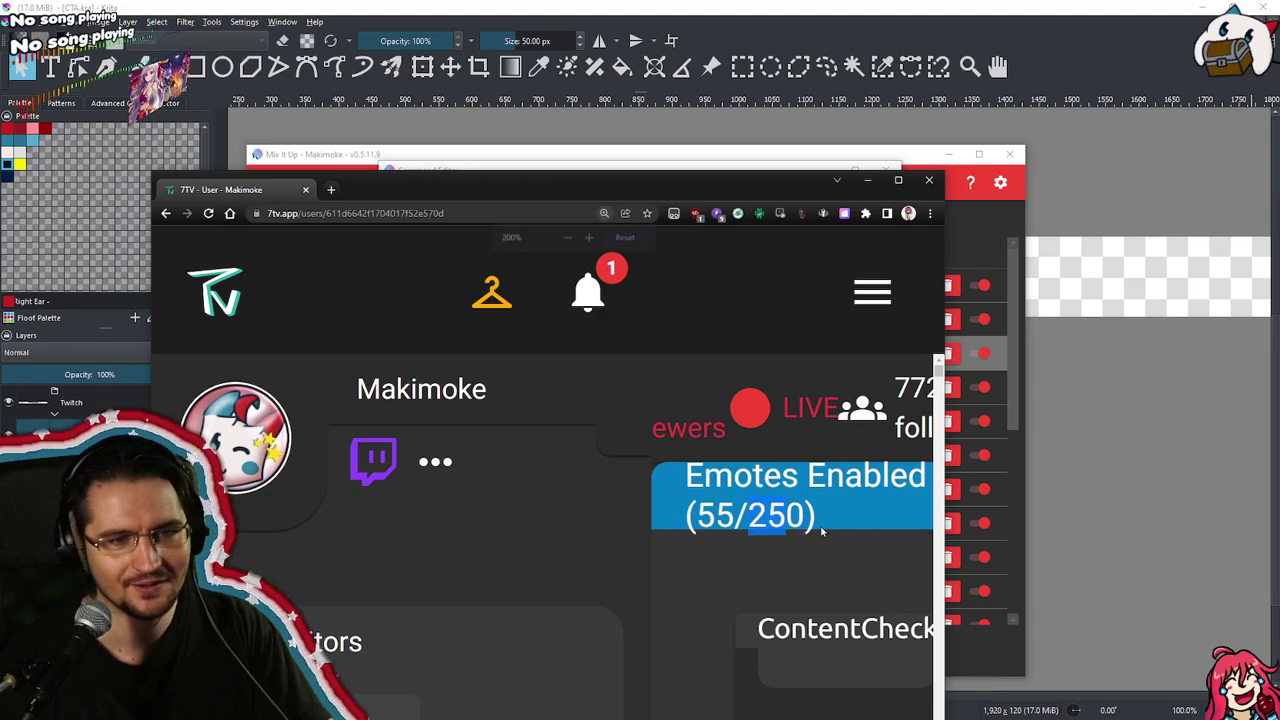
key("ctrl+minus")
key("ctrl+minus")
key("ctrl+minus")
key("ctrl+minus")
key("ctrl+minus")
key("ctrl+minus")
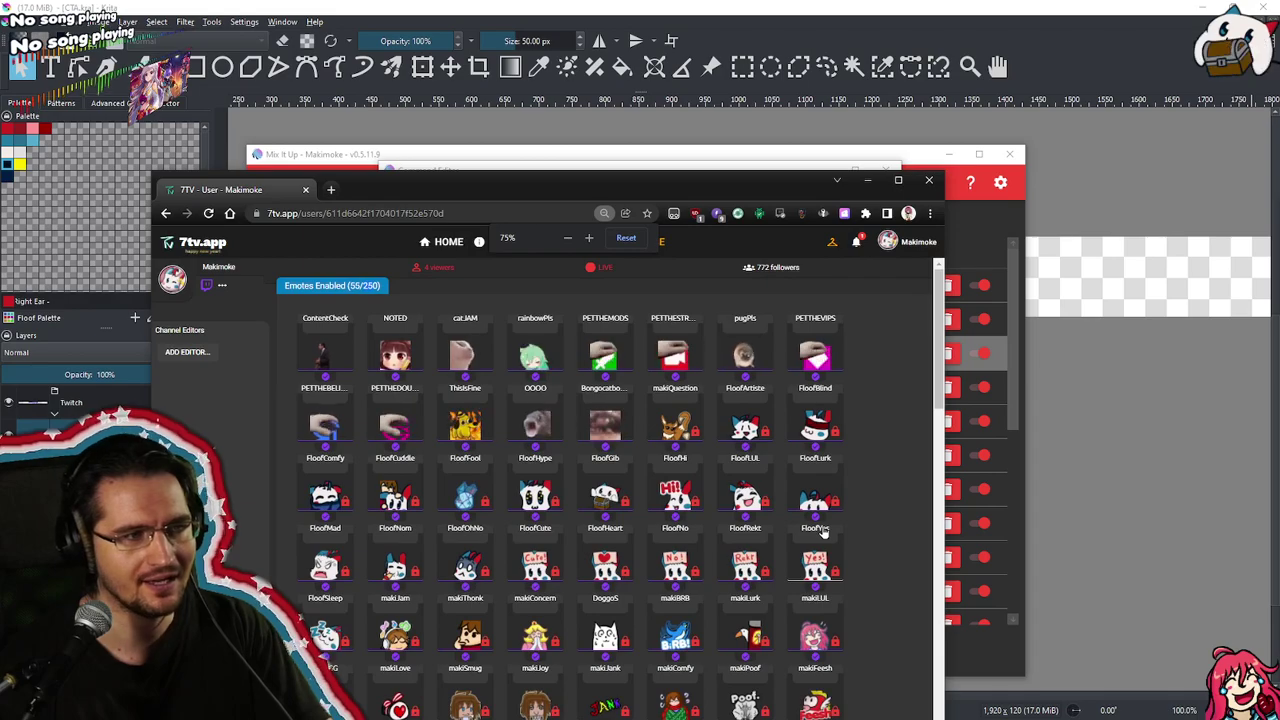
key("ctrl+plus")
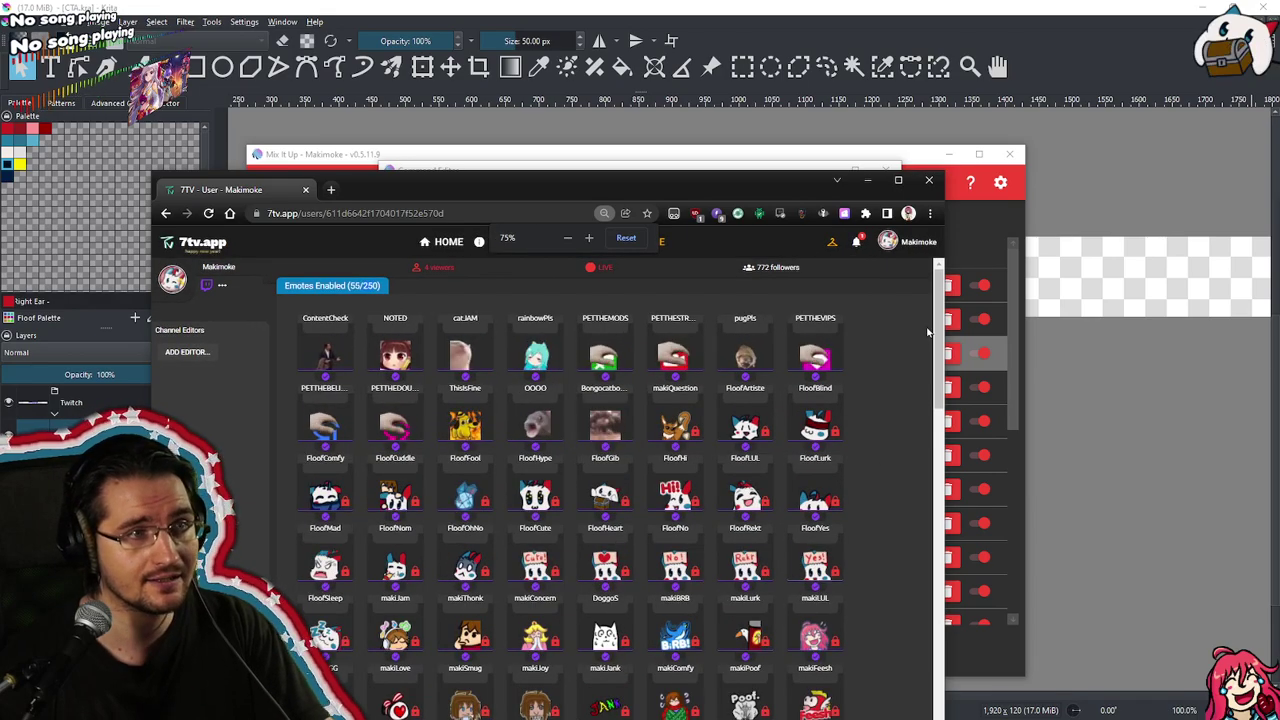
Look through the enabled emotes on the 7TV user page and close the page
scroll(940, 365, "down", 2)
scroll(940, 365, "down", 2)
scroll(940, 350, "up", 5)
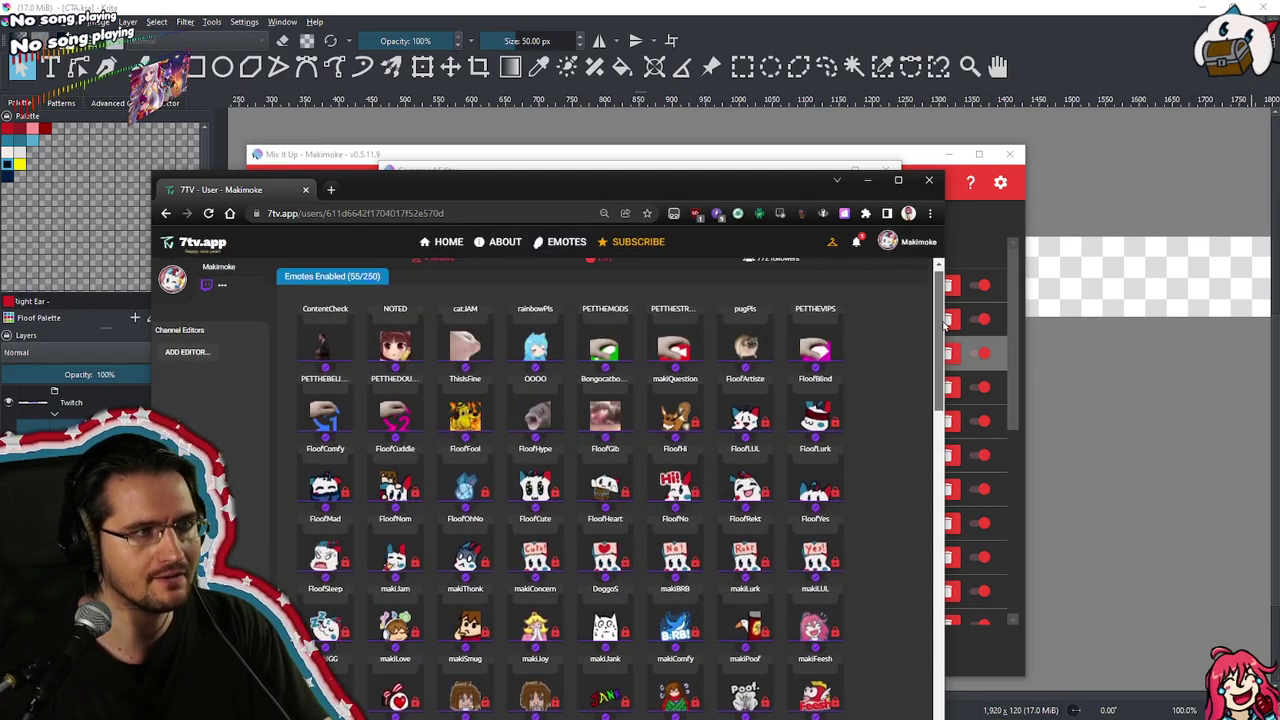
scroll(944, 333, "down", 1)
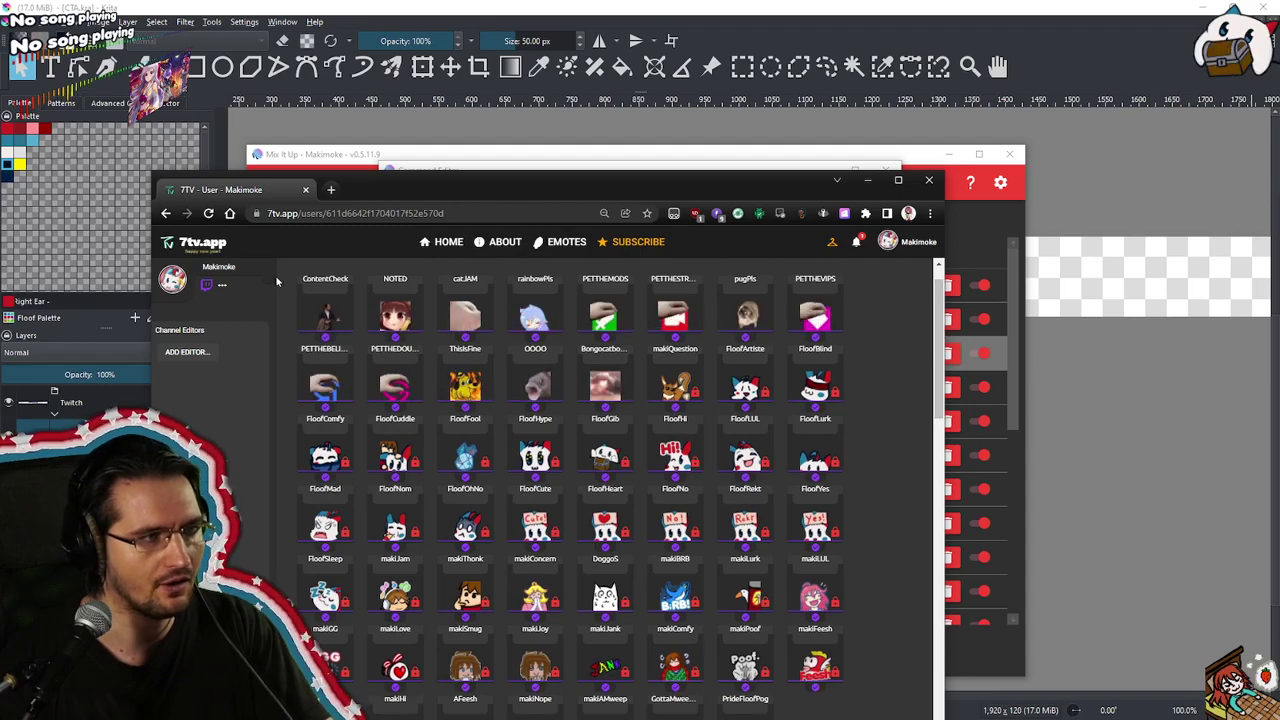
scroll(880, 504, "down", 3)
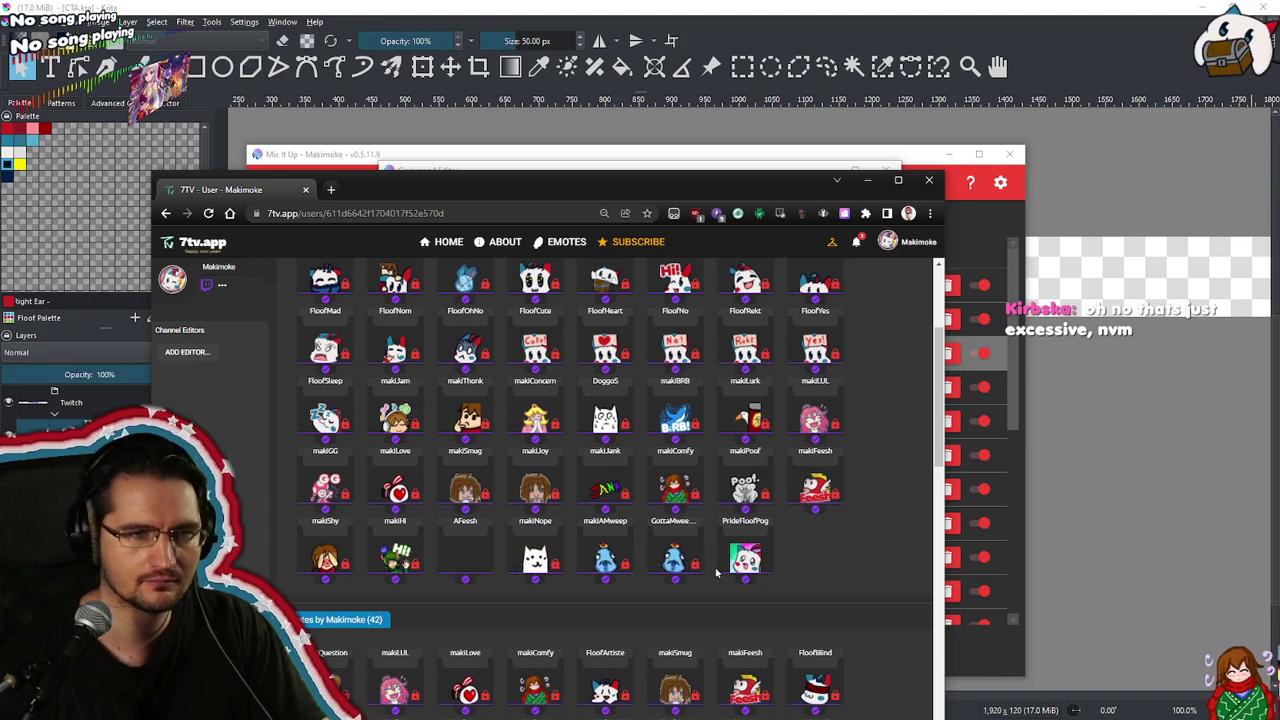
scroll(888, 558, "up", 3)
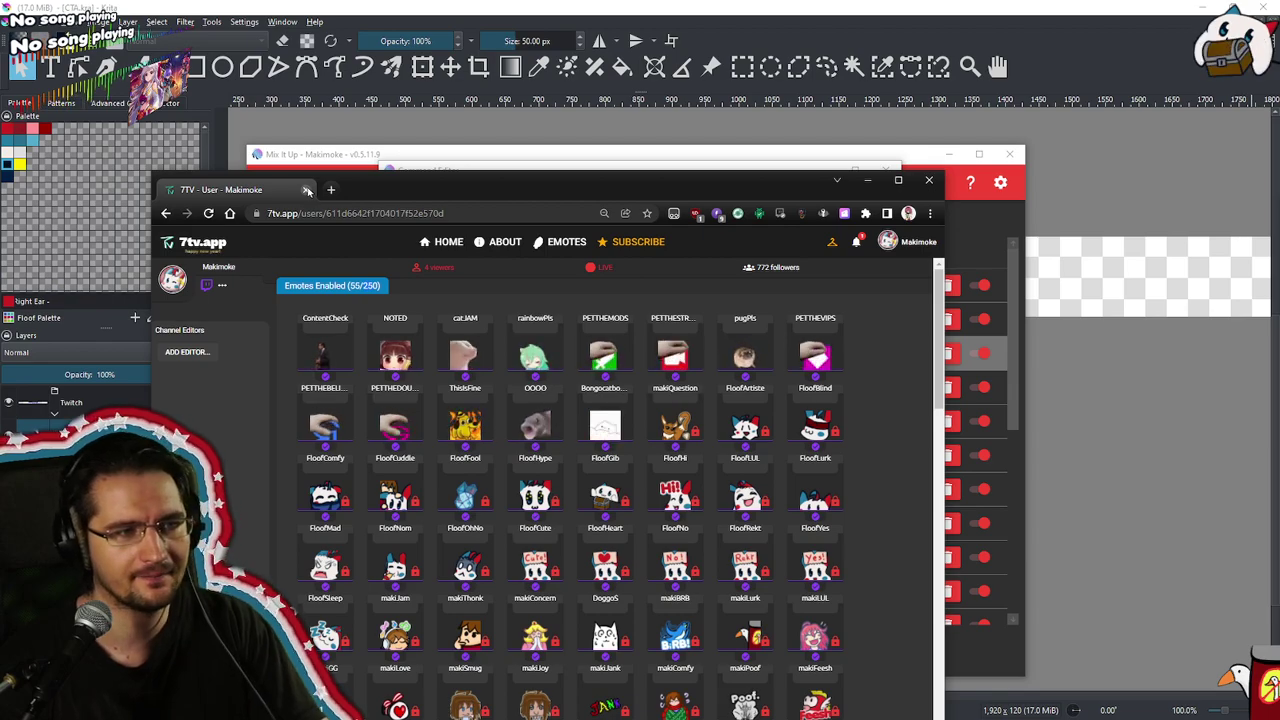
left_click(307, 190)
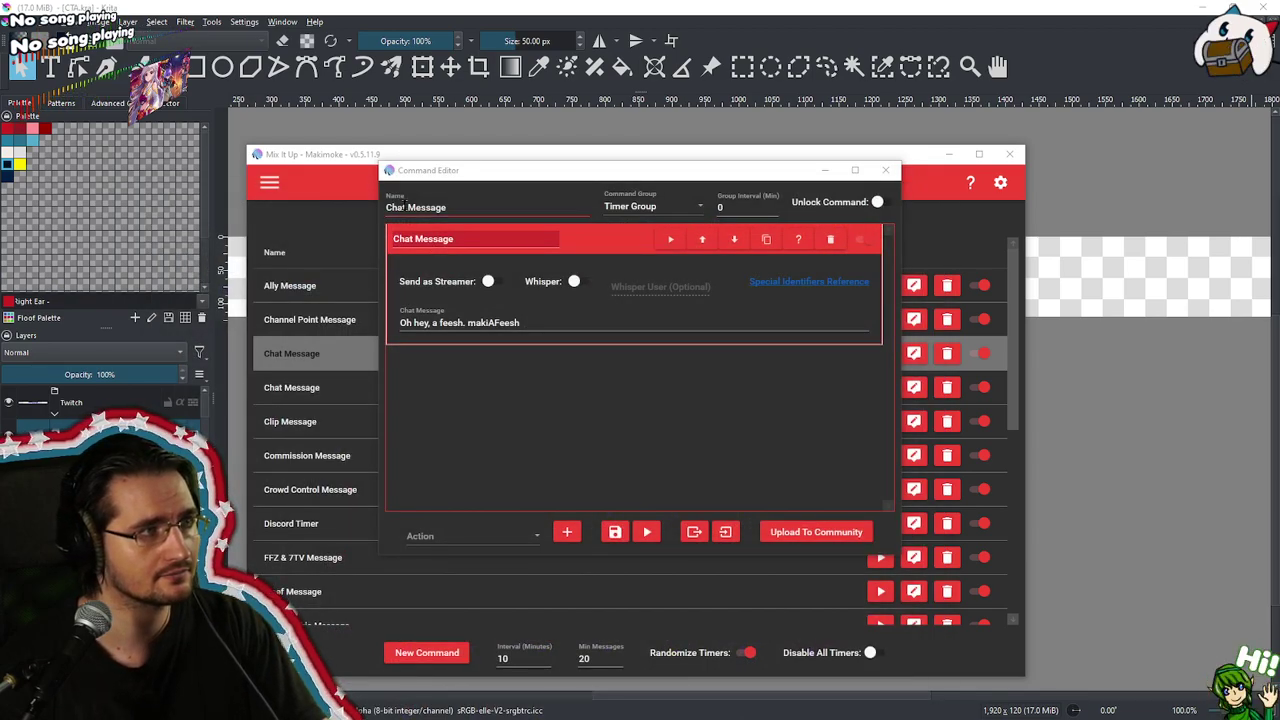
Rename the open "Oh hey, a feesh" timer to "Feesh Message", test-run it and save it
left_click_drag(405, 207, 303, 203)
type("Feesh")
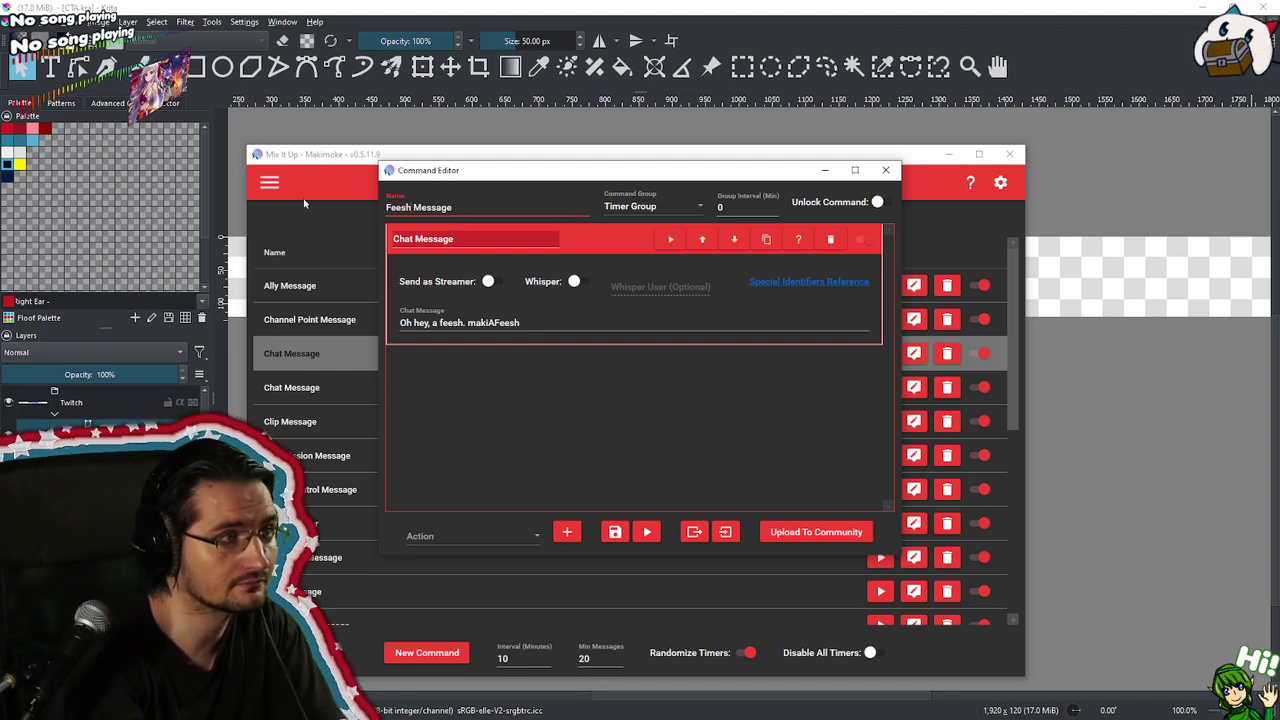
left_click(640, 535)
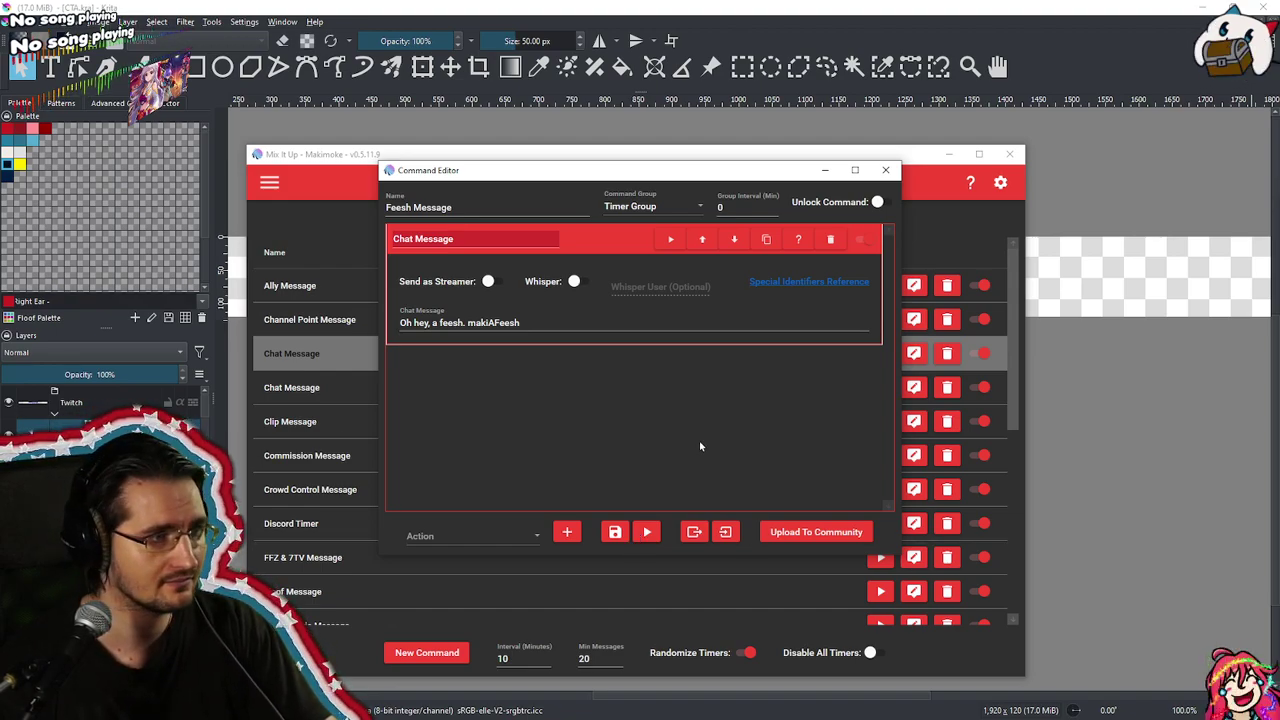
left_click(615, 533)
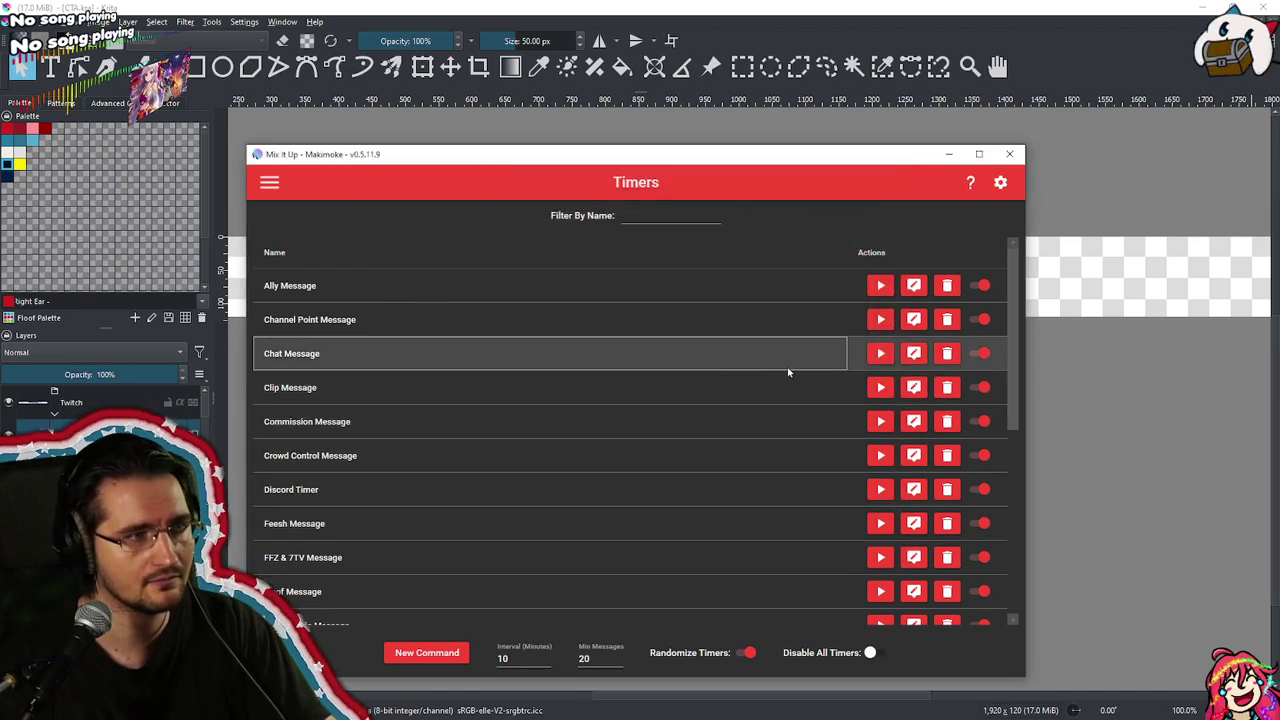
Open the remaining Chat Message timer, expand its chat message action and rename the timer to "Mweep Message"
left_click(916, 358)
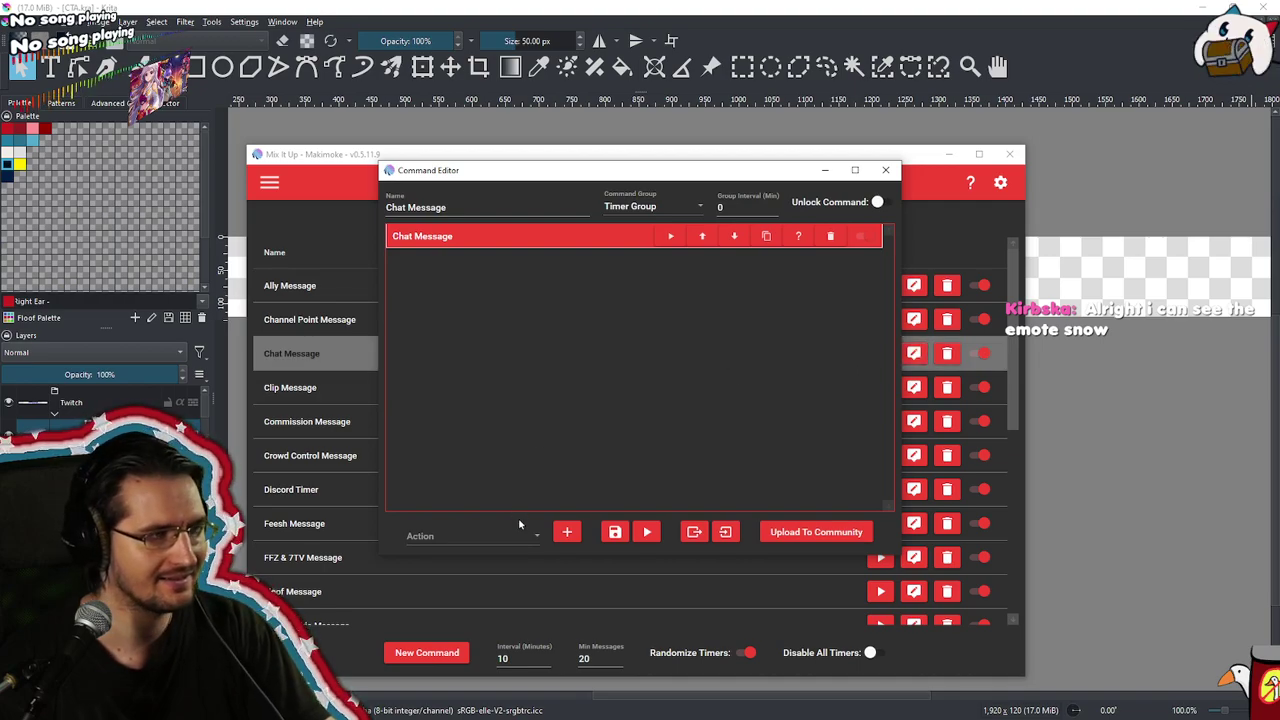
left_click(526, 241)
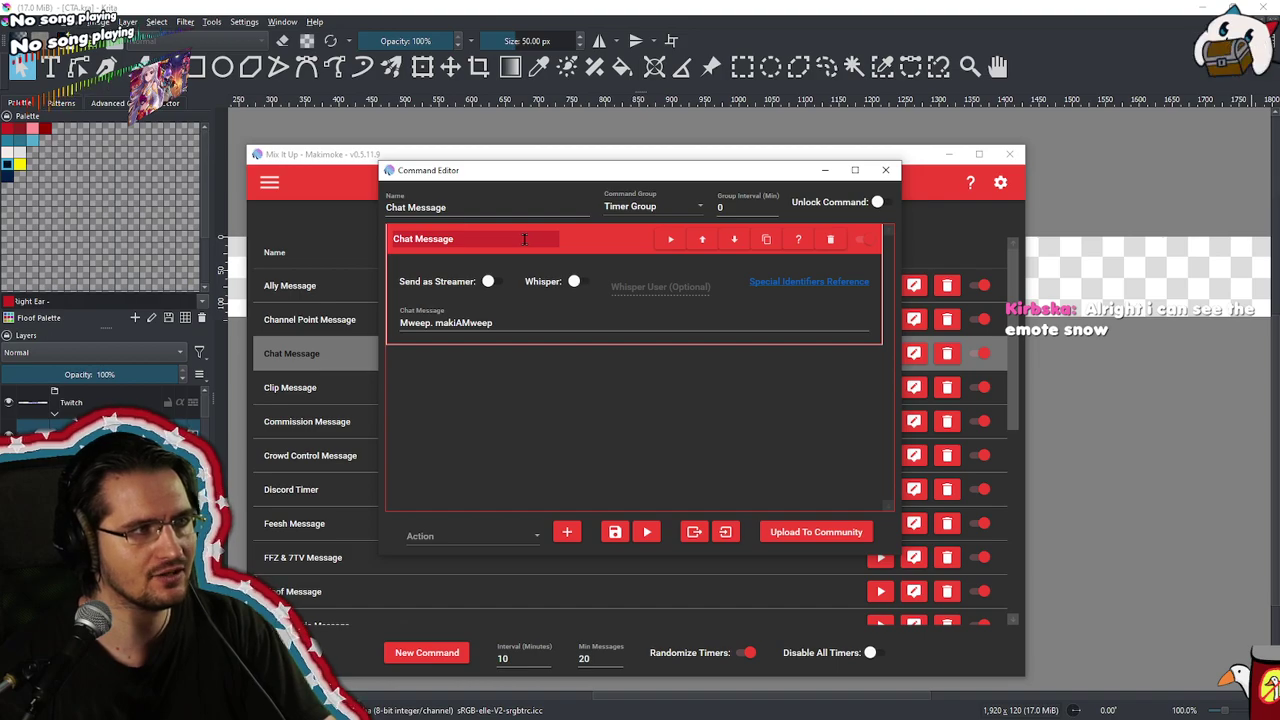
double_click(410, 207)
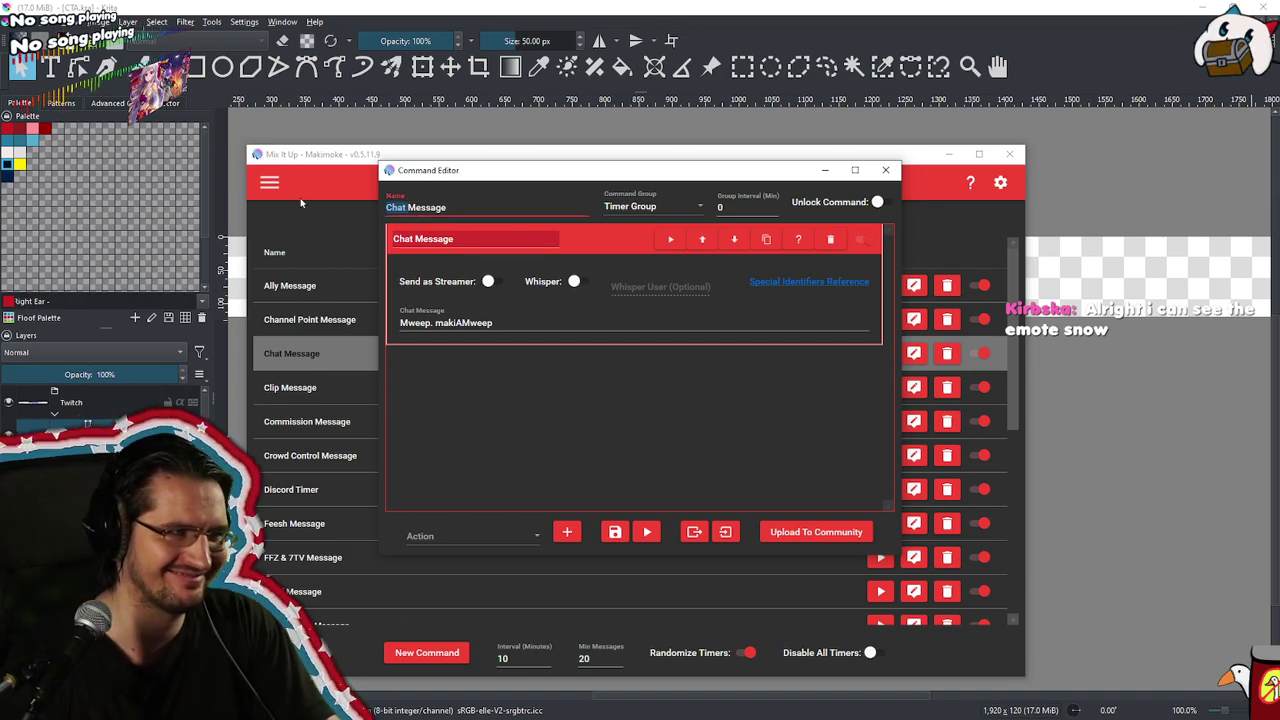
type("Mweep")
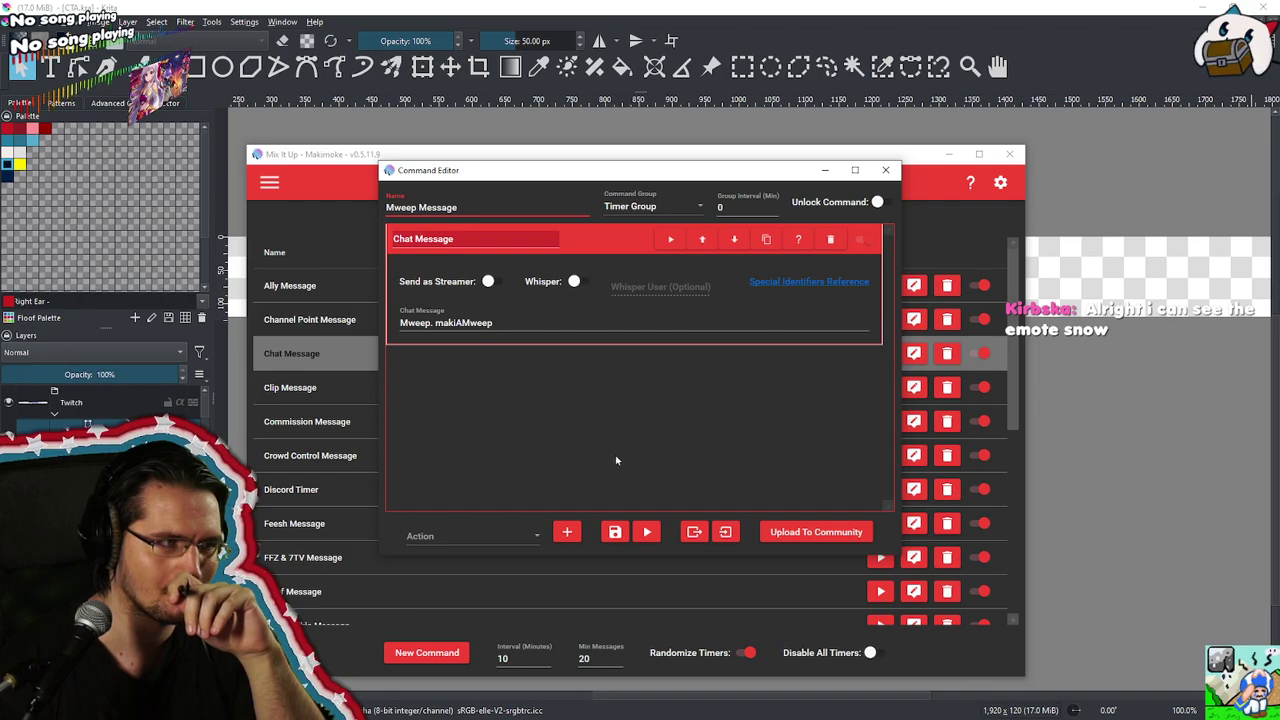
Add a Twitch action below the chat message in the Mweep Message timer
left_click(513, 538)
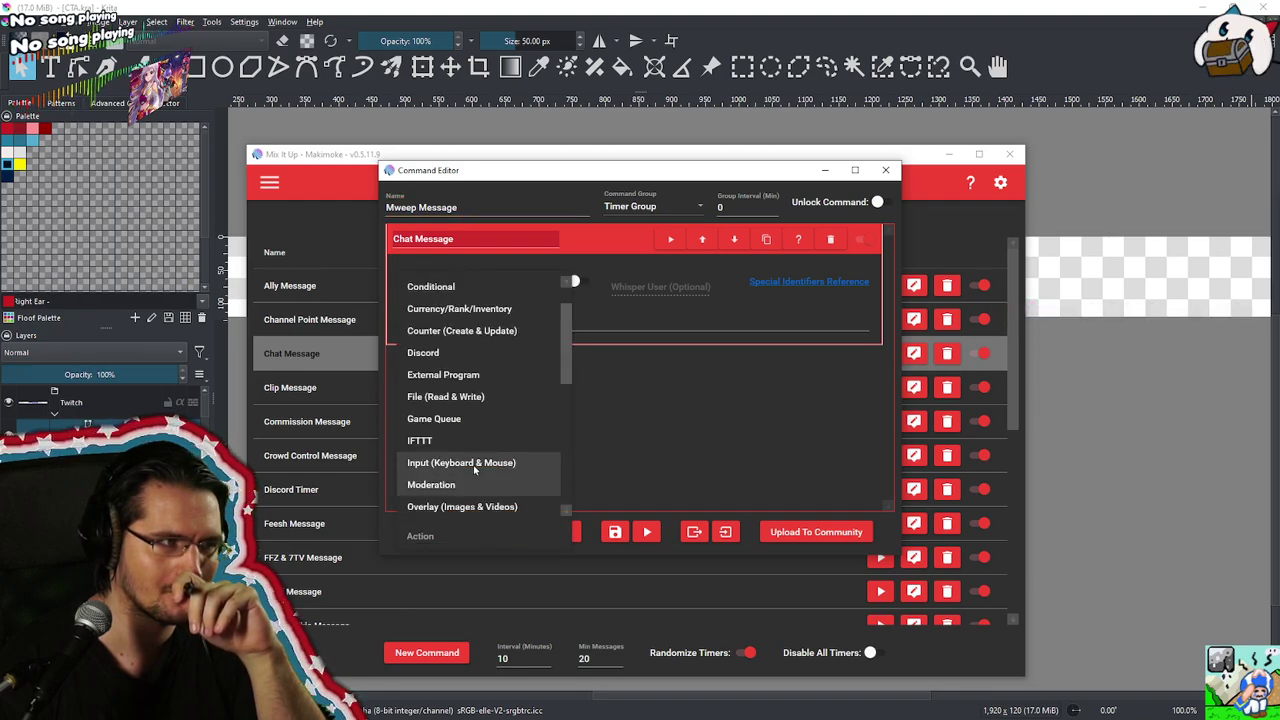
scroll(462, 443, "down", 4)
scroll(462, 443, "down", 2)
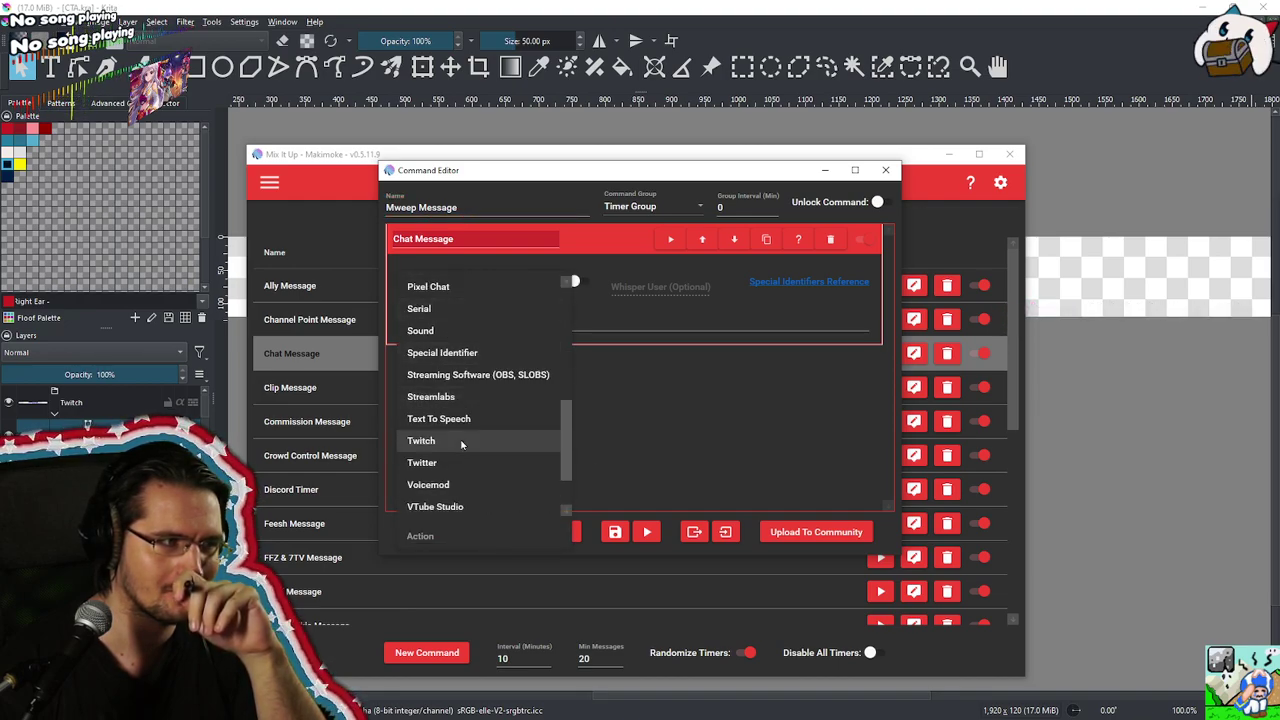
scroll(462, 443, "down", 1)
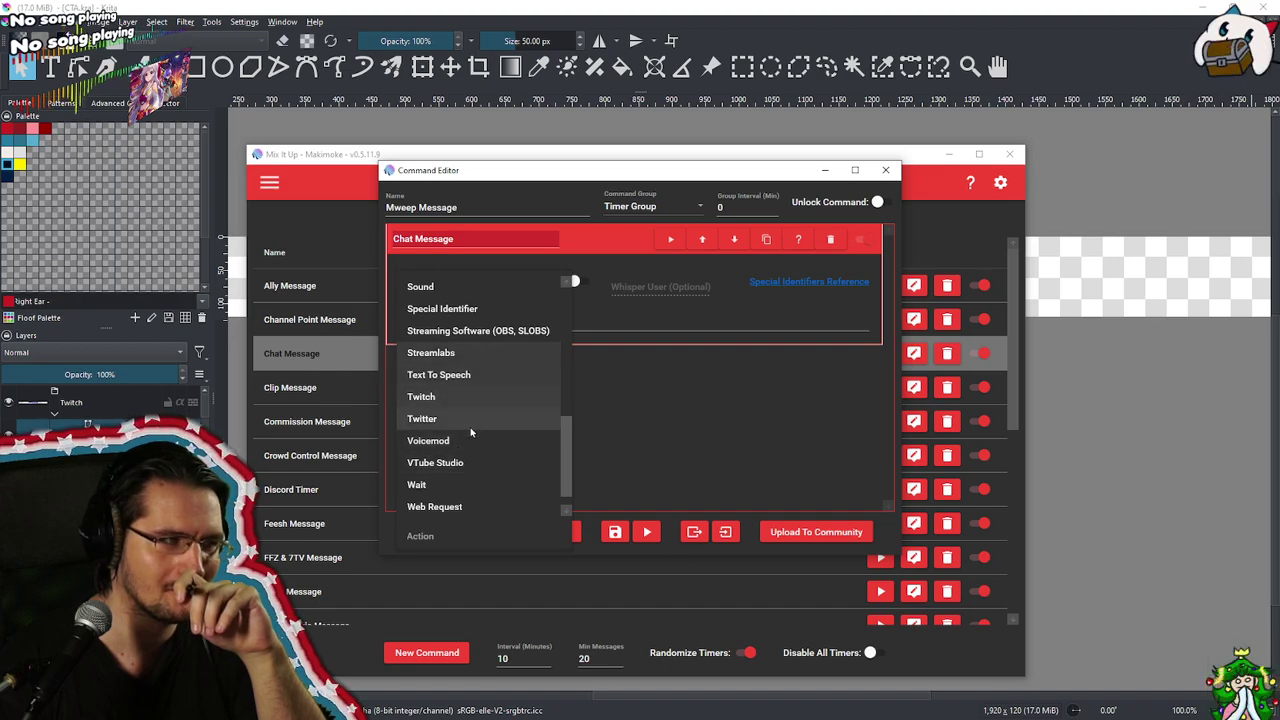
scroll(467, 436, "up", 3)
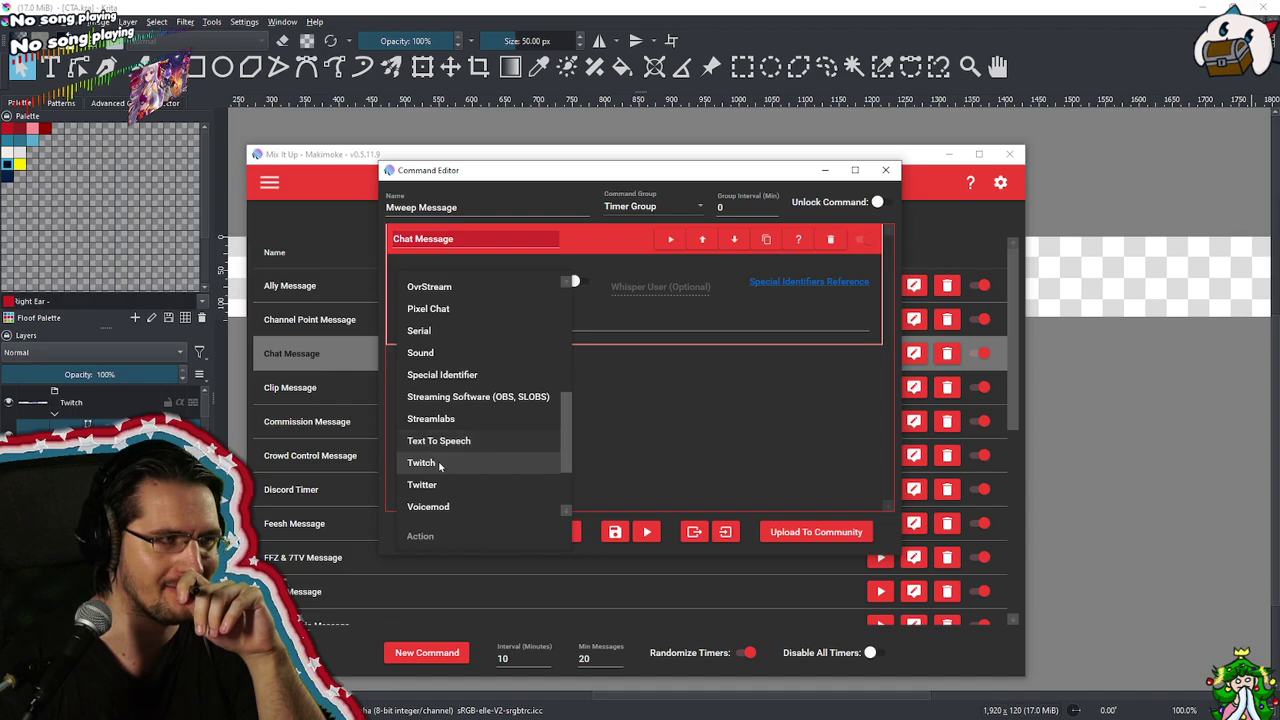
left_click(443, 462)
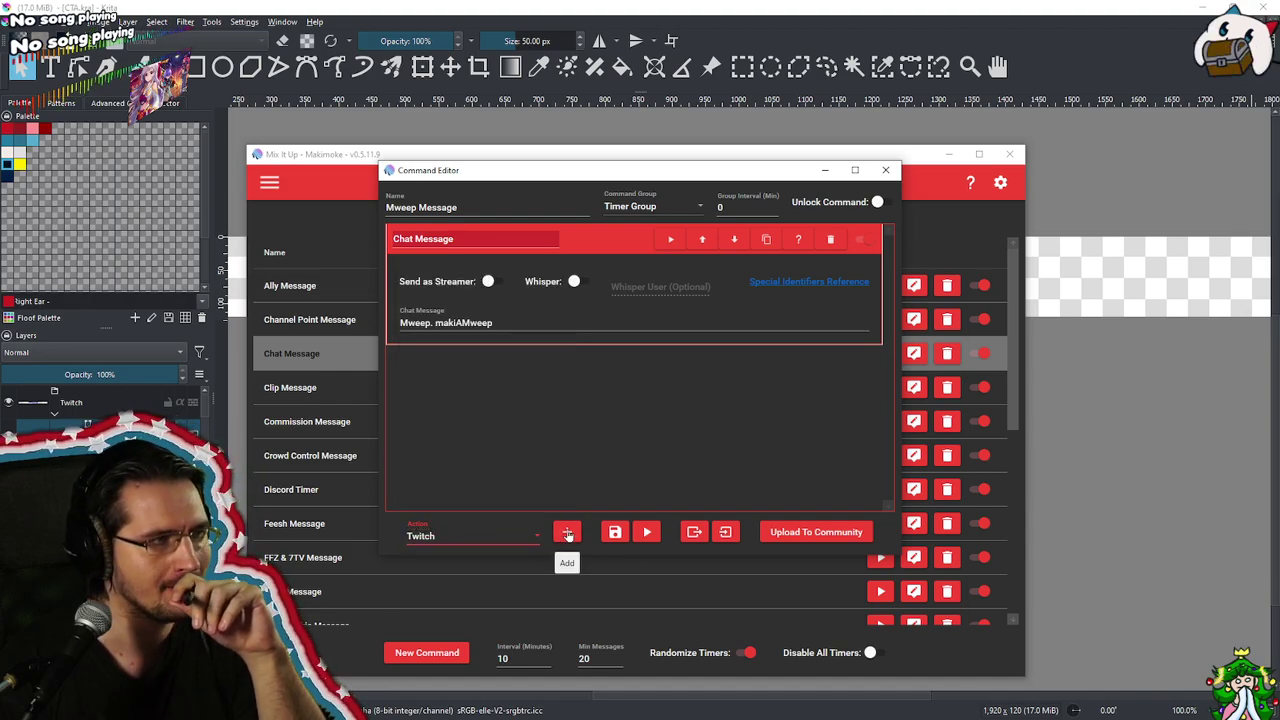
left_click(567, 533)
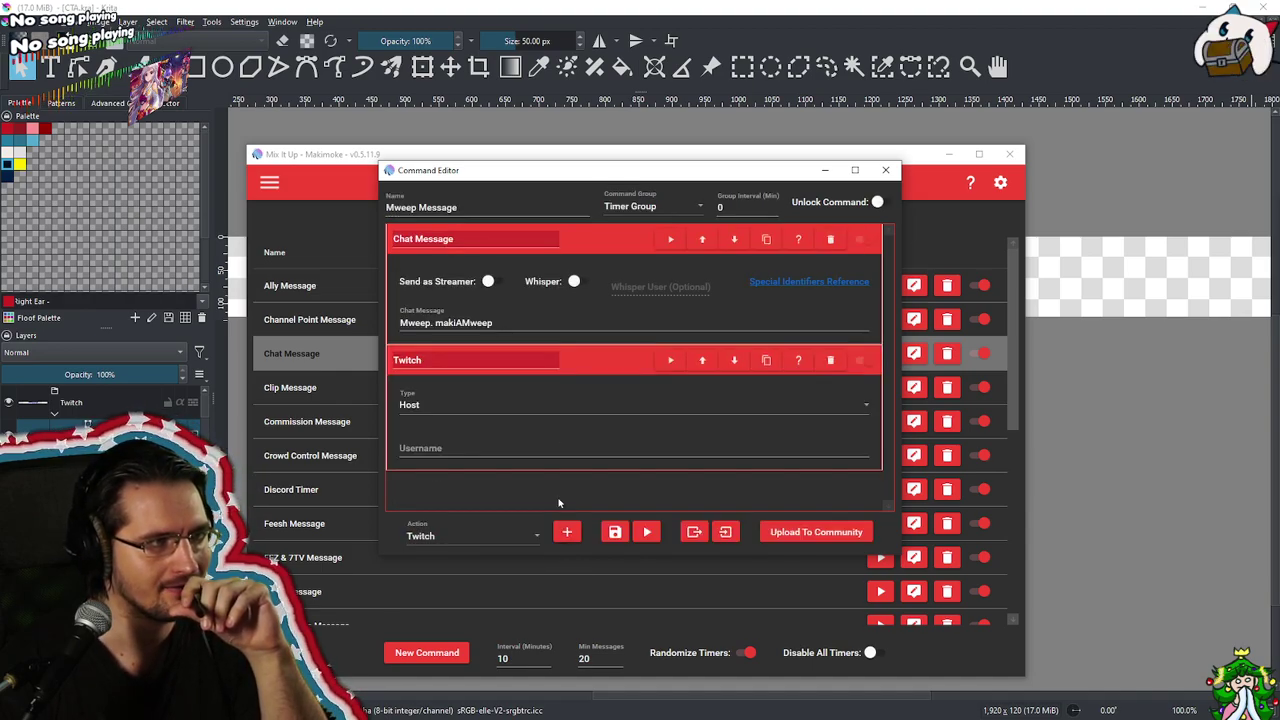
Look through the available types of the new Twitch action
left_click(592, 402)
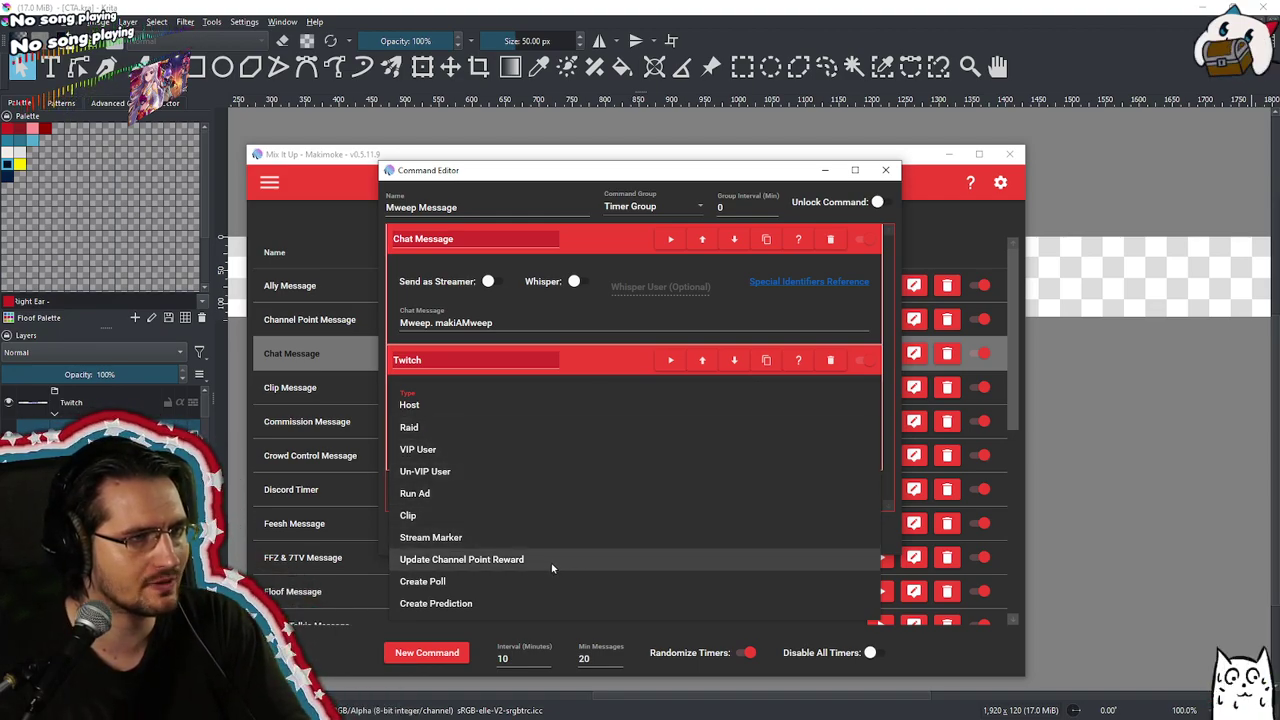
left_click(829, 366)
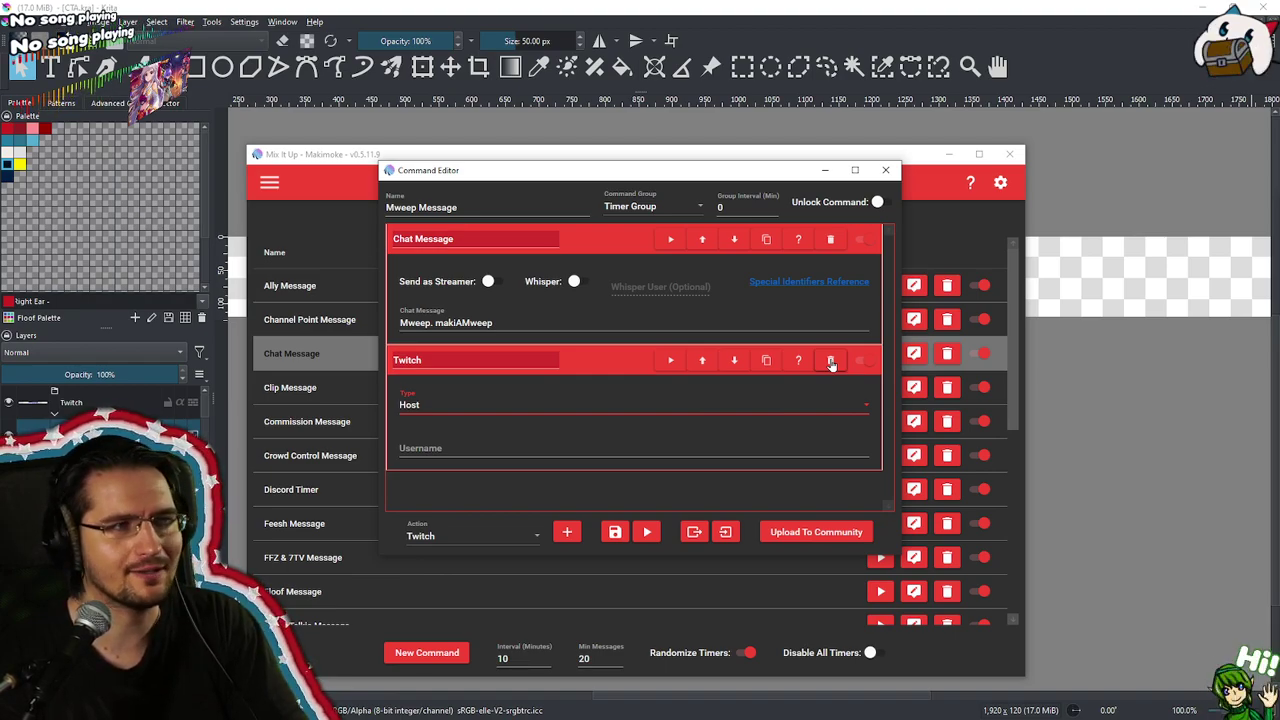
left_click(494, 405)
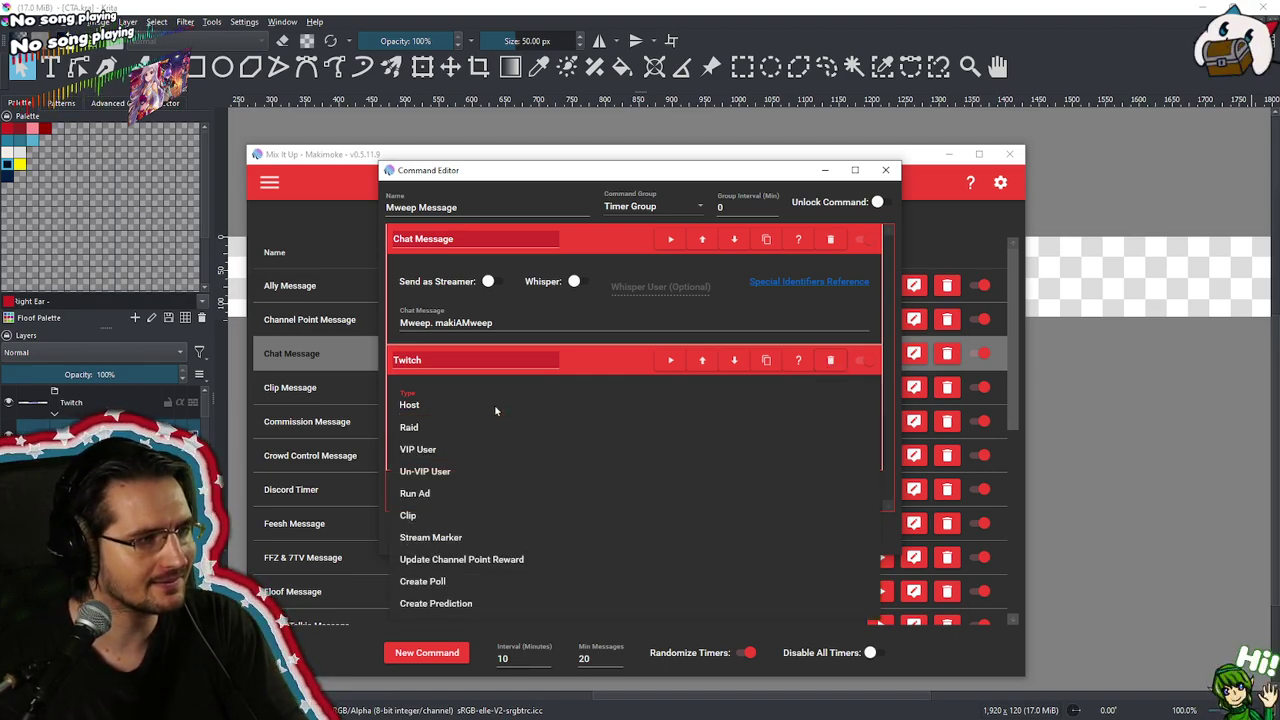
left_click(494, 410)
Look through the complete list of action kinds that can be added to the Mweep Message timer
left_click(458, 540)
scroll(474, 494, "up", 5)
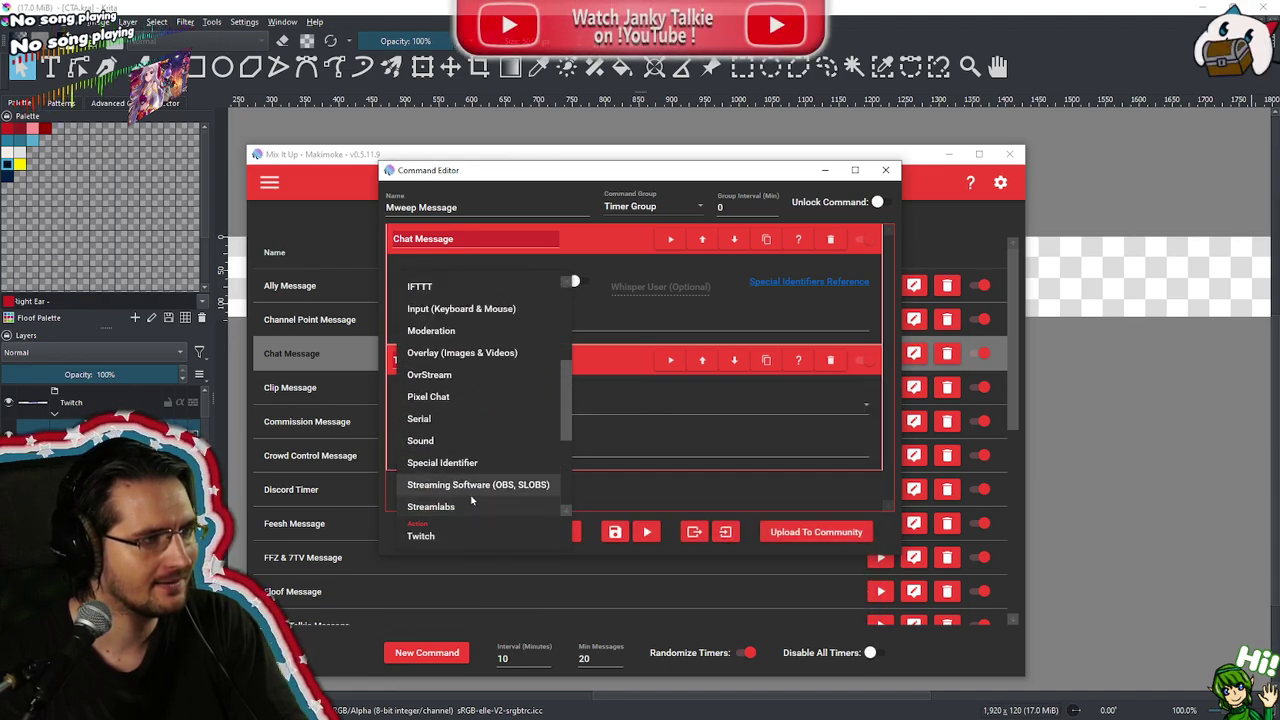
scroll(474, 490, "up", 1)
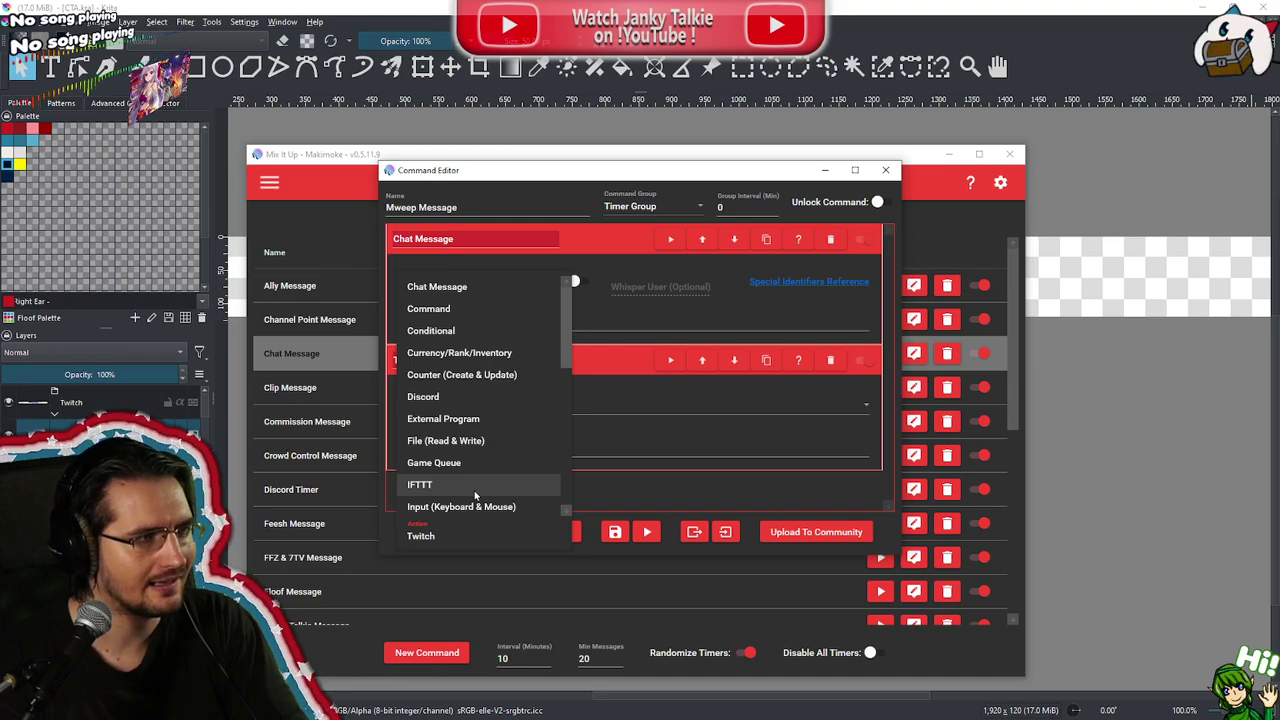
scroll(477, 483, "down", 5)
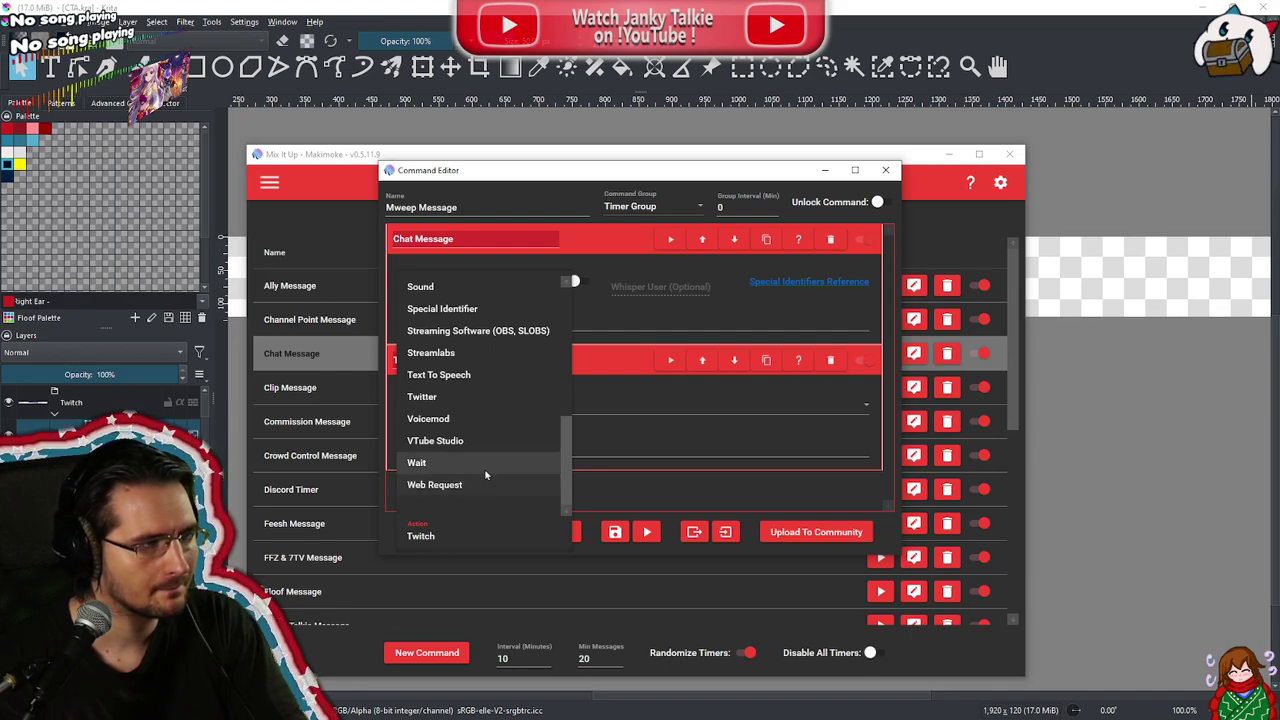
scroll(484, 468, "up", 1)
scroll(485, 474, "up", 2)
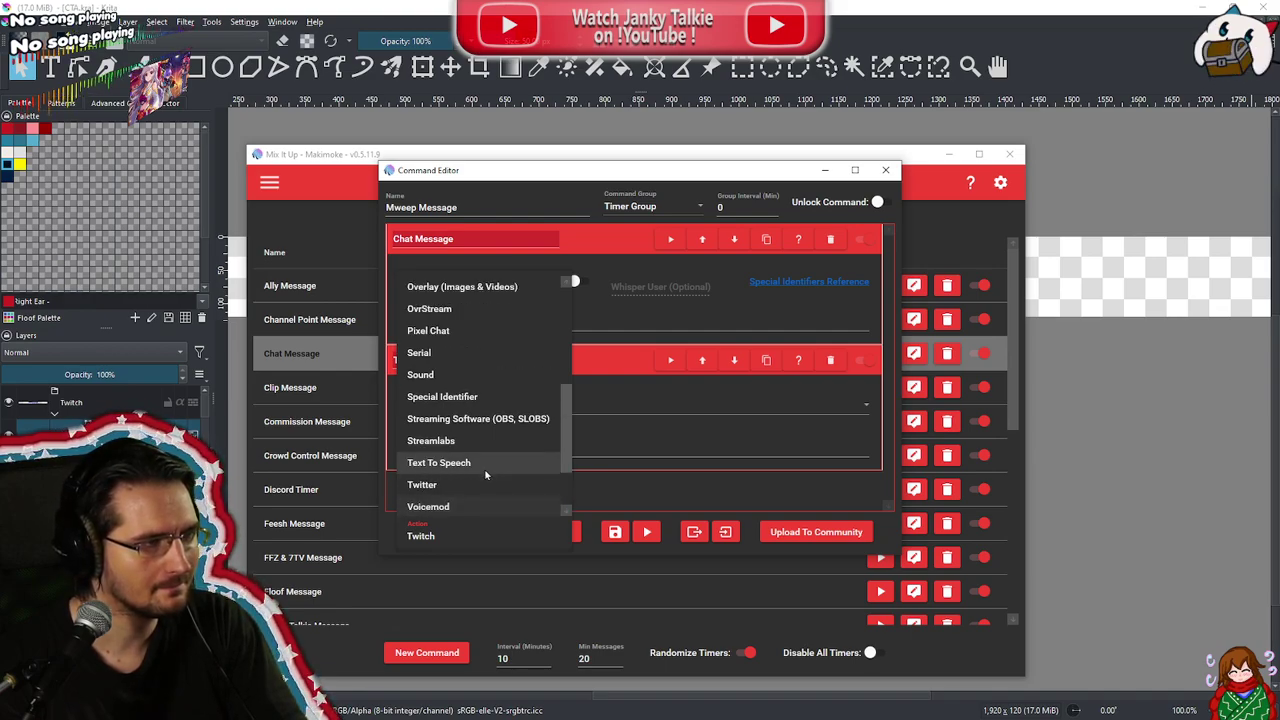
scroll(486, 474, "up", 1)
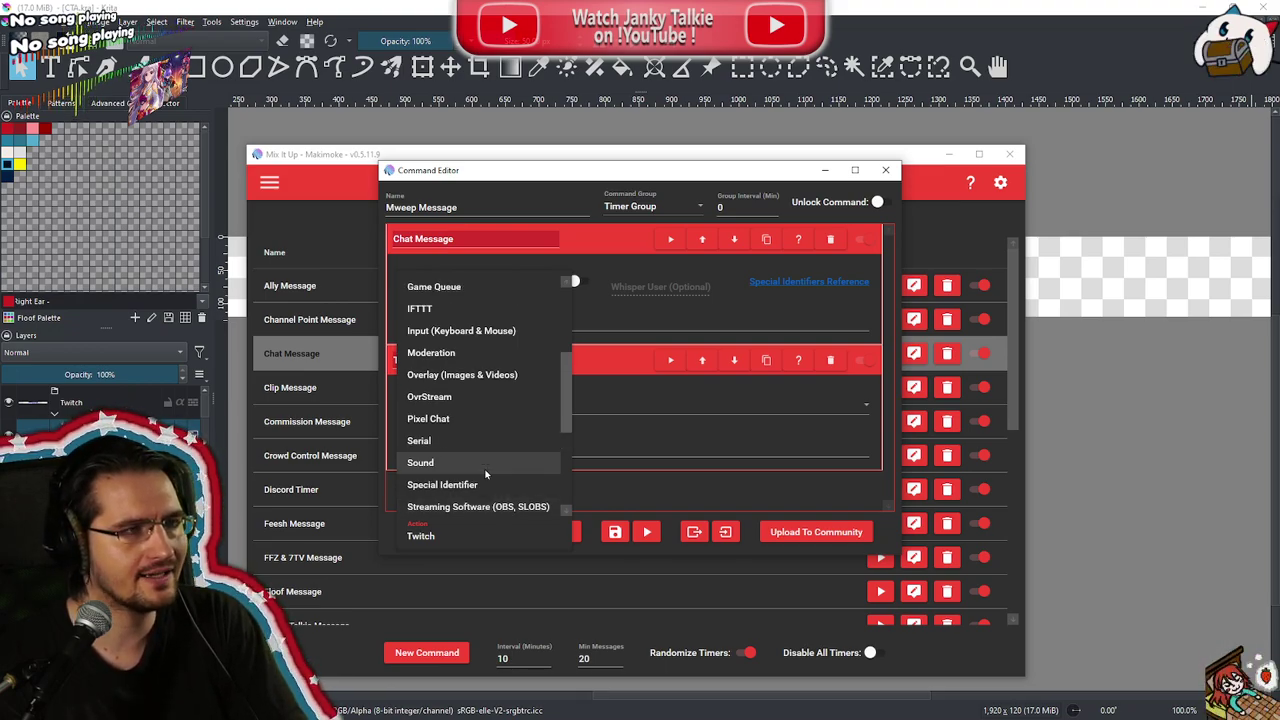
scroll(486, 474, "up", 1)
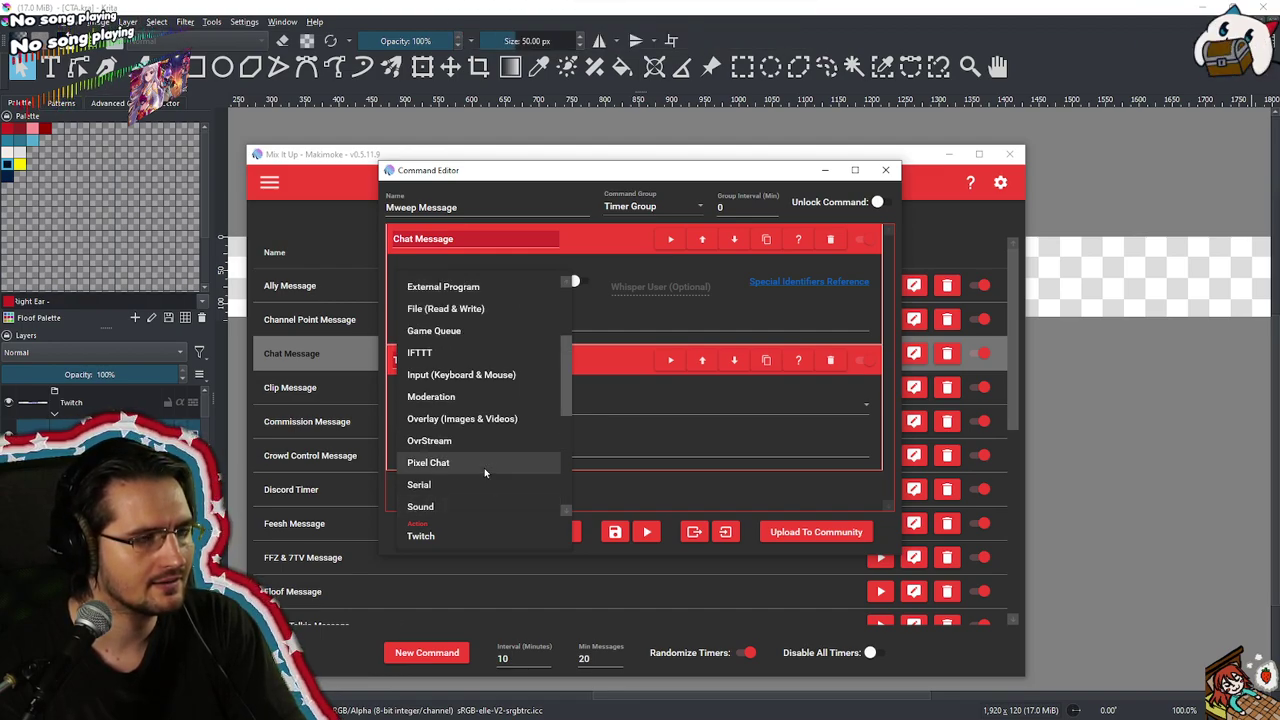
scroll(485, 474, "up", 1)
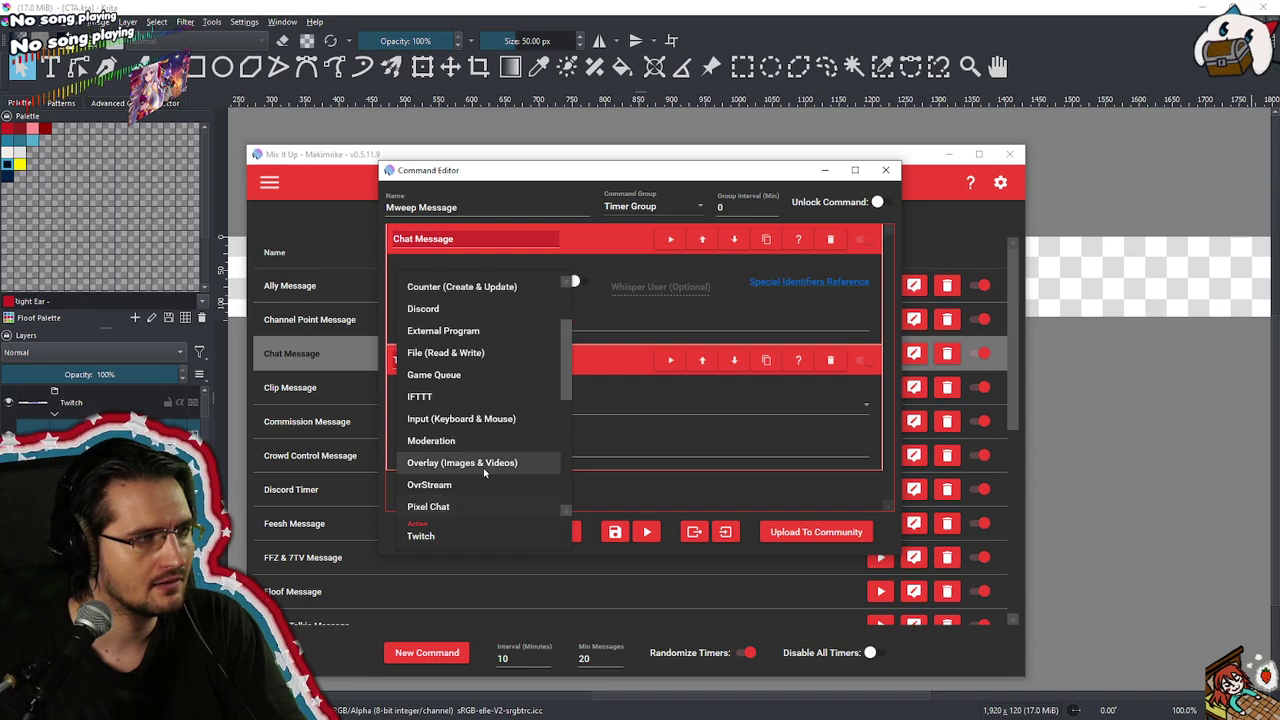
scroll(484, 474, "up", 1)
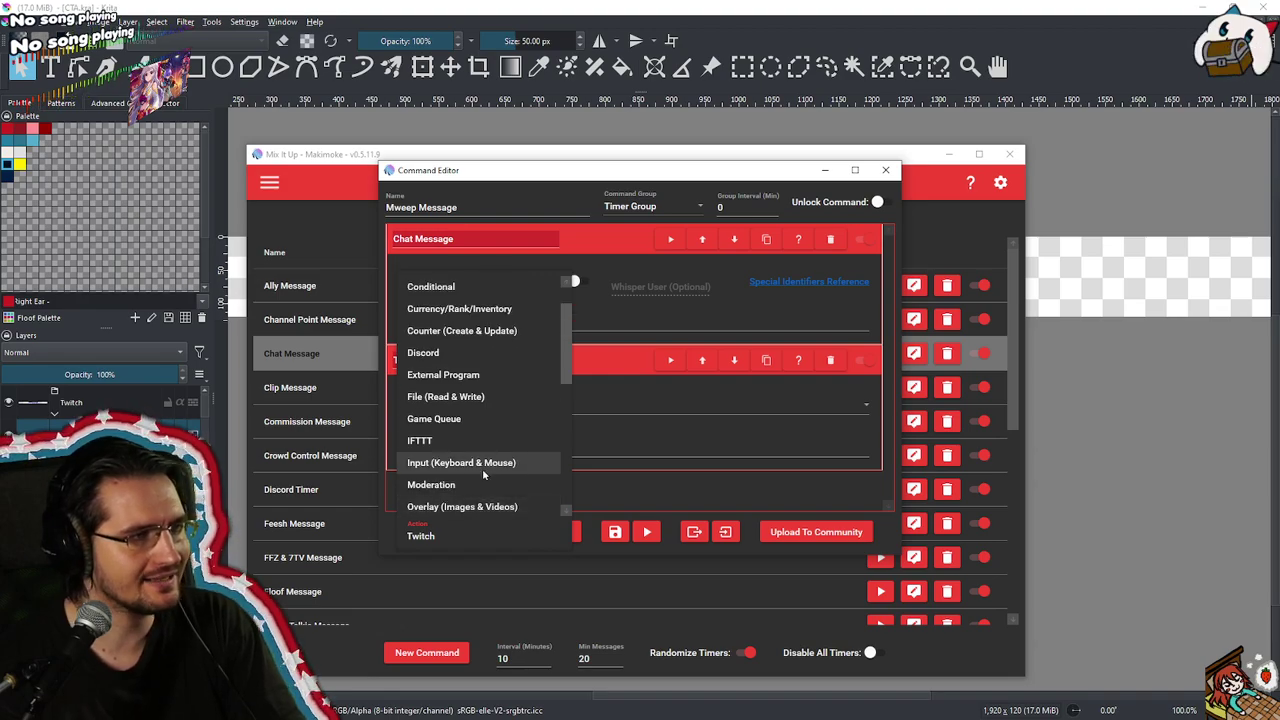
scroll(482, 468, "up", 1)
scroll(483, 472, "down", 4)
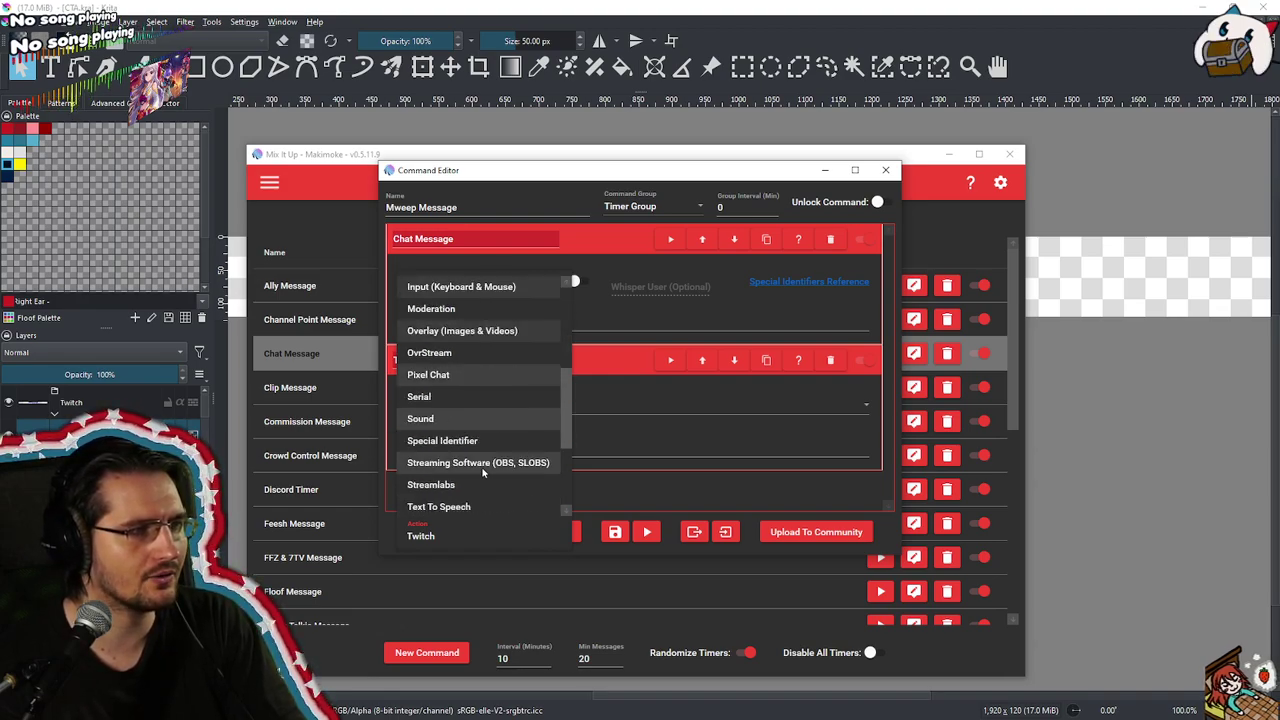
scroll(482, 472, "down", 5)
left_click(573, 451)
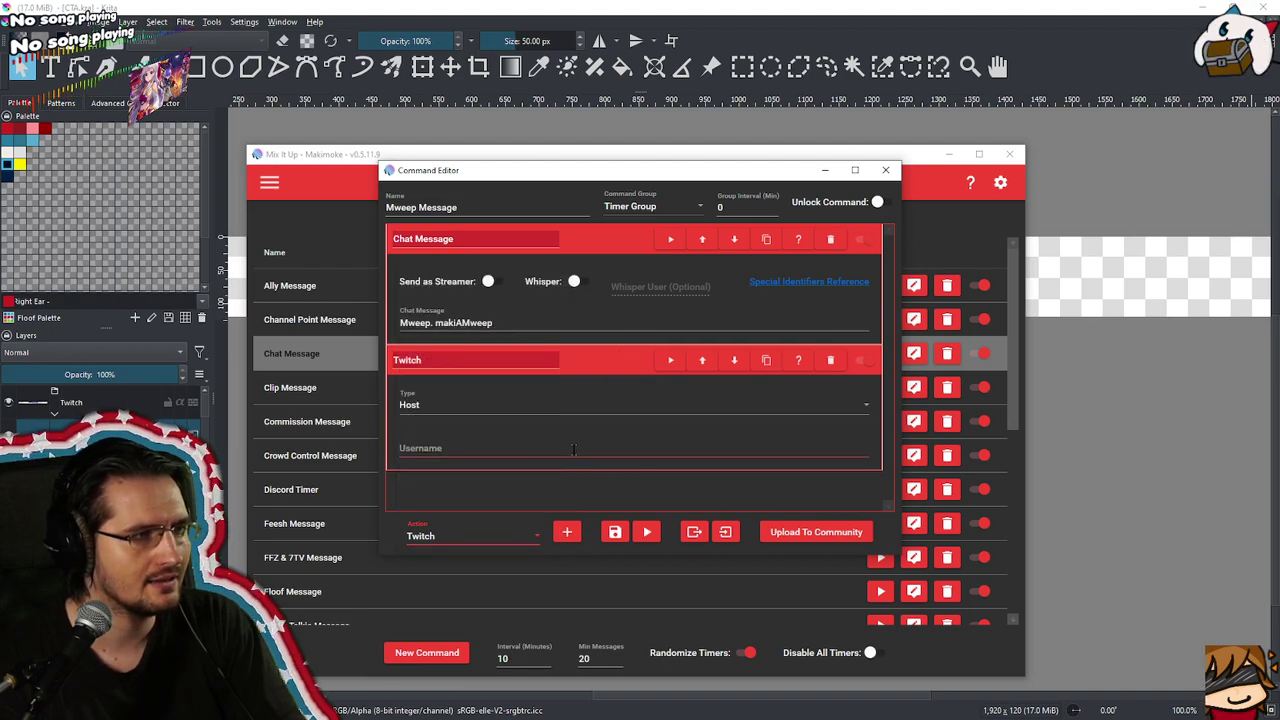
Set the Twitch action's type to Update Channel Point Reward and examine its selectable reward names
left_click(646, 410)
left_click(547, 554)
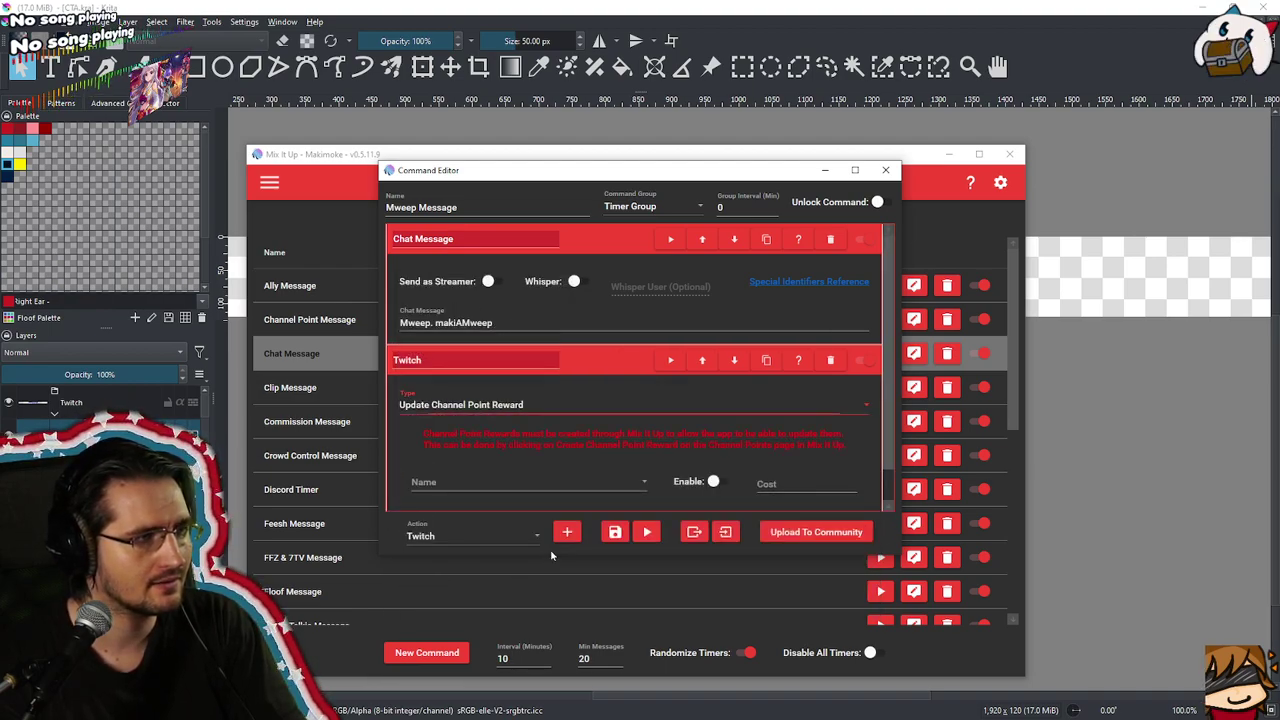
left_click(611, 482)
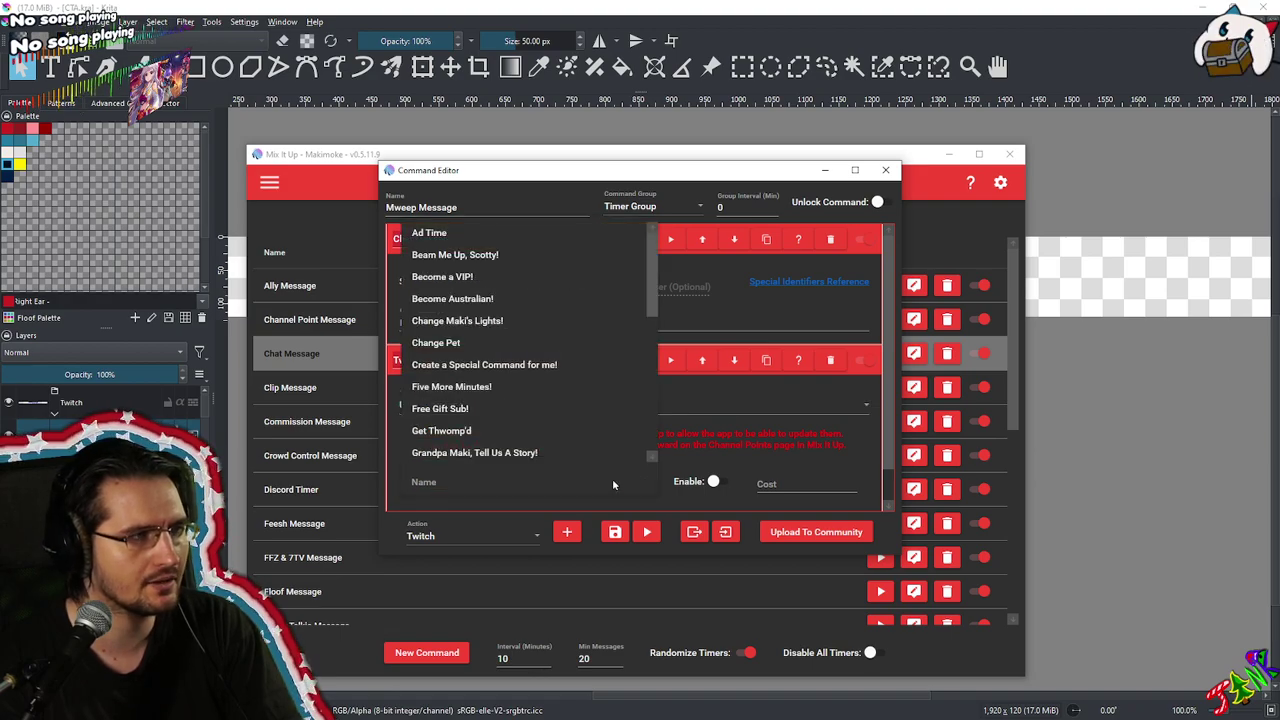
left_click(612, 485)
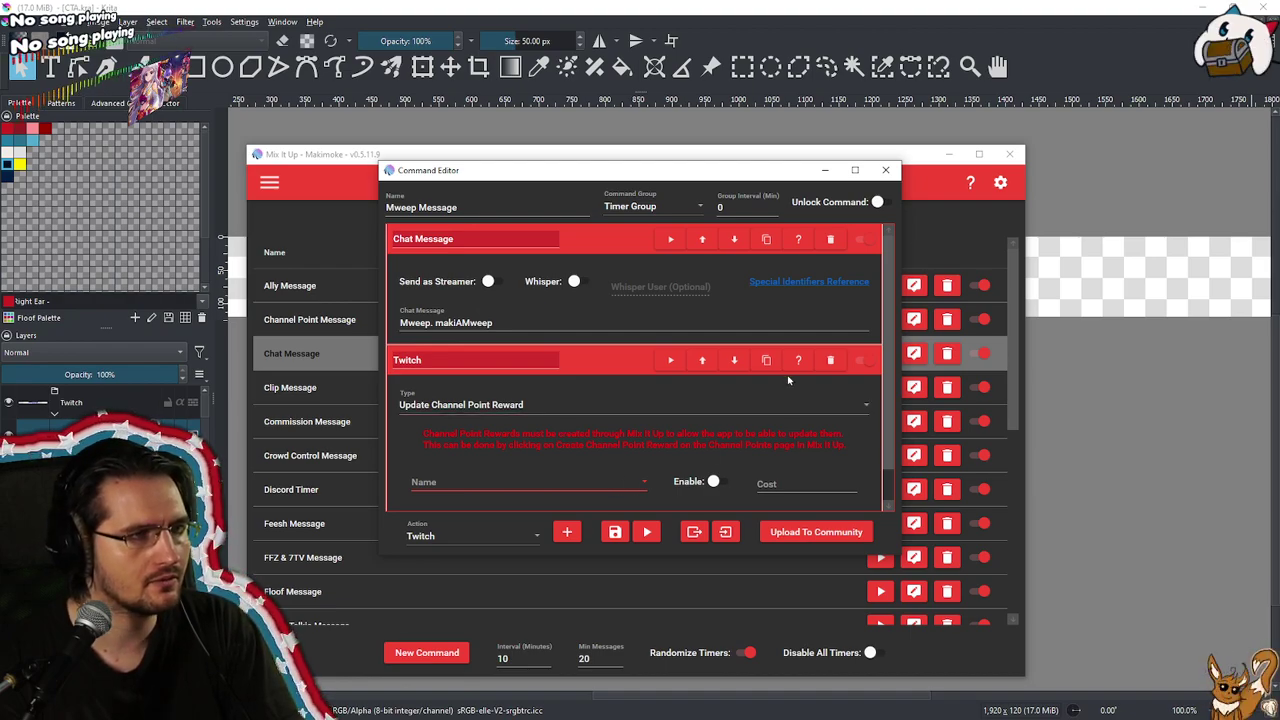
Delete the Twitch action and close the Mweep Message timer's editor without saving
left_click(830, 360)
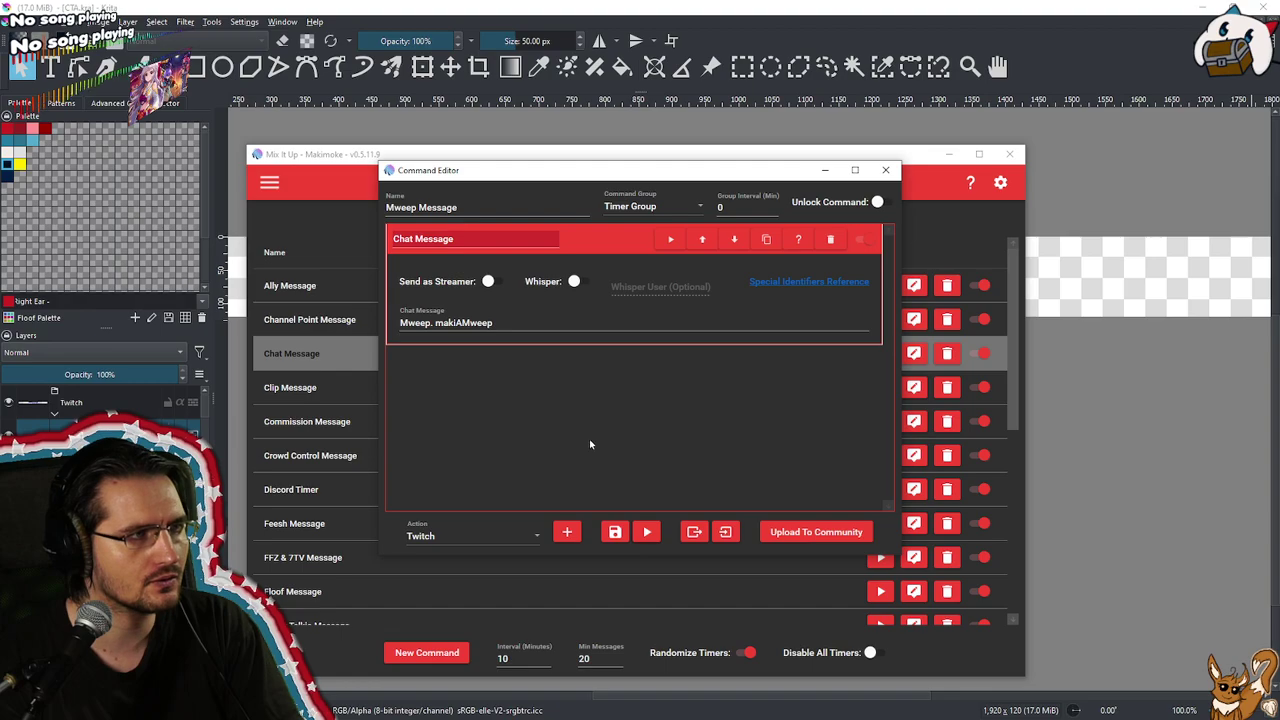
left_click(884, 174)
Switch from the Timers page to the Channel Points page
left_click(271, 188)
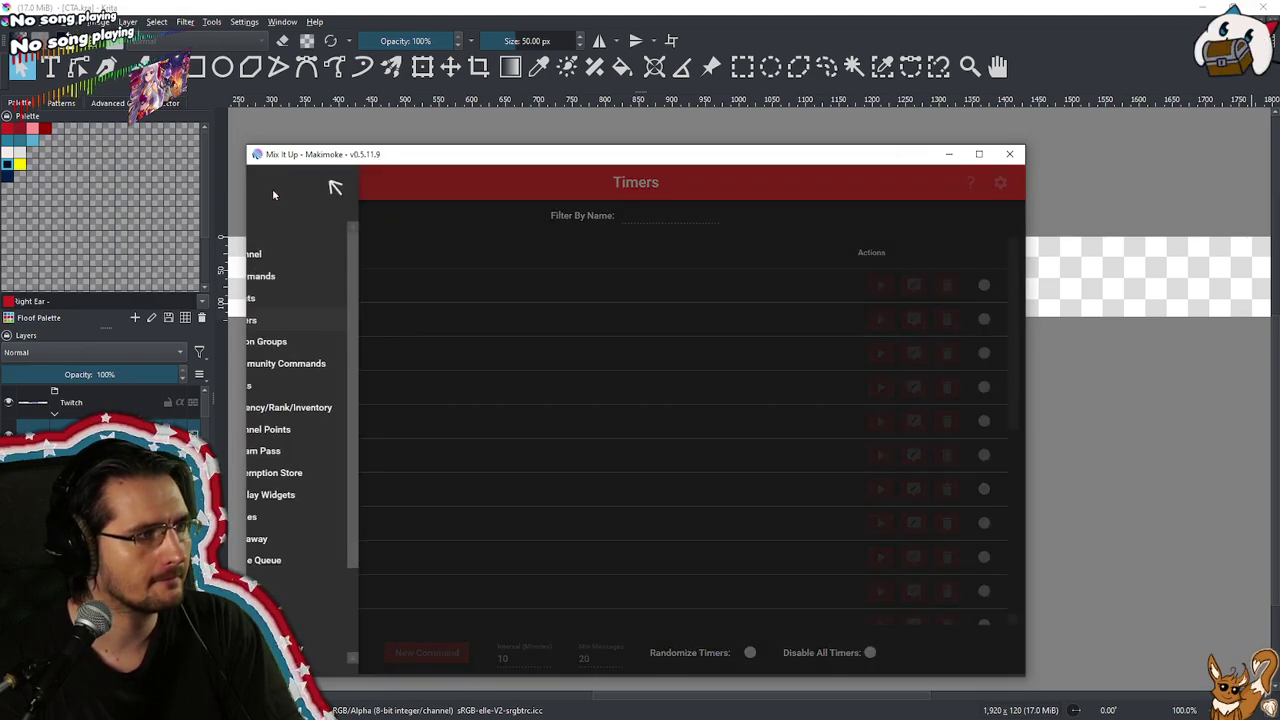
scroll(340, 480, "down", 1)
scroll(334, 462, "up", 1)
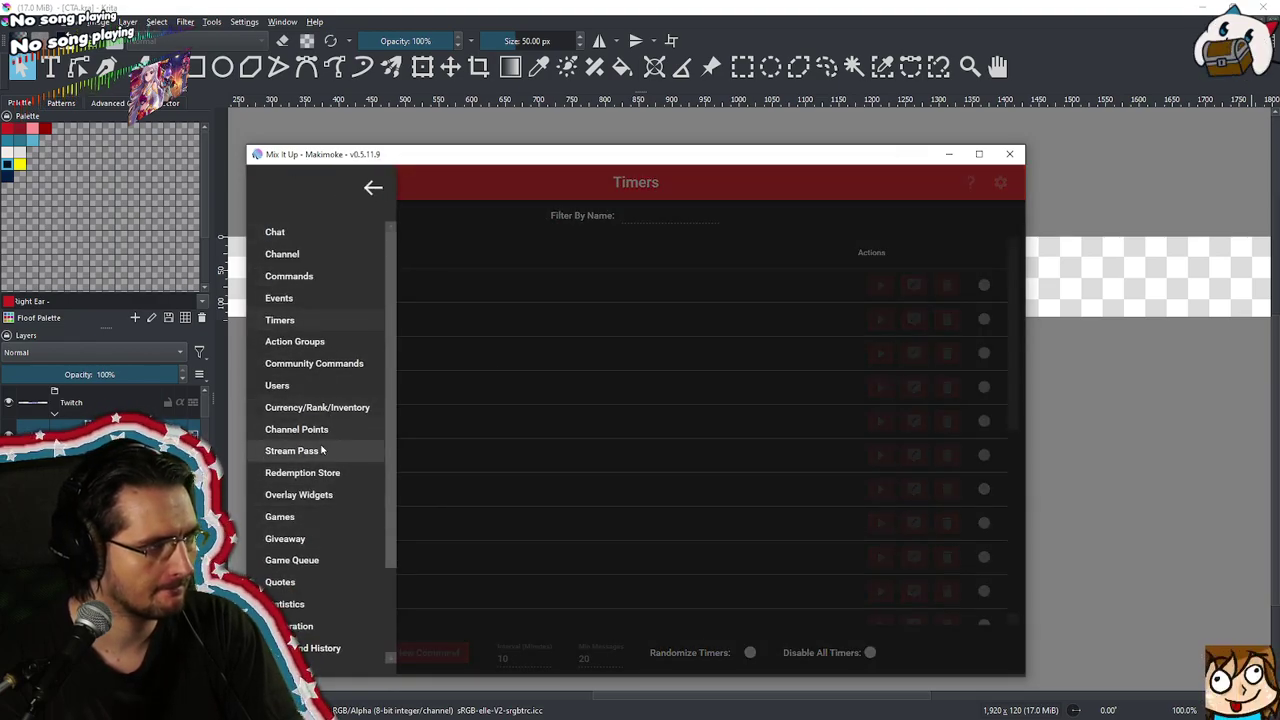
left_click(300, 429)
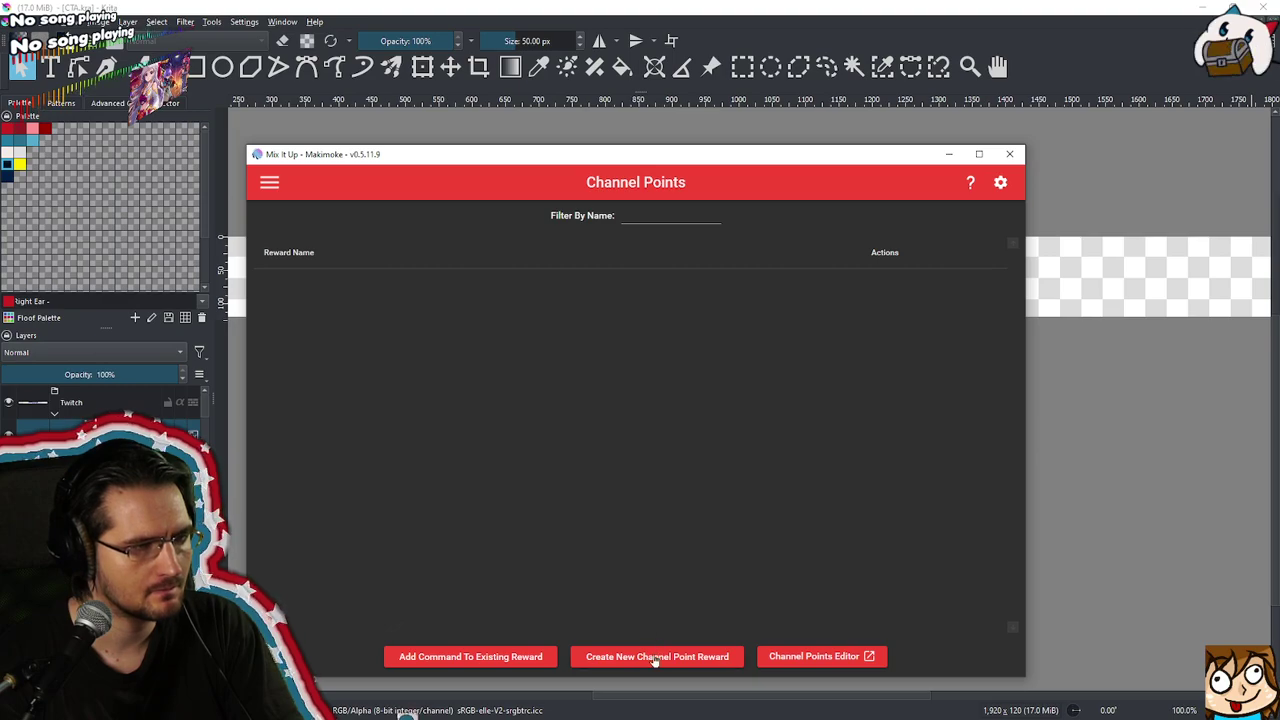
Start a new command for an existing channel point reward and choose Mweep as the reward
left_click(541, 657)
left_click_drag(698, 177, 702, 205)
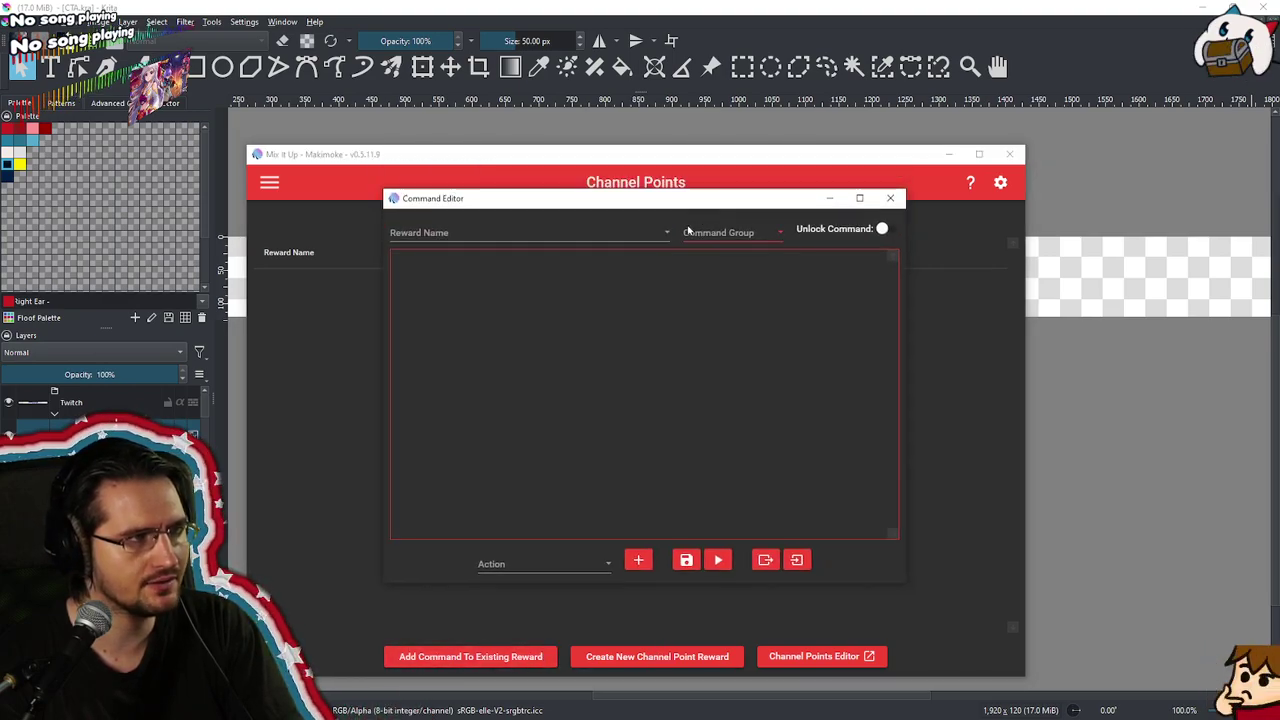
left_click(588, 236)
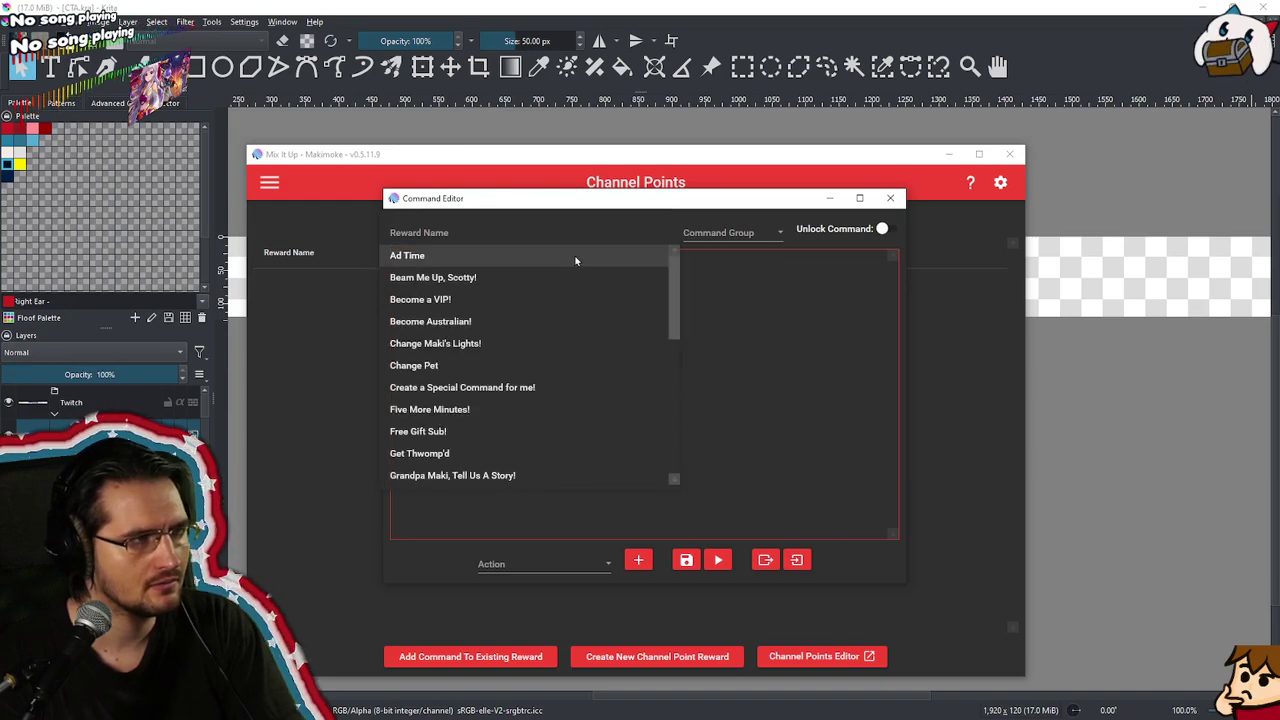
scroll(498, 409, "down", 3)
left_click(493, 375)
Look through the action kinds available for the Mweep reward command without choosing one
left_click(559, 558)
scroll(615, 463, "down", 2)
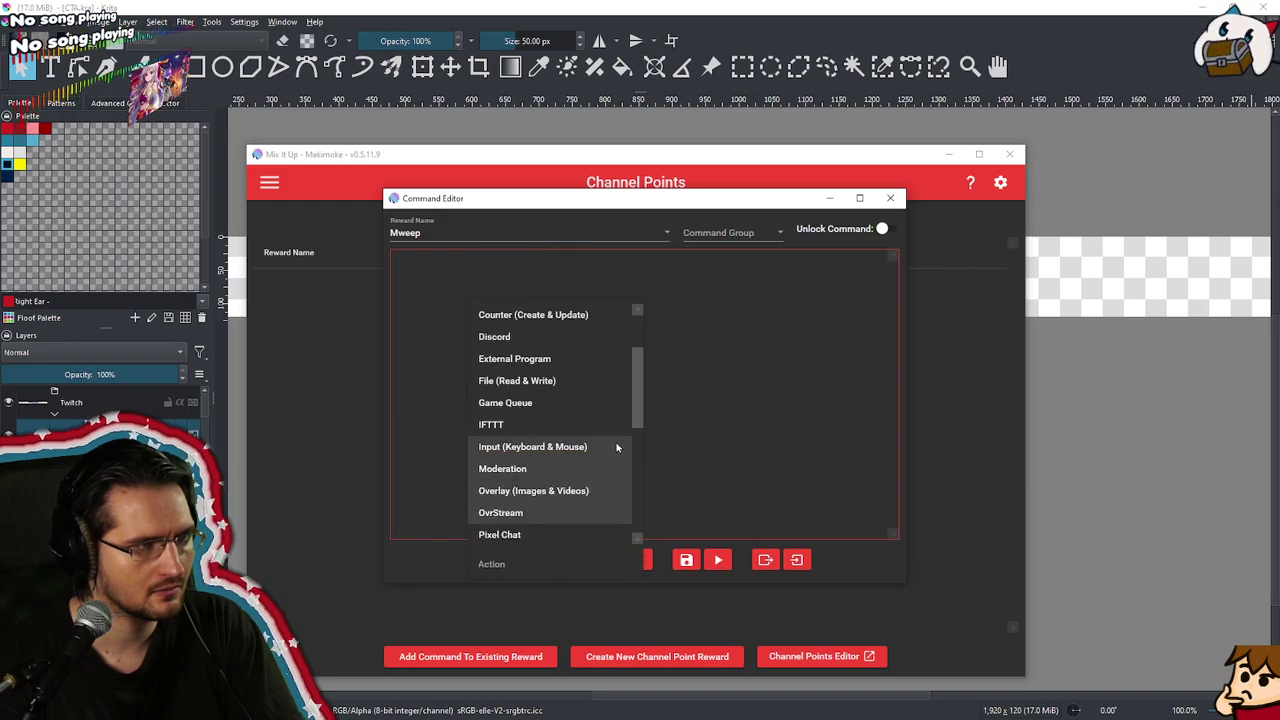
scroll(615, 463, "down", 5)
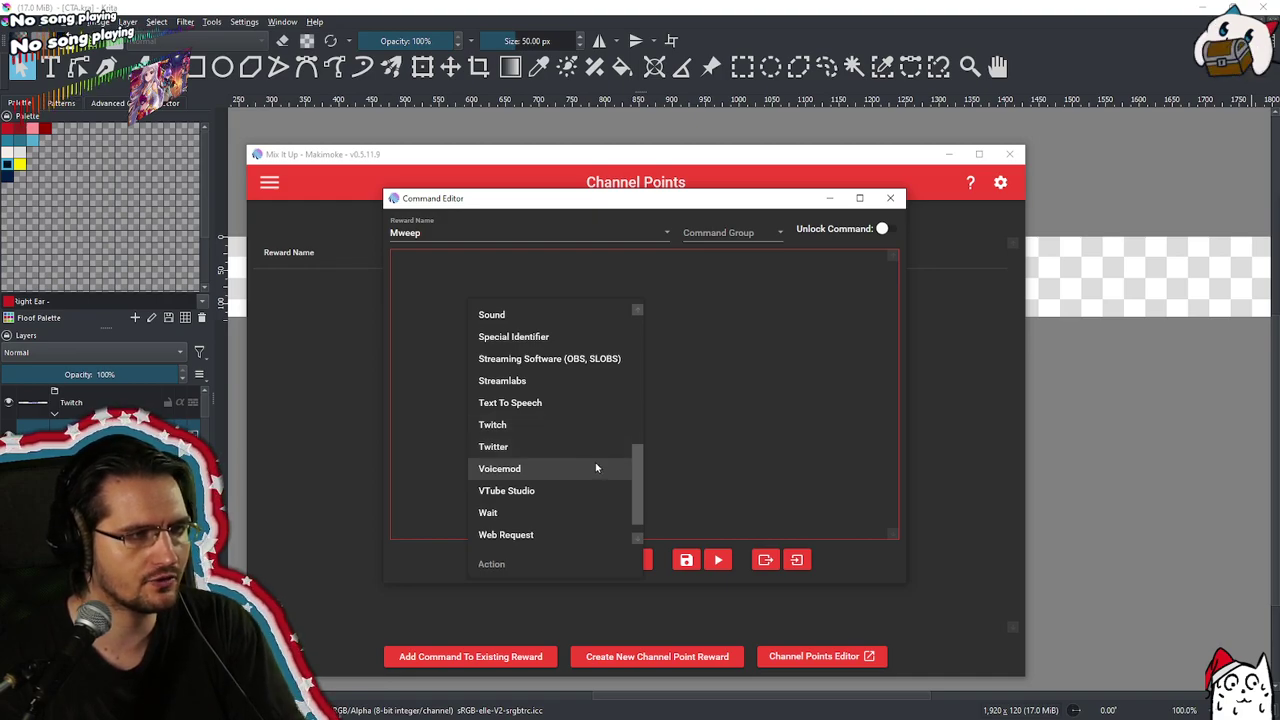
scroll(595, 468, "up", 4)
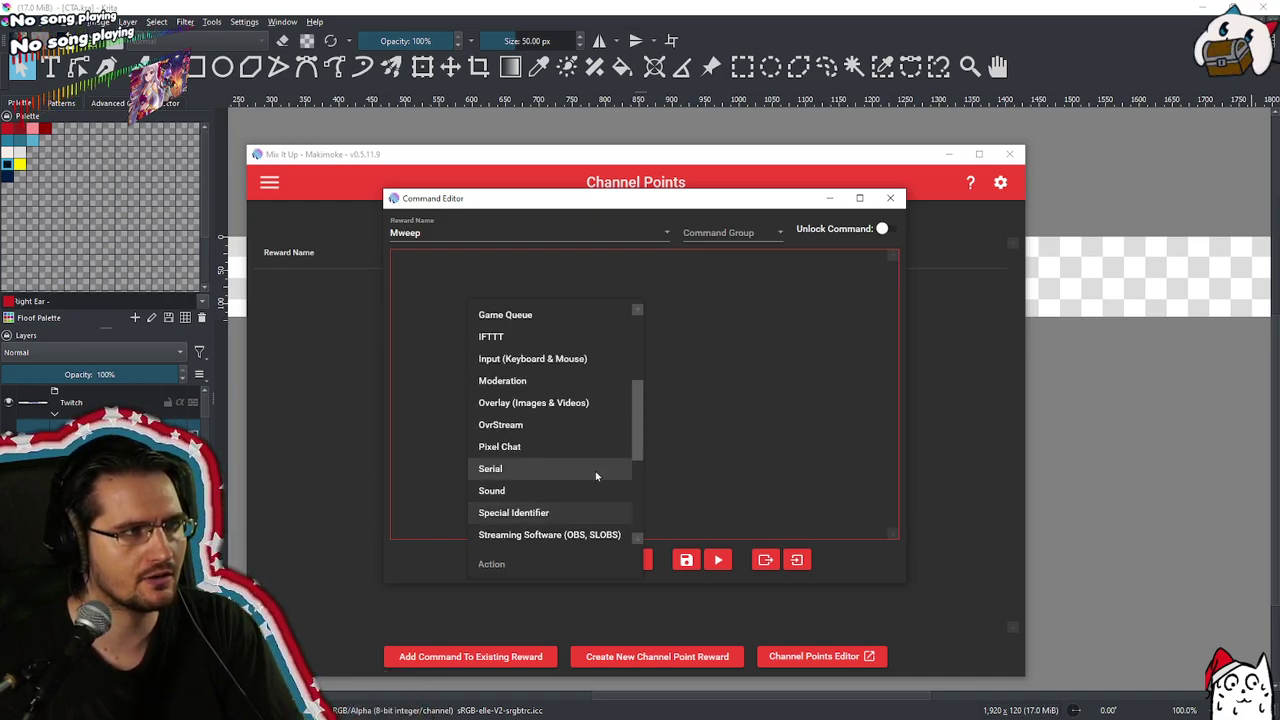
scroll(595, 470, "up", 2)
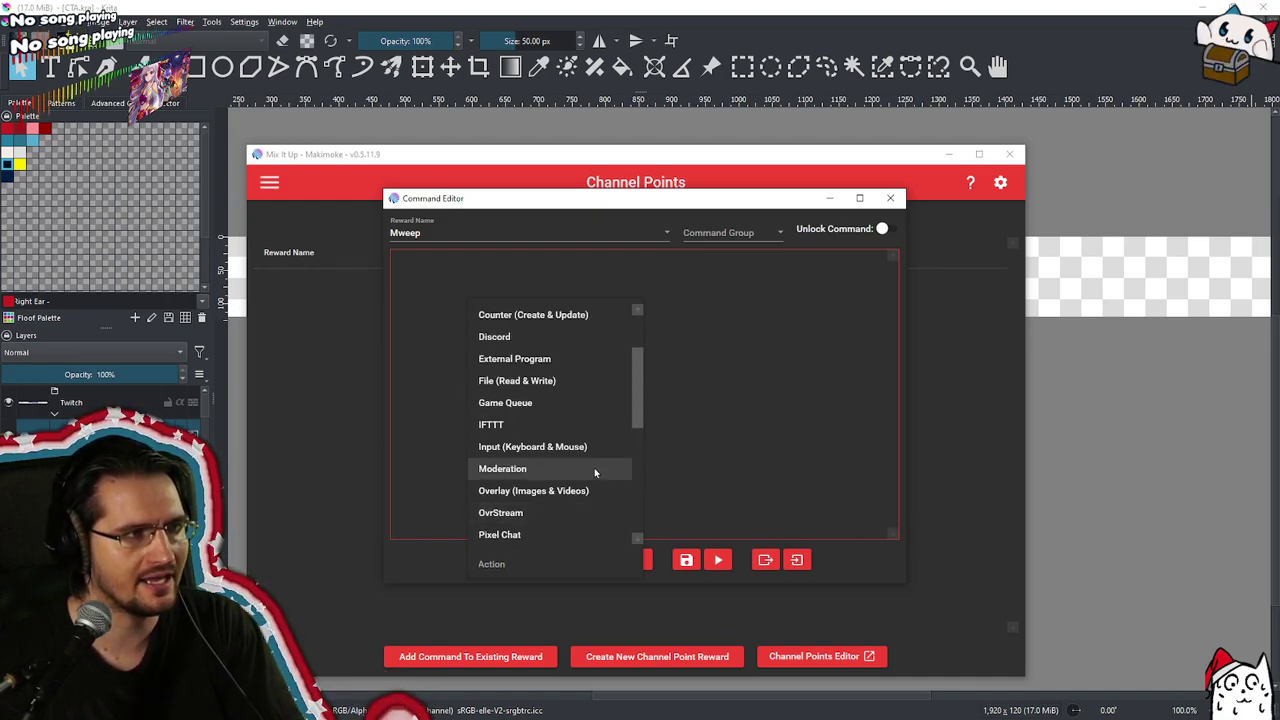
left_click(734, 449)
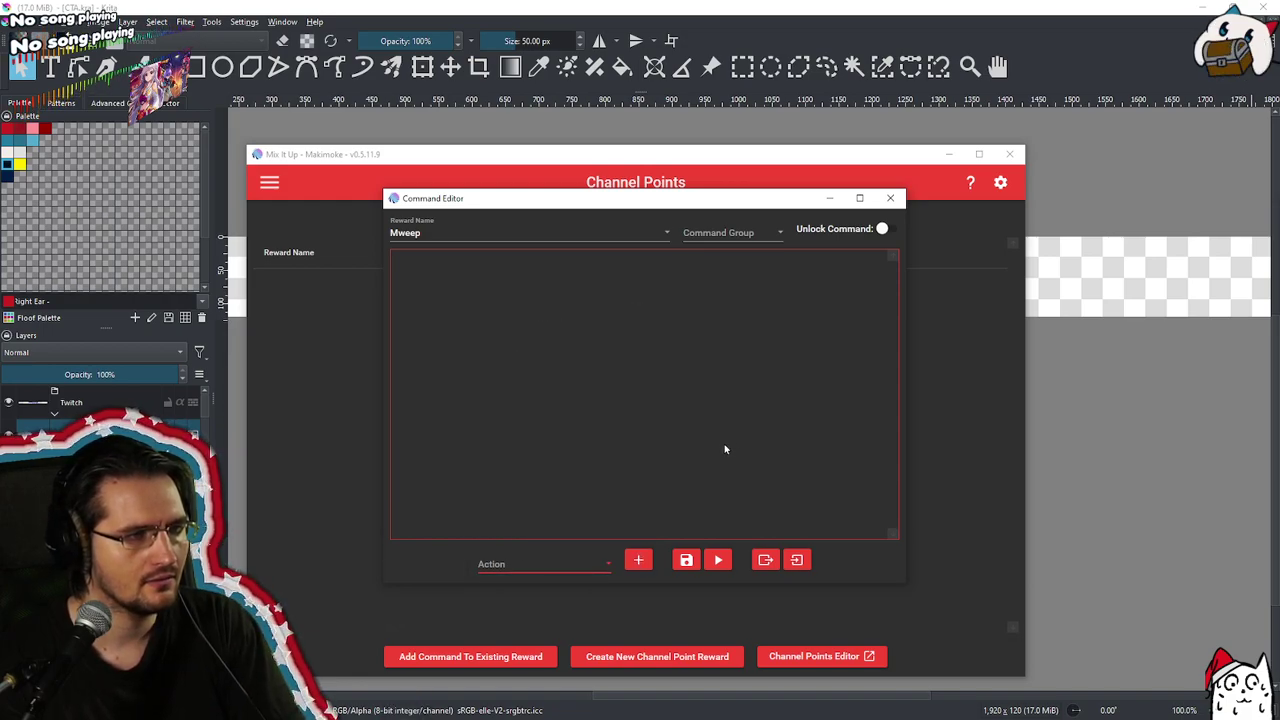
Look over the channel point reward names again and close the Mweep reward command without saving
left_click(664, 233)
scroll(615, 341, "up", 5)
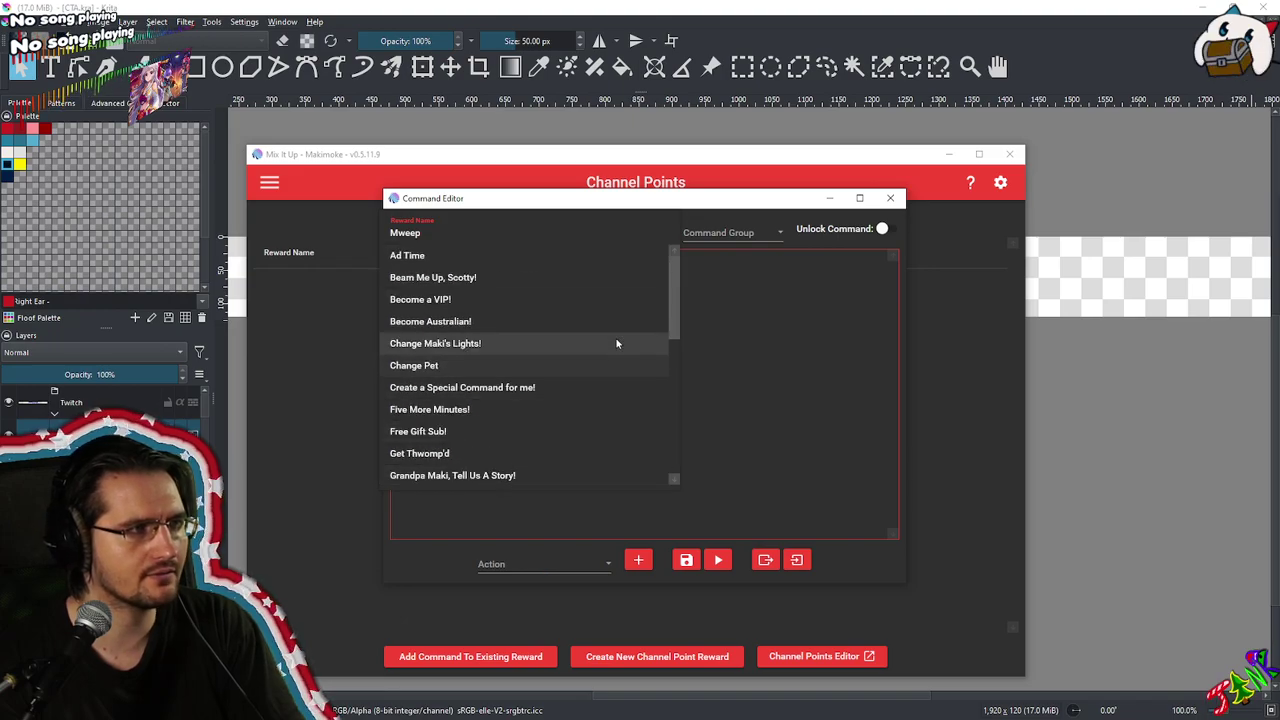
left_click(834, 323)
left_click(891, 199)
Switch from the Channel Points page back to the Timers page and look over the list of timer commands
left_click(270, 183)
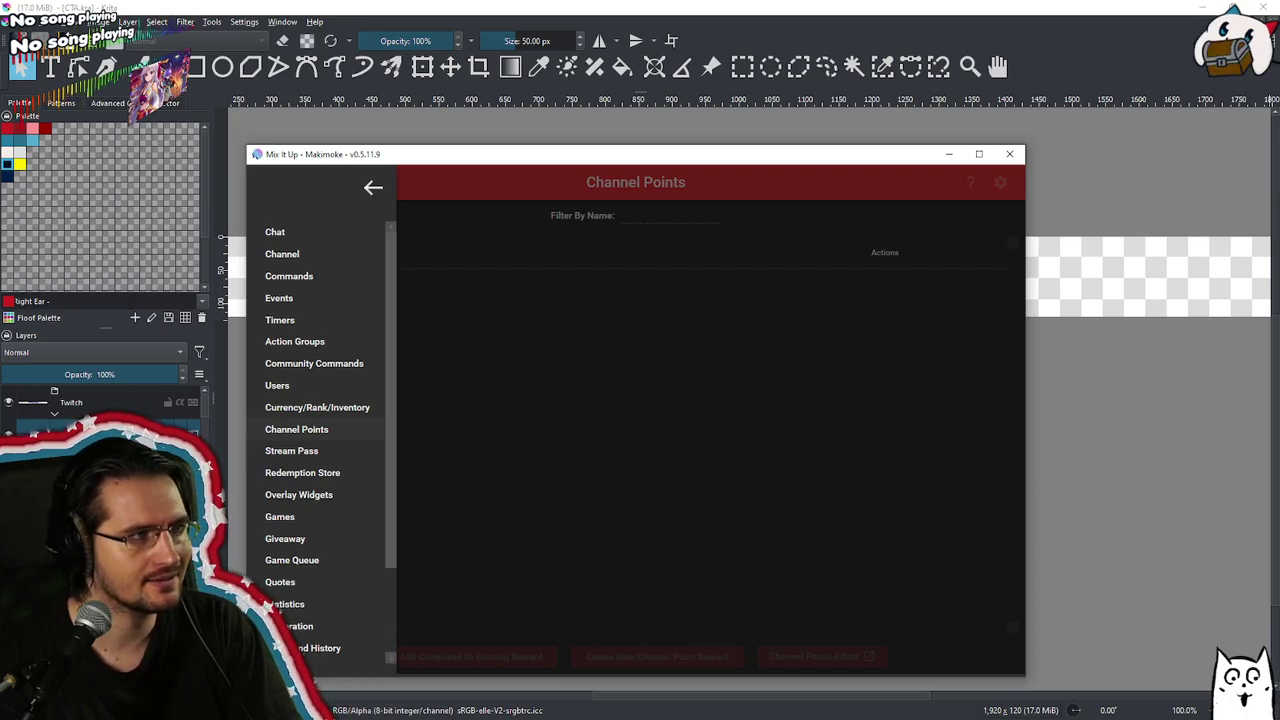
left_click(330, 322)
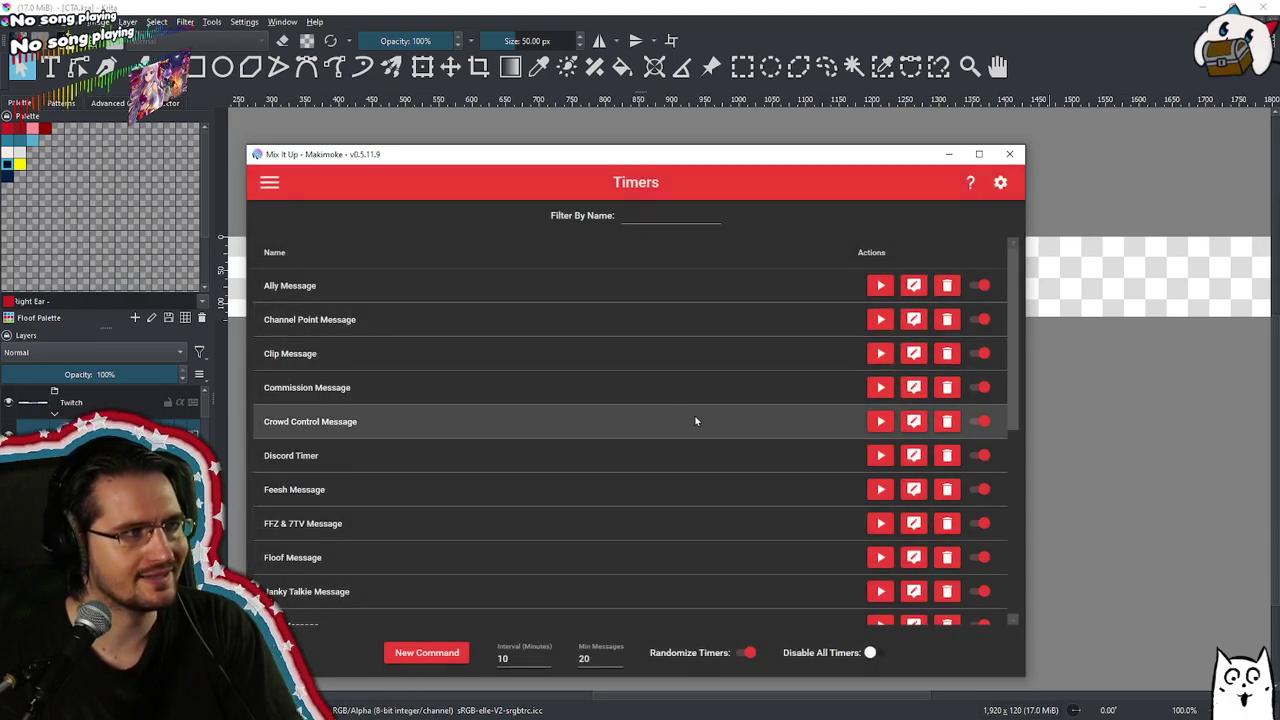
scroll(614, 457, "down", 3)
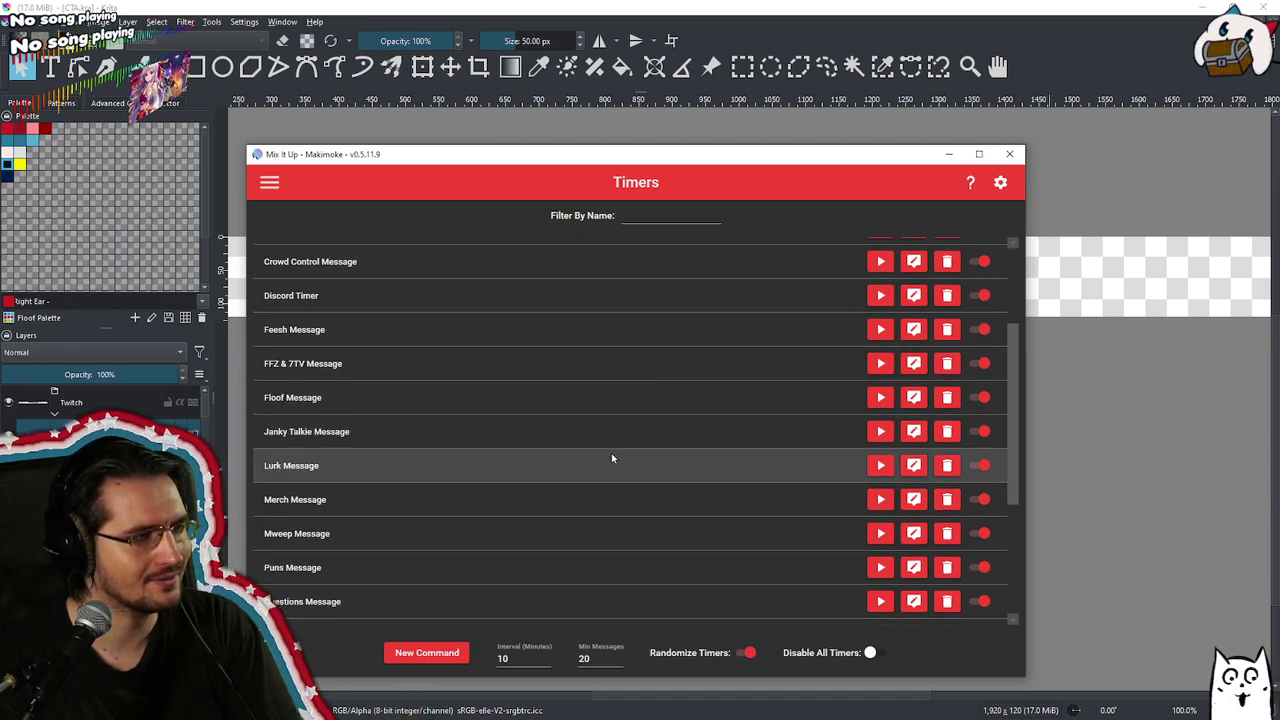
scroll(615, 495, "down", 1)
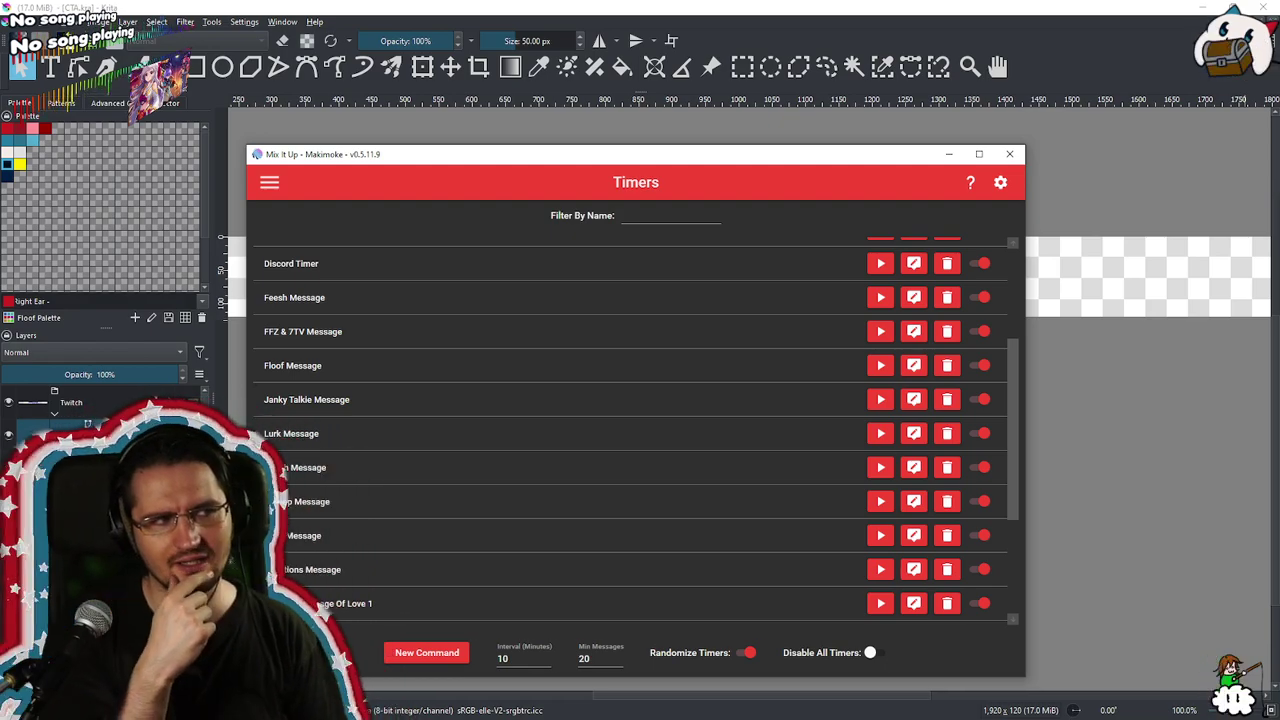
scroll(490, 420, "up", 3)
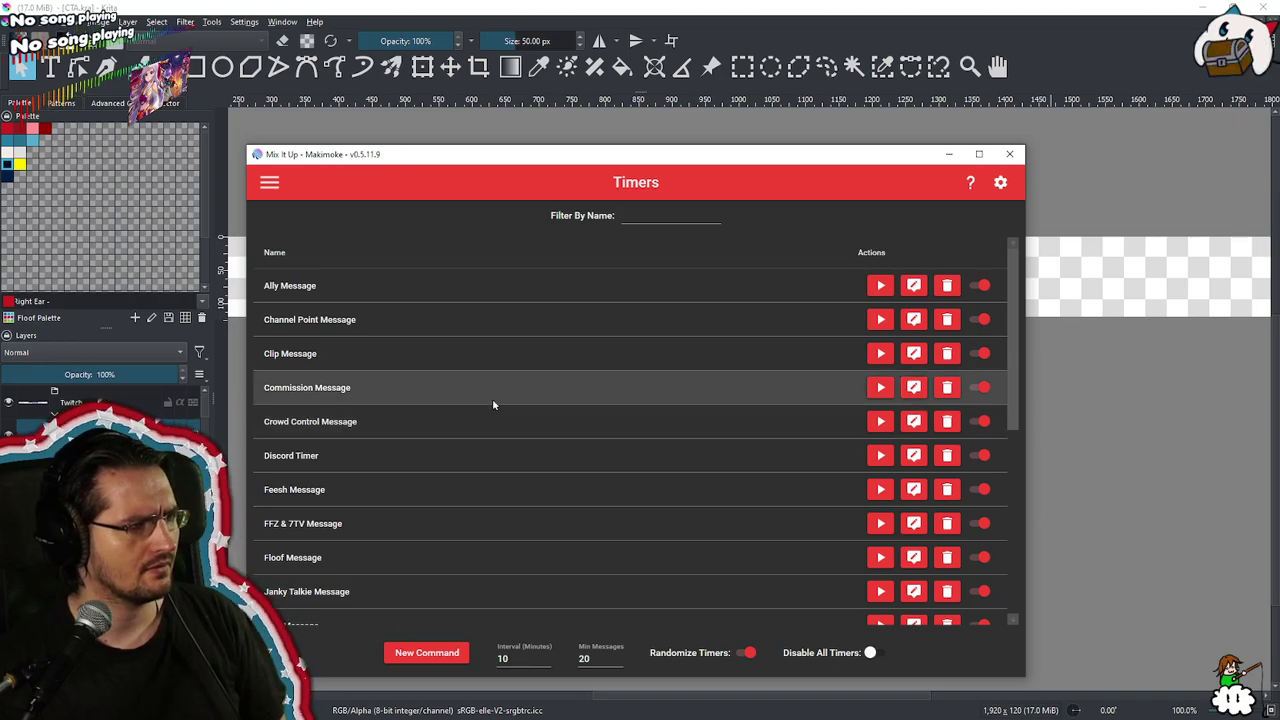
Review the timer commands one after another, from Ally Message down to the end of the list
left_click(480, 289)
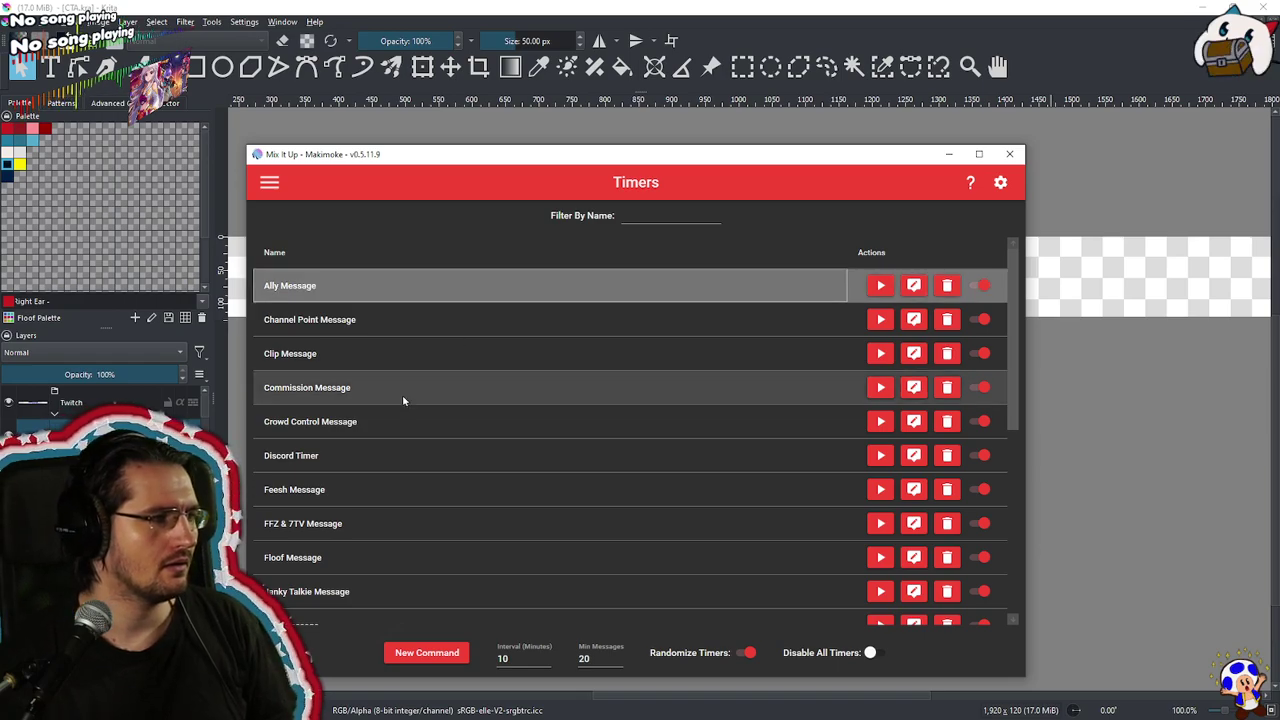
scroll(440, 339, "down", 1)
scroll(440, 340, "down", 1)
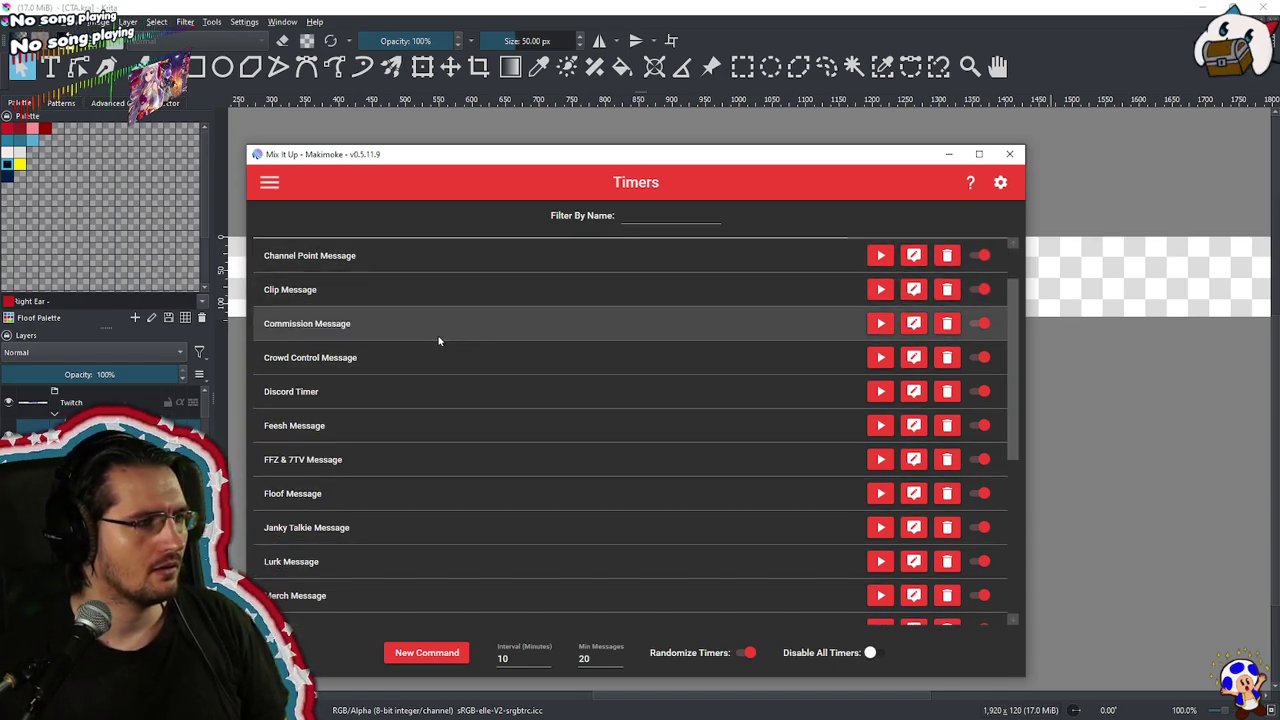
scroll(438, 341, "up", 1)
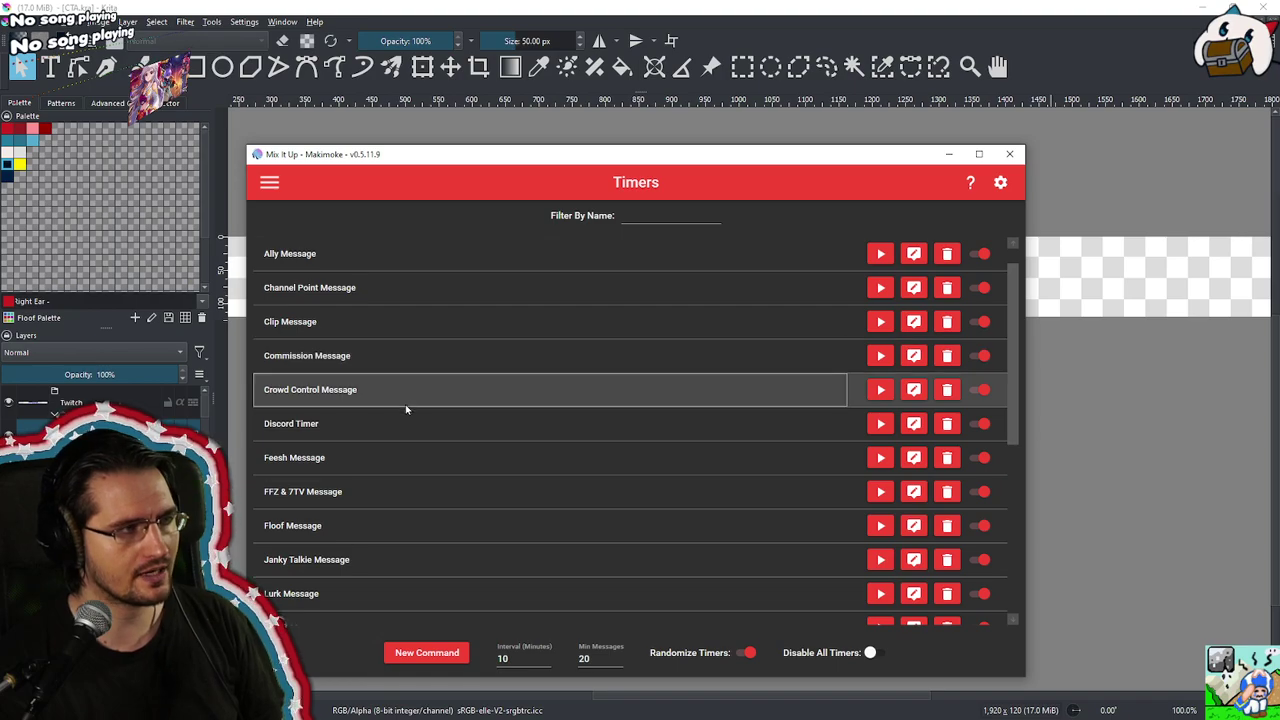
scroll(428, 415, "down", 1)
scroll(435, 415, "down", 1)
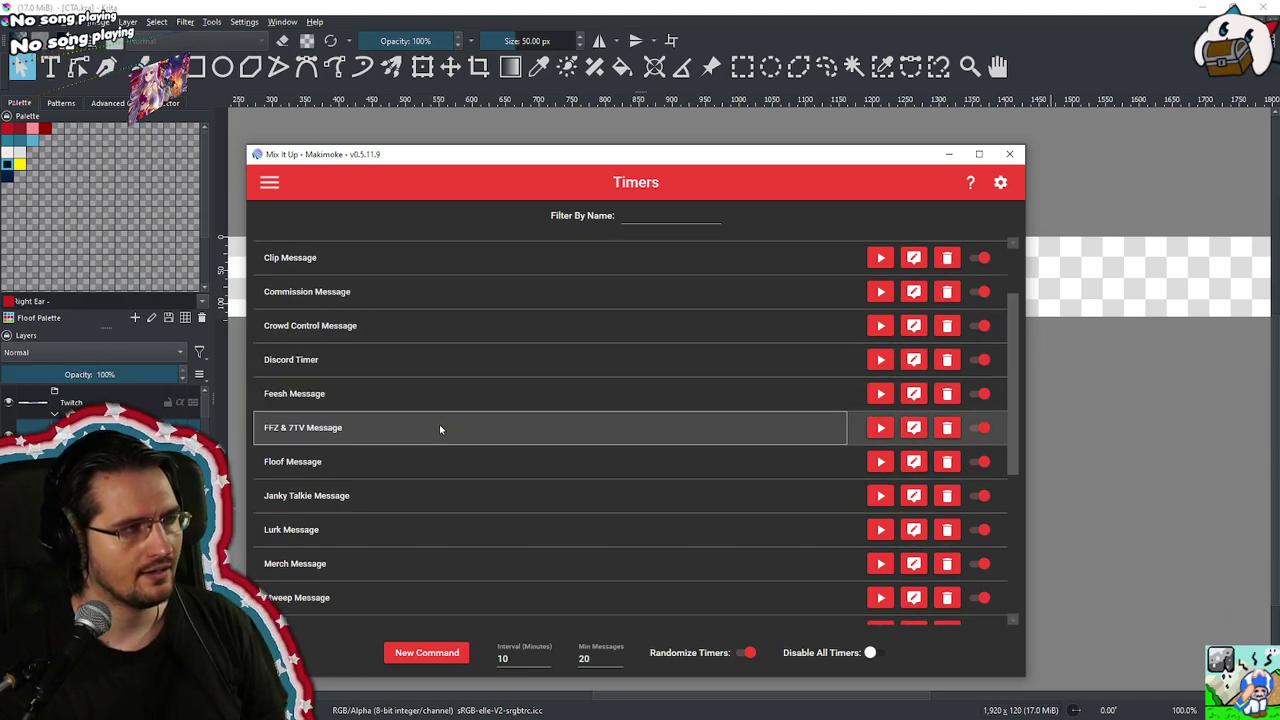
left_click(439, 427)
scroll(444, 424, "down", 1)
scroll(444, 422, "down", 1)
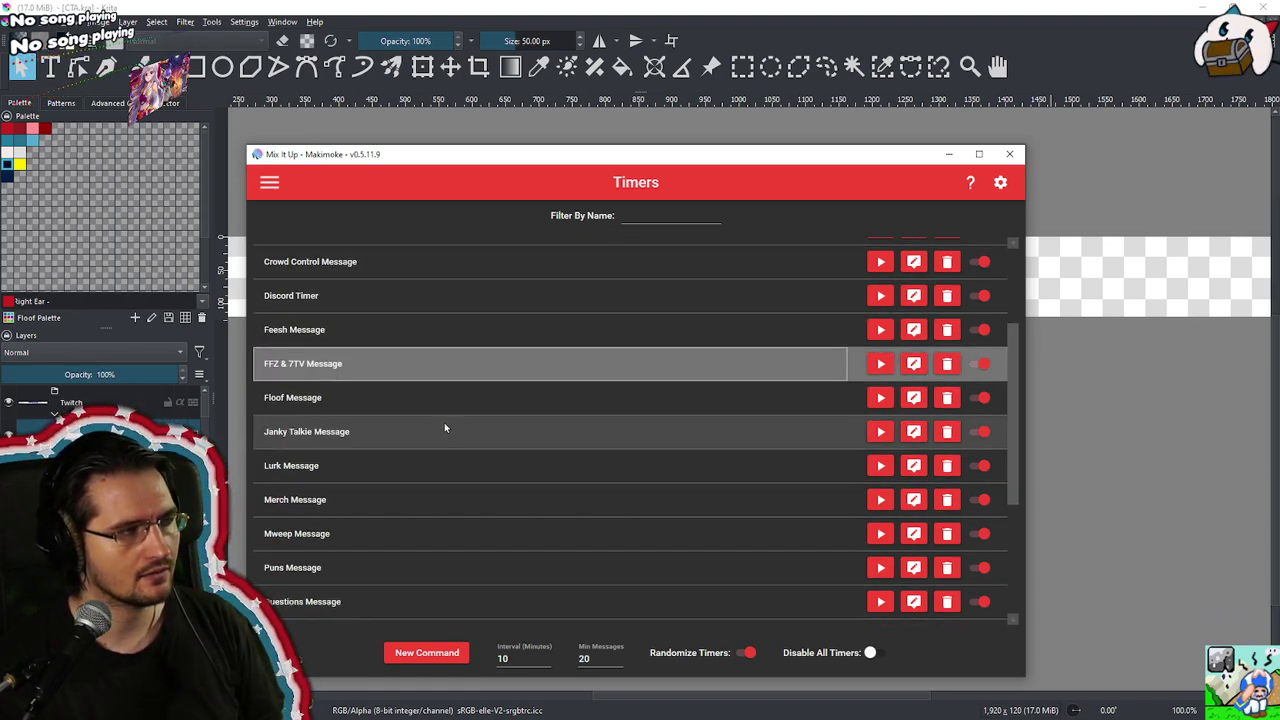
scroll(444, 424, "down", 2)
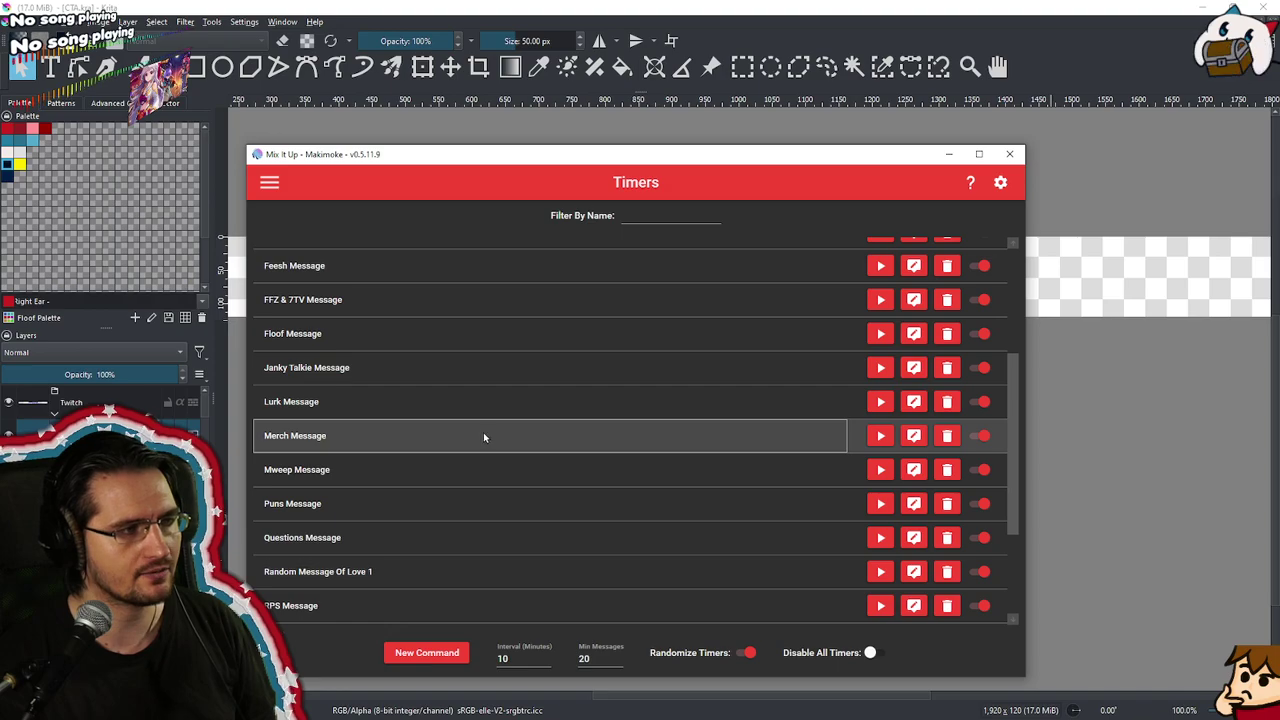
left_click(484, 432)
scroll(480, 440, "down", 2)
scroll(480, 444, "down", 3)
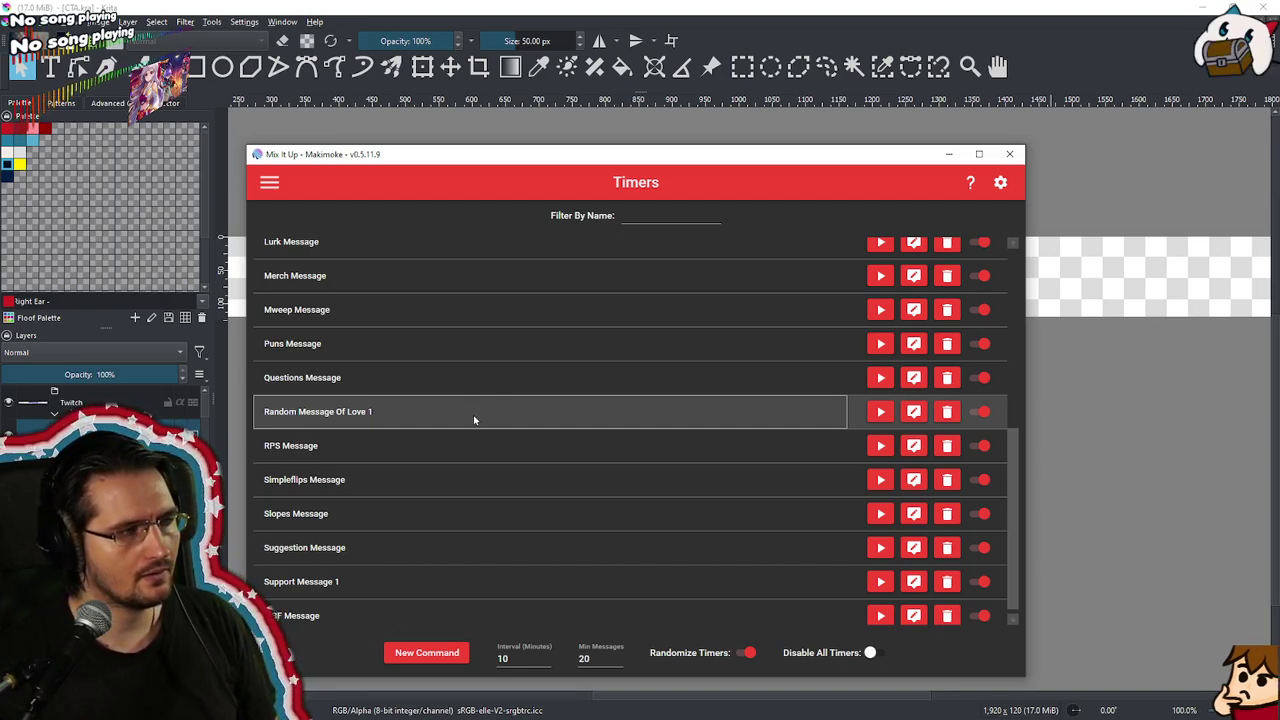
left_click(467, 440)
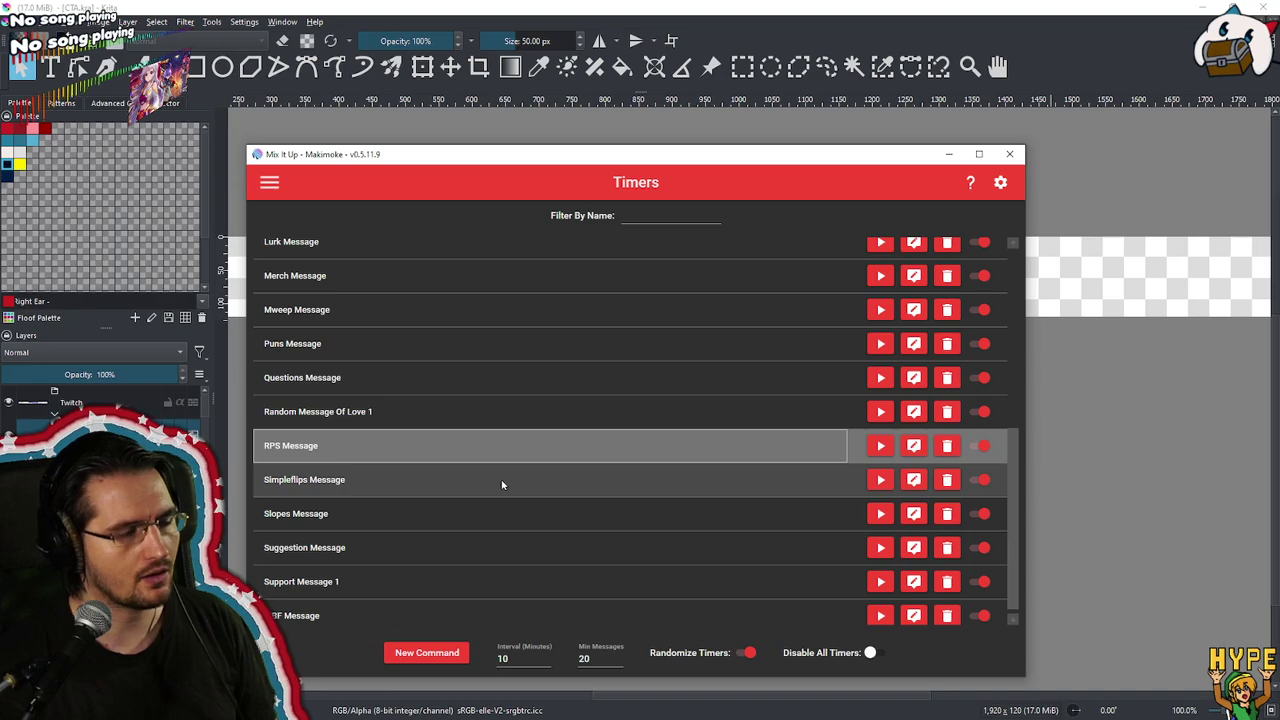
scroll(502, 484, "down", 1)
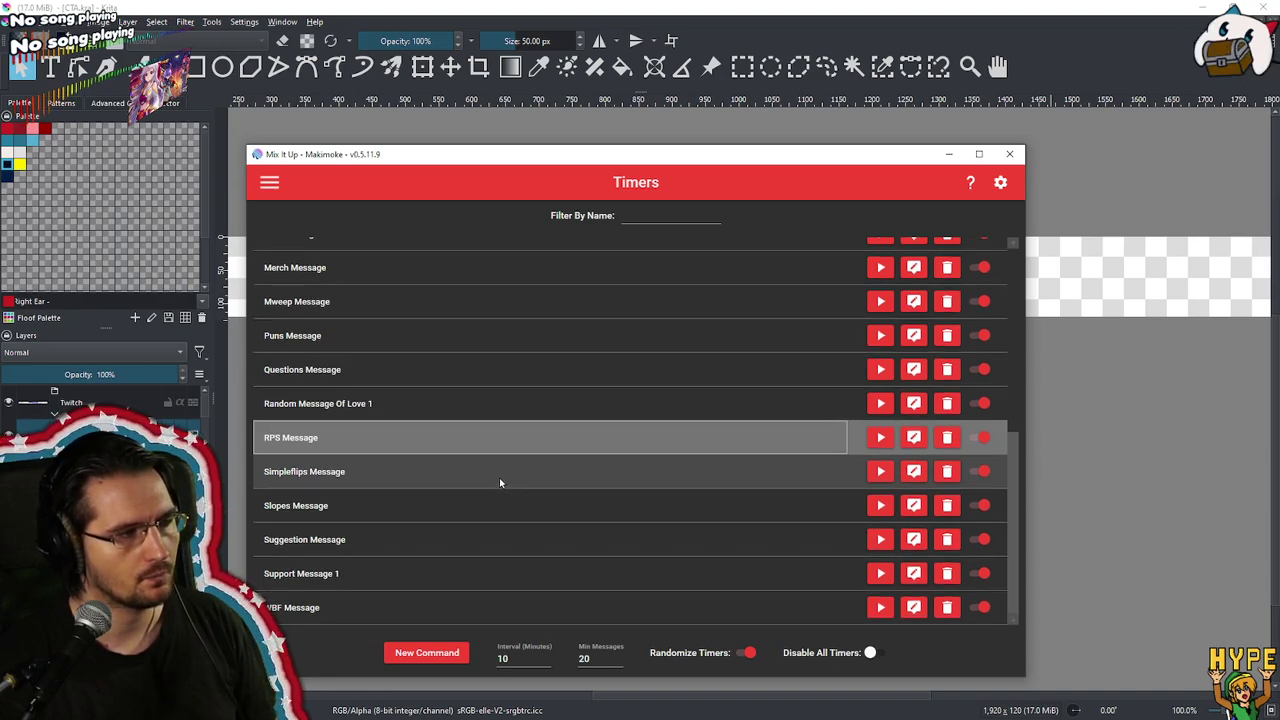
left_click(500, 482)
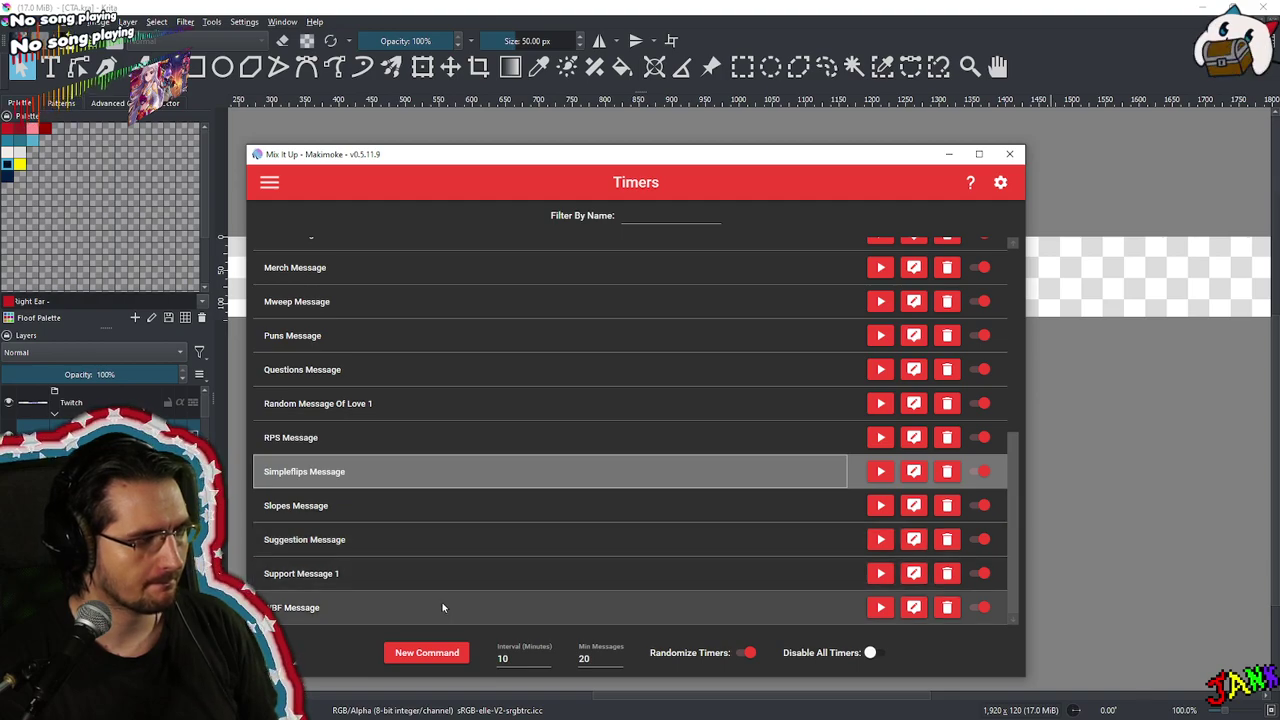
scroll(444, 490, "up", 4)
scroll(447, 455, "up", 4)
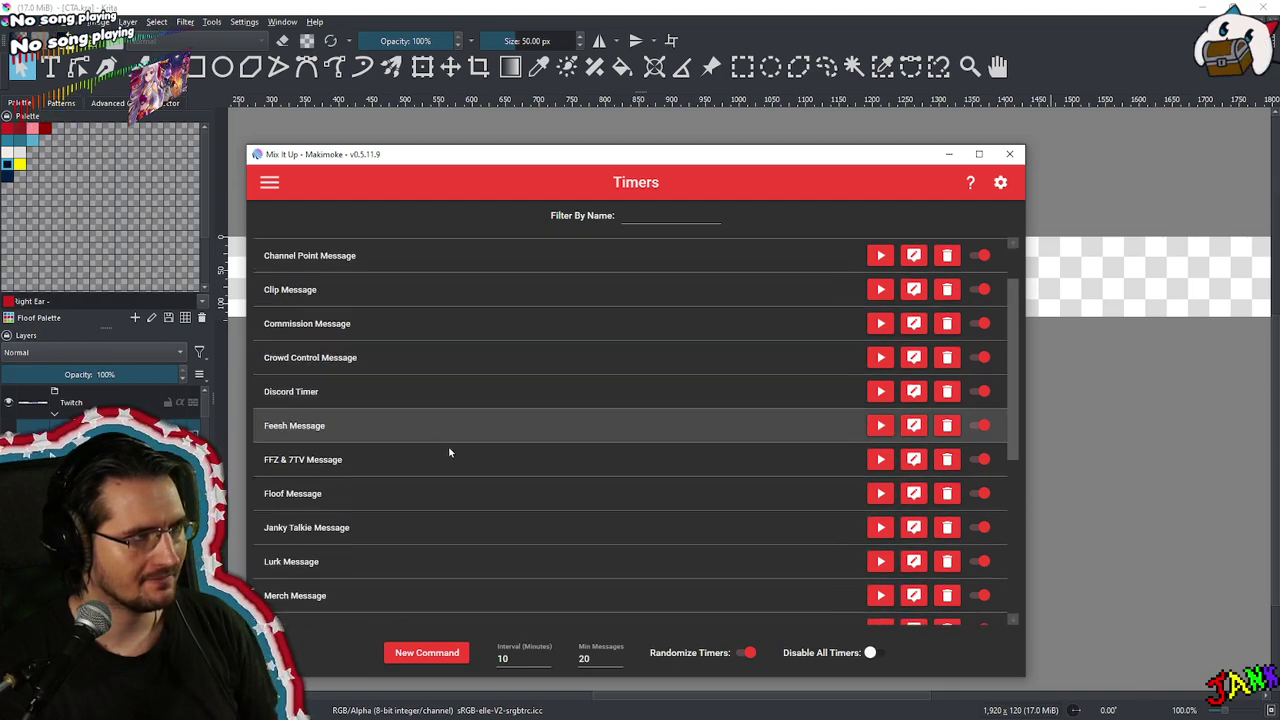
scroll(455, 450, "down", 5)
scroll(465, 442, "up", 5)
scroll(468, 438, "down", 5)
scroll(471, 439, "up", 5)
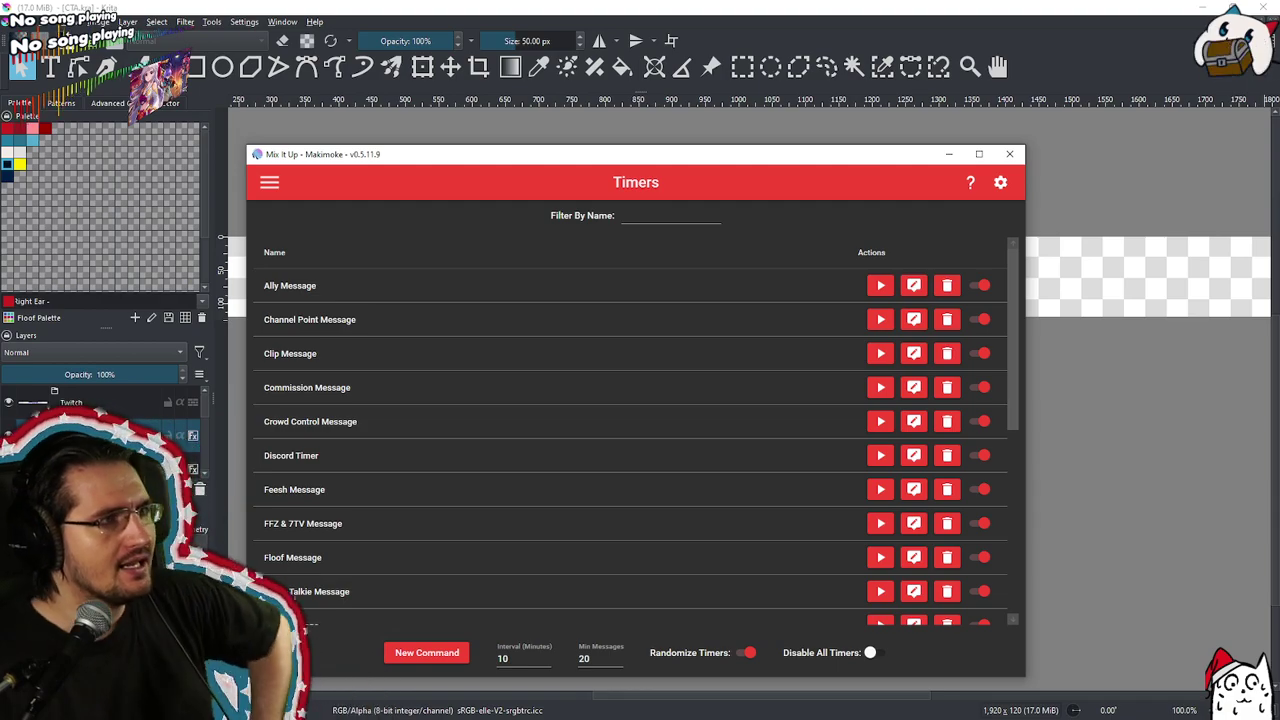
Accept the OBS text source properties for the white call-to-action text "This is a random CTA you could be doing yourself!"
left_click(680, 6)
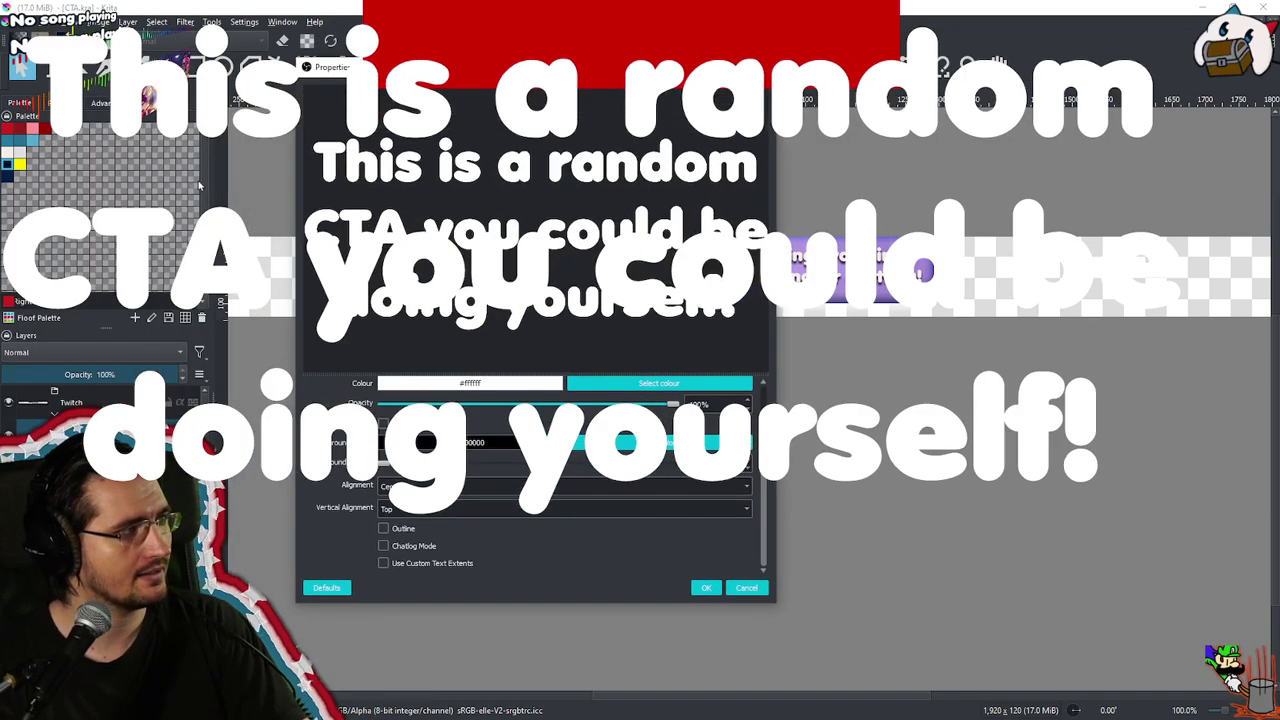
left_click(706, 588)
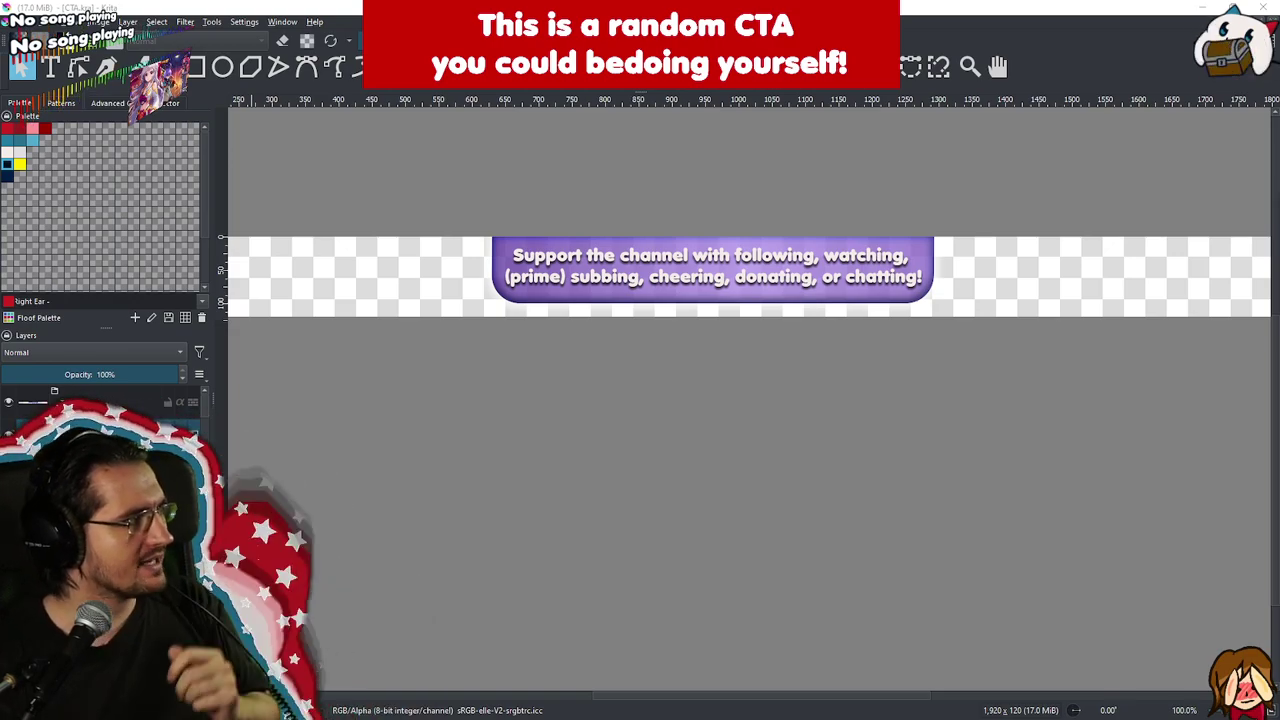
Set the direction of the Fake OBS CTA show transition to Down and accept its properties
left_click_drag(100, 150, 757, 136)
left_click(750, 548)
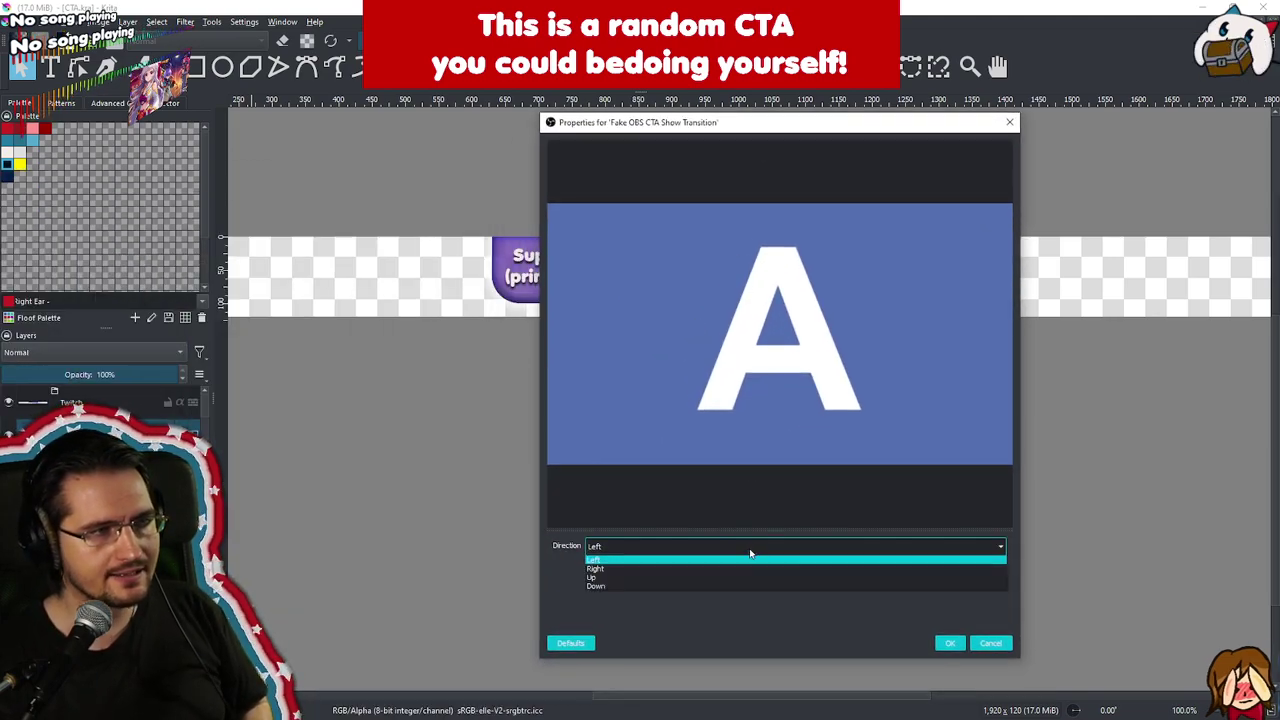
left_click(697, 588)
left_click(948, 643)
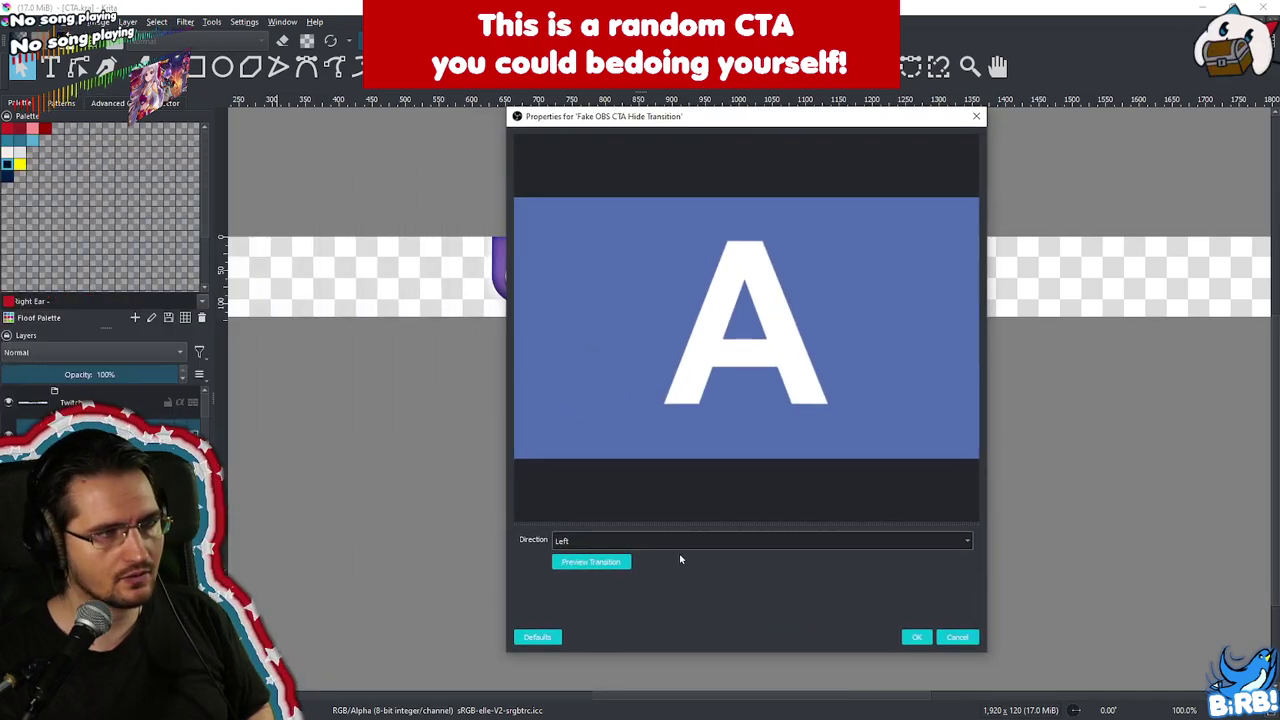
Set the direction of the Fake OBS CTA hide transition to Up and accept its properties
left_click(677, 538)
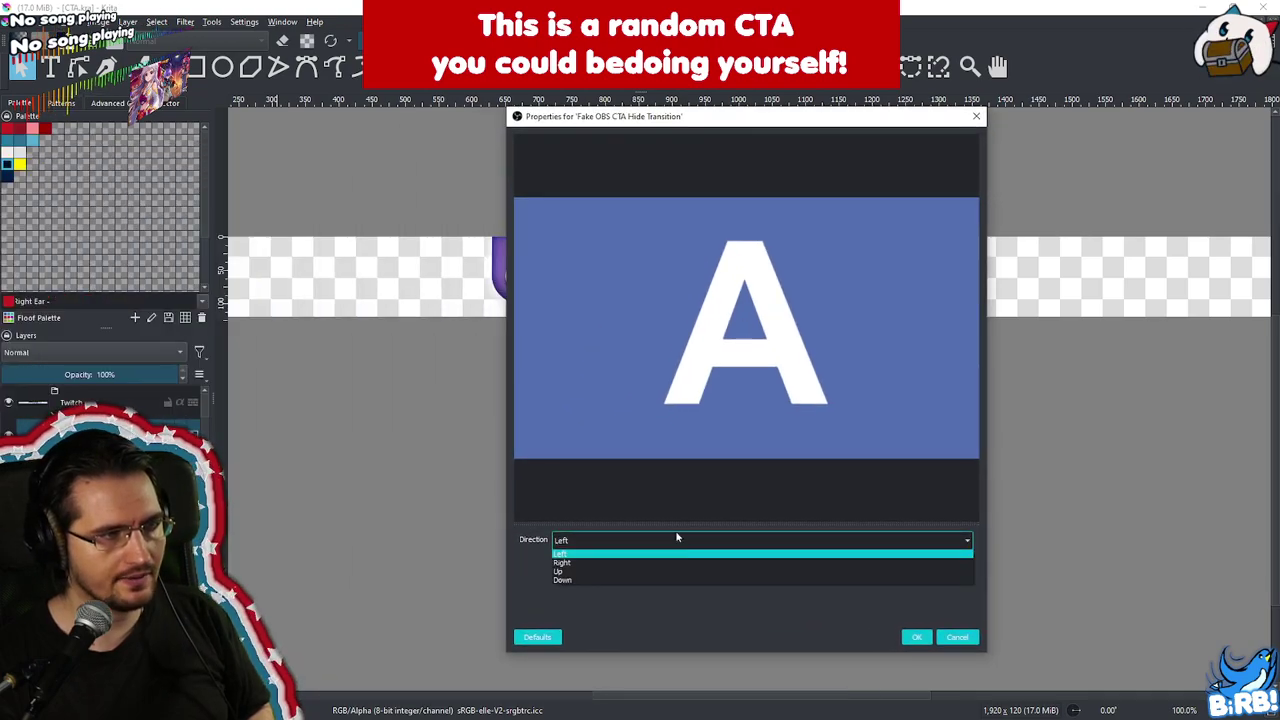
left_click(655, 571)
left_click(916, 637)
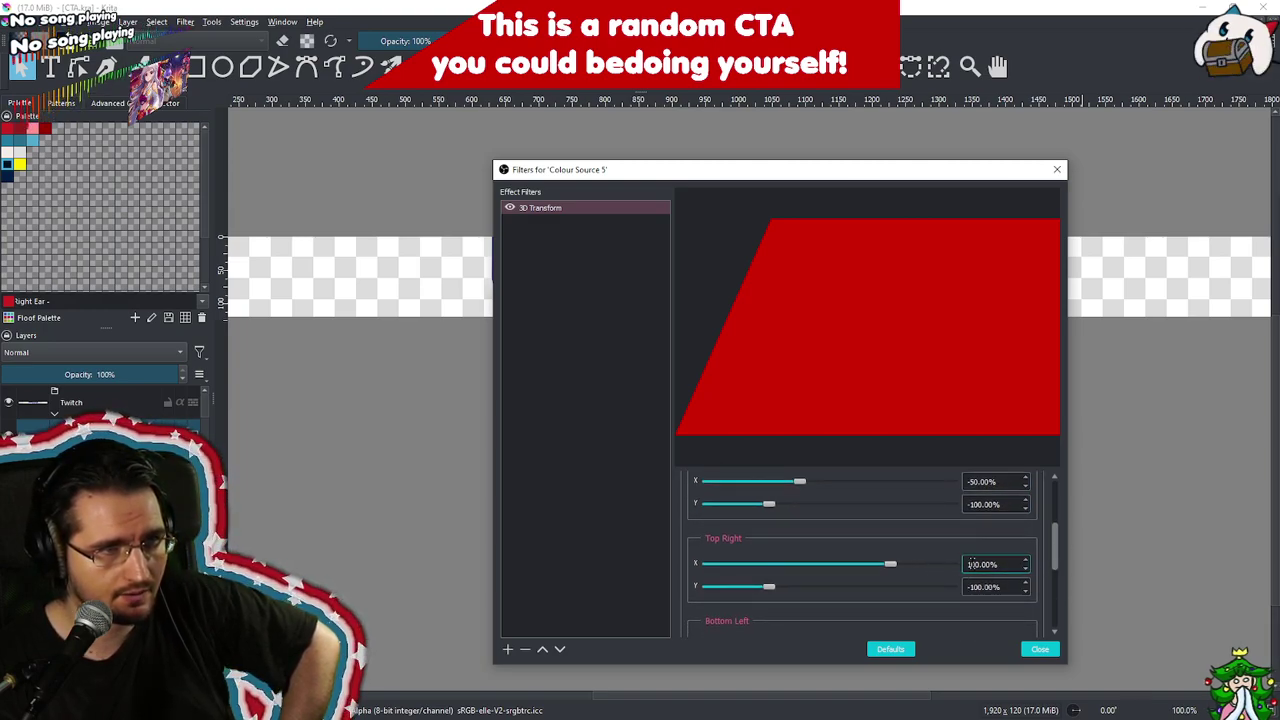
Set the Top Right X value of Colour Source 5's 3D Transform filter to 50%
left_click_drag(856, 567, 860, 566)
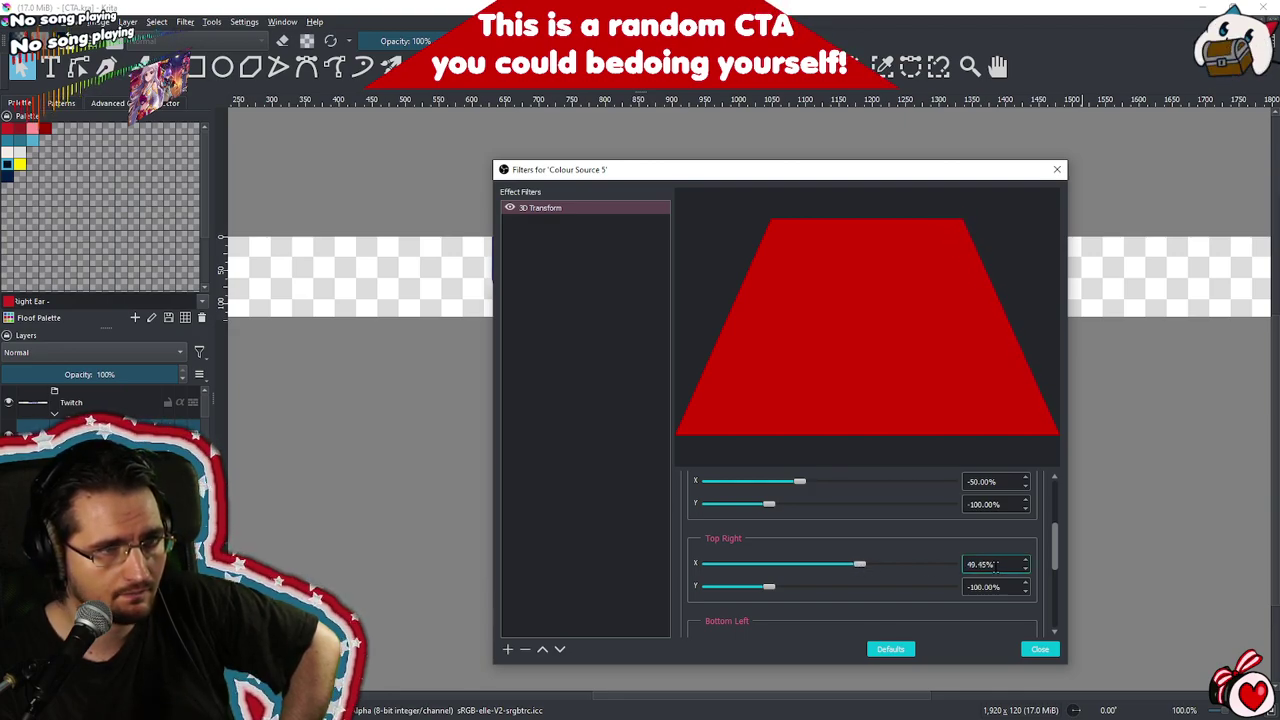
double_click(996, 566)
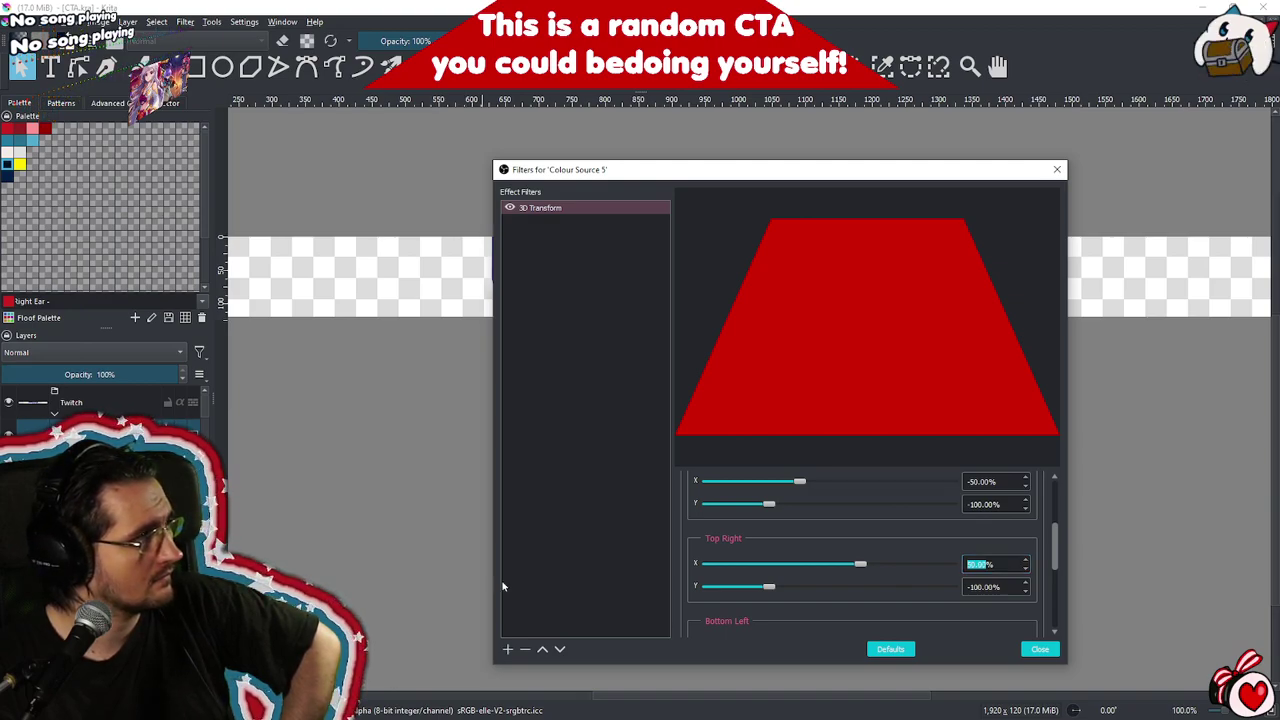
Add an SDF Effects filter to Colour Source 5 under its default name and lower the SDF Texture Scale to 36.20
left_click(507, 649)
left_click(605, 556)
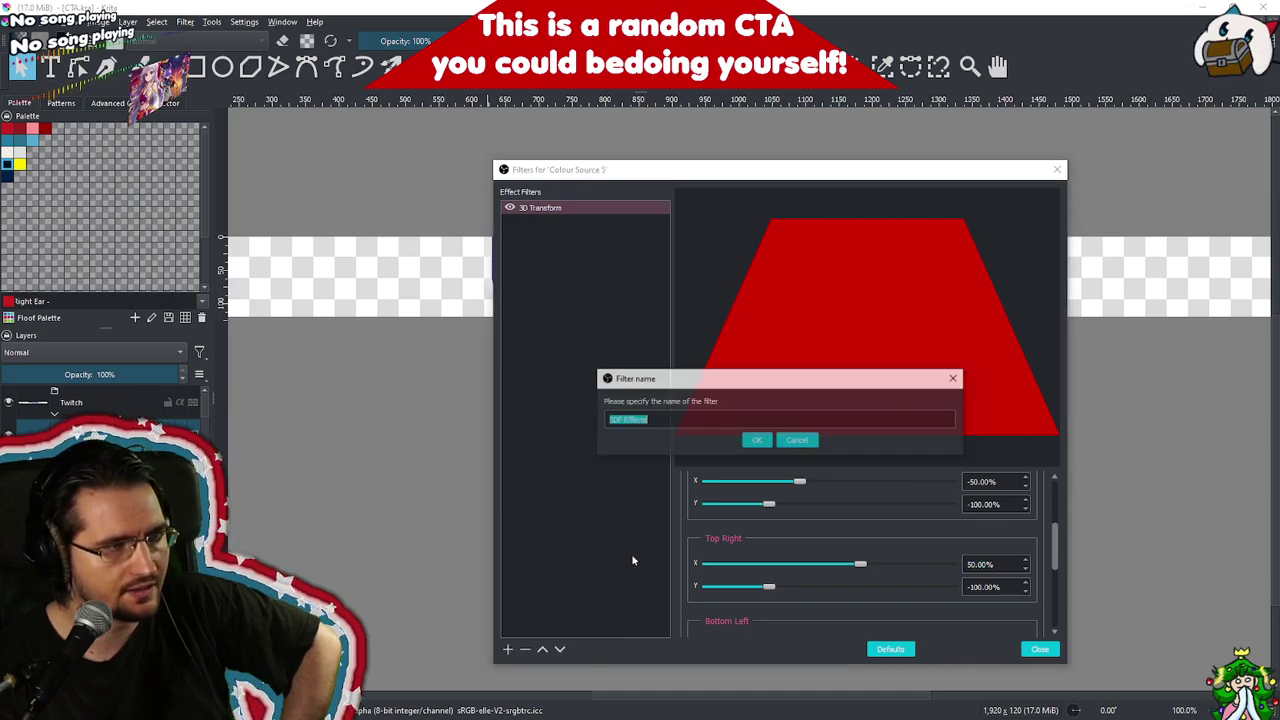
left_click(758, 440)
left_click_drag(1056, 505, 1057, 625)
left_click_drag(806, 593, 791, 597)
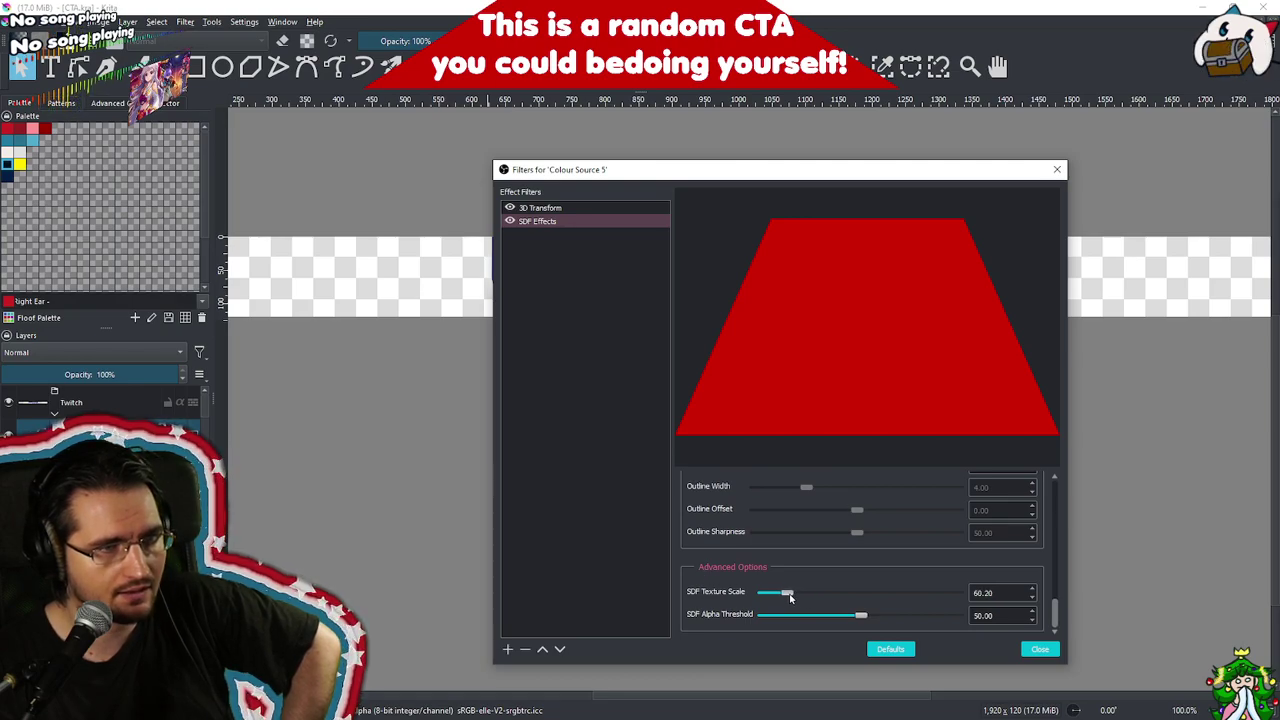
Enable the outline in the SDF Effects filter and set its colour to white (#ffffff)
left_click_drag(1054, 612, 1053, 603)
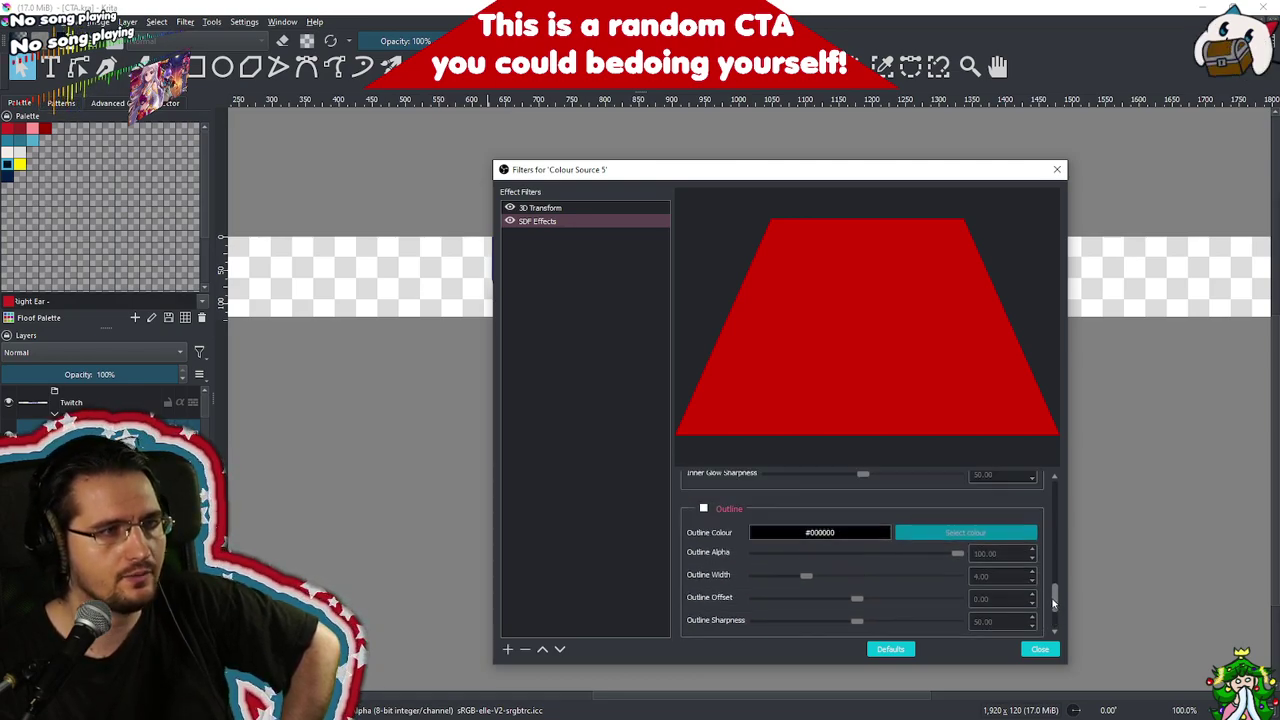
scroll(1053, 603, "up", 2)
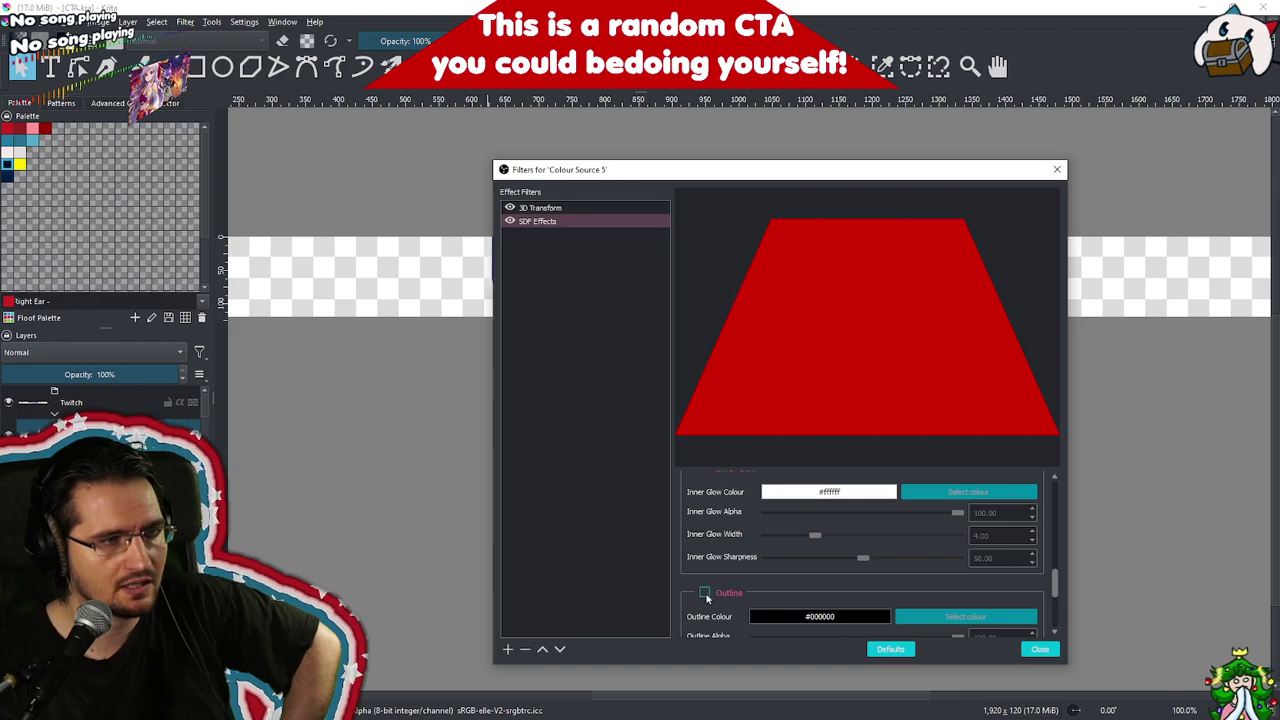
left_click(708, 597)
scroll(966, 557, "down", 2)
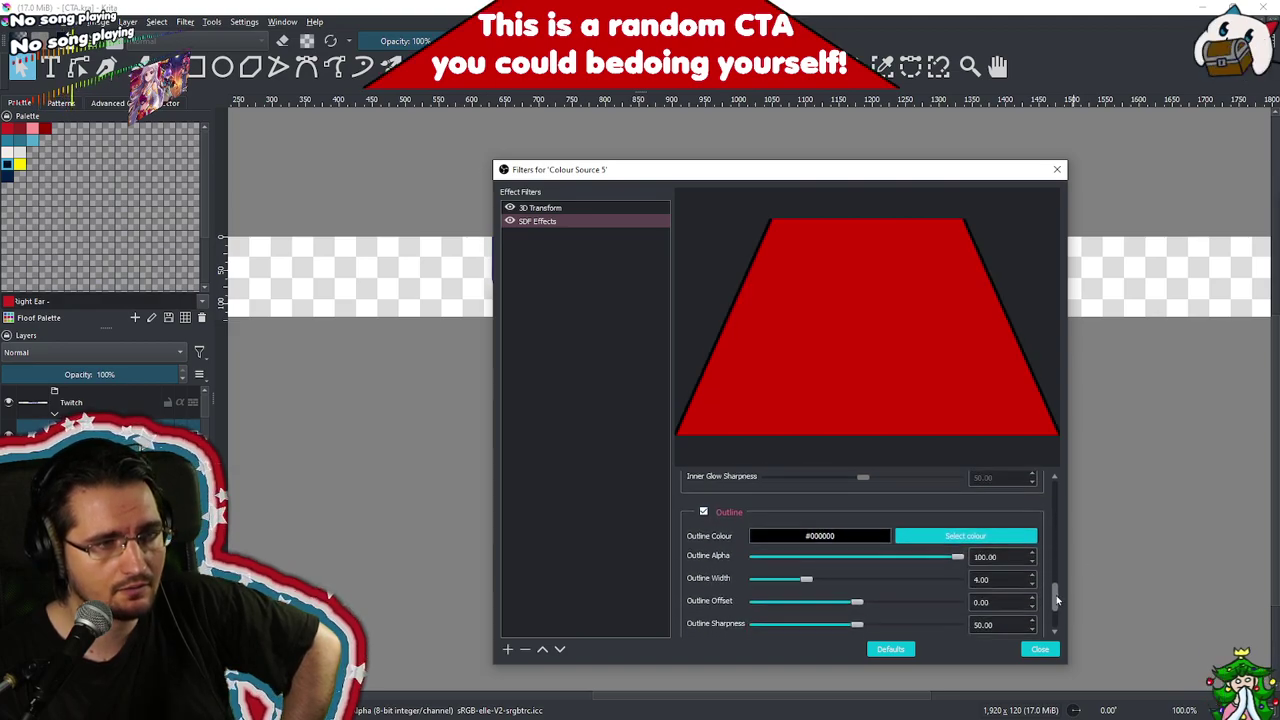
left_click(965, 524)
left_click_drag(903, 420, 903, 296)
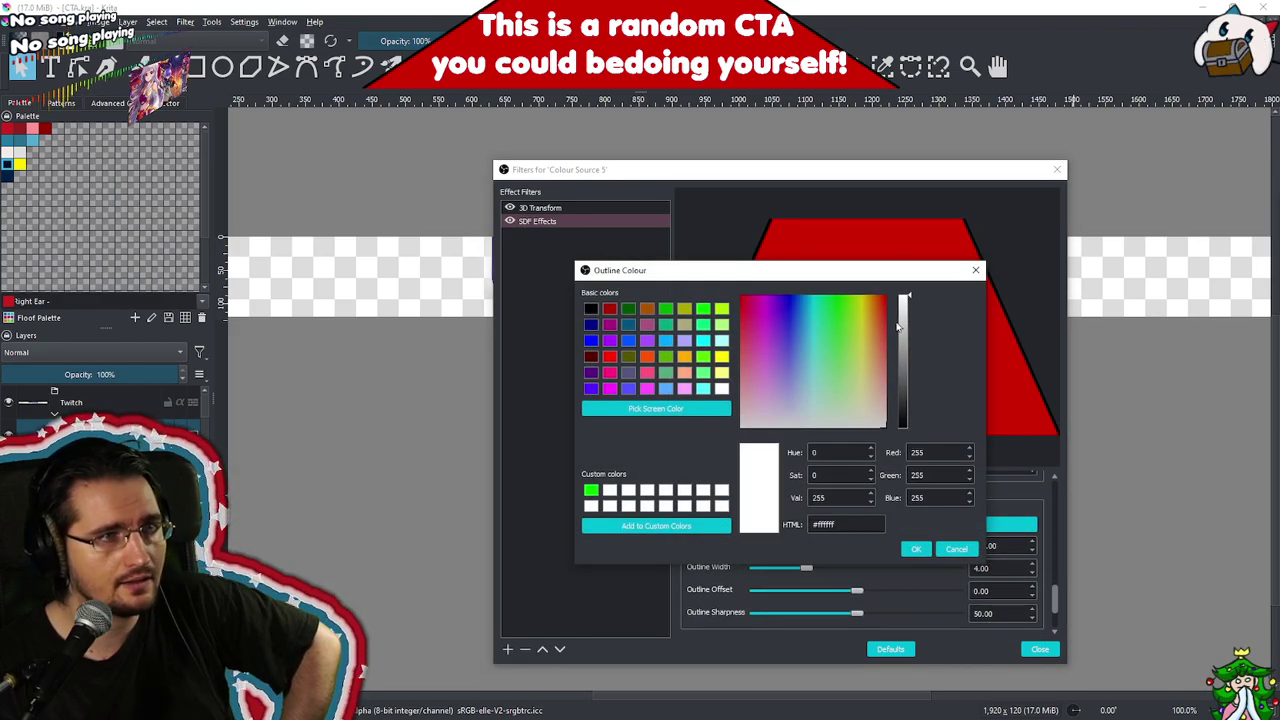
left_click(915, 549)
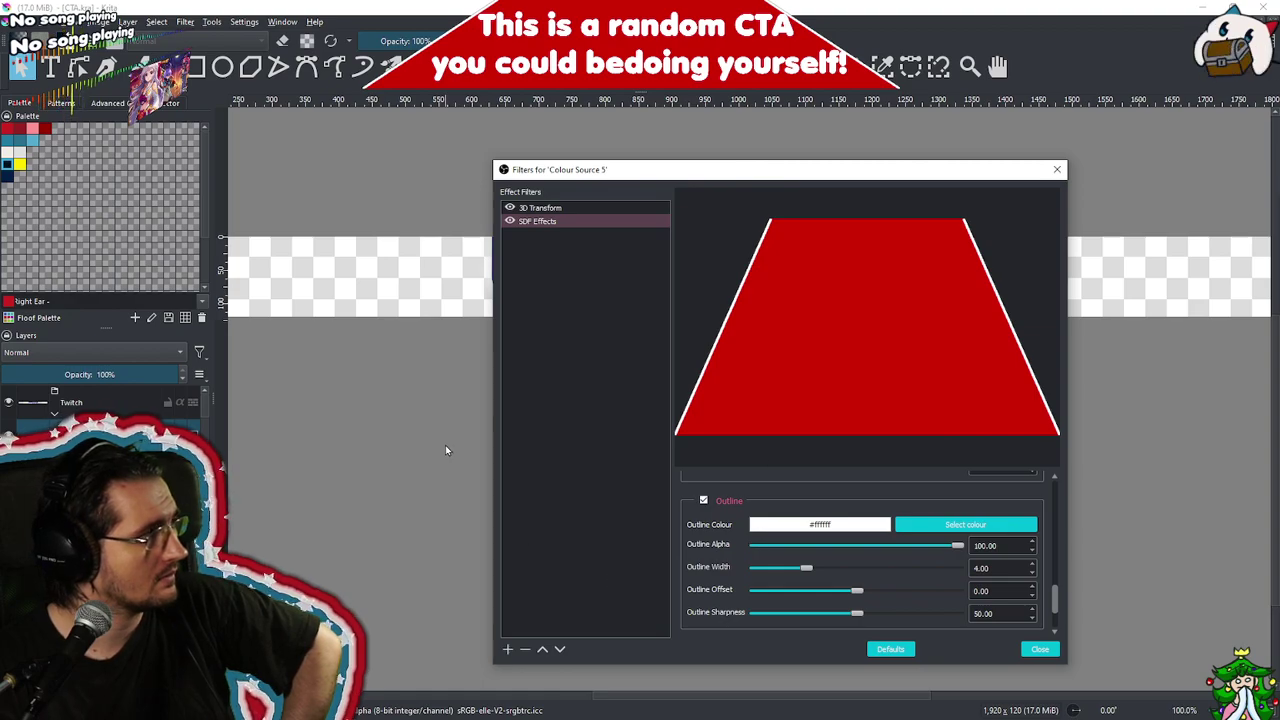
Add a Crop/Pad filter to Colour Source 5 under its default name and move it above the 3D Transform filter
scroll(1058, 600, "down", 1)
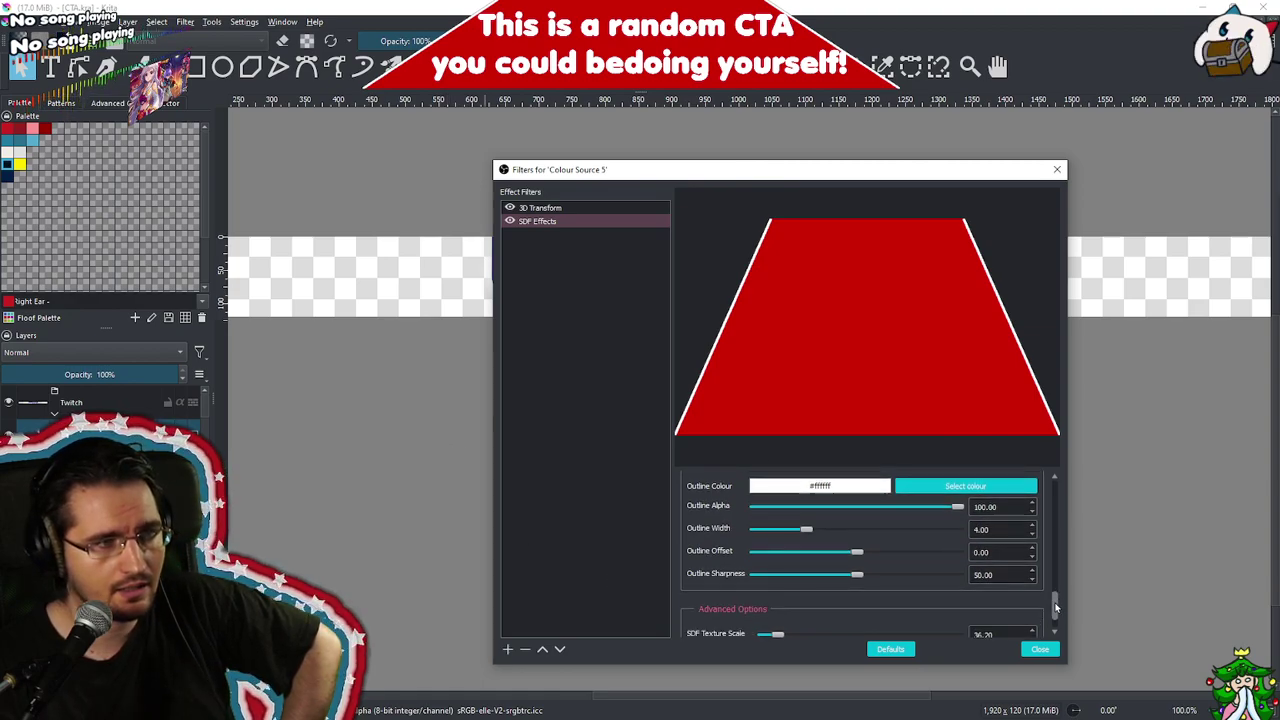
left_click(508, 650)
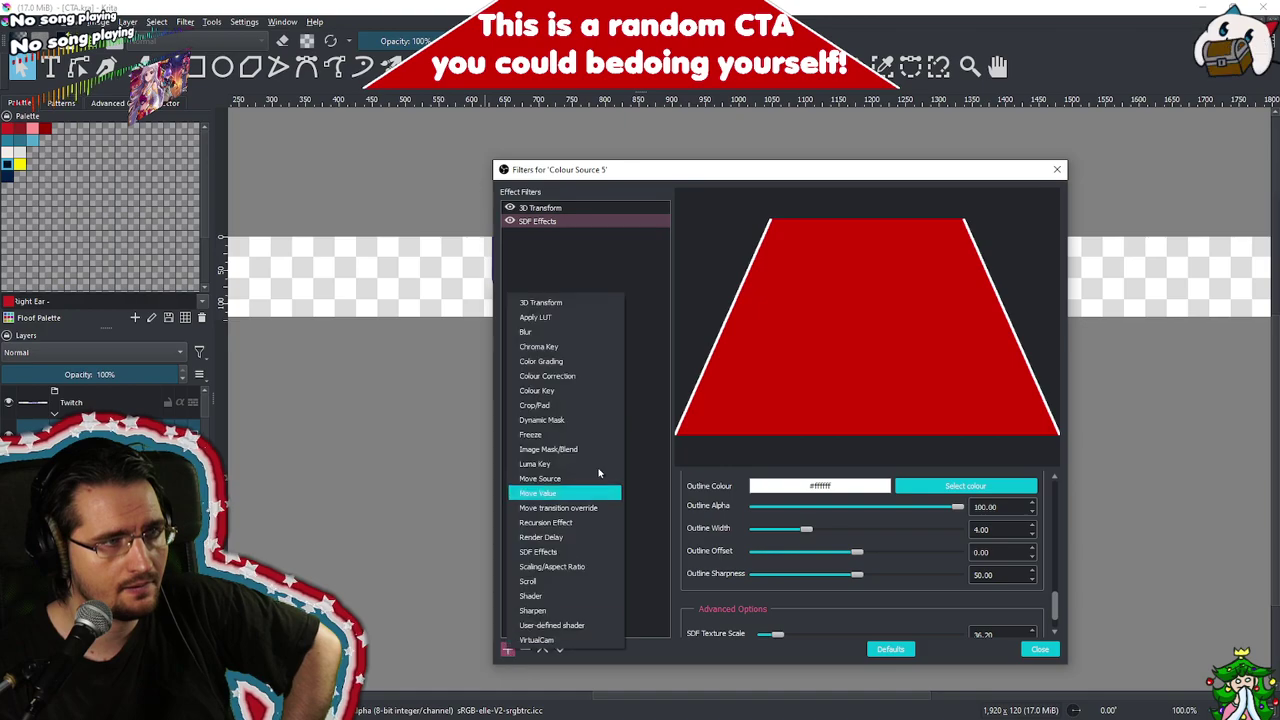
left_click(557, 405)
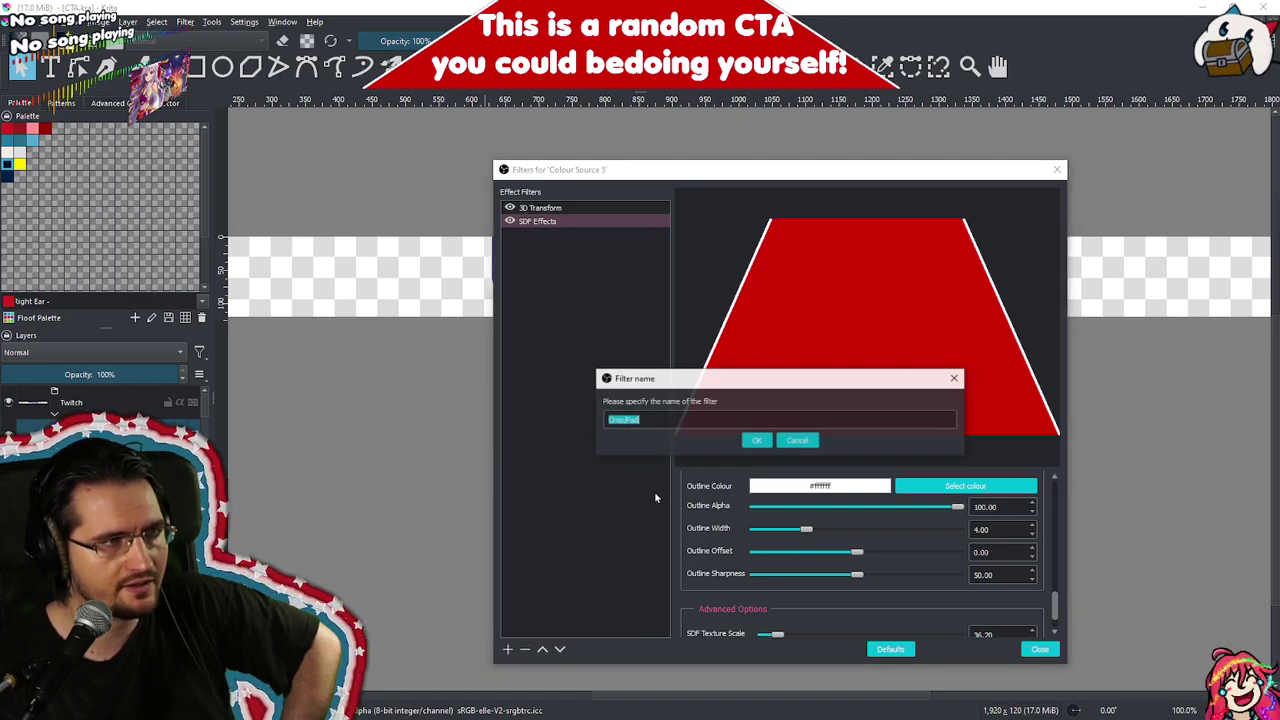
left_click(758, 440)
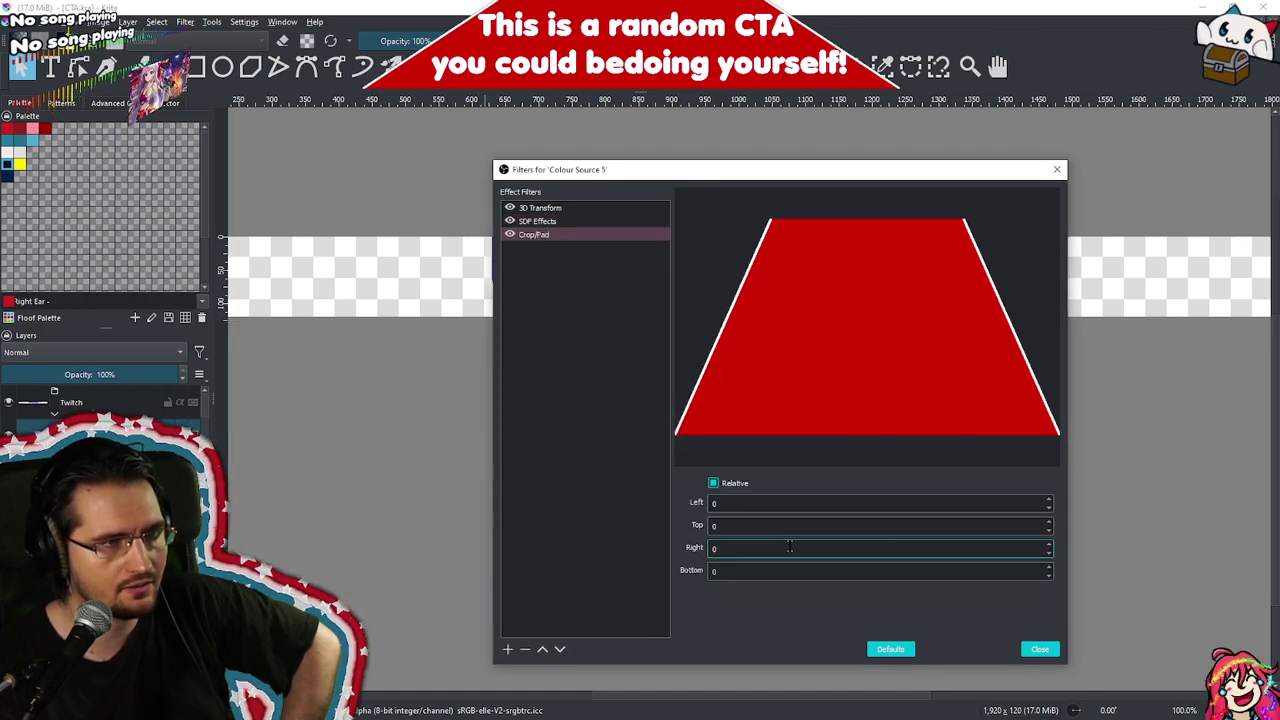
left_click(543, 649)
left_click(543, 649)
Set the Bottom value of the Crop/Pad filter to -40
left_click(882, 572)
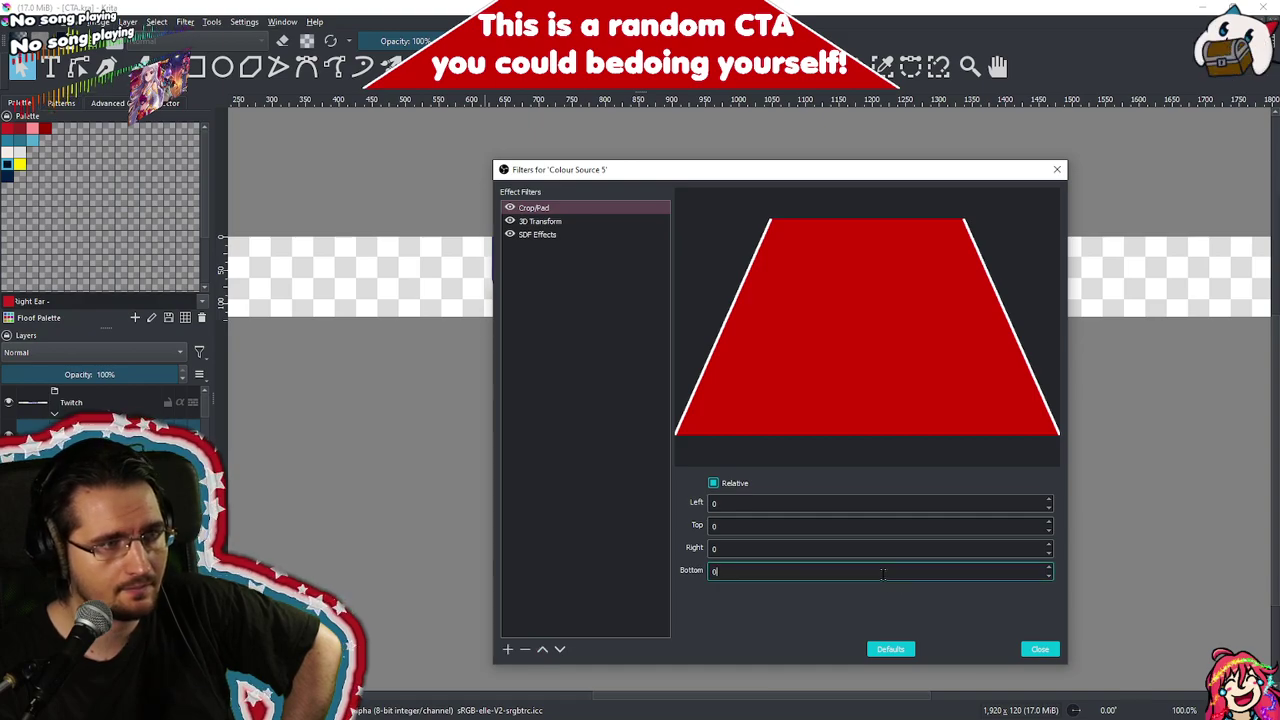
scroll(883, 572, "up", 10)
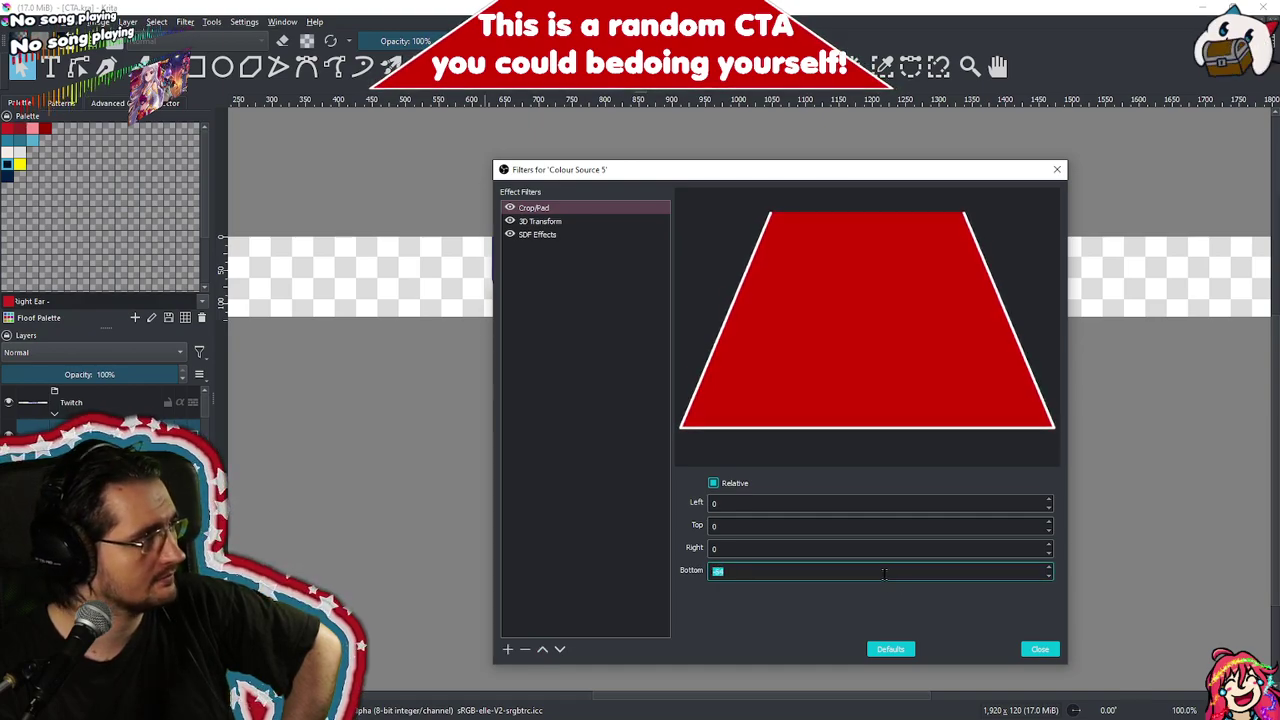
scroll(884, 573, "down", 5)
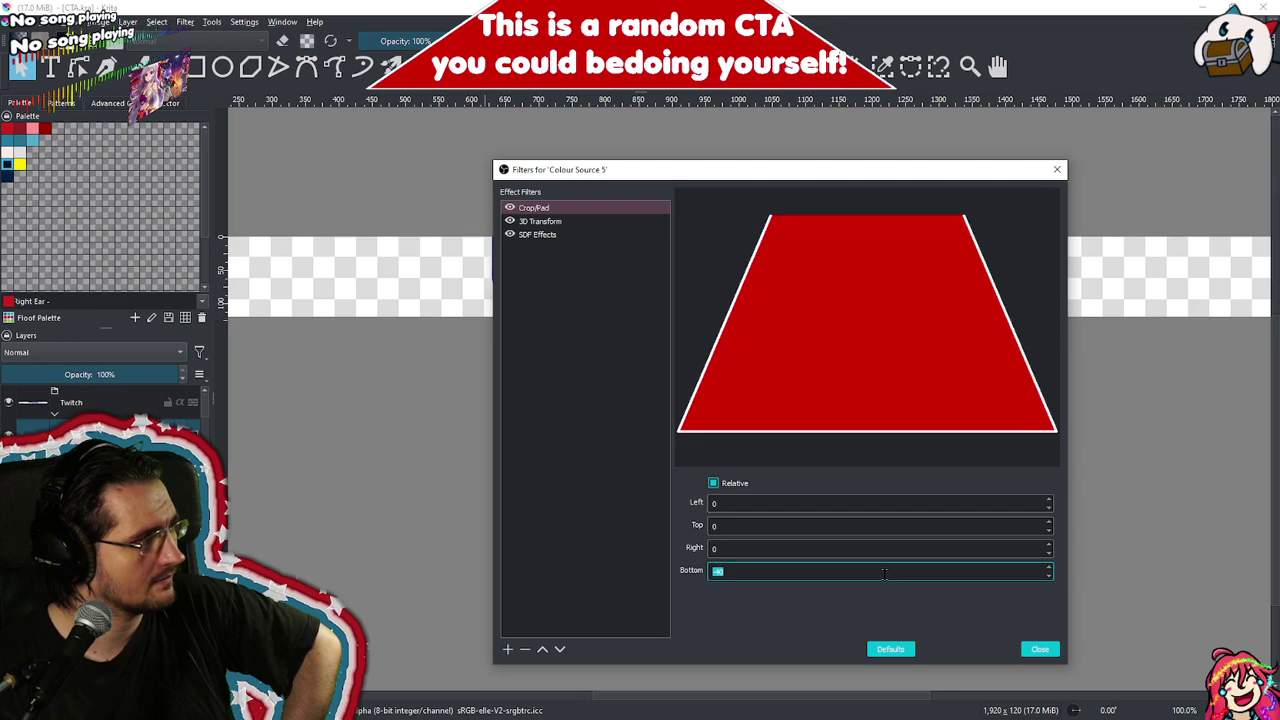
Raise the Outline Width in Colour Source 5's SDF Effects filter to 9.98
left_click(562, 237)
left_click_drag(1062, 502, 1056, 610)
left_click_drag(808, 561, 982, 578)
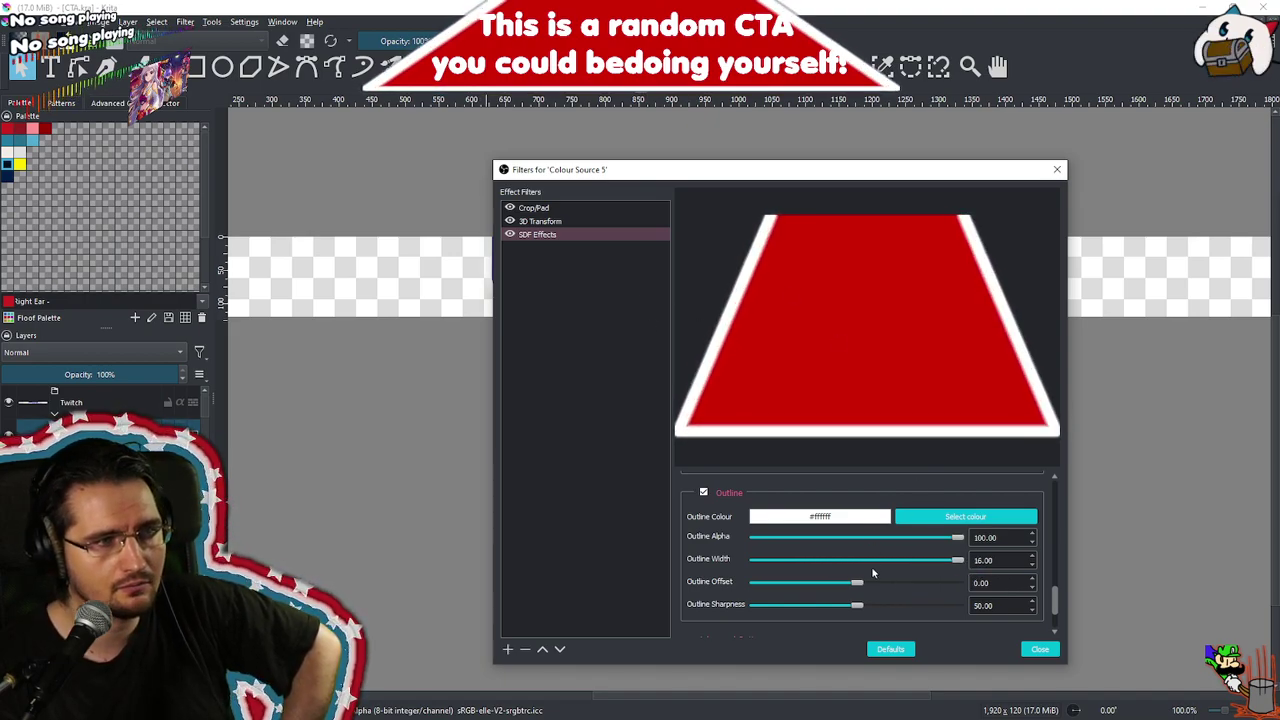
left_click_drag(964, 560, 881, 561)
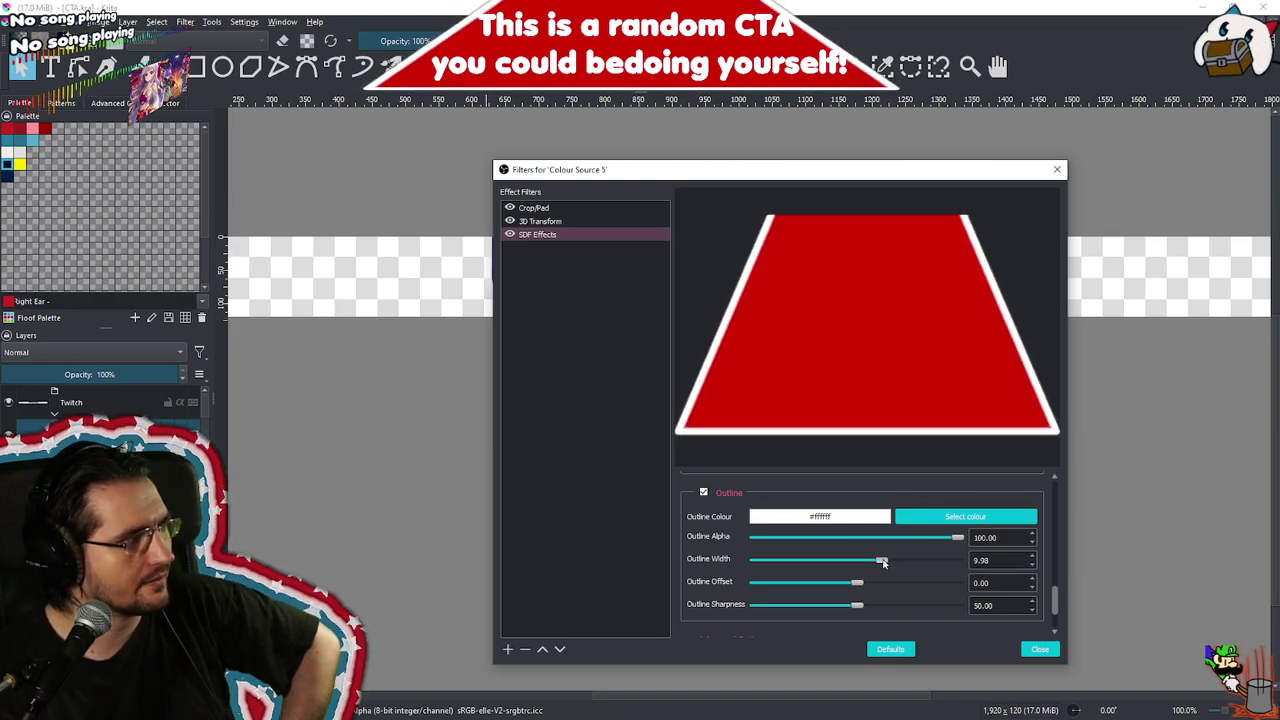
Lower the Crop/Pad filter's Bottom value further to make room for the thicker bottom outline, and close the filters
left_click(525, 228)
key("Up")
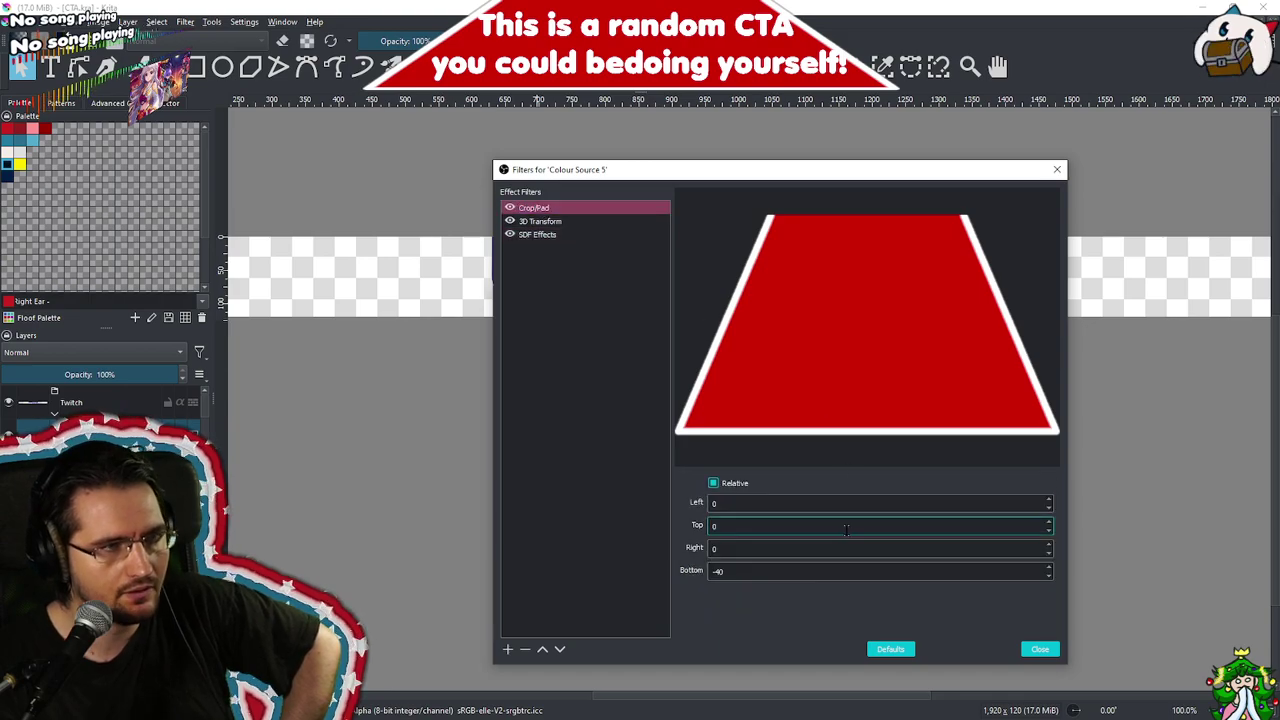
left_click(822, 570)
type("-40")
key("Return")
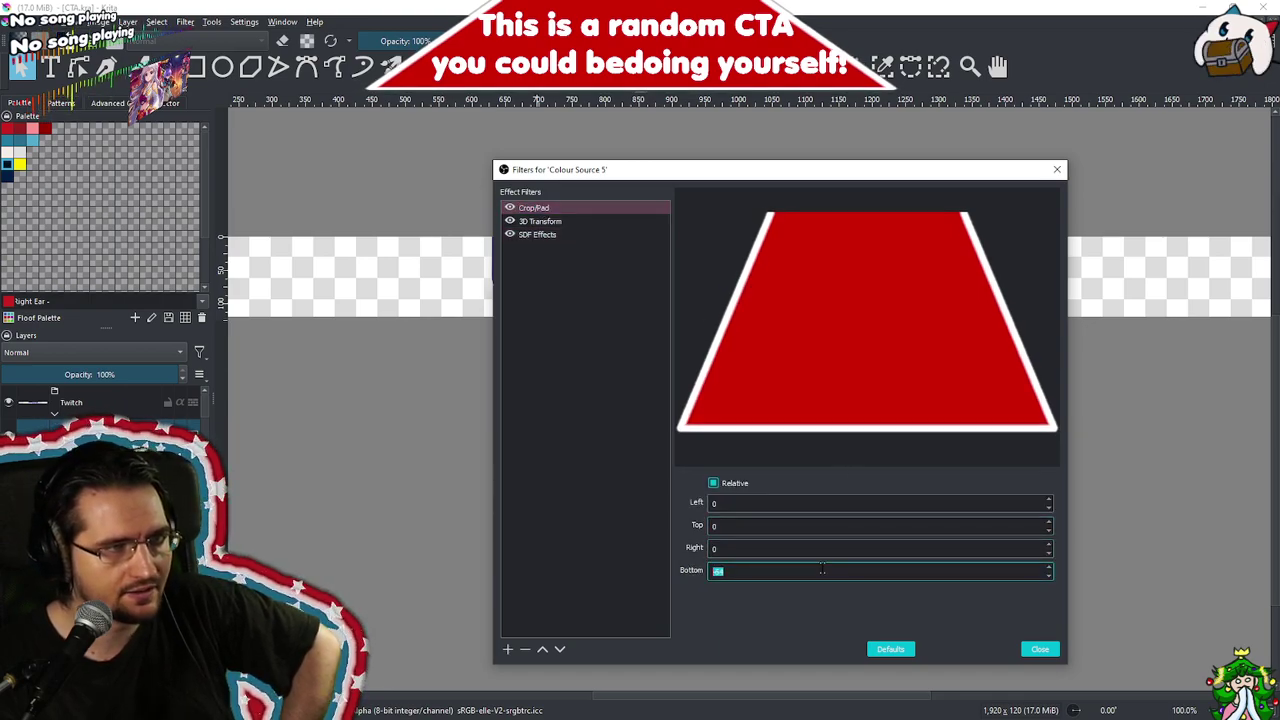
scroll(822, 570, "up", 2)
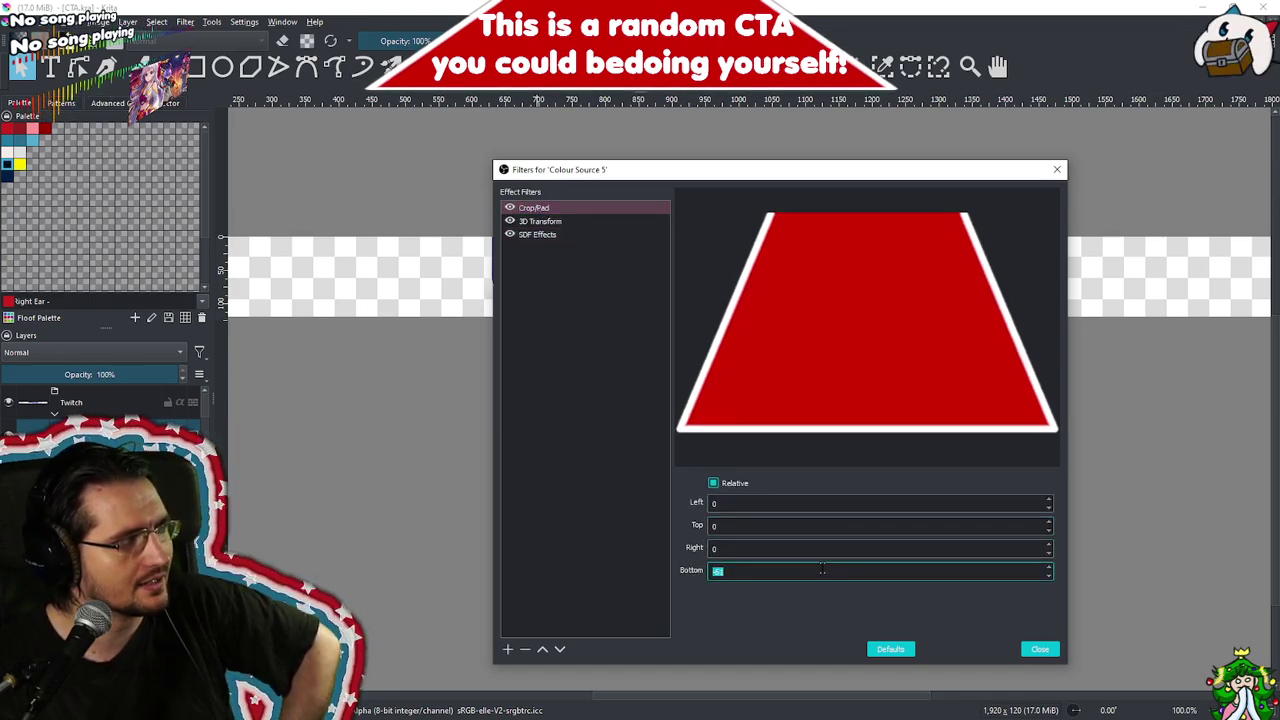
left_click(1040, 650)
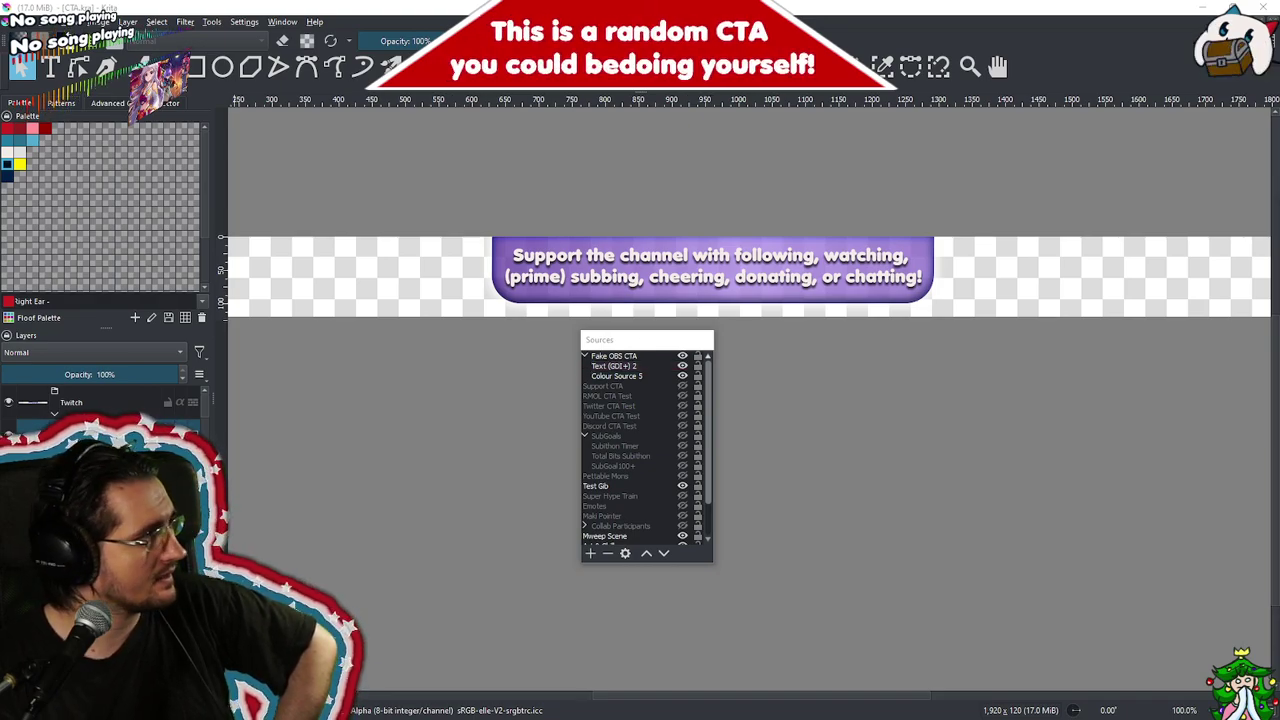
Toggle the visibility of the Fake OBS CTA group to preview its slide transition with the shaped background
left_click(684, 357)
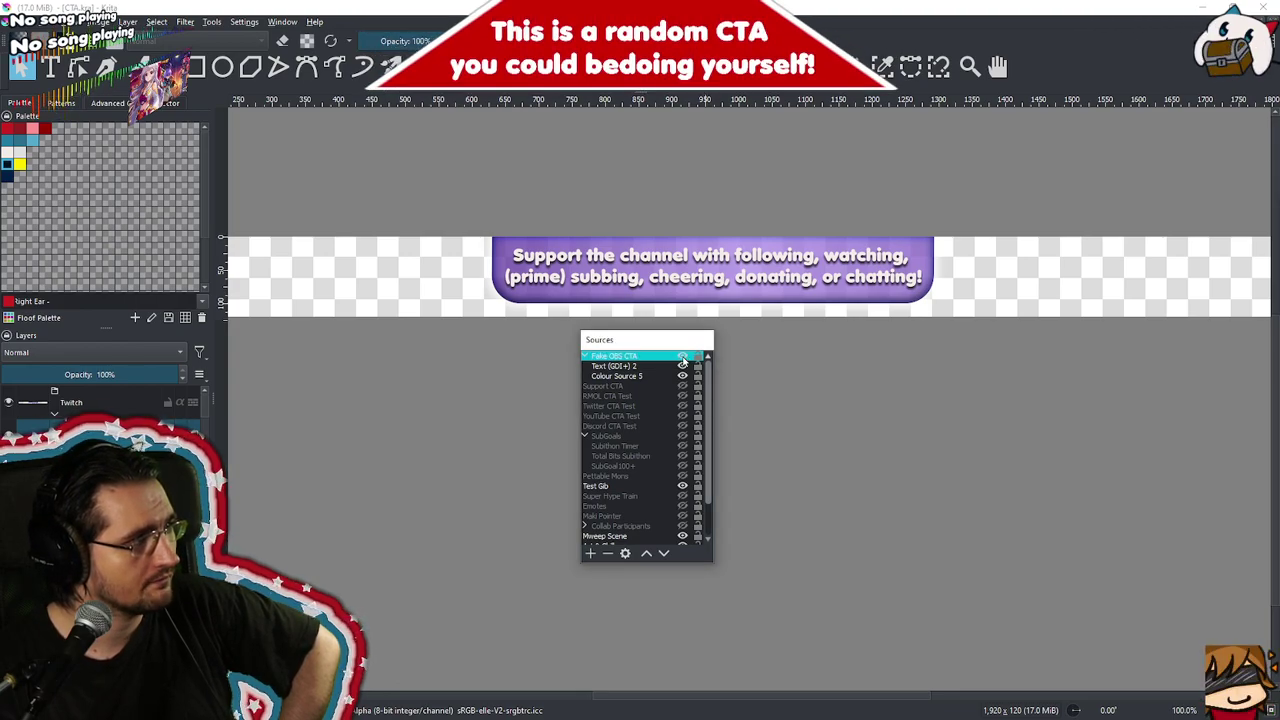
left_click(640, 376)
right_click(640, 376)
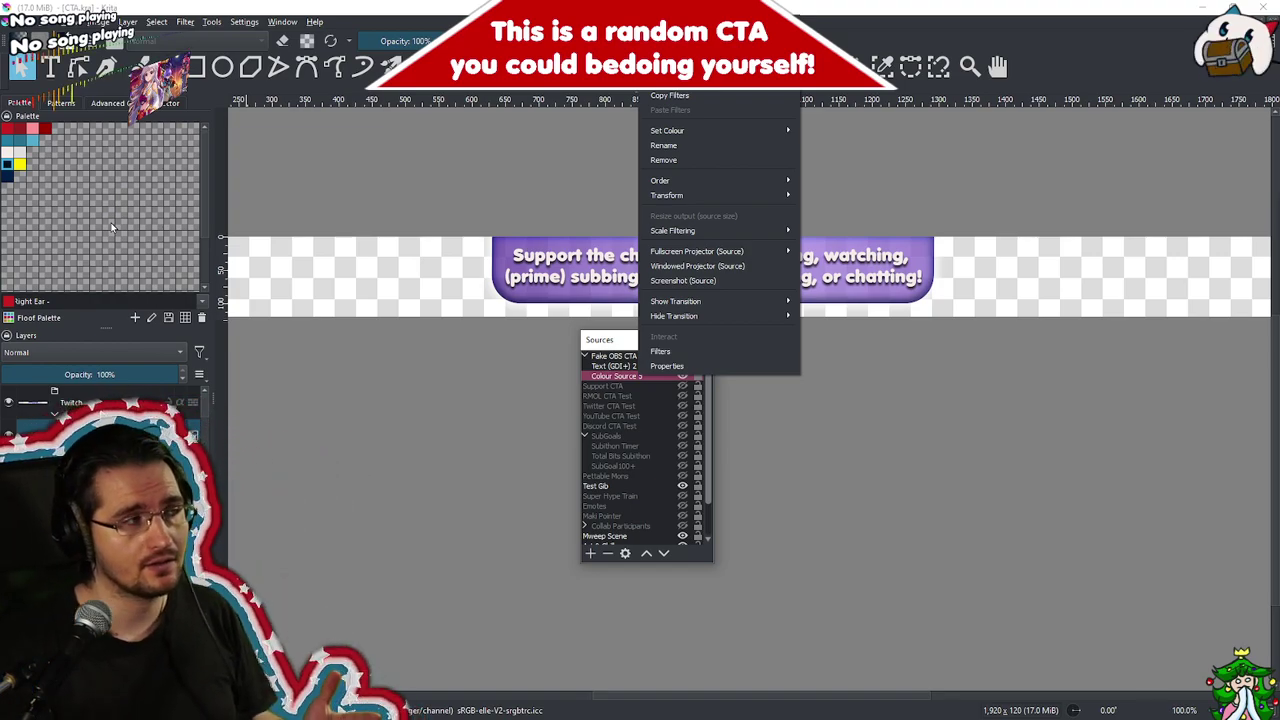
left_click(1048, 353)
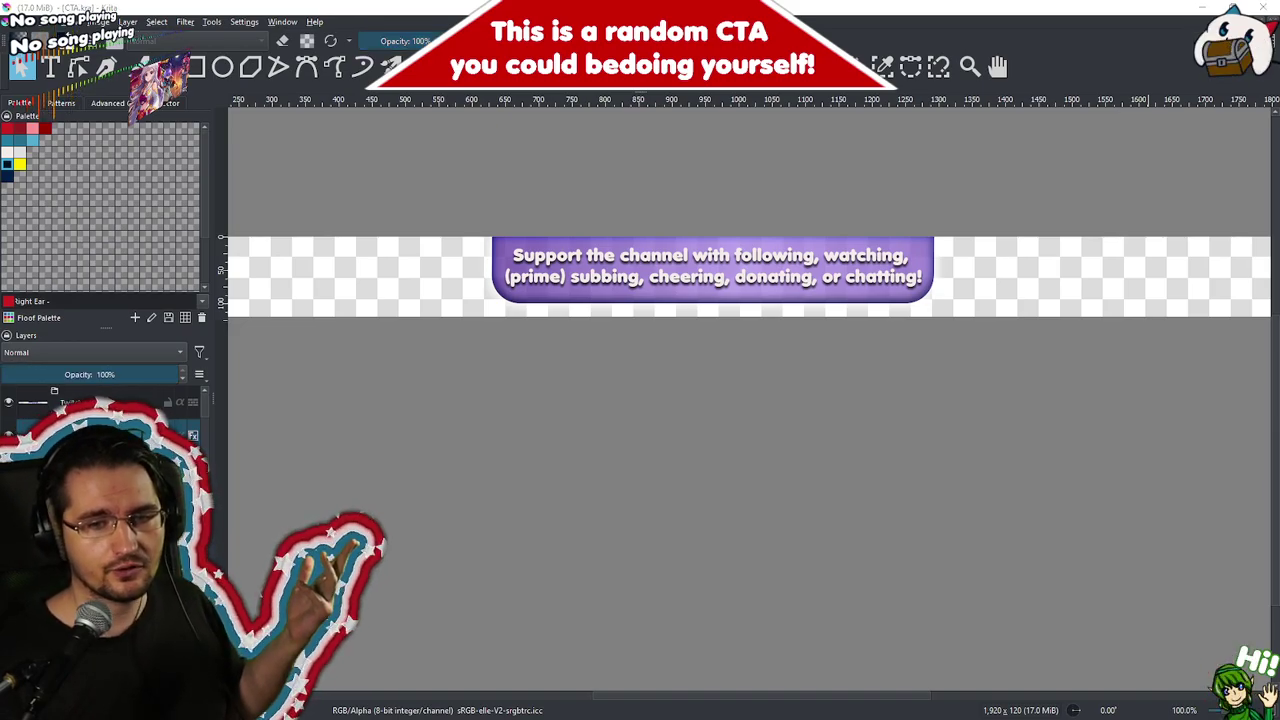
key("super+d")
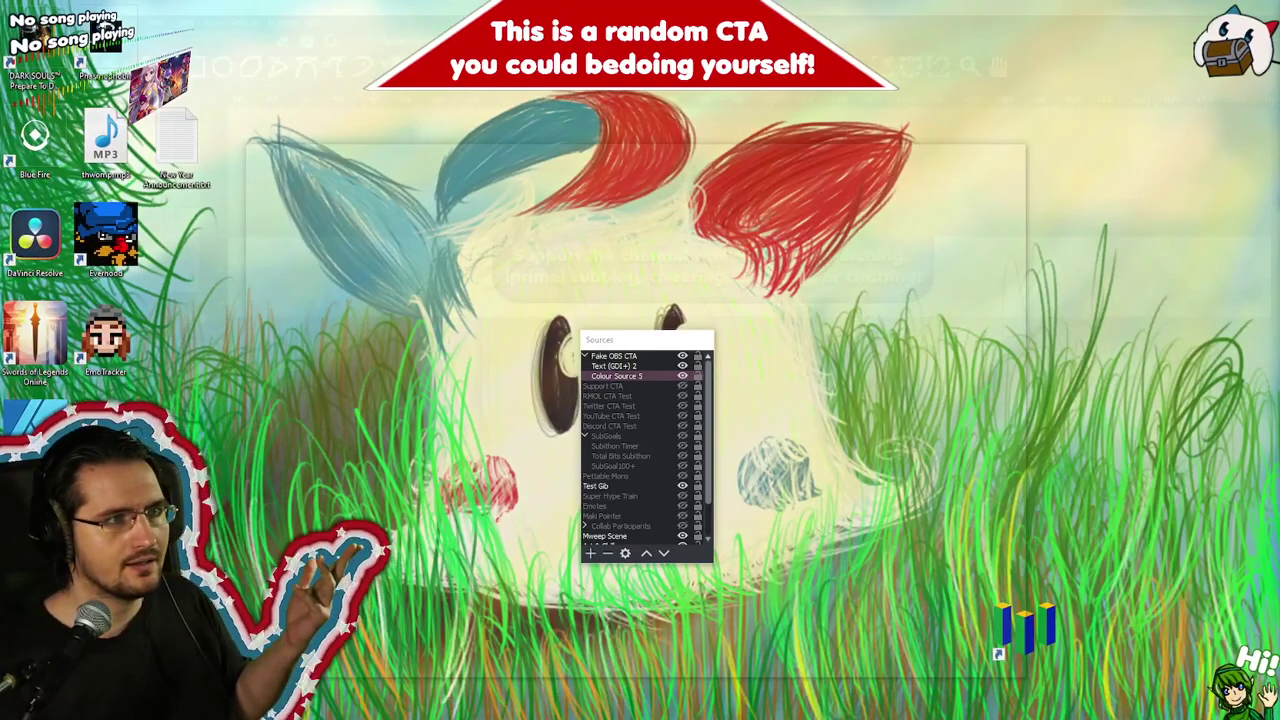
key("super+d")
Reposition the floating Sources window and hide and show the Fake OBS CTA group repeatedly to check both transitions
left_click_drag(663, 341, 642, 323)
left_click(642, 323)
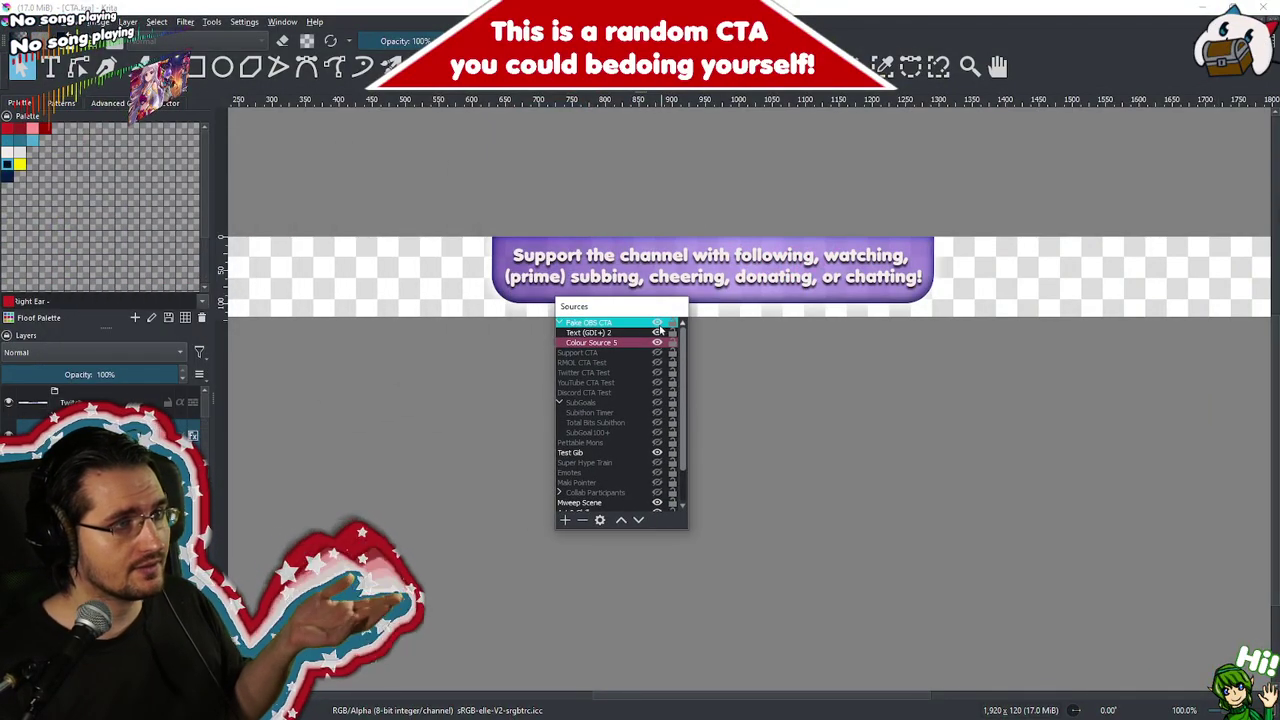
left_click(658, 325)
left_click(659, 330)
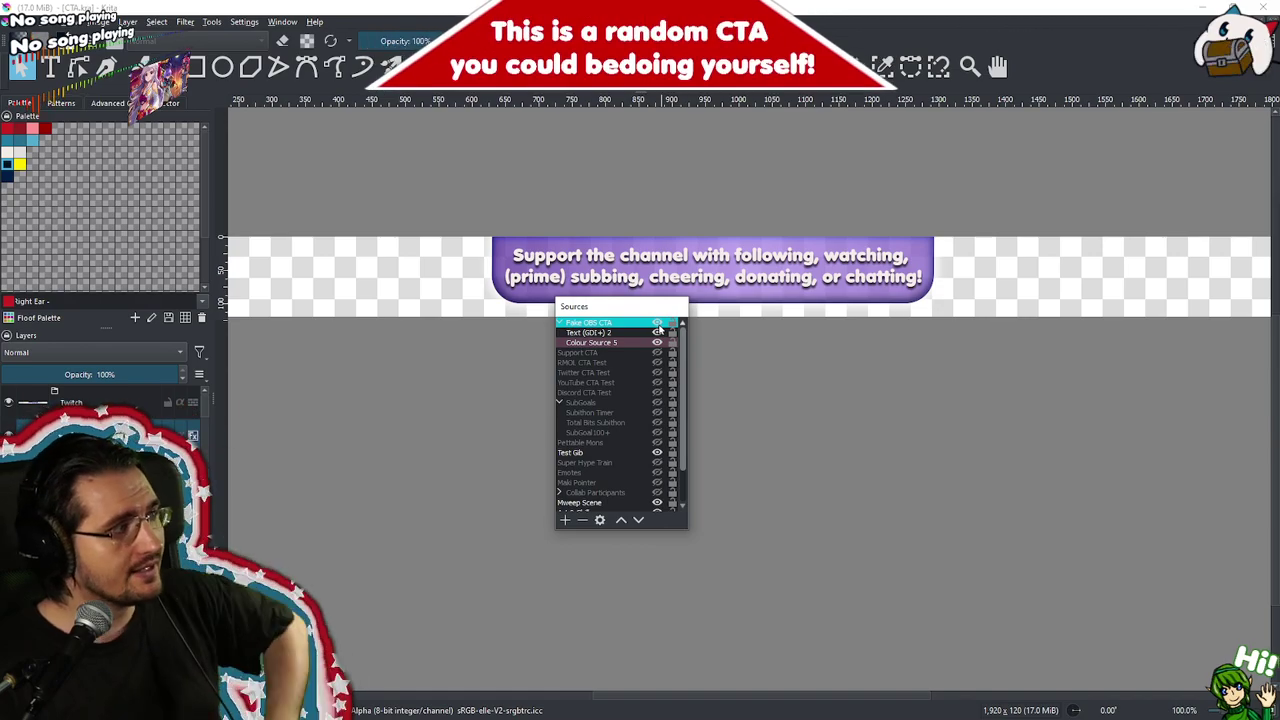
left_click(658, 325)
left_click(659, 326)
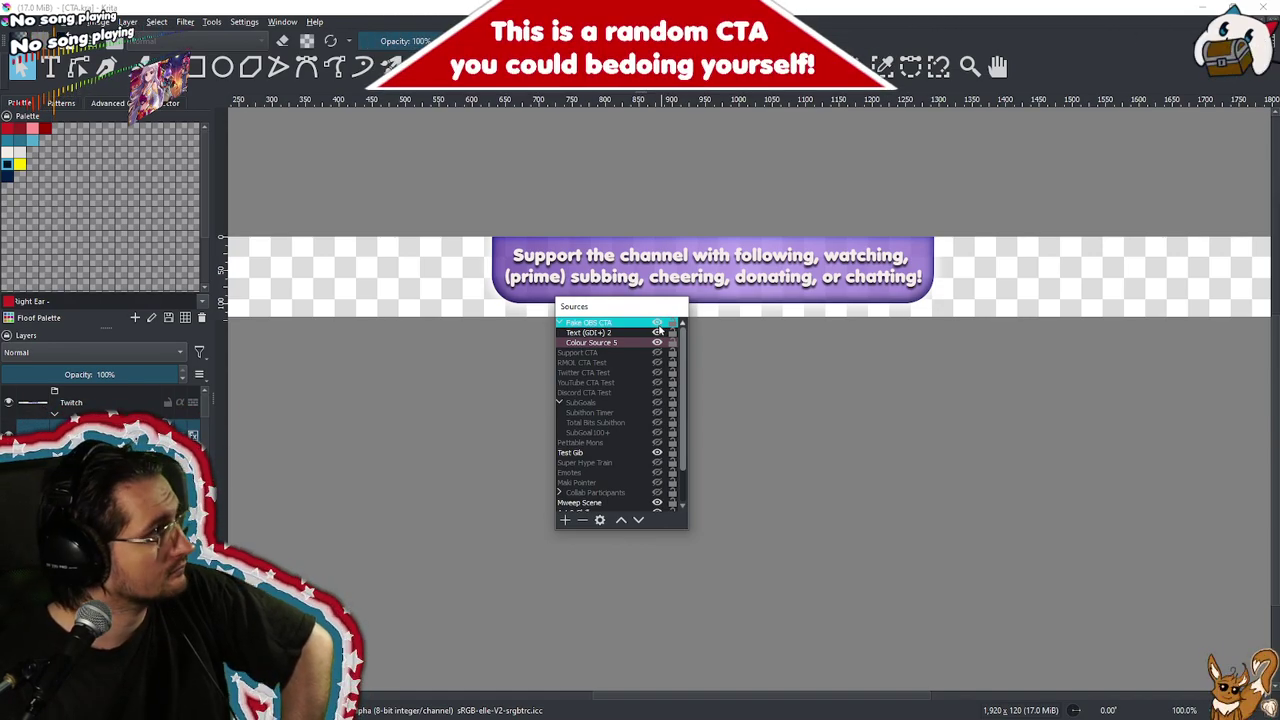
left_click(659, 326)
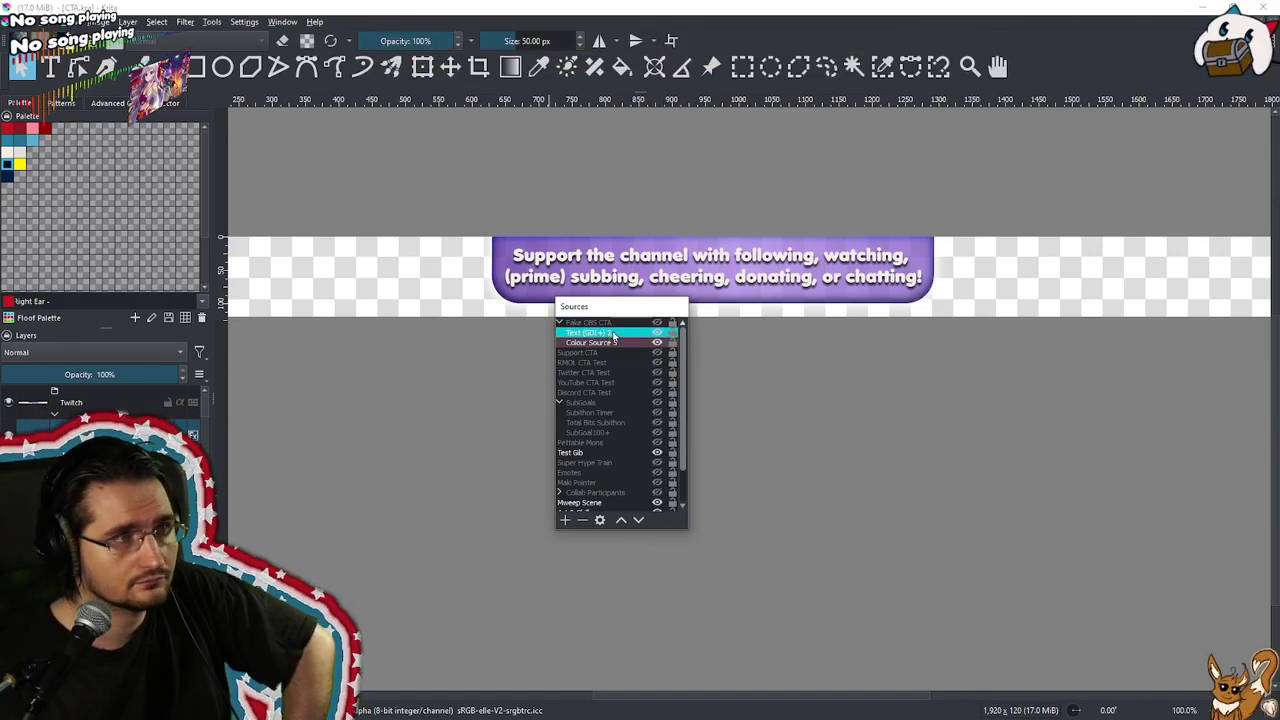
left_click(657, 325)
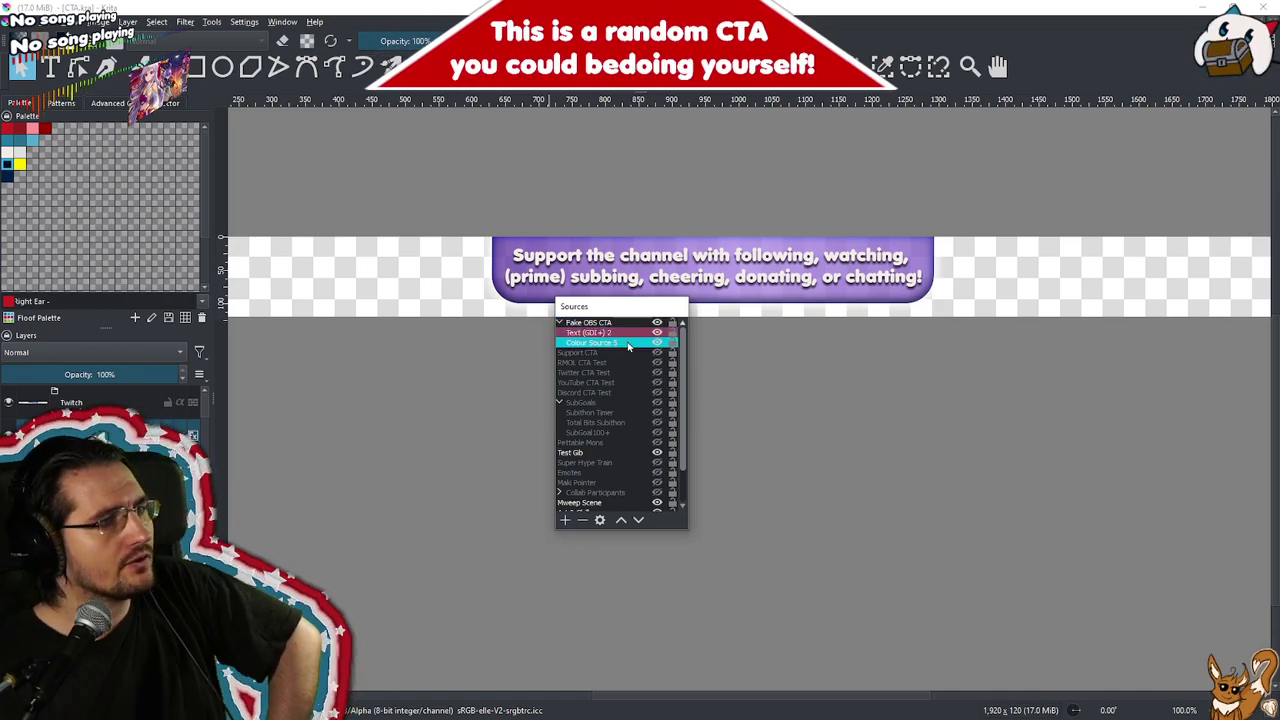
Add a Colour Correction filter to the Fake OBS CTA group under its default name
right_click(628, 345)
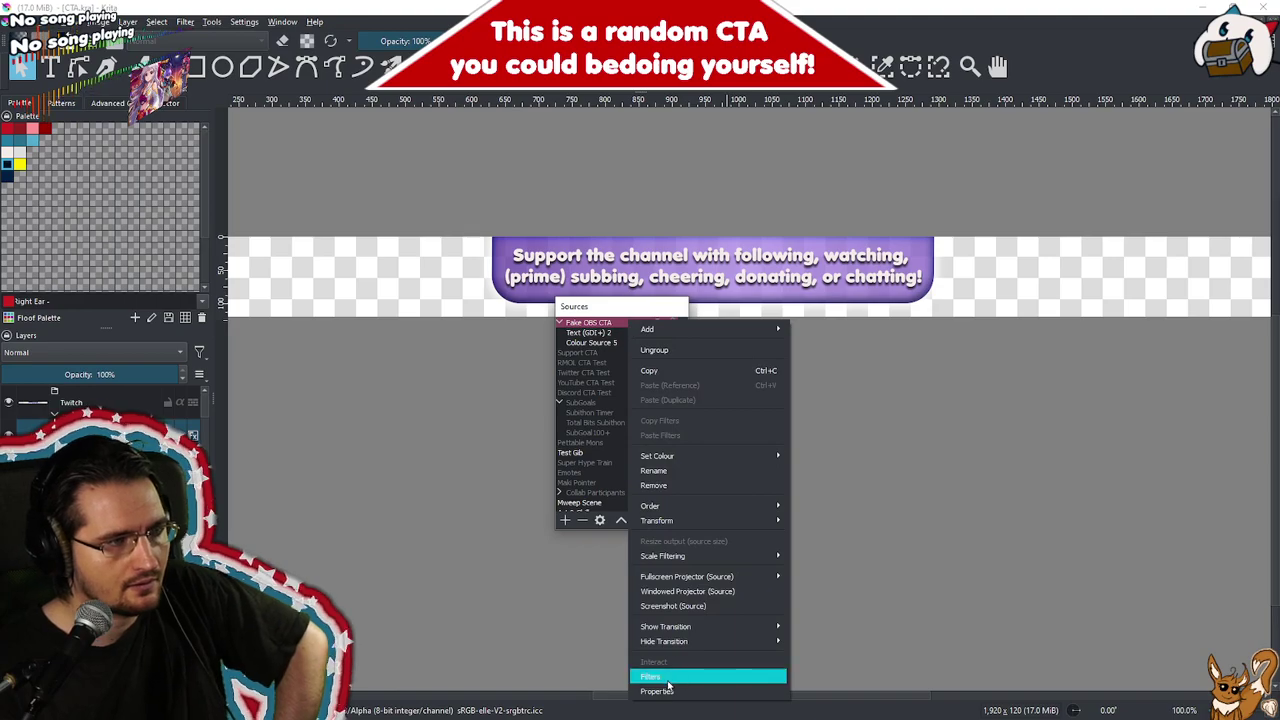
left_click(700, 677)
left_click_drag(471, 206, 834, 140)
left_click(447, 603)
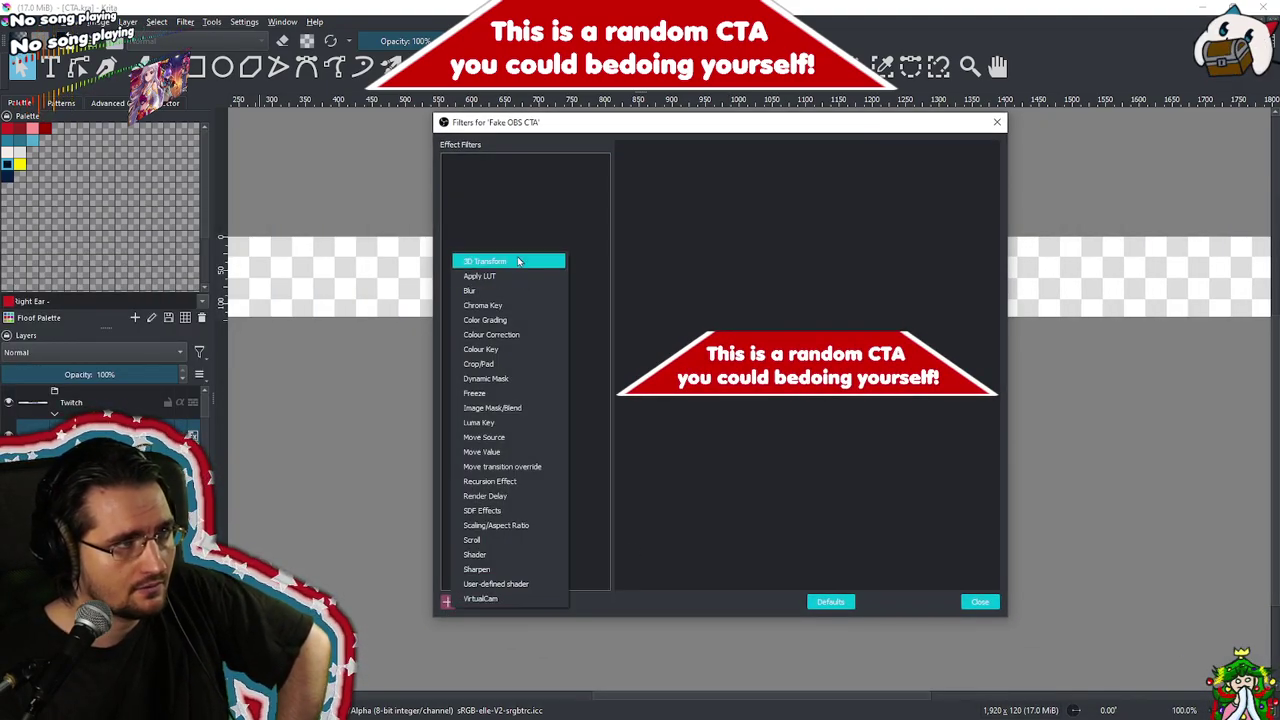
left_click(497, 336)
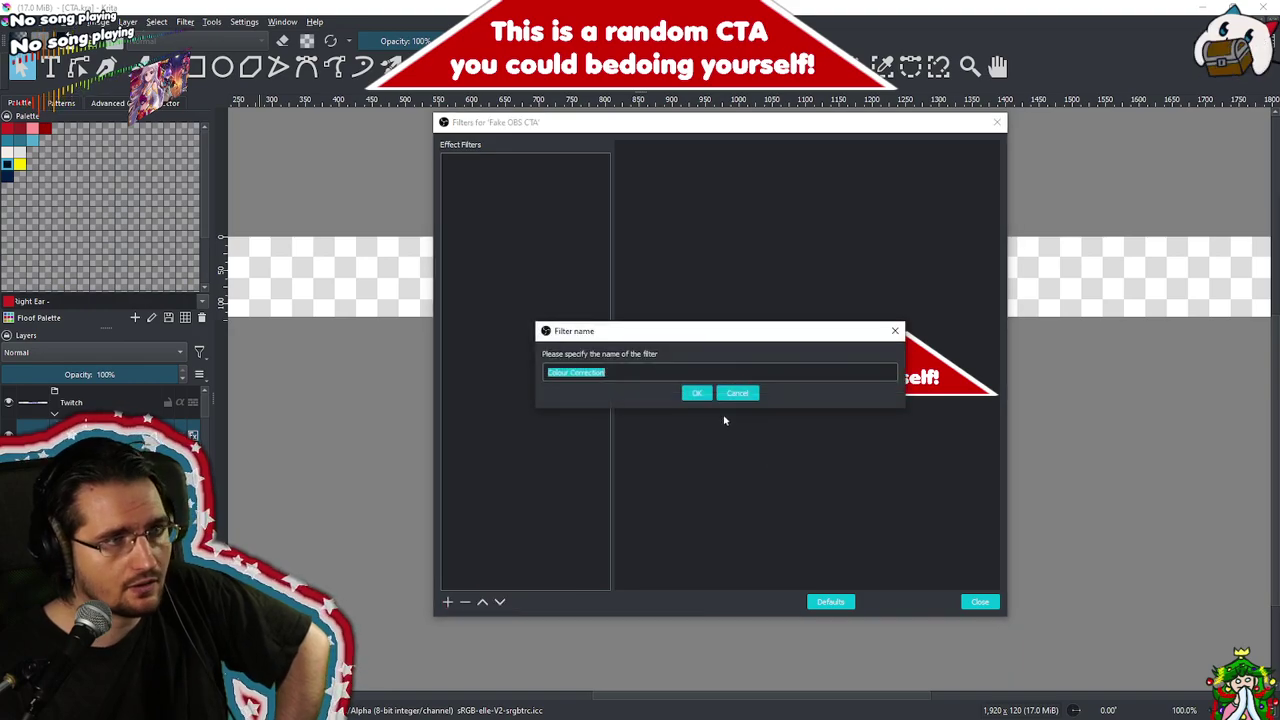
key("Return")
Set the Opacity in the group's Colour Correction filter to 0.8000 and close the filters
left_click_drag(910, 553, 870, 567)
left_click_drag(866, 566, 862, 566)
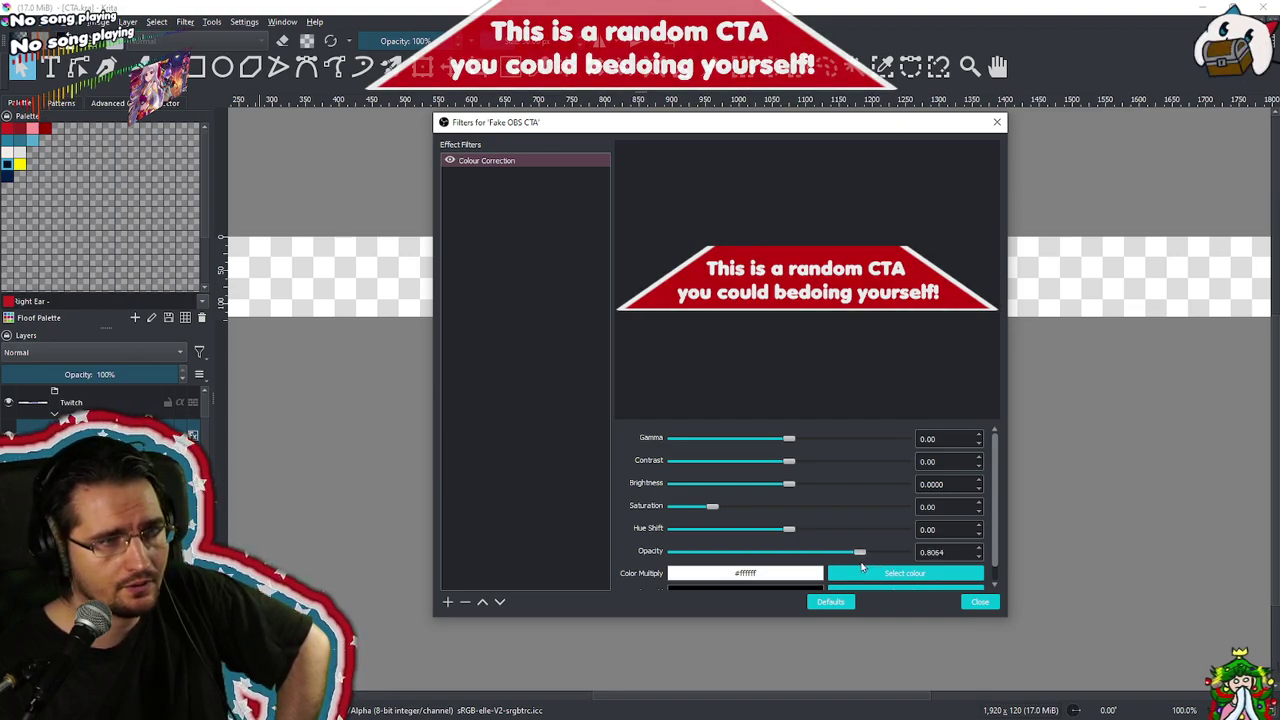
double_click(961, 551)
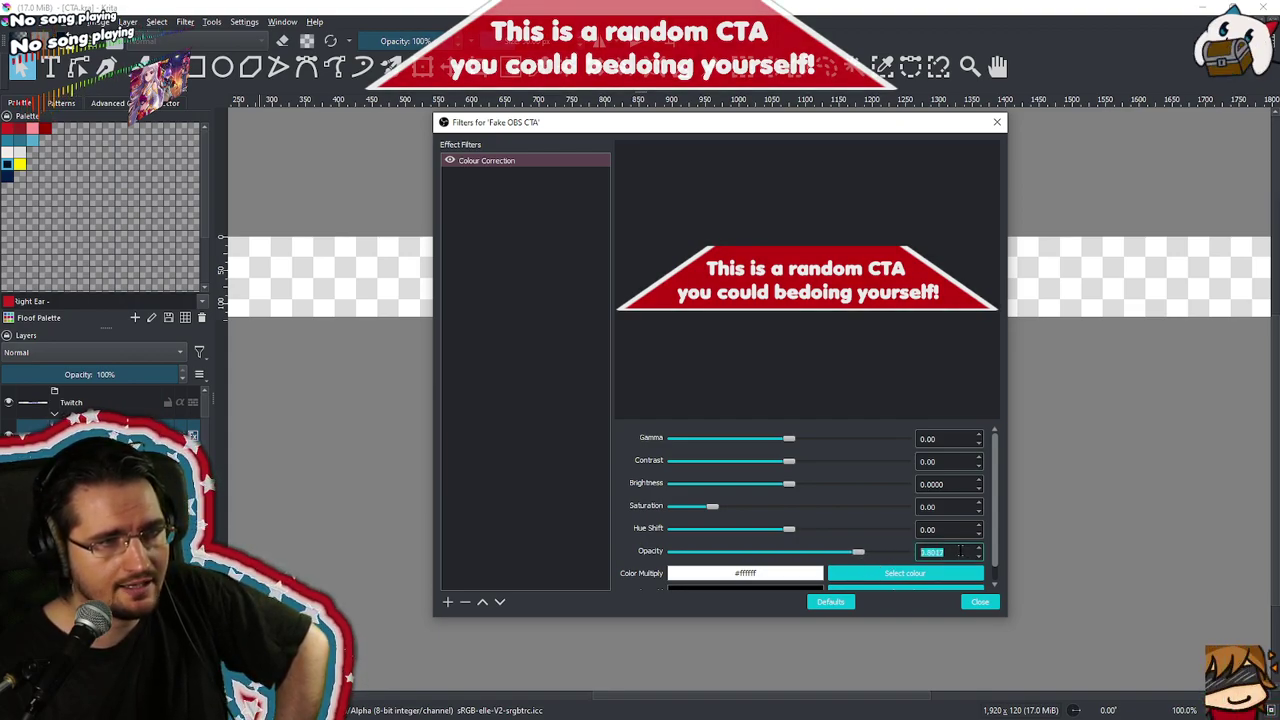
scroll(958, 551, "down", 1)
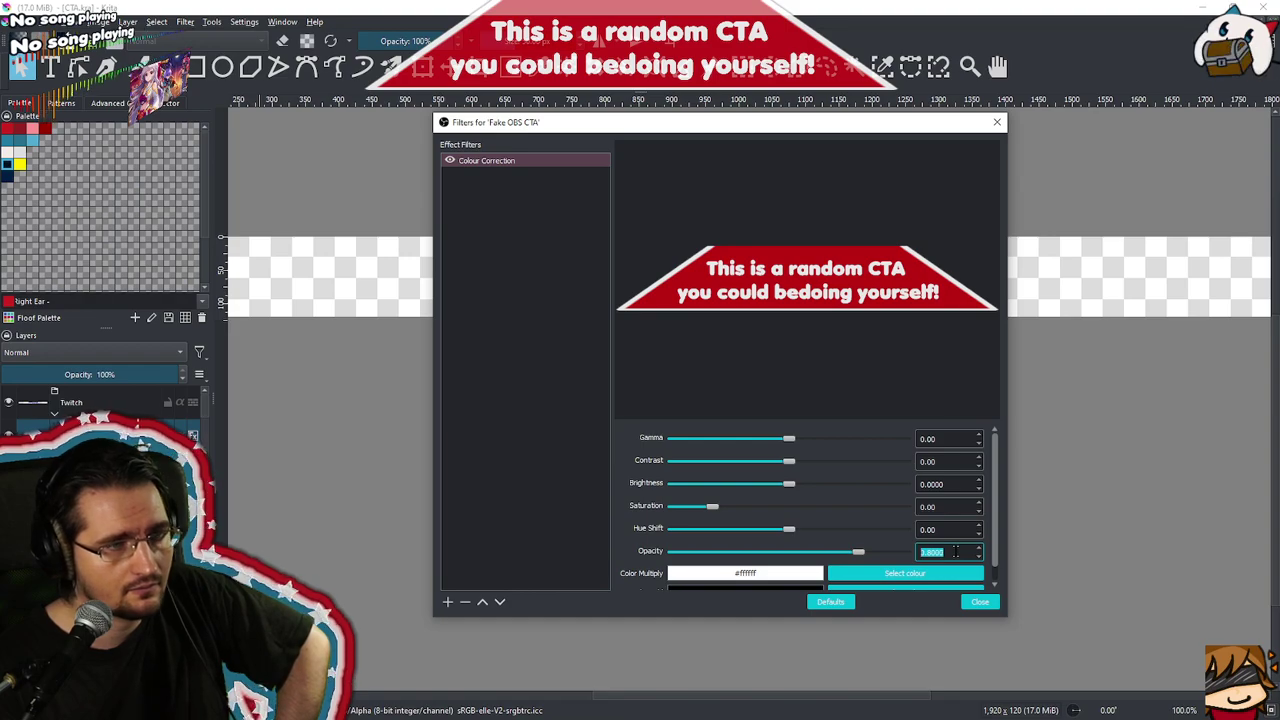
left_click(977, 603)
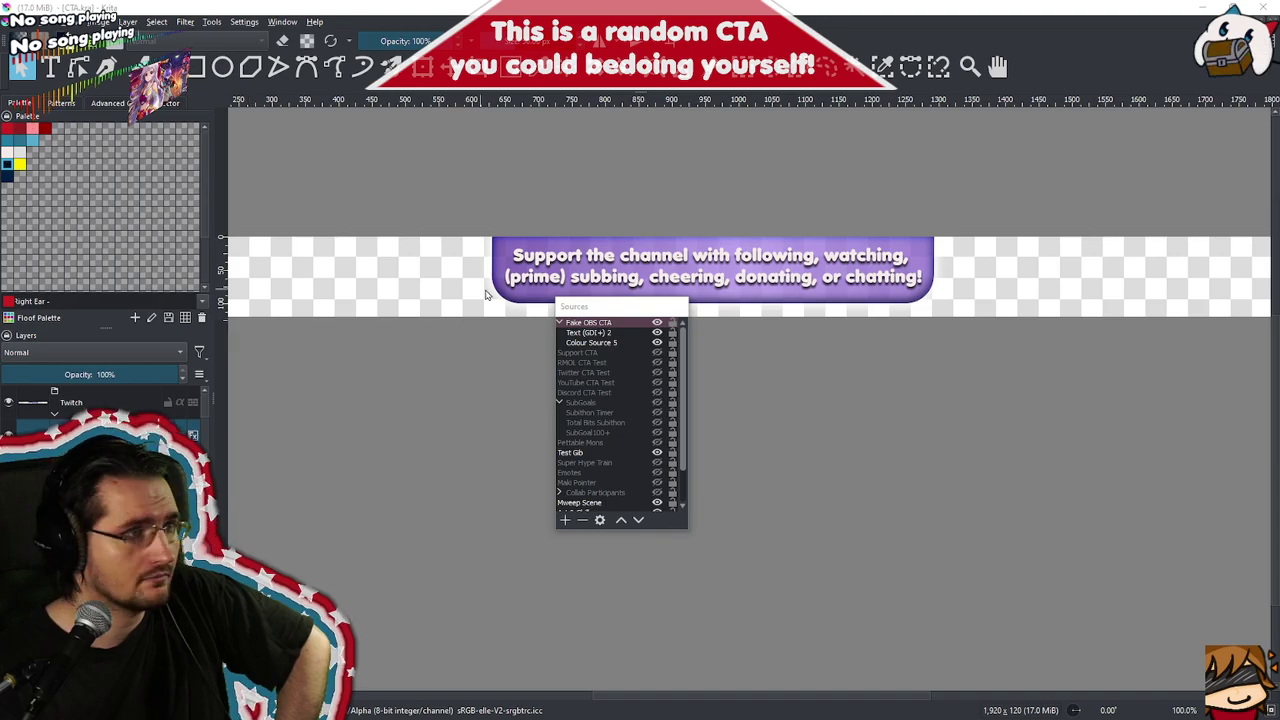
Hide and show the semi-transparent Fake OBS CTA group to check how its transitions look
left_click(657, 323)
left_click(657, 325)
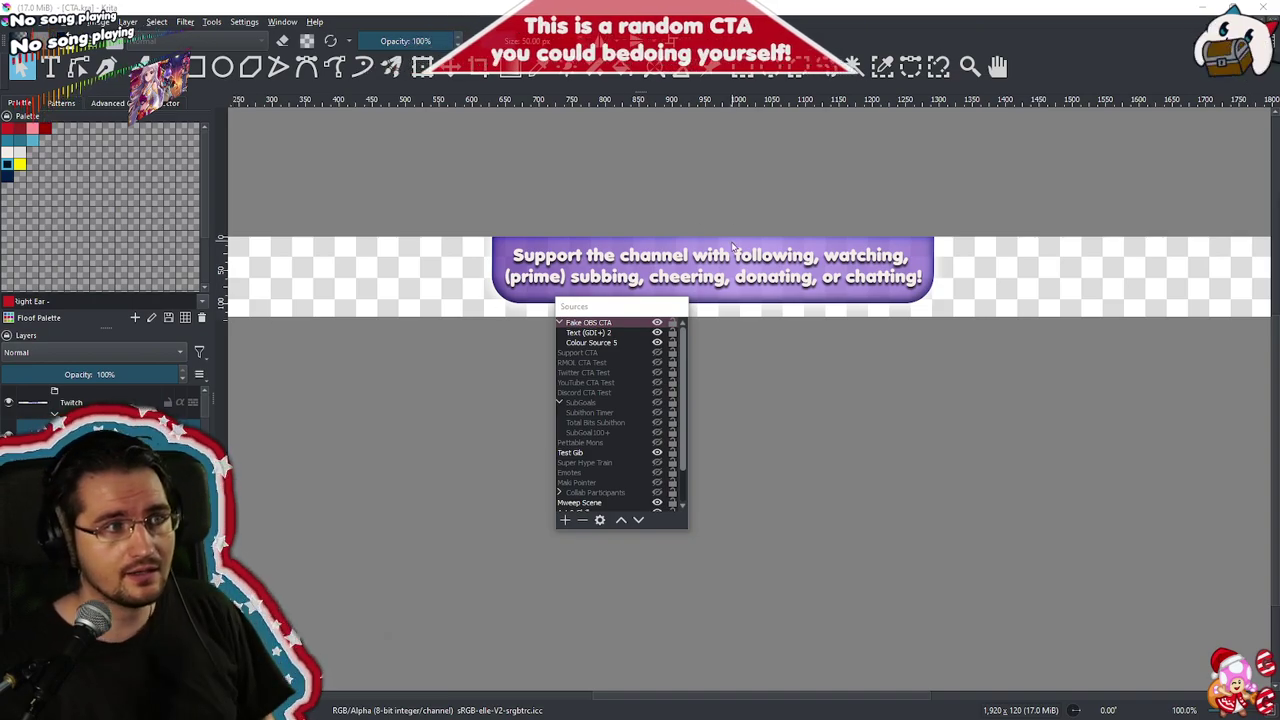
right_click(618, 322)
left_click(538, 505)
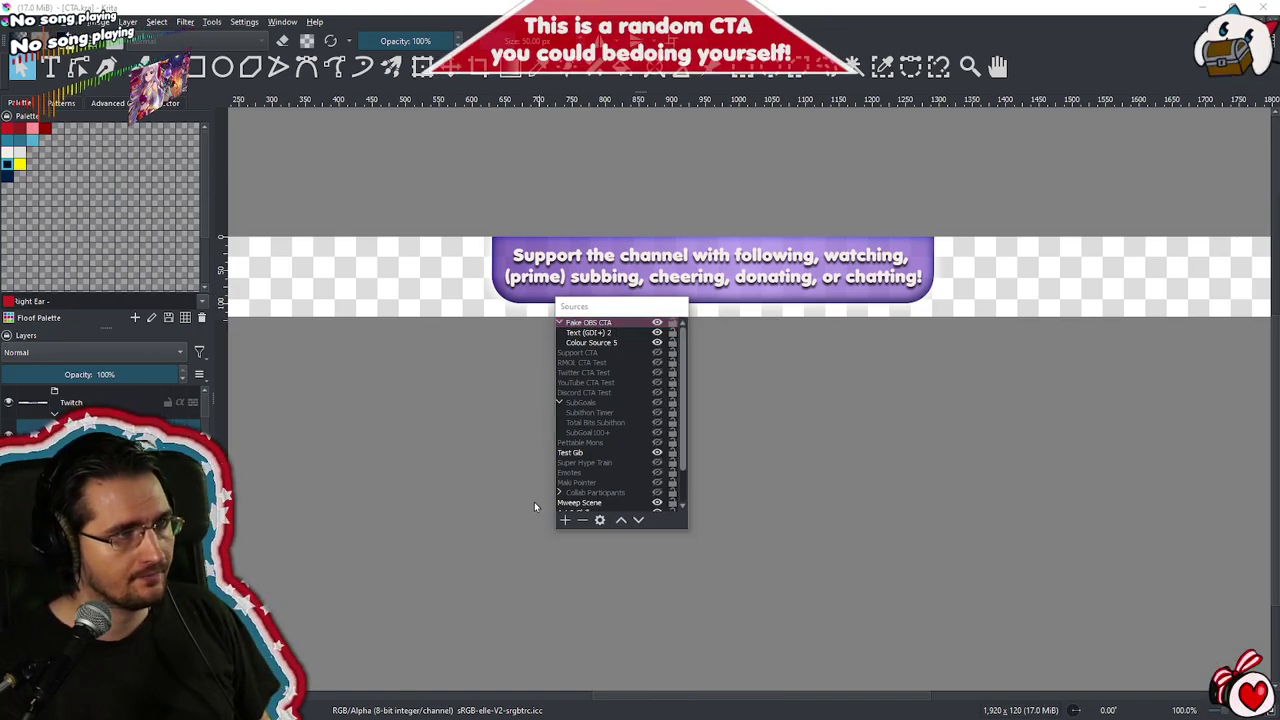